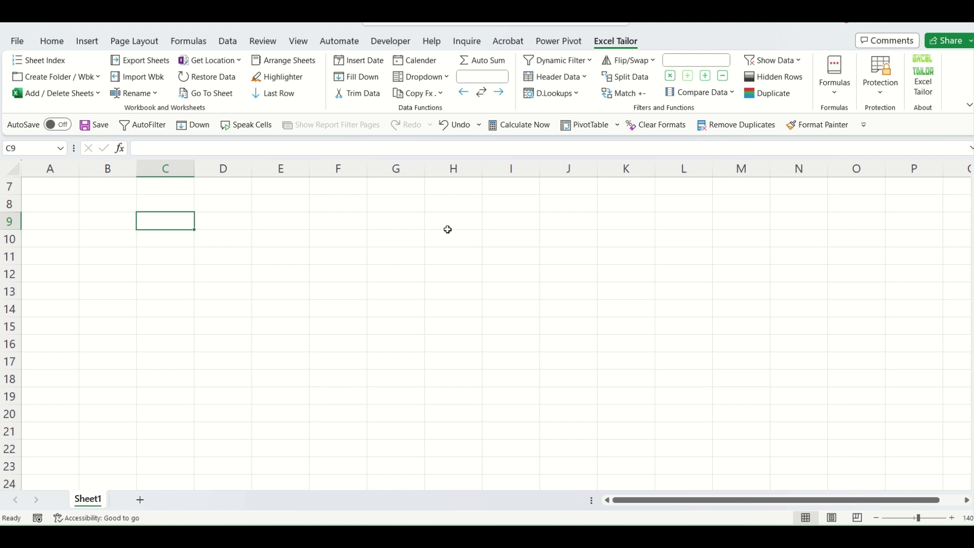
Select cell D10 and preview the Add / Delete Sheets options without choosing one.
click(330, 234)
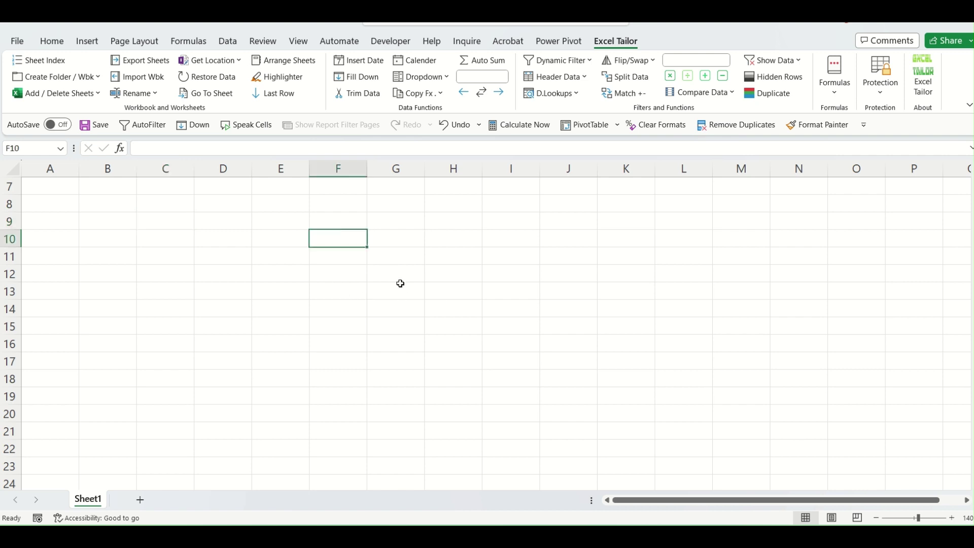
click(199, 240)
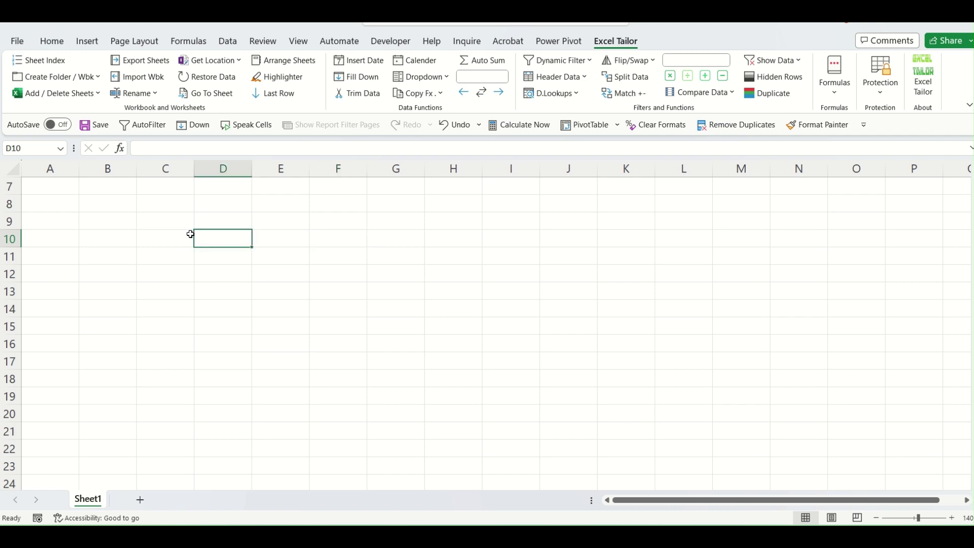
click(98, 95)
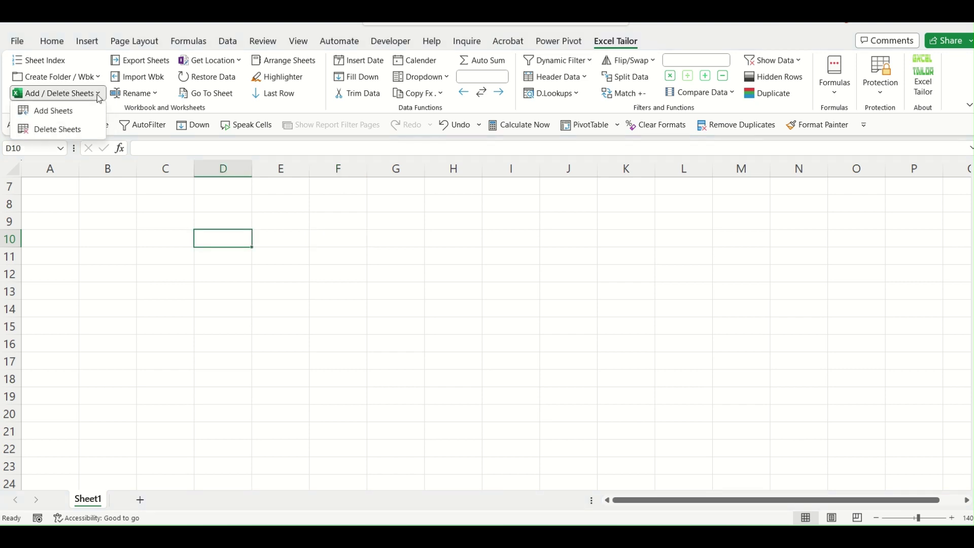
click(50, 129)
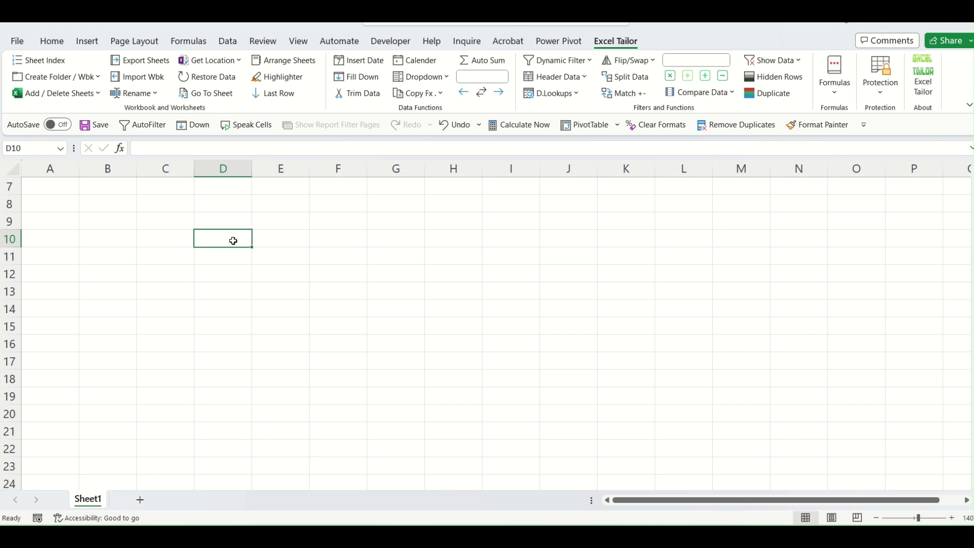
Enter January in D10 and fill February through July down to D16.
text(January)
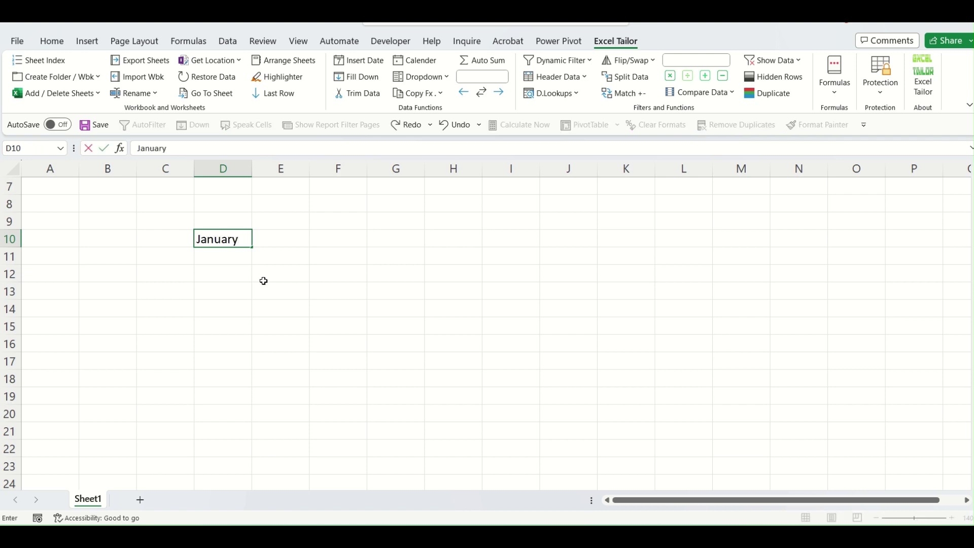
click(263, 281)
click(248, 244)
drag(252, 253, 253, 351)
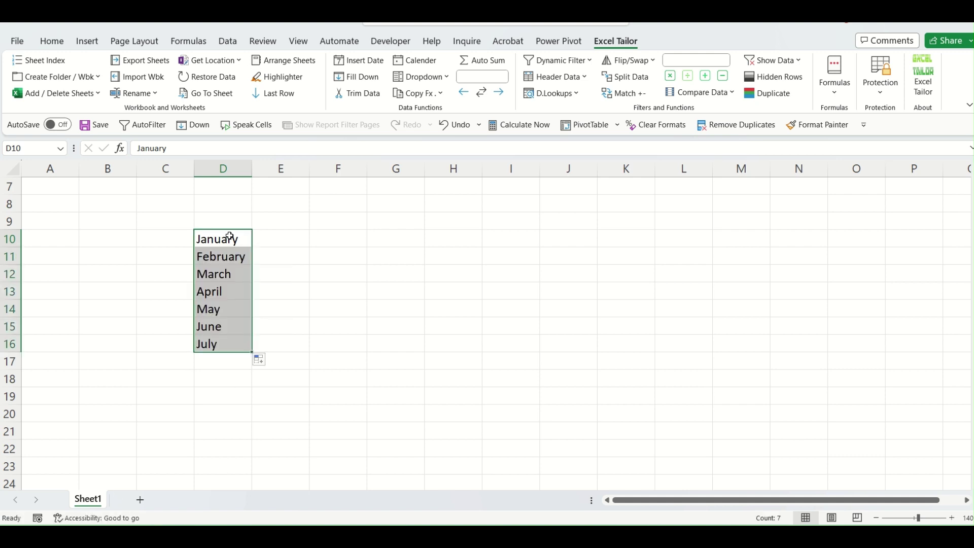
click(312, 341)
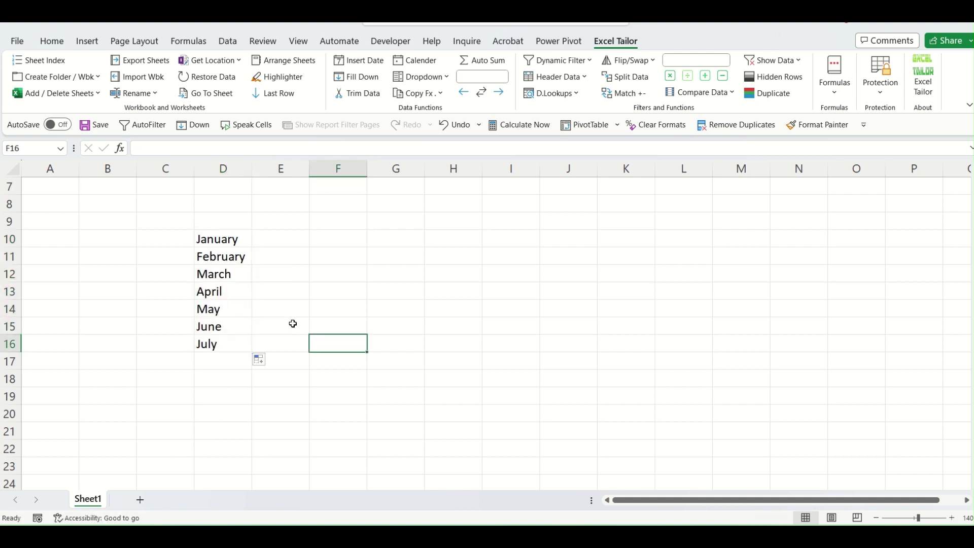
Create worksheets named January through July from the D10:D16 month list.
click(98, 95)
click(66, 116)
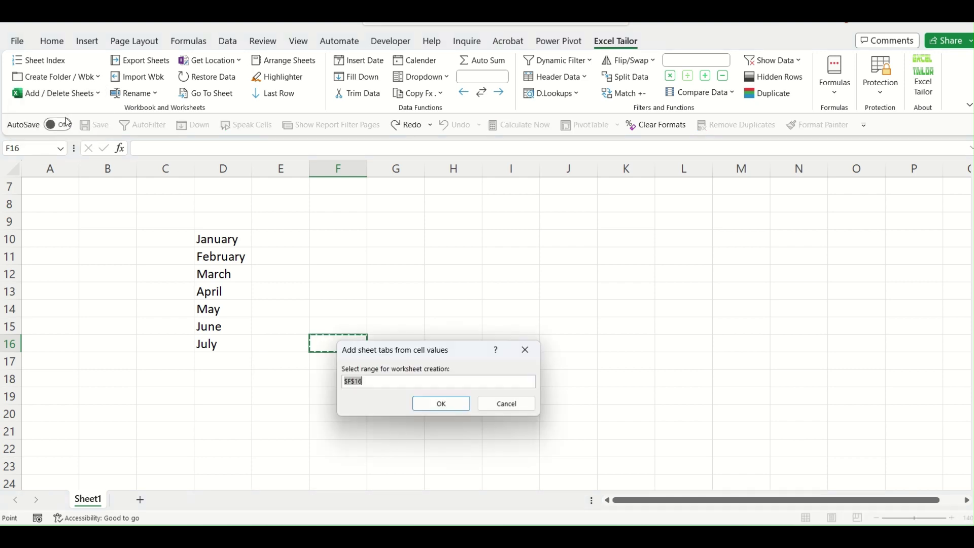
drag(398, 350, 387, 212)
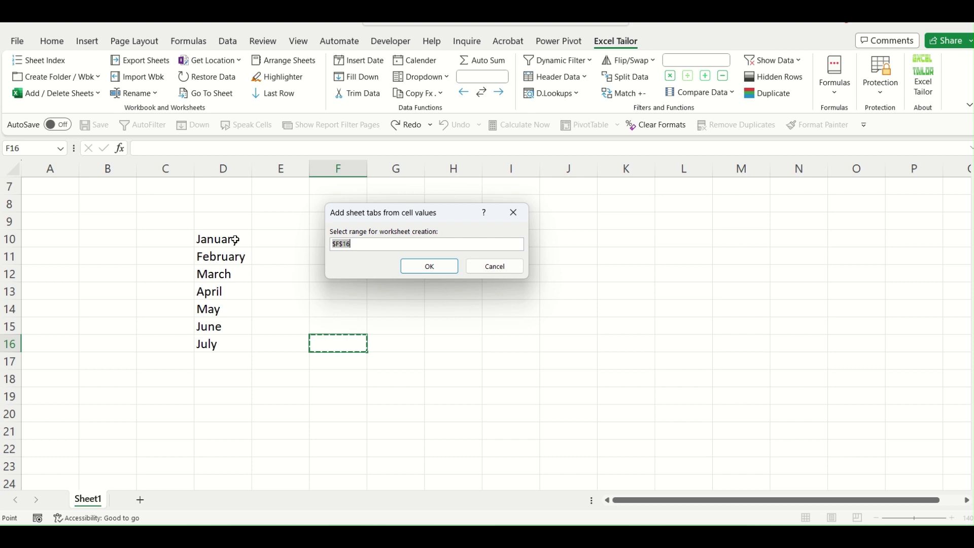
drag(235, 239, 231, 345)
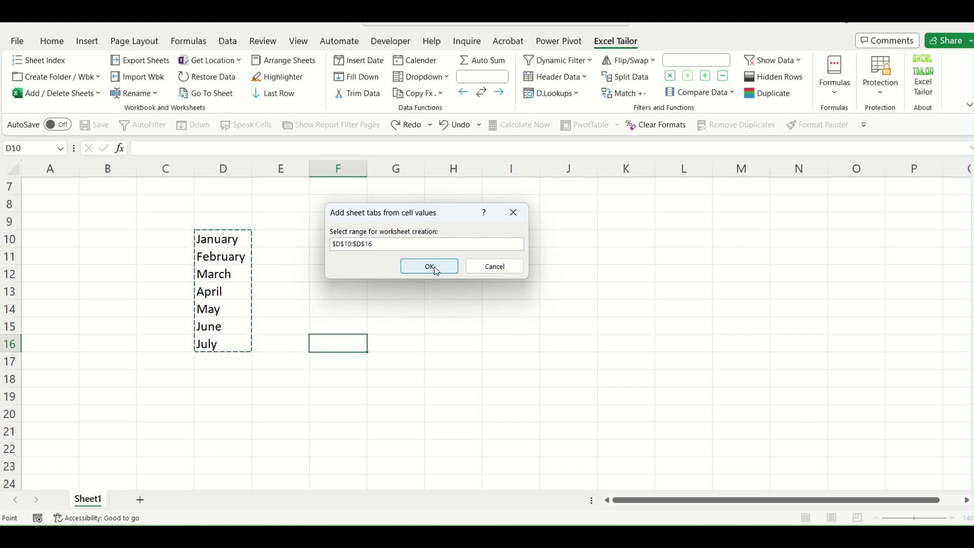
click(435, 268)
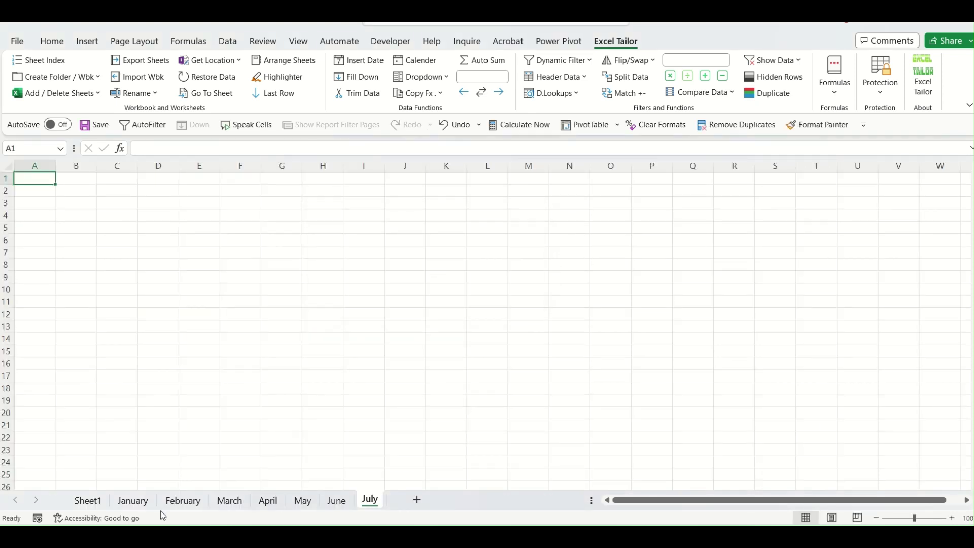
Check each January–July sheet, then extend the months with August–October across E16:G16.
click(133, 502)
click(181, 502)
click(228, 504)
click(270, 504)
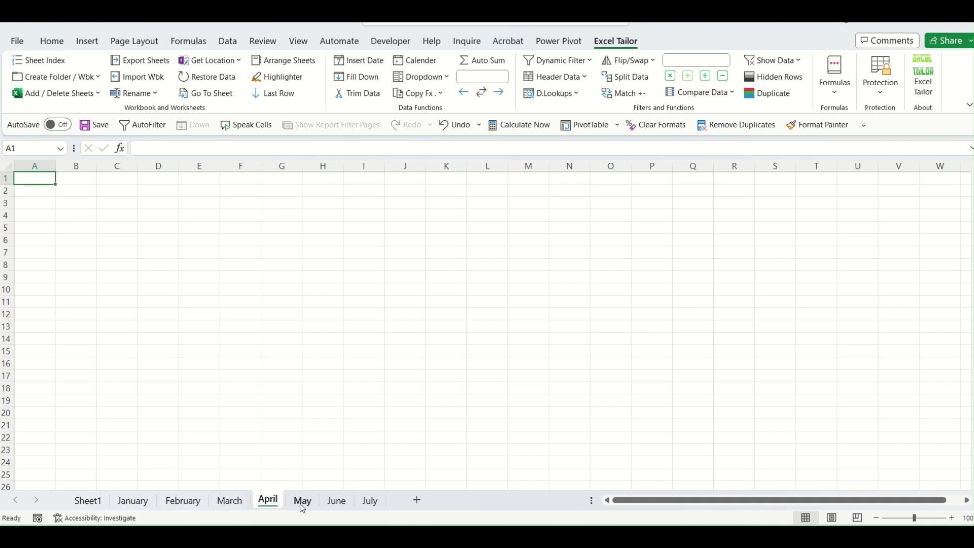
click(303, 504)
click(340, 504)
click(372, 503)
click(89, 501)
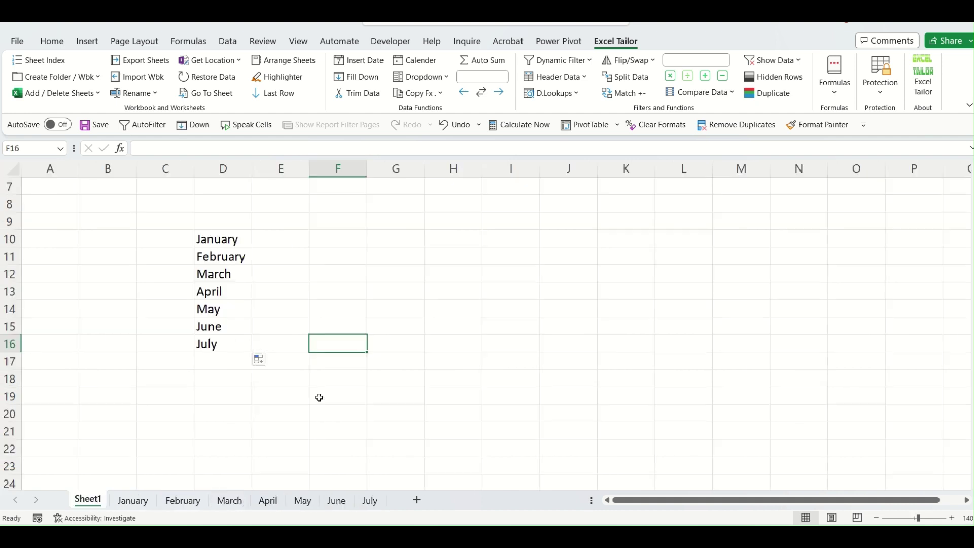
click(234, 346)
drag(252, 352, 398, 351)
Autofit column F, then add August, September and October sheets from E16:G16.
click(405, 427)
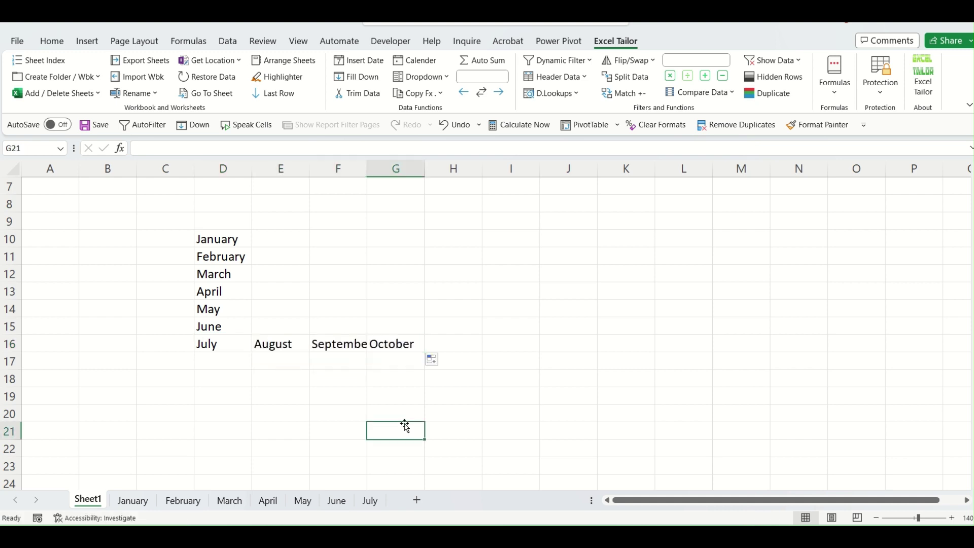
double_click(368, 168)
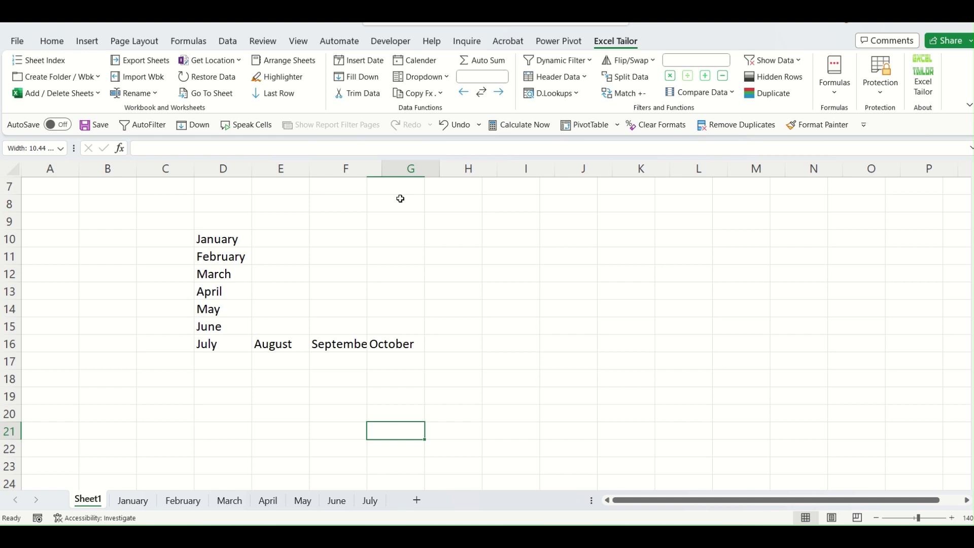
click(498, 359)
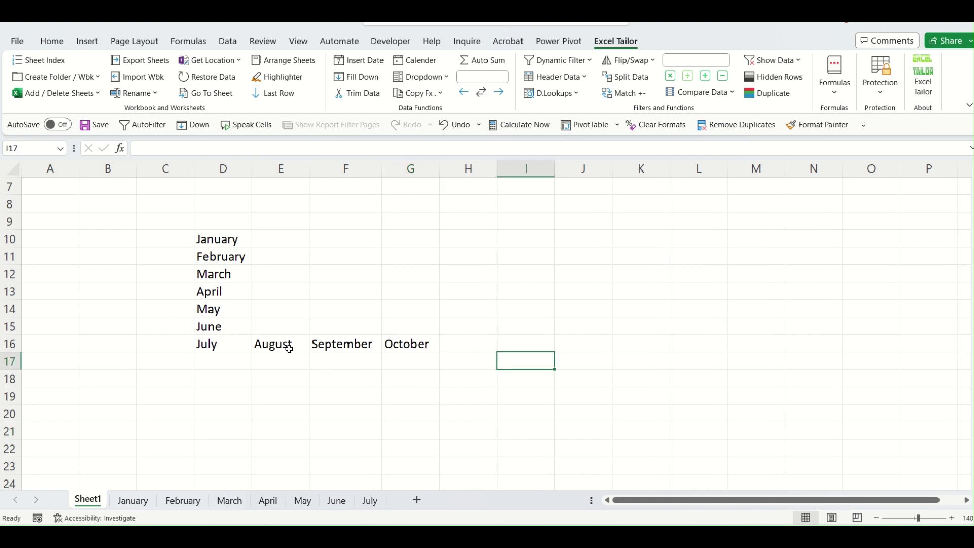
click(66, 93)
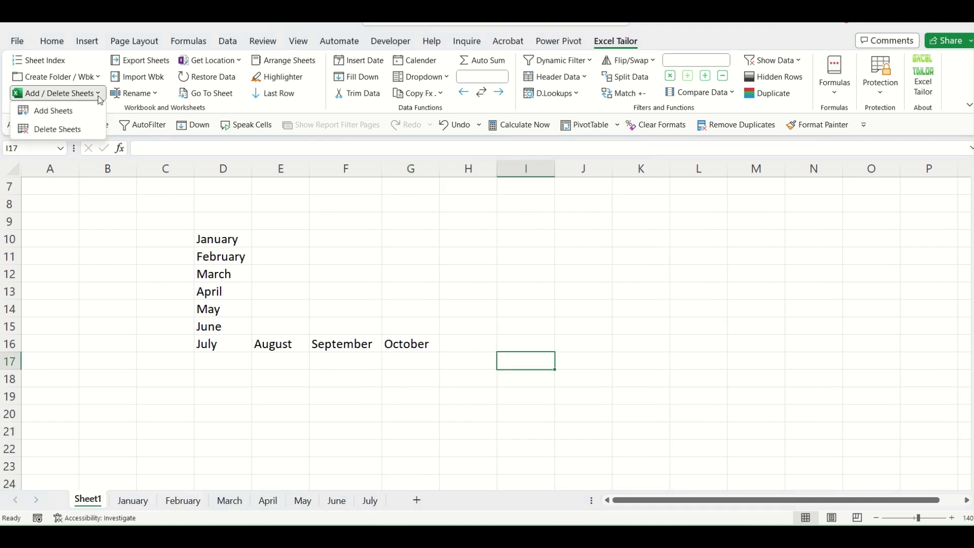
click(69, 115)
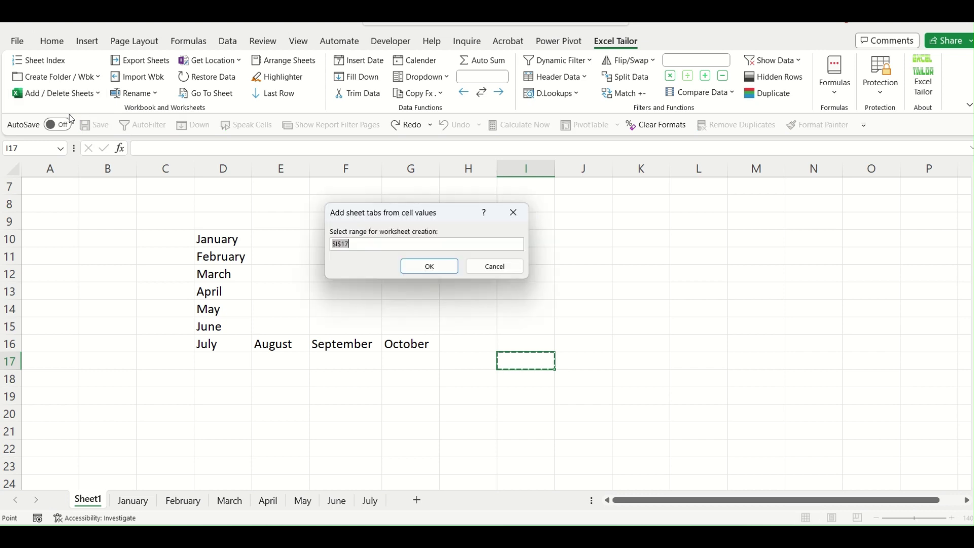
drag(283, 344, 406, 347)
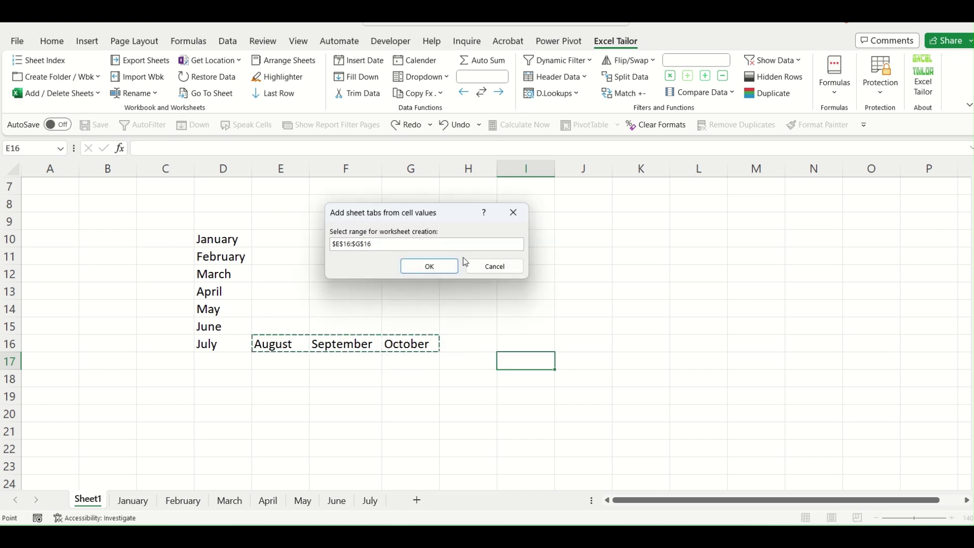
click(441, 267)
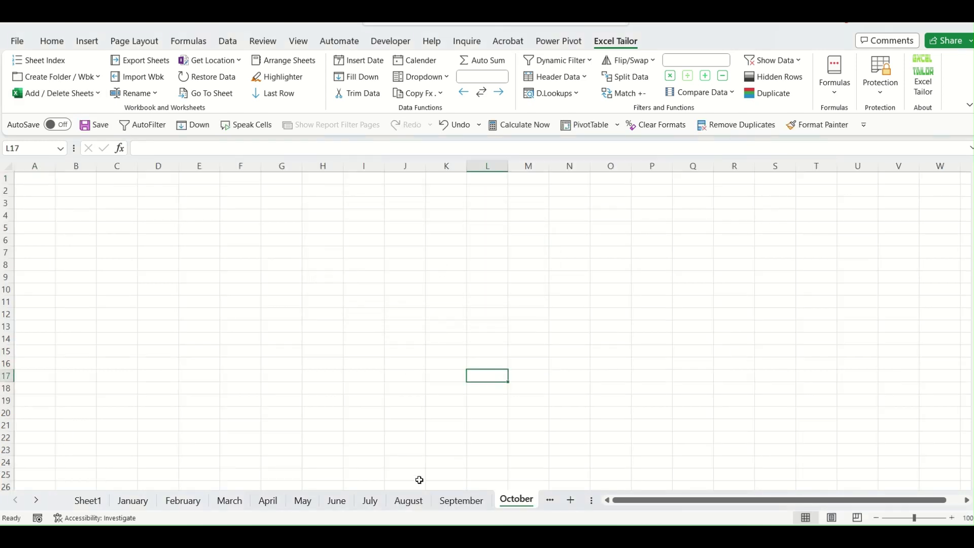
Check the August, September and October sheets, then return to Sheet1.
click(415, 503)
click(460, 501)
click(514, 501)
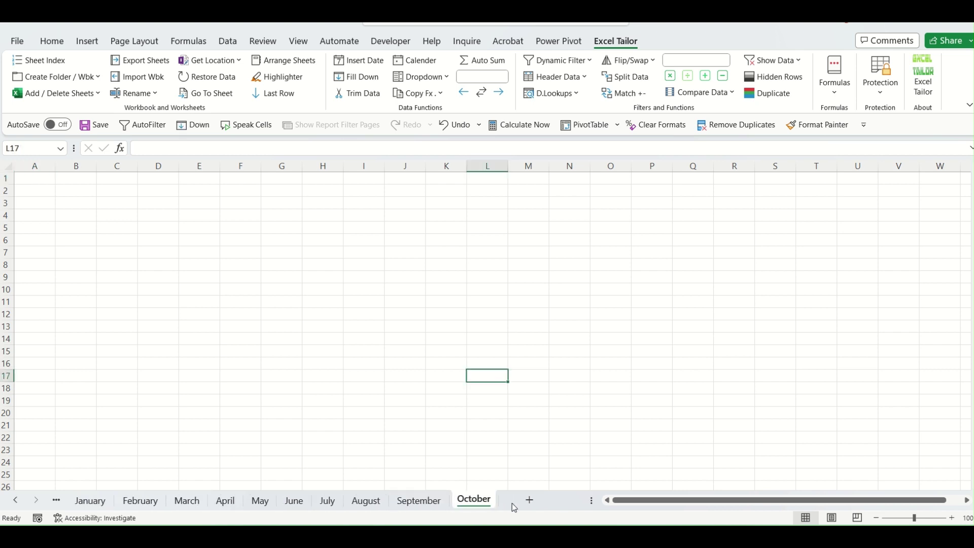
scroll(86, 504, up, 2)
click(87, 501)
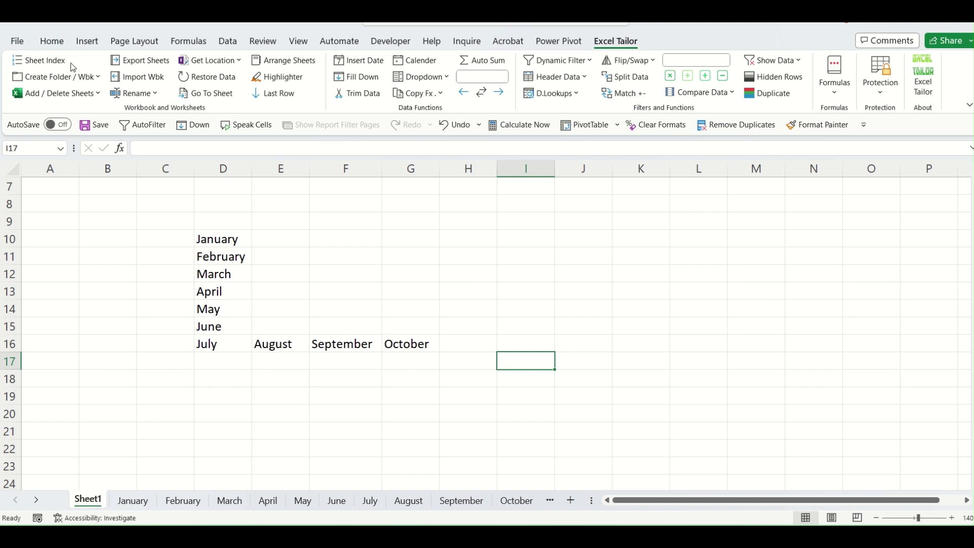
Delete the August, September and October sheets named in E16:G16.
click(56, 93)
click(65, 130)
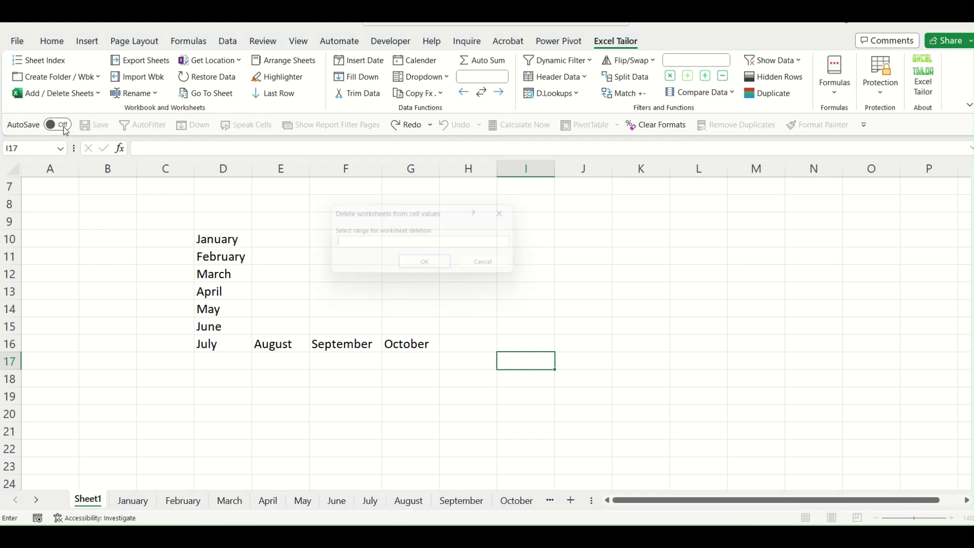
drag(274, 345, 390, 341)
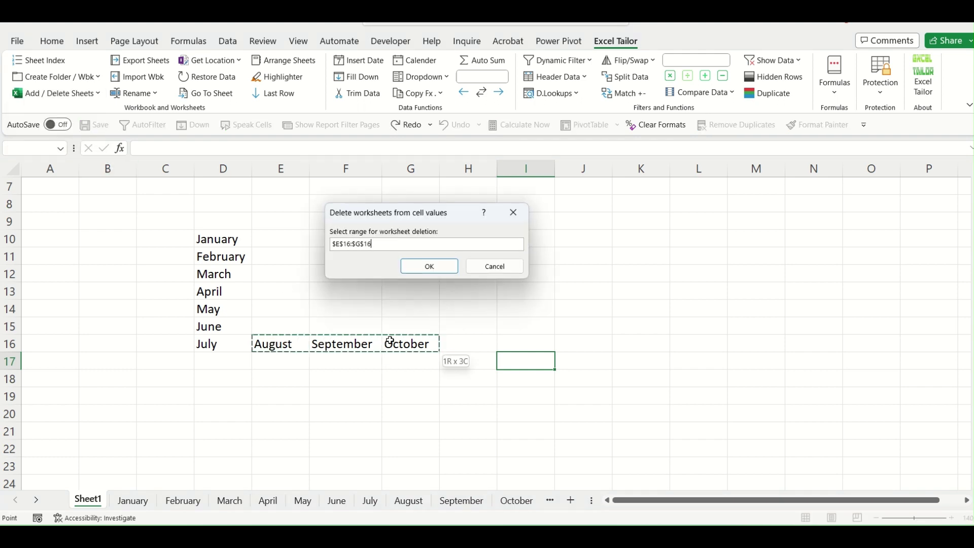
click(435, 265)
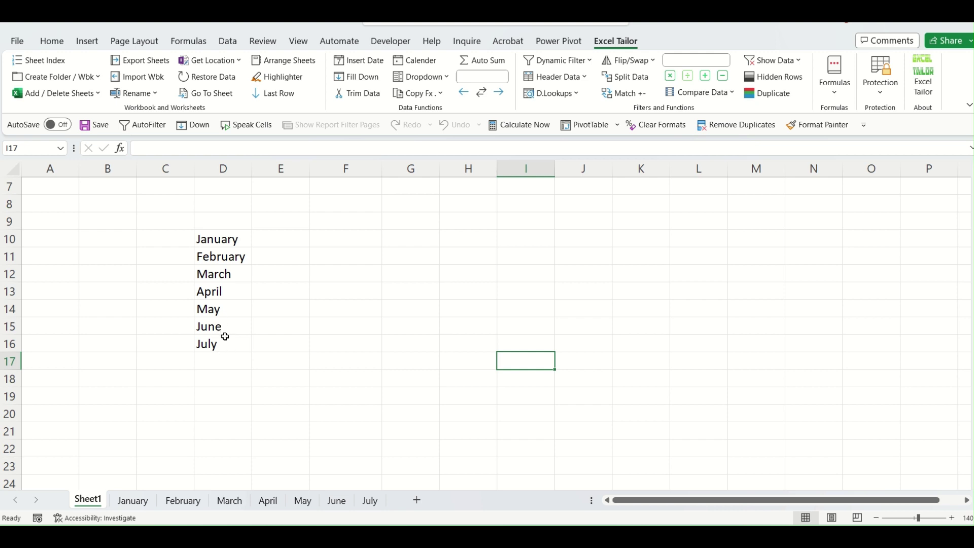
Delete the June and July sheets named in D15:D16.
click(56, 93)
click(76, 134)
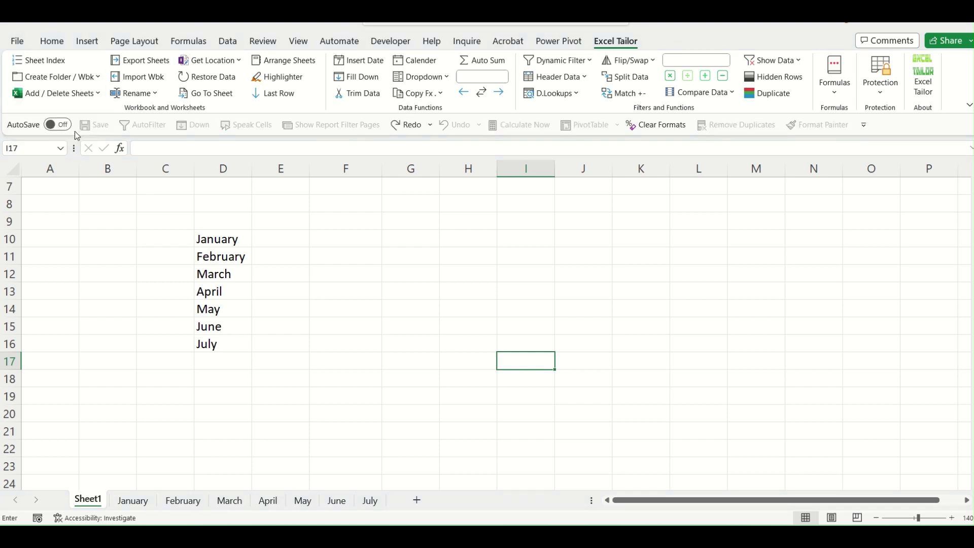
drag(224, 326, 220, 337)
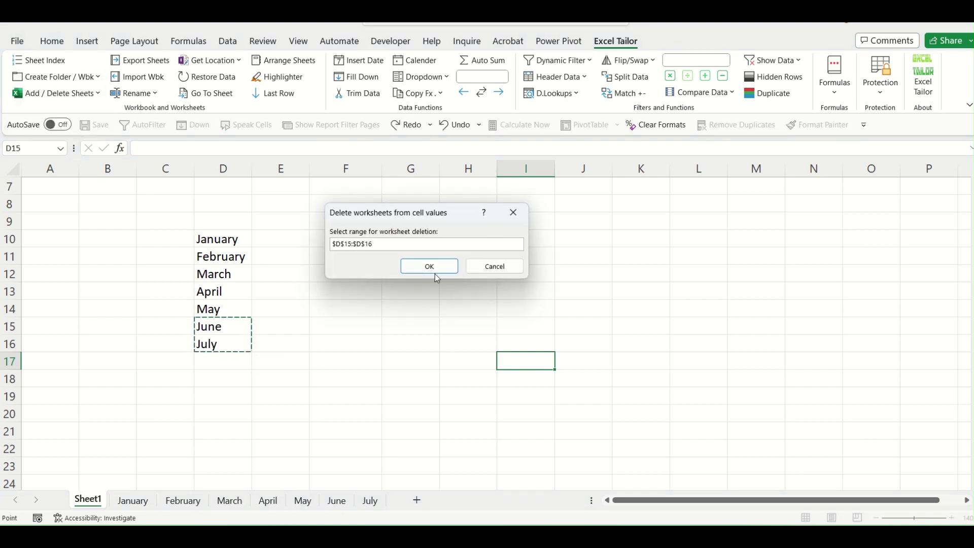
click(429, 266)
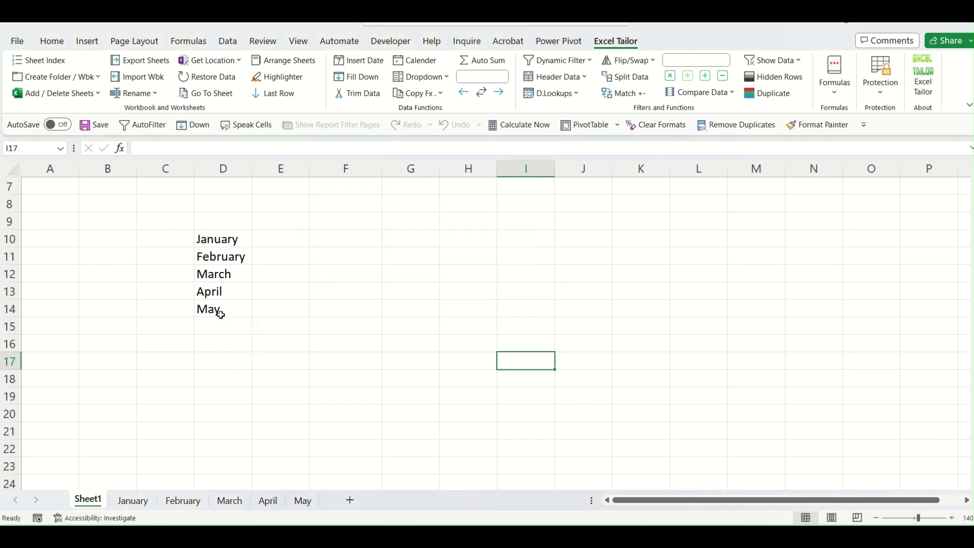
click(437, 416)
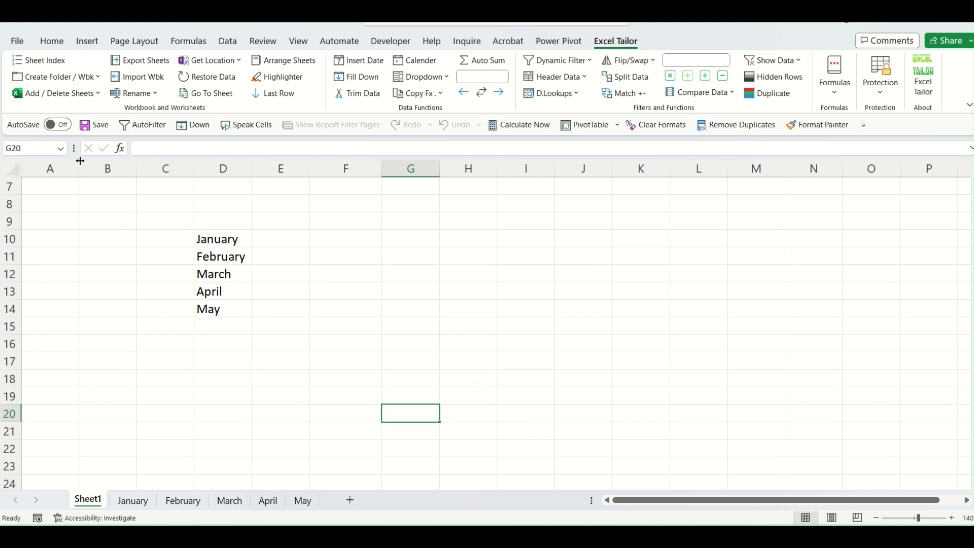
Build a Sheet Index worksheet listing every visible sheet.
click(39, 60)
click(221, 362)
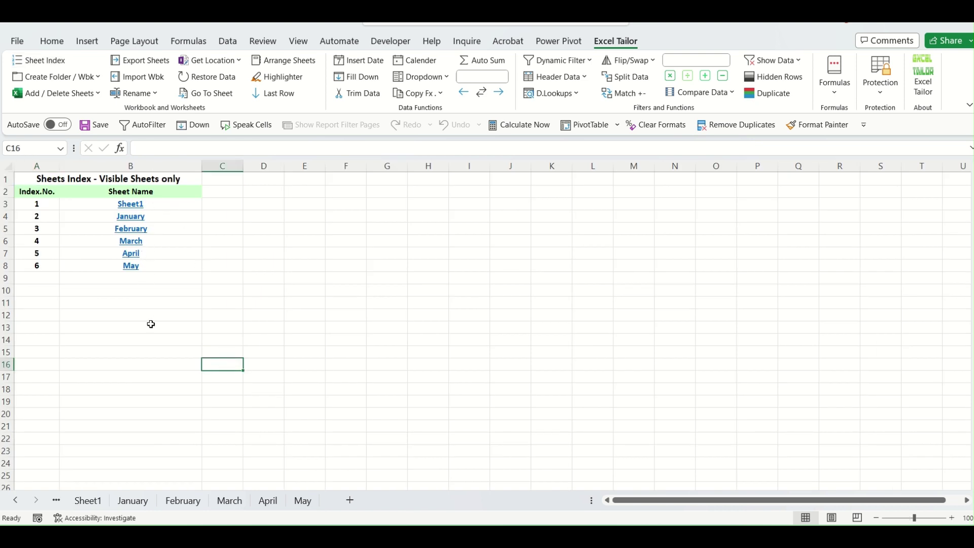
click(439, 376)
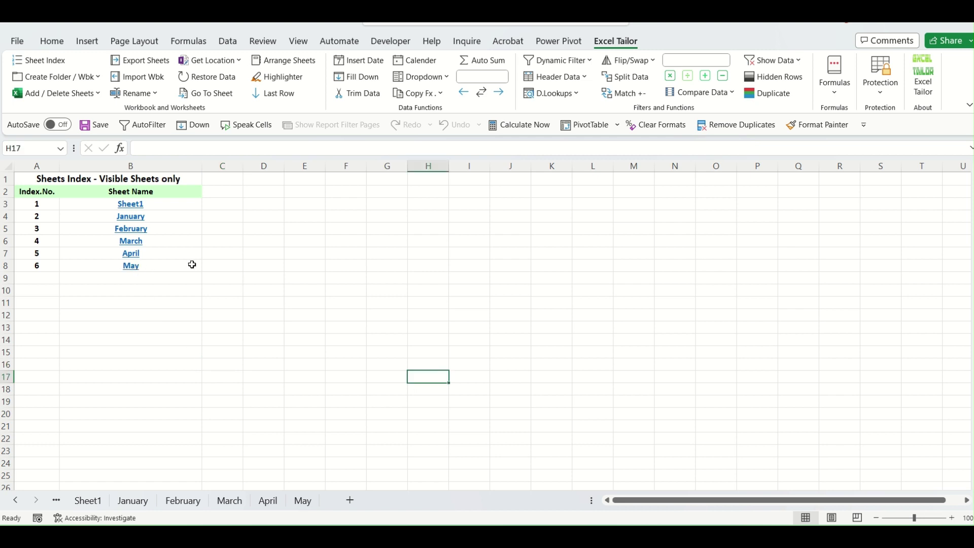
Follow the May link, return to Sheet Index, then follow the February link.
click(134, 265)
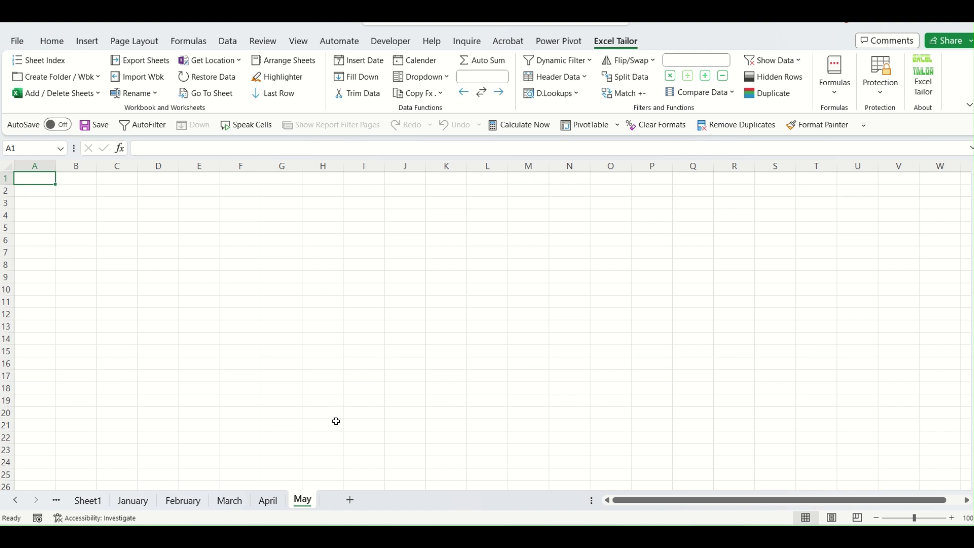
click(99, 501)
click(17, 500)
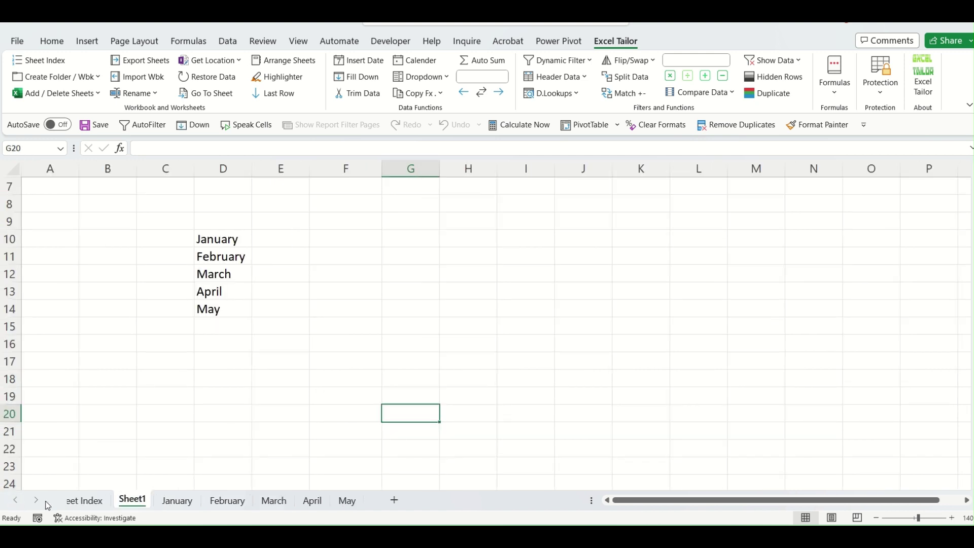
click(97, 501)
click(132, 229)
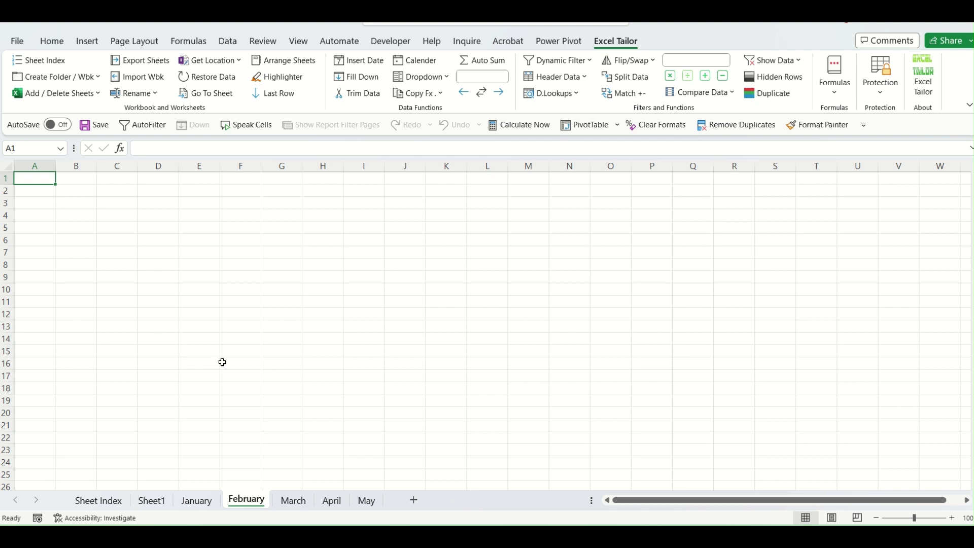
Delete the May worksheet from its tab's context menu.
click(370, 502)
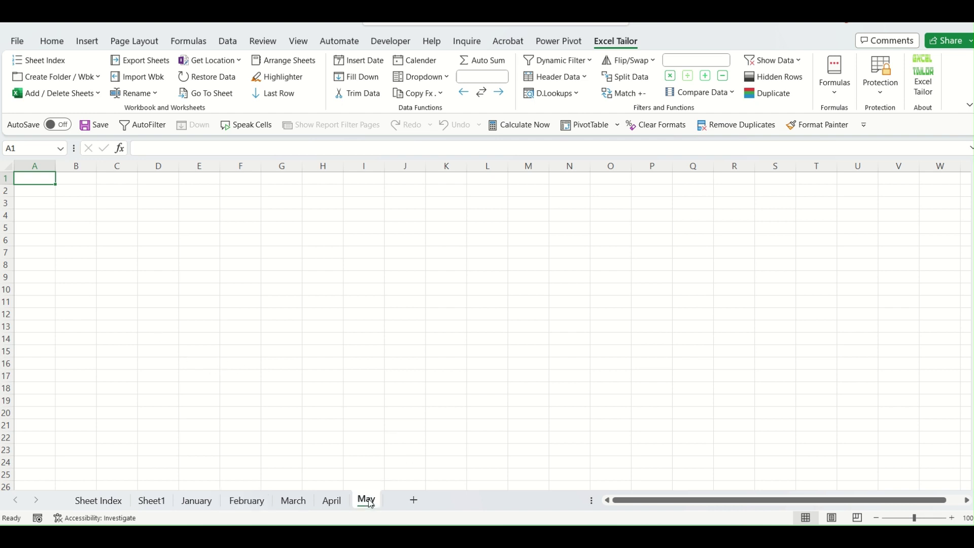
right_click(370, 503)
click(411, 320)
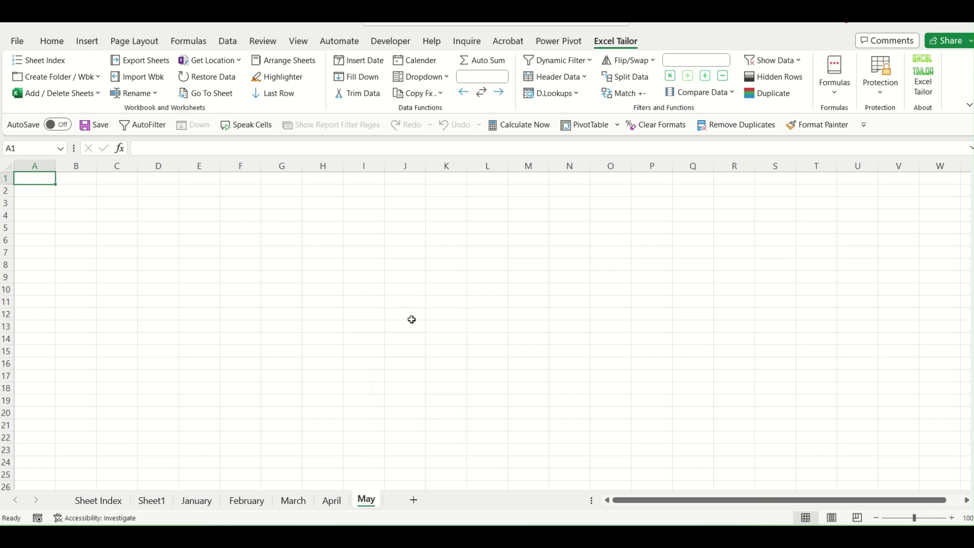
Rebuild the Sheet Index so it lists Sheet1 and January through April.
click(83, 501)
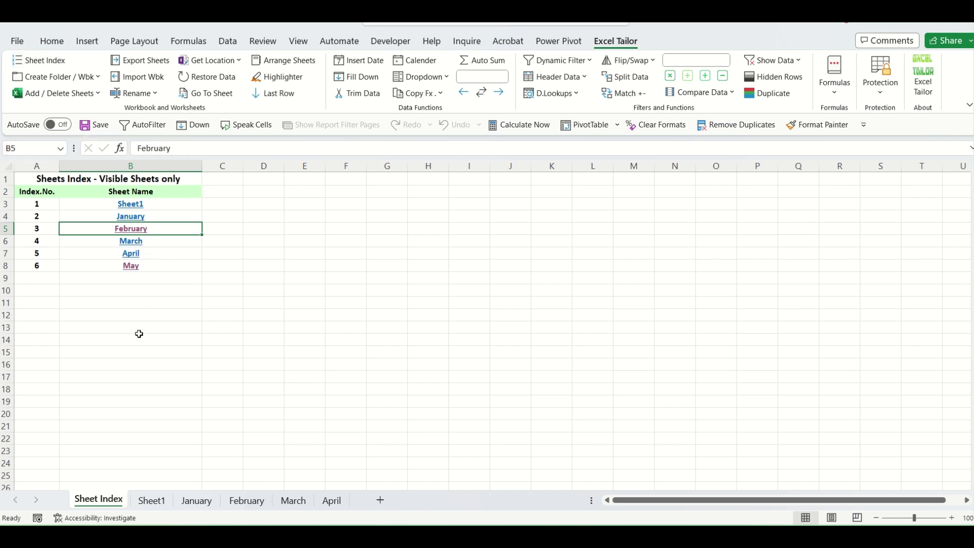
click(59, 62)
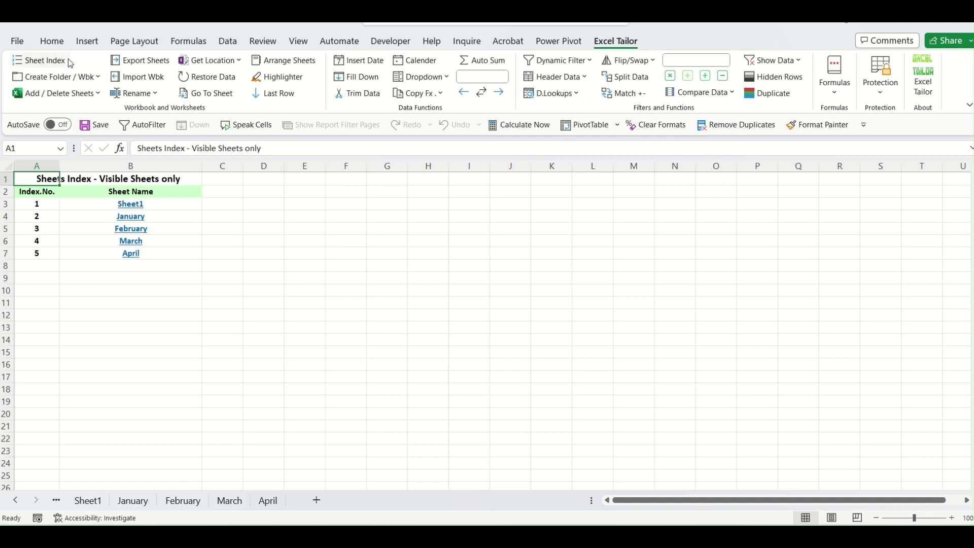
click(253, 344)
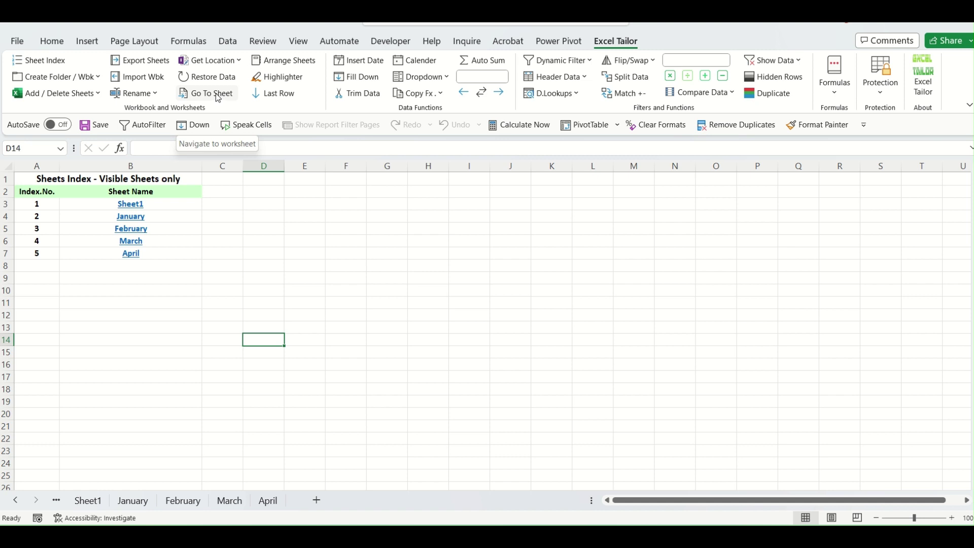
Jump to April and back to Sheet Index with Go To Sheet, then open the Activate list.
click(218, 97)
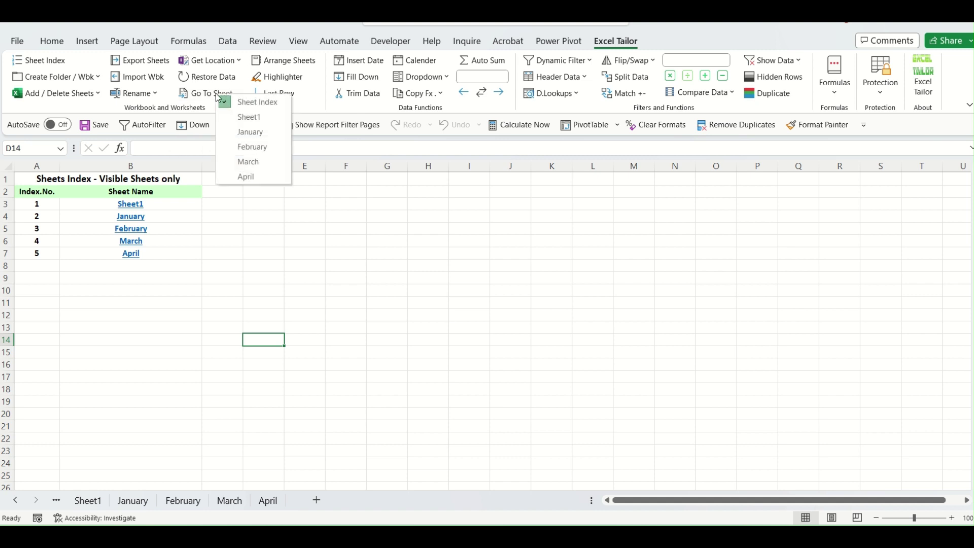
click(264, 177)
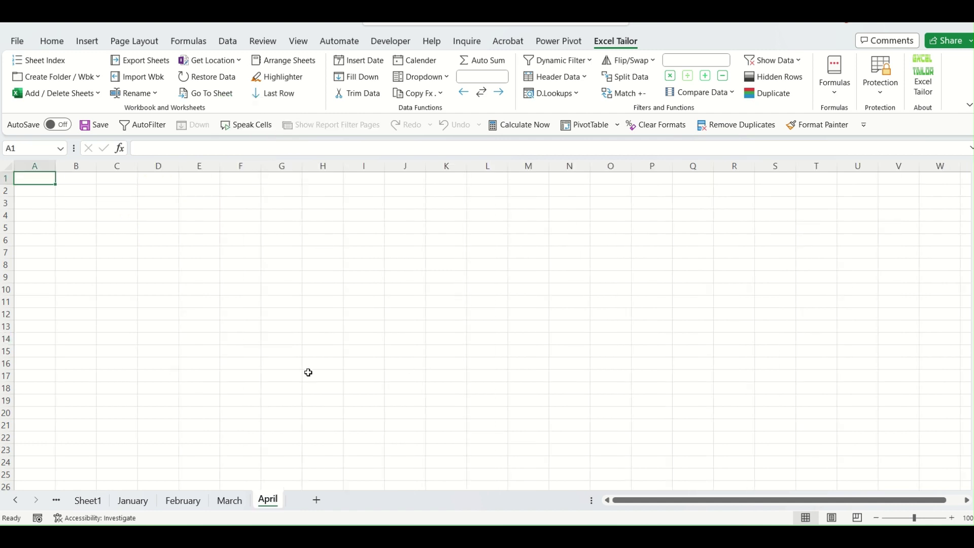
click(228, 97)
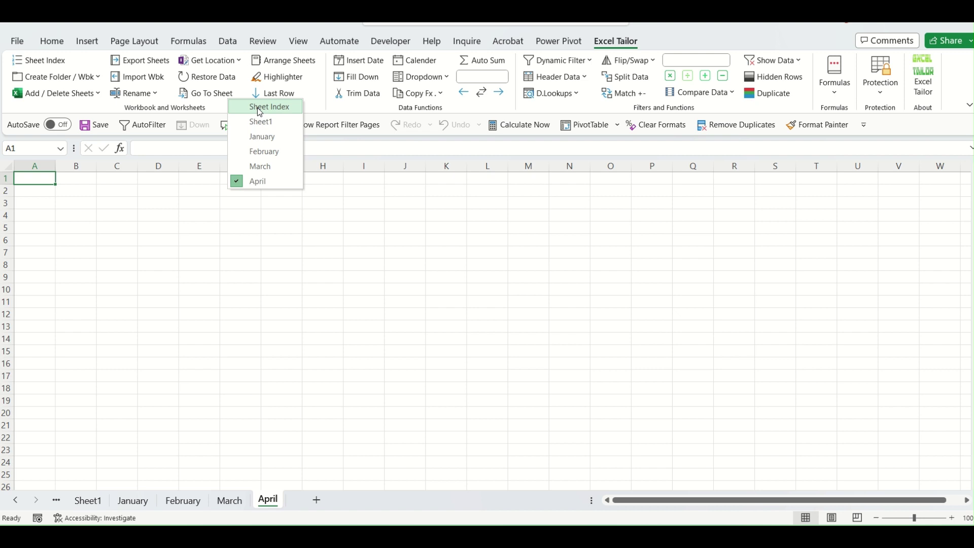
click(259, 107)
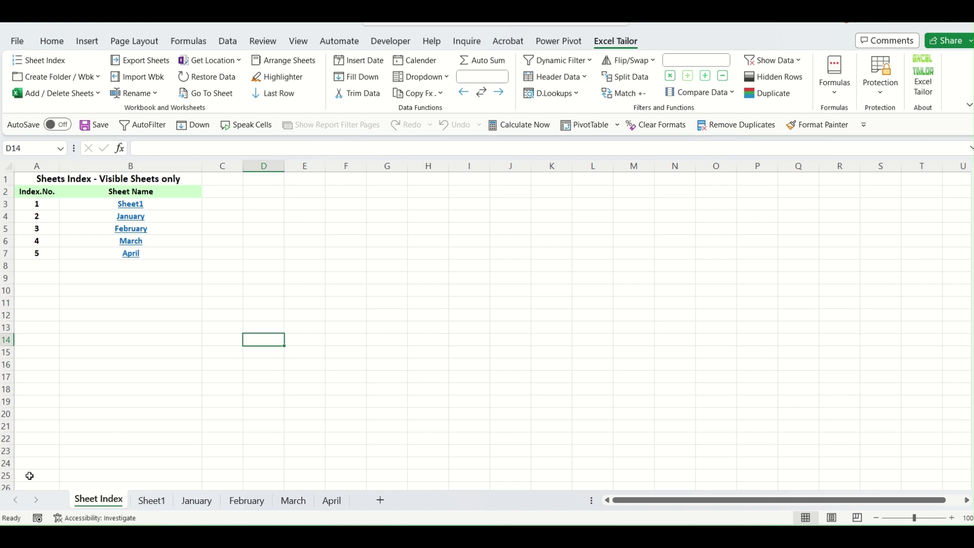
right_click(23, 502)
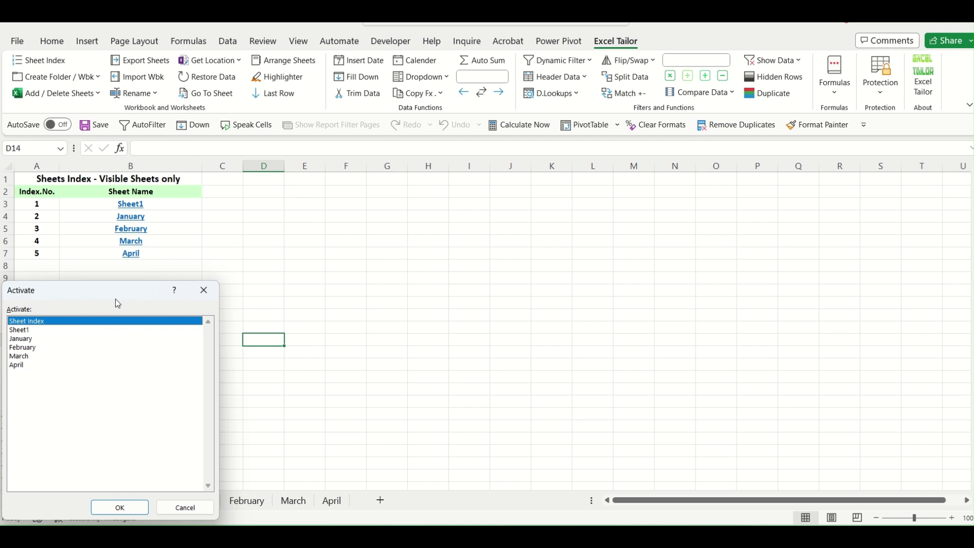
Activate April from the Activate list, then return to Sheet Index with Go To Sheet.
drag(117, 302, 488, 195)
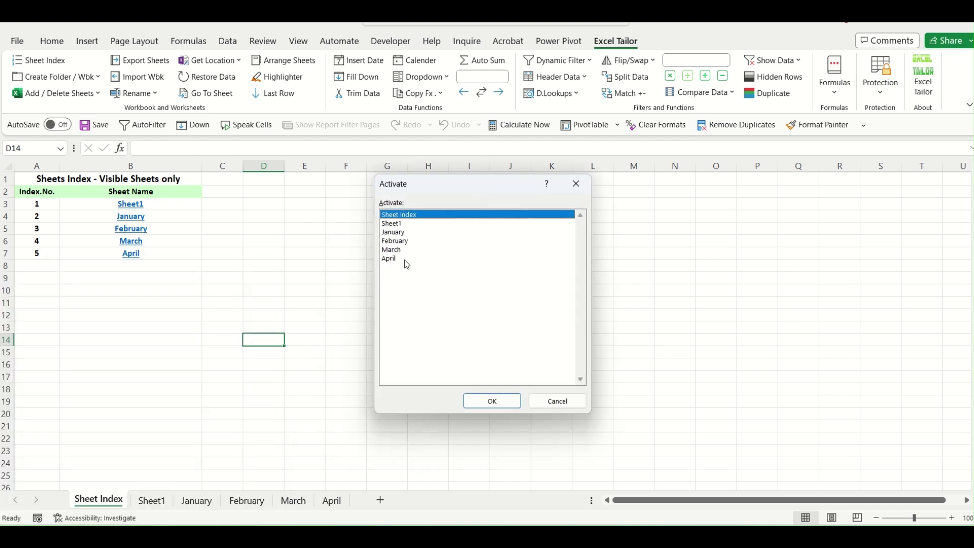
double_click(389, 259)
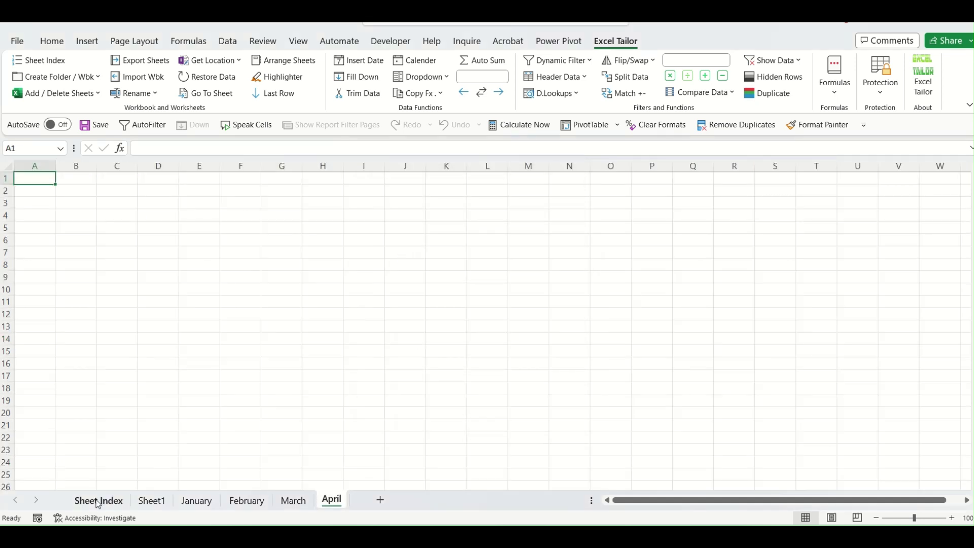
click(209, 93)
click(237, 107)
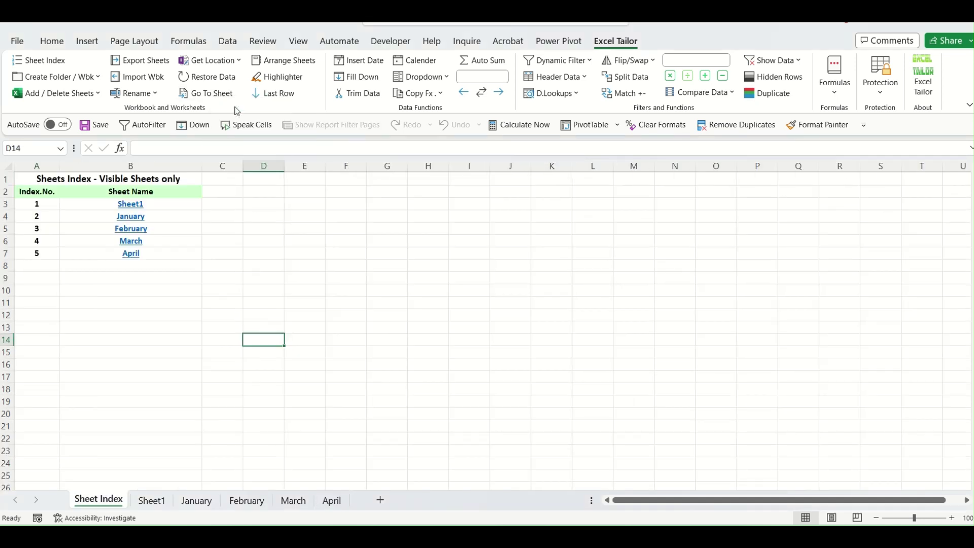
click(380, 326)
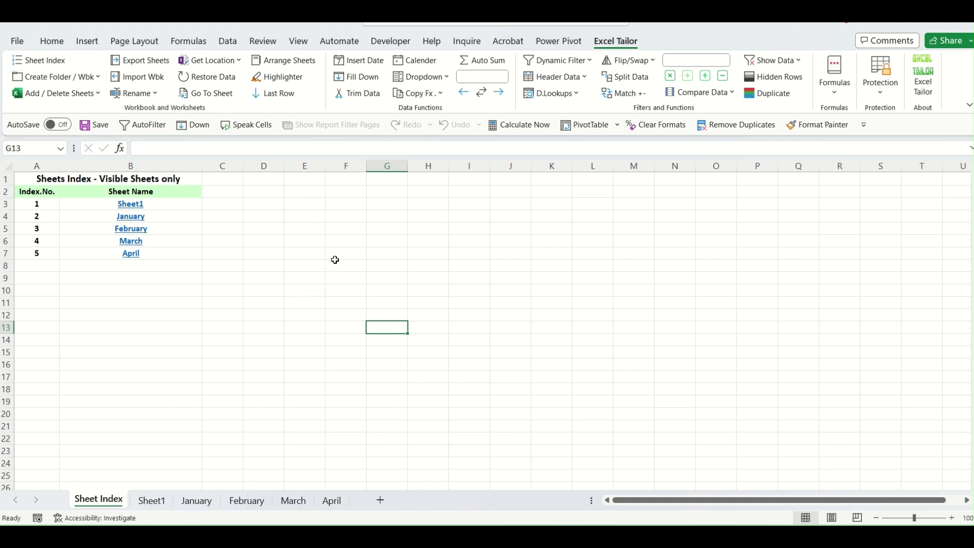
click(343, 246)
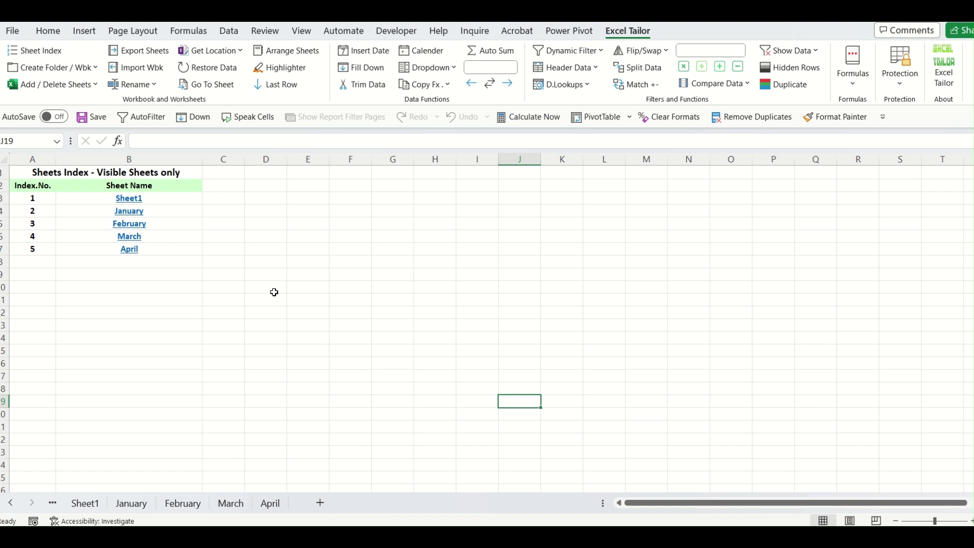
Start creating folders from cell values with Excel Tailor Demo as the destination.
click(94, 69)
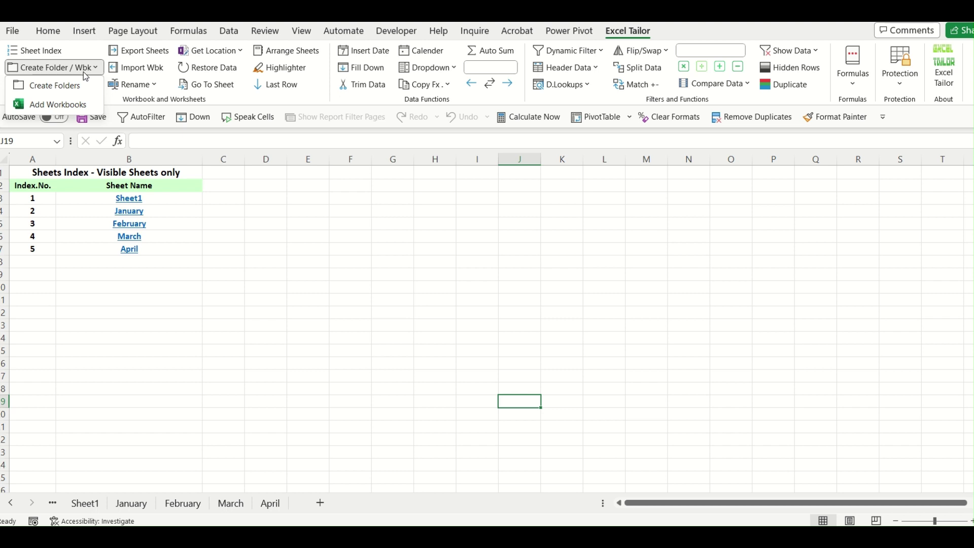
click(61, 85)
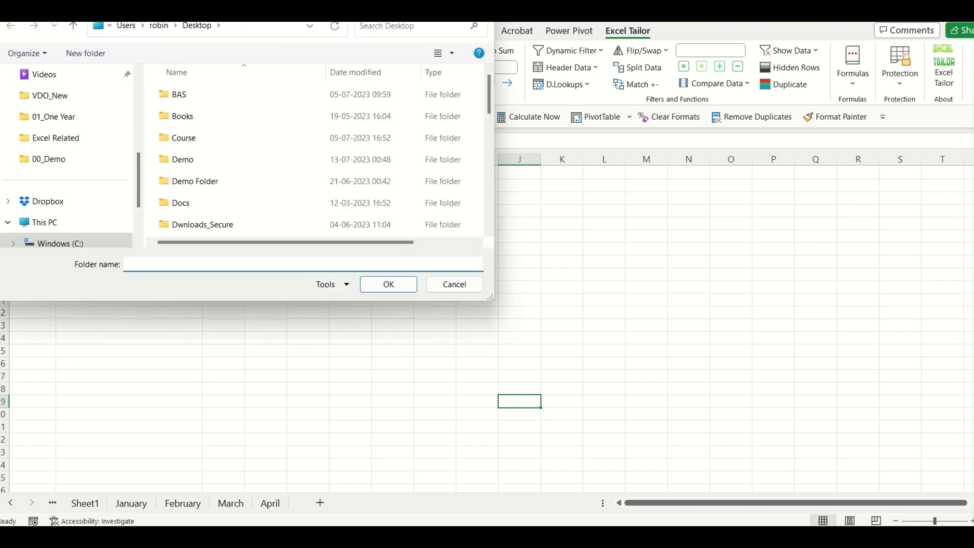
drag(285, 1, 520, 97)
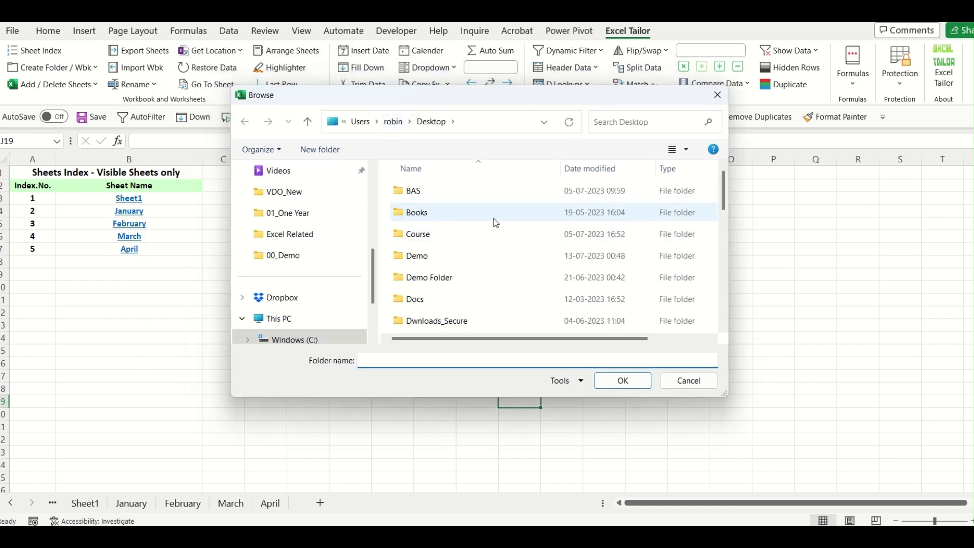
click(437, 252)
text(ex)
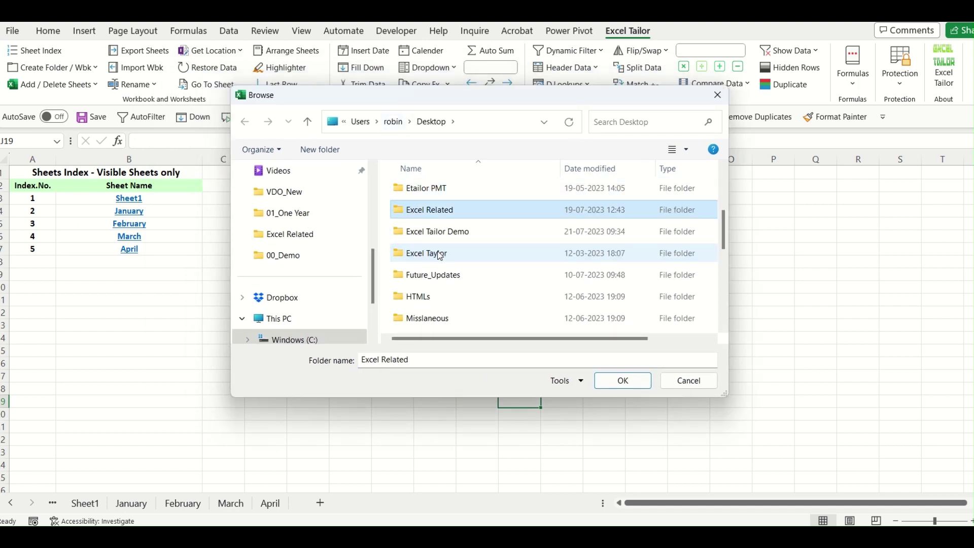
double_click(468, 237)
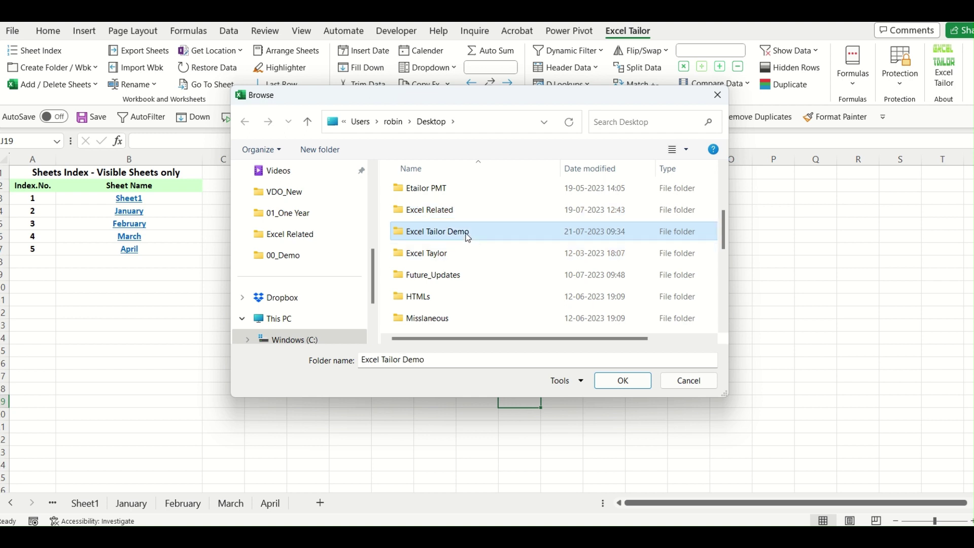
drag(445, 95, 434, 92)
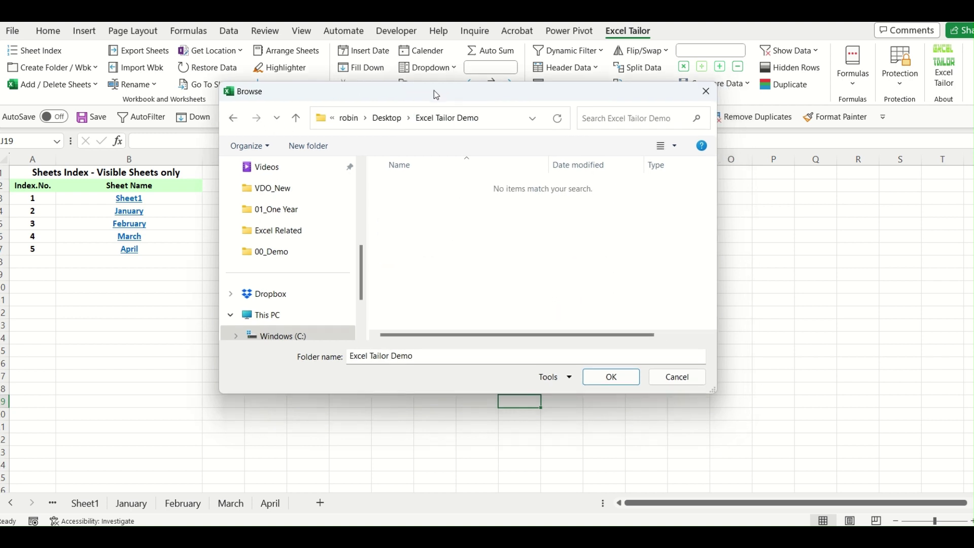
click(611, 377)
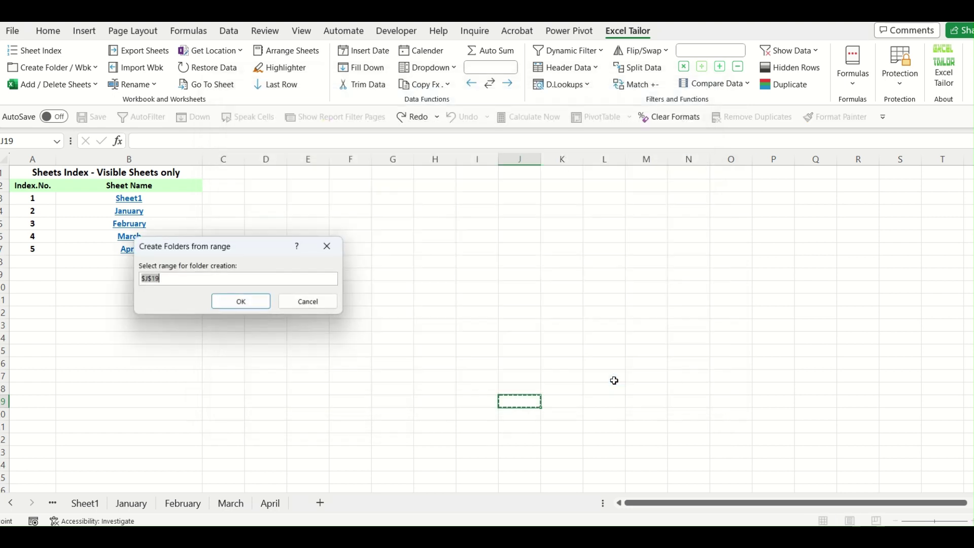
Create January–April folders from the B4:B7 names, check them, and return to Excel.
drag(268, 250, 401, 263)
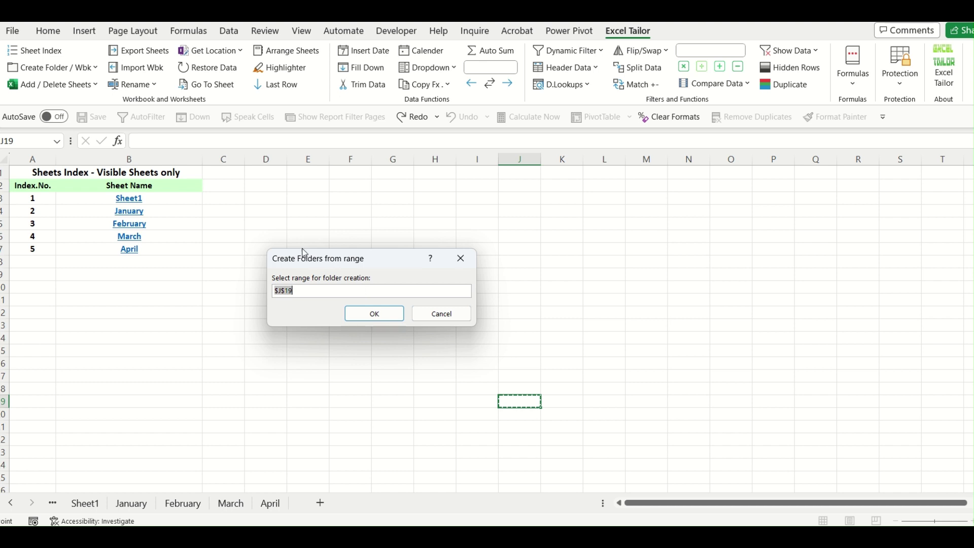
drag(167, 212, 161, 250)
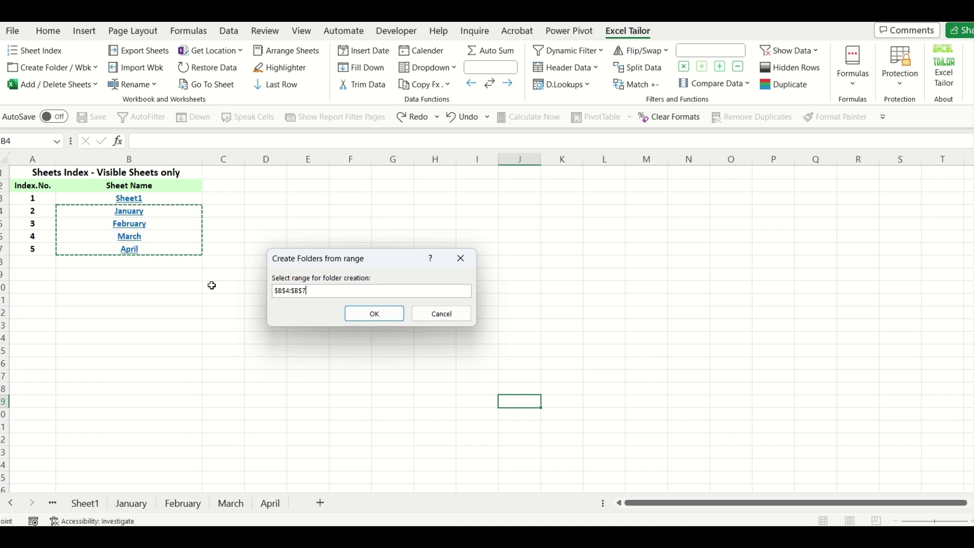
click(375, 316)
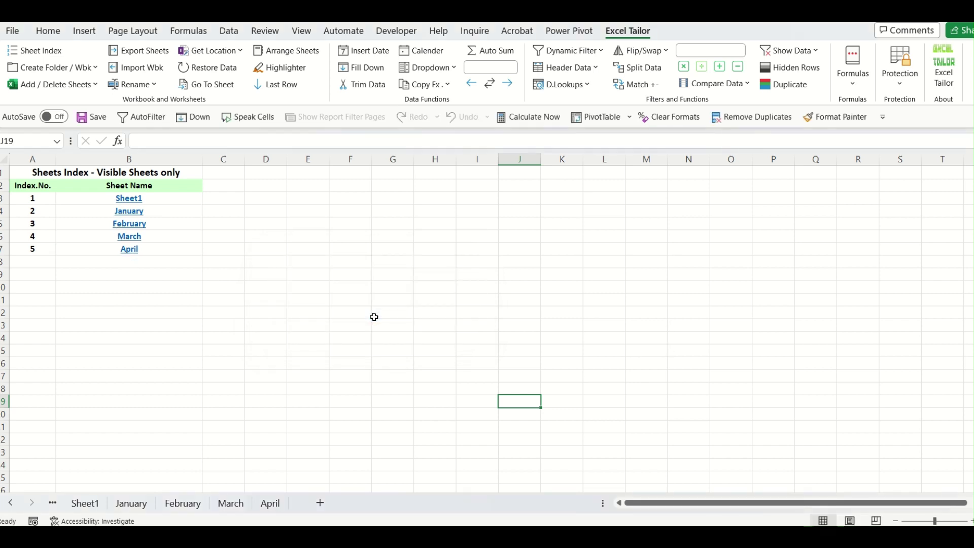
click(510, 500)
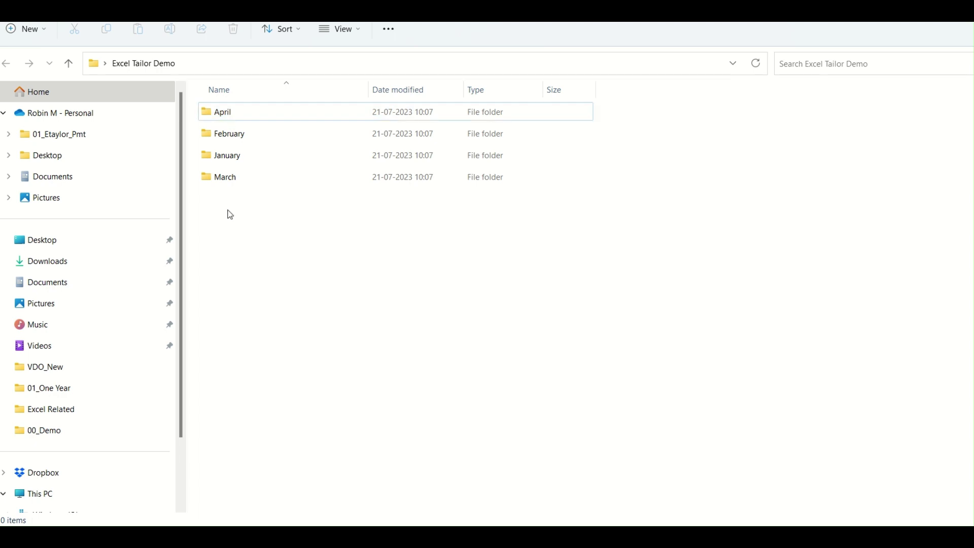
click(936, 11)
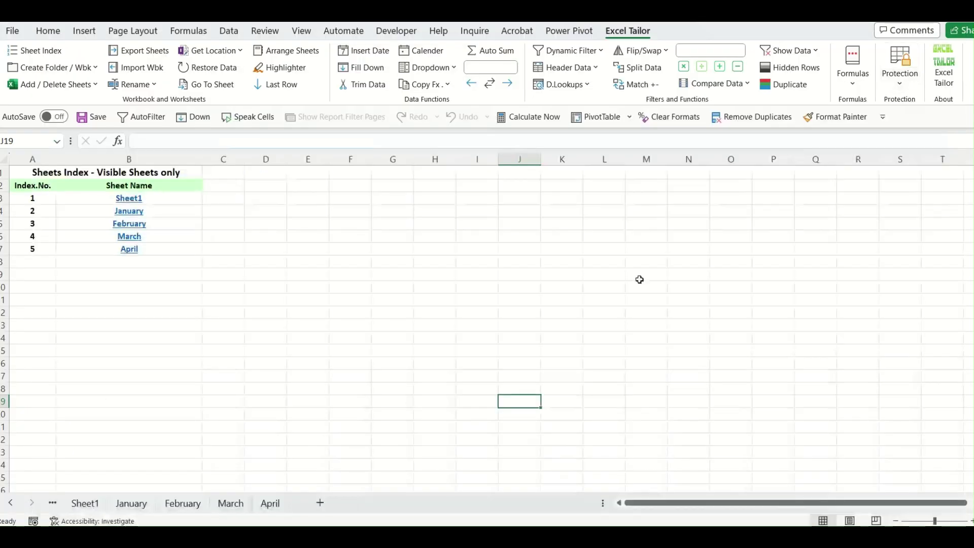
click(409, 312)
click(301, 326)
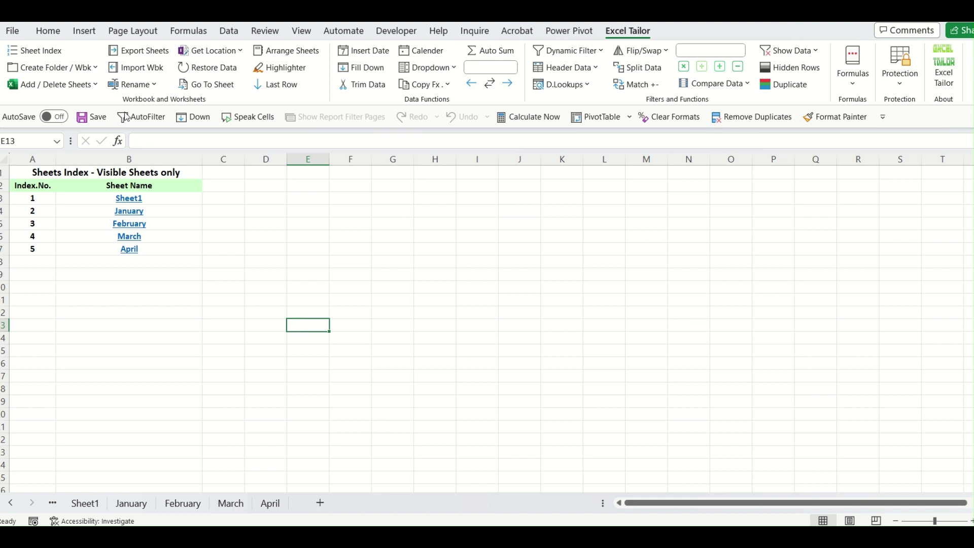
Add January–April workbooks from B4:B7 into Excel Tailor Demo, check them, then return to Excel.
click(96, 68)
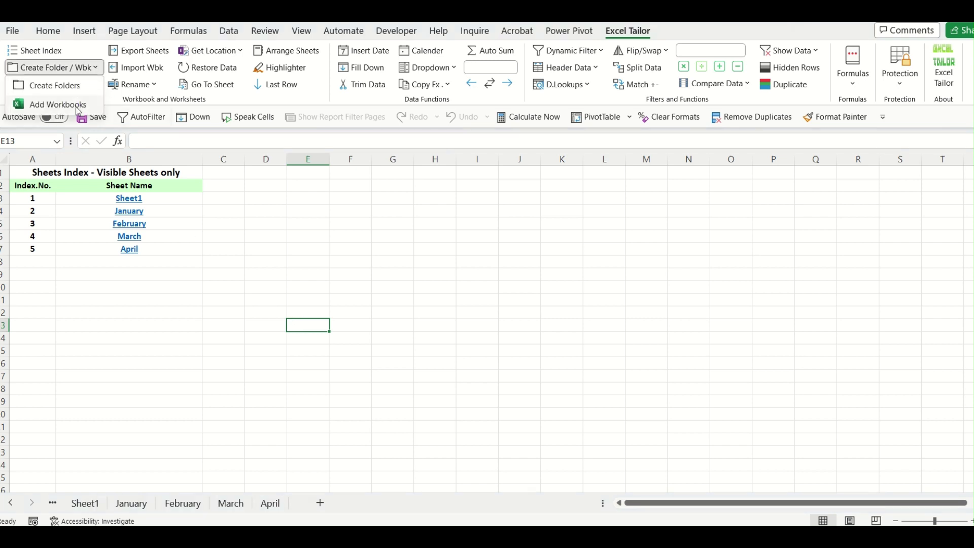
click(77, 109)
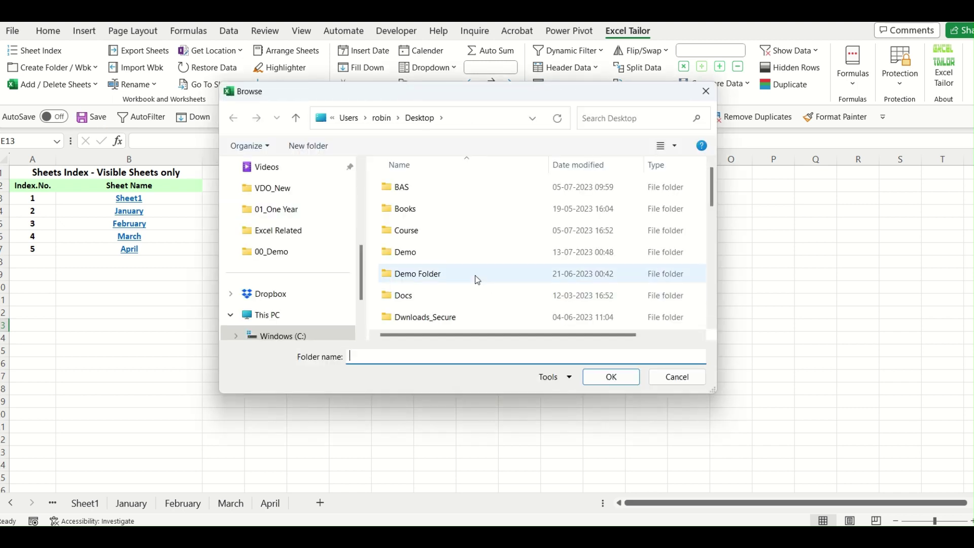
click(442, 271)
key(e)
key(e)
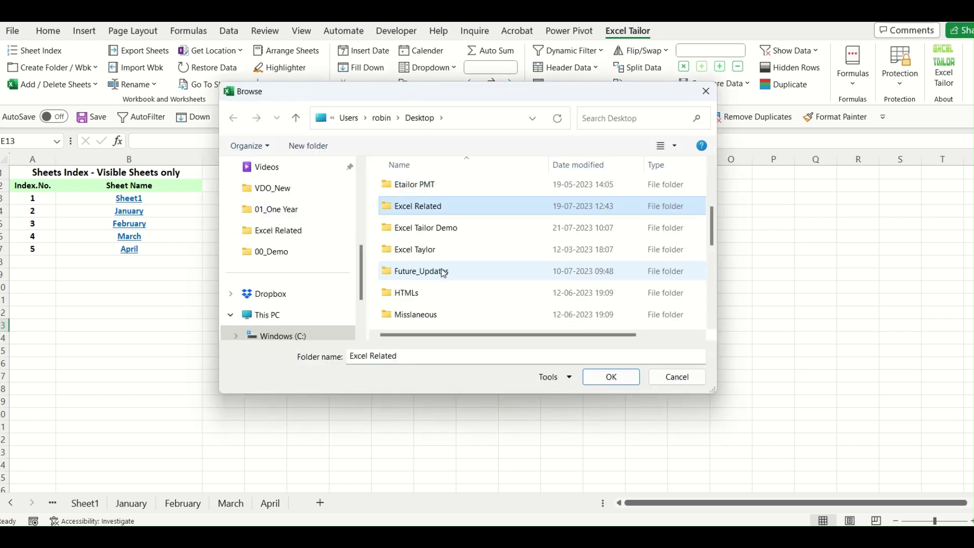
double_click(449, 228)
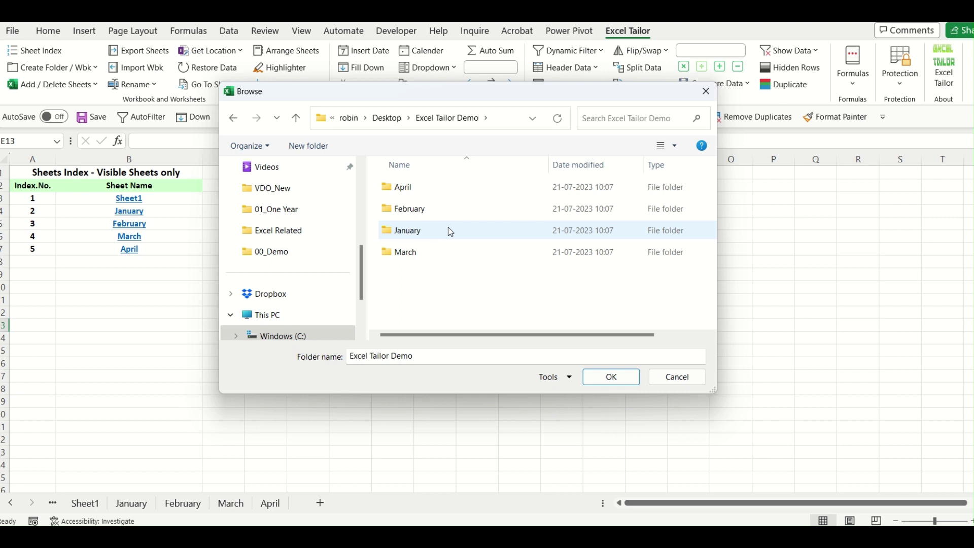
click(612, 378)
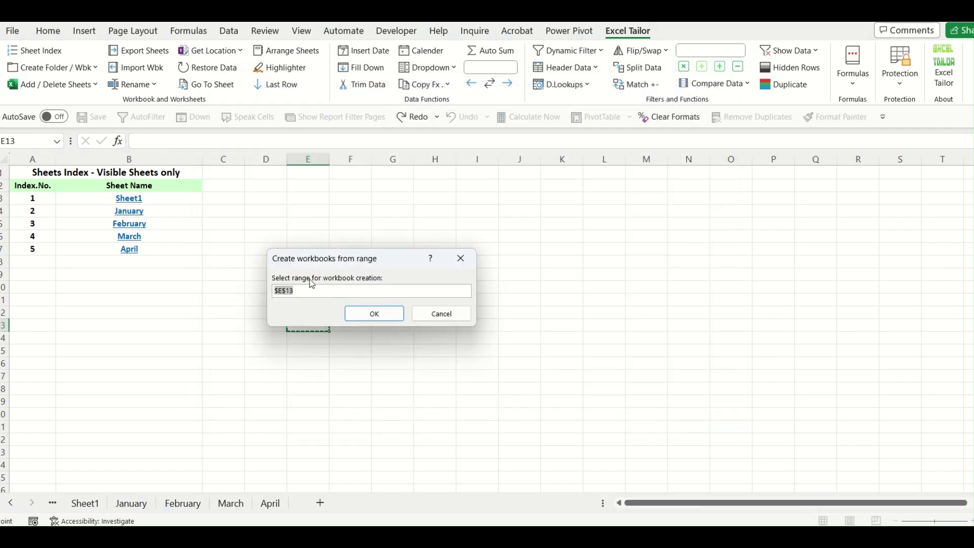
click(157, 210)
drag(154, 219, 150, 246)
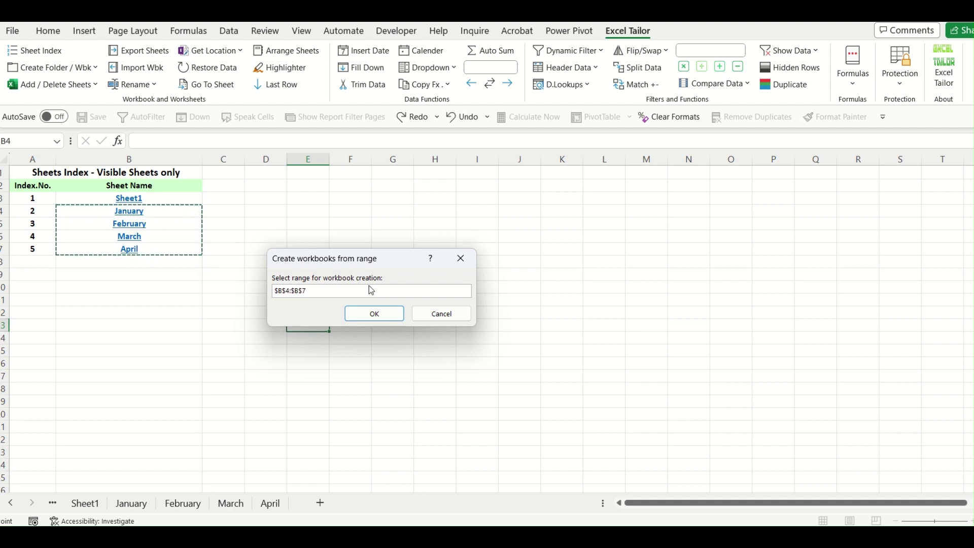
click(375, 314)
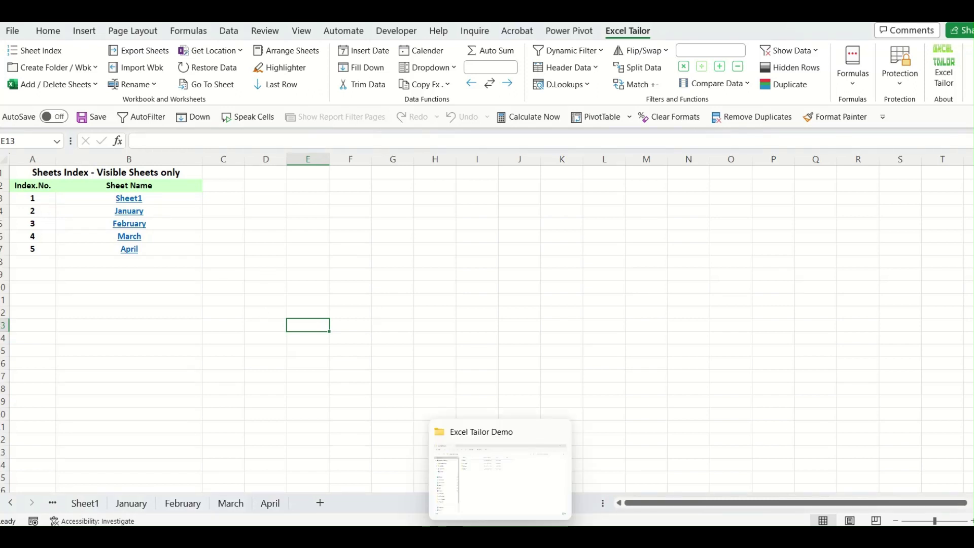
click(511, 494)
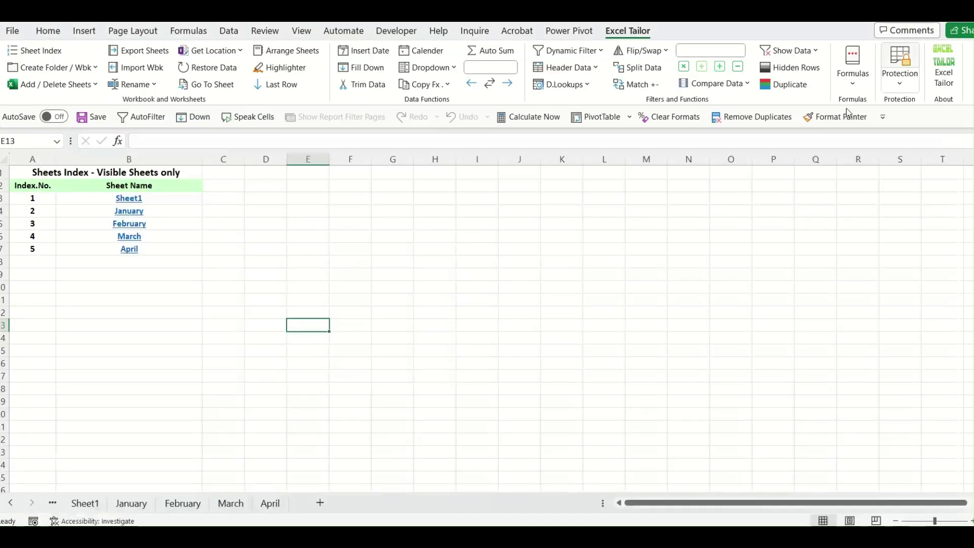
click(463, 304)
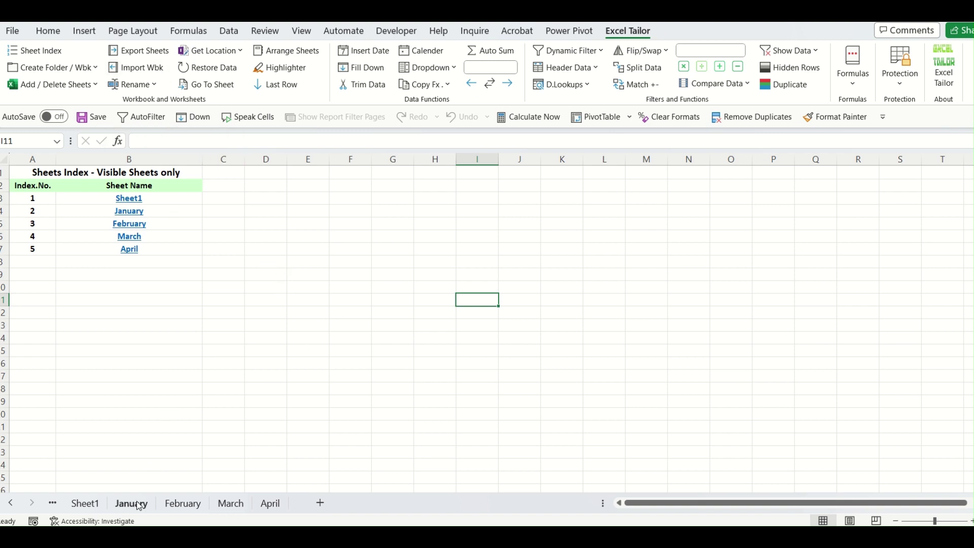
Glance at the January and February sheets, then delete the January–April sheets named in B4:B7.
click(180, 505)
click(130, 504)
click(186, 507)
click(363, 375)
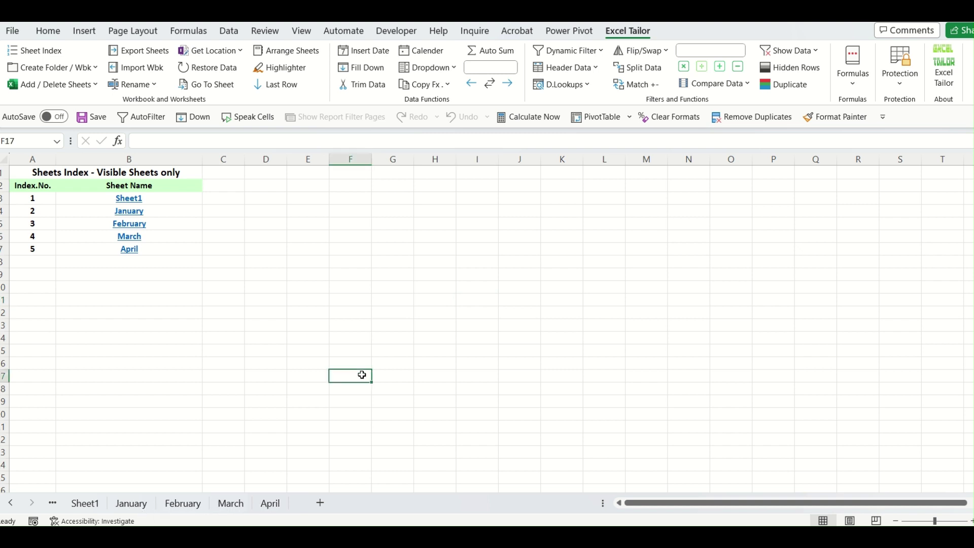
click(95, 88)
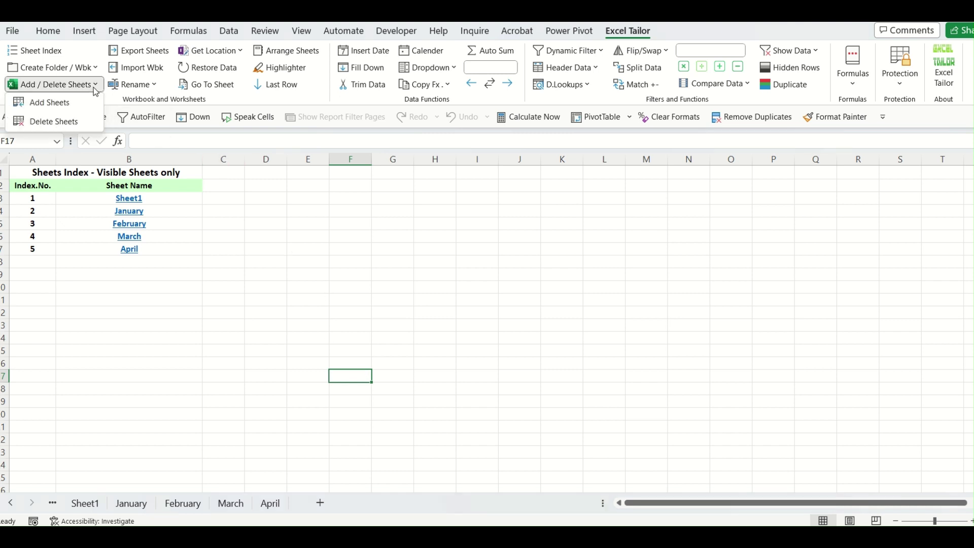
click(51, 121)
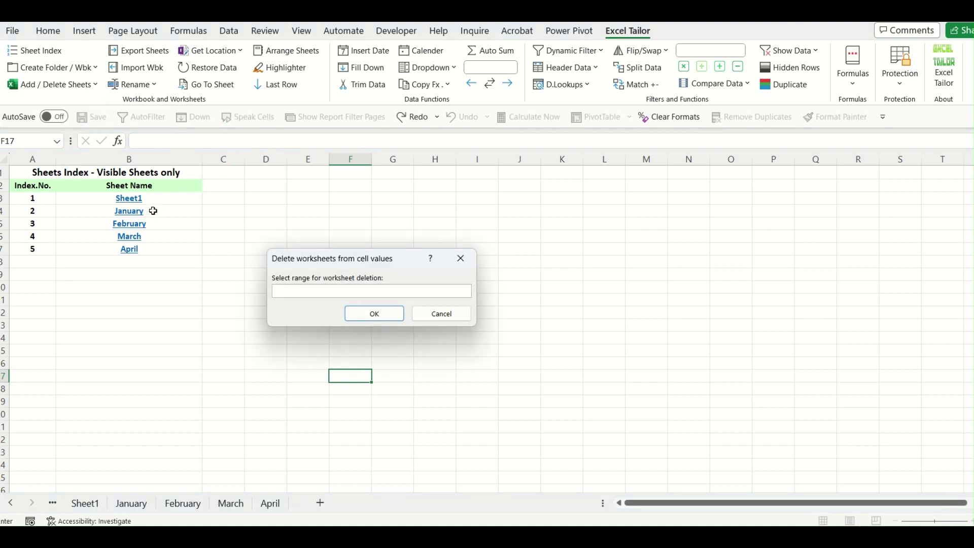
drag(153, 210, 147, 249)
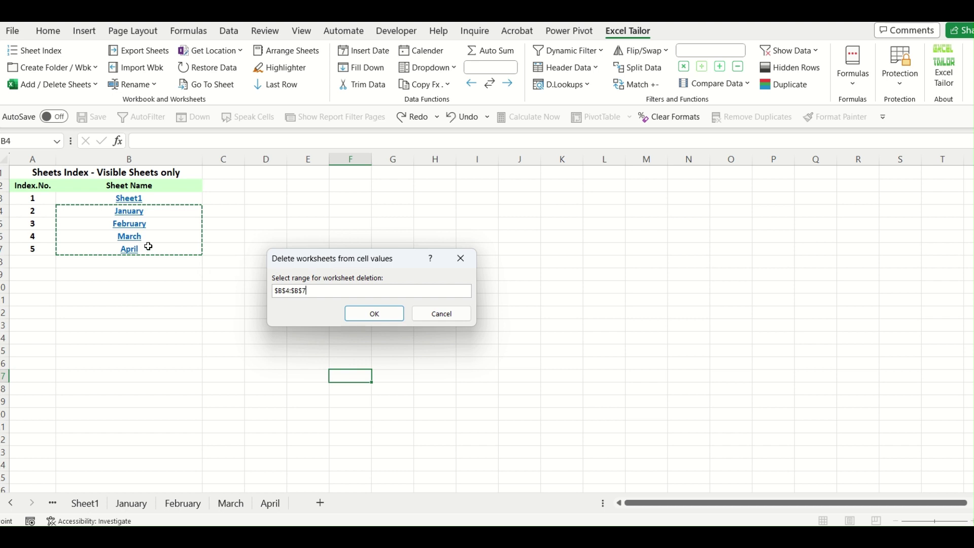
click(378, 313)
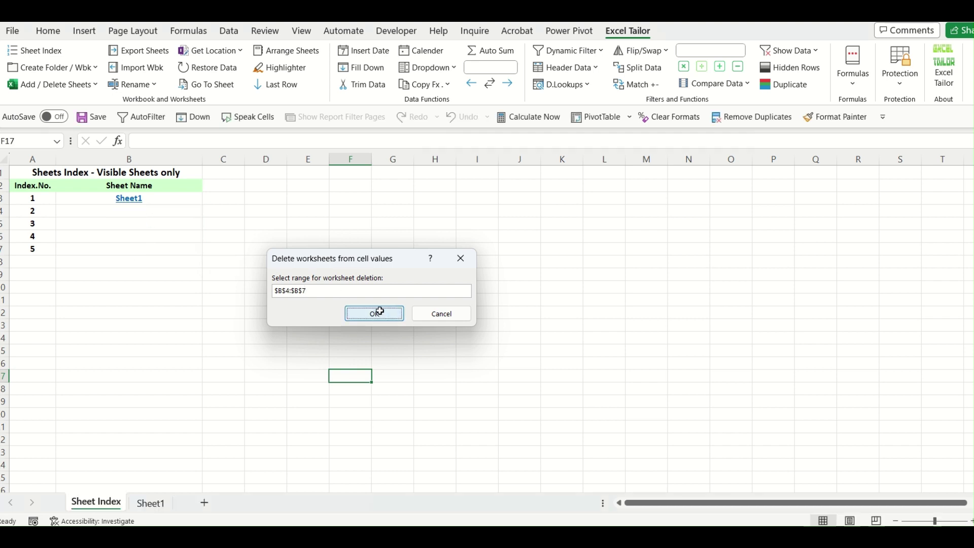
click(359, 340)
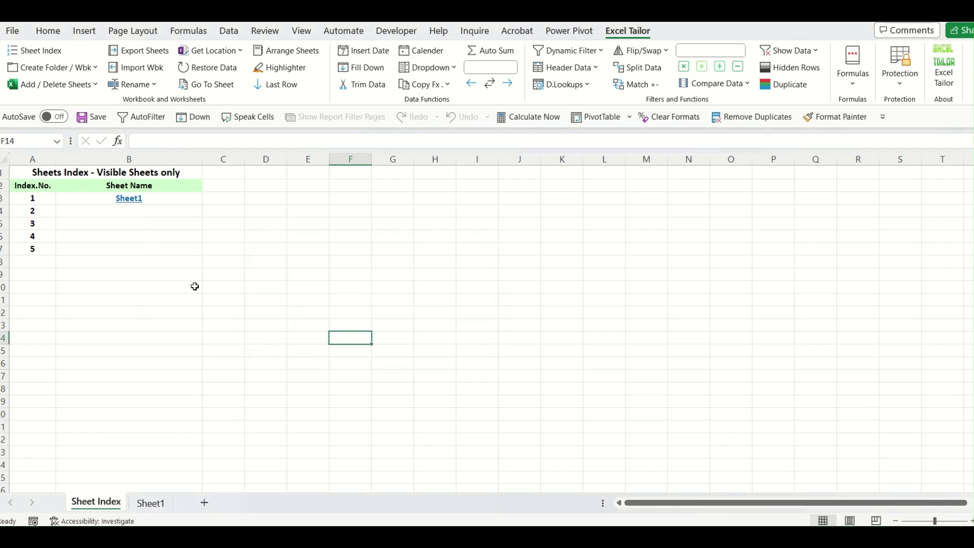
click(223, 328)
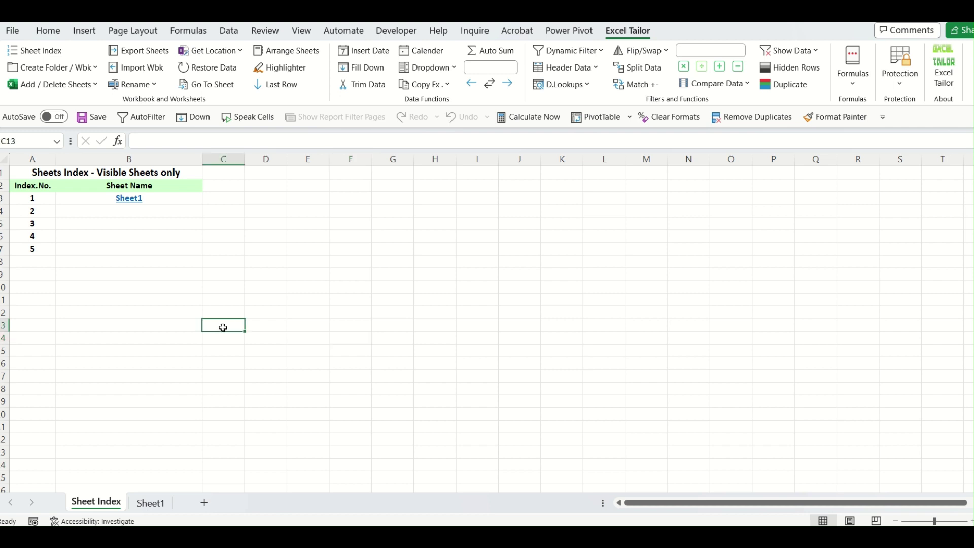
Review the January–April .xlsx files in the Excel Tailor Demo folder, then minimise it.
click(506, 499)
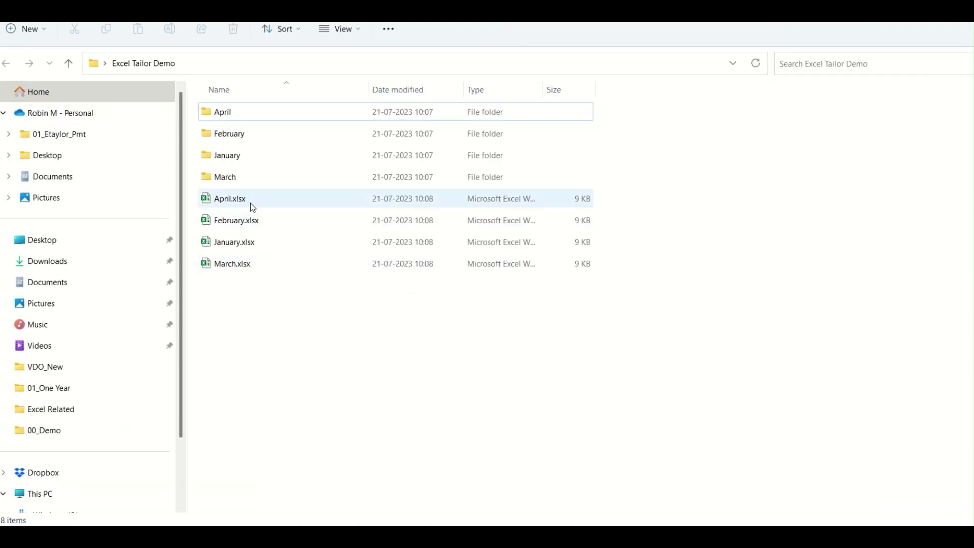
click(244, 244)
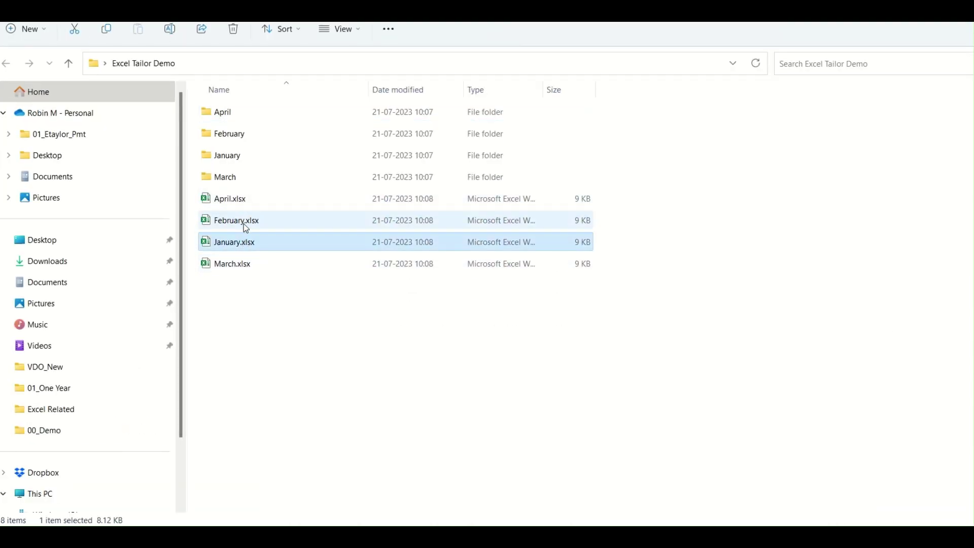
click(246, 223)
click(246, 261)
click(240, 201)
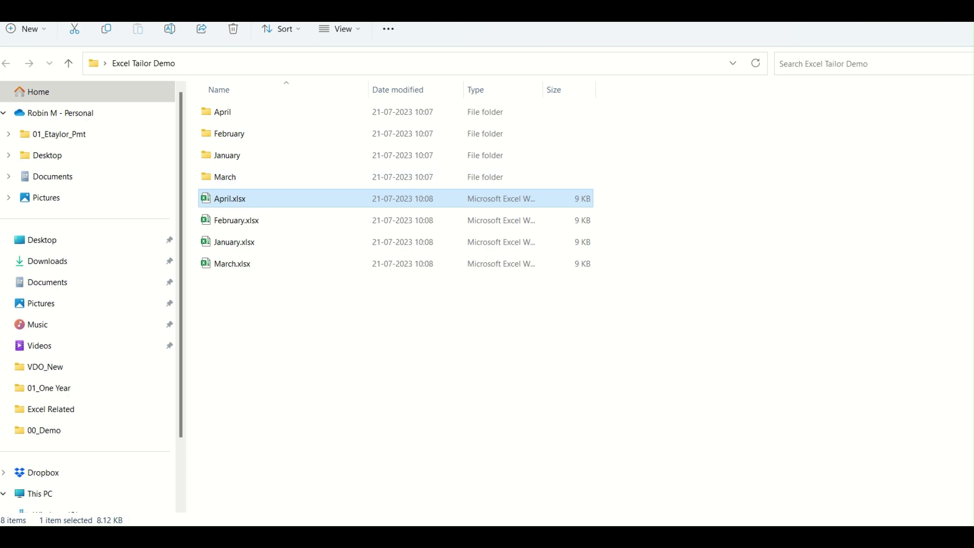
click(927, 7)
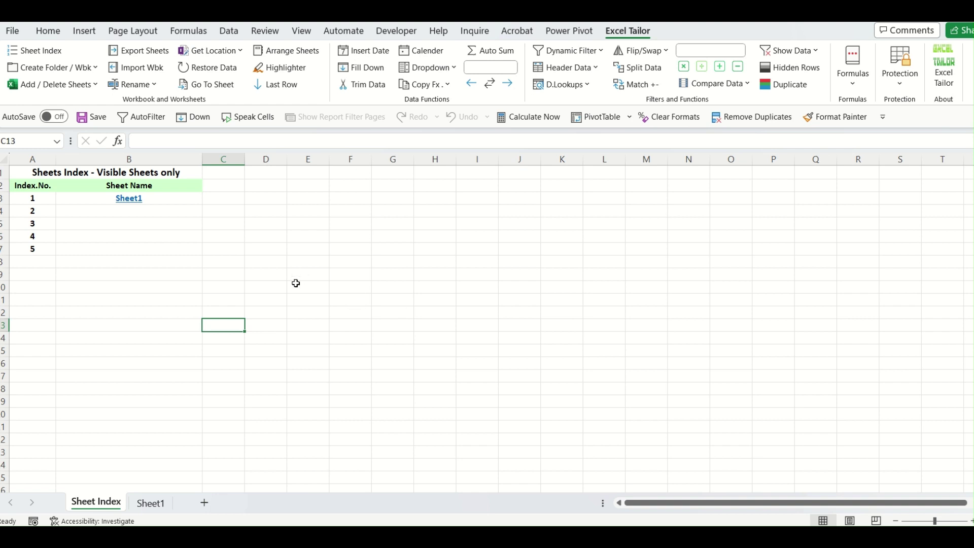
Import the workbooks in the Desktop's Excel Tailor Demo folder as sheets.
click(272, 224)
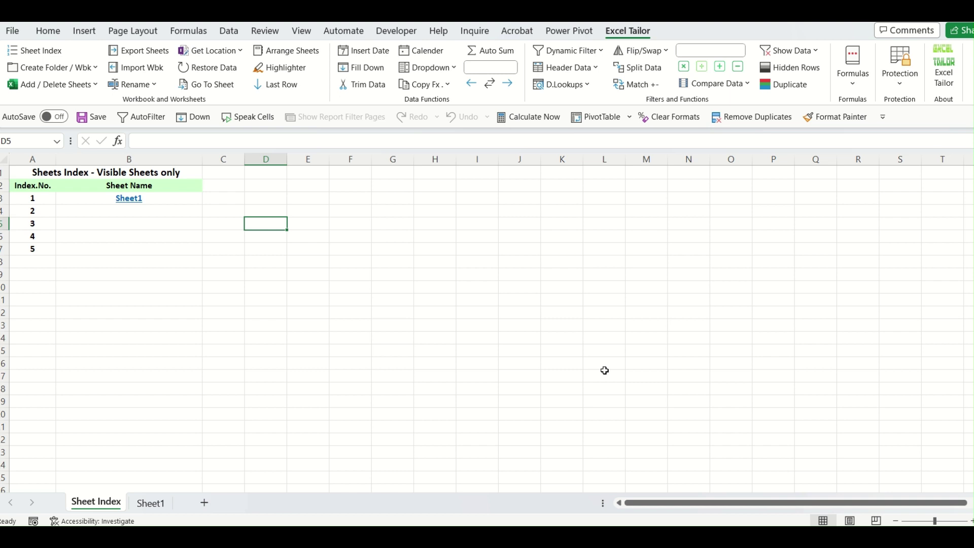
click(165, 72)
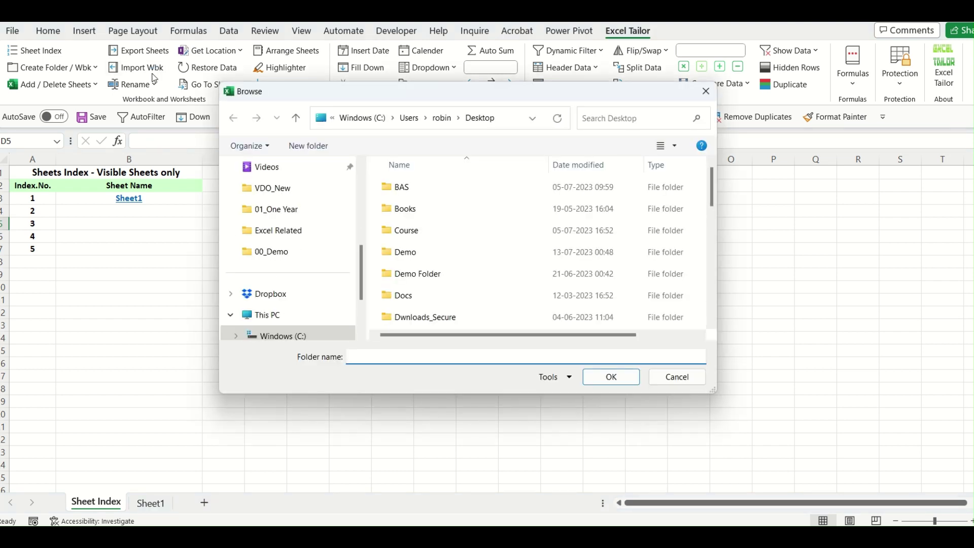
click(422, 274)
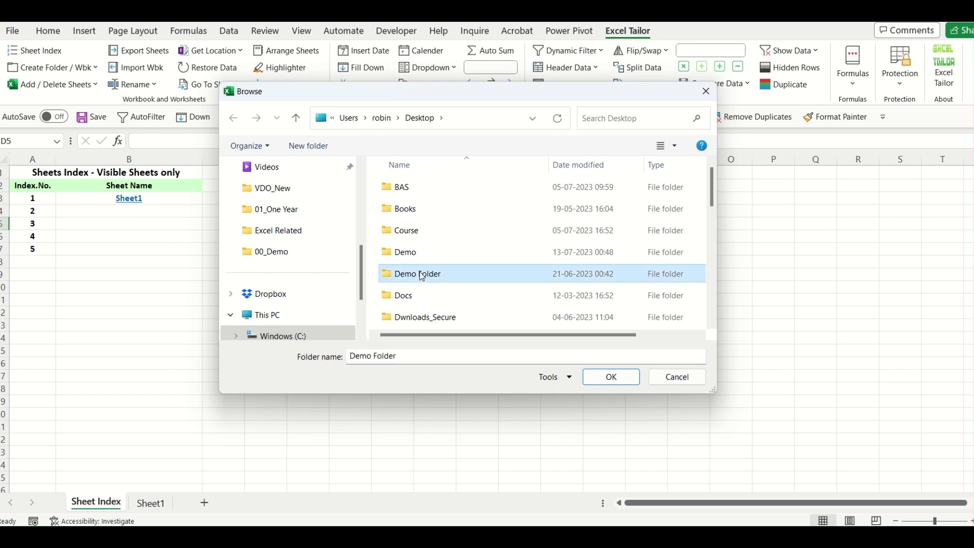
key(e)
key(x)
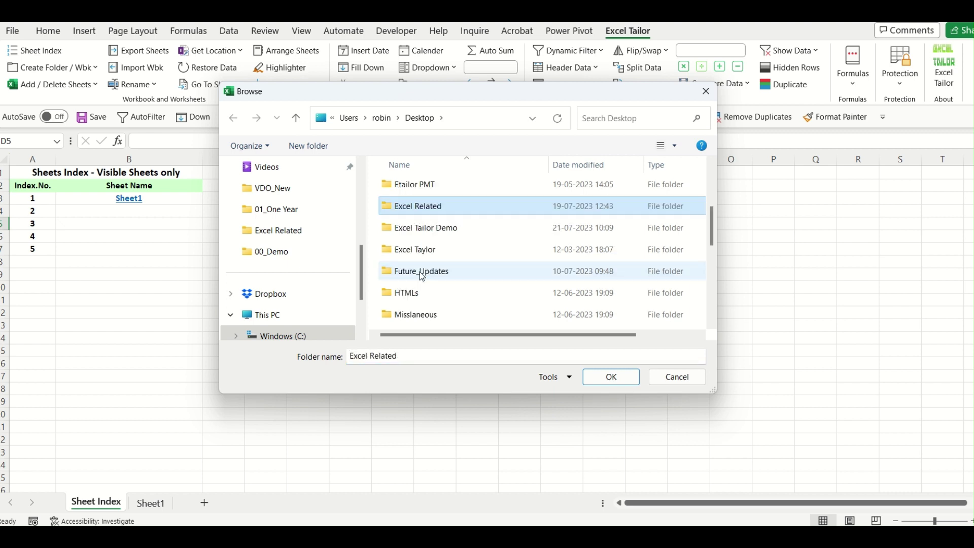
double_click(460, 228)
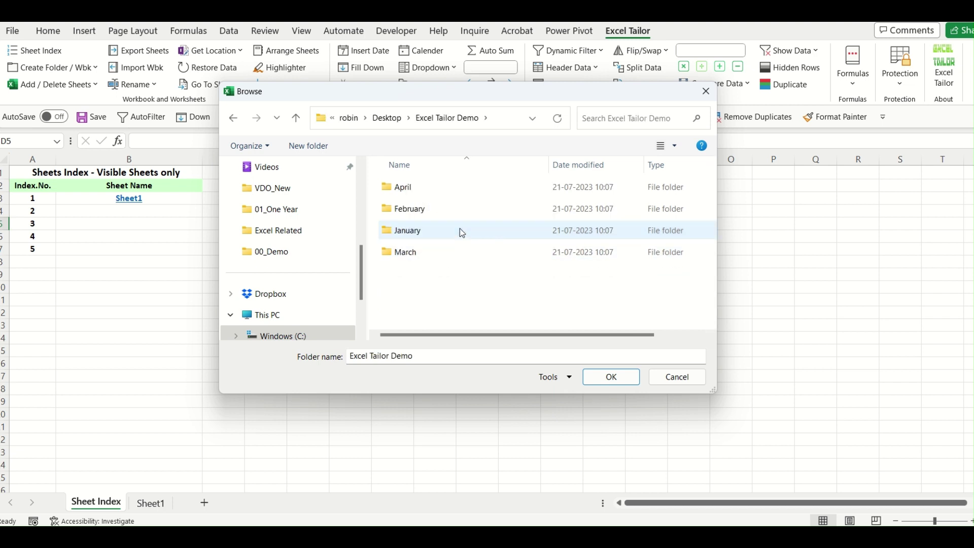
click(611, 378)
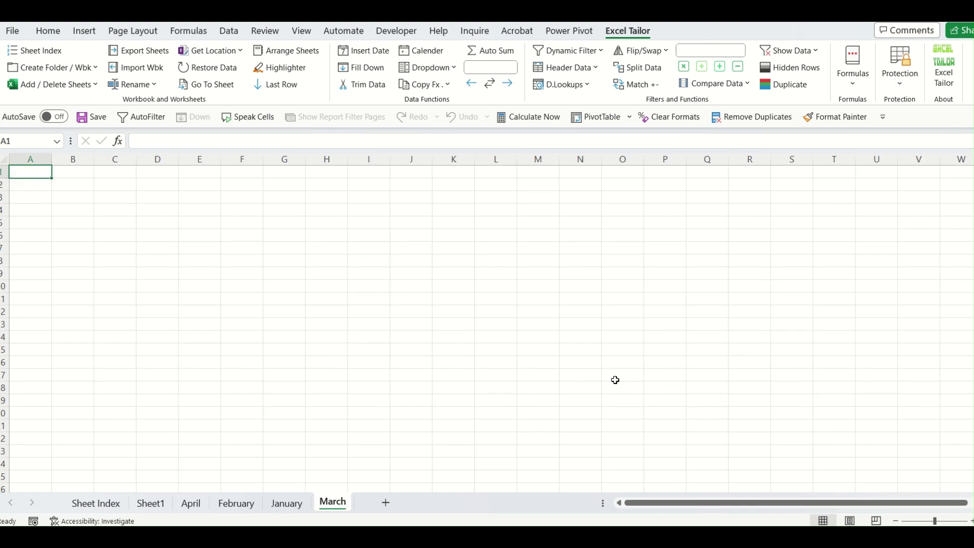
Review the imported March, April, February and January sheets.
click(584, 387)
click(202, 505)
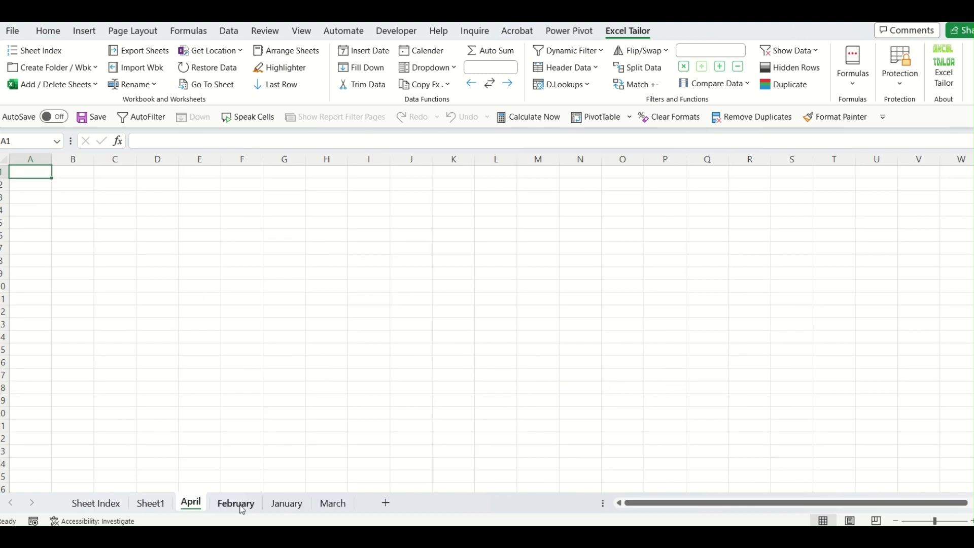
click(238, 504)
click(287, 505)
click(330, 504)
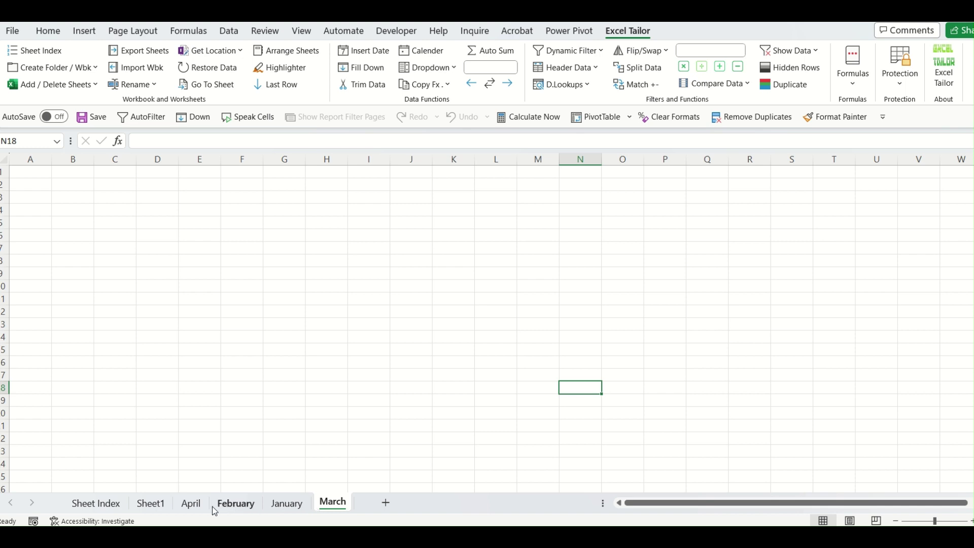
click(197, 506)
click(236, 505)
click(286, 505)
click(325, 509)
Check the Excel Tailor Demo folder window, then return to the Sheet Index sheet.
click(520, 498)
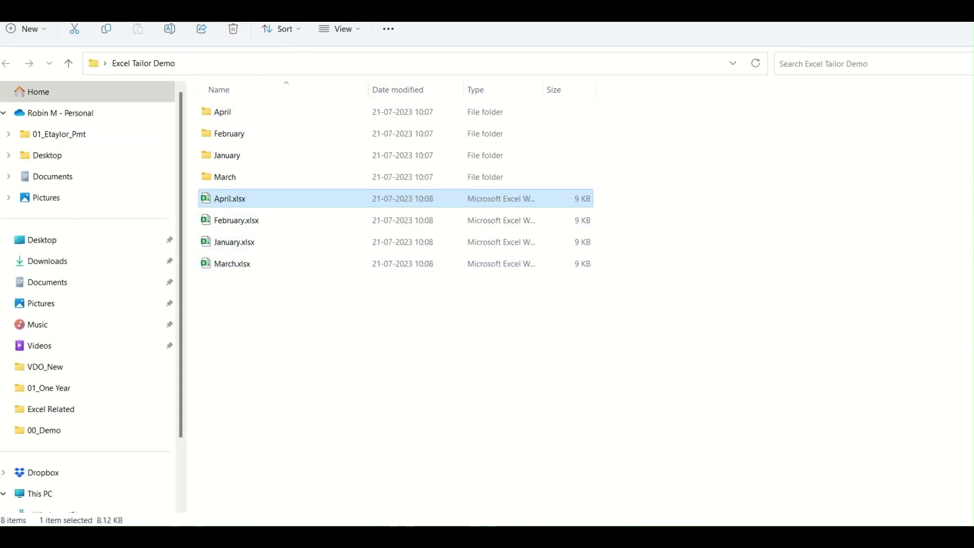
click(524, 297)
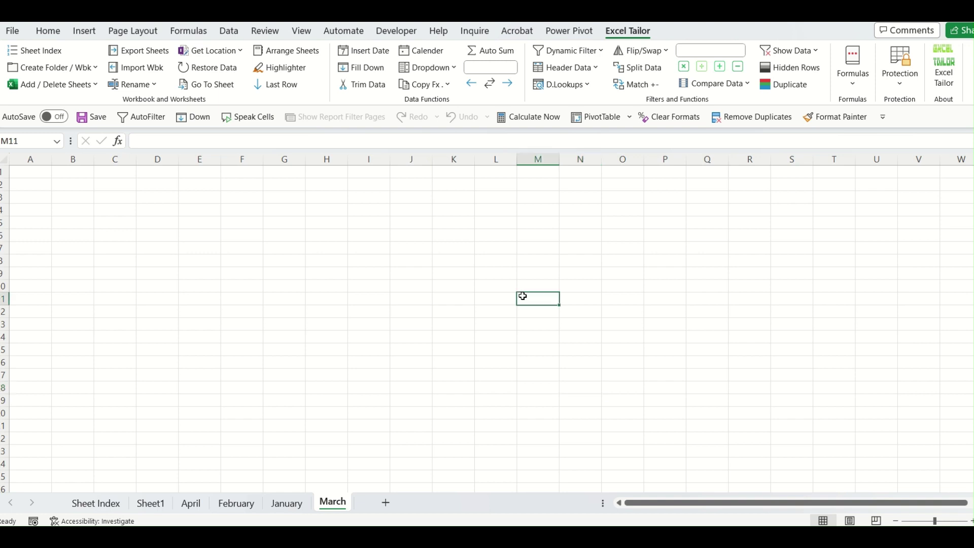
click(116, 501)
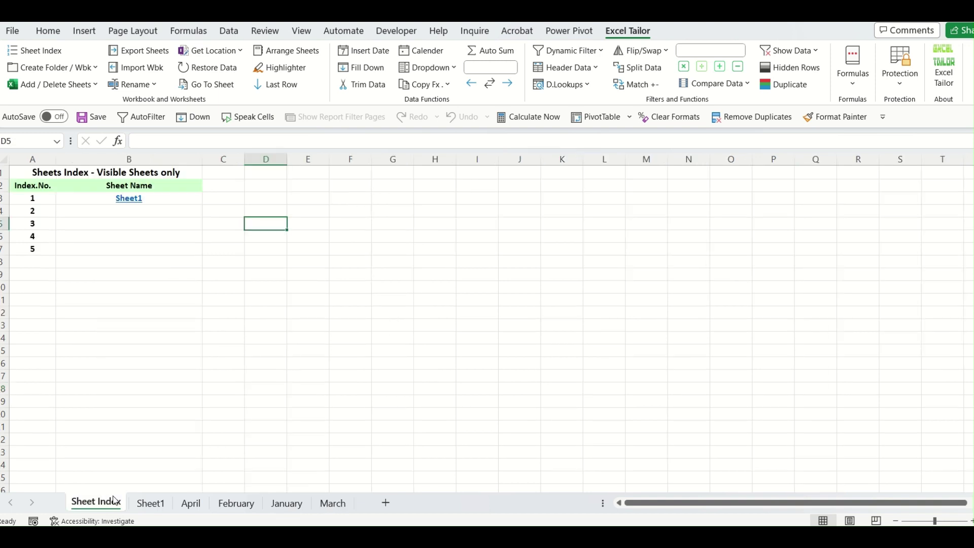
click(267, 389)
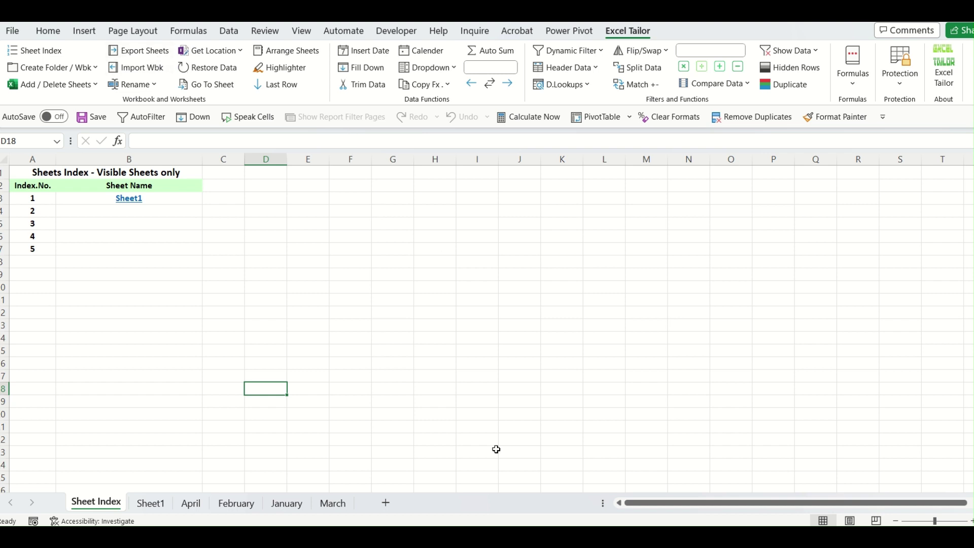
Permanently delete April.xlsx through March.xlsx from Excel Tailor Demo, then return to Excel.
click(507, 507)
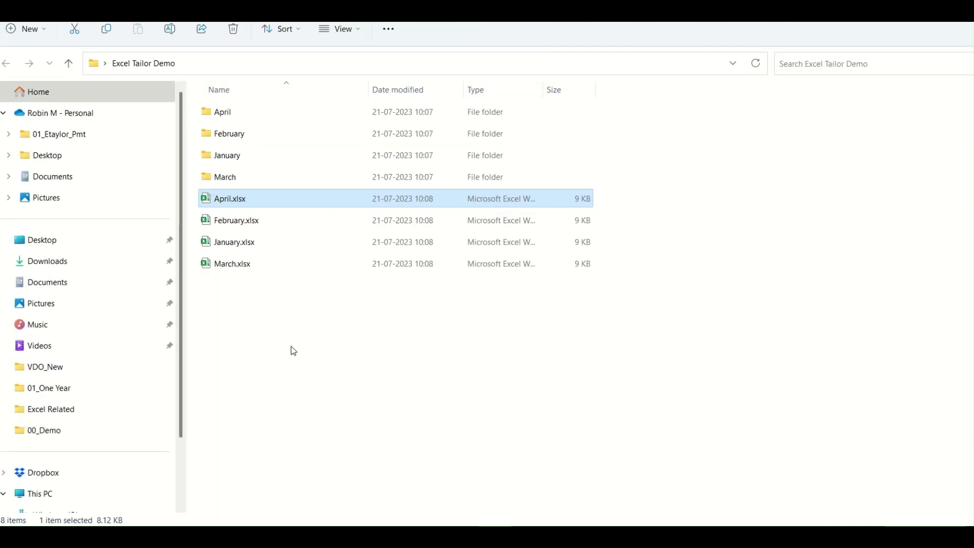
drag(291, 346, 215, 203)
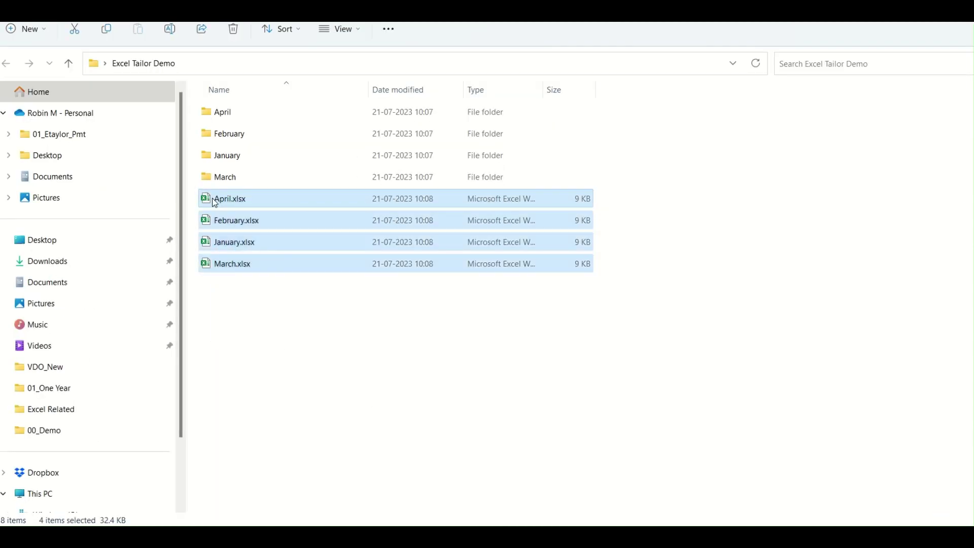
key(shift+Delete)
key(Return)
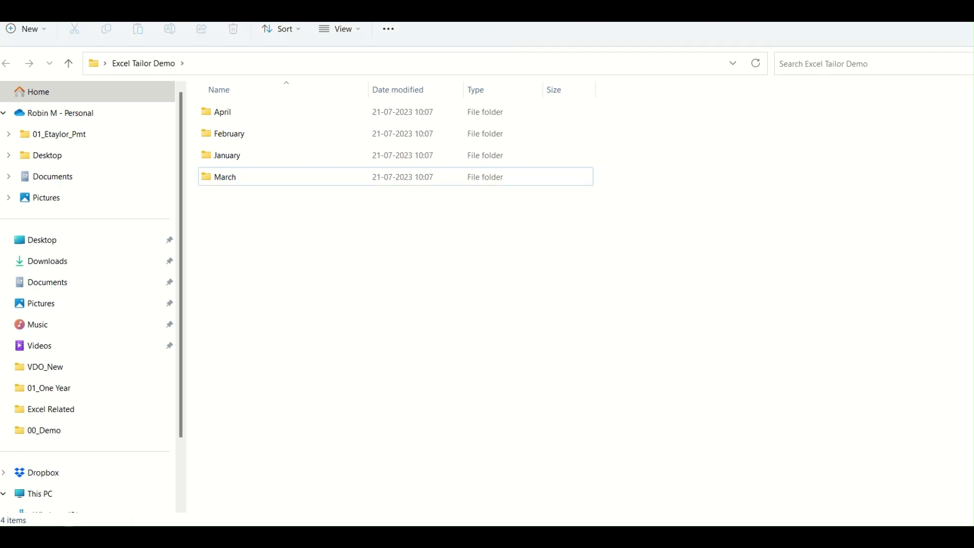
key(alt+Tab)
click(675, 366)
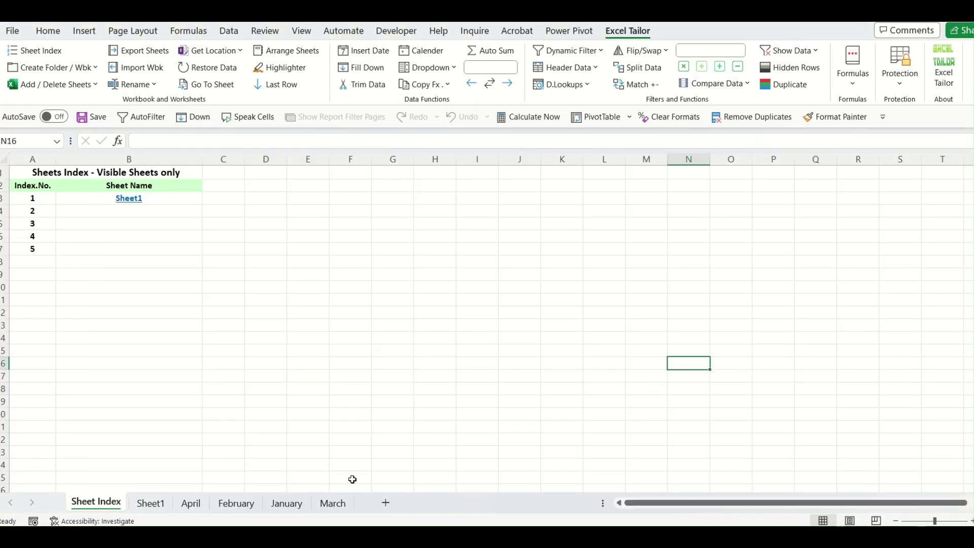
Look over the March, January, February and April sheets.
click(337, 505)
click(287, 504)
click(236, 504)
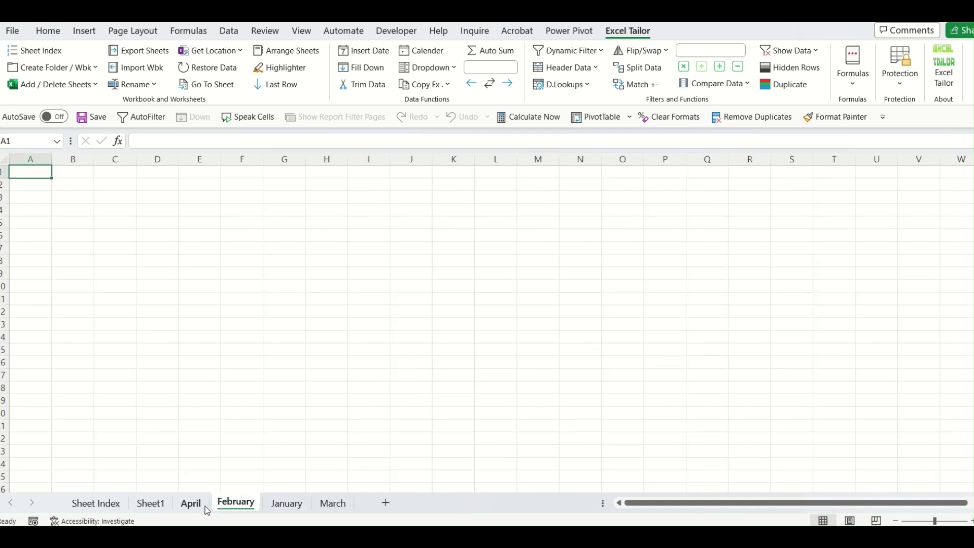
click(191, 503)
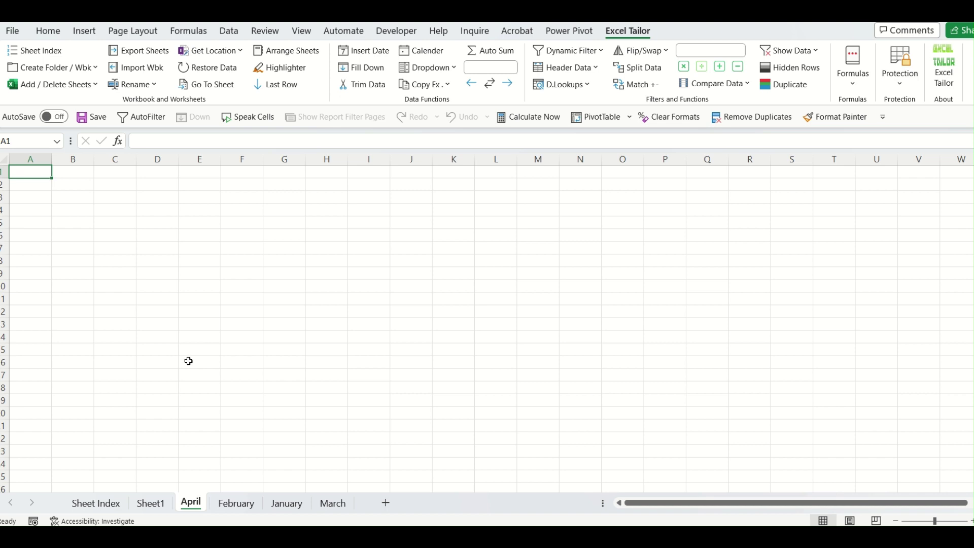
Rebuild the Sheet Index so it lists all five sheets as links.
click(83, 503)
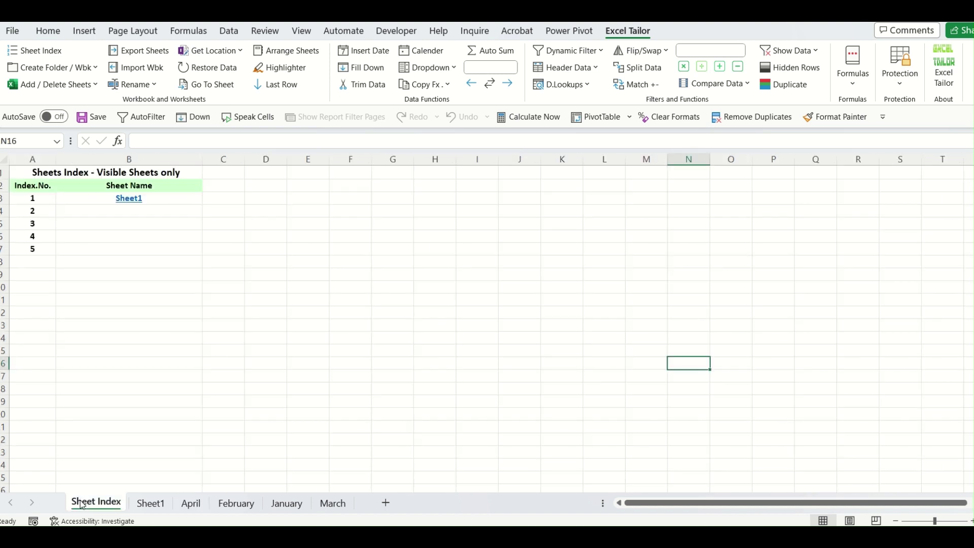
click(40, 53)
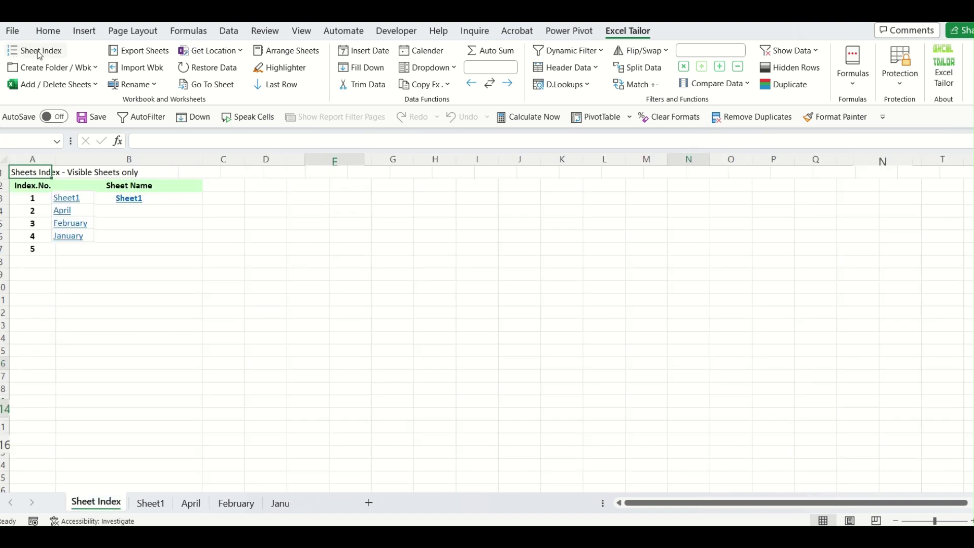
click(232, 320)
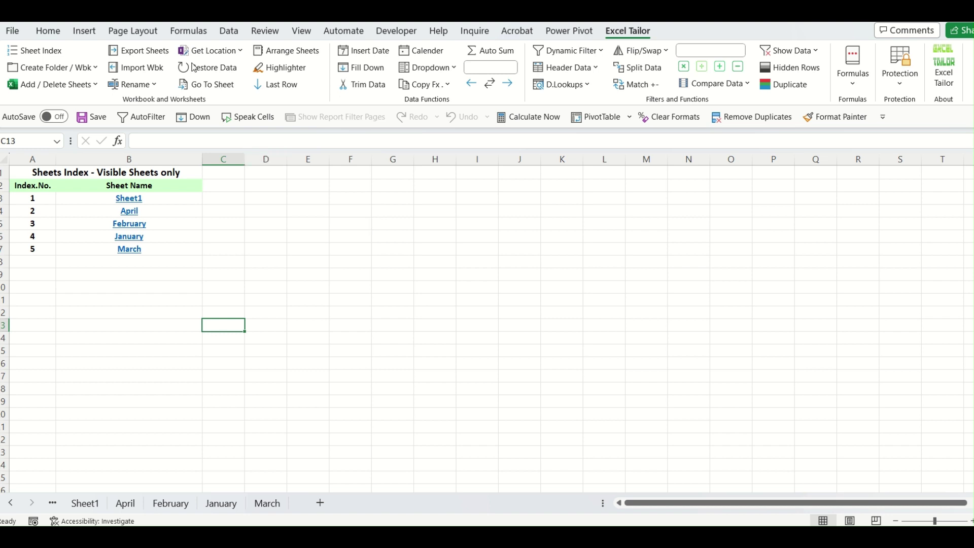
Start Export Sheets and choose Desktop\Excel Tailor Demo as the destination folder.
click(160, 50)
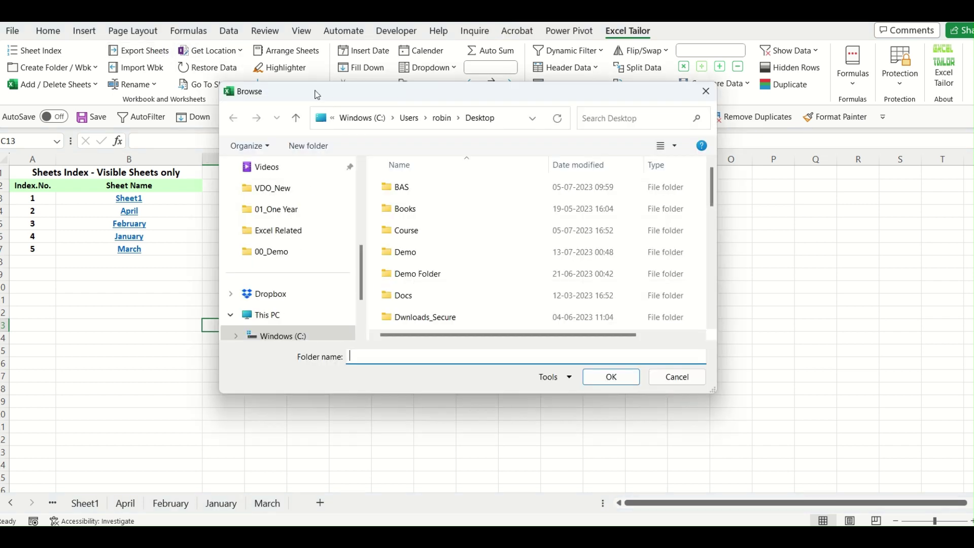
click(432, 278)
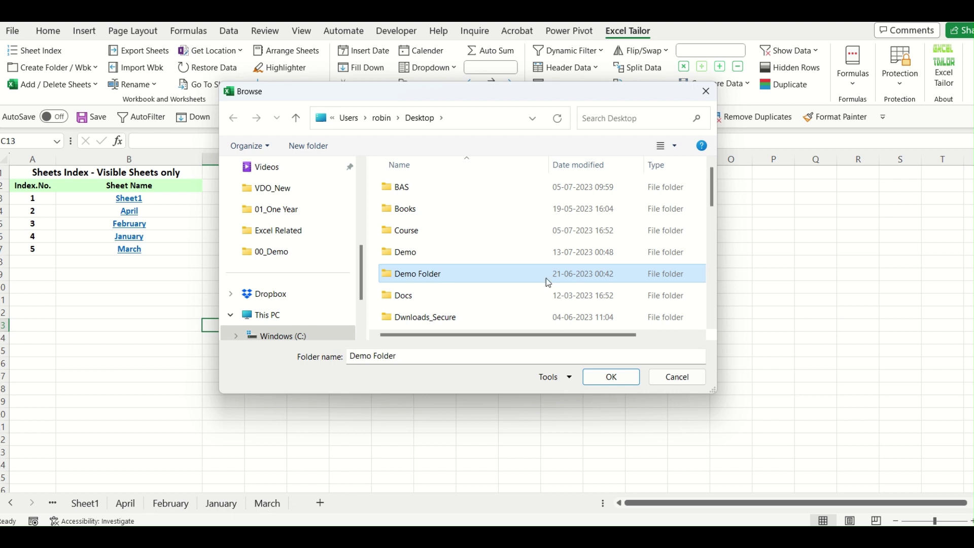
key(e)
key(e)
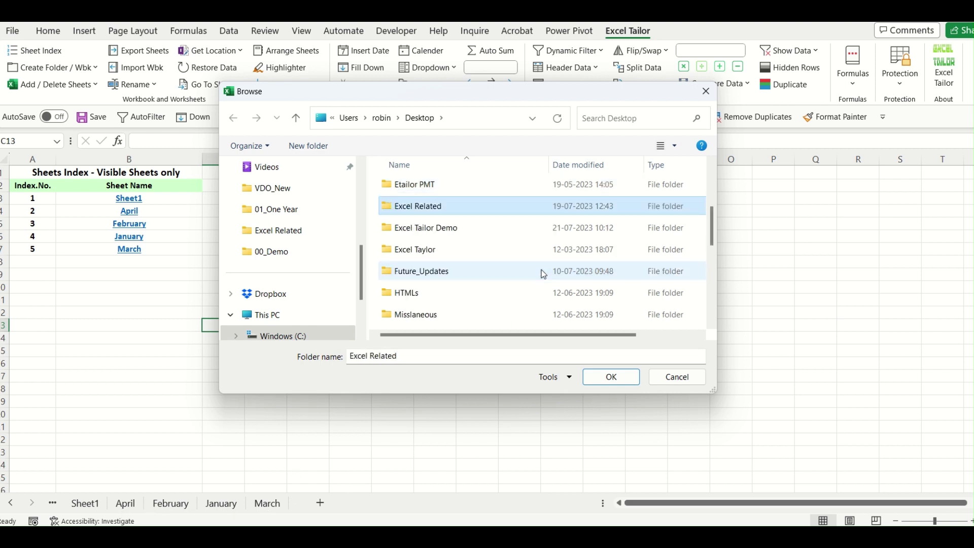
double_click(459, 228)
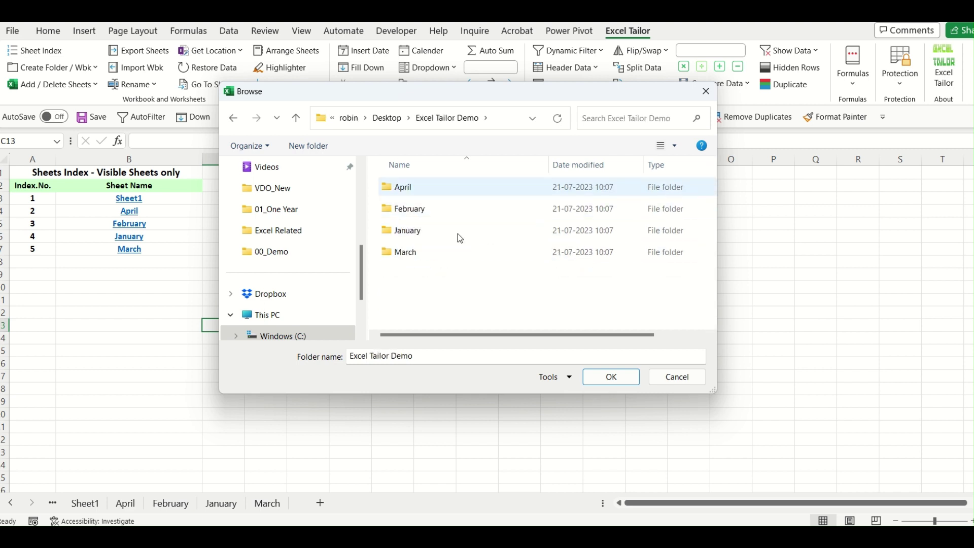
click(611, 377)
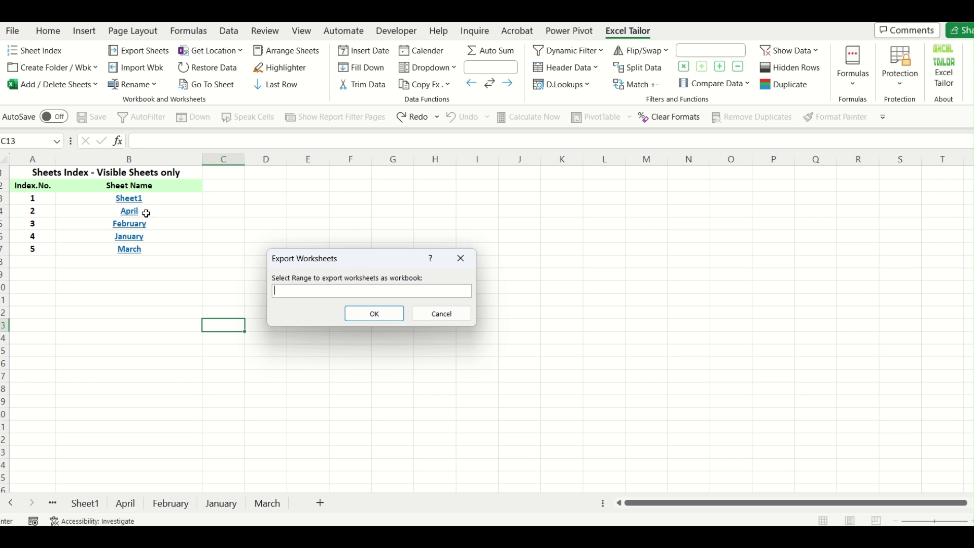
Export the April, February and January sheets listed in B4:B6, and check the new files.
drag(142, 211, 145, 236)
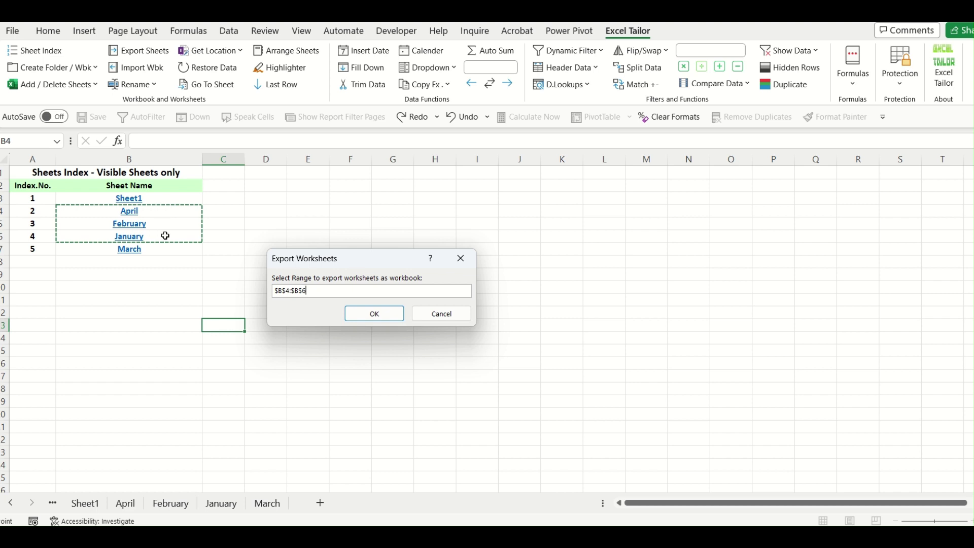
click(374, 315)
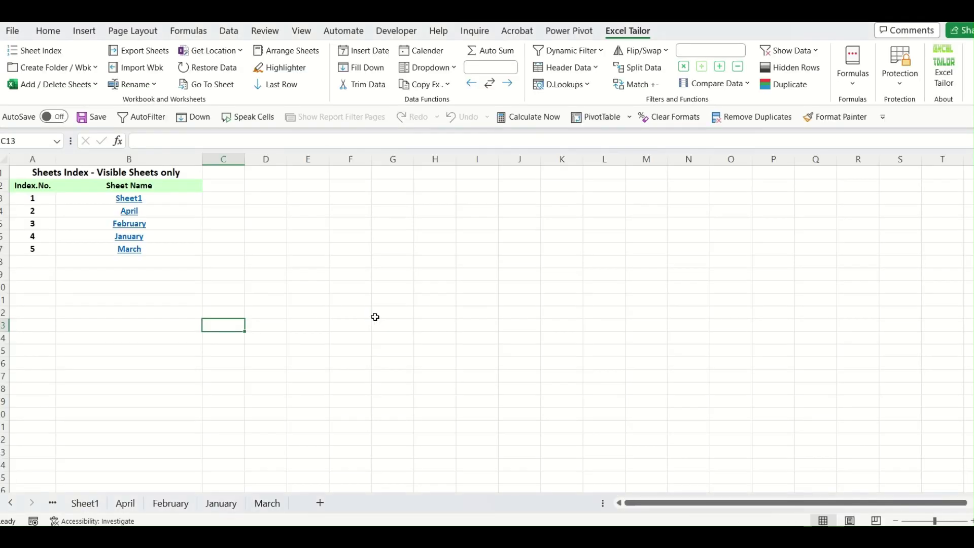
mouse_move(500, 538)
click(509, 497)
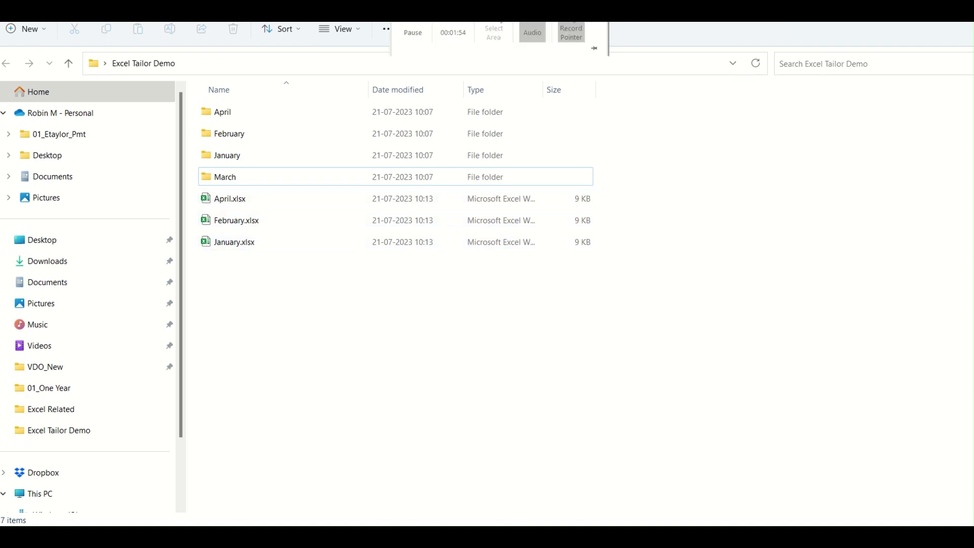
key(alt+Tab)
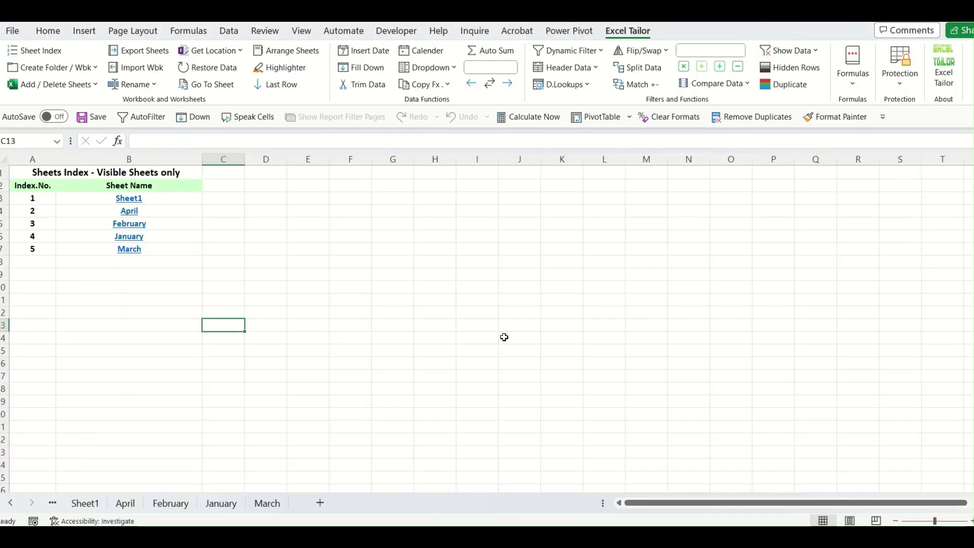
click(473, 339)
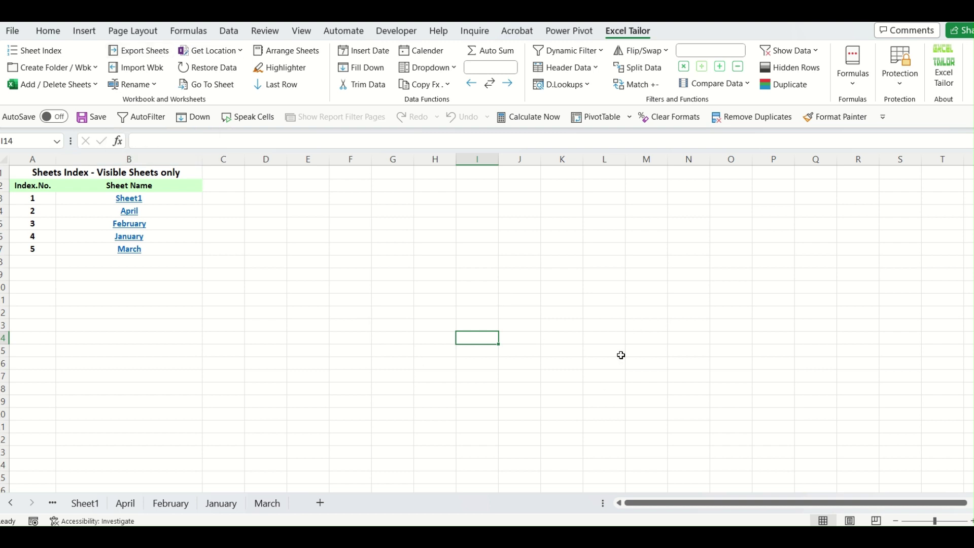
click(432, 352)
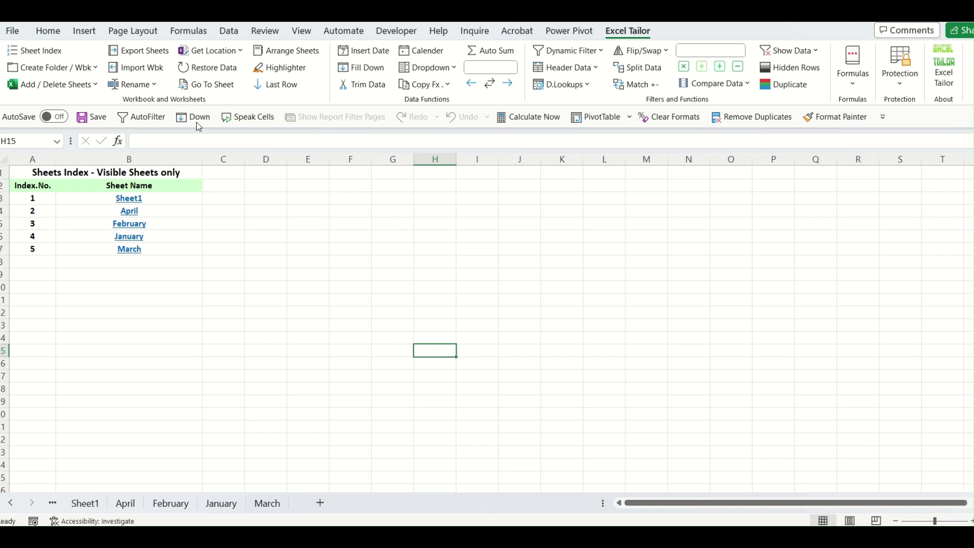
click(158, 87)
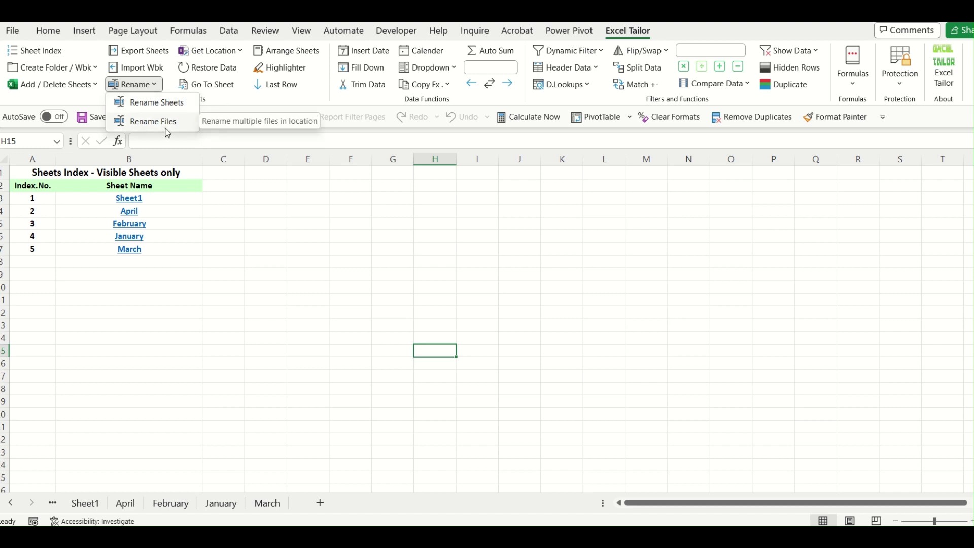
click(363, 344)
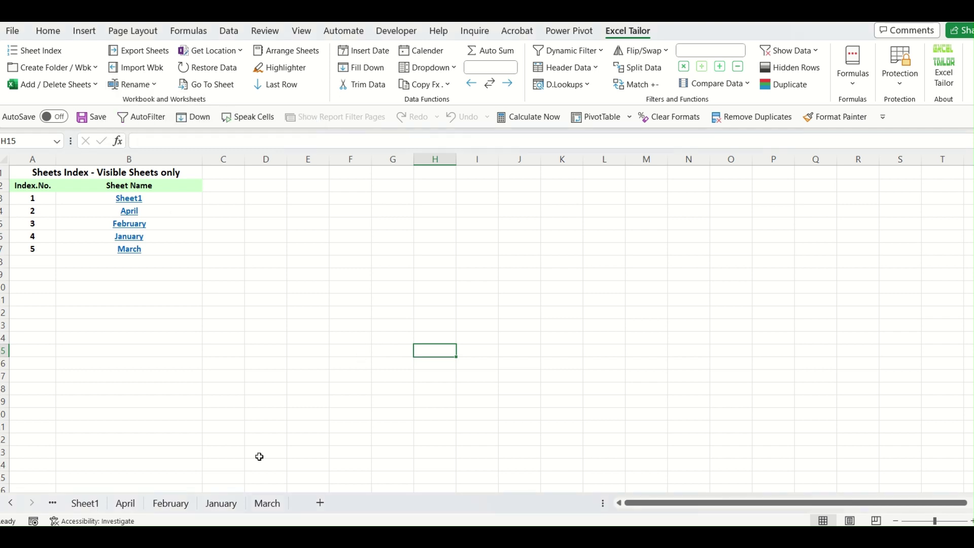
click(211, 506)
key(ctrl+Page_Down)
click(125, 508)
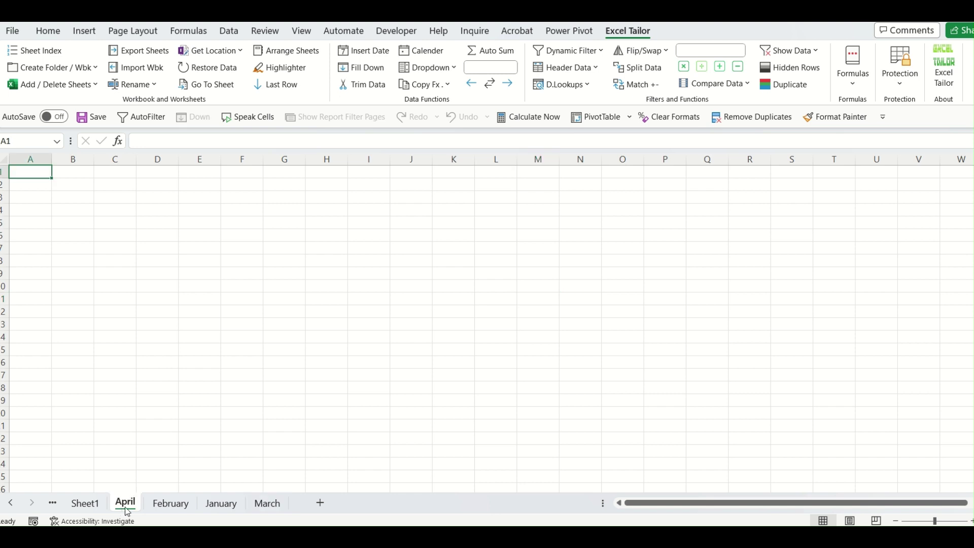
click(11, 503)
click(86, 503)
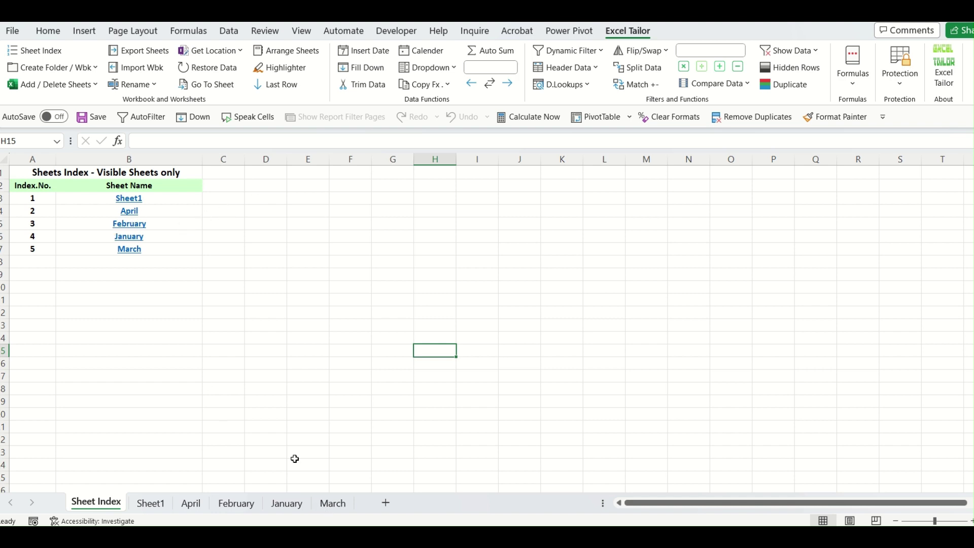
Attempt a LEFT formula in C4, then cancel the botched entry.
click(227, 210)
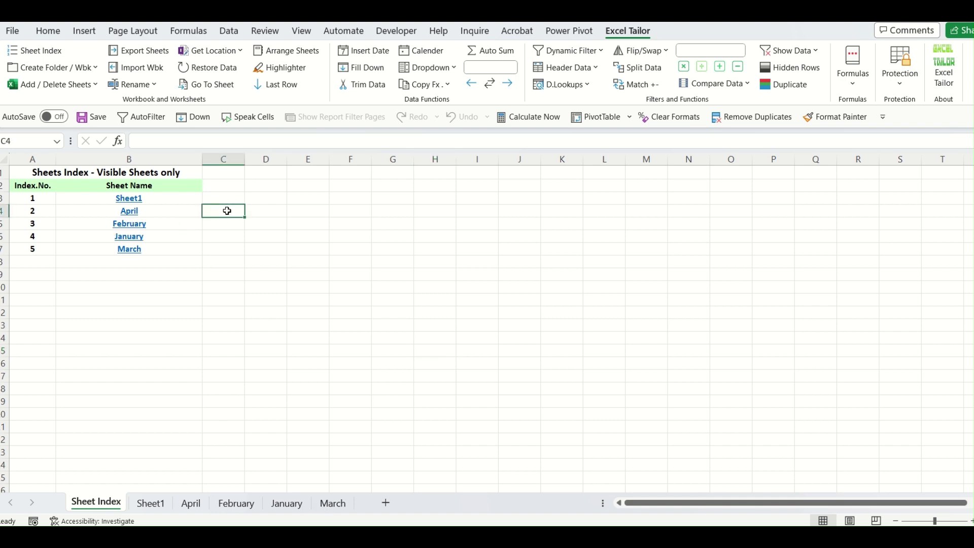
text(A)
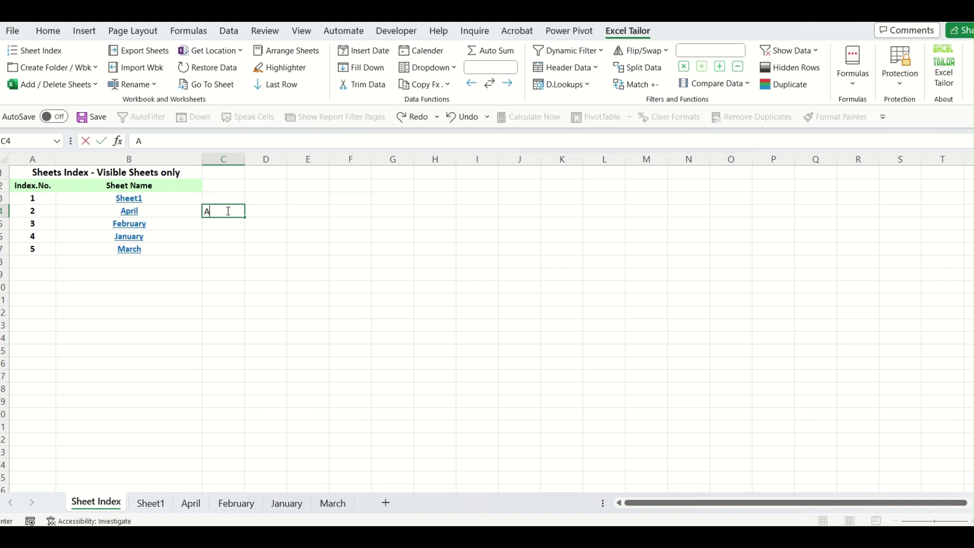
key(Tab)
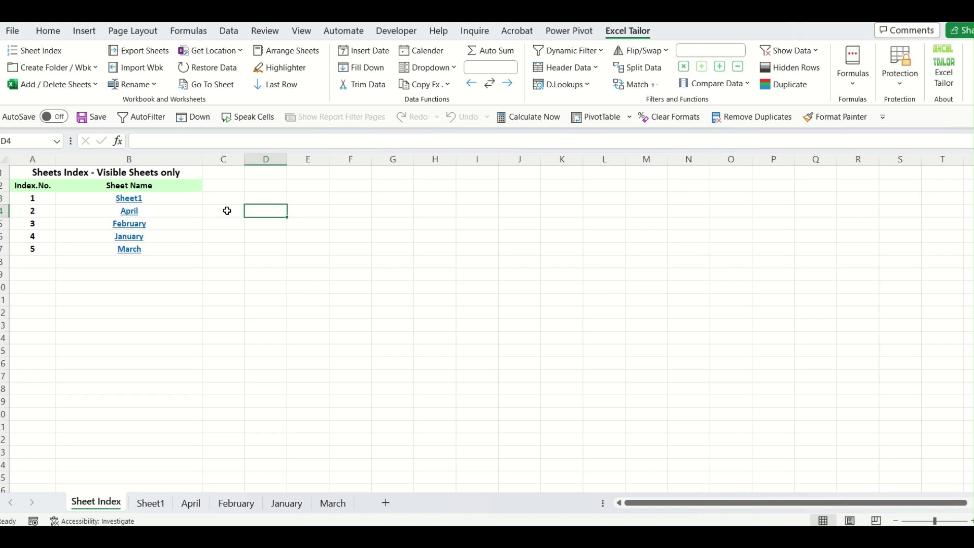
click(227, 211)
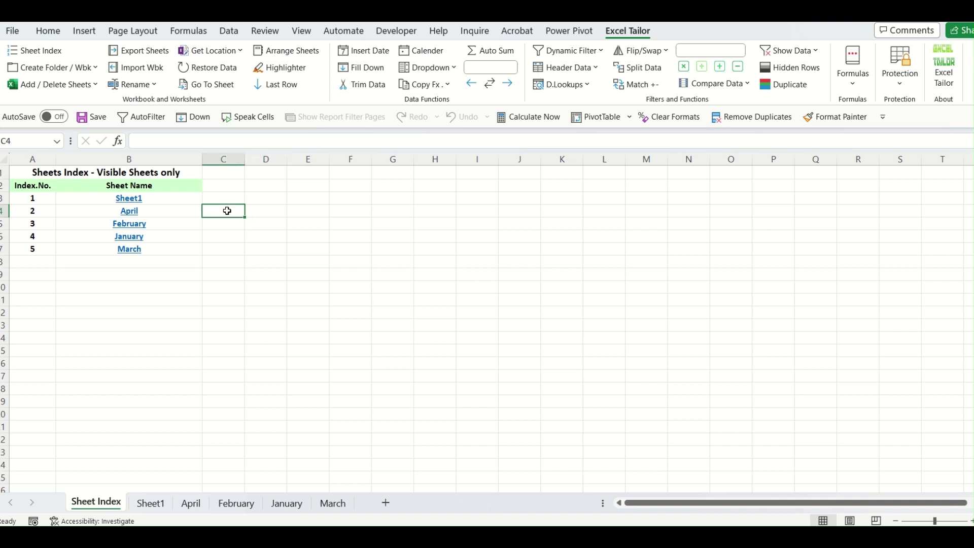
text(=left)
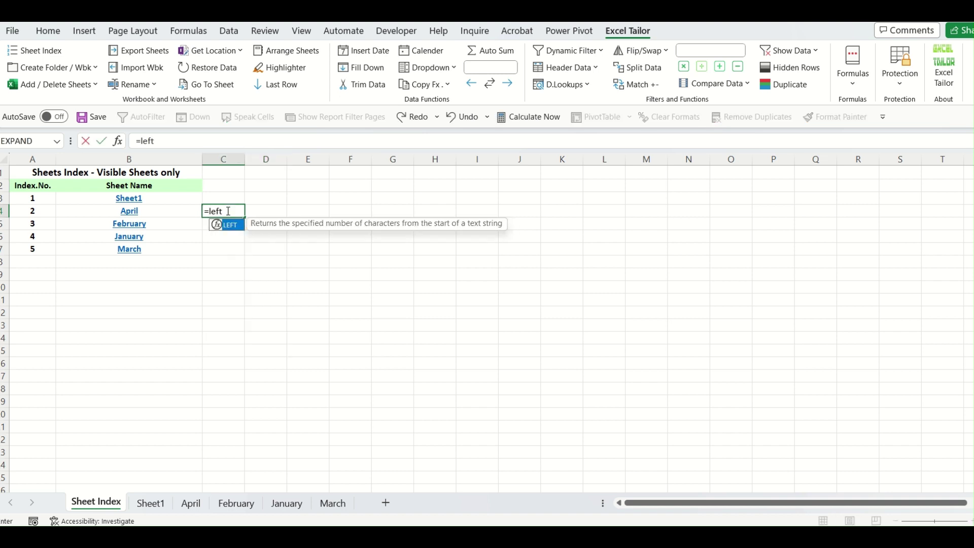
key(Tab)
key(Left)
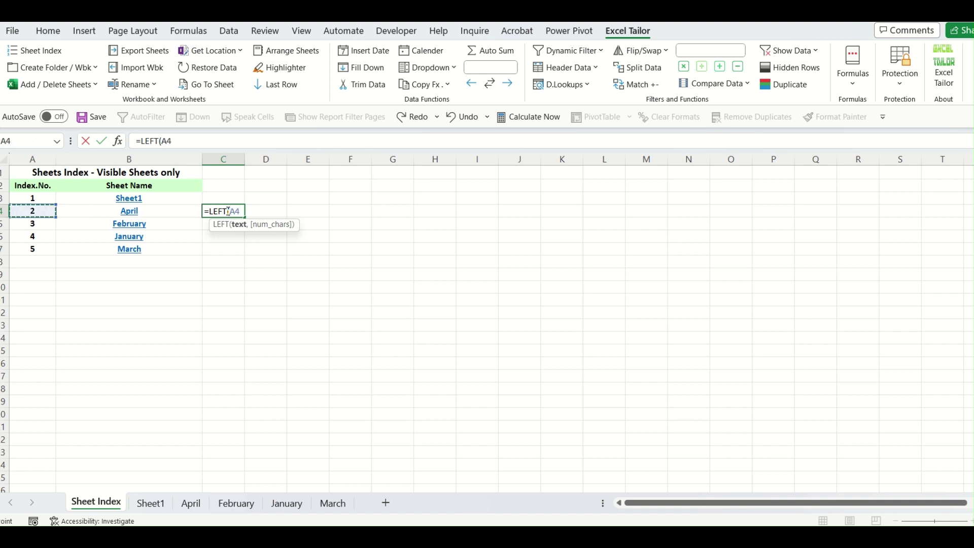
text(,)
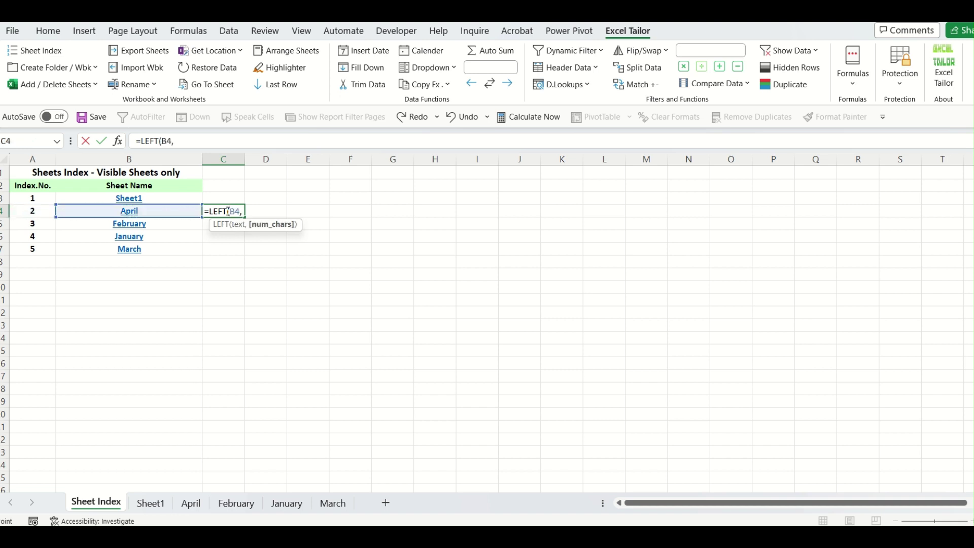
scroll(228, 212, down, 8)
click(227, 211)
text())
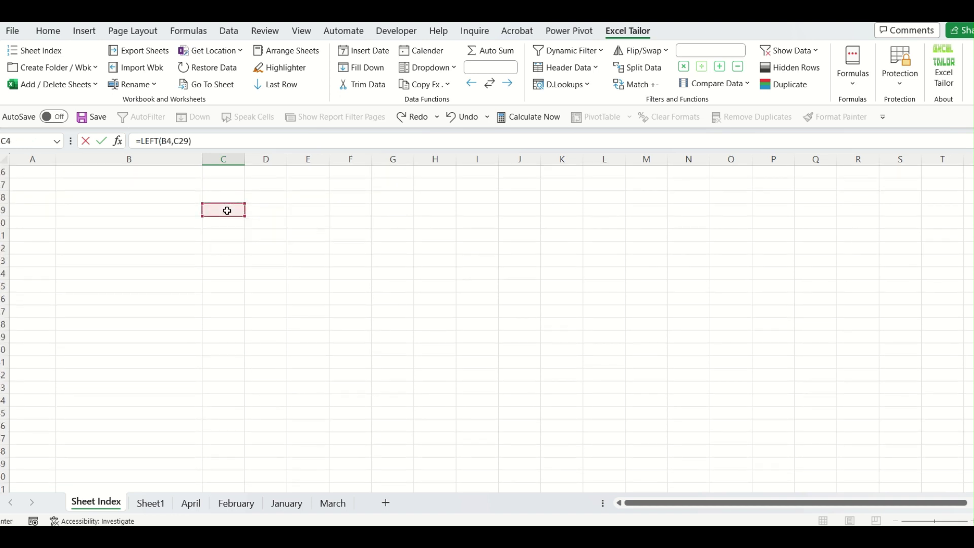
key(Escape)
scroll(227, 211, up, 1)
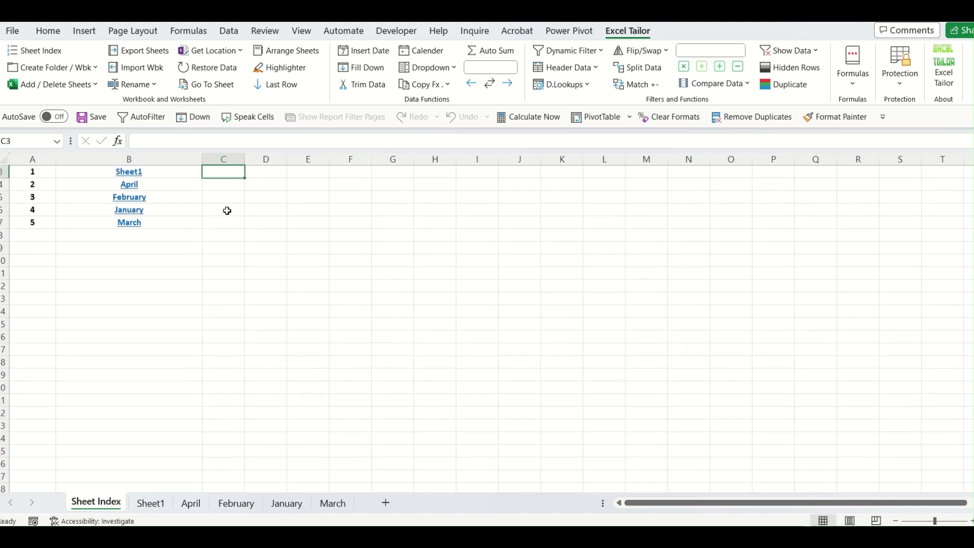
Enter =LEFT(B4,3) in C4 so it shows Apr.
text(=lef)
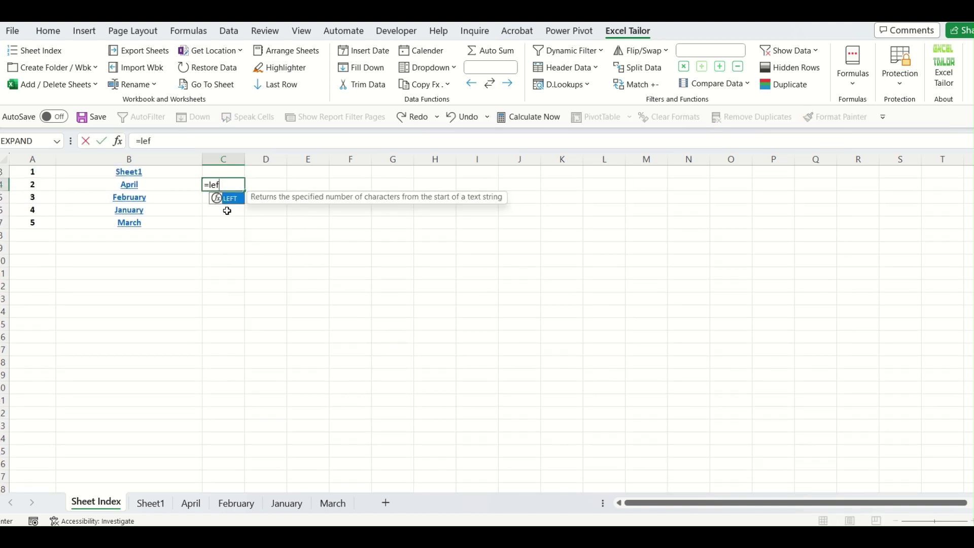
text(t)
key(Tab)
key(Left)
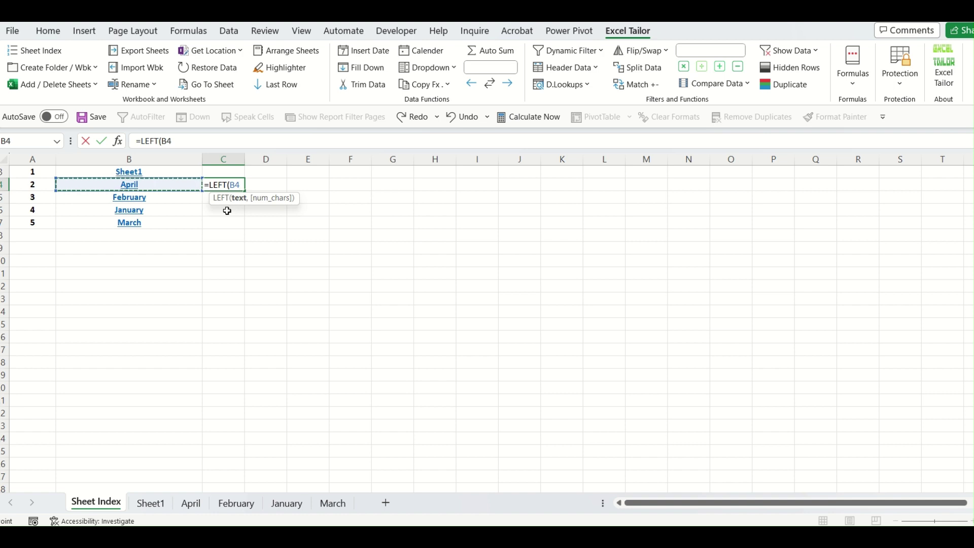
text(,3)
key(Return)
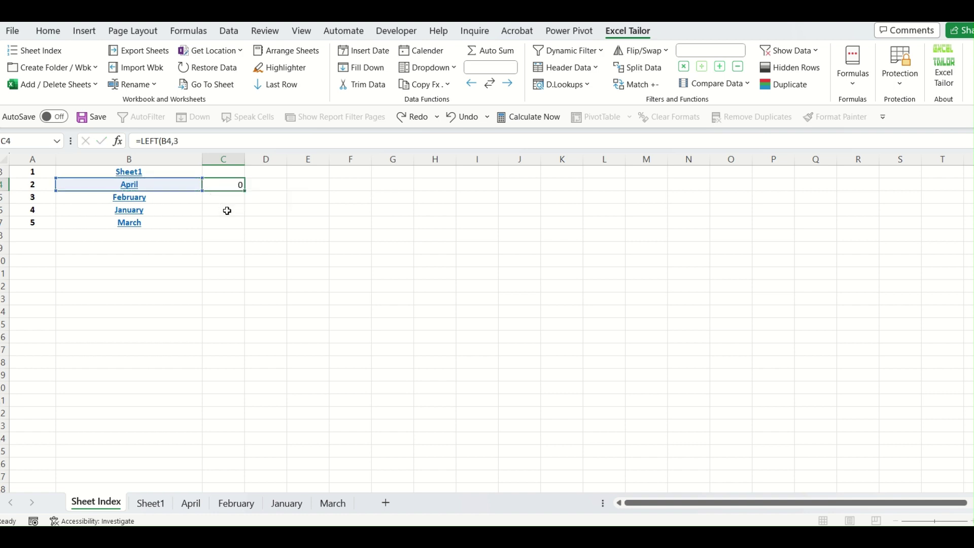
Fill the formula down to C7 and paste C4:C7 back over itself as values.
click(226, 185)
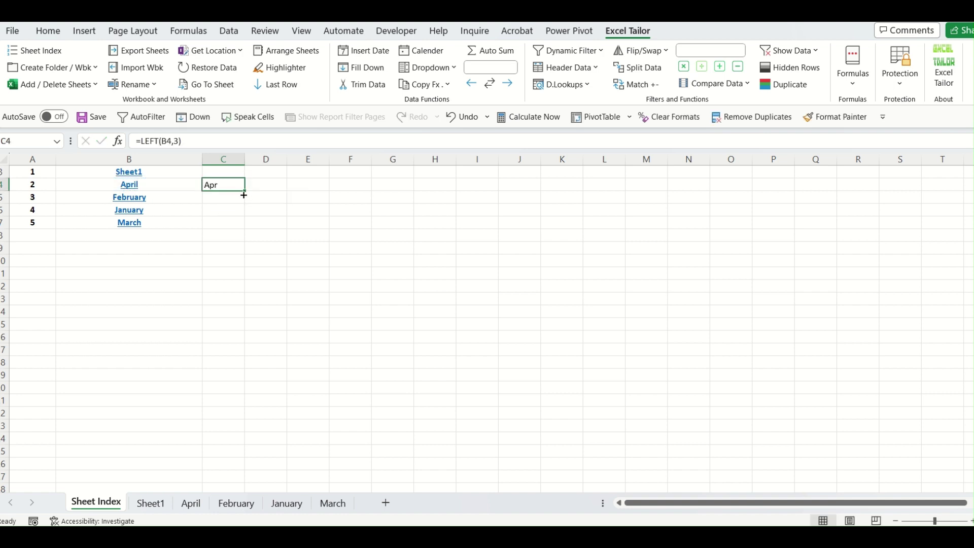
drag(244, 196, 238, 225)
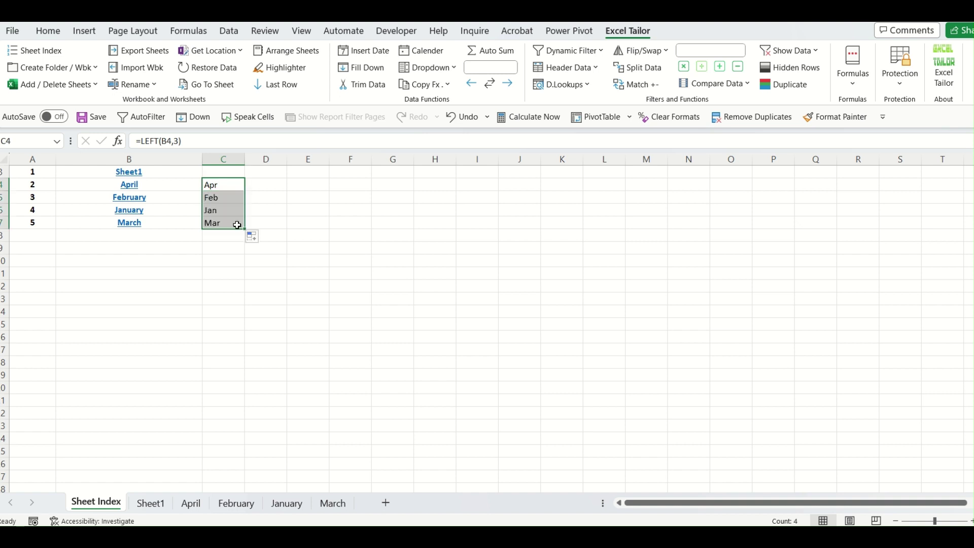
key(ctrl+c)
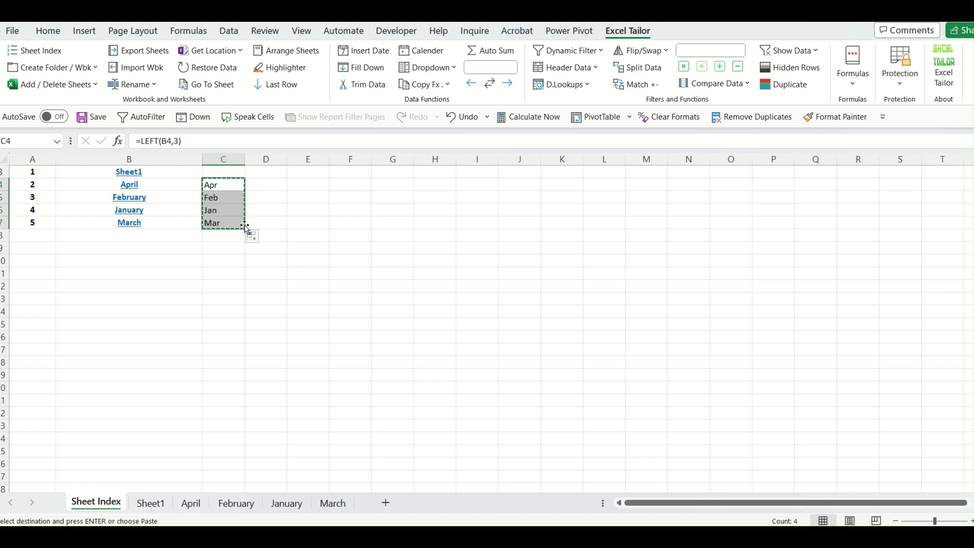
key(alt+e)
key(s)
key(v)
key(Return)
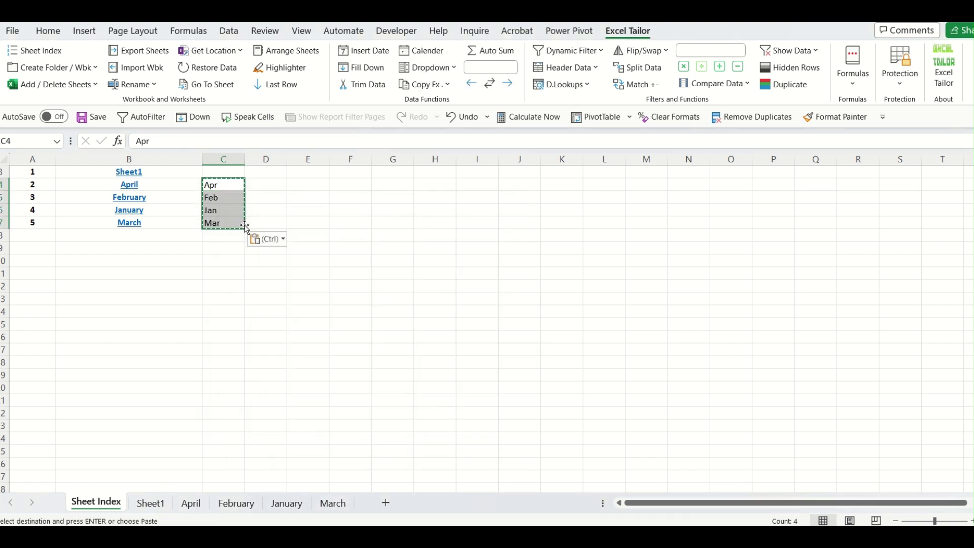
key(Escape)
click(337, 259)
scroll(337, 259, up, 1)
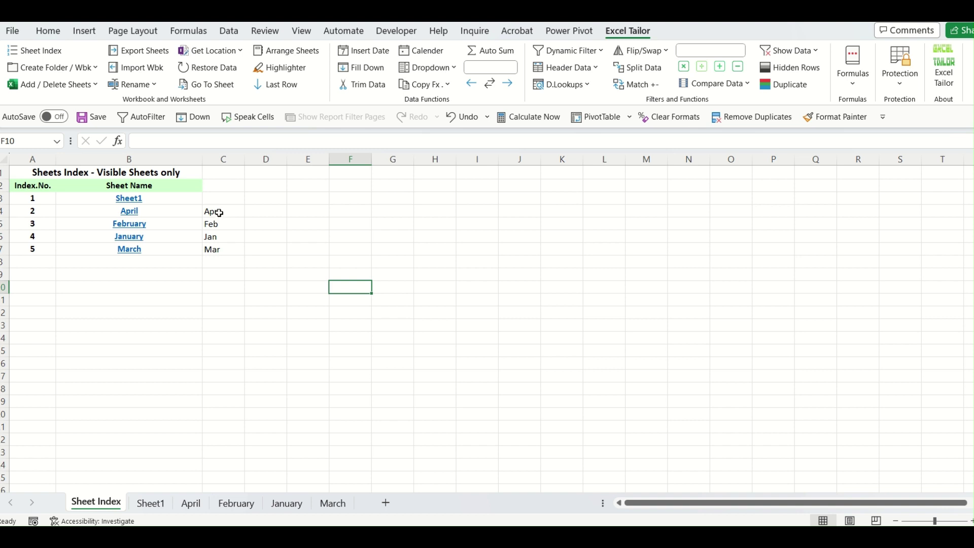
drag(218, 212, 218, 248)
click(311, 300)
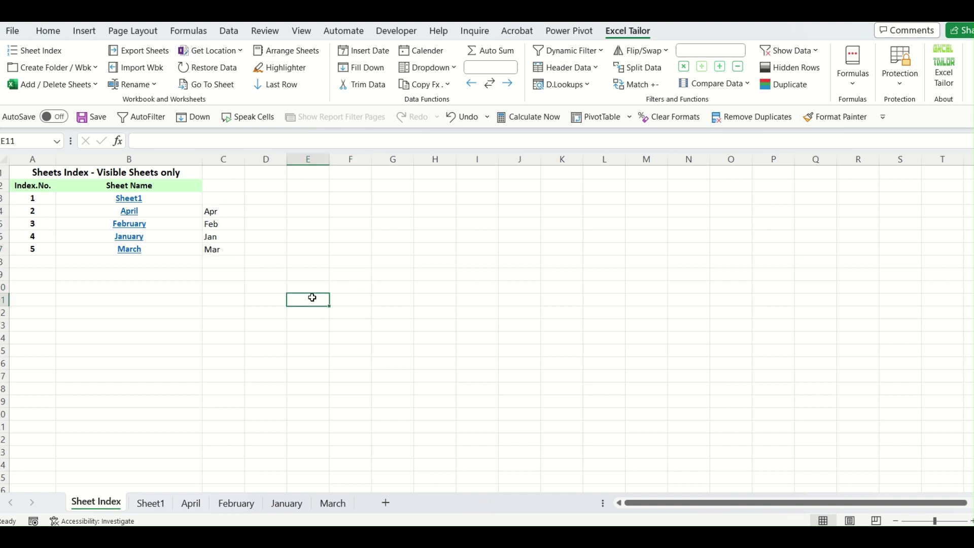
Rename the sheets listed in B4:B7 to the names in C4:C7 (Apr, Feb, Jan, Mar).
click(155, 90)
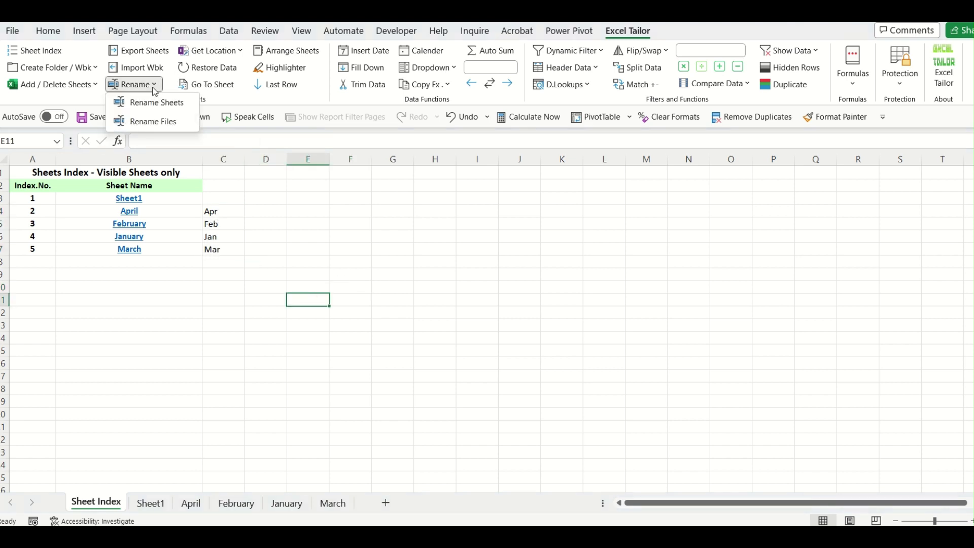
click(152, 103)
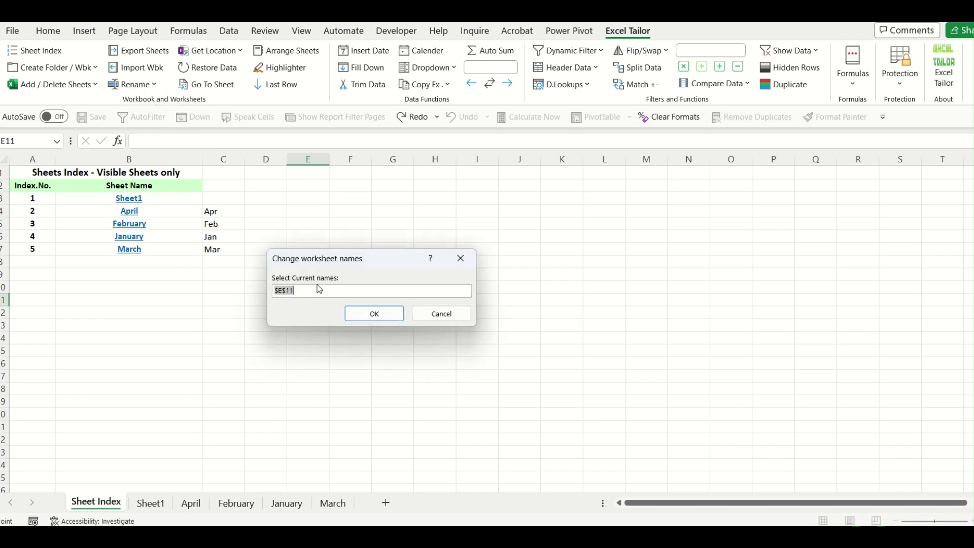
drag(150, 212, 151, 249)
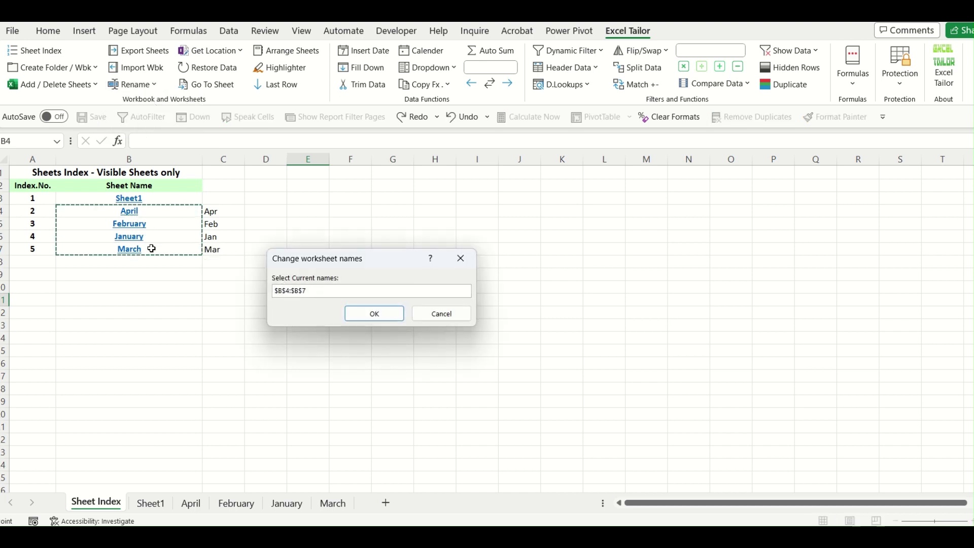
click(374, 314)
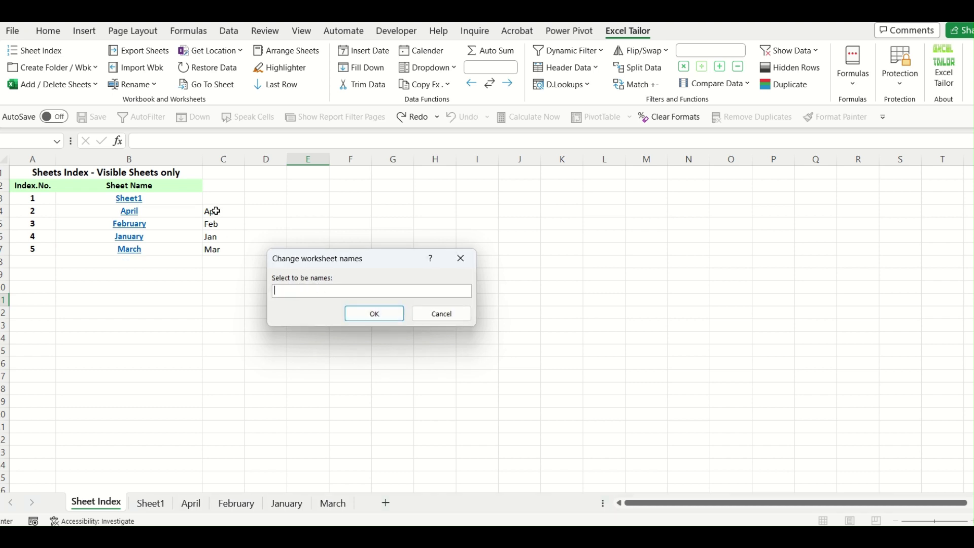
drag(213, 210, 214, 249)
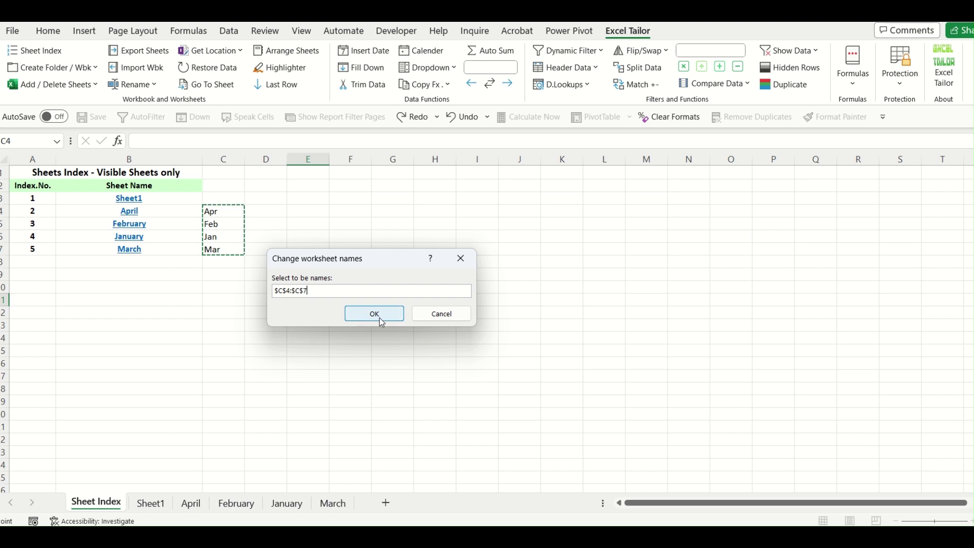
click(378, 314)
Point out the Apr abbreviation in C4 and the February name in B5.
click(390, 388)
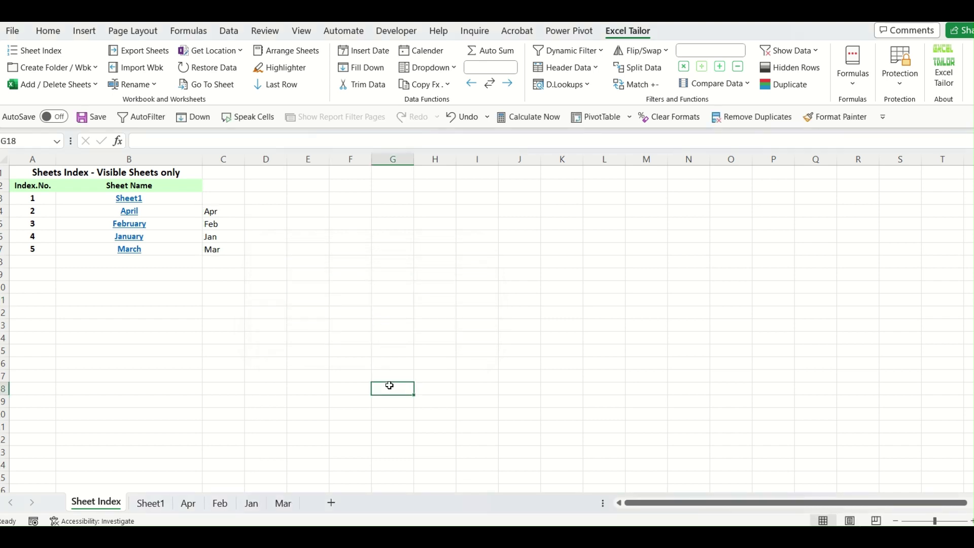
click(274, 453)
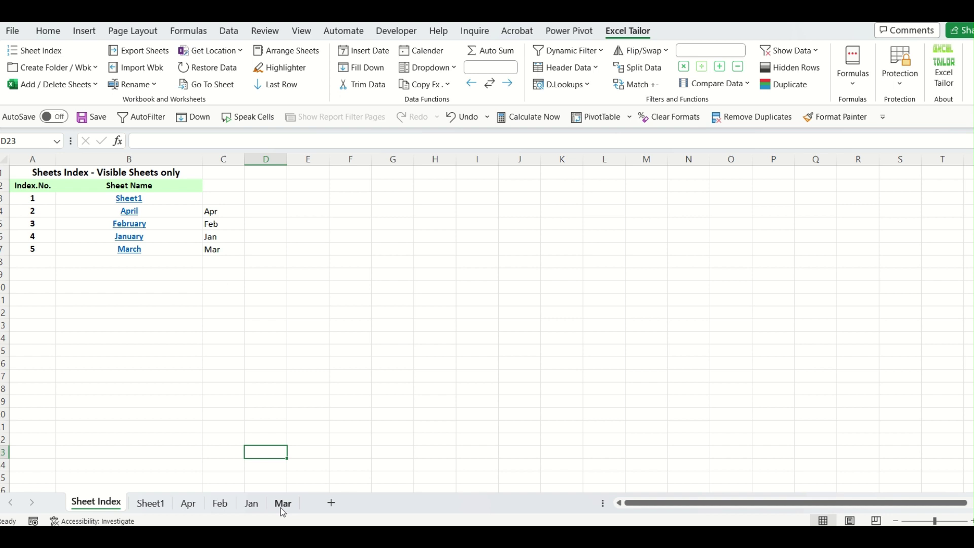
click(225, 211)
click(179, 227)
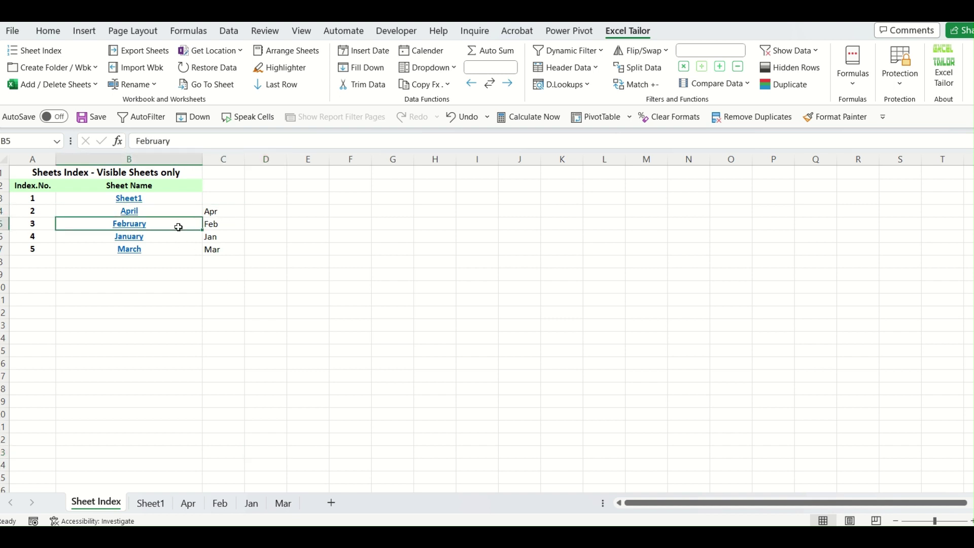
click(279, 325)
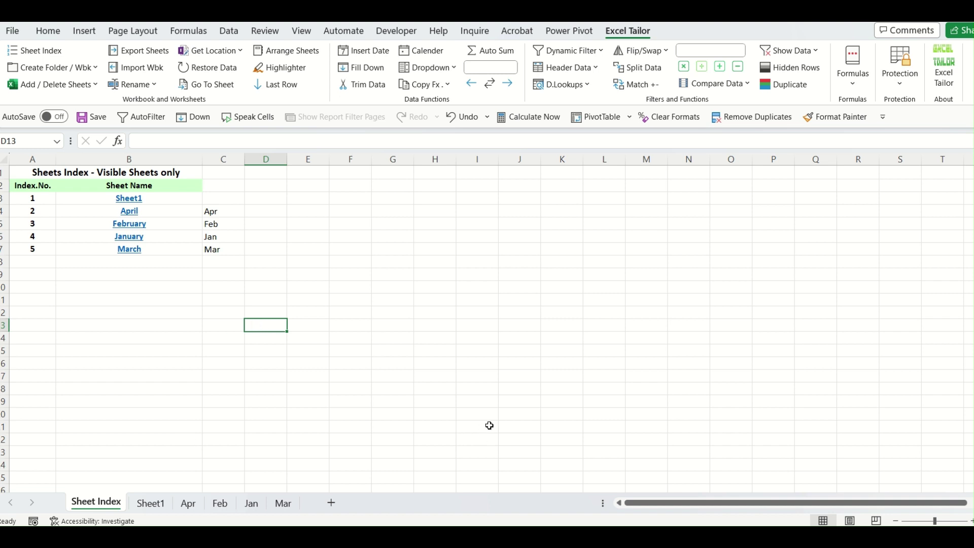
click(158, 86)
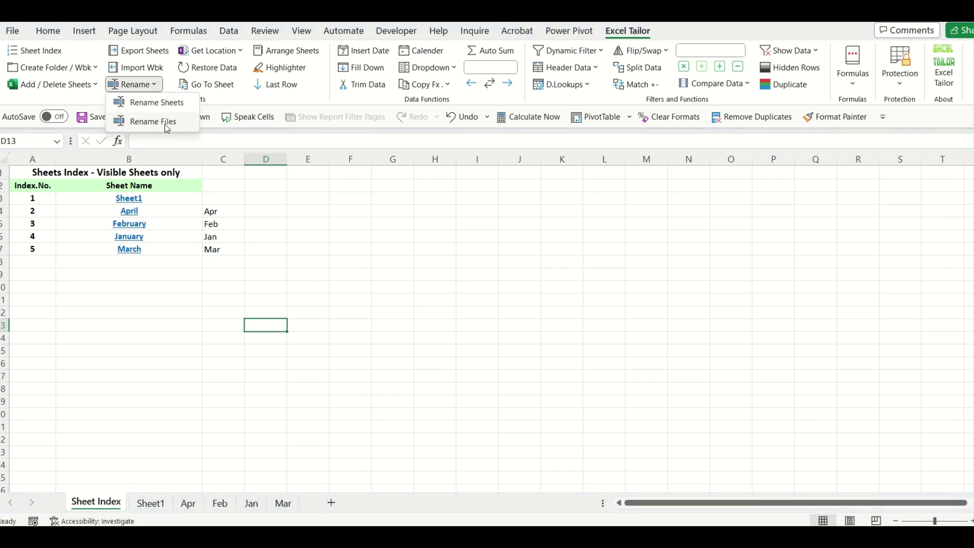
click(327, 325)
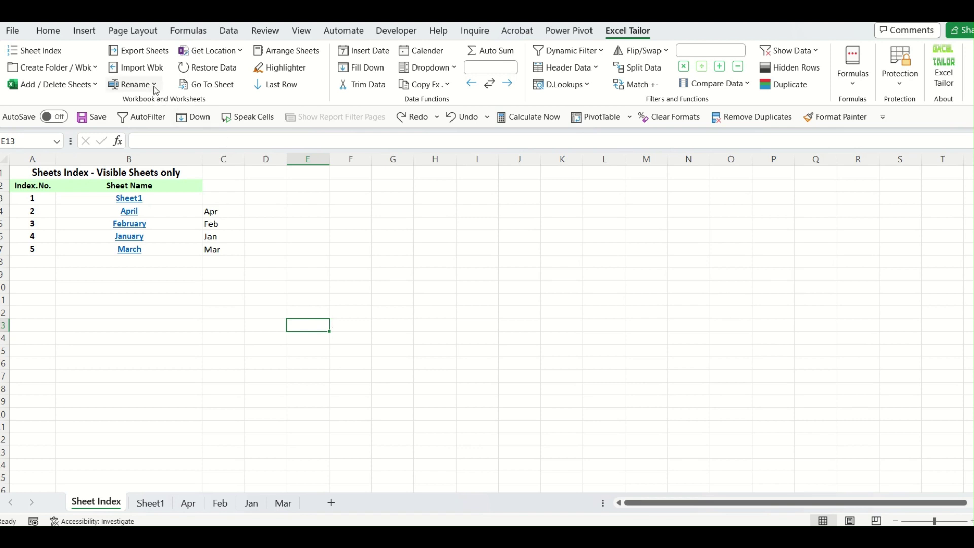
click(135, 84)
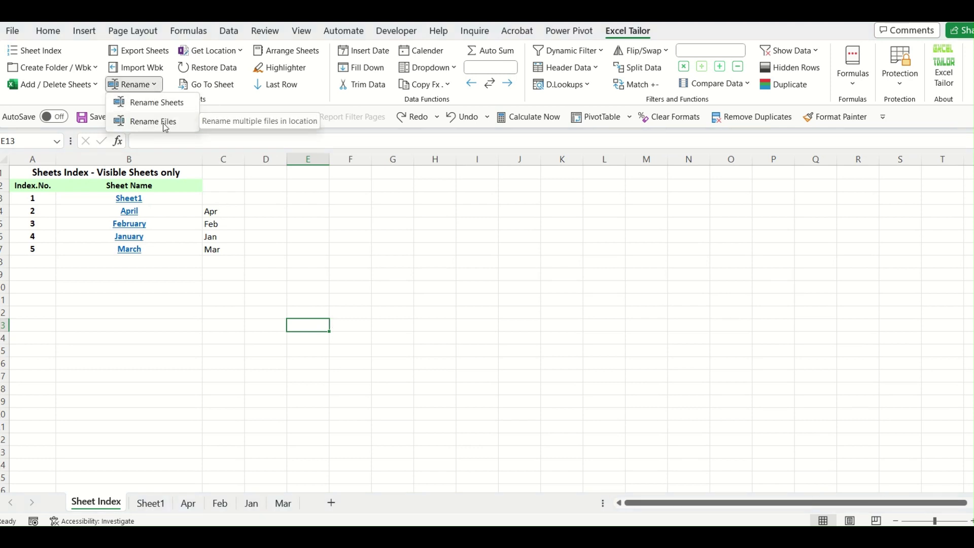
click(324, 321)
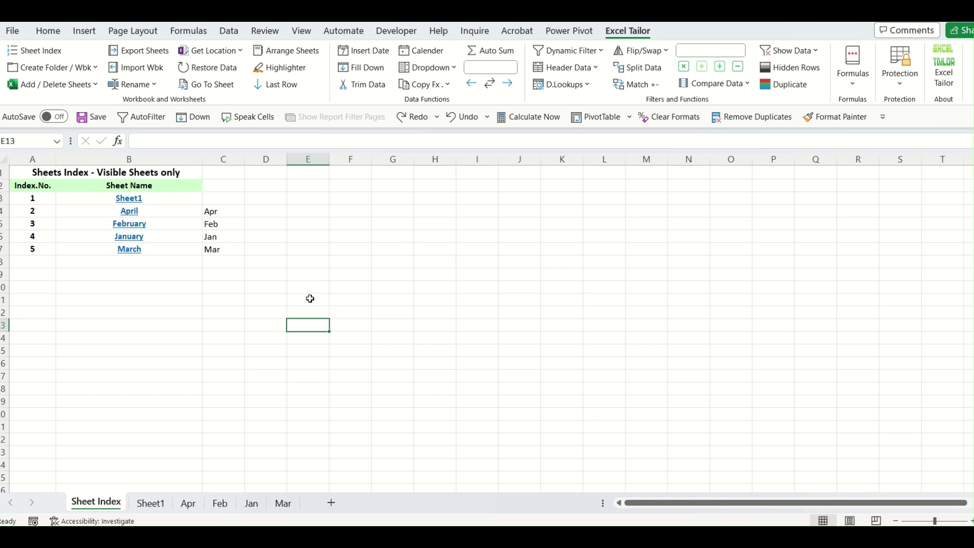
click(150, 85)
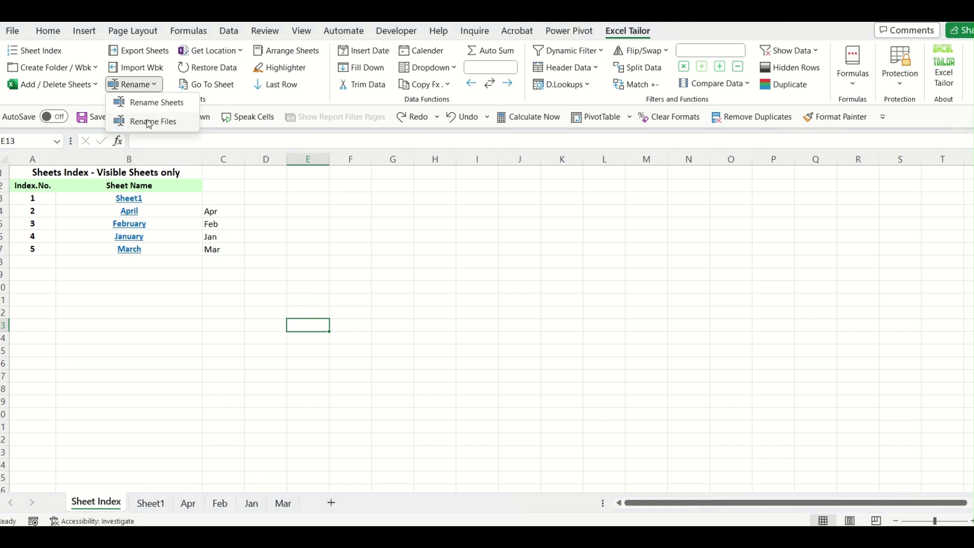
click(340, 293)
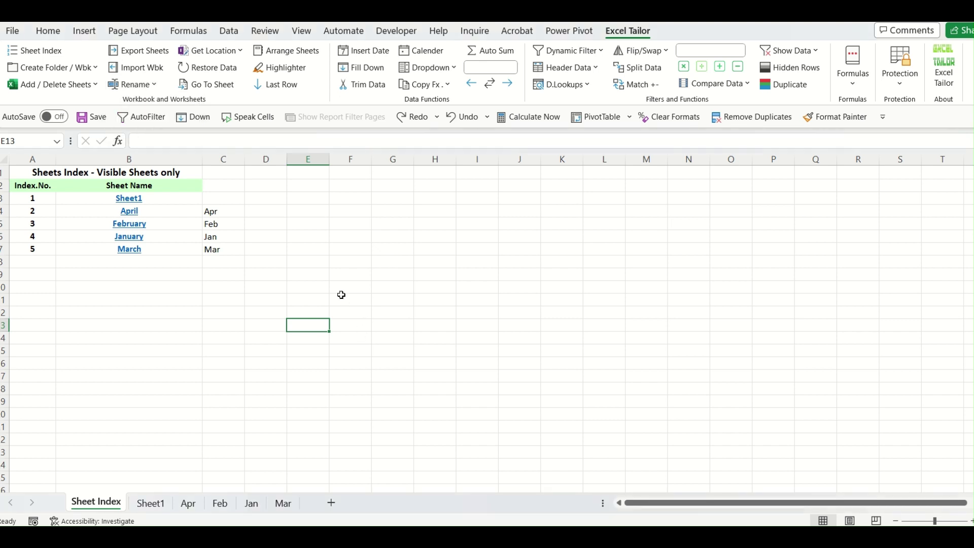
click(328, 299)
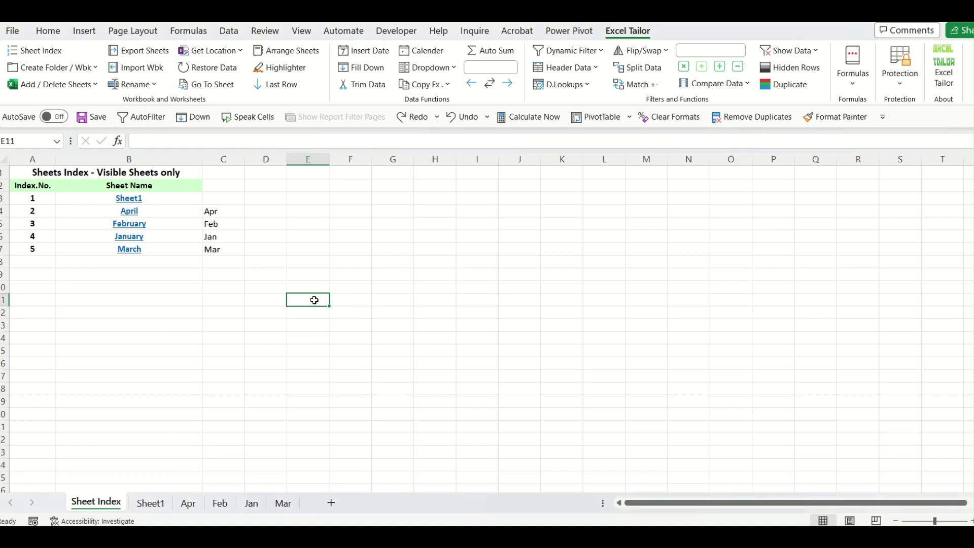
click(388, 262)
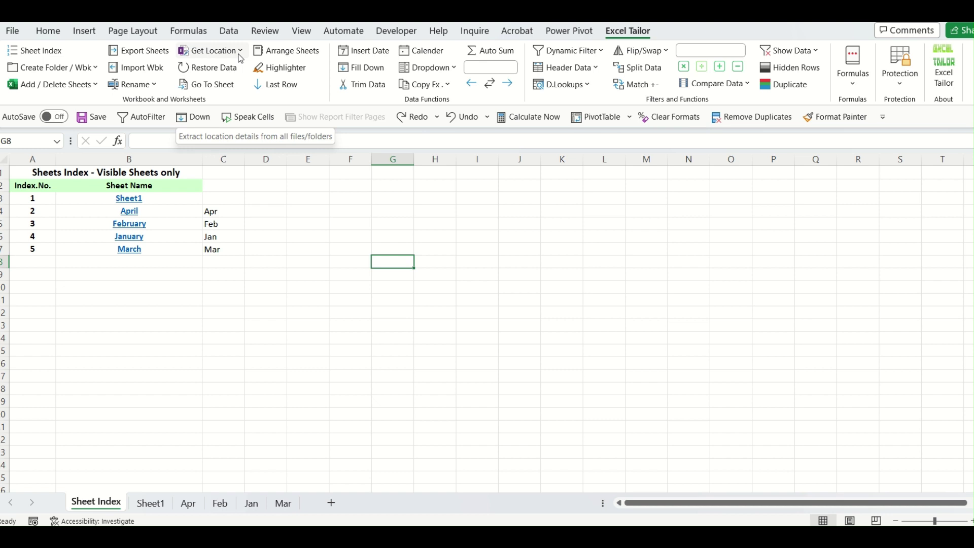
Insert the Excel Tailor Demo folder path as a link in G8 and follow it.
click(240, 52)
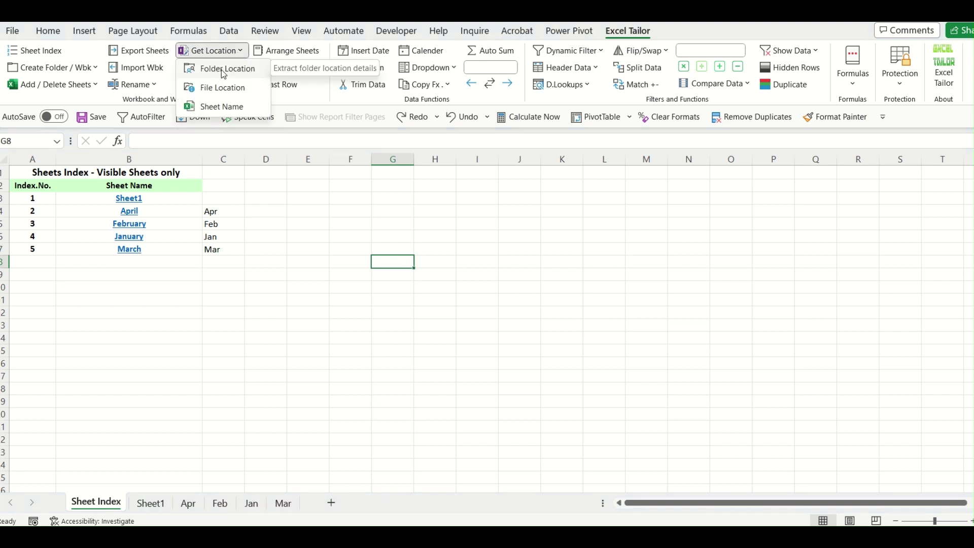
click(221, 69)
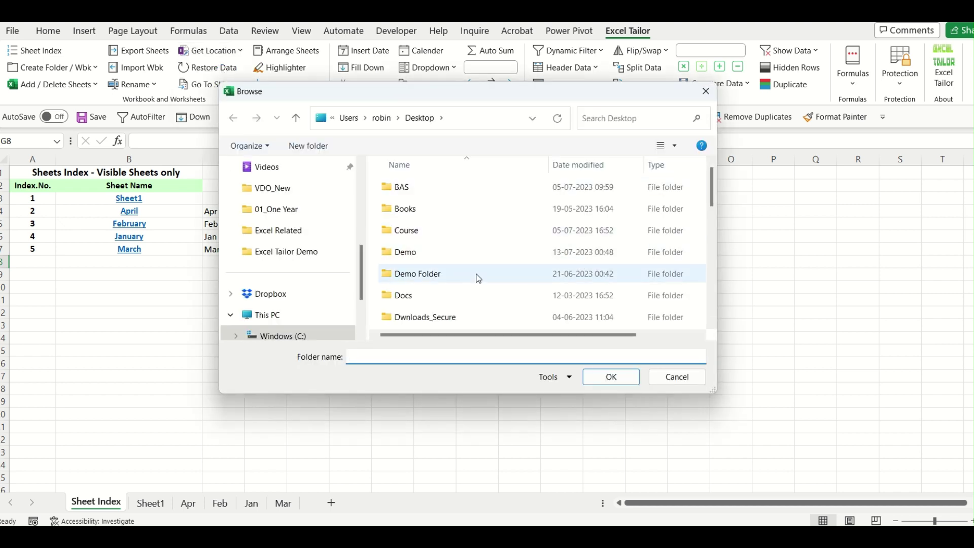
scroll(454, 277, down, 1)
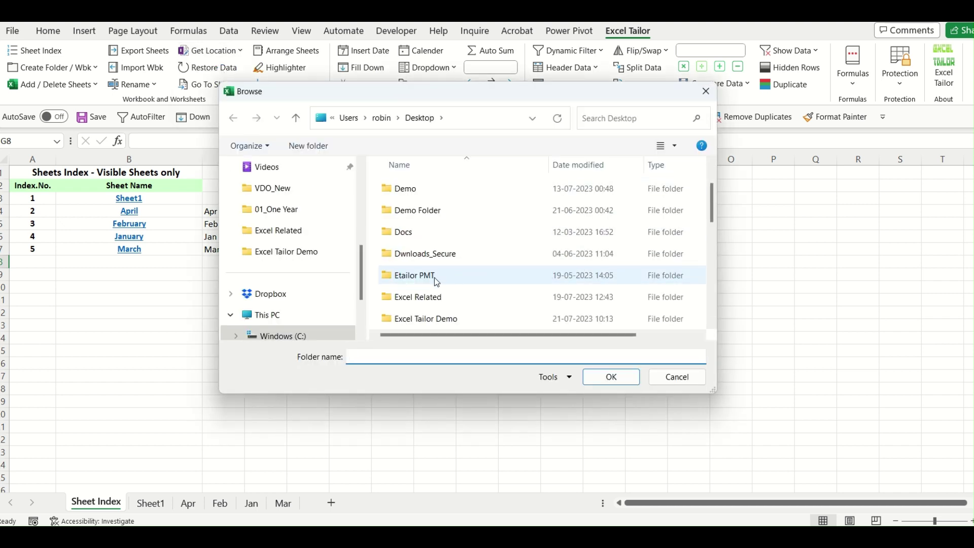
click(439, 321)
double_click(441, 320)
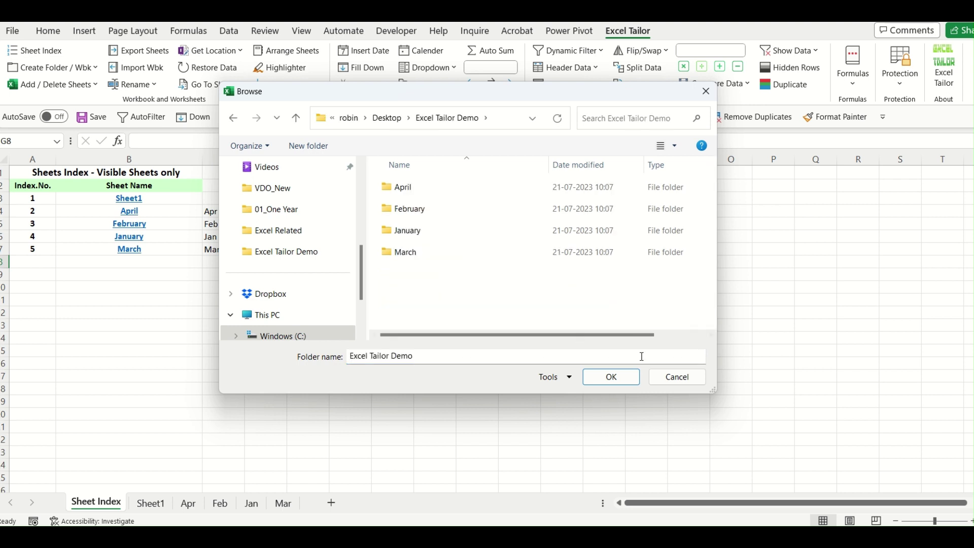
click(627, 380)
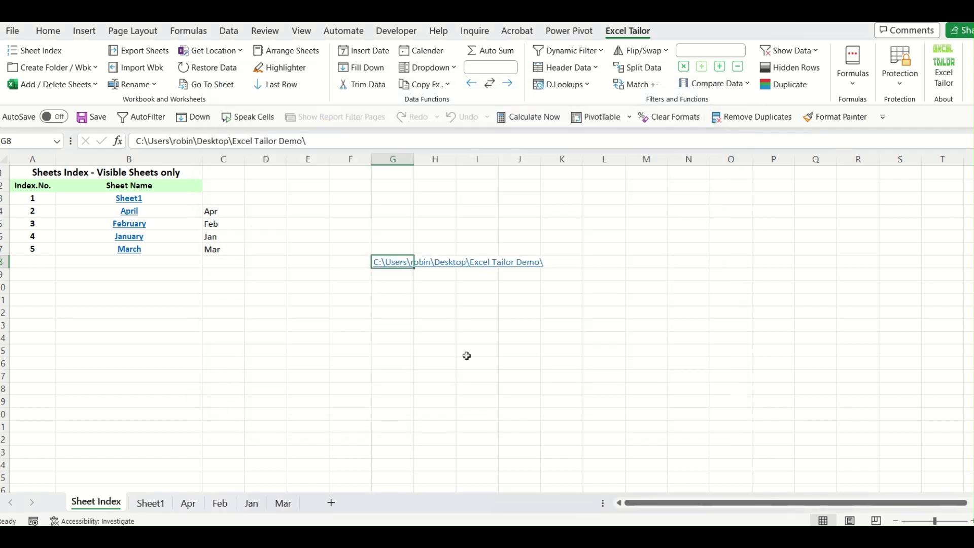
click(452, 353)
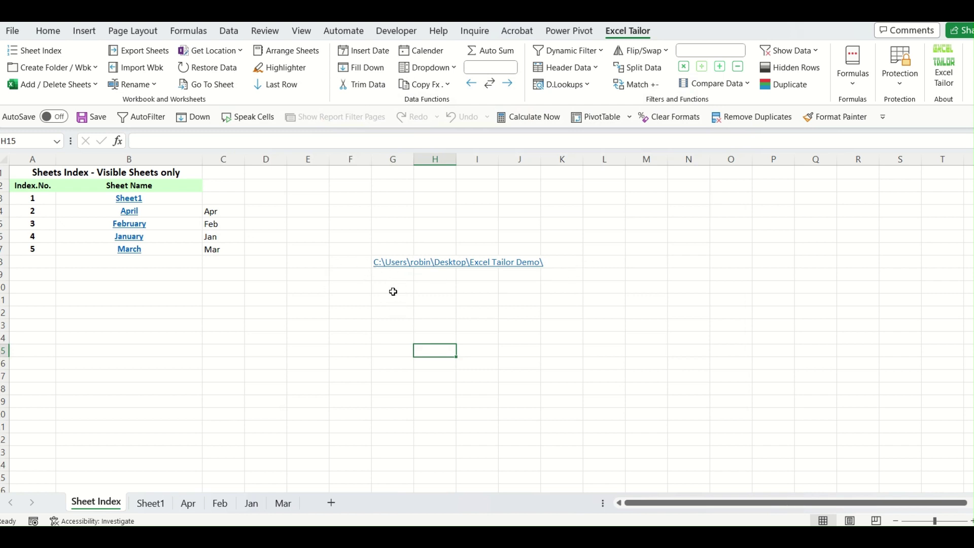
click(401, 266)
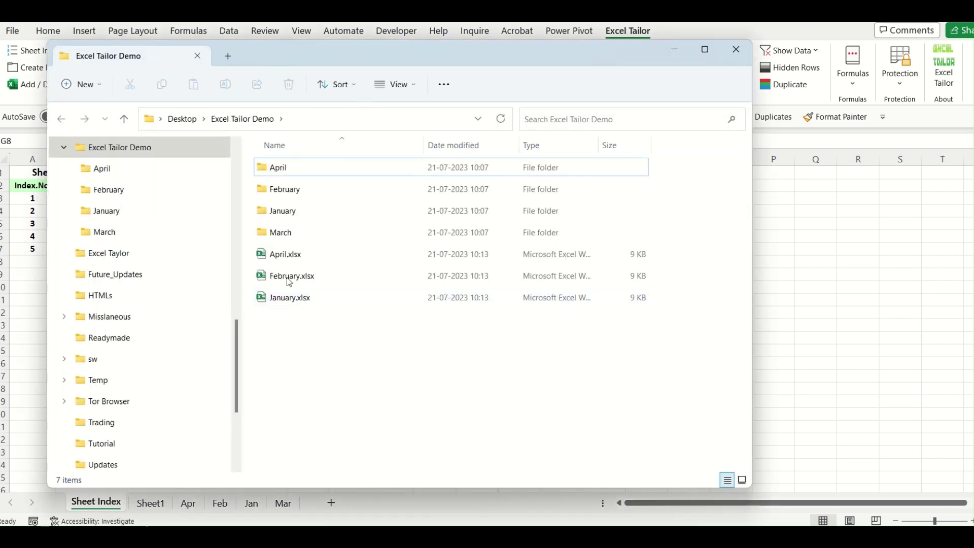
Minimise the Excel Tailor Demo folder window and select G10 for the next location link.
click(675, 50)
click(393, 287)
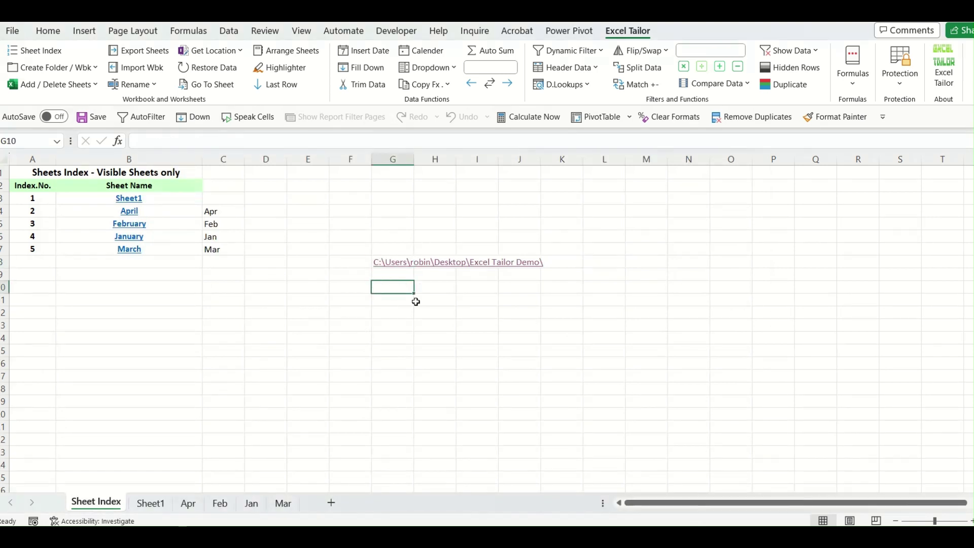
click(219, 50)
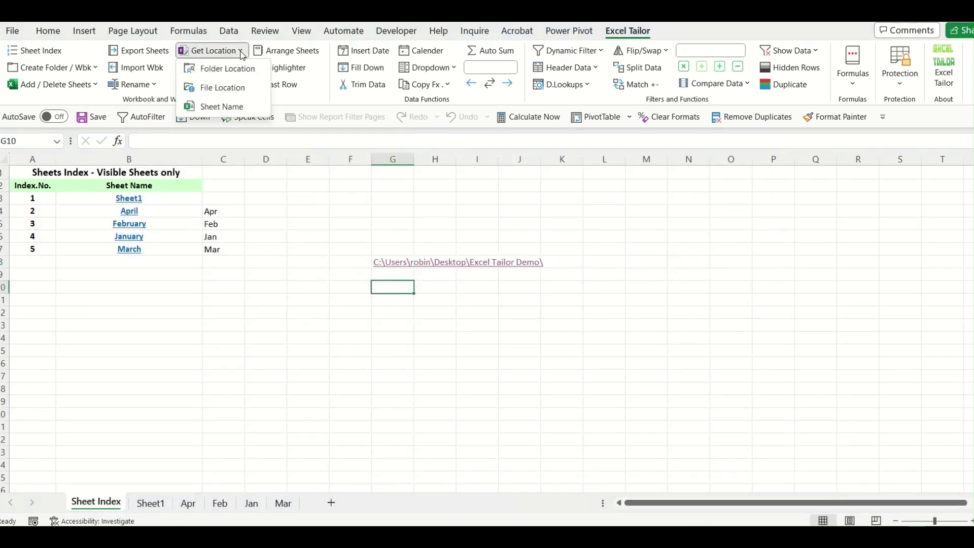
Insert the path of Excel Tailor Demo\February.xlsx as a link in G10.
click(237, 93)
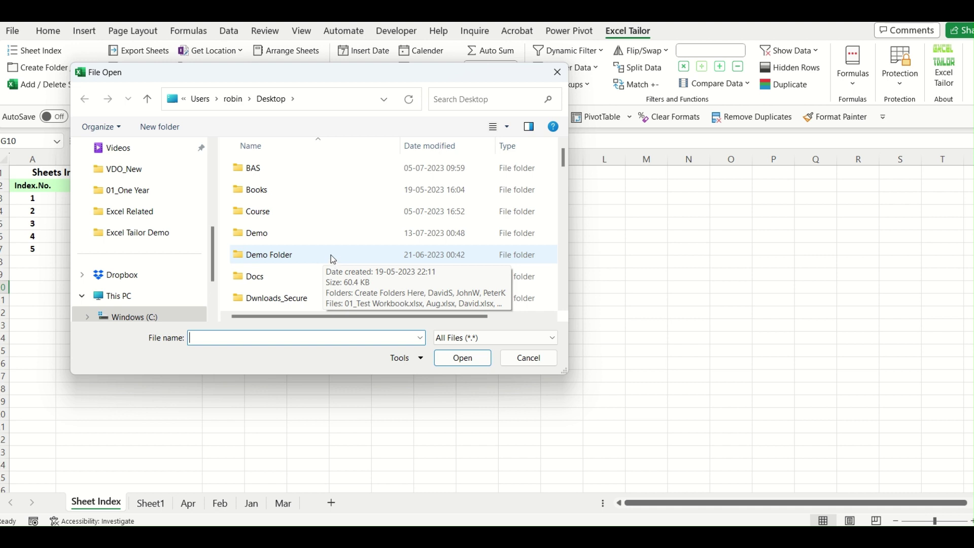
click(317, 261)
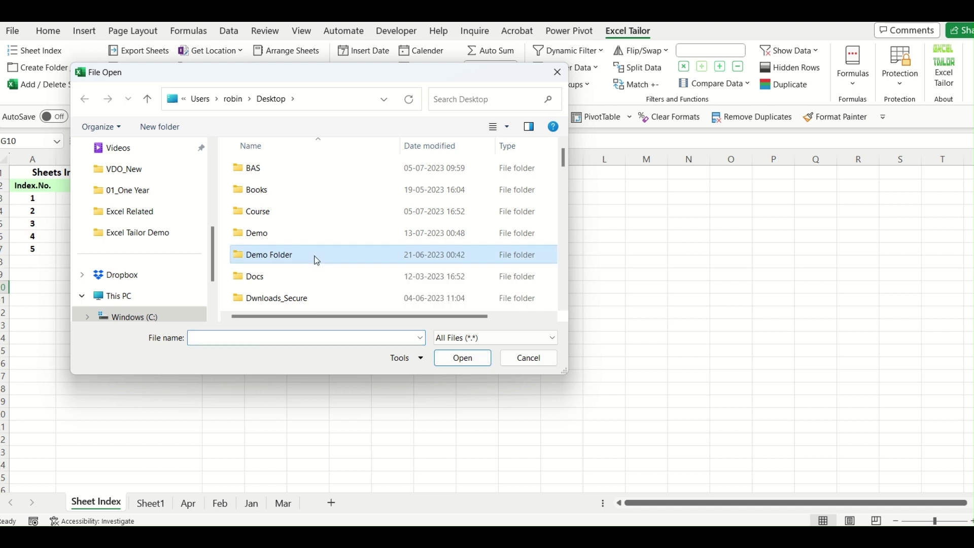
text(ex)
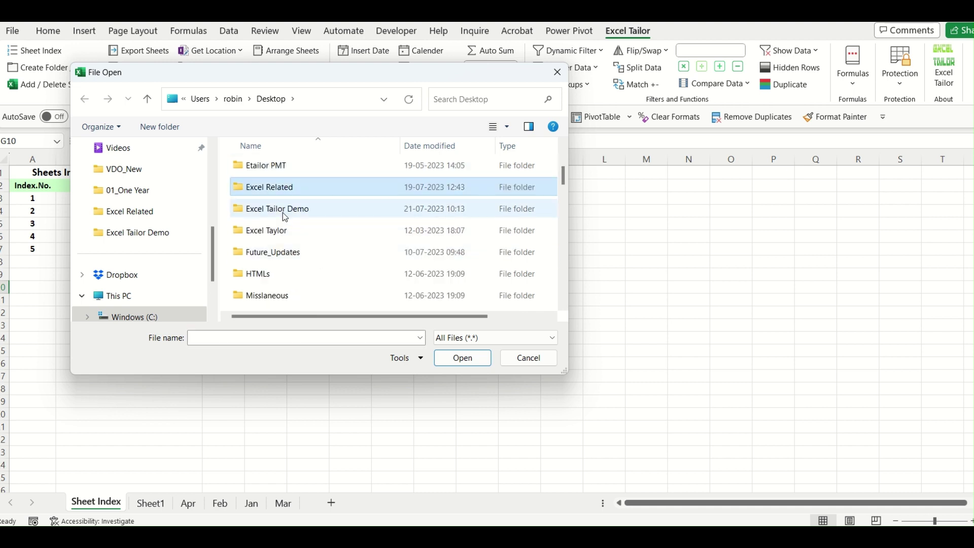
click(282, 212)
double_click(282, 212)
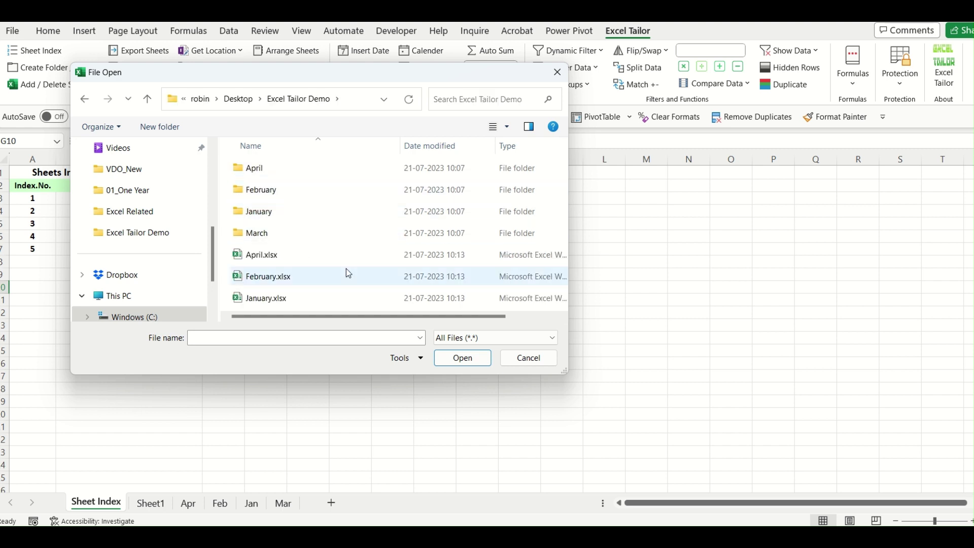
click(285, 281)
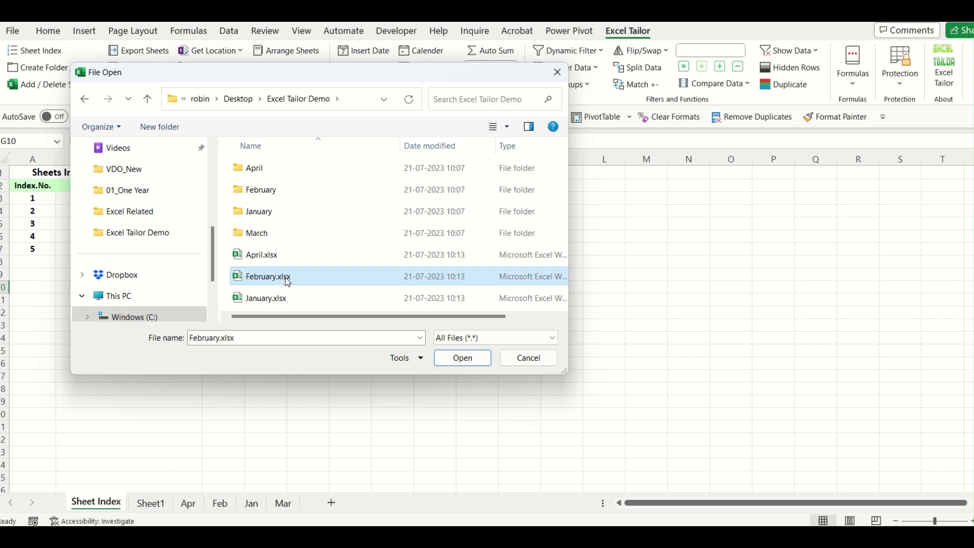
double_click(288, 280)
click(453, 365)
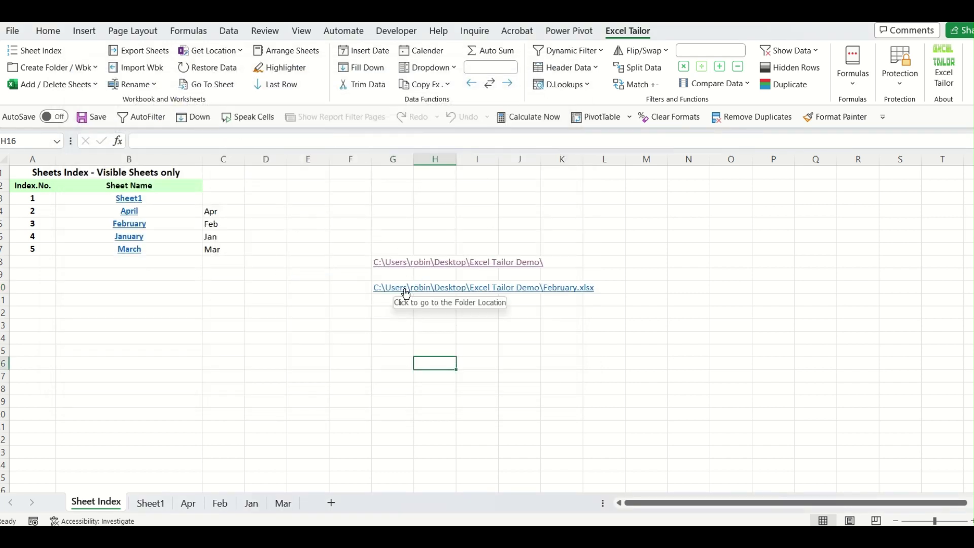
Open February.xlsx through the G10 link, then close it to return to the Sheet Index.
click(406, 288)
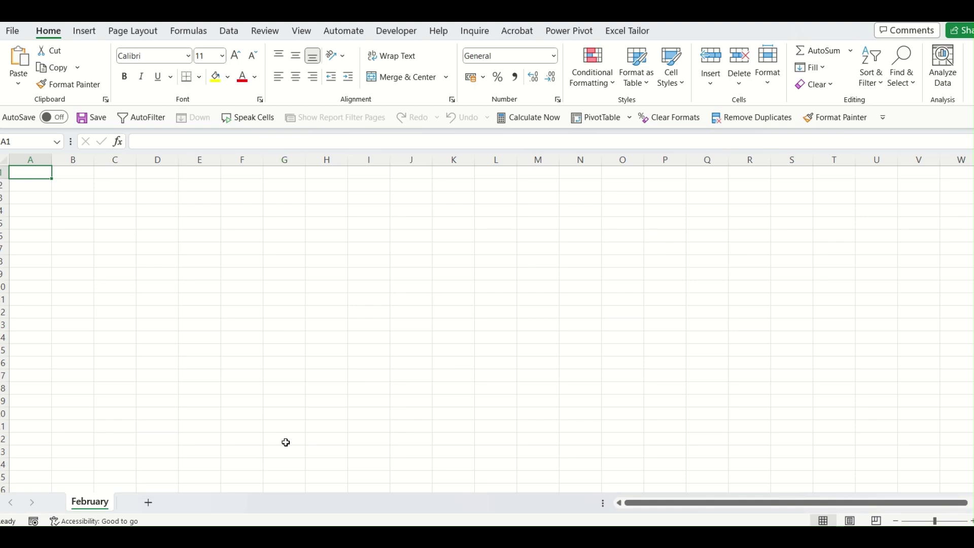
key(ctrl+w)
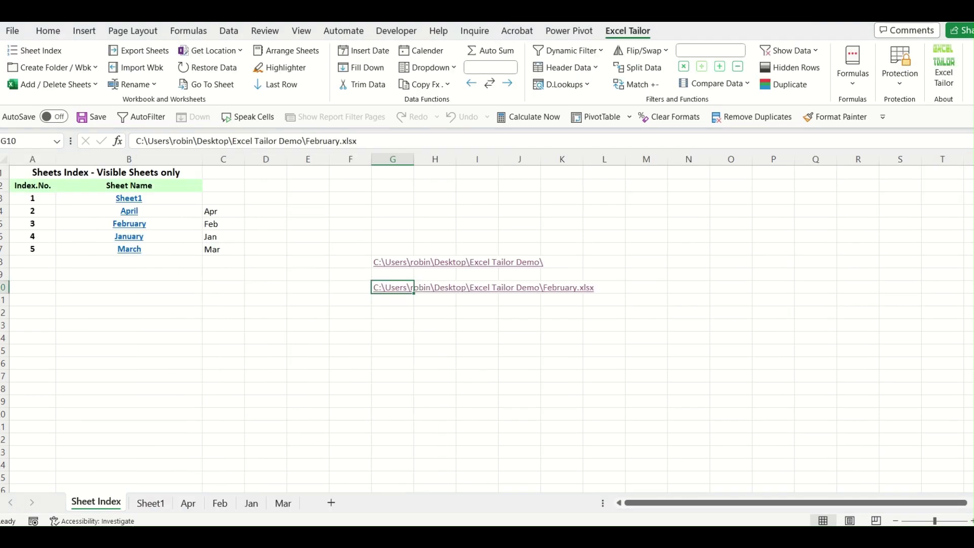
click(569, 373)
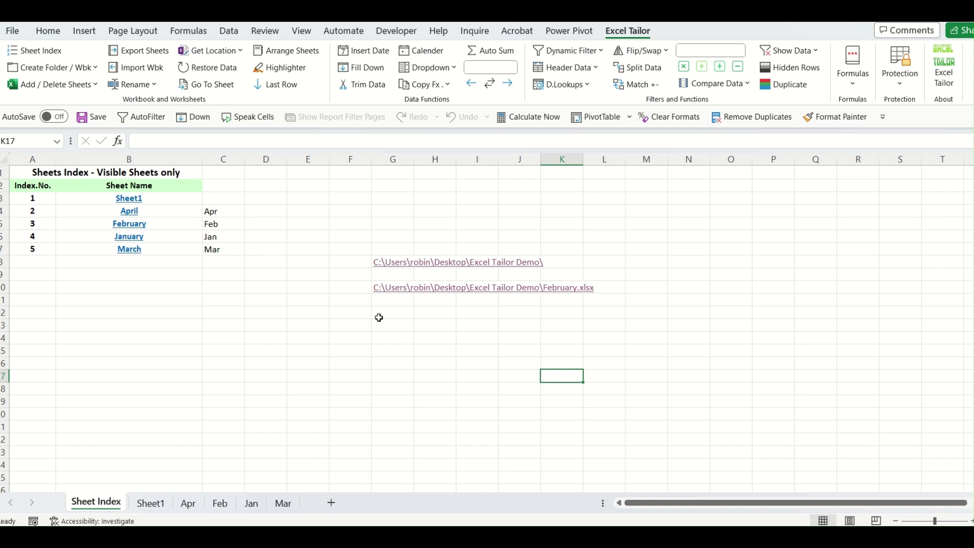
Dismiss the location-extraction options and browse the Apr, Feb, Jan and Mar sheet tabs.
click(234, 50)
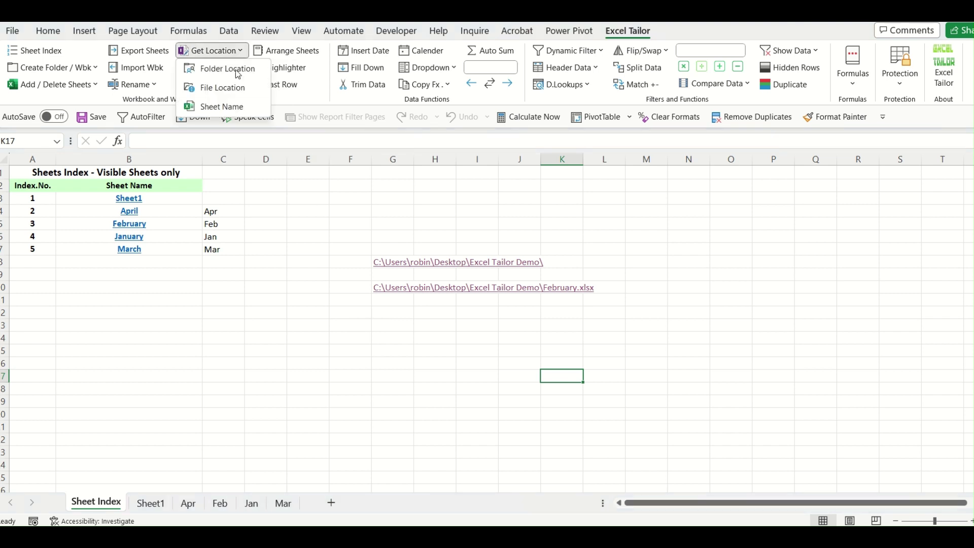
click(327, 388)
click(189, 502)
click(219, 503)
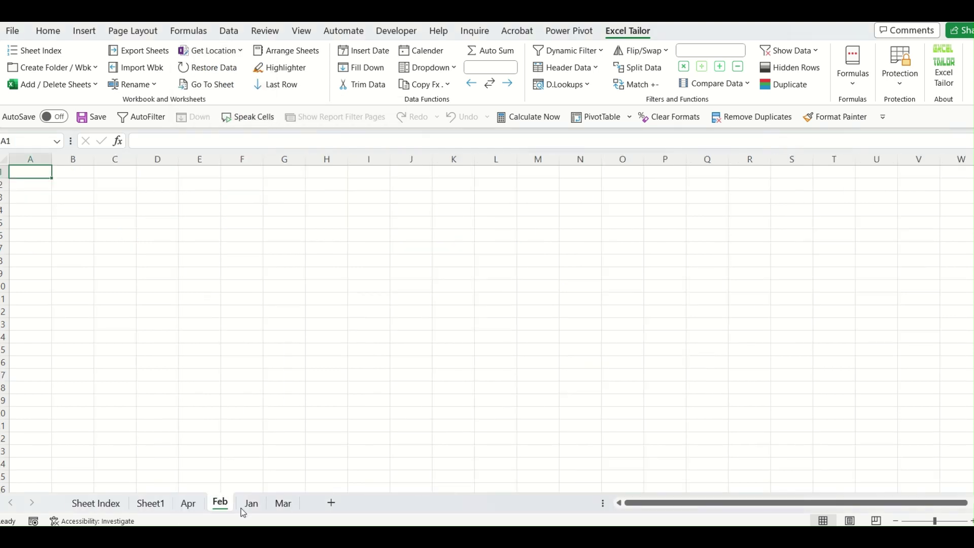
click(252, 503)
click(283, 503)
click(188, 504)
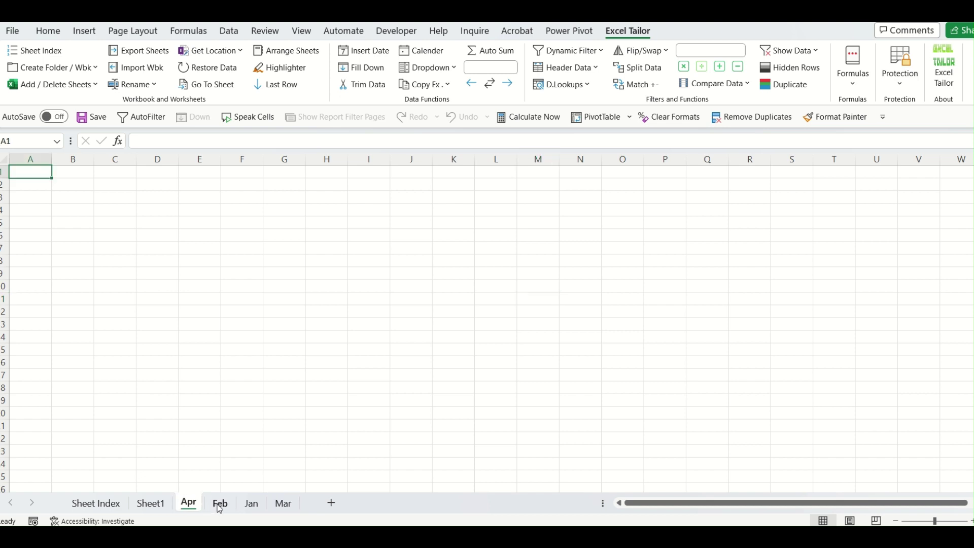
click(220, 503)
click(252, 503)
click(272, 505)
click(190, 505)
Group the Apr, Feb, Jan and Mar sheets and write each sheet's name into F4.
click(261, 212)
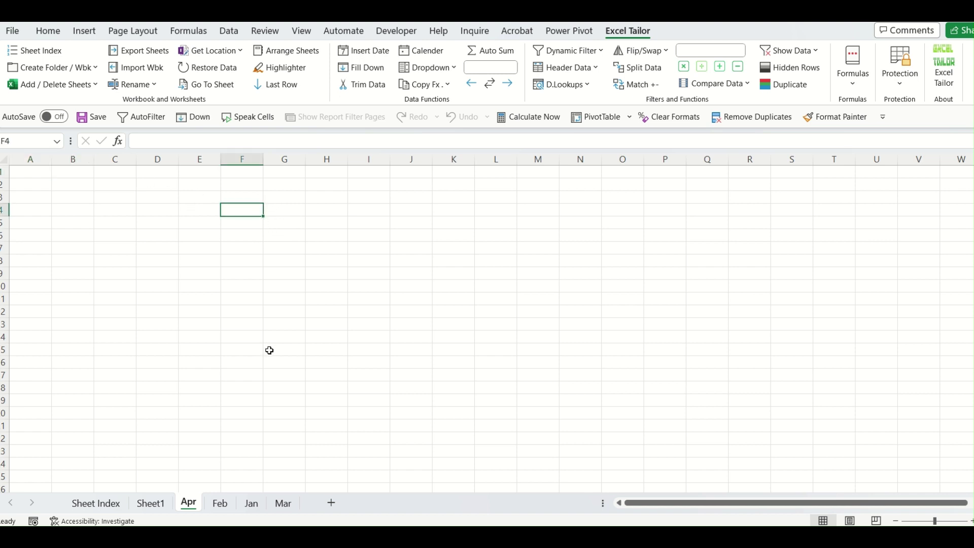
shift+click(289, 506)
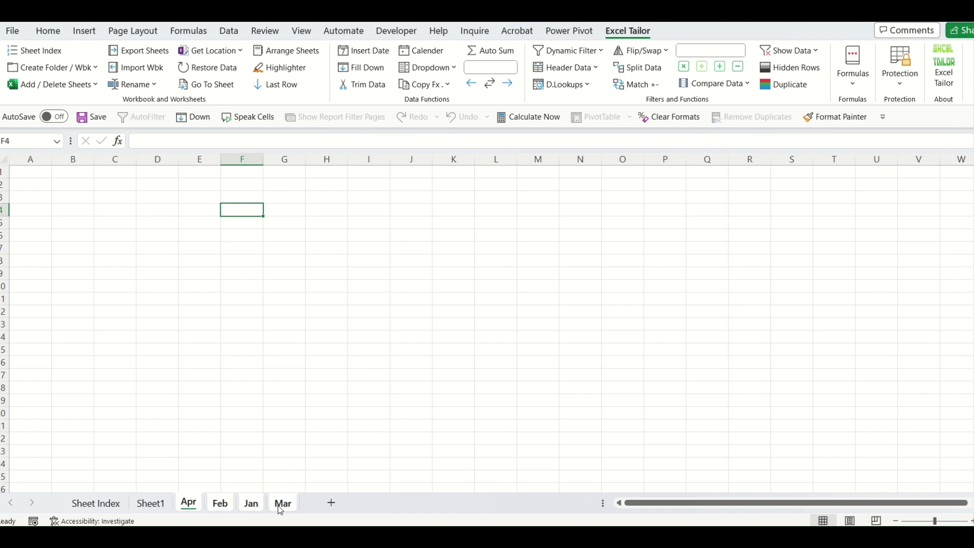
click(241, 51)
click(235, 106)
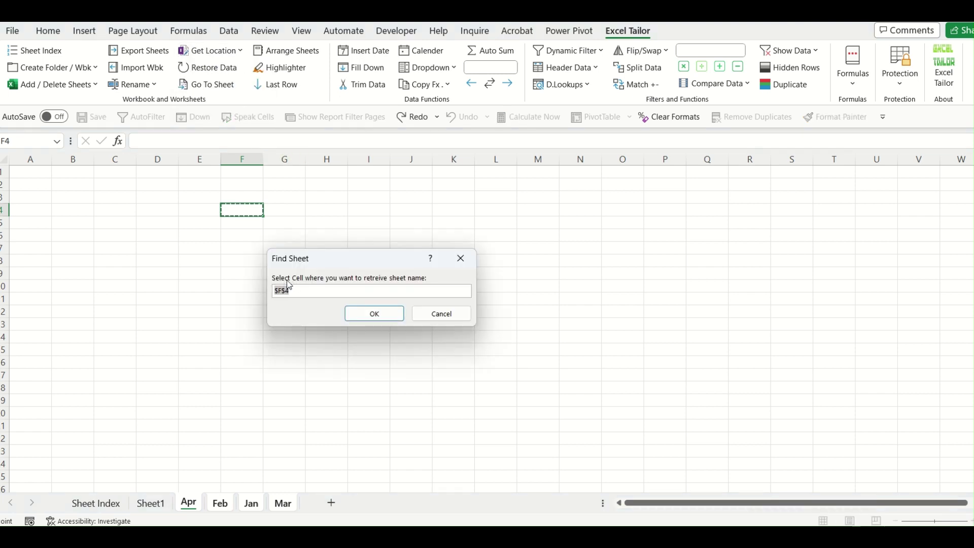
click(246, 212)
click(385, 314)
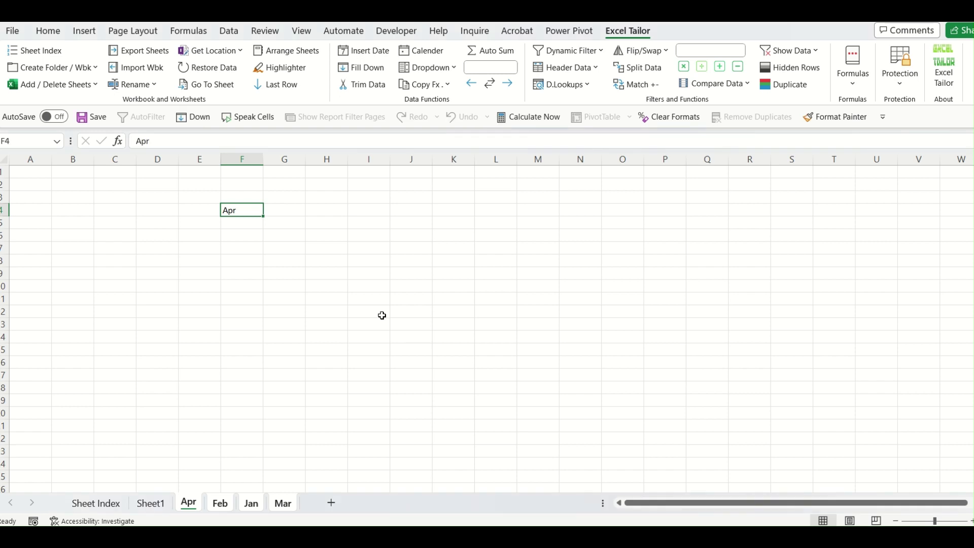
Check F4 on the Apr, Feb and Mar sheets, then go to Sheet Index.
click(366, 376)
click(220, 504)
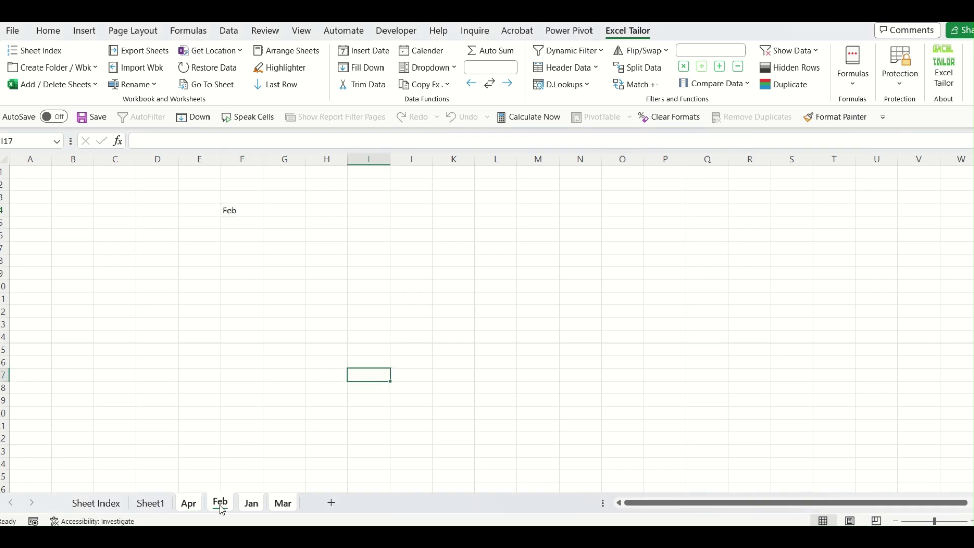
click(284, 503)
click(104, 504)
Revisit Apr, Feb, Jan and Mar to confirm each F4 label, then return to Sheet Index.
click(189, 503)
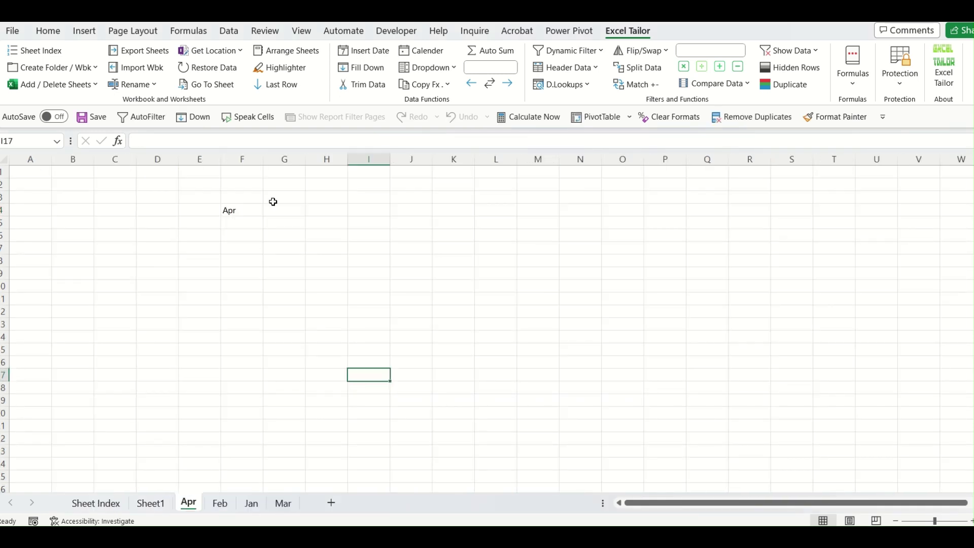
click(243, 210)
click(219, 504)
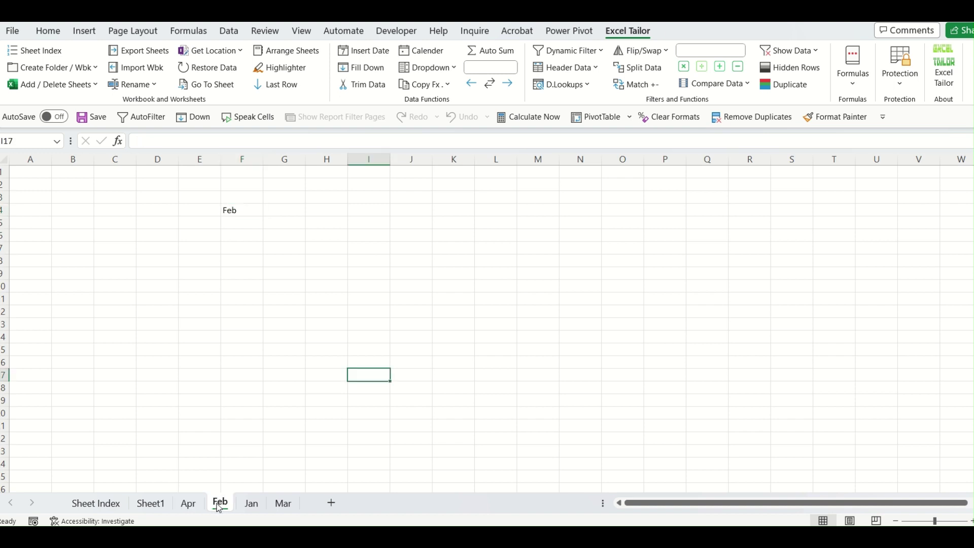
click(243, 211)
click(252, 504)
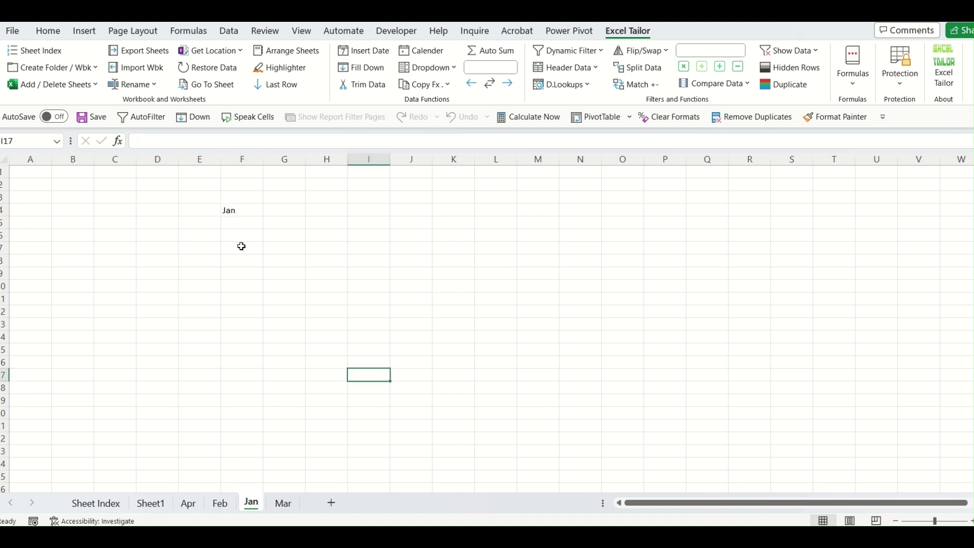
click(243, 217)
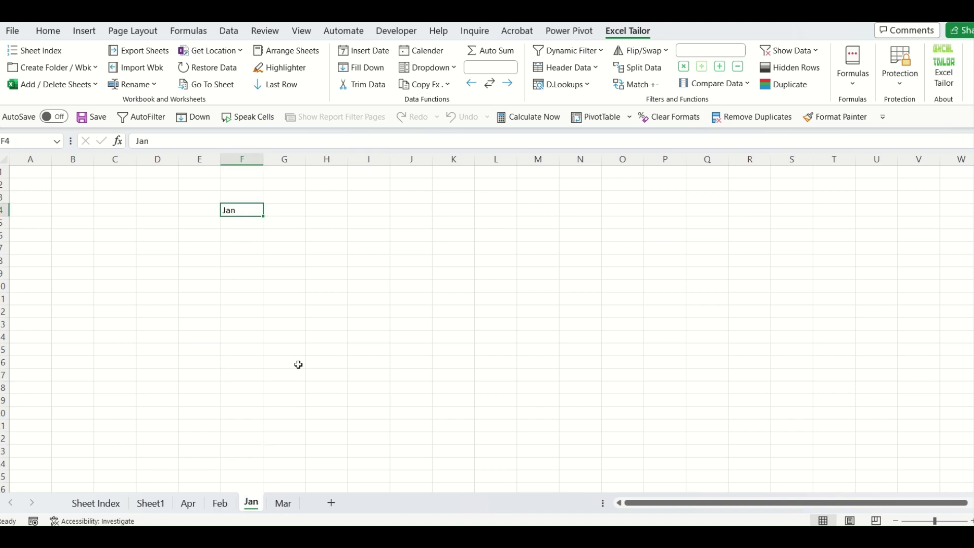
click(285, 502)
click(284, 385)
click(108, 504)
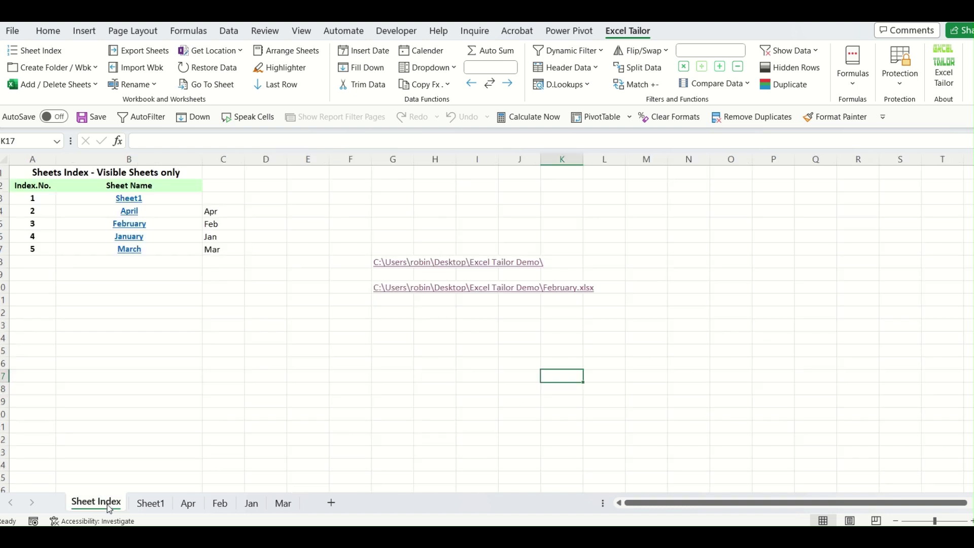
Clear the February file path from G10 and look at the Rename Files option.
click(278, 373)
click(378, 274)
click(356, 287)
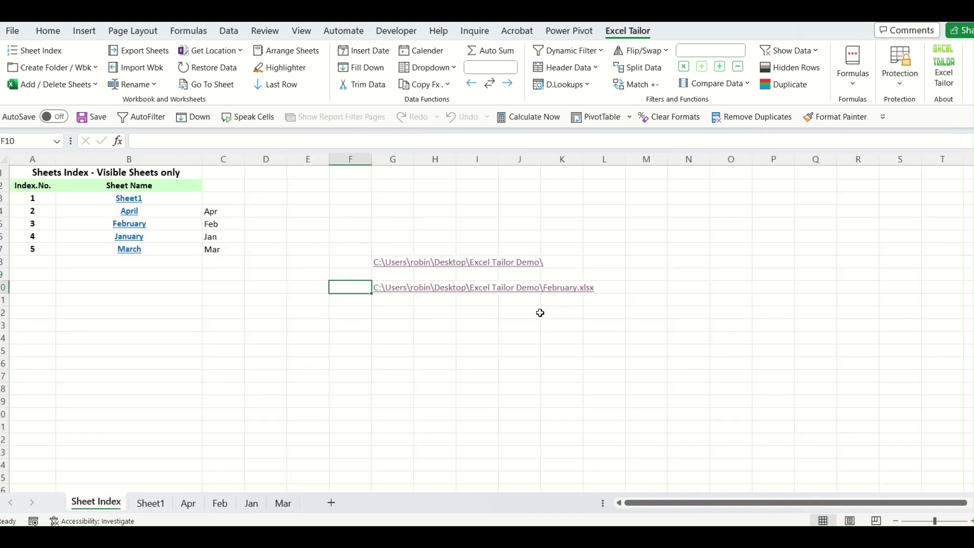
key(Right)
key(Delete)
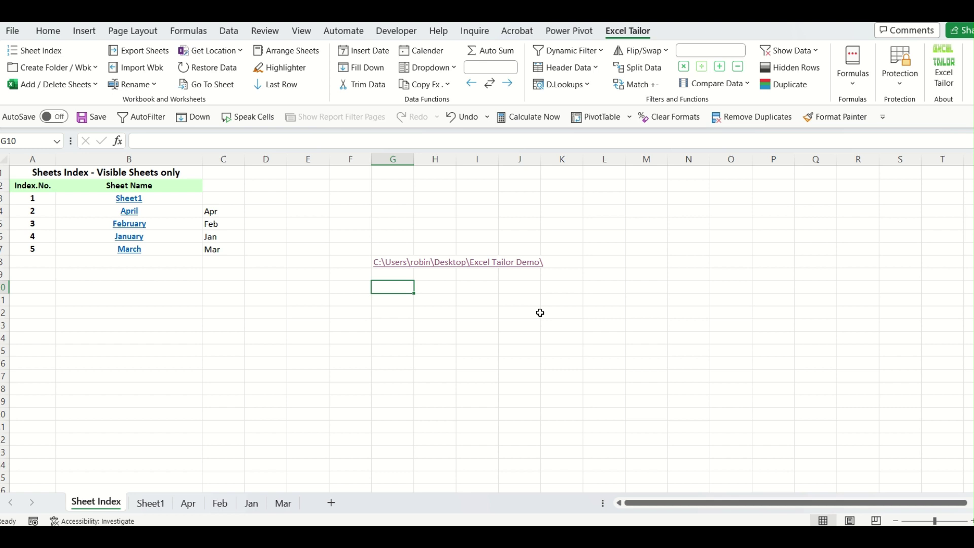
click(467, 340)
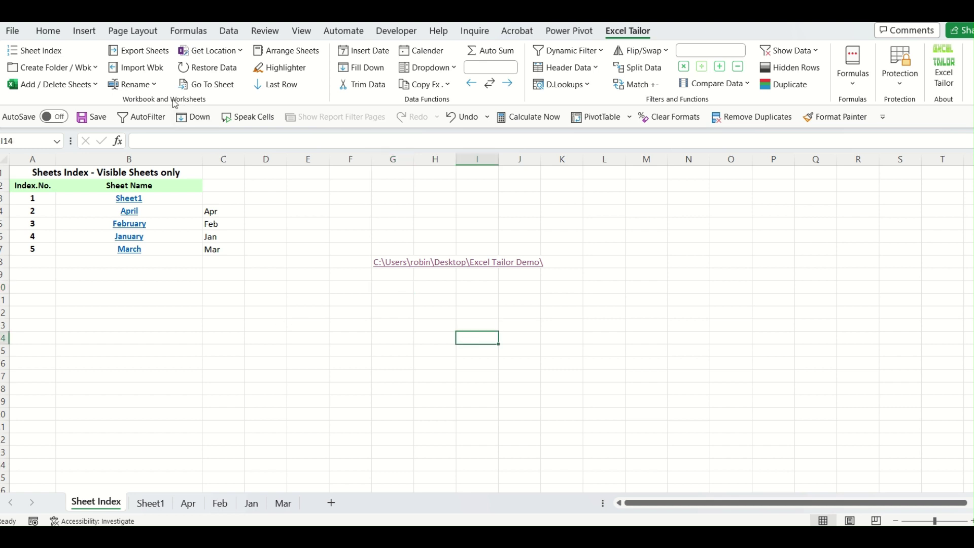
click(155, 85)
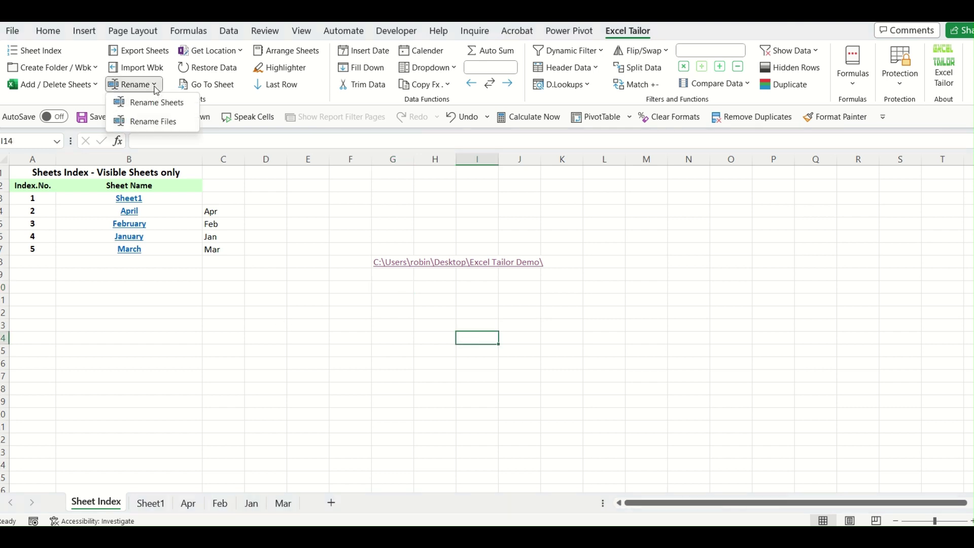
click(158, 125)
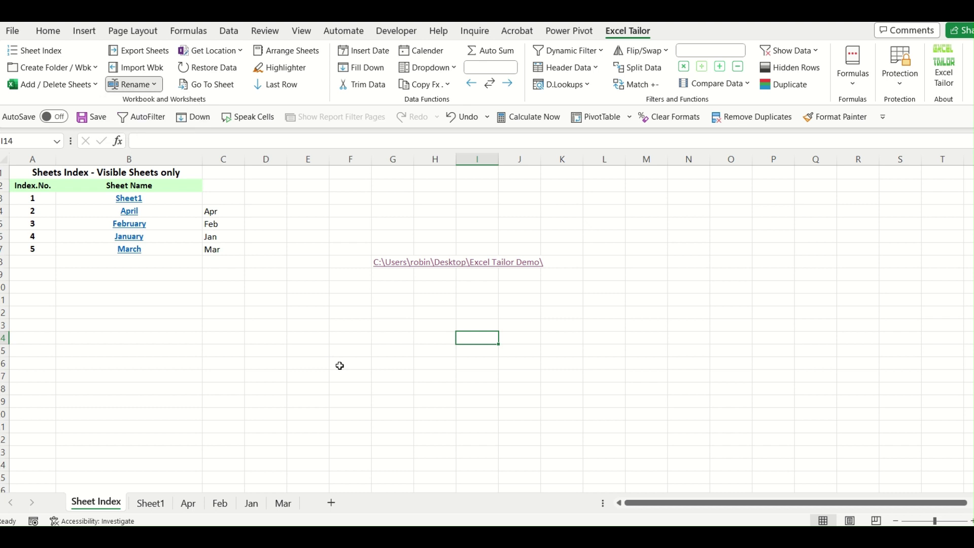
click(349, 263)
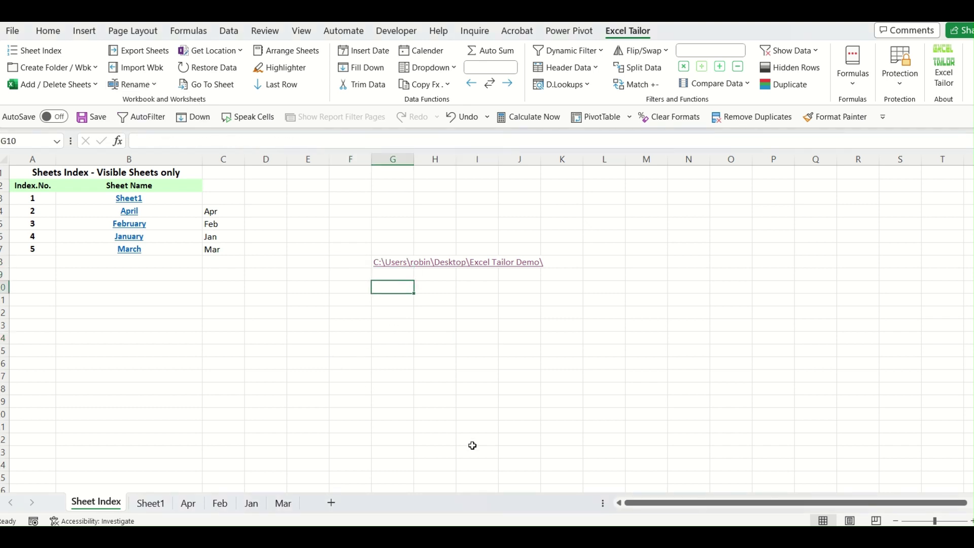
Drag the January, February and March links from column B into G10, G11 and G12.
click(175, 235)
drag(175, 235, 397, 288)
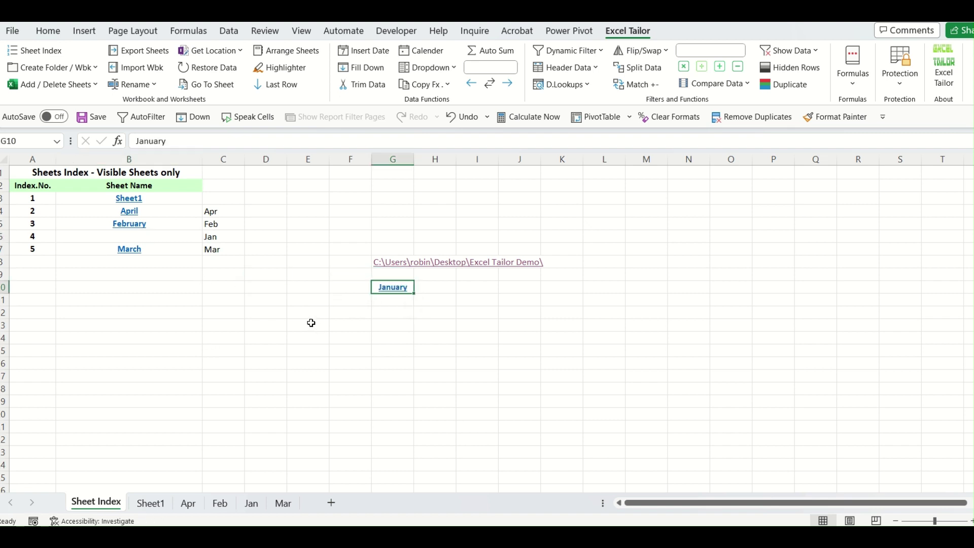
click(311, 323)
click(167, 224)
drag(171, 222, 392, 300)
click(166, 247)
drag(165, 247, 412, 328)
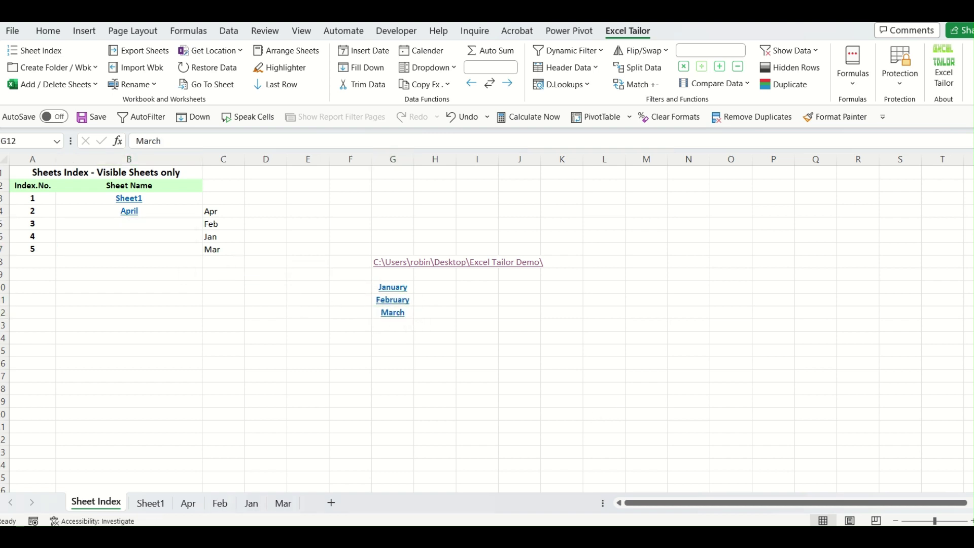
click(535, 503)
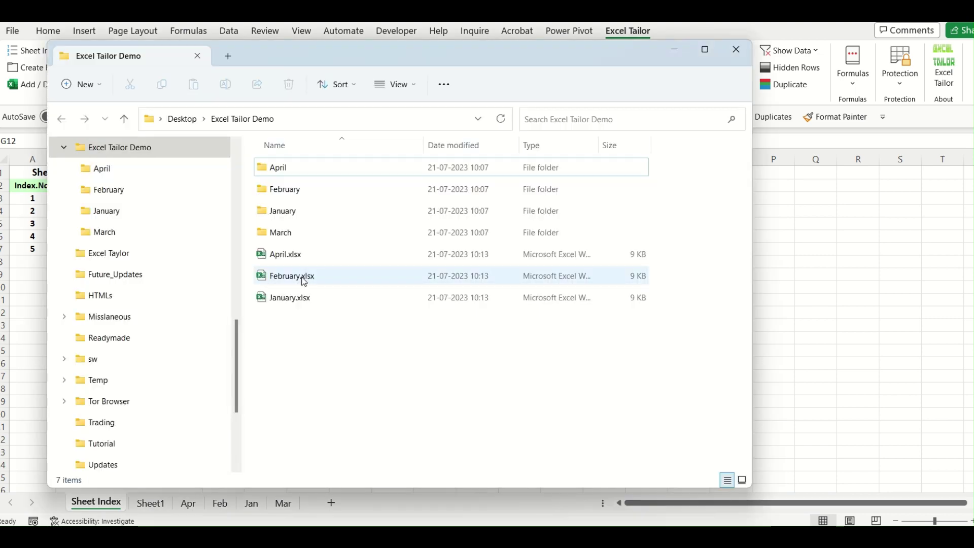
click(674, 49)
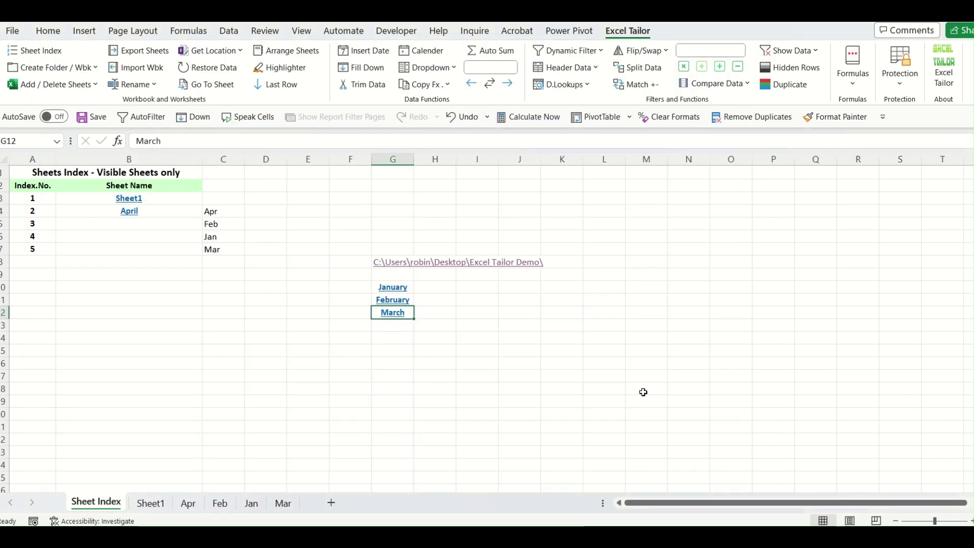
Replace the March link in G12 with the April link dragged from B4.
key(Delete)
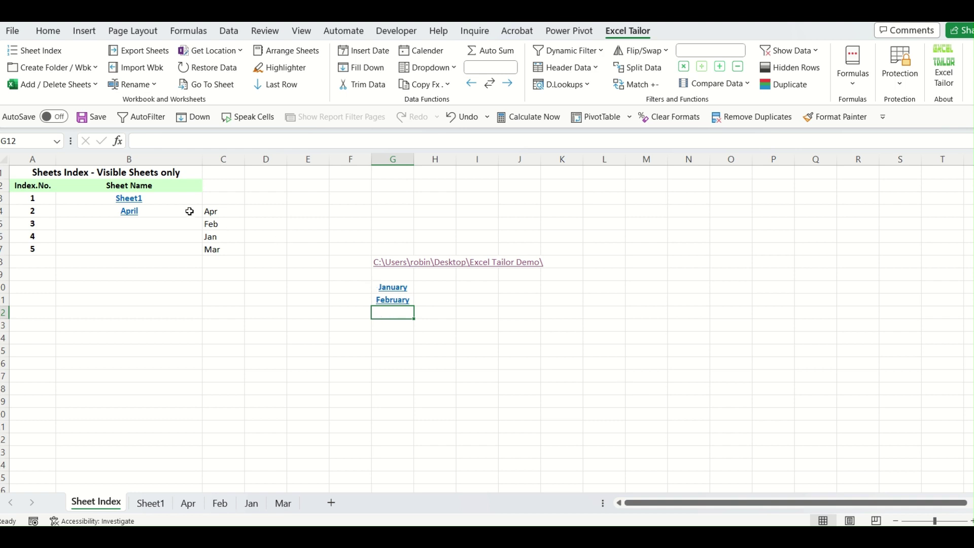
click(189, 211)
drag(193, 205, 396, 314)
click(408, 386)
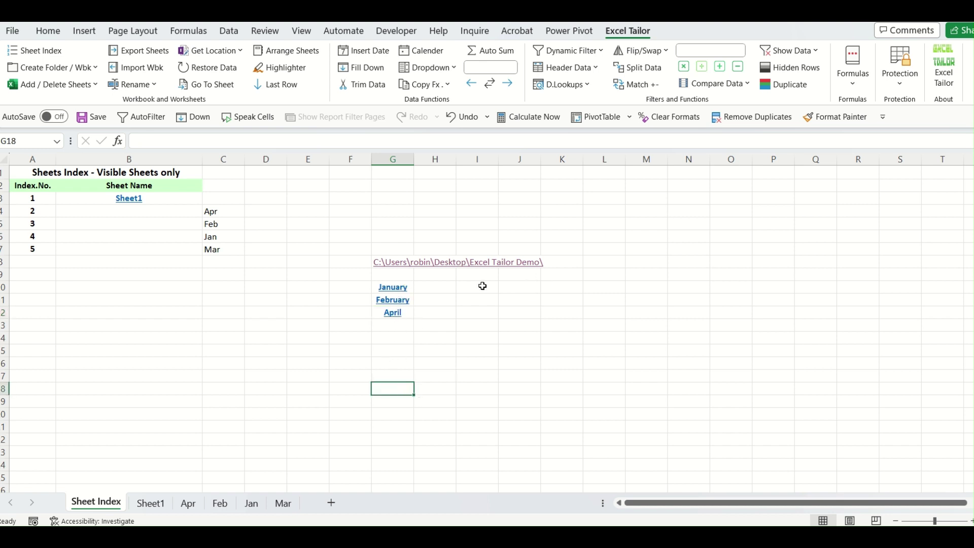
click(469, 292)
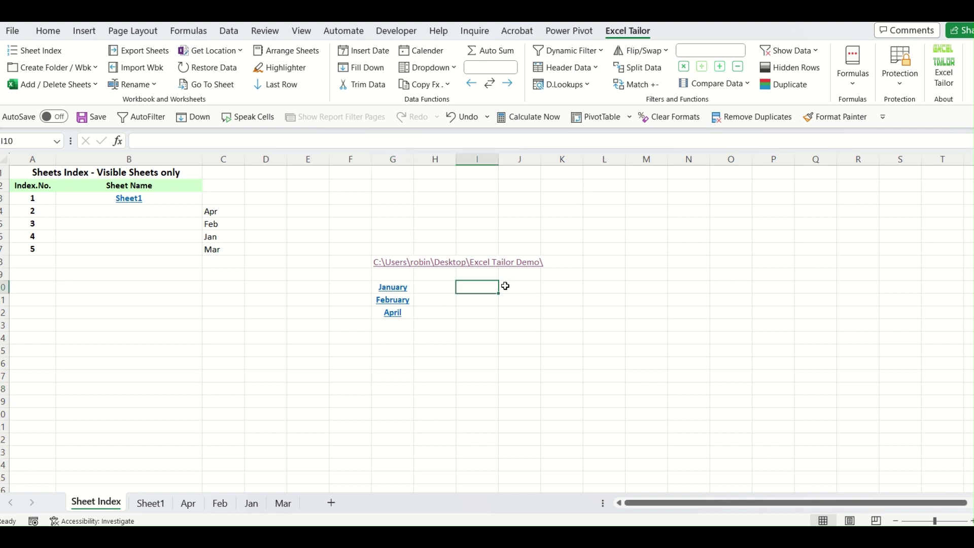
Enter 01_Jan, 02_Feb and 03_Apr down I10:I12.
text(0)
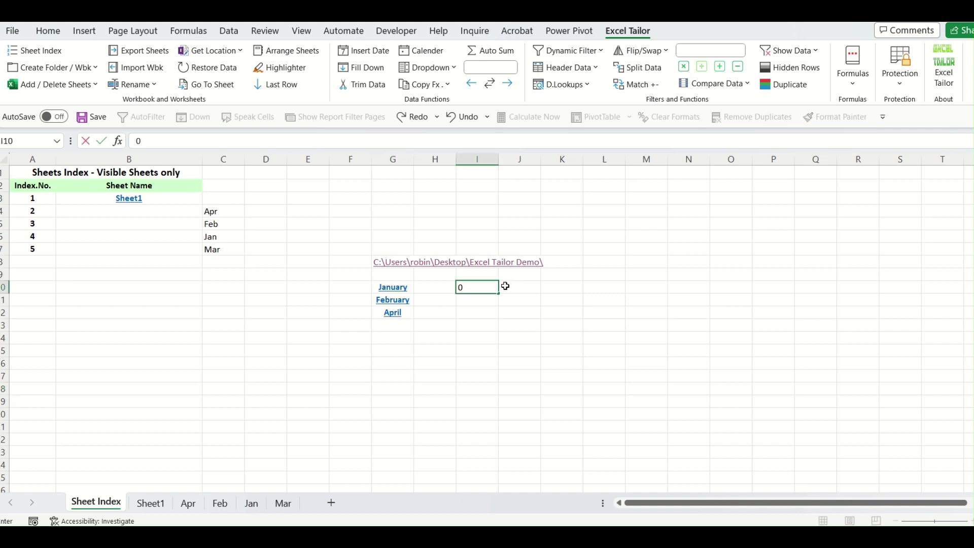
text(1_Jan)
key(Return)
text(02_Feb)
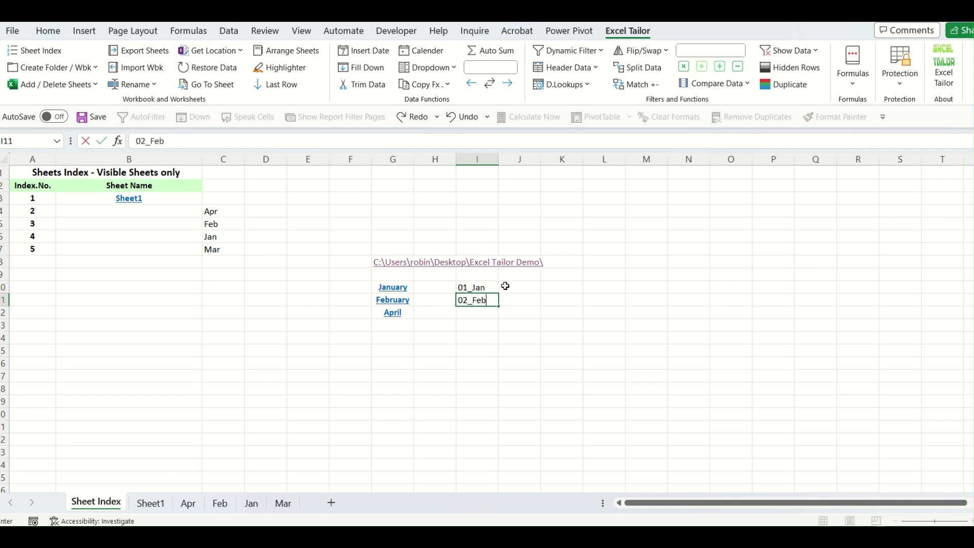
key(Return)
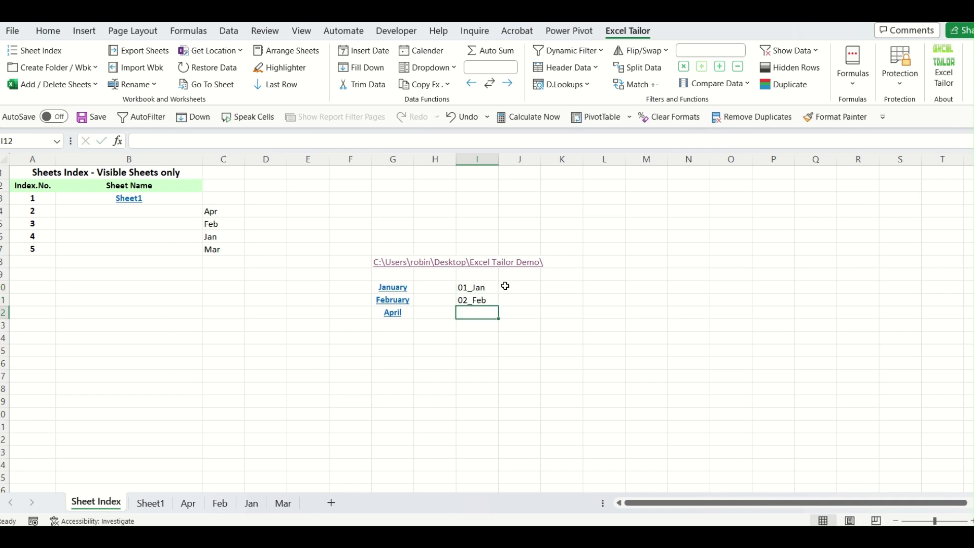
text(03)
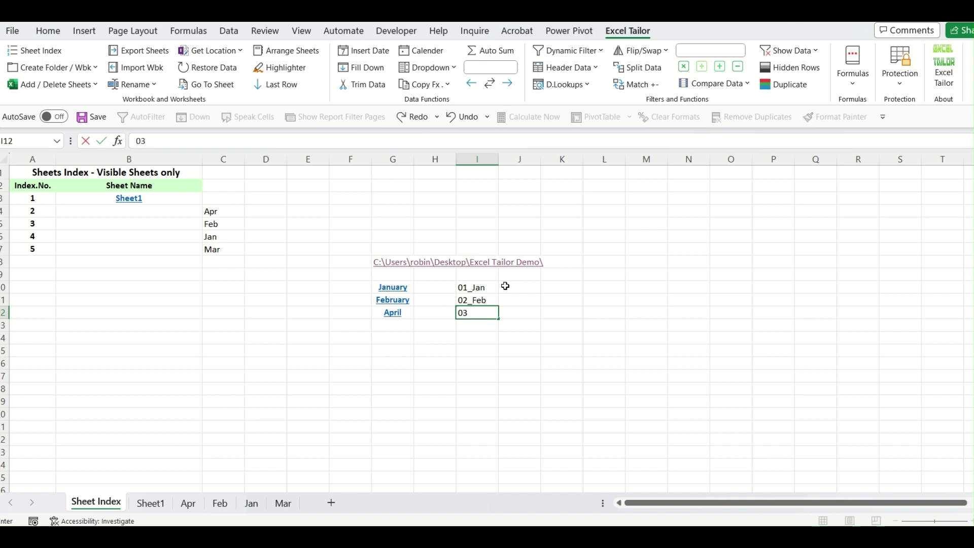
text(_Ao)
click(576, 330)
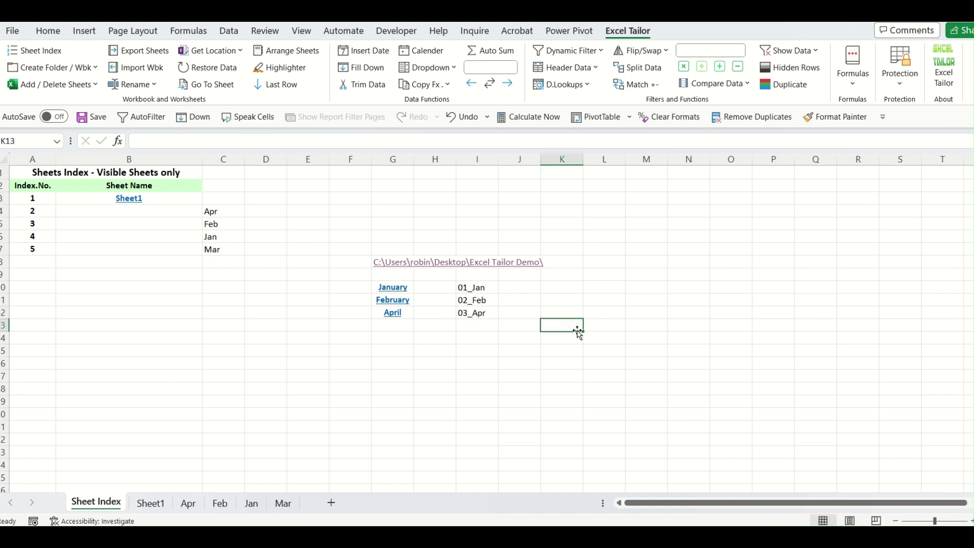
click(429, 350)
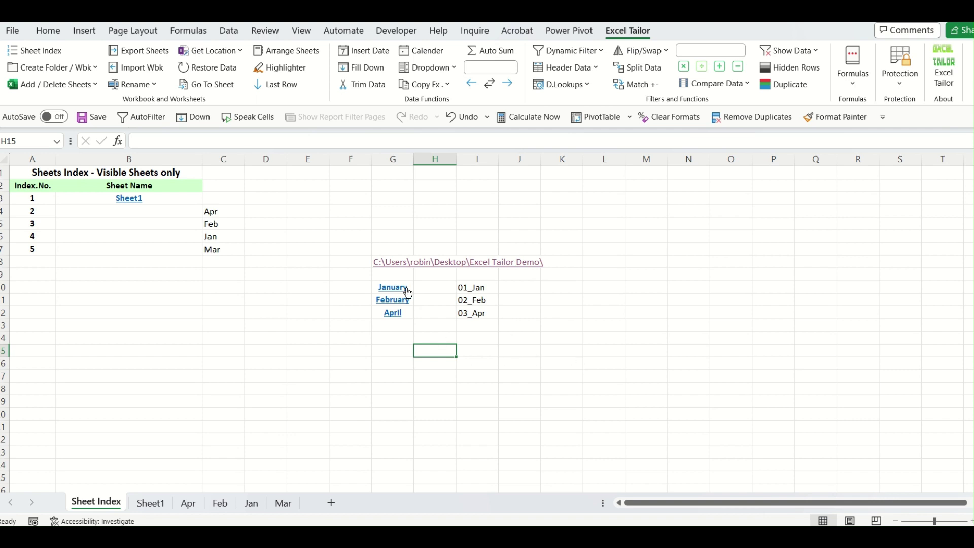
click(350, 287)
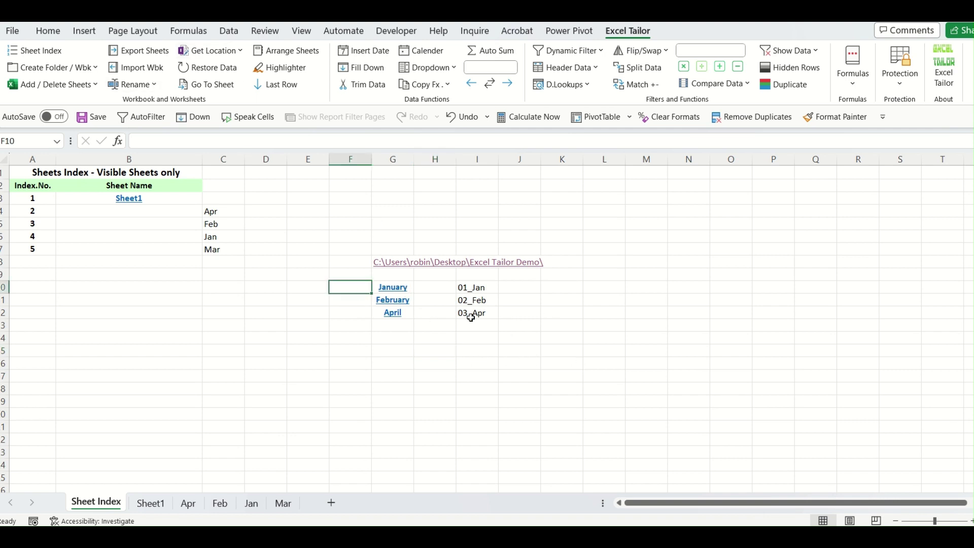
Append .xlsx to G10:G12, making January.xlsx, February.xlsx and April.xlsx.
key(Right)
click(220, 146)
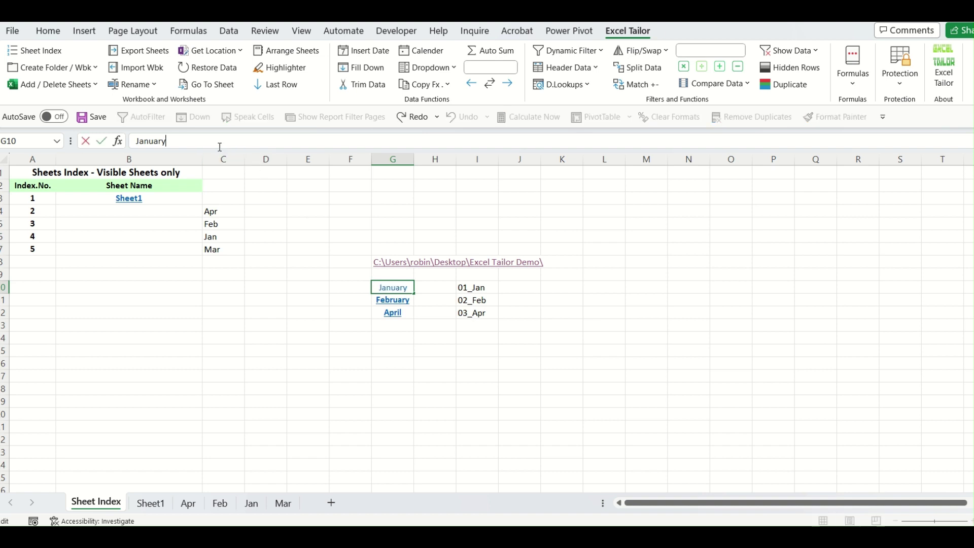
text(.xlsx)
key(Tab)
click(349, 297)
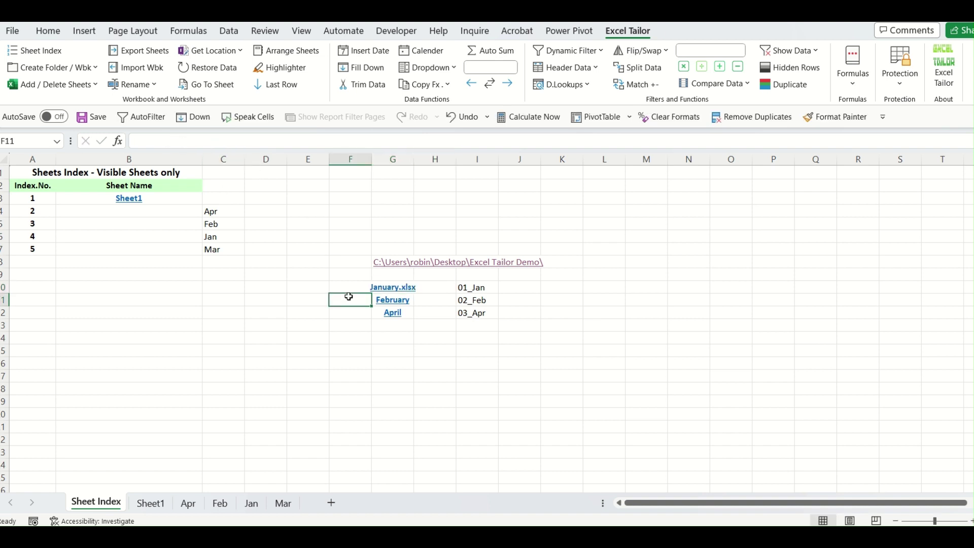
key(Right)
click(232, 143)
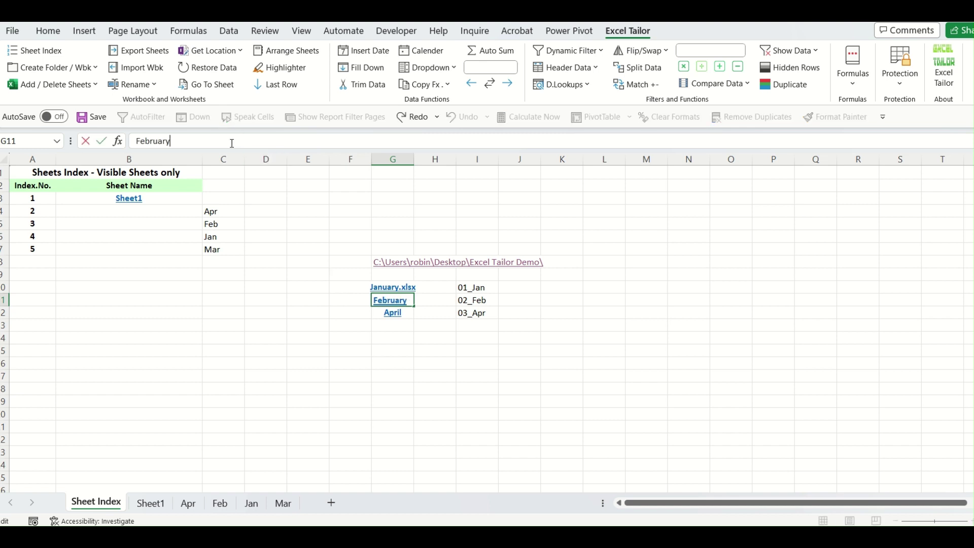
text(.xlsx)
key(Tab)
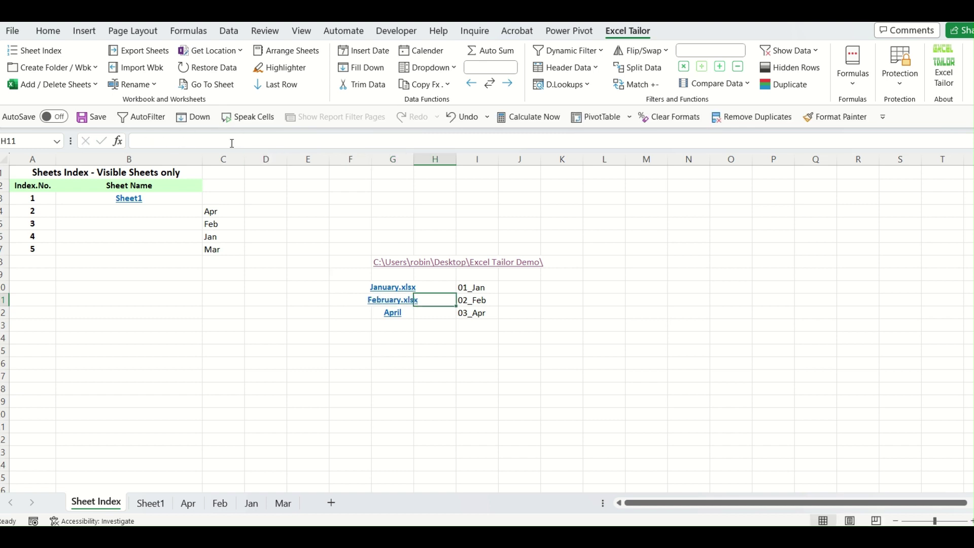
key(Return)
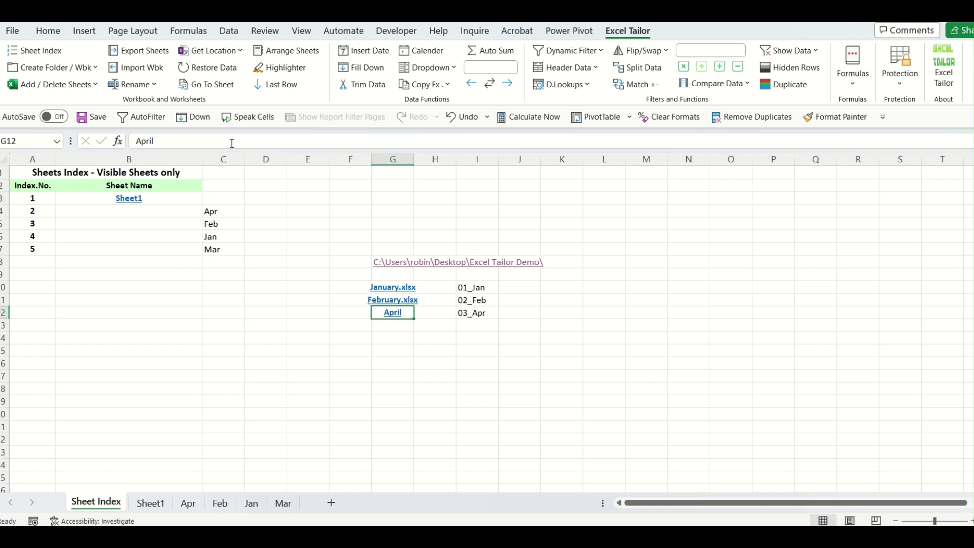
click(232, 143)
text(.xls)
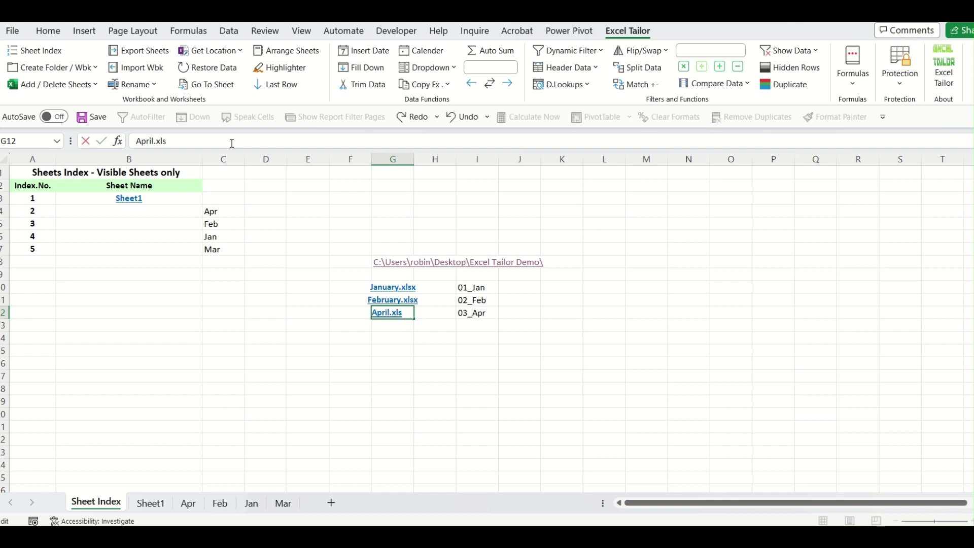
text(x)
key(Tab)
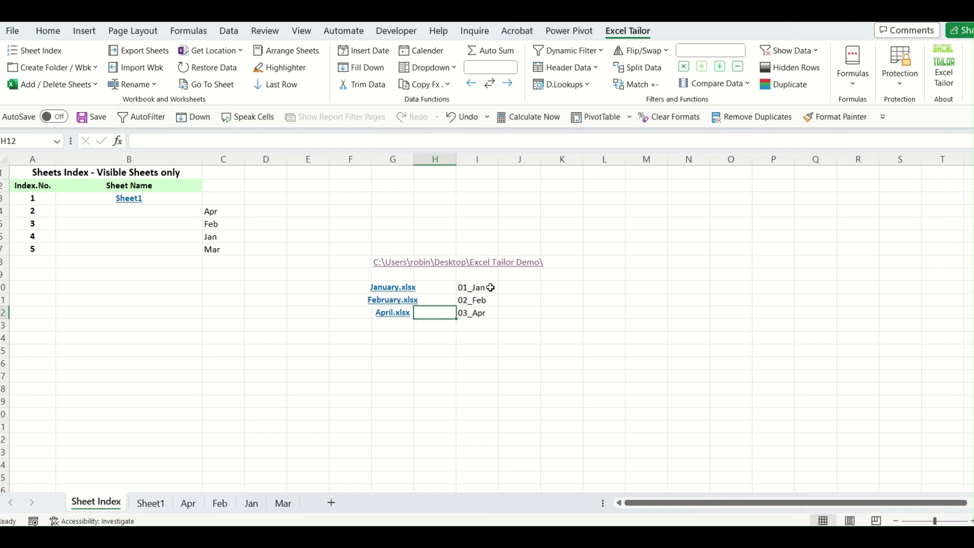
Append .xlsx to I10:I12, making 01_Jan.xlsx, 02_Feb.xlsx and 03_Apr.xlsx.
click(491, 287)
click(187, 141)
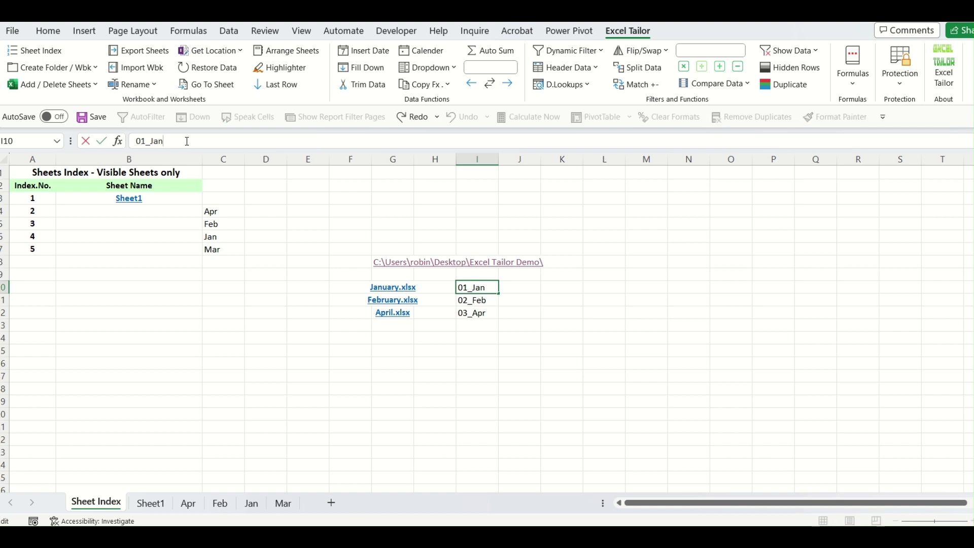
text(.xlsx)
key(Return)
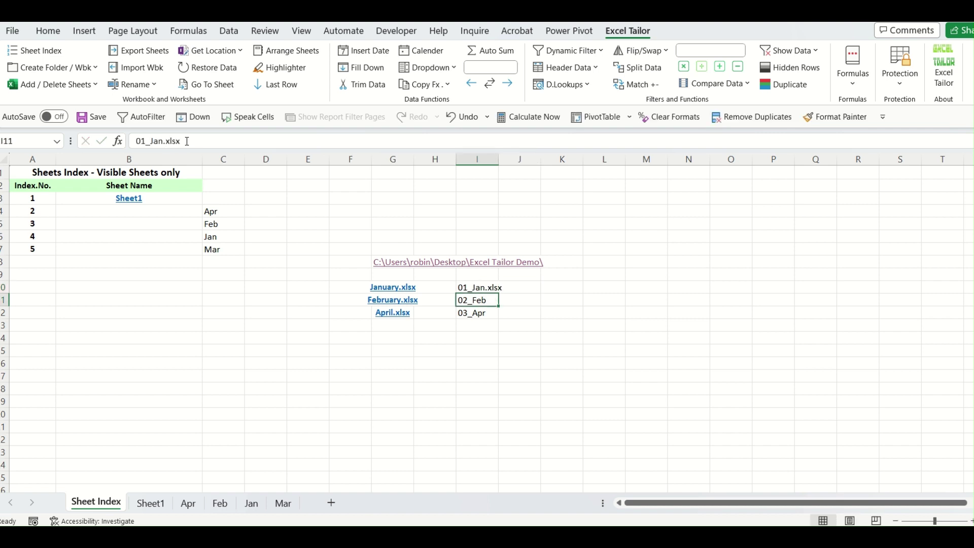
click(187, 141)
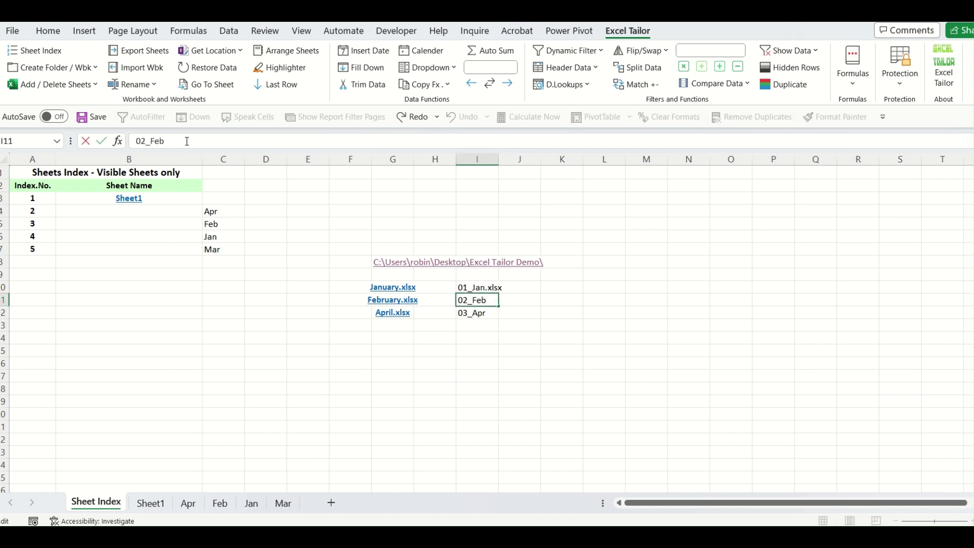
text(.xlsx)
key(Return)
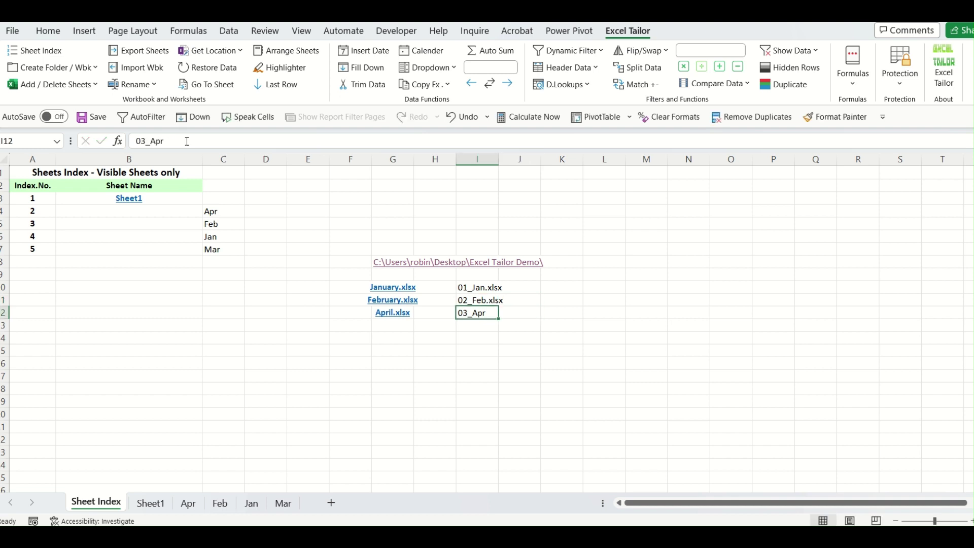
key(F2)
text(.)
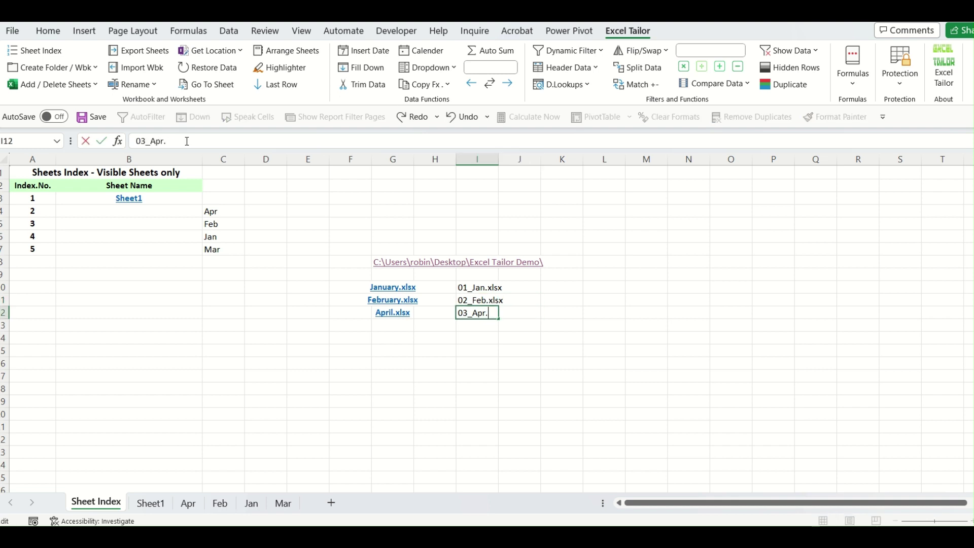
text(xlsx)
key(Tab)
click(523, 445)
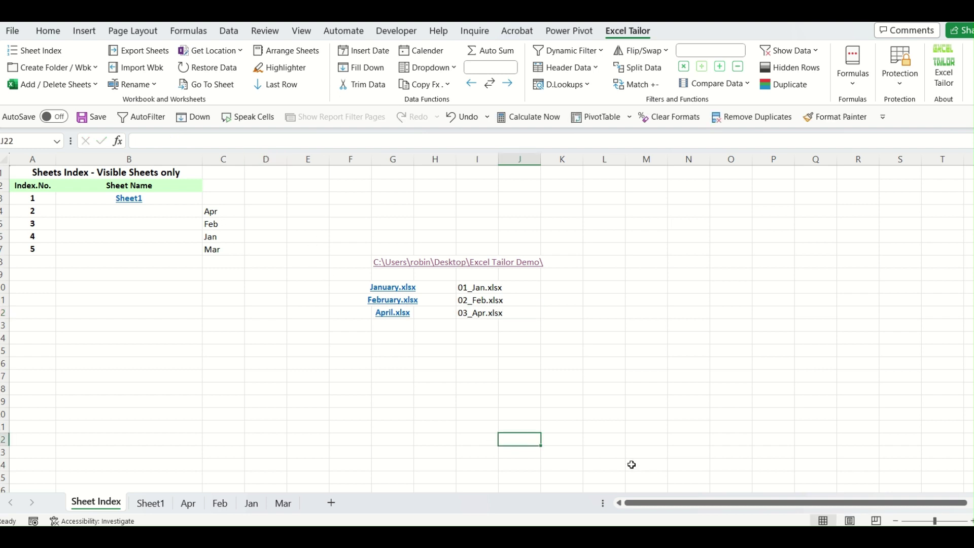
Run Rename Files with folder G8, current names G10:G12 and new names I10:I12.
click(154, 85)
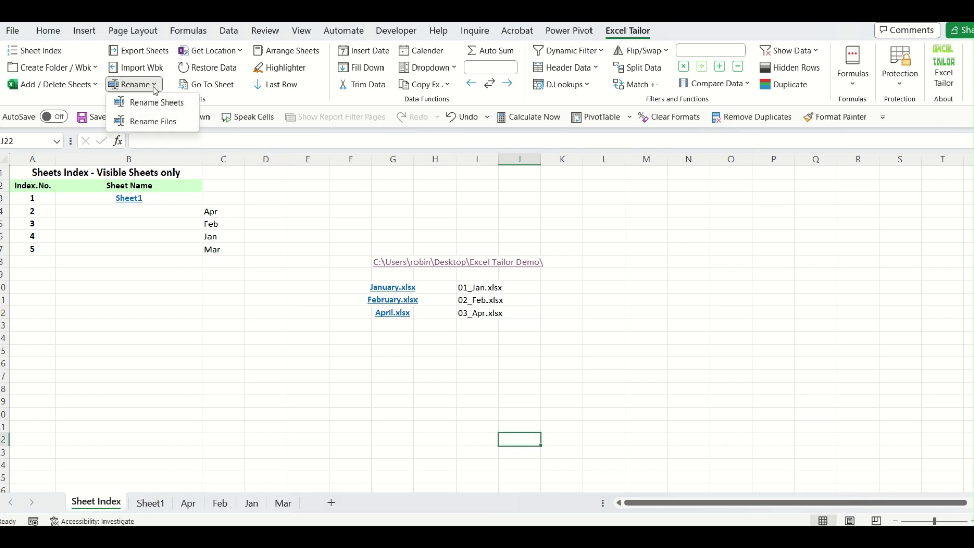
click(162, 122)
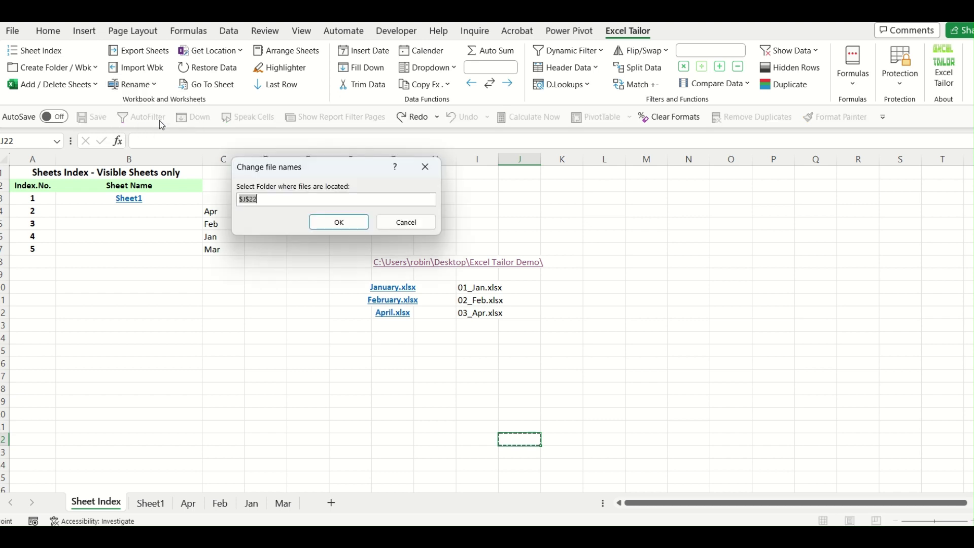
drag(287, 175, 233, 305)
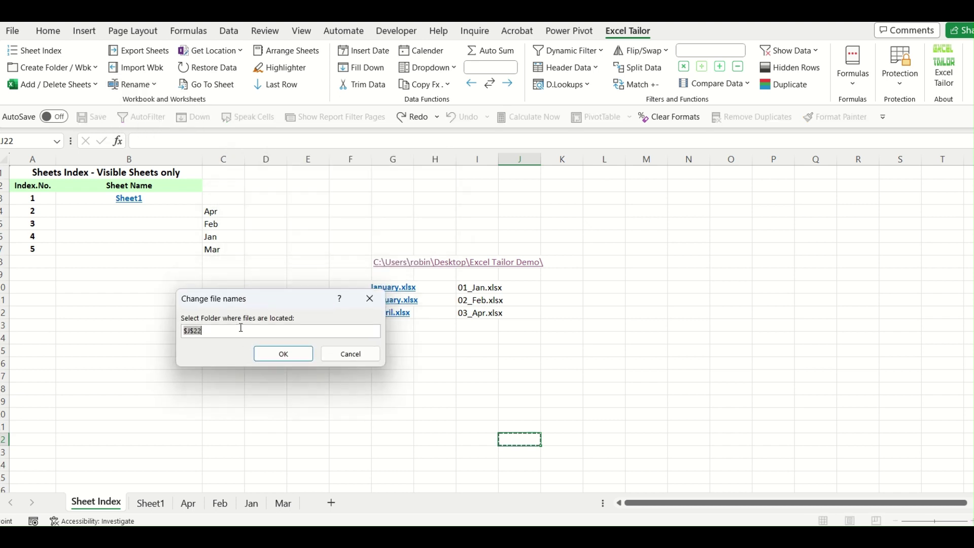
click(397, 262)
click(284, 354)
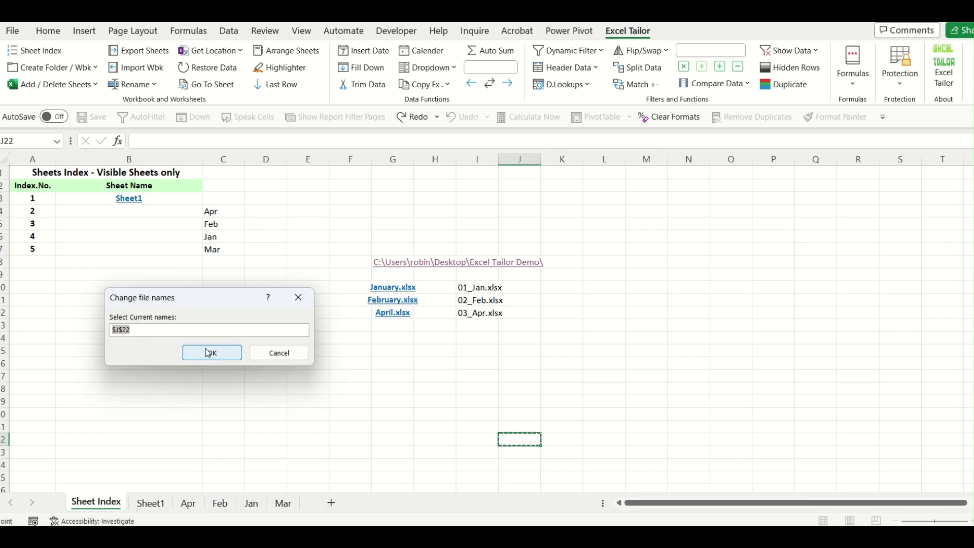
drag(393, 288, 395, 314)
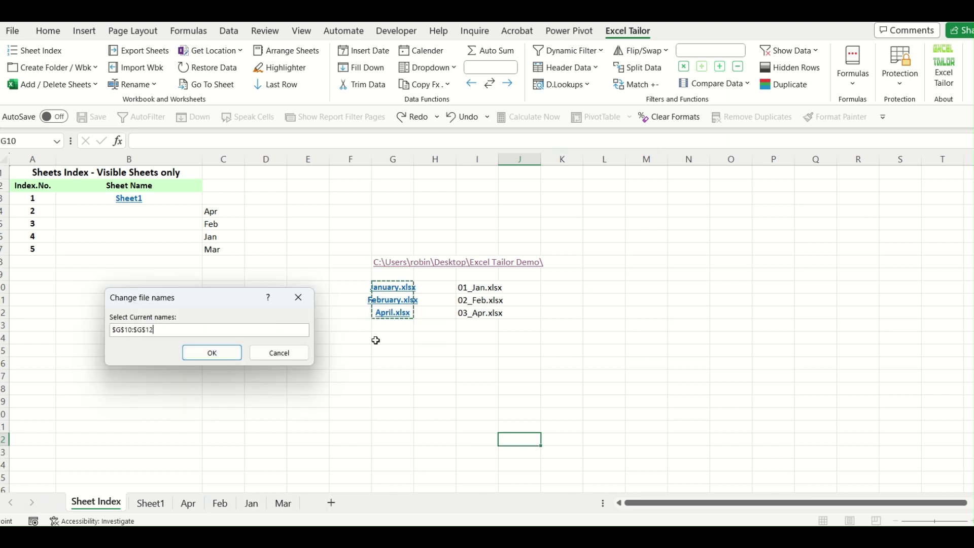
click(217, 353)
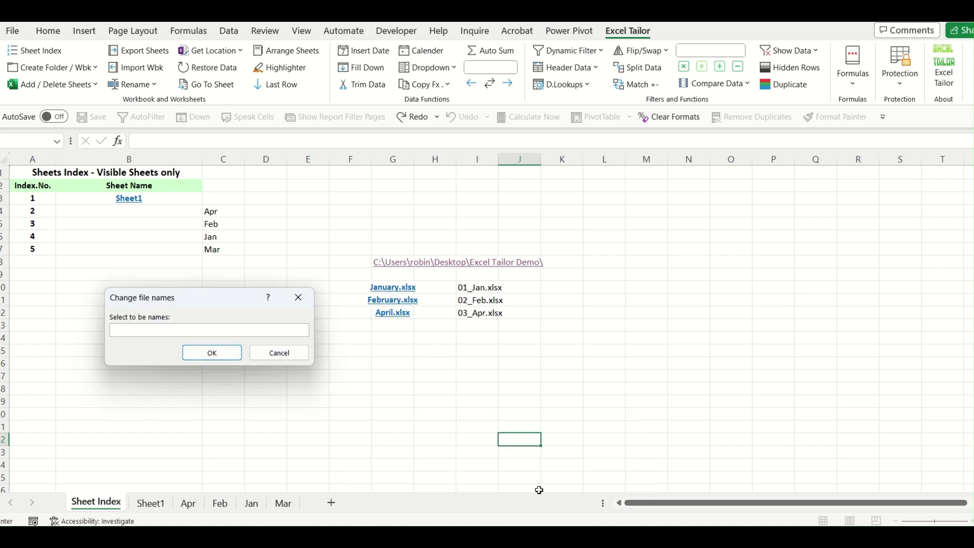
click(629, 471)
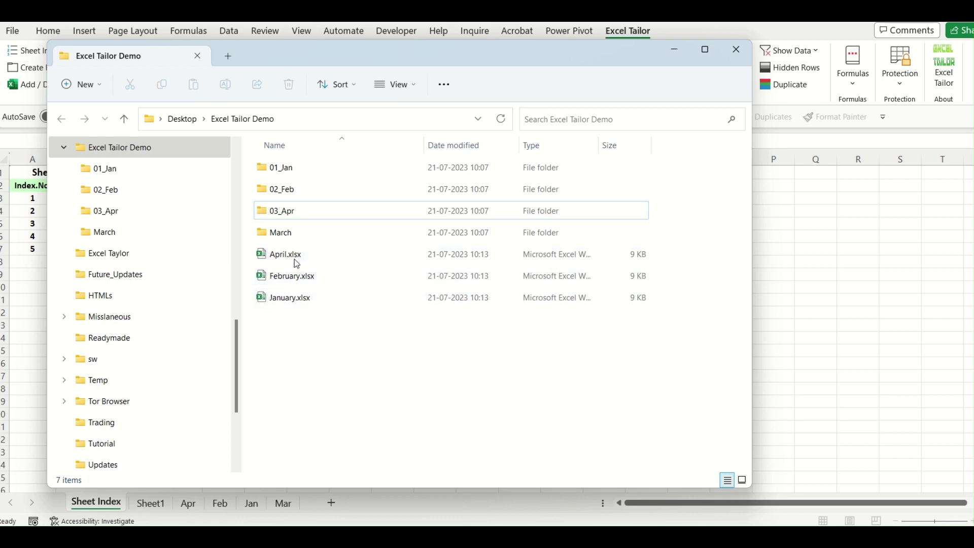
click(676, 51)
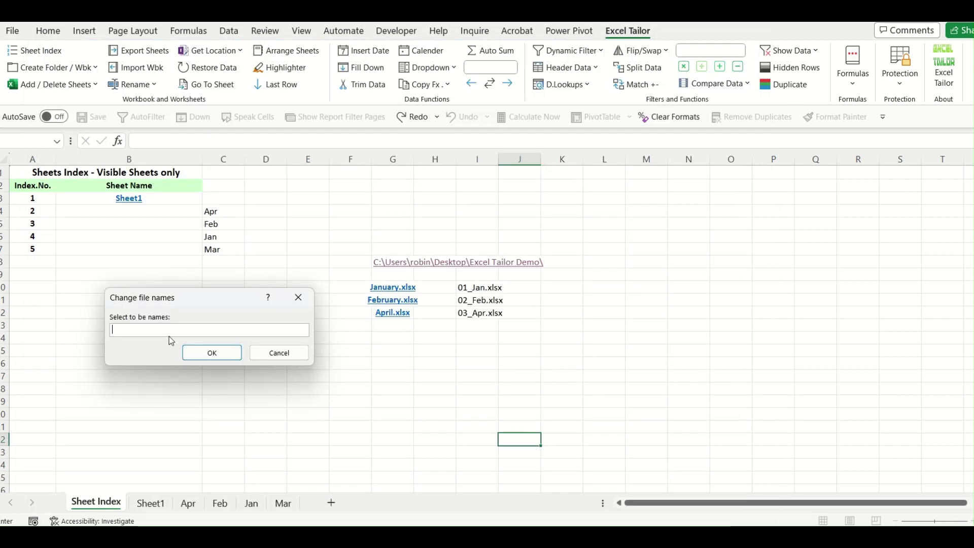
drag(468, 289, 466, 314)
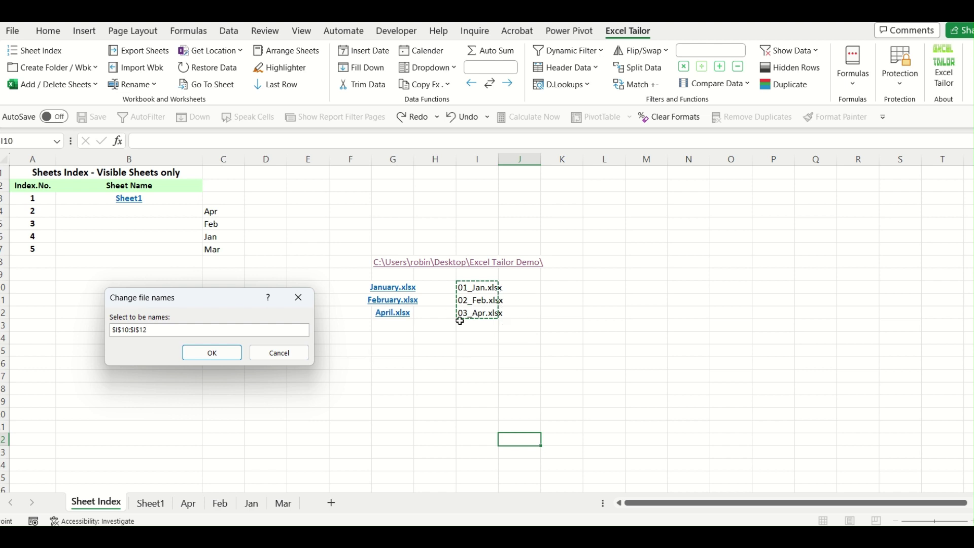
click(231, 354)
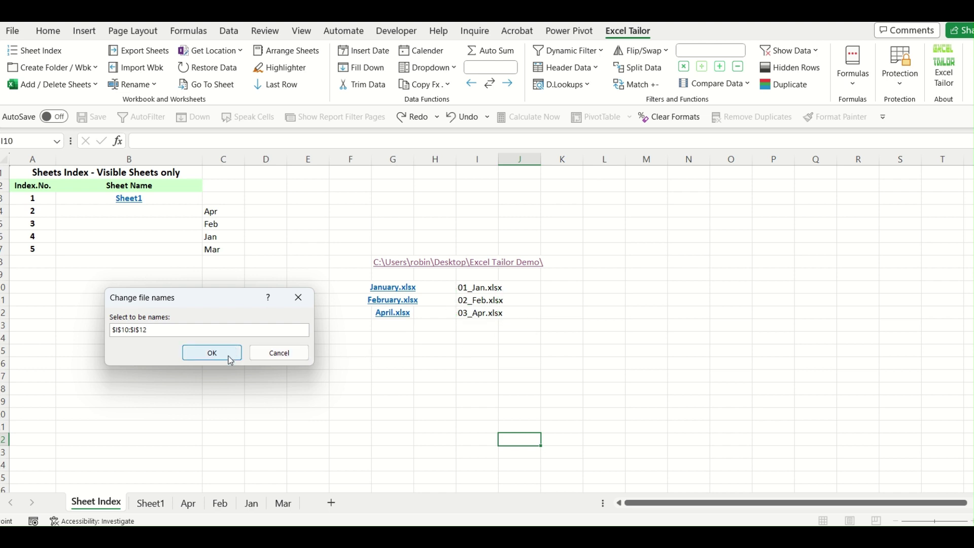
mouse_move(510, 525)
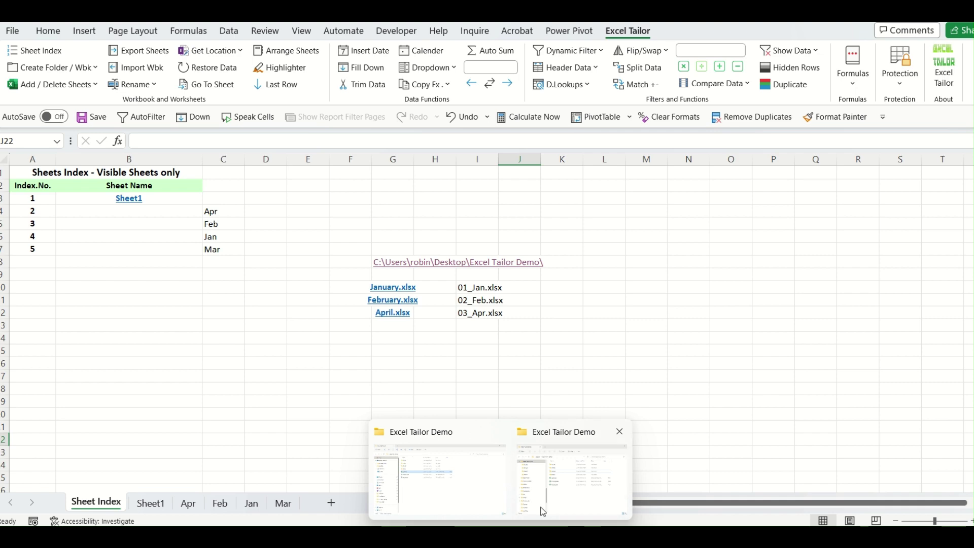
click(543, 506)
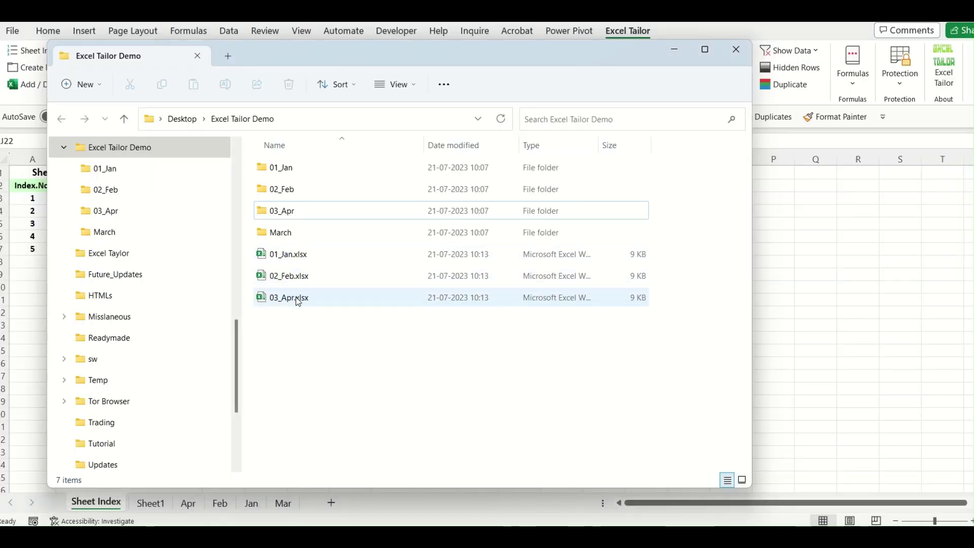
click(674, 49)
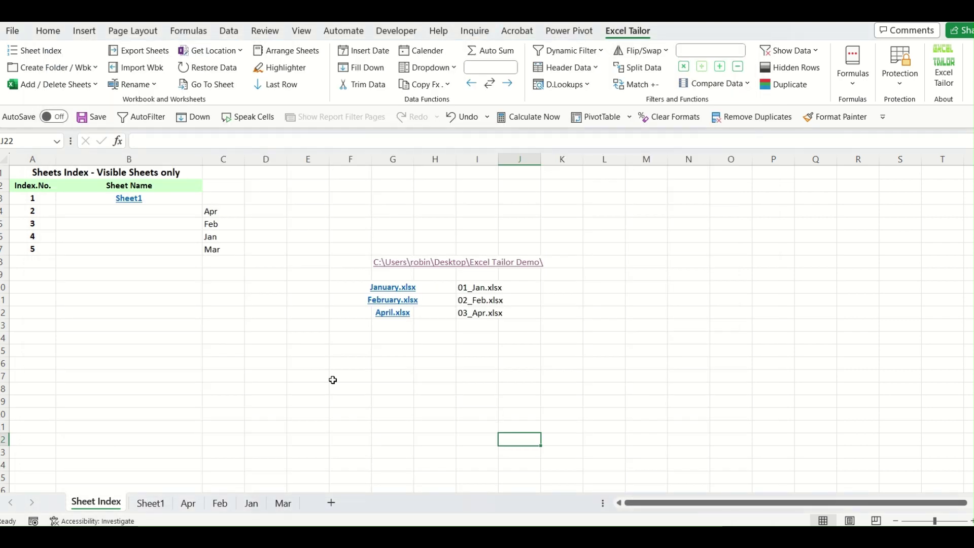
Regenerate the Sheet Index so it lists Sheet1, Apr, Feb, Jan and Mar.
click(295, 376)
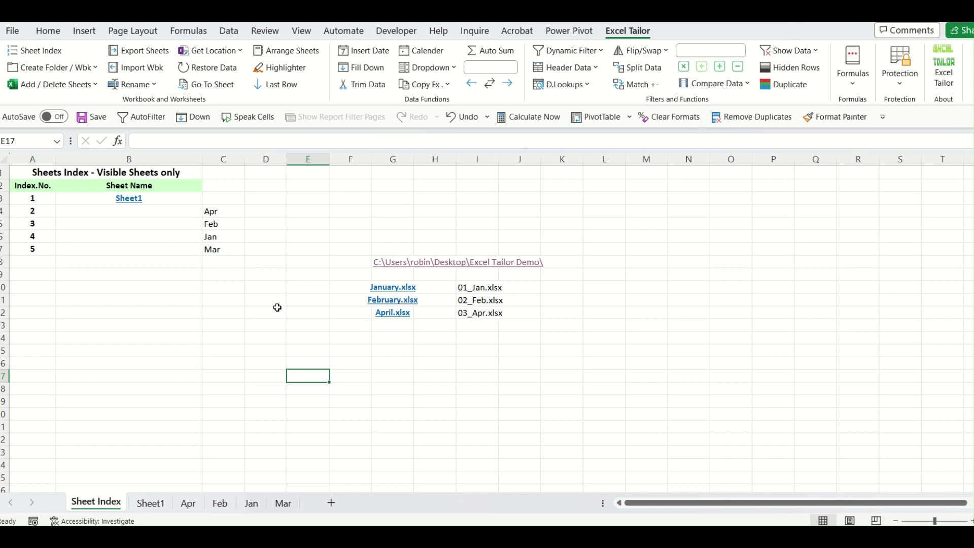
click(275, 305)
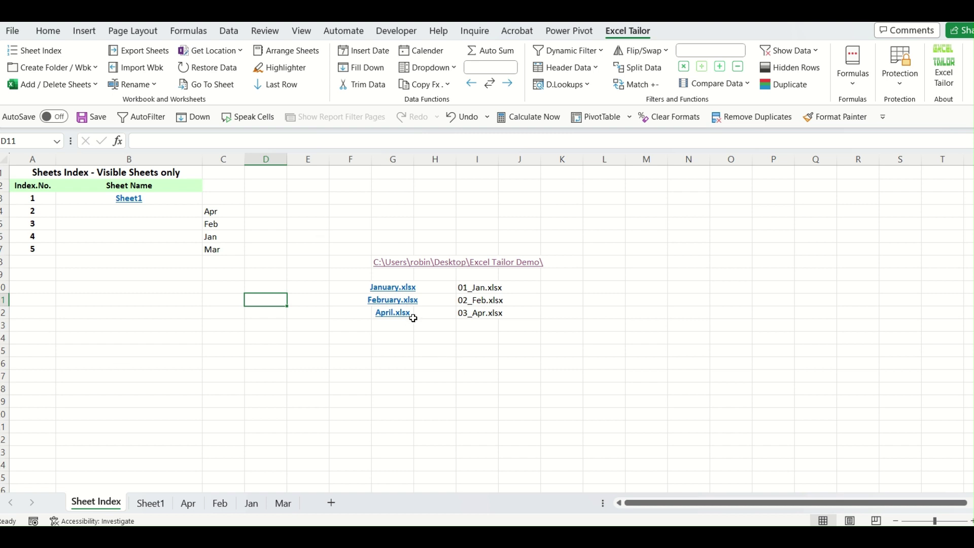
click(54, 55)
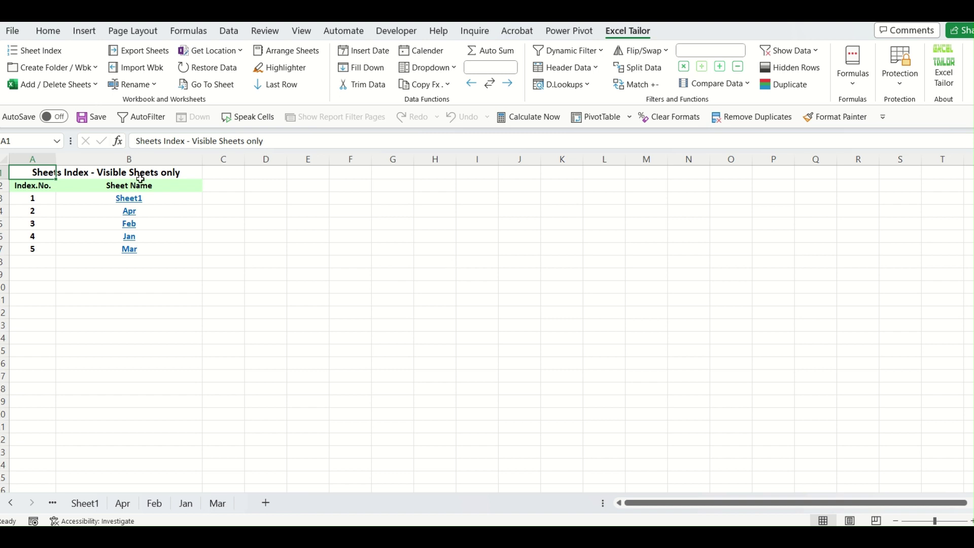
click(10, 503)
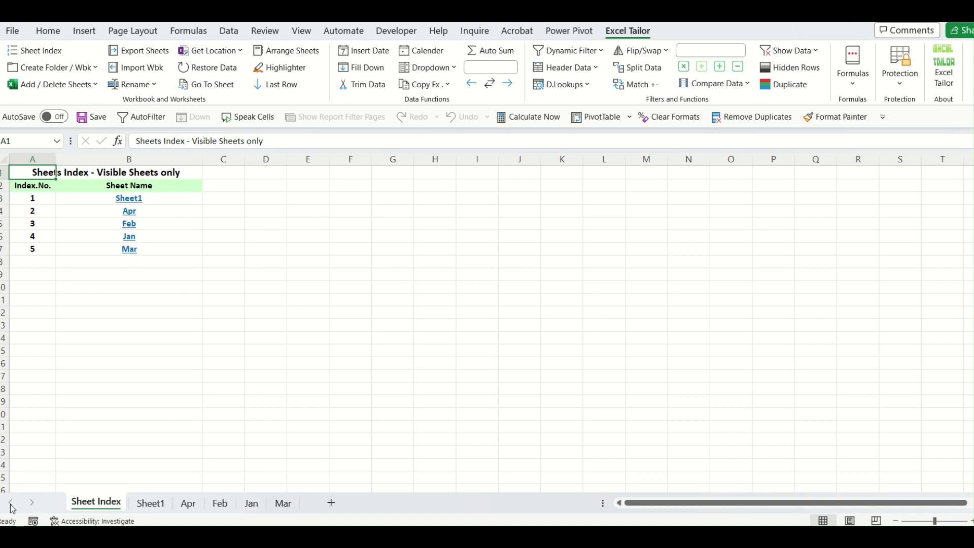
click(311, 400)
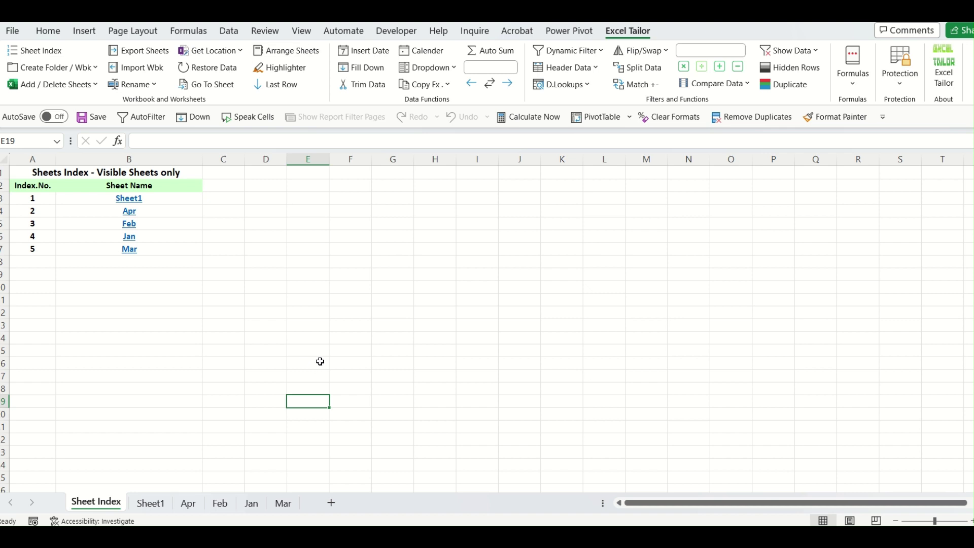
Try Arrange Sheets and point out the unordered Apr, Feb, Jan and Mar links.
click(303, 53)
click(169, 211)
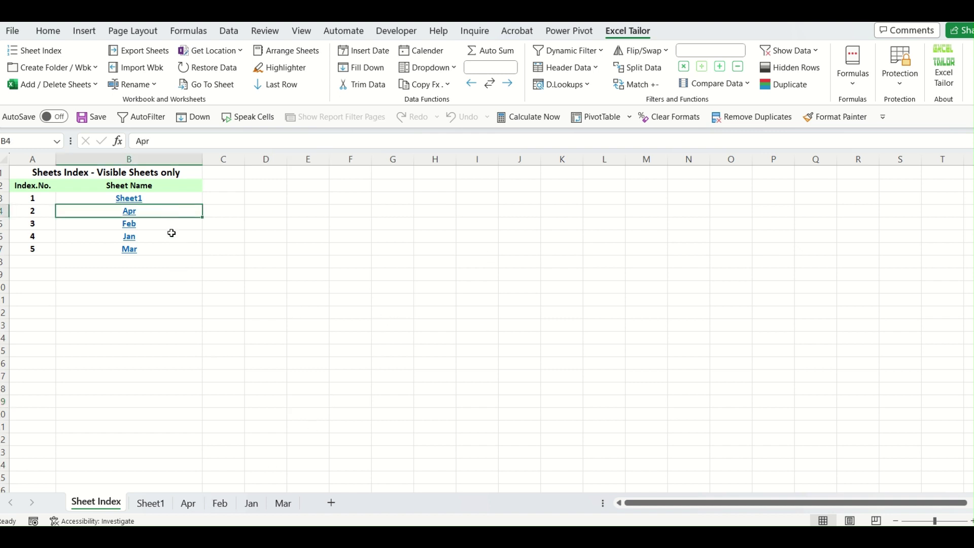
click(167, 224)
click(164, 237)
click(166, 252)
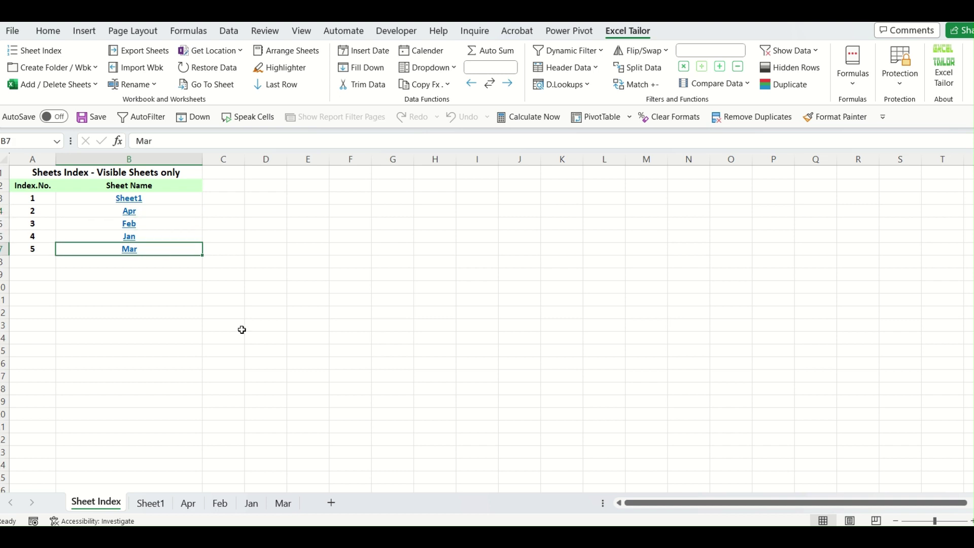
click(303, 199)
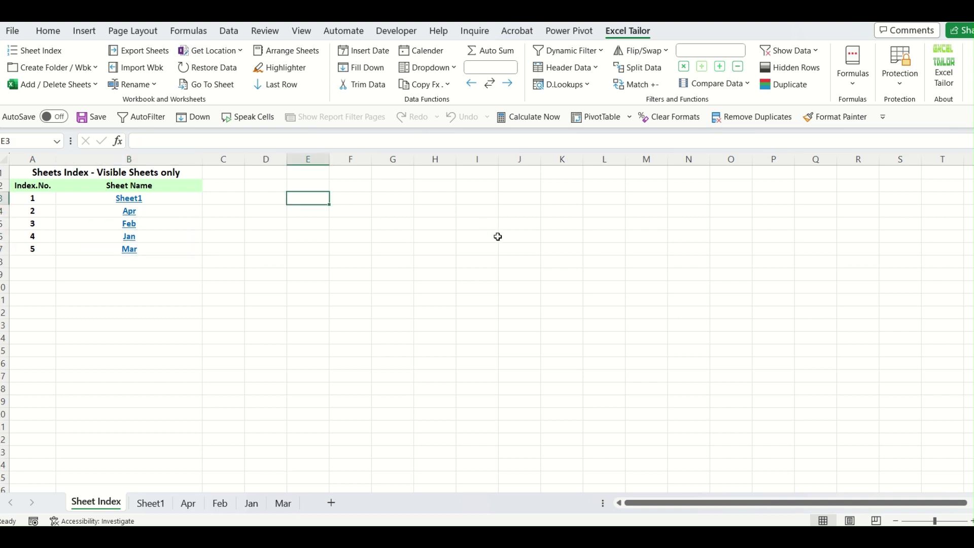
Type Jan and fill down to list Jan, Feb, Mar, Apr in E4:E7.
text(jan)
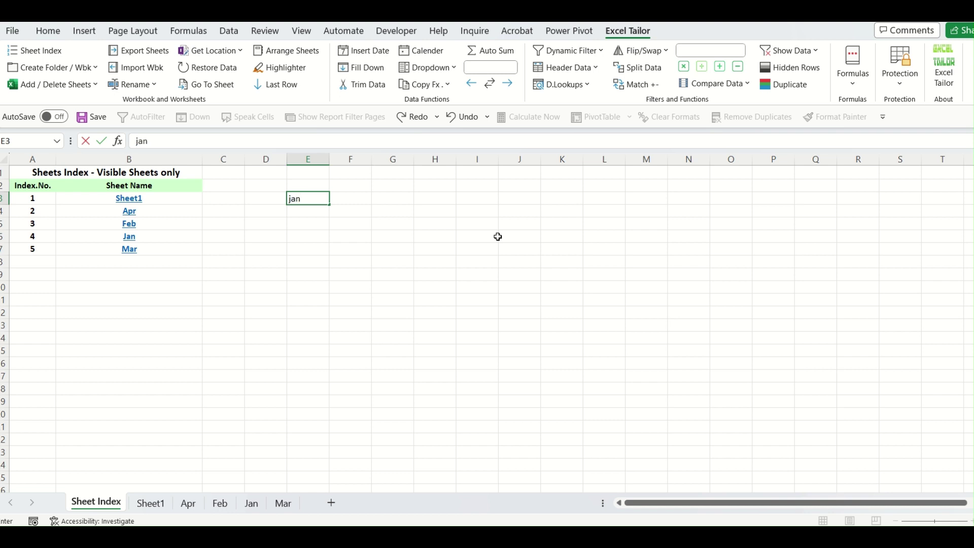
key(BackSpace)
key(BackSpace)
text(Jan)
key(Return)
click(324, 202)
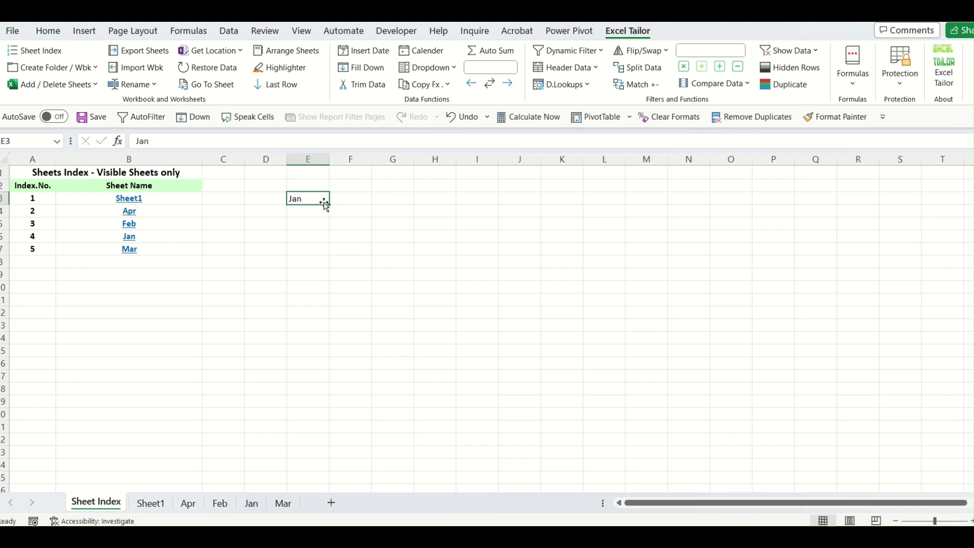
drag(329, 205, 333, 242)
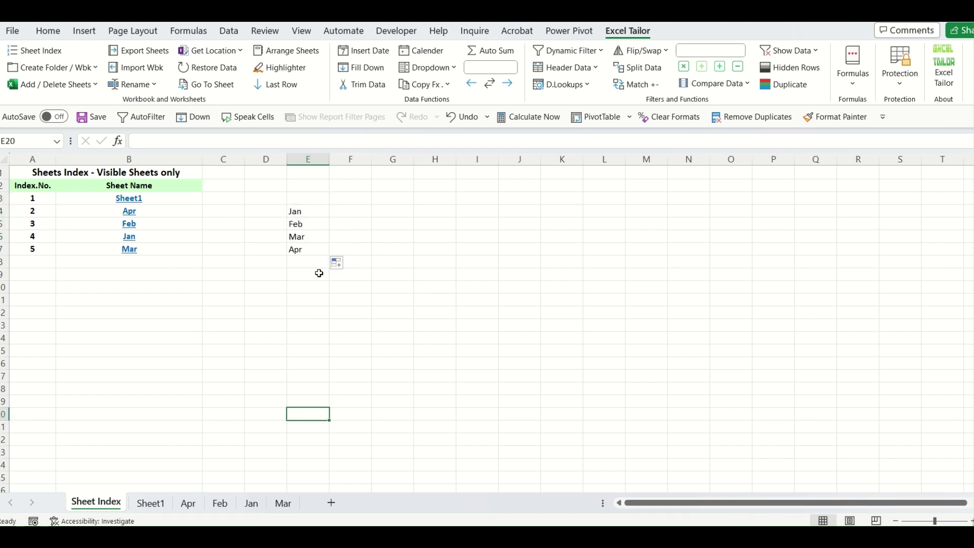
drag(309, 211, 330, 254)
drag(158, 213, 159, 250)
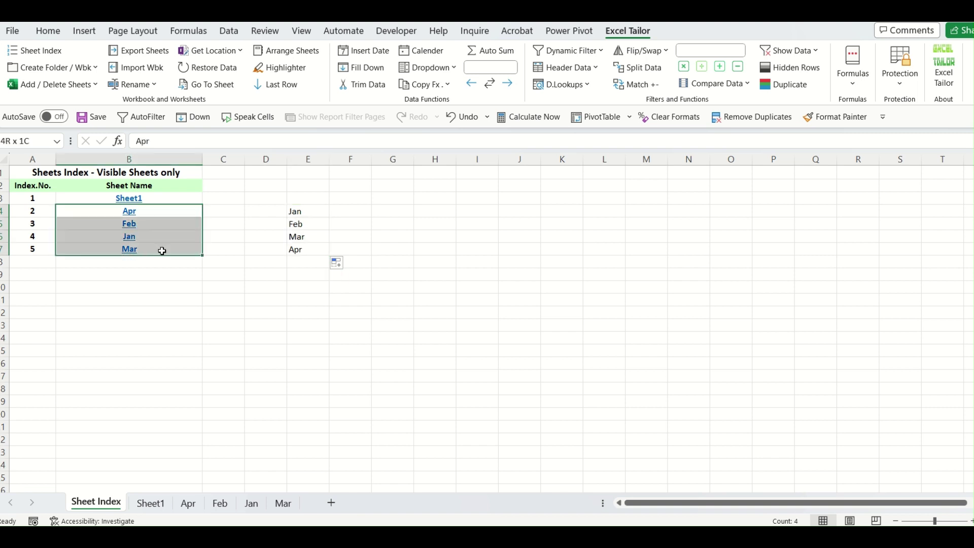
click(209, 323)
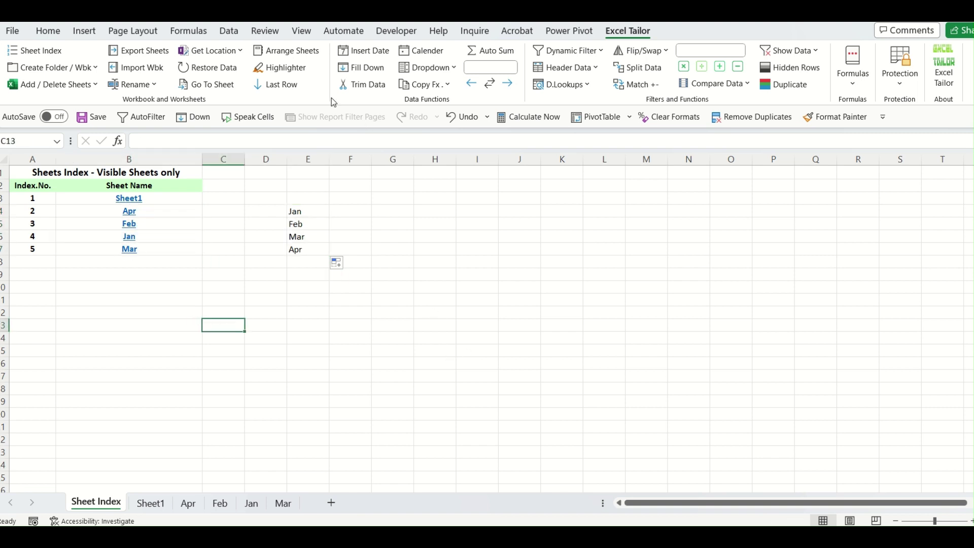
Run Arrange Sheets using the E4:E7 month list as the order.
click(303, 55)
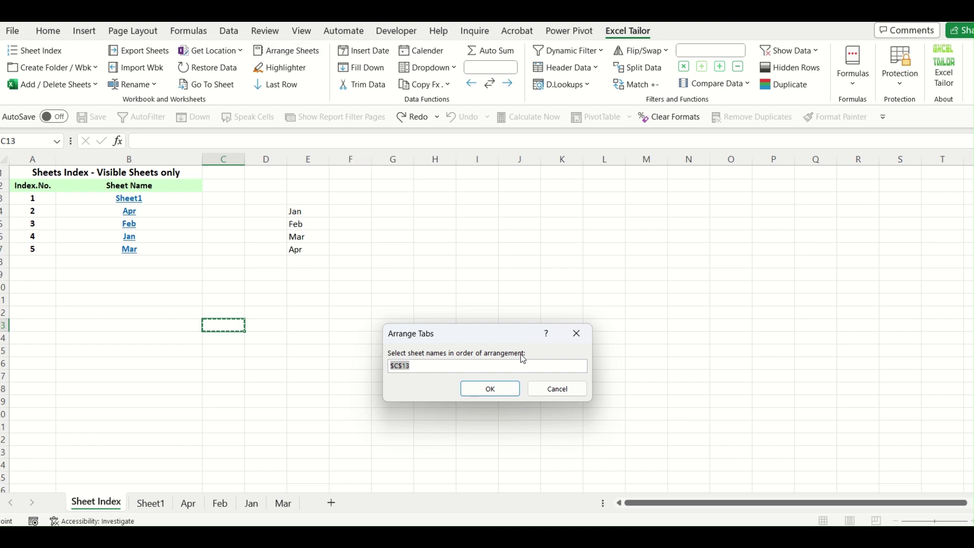
drag(309, 210, 309, 253)
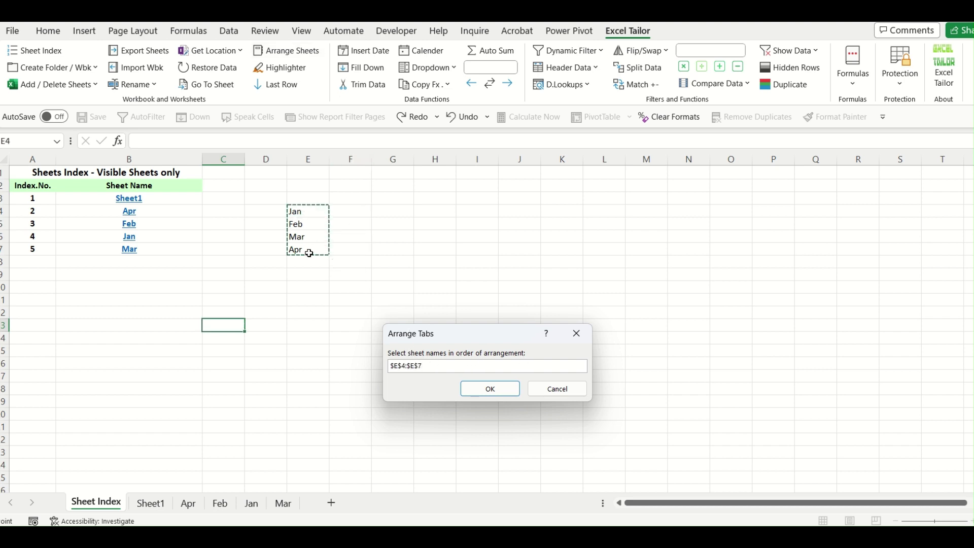
click(475, 392)
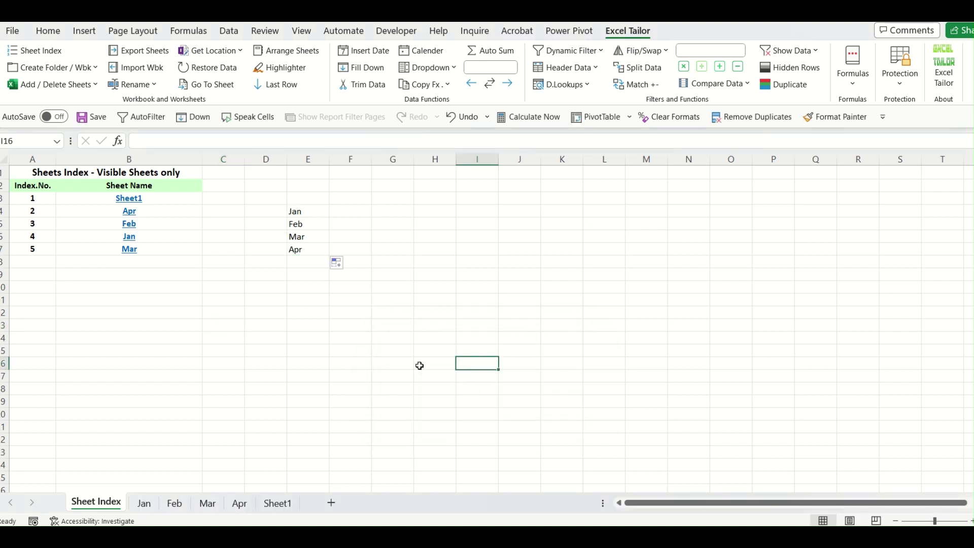
Check the reordered Jan, Feb, Mar and Apr tabs, then return to Sheet Index.
click(144, 504)
click(175, 505)
click(213, 505)
click(251, 507)
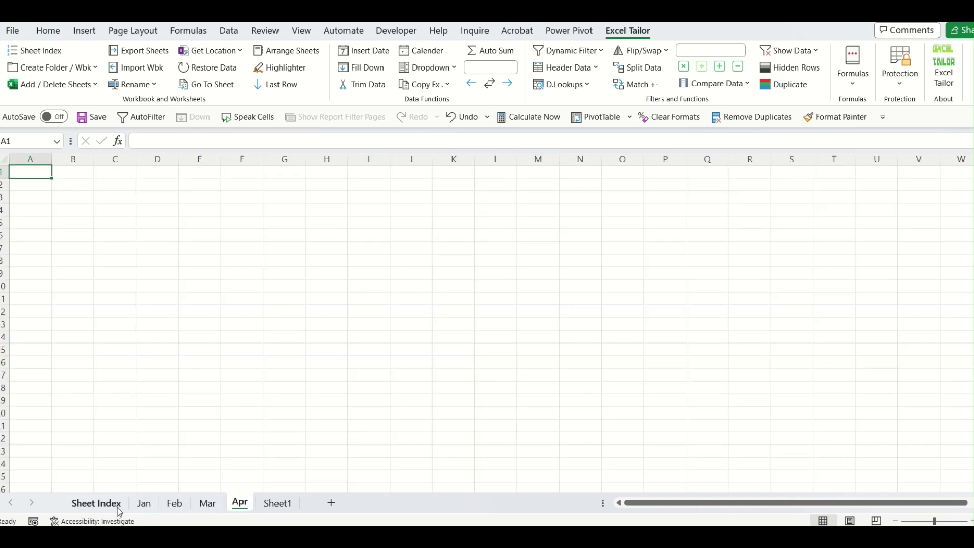
click(118, 510)
click(175, 203)
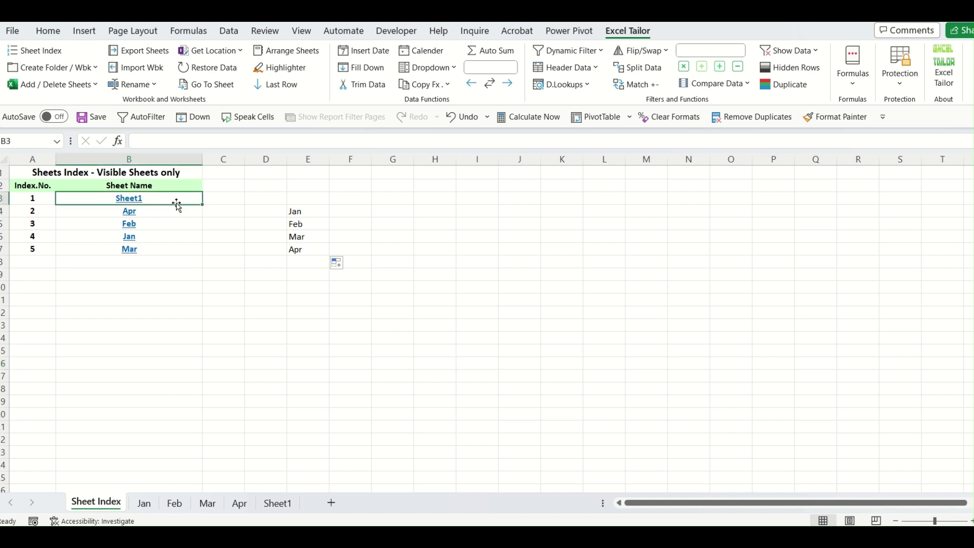
click(348, 416)
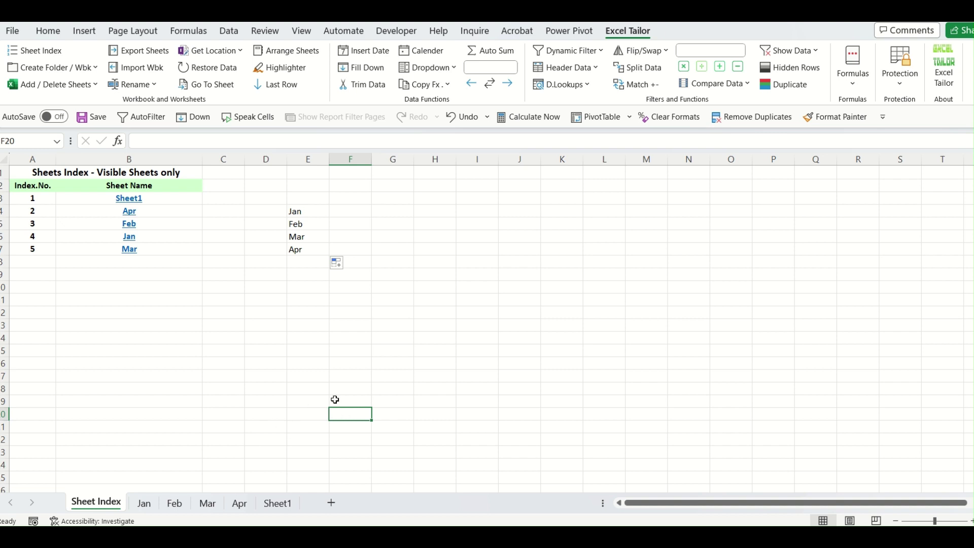
right_click(133, 492)
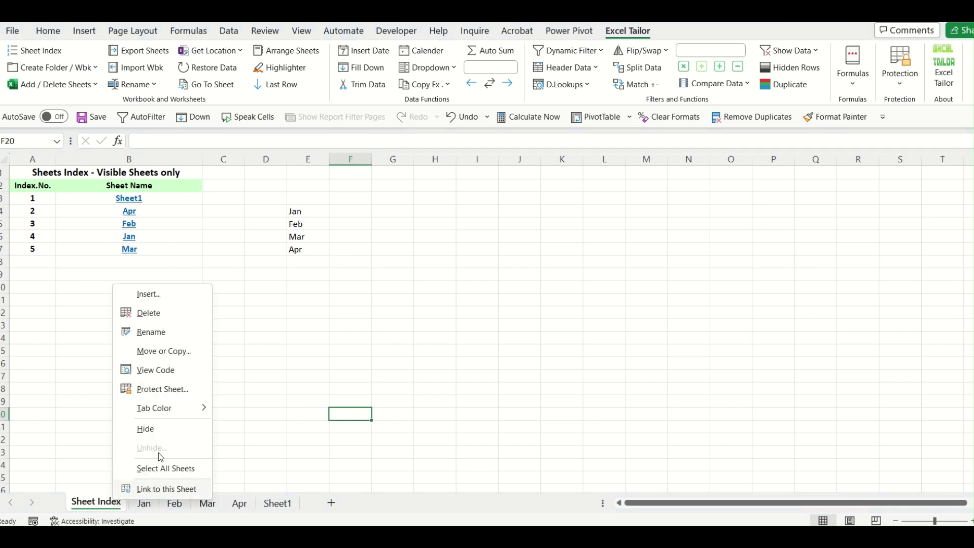
key(Escape)
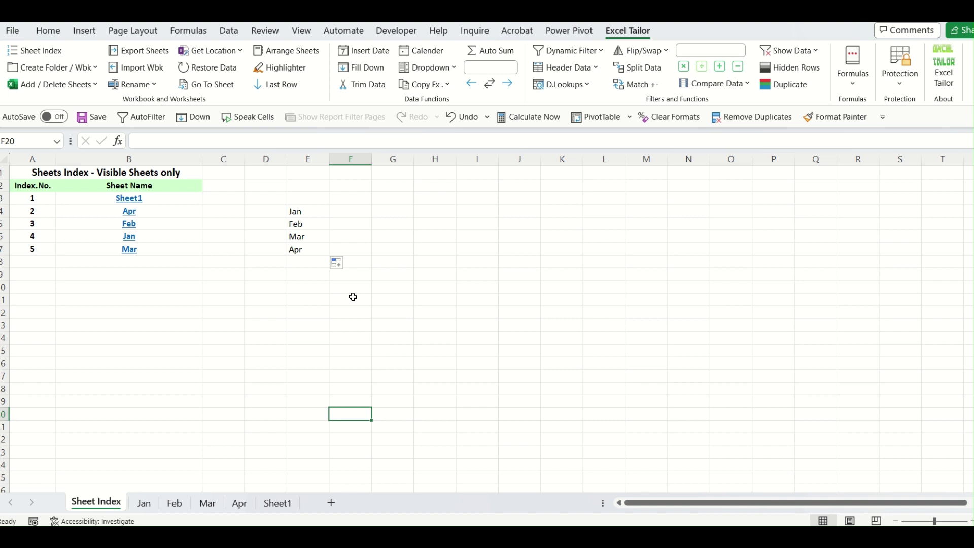
click(338, 334)
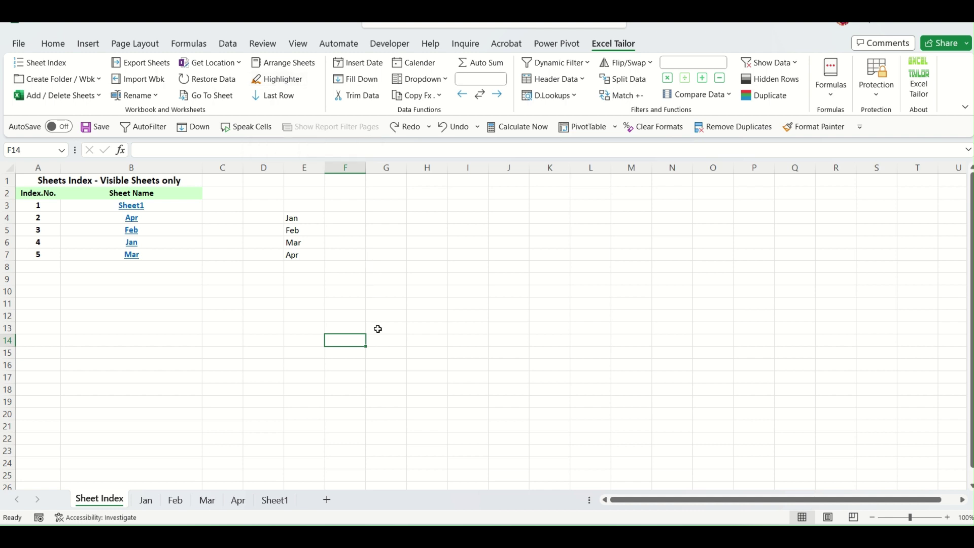
On Sheet1, select E7 (value 255) and apply Highlighter to shade row 7 and column E.
click(275, 500)
click(428, 446)
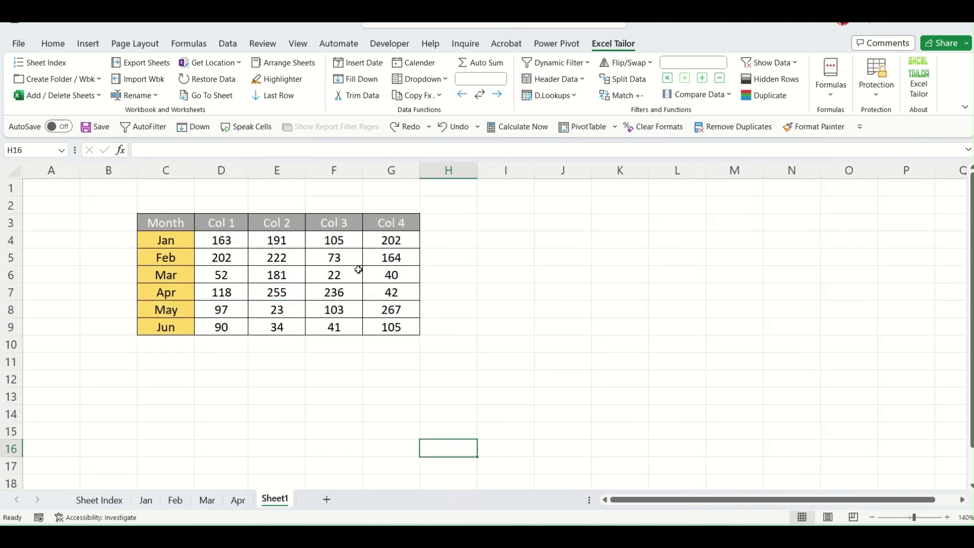
drag(175, 226, 388, 325)
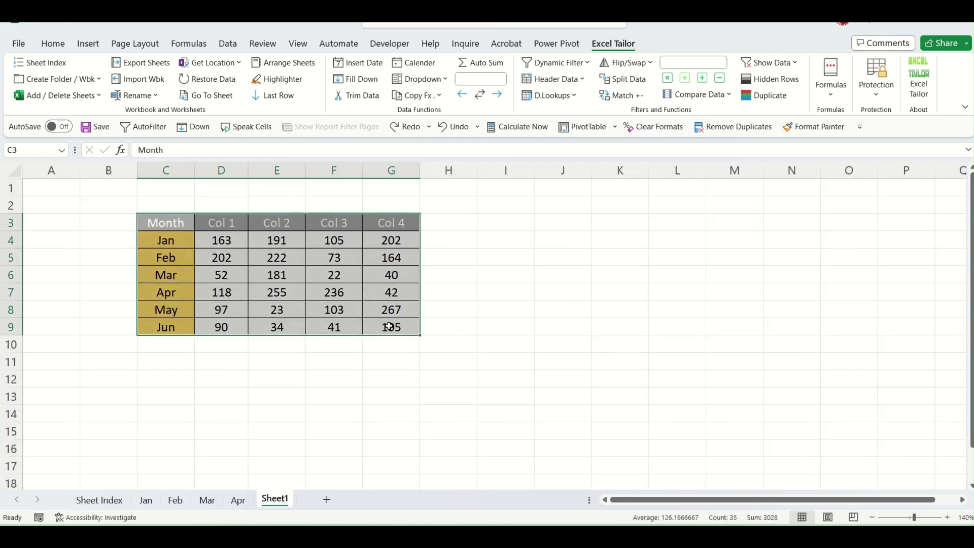
click(291, 295)
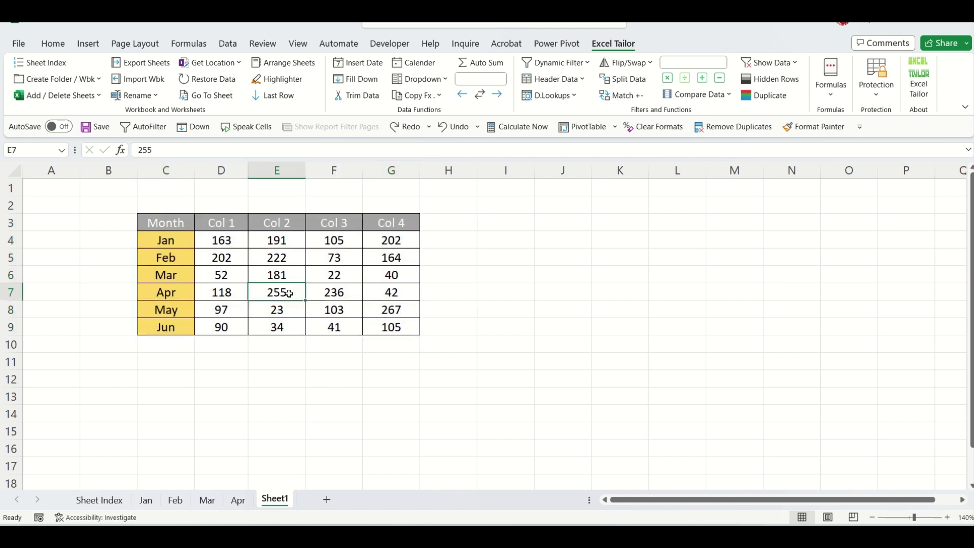
click(276, 172)
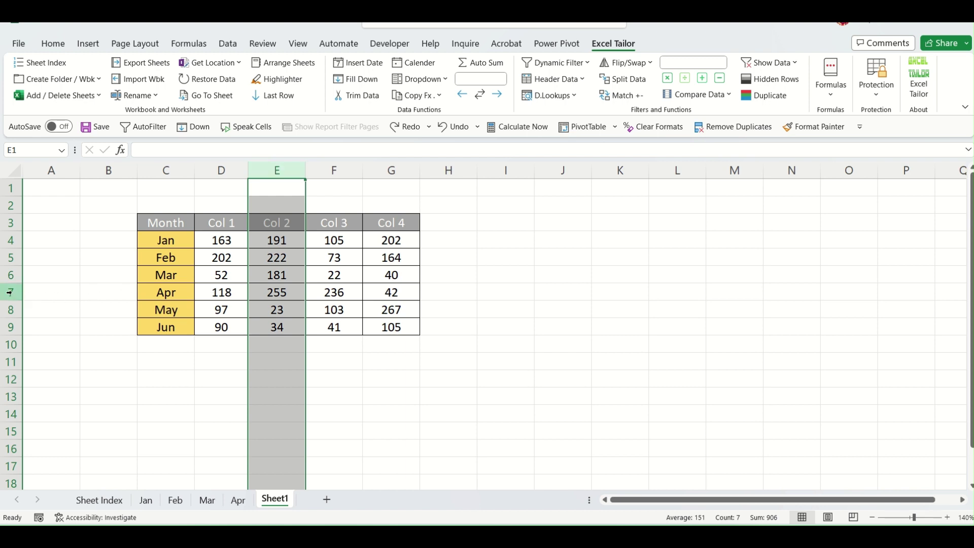
click(11, 292)
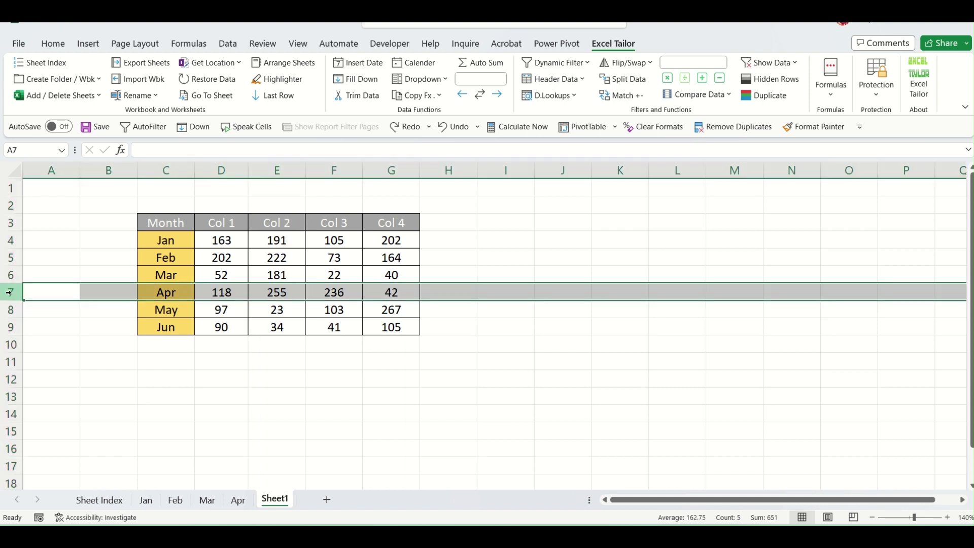
click(278, 170)
click(355, 307)
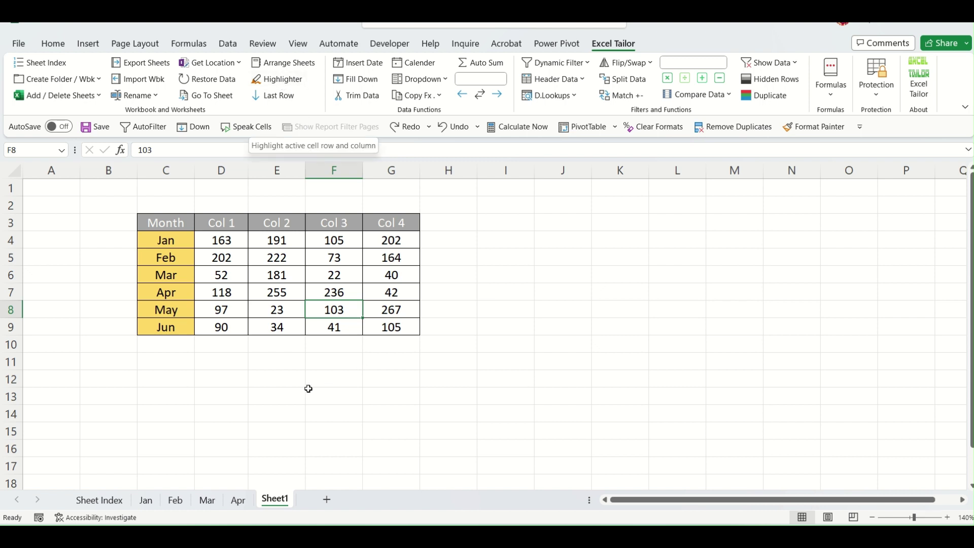
click(284, 293)
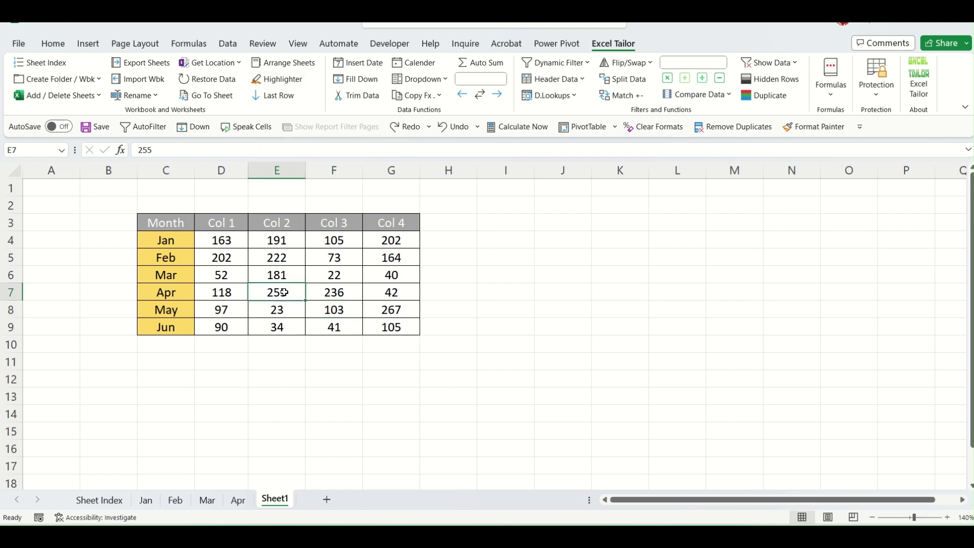
click(282, 79)
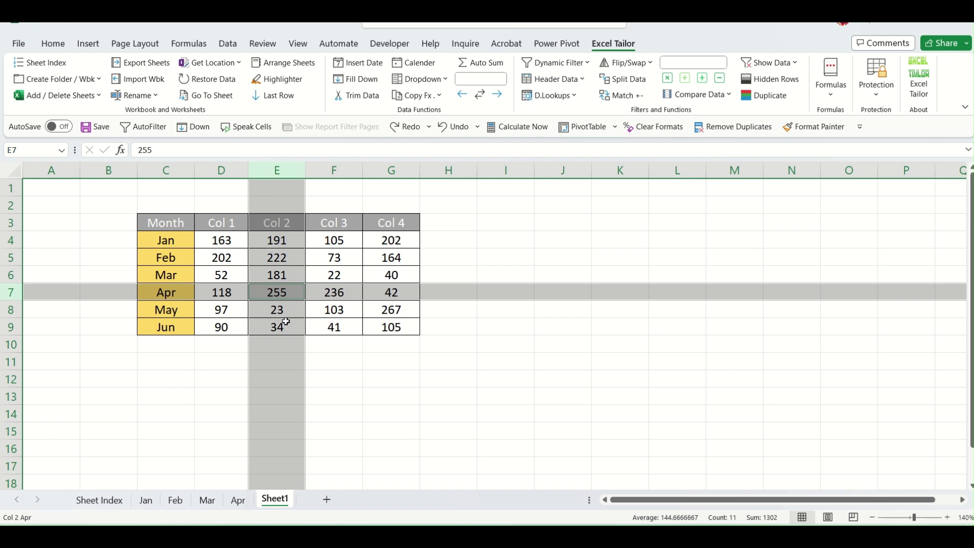
Select D28 below the table and apply Highlighter to shade row 28 and column D.
click(283, 432)
scroll(283, 431, down, 4)
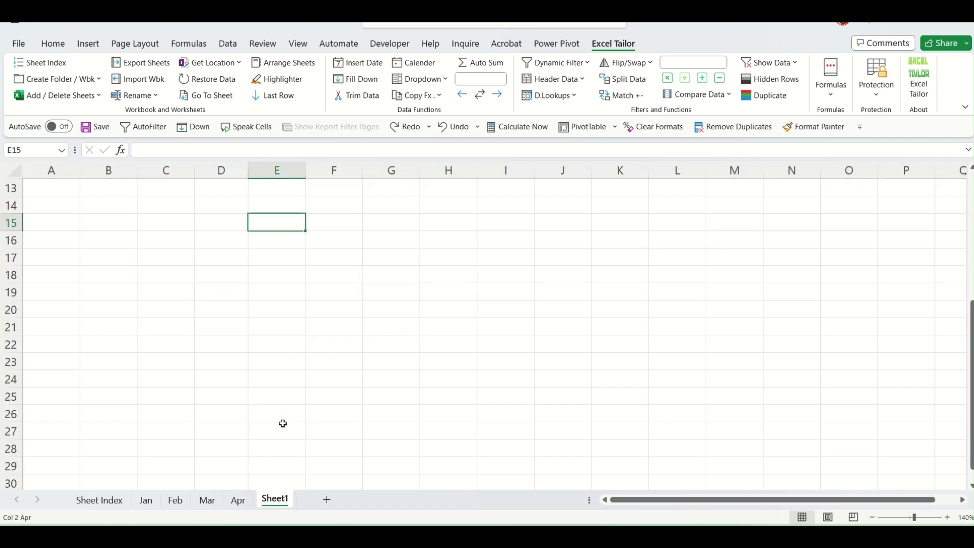
click(222, 441)
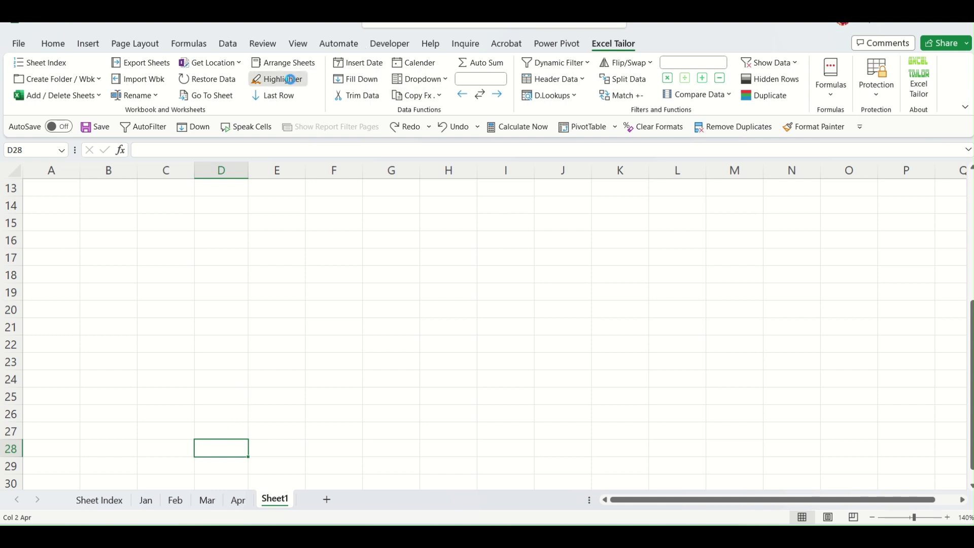
click(279, 79)
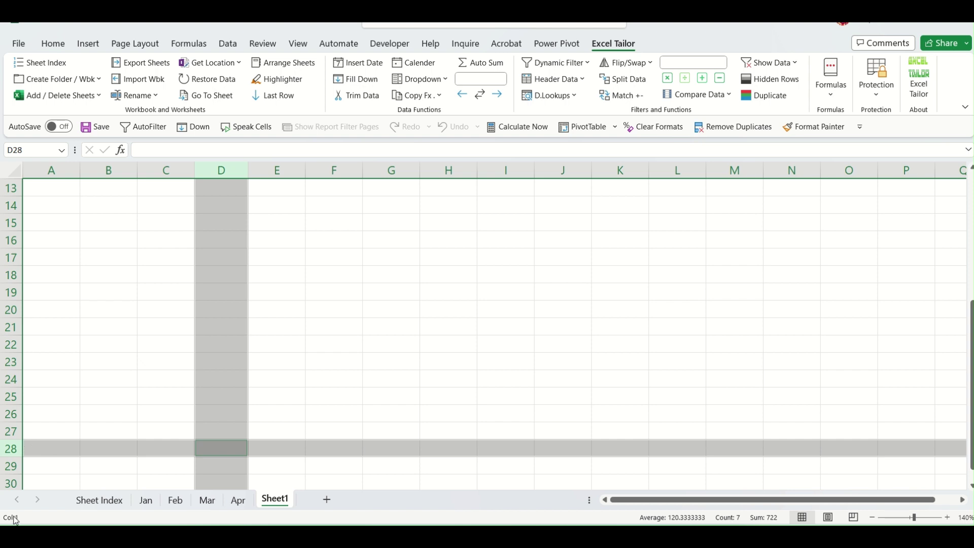
scroll(280, 372, up, 4)
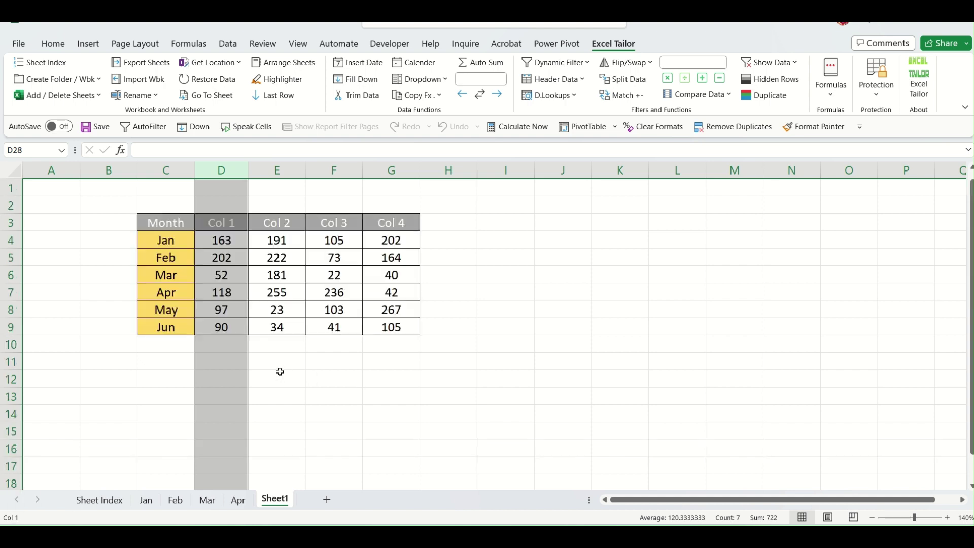
Try out Col 1 and Col 2 selections, then launch Last Row from the Apr cell in Col 2.
click(235, 224)
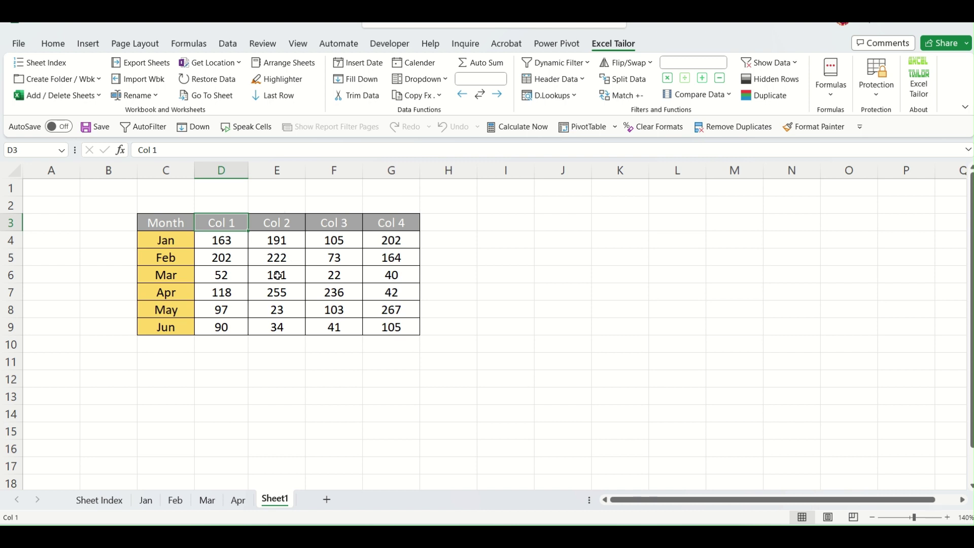
click(281, 292)
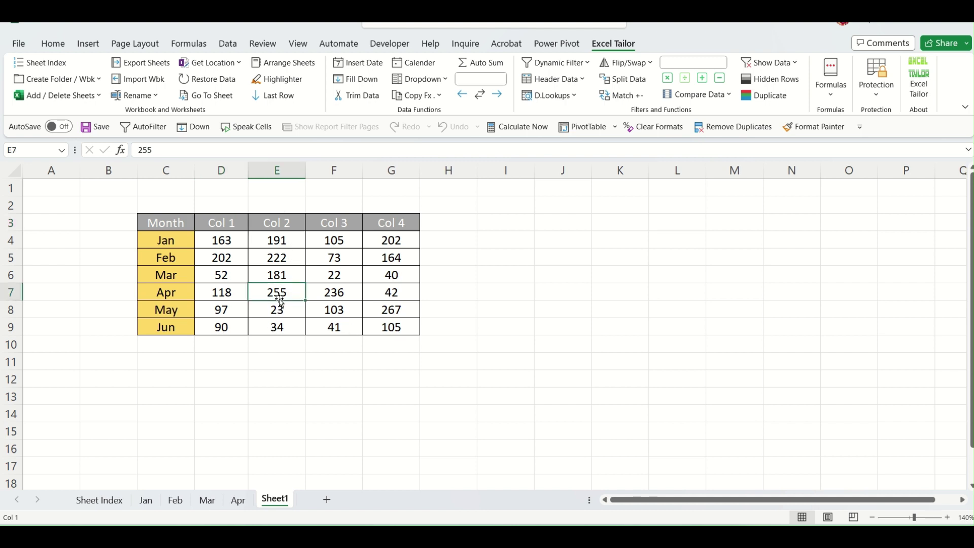
drag(280, 223, 279, 329)
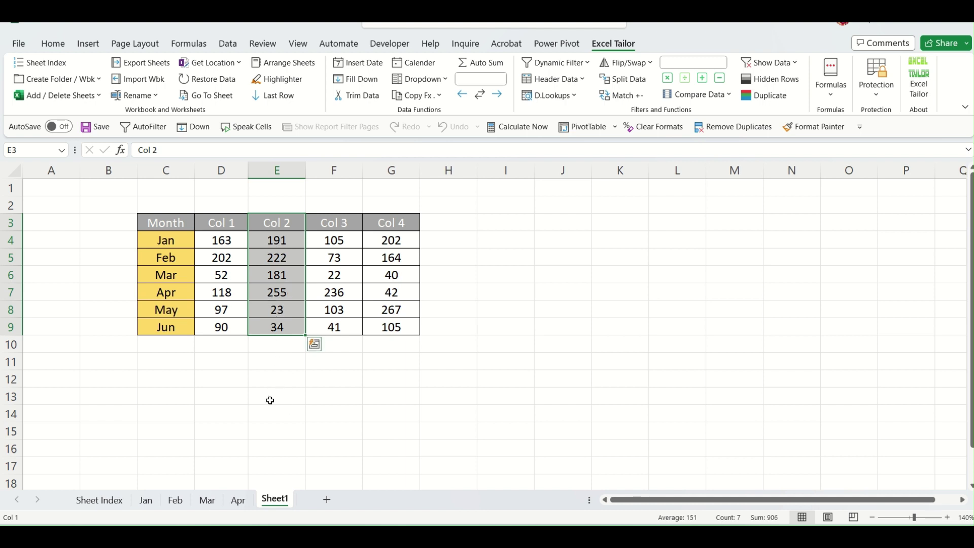
click(284, 293)
click(275, 96)
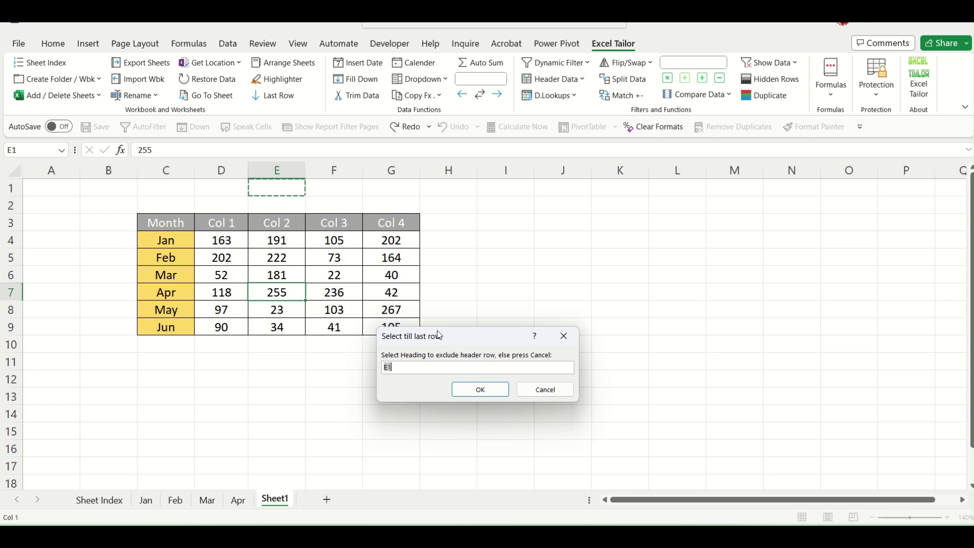
Use Last Row to select Col 2 to the last row, first with its header, then without it.
click(560, 391)
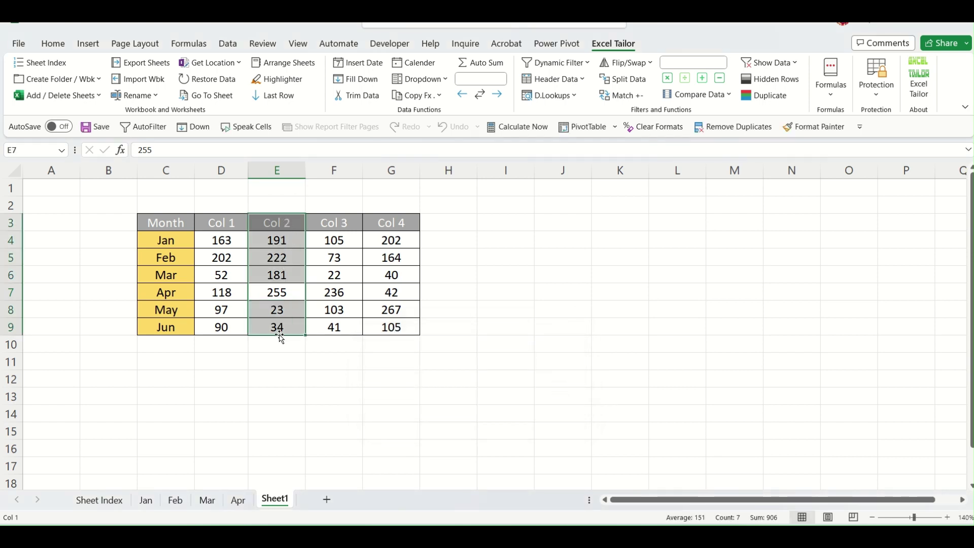
click(276, 275)
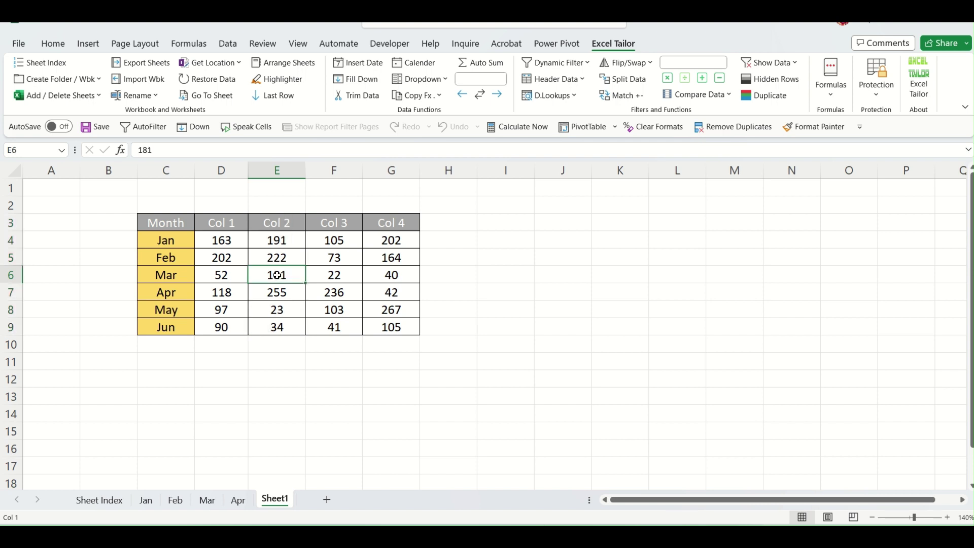
click(287, 101)
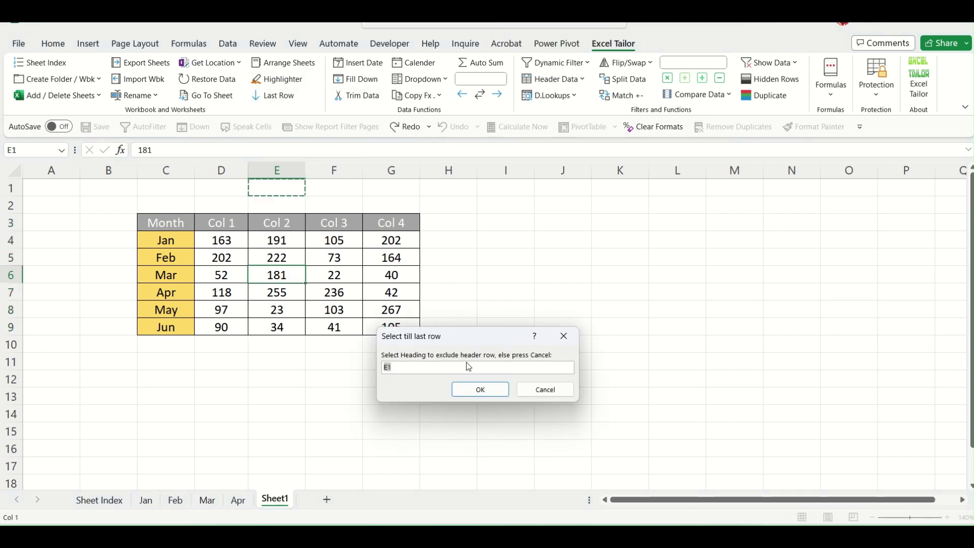
click(283, 222)
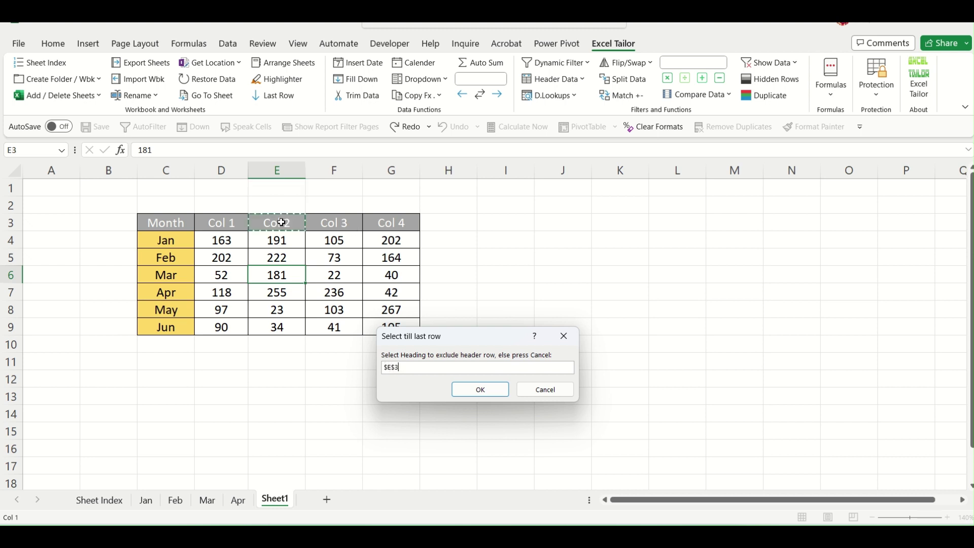
click(480, 390)
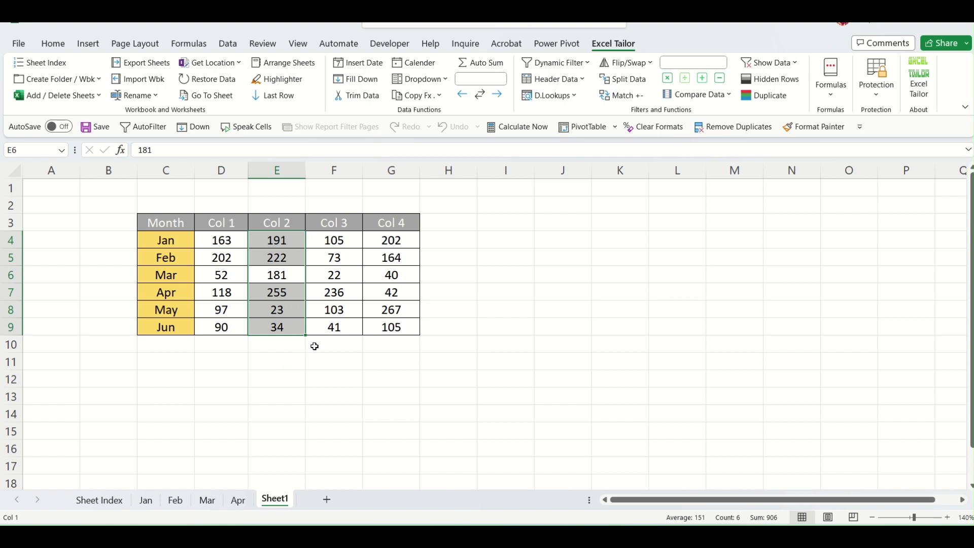
click(278, 277)
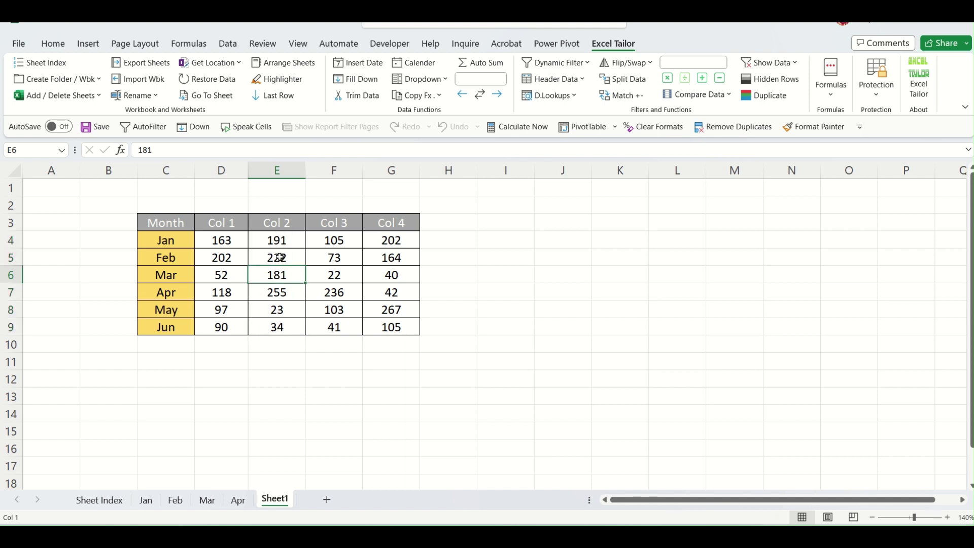
Run Last Row with the Feb cell as heading to select Col 2 from Mar to the last row.
click(279, 258)
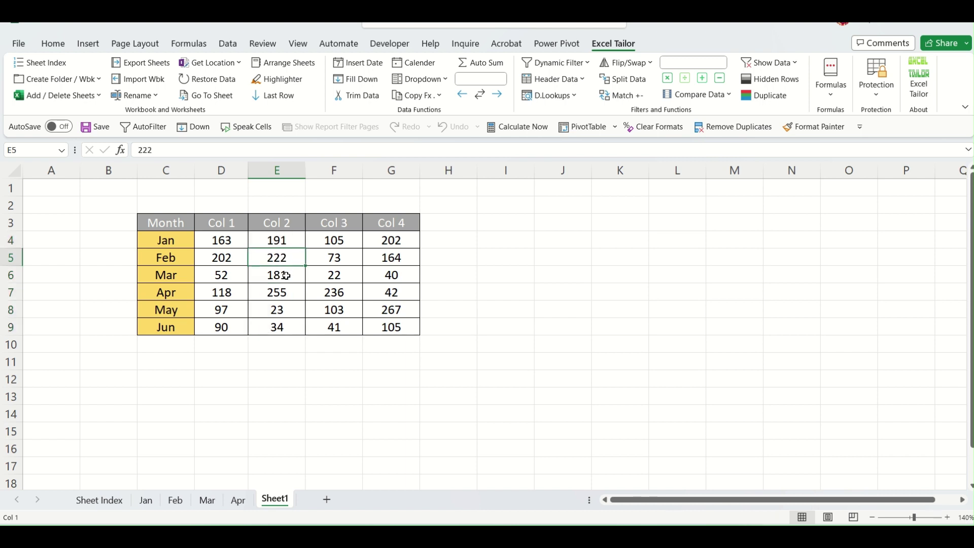
click(286, 275)
click(273, 95)
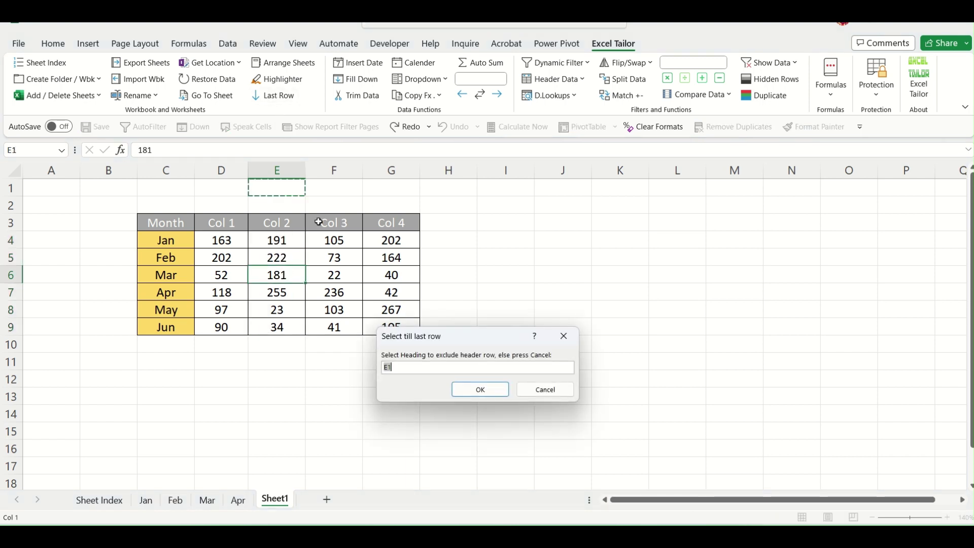
click(276, 257)
click(481, 390)
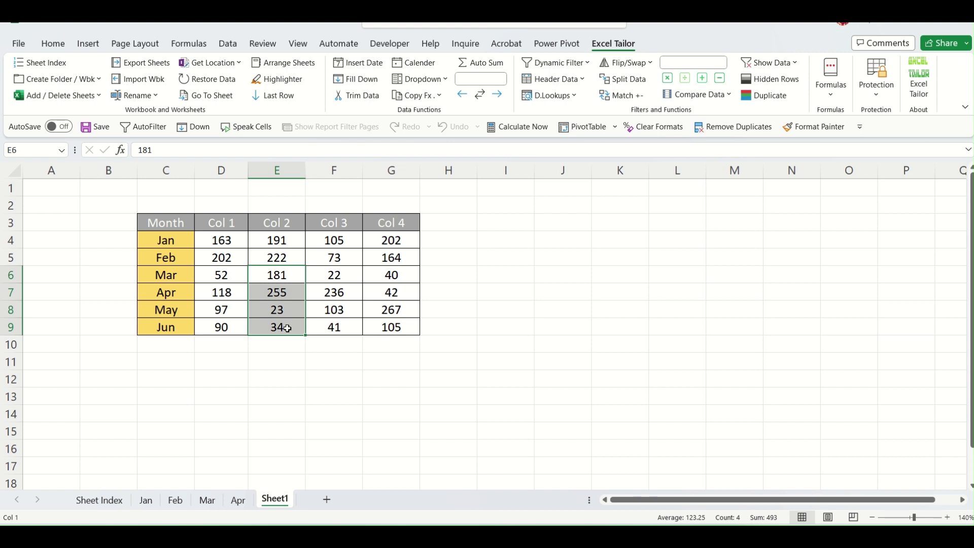
click(297, 378)
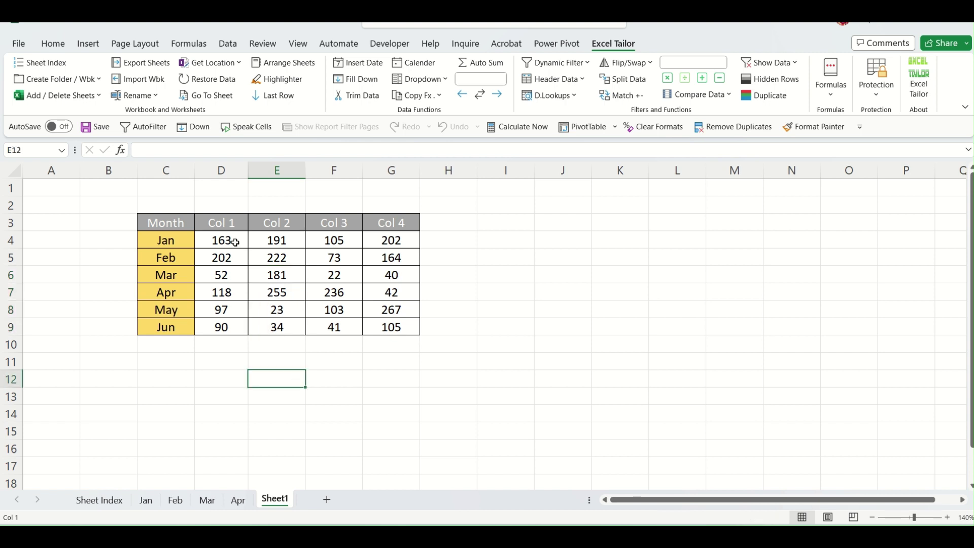
Extend the Jan row across Col 1–Col 4 down to Jun with Last Row, using the Col 1 header.
drag(230, 242, 388, 239)
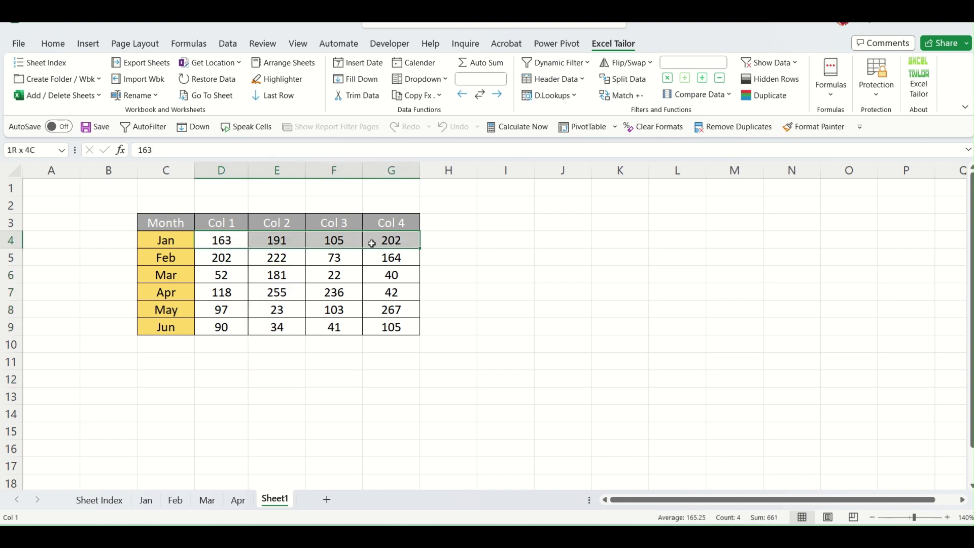
click(272, 96)
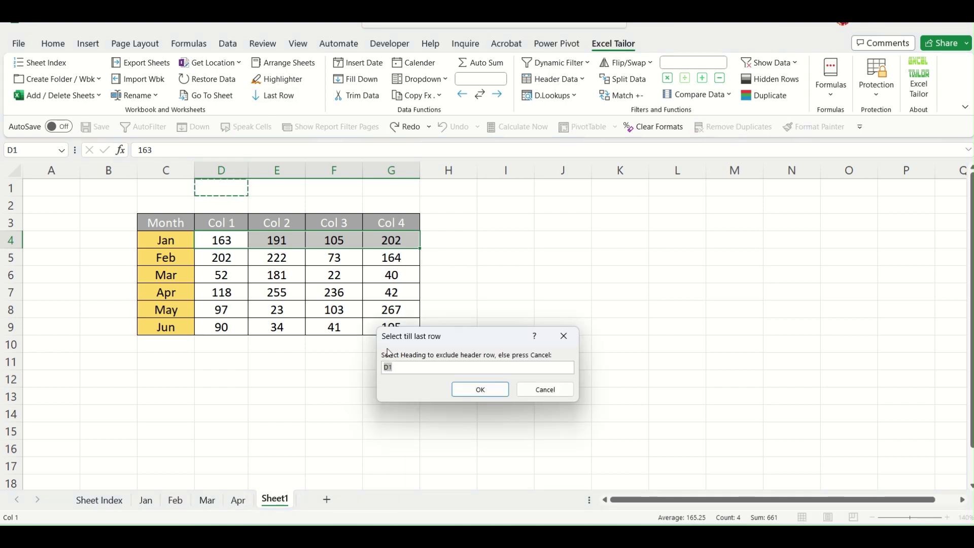
click(235, 221)
click(492, 391)
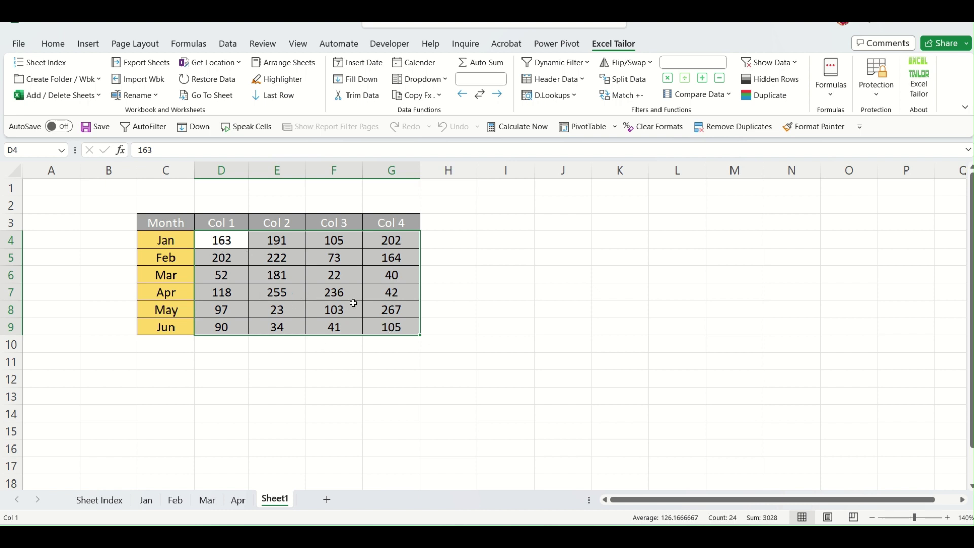
click(280, 412)
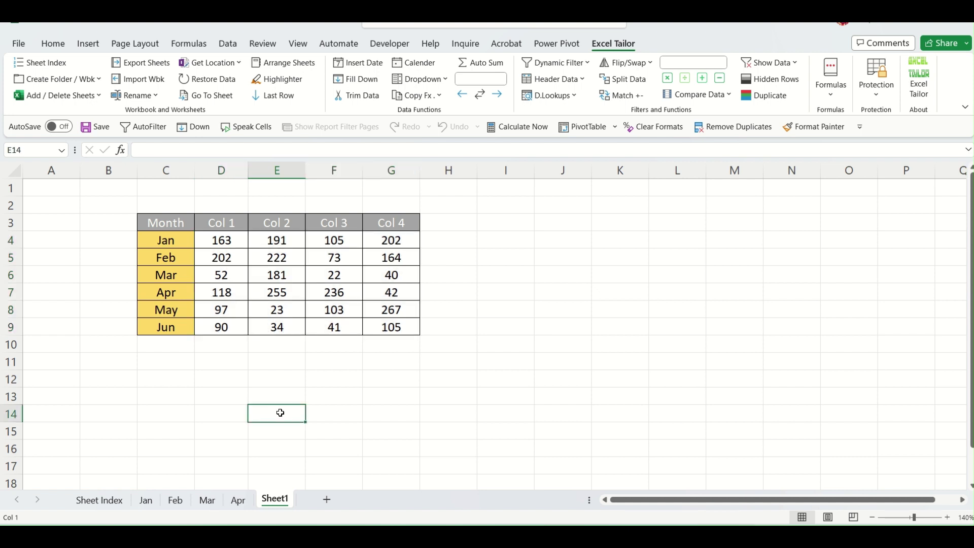
Enter the test value 'lk' in K14 so the sheet's last row becomes 14.
key(Right)
key(Right)
key(Right)
key(Right)
key(Right)
key(Right)
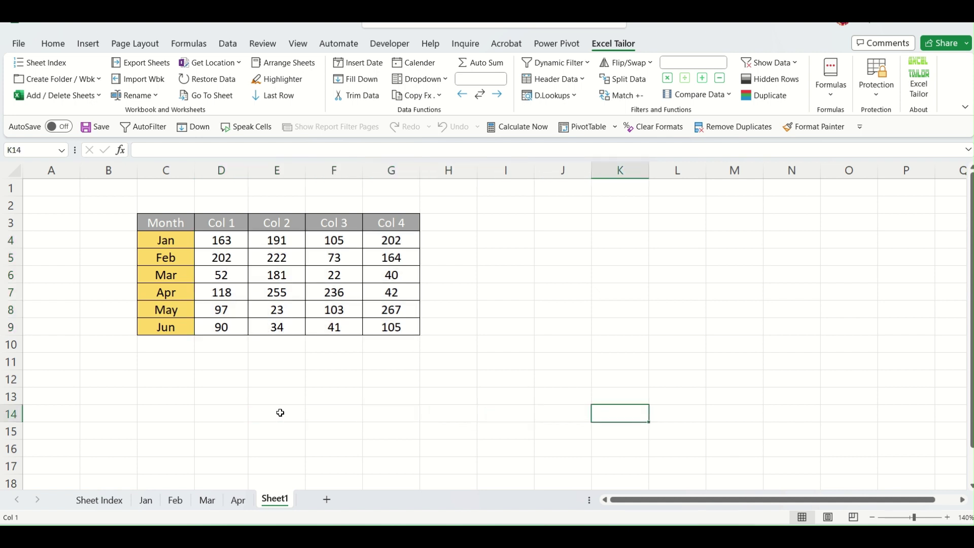
text(lk)
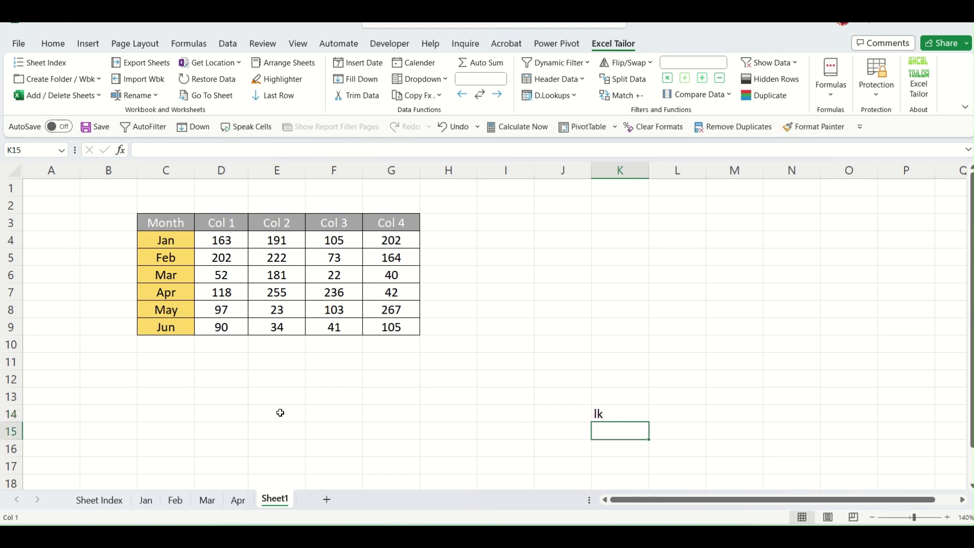
key(Escape)
key(Left)
click(597, 414)
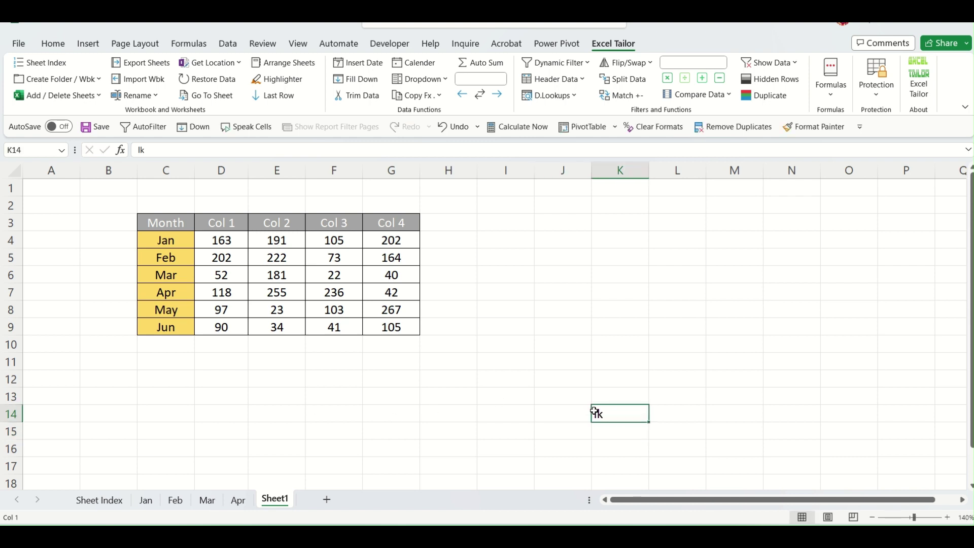
Select Col 2 values down to row 14 with Last Row, then launch Last Row from I7.
click(280, 239)
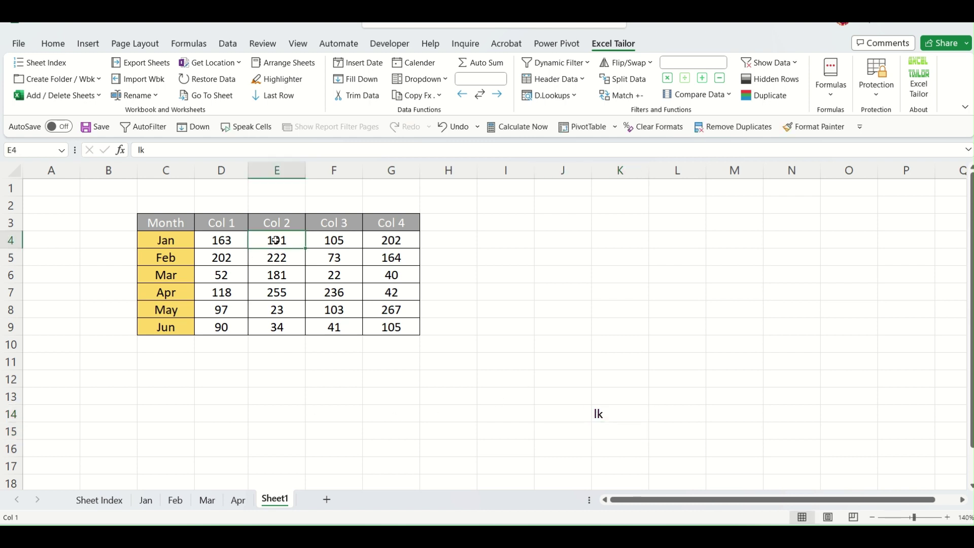
click(277, 96)
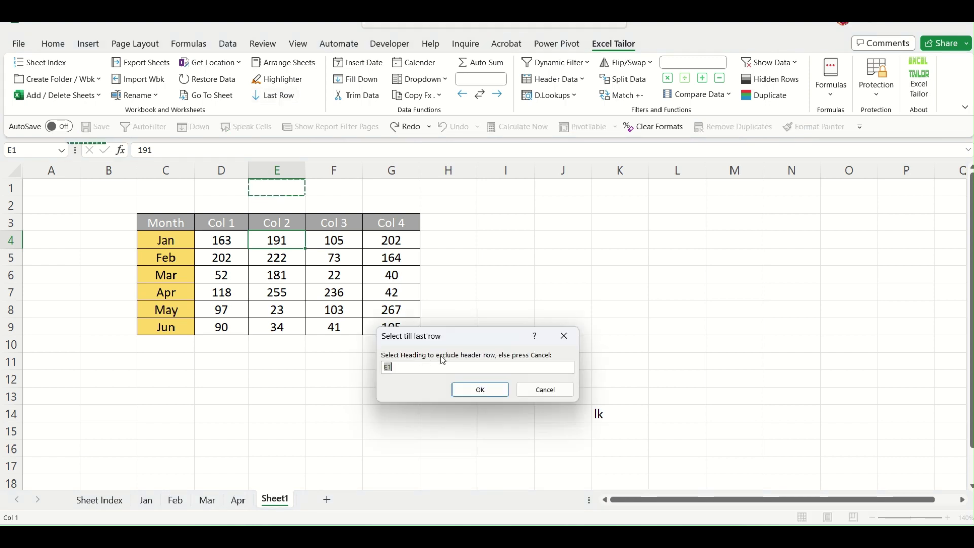
click(279, 223)
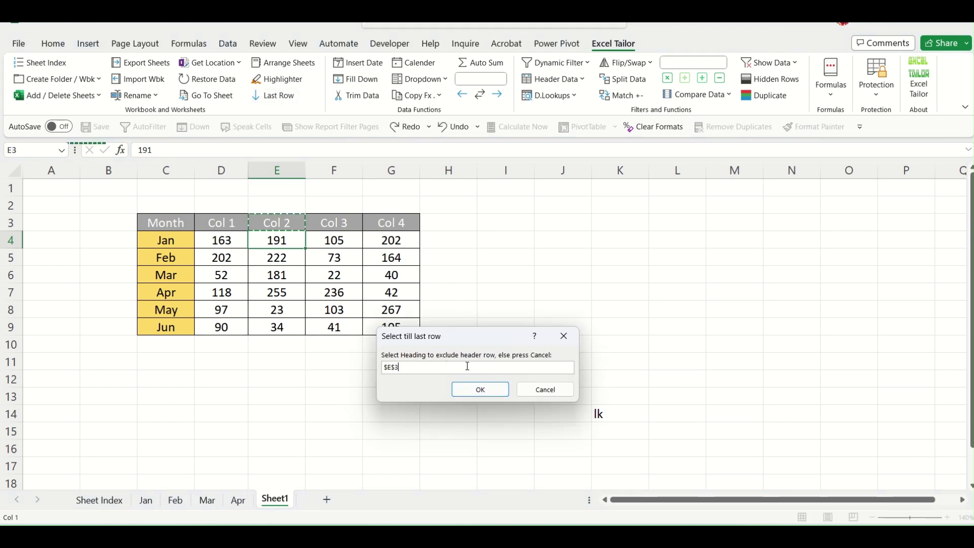
click(480, 390)
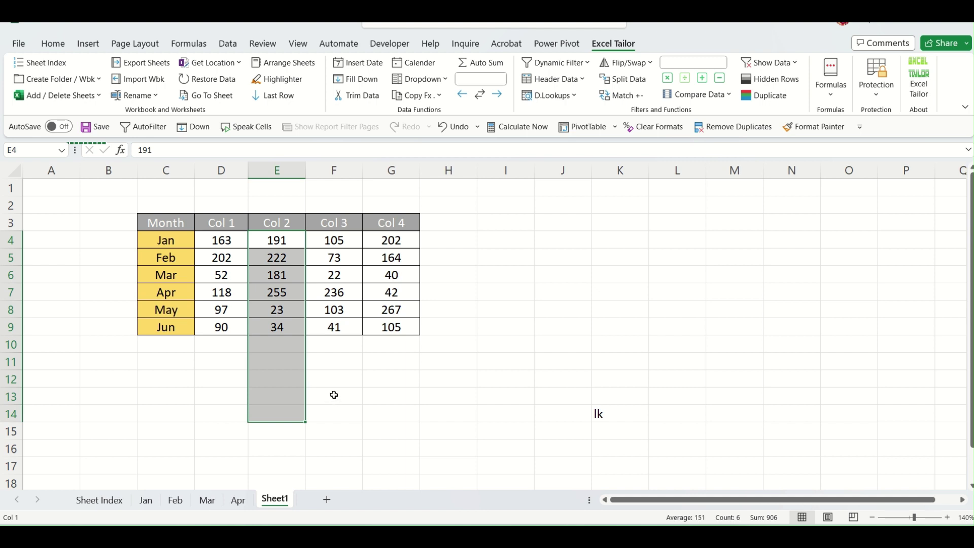
click(508, 296)
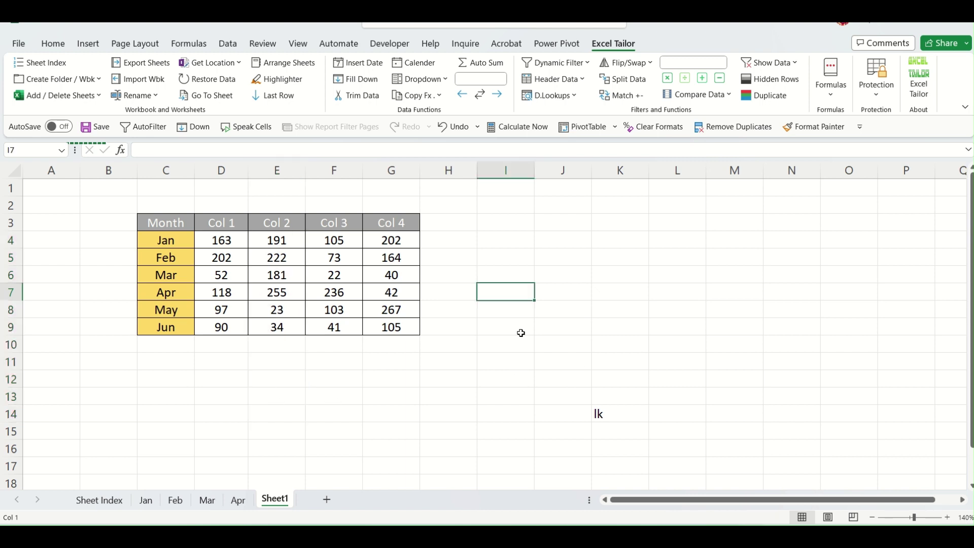
click(285, 100)
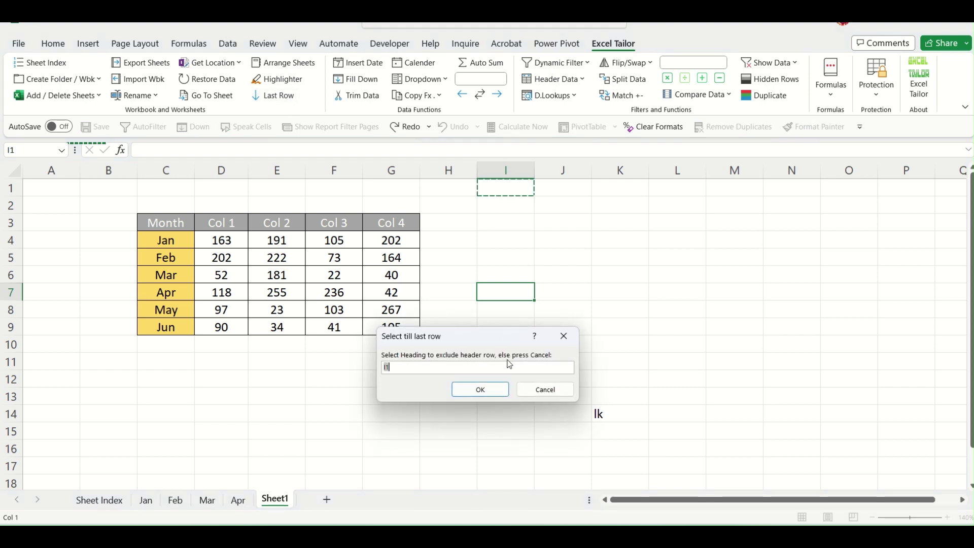
Cancel the Select till last row prompt and clear the column I selection.
click(545, 390)
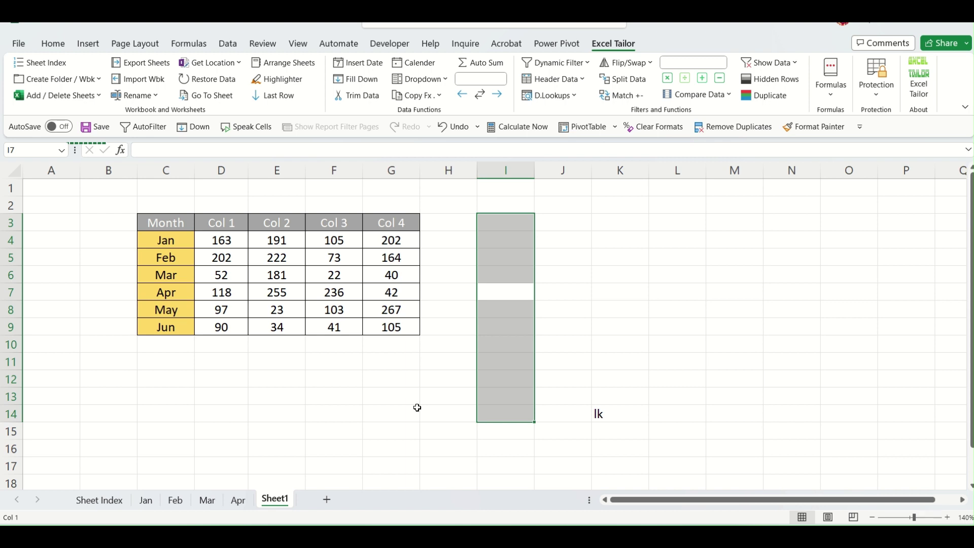
click(361, 427)
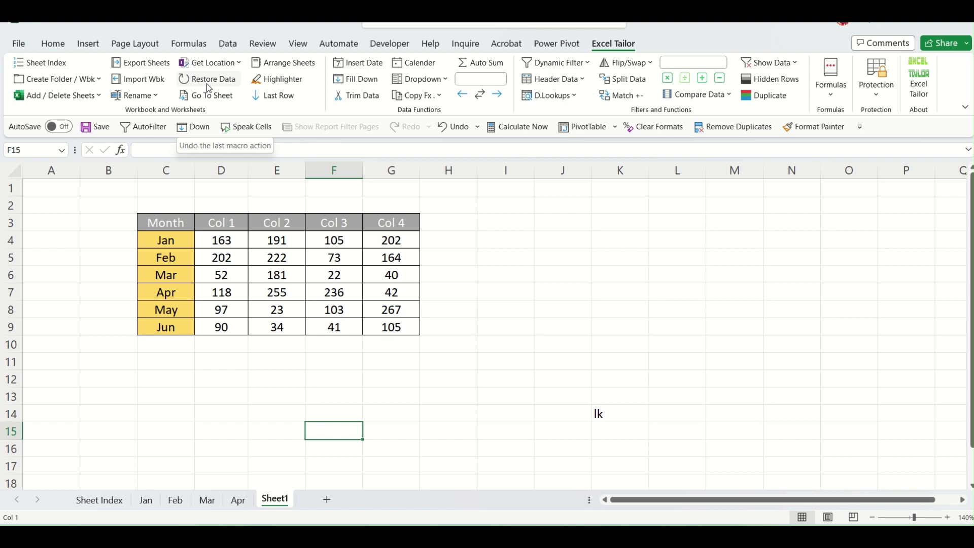
Insert the date 19-07-2023 into I3 with Excel Tailor's Insert Date picker.
click(543, 256)
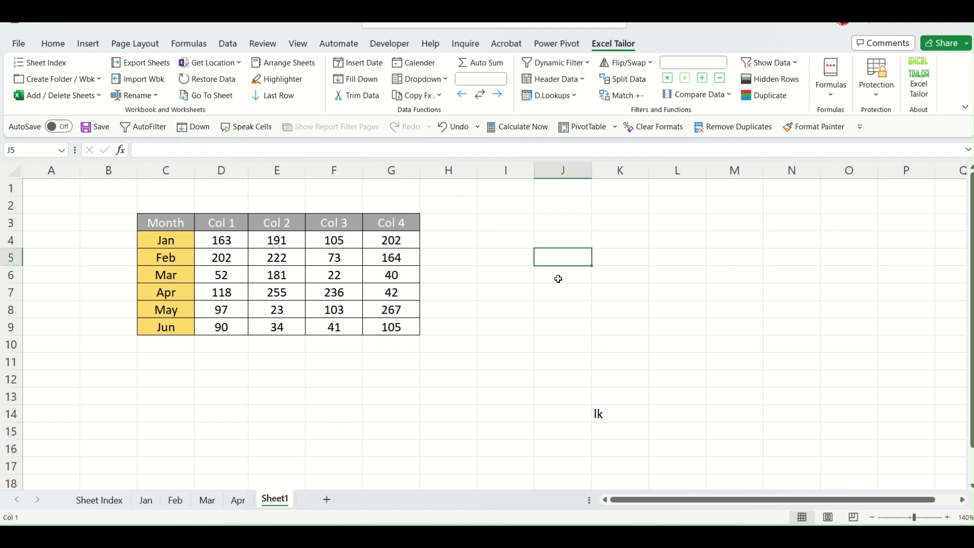
drag(476, 197, 656, 465)
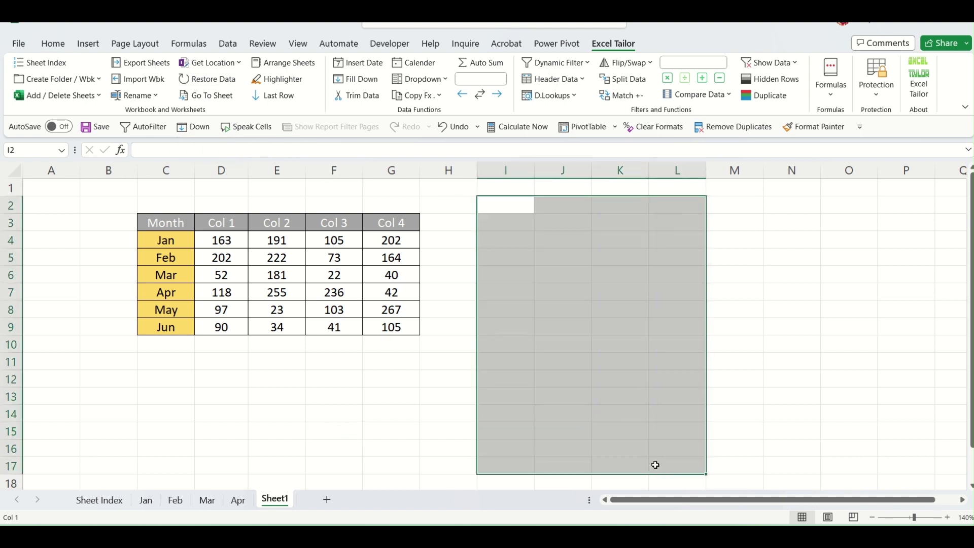
click(530, 222)
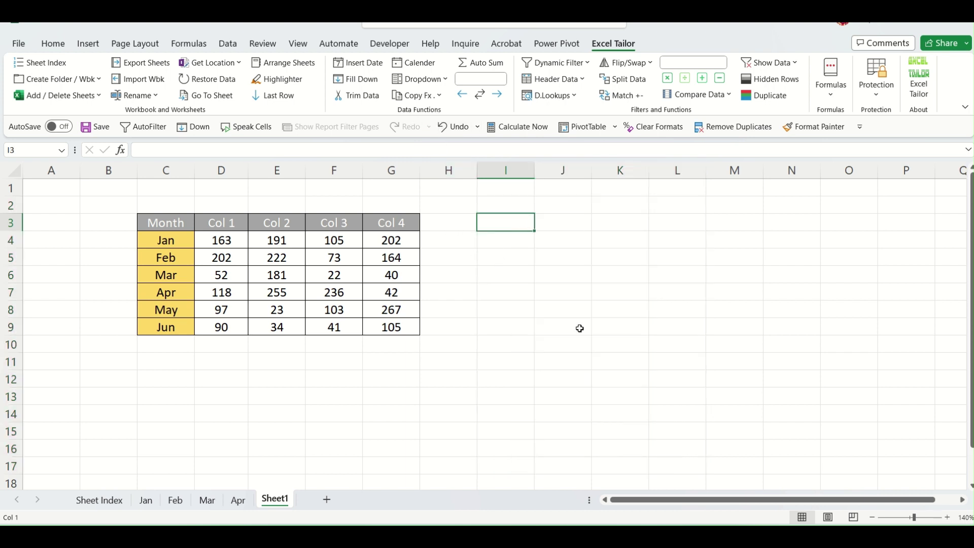
click(560, 294)
click(520, 222)
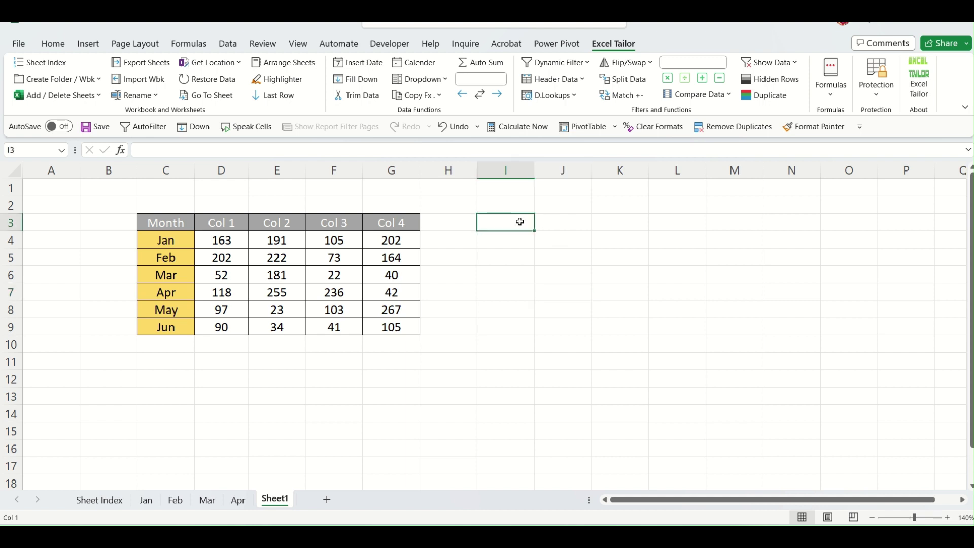
click(365, 66)
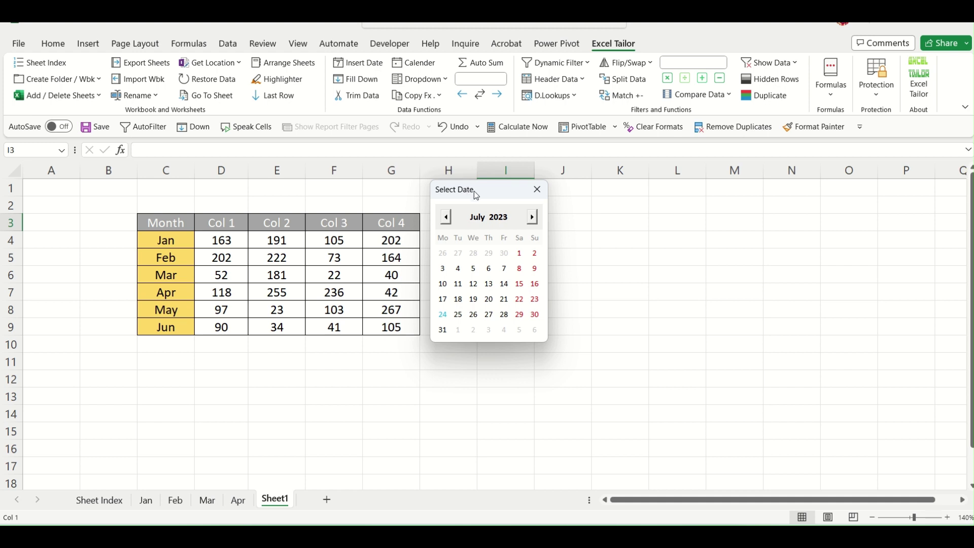
drag(476, 194, 604, 213)
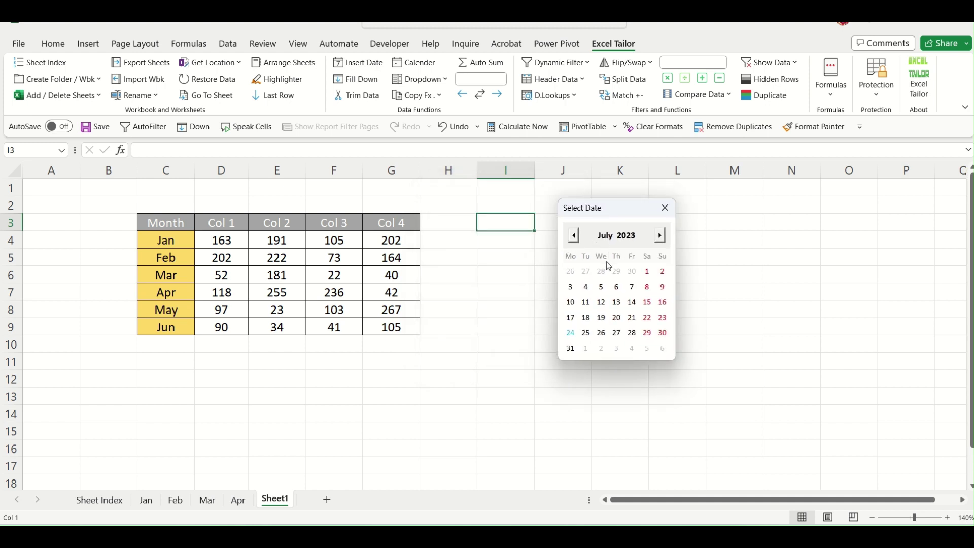
click(602, 318)
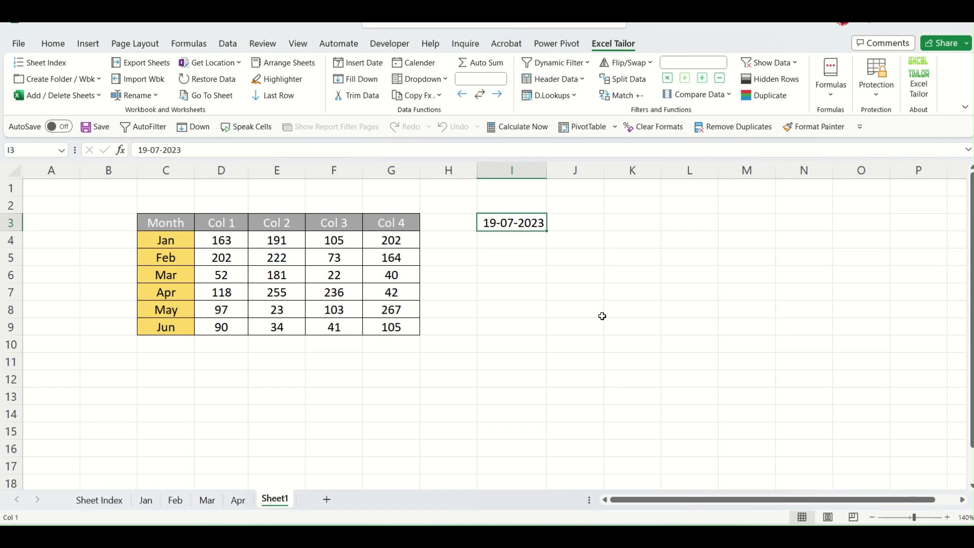
Insert 23-09-2023 into I5, switching the calendar to September.
click(513, 258)
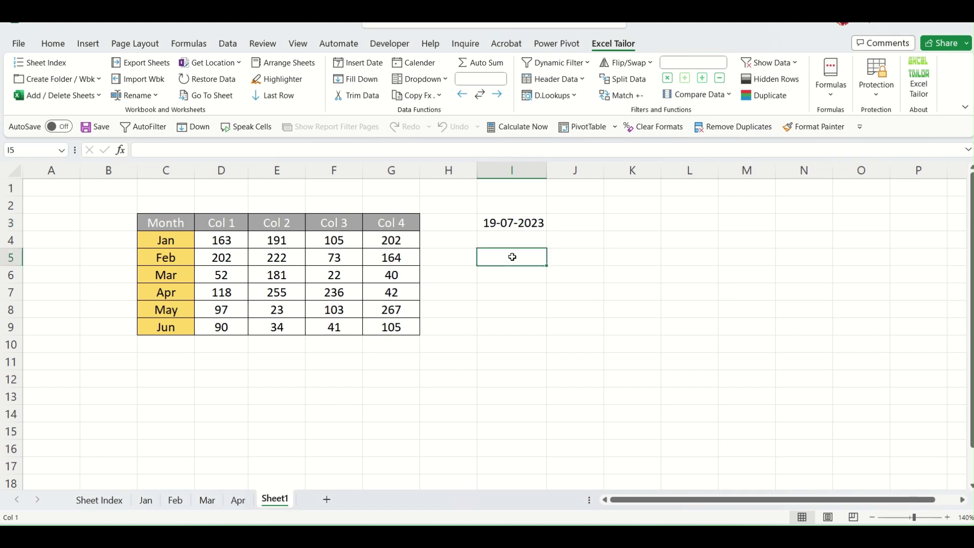
click(346, 65)
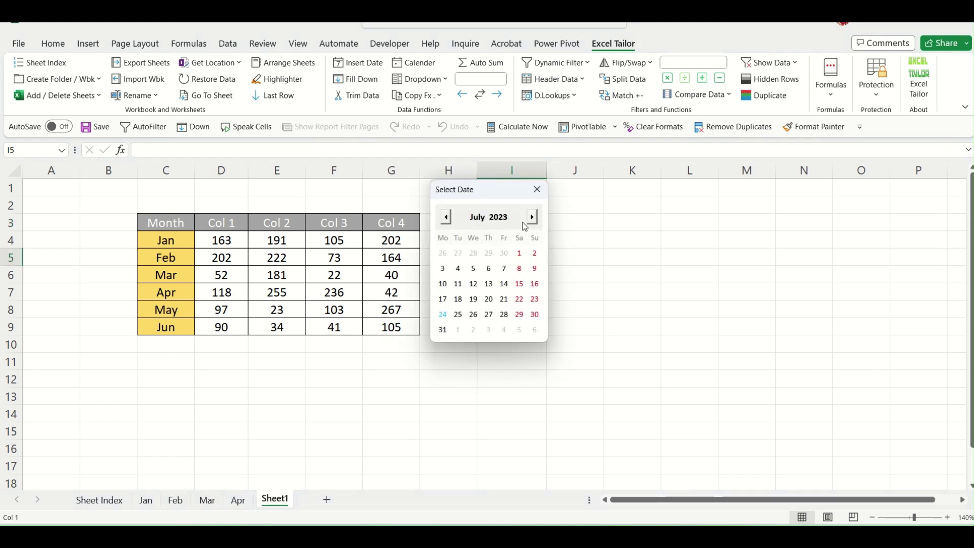
click(532, 217)
click(446, 217)
click(485, 221)
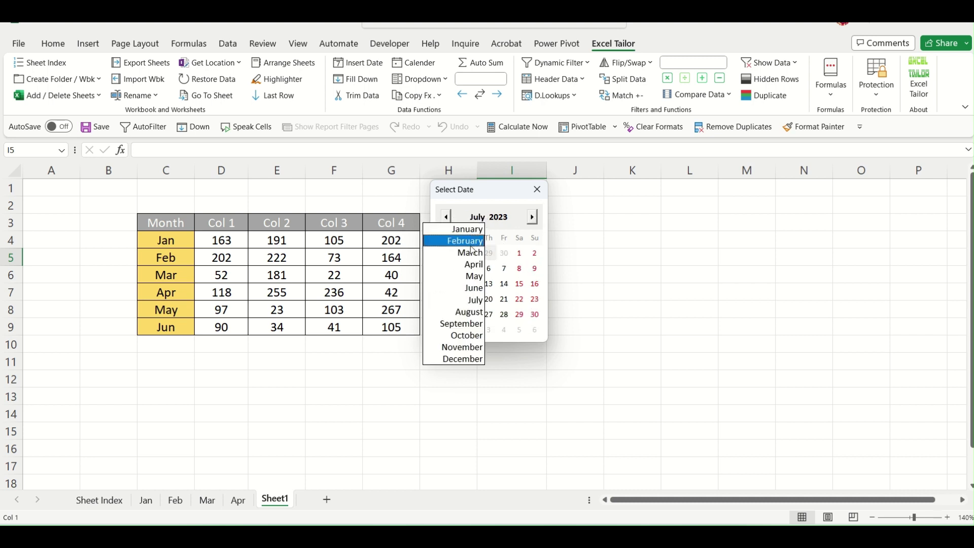
click(461, 324)
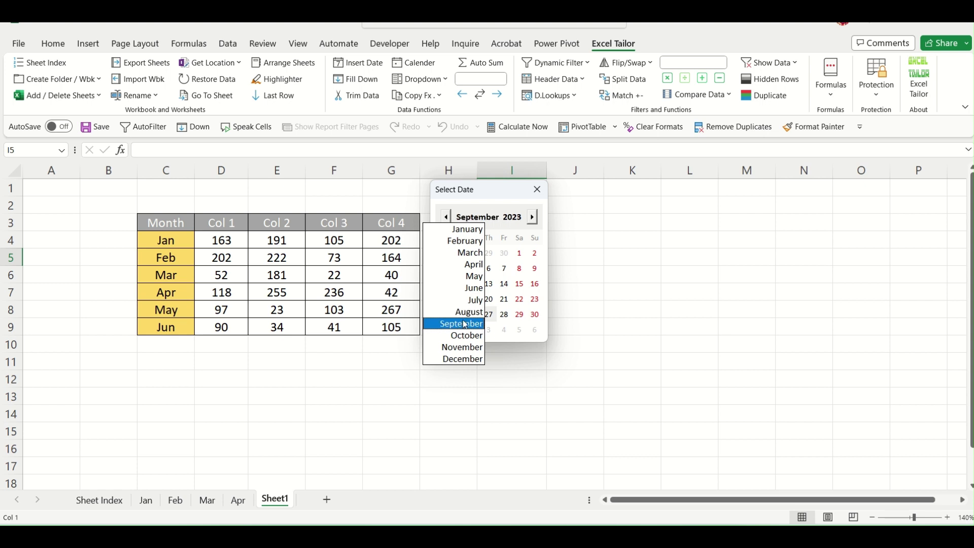
click(518, 299)
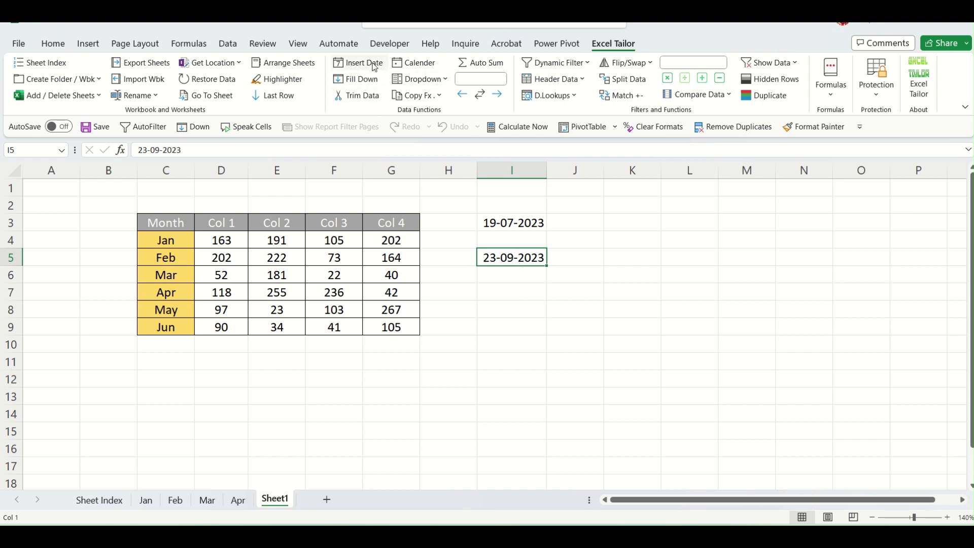
Insert 21-07-2023 into K3 through the right-click Insert Date entry.
click(622, 221)
right_click(622, 220)
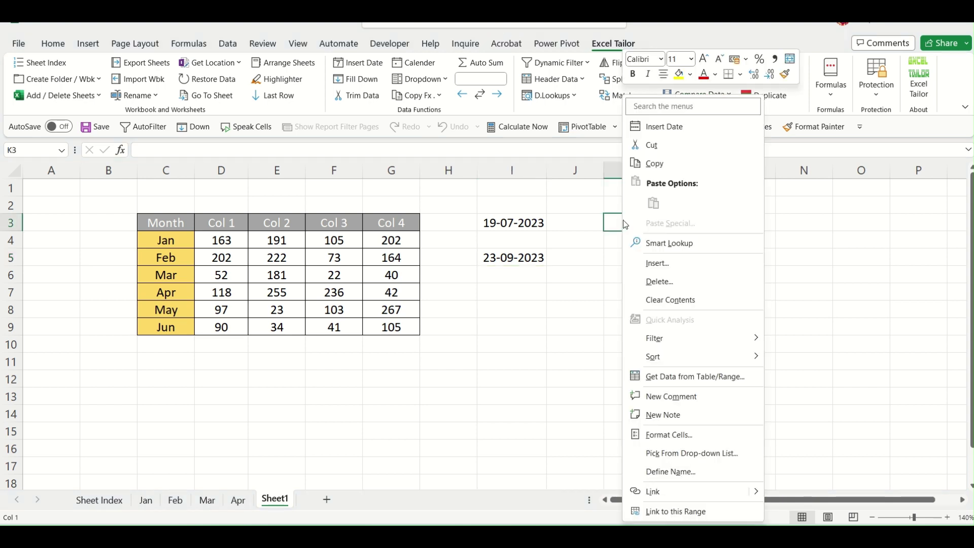
click(675, 128)
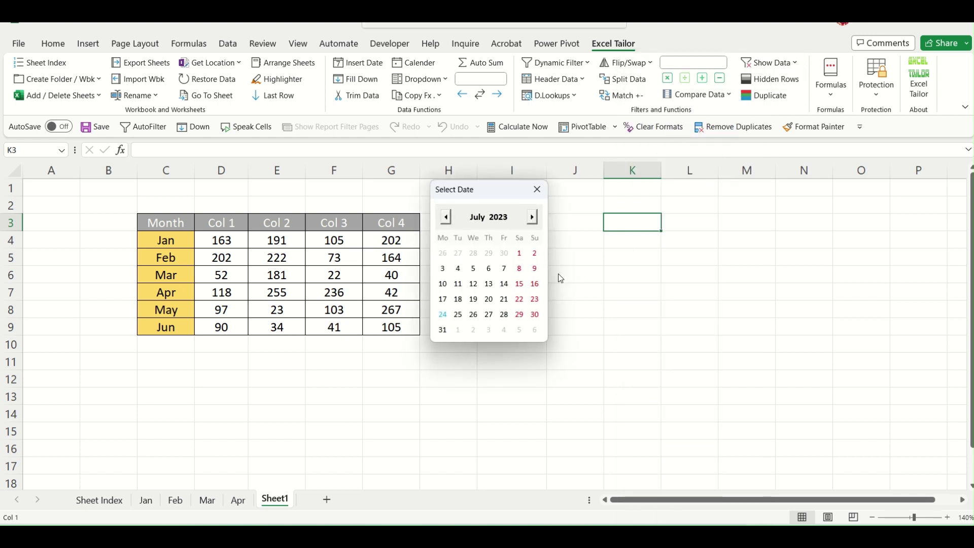
click(504, 299)
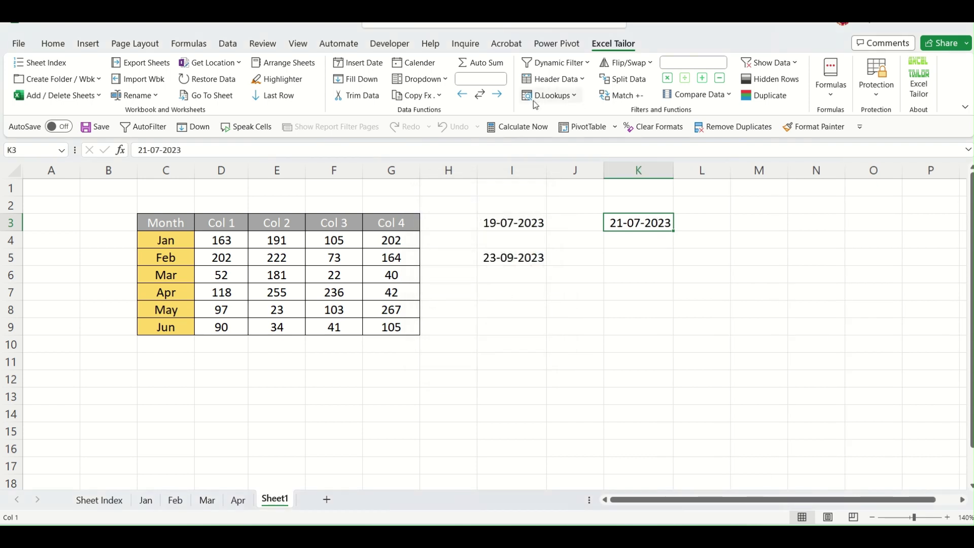
right_click(631, 261)
click(841, 317)
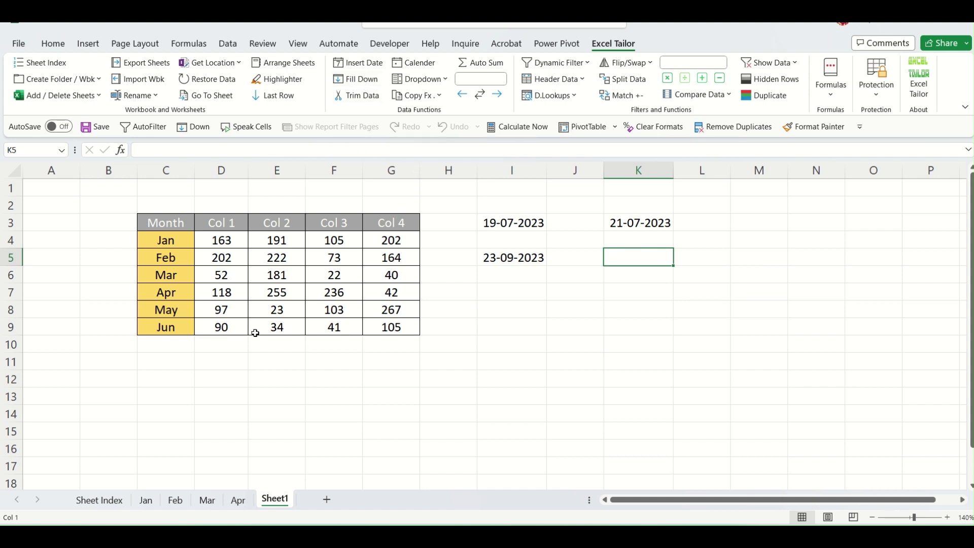
Blank out Col 1 Feb–Mar, Col 2 Apr–May, Col 3 May–Jun and Col 4 Mar–Apr.
drag(230, 257, 225, 274)
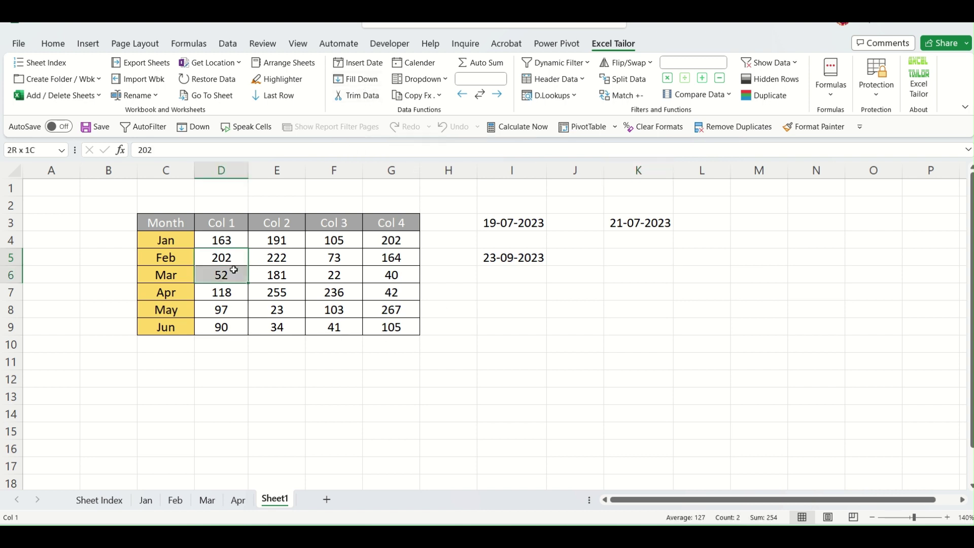
key(Delete)
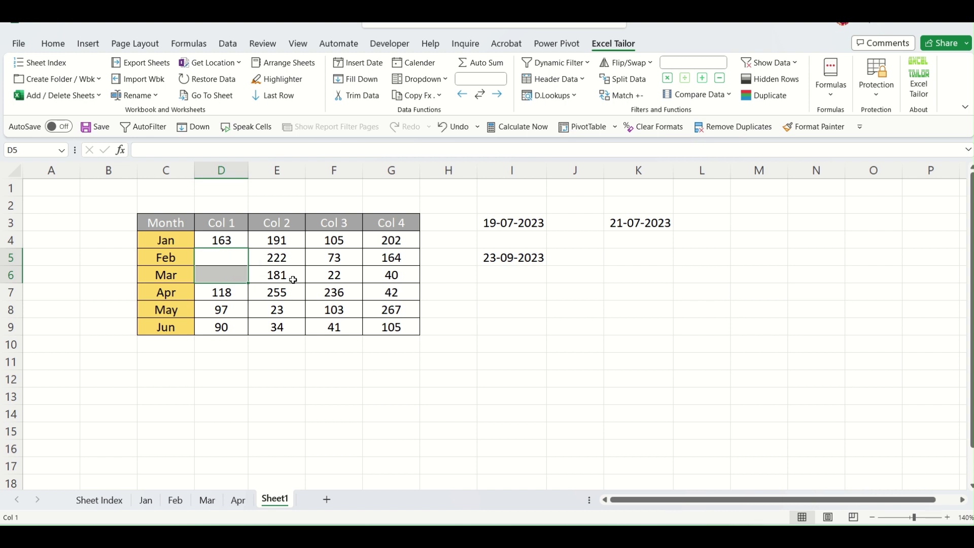
drag(288, 276, 285, 292)
drag(282, 294, 281, 313)
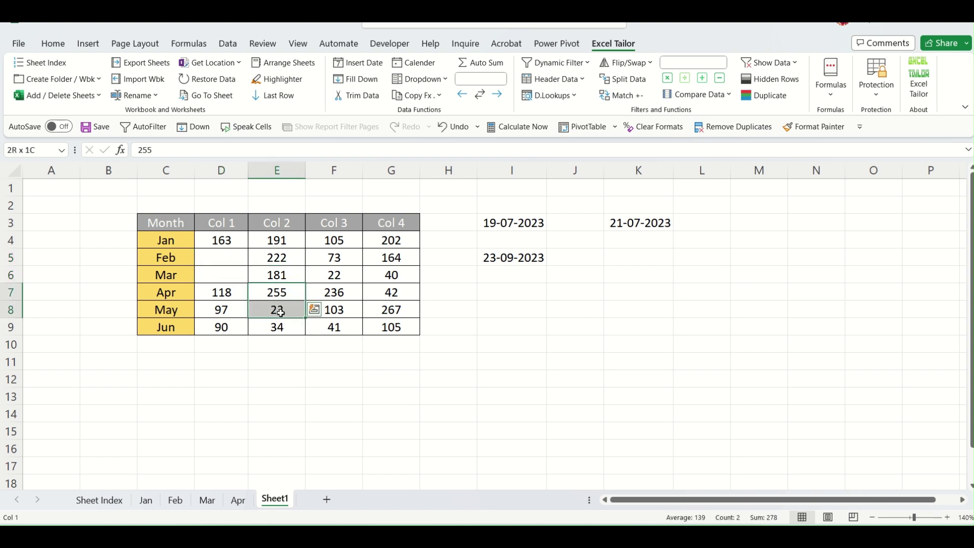
key(Delete)
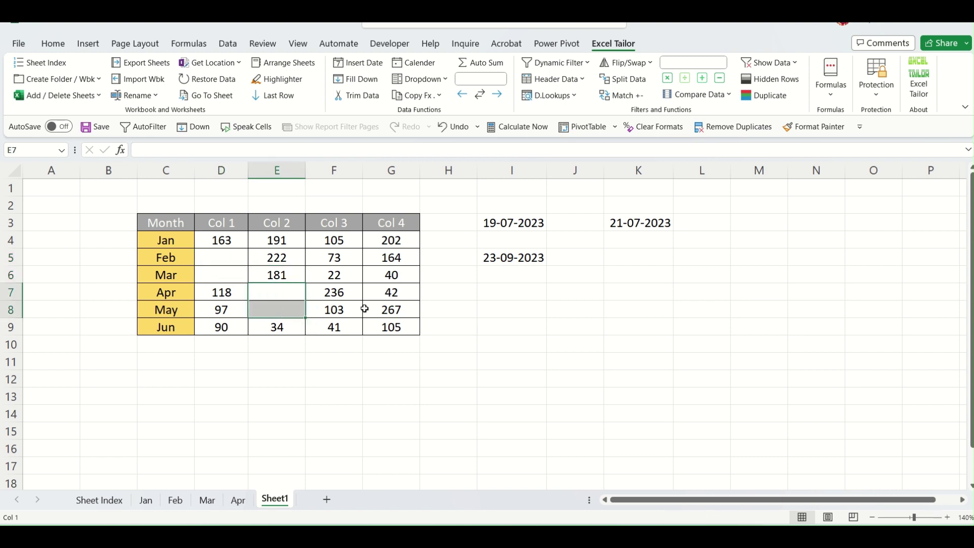
drag(349, 313, 348, 325)
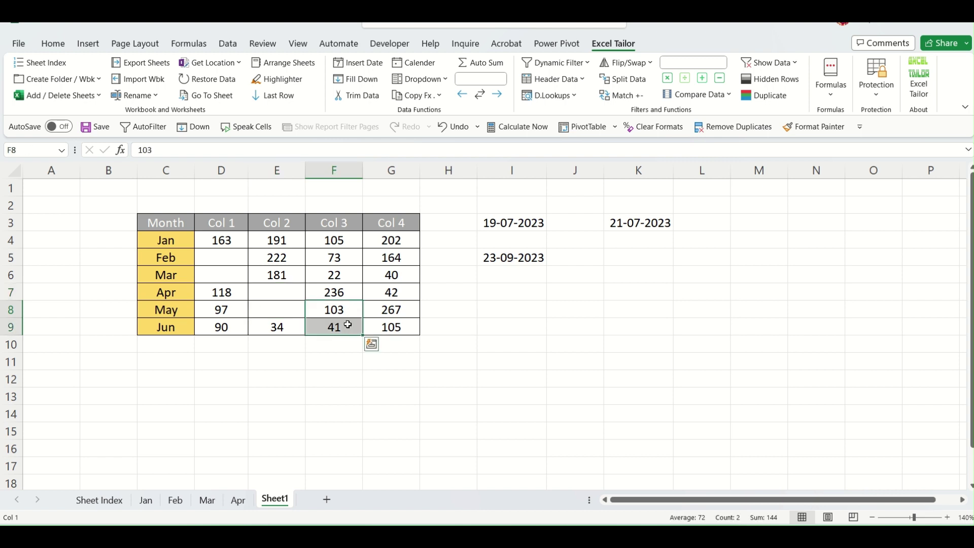
key(Delete)
drag(403, 273, 401, 289)
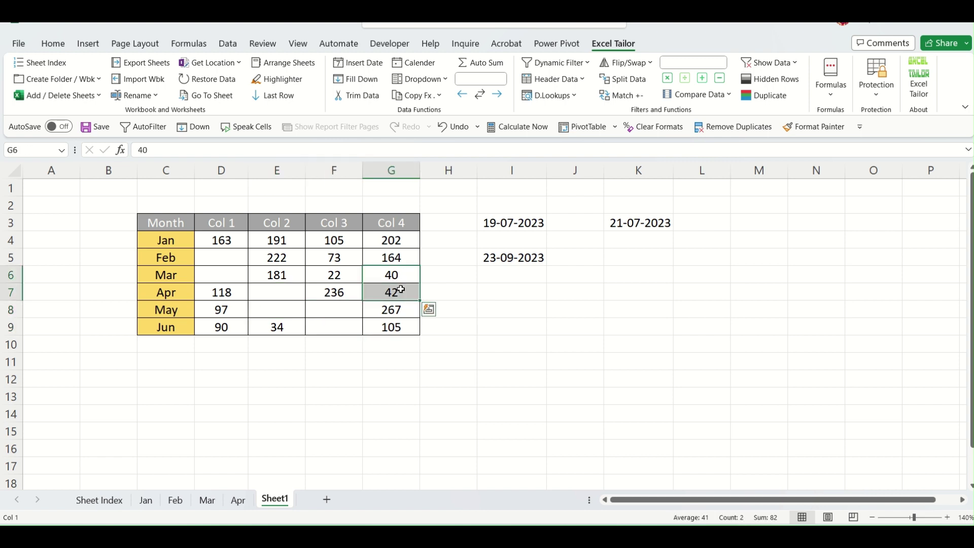
key(Delete)
Point out the empty Col 4 and Col 1 cells below the Jan value 163.
click(422, 372)
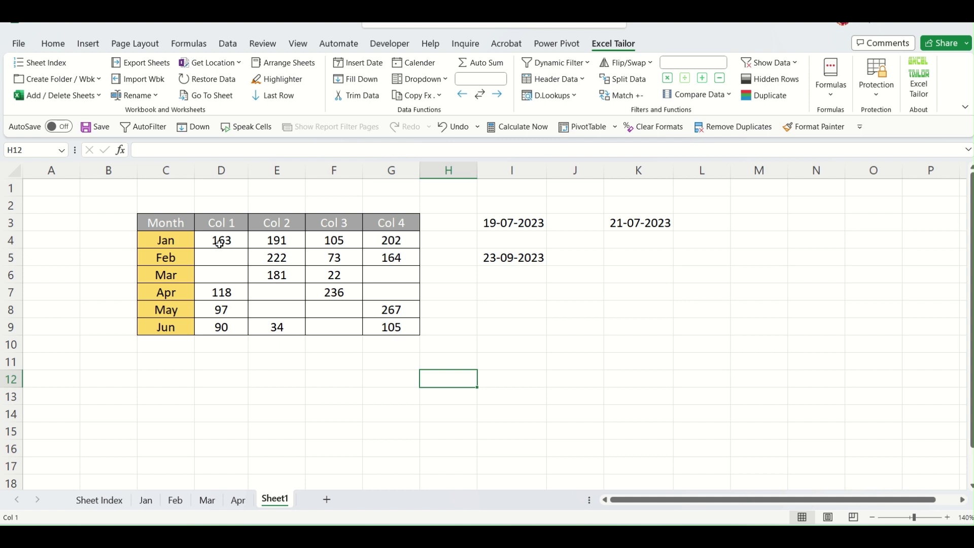
drag(220, 242, 398, 326)
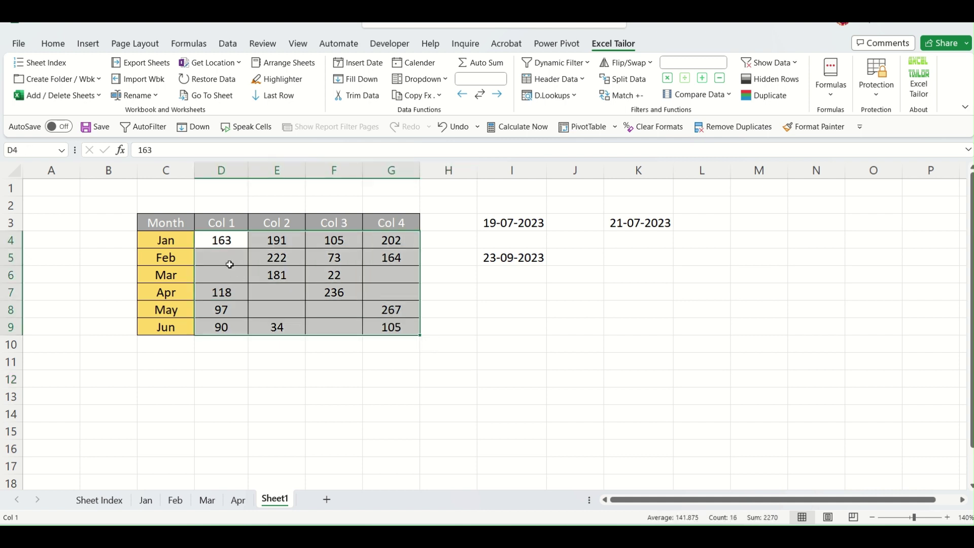
drag(230, 262, 322, 319)
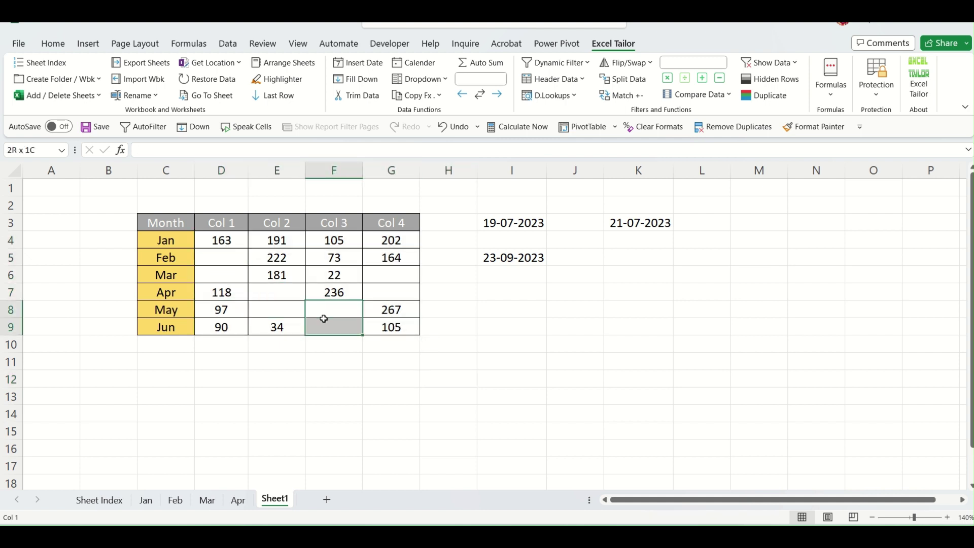
drag(378, 278, 378, 291)
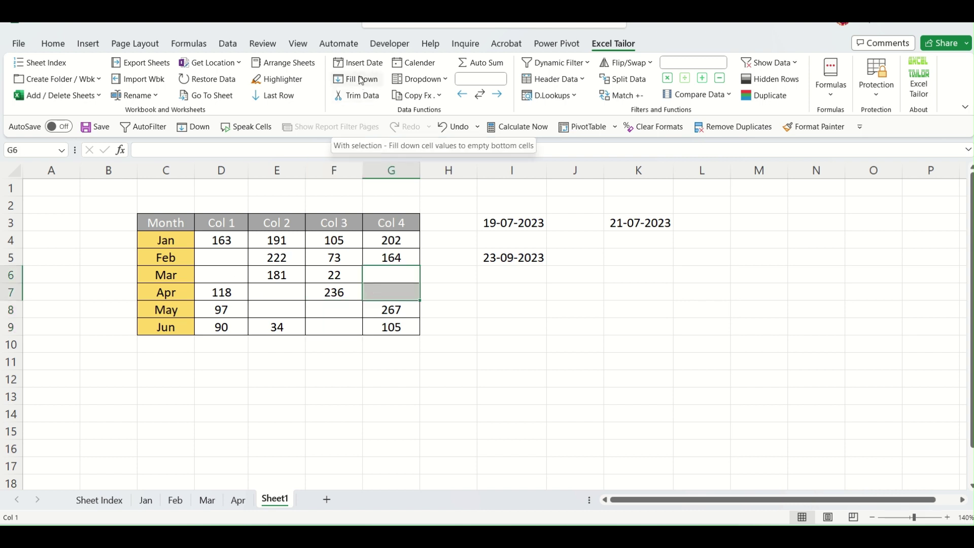
click(231, 239)
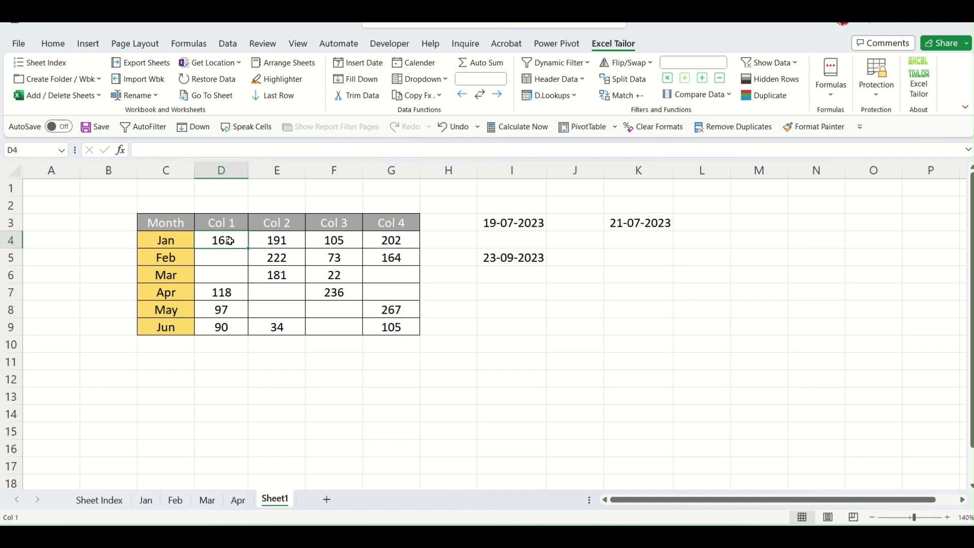
drag(239, 258, 271, 306)
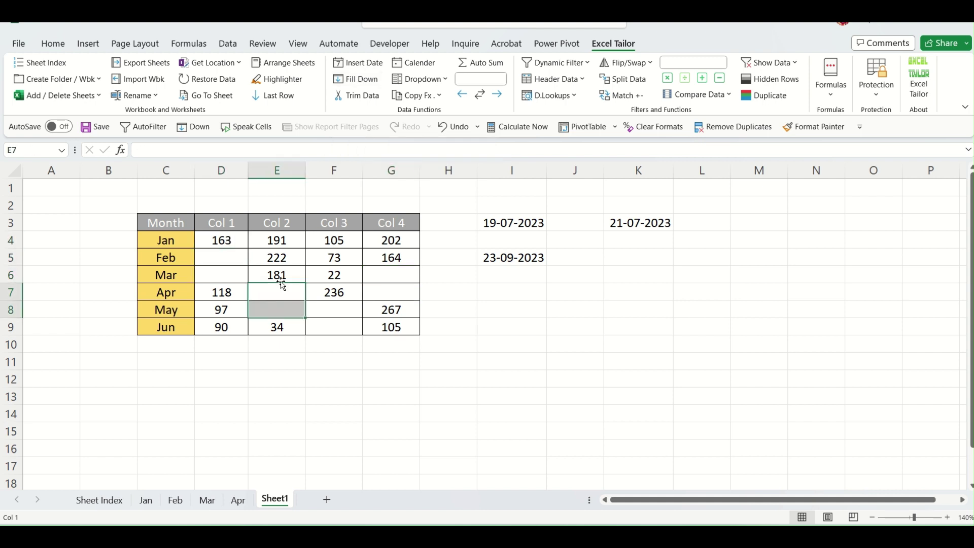
click(228, 240)
drag(229, 260, 229, 276)
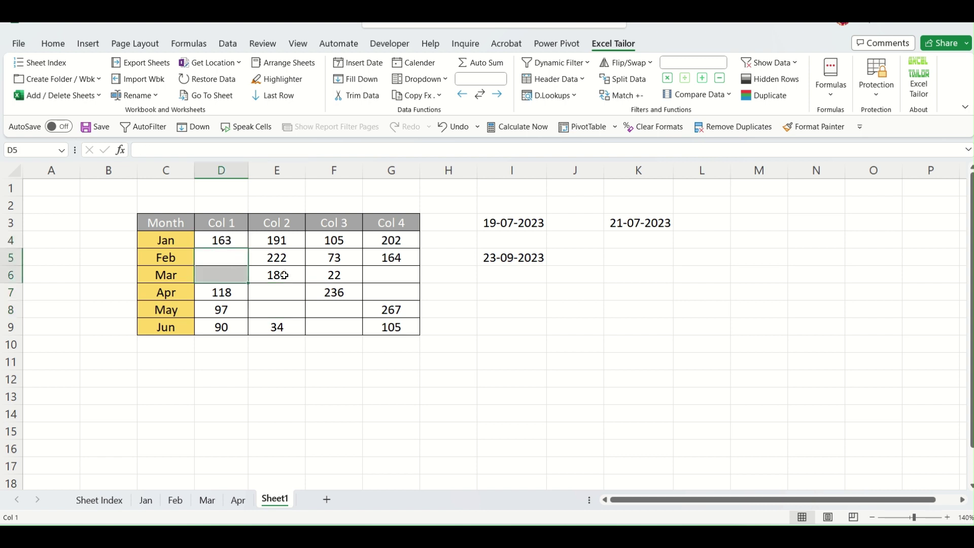
Point out the empty Col 2 and Col 4 cells, then select the whole D4:G9 block.
drag(280, 298, 333, 324)
click(383, 262)
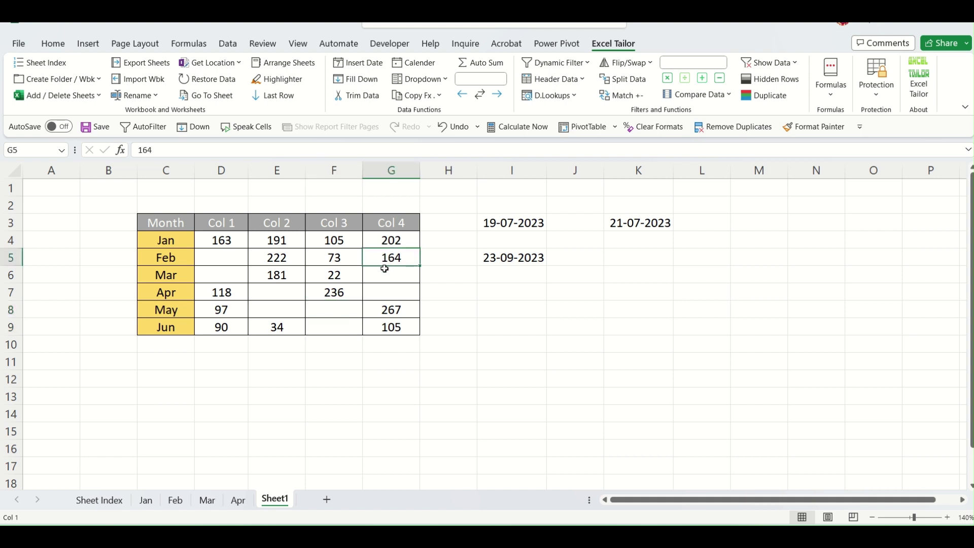
drag(384, 269, 404, 298)
click(357, 376)
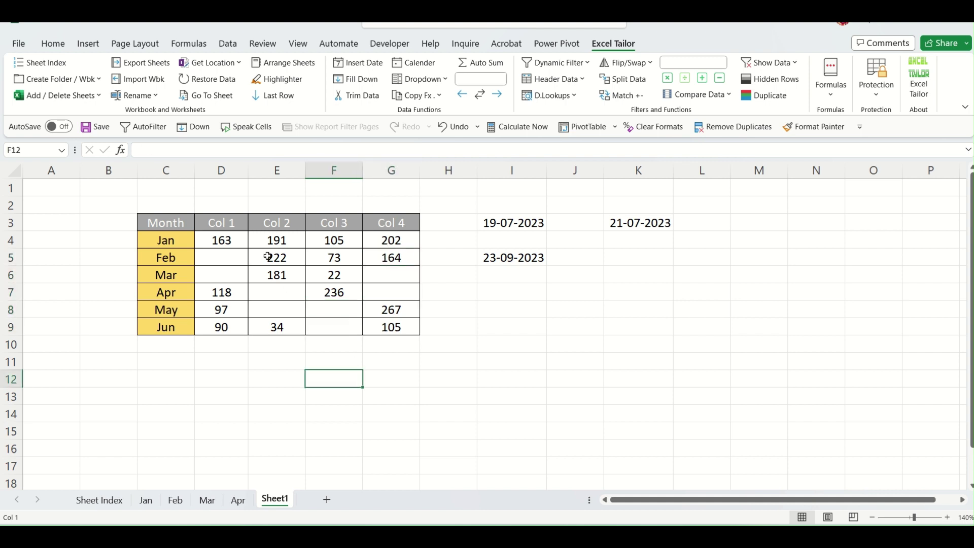
drag(224, 238, 381, 323)
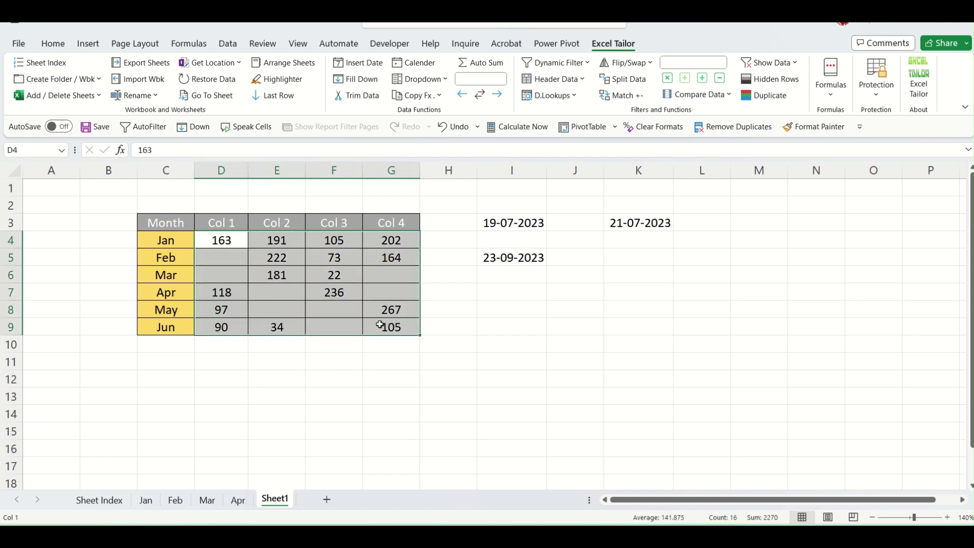
Apply Fill Down to D4:G9, then check D4's 163 and the newly filled D5:D6.
click(361, 79)
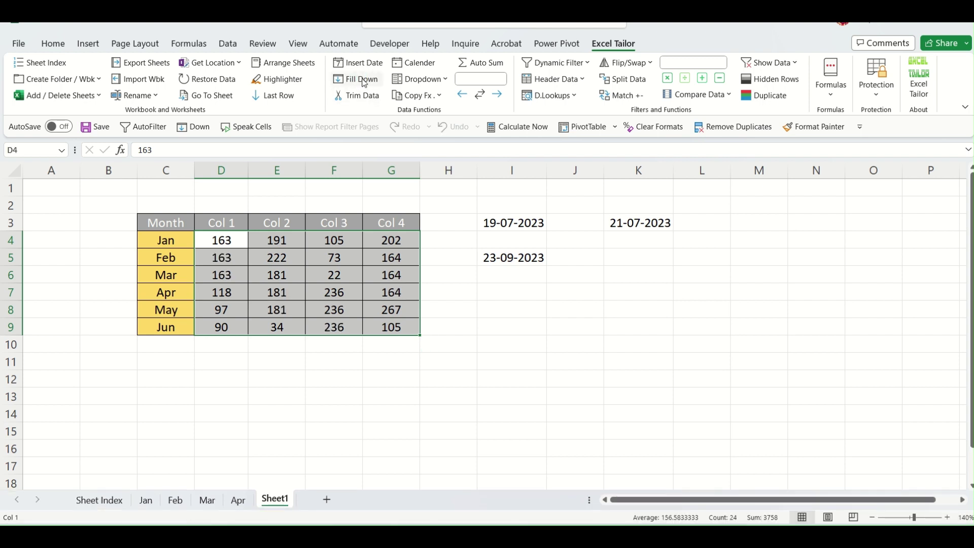
click(402, 374)
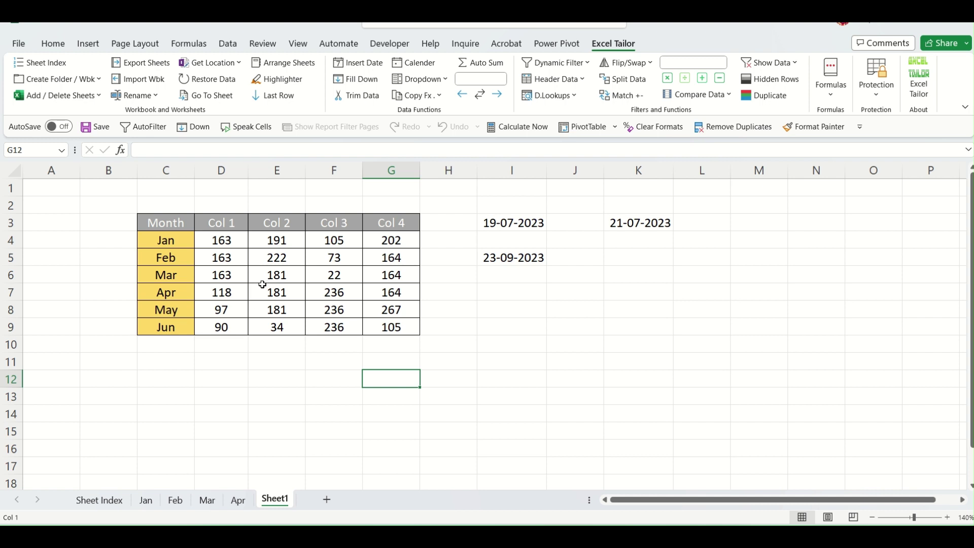
click(227, 241)
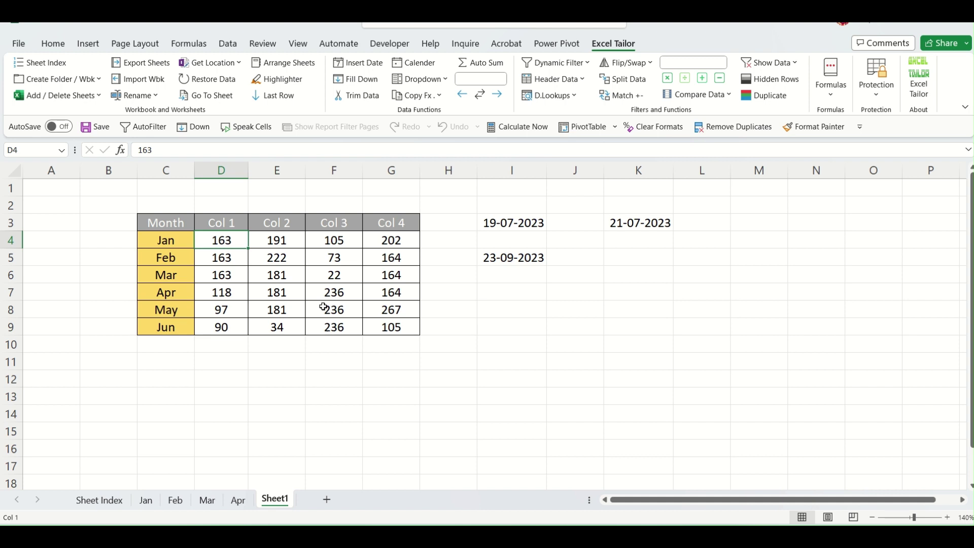
drag(237, 258, 234, 274)
click(432, 386)
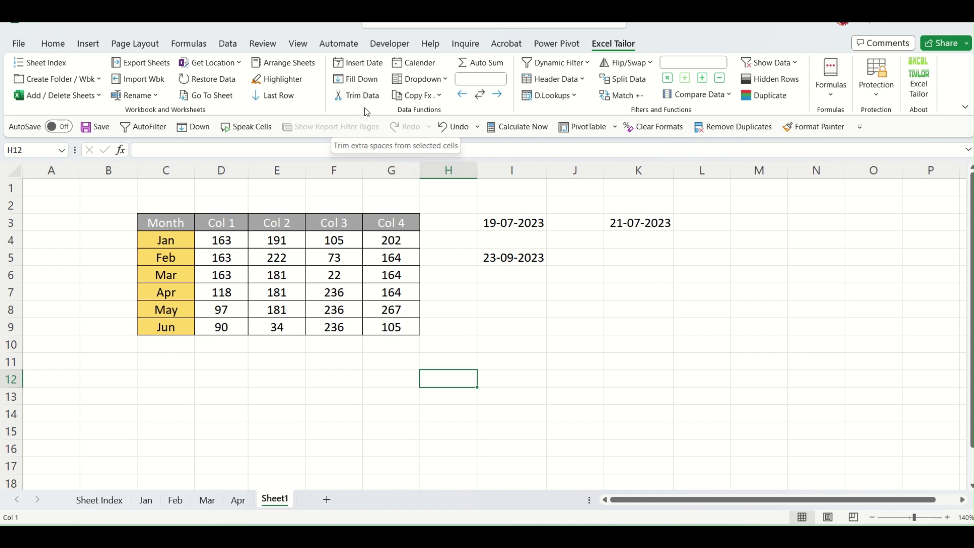
Add extra spaces to the Jan, Feb and Mar month names in C4:C6.
click(481, 357)
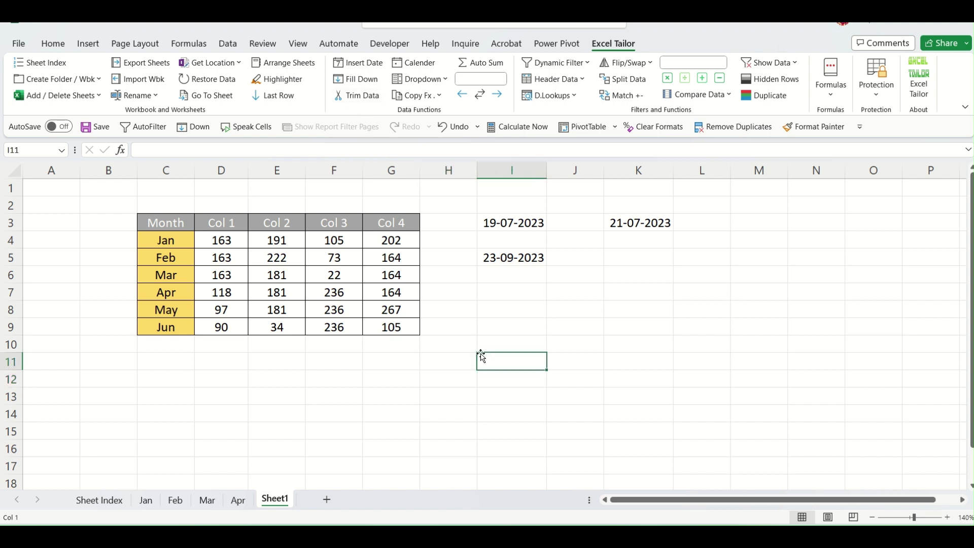
drag(185, 242, 175, 327)
click(184, 240)
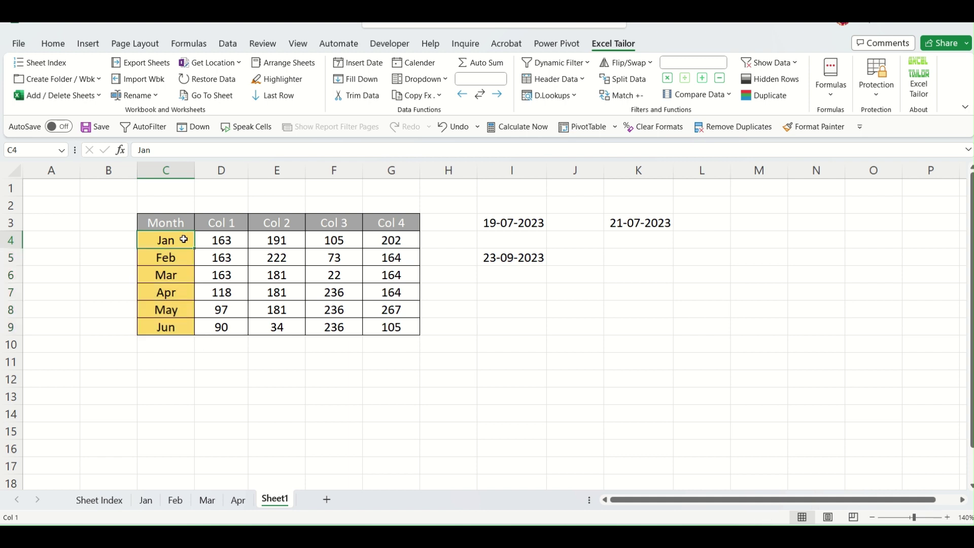
double_click(184, 240)
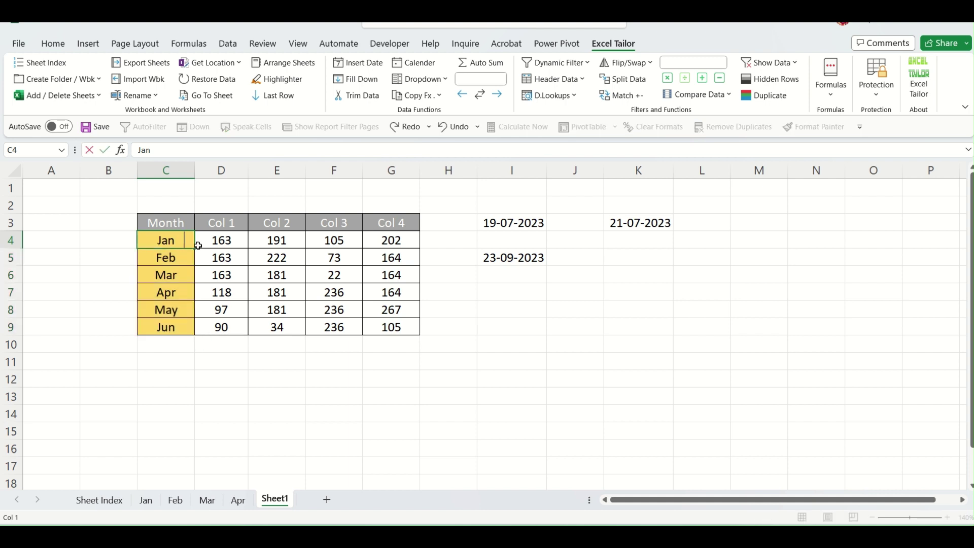
click(198, 245)
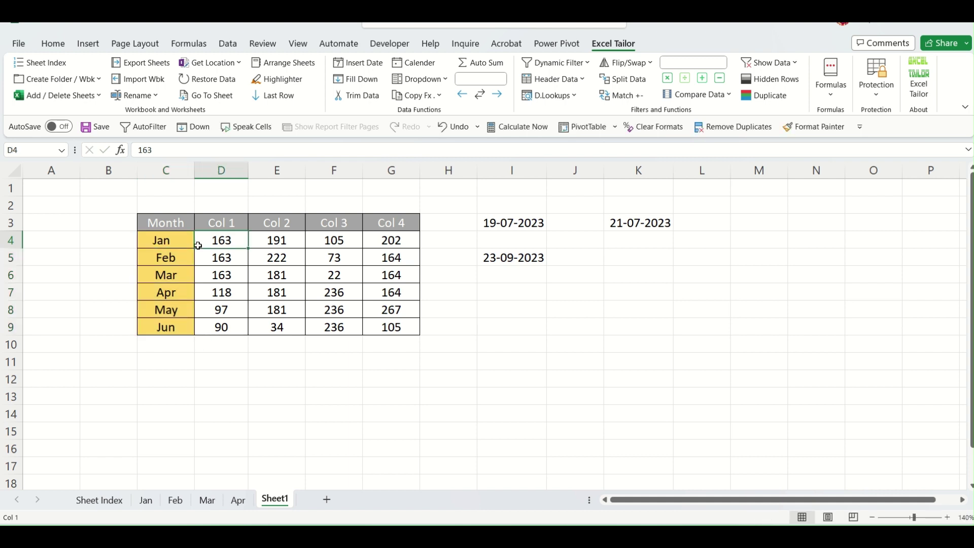
double_click(155, 258)
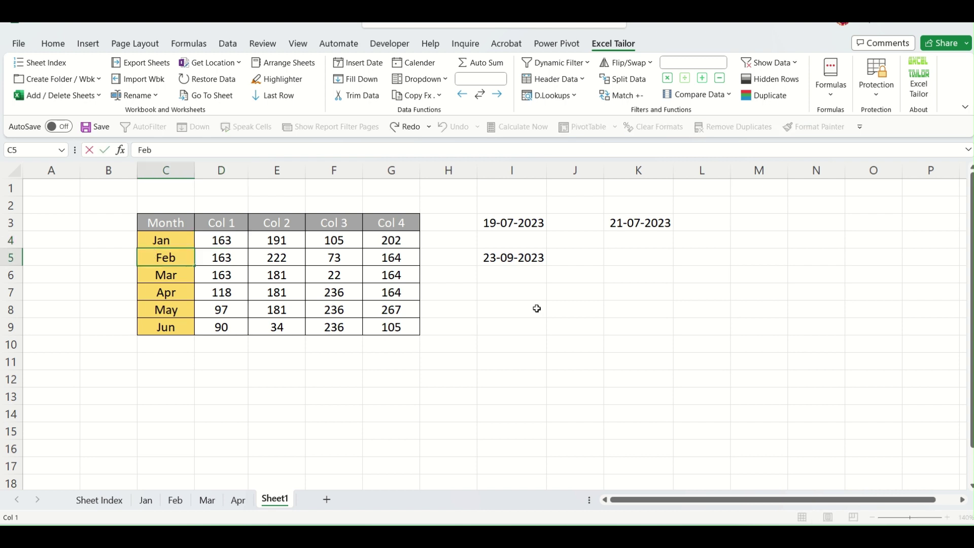
click(495, 381)
double_click(178, 276)
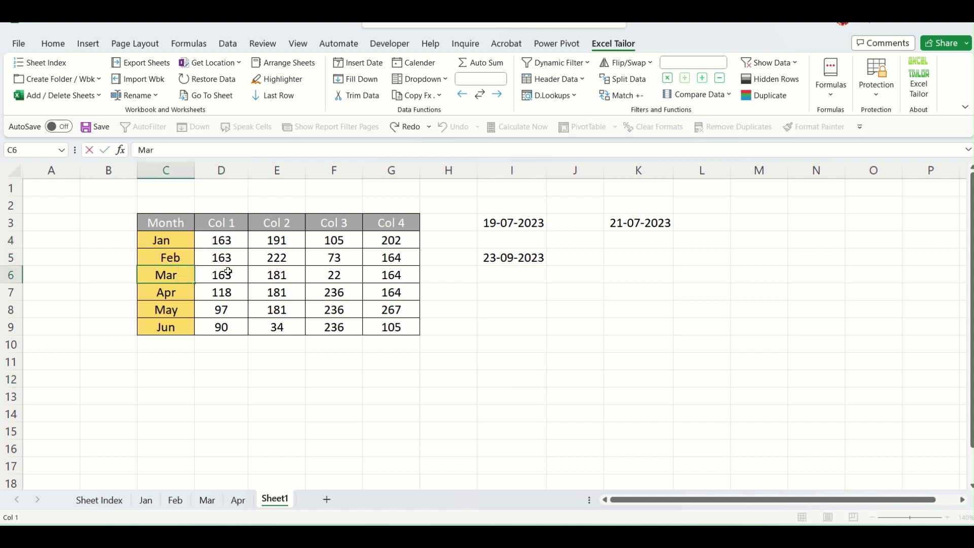
key(Return)
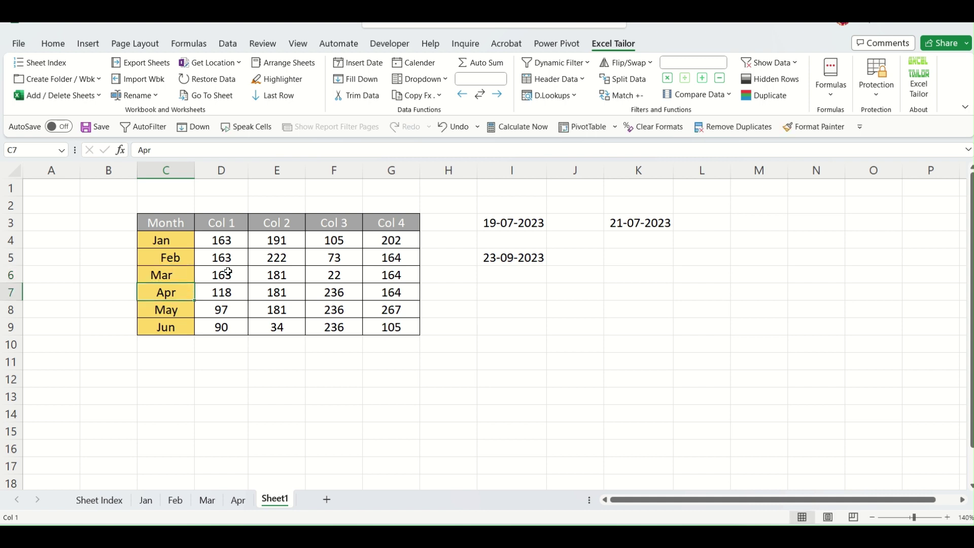
Apply Trim Data to C4:C6 and confirm the Jan cell no longer has extra spaces.
drag(184, 238, 183, 274)
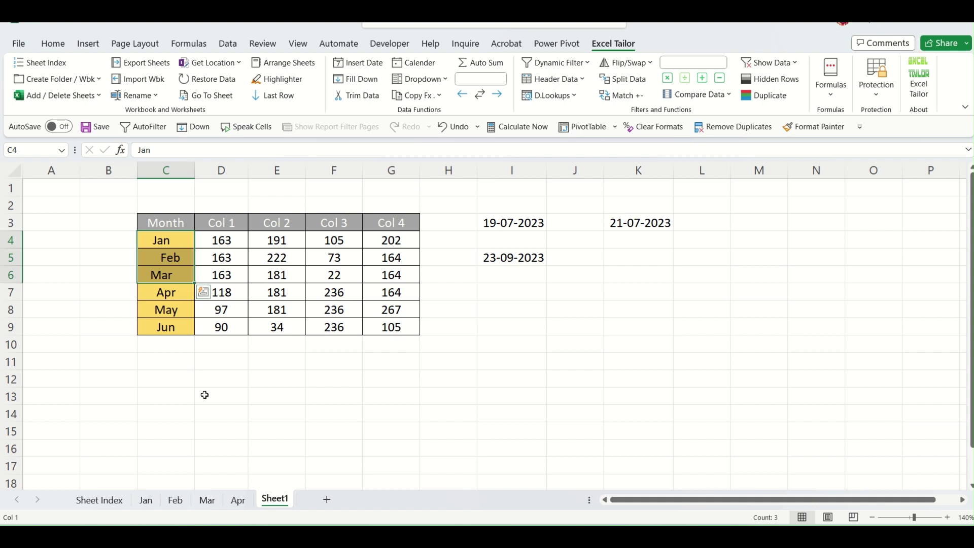
click(346, 412)
drag(189, 237, 170, 274)
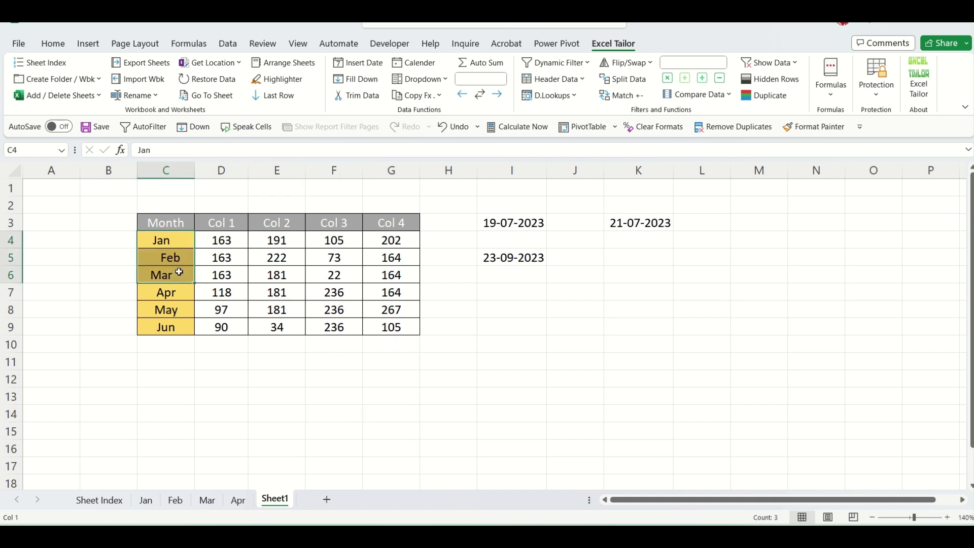
click(350, 96)
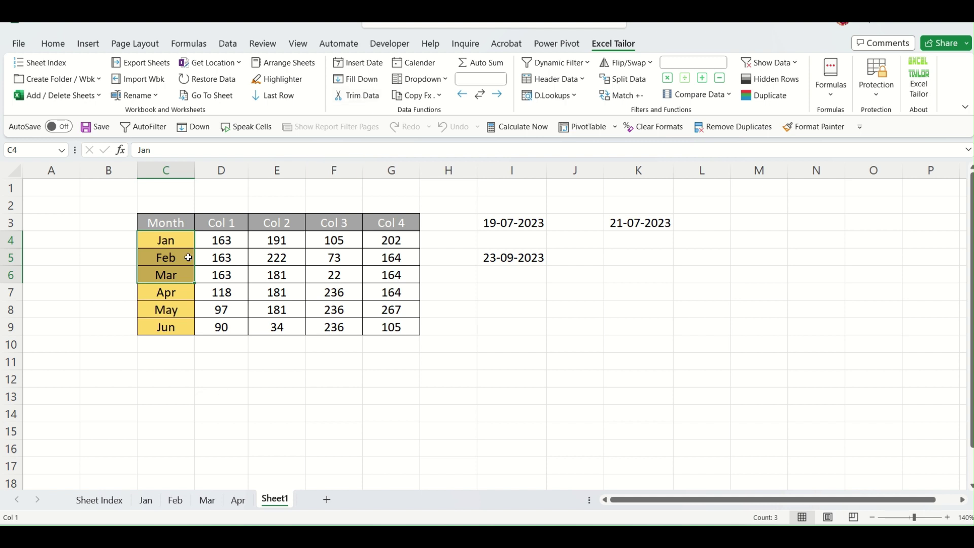
double_click(190, 238)
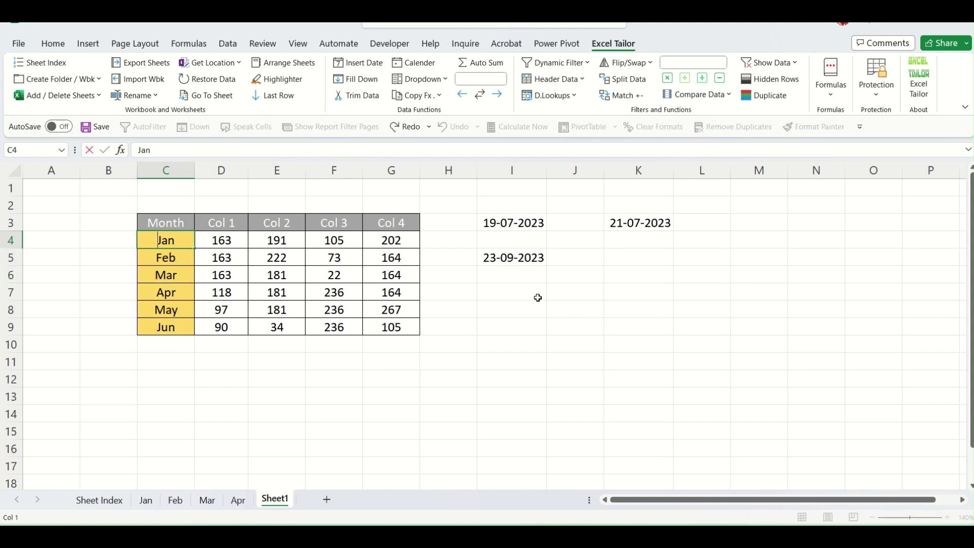
key(Tab)
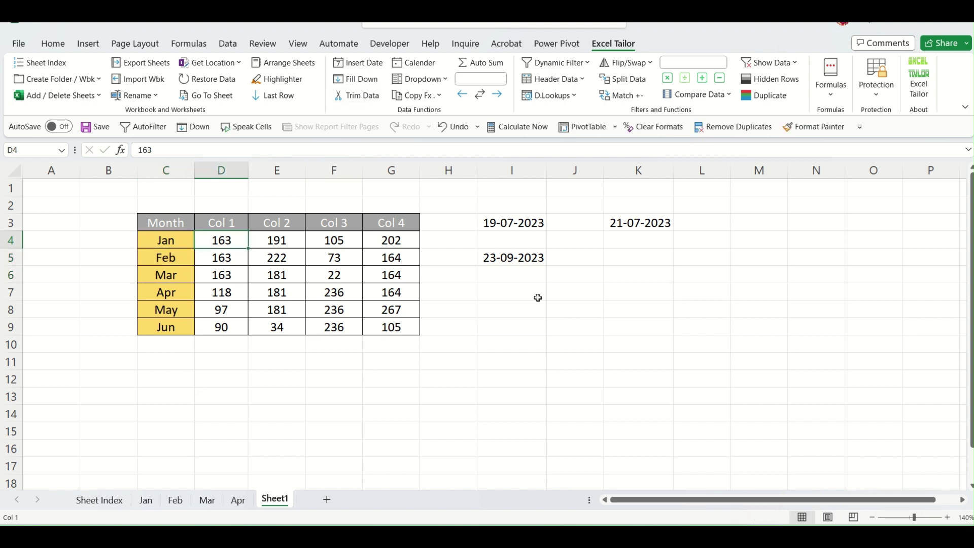
click(530, 364)
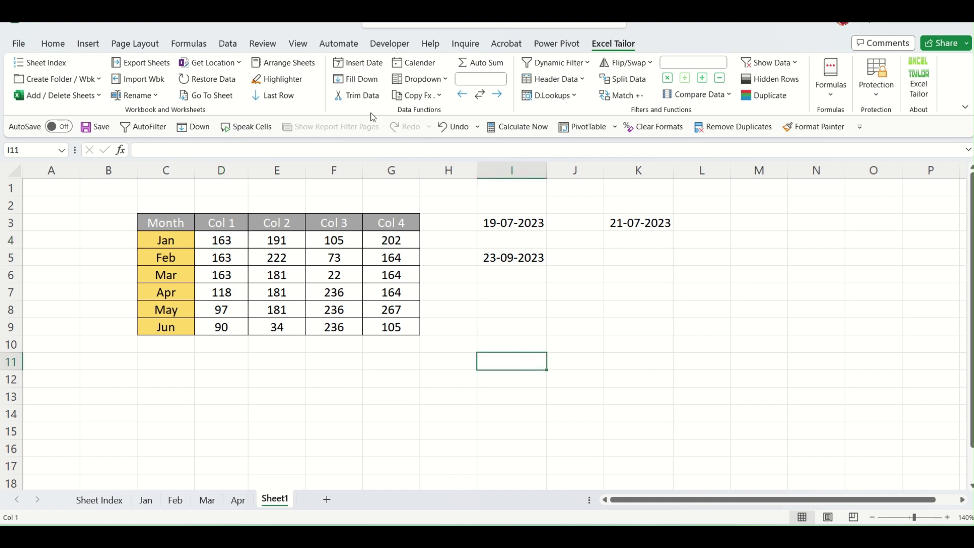
click(707, 304)
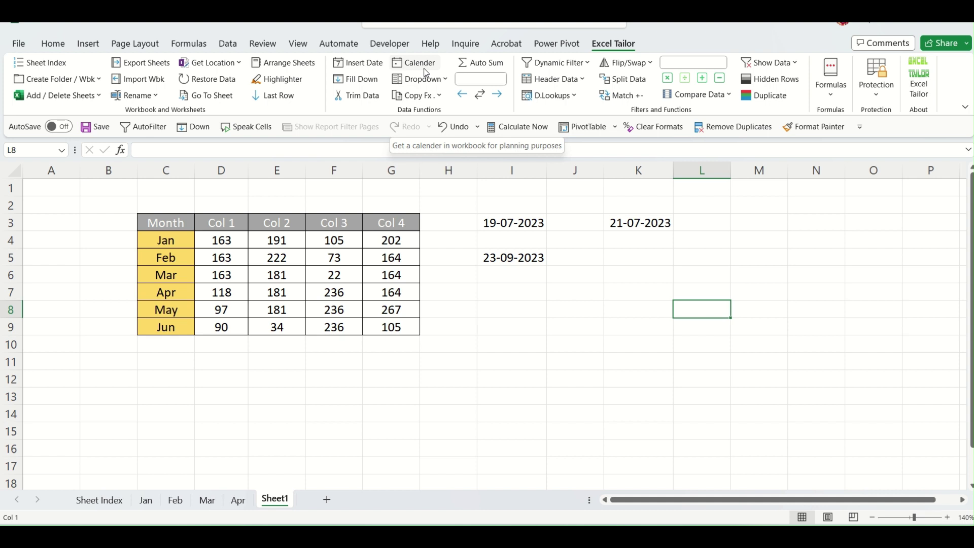
click(694, 345)
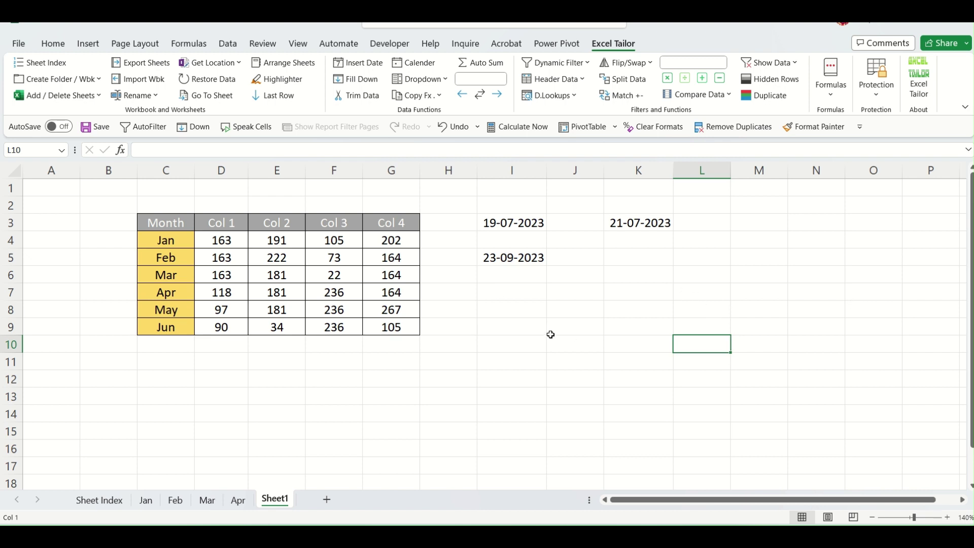
click(625, 323)
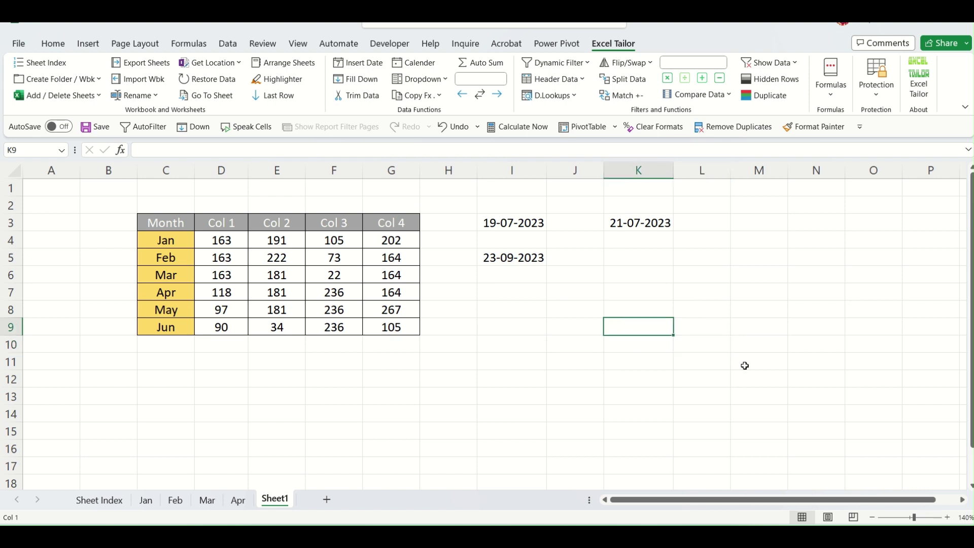
Create a calendar at K9 for month 7 of year 2023 with the Calender tool.
click(427, 68)
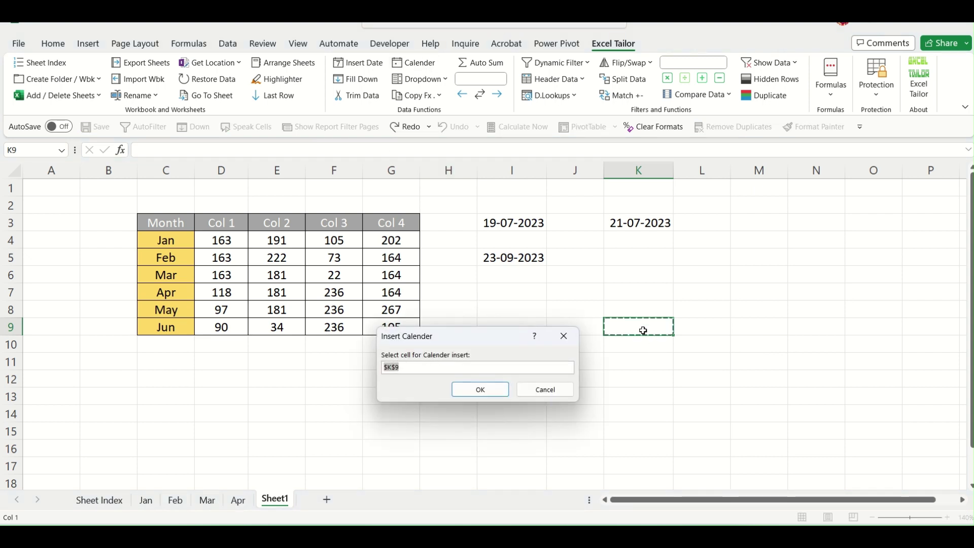
click(493, 390)
drag(447, 154, 408, 260)
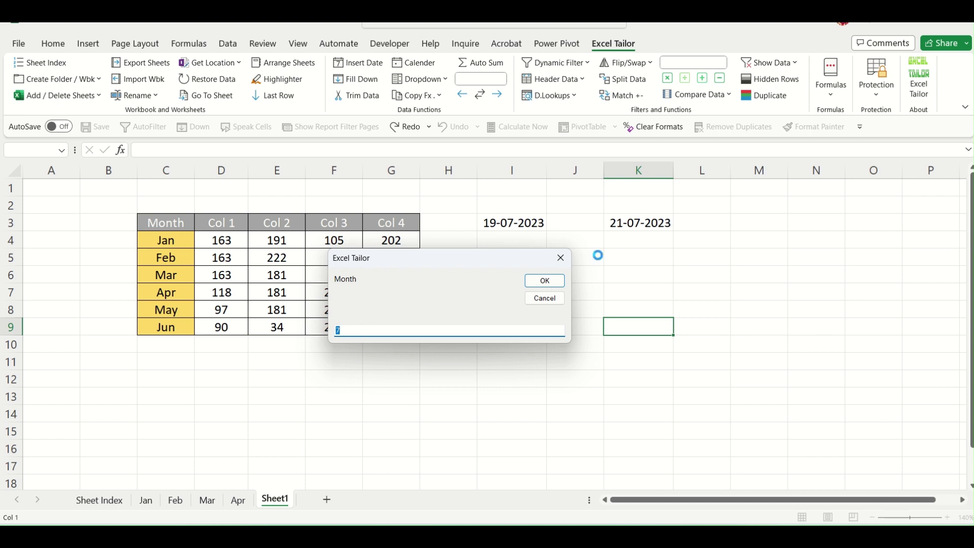
click(544, 280)
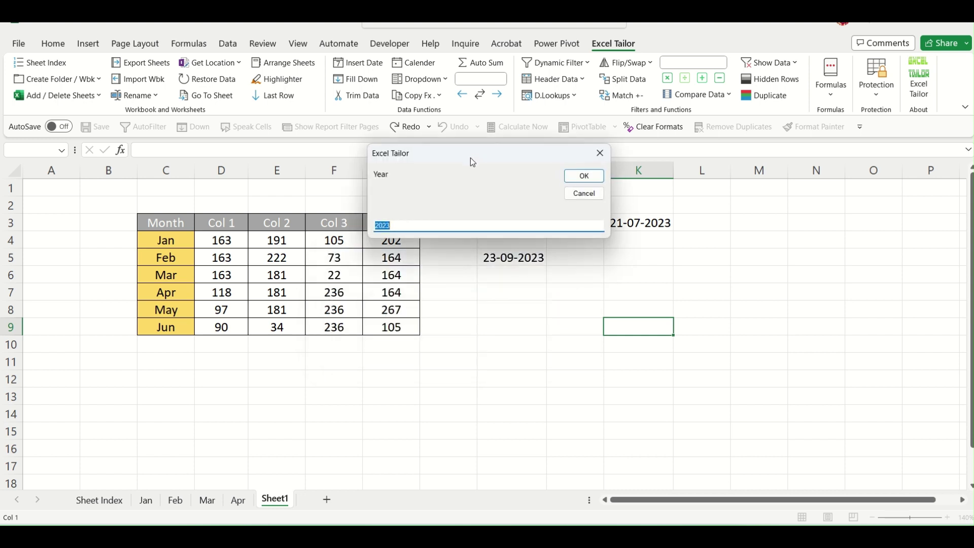
drag(471, 157, 451, 239)
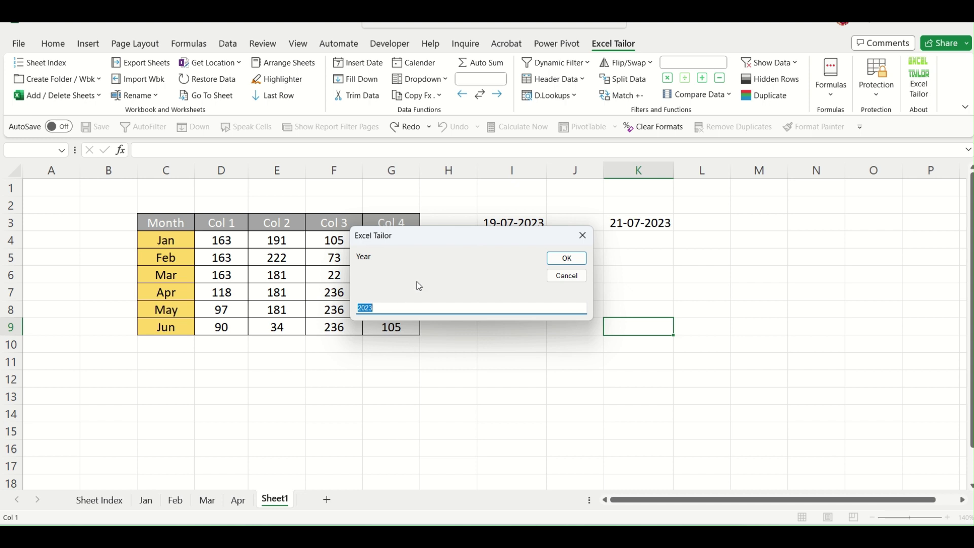
click(410, 307)
click(577, 258)
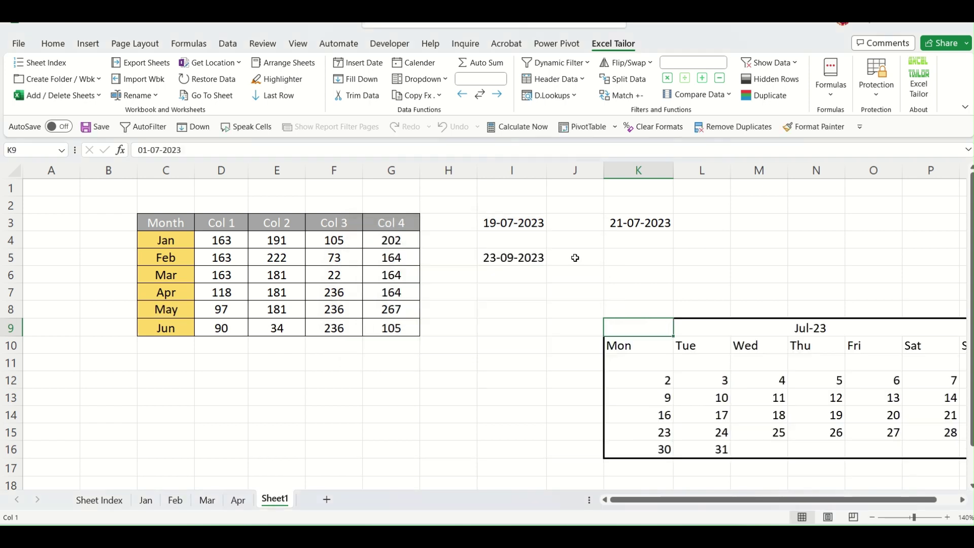
Scroll right to show the full Jul-23 calendar, select cell O6 and bring up the Excel Tailor Dropdown tools.
click(963, 500)
click(962, 499)
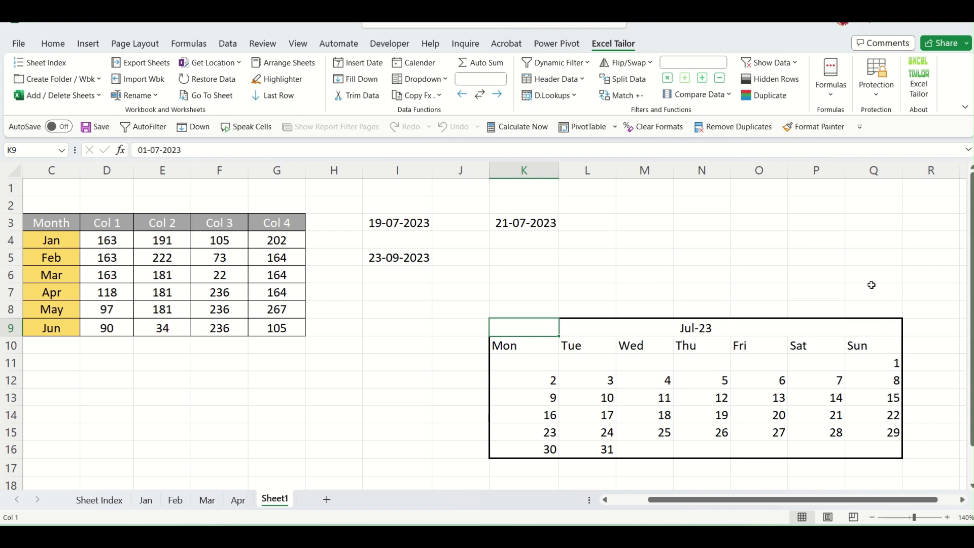
click(758, 271)
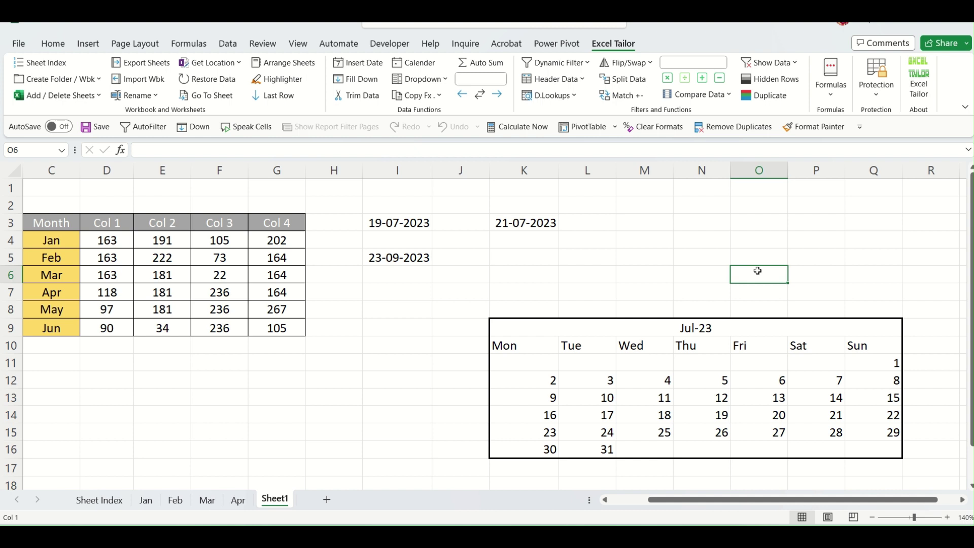
click(445, 80)
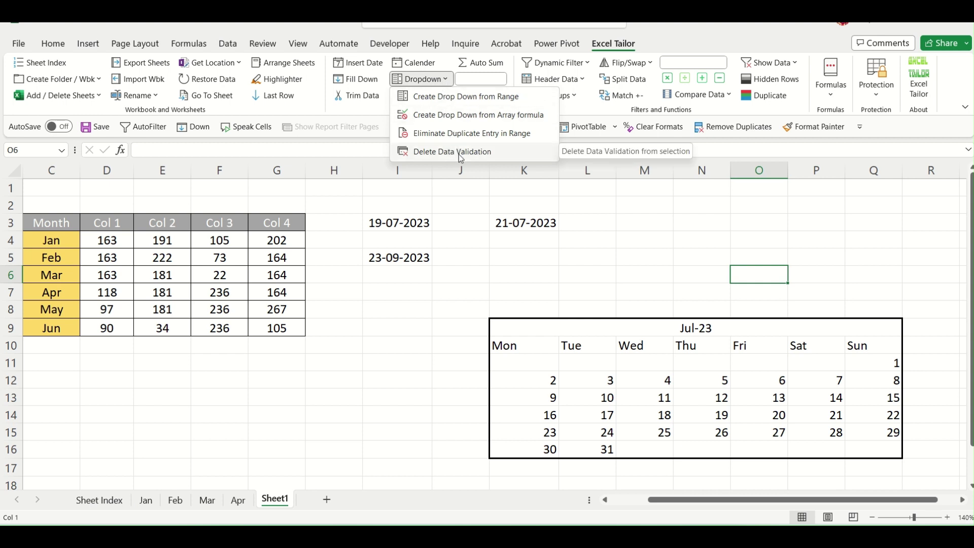
click(398, 358)
key(Left)
key(Left)
key(Left)
key(Left)
key(Left)
key(Left)
key(Left)
key(Left)
key(Left)
key(Left)
key(Left)
key(Left)
key(Left)
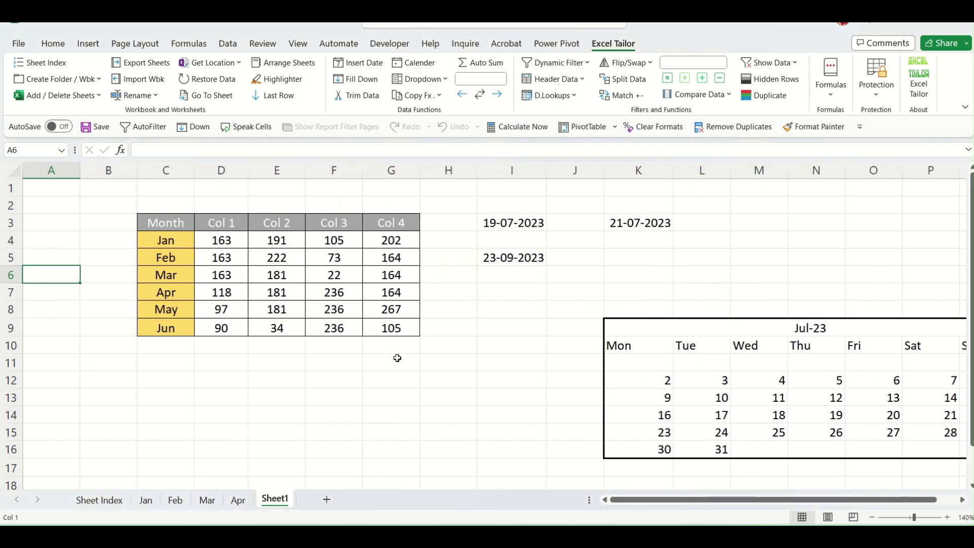
click(490, 384)
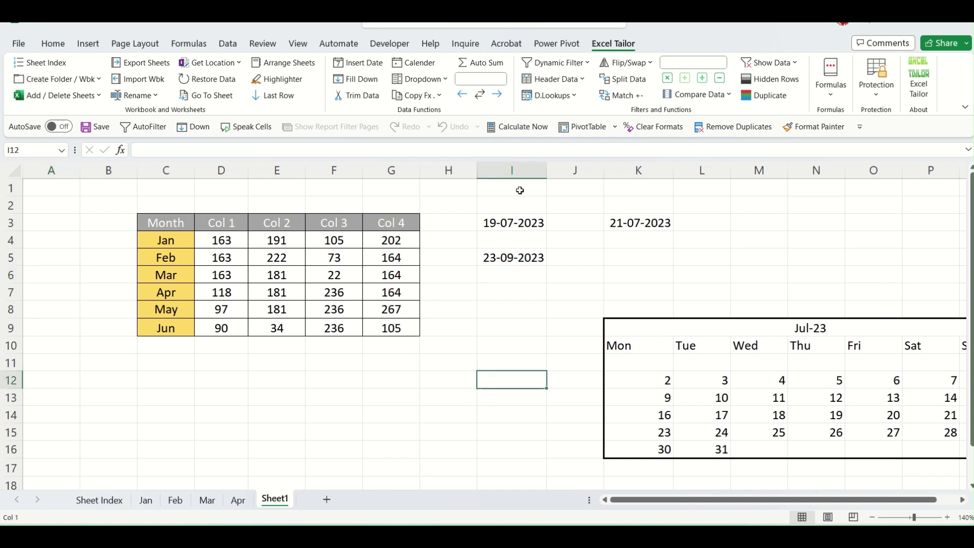
click(442, 81)
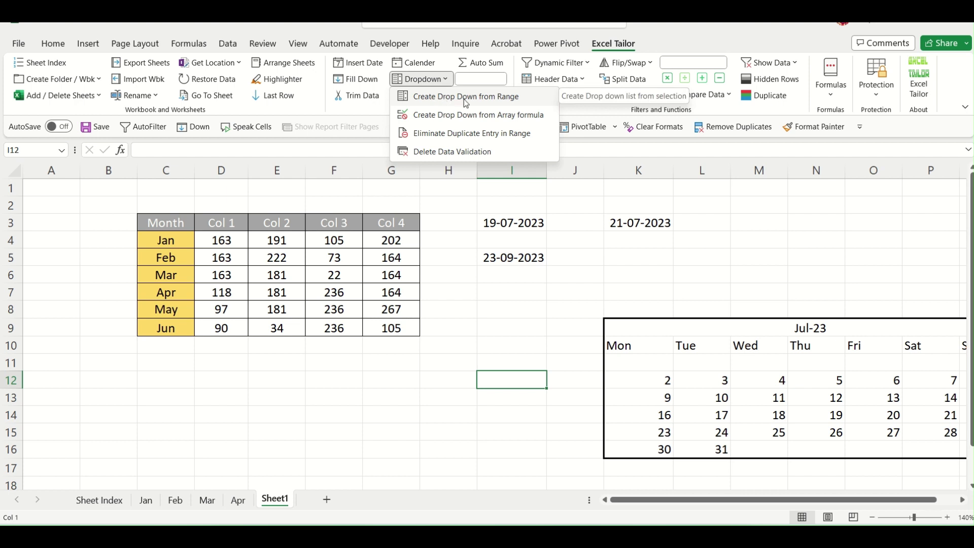
click(413, 370)
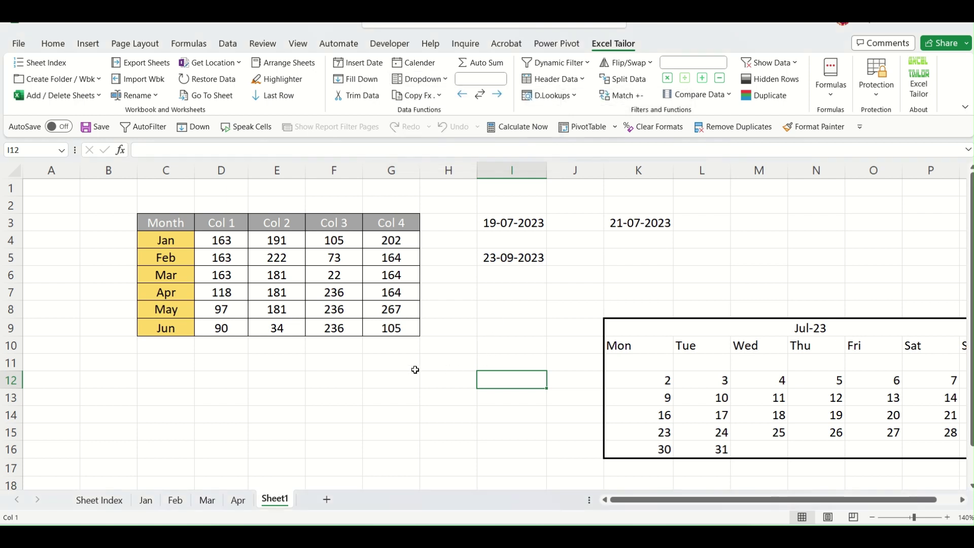
click(414, 369)
drag(196, 241, 197, 332)
drag(169, 292, 170, 330)
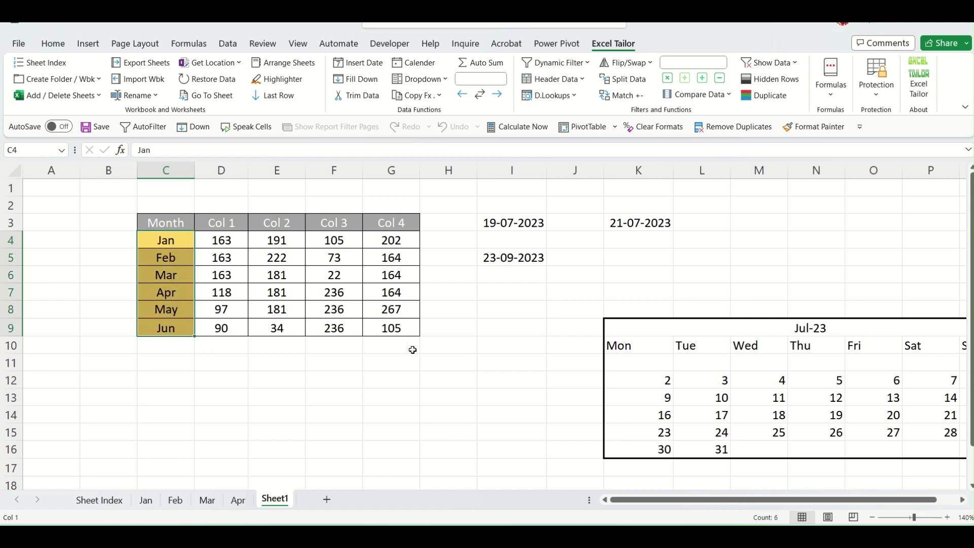
click(390, 362)
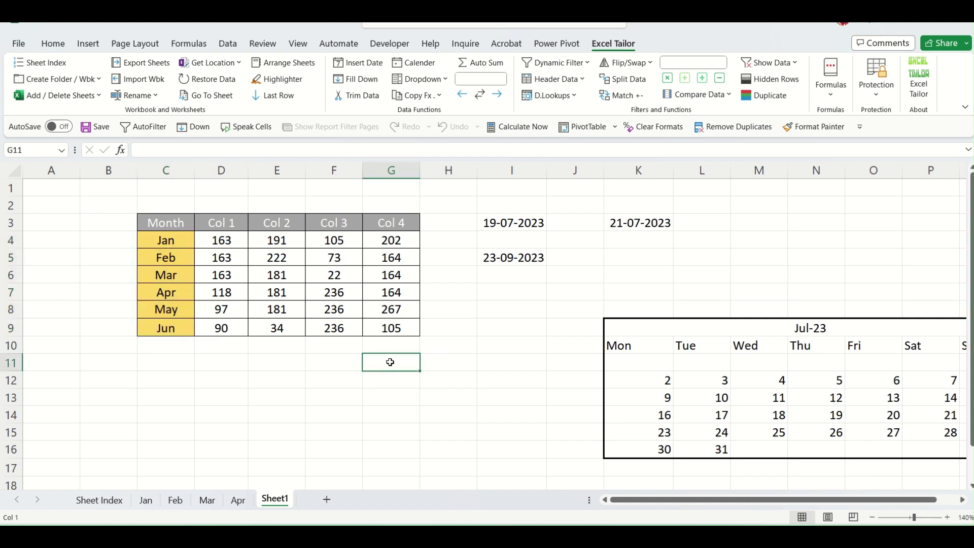
Create a drop-down in G11 from the month range $C$4:$C$9 using Create Drop Down from Range.
click(438, 79)
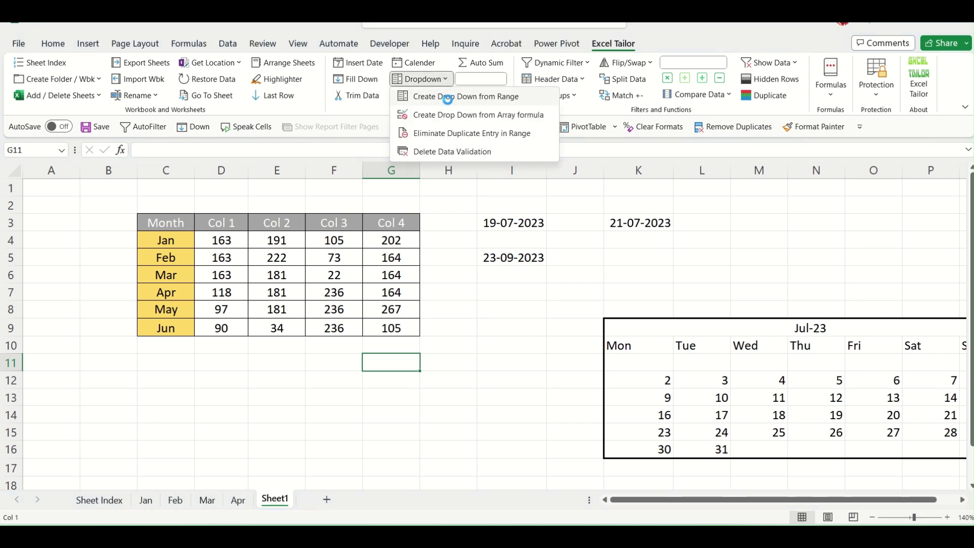
click(447, 96)
drag(475, 342, 526, 275)
drag(192, 240, 167, 327)
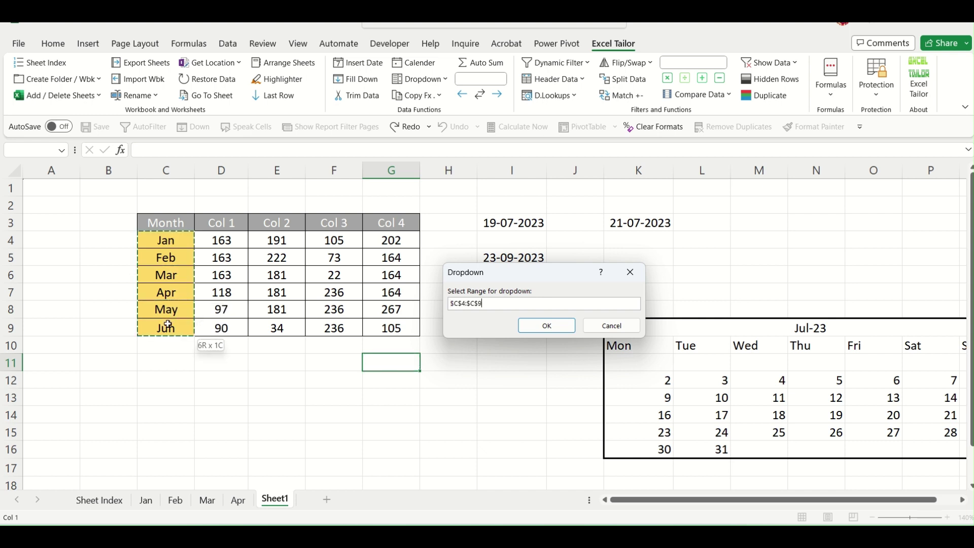
click(545, 327)
drag(486, 274, 231, 242)
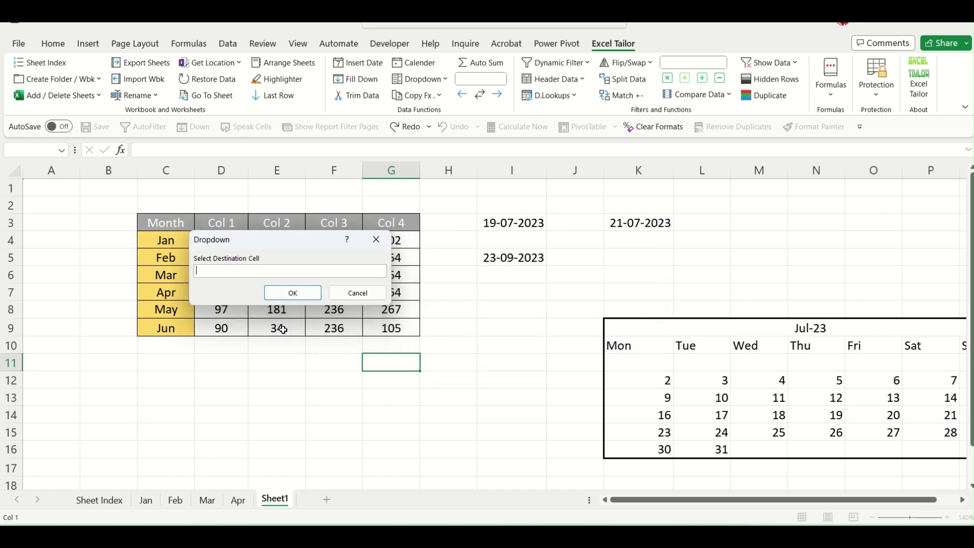
click(403, 365)
click(305, 293)
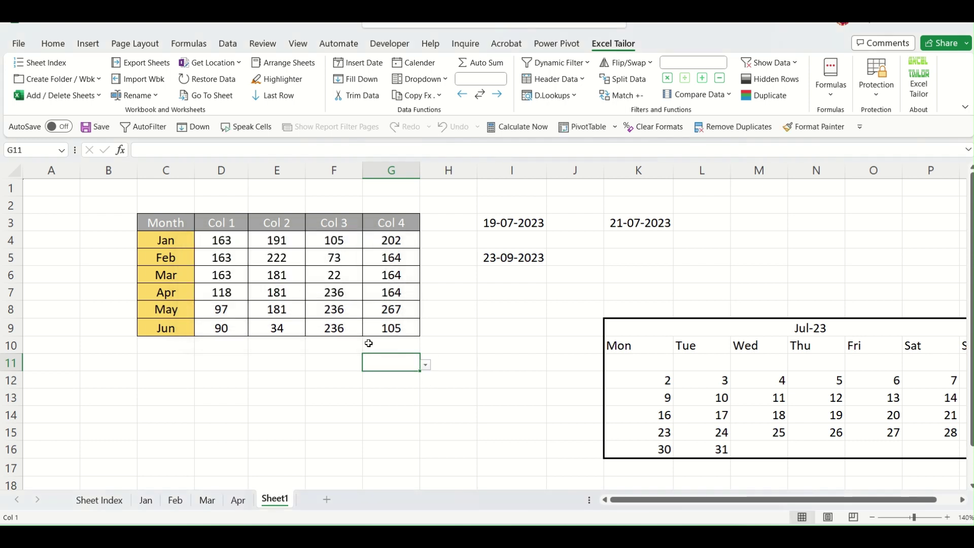
Pick Apr from G11's list, blank G11 by filling G10 down, then select Jan–Mar.
click(425, 365)
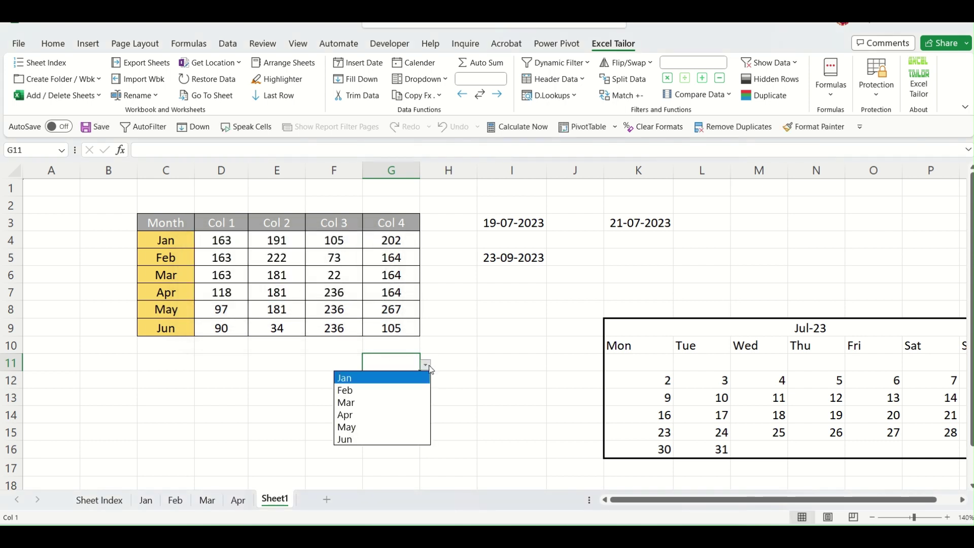
click(408, 418)
click(416, 345)
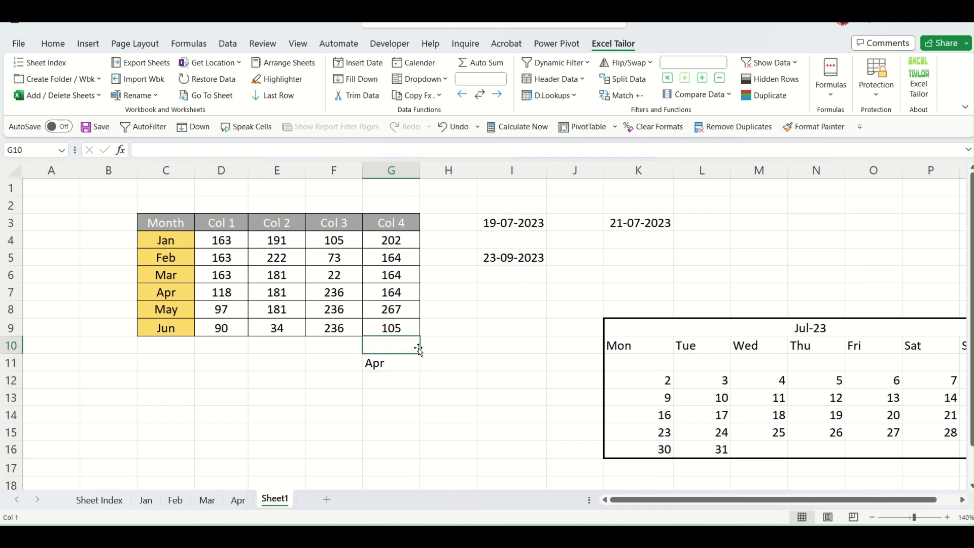
drag(421, 354, 420, 370)
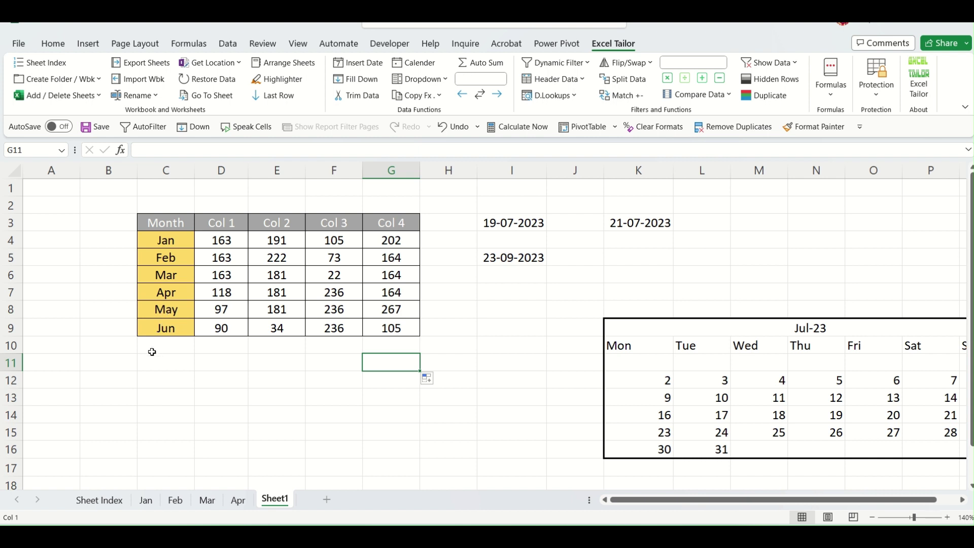
drag(170, 243, 172, 276)
Copy Jan–Mar into C12:C14 and Apr–Jun into D12:D14.
key(ctrl+c)
click(166, 380)
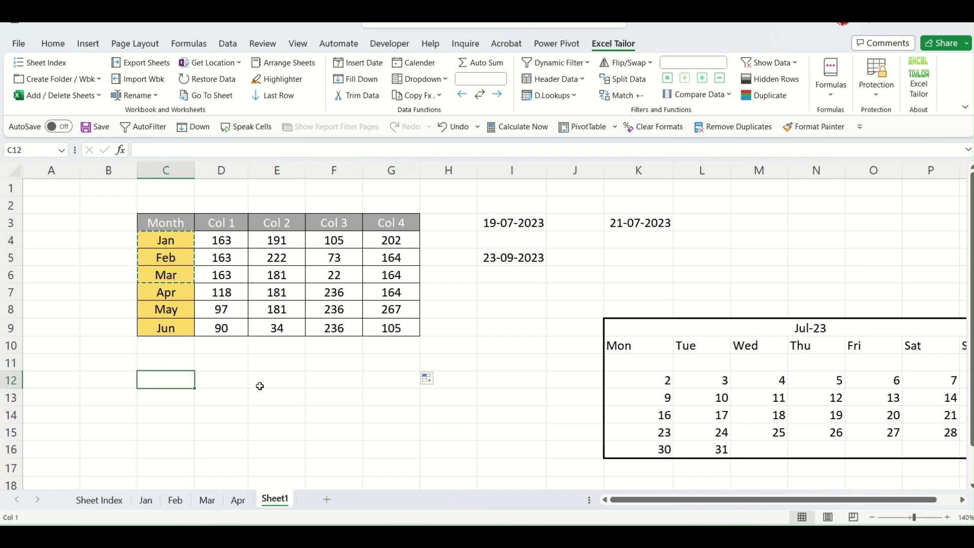
key(ctrl+v)
drag(183, 294, 175, 325)
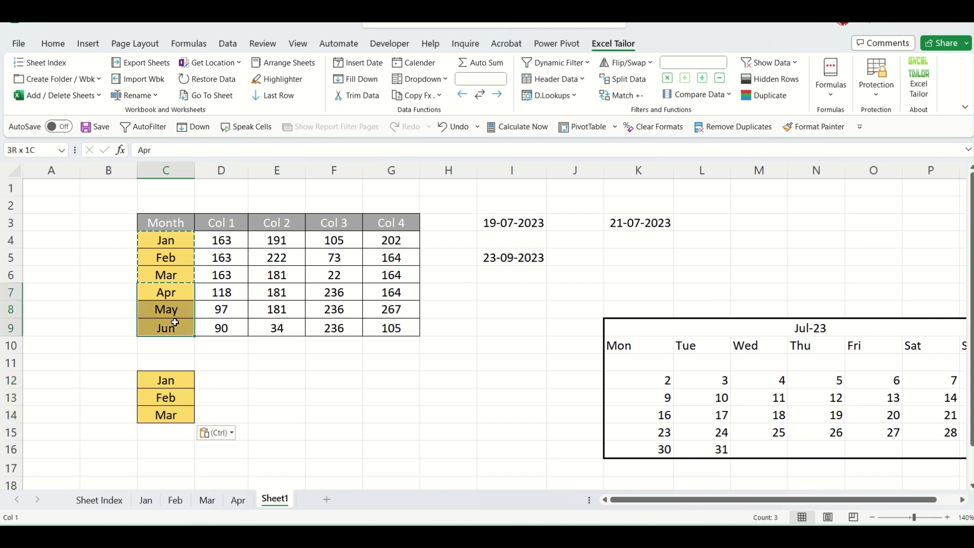
key(ctrl+c)
click(219, 380)
key(ctrl+v)
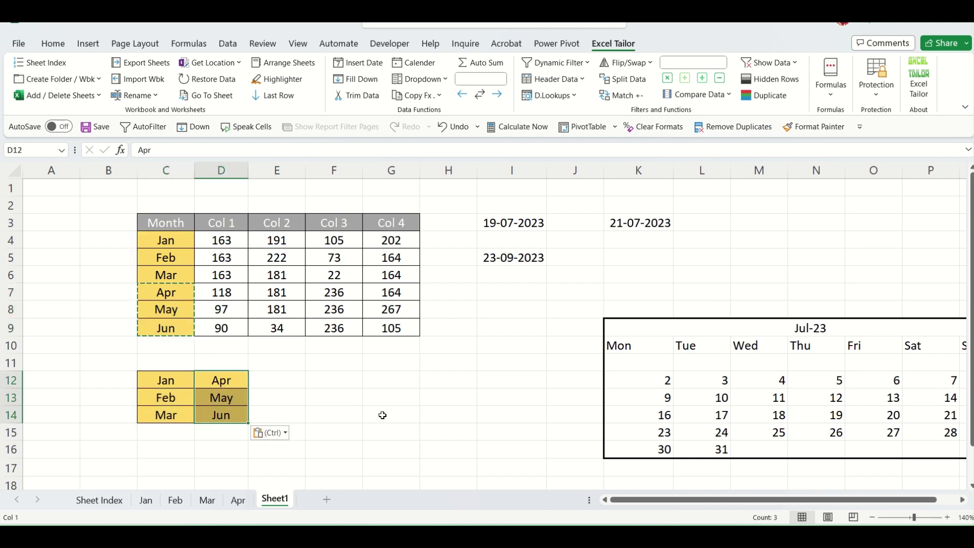
click(393, 400)
key(Escape)
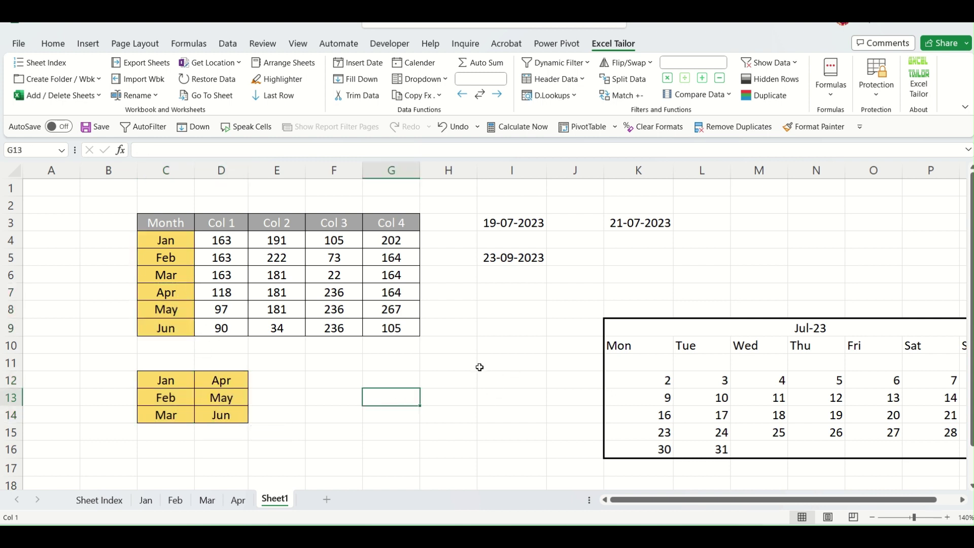
Select H12 and start Create Drop Down from Range in the Excel Tailor Dropdown tools.
click(460, 367)
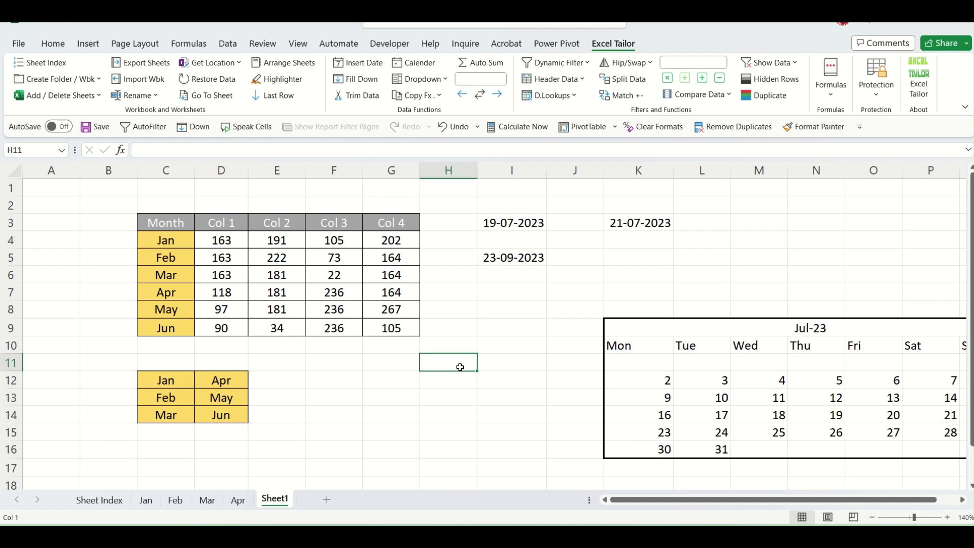
drag(173, 382, 224, 415)
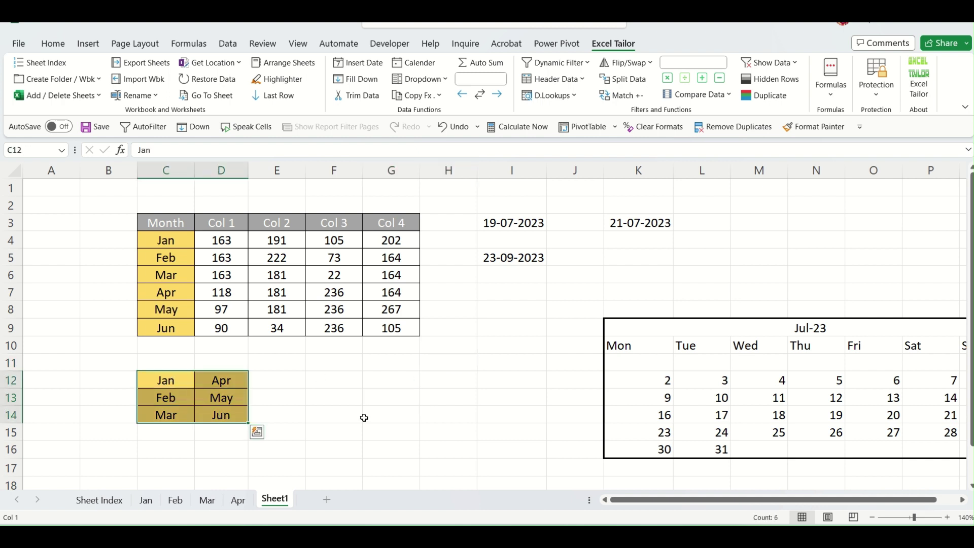
click(435, 376)
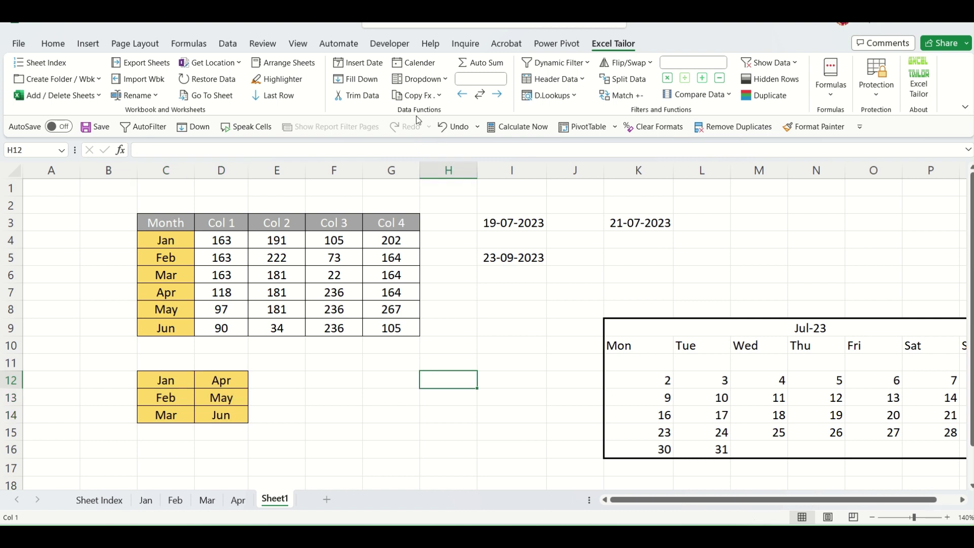
click(419, 80)
click(438, 98)
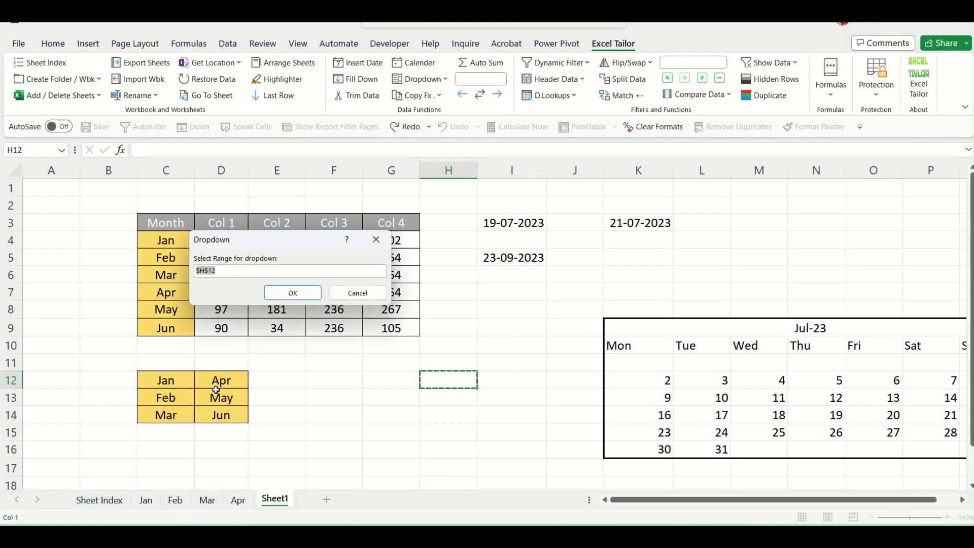
Create a drop-down in H12 sourced from C12:D14 and check its month list.
drag(169, 381, 219, 415)
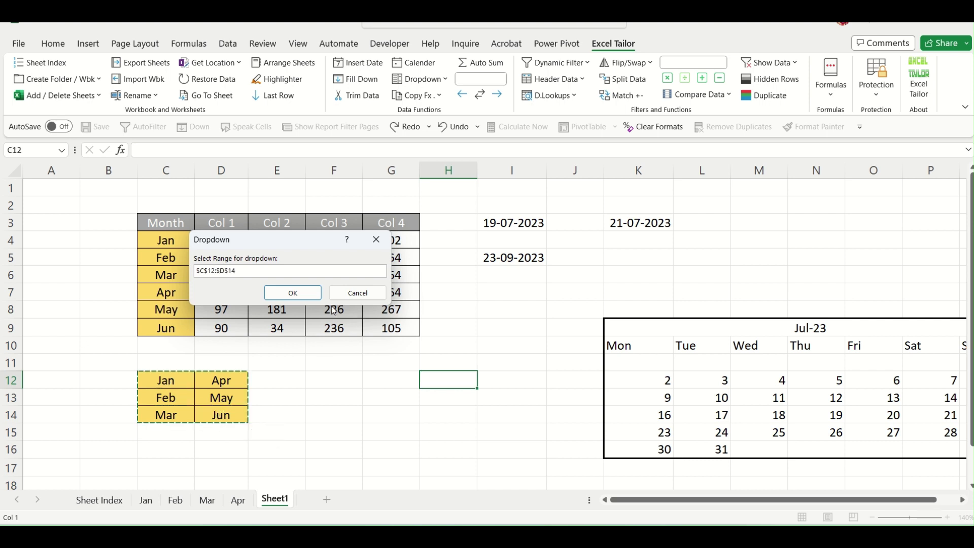
click(293, 292)
click(450, 381)
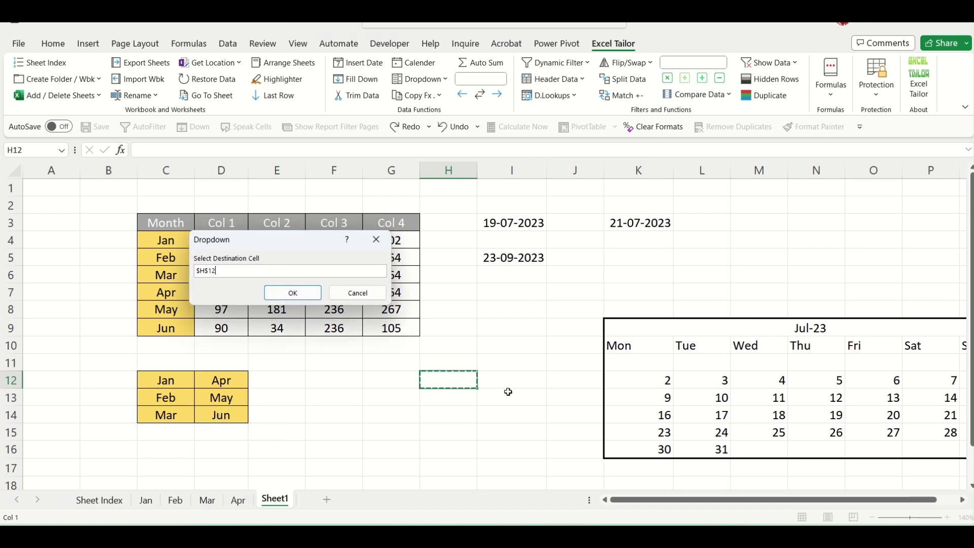
click(292, 293)
click(489, 383)
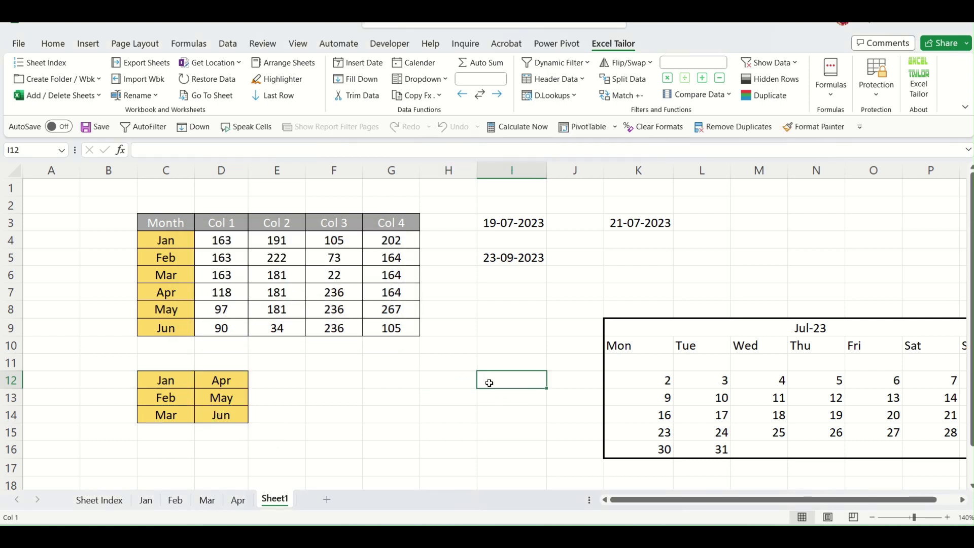
click(469, 385)
click(482, 381)
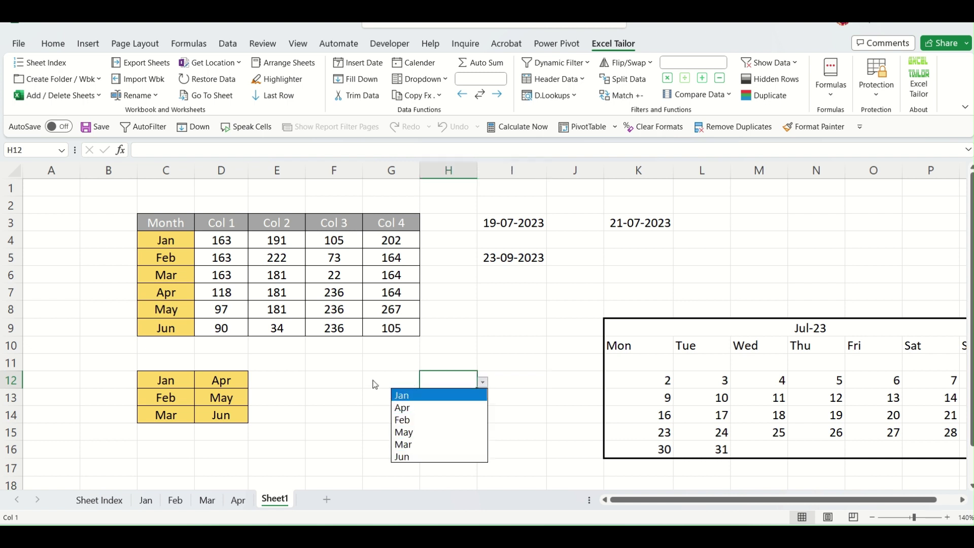
click(349, 383)
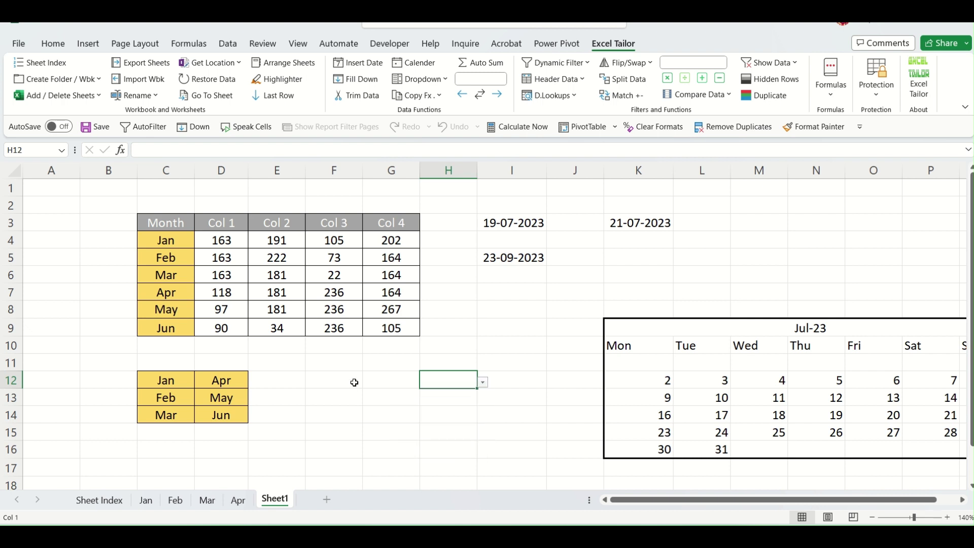
Clear H12 and the C12:D14 month block by filling blank cells over them.
click(470, 356)
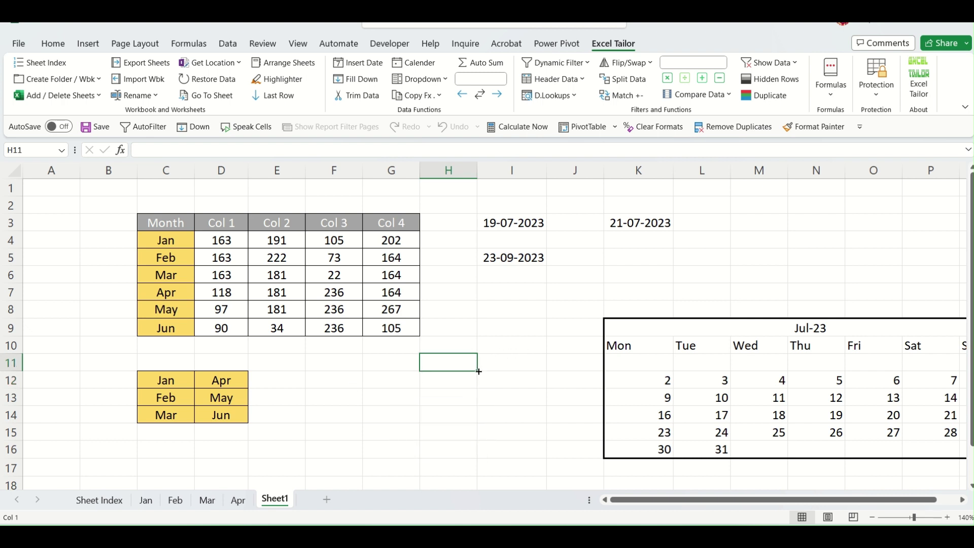
drag(478, 371, 477, 386)
click(161, 361)
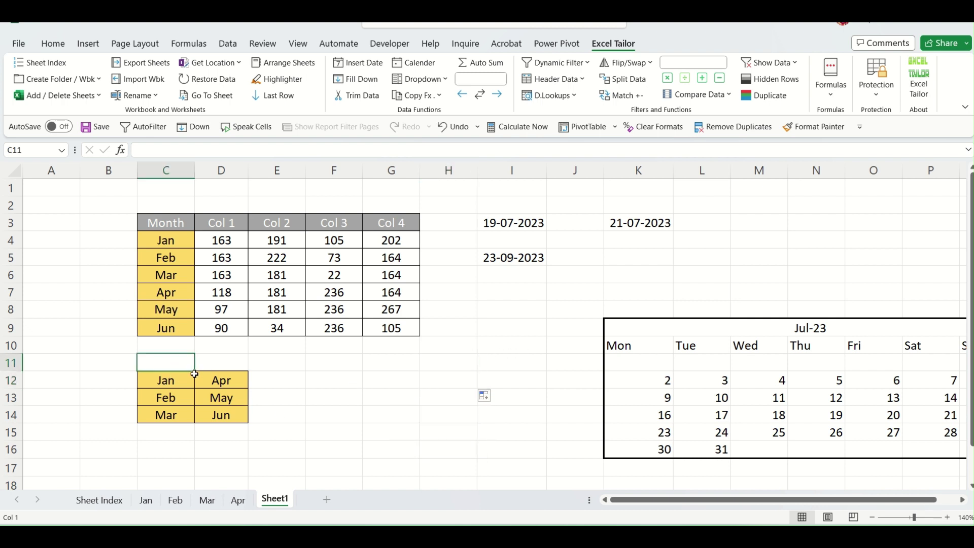
drag(194, 388, 264, 422)
click(290, 418)
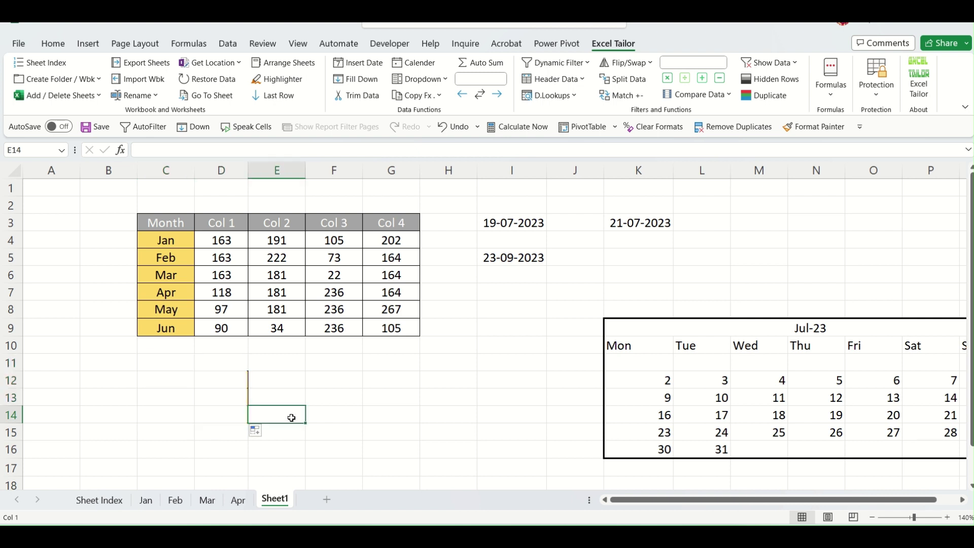
Enter =C4:C9 in F11 so Jan–Jun spill down F11:F16.
click(446, 81)
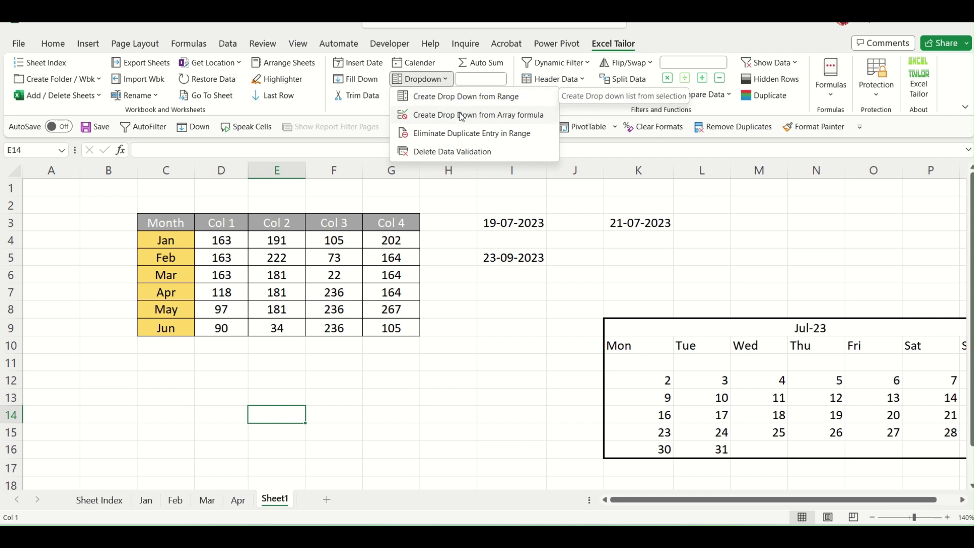
click(385, 366)
click(347, 359)
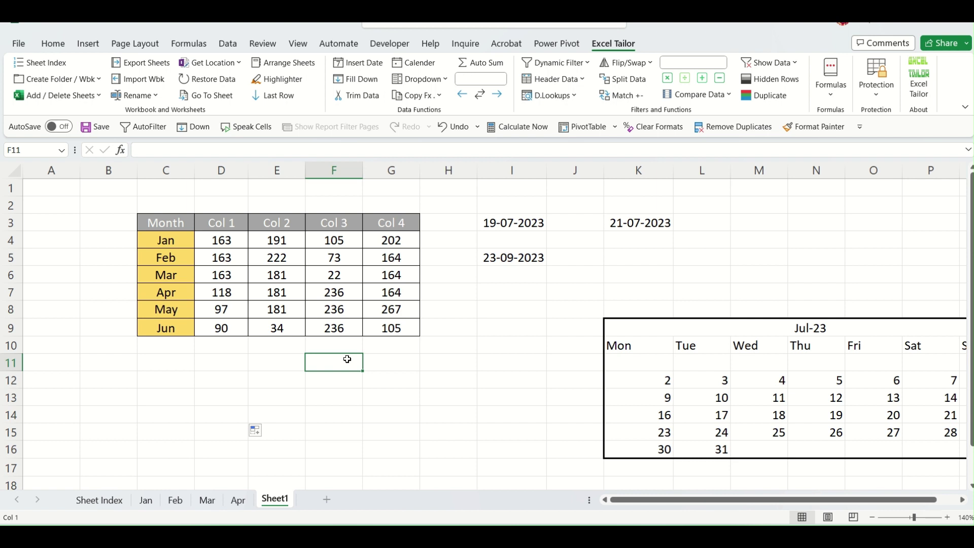
text(=)
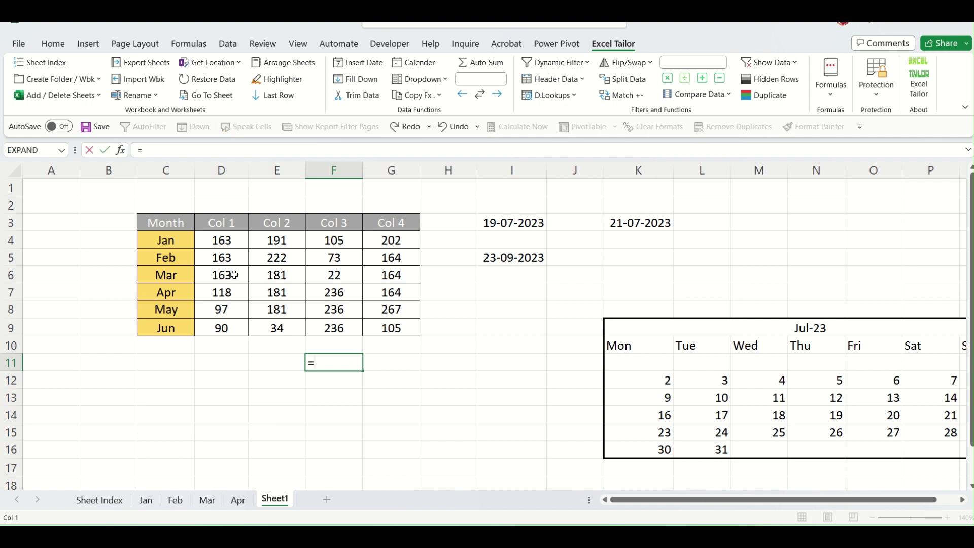
drag(166, 240, 166, 326)
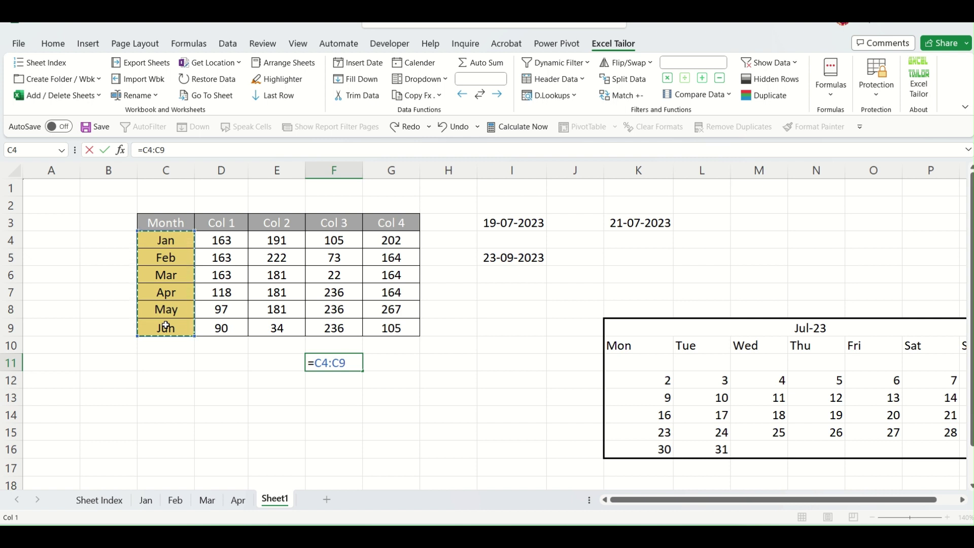
key(Return)
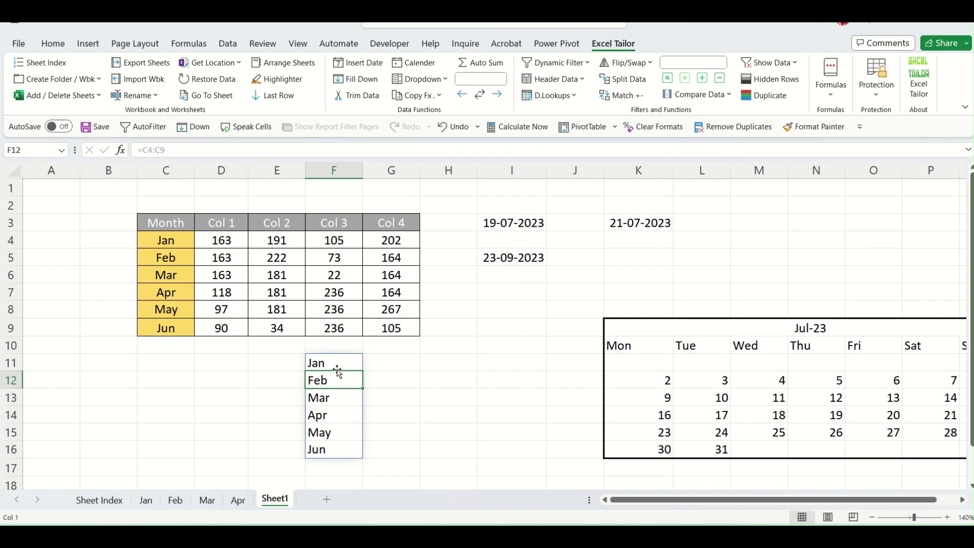
click(341, 364)
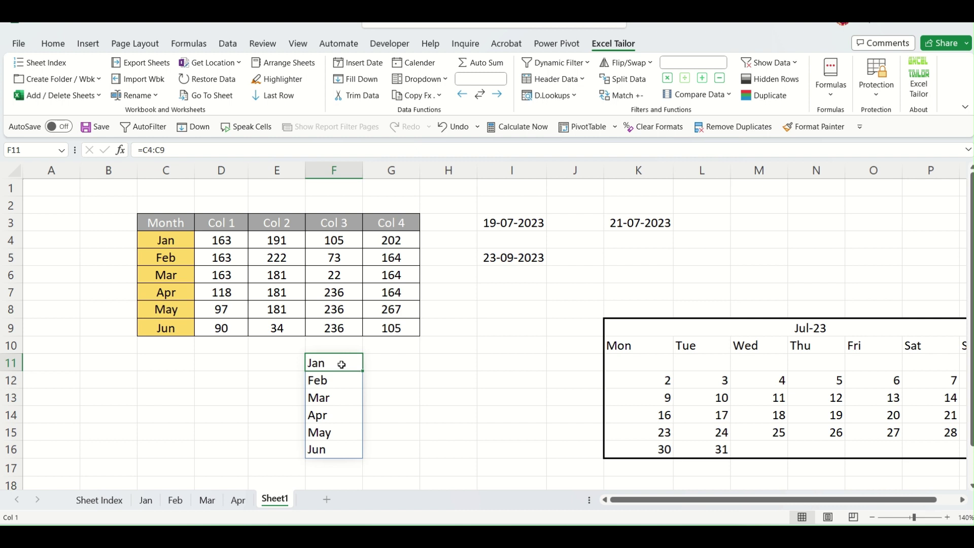
click(444, 363)
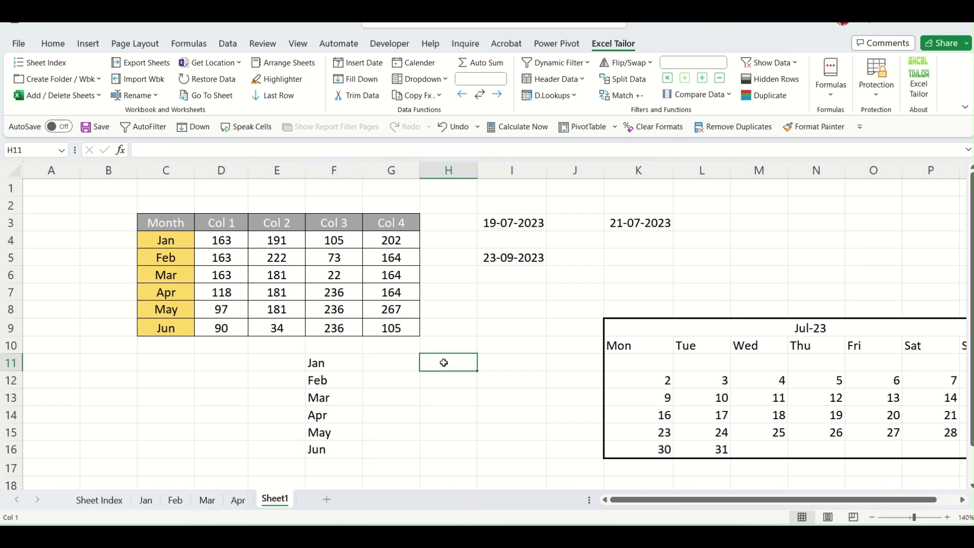
Try Create Drop Down from Array formula for H11, then select F11's spilled formula as source.
click(440, 80)
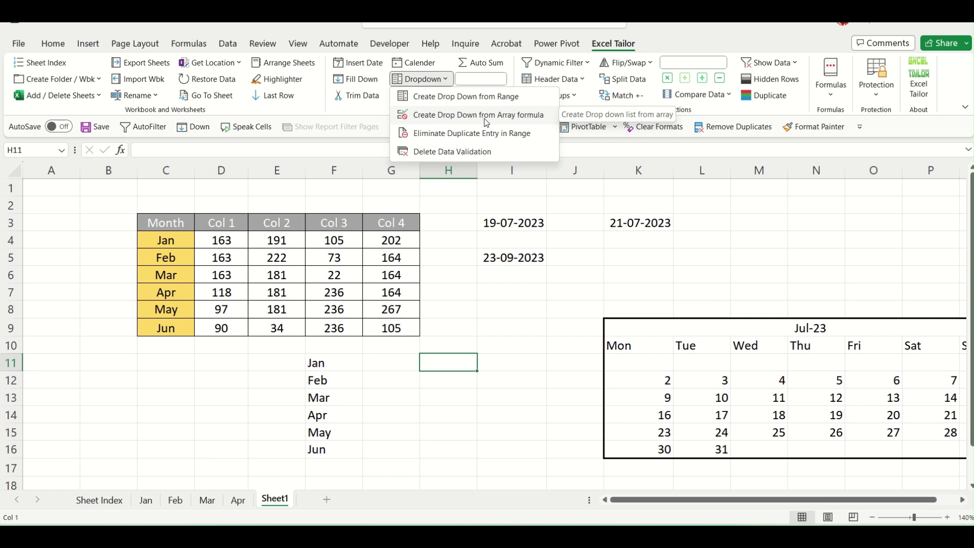
click(468, 117)
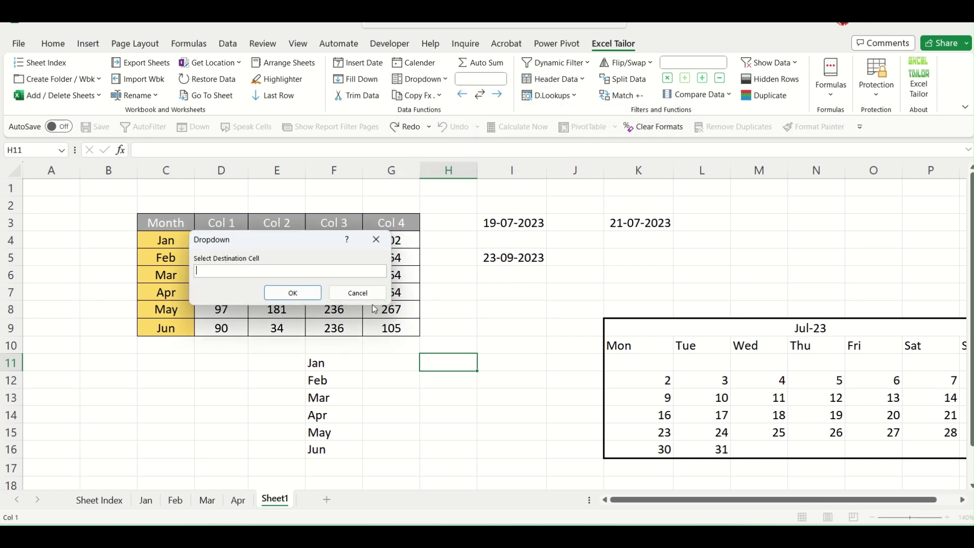
click(450, 366)
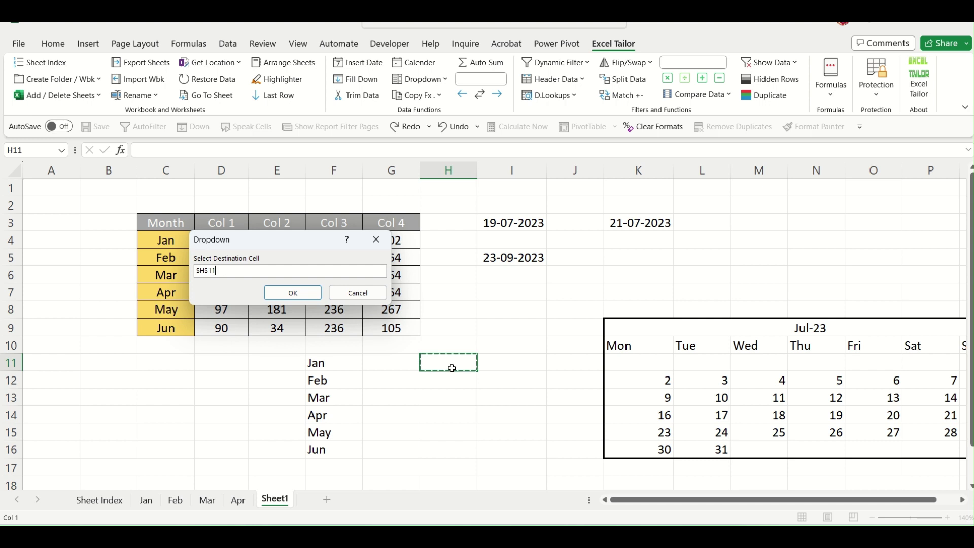
click(292, 292)
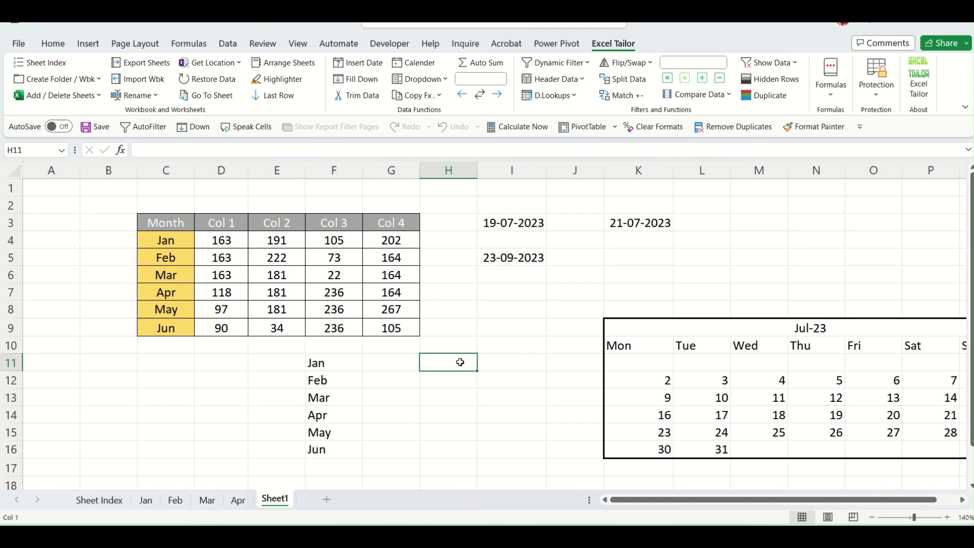
click(331, 364)
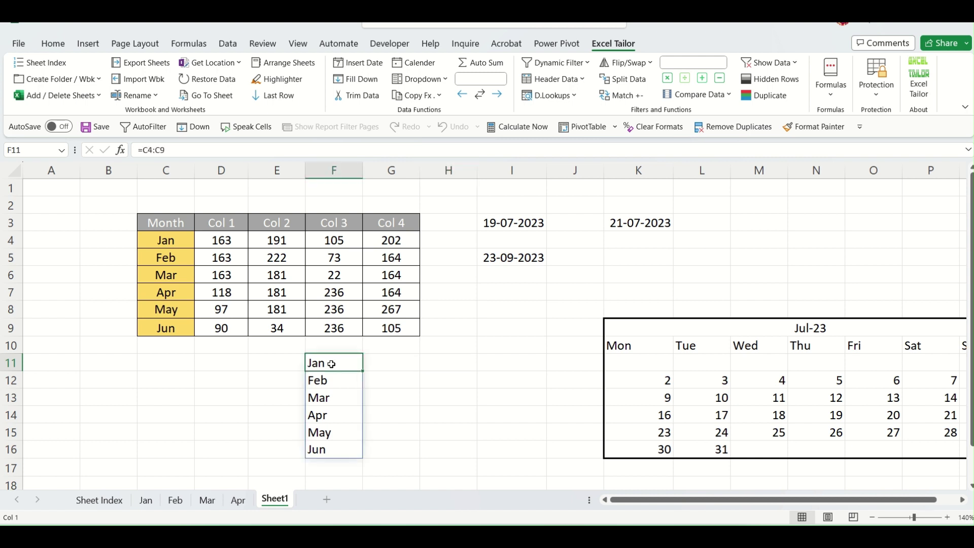
click(326, 411)
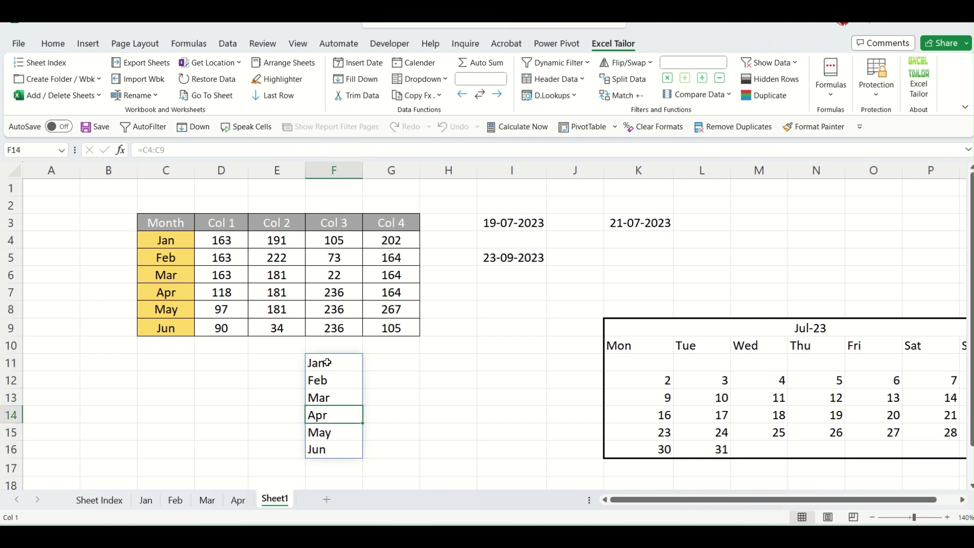
click(328, 362)
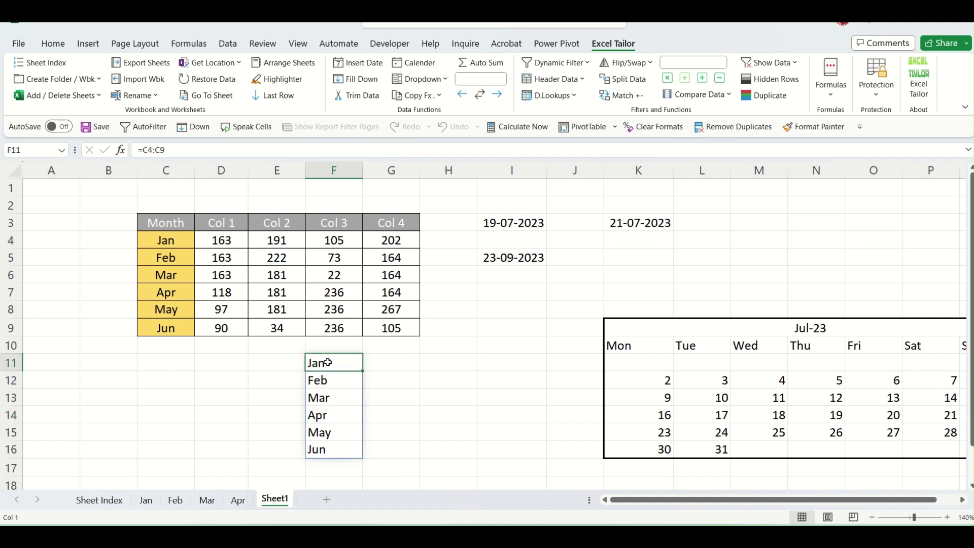
Create the array-formula drop-down in H11 from F11 and check it offers Jan–Jun.
click(447, 83)
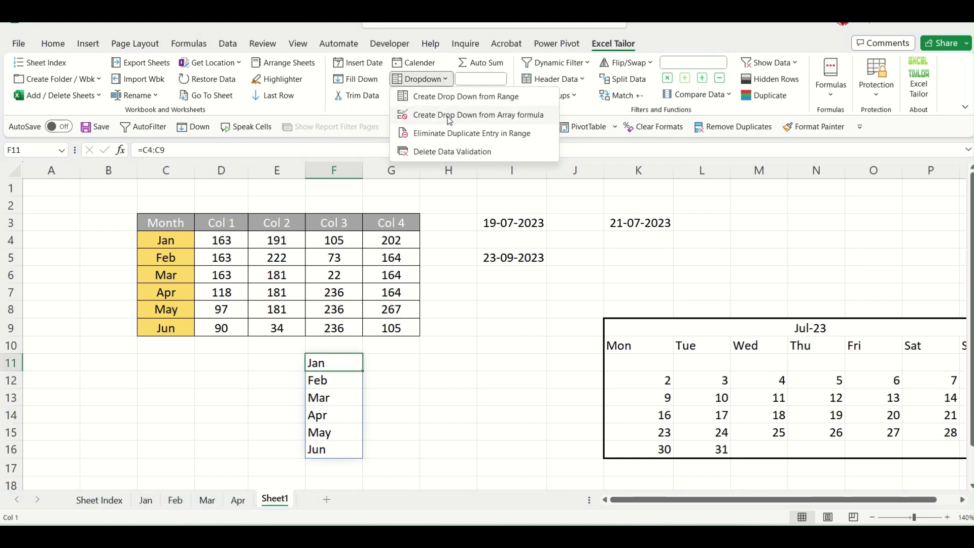
click(466, 116)
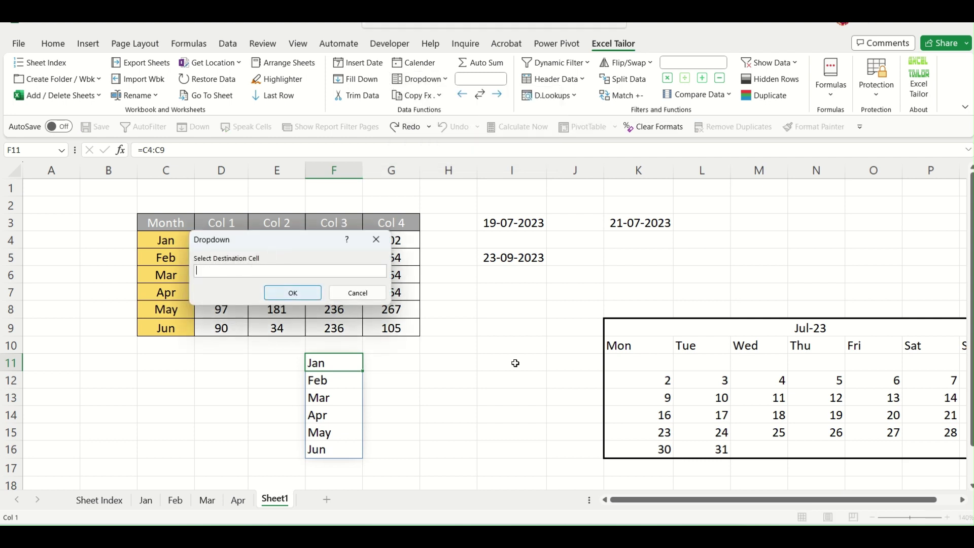
click(453, 362)
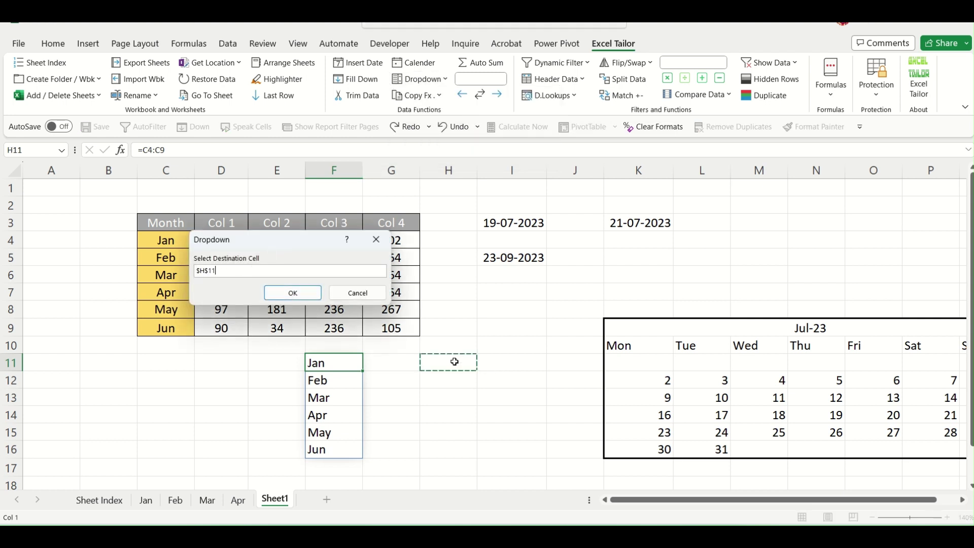
click(304, 298)
click(467, 367)
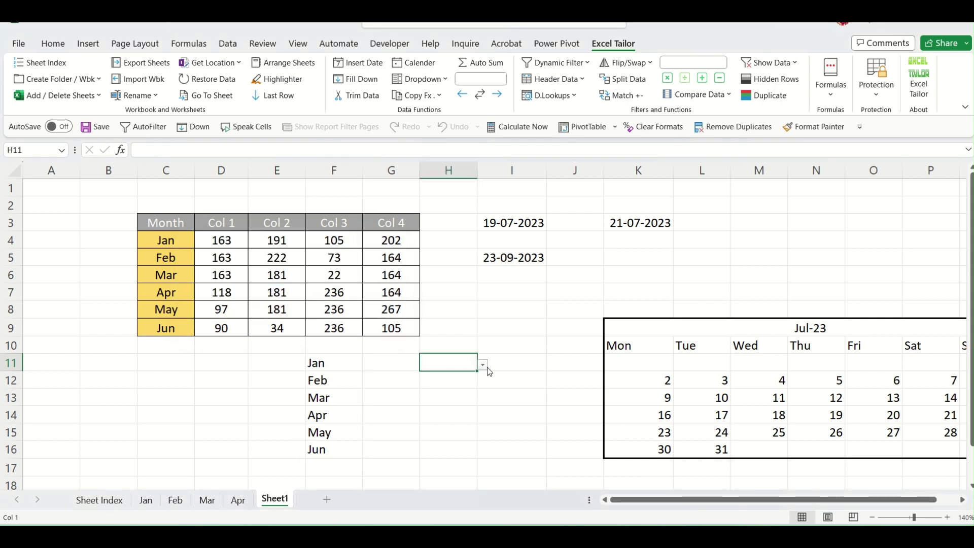
click(481, 365)
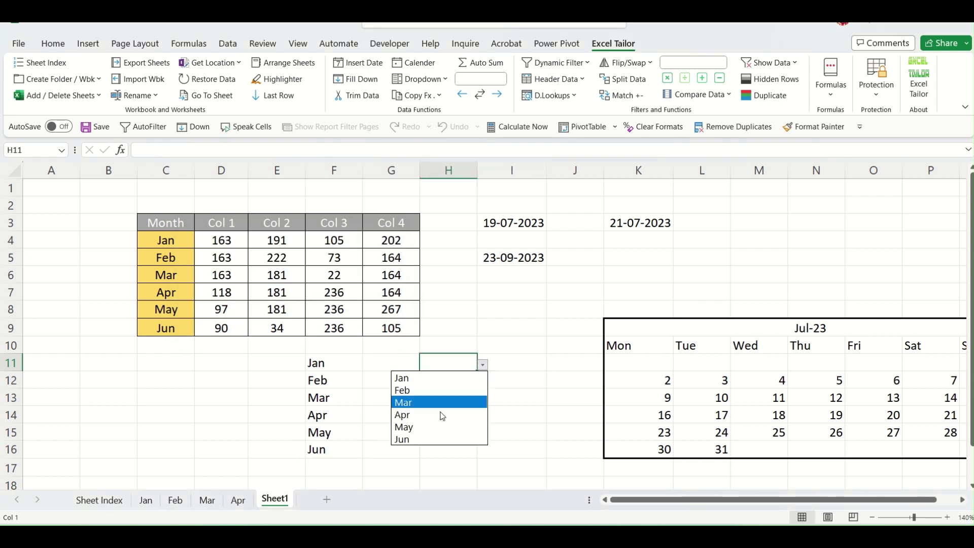
click(336, 382)
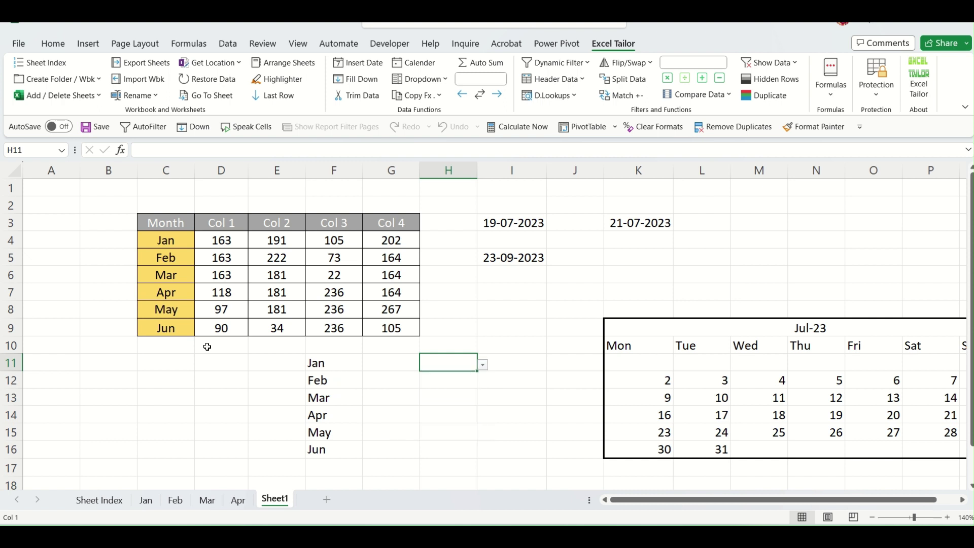
click(173, 342)
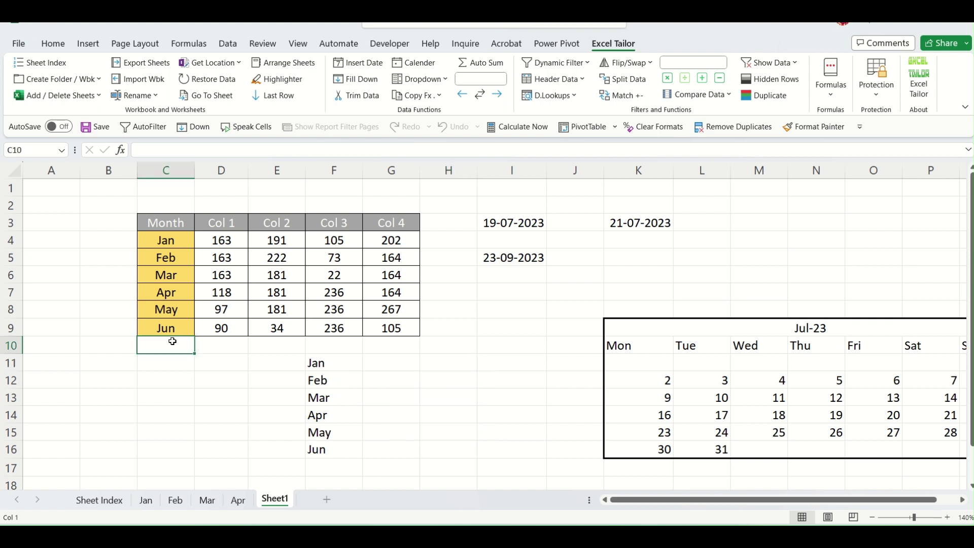
Extend the month series to Sep in column C and widen F11's formula to =C4:C12.
drag(171, 311, 192, 386)
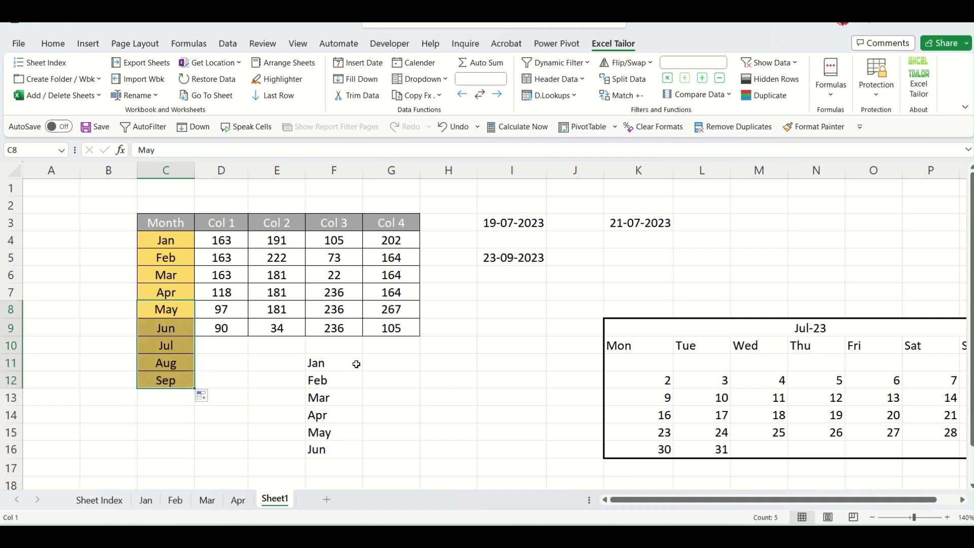
click(332, 360)
double_click(332, 360)
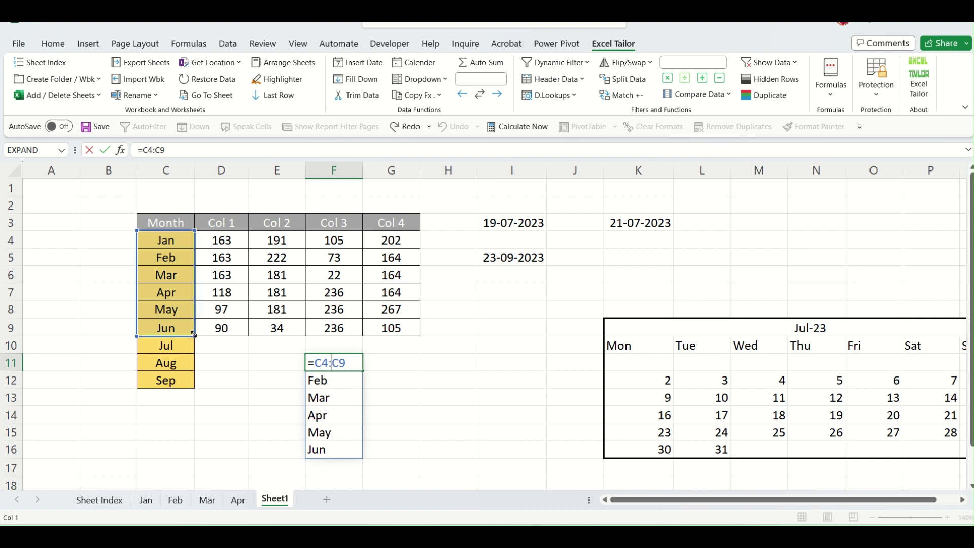
drag(195, 362, 196, 385)
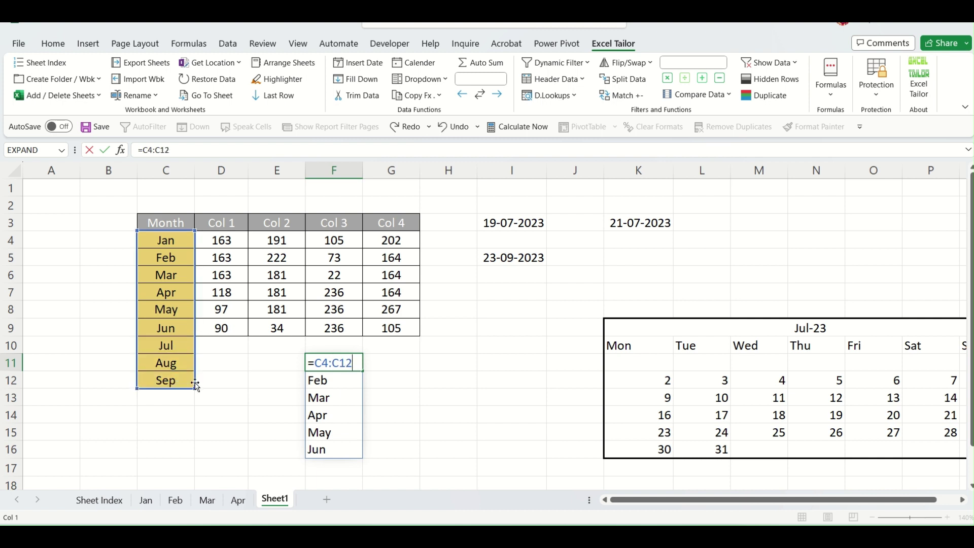
key(Return)
Check that H11's drop-down now lists Jul, Aug and Sep.
click(436, 368)
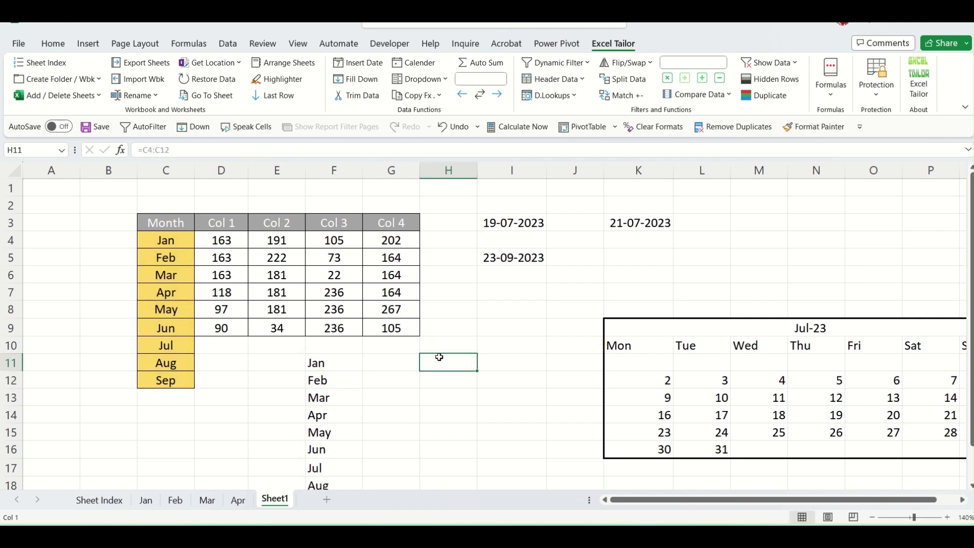
click(484, 366)
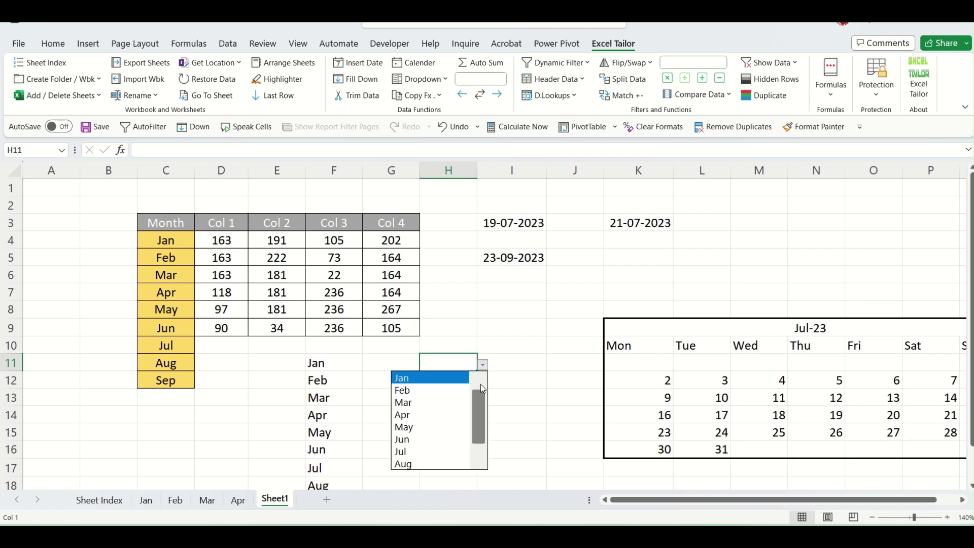
scroll(481, 416, down, 1)
drag(480, 445, 477, 393)
click(508, 393)
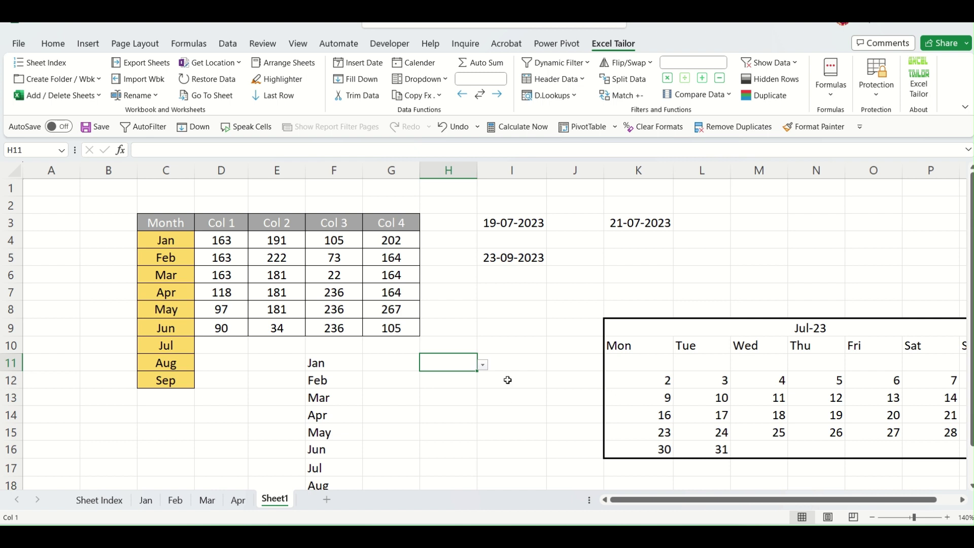
Select the month range in column C, settling on C4:C15.
click(440, 80)
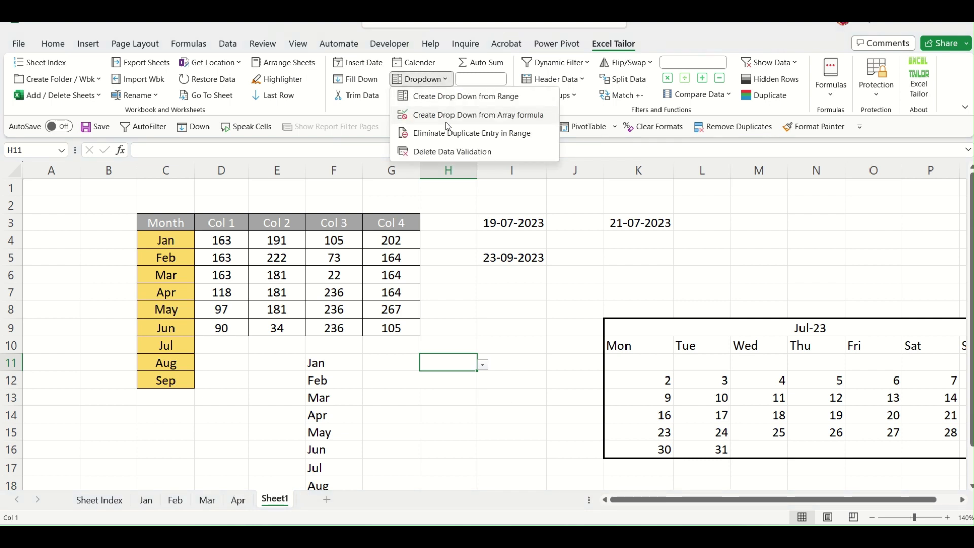
click(513, 392)
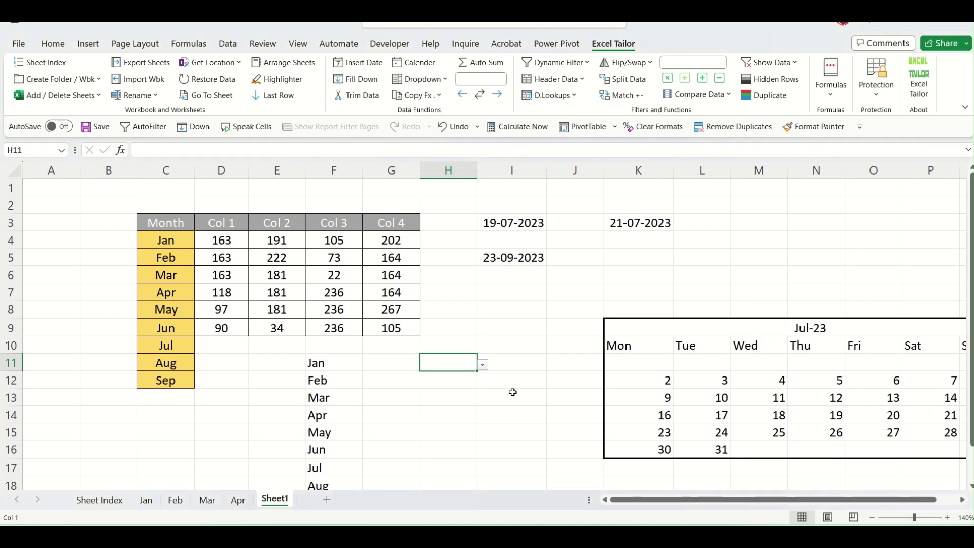
click(447, 83)
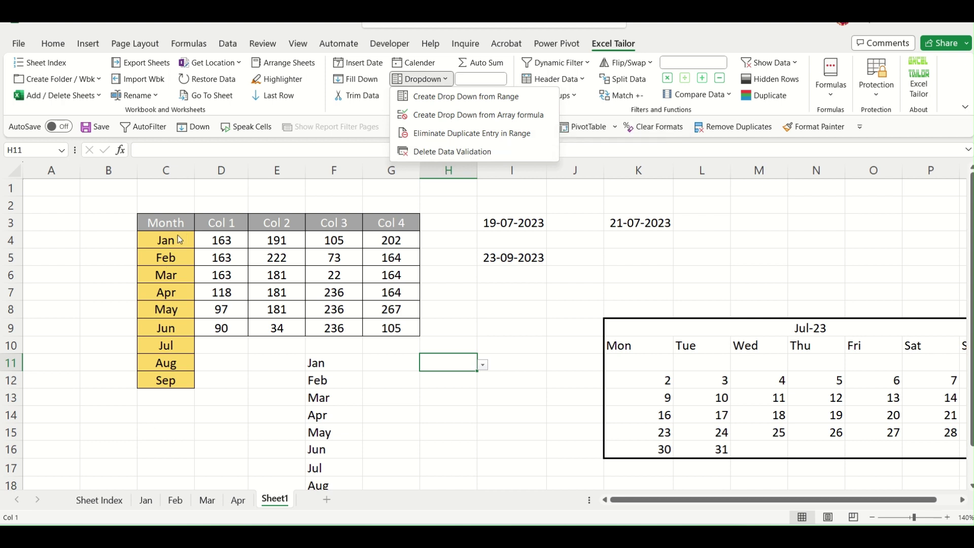
click(185, 256)
drag(179, 242, 166, 350)
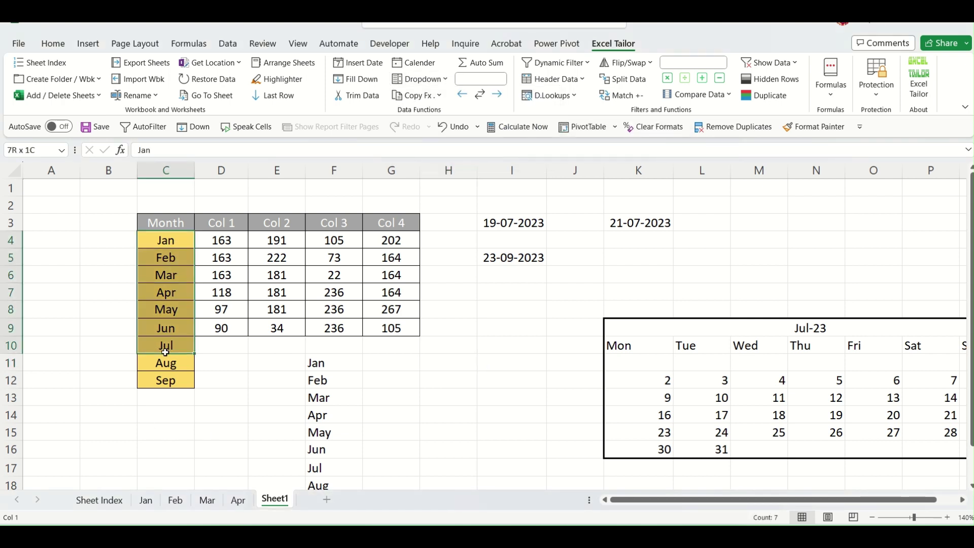
drag(186, 242, 167, 380)
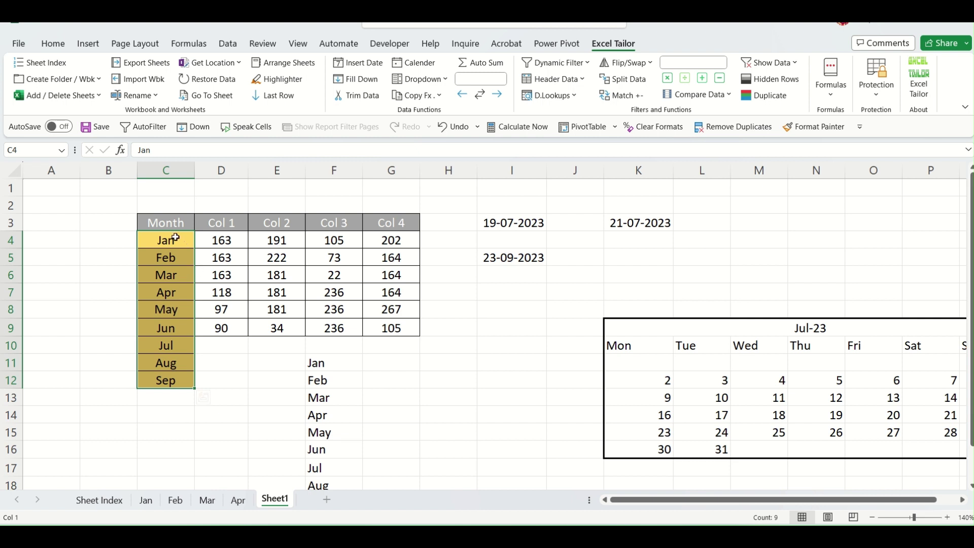
drag(174, 240, 168, 435)
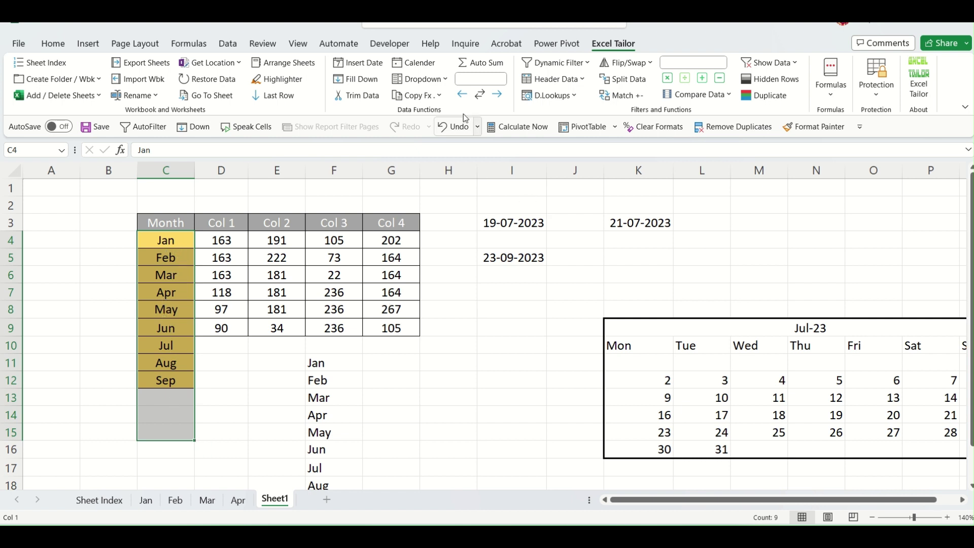
Apply Eliminate Duplicate Entry in Range to $C$4:$C$15.
click(443, 83)
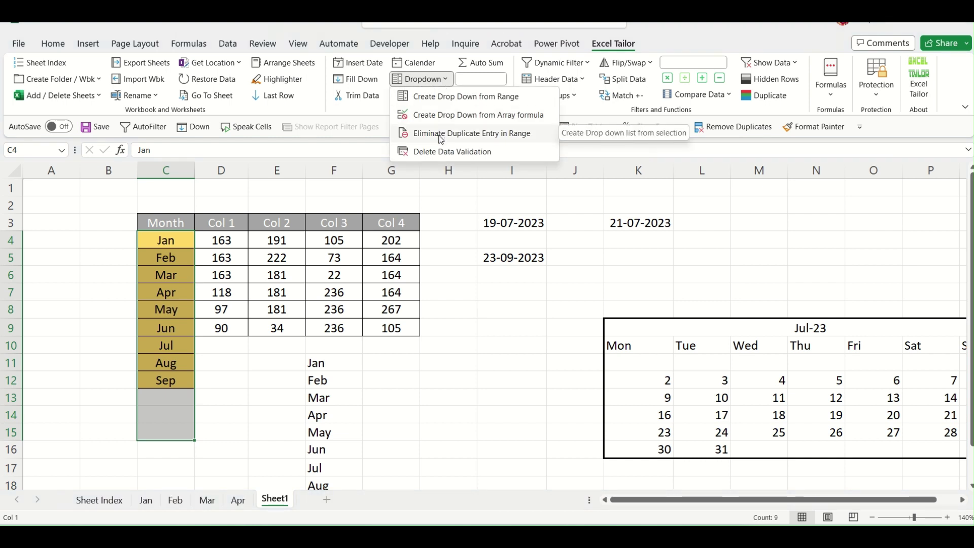
click(441, 134)
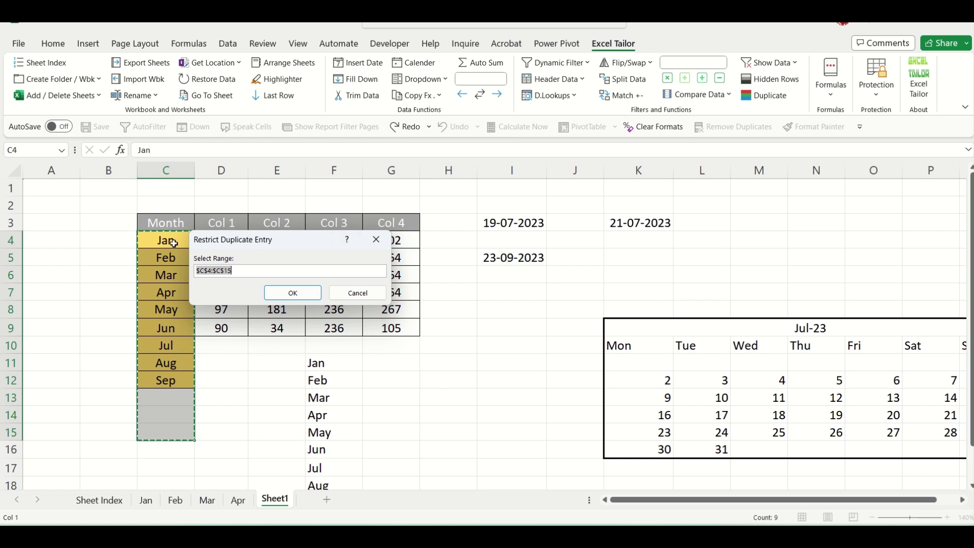
click(306, 293)
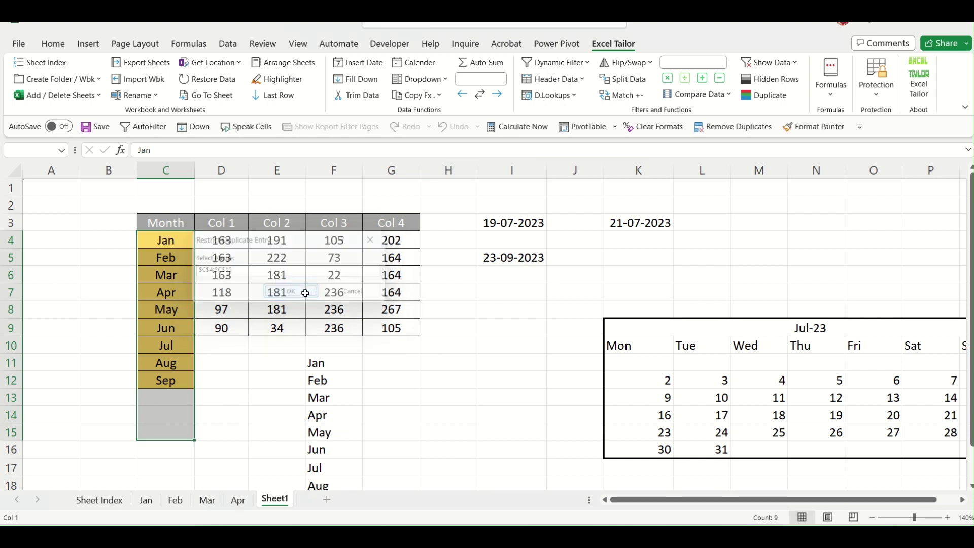
click(156, 399)
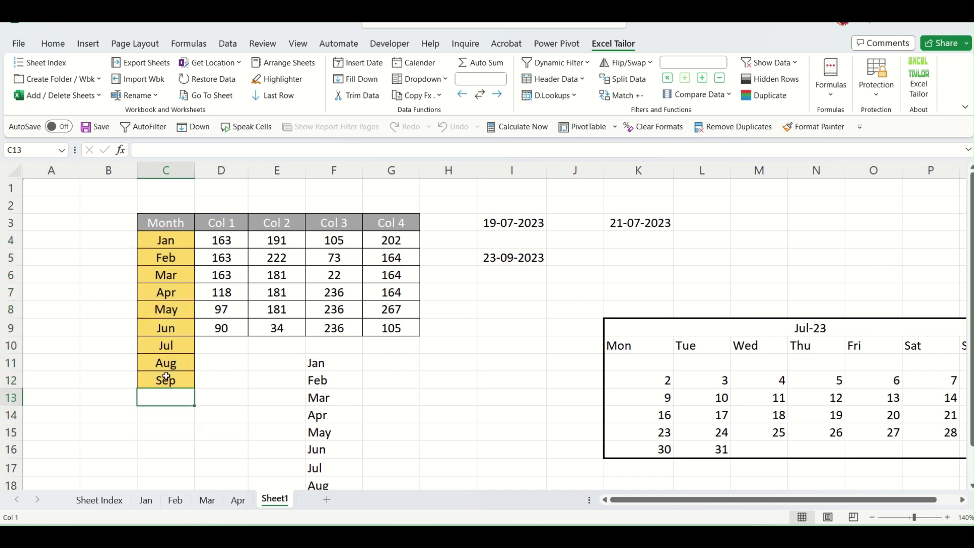
Verify that entering Jan and then Sep in C13 is rejected as duplicates, cancelling each warning.
drag(162, 234, 167, 378)
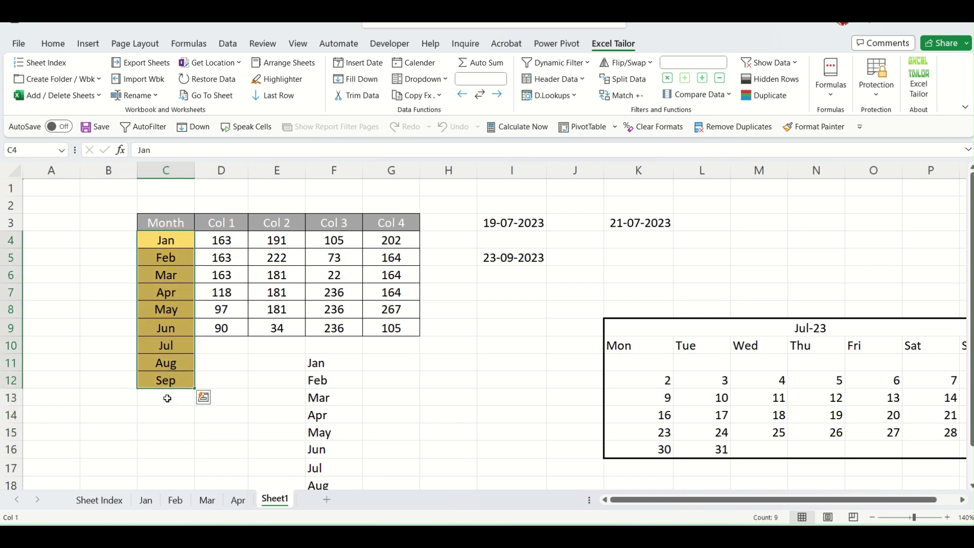
click(166, 400)
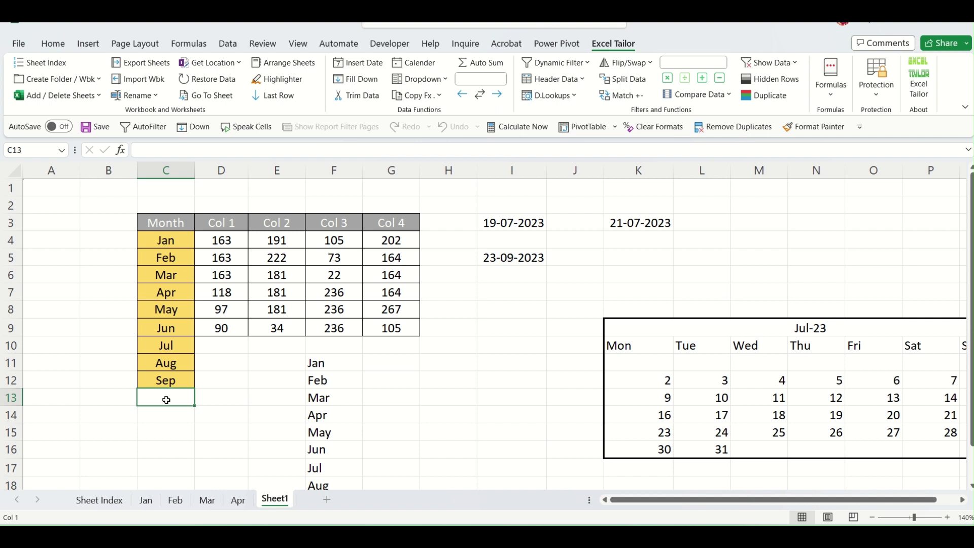
text(Jan)
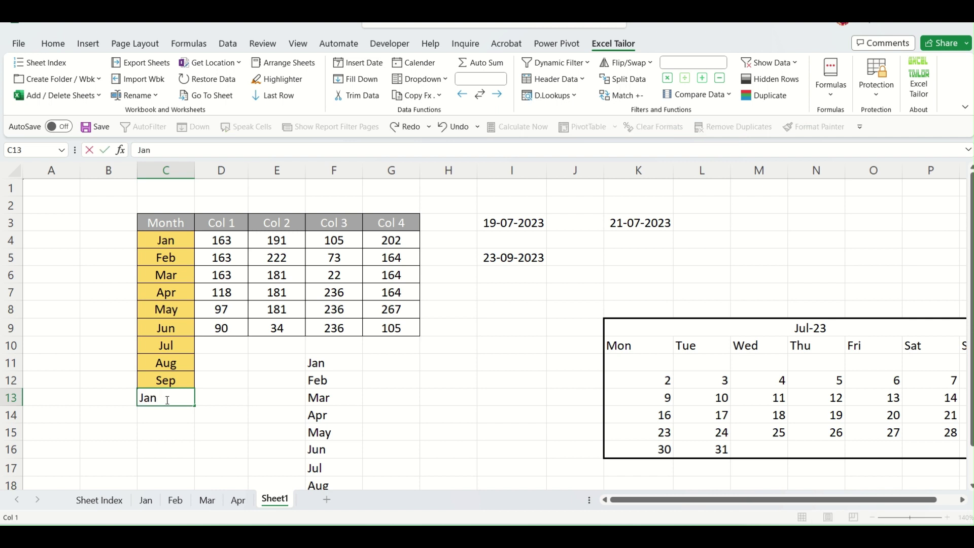
key(Return)
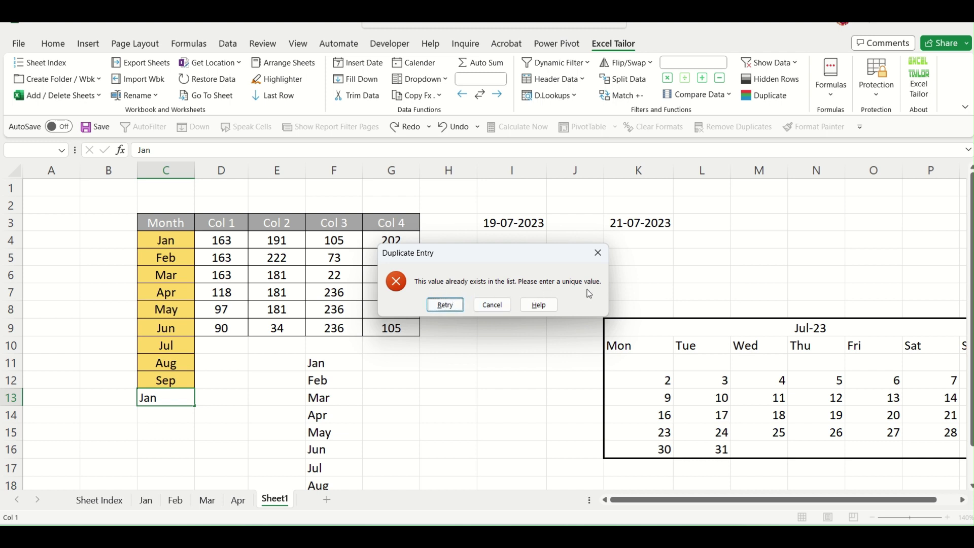
click(492, 305)
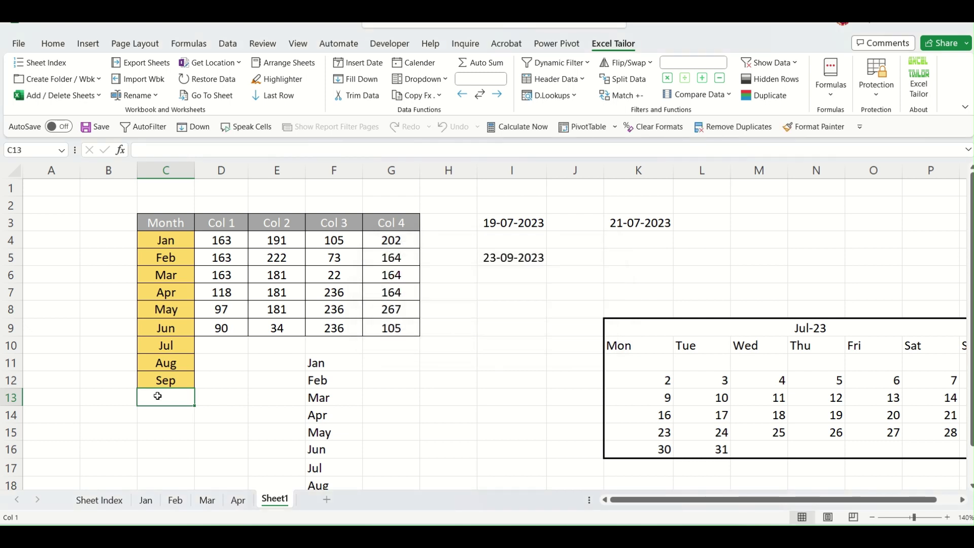
text(Sep)
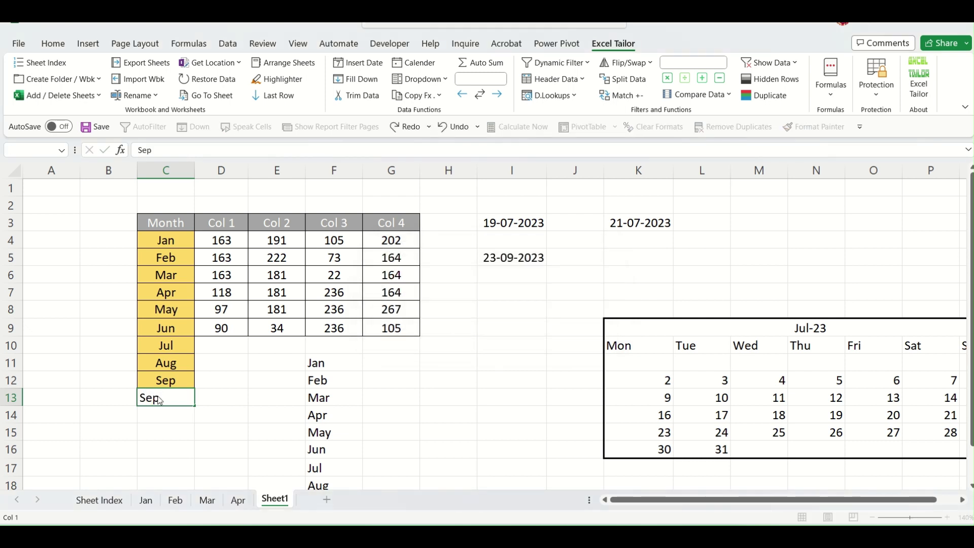
key(Return)
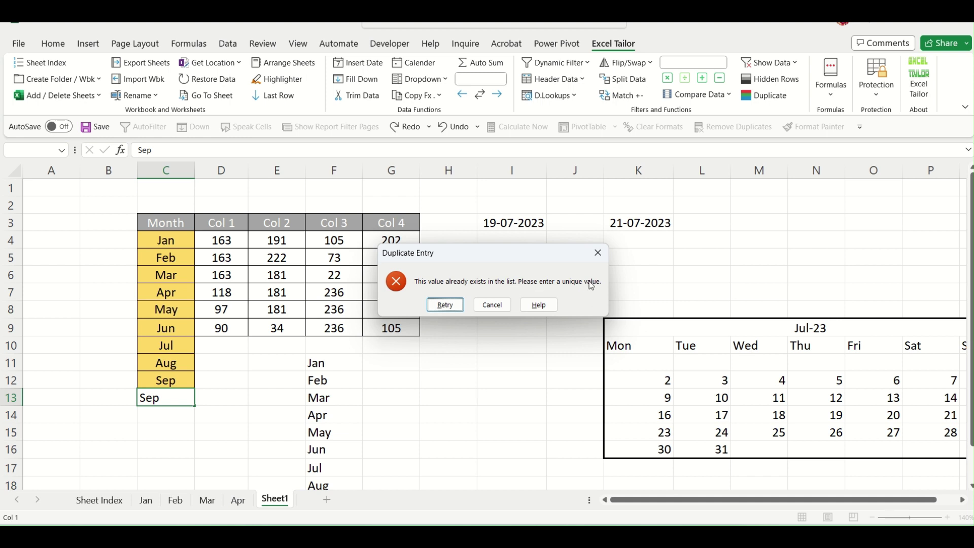
click(601, 253)
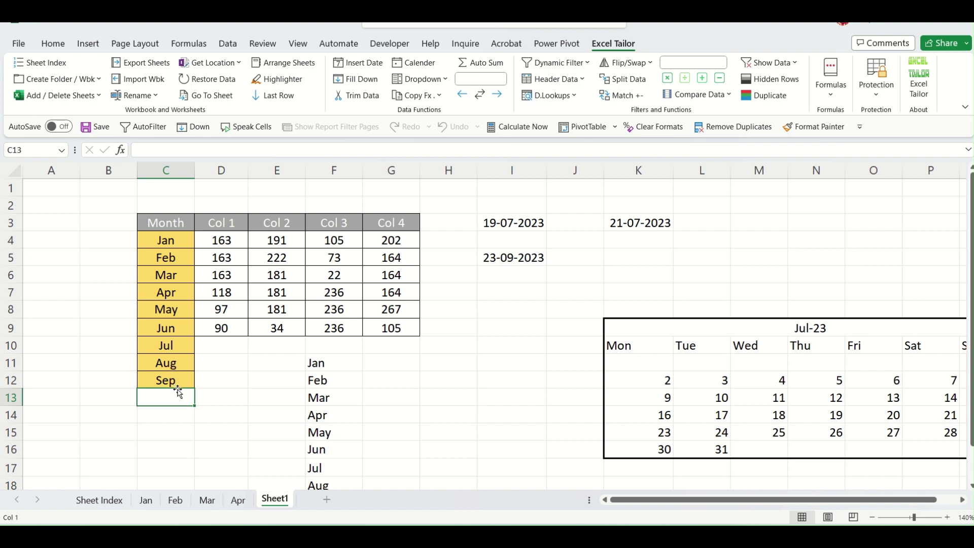
Enter Oct in C13 below Sep.
text(Oct)
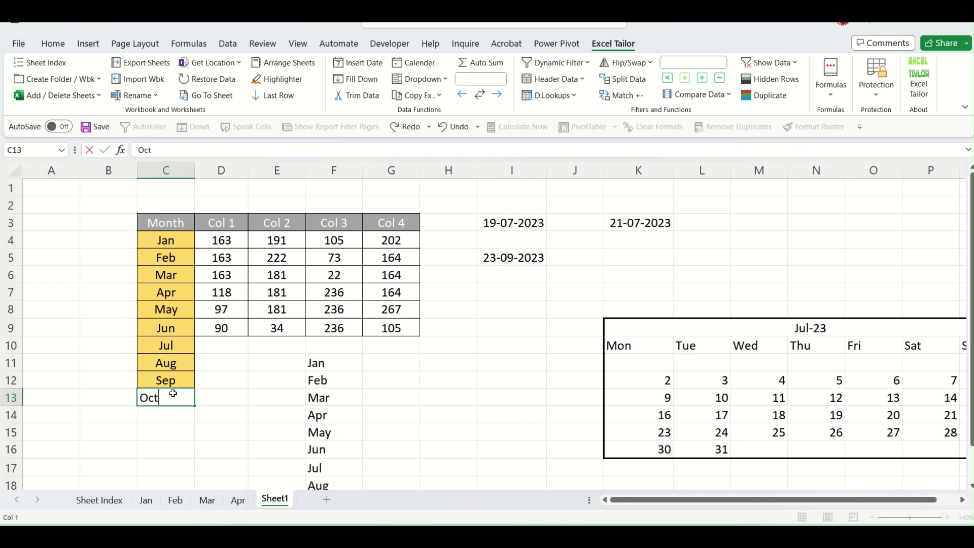
key(Return)
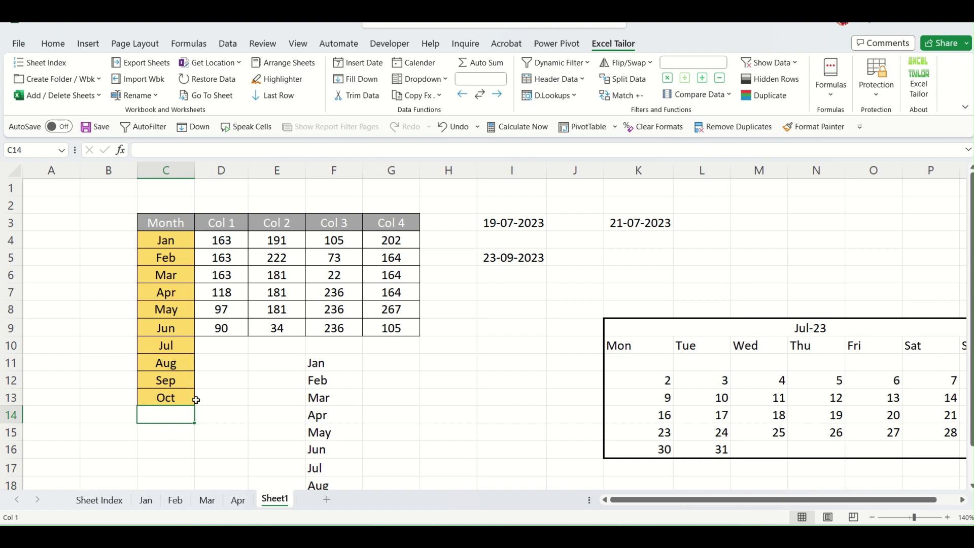
click(173, 330)
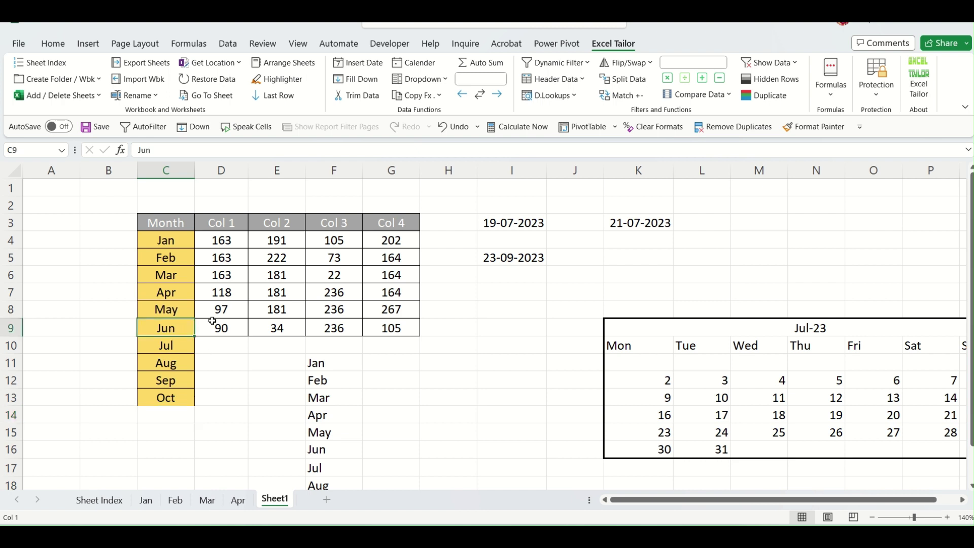
Delete the Month range's data validation and enter a second Jan in C14.
click(449, 80)
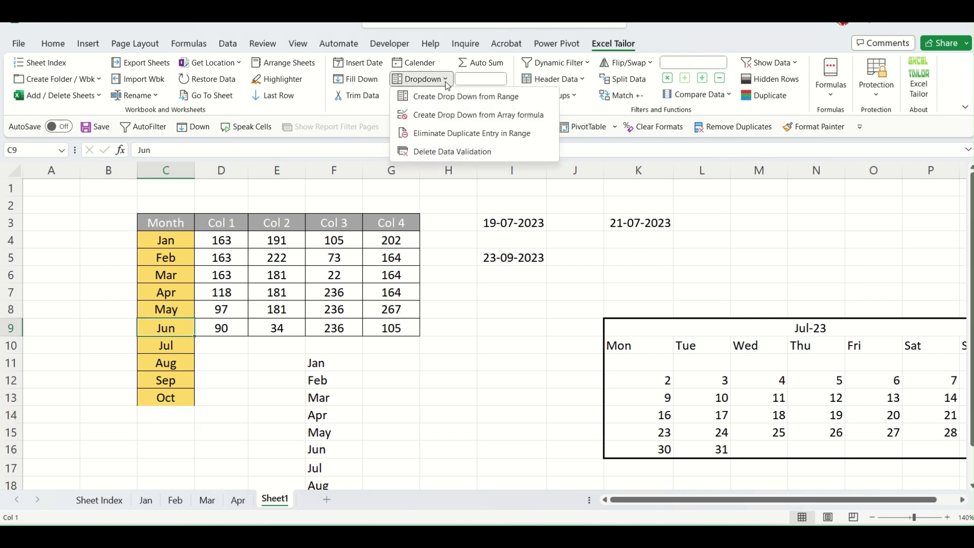
click(453, 152)
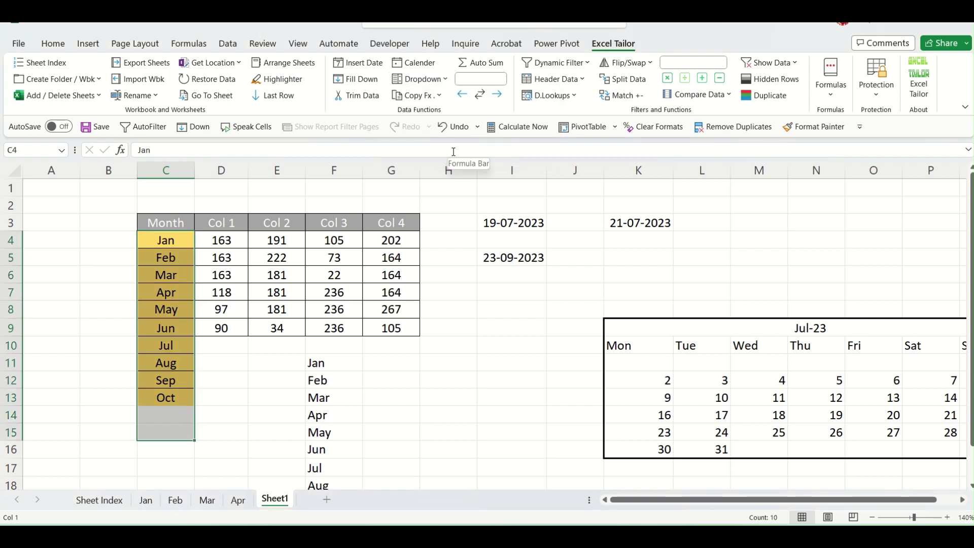
click(185, 412)
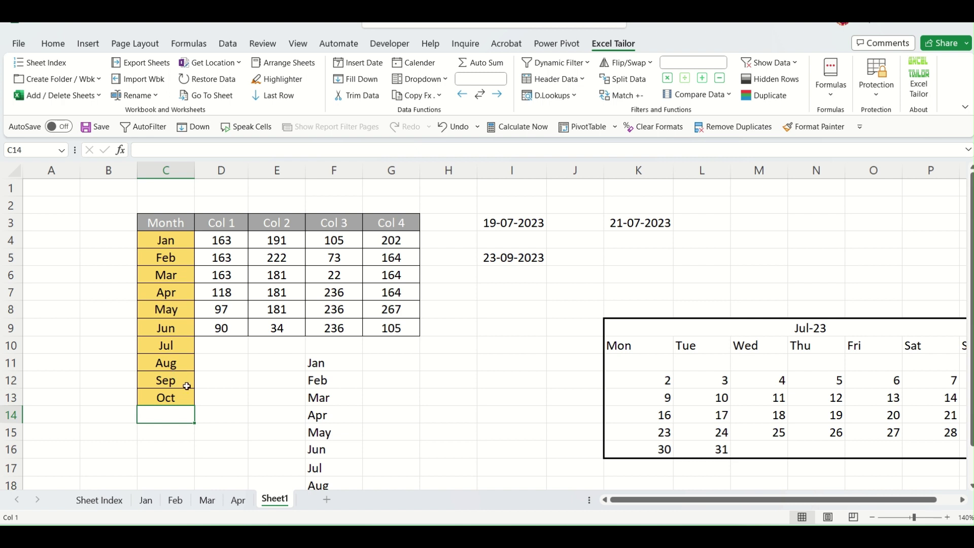
text(Jan)
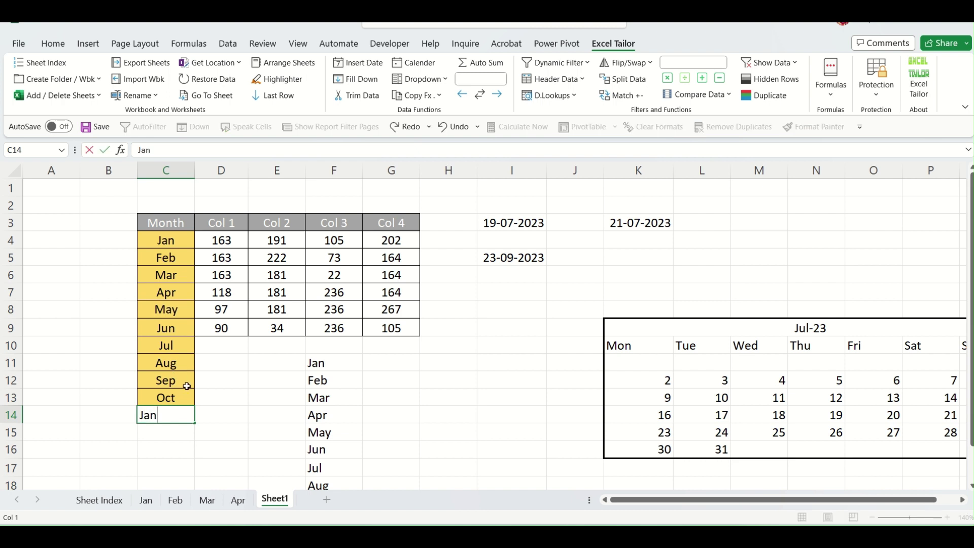
key(Return)
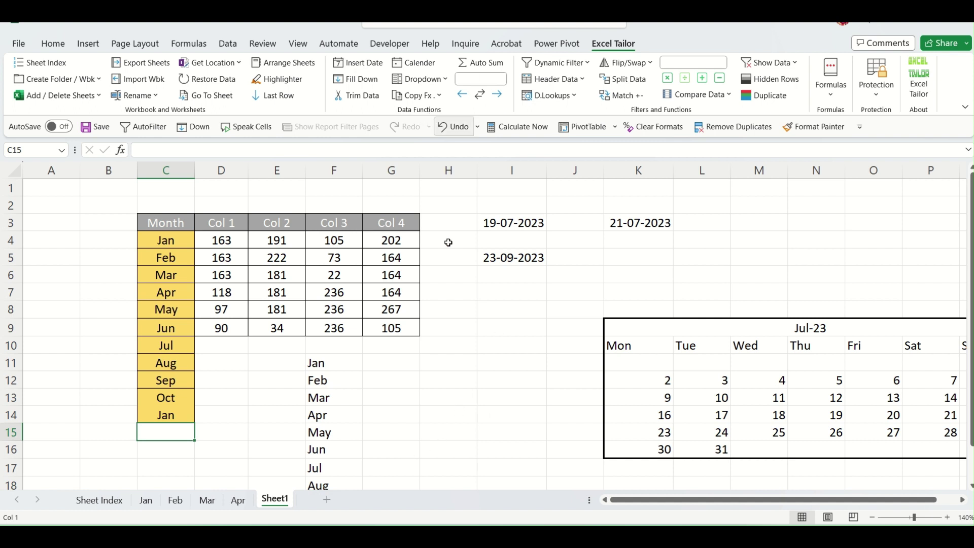
click(440, 96)
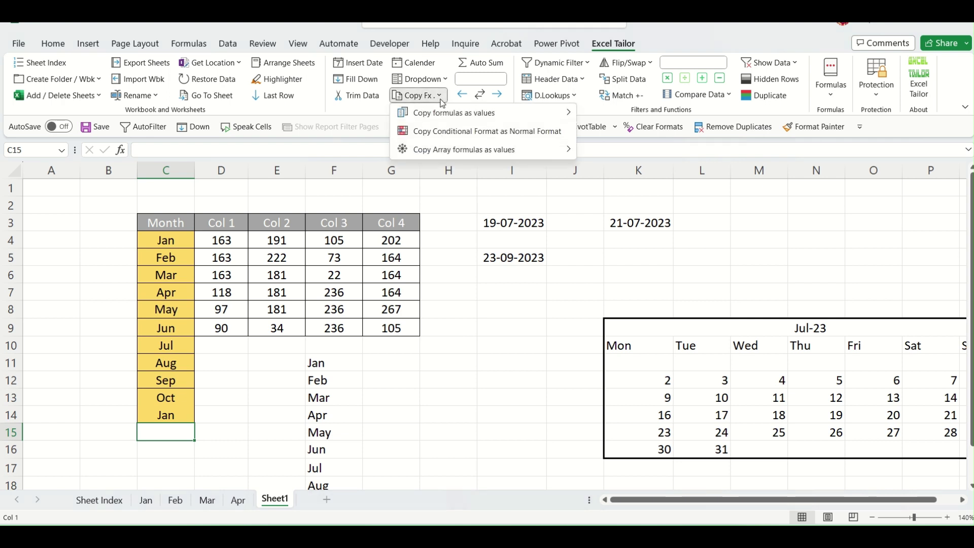
click(461, 360)
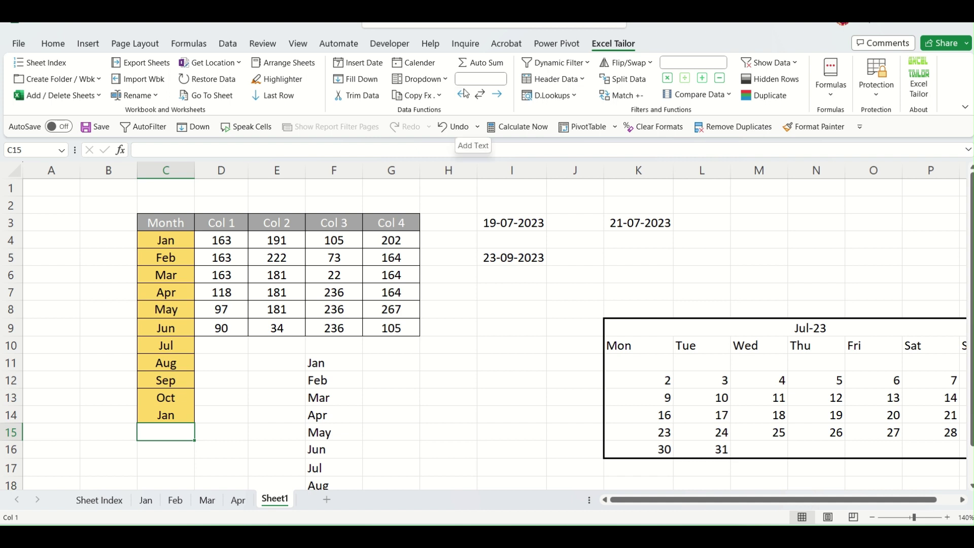
click(499, 383)
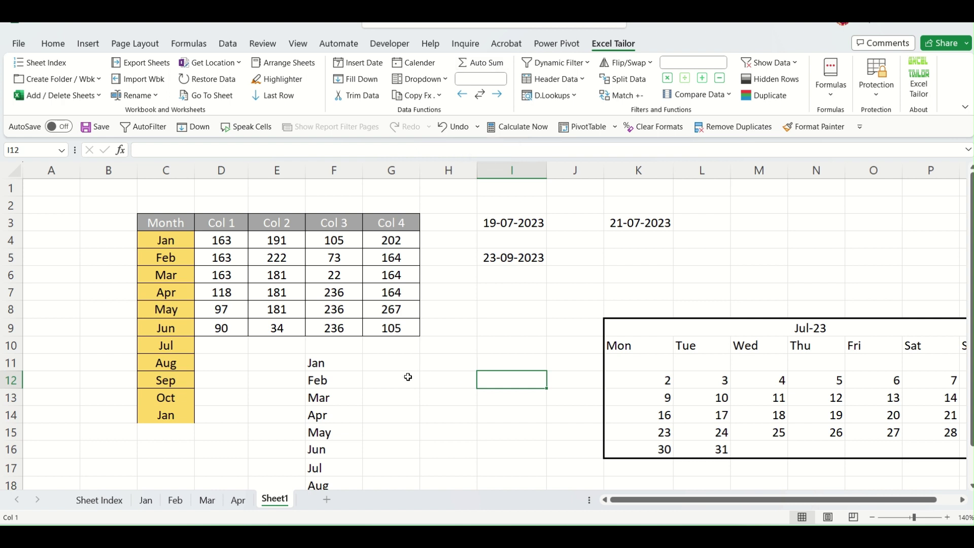
Fill D2:G2 with AutoSum totals for Col 1 to Col 4.
drag(229, 243, 391, 329)
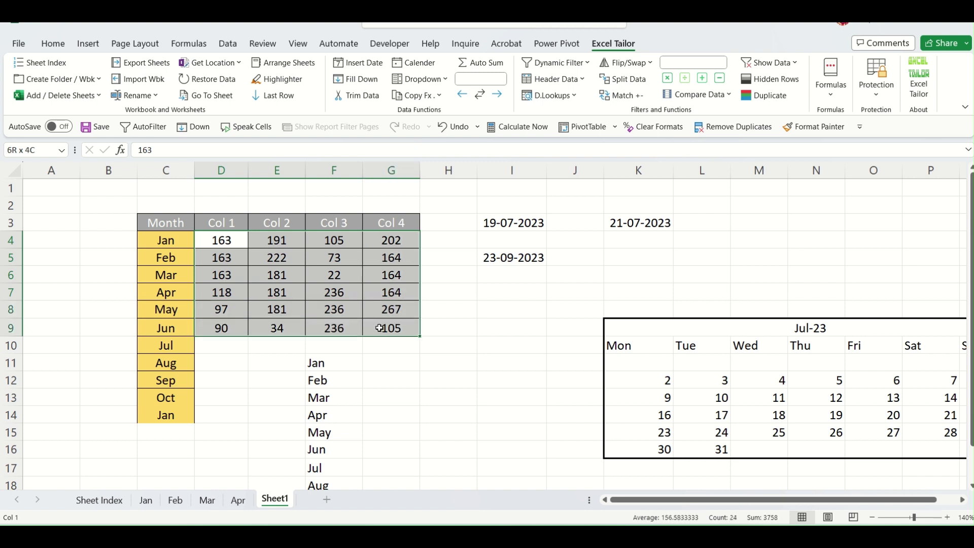
click(433, 400)
drag(230, 246, 392, 328)
drag(227, 203, 376, 203)
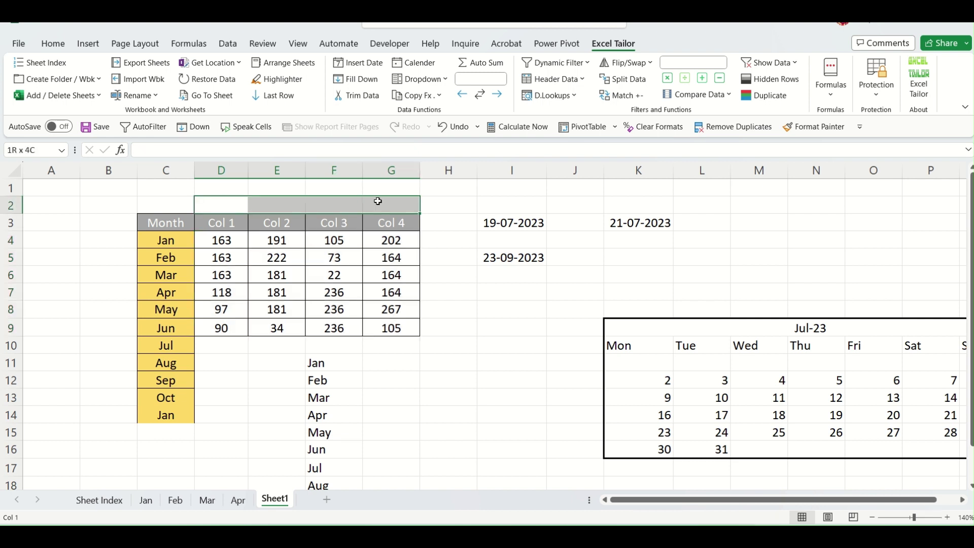
click(438, 411)
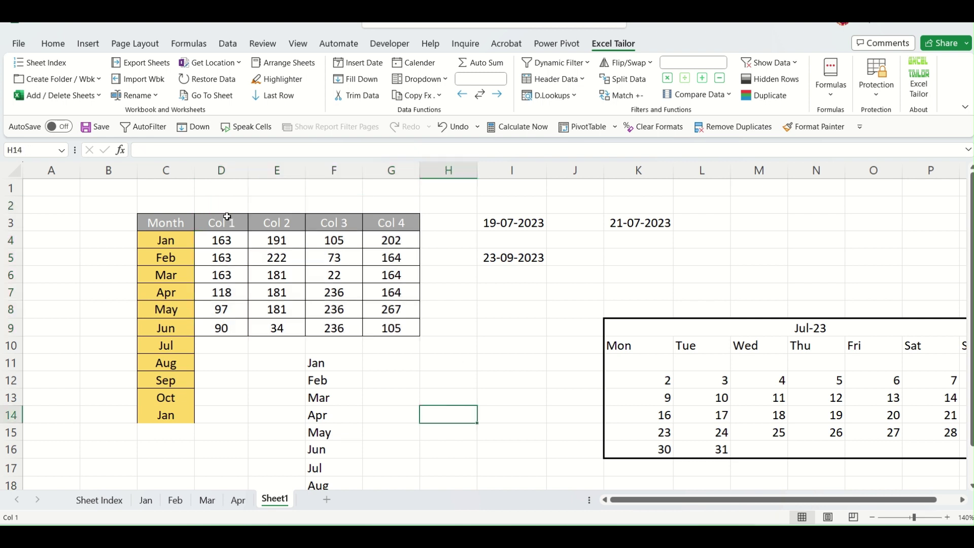
drag(216, 202, 376, 206)
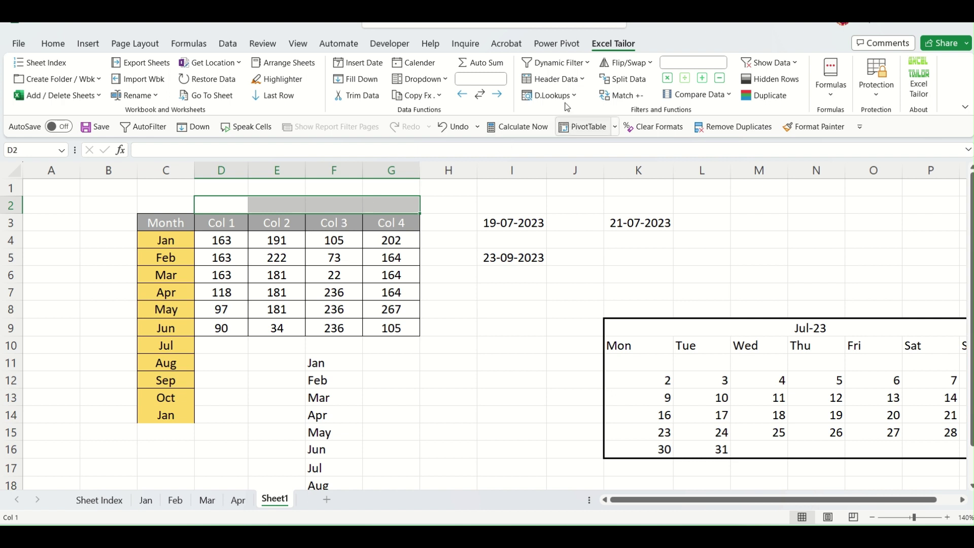
click(492, 65)
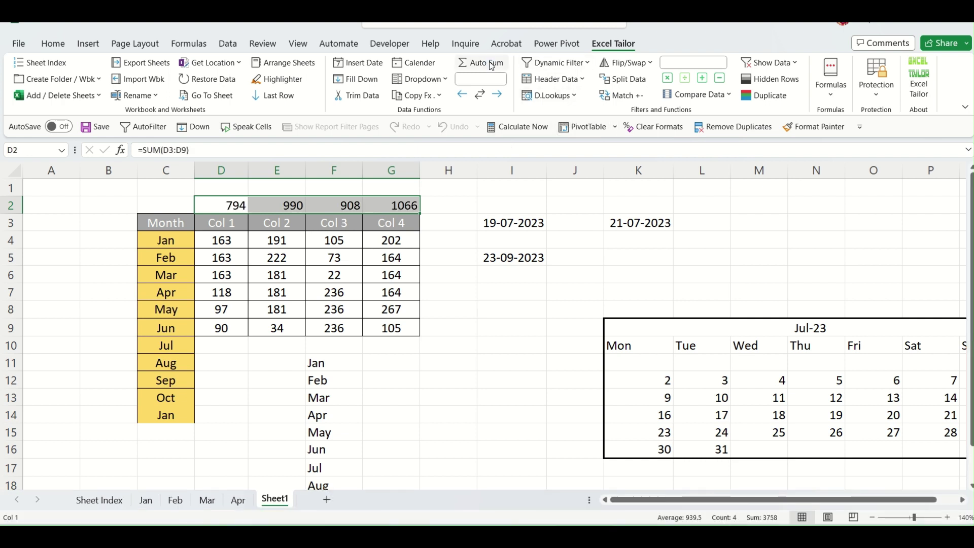
Inspect the SUM formulas behind D2 and E2 without changing them.
click(452, 361)
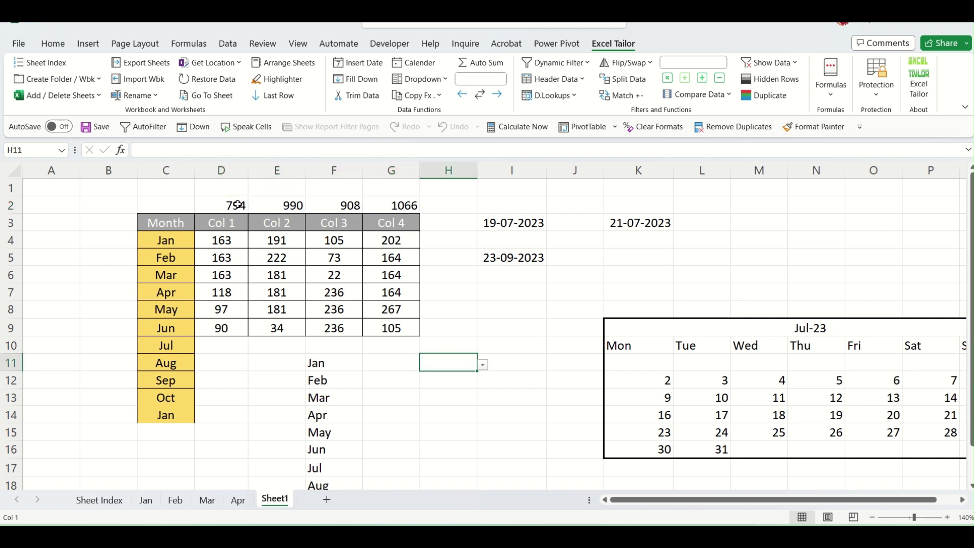
double_click(238, 205)
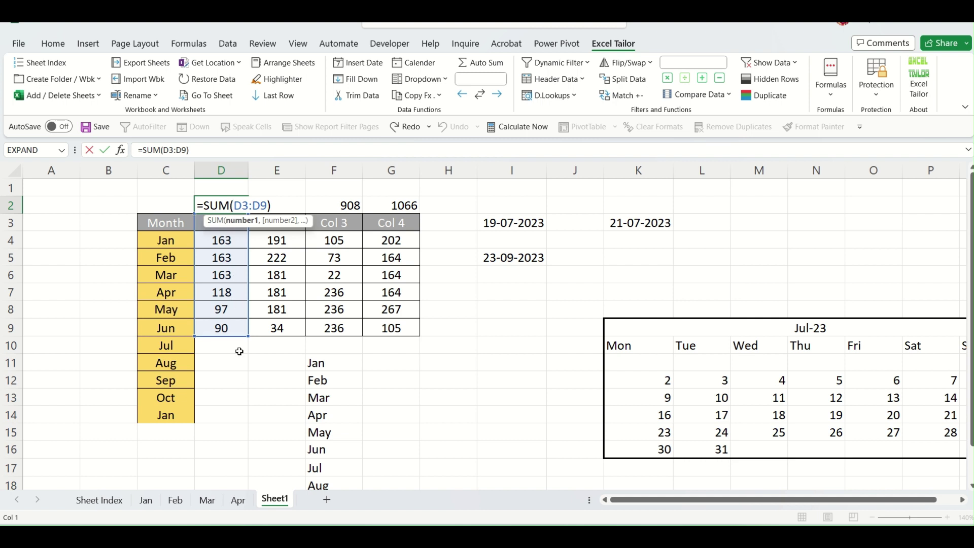
key(Escape)
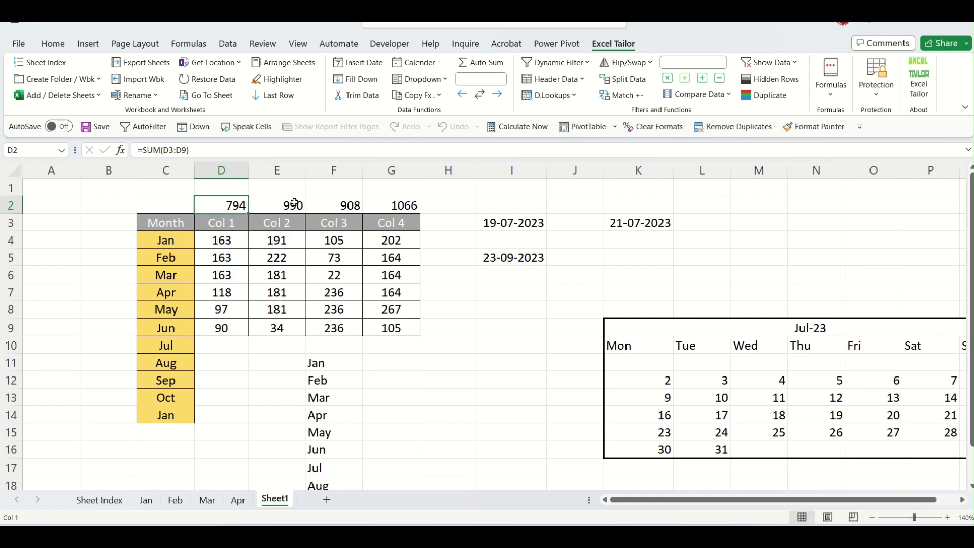
double_click(294, 203)
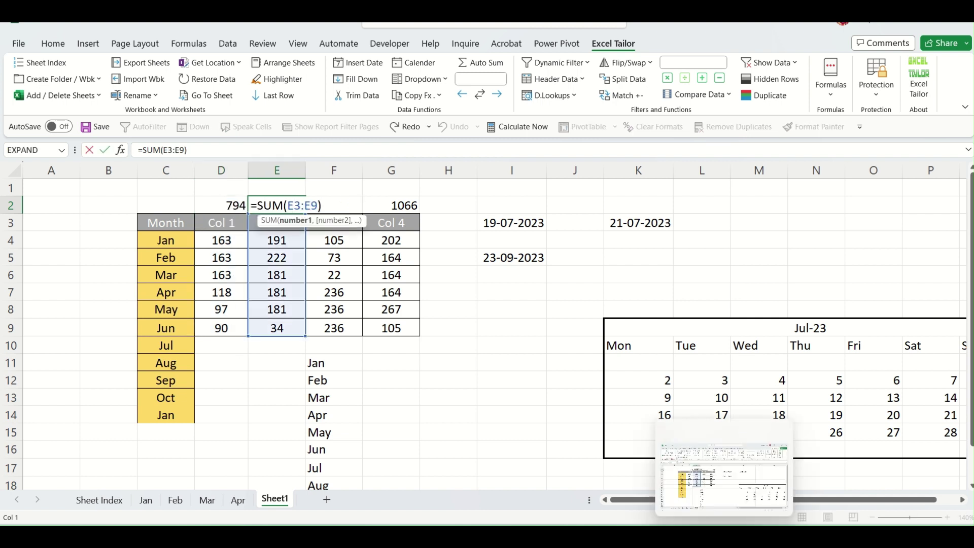
key(Escape)
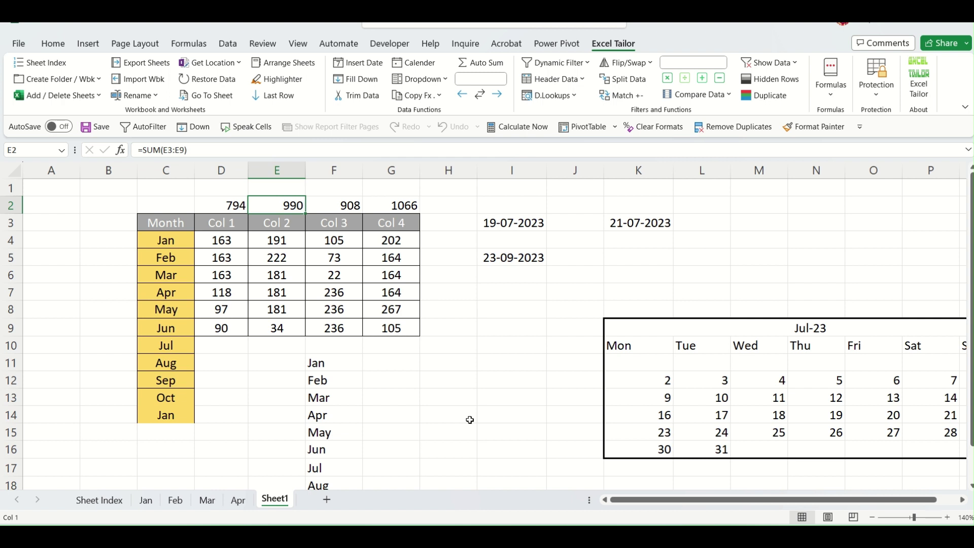
click(453, 415)
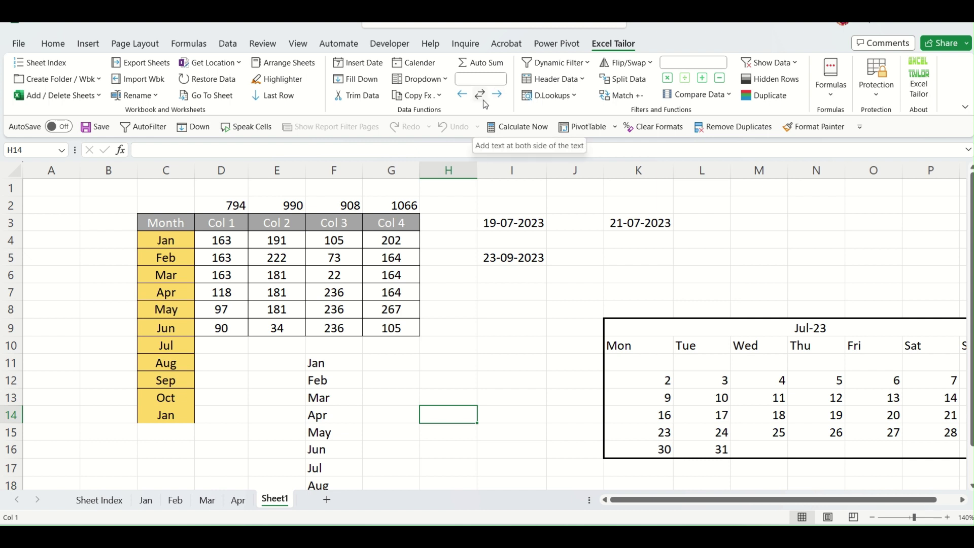
Prefix the month names in C4:C14 with 'Month_' and widen column C to fit.
click(284, 430)
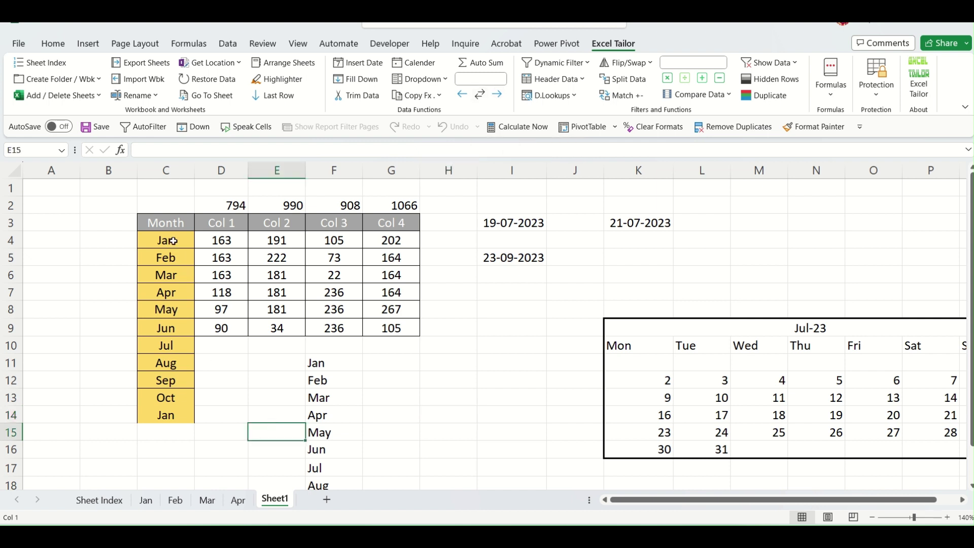
drag(173, 241, 161, 414)
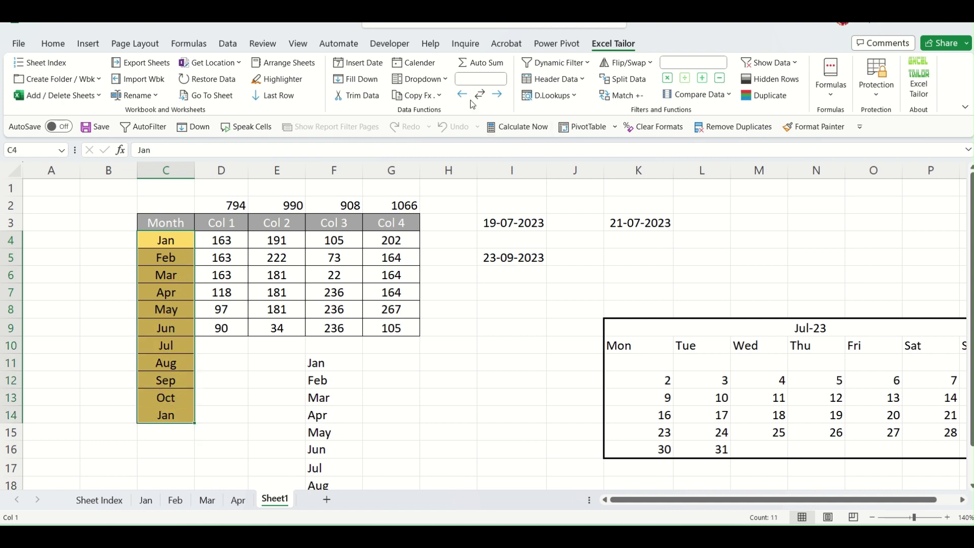
click(470, 79)
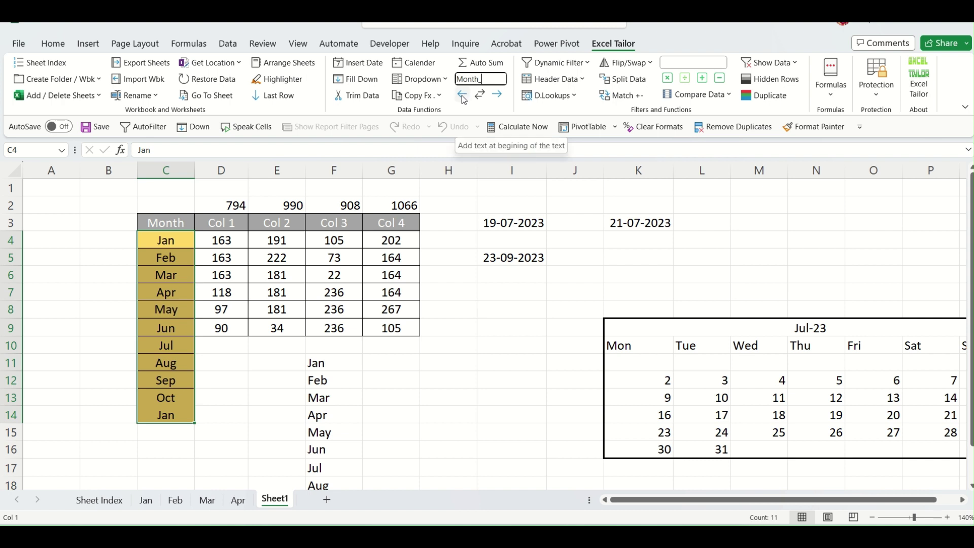
click(463, 99)
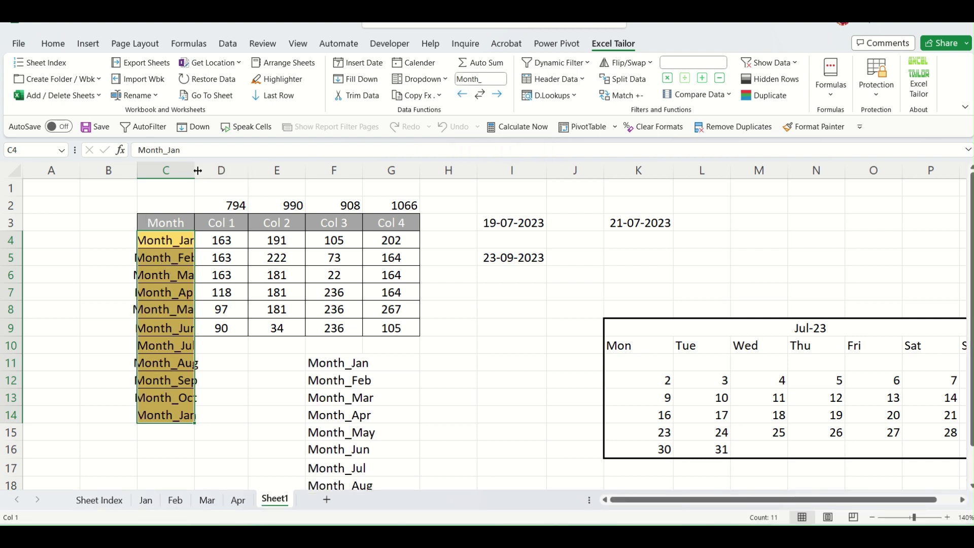
drag(195, 170, 226, 170)
click(211, 239)
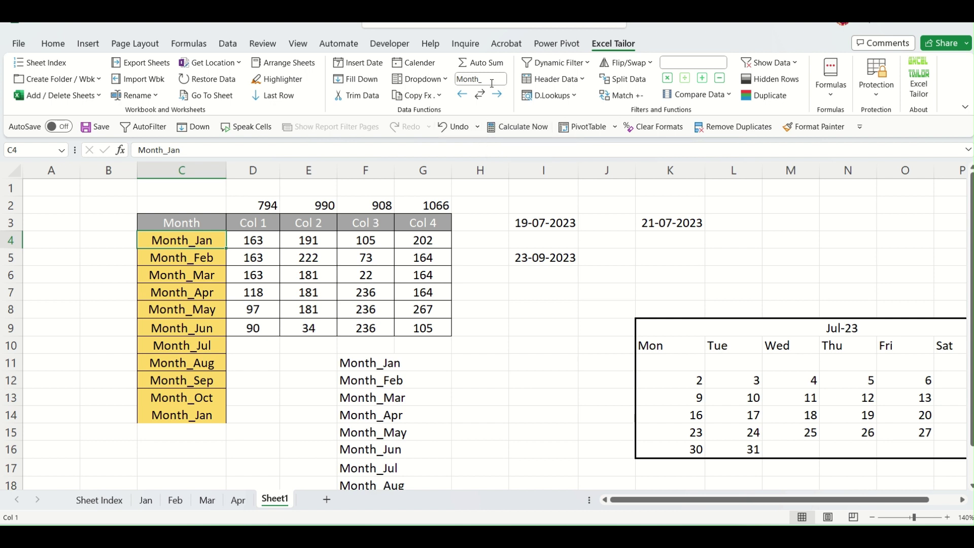
Reselect C4:C14 and clear 'Month_' from the add-in's text box.
click(498, 82)
drag(191, 242, 184, 407)
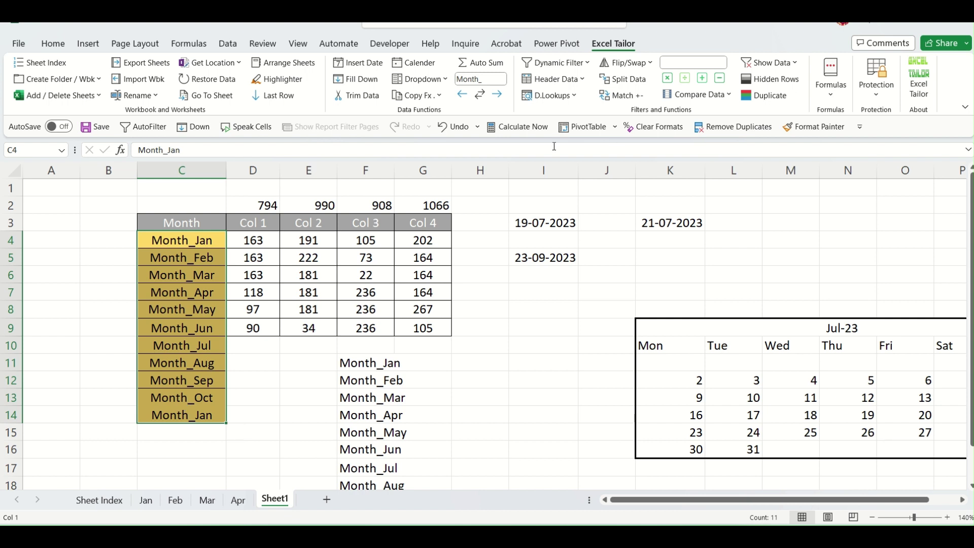
click(491, 79)
key(BackSpace)
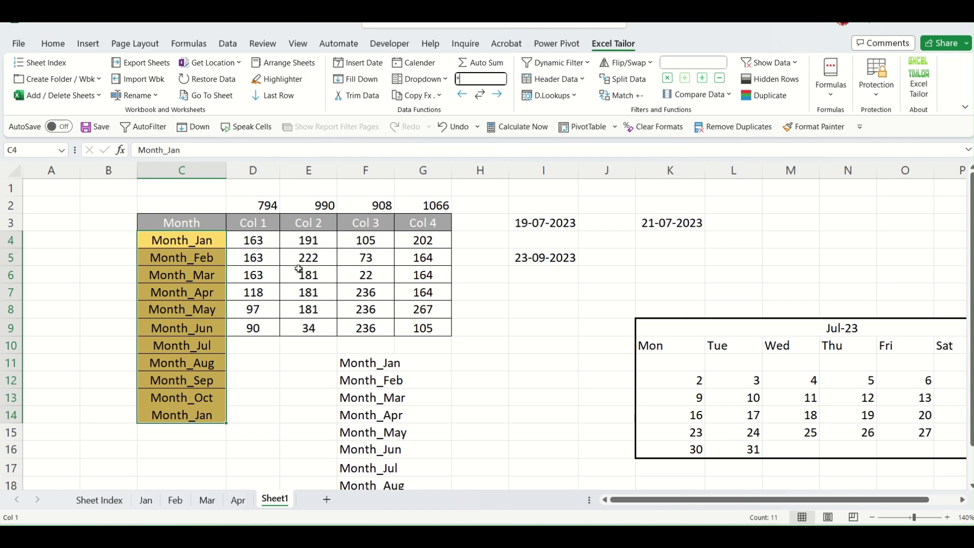
Wrap the month names in C4:C14 with '*' on both sides, e.g. *Month_Jan*.
click(276, 417)
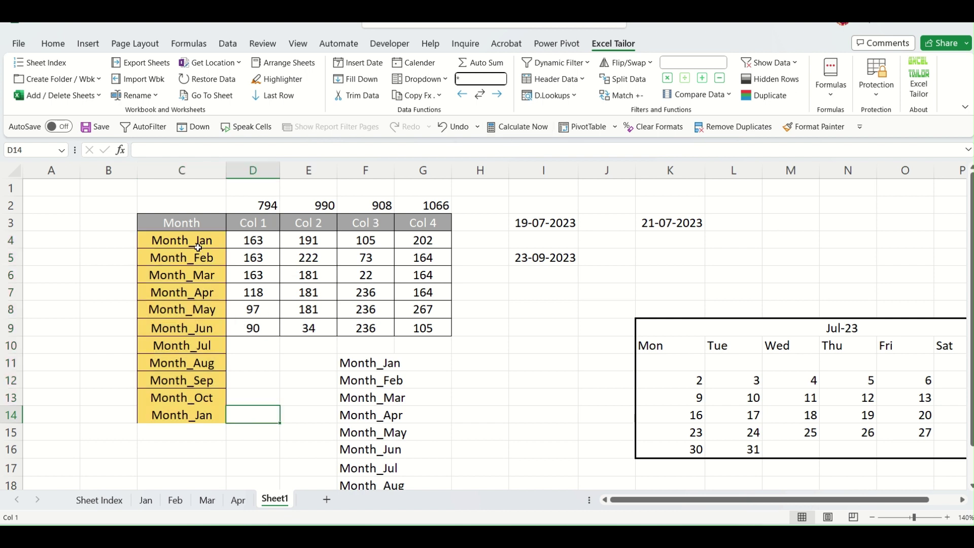
drag(191, 242, 185, 419)
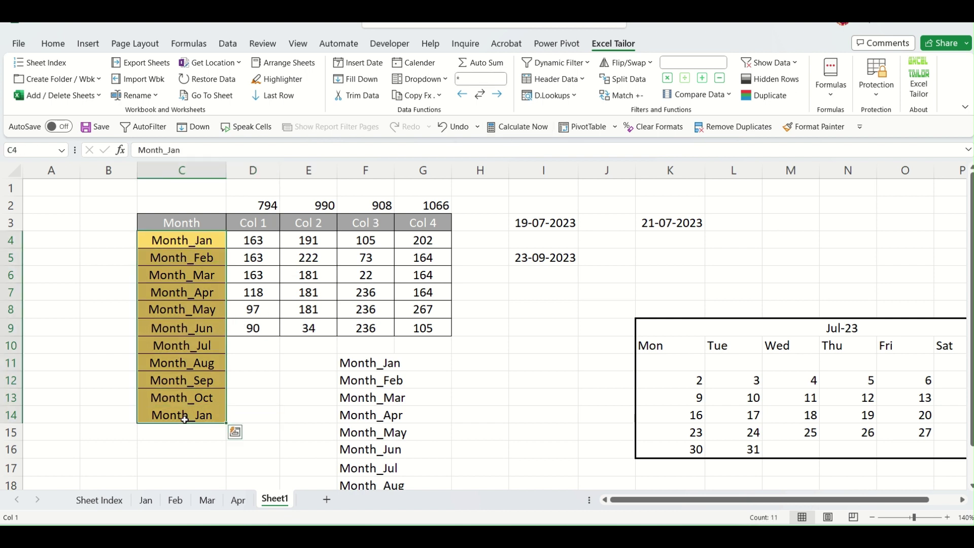
click(480, 96)
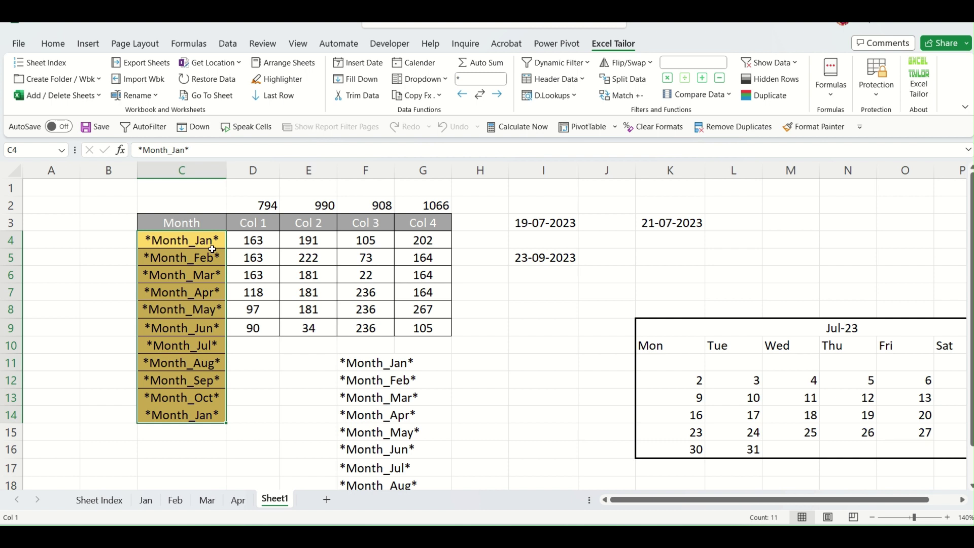
click(523, 356)
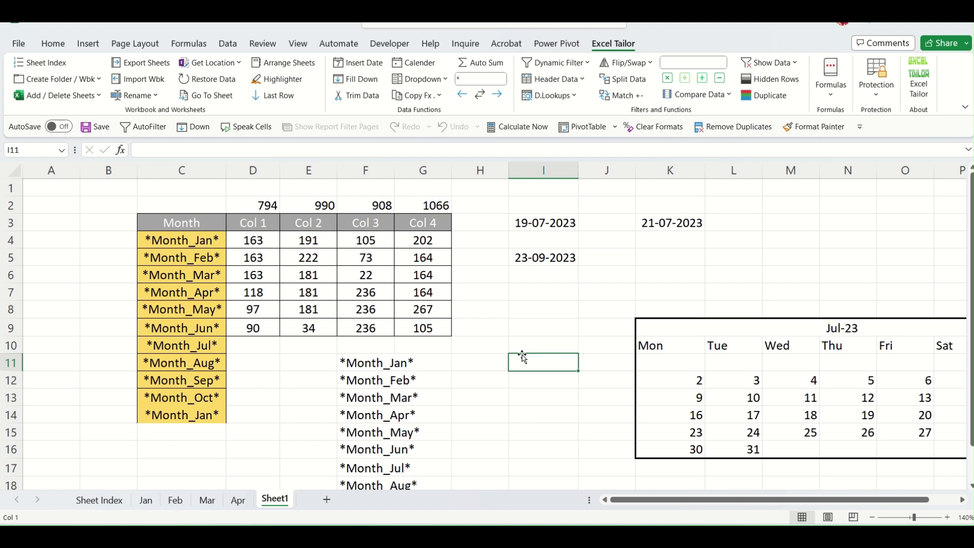
Clear the contents of rows 10 to 18 below the table.
click(439, 95)
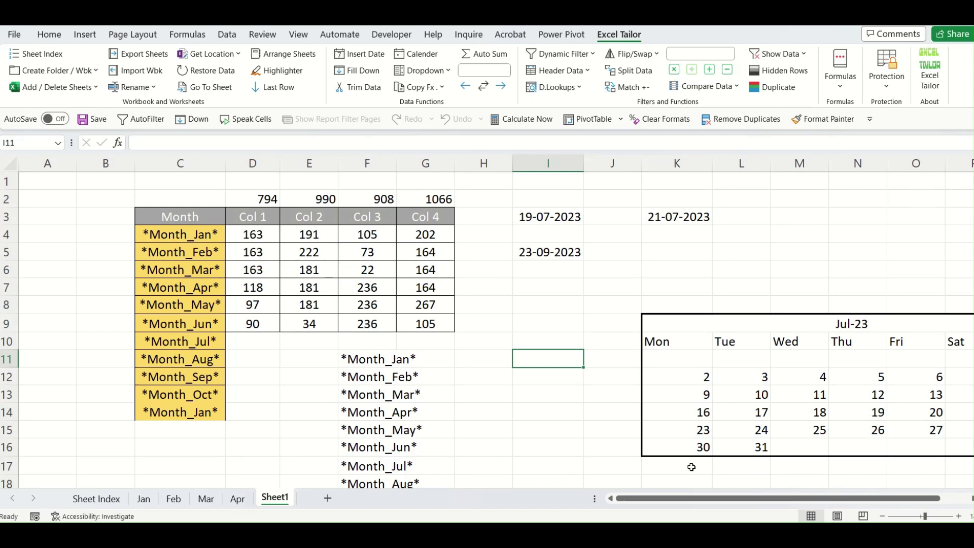
drag(9, 343, 20, 449)
key(Delete)
scroll(339, 462, up, 1)
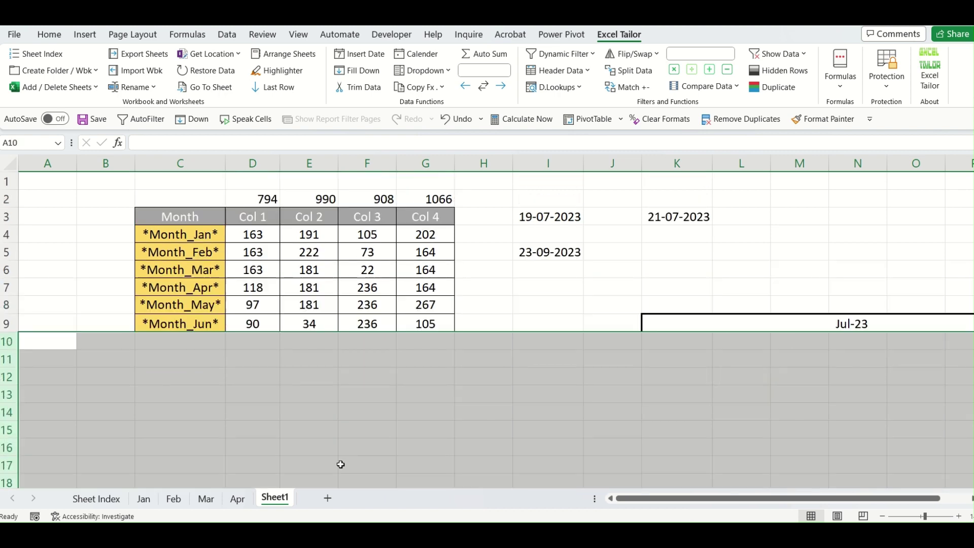
Delete columns H to Q holding the dates and calendar.
drag(499, 167, 832, 213)
key(ctrl+minus)
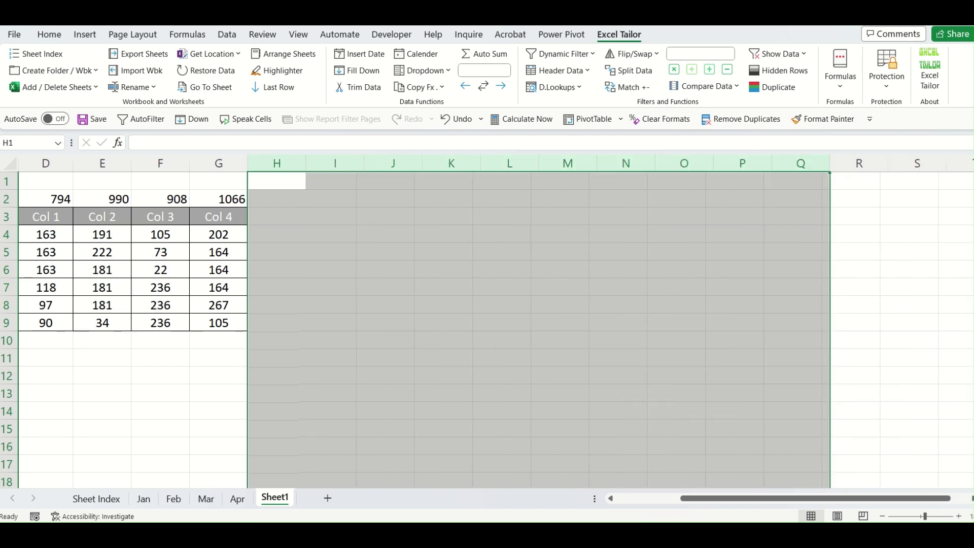
click(652, 499)
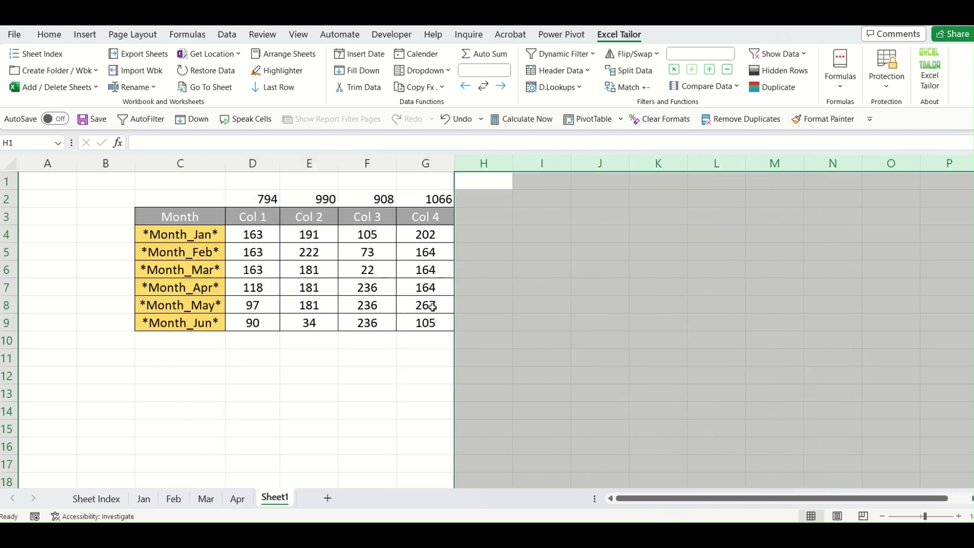
click(390, 418)
Delete the column totals in D2:G2.
drag(250, 198, 435, 198)
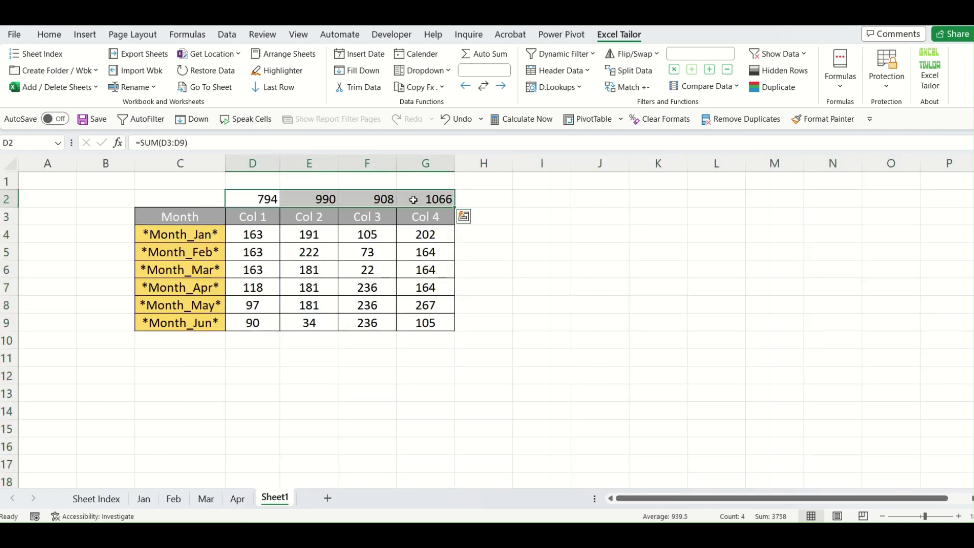
key(Delete)
click(335, 429)
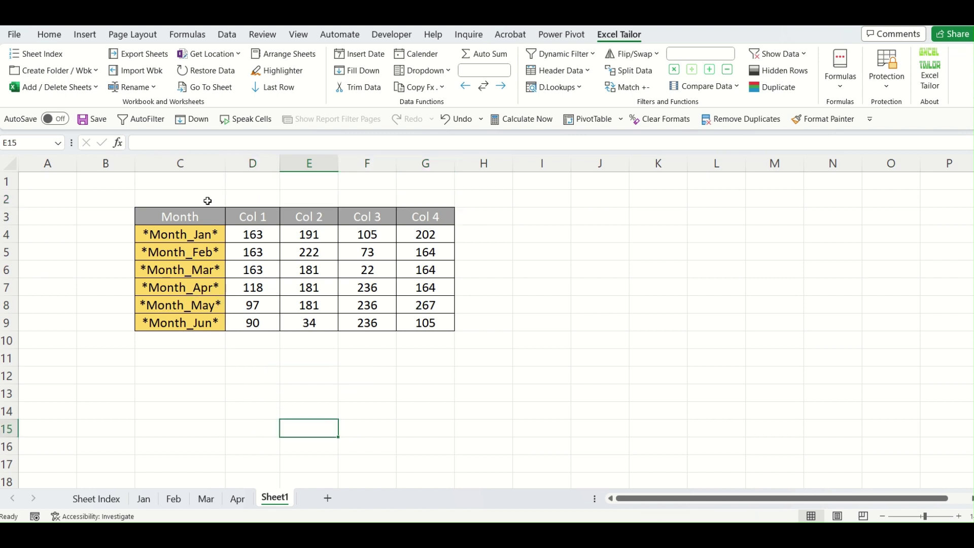
click(471, 397)
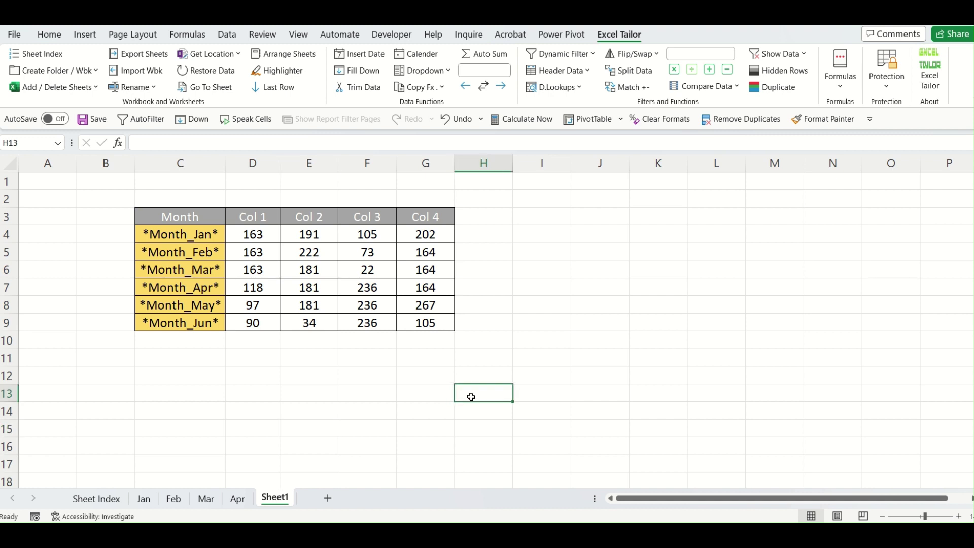
Add a 'Formula' header in H3 and fill H4:H9 with AutoSum row totals.
click(443, 90)
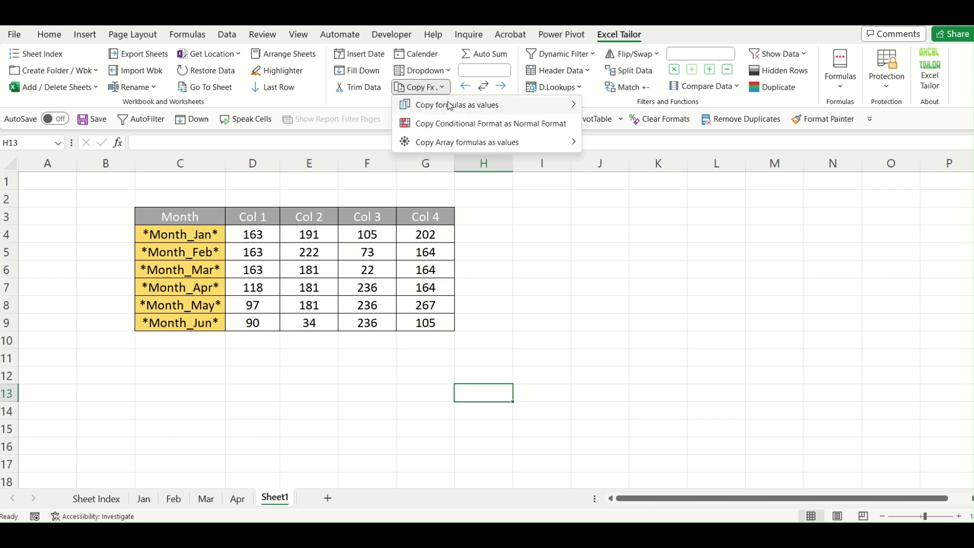
mouse_move(450, 109)
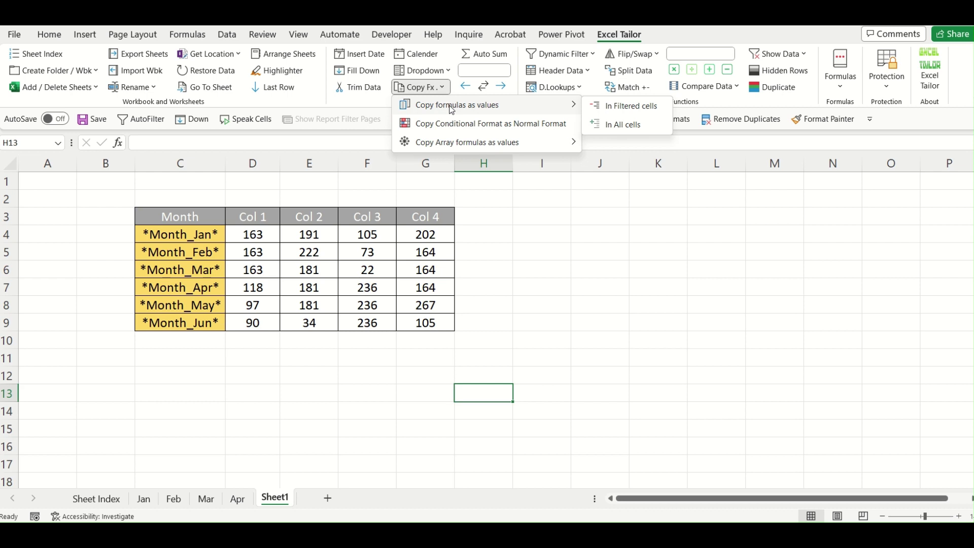
click(453, 265)
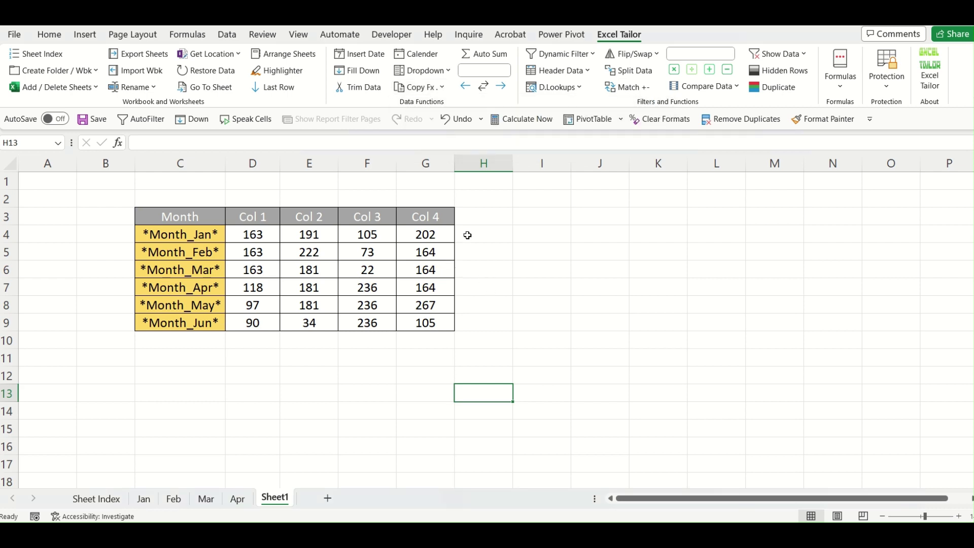
click(473, 220)
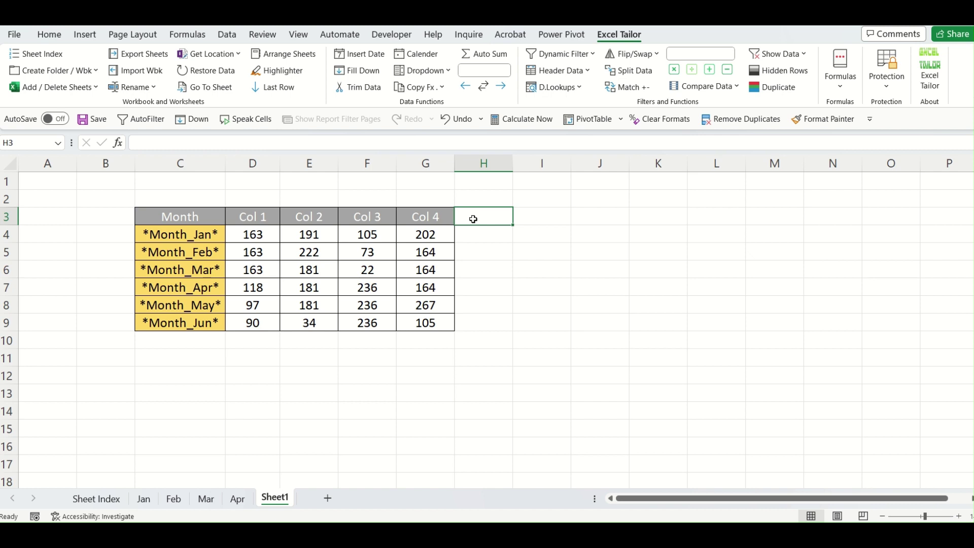
text(Formula)
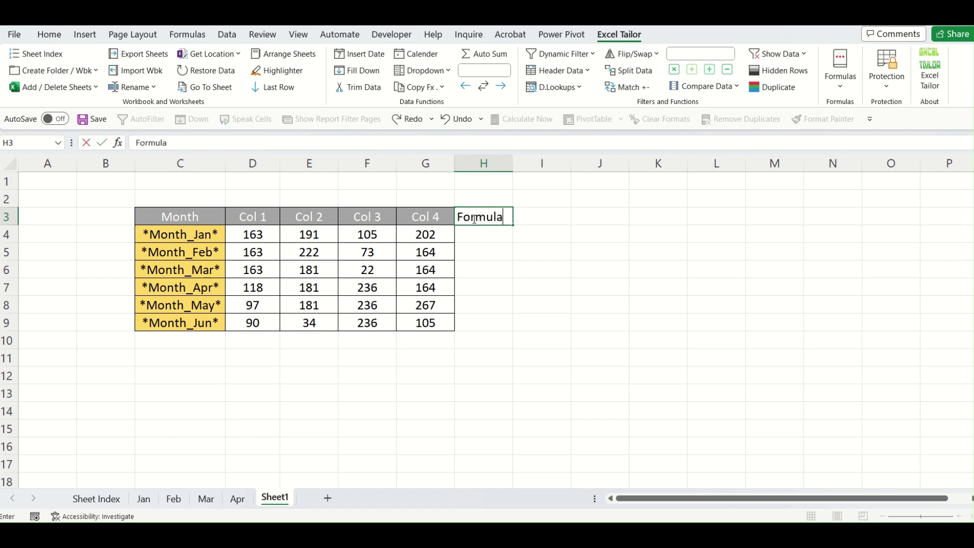
key(Return)
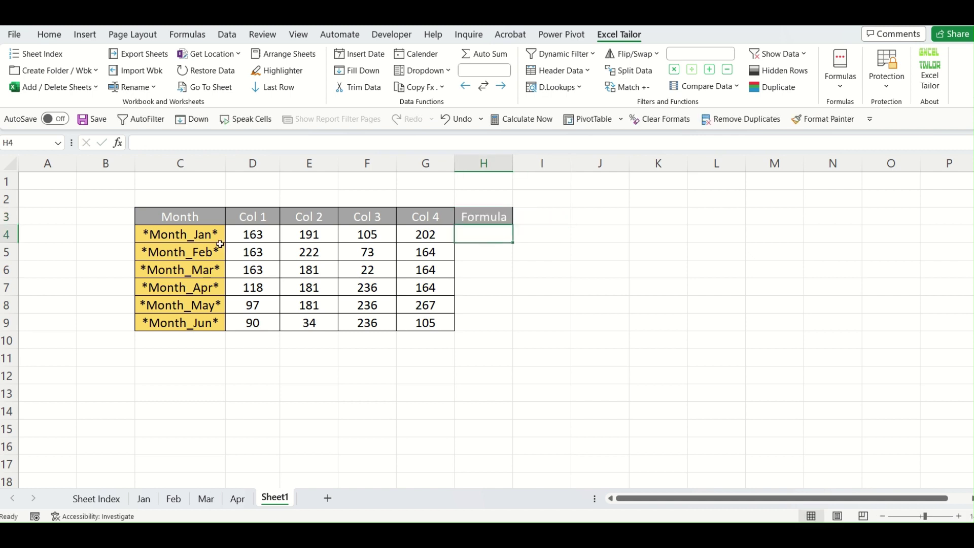
drag(257, 233, 459, 324)
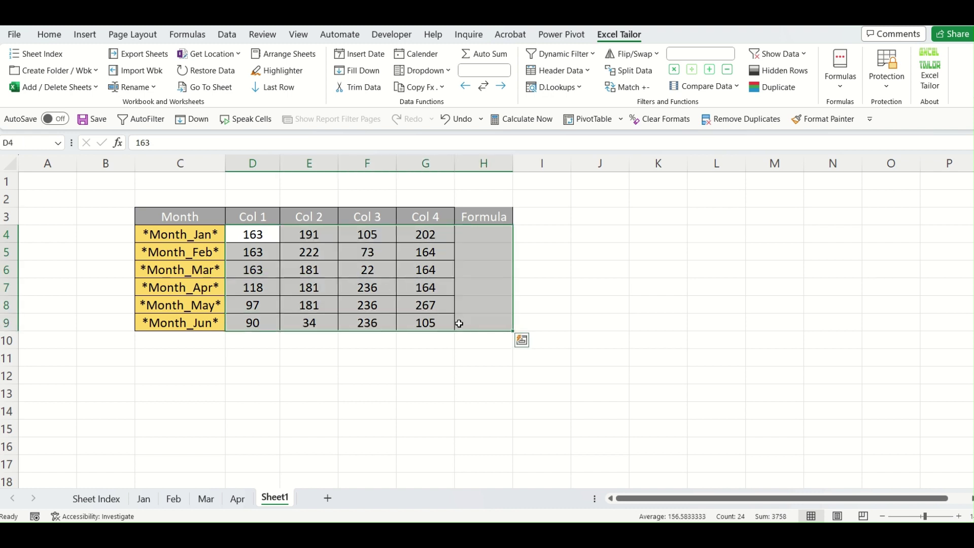
key(alt+equal)
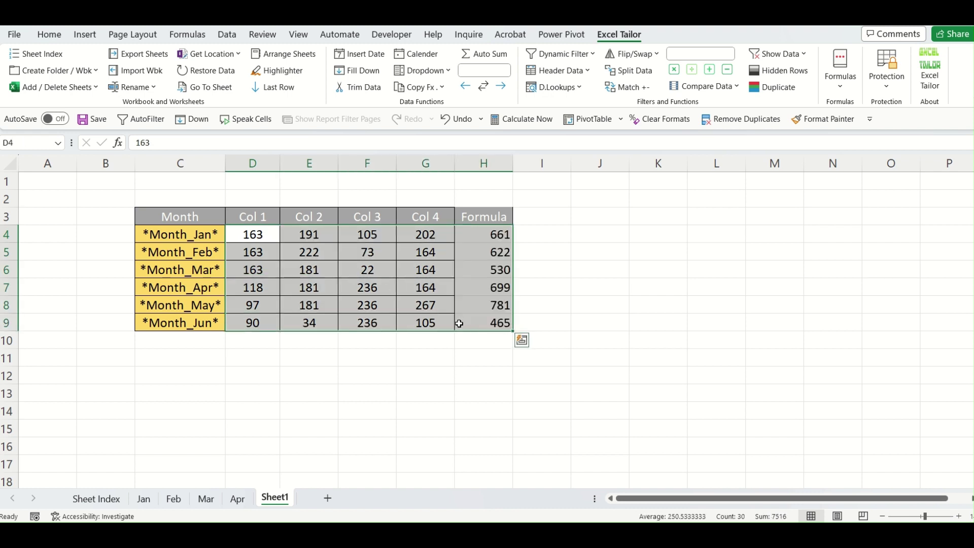
Inspect the =SUM(D4:G4) formula in H4, then select the Formula header.
click(480, 358)
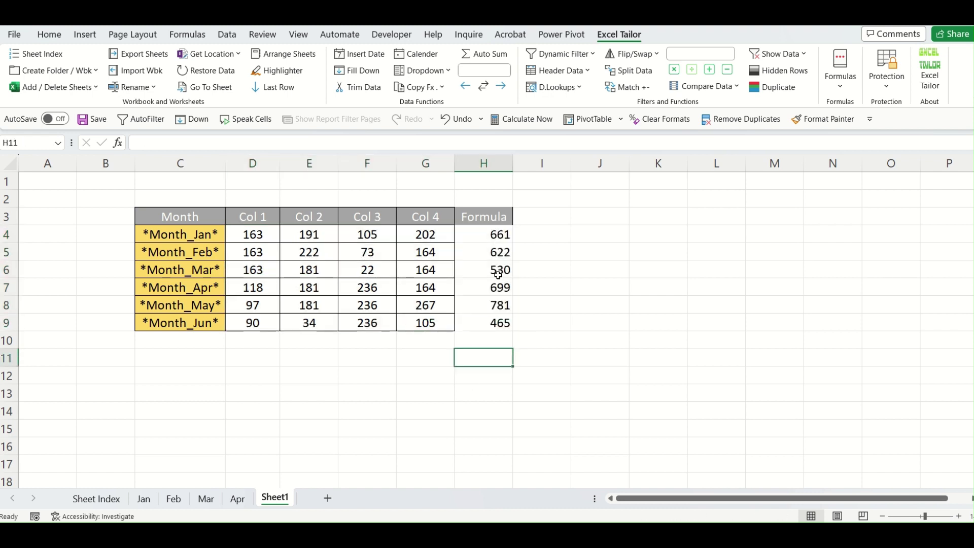
click(499, 235)
double_click(500, 234)
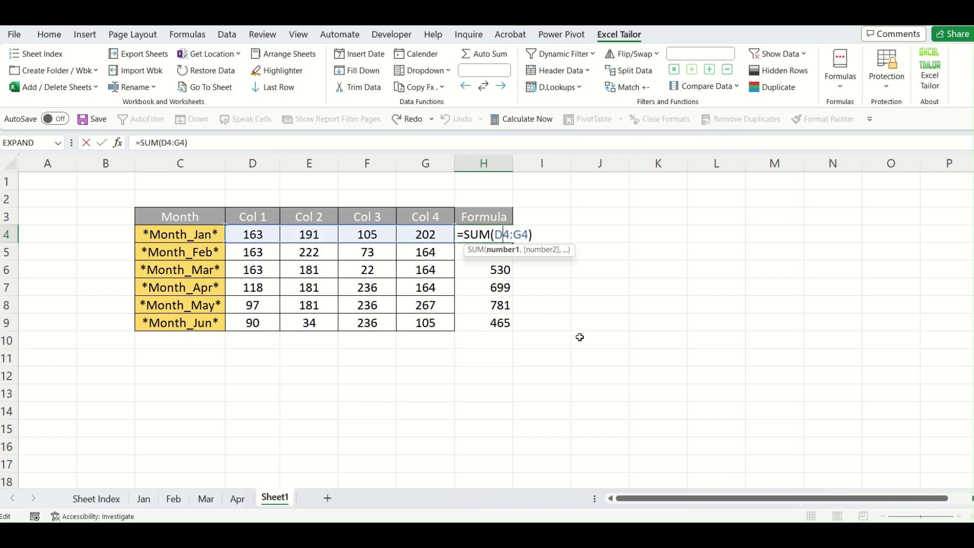
key(Escape)
click(496, 217)
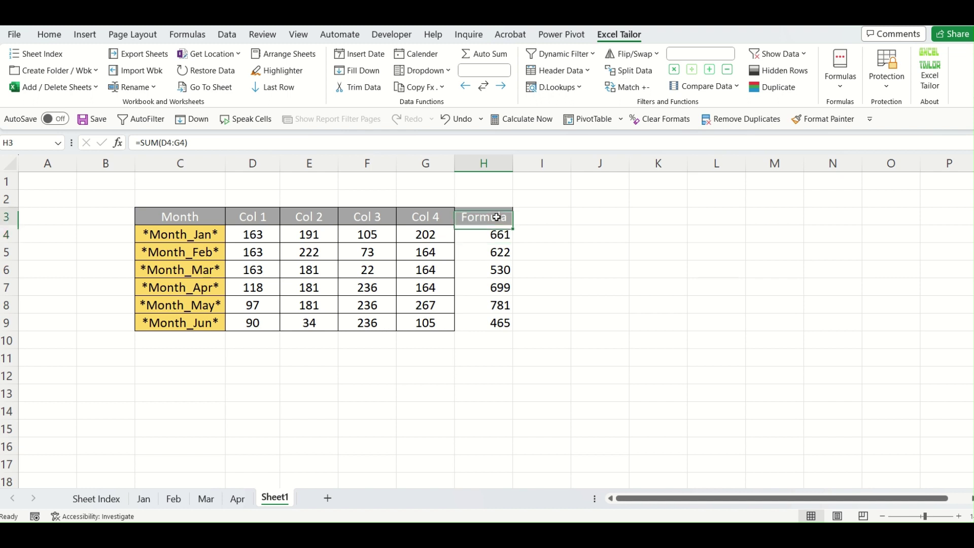
Filter the Formula column to 622, 699 and 465, excluding 530, 661 and 781.
key(ctrl+shift+l)
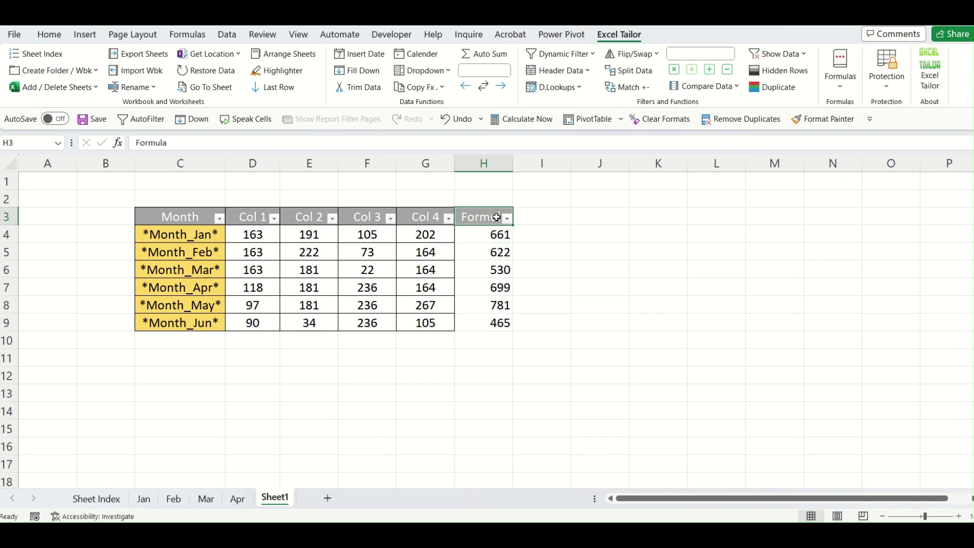
click(506, 218)
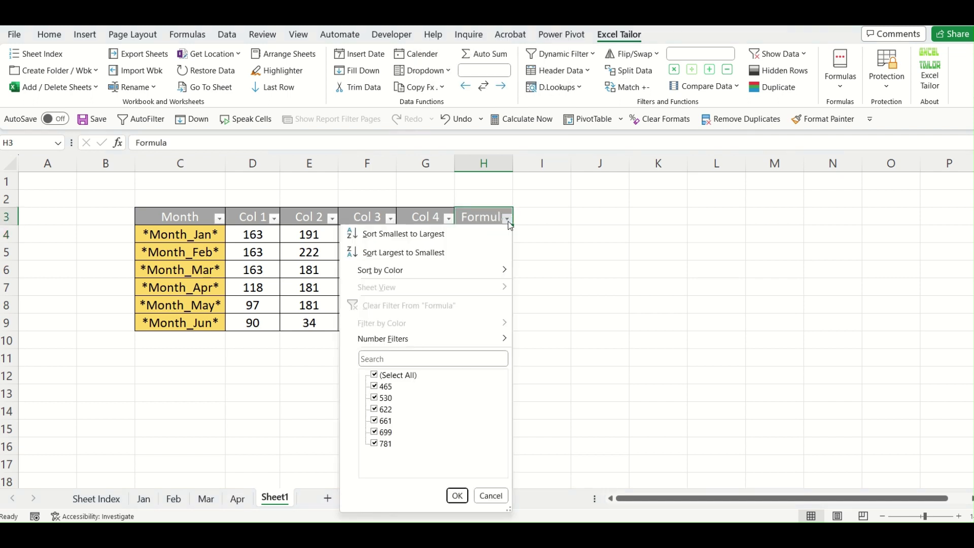
click(386, 398)
click(386, 421)
click(389, 444)
click(458, 497)
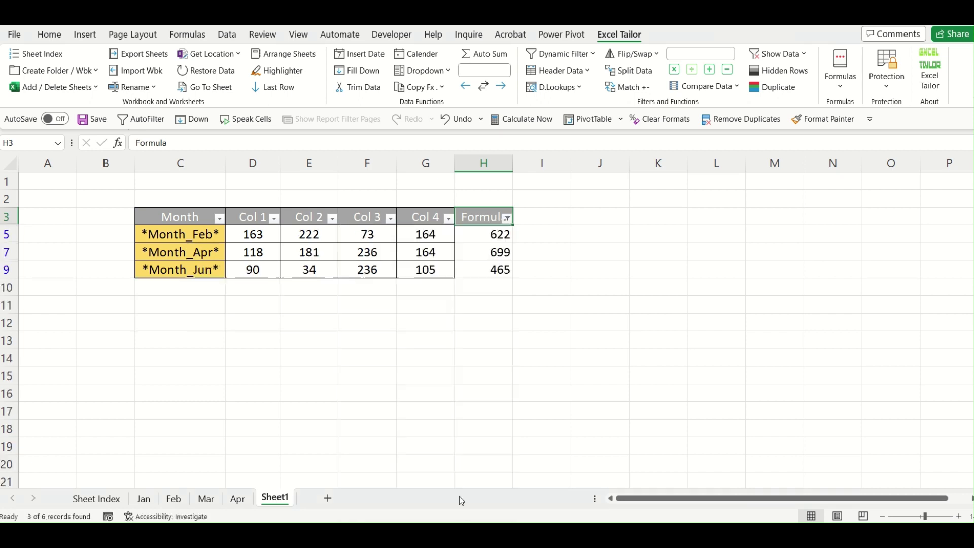
click(524, 404)
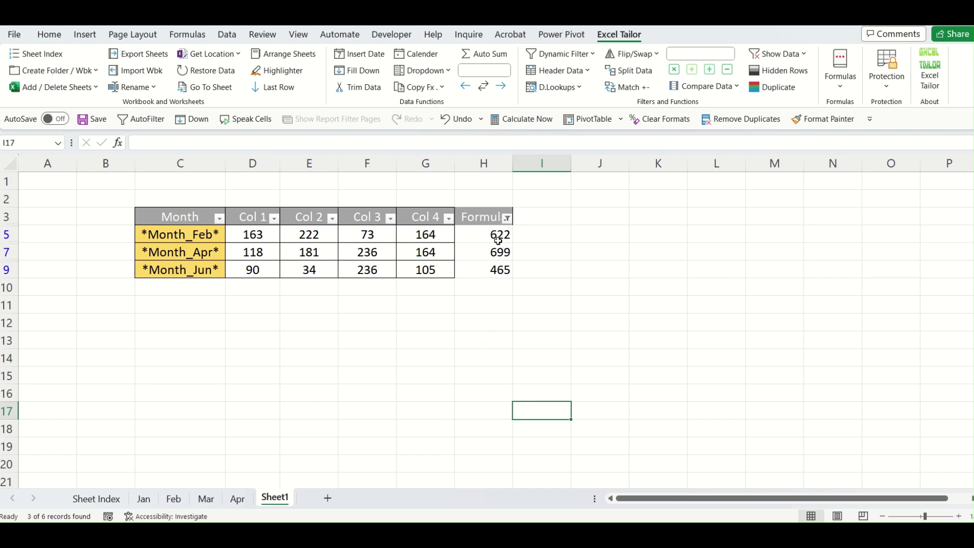
Try pasting the visible totals H5:H9 as values, then dismiss the can't-paste error.
drag(498, 240, 495, 267)
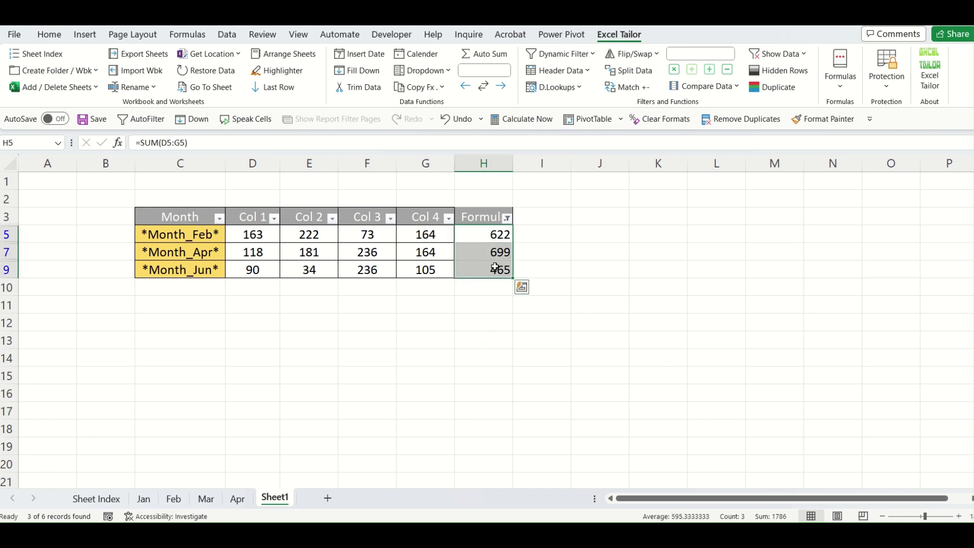
click(497, 234)
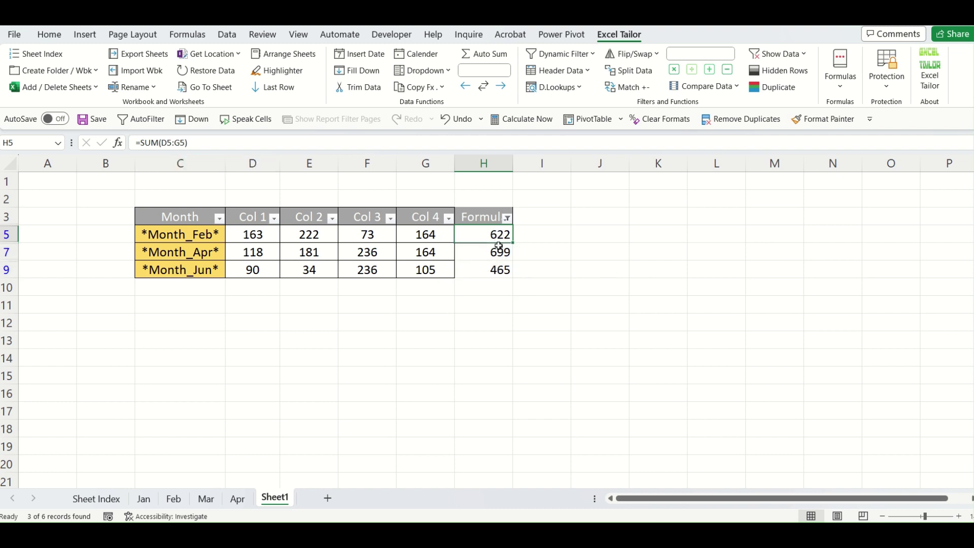
drag(498, 246, 498, 267)
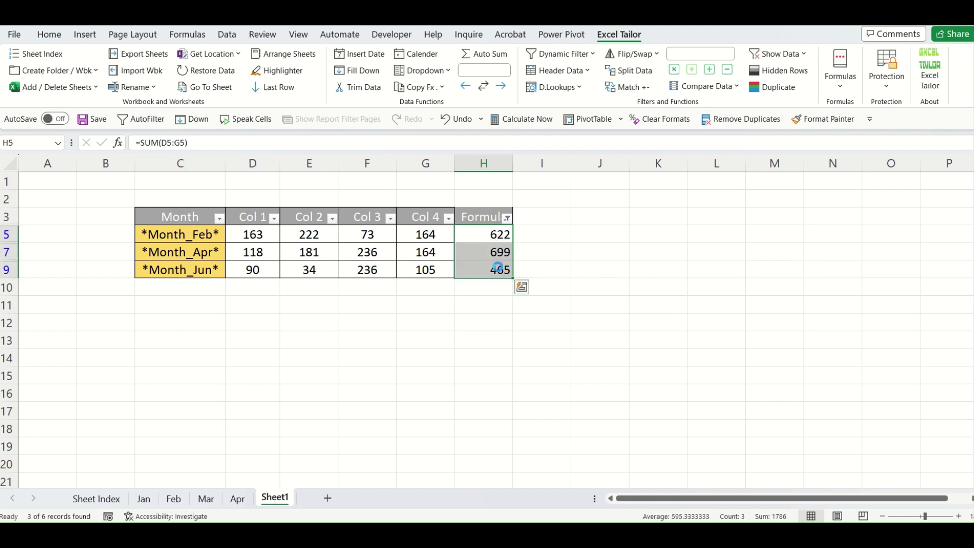
key(ctrl+c)
key(alt+e)
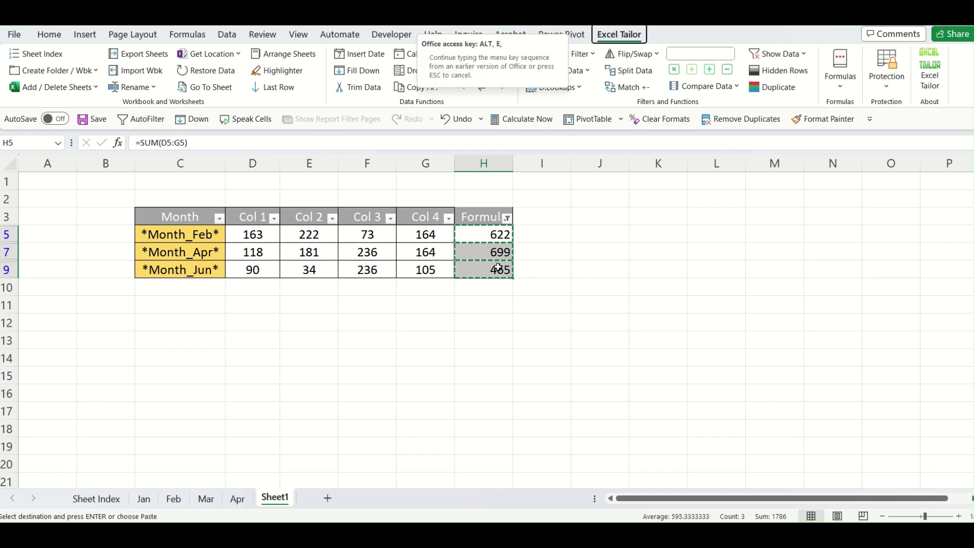
key(s)
key(v)
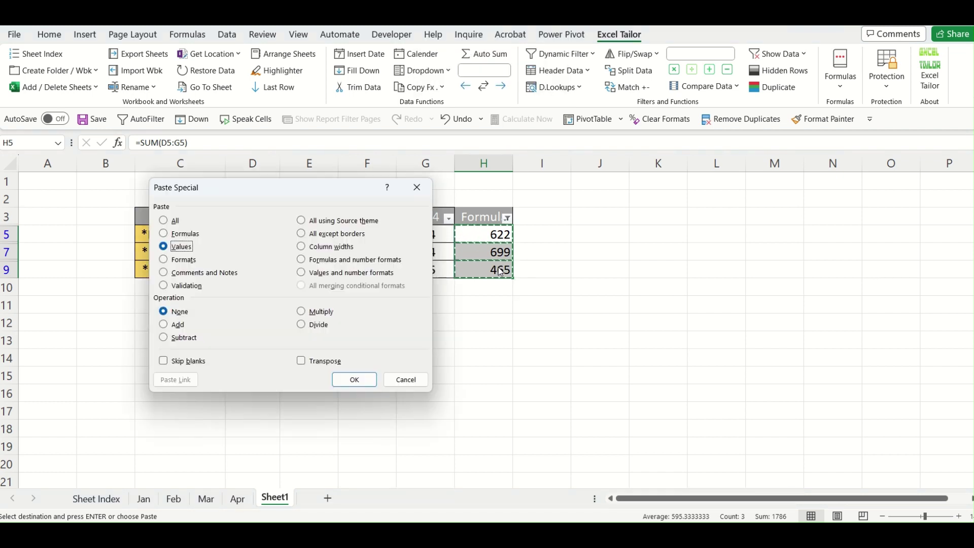
key(Return)
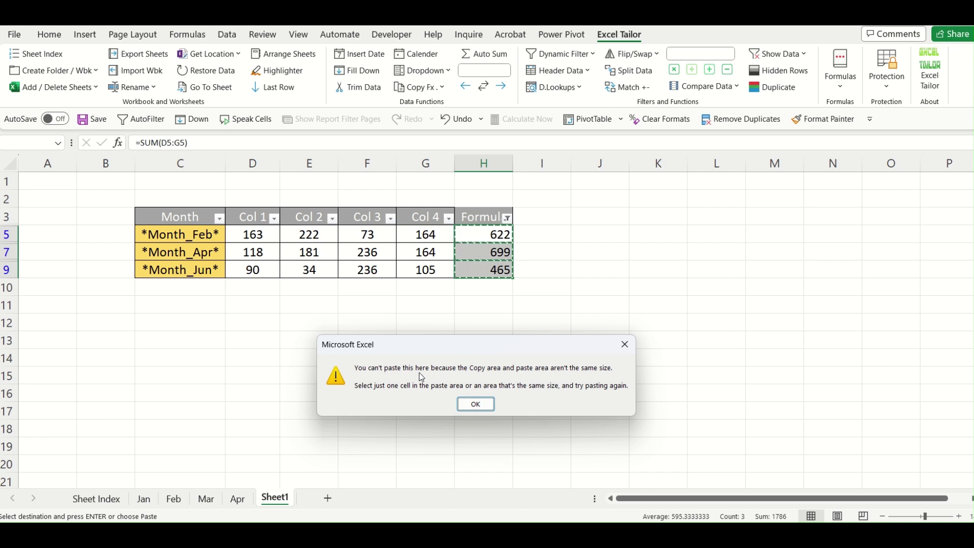
click(625, 345)
key(Escape)
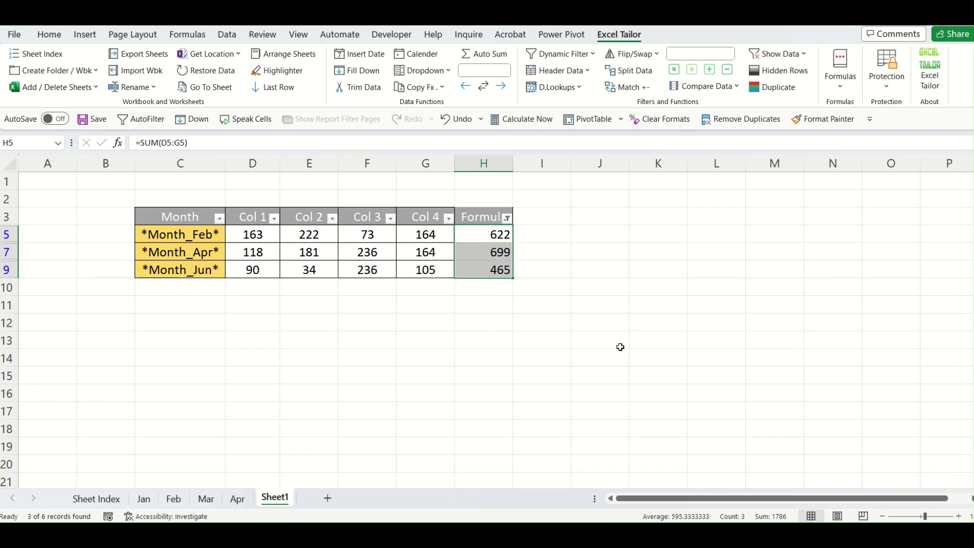
Bring up the add-in's Copy formulas as values options.
click(527, 318)
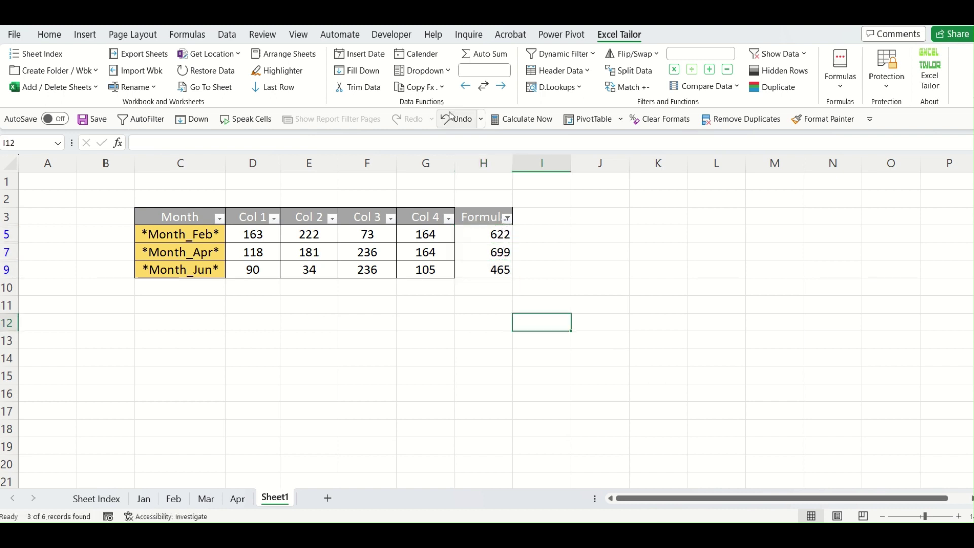
click(436, 90)
mouse_move(443, 109)
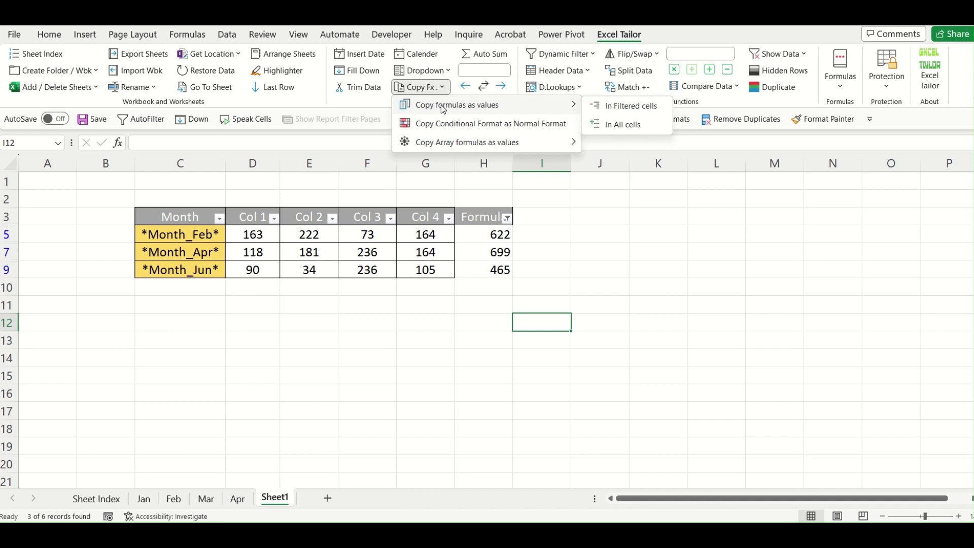
Convert formulas to values in filtered cells only for range $H$5:$H$9.
click(623, 106)
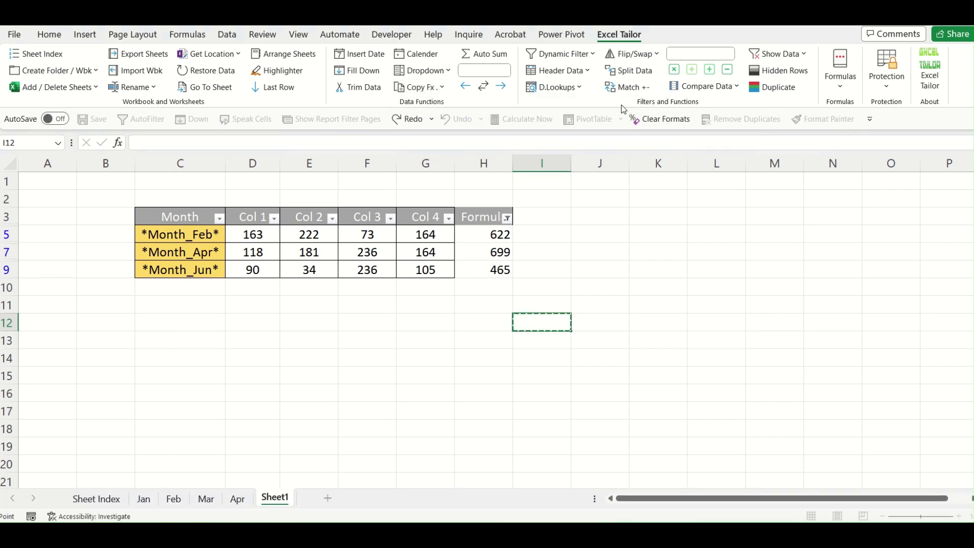
drag(260, 238, 241, 337)
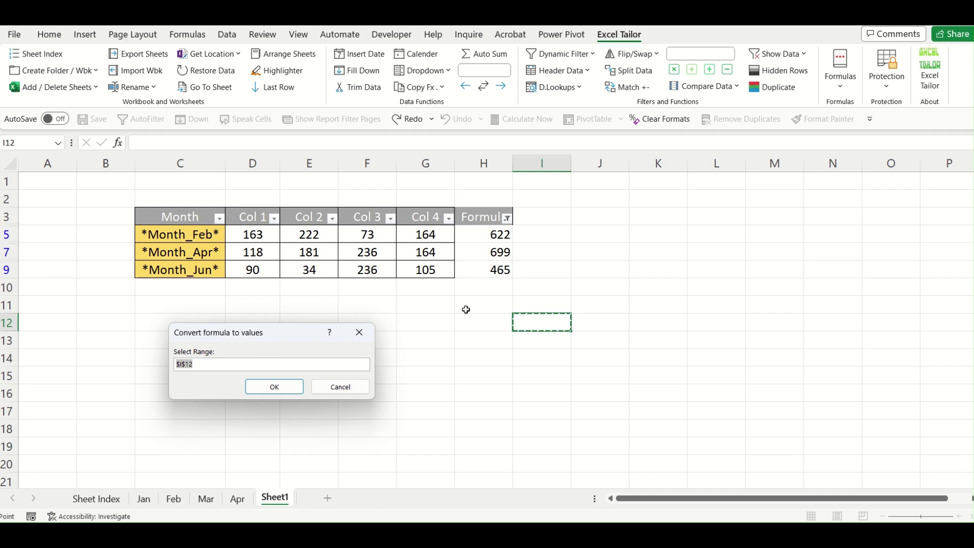
drag(496, 233, 496, 285)
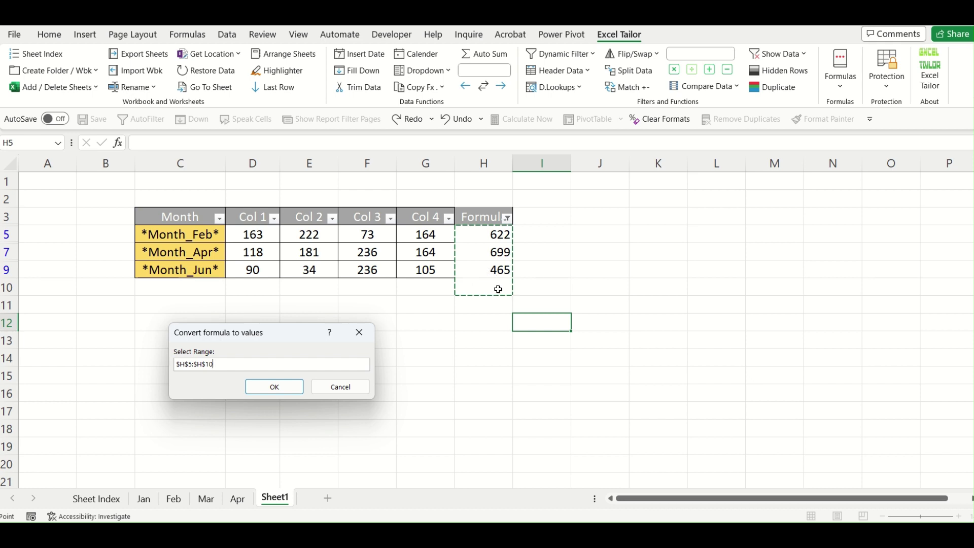
click(287, 388)
Check that H5, H7 and H9 now hold static values.
click(412, 359)
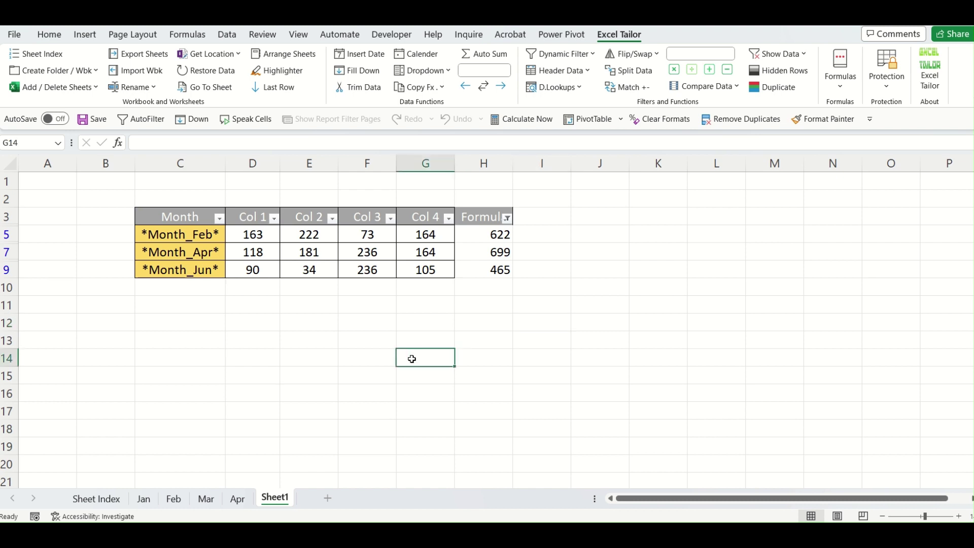
click(502, 234)
click(499, 253)
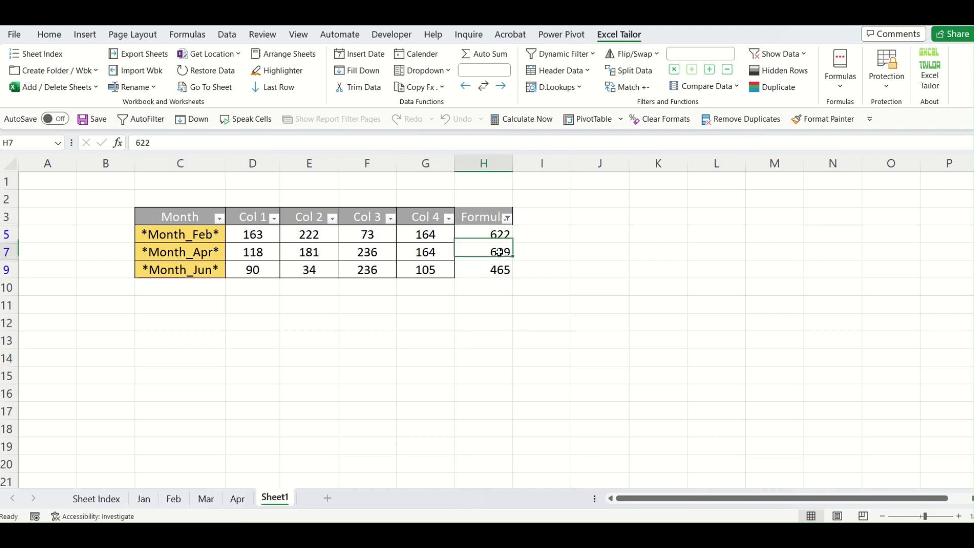
click(498, 359)
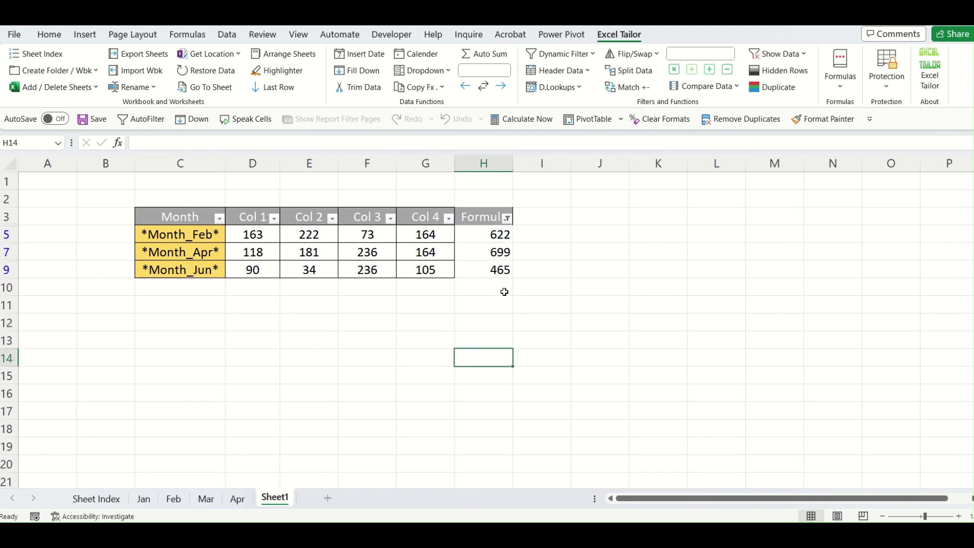
click(507, 274)
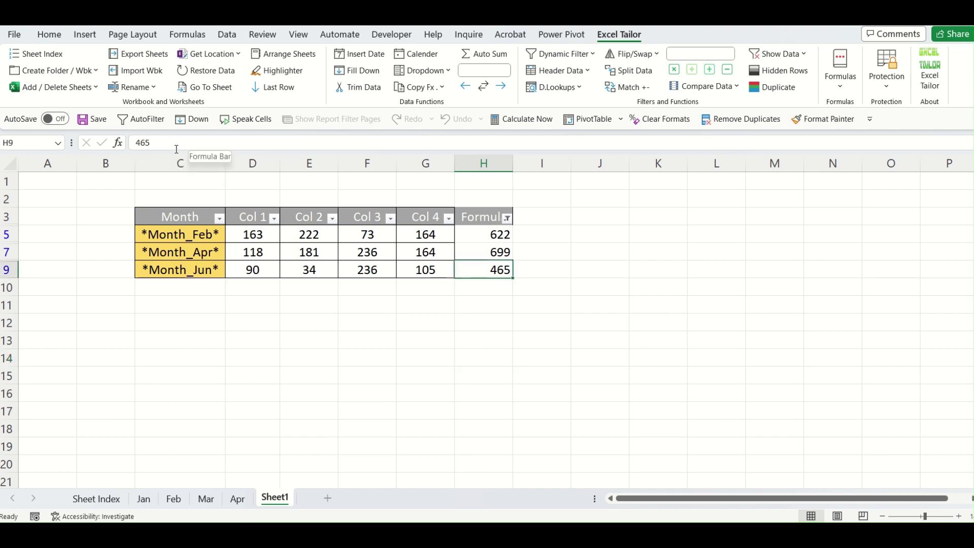
click(490, 232)
click(485, 217)
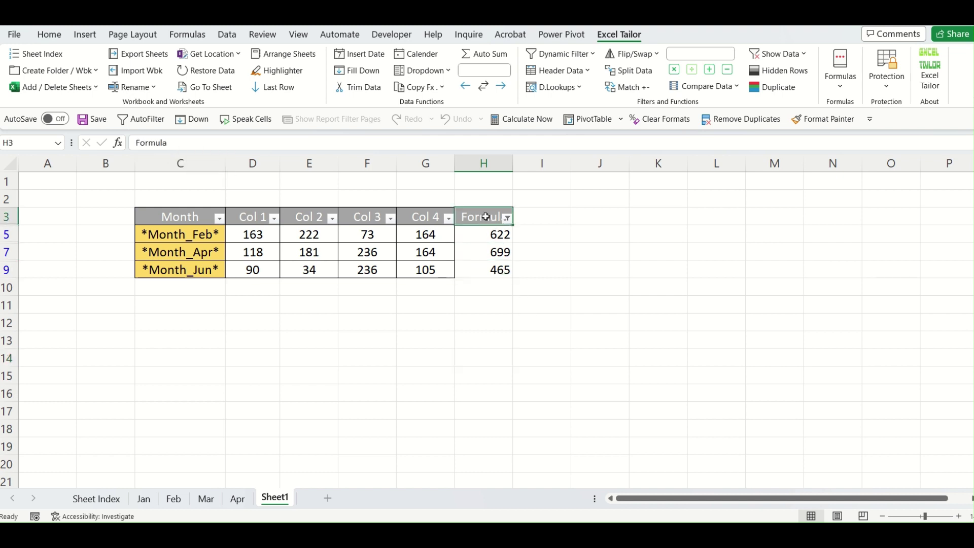
key(alt+d)
Clear the filter and check that H4 and H6 keep formulas while H5 and H7 hold values.
key(f)
key(s)
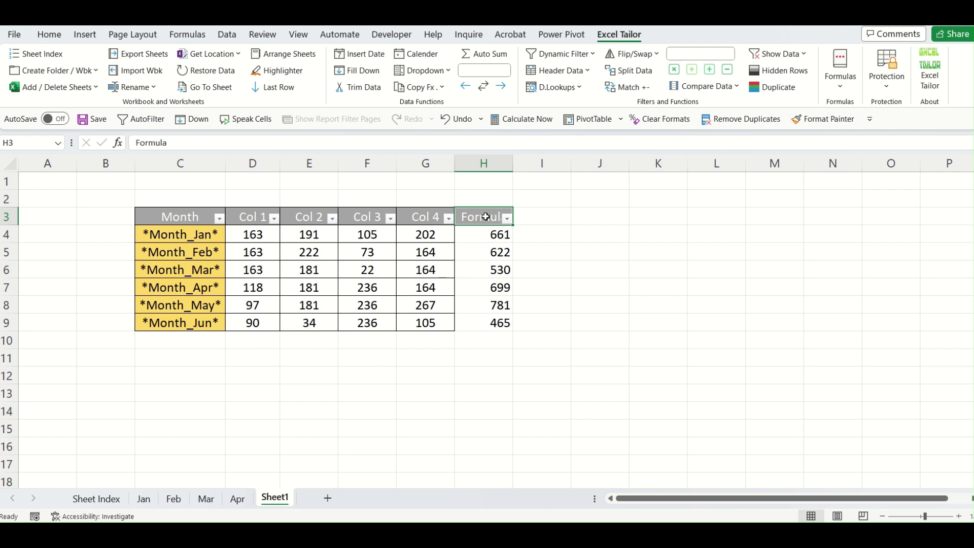
click(496, 238)
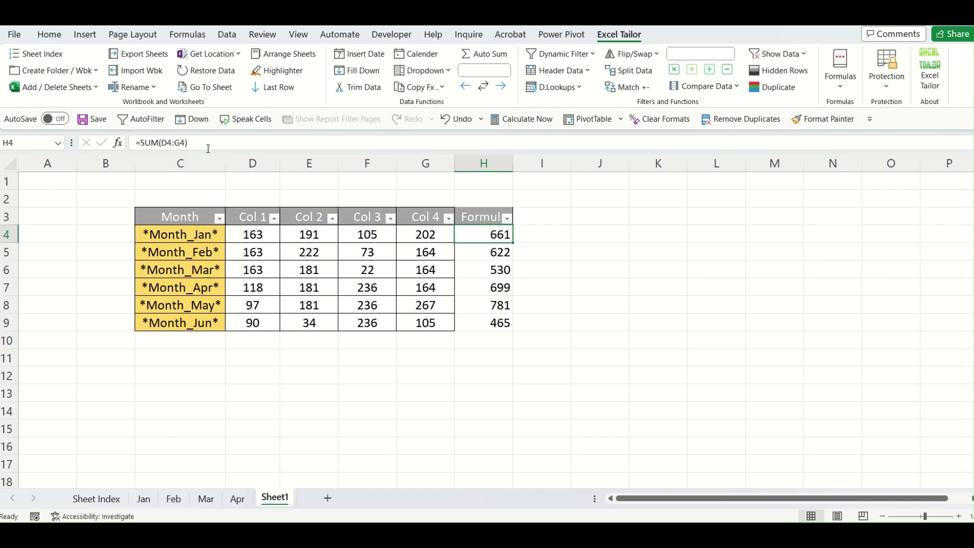
click(501, 252)
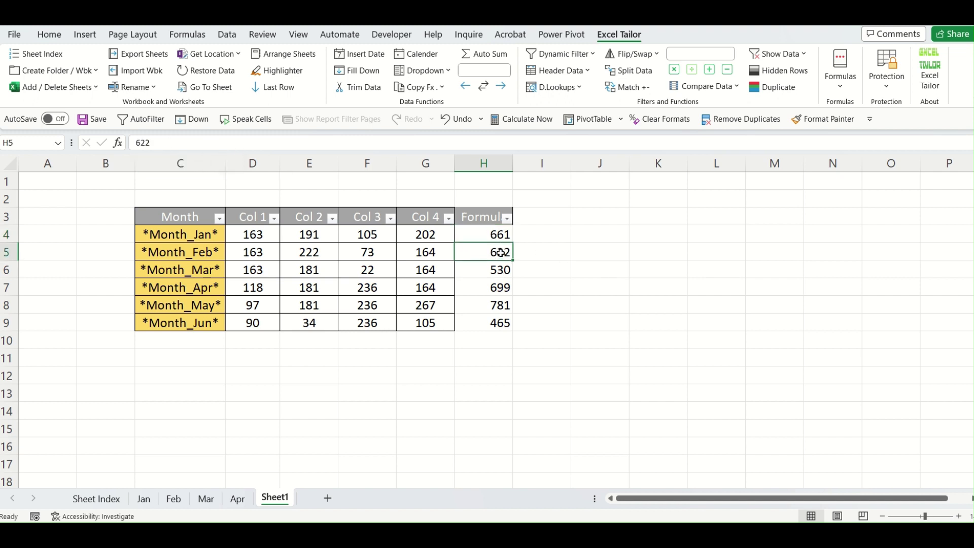
click(497, 272)
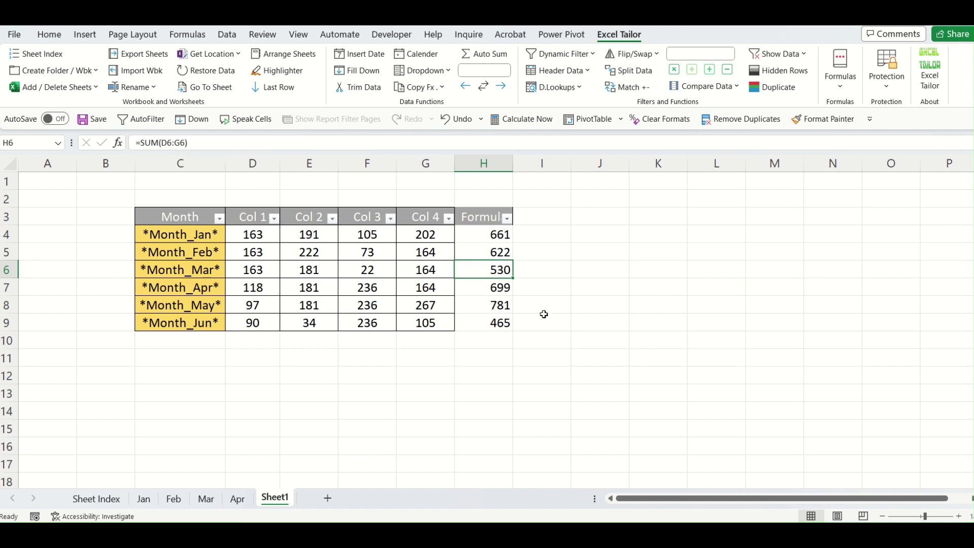
click(497, 288)
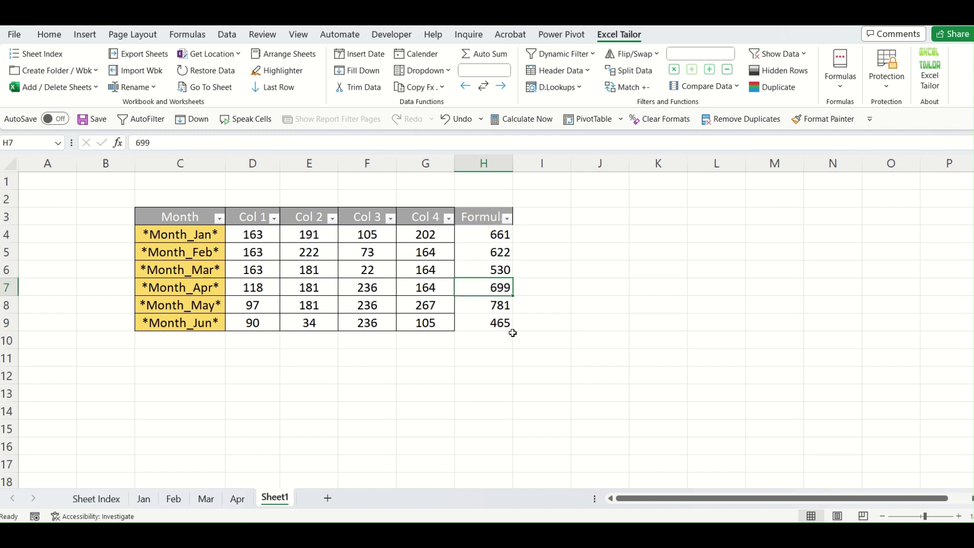
Convert formulas to values across all cells.
click(445, 96)
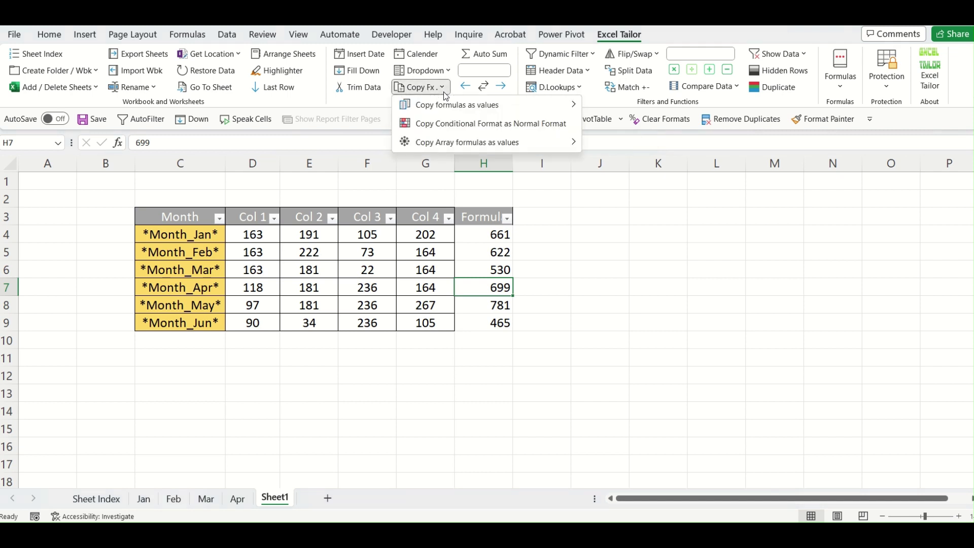
mouse_move(450, 111)
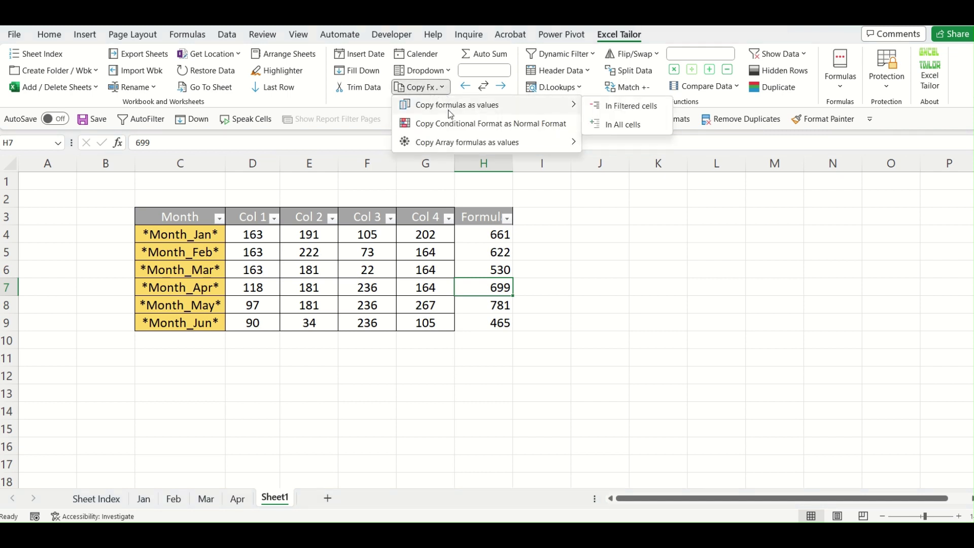
click(628, 127)
Refill the H4 SUM formula down to H9, step through the cells, and open the Formula filter list.
click(481, 233)
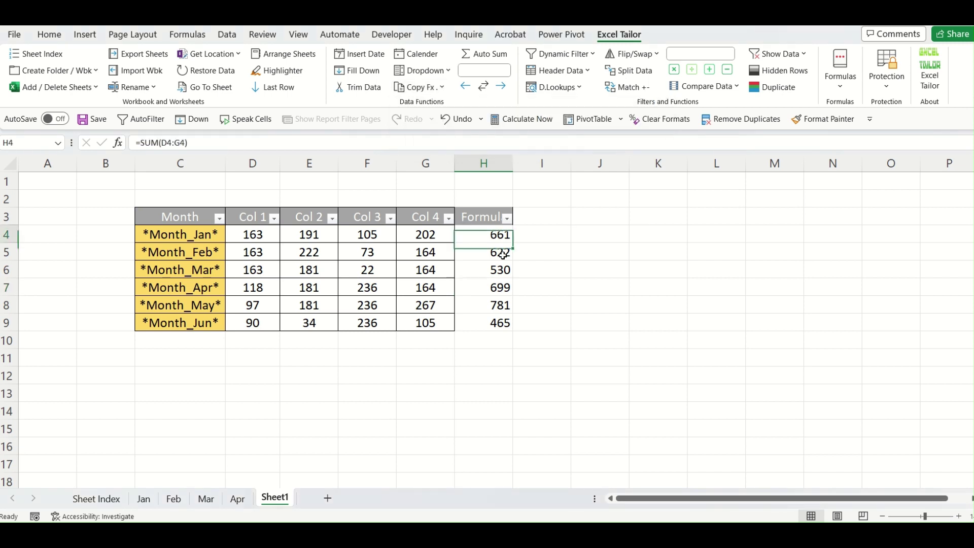
click(495, 255)
click(498, 234)
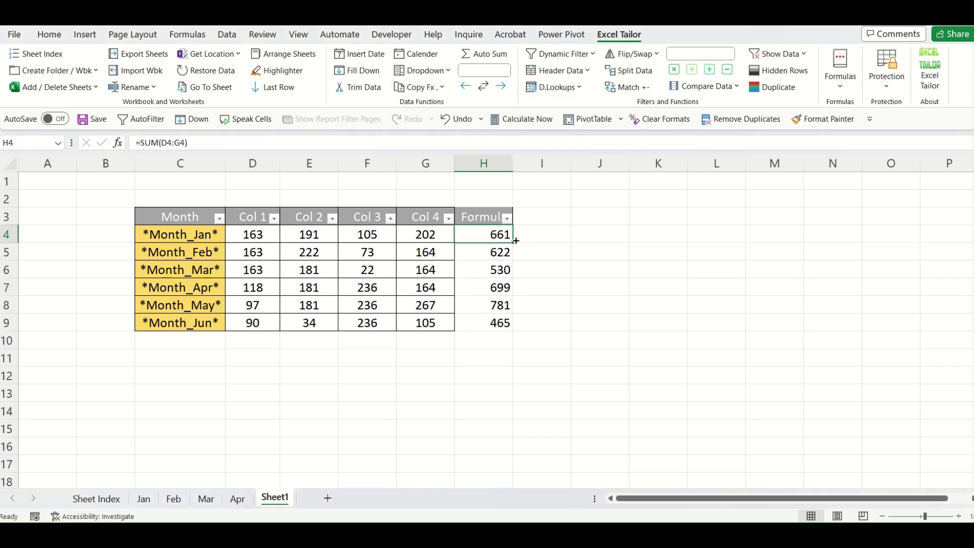
drag(516, 240, 514, 327)
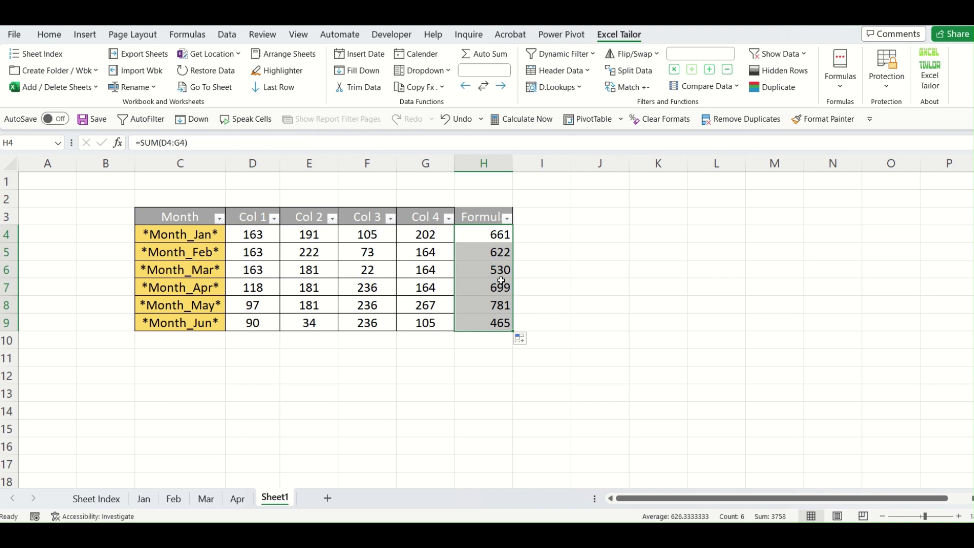
click(500, 310)
click(500, 265)
click(503, 235)
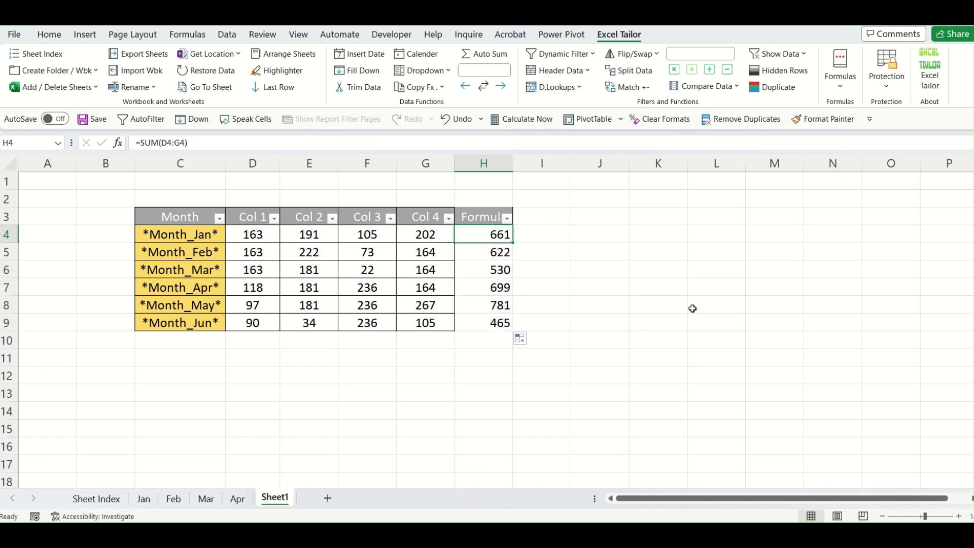
key(Down)
key(Down)
key(Down)
key(Down)
key(Down)
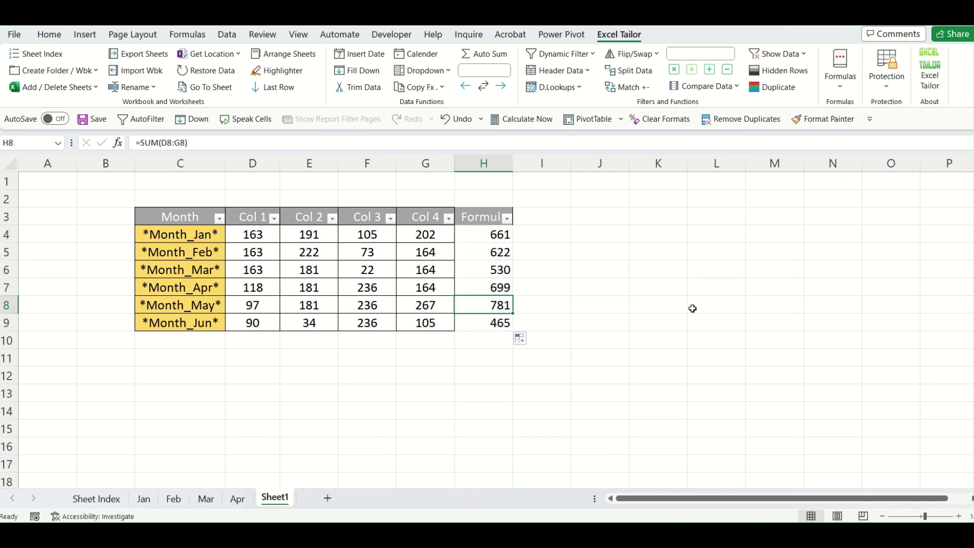
click(659, 300)
click(506, 218)
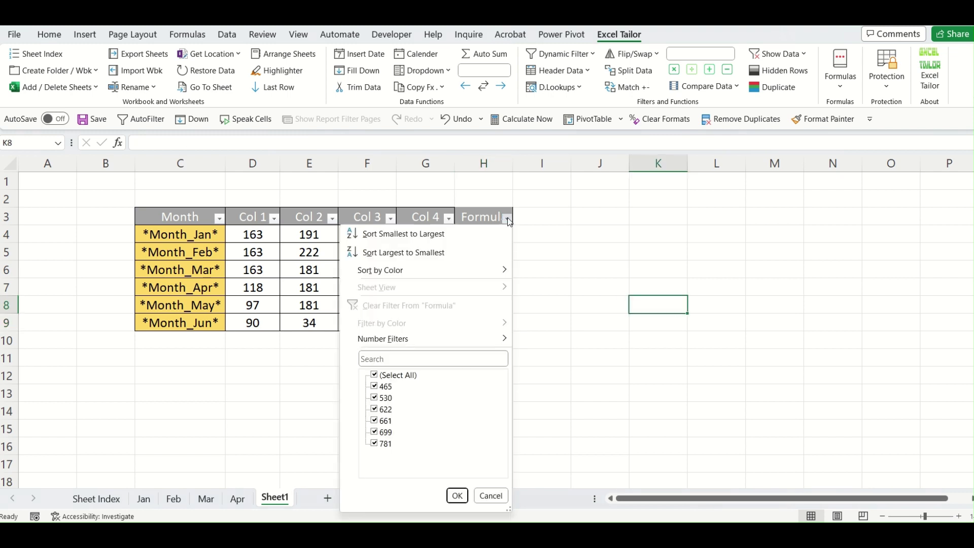
Uncheck 530, 661 and 781 in the Formula filter and apply it.
click(386, 421)
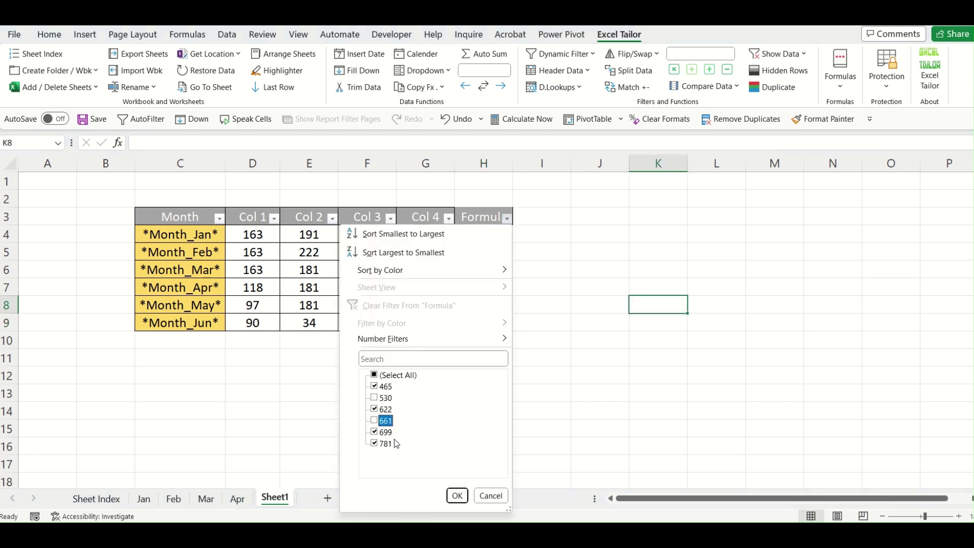
click(386, 444)
click(456, 495)
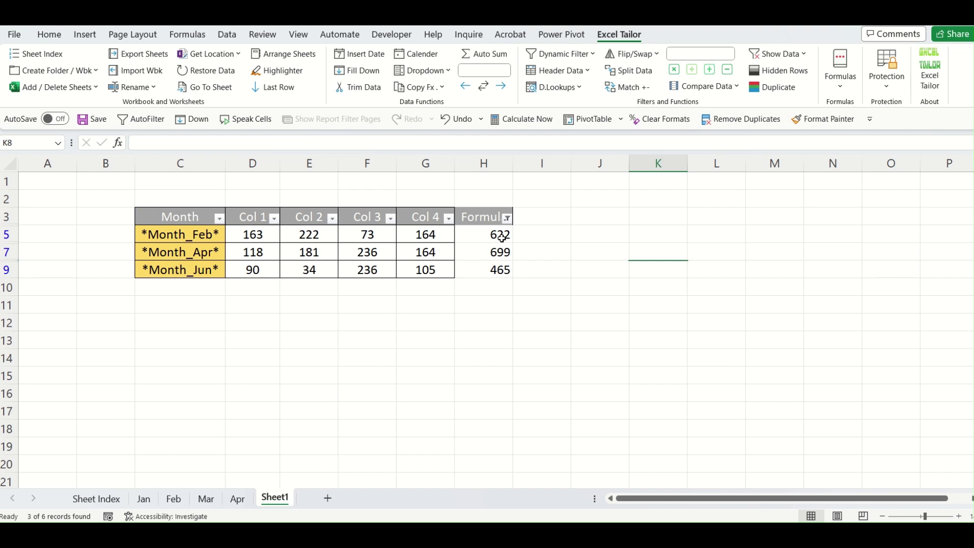
Select H11 and bring up the formula-to-value conversion options.
click(487, 300)
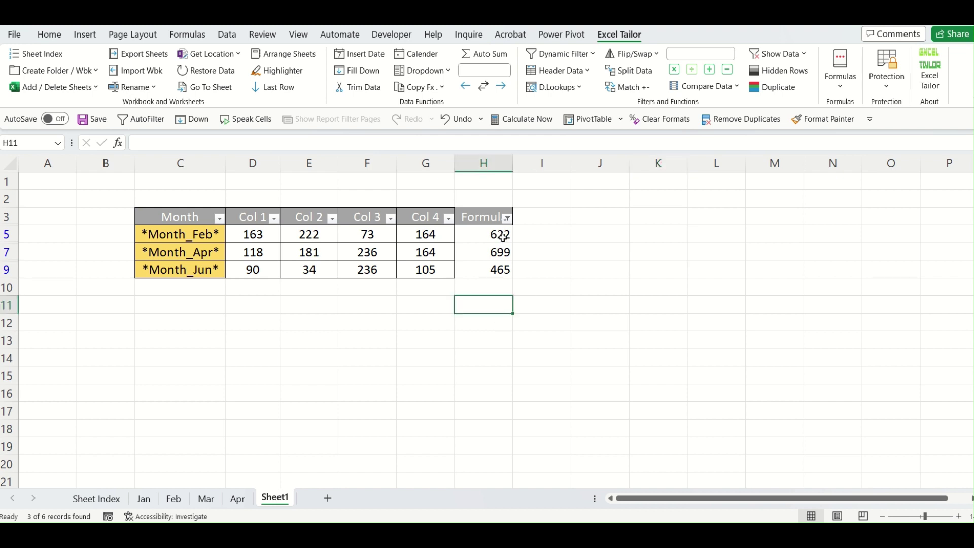
drag(499, 237, 493, 274)
click(536, 355)
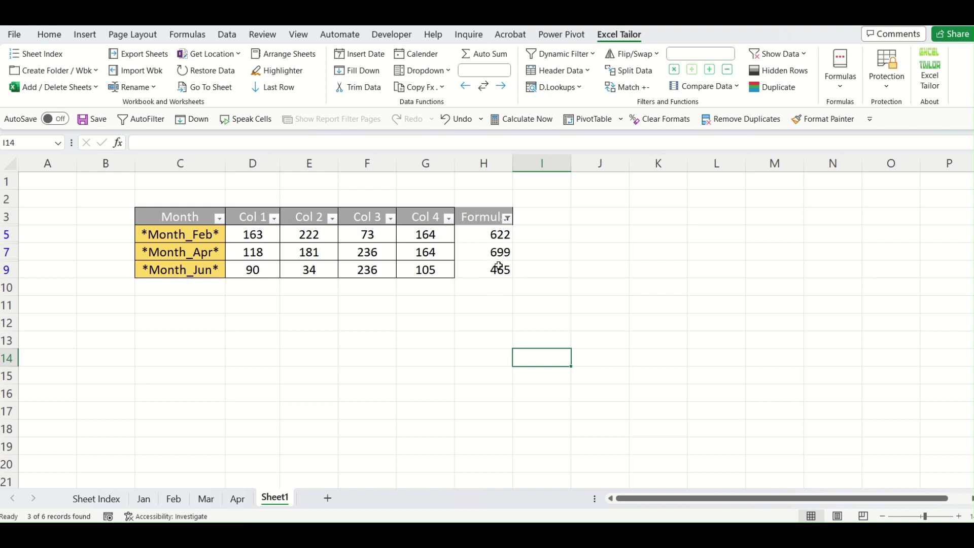
click(501, 315)
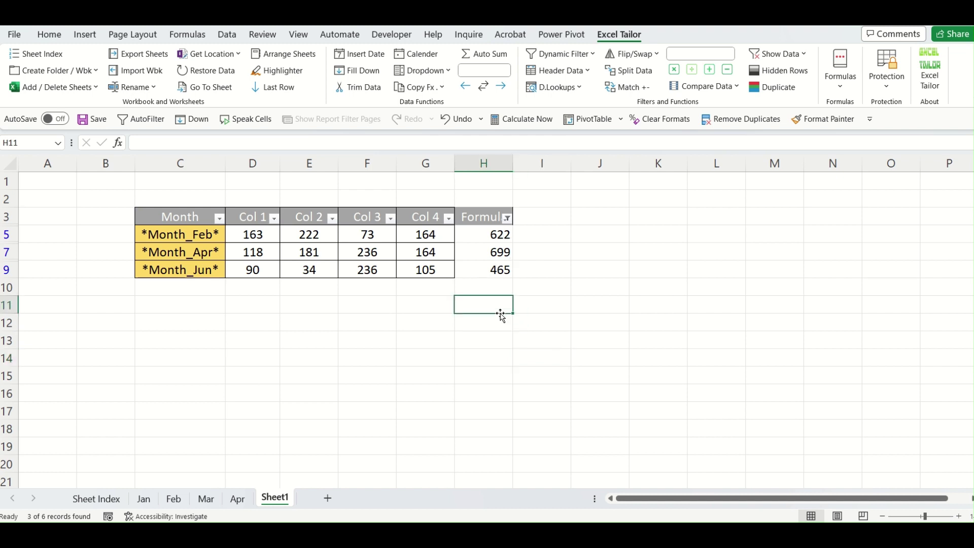
click(443, 88)
Convert formulas to values in all cells, verify H4, H5 and H8, and open the Formula filter list.
mouse_move(508, 105)
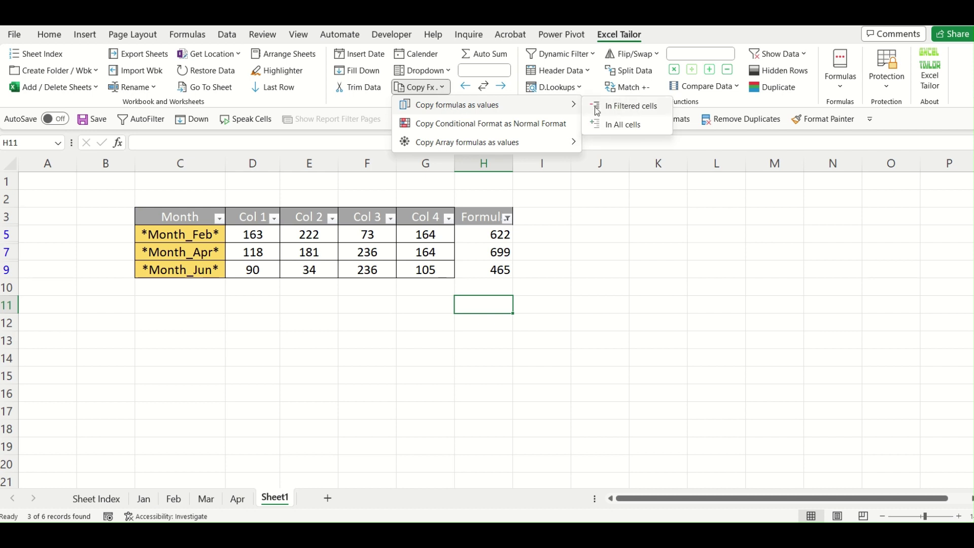
click(623, 127)
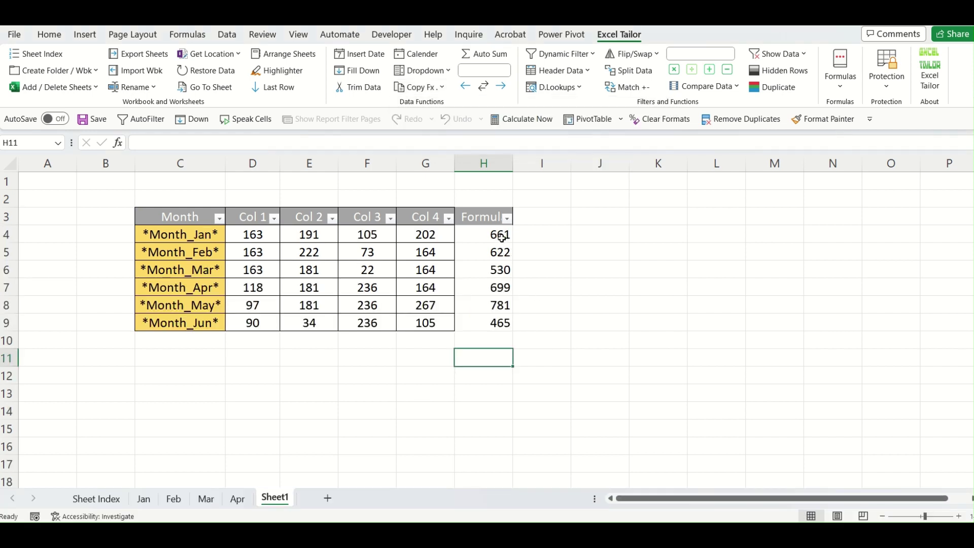
click(496, 235)
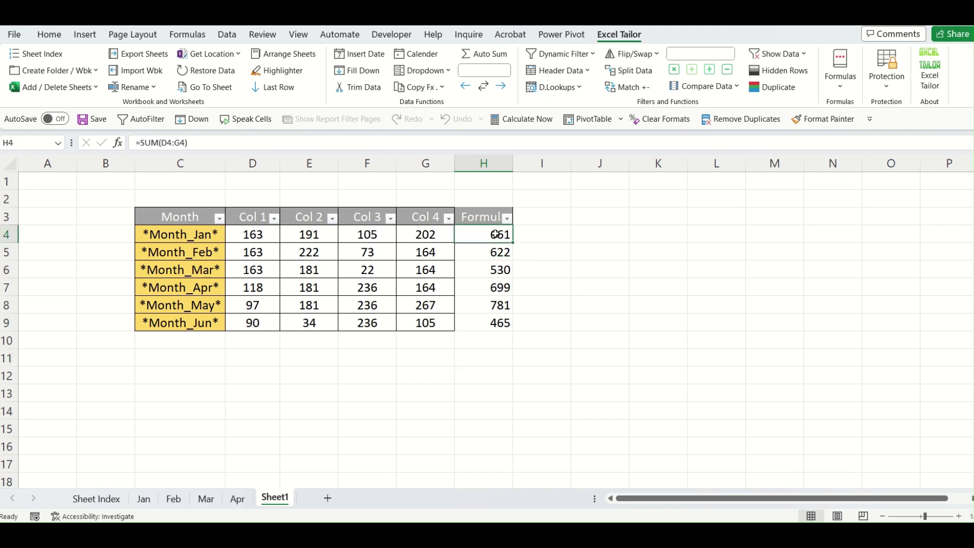
key(Down)
key(Down)
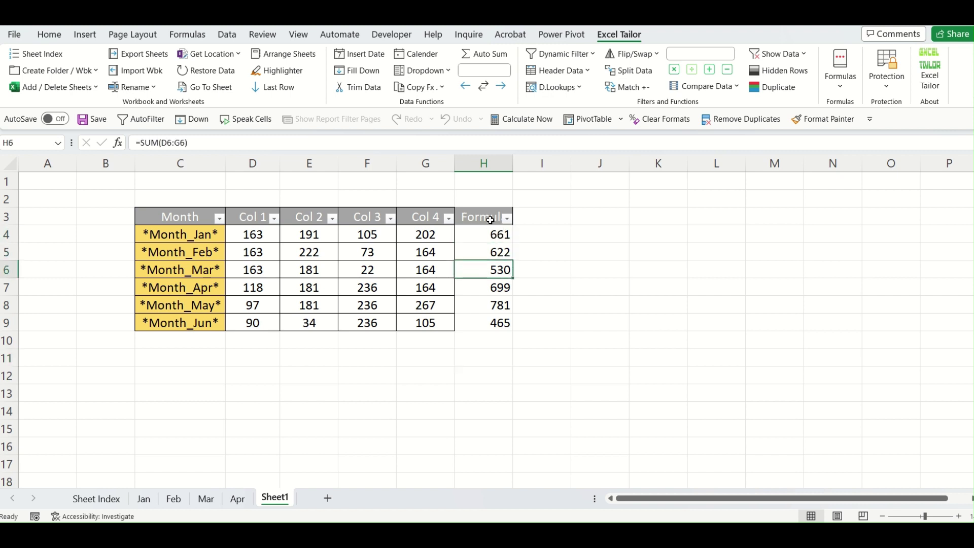
click(497, 256)
click(498, 301)
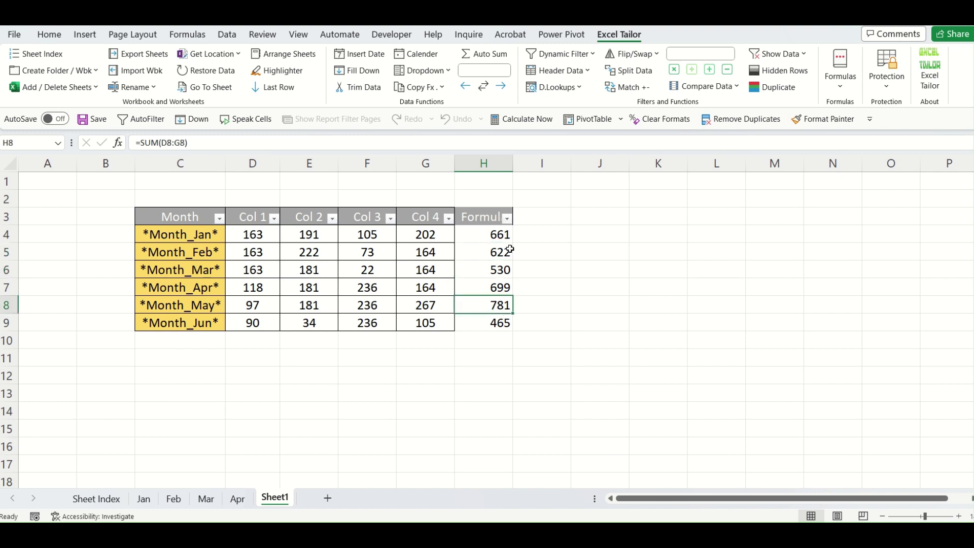
click(507, 220)
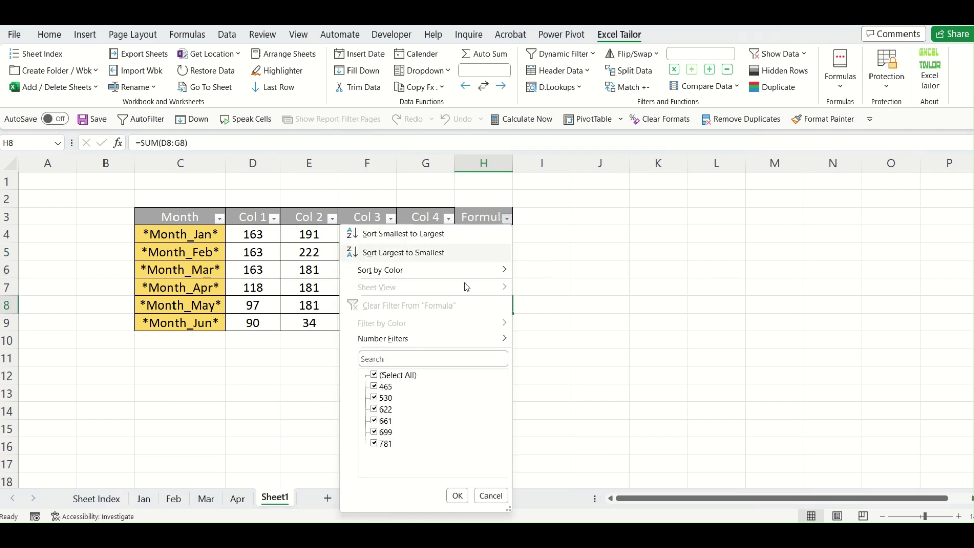
Filter the Formula column to hide the 465, 661 and 781 totals, leaving Feb, Mar and Apr.
click(386, 389)
click(384, 420)
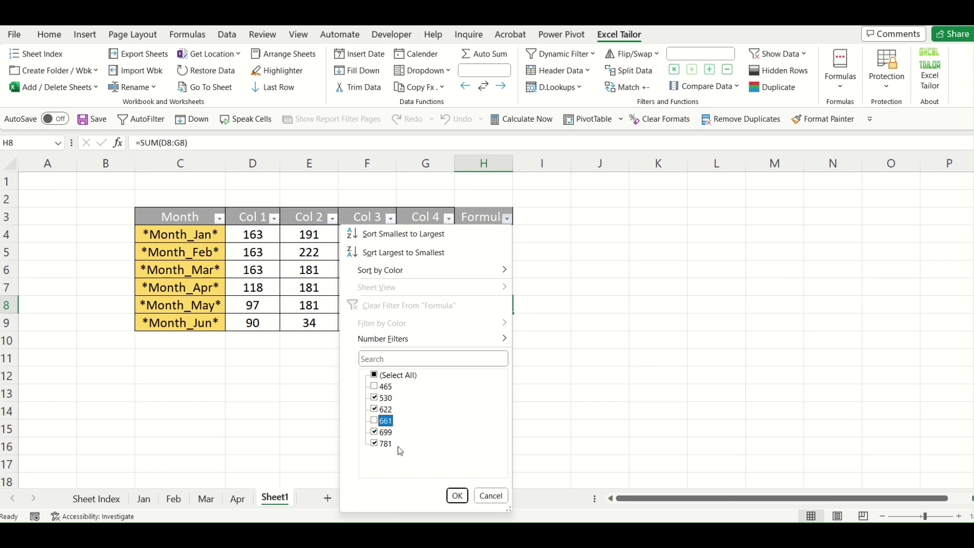
click(386, 444)
click(457, 496)
Select the Formula column from H3 down through the visible totals 622, 530 and 699.
click(558, 413)
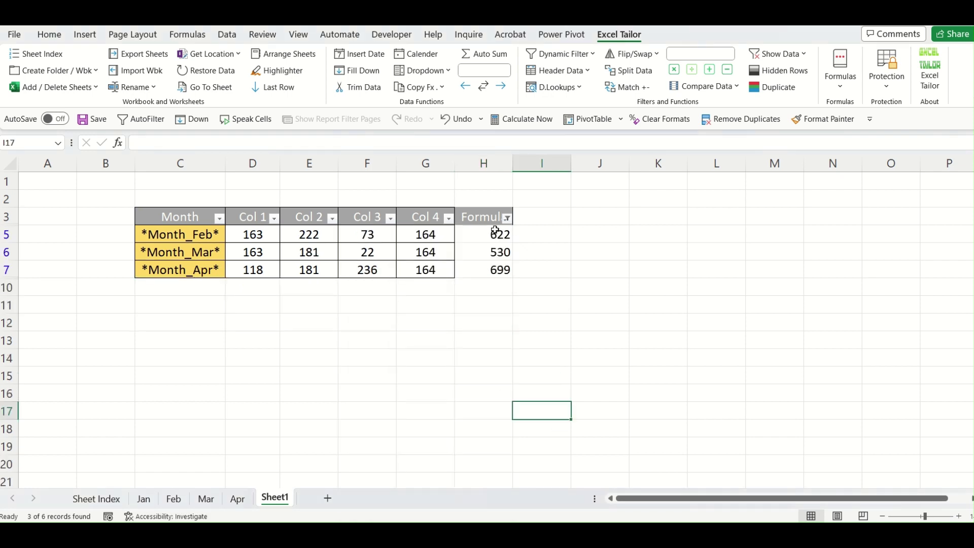
drag(502, 232, 496, 282)
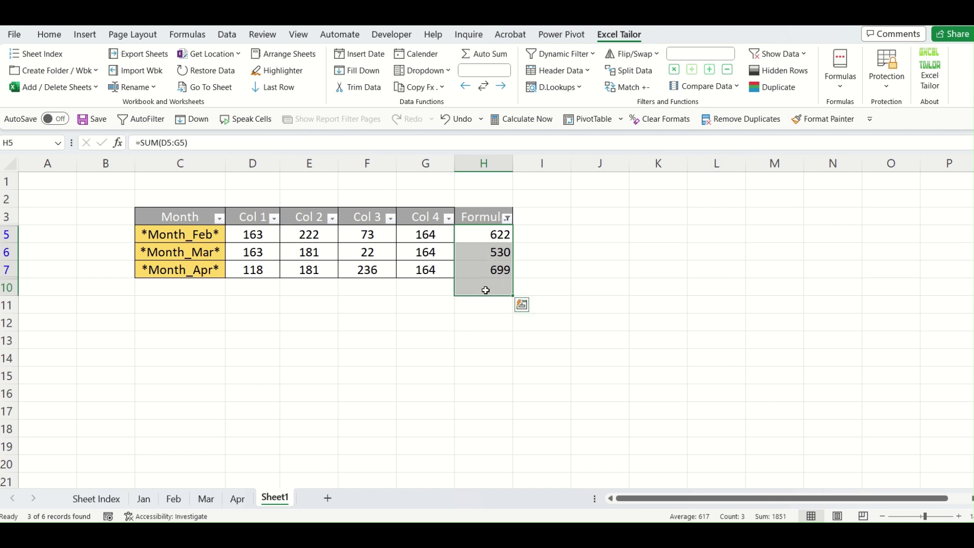
drag(482, 214, 484, 285)
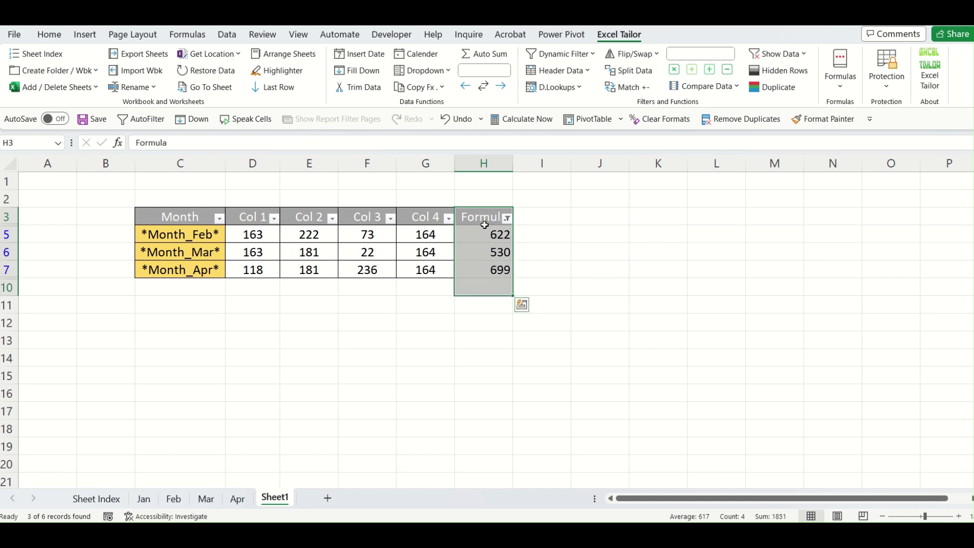
Convert the Formula column's SUMs to static values in all cells with Excel Tailor's Copy Fx.
click(443, 90)
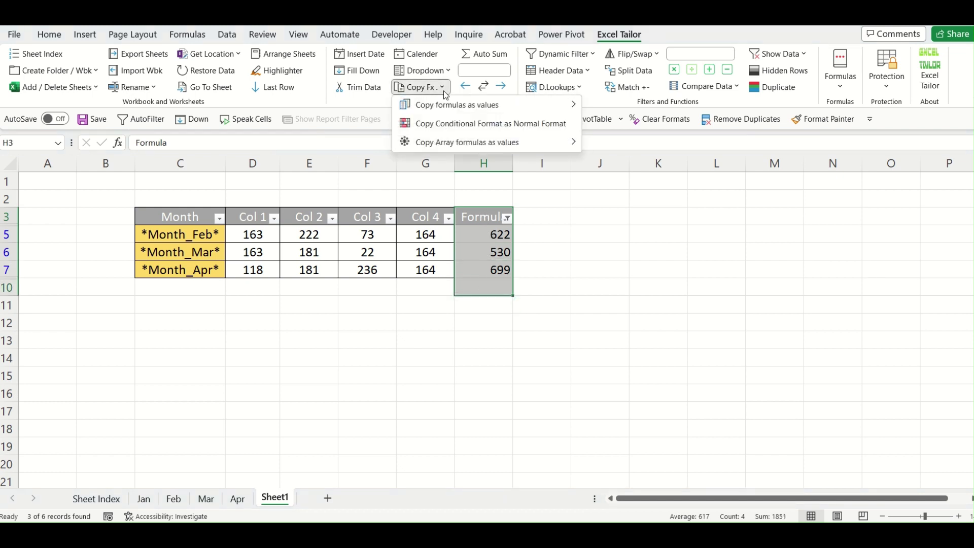
mouse_move(449, 111)
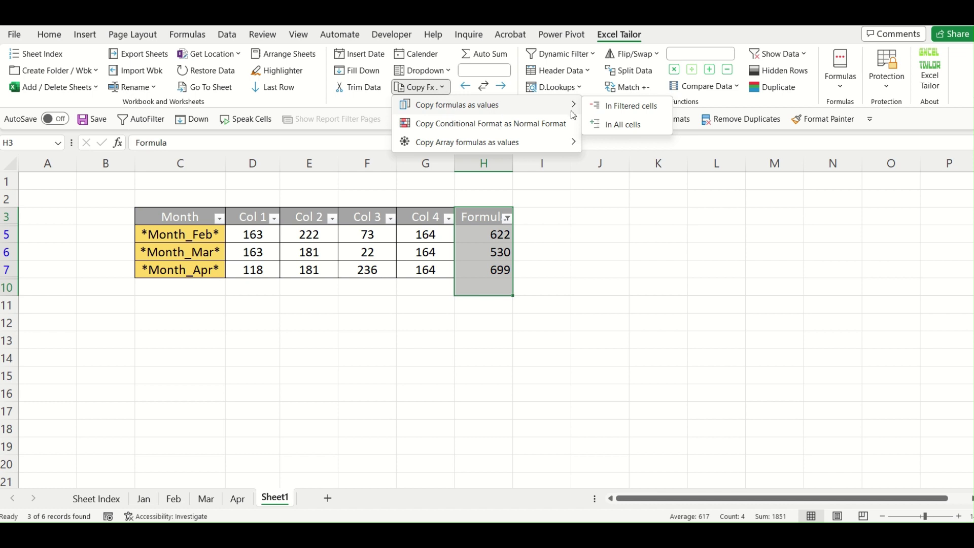
click(634, 130)
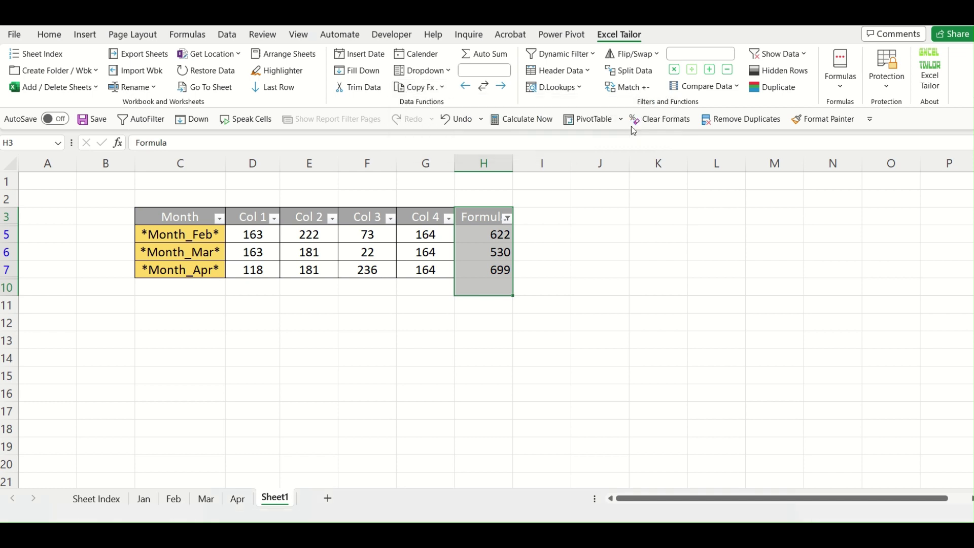
click(593, 269)
Verify H4 through H9 now hold plain values starting at 661, then bring back the Copy Fx options.
click(494, 236)
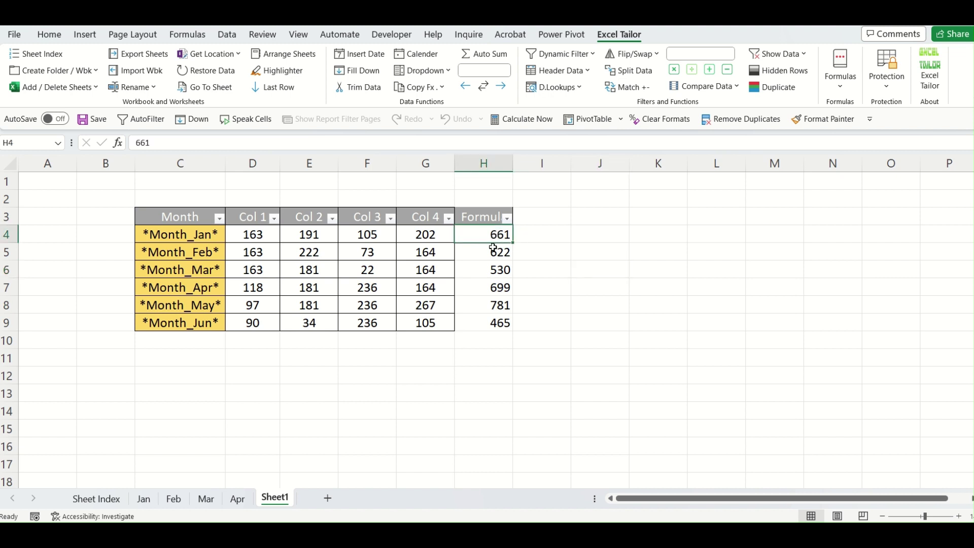
click(488, 255)
key(Down)
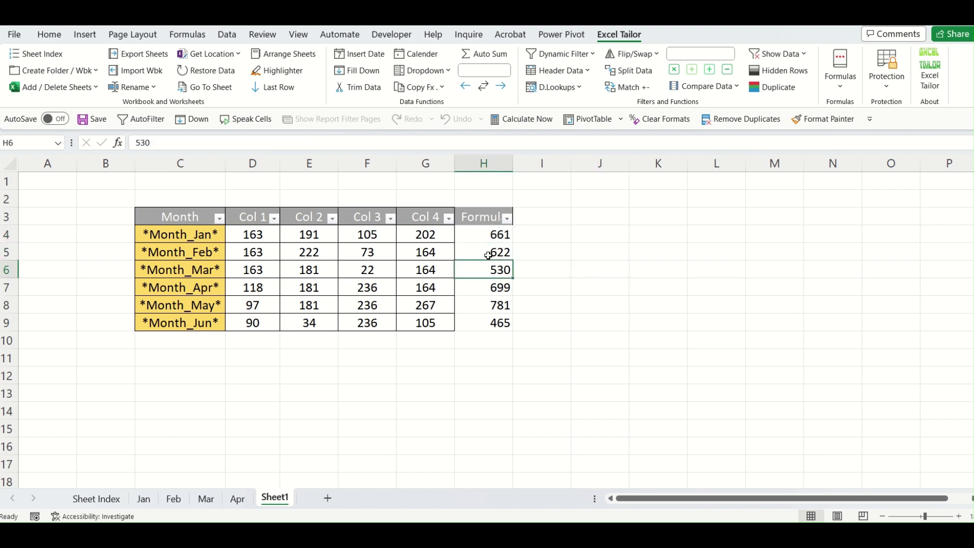
key(Down)
key(Down)
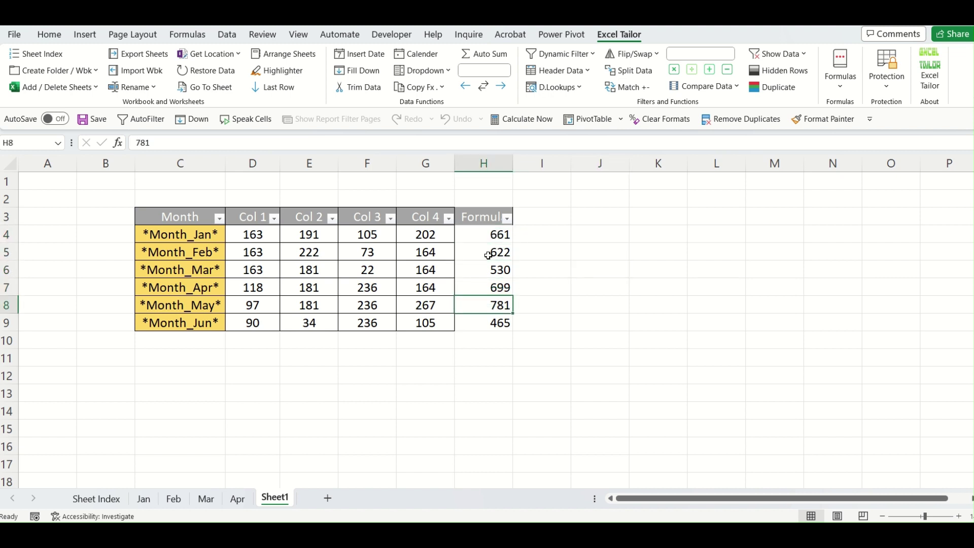
key(Down)
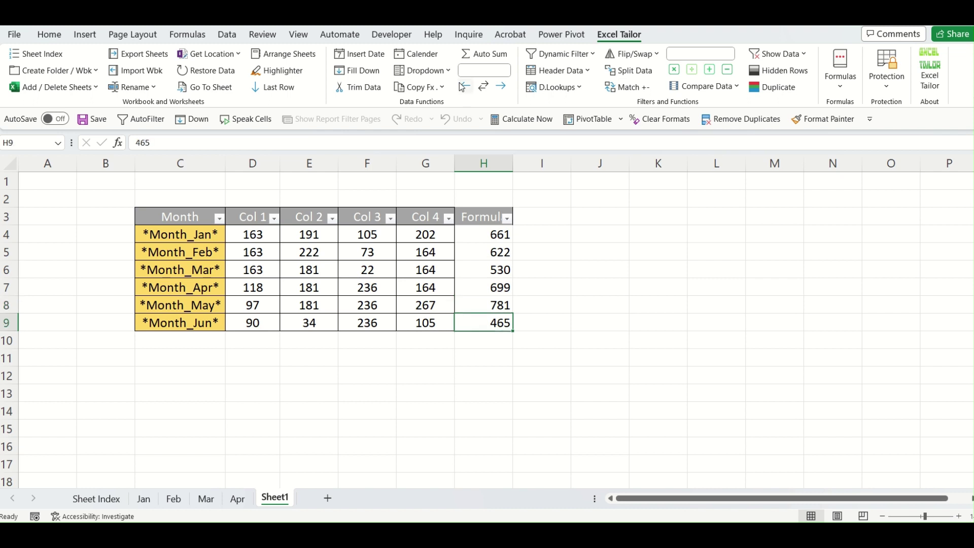
click(420, 87)
mouse_move(454, 110)
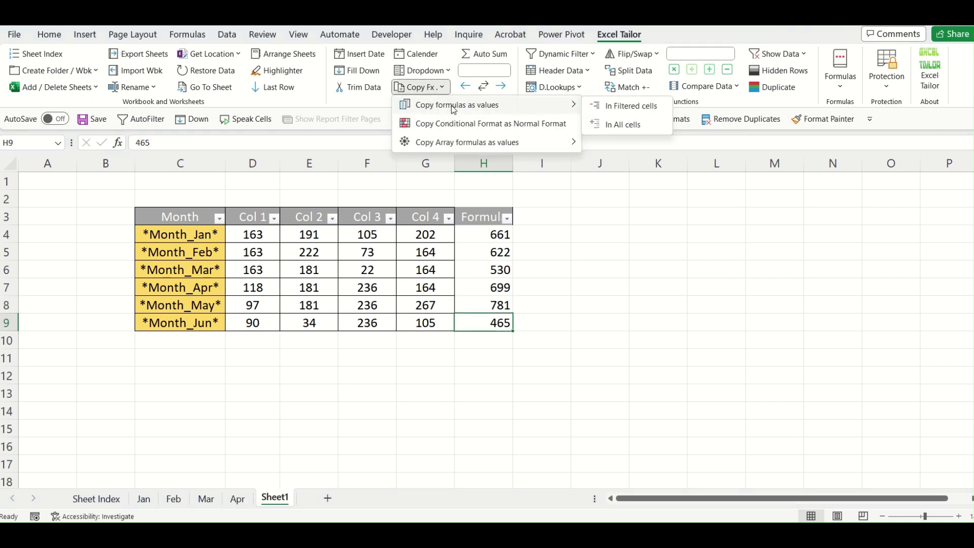
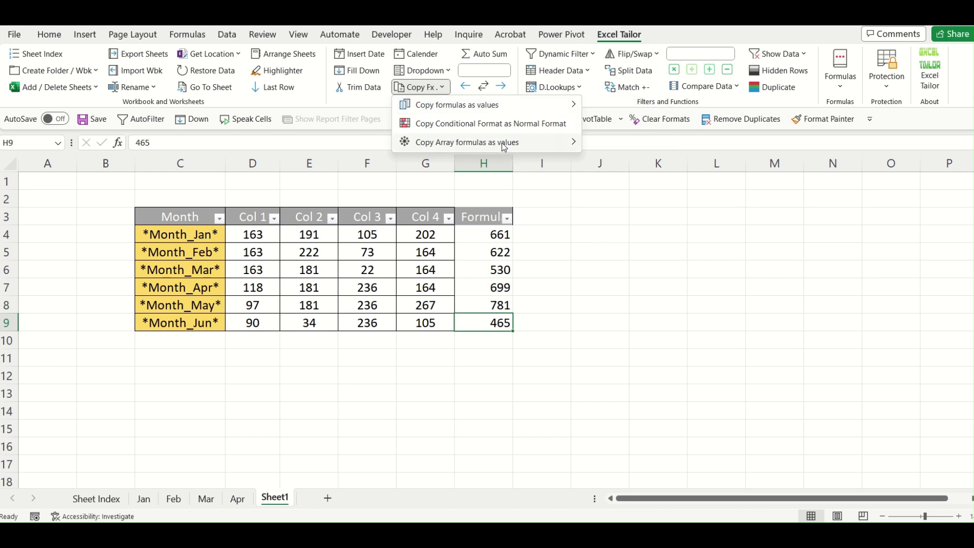
Enter =G4:G9 in J4 so the Col 4 values spill down J4:J9.
mouse_move(505, 147)
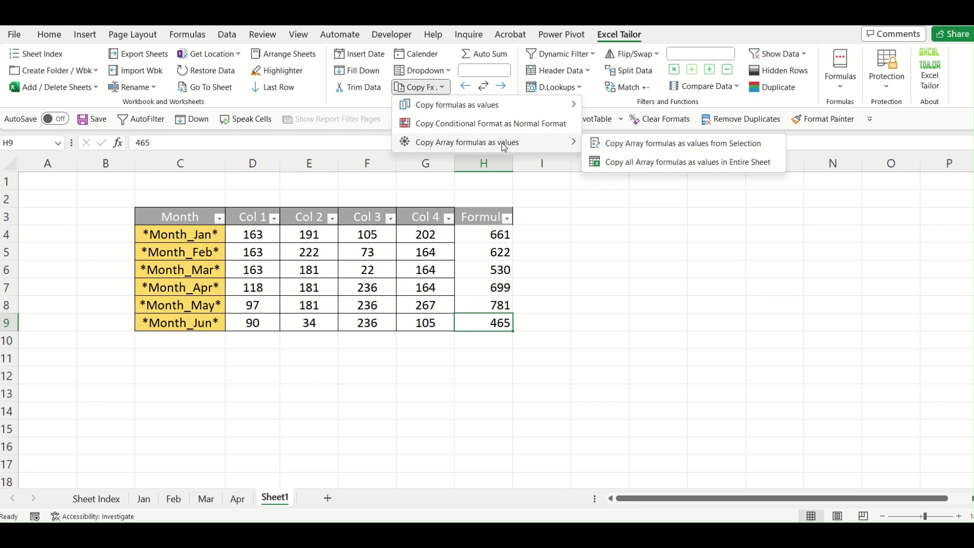
click(612, 232)
click(610, 232)
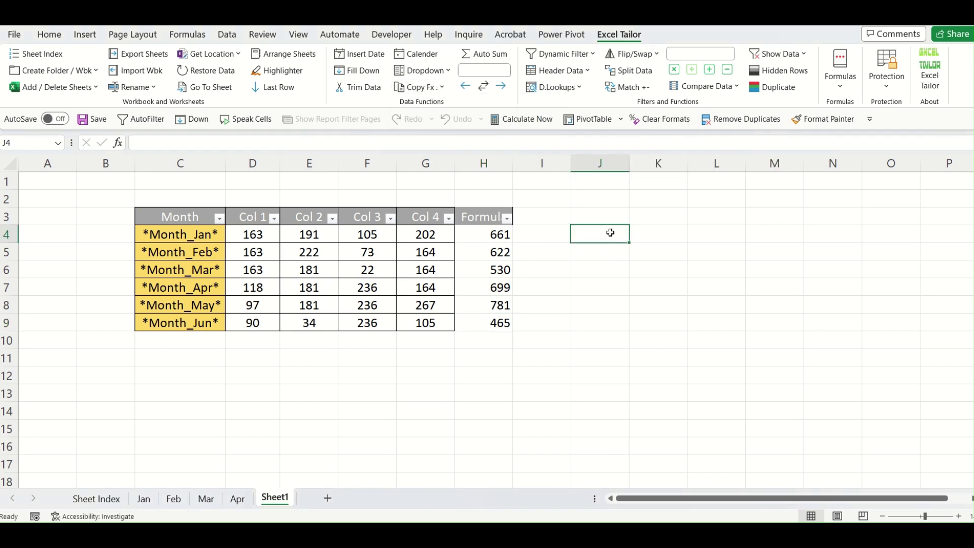
text(=)
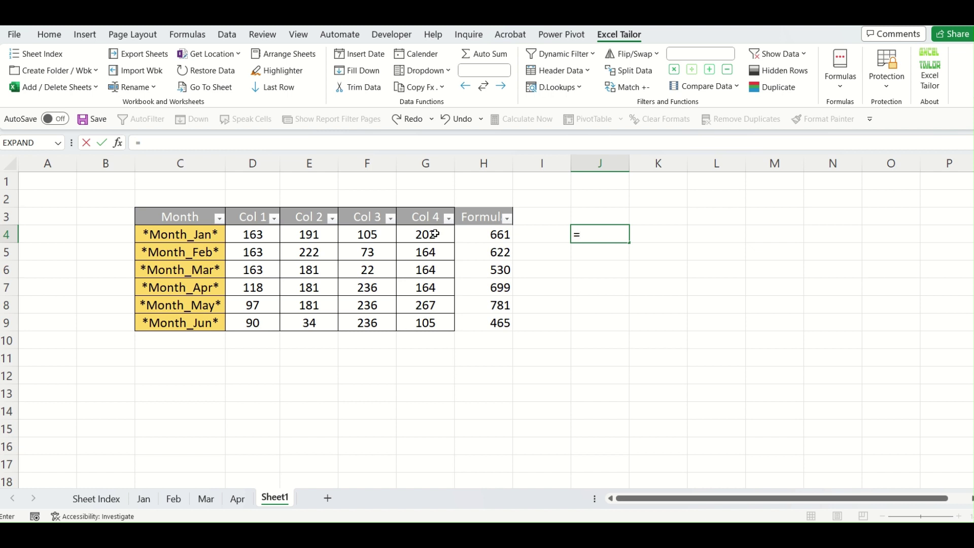
drag(426, 231, 427, 318)
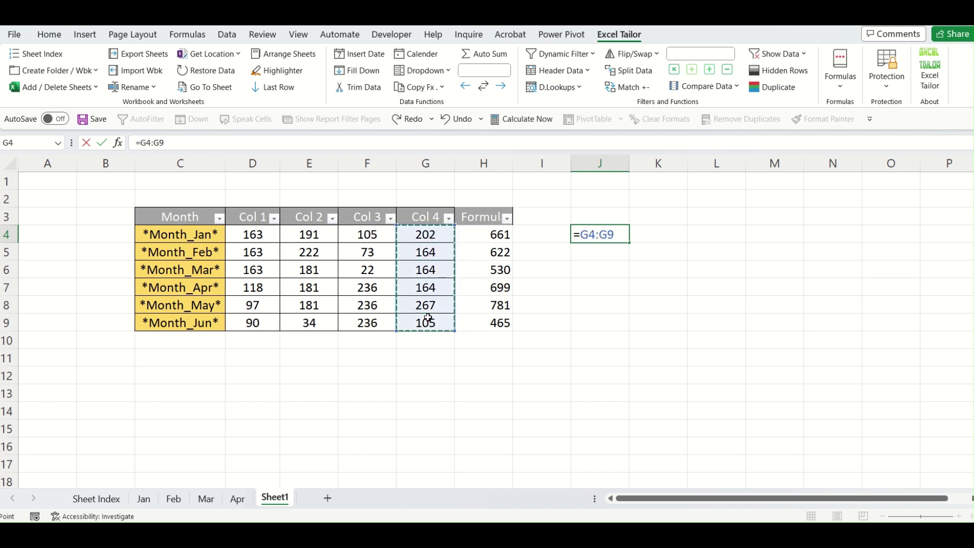
key(Return)
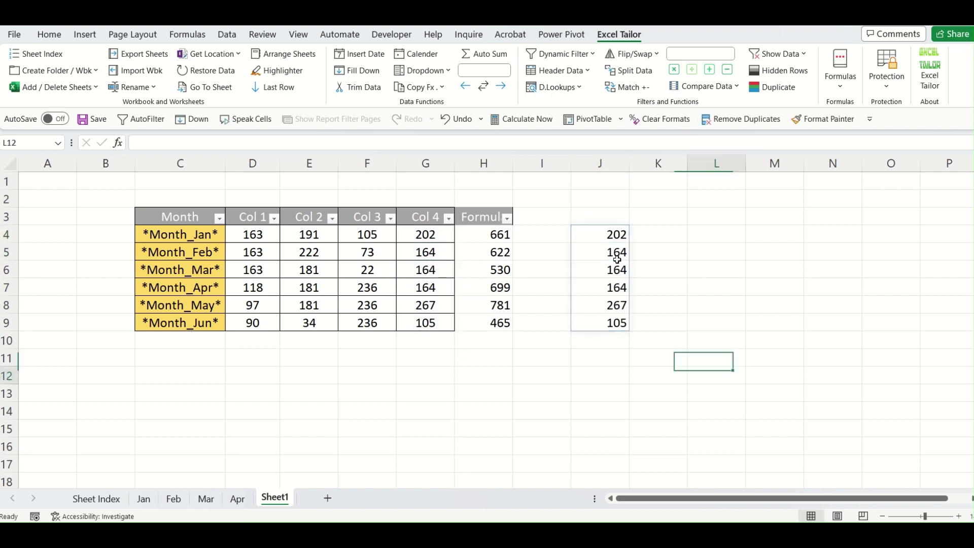
Inspect the spilled cells J4 through J8 and end with J4 selected.
click(607, 236)
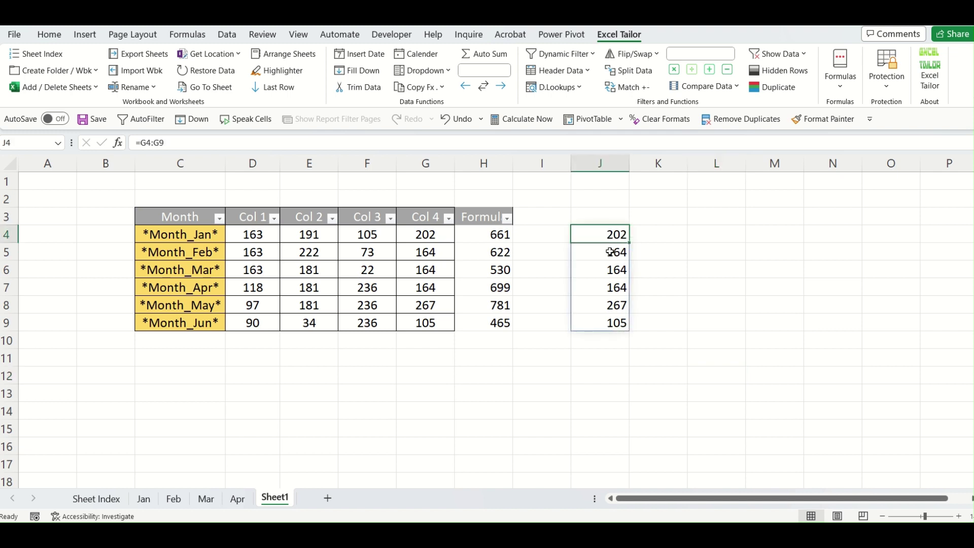
click(610, 252)
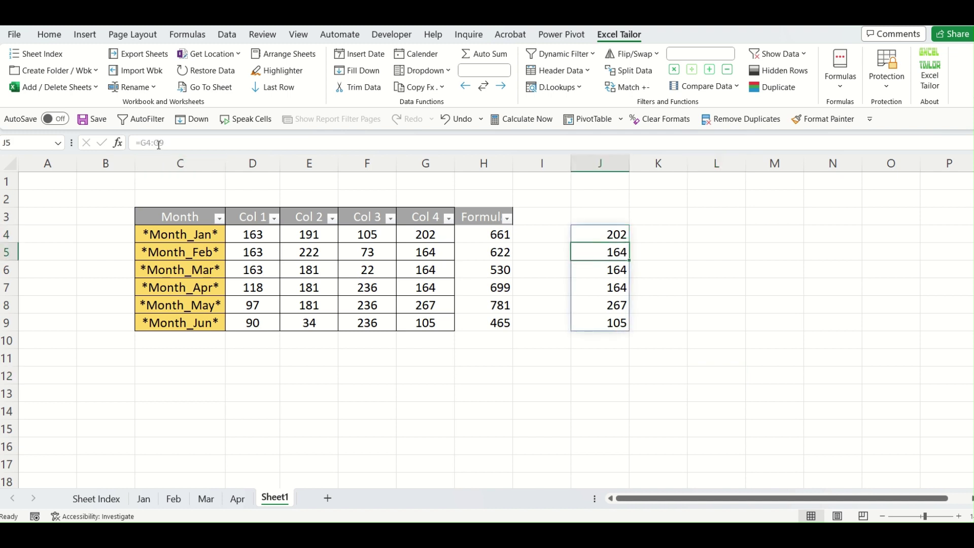
click(614, 274)
click(612, 306)
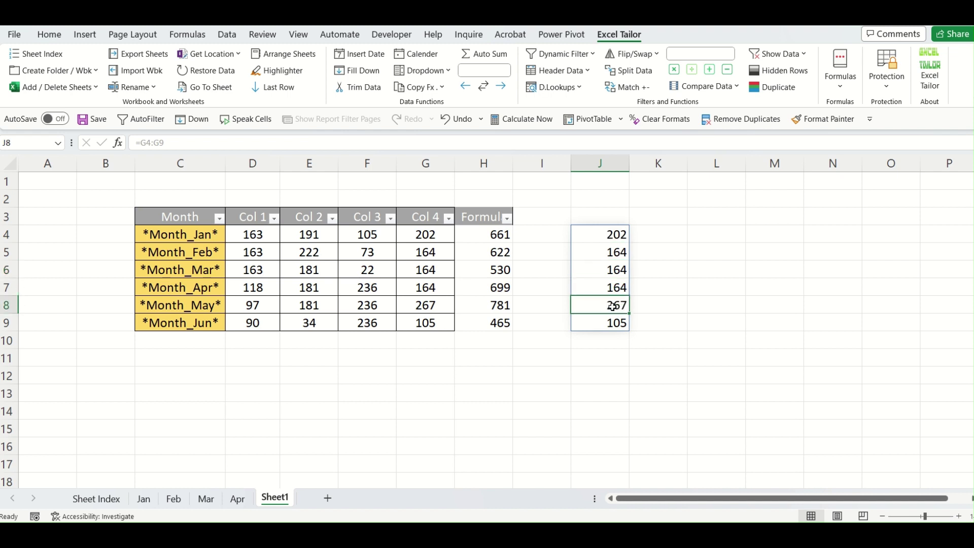
key(Up)
key(Up)
key(Up)
key(Up)
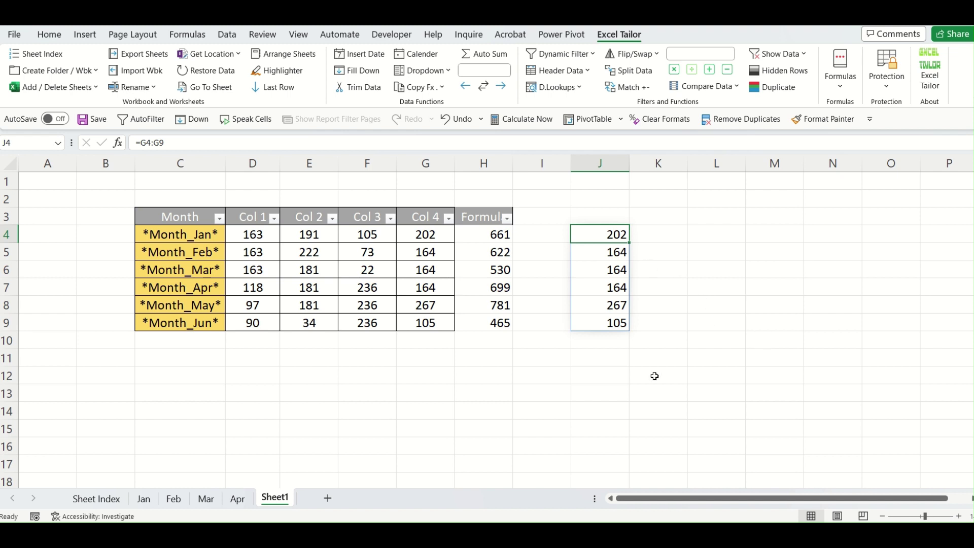
click(643, 396)
click(611, 272)
click(611, 235)
click(772, 348)
click(589, 232)
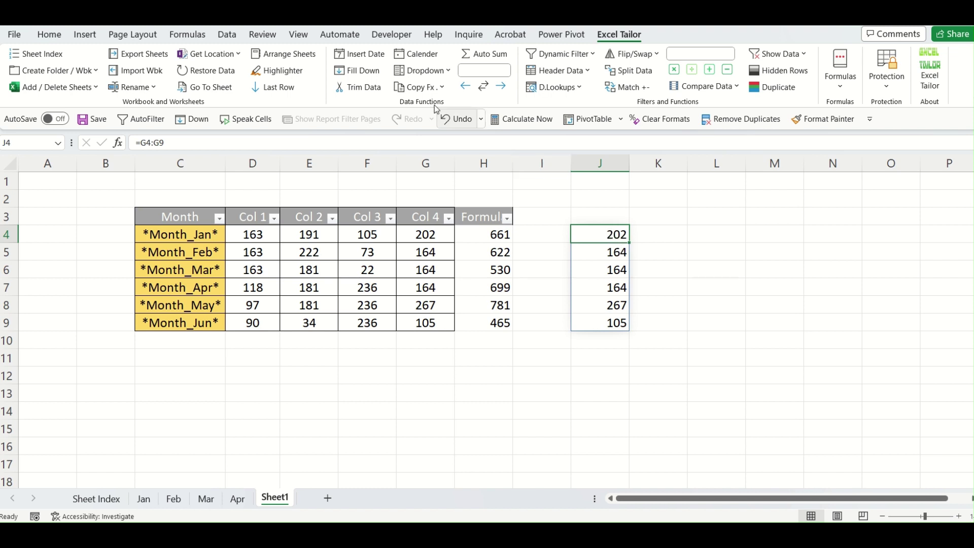
click(445, 92)
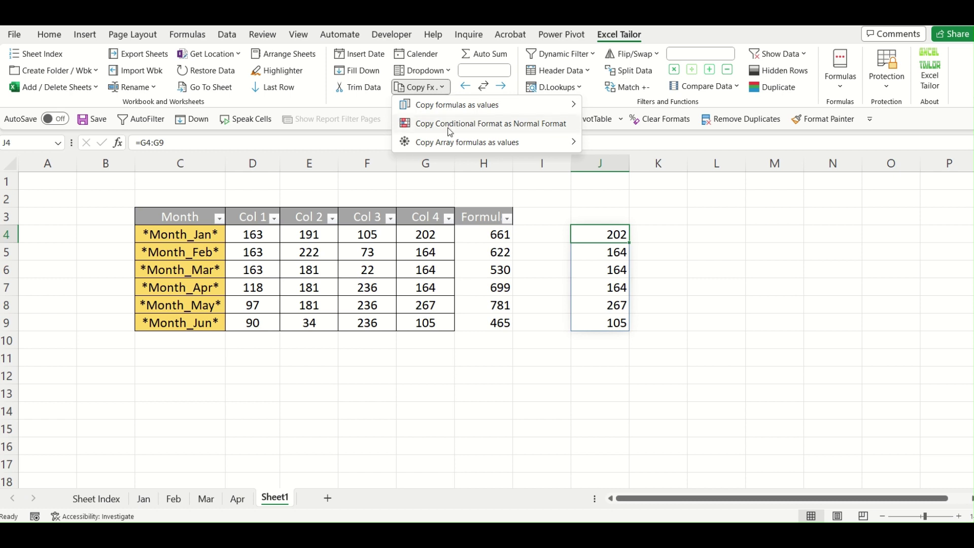
Convert J4's spilled array formula to static values using Copy Array formulas as values from Selection.
mouse_move(450, 145)
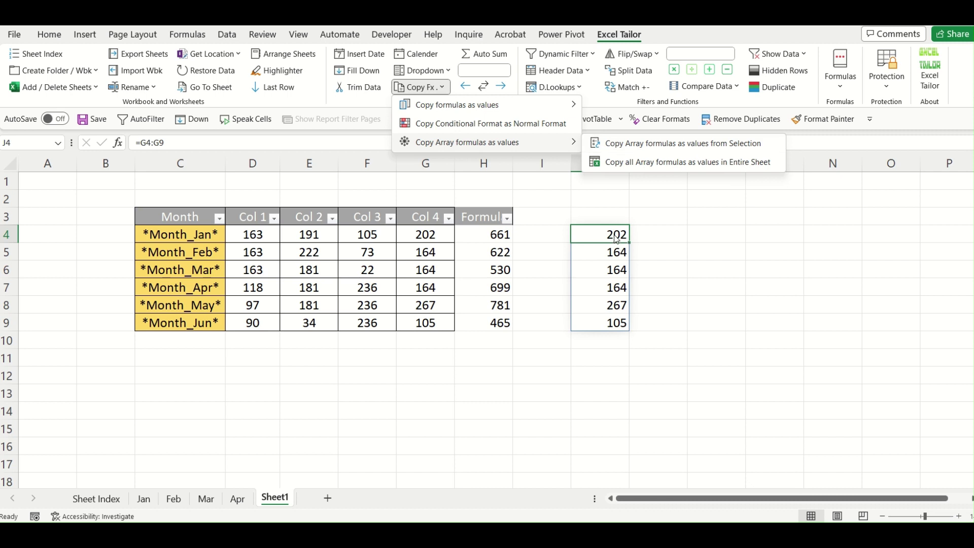
click(678, 146)
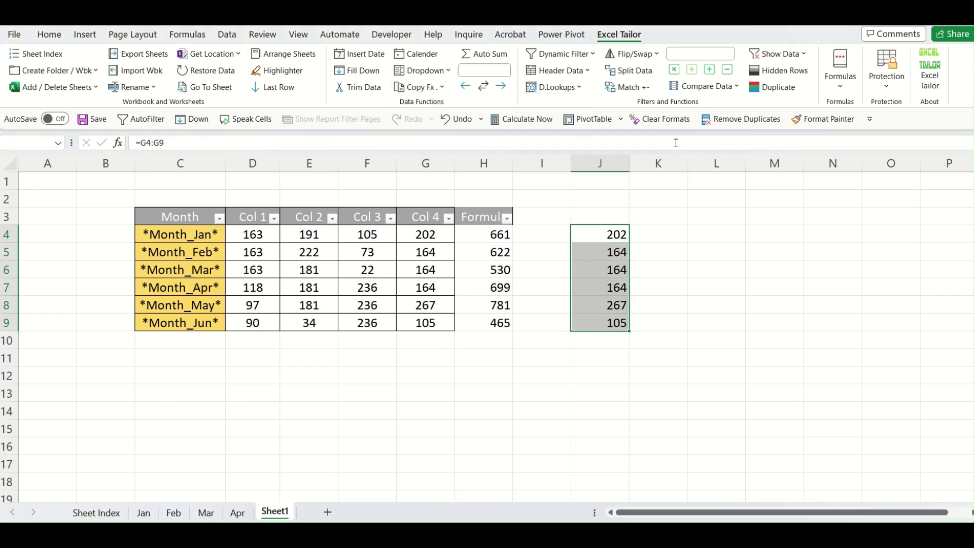
click(693, 290)
Verify J4:J9 now hold plain values 202, 164, 164, 164, 267, 105.
click(624, 239)
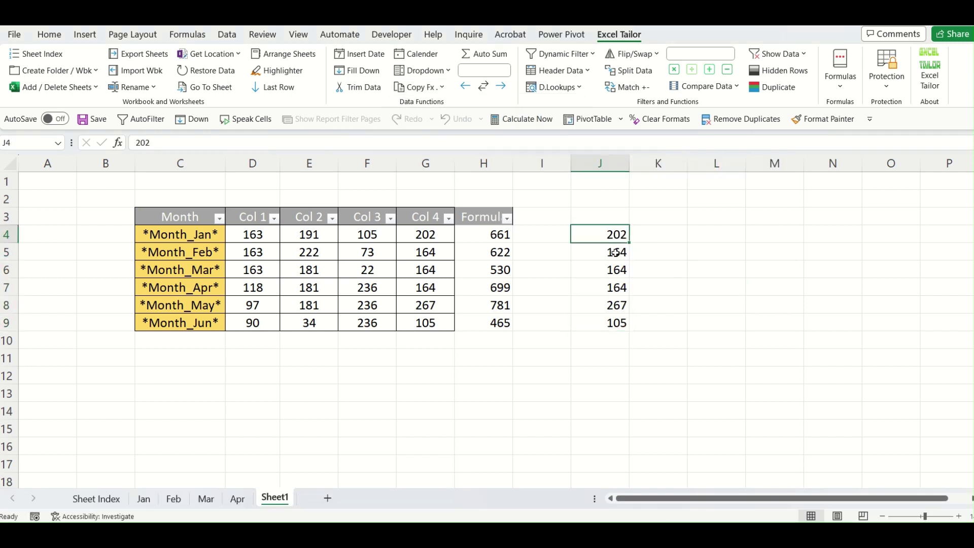
click(615, 252)
click(618, 269)
click(617, 287)
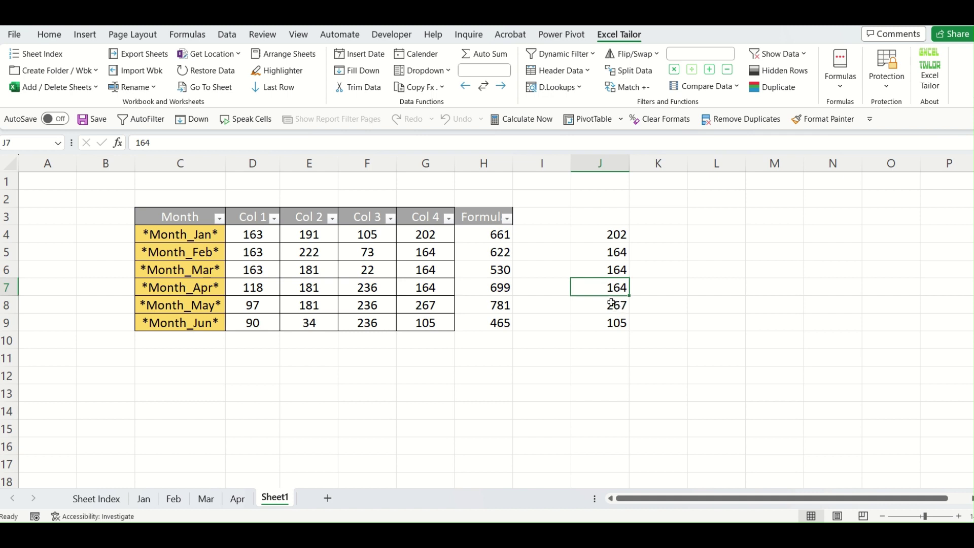
click(612, 303)
click(617, 322)
drag(617, 235, 616, 321)
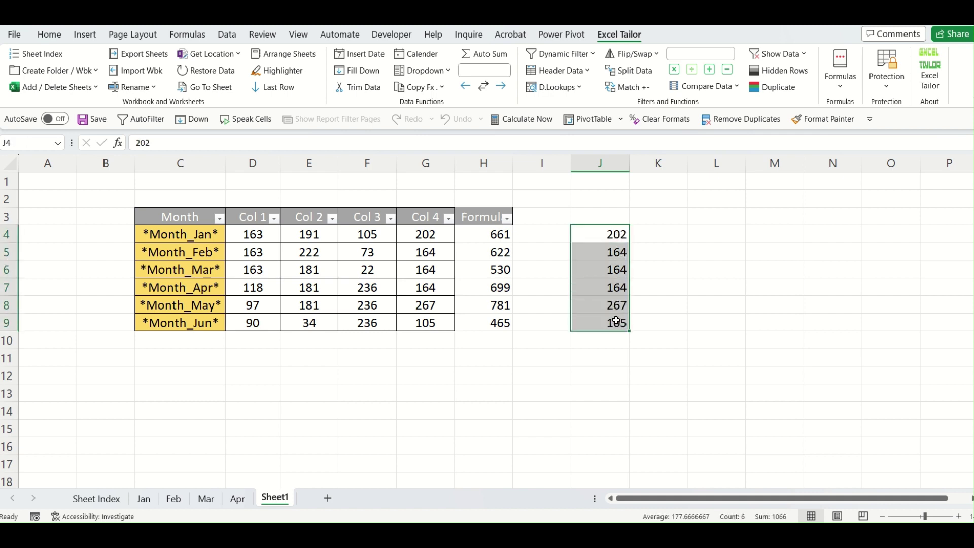
click(595, 245)
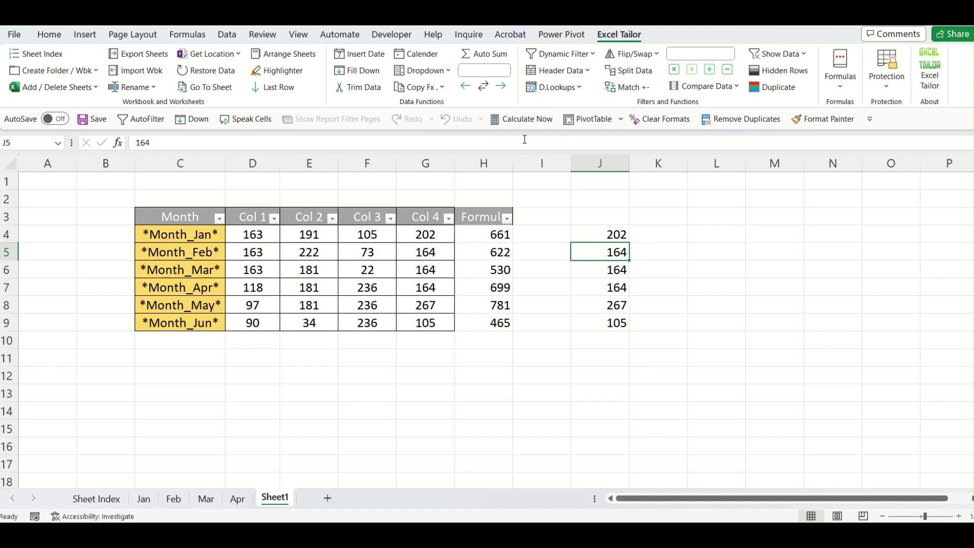
click(421, 87)
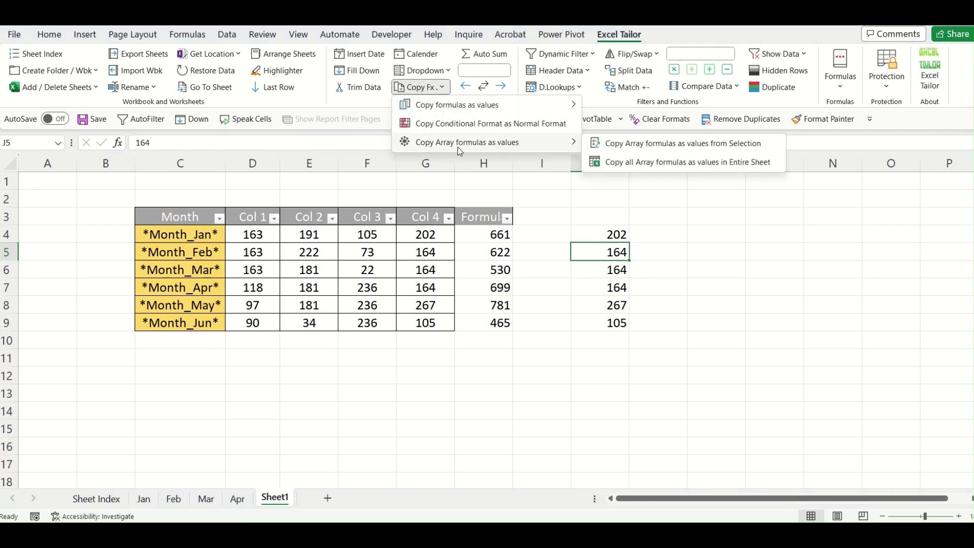
click(693, 339)
click(564, 359)
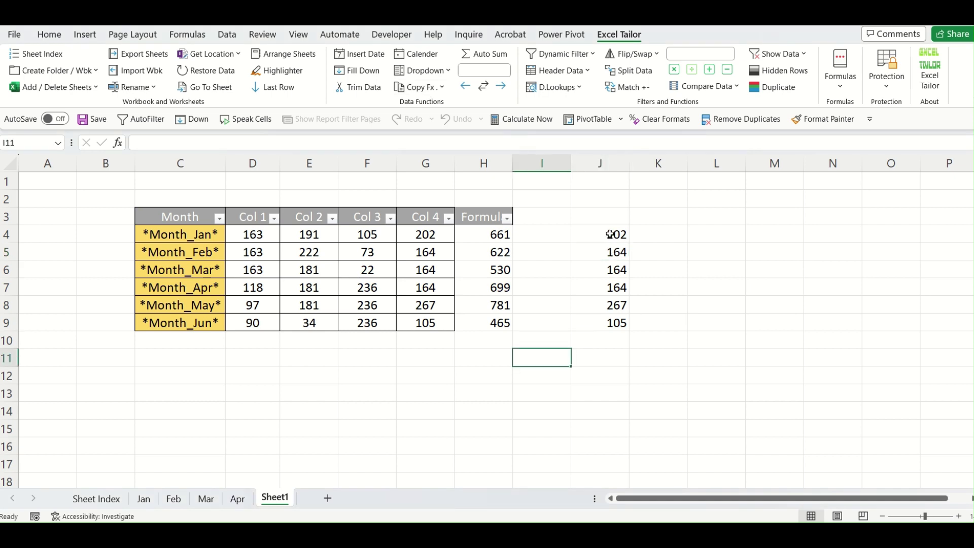
Clear J4:J9 and enter =D4:G4 in J4 so it spills across J4:M4.
drag(610, 234, 609, 323)
key(Delete)
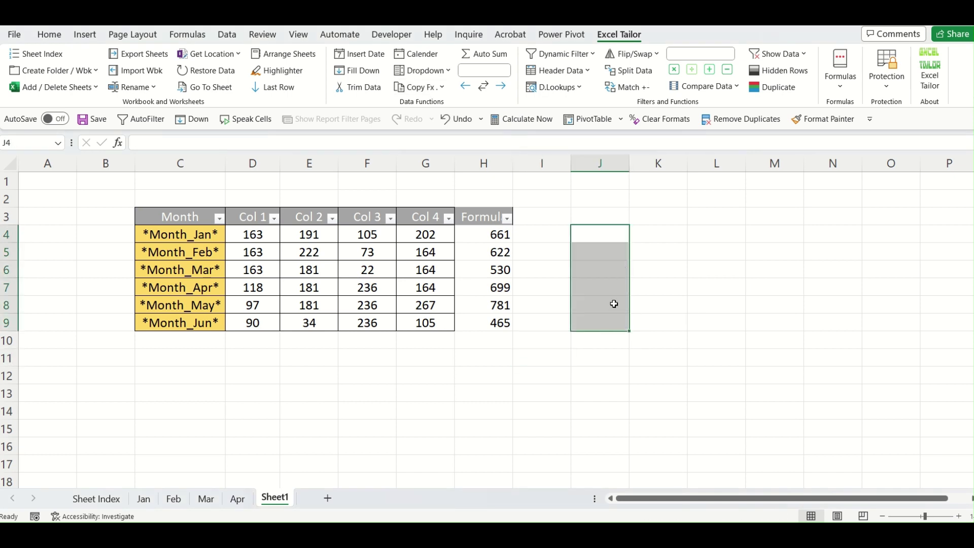
click(614, 303)
click(603, 238)
text(=)
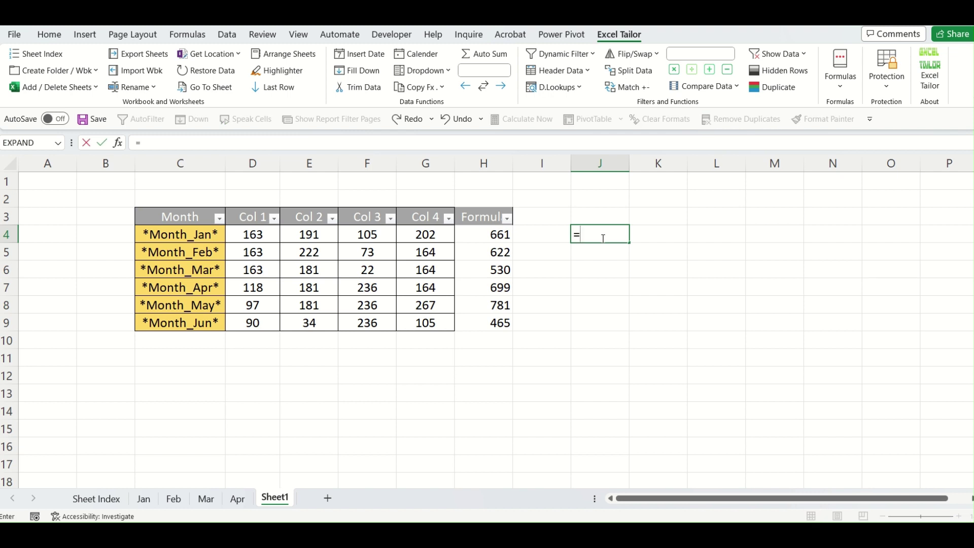
drag(263, 238, 411, 234)
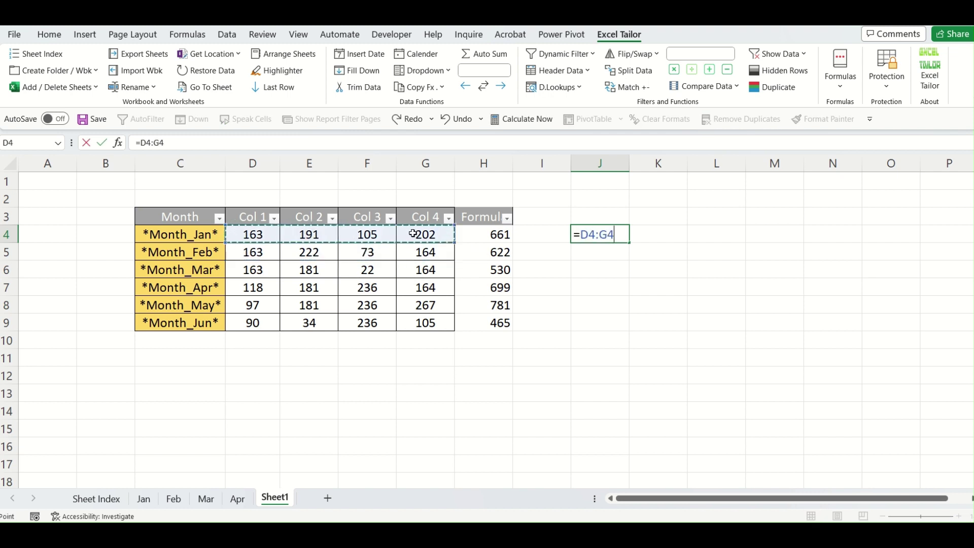
key(Return)
Add spilled formulas =E5:E8 in J8 and =E6:G9 in M9.
key(Down)
key(Down)
key(Down)
text(=)
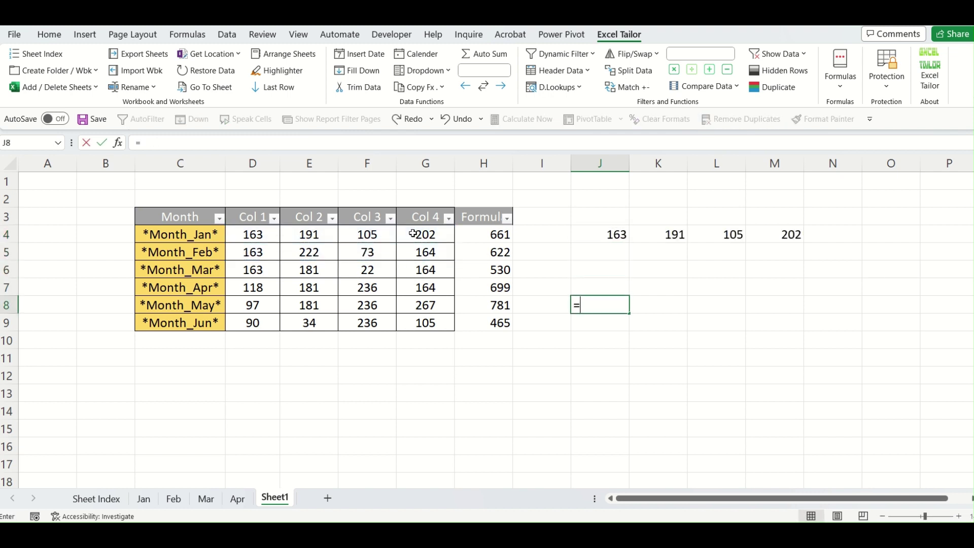
drag(298, 254, 300, 304)
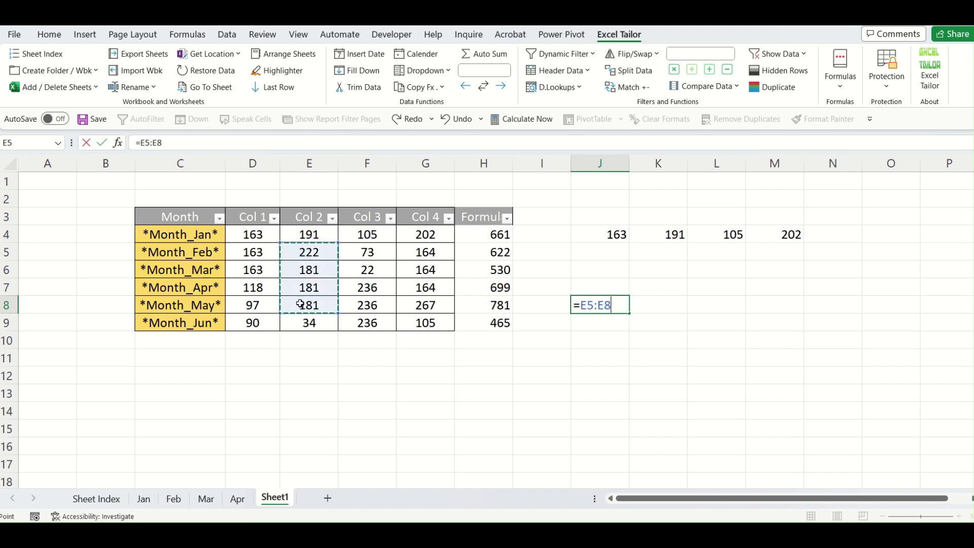
key(Return)
key(Right)
key(Right)
key(Right)
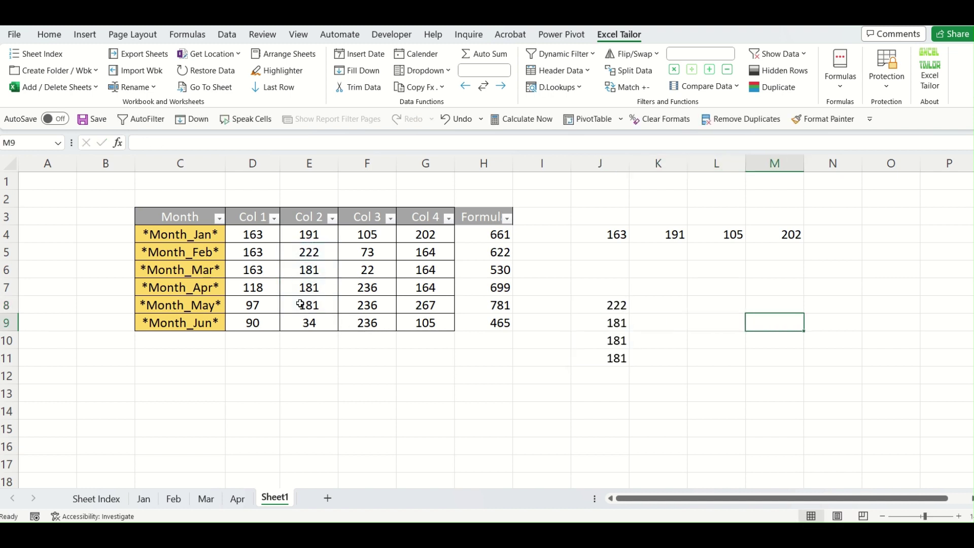
text(=)
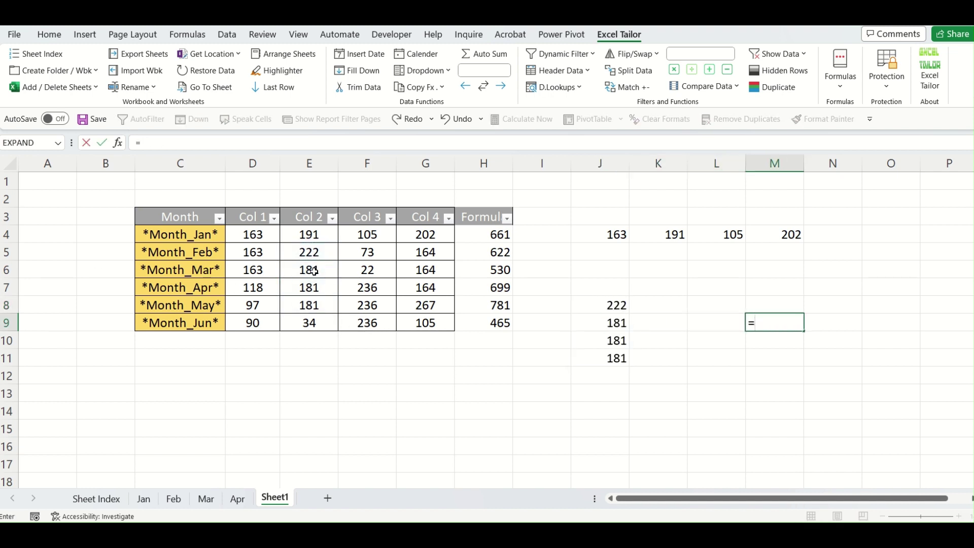
drag(307, 269, 419, 314)
key(Return)
click(712, 417)
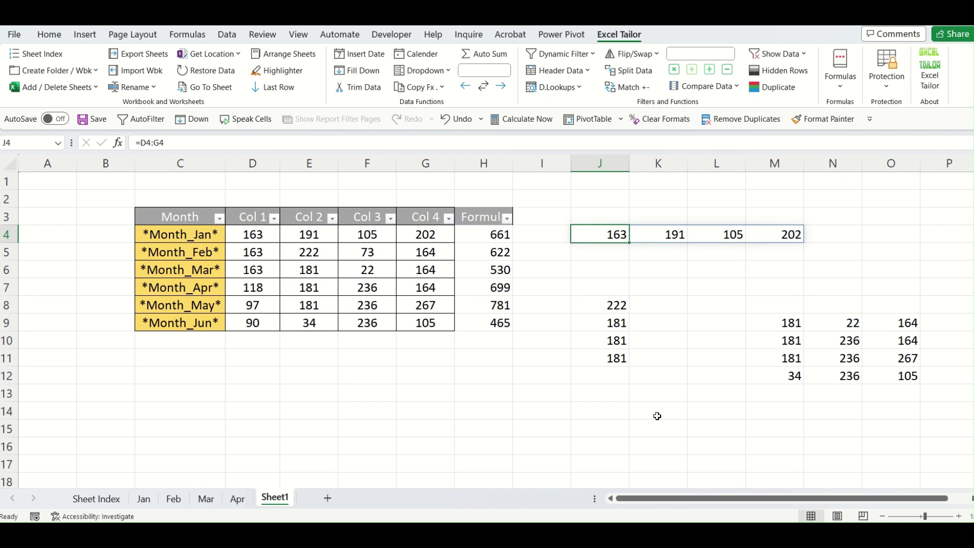
click(659, 393)
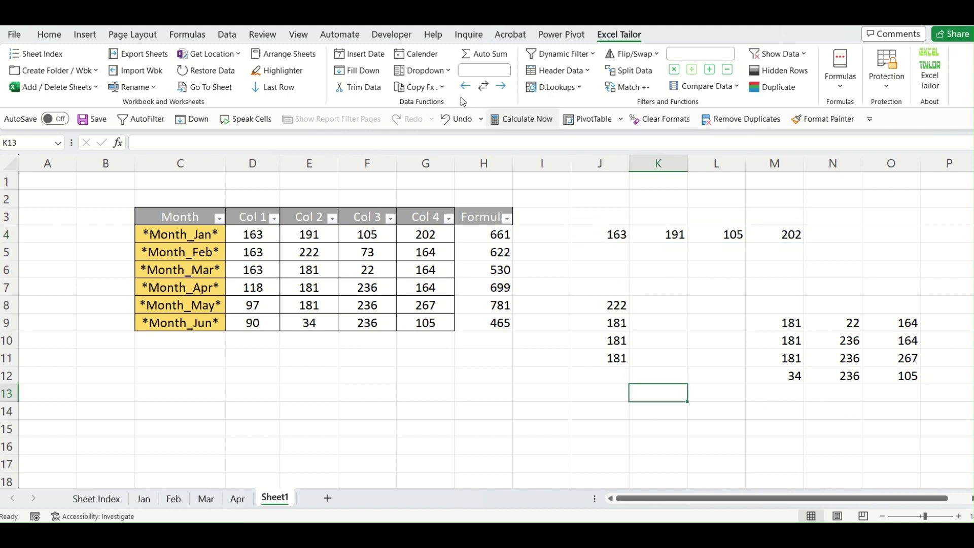
click(444, 91)
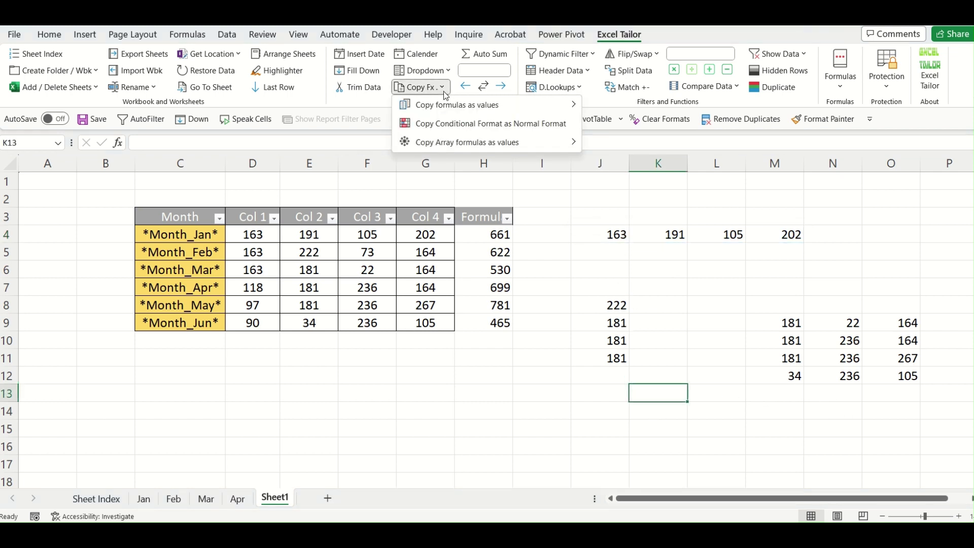
mouse_move(465, 143)
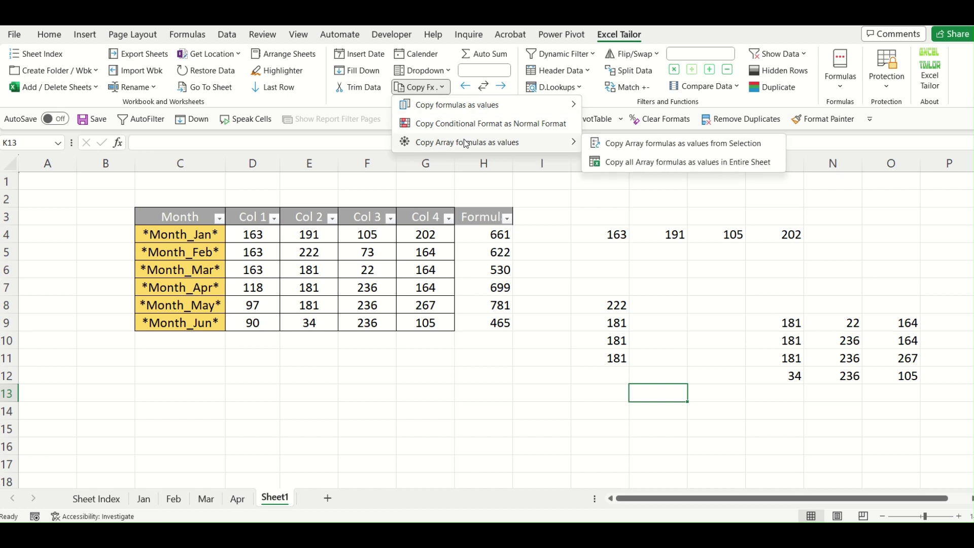
click(610, 162)
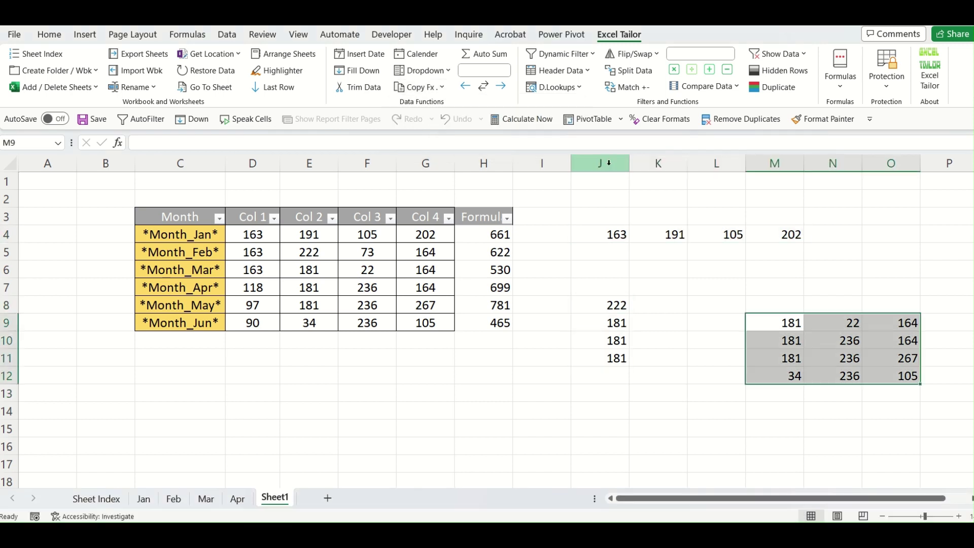
click(660, 409)
click(615, 233)
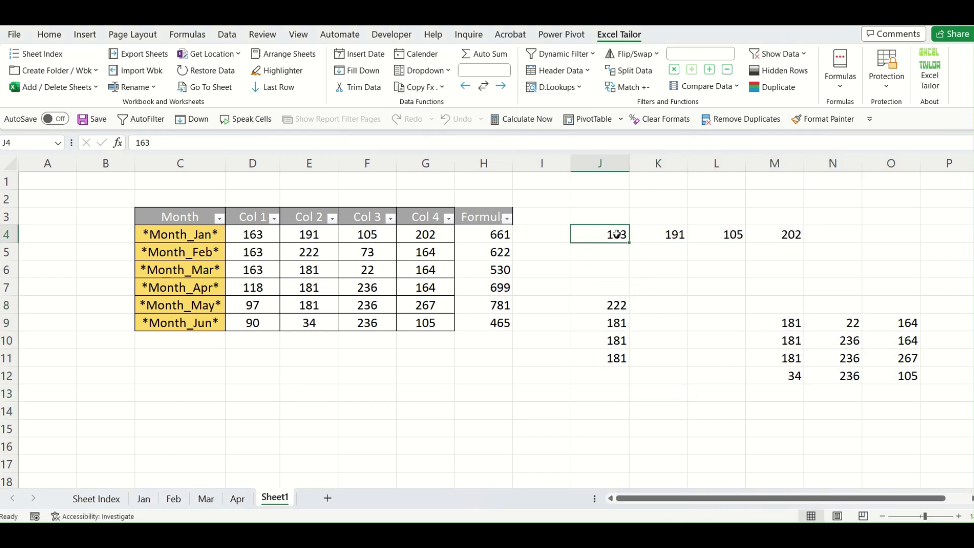
click(655, 234)
click(729, 233)
click(761, 233)
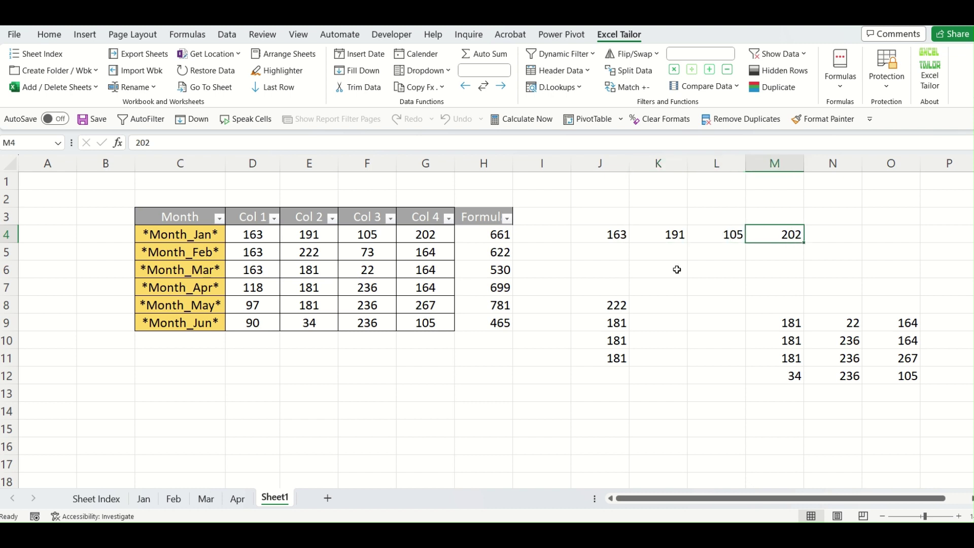
click(620, 303)
click(617, 322)
click(618, 342)
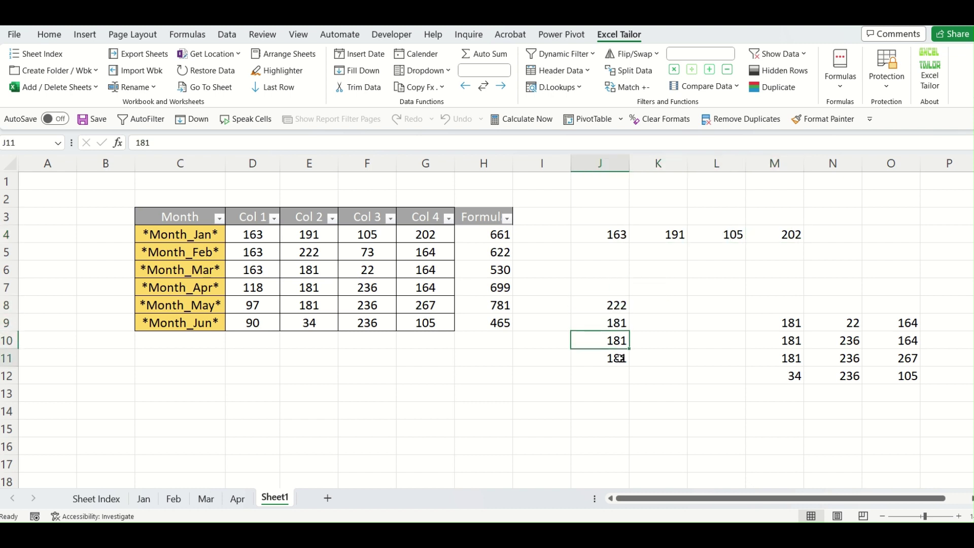
click(619, 357)
click(791, 323)
click(792, 340)
click(791, 358)
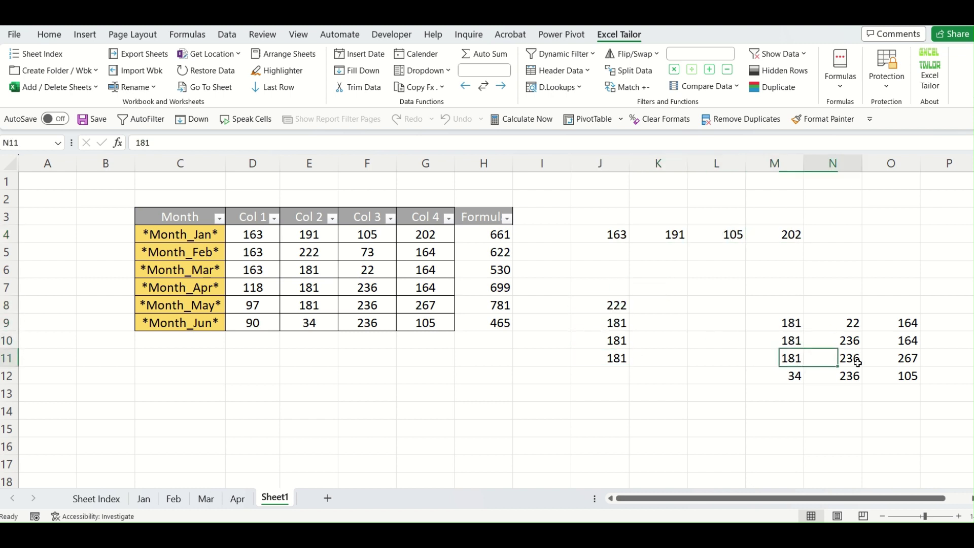
click(848, 358)
click(908, 376)
click(908, 358)
click(907, 340)
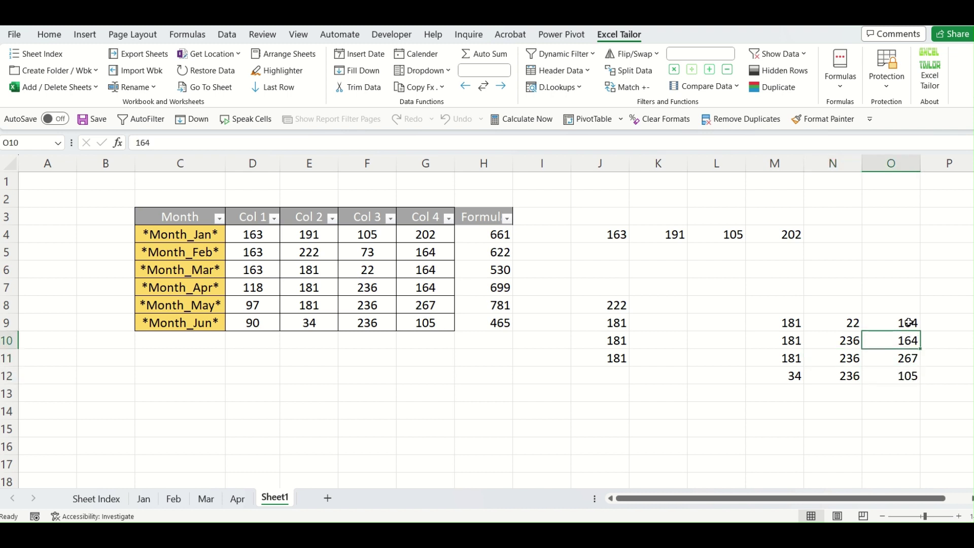
click(907, 322)
click(851, 323)
click(797, 323)
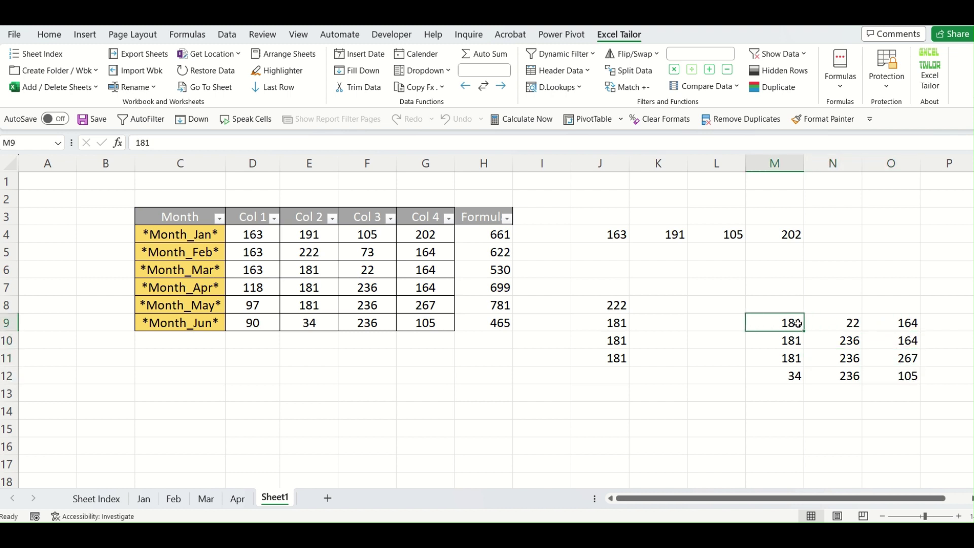
click(369, 388)
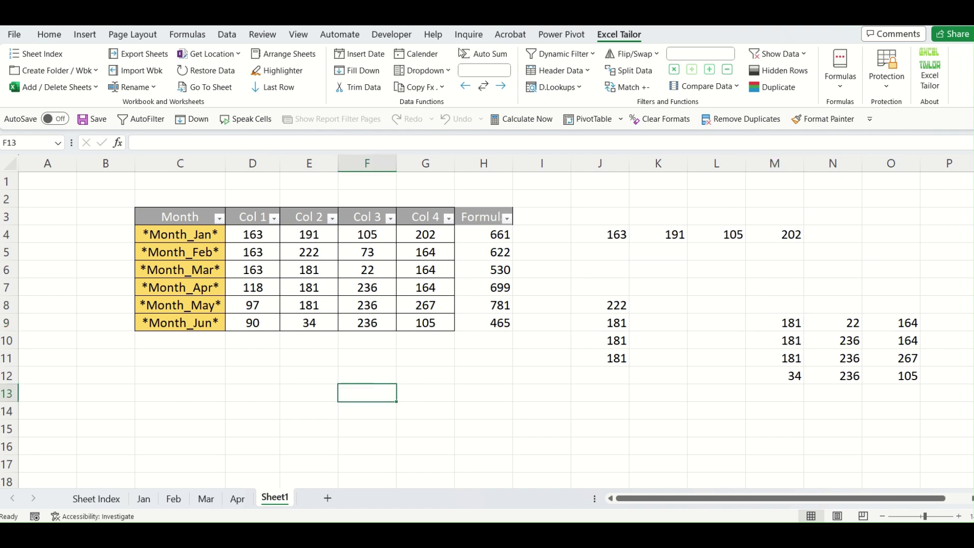
click(441, 88)
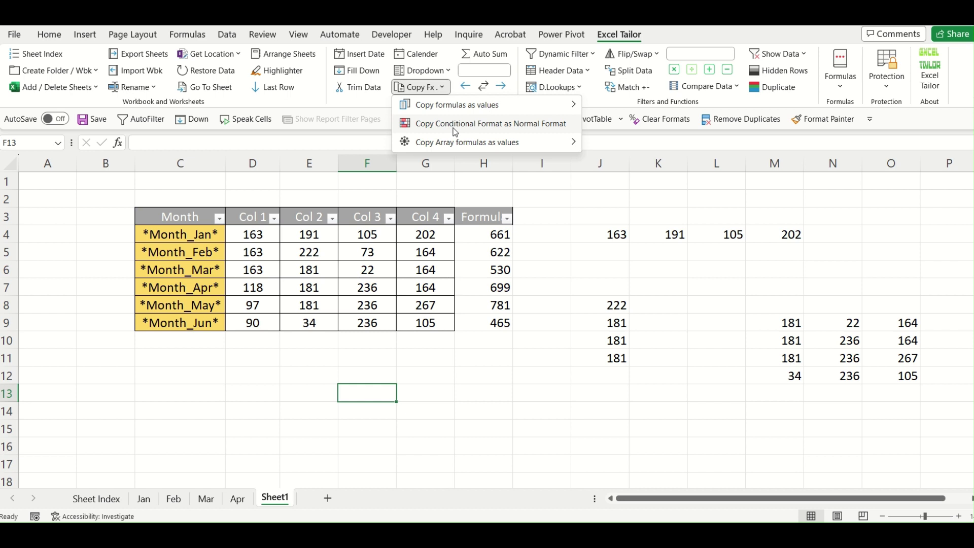
click(455, 132)
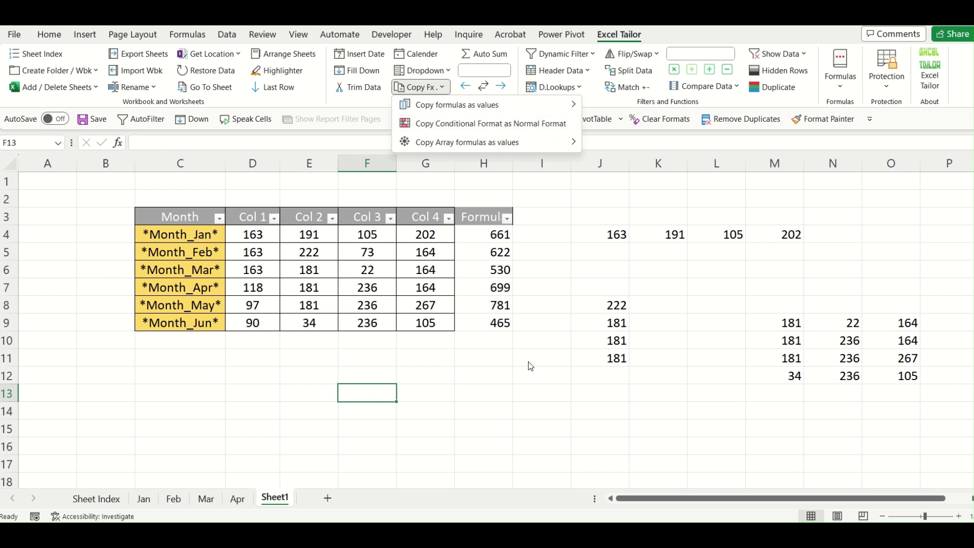
click(494, 385)
click(490, 413)
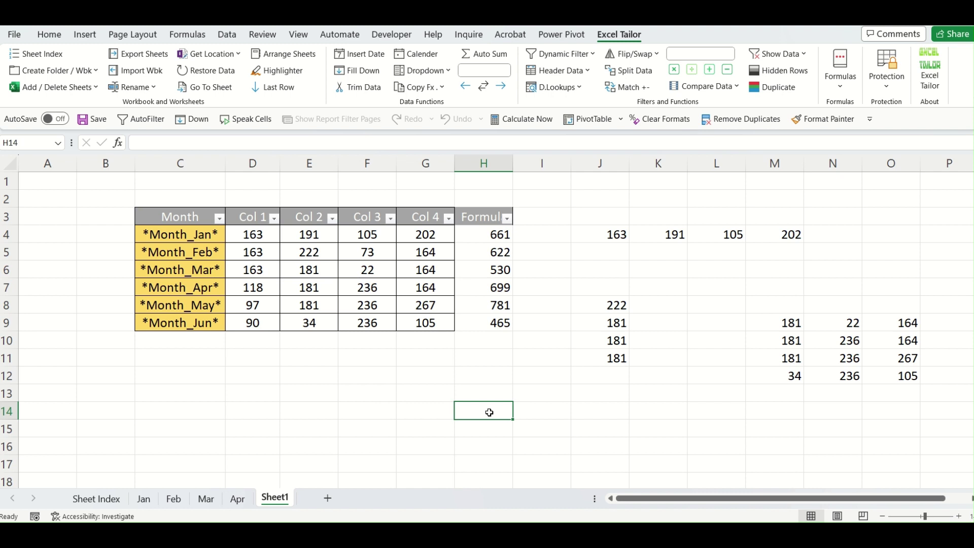
Apply a Greater Than 144.5 rule with light red fill to D4:G9.
click(258, 232)
drag(259, 231, 423, 323)
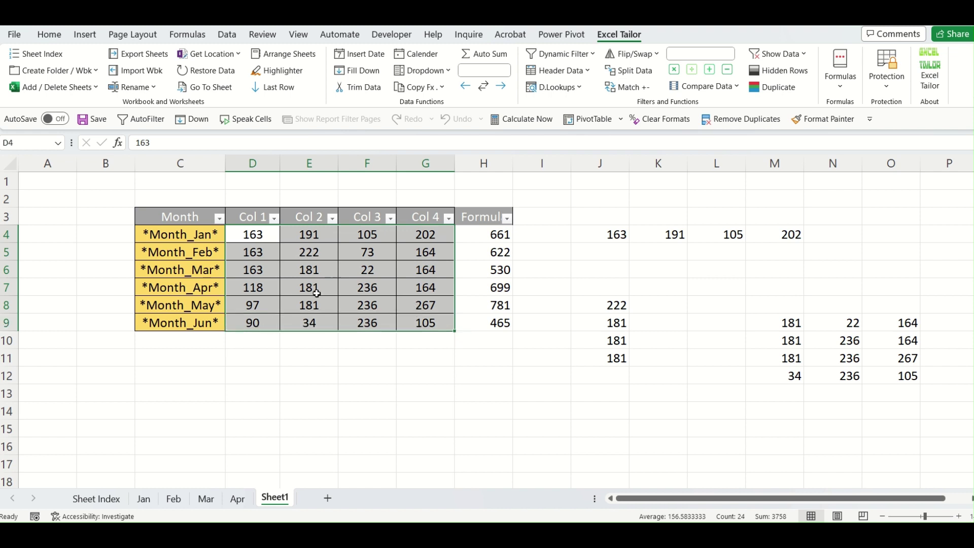
click(50, 34)
click(575, 87)
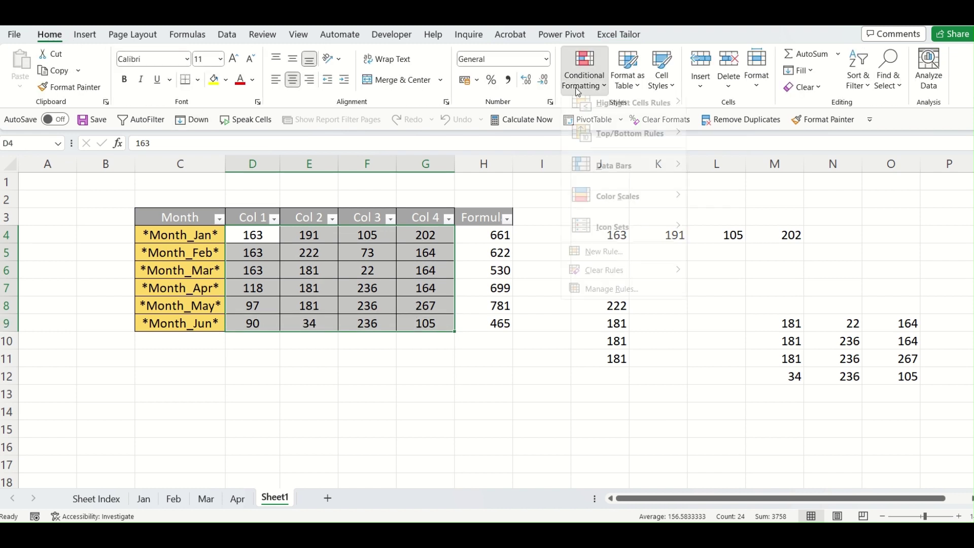
mouse_move(600, 119)
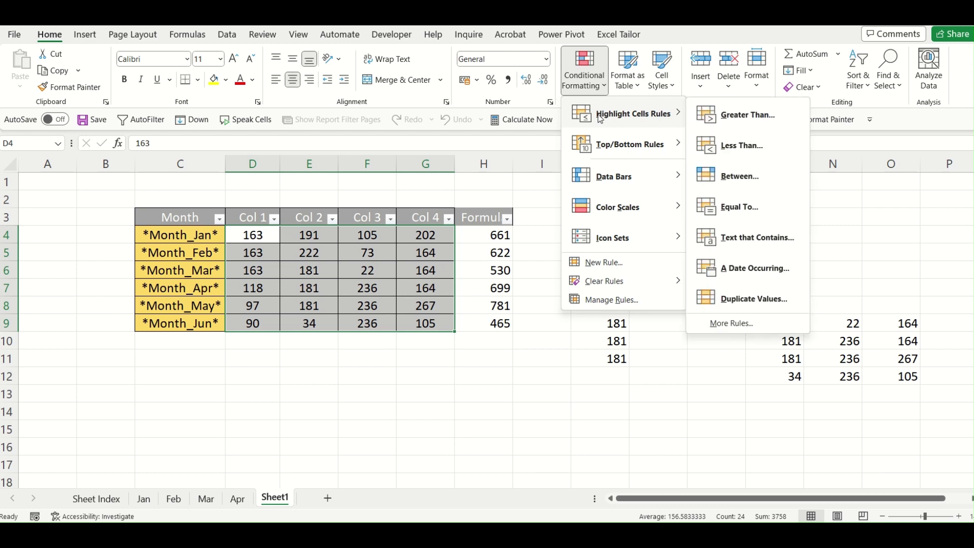
click(790, 122)
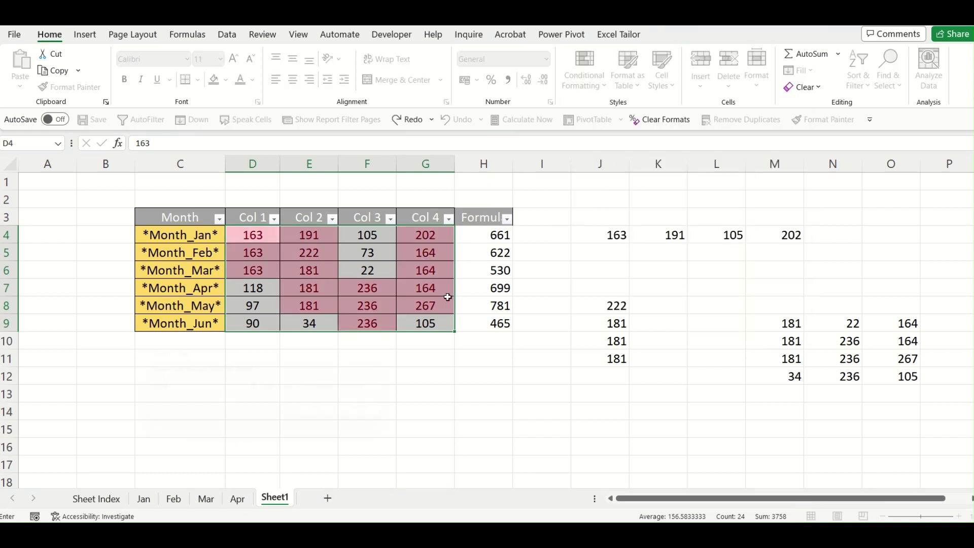
click(334, 415)
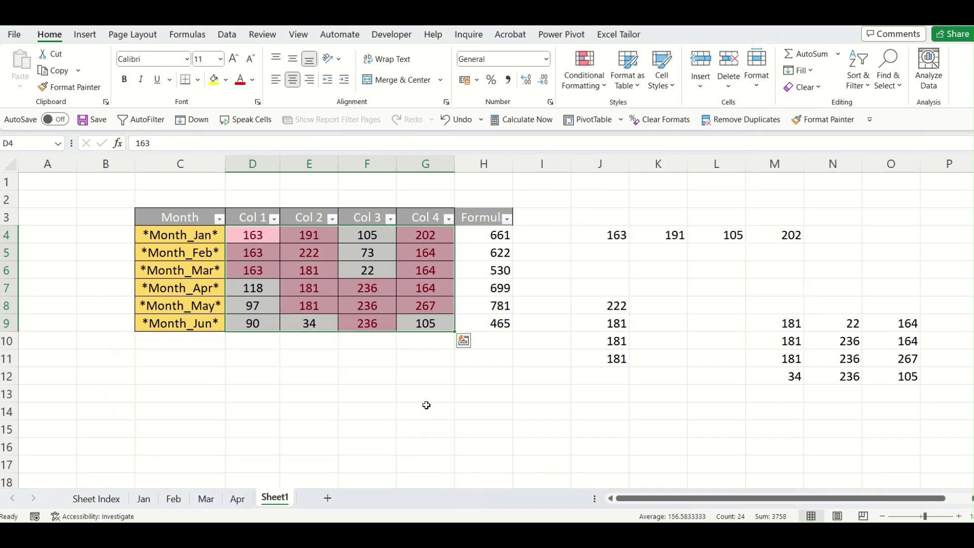
click(406, 359)
click(311, 269)
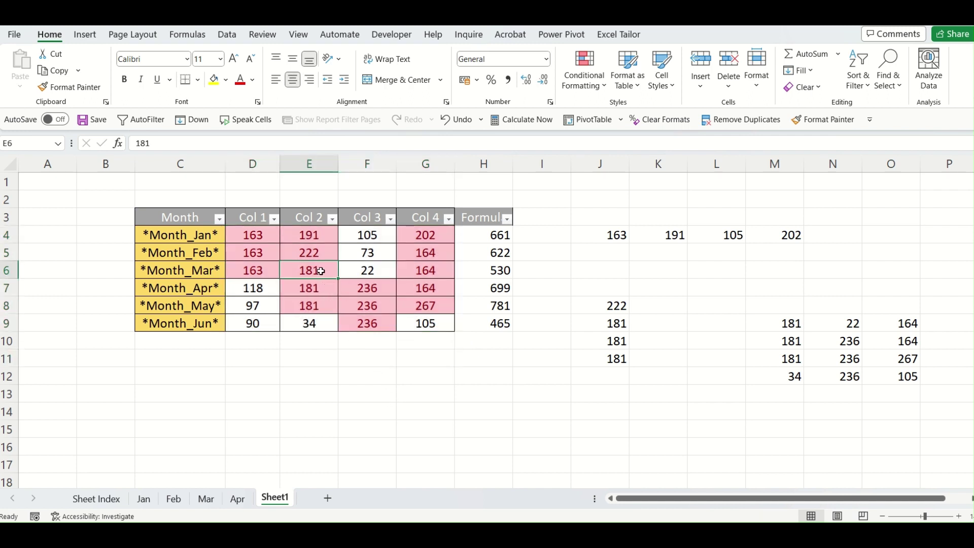
key(ctrl+c)
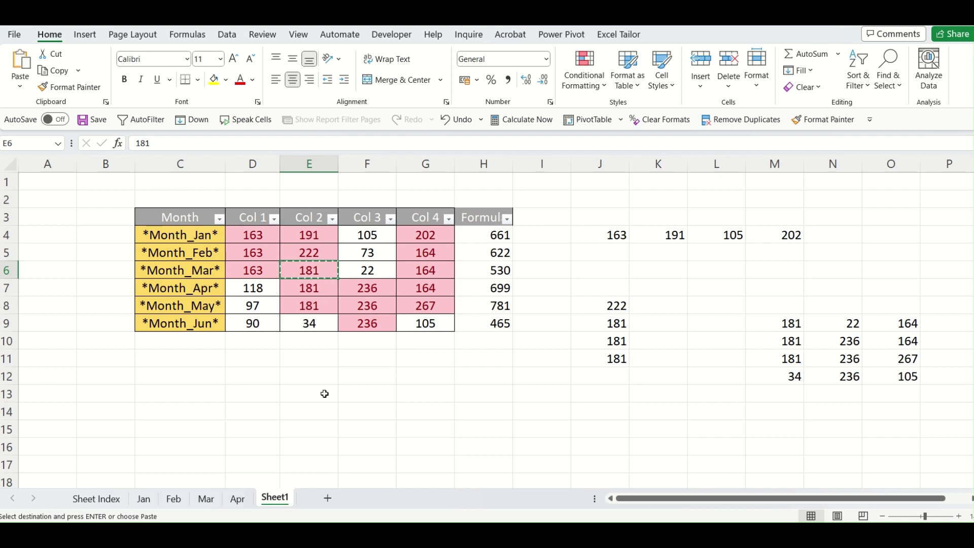
click(322, 394)
key(ctrl+v)
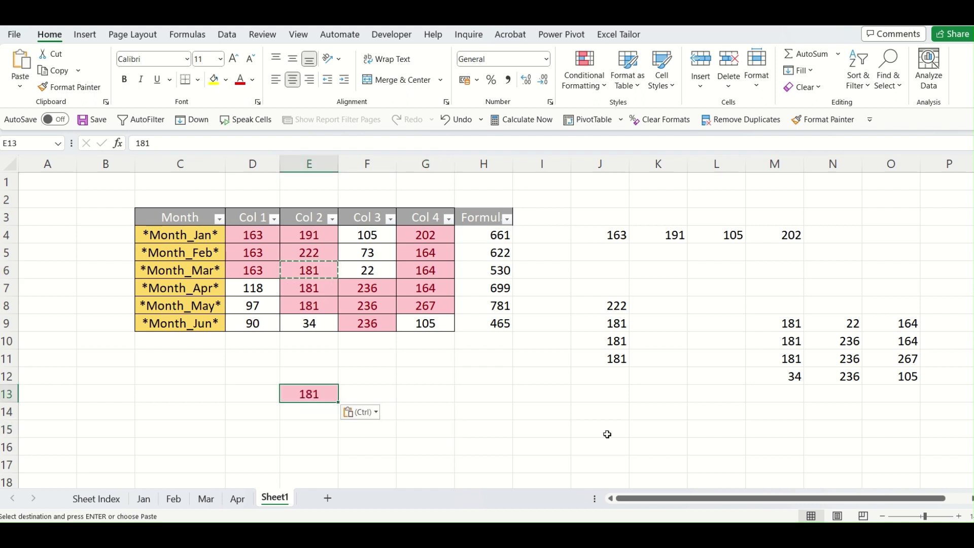
key(Escape)
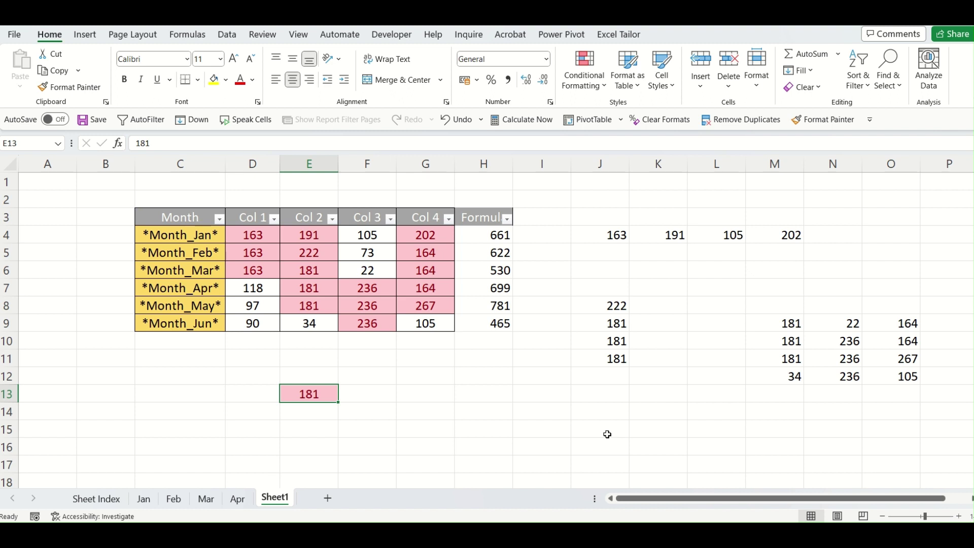
text(56)
key(Return)
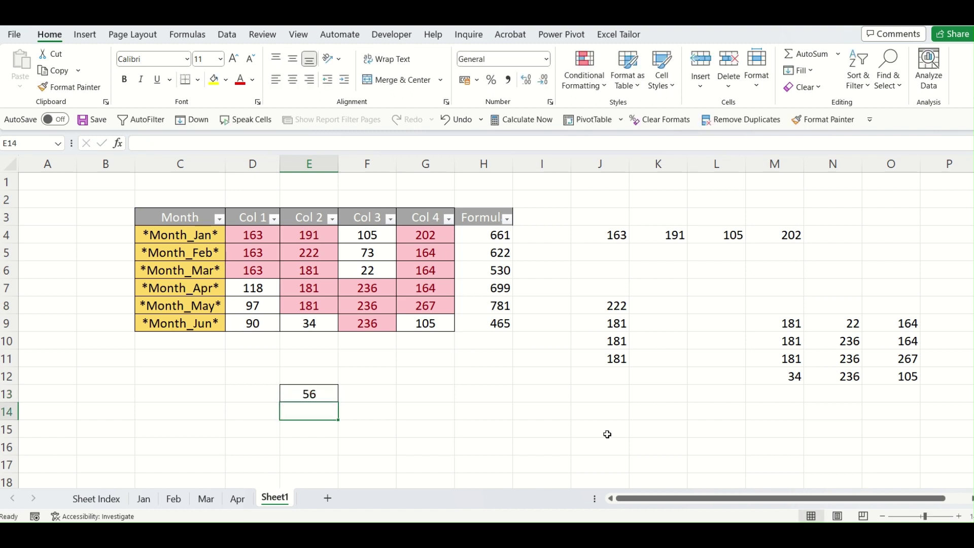
key(Right)
key(Right)
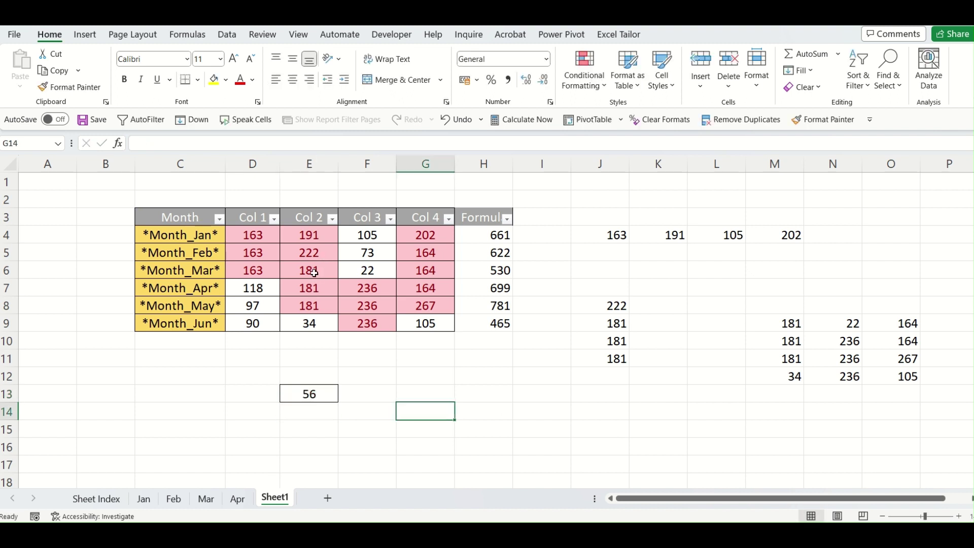
click(324, 379)
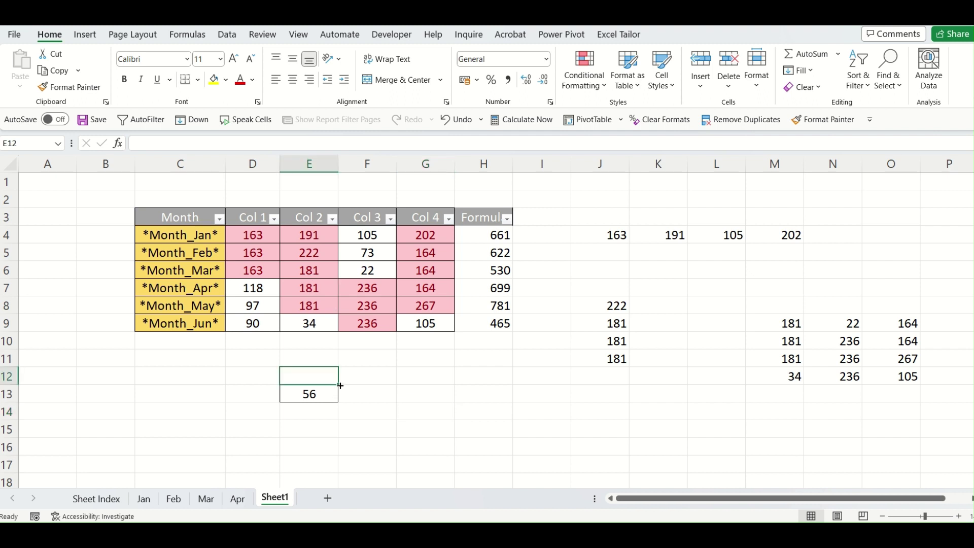
drag(340, 386, 341, 414)
click(459, 417)
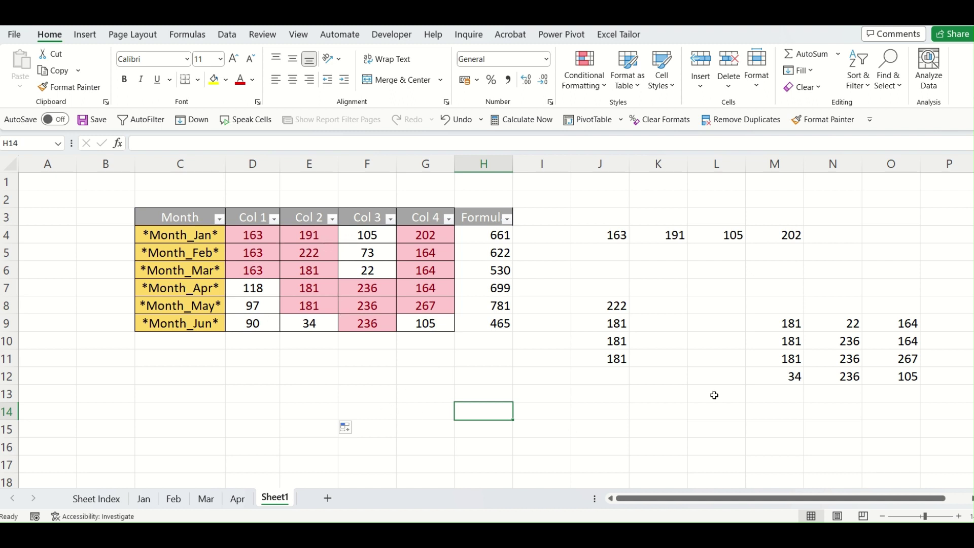
Turn the conditional highlight on D4:G9 into fixed formatting with Excel Tailor.
click(627, 35)
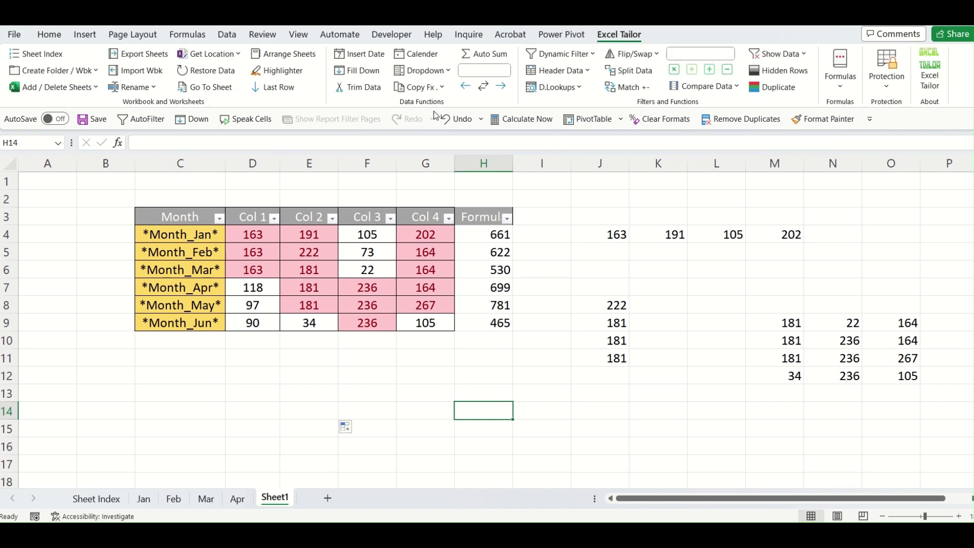
click(435, 89)
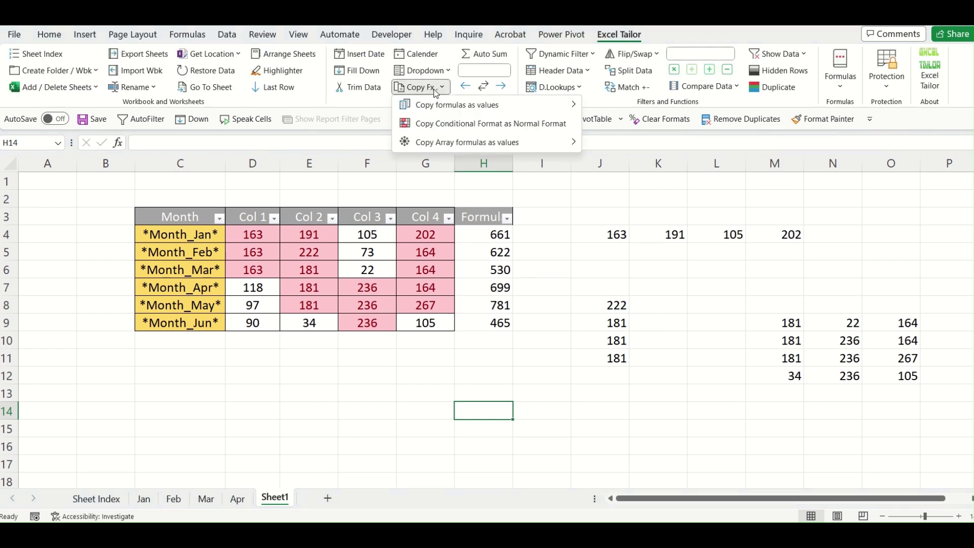
click(445, 130)
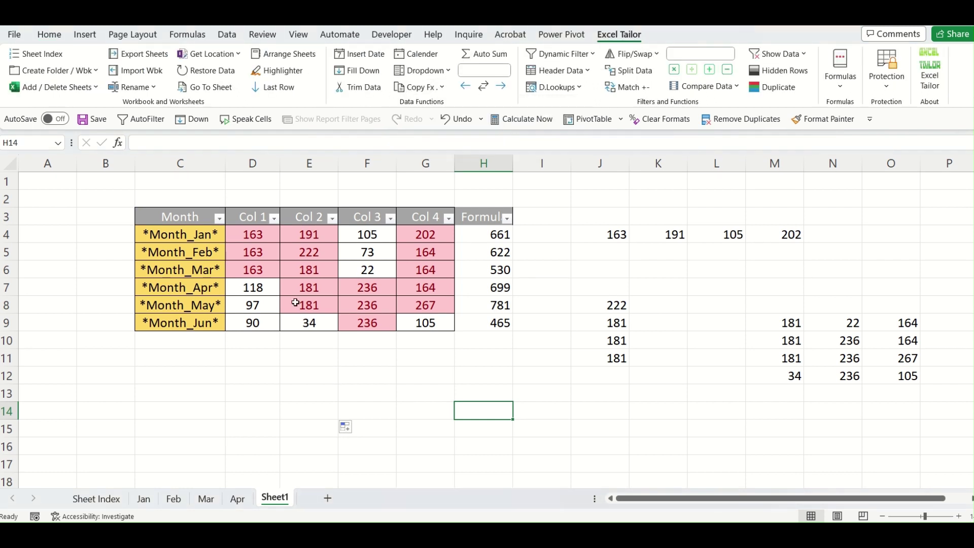
drag(254, 235, 420, 320)
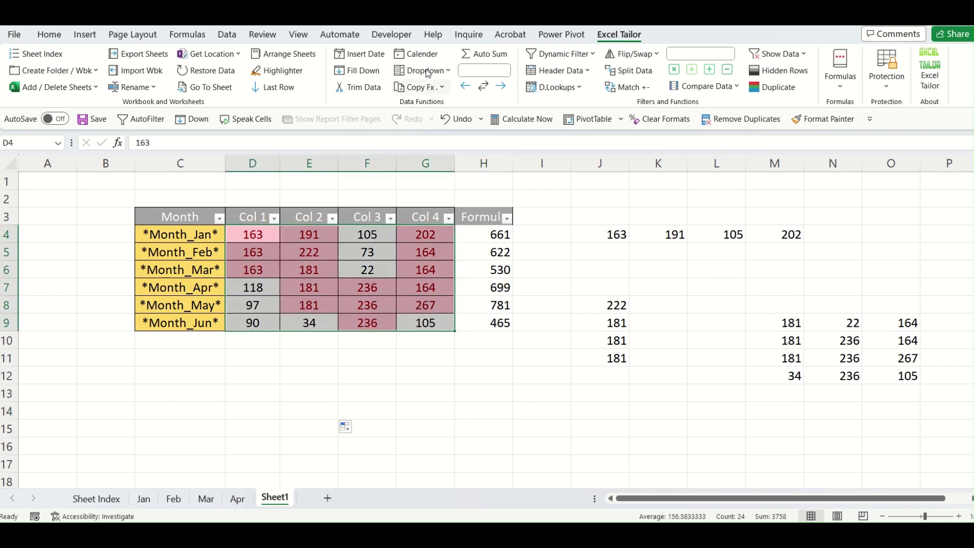
click(436, 91)
click(454, 123)
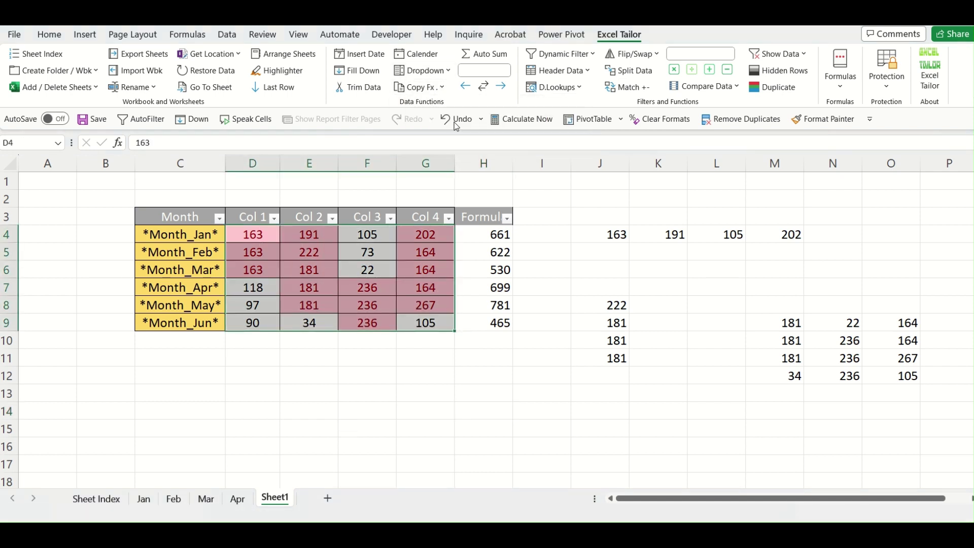
click(394, 398)
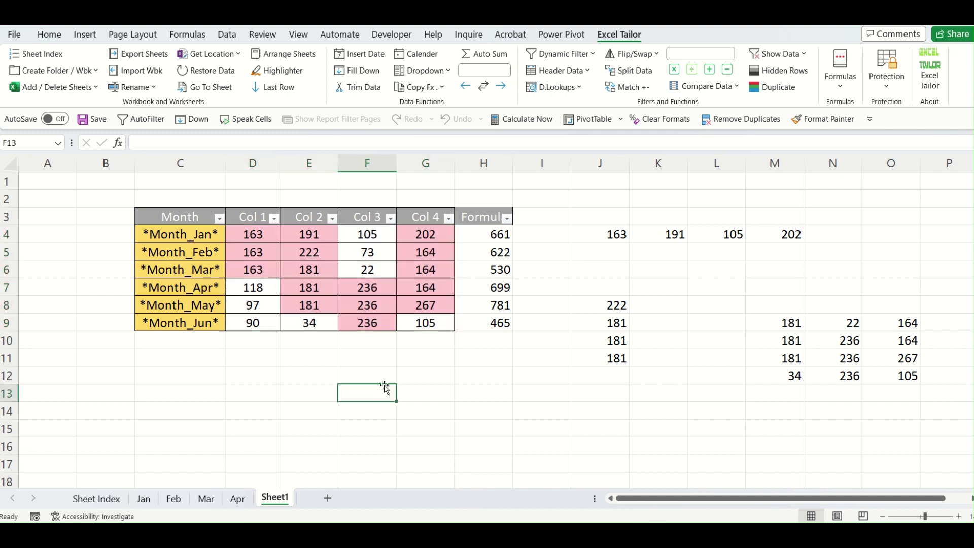
Change January's Col 1 value in D4 to 47.
click(256, 239)
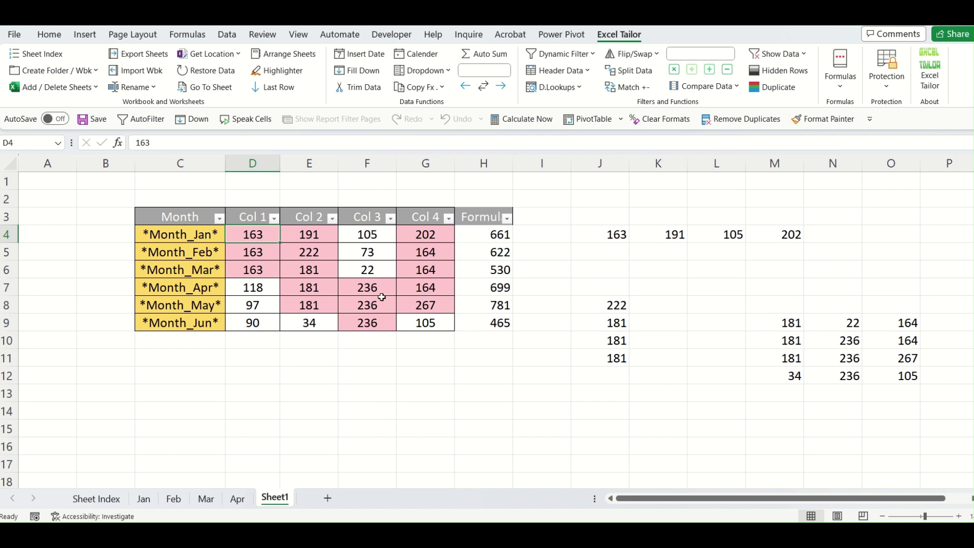
text(47)
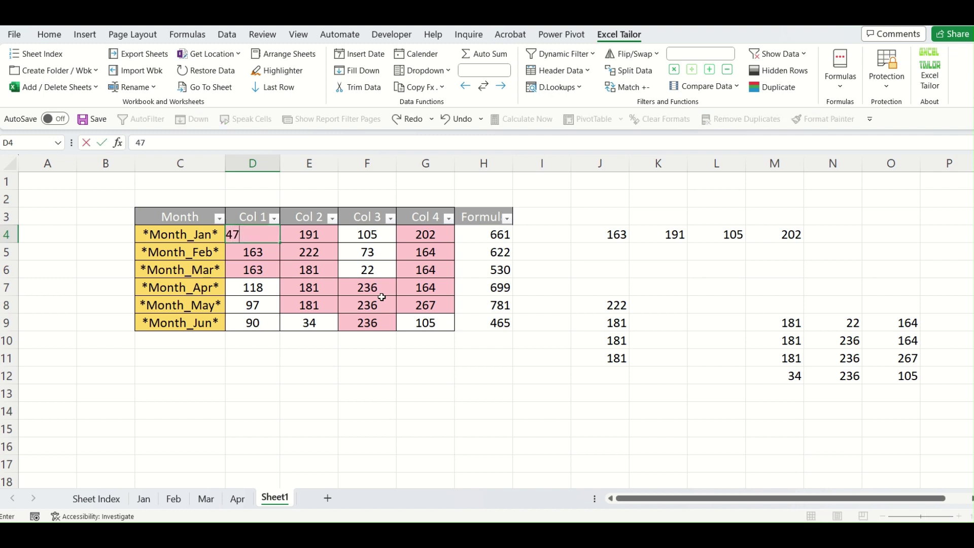
key(Return)
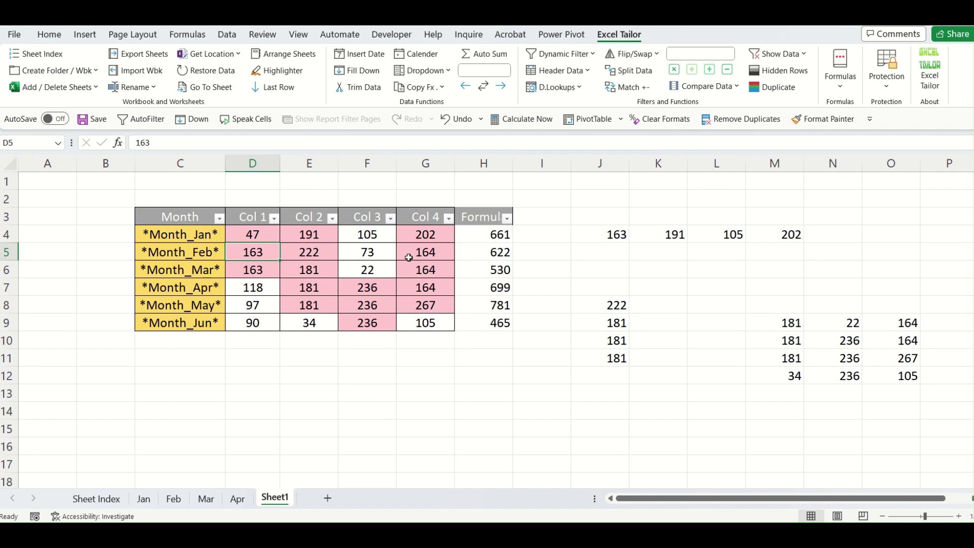
click(458, 355)
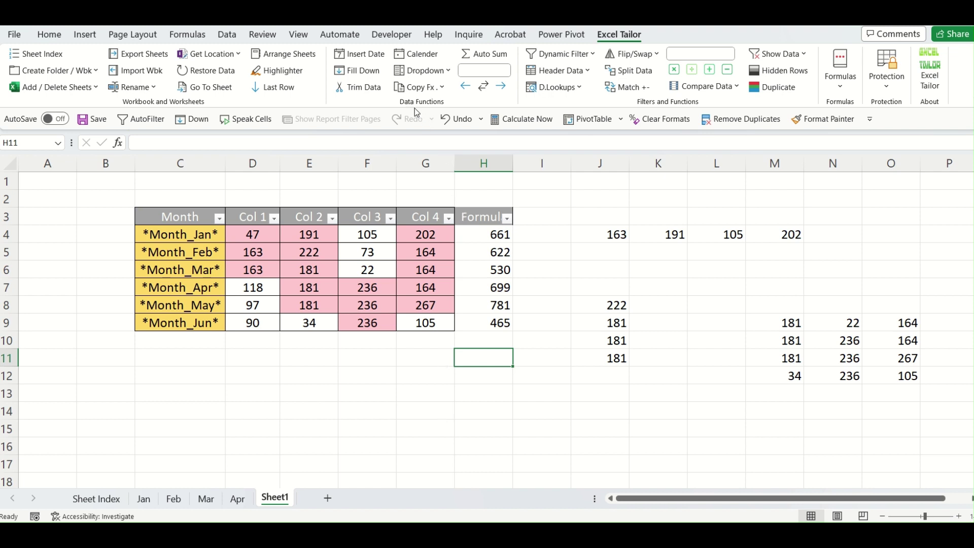
click(400, 380)
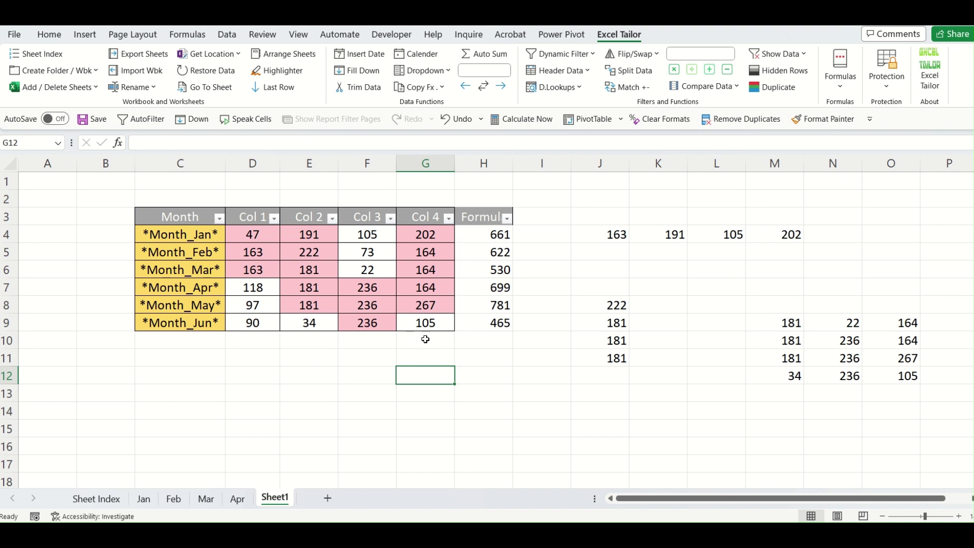
click(321, 388)
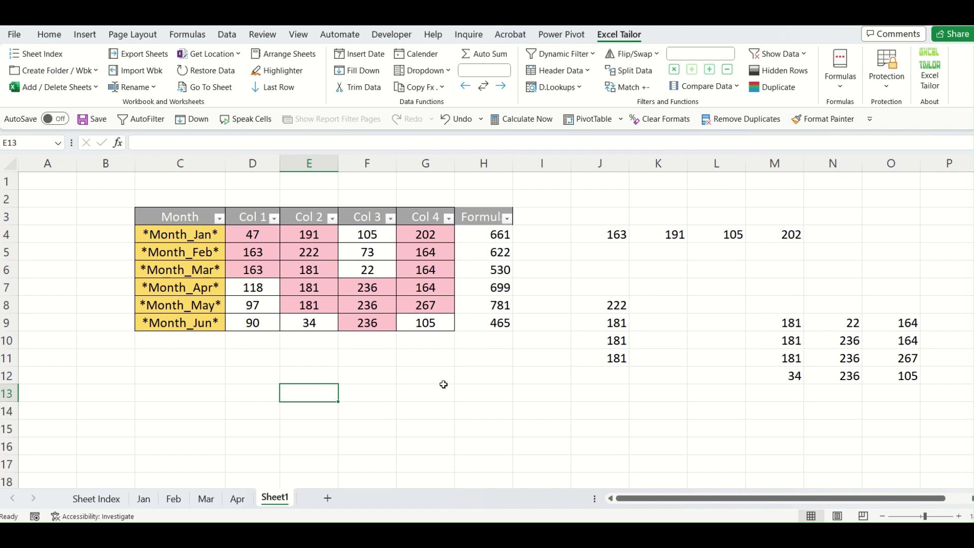
click(416, 396)
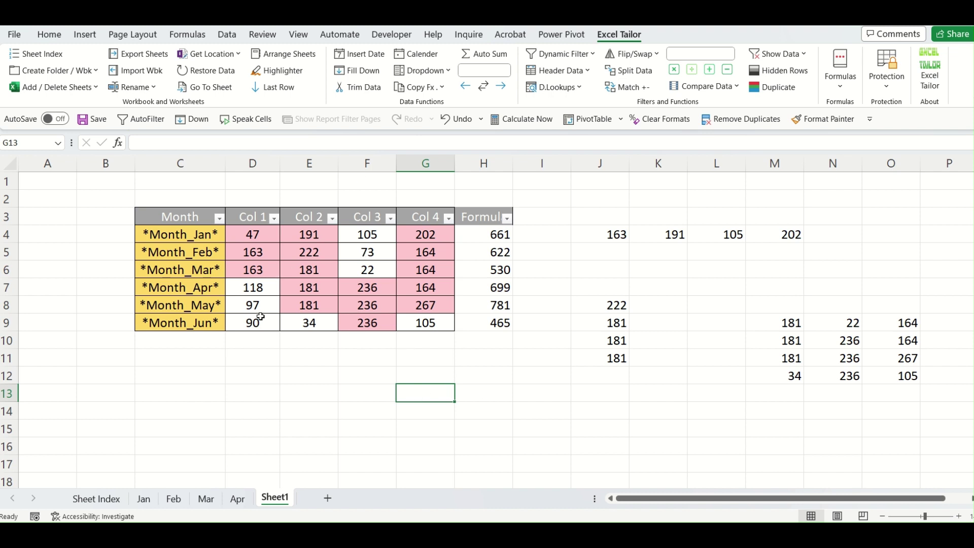
drag(256, 318, 388, 378)
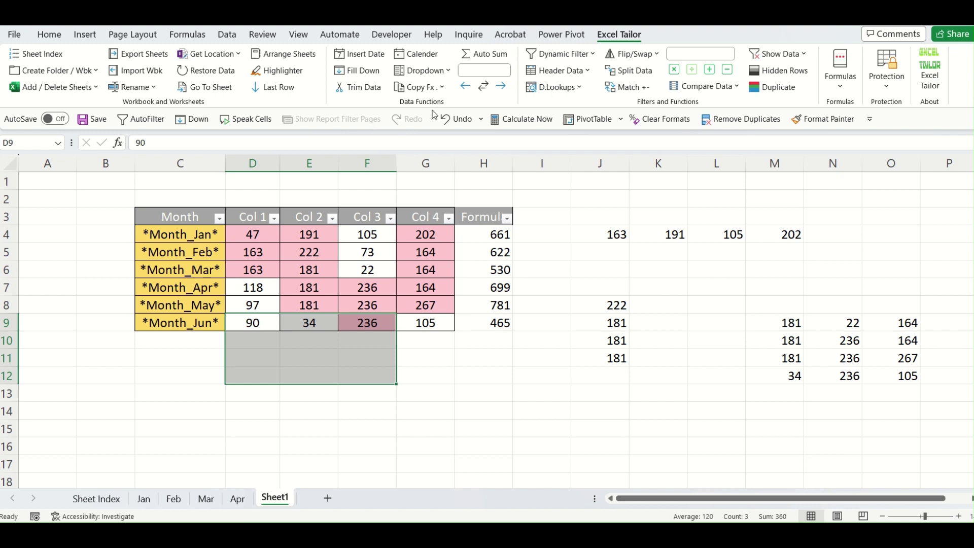
click(369, 75)
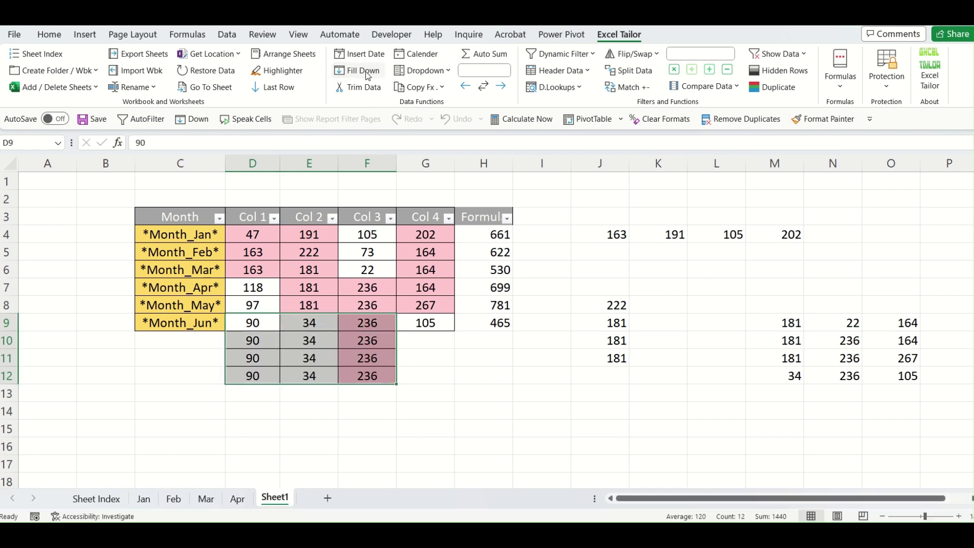
click(466, 385)
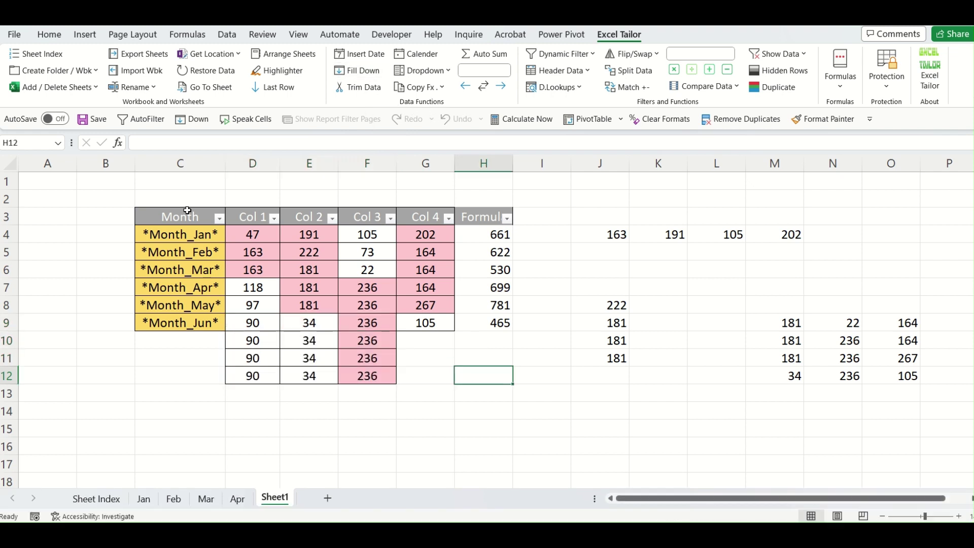
click(319, 354)
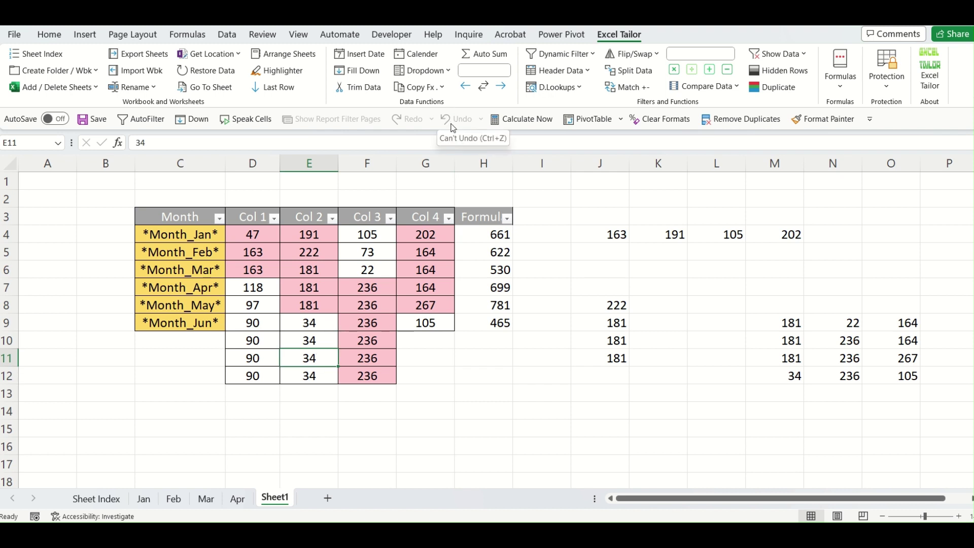
click(475, 409)
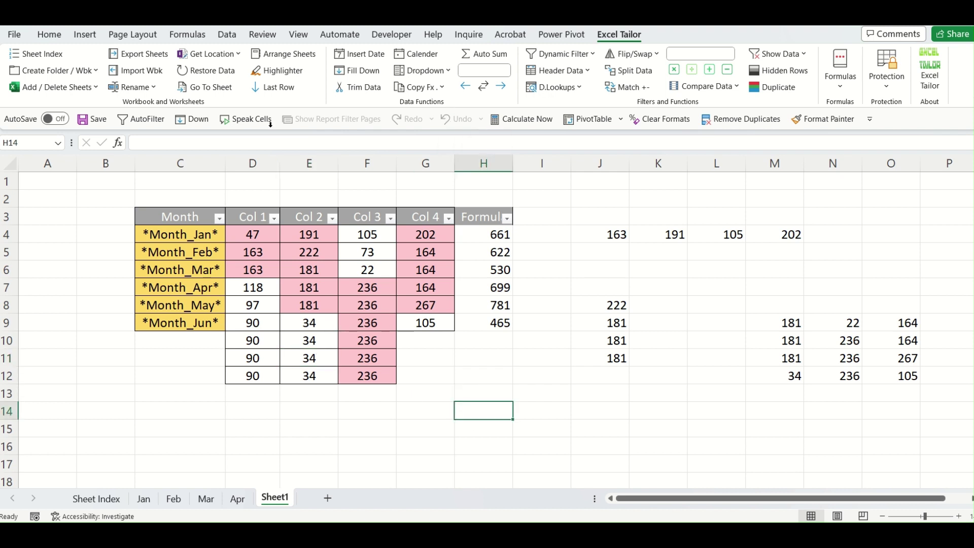
click(212, 72)
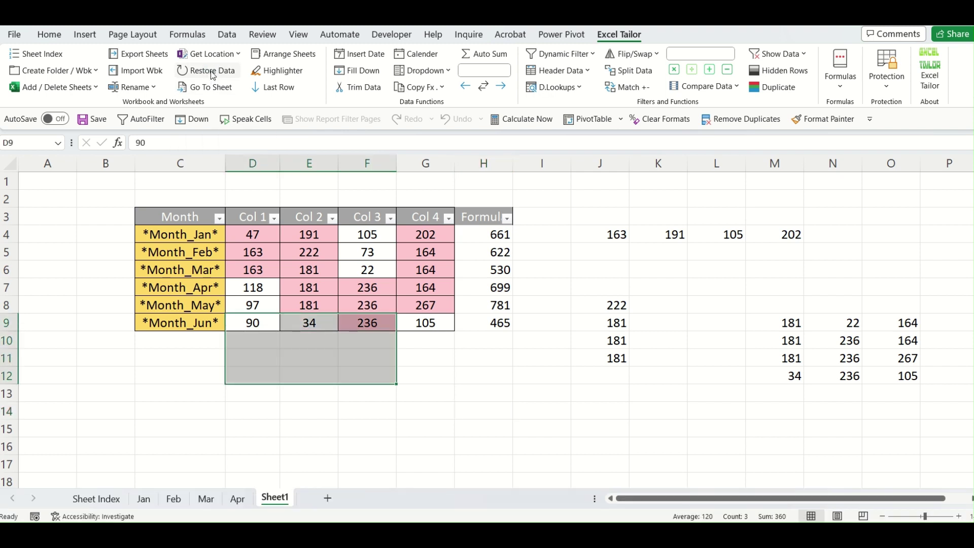
click(374, 397)
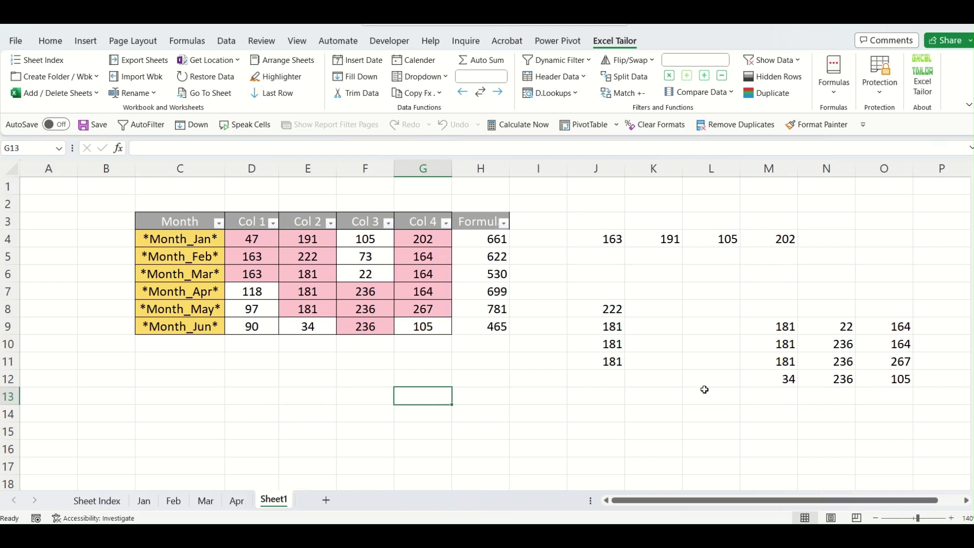
Open Unhide from the Sheet1 tab and select Data, Data (2) and Data (3).
click(588, 60)
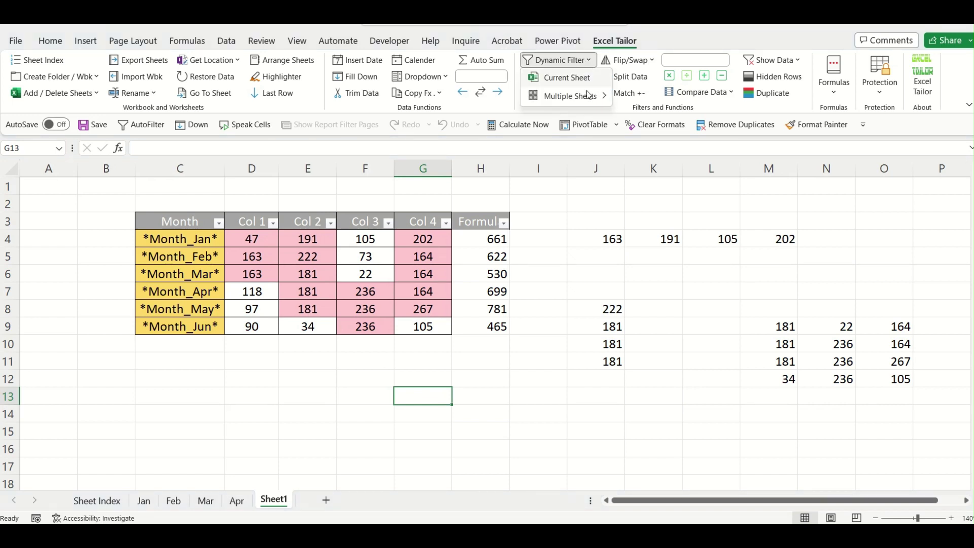
mouse_move(588, 96)
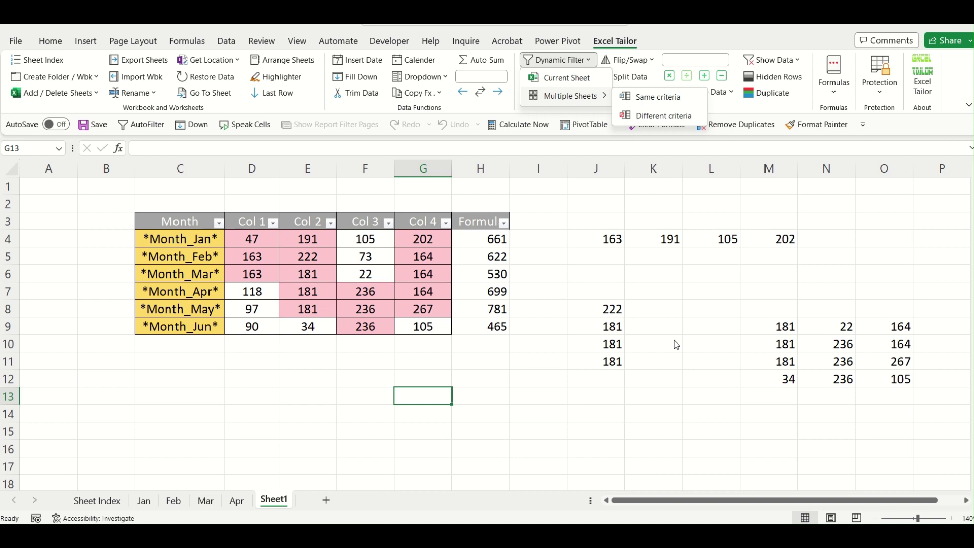
click(547, 388)
right_click(306, 499)
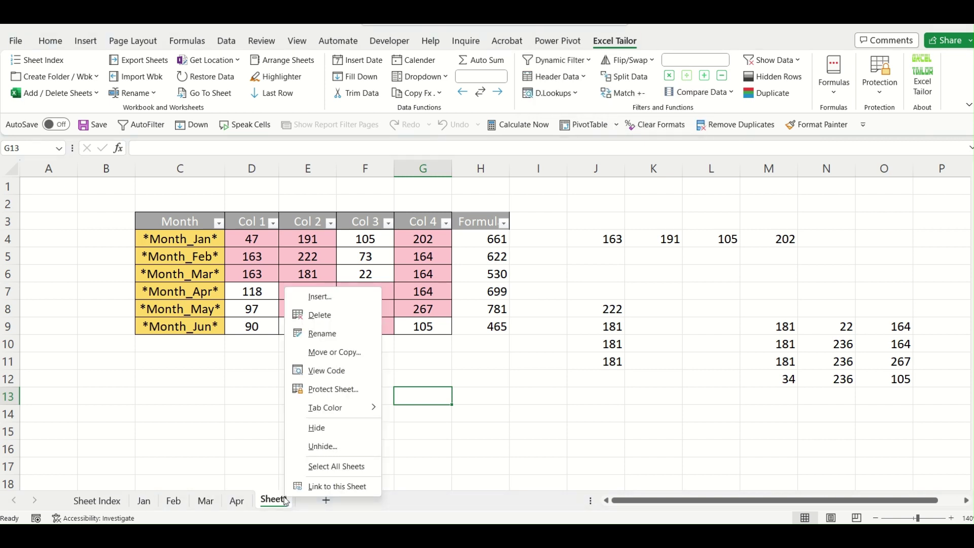
click(339, 454)
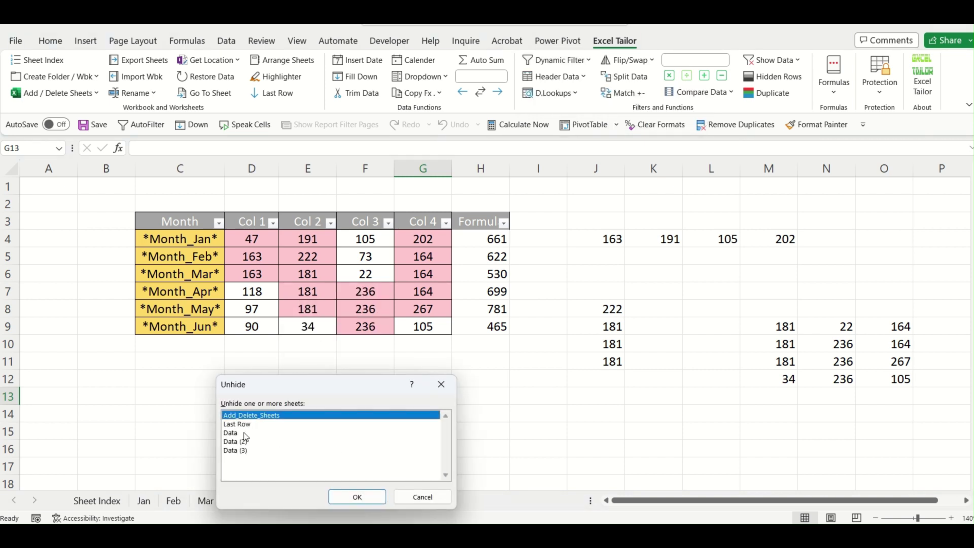
click(244, 433)
shift+click(251, 451)
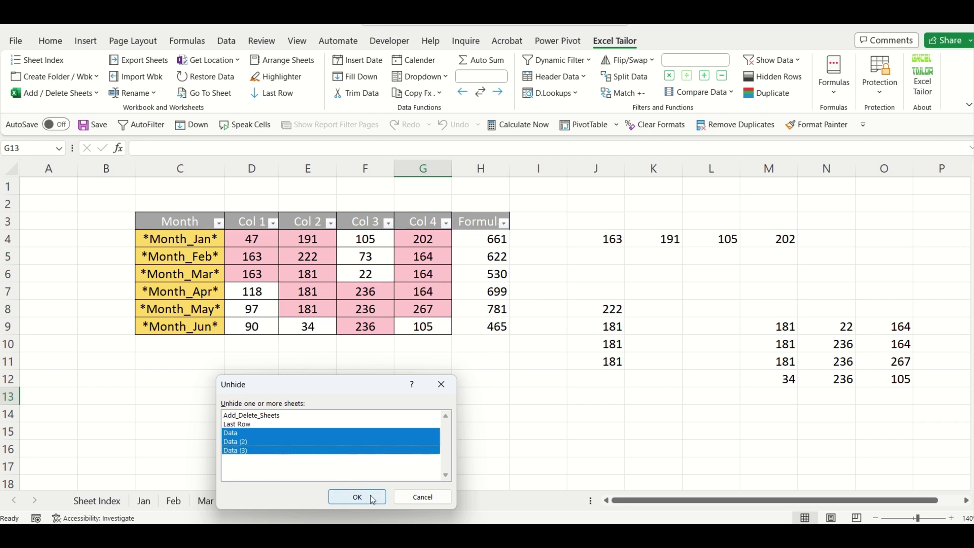
click(358, 497)
Unhide the three Data sheets and enter J under Person Name in O2.
click(709, 361)
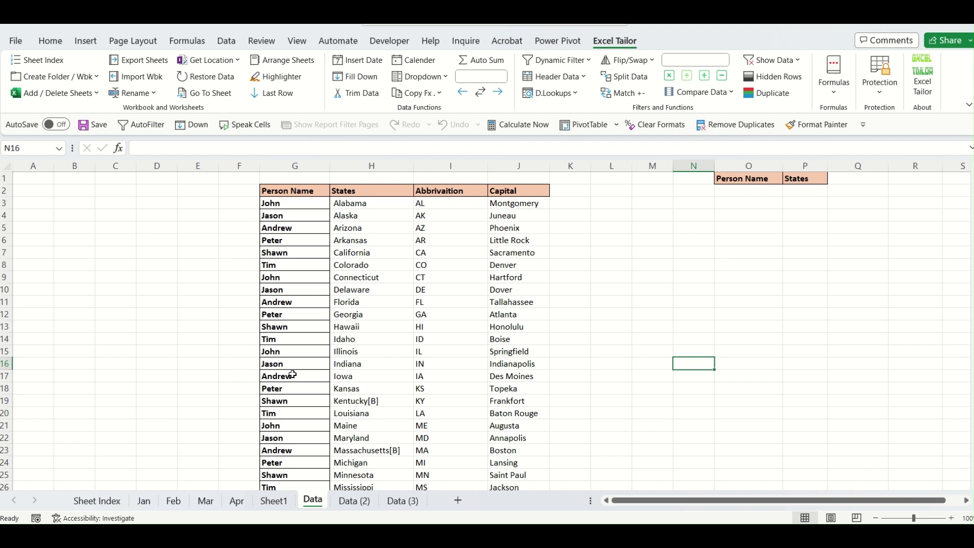
click(755, 188)
text(J)
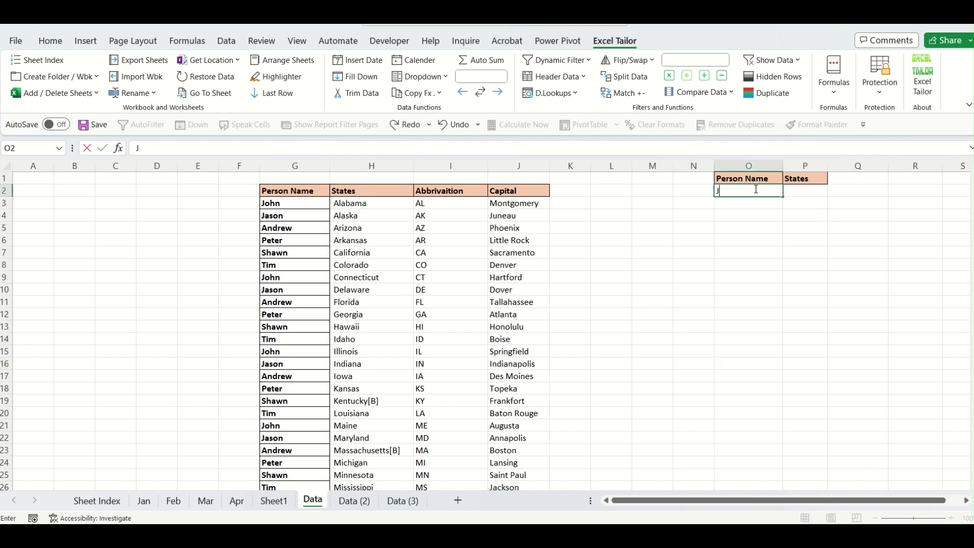
click(743, 227)
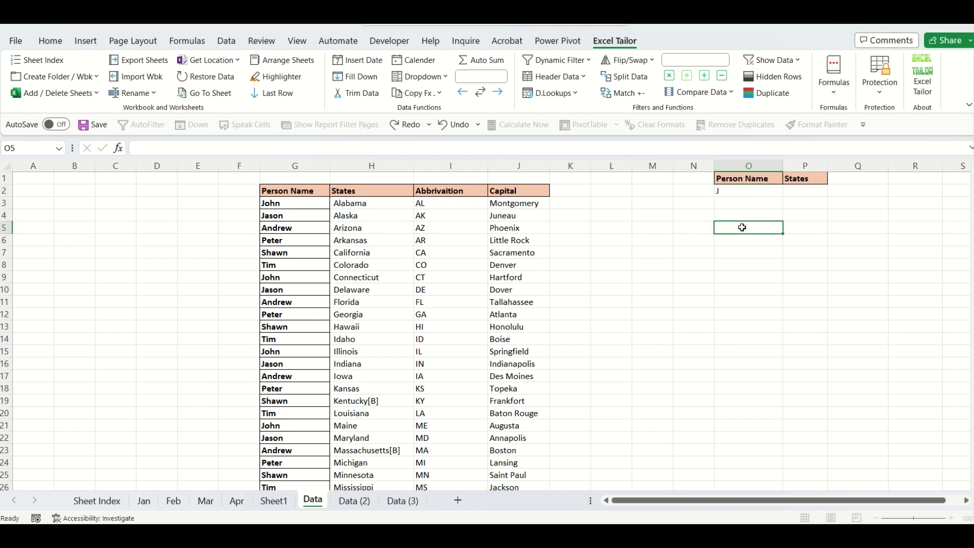
click(749, 177)
click(298, 192)
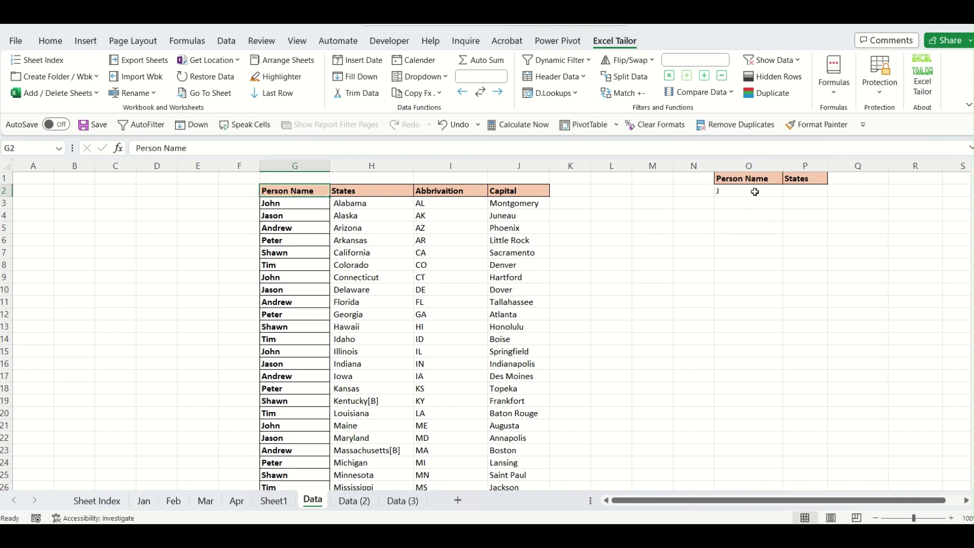
click(743, 179)
click(297, 193)
click(740, 191)
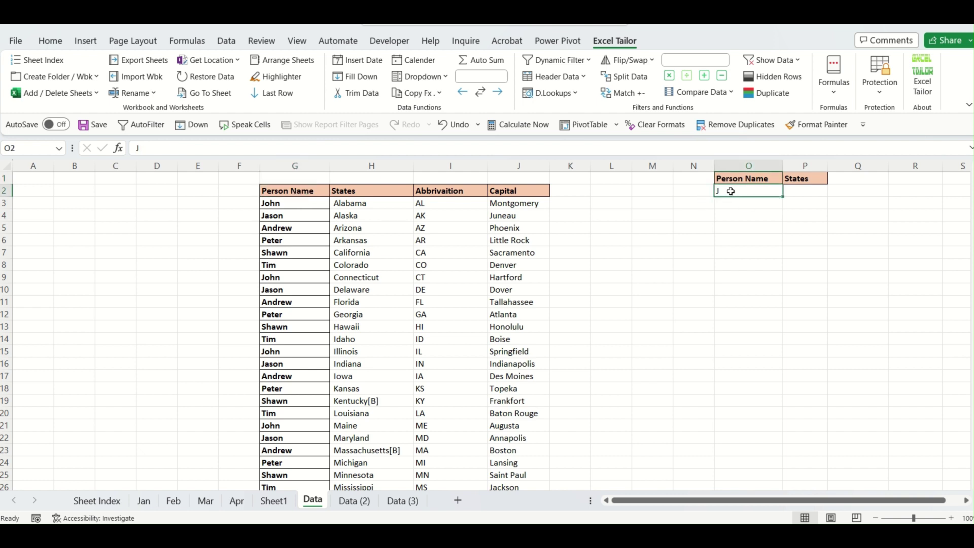
click(675, 331)
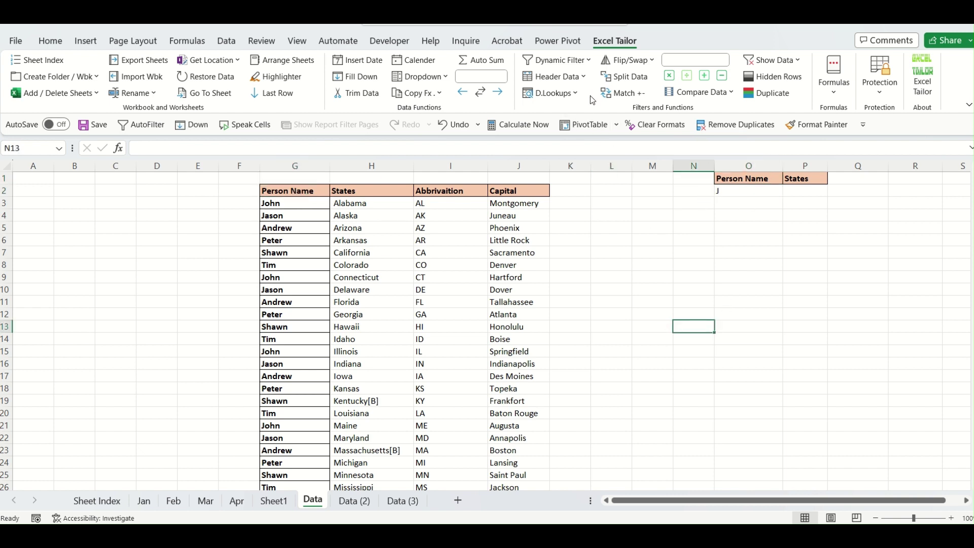
click(581, 62)
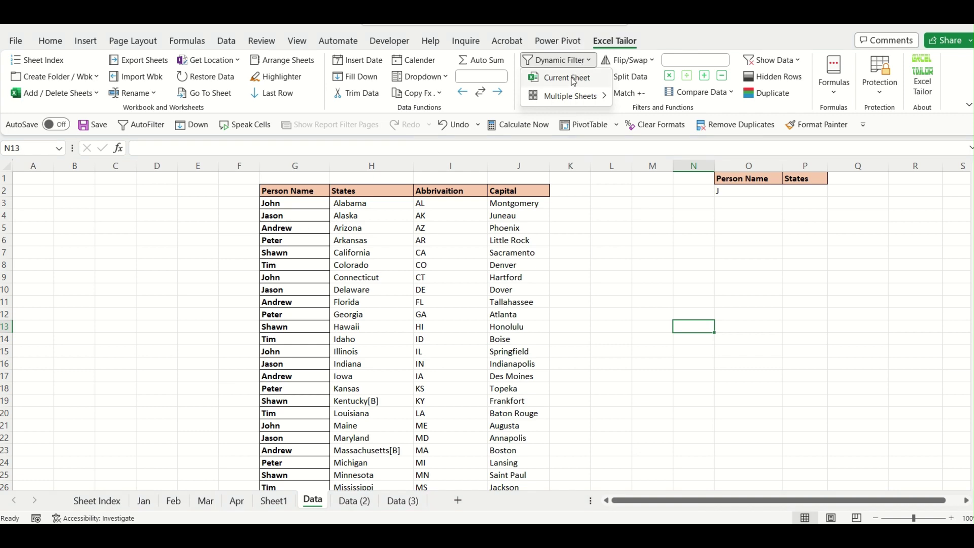
Filter the person/state table by the Person Name J criterion, leaving 24 of 70 records.
click(567, 78)
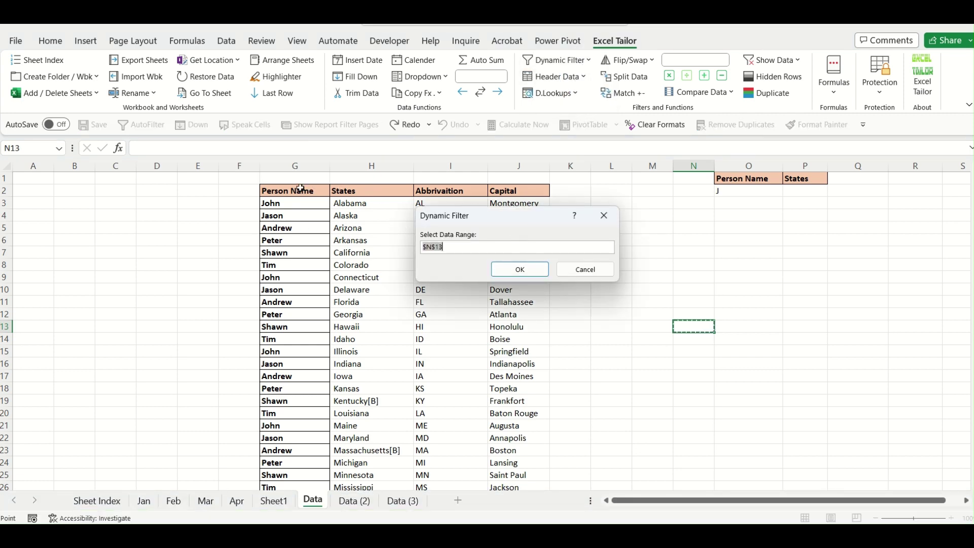
drag(301, 188, 531, 459)
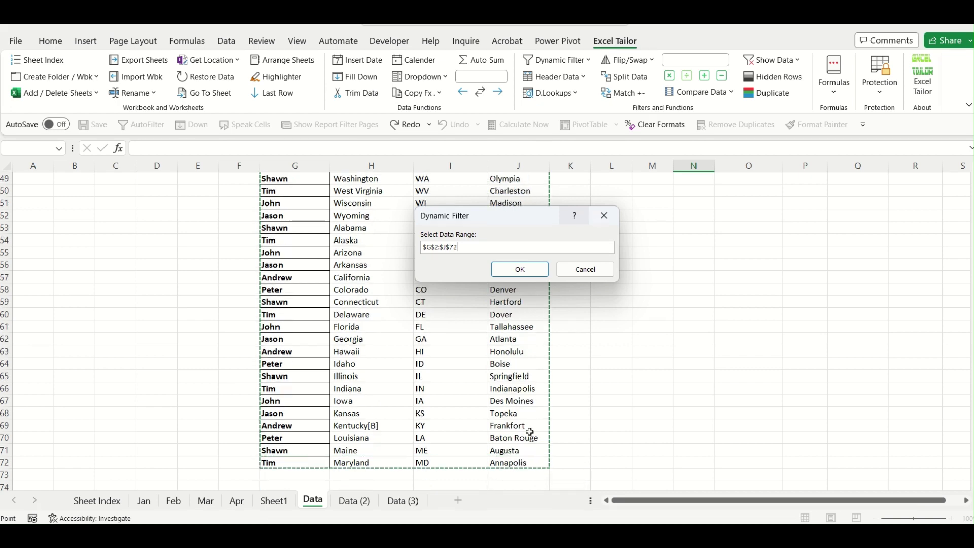
click(530, 273)
scroll(903, 348, up, 16)
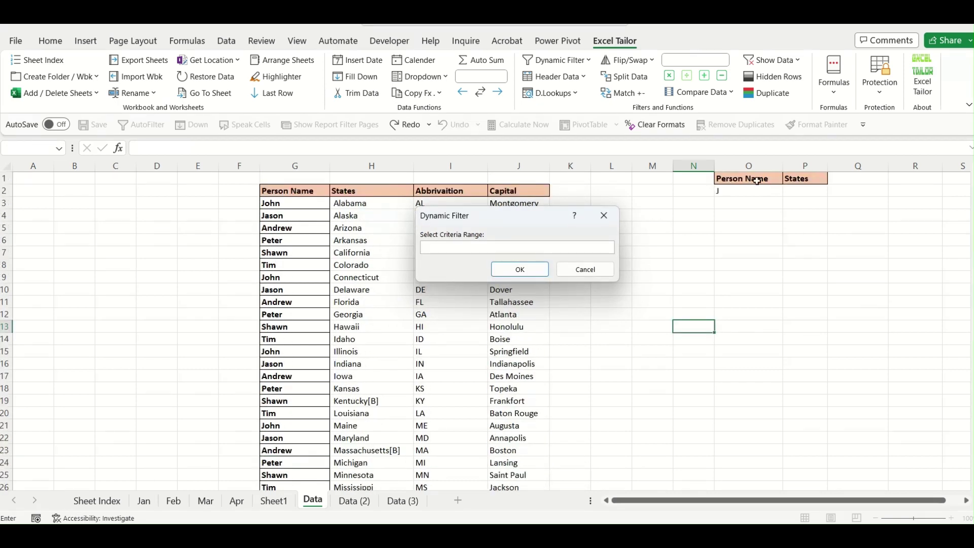
drag(757, 181, 741, 189)
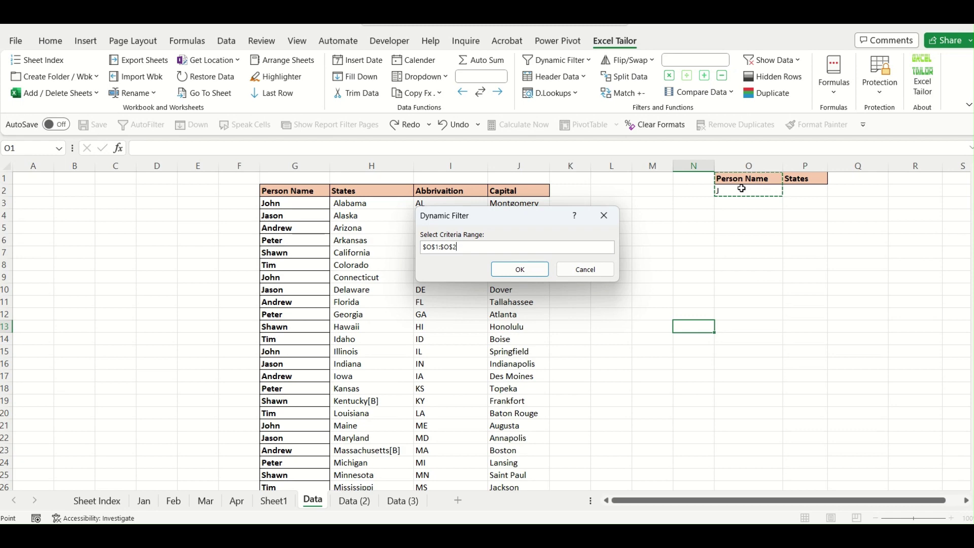
click(526, 269)
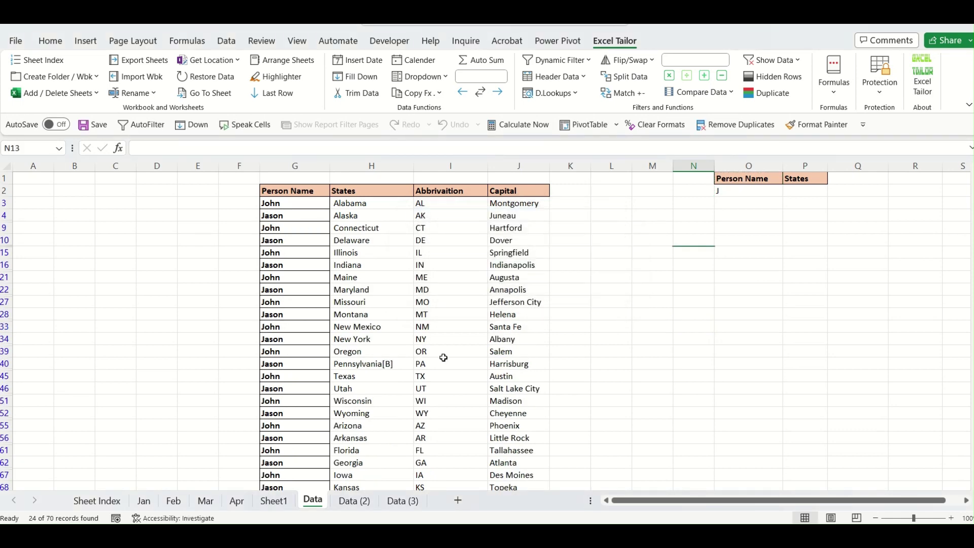
scroll(299, 287, down, 3)
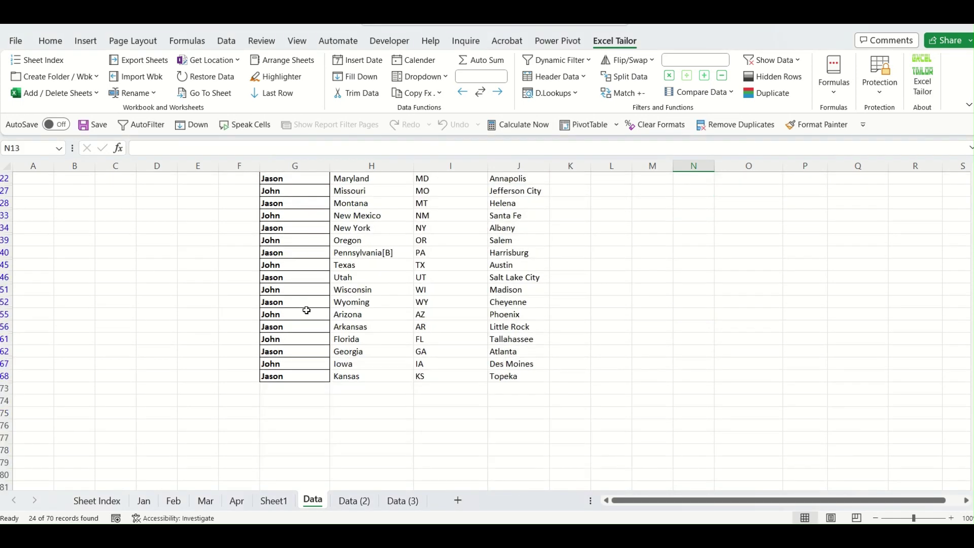
scroll(307, 311, up, 3)
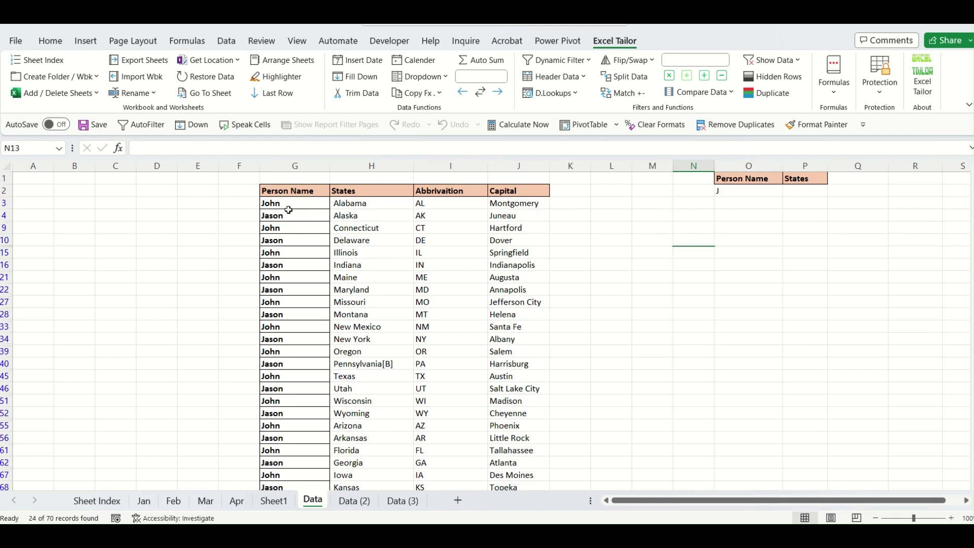
scroll(329, 305, down, 3)
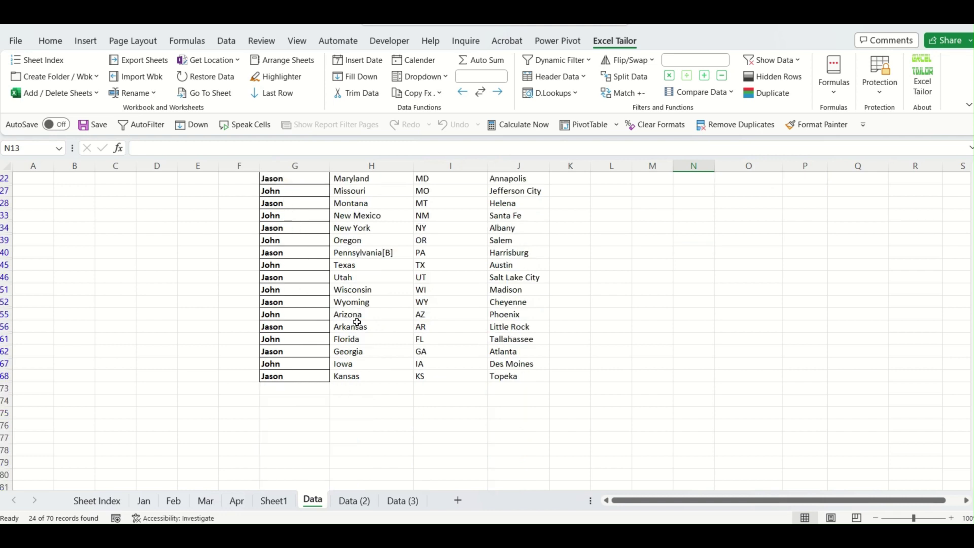
scroll(354, 318, up, 3)
key(alt+d)
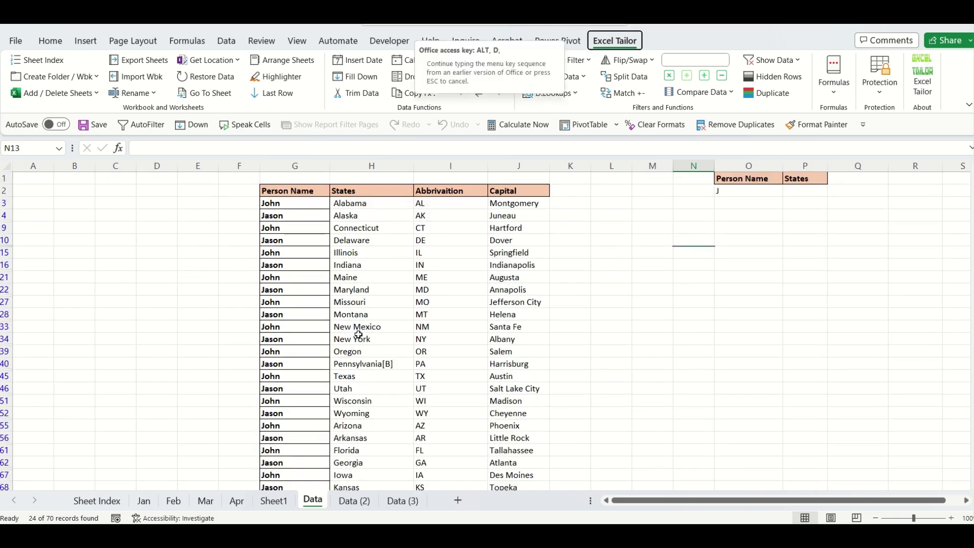
Clear the active filter so all person/state rows show again.
key(f)
key(s)
click(575, 329)
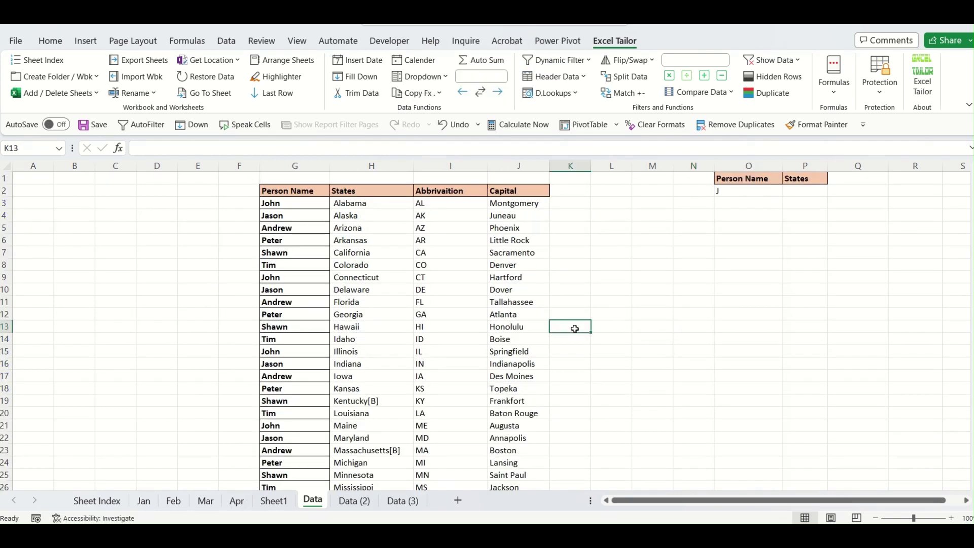
Copy Alaska from the States column into P2 under the States criterion.
click(799, 192)
click(384, 213)
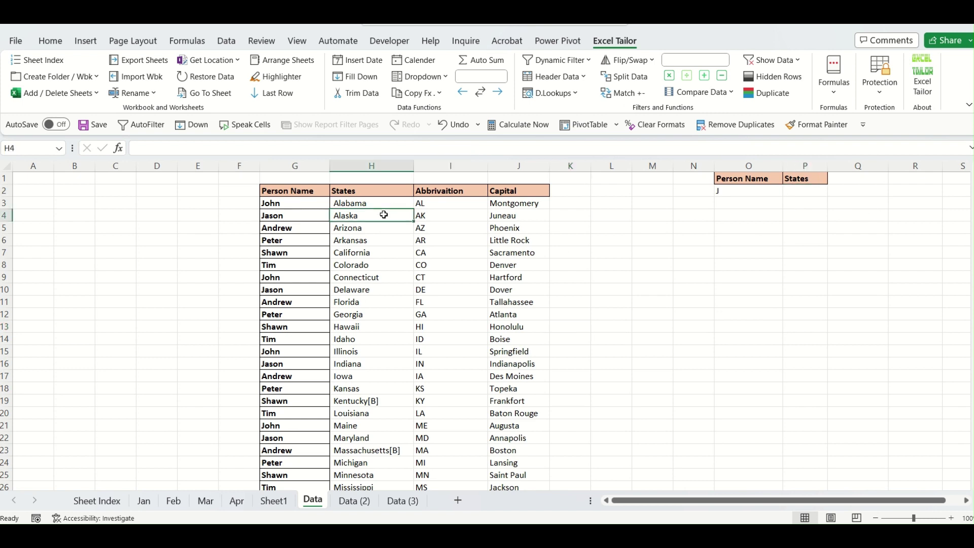
key(ctrl+c)
click(793, 193)
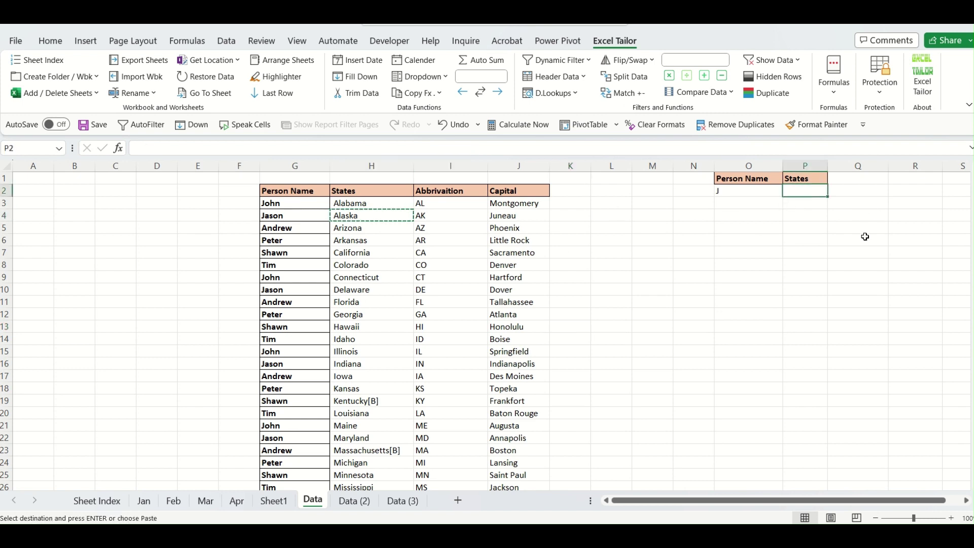
key(ctrl+v)
click(785, 278)
key(Escape)
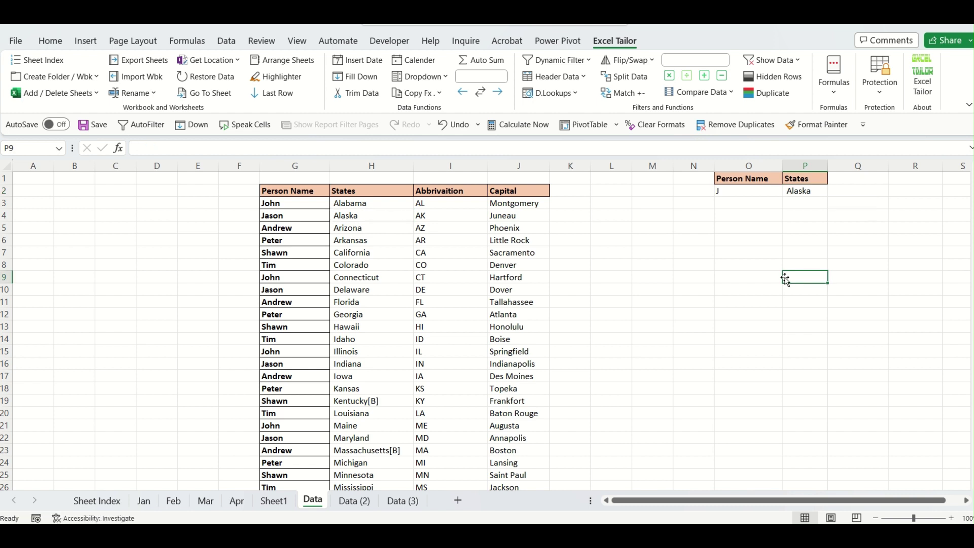
click(734, 189)
click(735, 299)
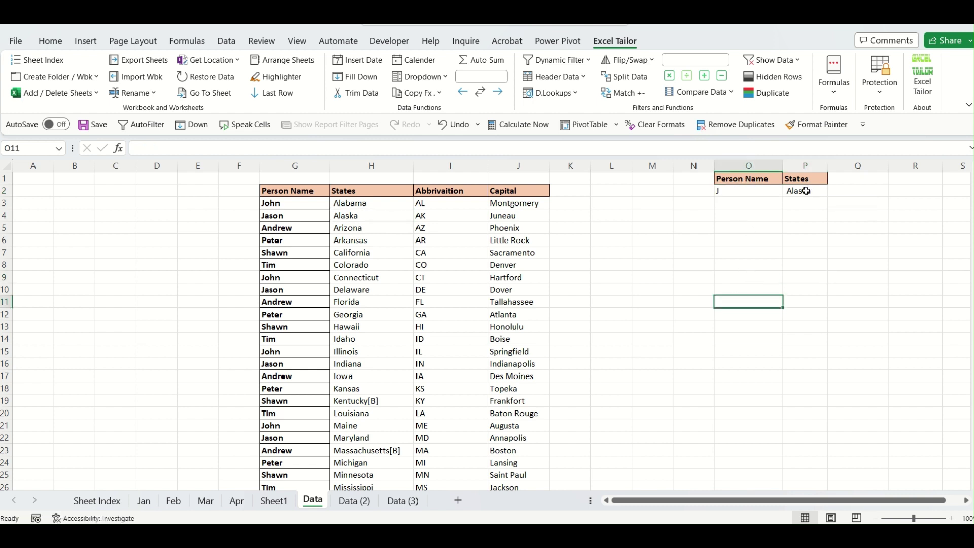
click(806, 191)
click(296, 212)
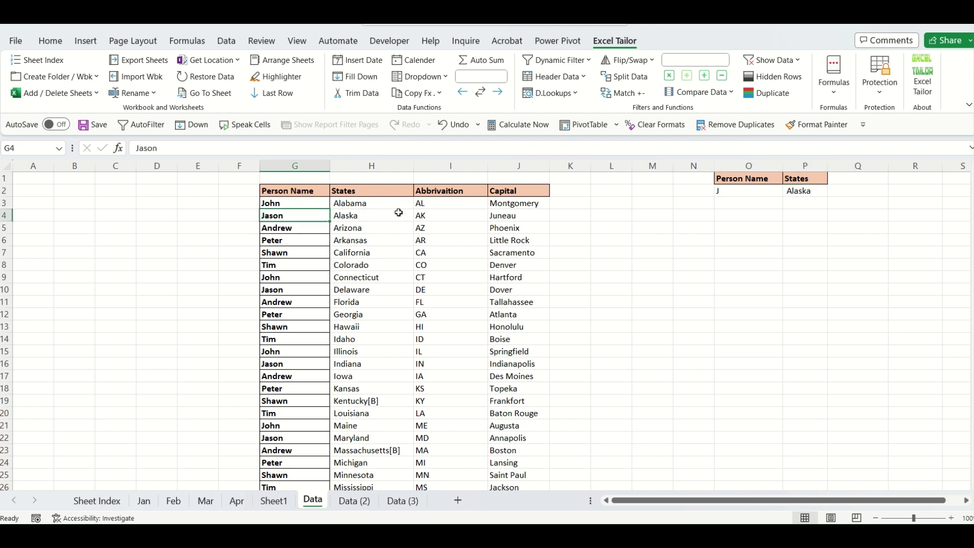
click(382, 214)
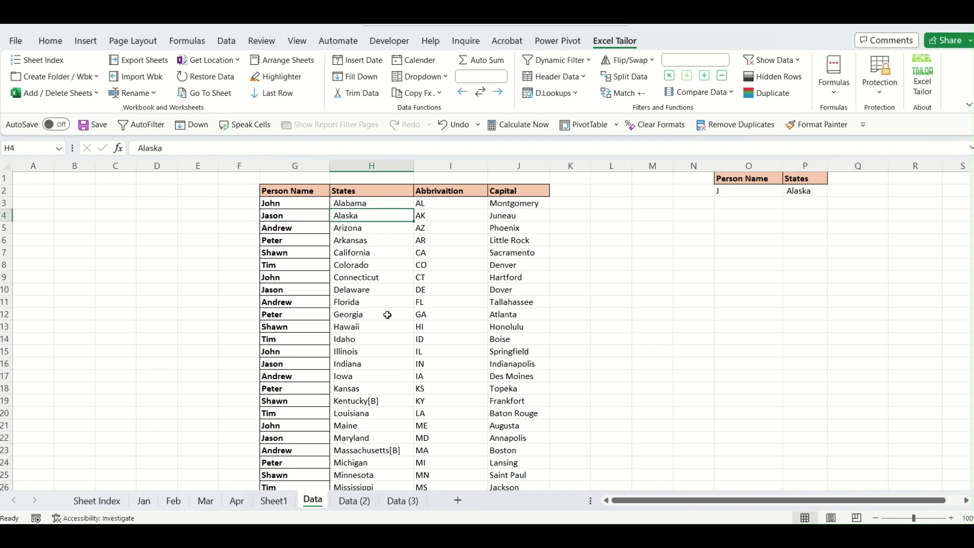
click(688, 340)
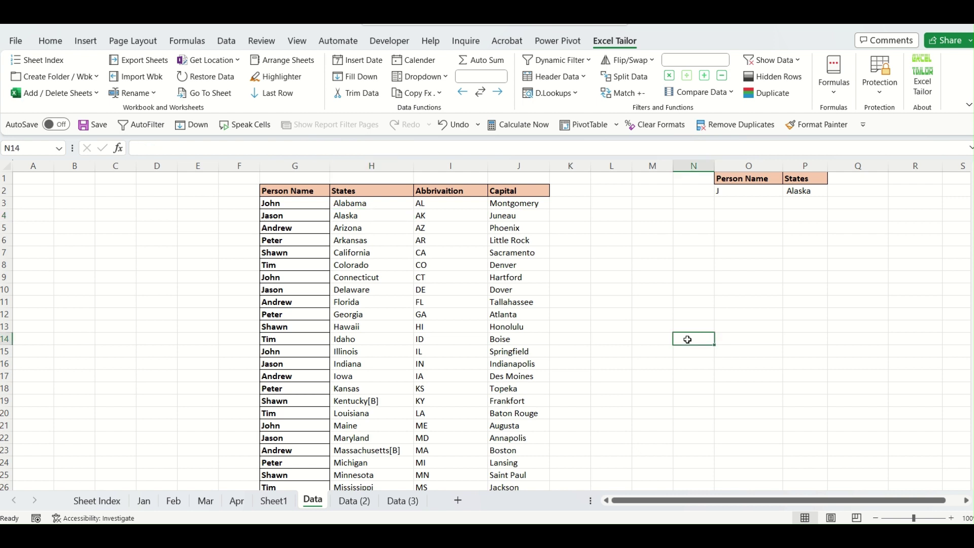
click(588, 61)
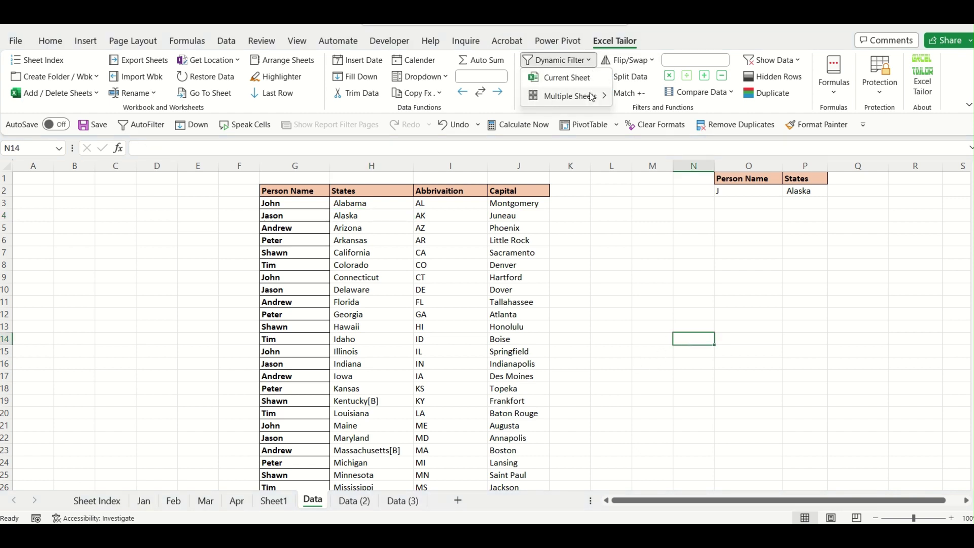
click(589, 81)
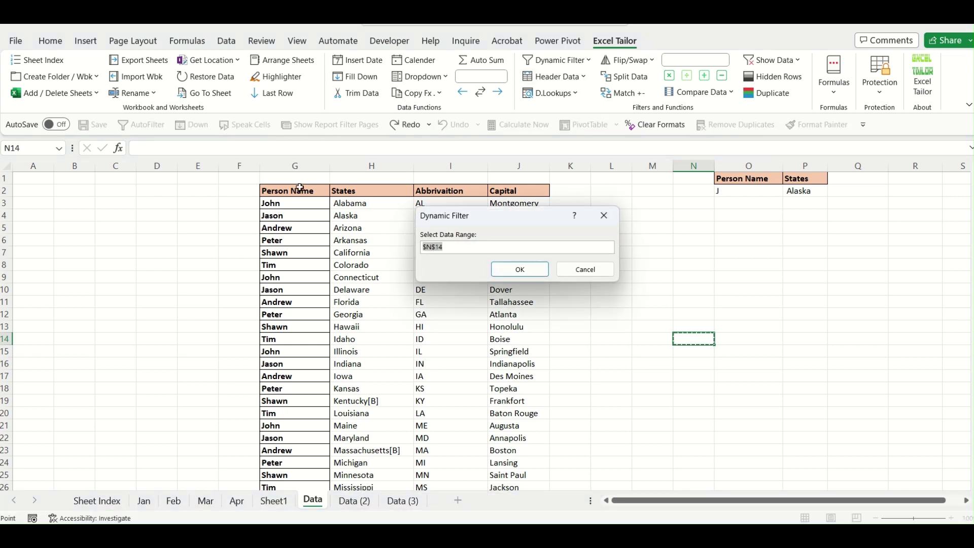
drag(302, 192, 522, 464)
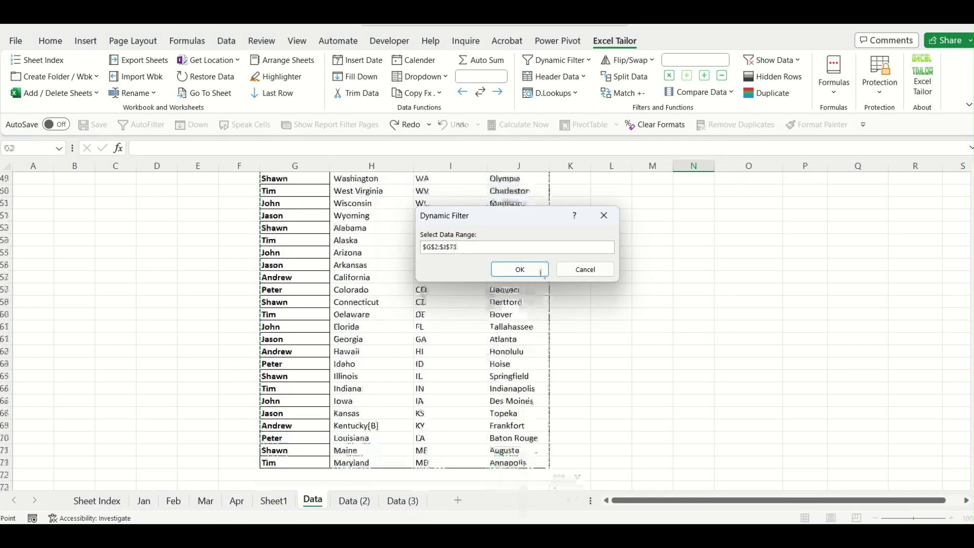
click(519, 269)
scroll(790, 324, up, 13)
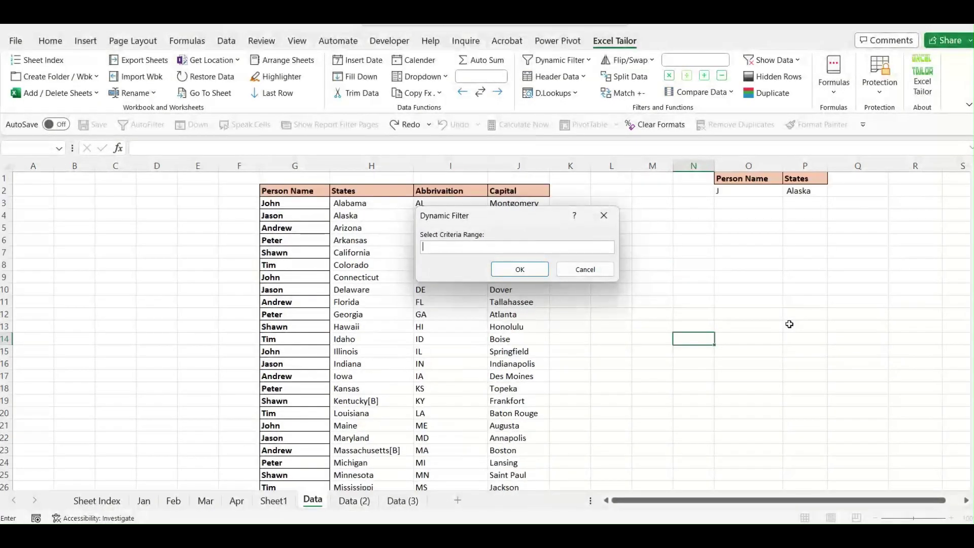
drag(756, 175, 799, 190)
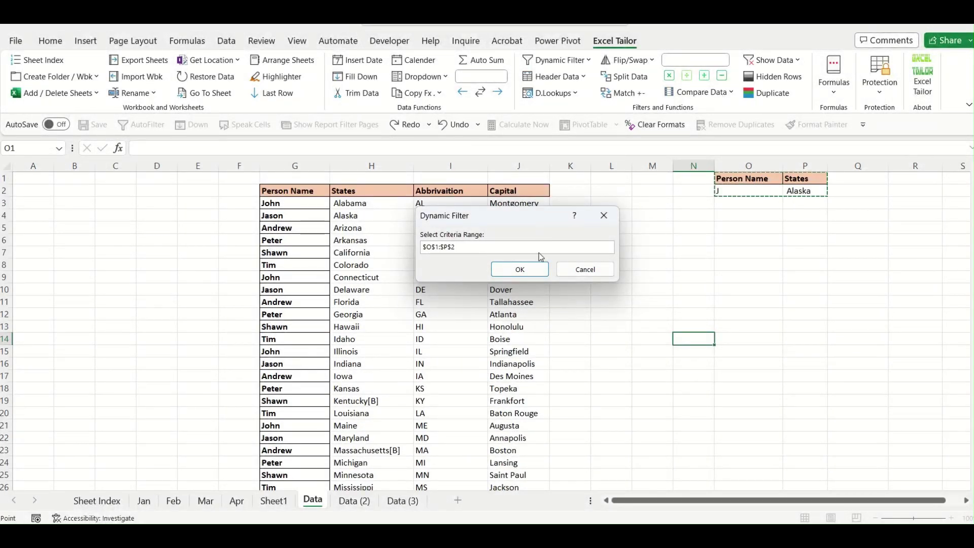
click(535, 269)
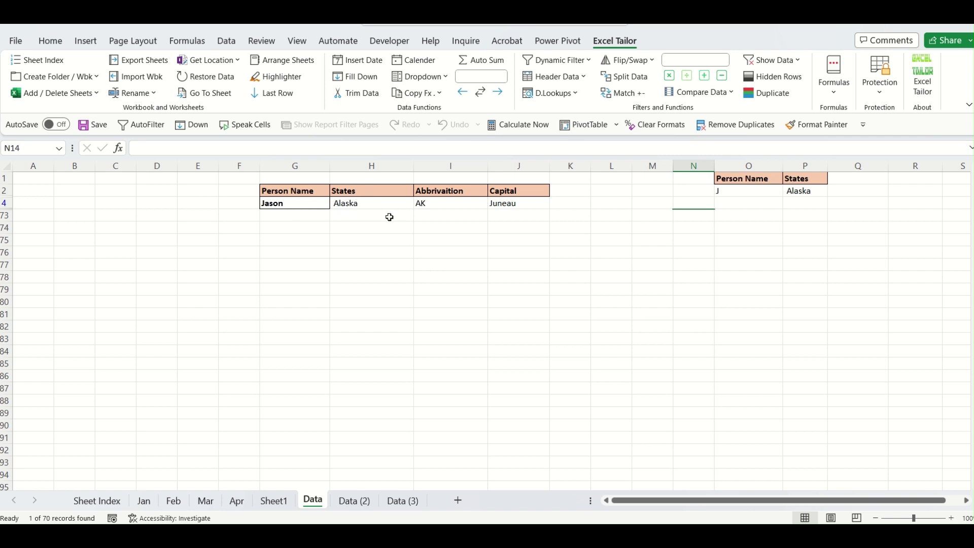
click(382, 232)
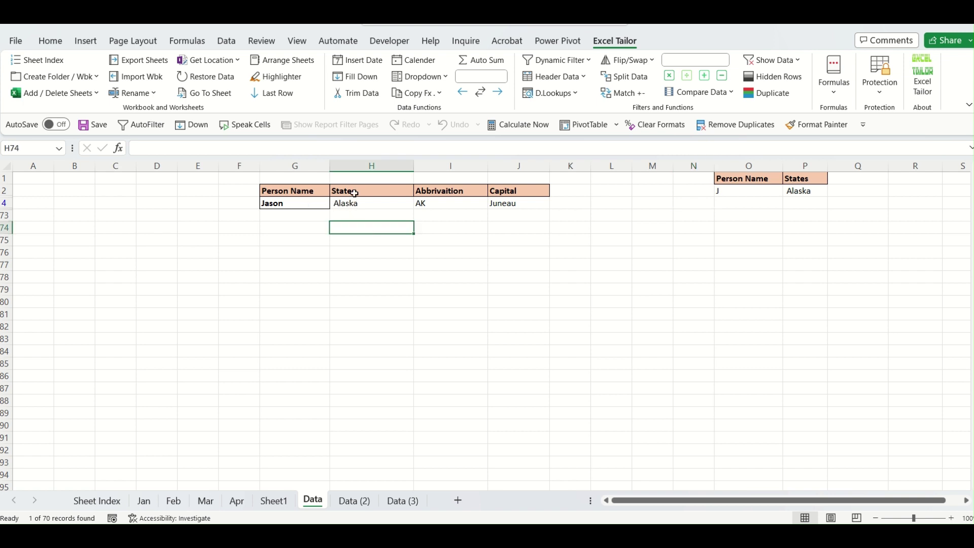
click(360, 207)
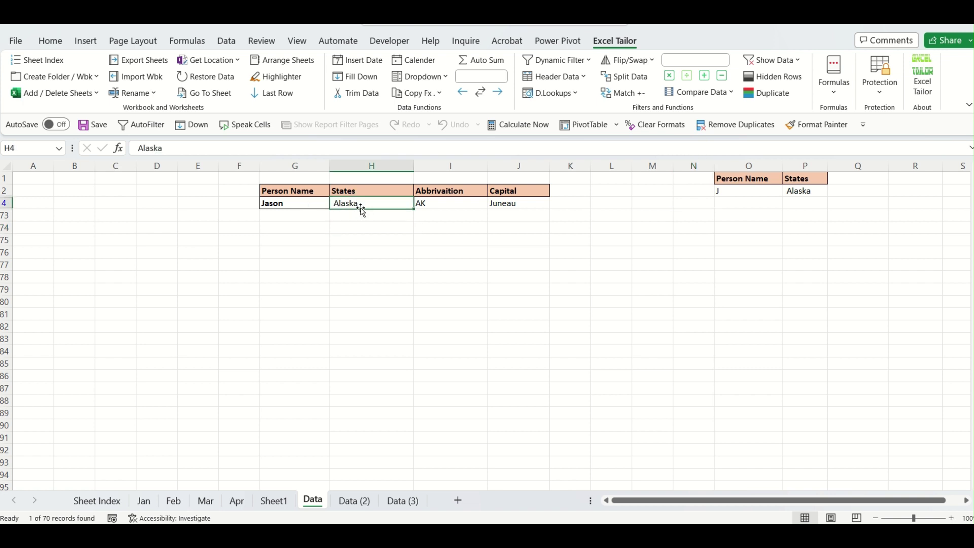
key(alt+d)
key(f)
key(s)
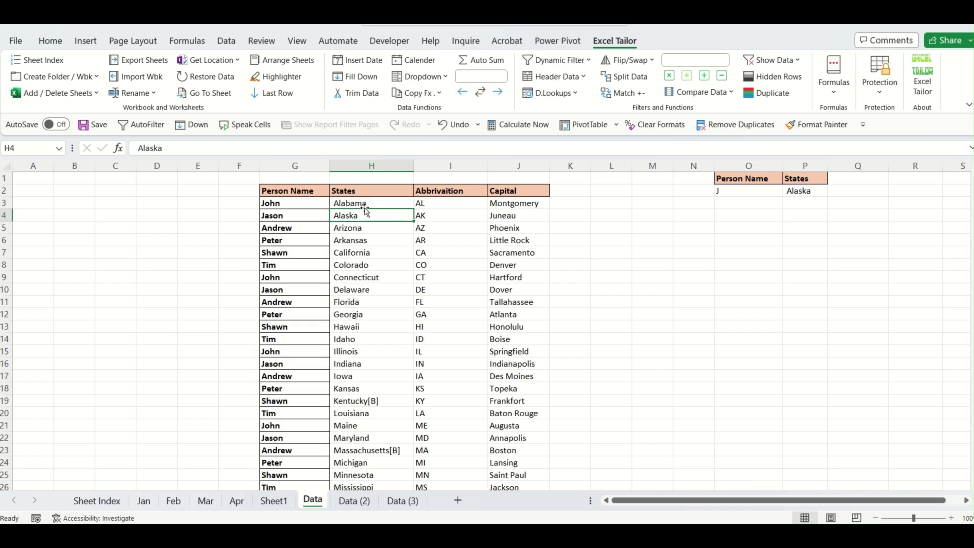
Copy Alabama from the table into P3 below the Alaska criterion.
drag(728, 193, 735, 218)
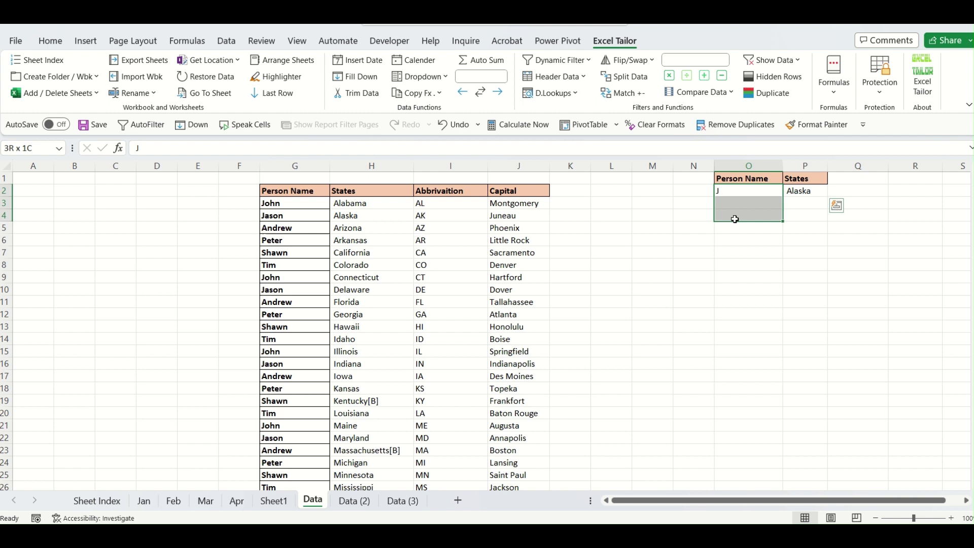
click(741, 306)
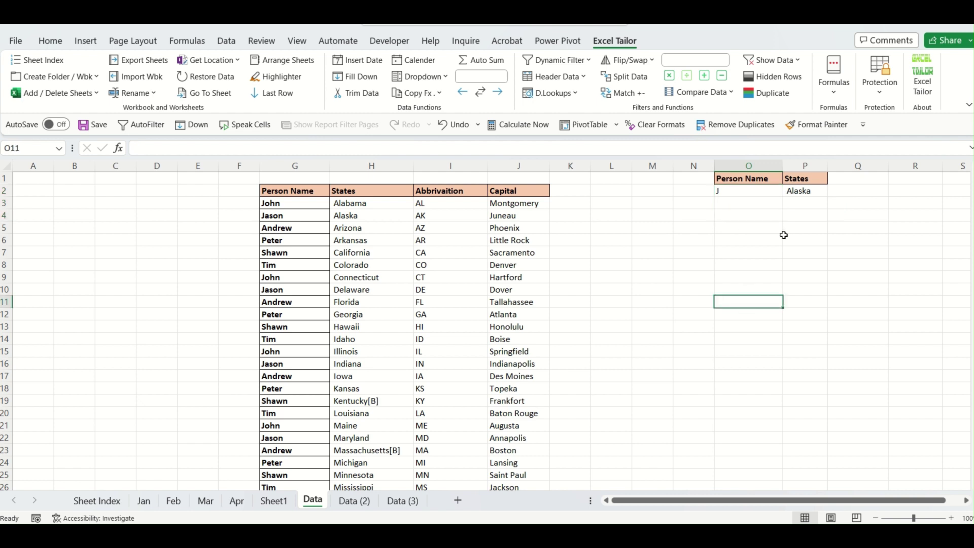
click(364, 212)
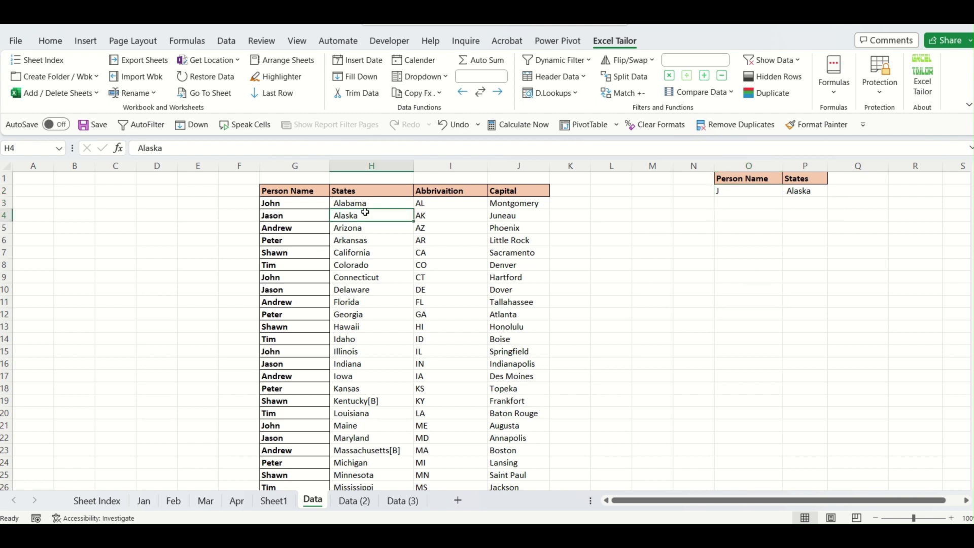
click(364, 205)
key(ctrl+c)
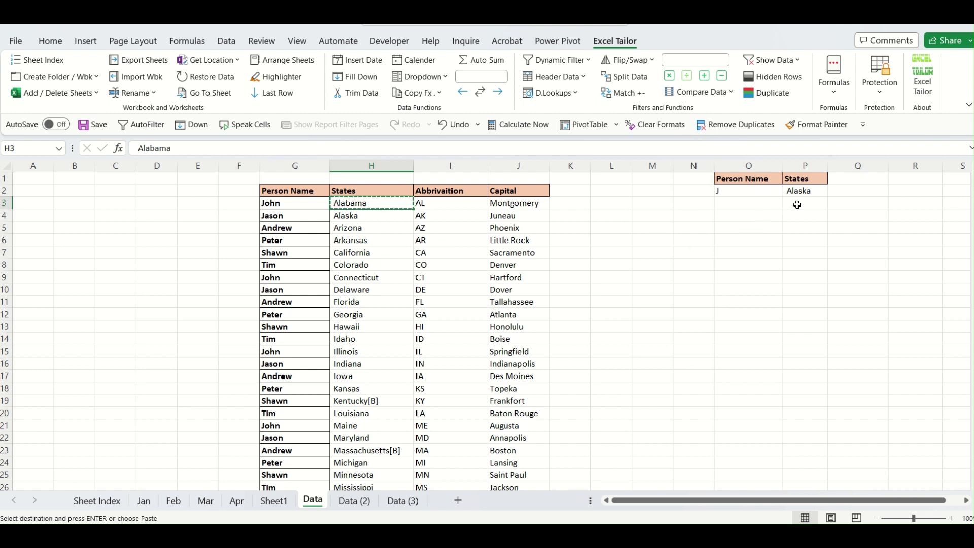
click(798, 203)
key(ctrl+v)
click(835, 219)
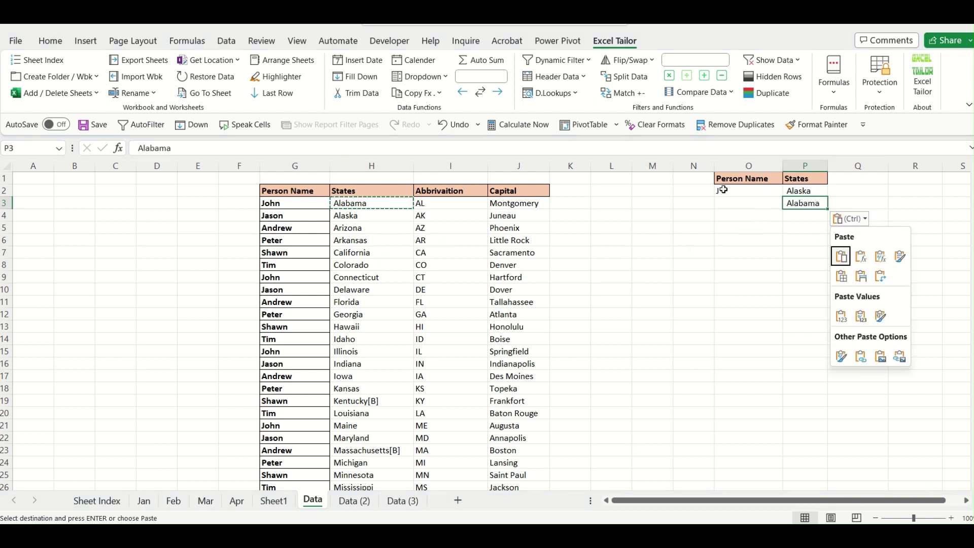
Copy the J criterion into O3 to complete the second criteria row.
click(736, 198)
key(ctrl+c)
click(741, 206)
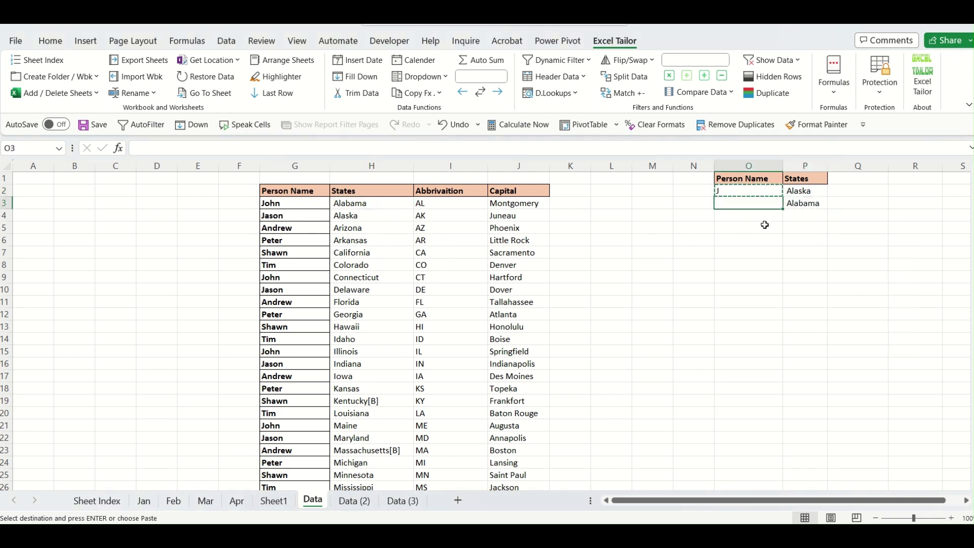
key(ctrl+v)
click(745, 323)
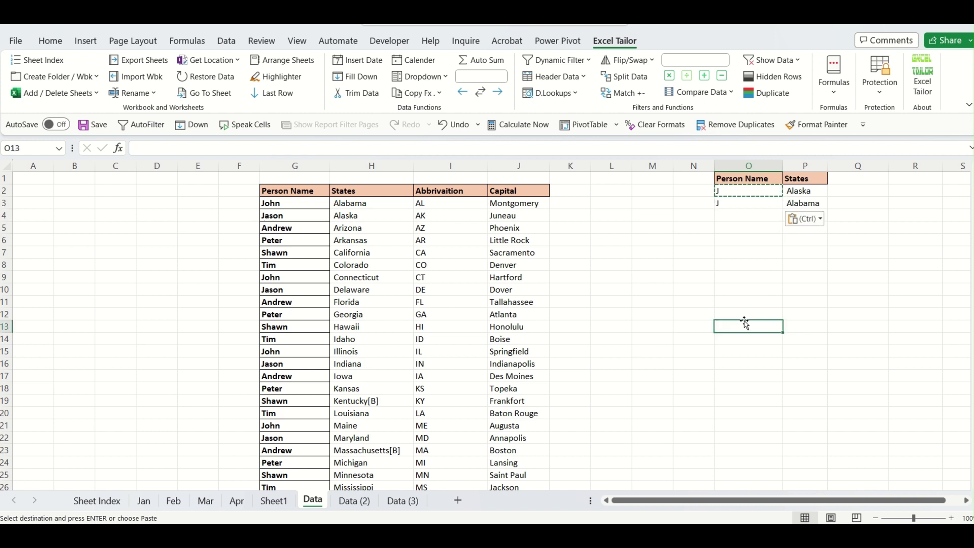
click(627, 270)
key(Escape)
click(677, 281)
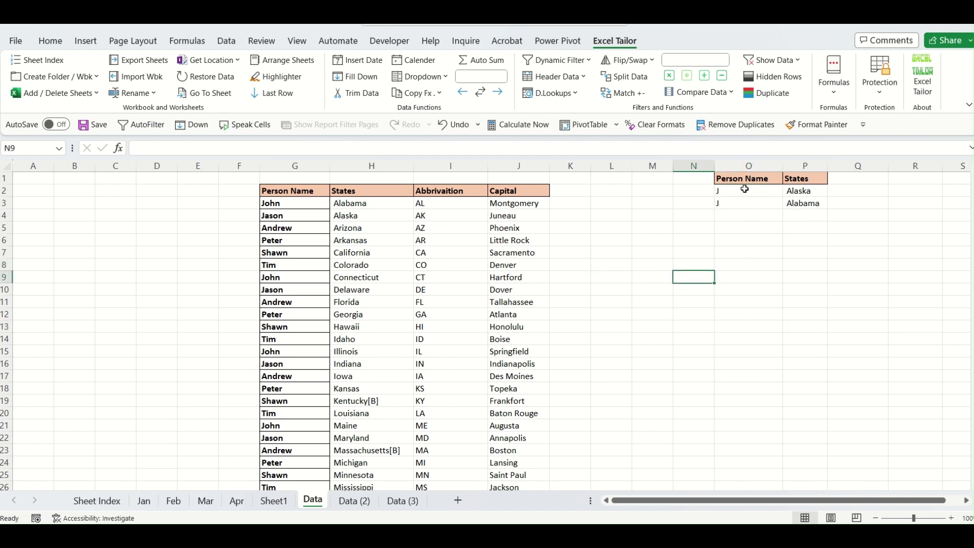
Check the O1:P3 criteria and run Dynamic Filter on the current sheet.
click(742, 190)
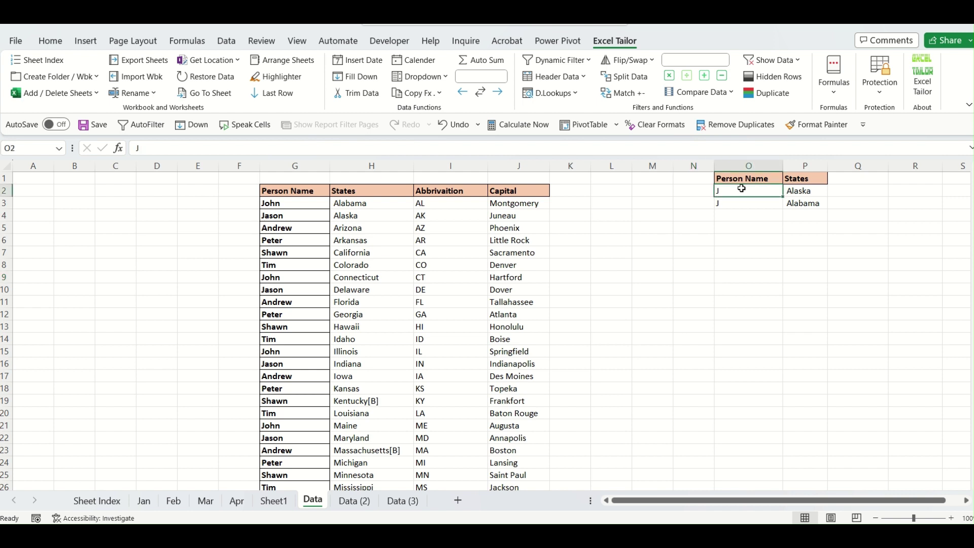
drag(741, 190, 794, 189)
click(738, 208)
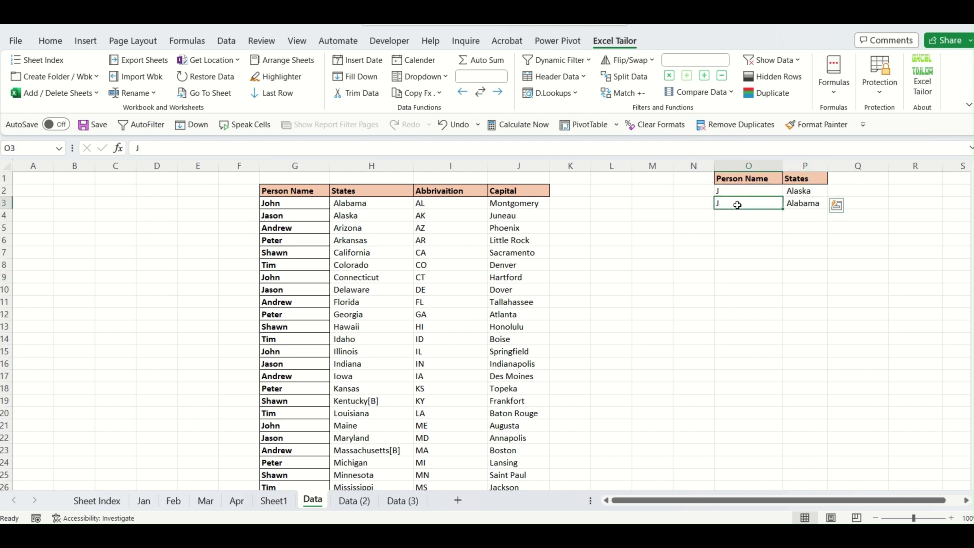
click(804, 205)
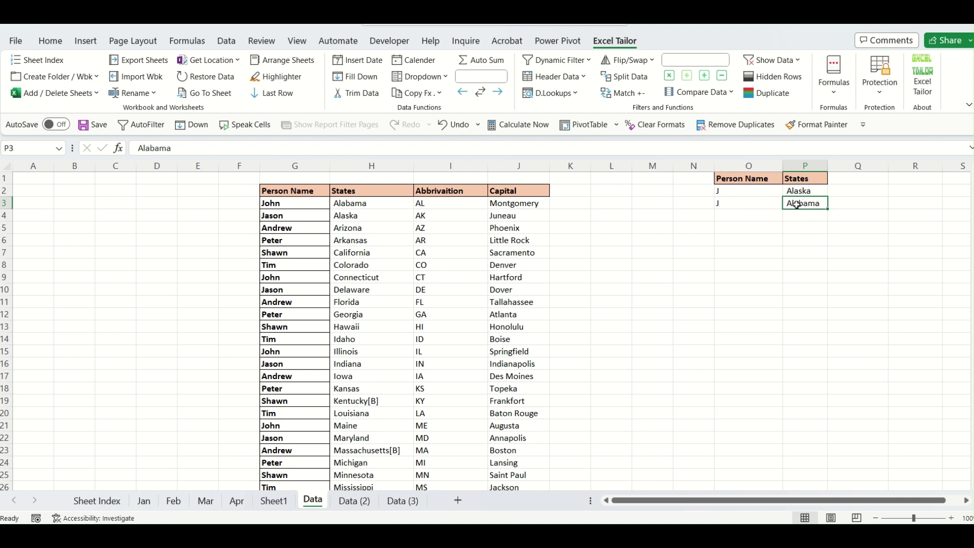
click(718, 329)
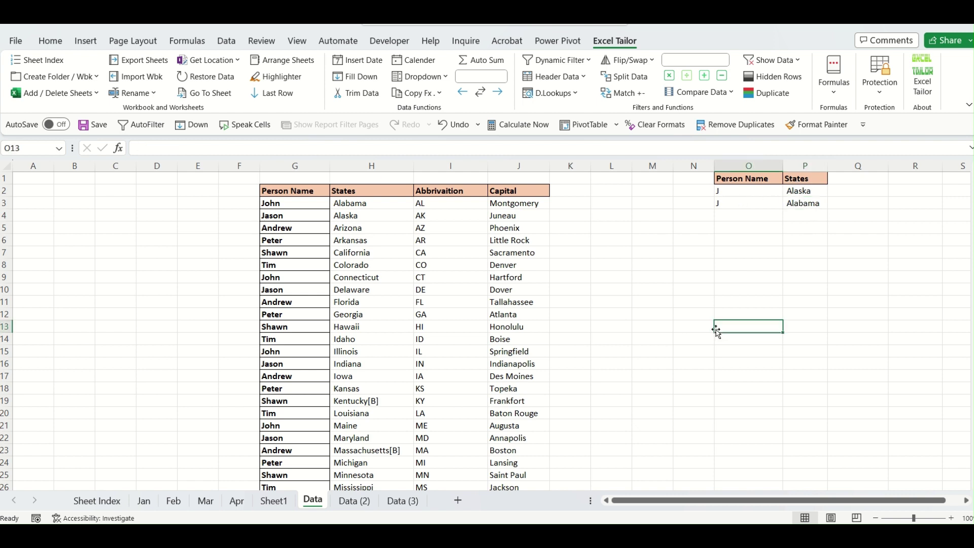
click(584, 63)
click(581, 78)
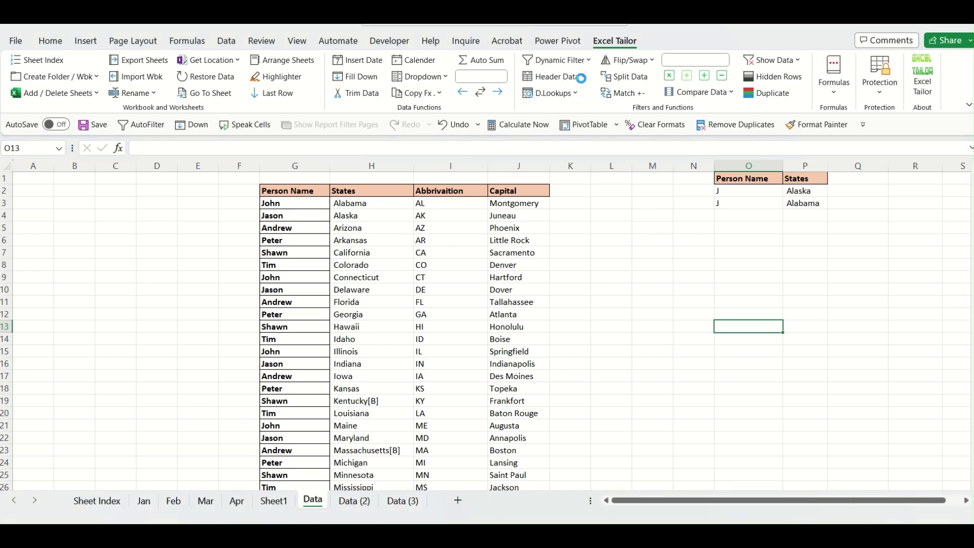
drag(294, 191, 525, 458)
click(520, 269)
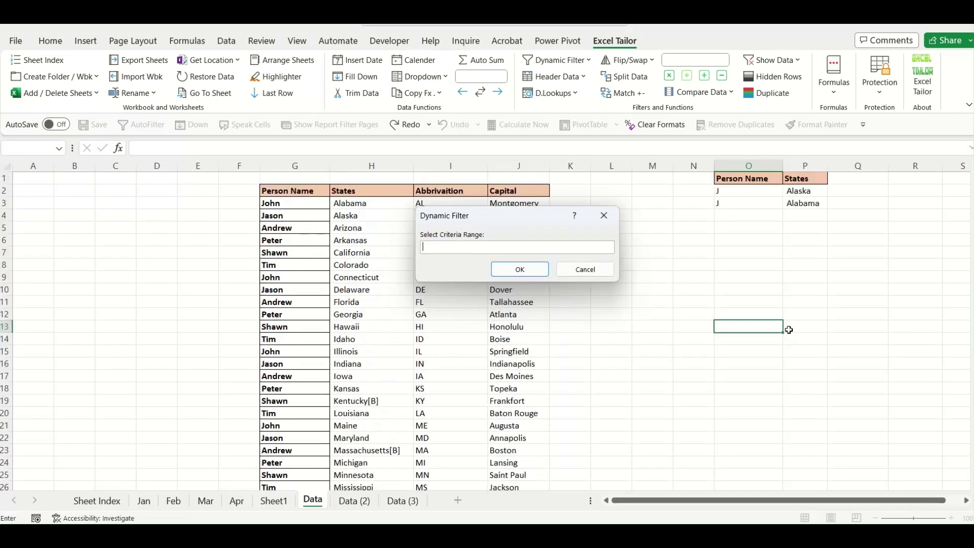
drag(741, 179, 793, 203)
click(533, 271)
click(371, 301)
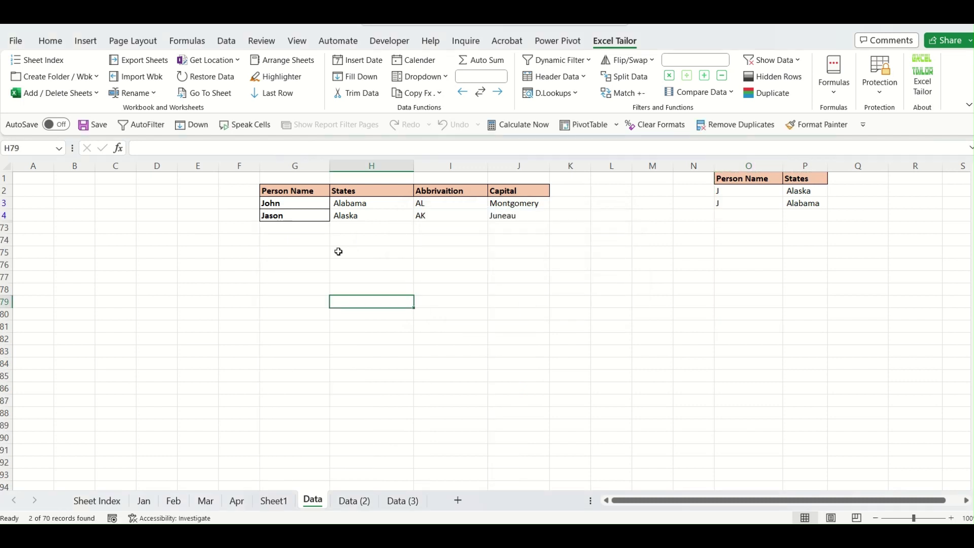
click(296, 206)
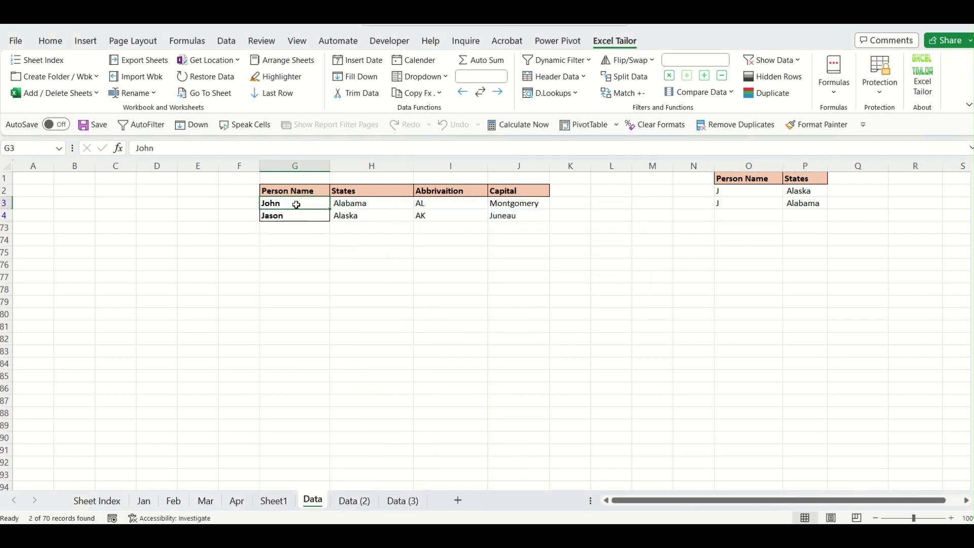
click(296, 216)
click(295, 204)
click(304, 216)
click(368, 206)
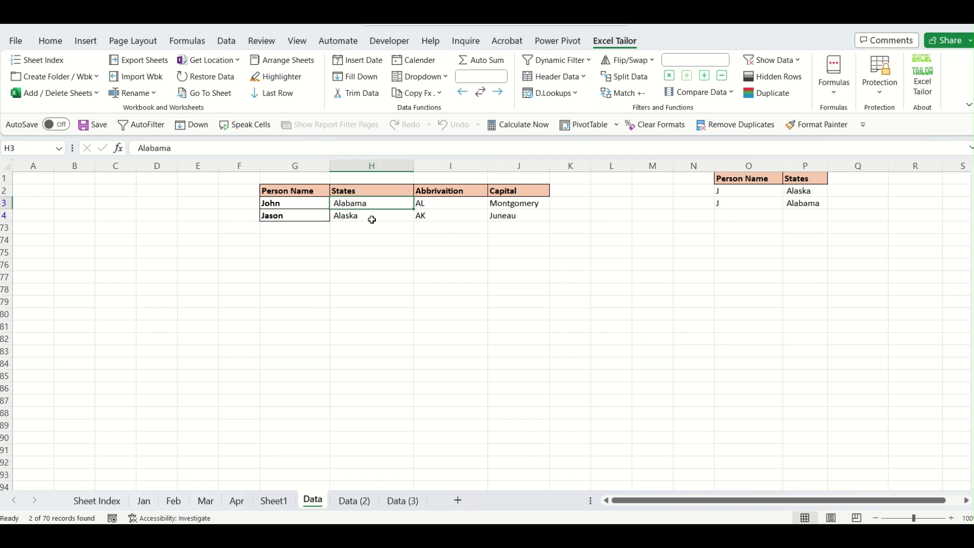
click(369, 217)
click(372, 194)
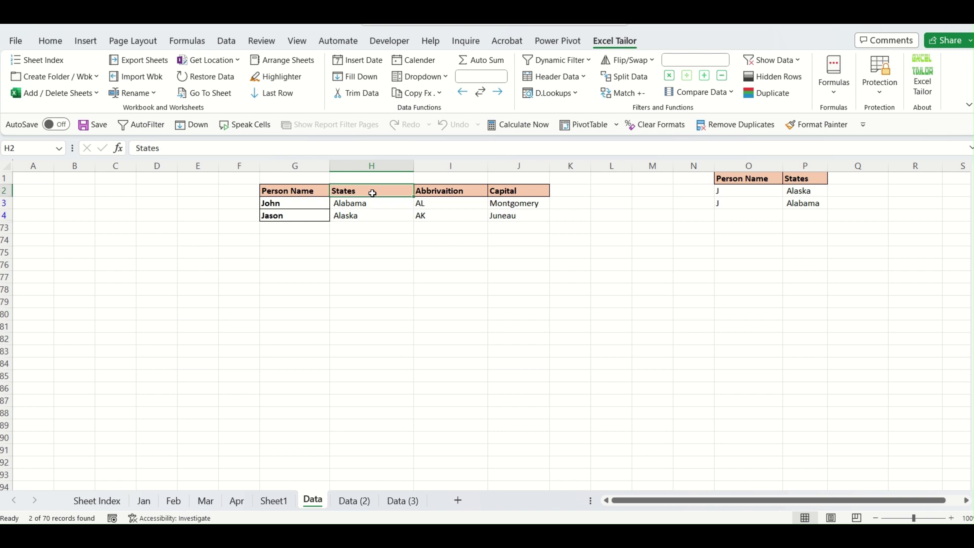
key(alt+d)
key(f)
key(s)
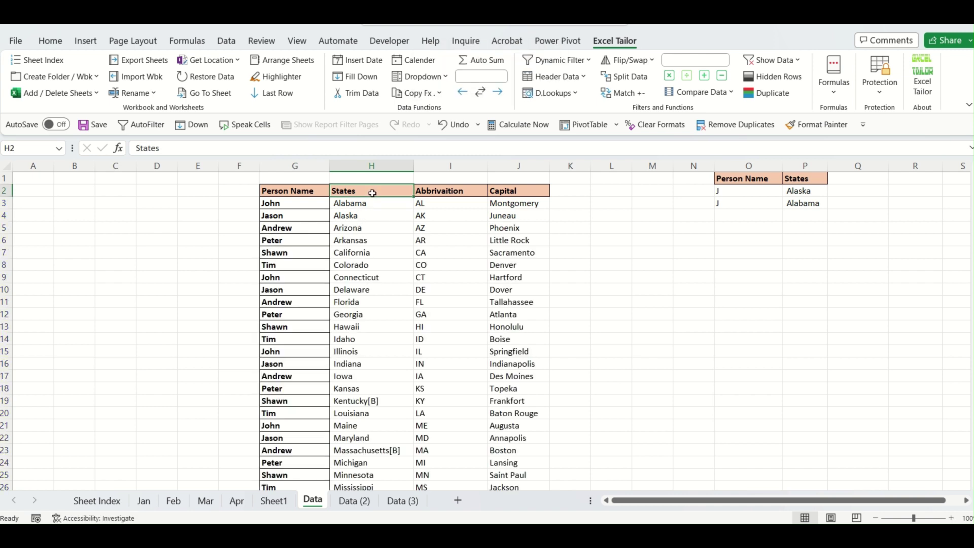
With only J left under Person Name in O2, bring up Dynamic Filter's Multiple Sheets option.
click(623, 307)
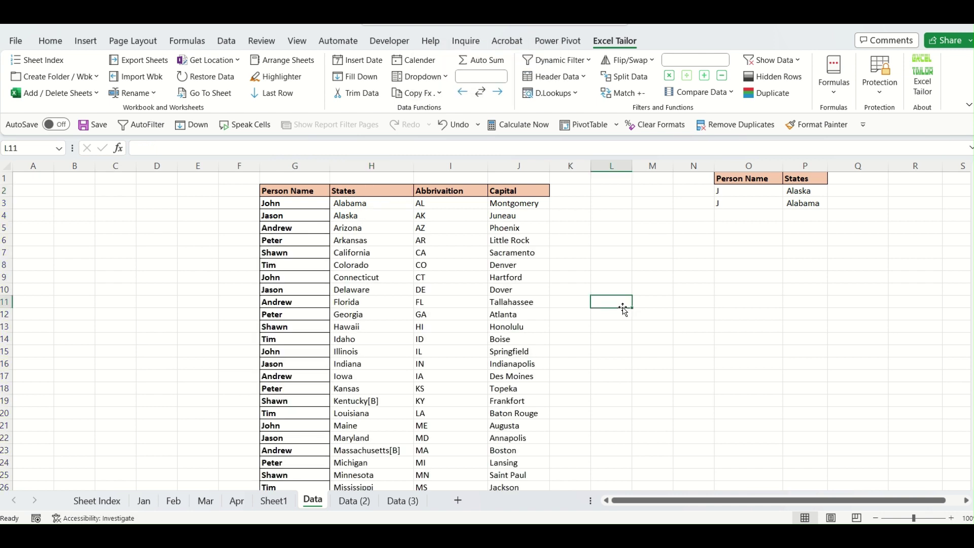
click(588, 63)
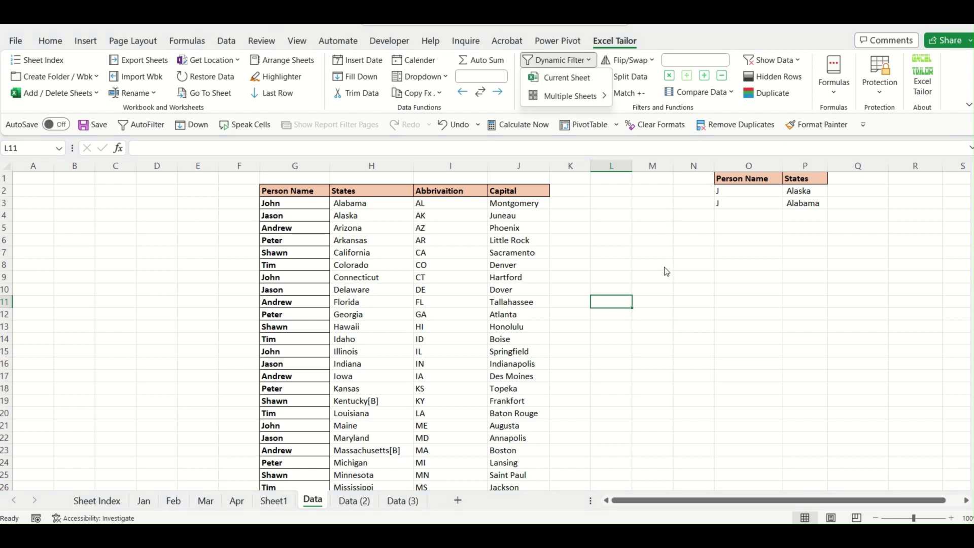
click(666, 269)
click(590, 62)
mouse_move(594, 99)
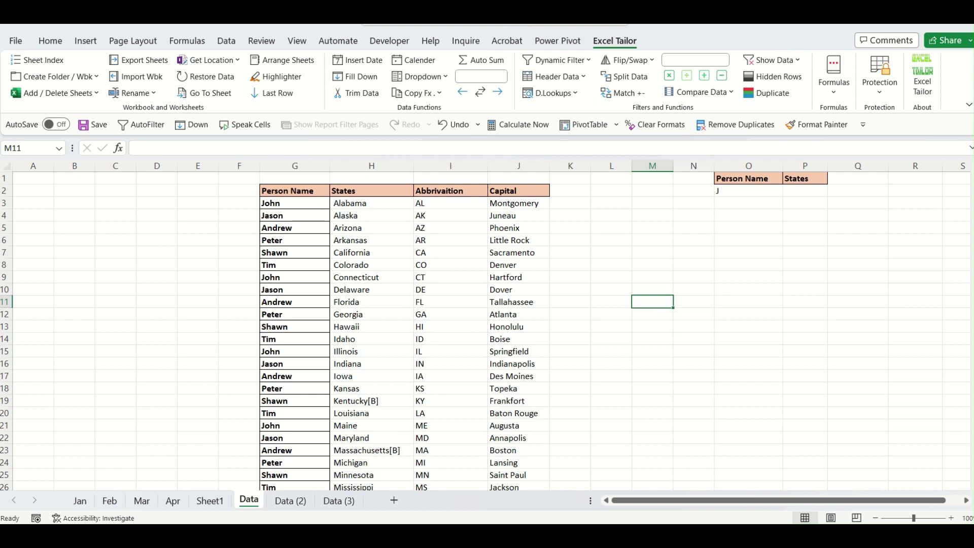
Browse the Data, Data (2) and Data (3) sheets to compare their tables.
click(290, 501)
click(337, 501)
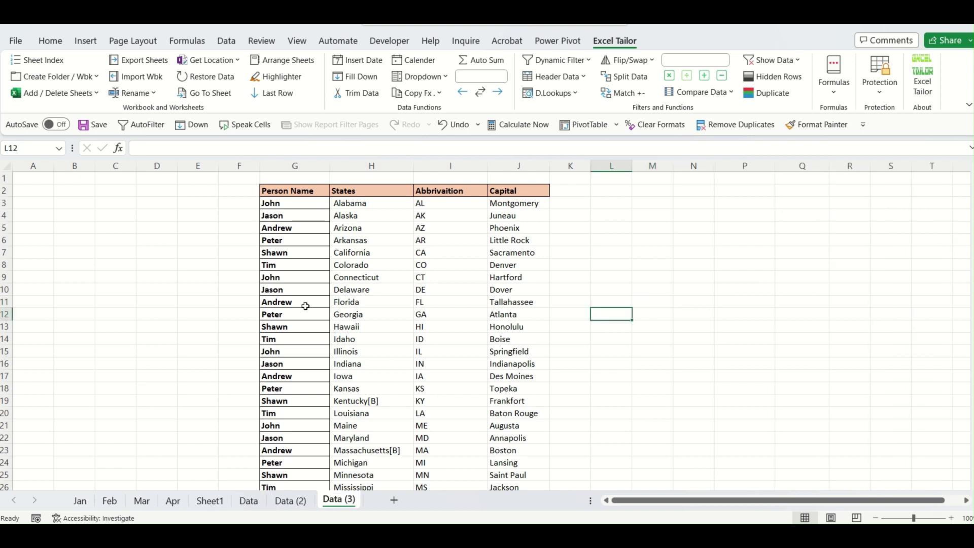
click(249, 502)
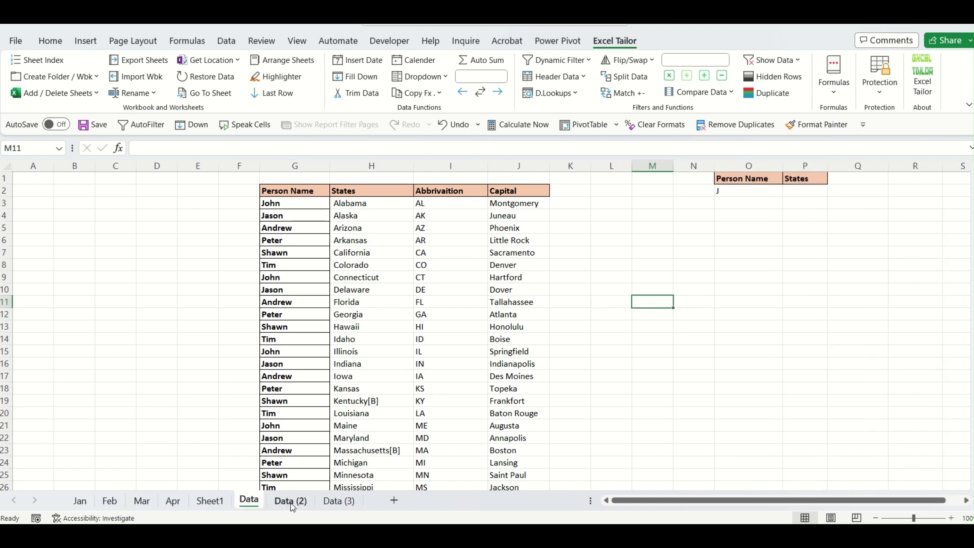
click(291, 501)
click(337, 501)
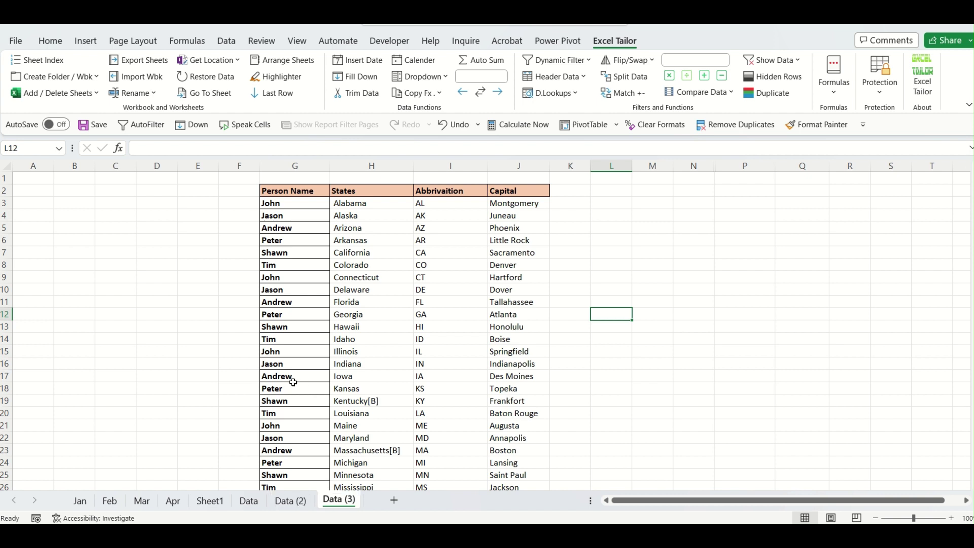
click(290, 501)
click(249, 501)
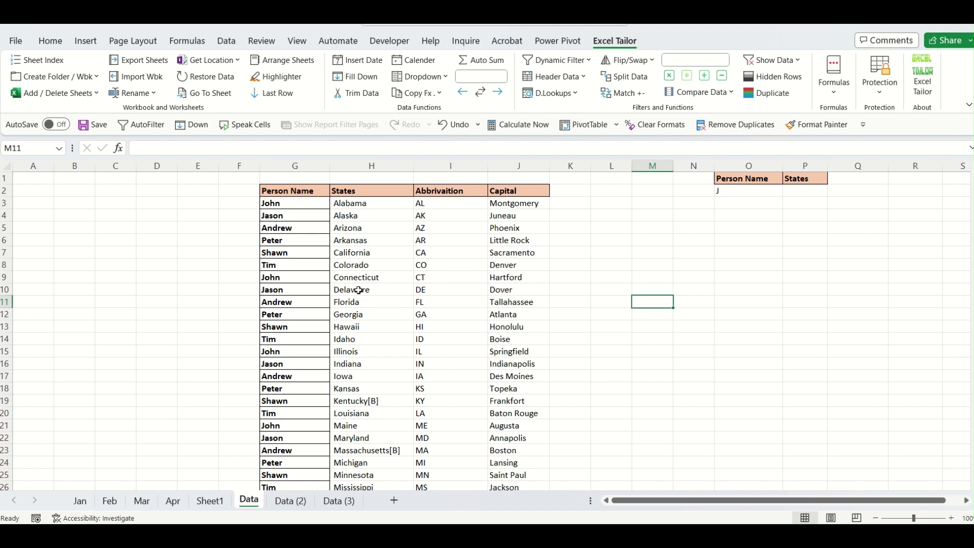
Create a Sheets Index listing the eight visible sheets, Jan through Data (3), as links.
click(304, 503)
click(338, 502)
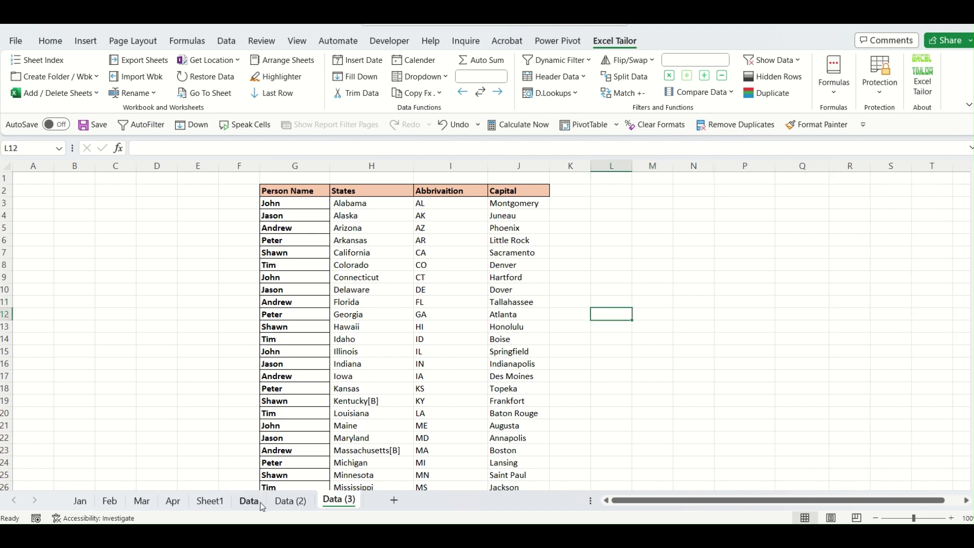
click(262, 505)
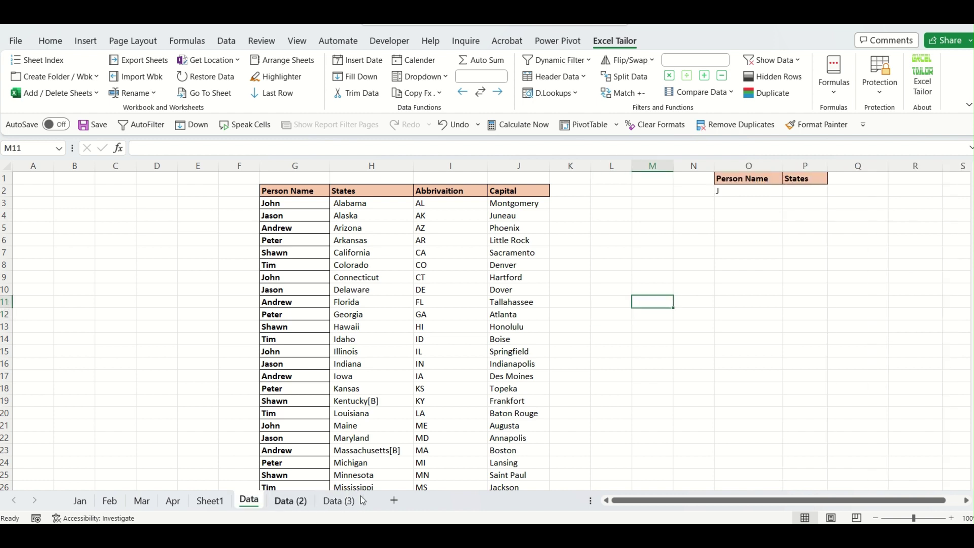
click(383, 390)
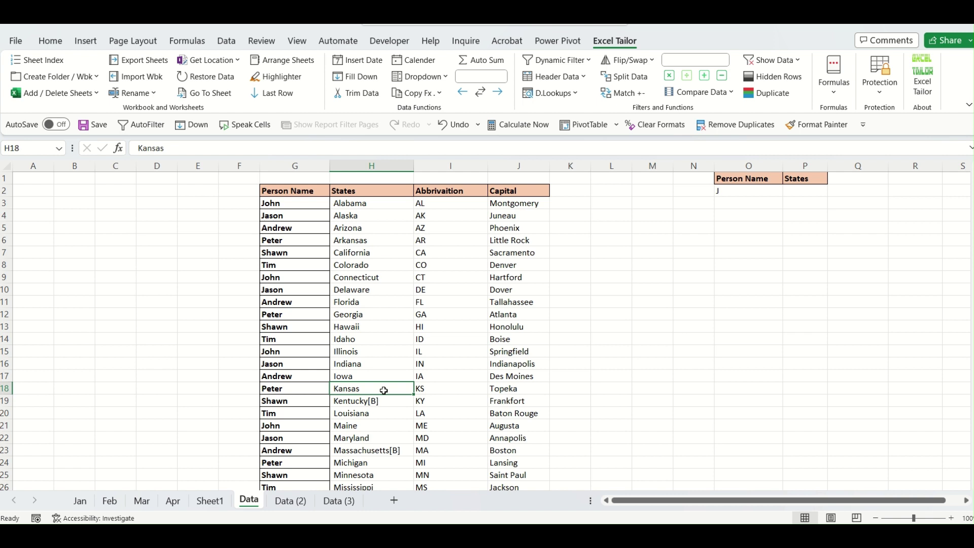
click(40, 60)
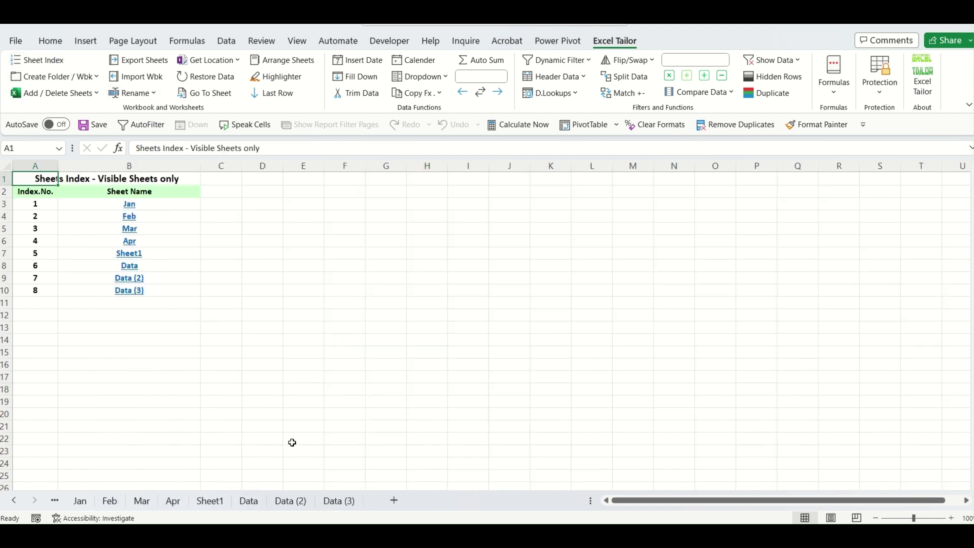
Start a multi-sheet Dynamic Filter on Data, Data (2) and Data (3) from Sheet Index B8:B10.
click(249, 501)
drag(490, 364, 502, 352)
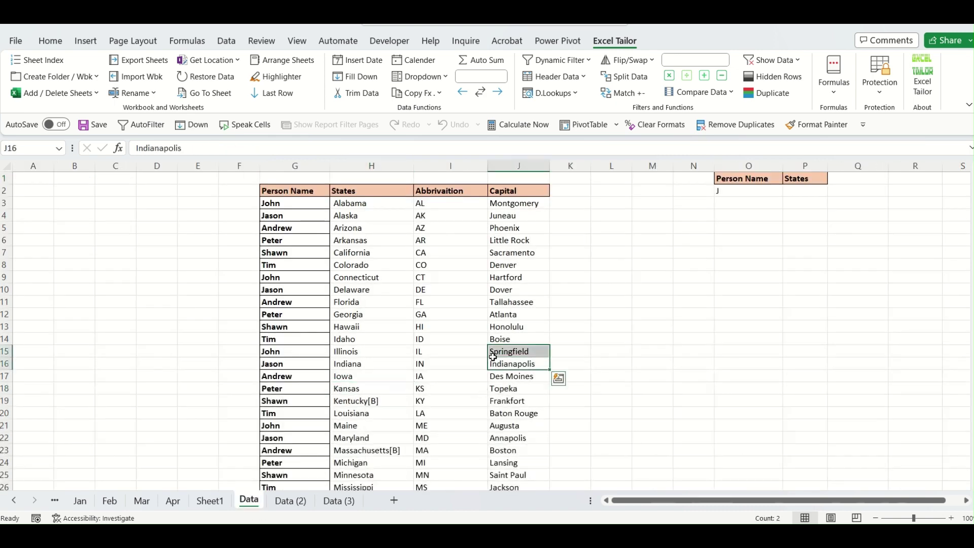
click(579, 62)
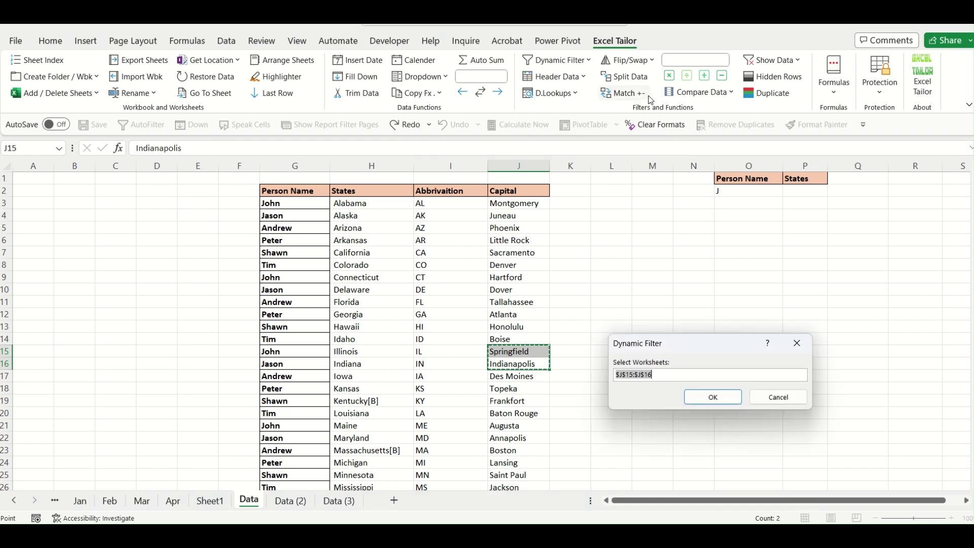
click(14, 501)
click(95, 501)
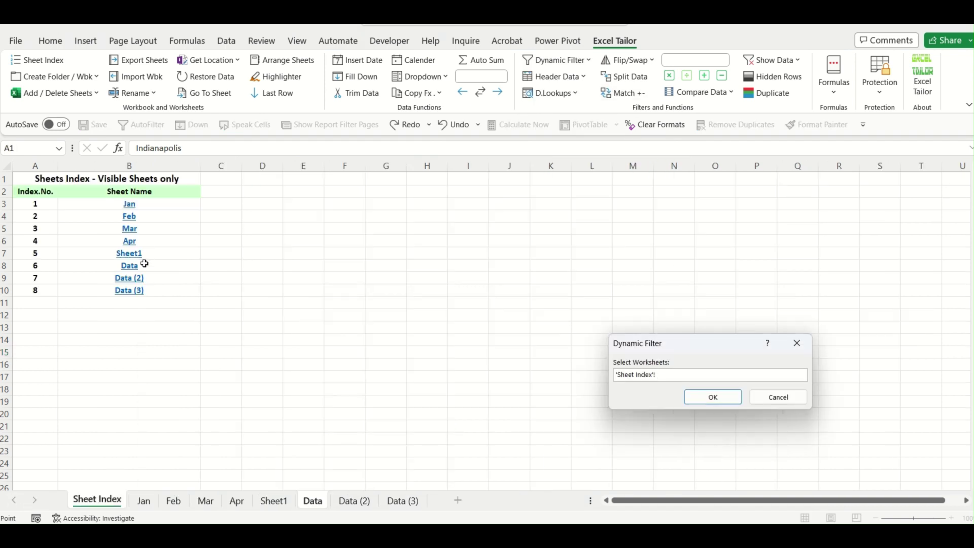
drag(144, 264, 146, 292)
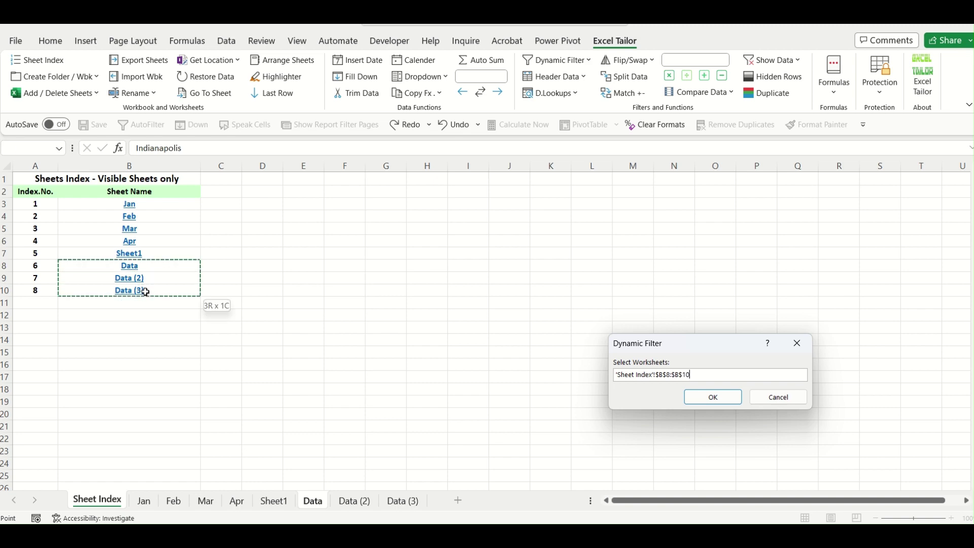
click(713, 396)
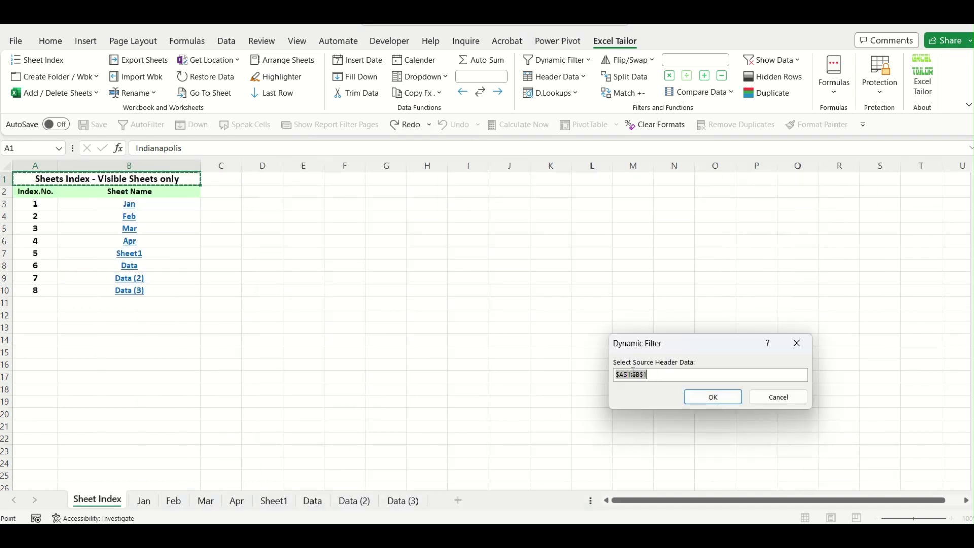
Set Data!G2:J2 as the header range and Data!O1:O2 as the criteria range.
click(274, 501)
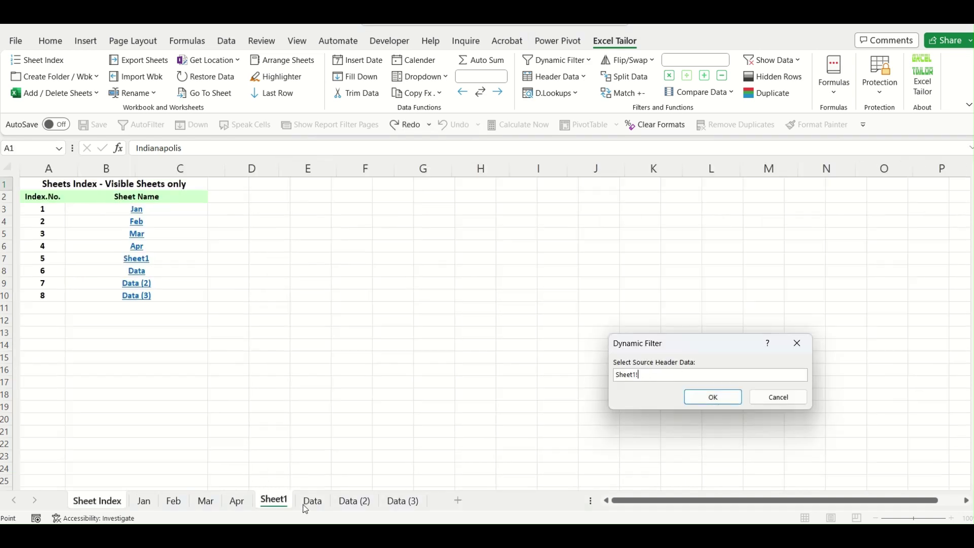
click(312, 501)
drag(289, 195, 511, 187)
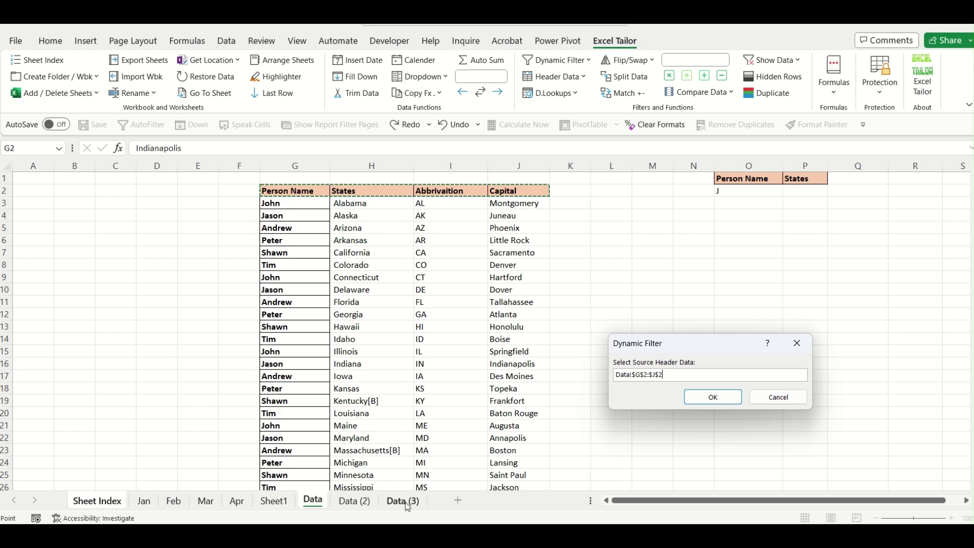
click(714, 398)
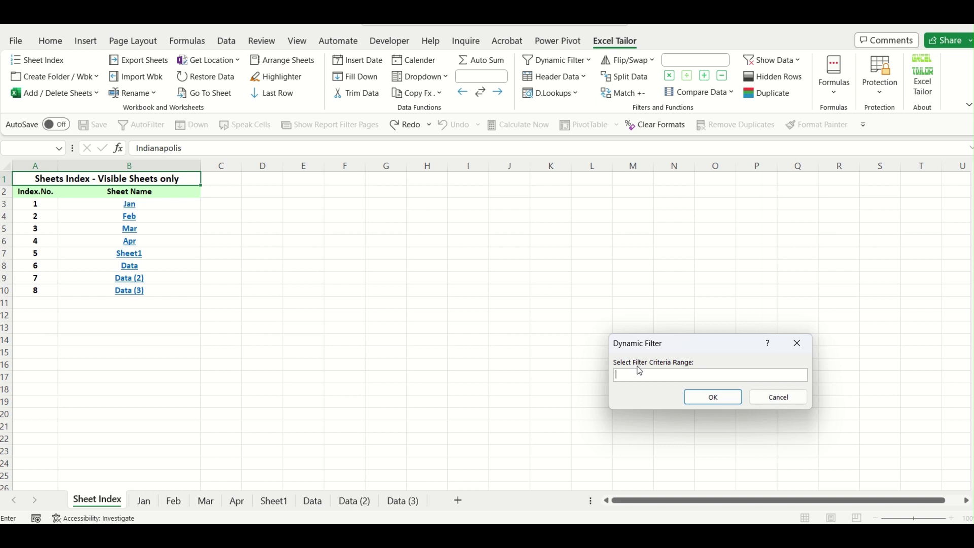
click(313, 502)
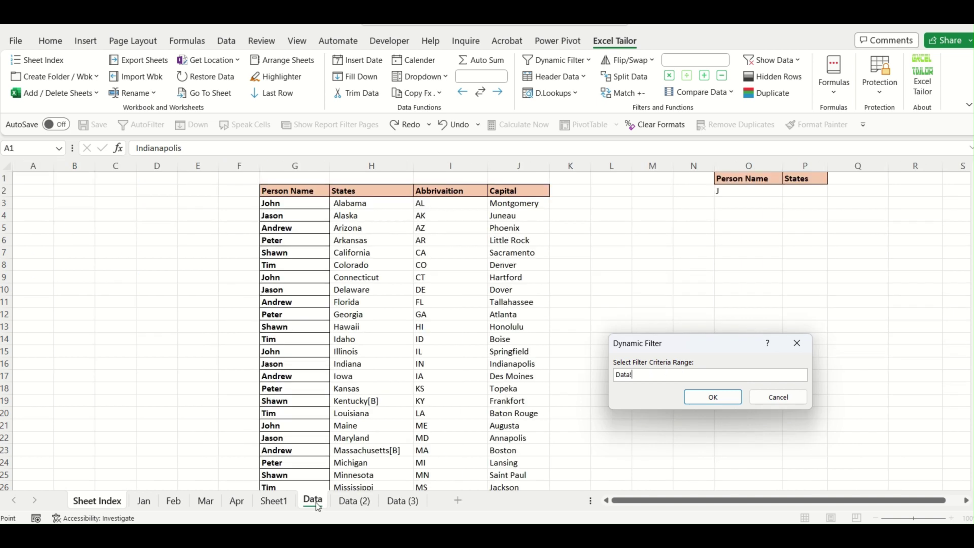
drag(738, 178, 738, 189)
Run the filter and check the Data sheet shows only John and Jason rows.
click(713, 396)
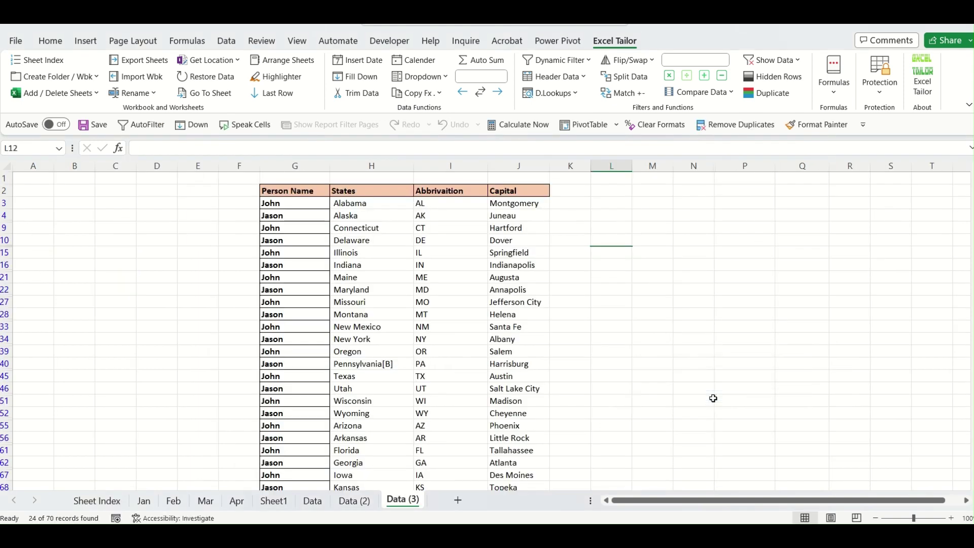
click(696, 376)
click(310, 501)
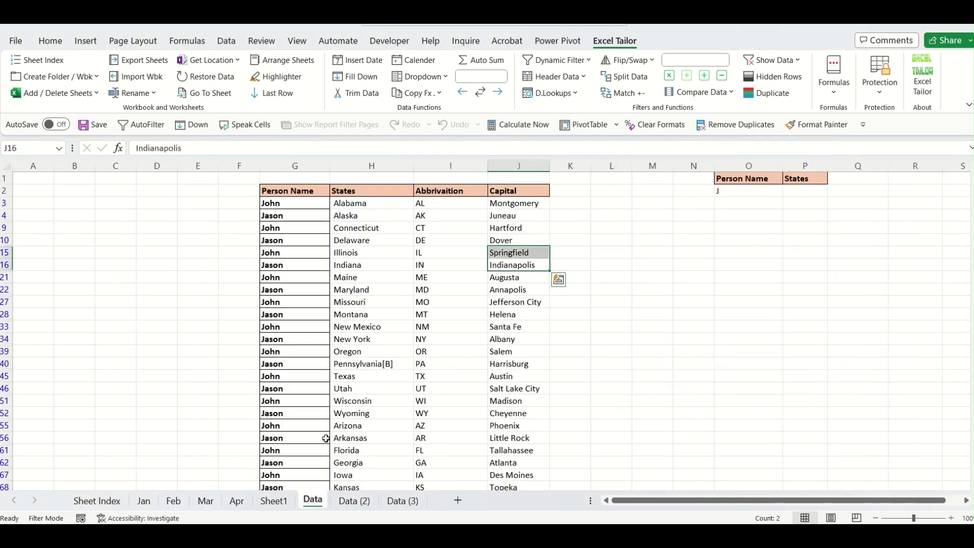
click(321, 365)
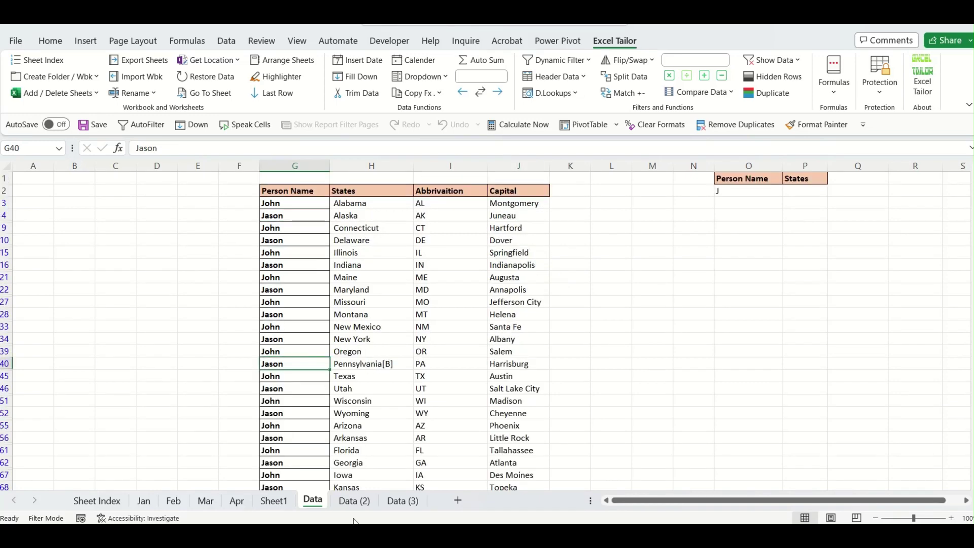
Scroll through Data (2) and Data (3) to confirm only John and Jason rows remain.
click(354, 501)
scroll(388, 373, down, 4)
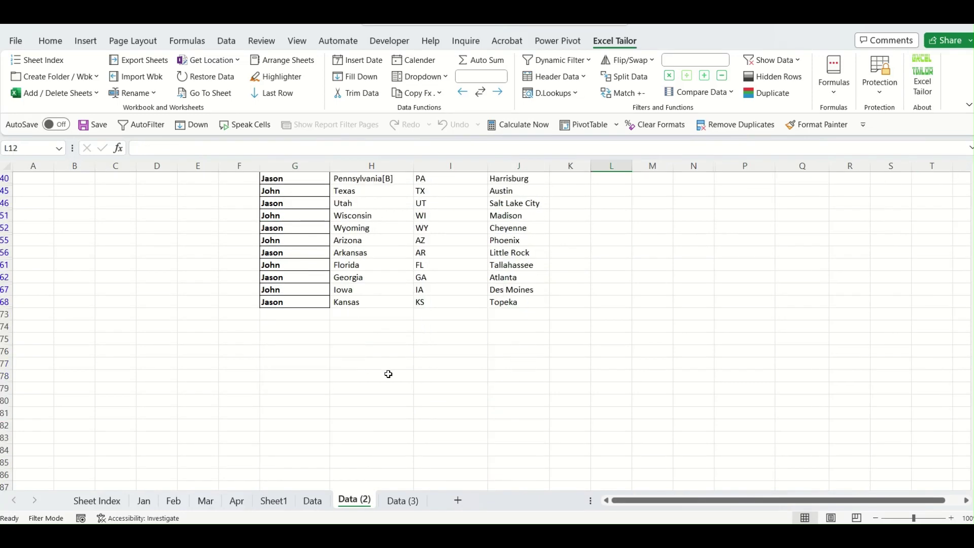
scroll(398, 395, up, 4)
click(403, 501)
scroll(370, 358, down, 4)
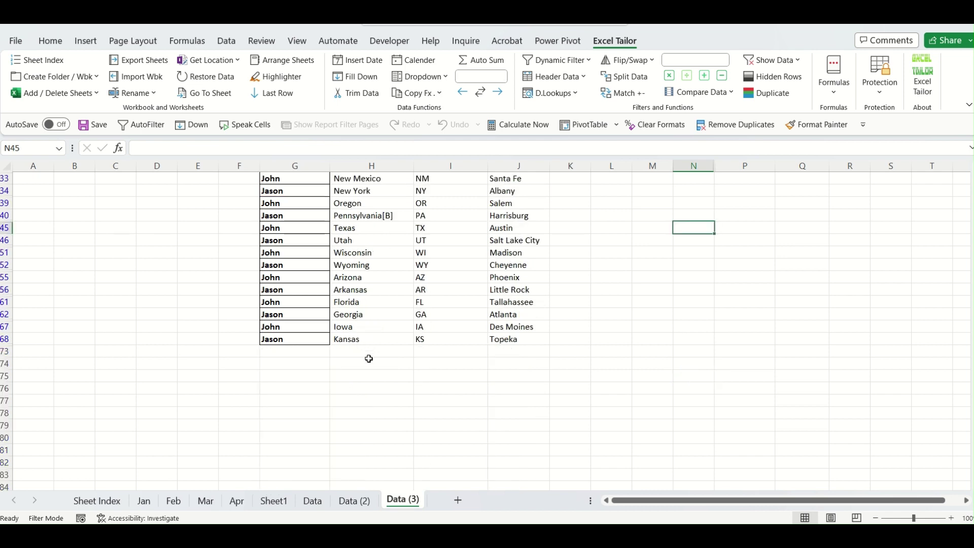
scroll(371, 364, up, 4)
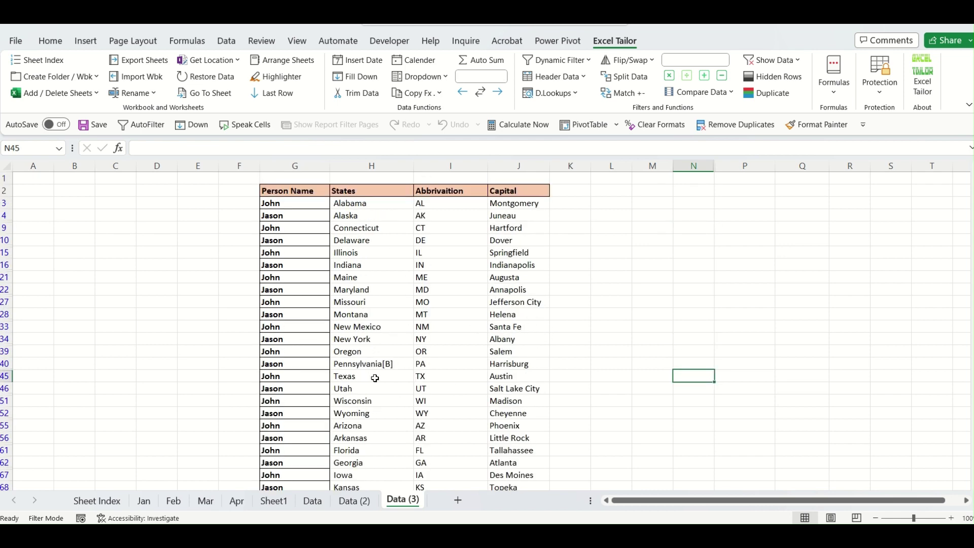
scroll(374, 379, down, 1)
scroll(374, 378, up, 1)
click(313, 501)
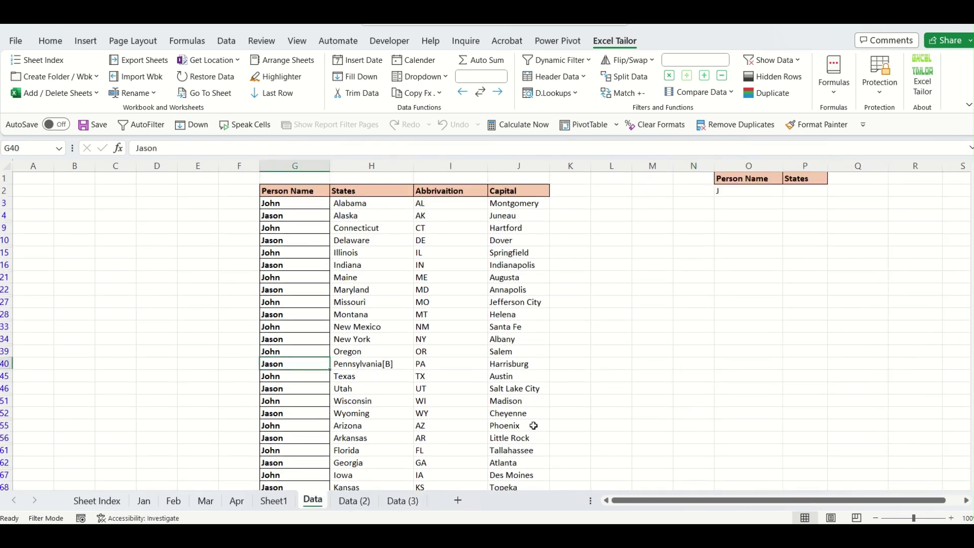
Review the Dynamic Filter options and the filtered Data, Data (2) and Data (3) sheets.
click(558, 60)
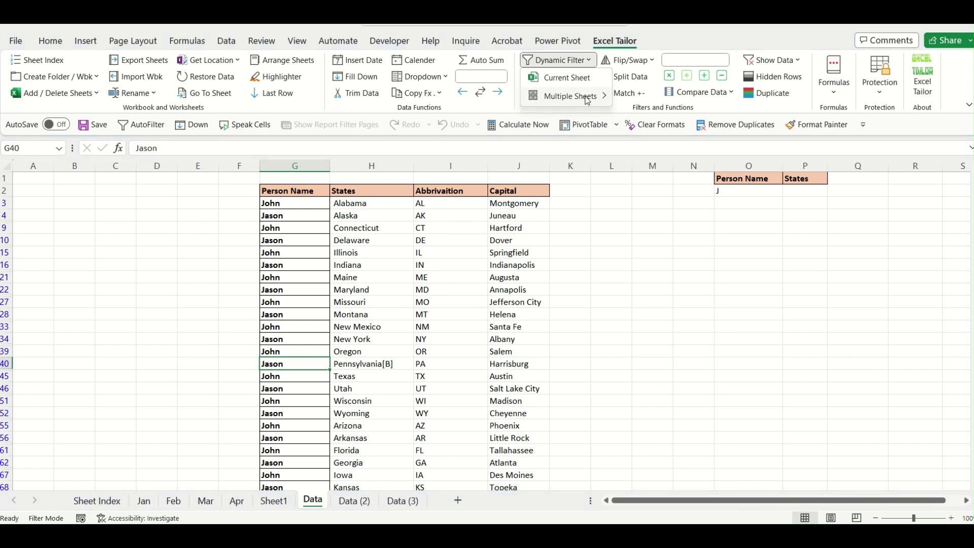
click(580, 326)
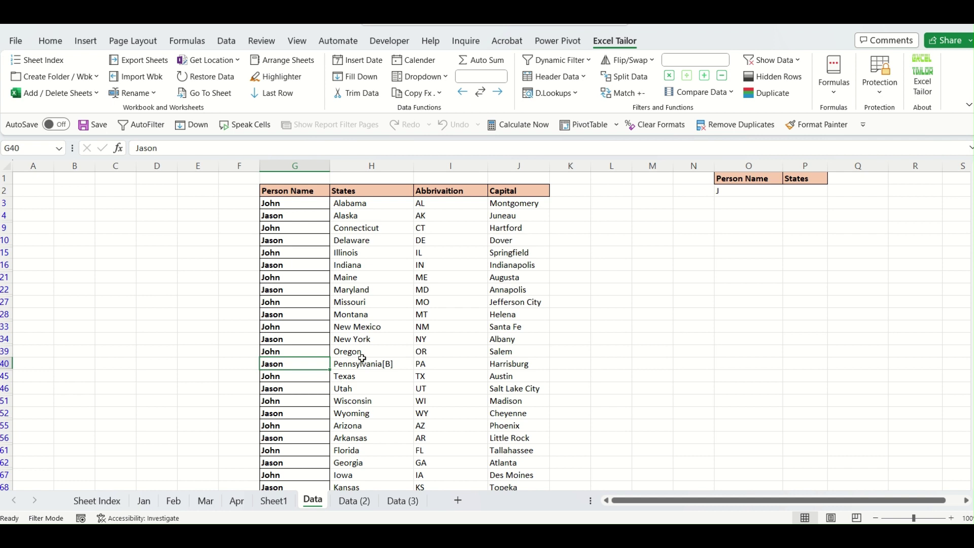
click(348, 502)
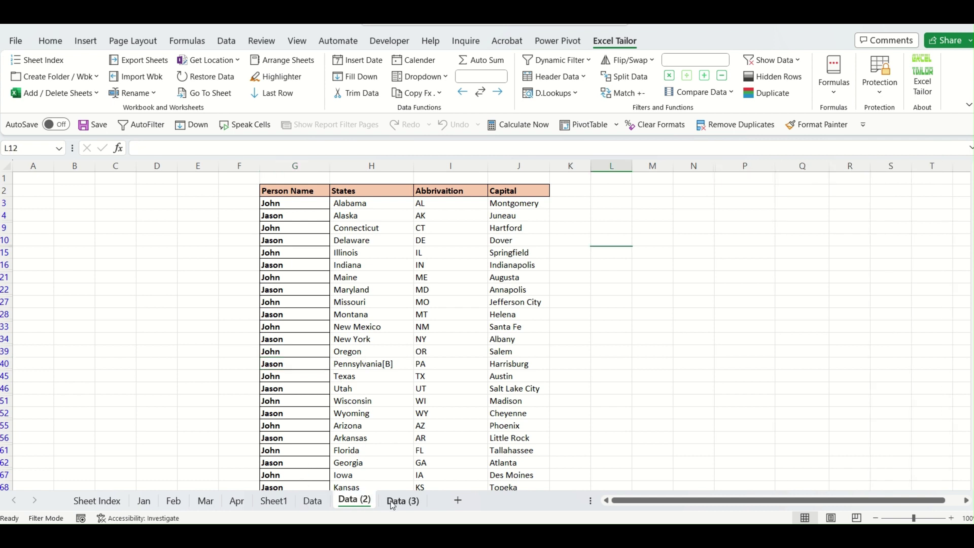
click(388, 504)
click(324, 505)
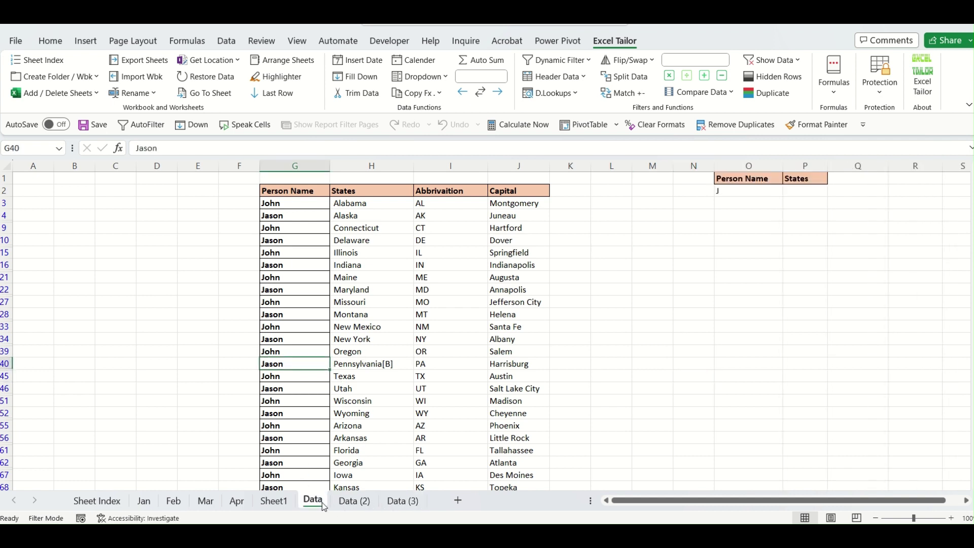
Remove filters via Show Data > Multiple Sheet, selecting Sheet Index B8:B10 (Data to Data (3)).
click(799, 62)
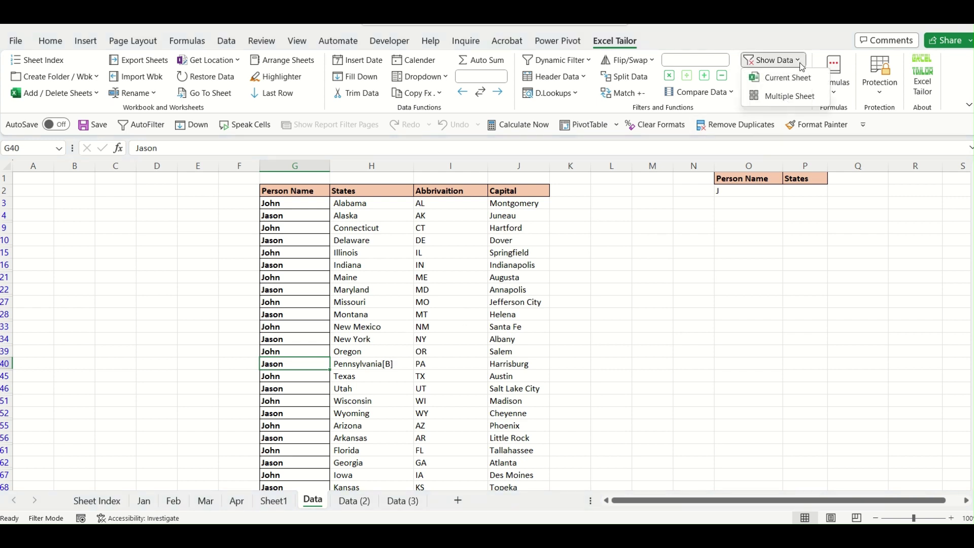
click(790, 96)
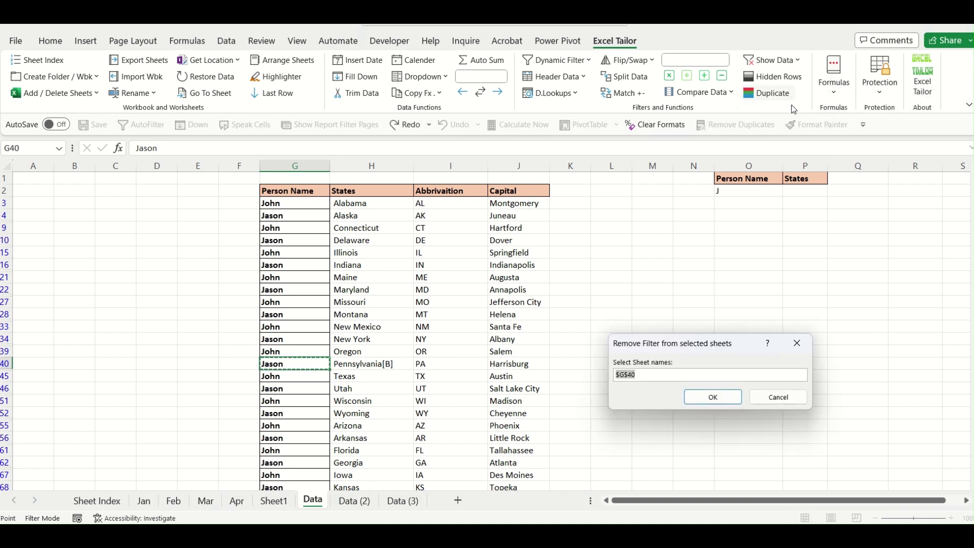
click(90, 501)
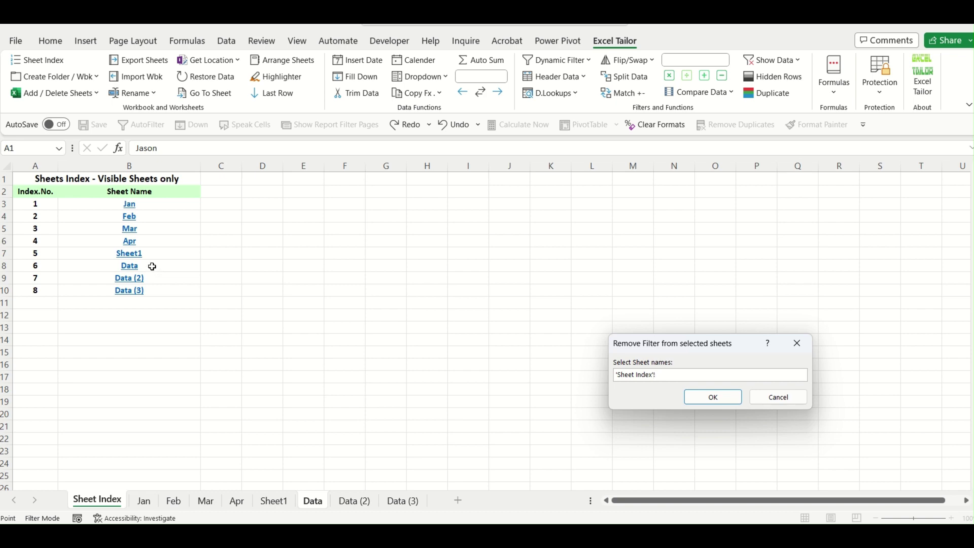
drag(152, 267, 152, 288)
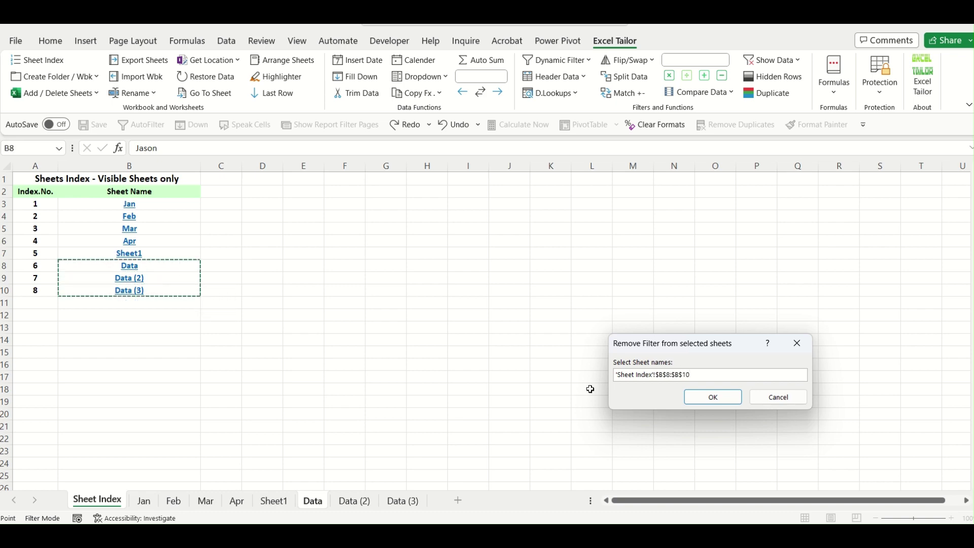
click(723, 396)
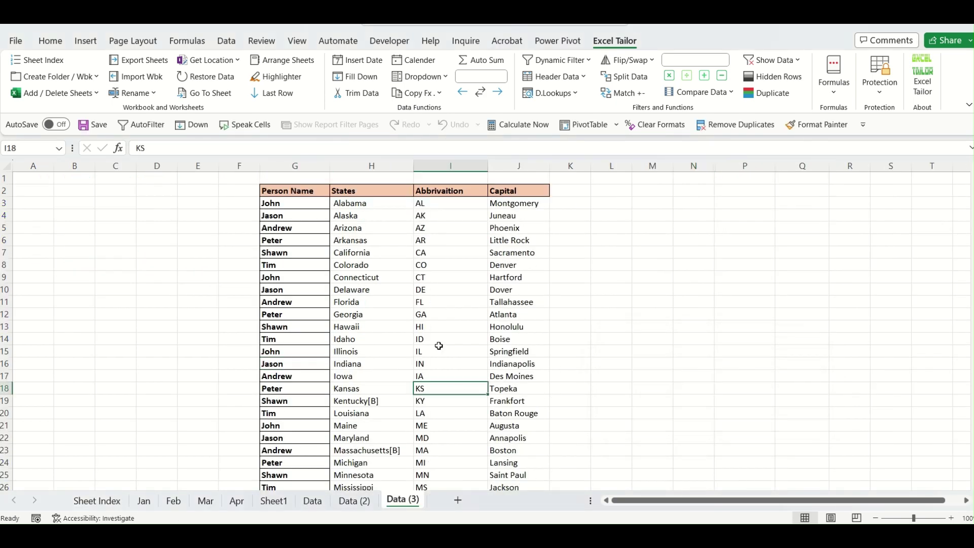
Check Data and Data (2) are unfiltered, review Dynamic Filter options, and inspect criterion O2 holding J.
click(361, 501)
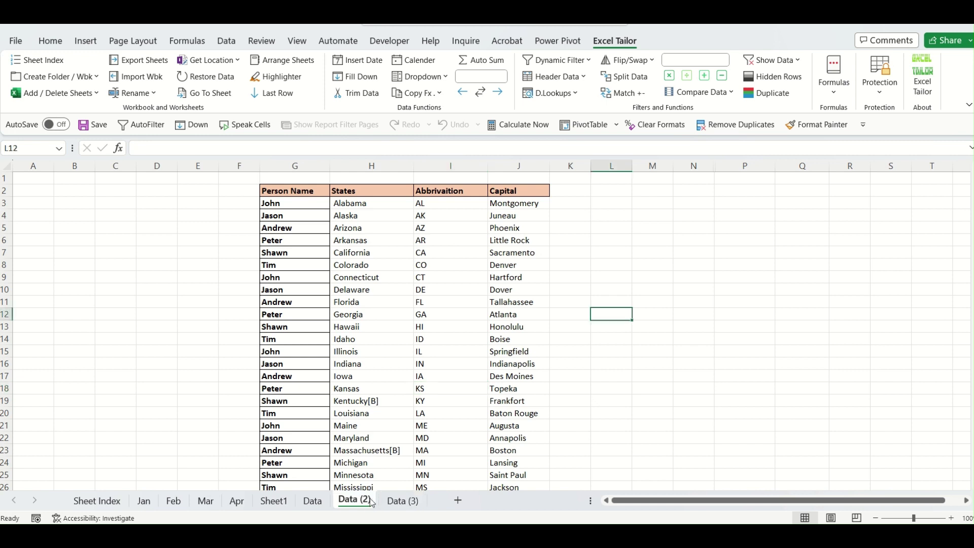
click(320, 503)
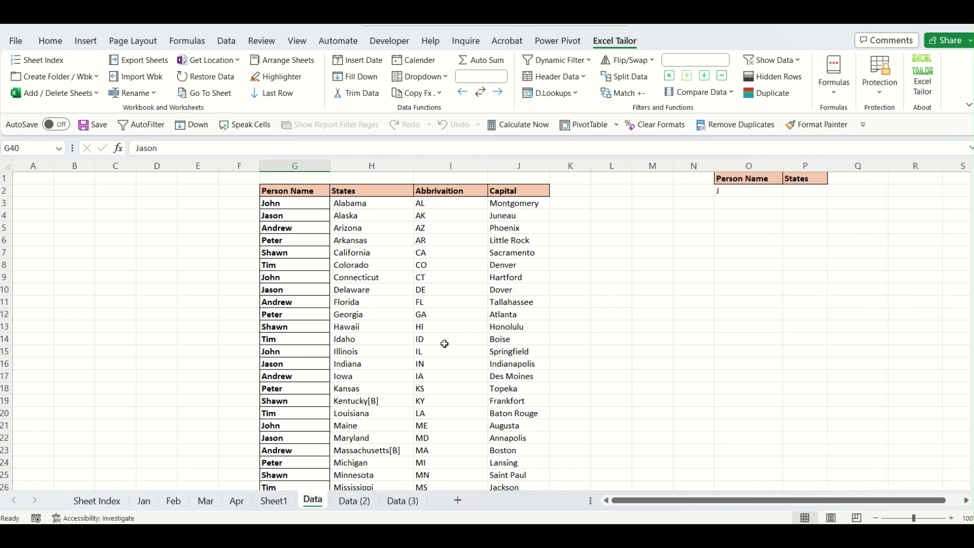
click(590, 60)
mouse_move(599, 97)
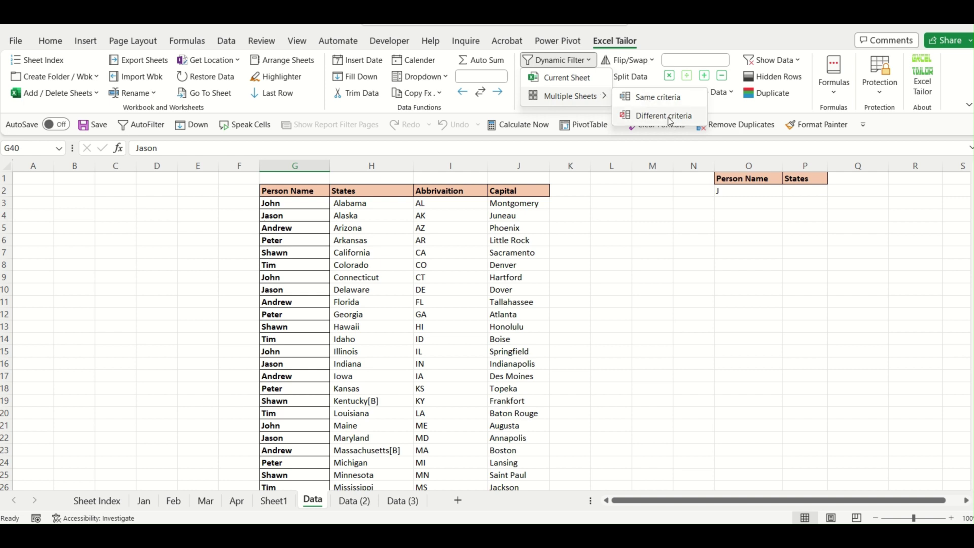
click(709, 268)
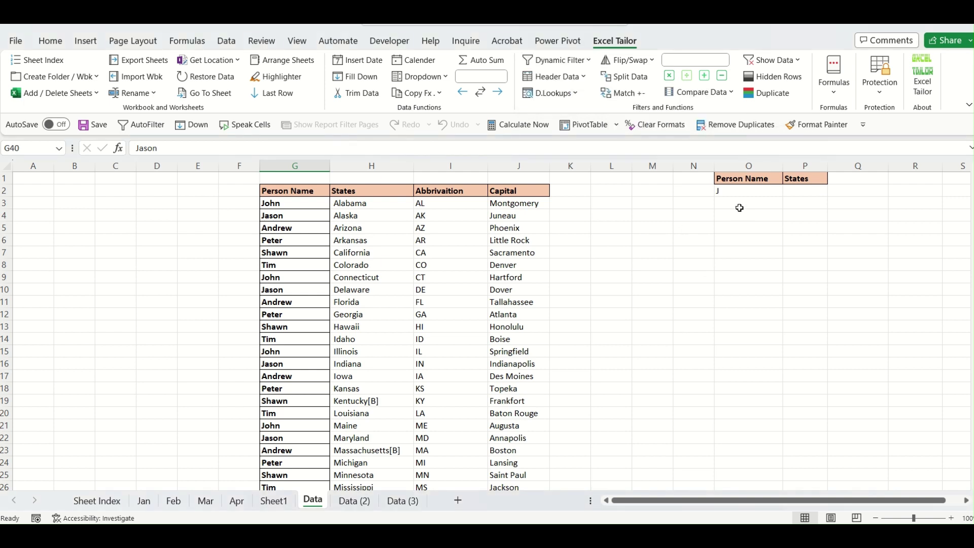
click(743, 191)
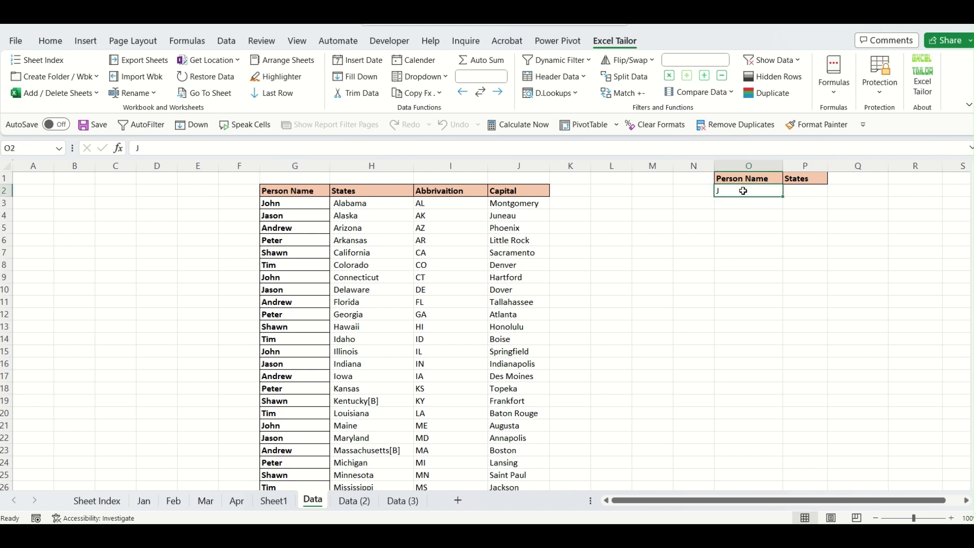
click(355, 501)
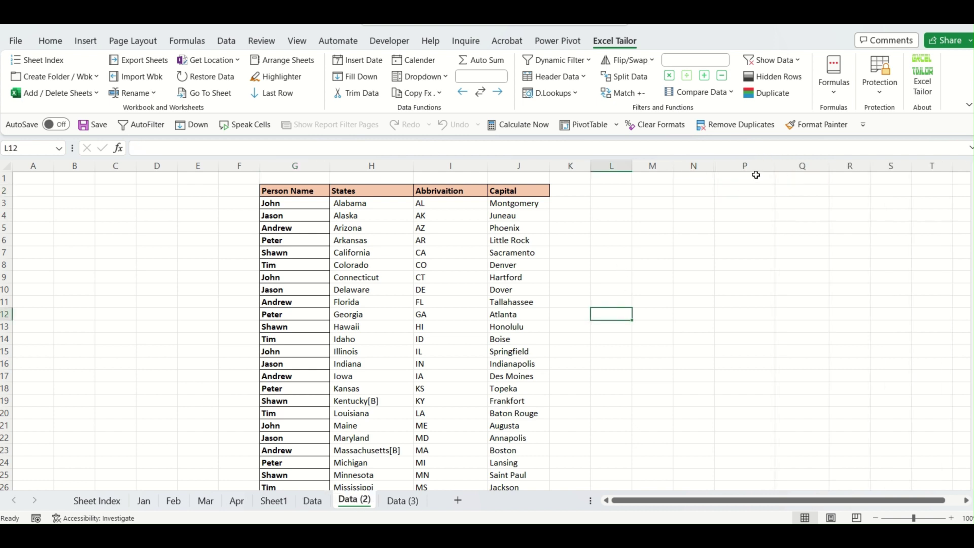
Unhide the hidden Person Name column O on both Data (2) and Data (3).
drag(694, 165, 731, 166)
right_click(730, 167)
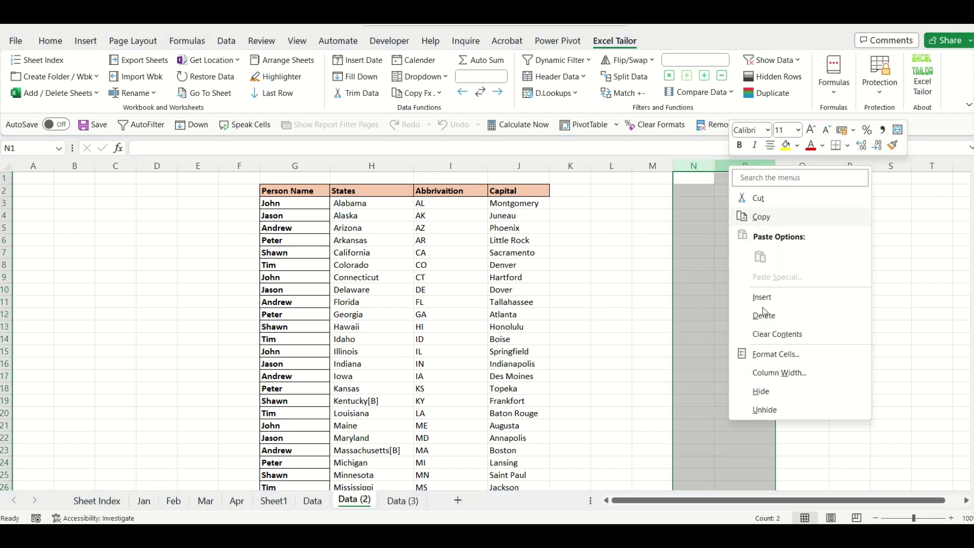
click(765, 409)
click(420, 499)
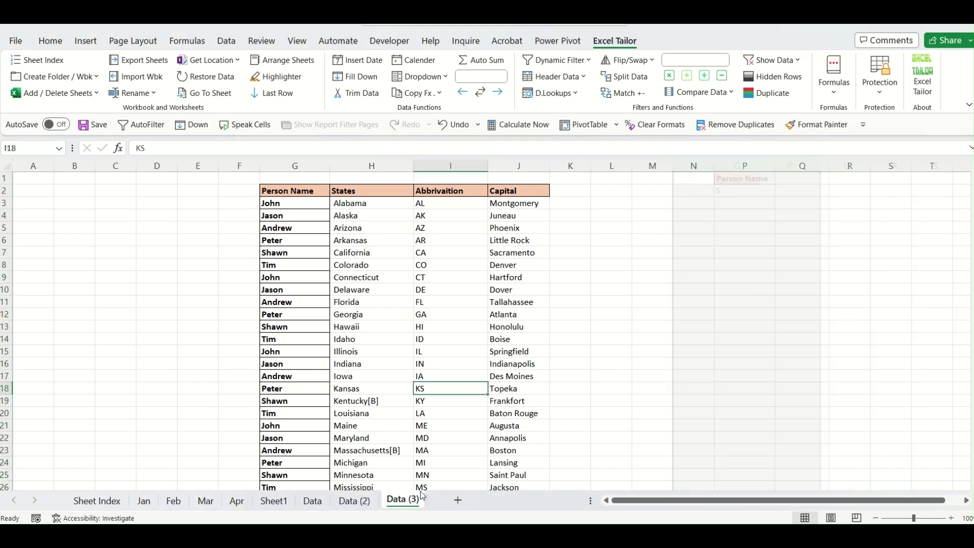
drag(694, 166, 731, 166)
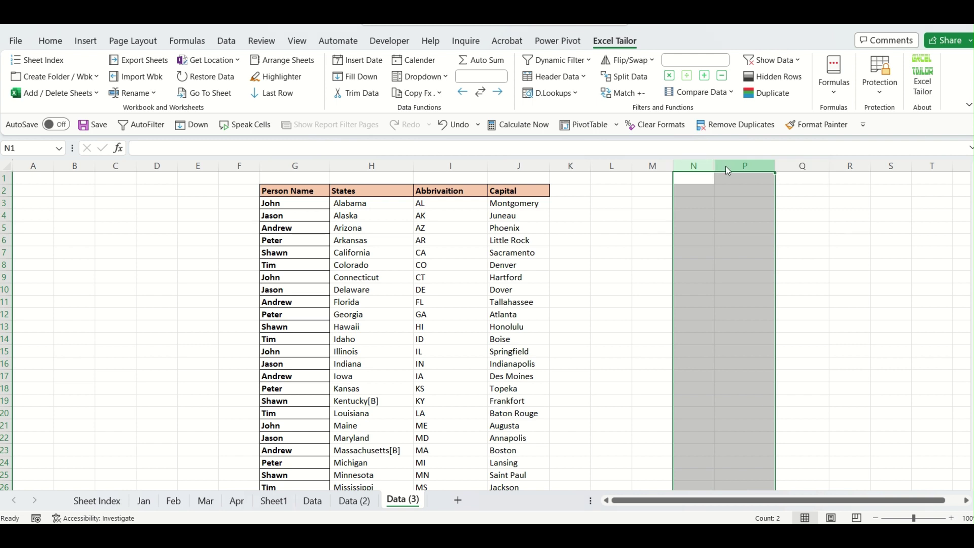
right_click(727, 170)
click(767, 411)
click(726, 390)
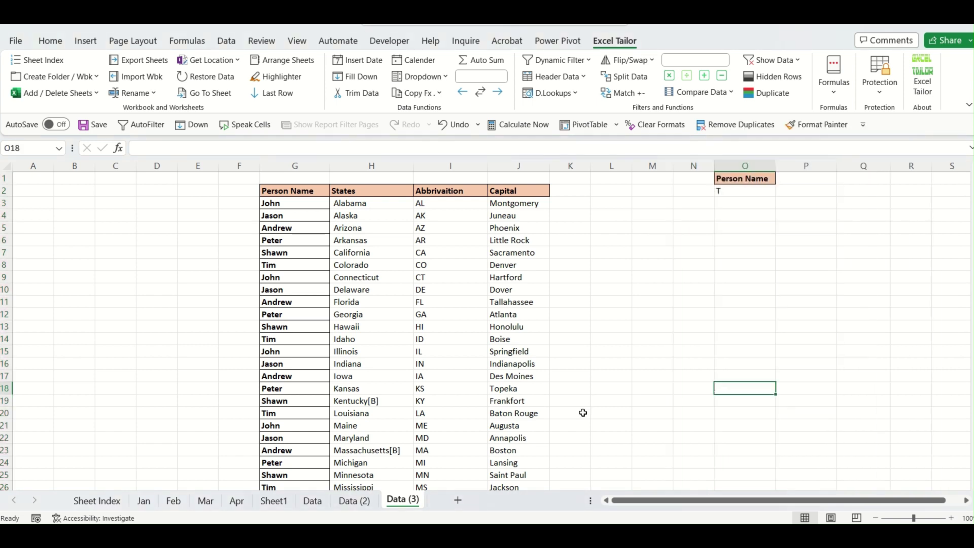
Compare the names on Data and Data (2), then widen column O on Data (2).
click(309, 504)
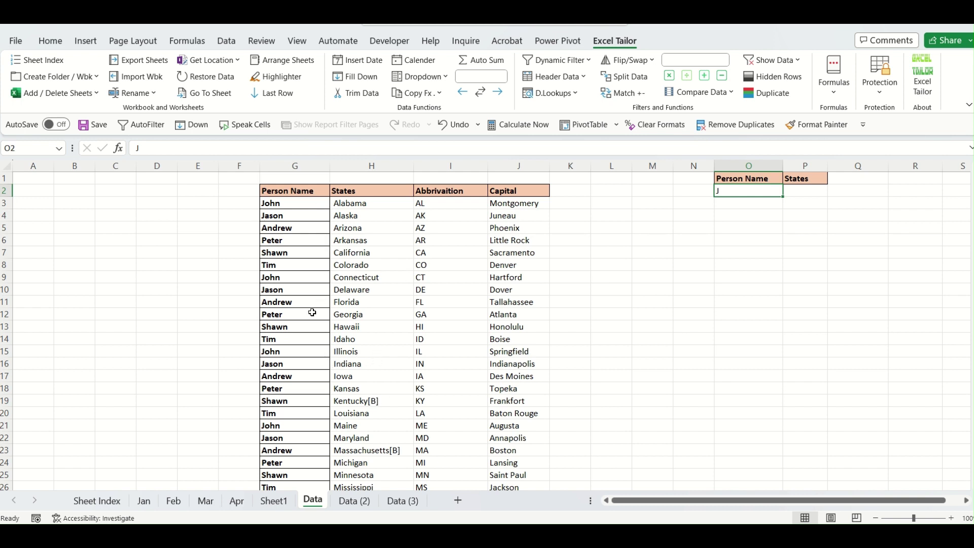
drag(314, 214, 289, 393)
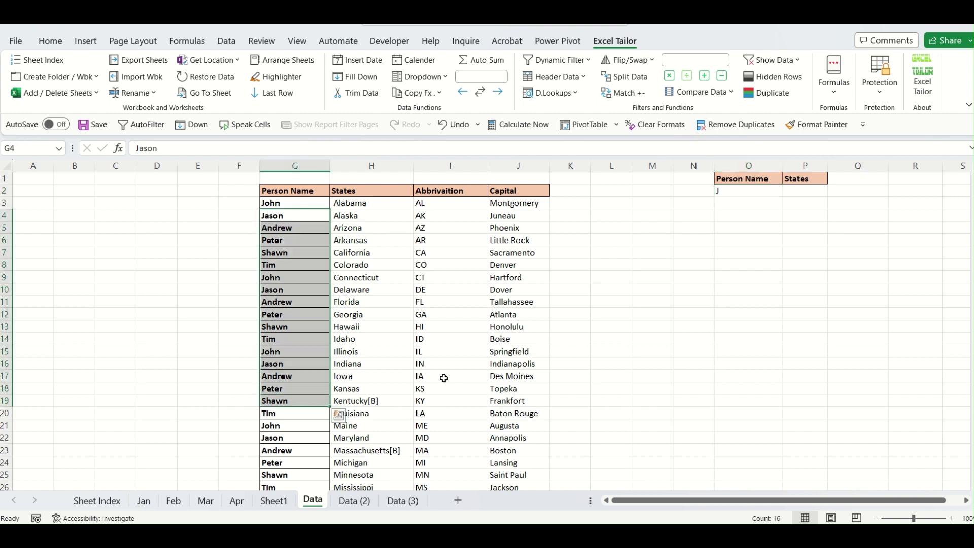
click(364, 501)
click(369, 389)
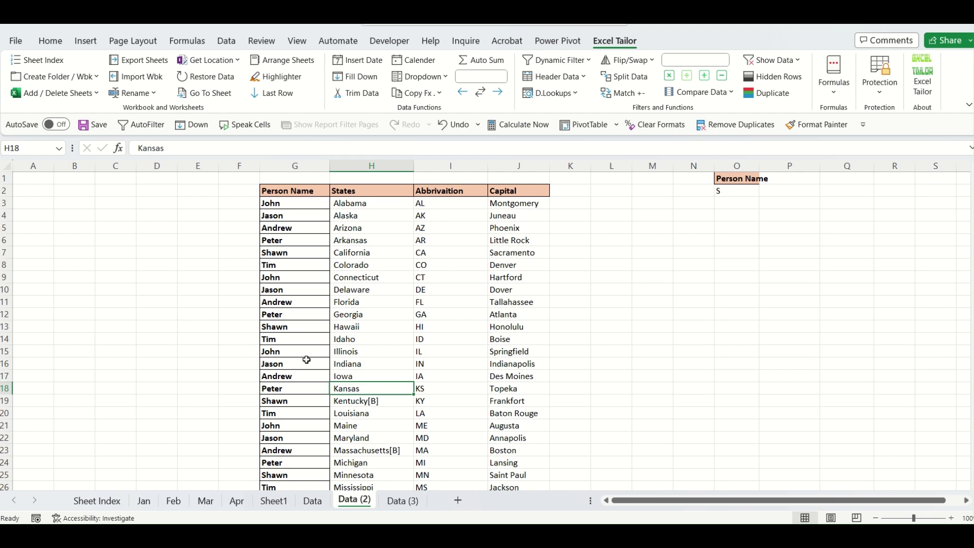
drag(322, 237, 320, 339)
click(315, 253)
click(742, 189)
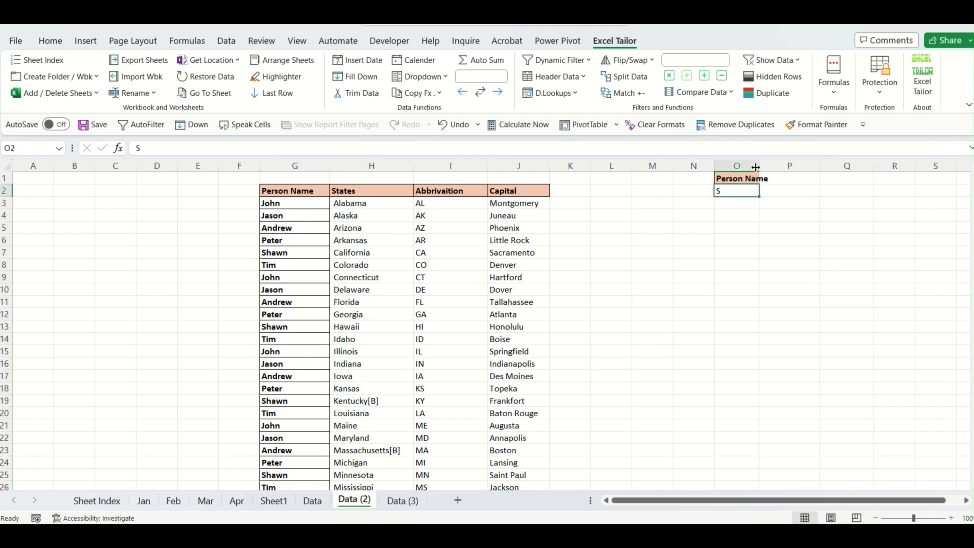
drag(759, 165, 773, 166)
Review the Data (3) table and return to the Data sheet, clearing the selection.
click(406, 501)
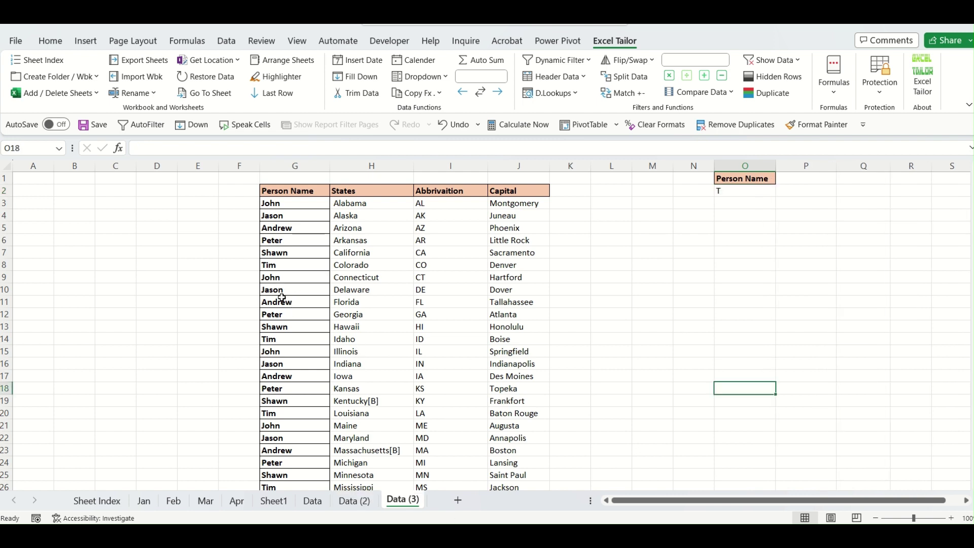
click(451, 413)
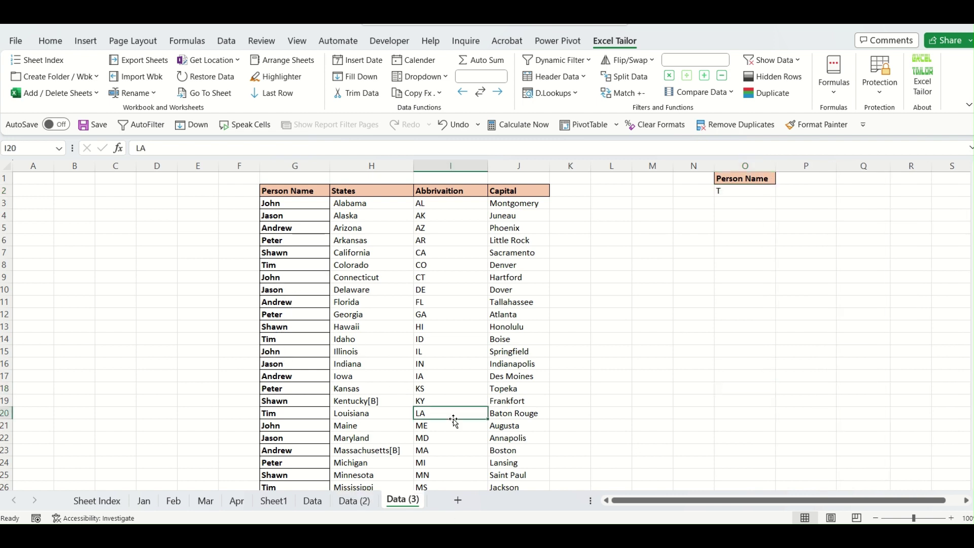
click(312, 500)
click(485, 378)
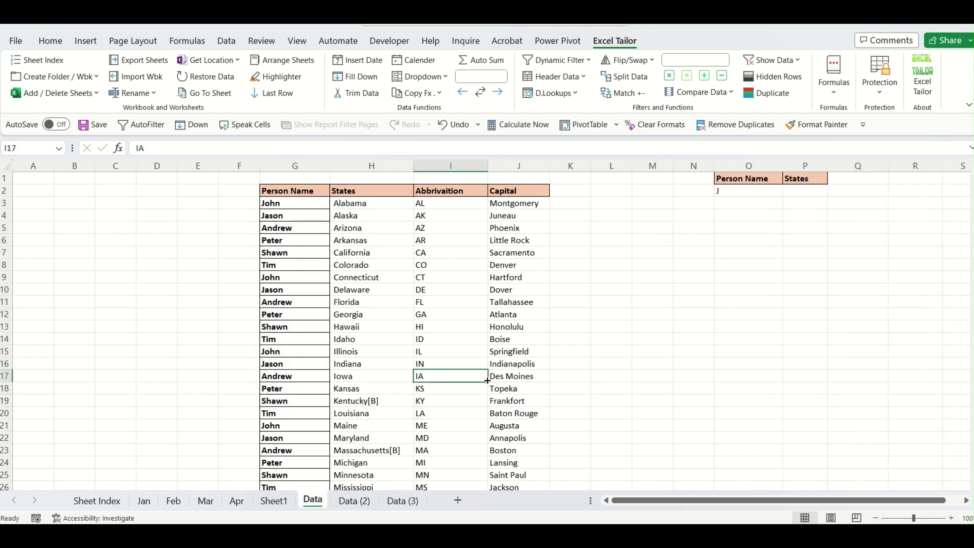
Choose Dynamic Filter > Multiple Sheets > Different criteria and pick Data, Data (2), Data (3) from Sheet Index.
click(589, 61)
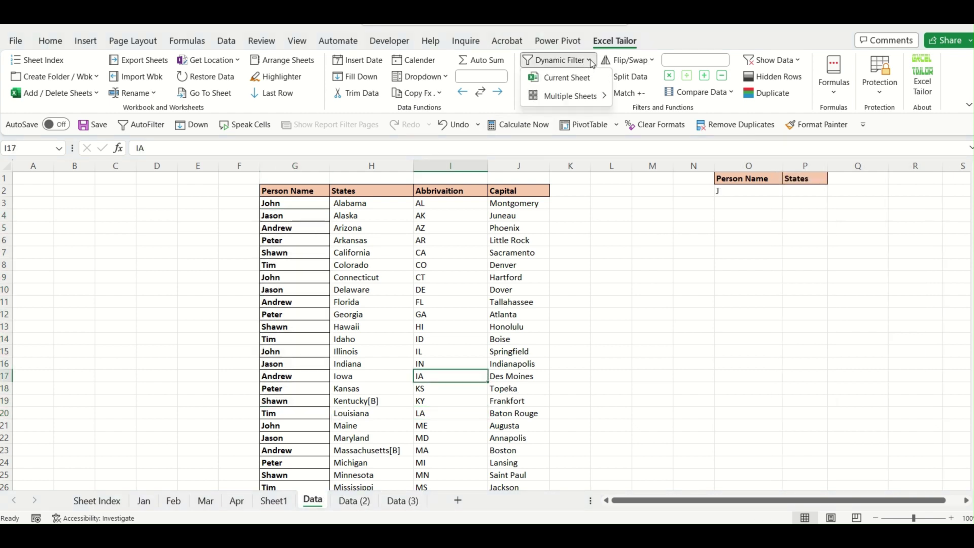
mouse_move(590, 98)
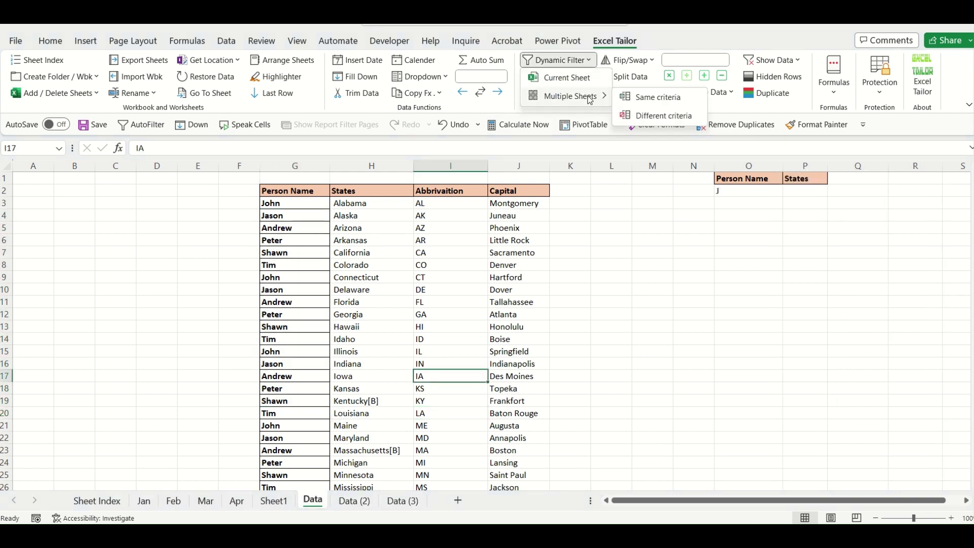
click(664, 116)
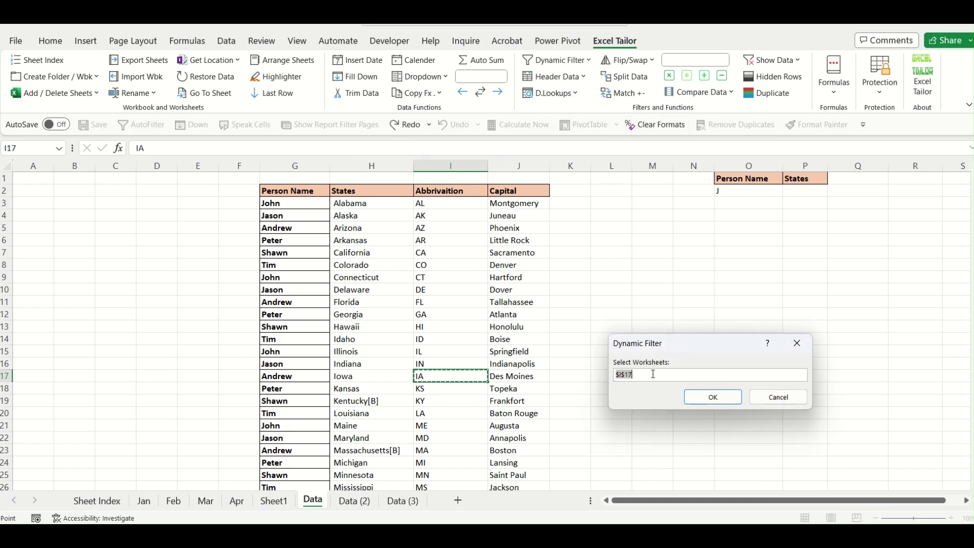
click(98, 501)
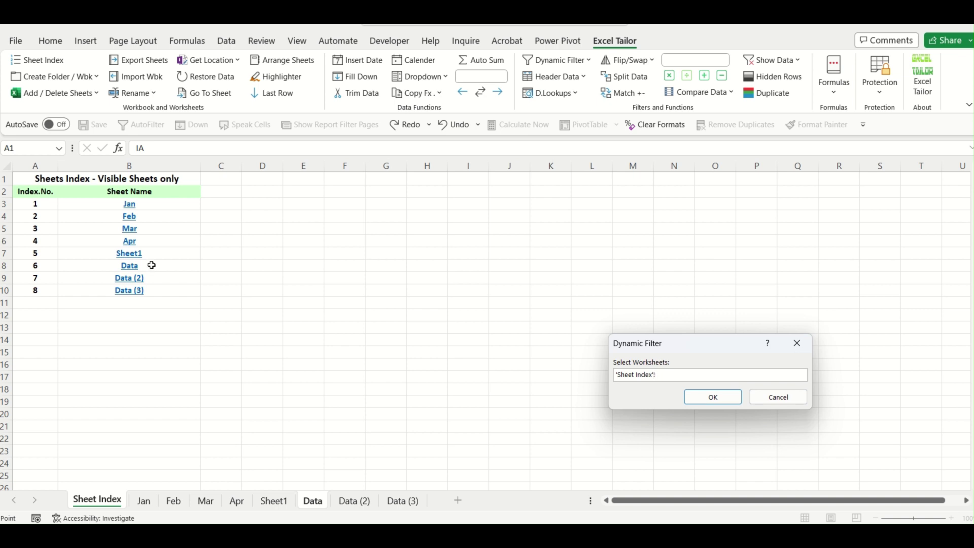
drag(152, 266, 212, 305)
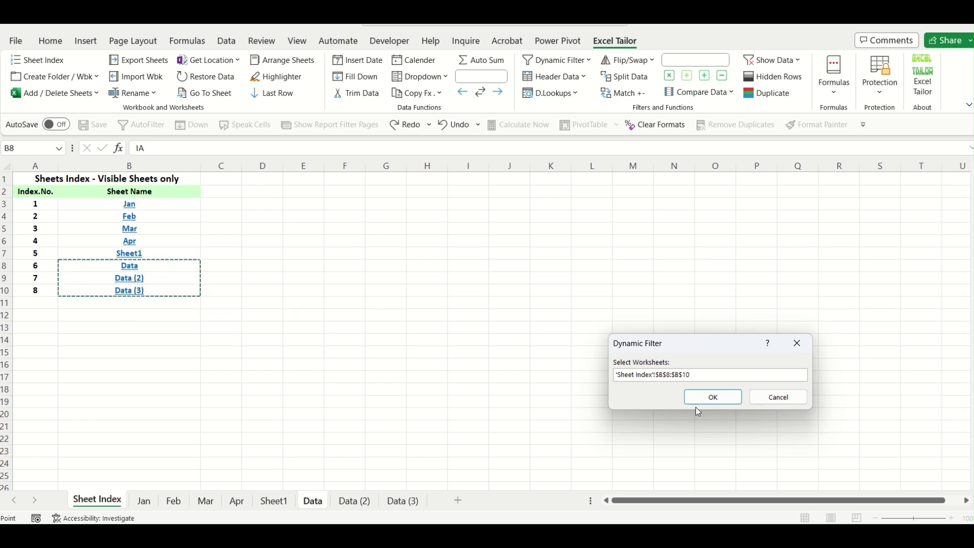
click(714, 398)
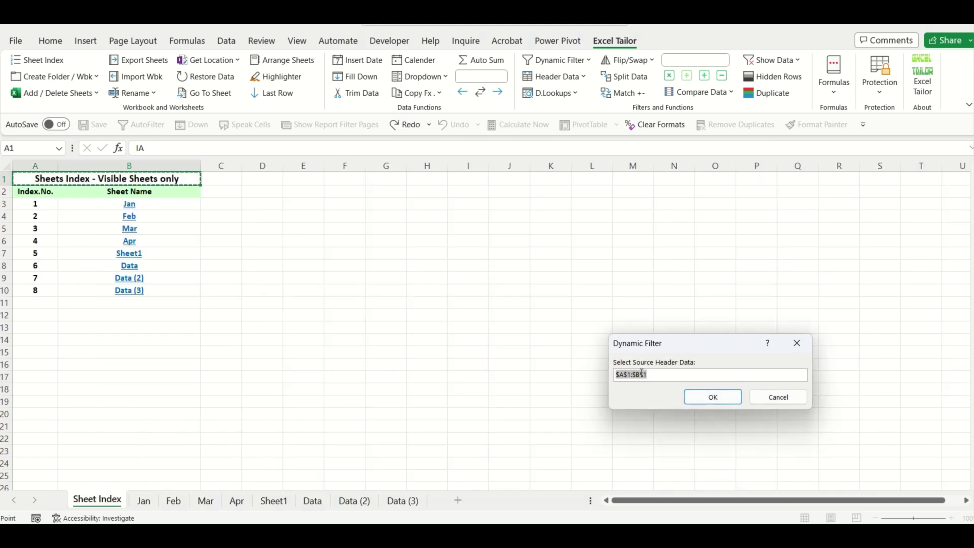
Set headers Data!G2:J2 and criteria Data!O1:O2, then run the filter.
click(316, 505)
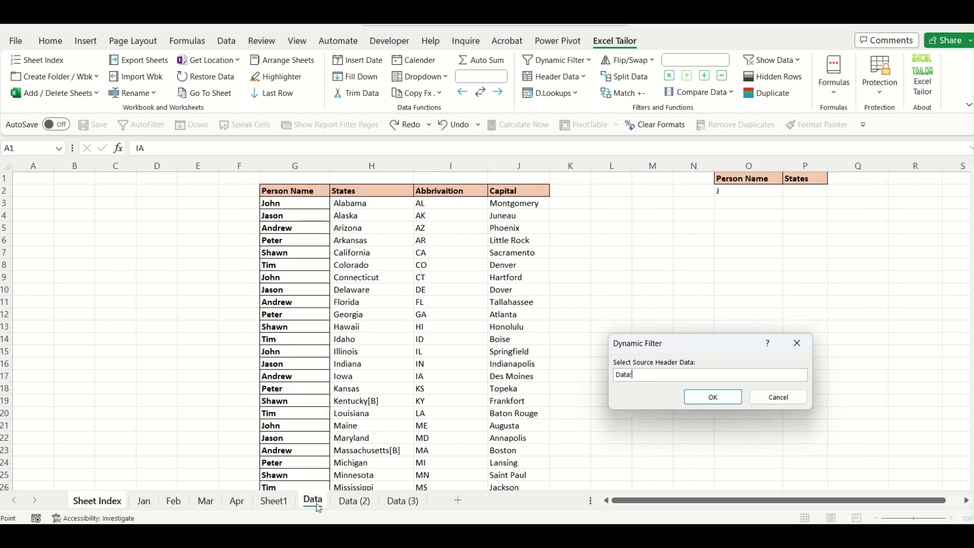
drag(312, 190, 505, 192)
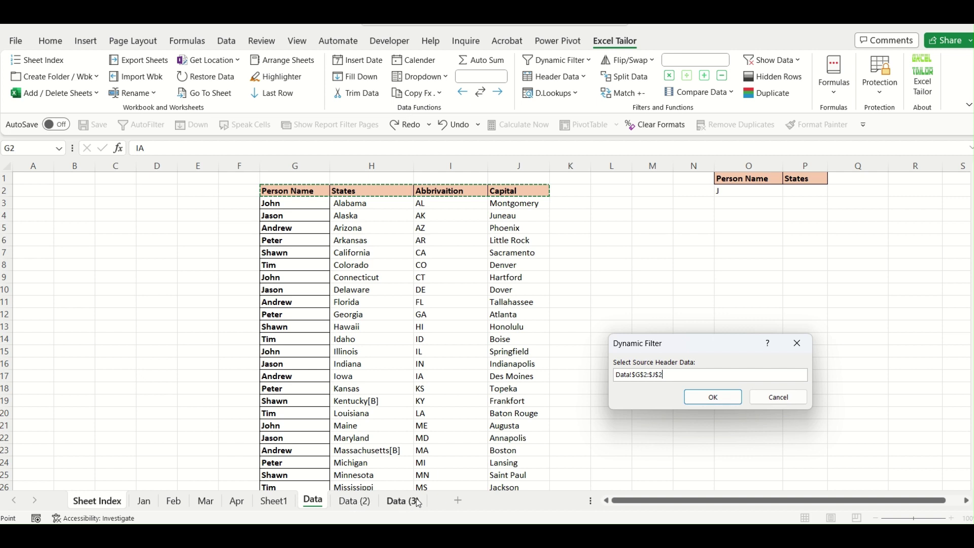
click(723, 400)
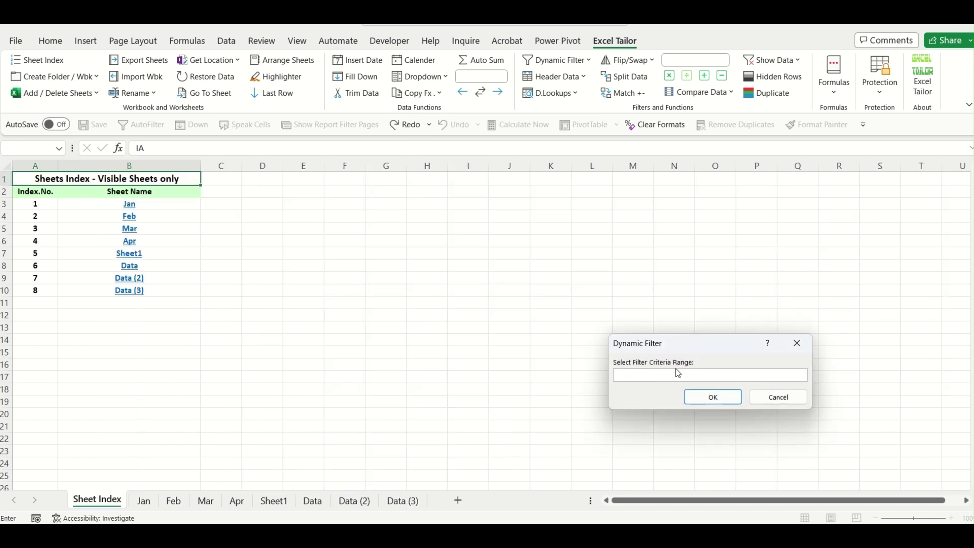
click(313, 501)
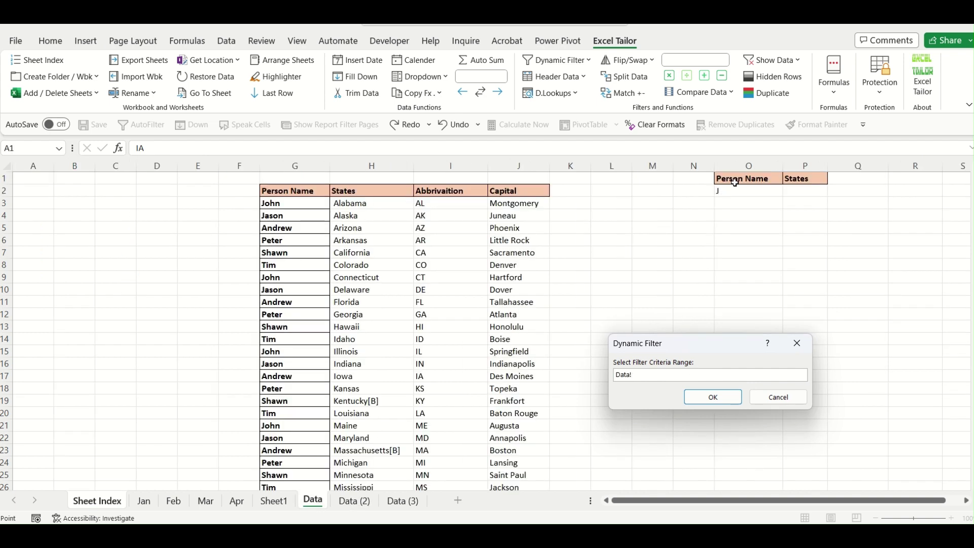
drag(736, 180, 738, 191)
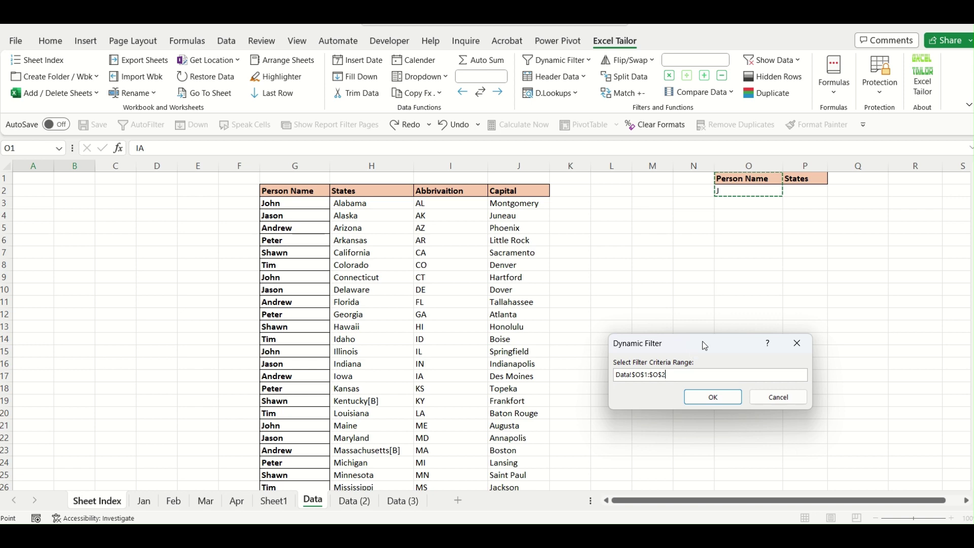
click(713, 397)
Scroll through the Data sheet to check its J-name filtered rows.
click(707, 392)
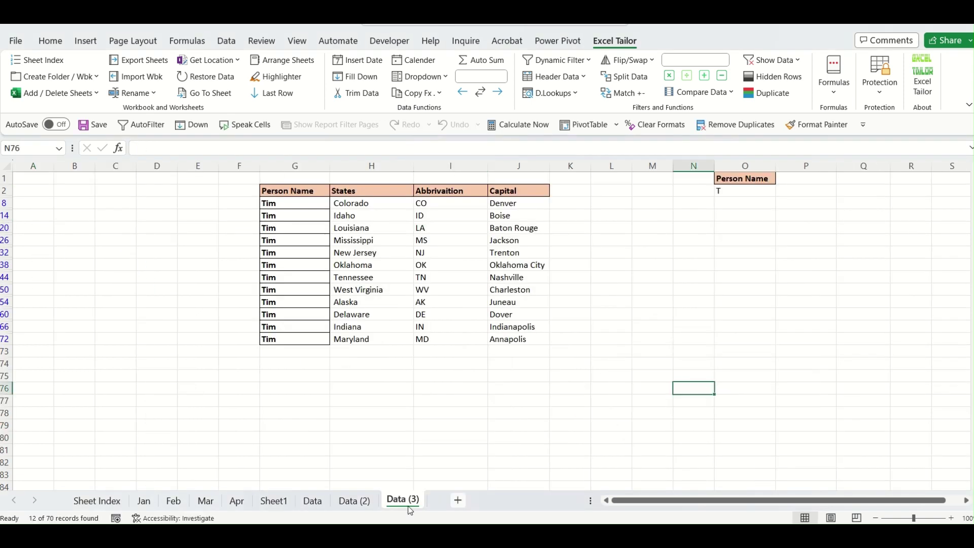
click(313, 501)
click(298, 348)
scroll(335, 385, down, 3)
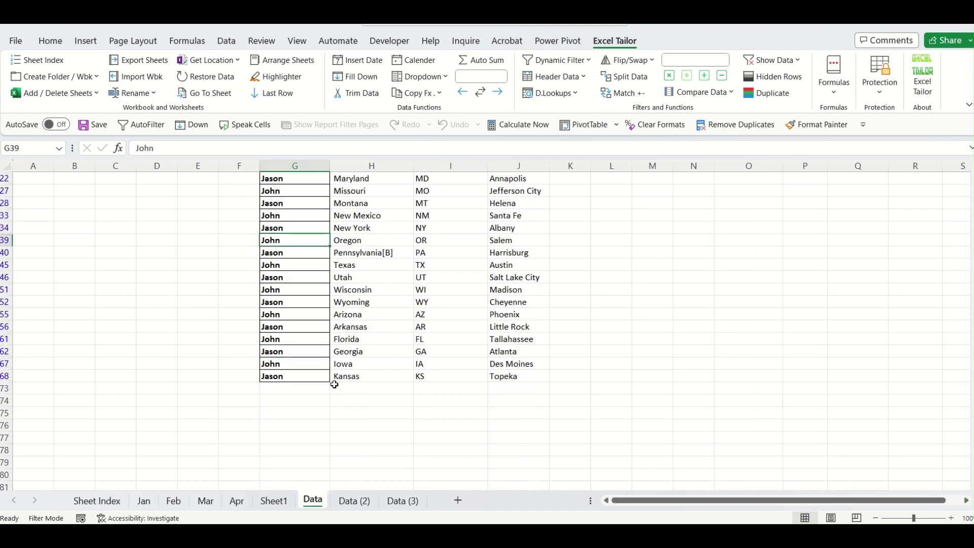
scroll(335, 384, up, 3)
scroll(334, 315, down, 3)
scroll(328, 320, up, 3)
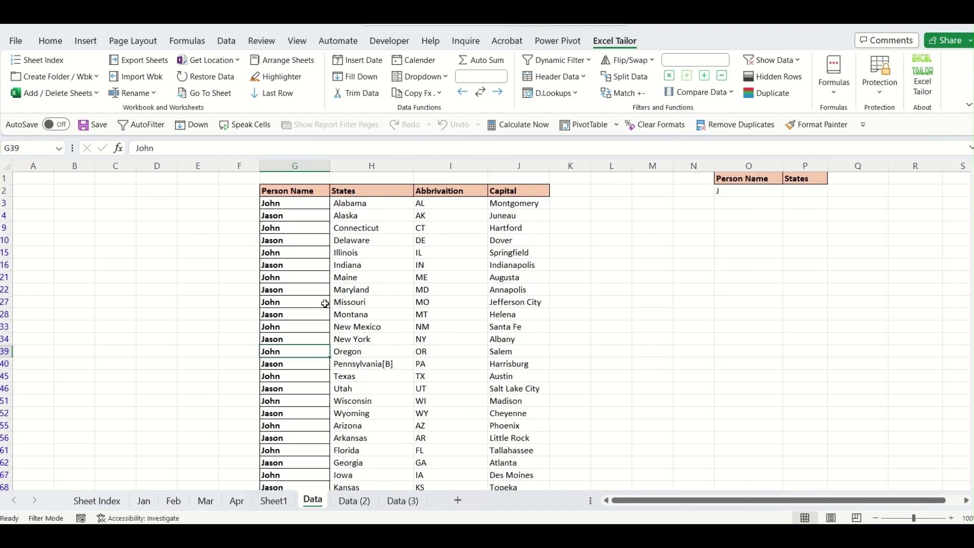
scroll(345, 356, down, 2)
Inspect the Shawn-filtered Data (2) and Tim-filtered Data (3) sheets.
click(355, 501)
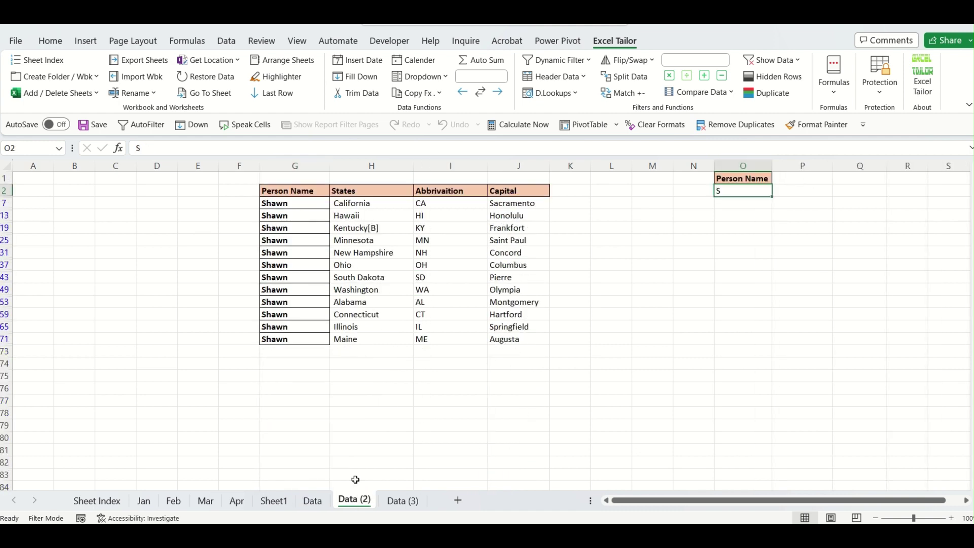
drag(300, 208, 296, 363)
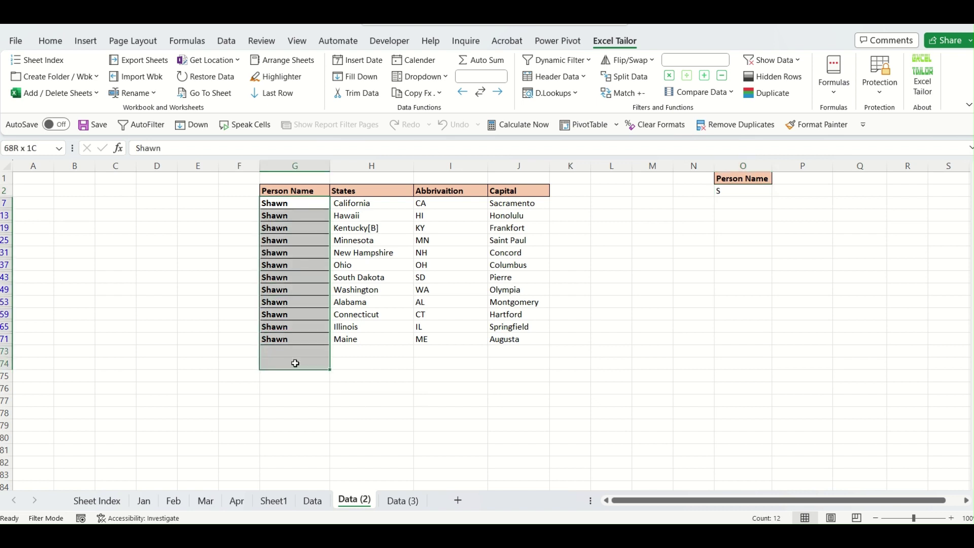
click(390, 415)
click(406, 502)
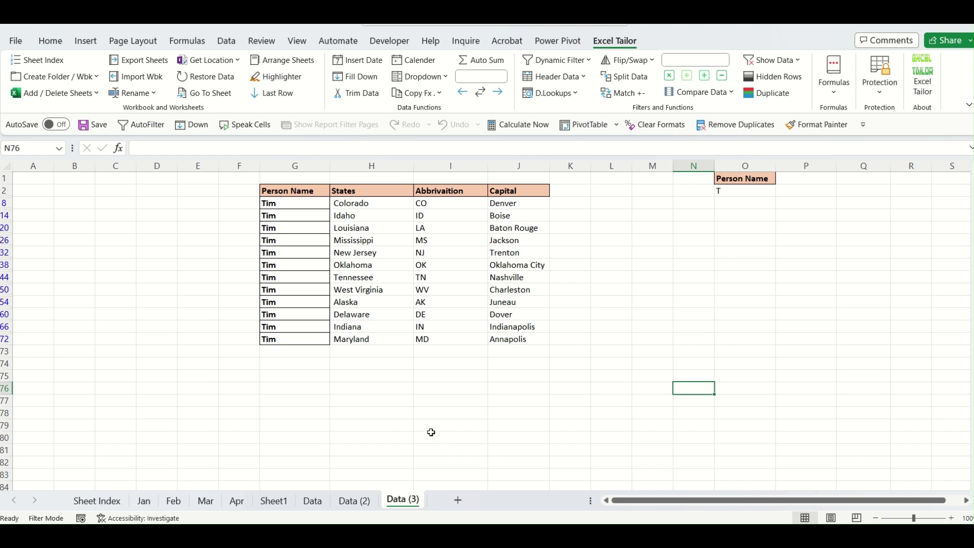
click(310, 201)
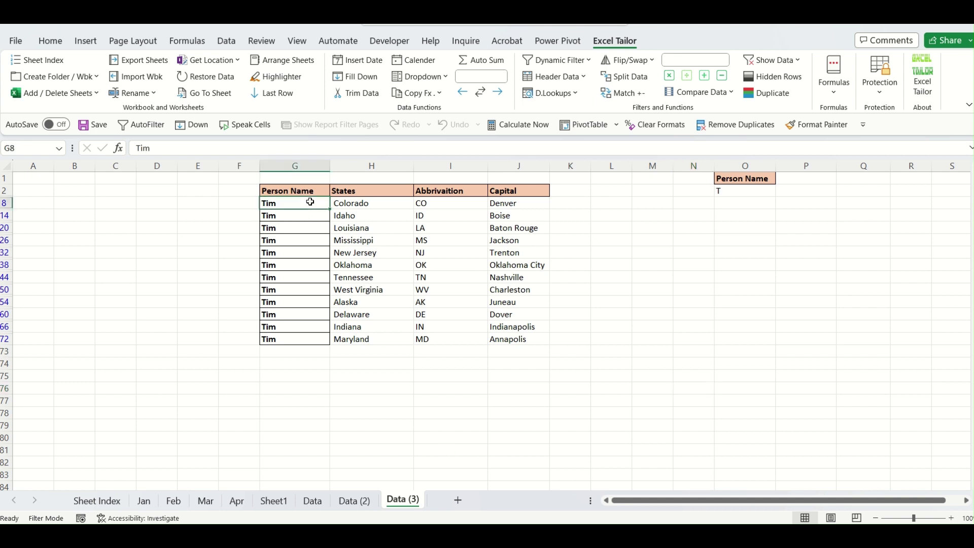
click(370, 423)
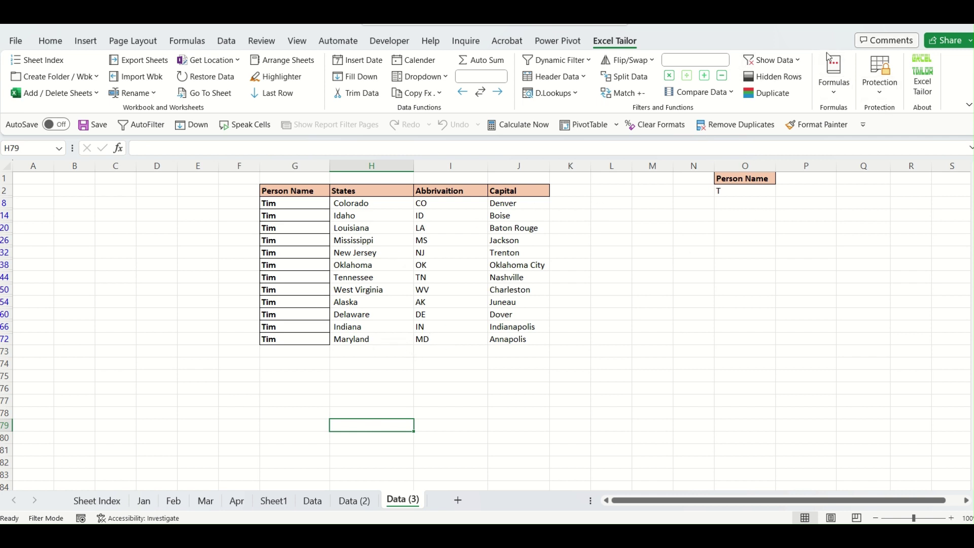
Show all rows on Data (3) with Show Data > Current Sheet, then recheck Data and Data (2).
click(795, 61)
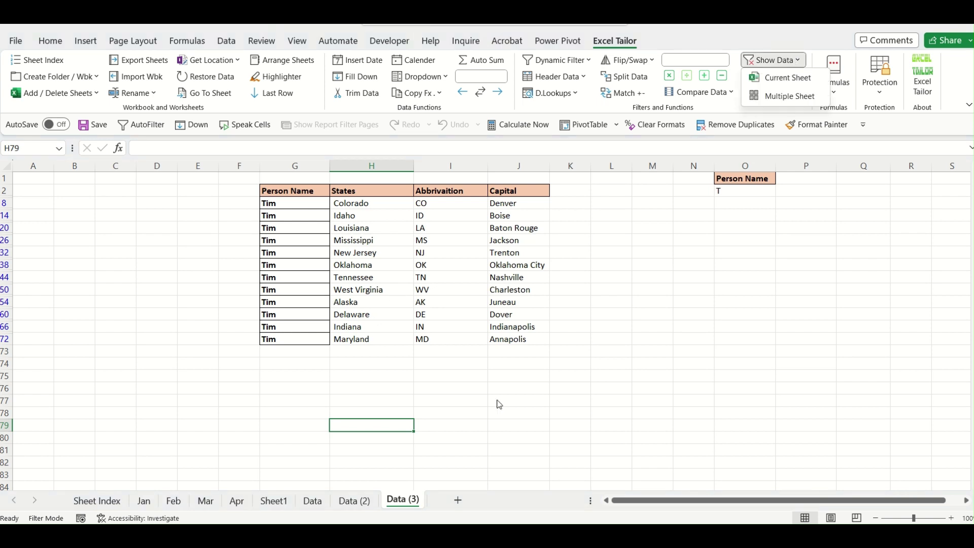
click(797, 83)
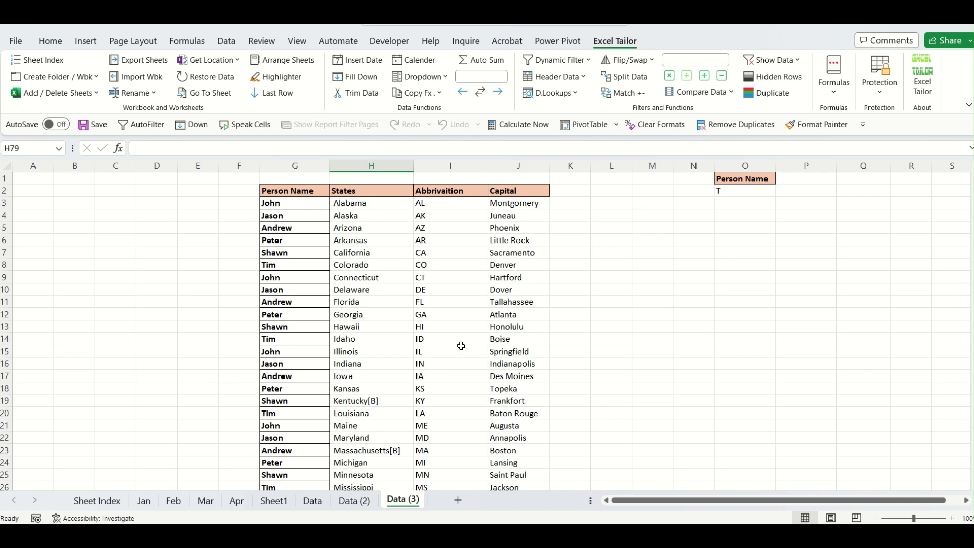
click(364, 504)
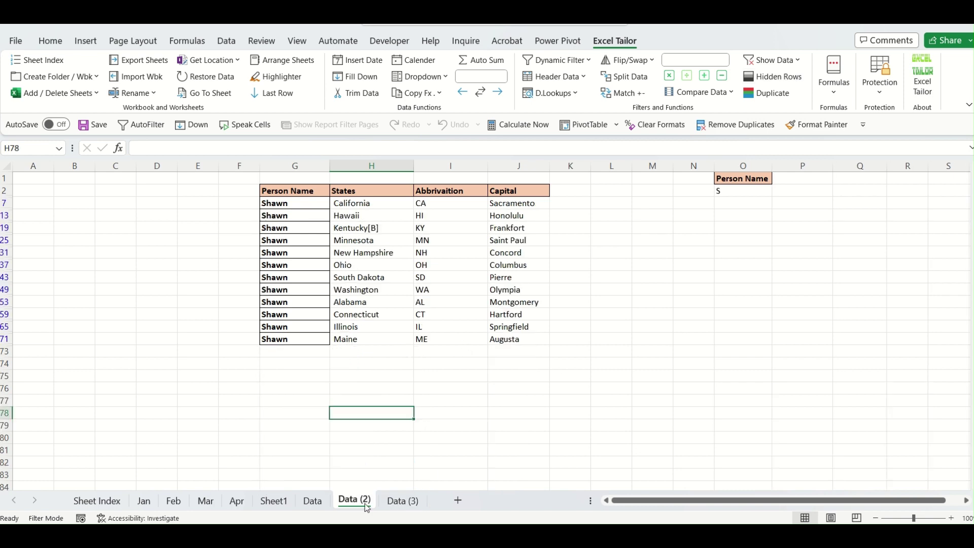
click(313, 503)
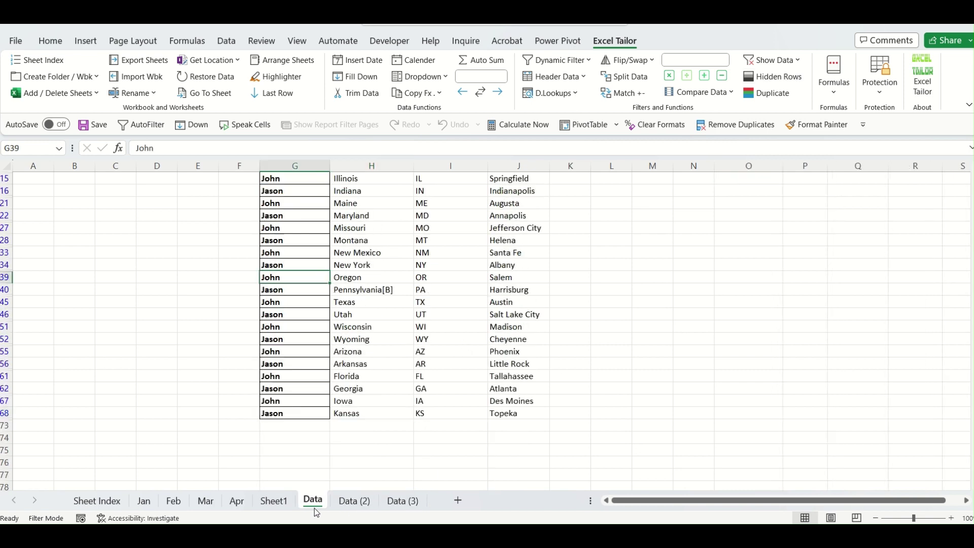
click(558, 441)
scroll(666, 425, up, 2)
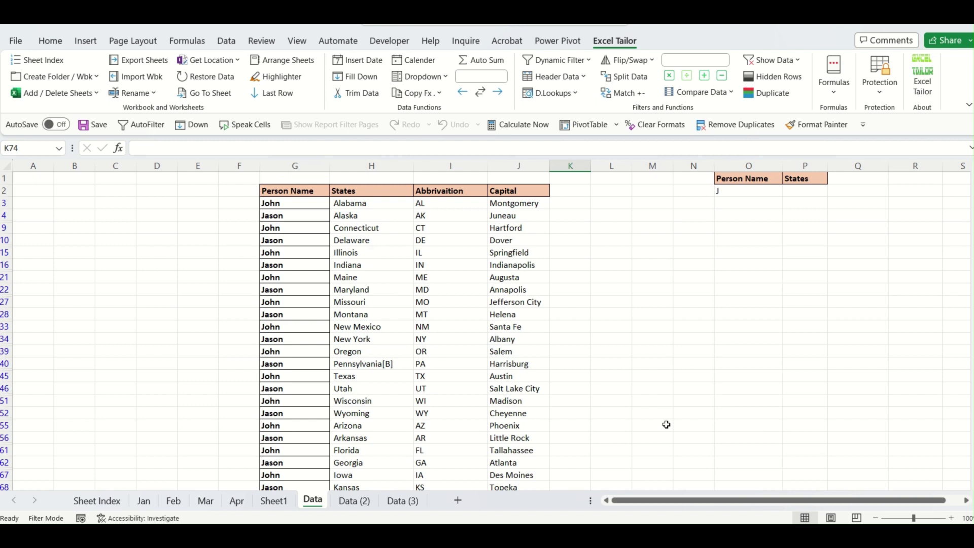
click(355, 502)
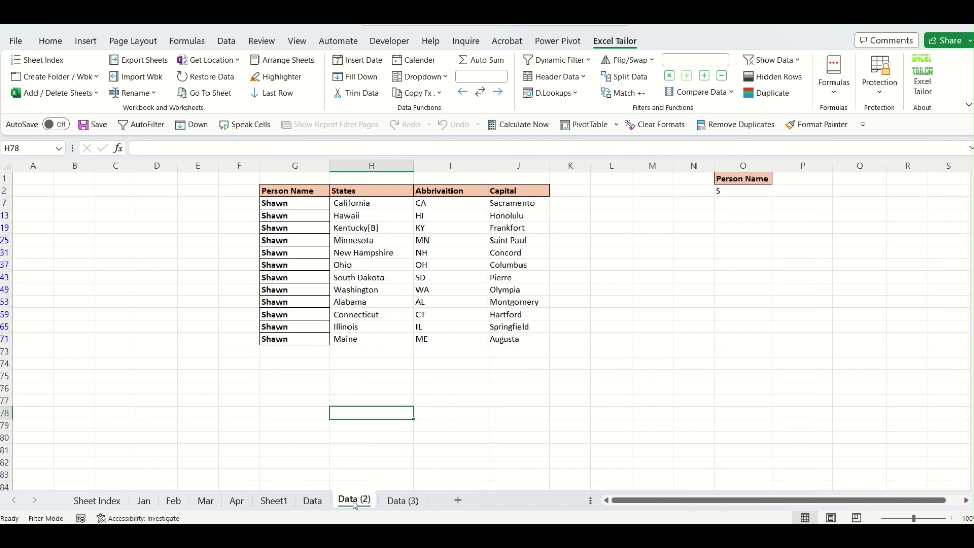
click(799, 63)
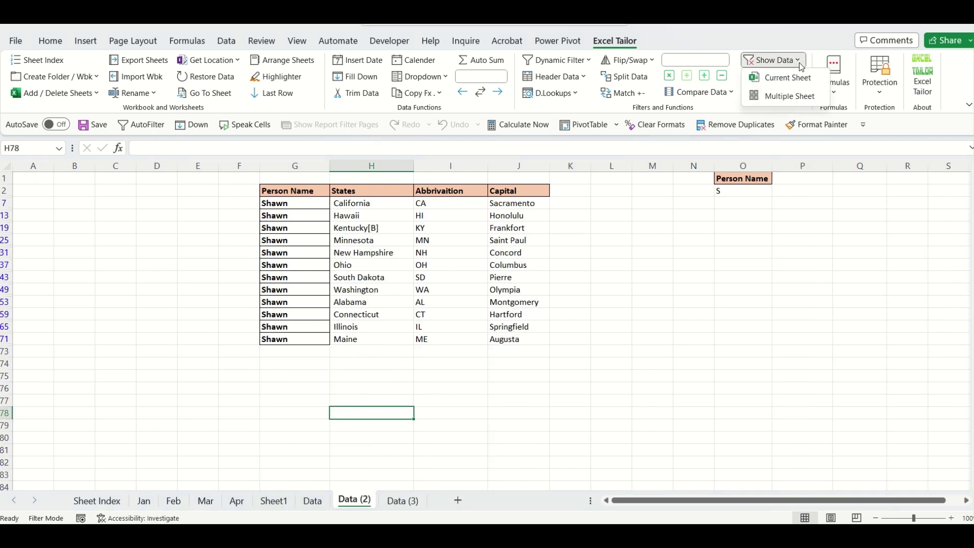
Clear filters on Data and Data (2) via Multiple Sheet with Sheet Index B8:B9, then check Data.
click(794, 96)
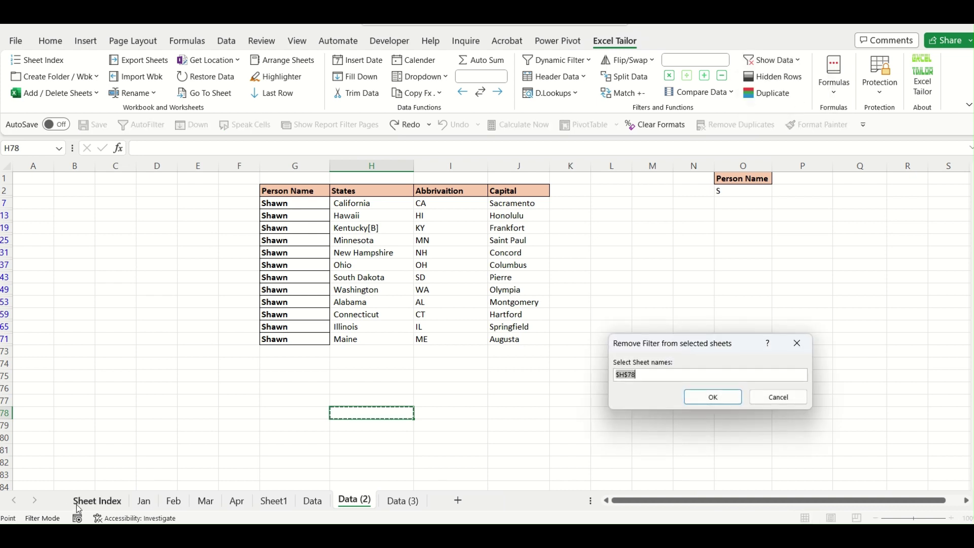
click(97, 501)
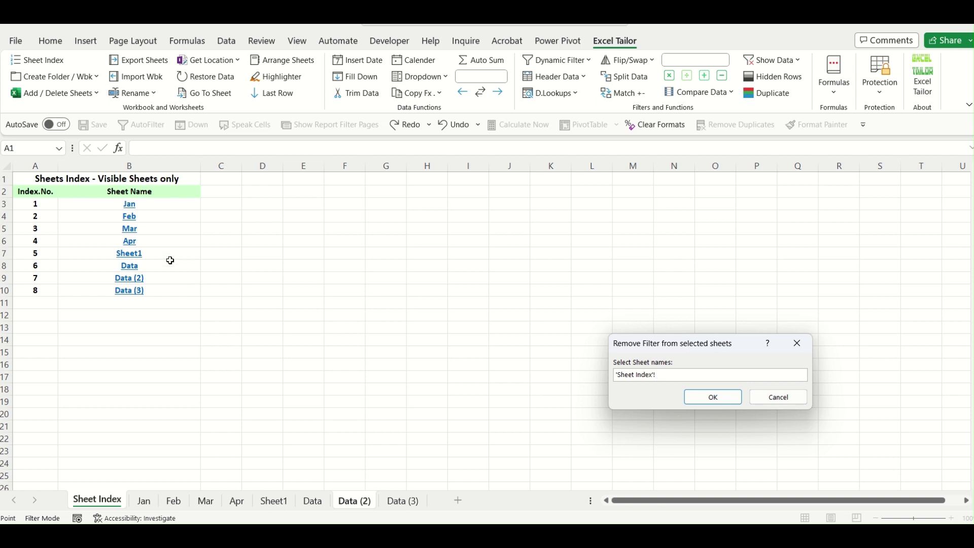
drag(157, 266, 155, 279)
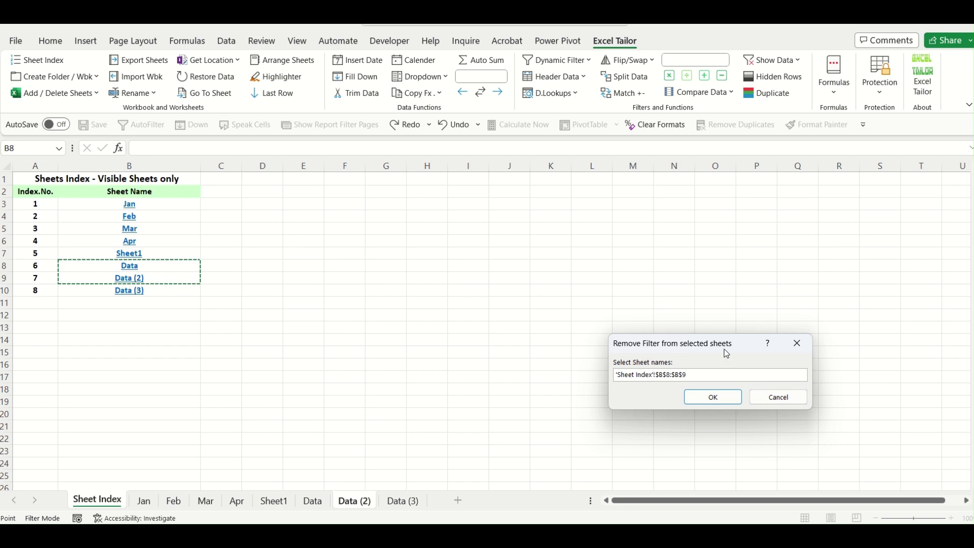
click(724, 398)
click(480, 352)
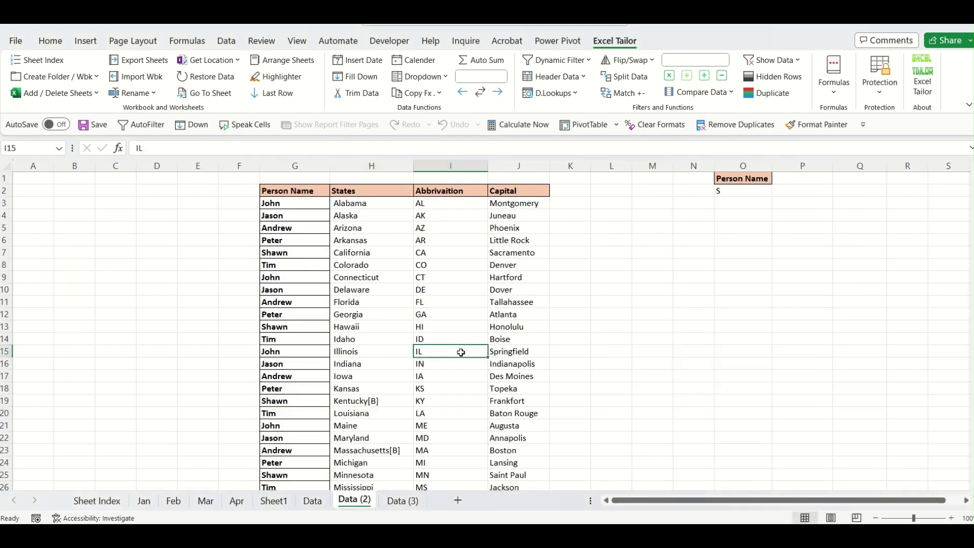
click(312, 501)
On the Data (2) sheet, view the Excel Tailor Header Data options, then close them unused.
click(358, 507)
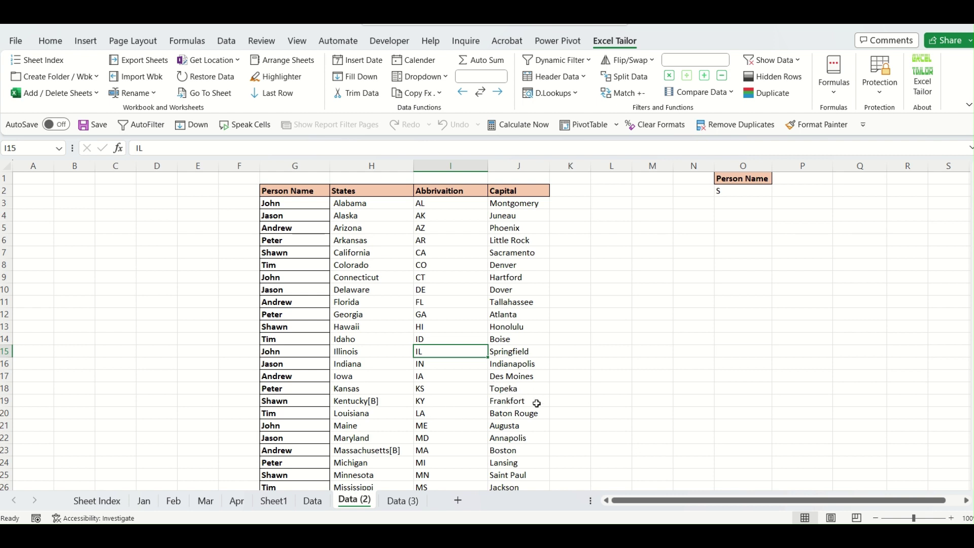
click(596, 360)
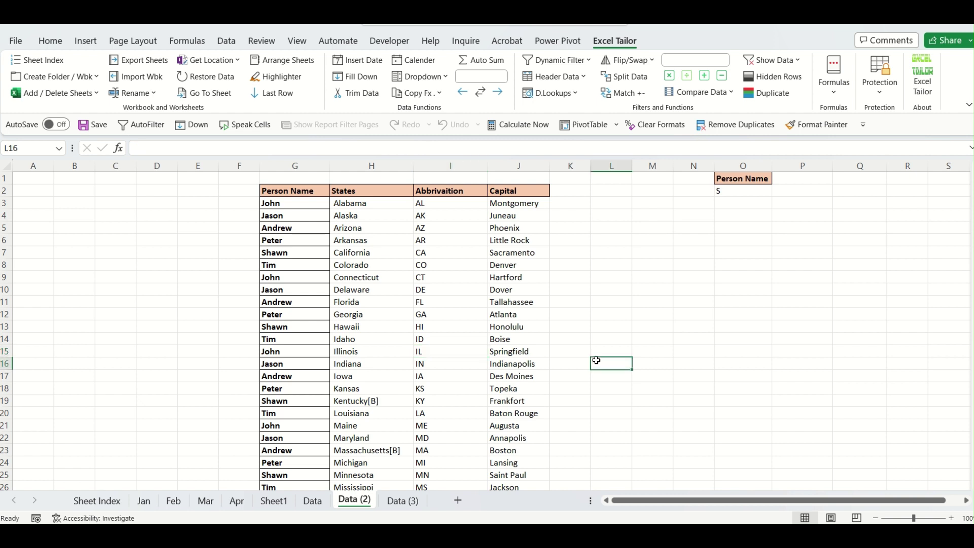
click(584, 77)
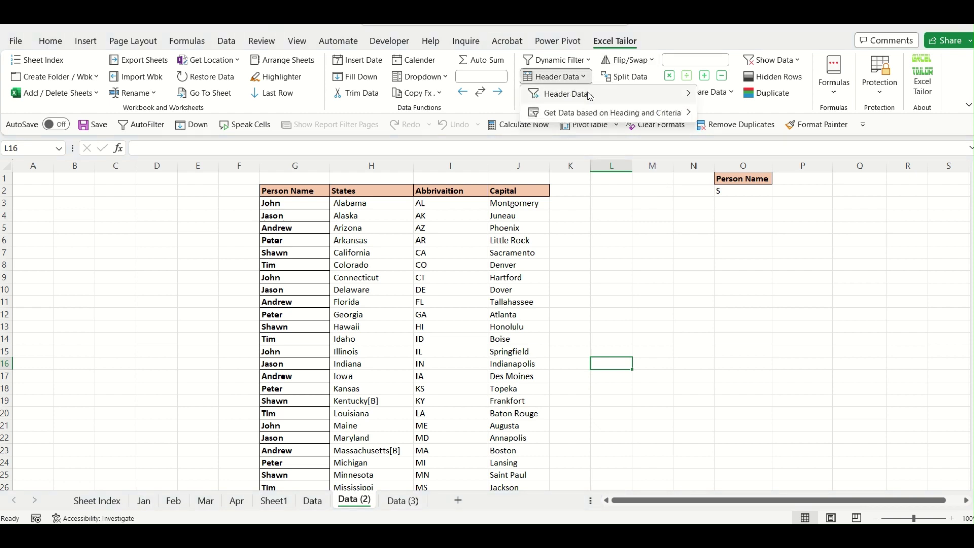
mouse_move(589, 97)
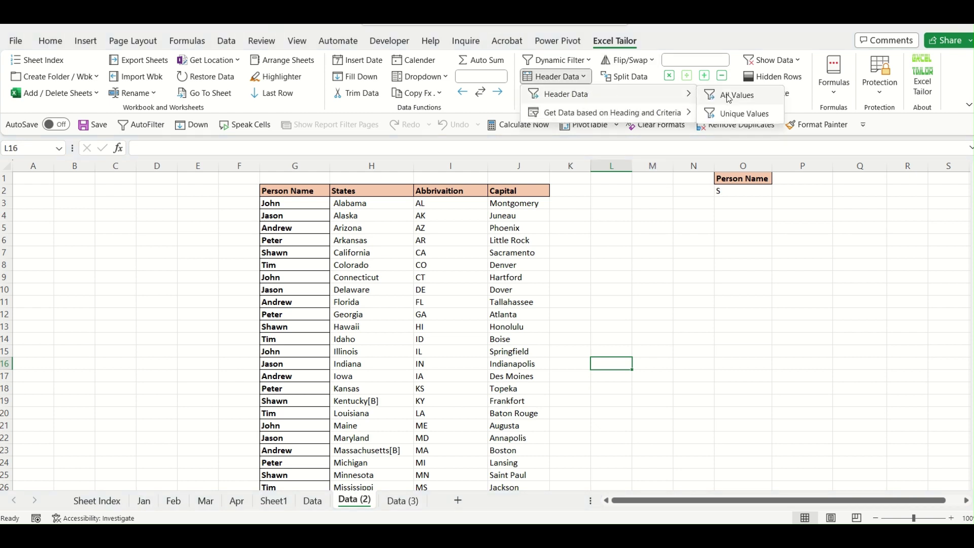
mouse_move(683, 118)
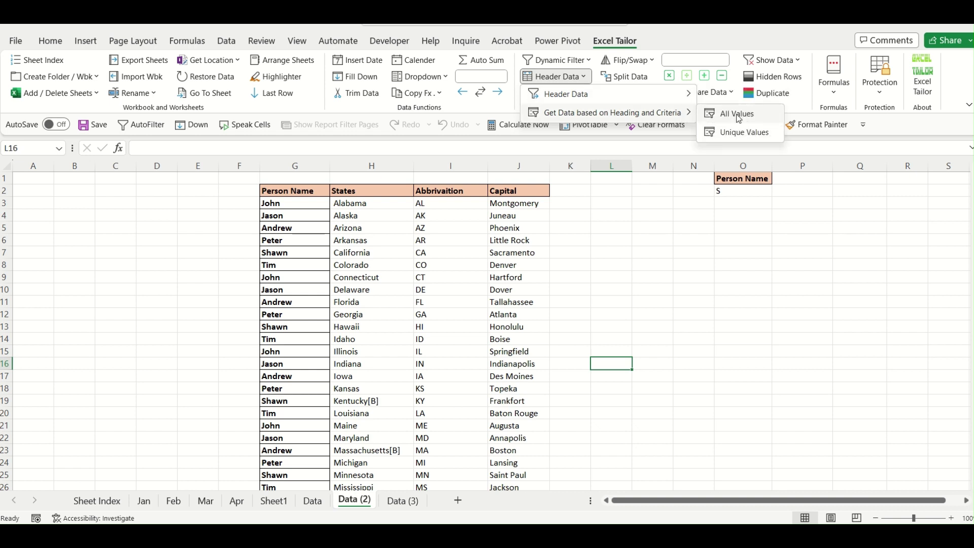
click(749, 250)
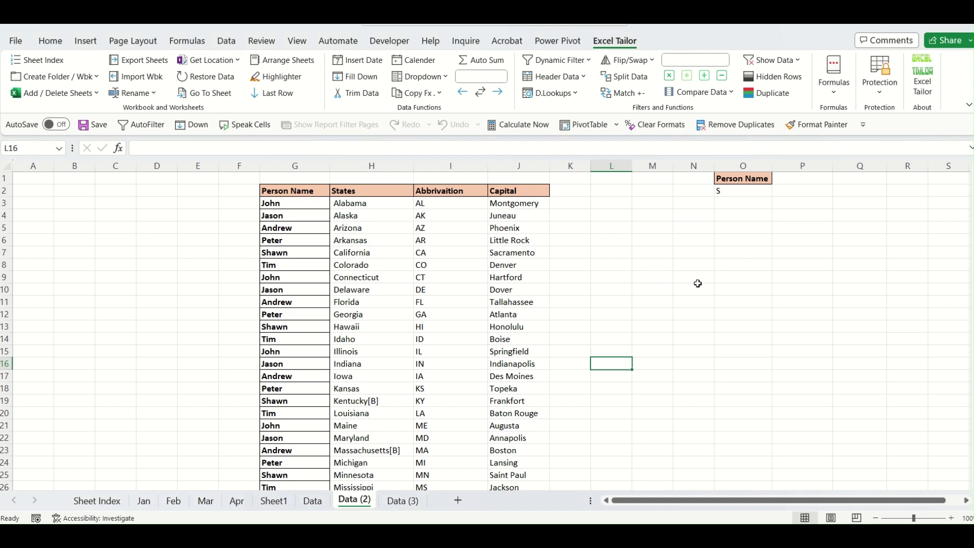
Move to the Data sheet, check Header Data options again, then switch to the blank workbook.
key(ctrl+Page_Up)
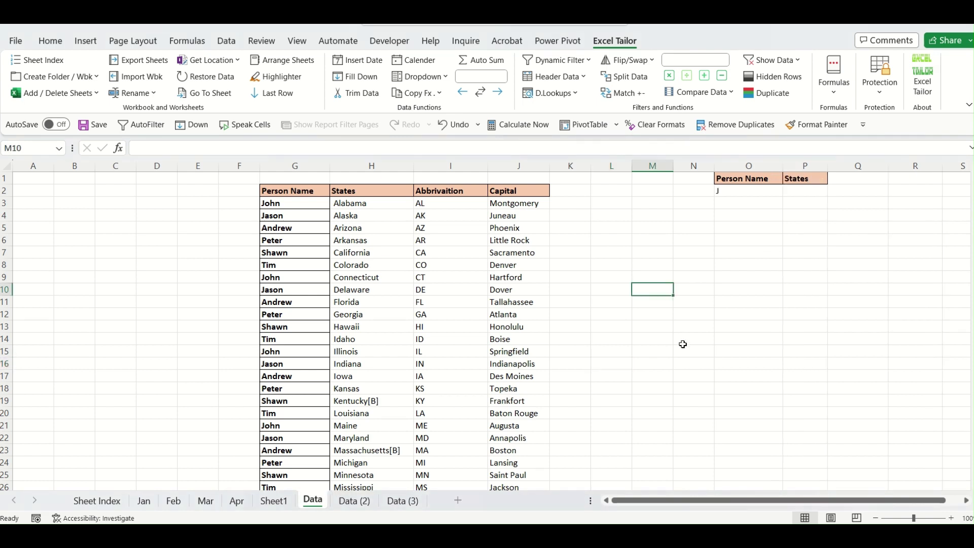
click(585, 77)
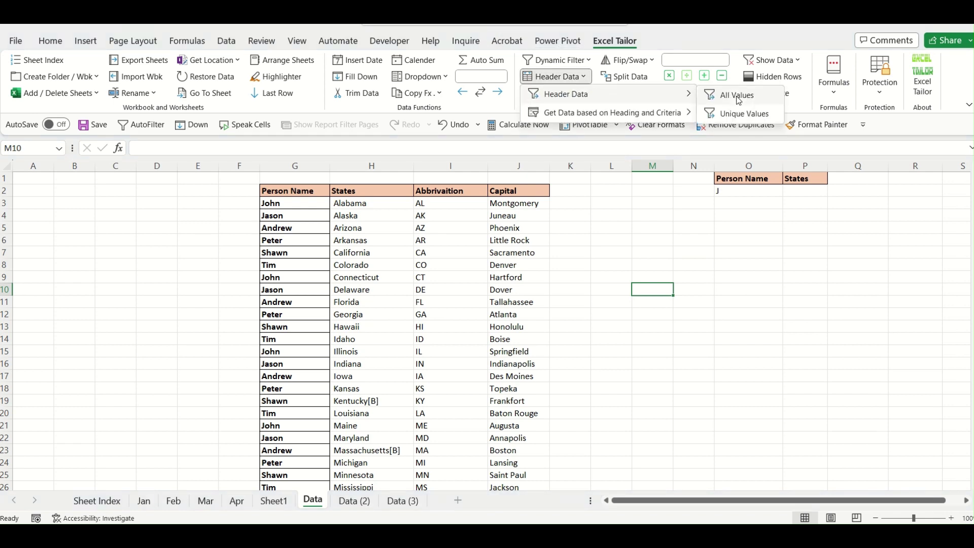
click(677, 298)
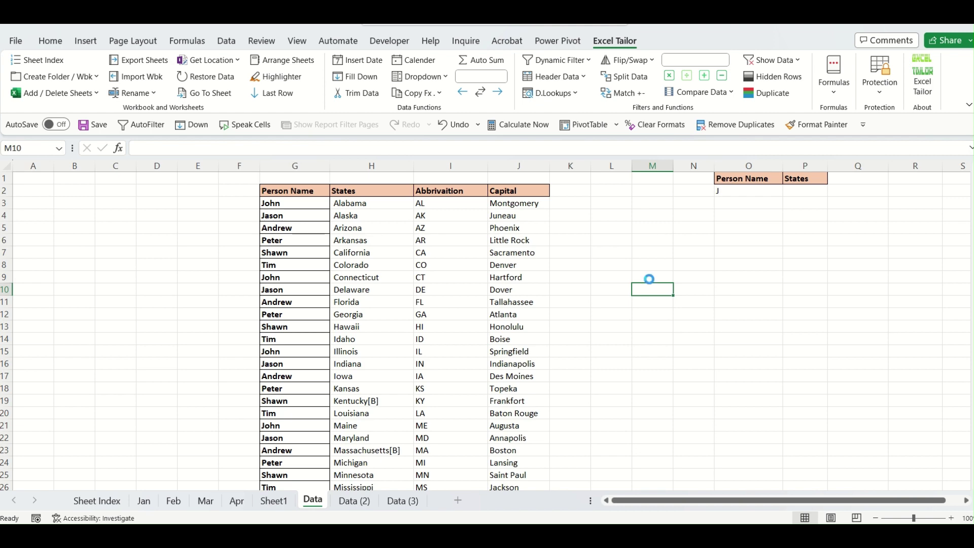
click(952, 518)
click(952, 519)
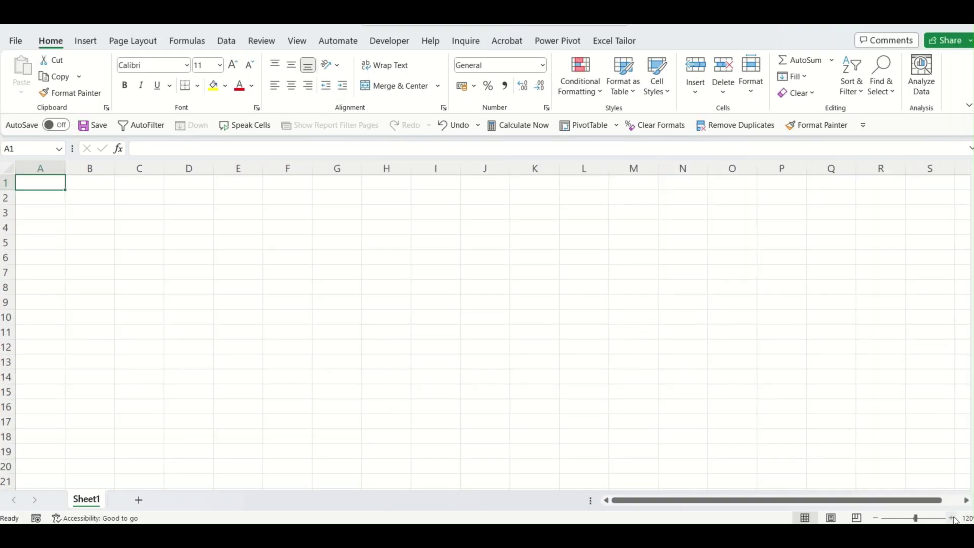
Copy the Person Name and Abbrivaition headers (G2, I2) into F2:G2 and widen columns F and G.
click(367, 214)
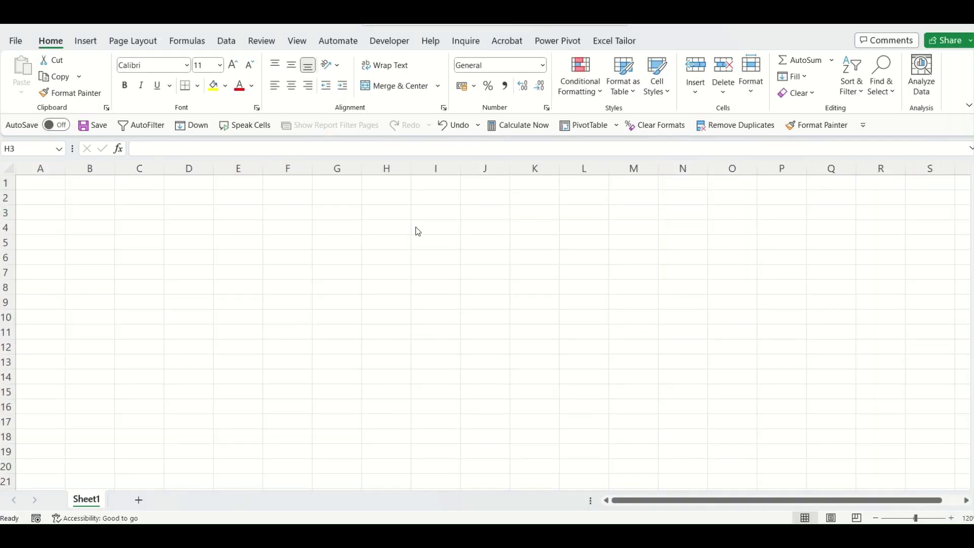
key(alt+Tab)
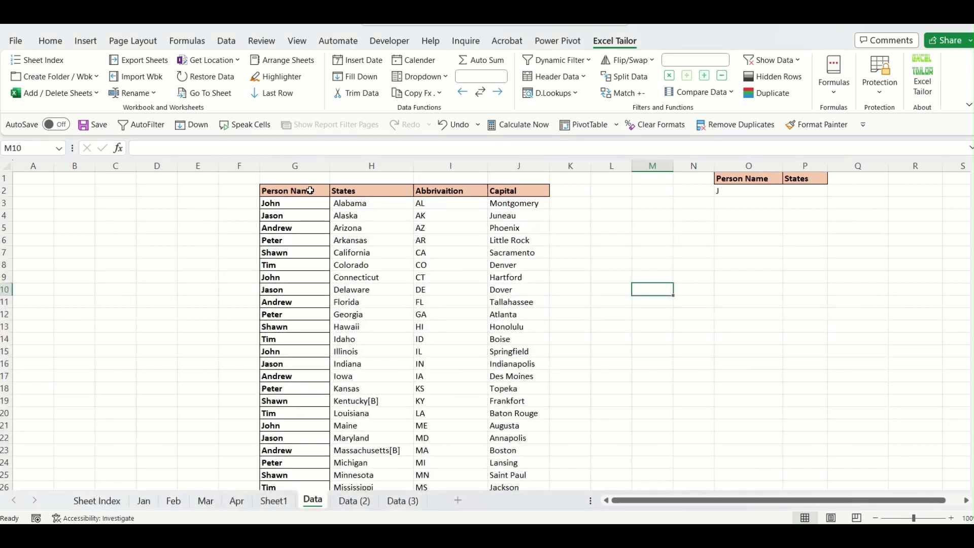
click(310, 190)
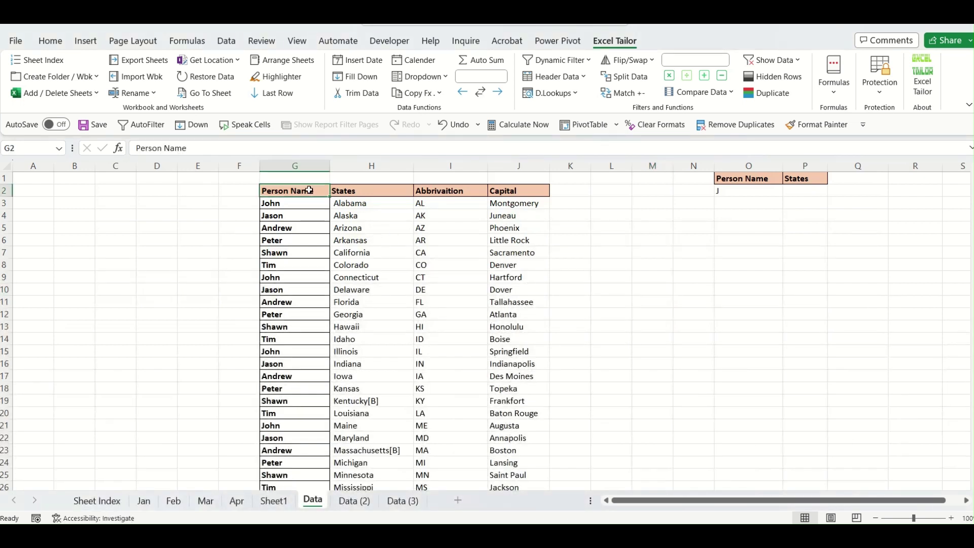
ctrl+click(434, 191)
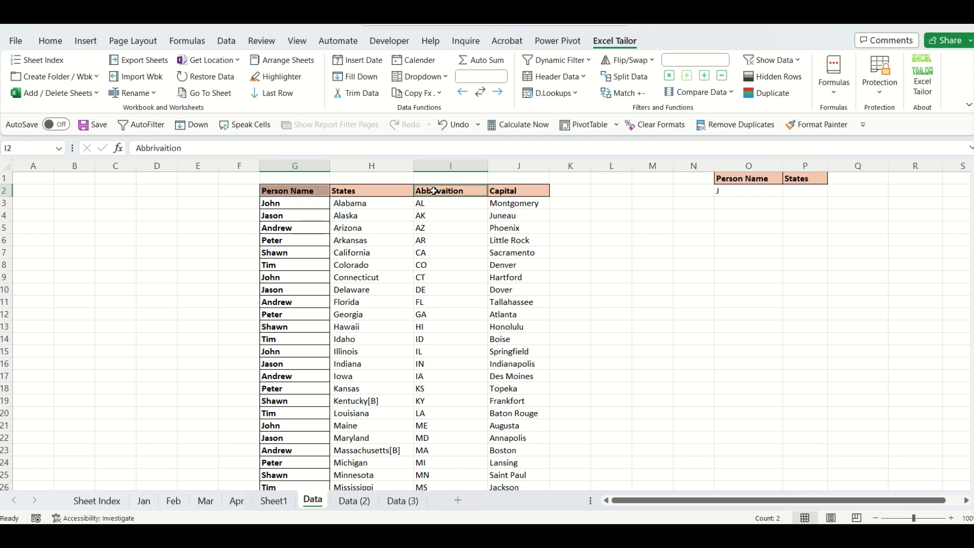
key(alt+Tab)
click(301, 200)
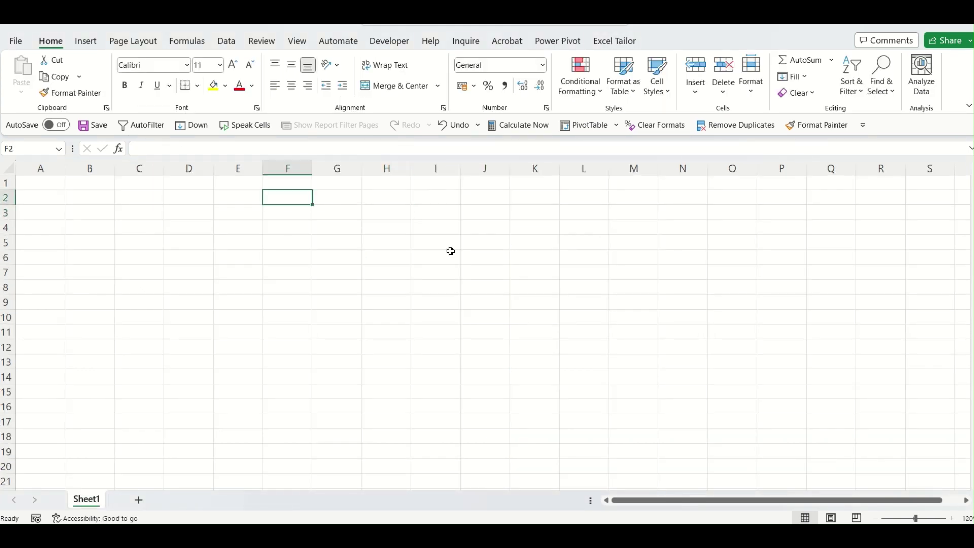
key(alt+Tab)
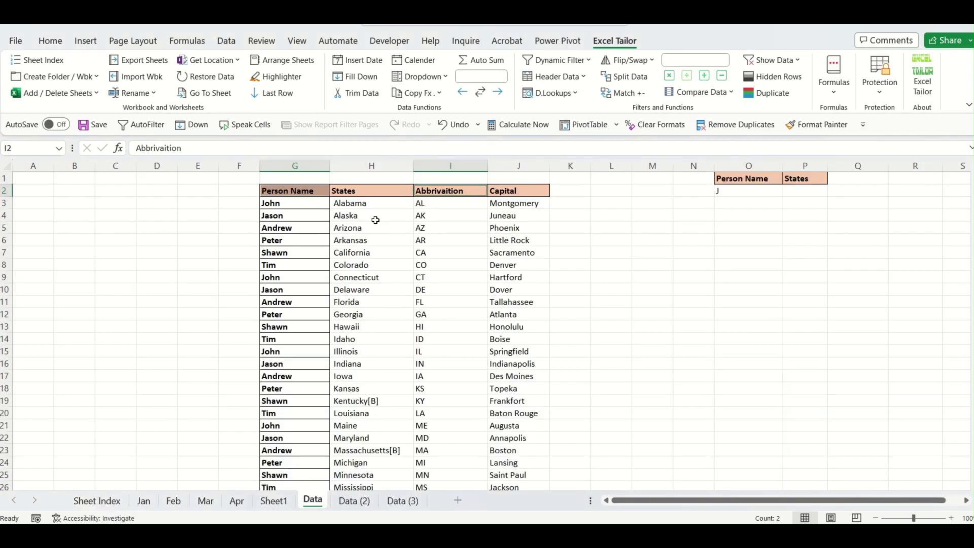
key(ctrl+c)
key(alt+Tab)
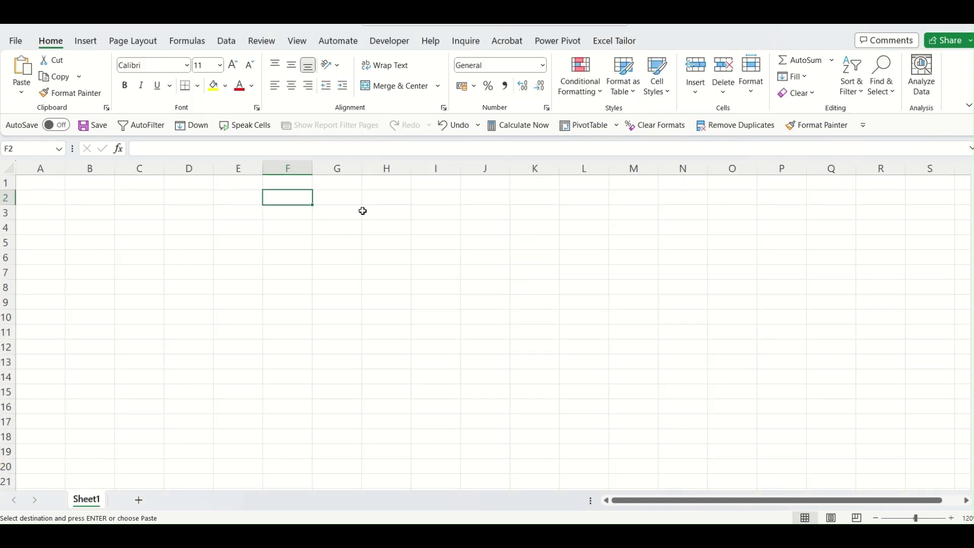
key(ctrl+v)
drag(360, 168, 381, 169)
drag(312, 168, 339, 169)
Paste the Capital header from J2 into E2 of the new workbook and widen column E.
click(391, 255)
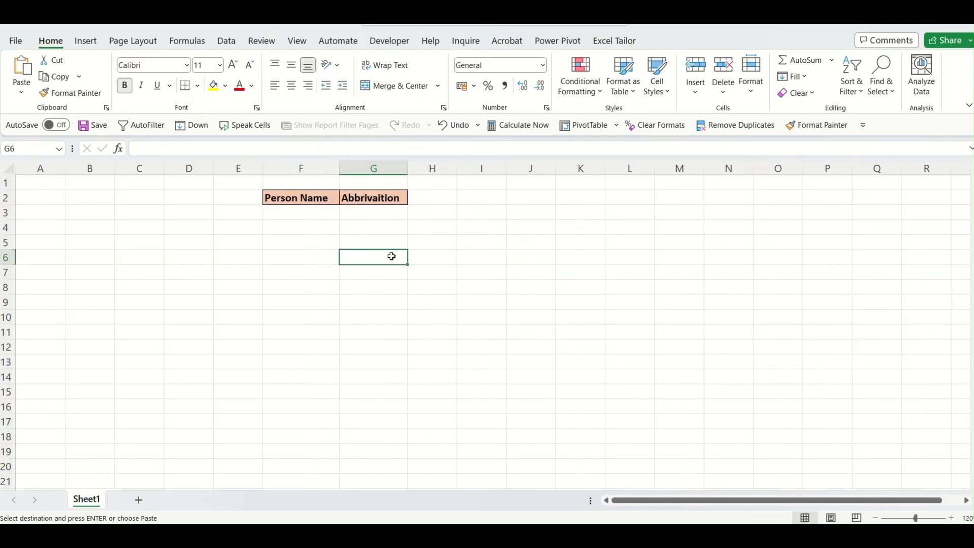
key(alt+Tab)
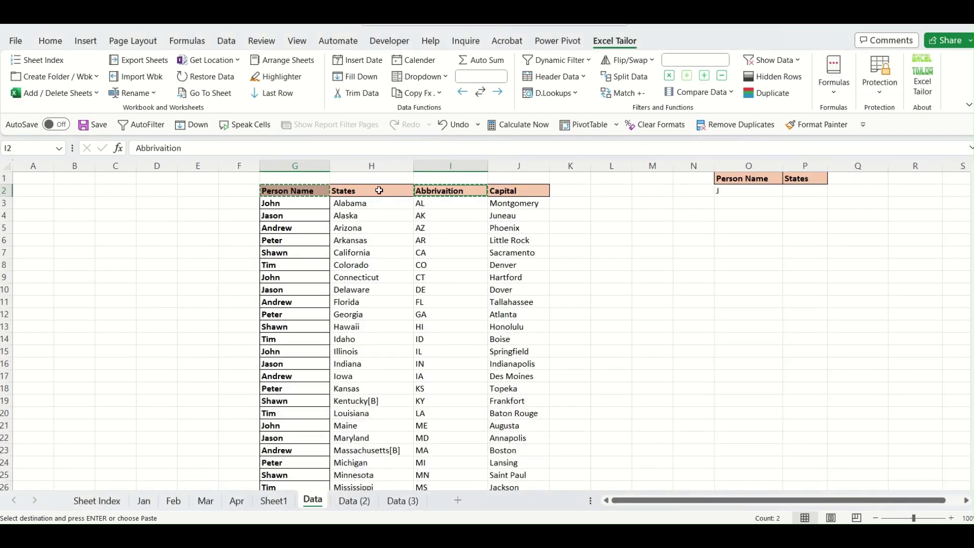
key(Right)
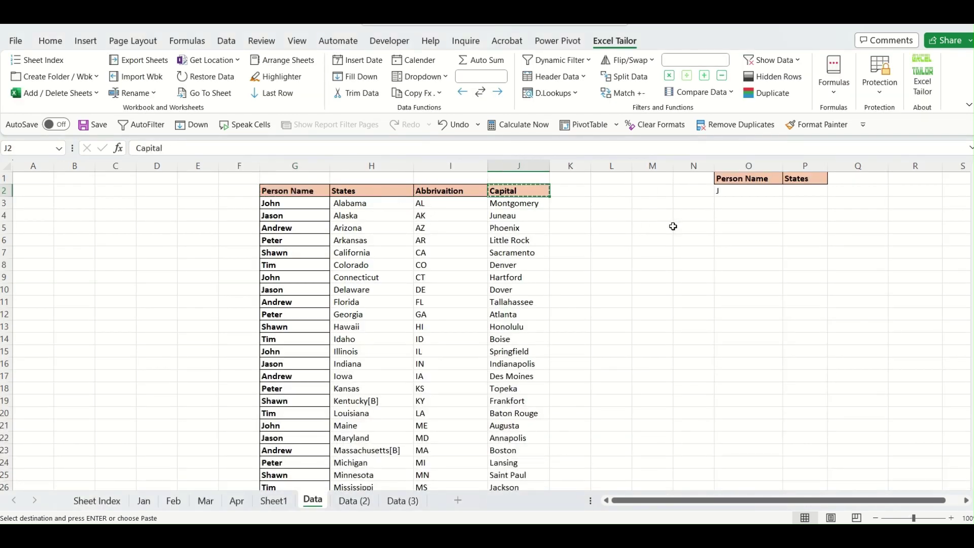
key(alt+Tab)
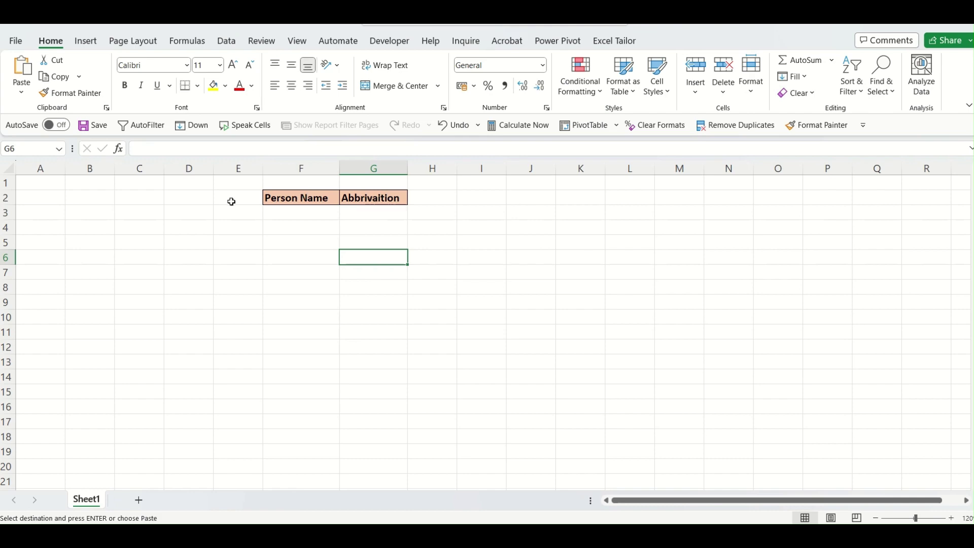
click(231, 200)
key(ctrl+v)
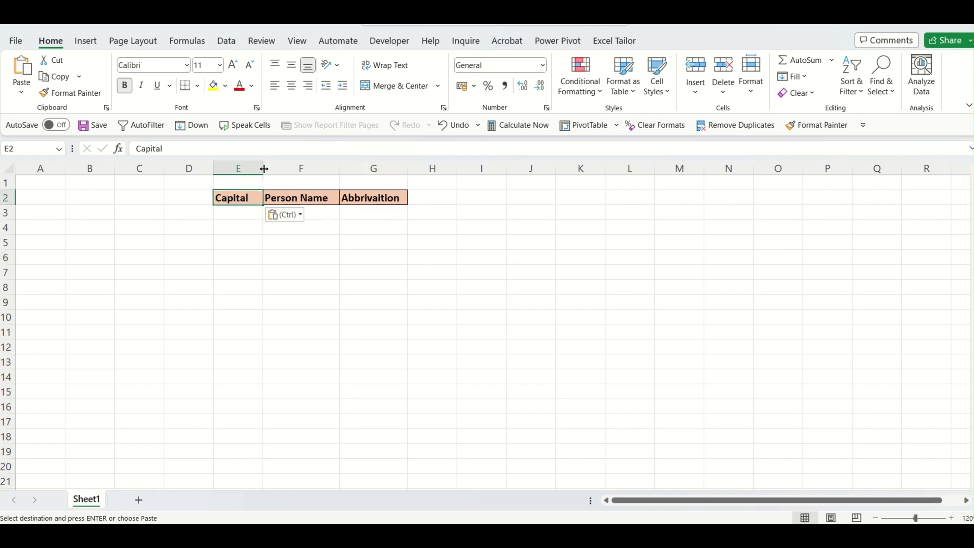
drag(263, 168, 284, 169)
Cancel the pending copy on the Data sheet and review the pasted headers in the new workbook.
key(alt+Tab)
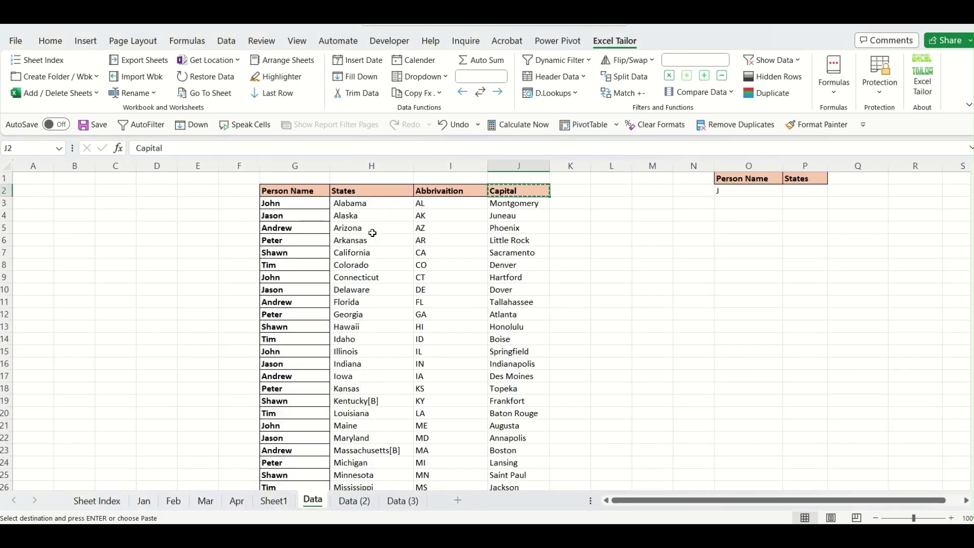
key(alt+Tab)
click(451, 302)
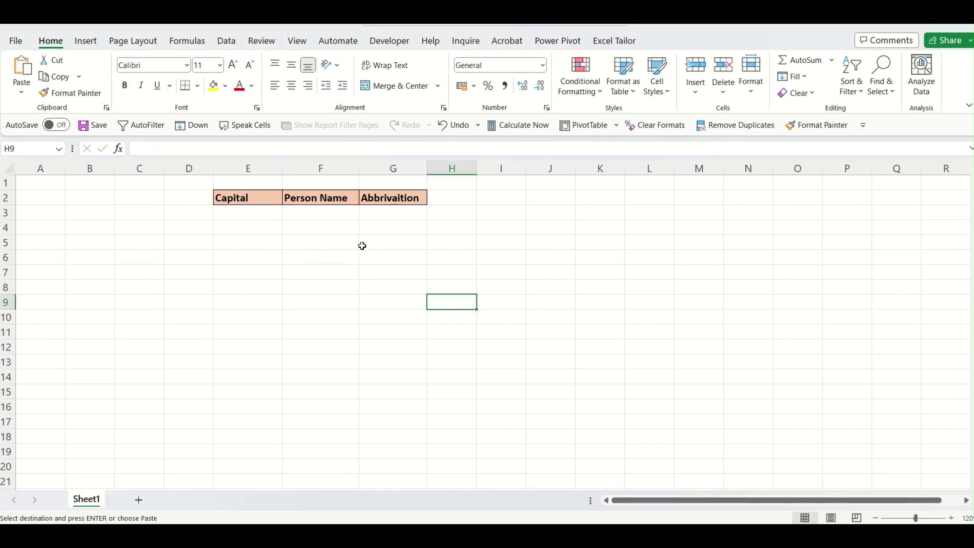
key(alt+Tab)
click(286, 237)
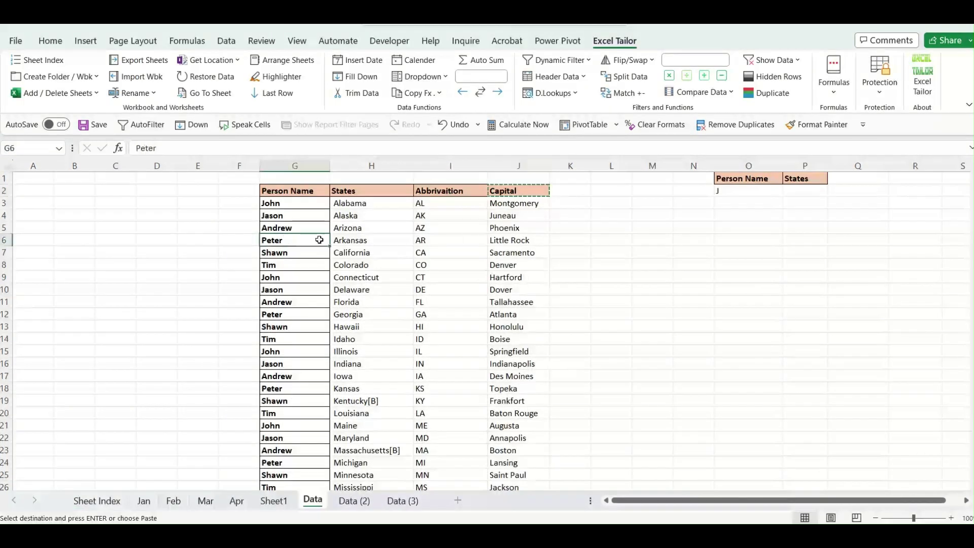
key(Escape)
key(alt+Tab)
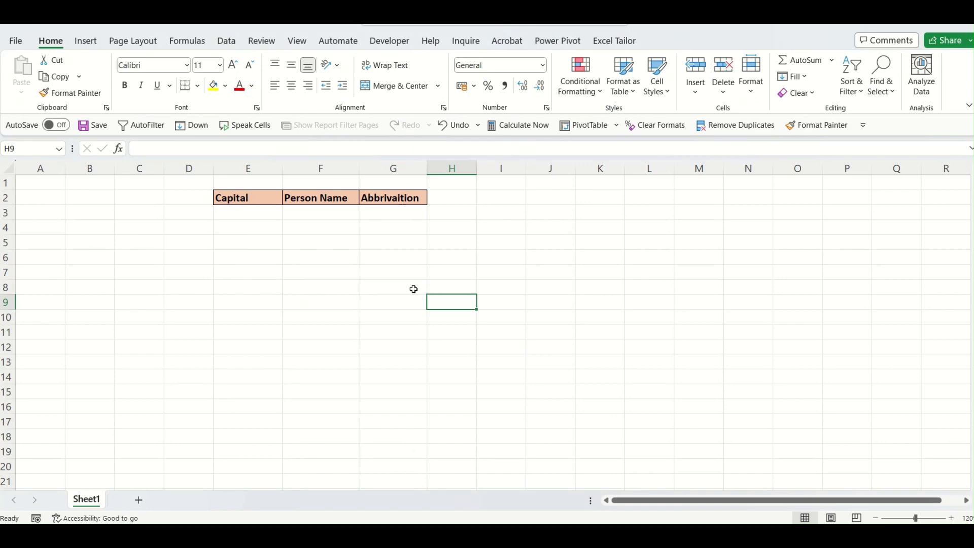
key(alt+Tab)
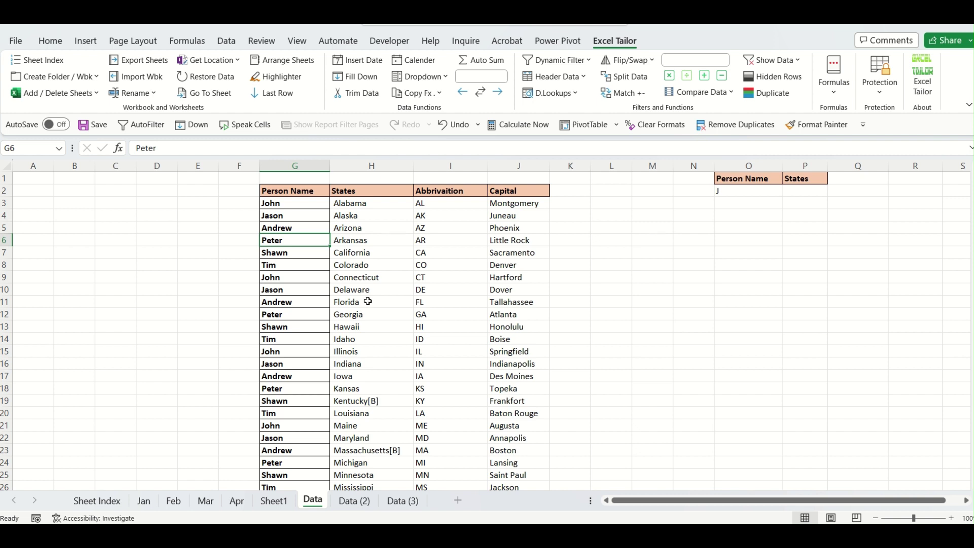
Pull All Values from the Data sheet's names-and-states table into Book2 E2:G2, filling rows 3–26.
click(585, 77)
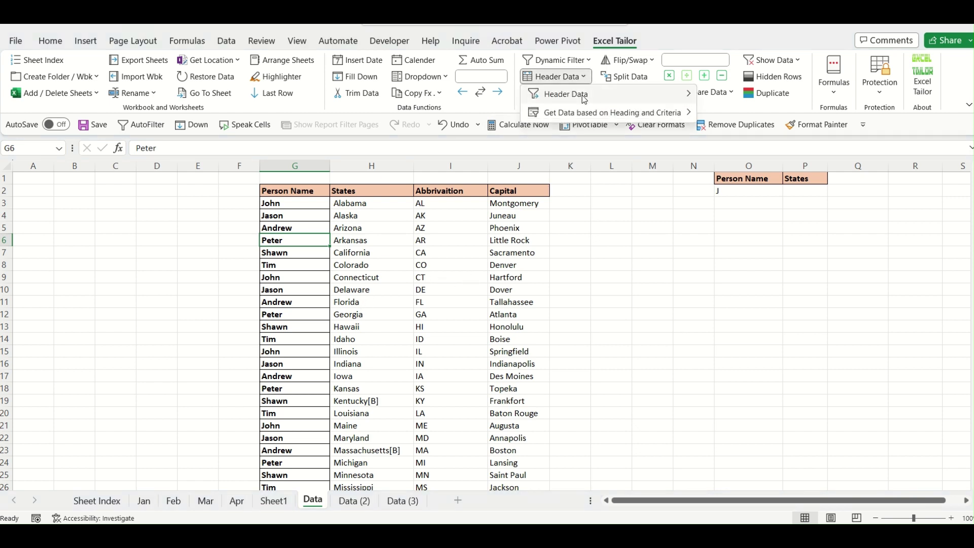
mouse_move(584, 99)
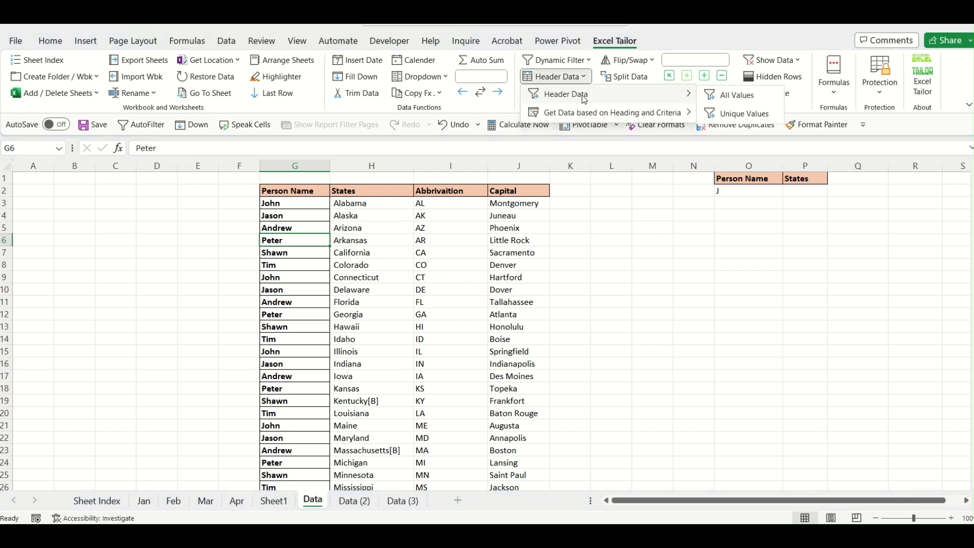
click(744, 101)
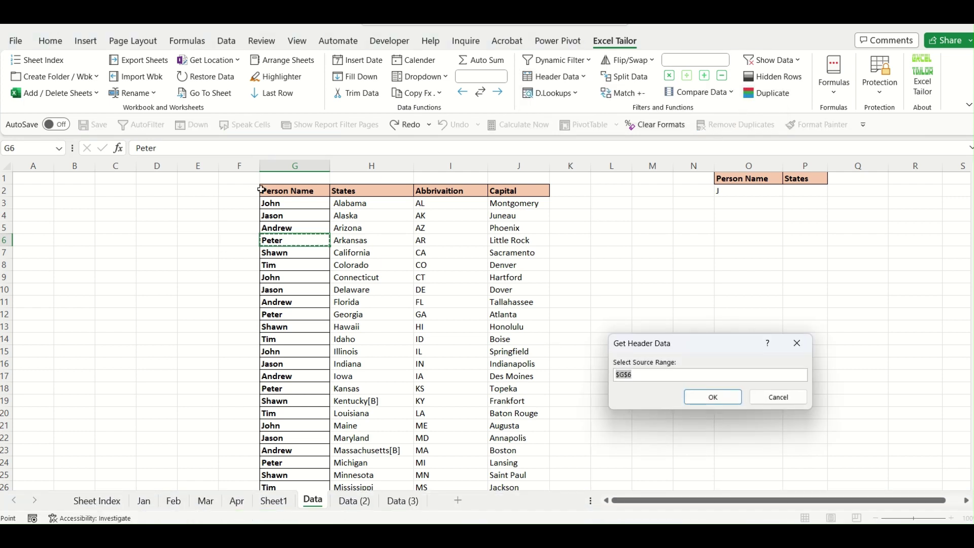
drag(263, 191, 522, 466)
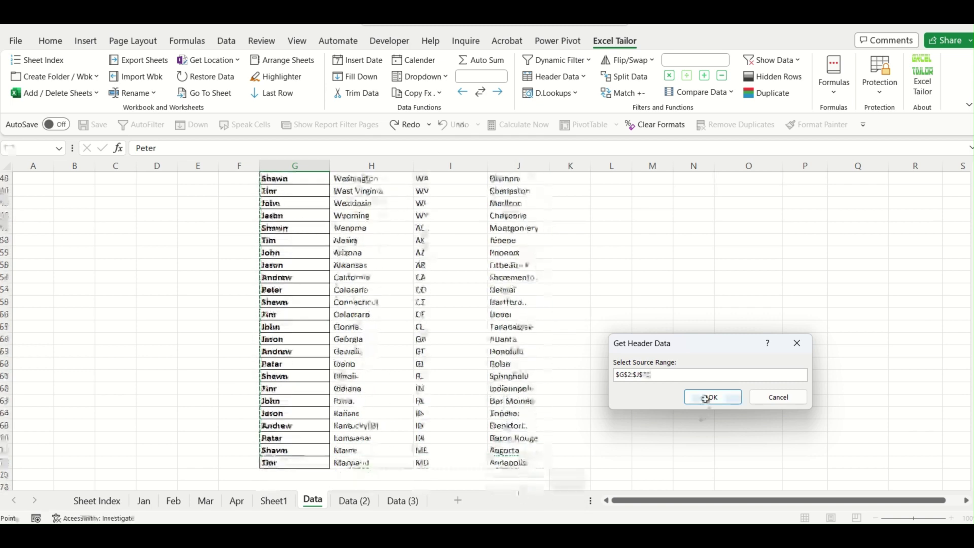
click(709, 398)
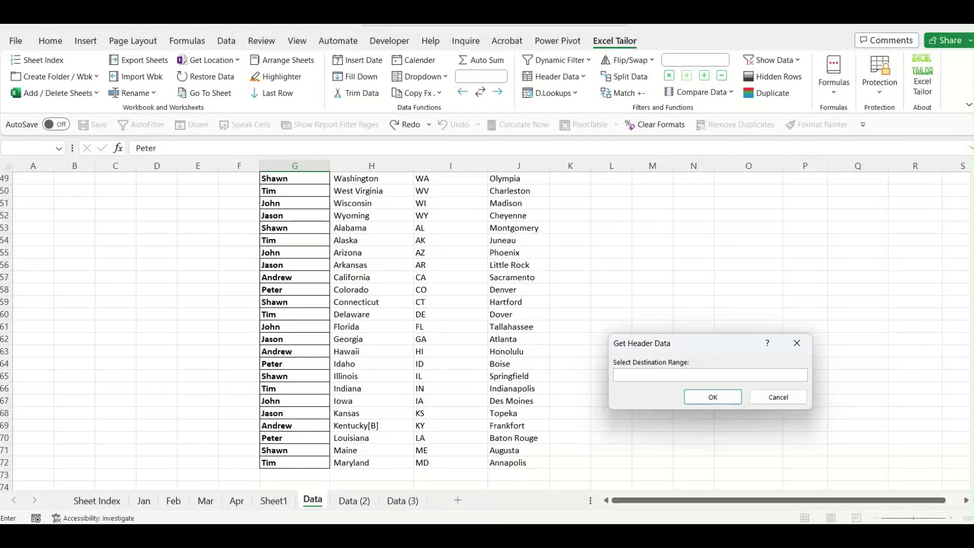
mouse_move(717, 536)
click(775, 486)
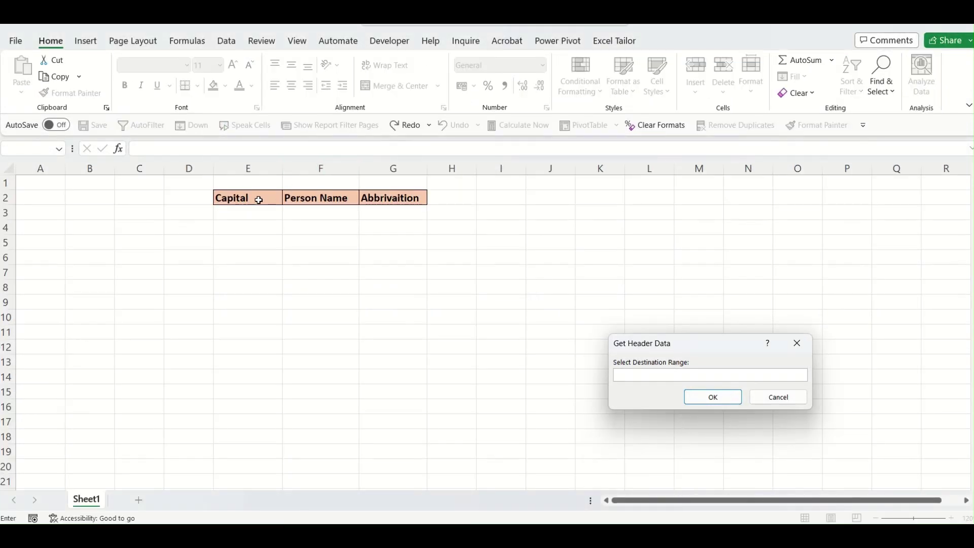
drag(258, 199, 404, 207)
click(712, 397)
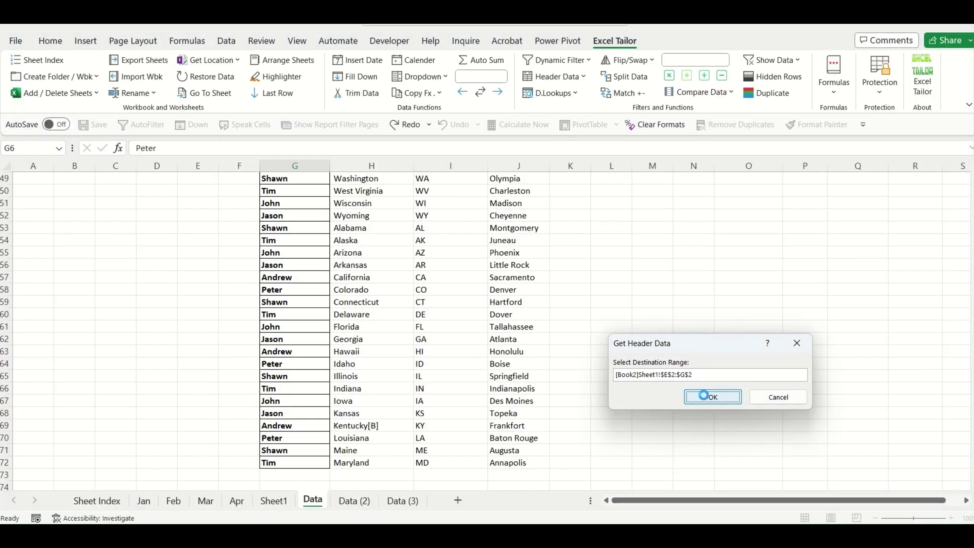
click(496, 371)
scroll(496, 370, down, 3)
scroll(496, 370, up, 3)
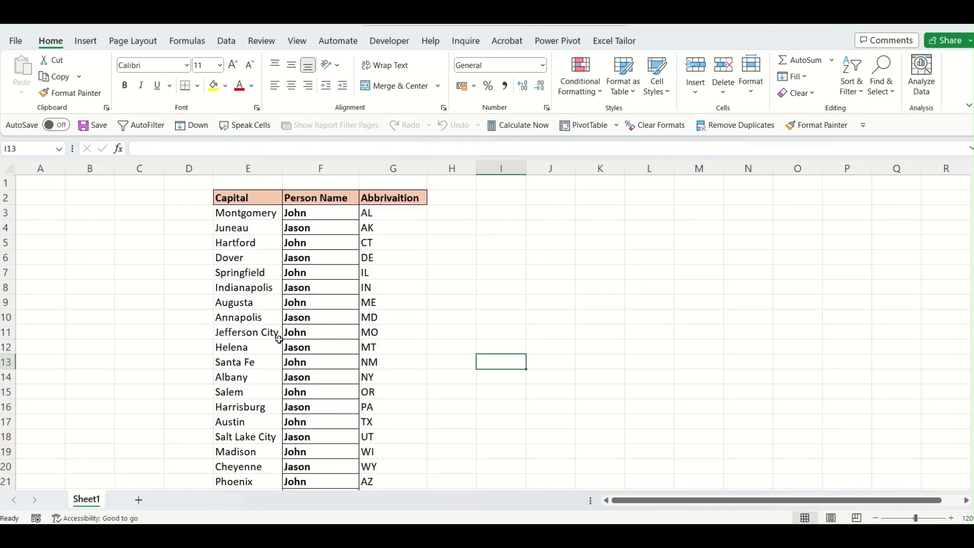
Select Book2's headings E2:G2 and browse the Excel Tailor Header Data options.
drag(240, 198, 374, 198)
click(317, 325)
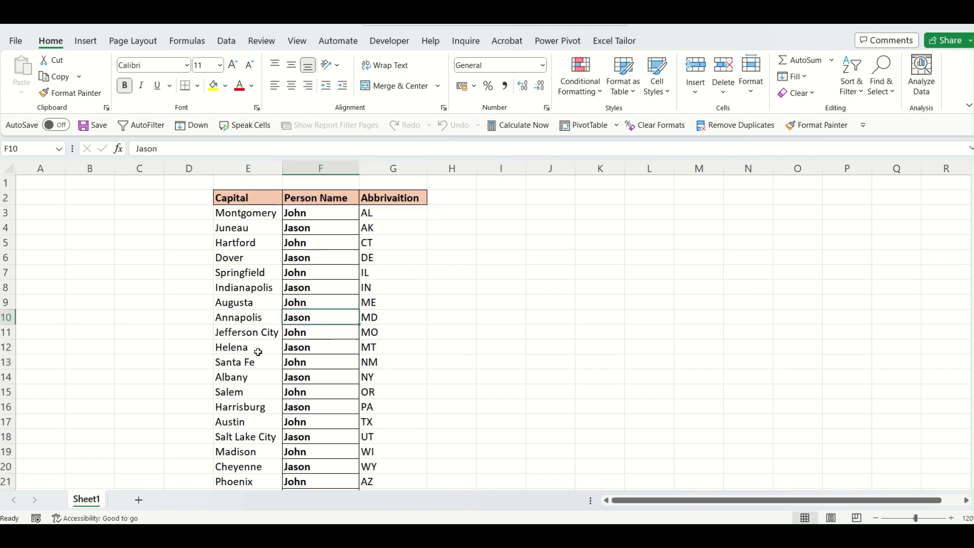
click(633, 42)
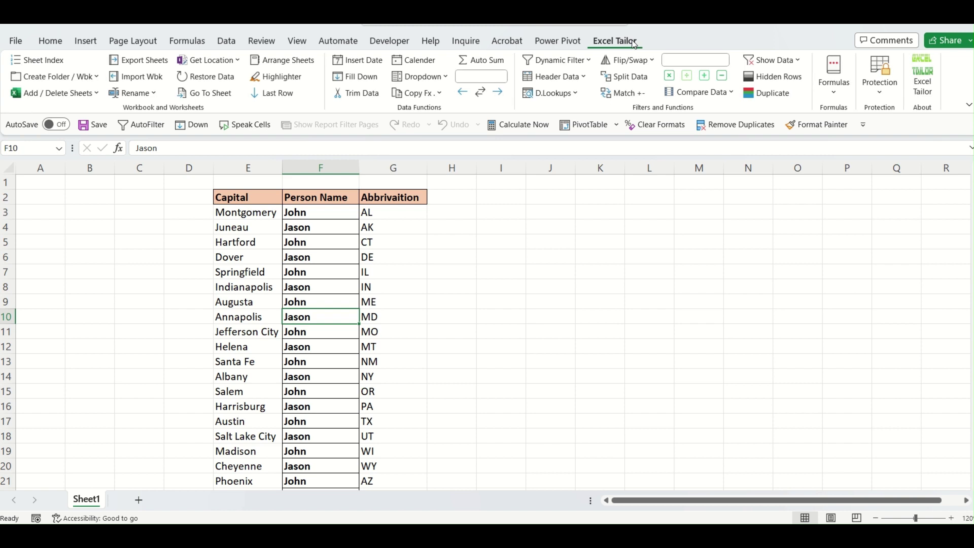
click(558, 76)
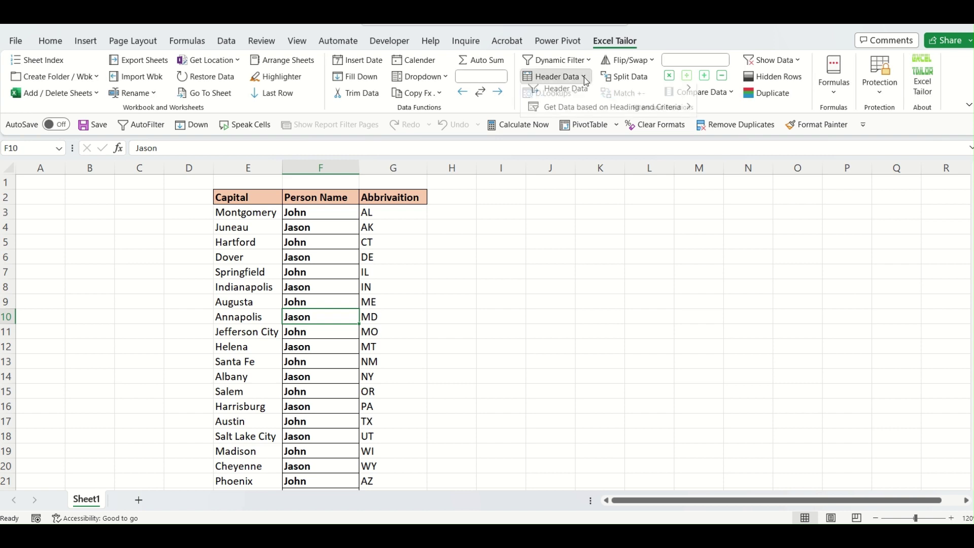
mouse_move(594, 97)
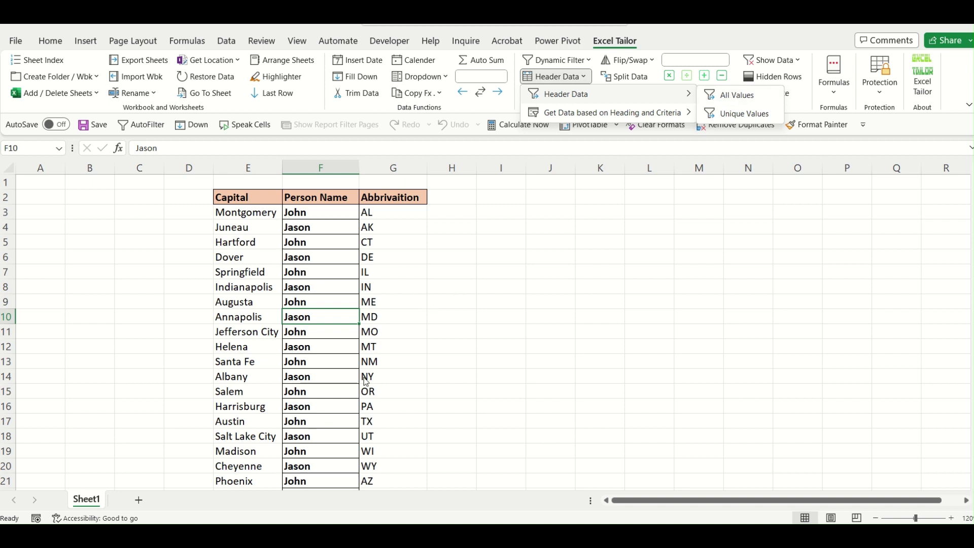
Return to the ndemo.xlsx Data sheet and show the Get Data based on Heading and Criteria submenu.
click(717, 536)
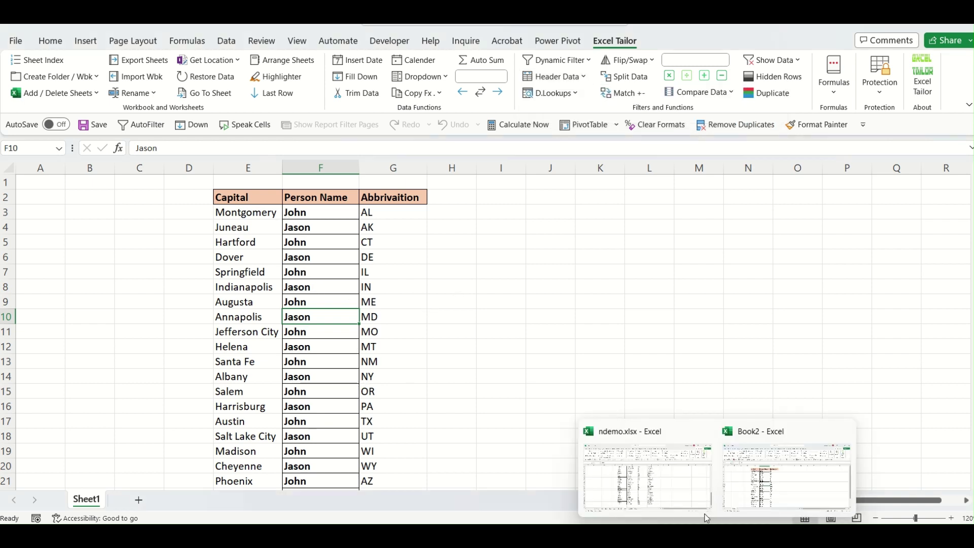
click(648, 474)
click(320, 284)
scroll(467, 316, up, 16)
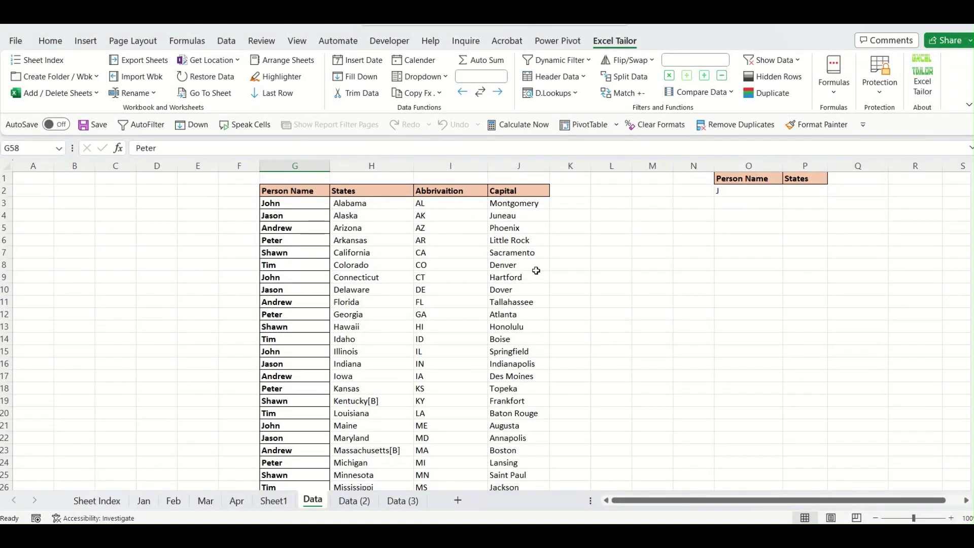
click(587, 80)
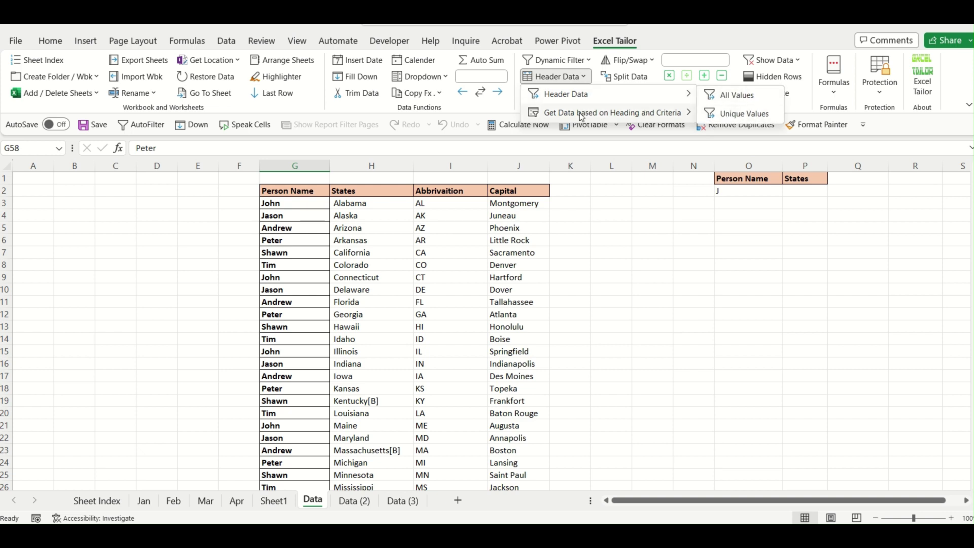
mouse_move(580, 117)
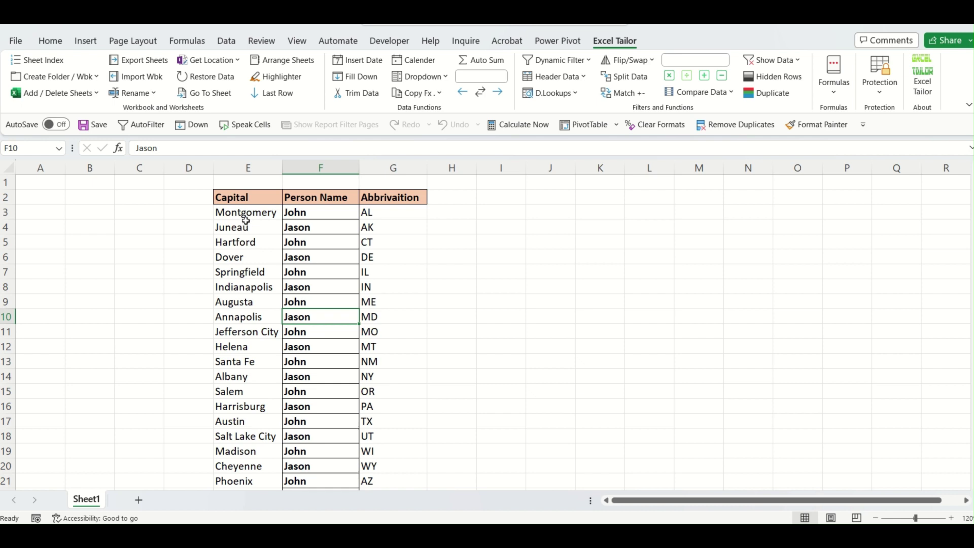
Clear the pulled data in Book2's E3:G26, keeping the headings.
drag(244, 216, 399, 470)
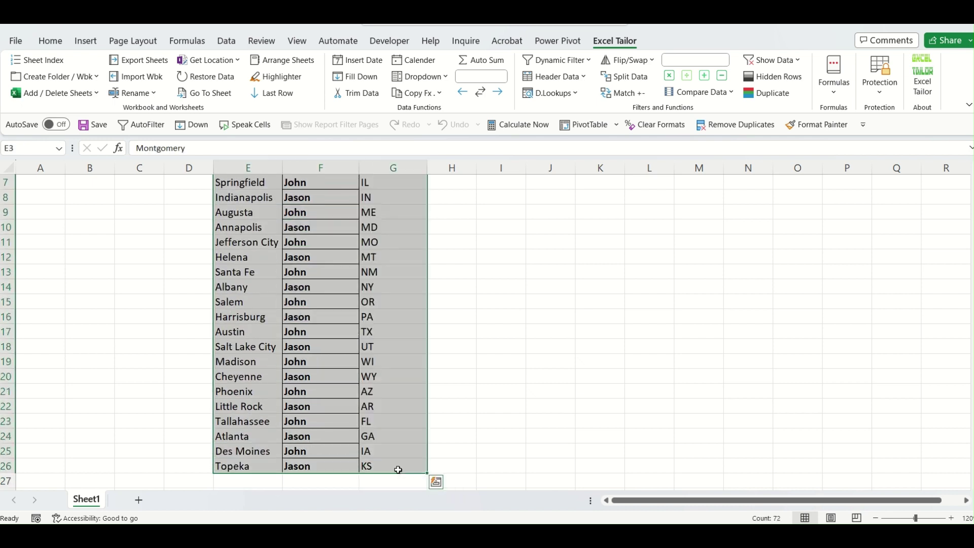
key(Delete)
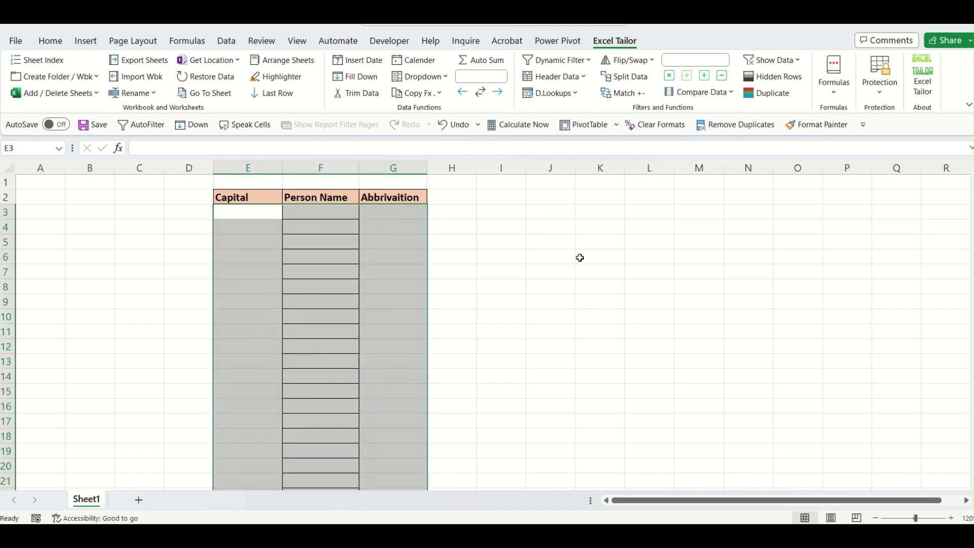
click(571, 201)
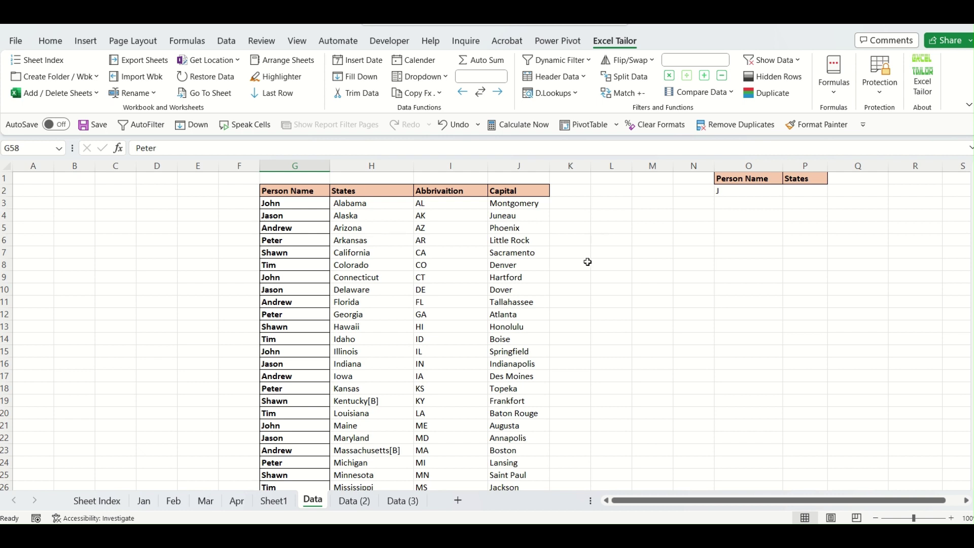
Copy the Person Name / J criteria from O1:O2 into Book2 J2:J3 and widen column J.
drag(738, 179, 739, 190)
key(ctrl+c)
key(alt+Tab)
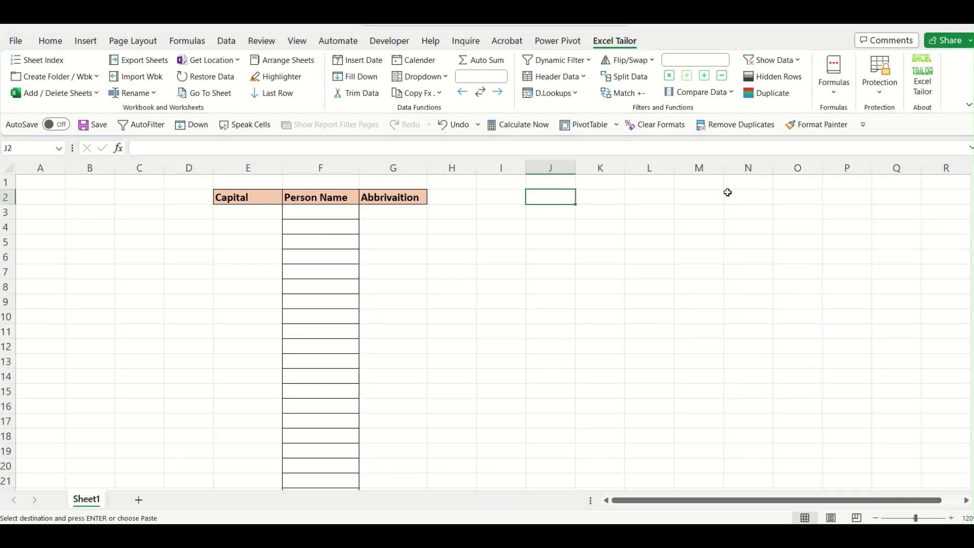
key(ctrl+v)
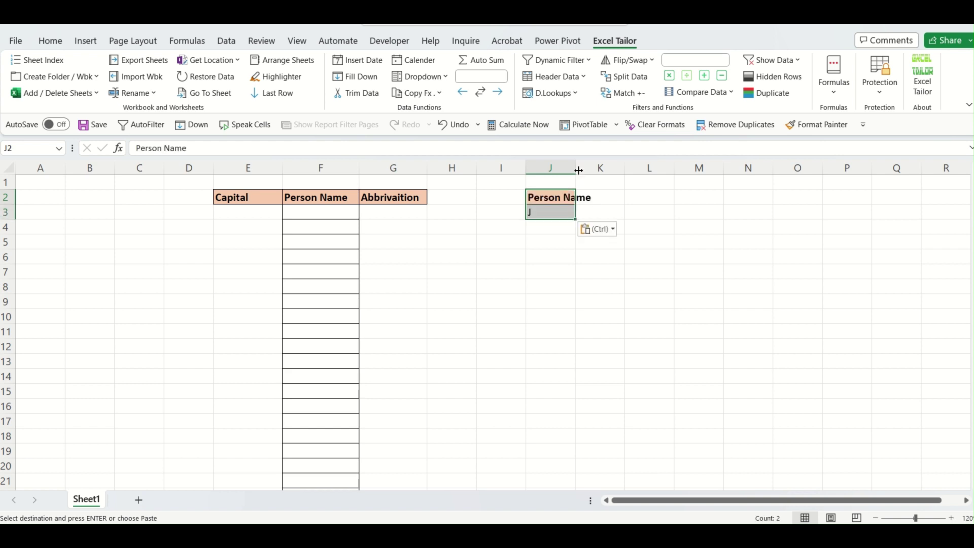
drag(579, 171, 598, 167)
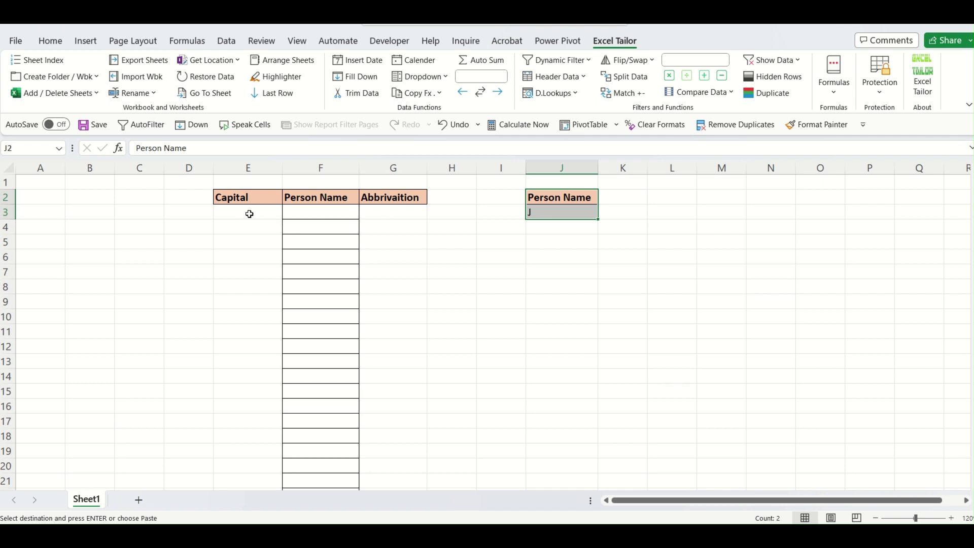
drag(249, 214, 398, 342)
click(362, 406)
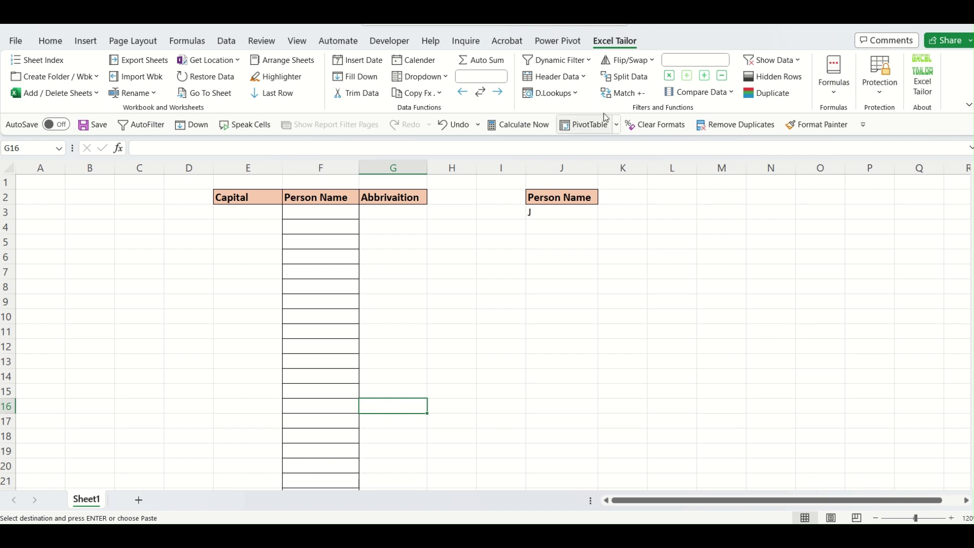
Choose All Values based on Heading and Criteria with Book2 E2:G2 as destination.
click(585, 78)
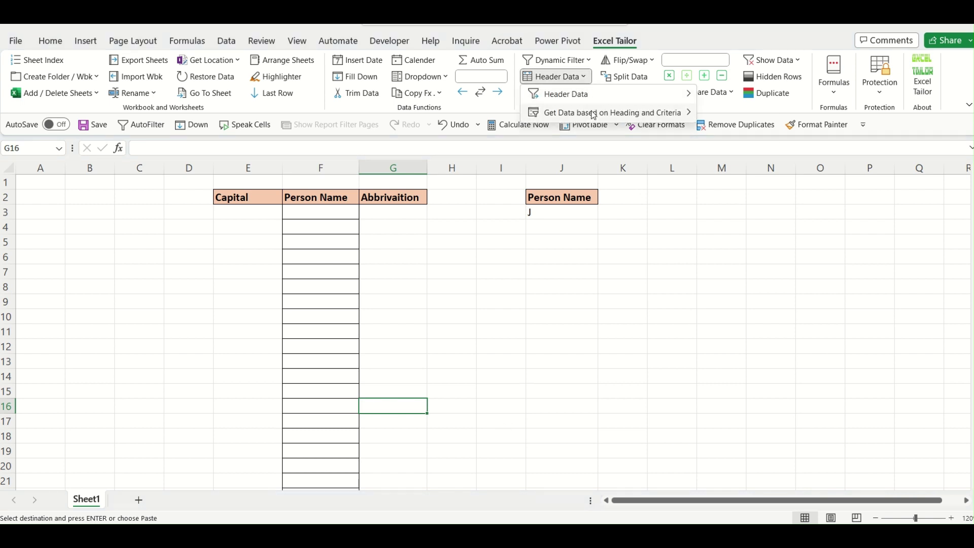
mouse_move(594, 116)
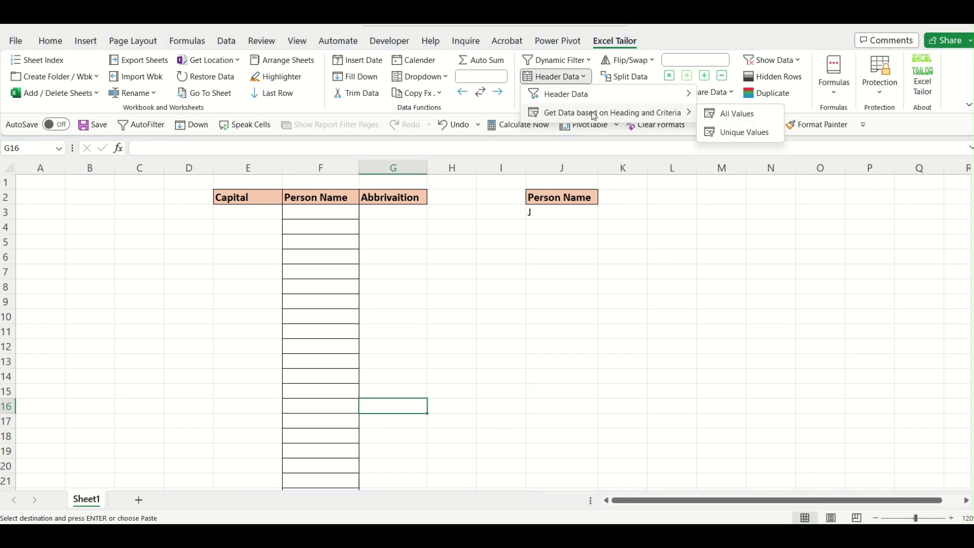
click(755, 117)
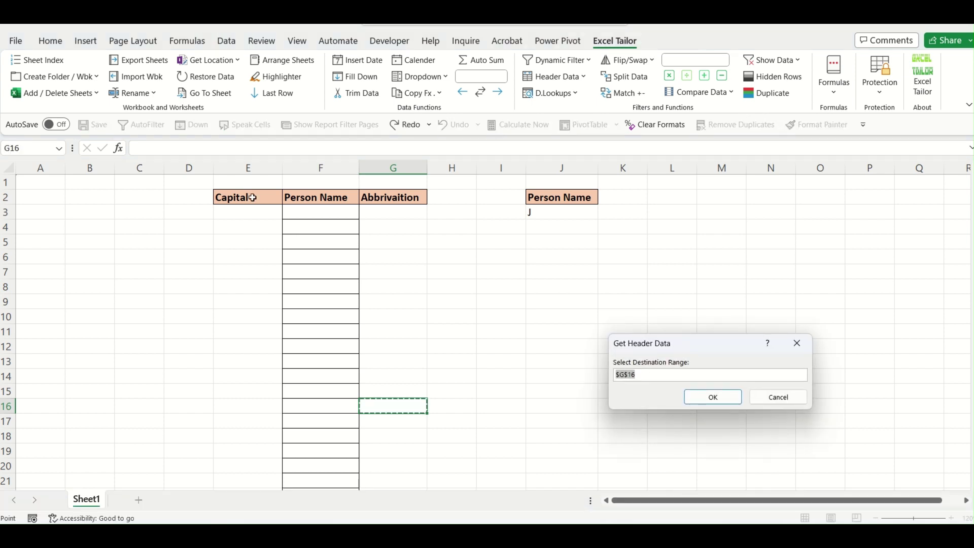
drag(248, 197, 387, 195)
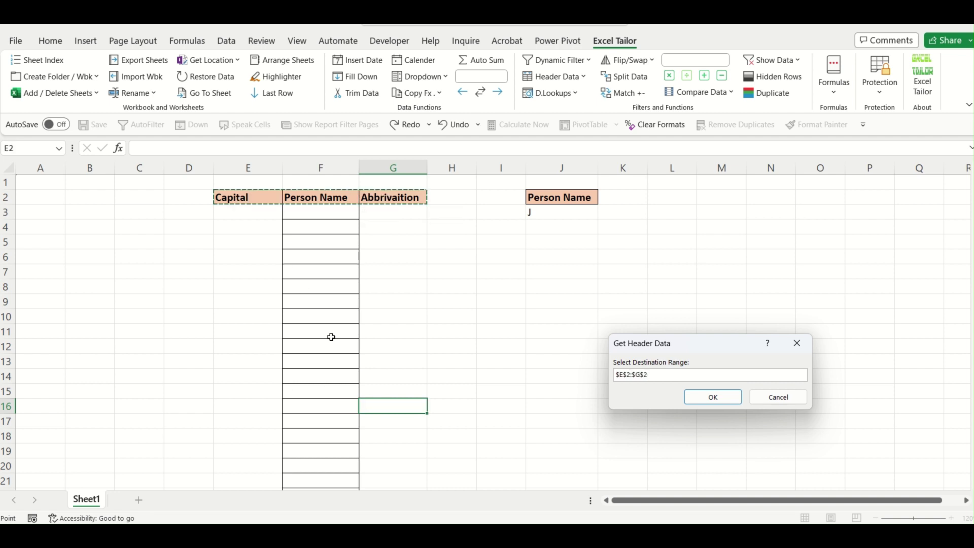
click(726, 397)
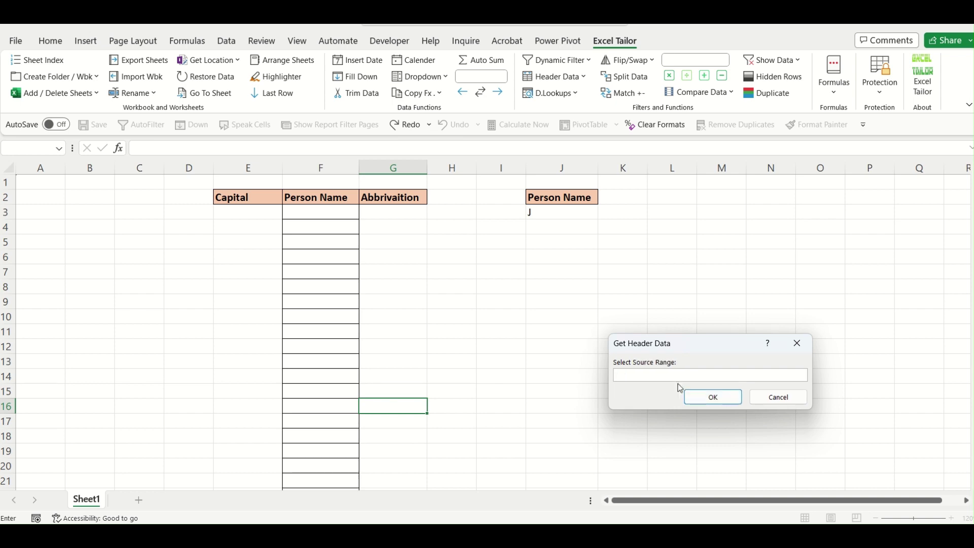
Use the Data sheet table as source and J2:J3 as criteria to pull the John and Jason rows.
mouse_move(717, 538)
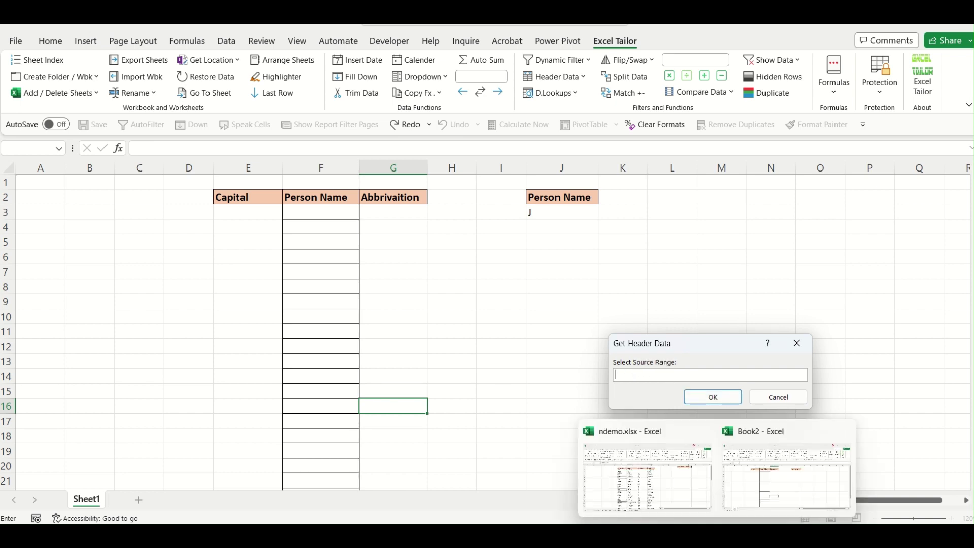
click(666, 488)
drag(296, 191, 511, 463)
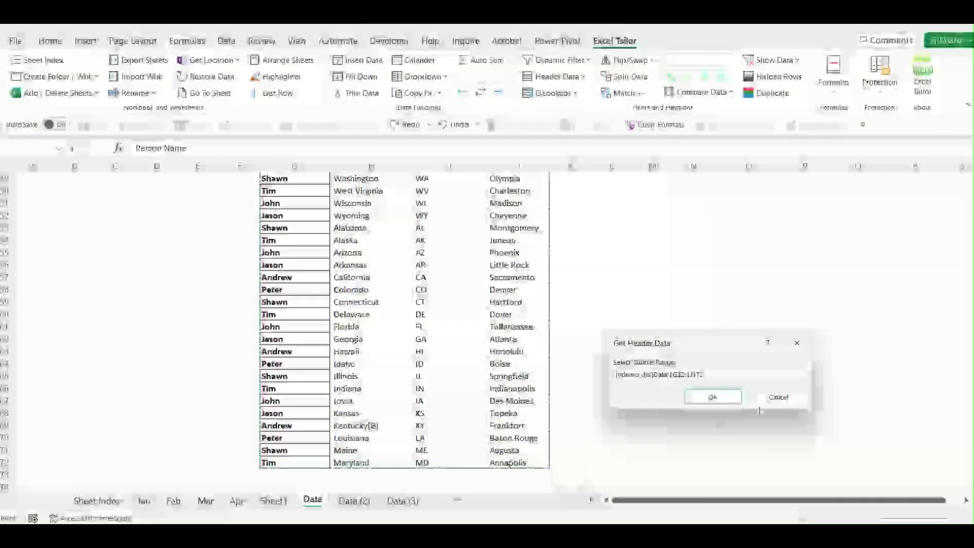
click(713, 397)
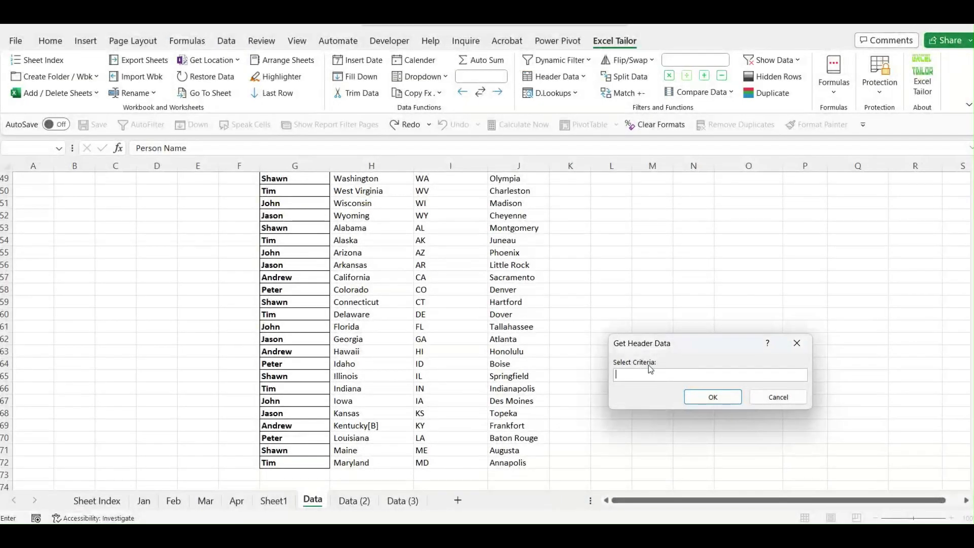
click(789, 493)
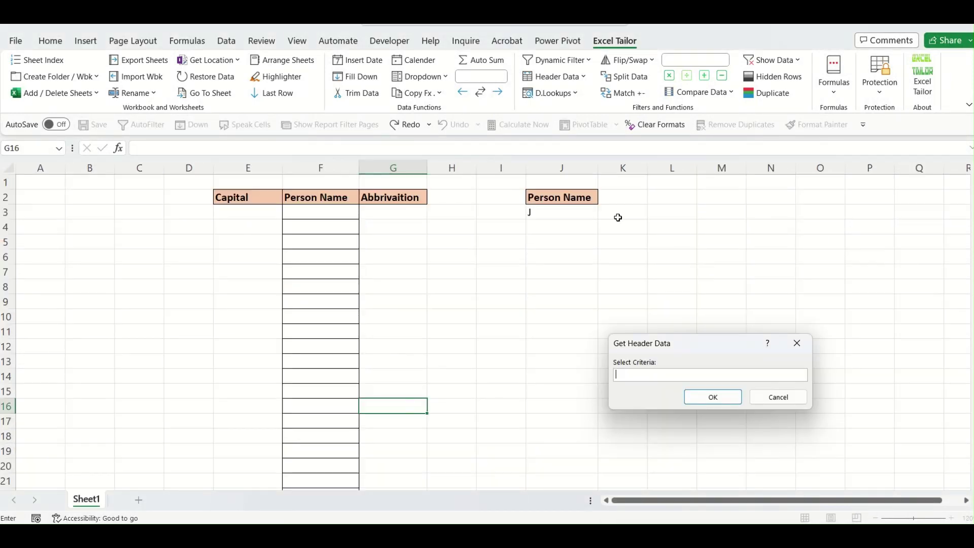
drag(570, 197, 559, 212)
click(707, 398)
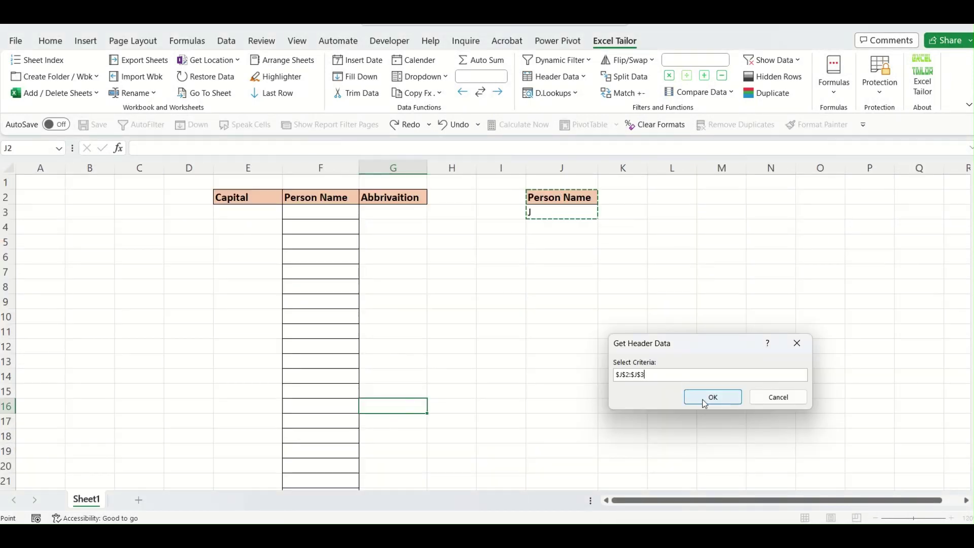
click(540, 328)
scroll(507, 328, down, 3)
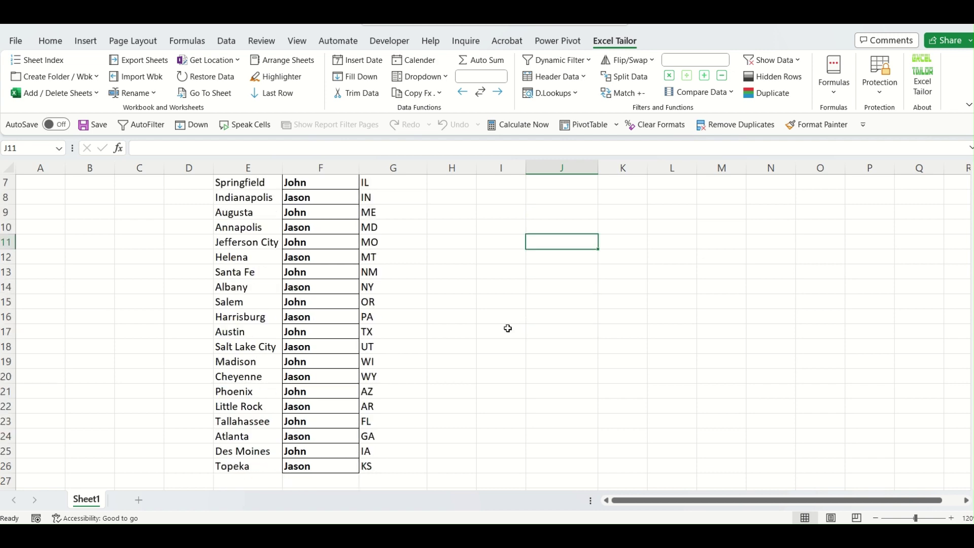
Review the filtered John and Jason results alongside the source Data sheet.
scroll(328, 423, up, 1)
scroll(326, 421, up, 2)
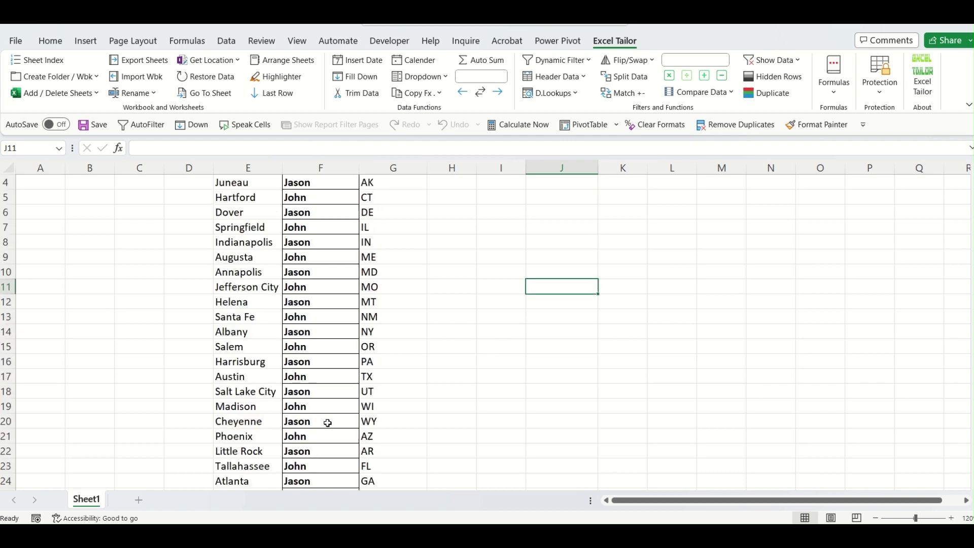
scroll(314, 295, down, 2)
scroll(314, 294, down, 3)
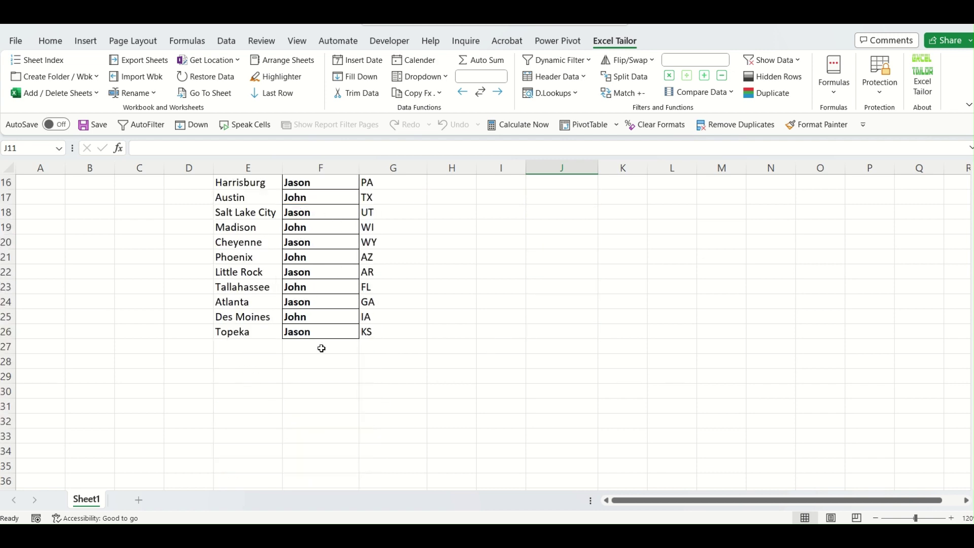
scroll(320, 348, up, 5)
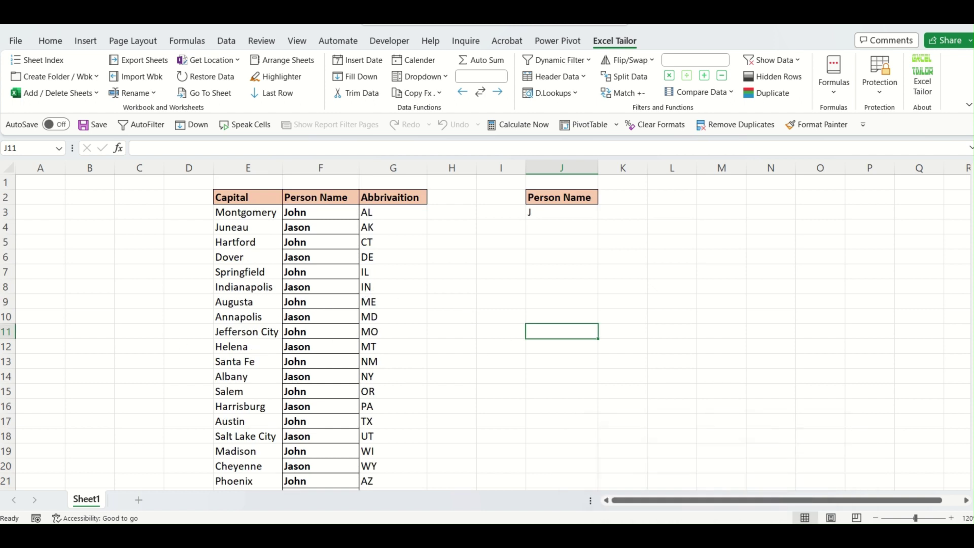
click(655, 466)
click(480, 279)
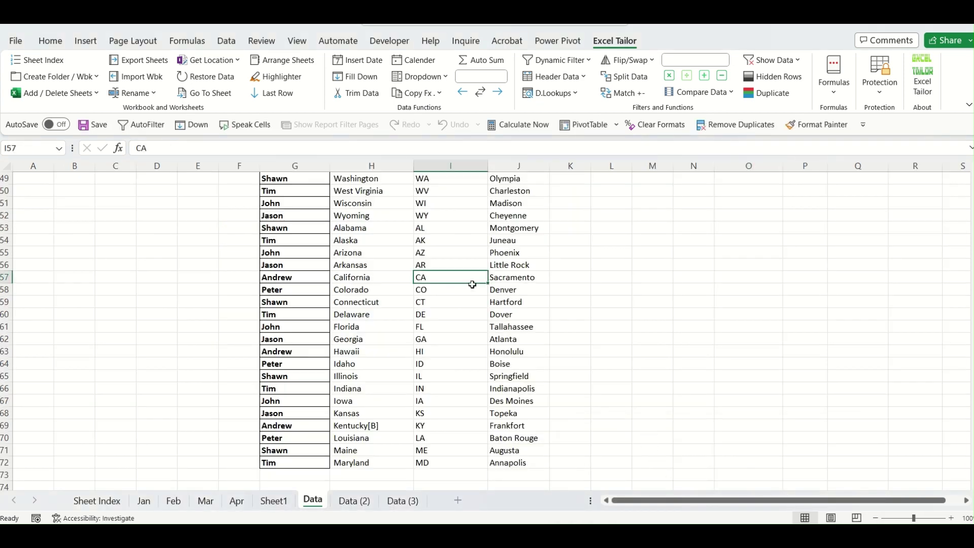
scroll(504, 338, up, 15)
scroll(505, 339, up, 1)
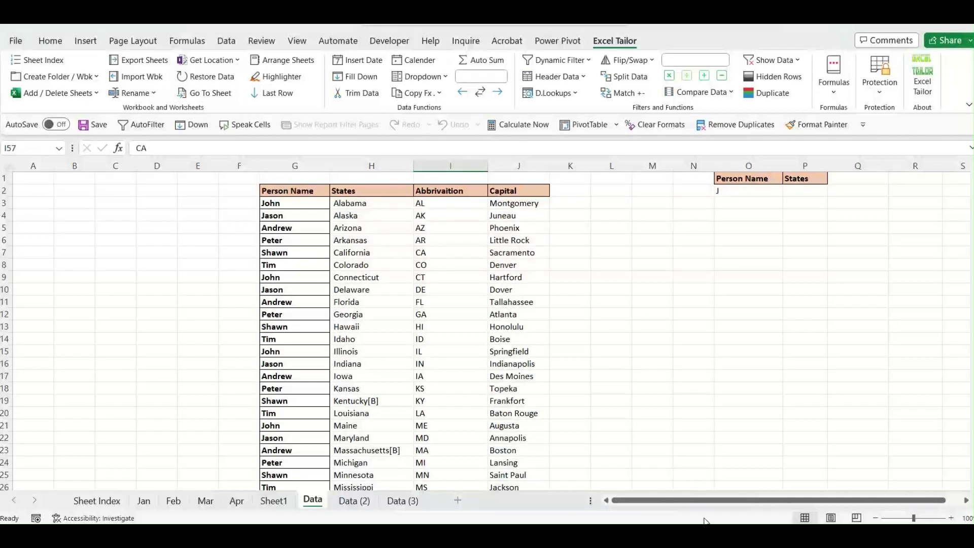
click(778, 471)
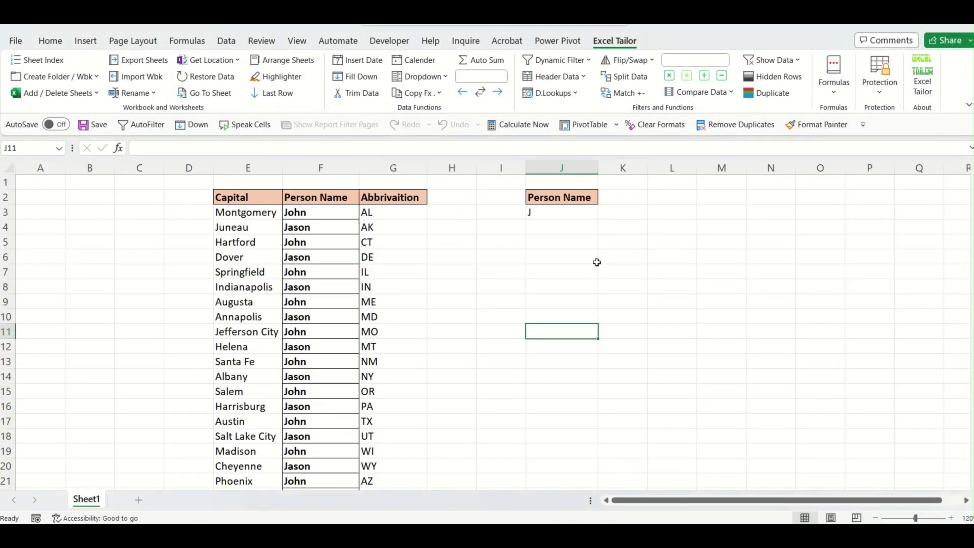
Dismiss the Header Data commands and bring the ndemo.xlsx Data sheet forward.
click(582, 81)
mouse_move(589, 99)
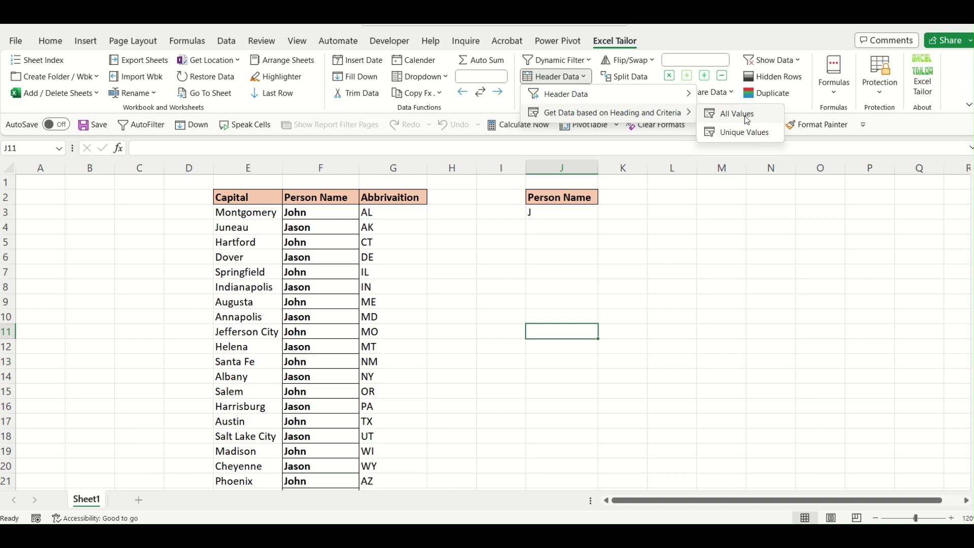
click(767, 380)
mouse_move(718, 536)
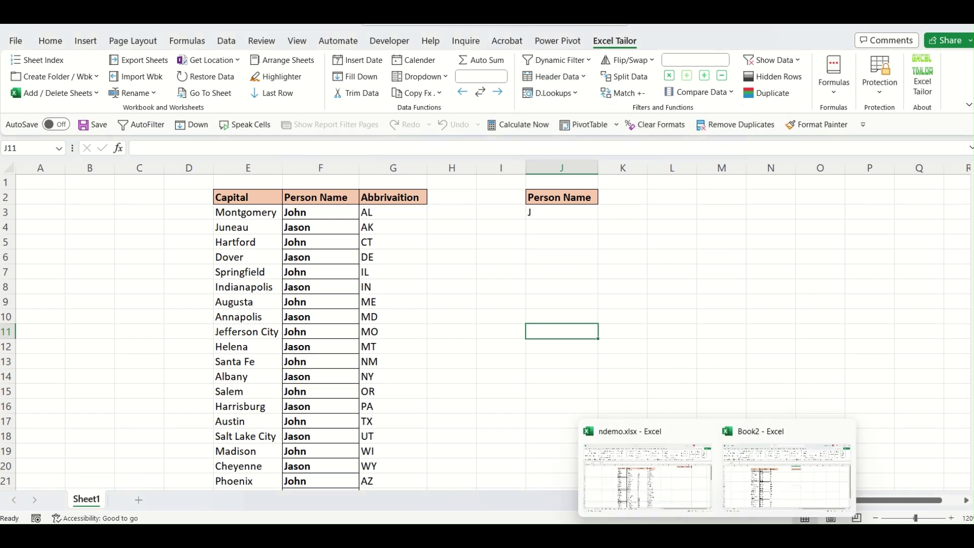
click(644, 484)
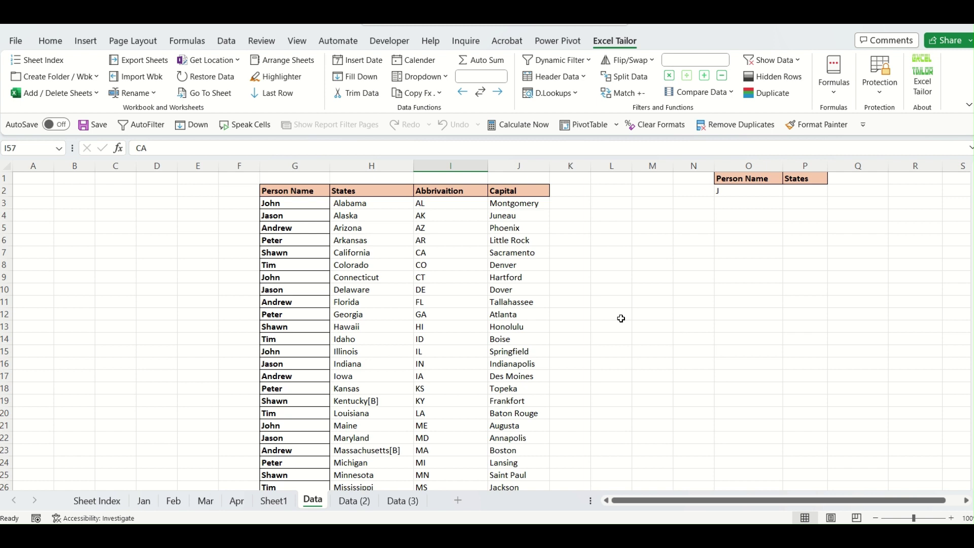
Browse the D.Lookups dynamic lookup choices without running one.
click(635, 360)
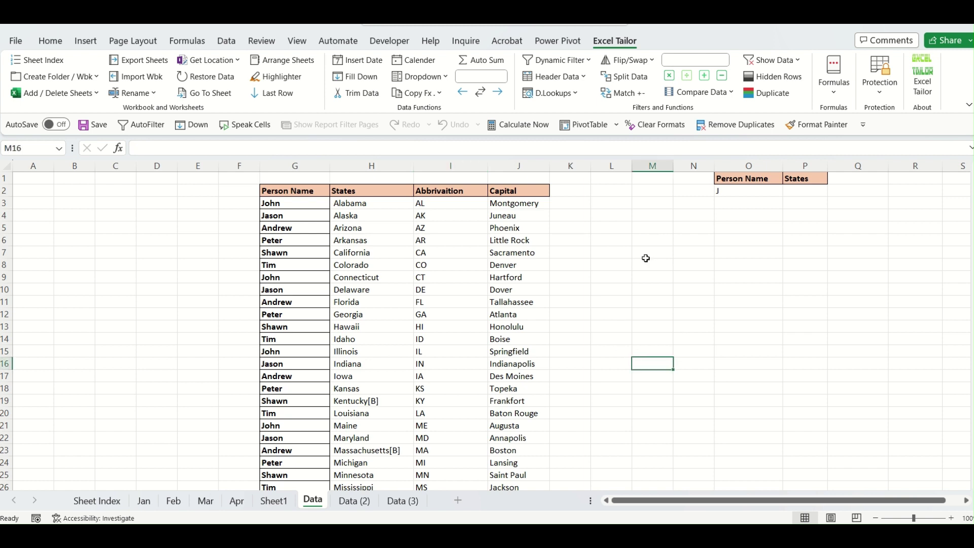
click(576, 94)
click(754, 373)
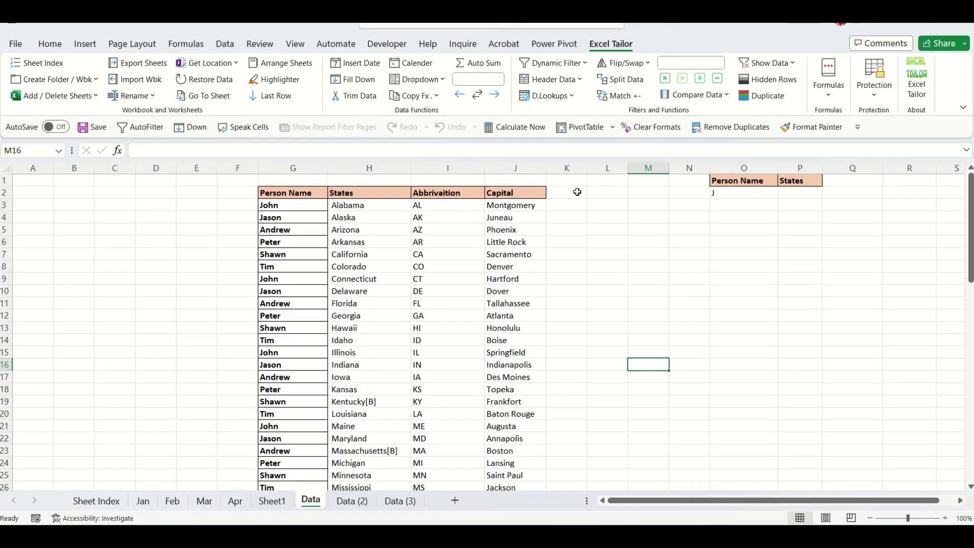
click(571, 99)
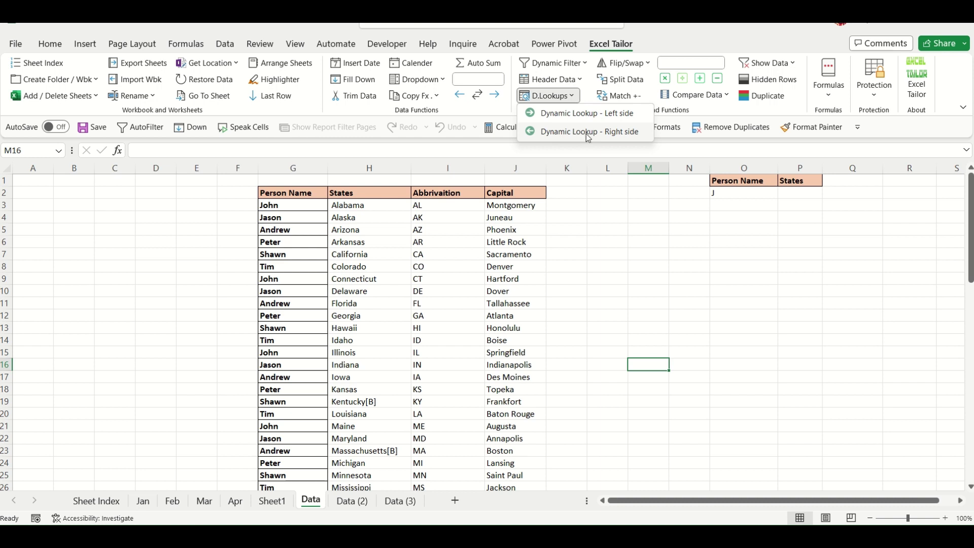
click(652, 318)
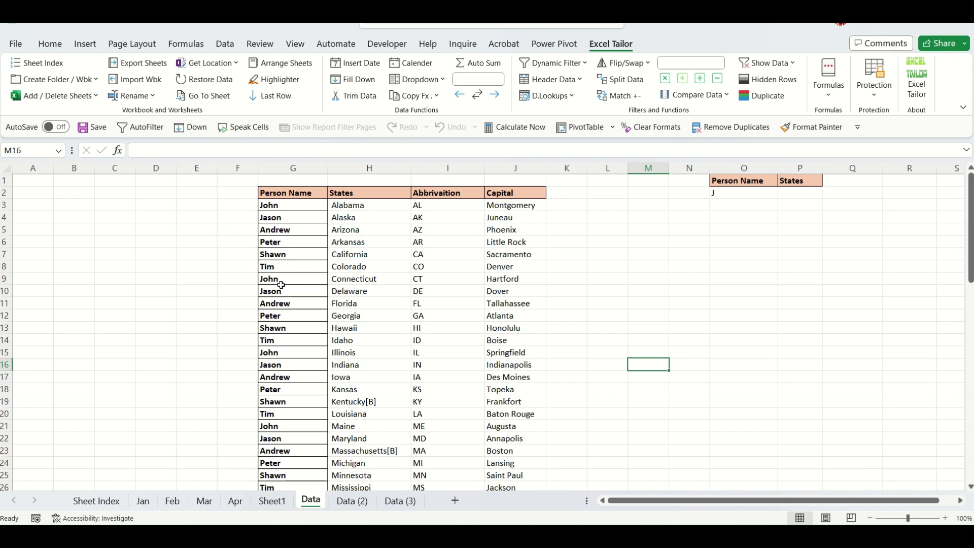
Delete the table rows from row 9 down, shifting cells up, leaving John through Tim.
drag(282, 285, 499, 285)
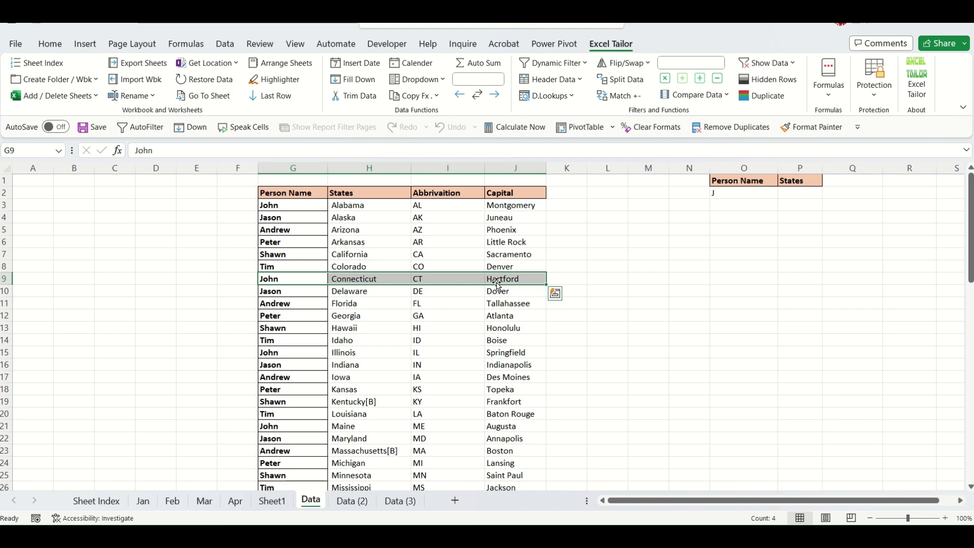
key(ctrl+shift+Down)
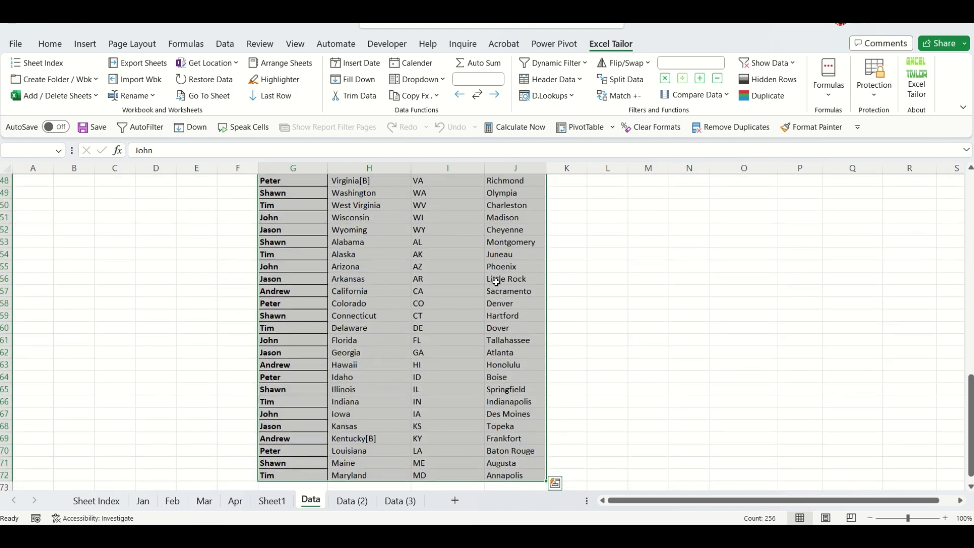
key(Delete)
scroll(497, 282, up, 15)
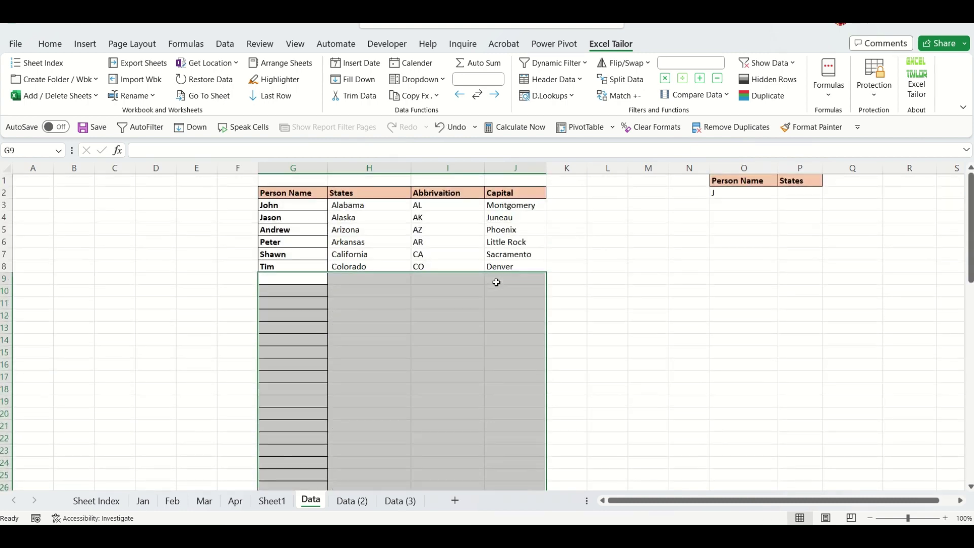
key(ctrl+minus)
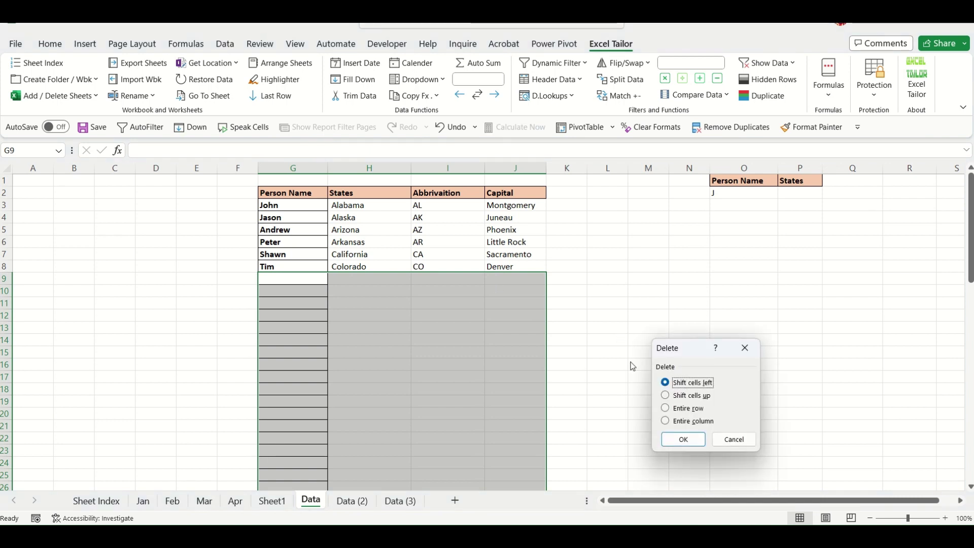
click(696, 395)
click(690, 438)
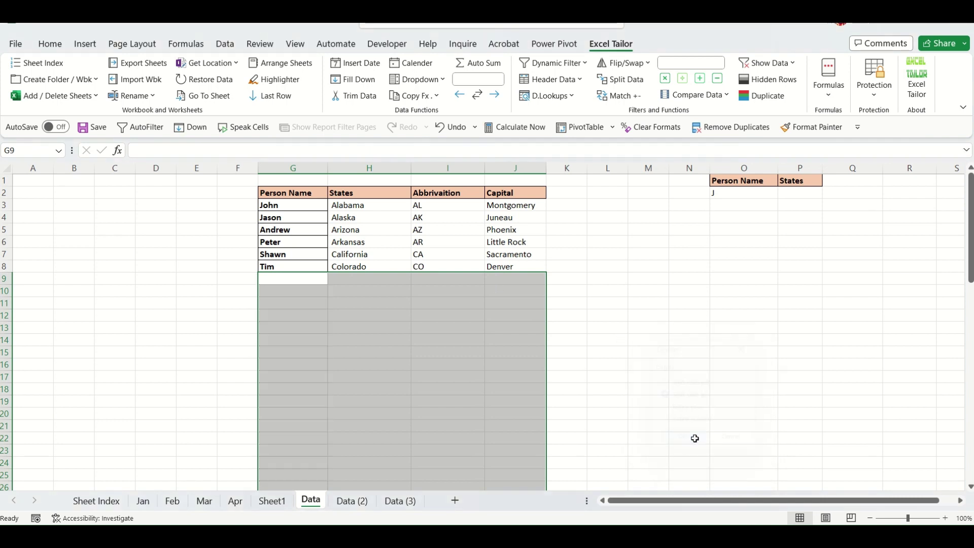
click(666, 376)
click(568, 364)
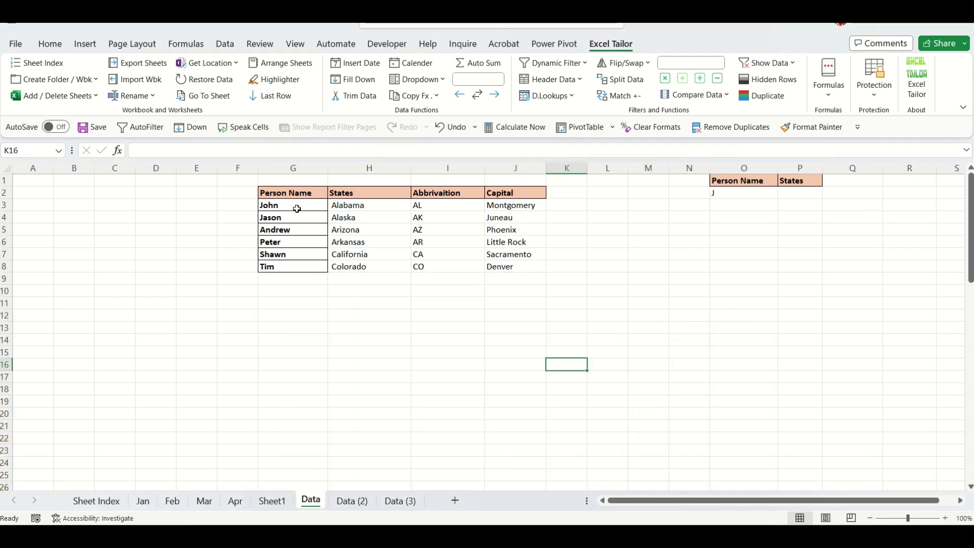
Copy the six-row table to L12, widen column N, and clear its states, abbreviations and capitals.
drag(296, 209, 305, 268)
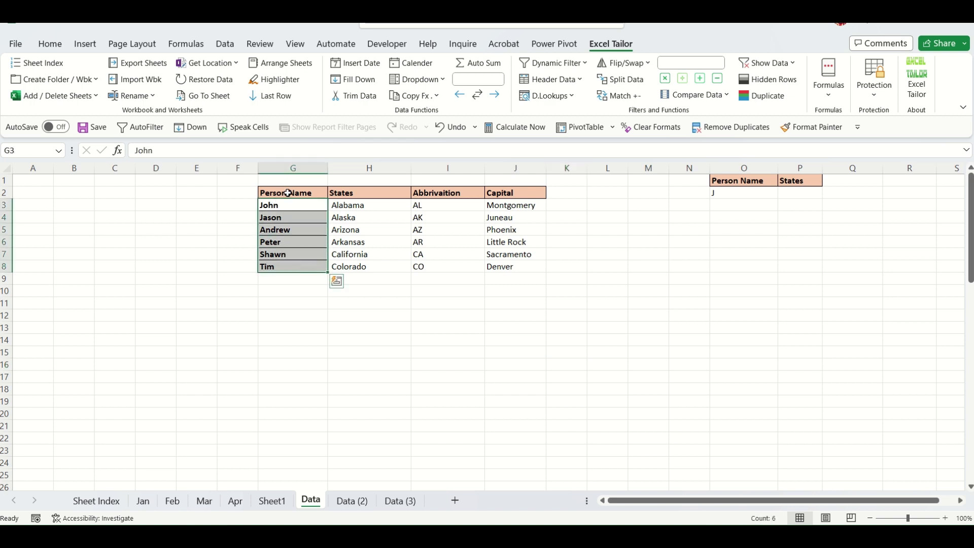
drag(288, 194, 513, 267)
key(ctrl+c)
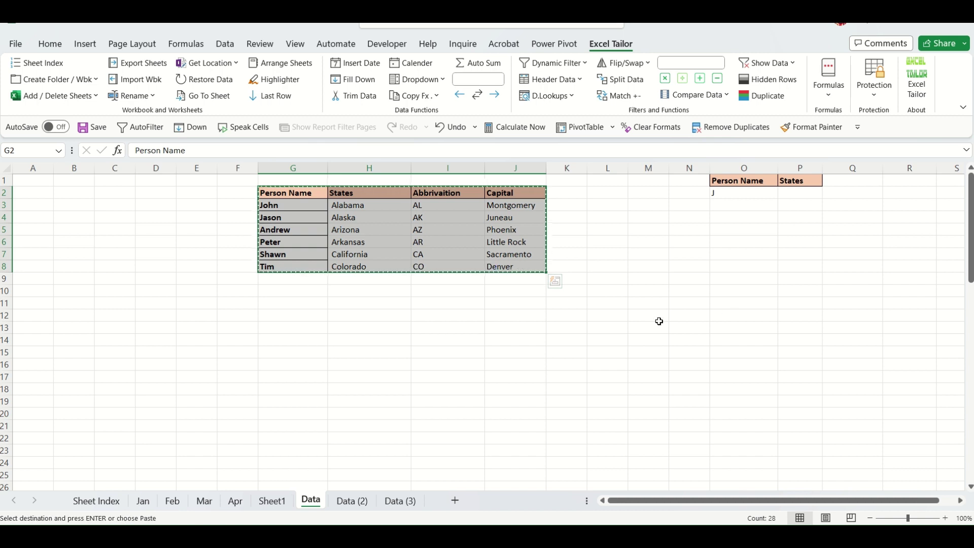
click(659, 321)
key(ctrl+v)
click(689, 438)
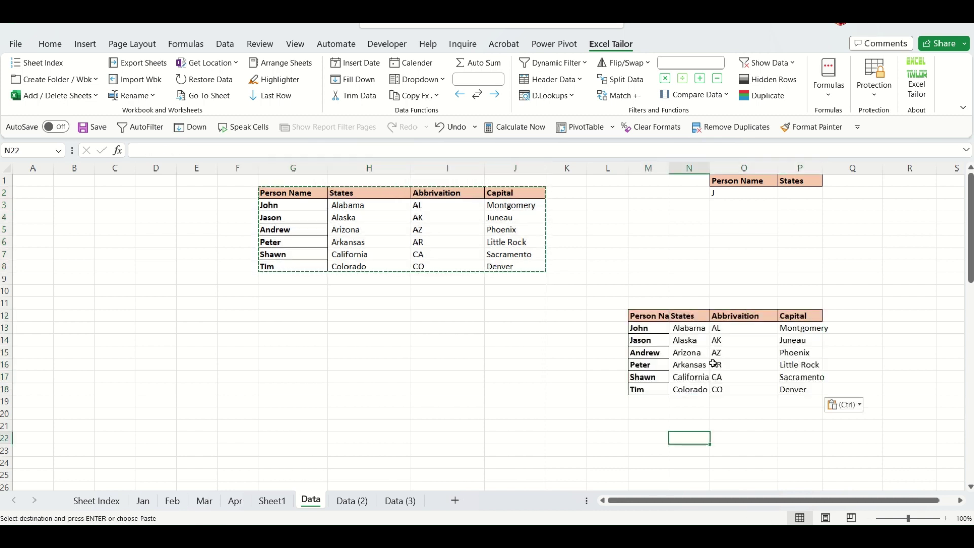
drag(710, 168, 739, 168)
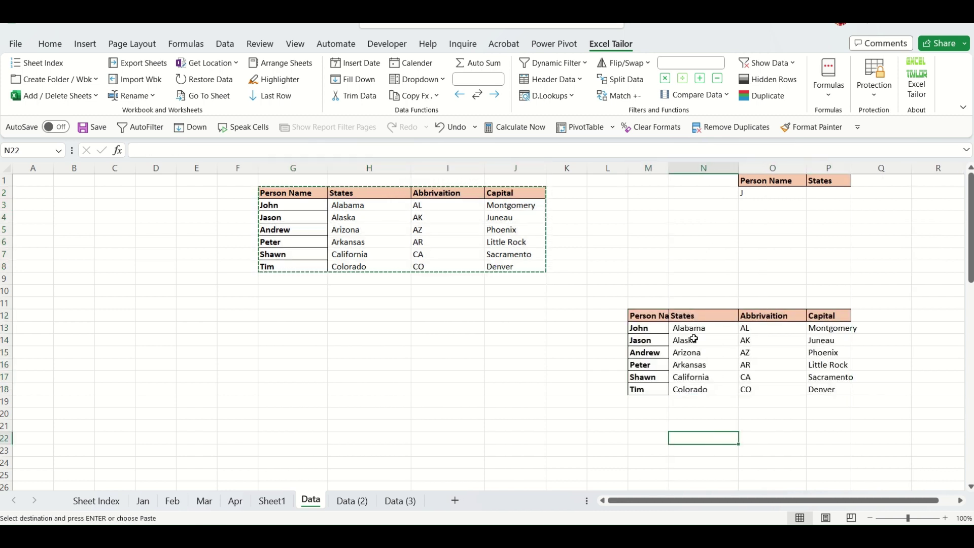
drag(691, 328, 813, 385)
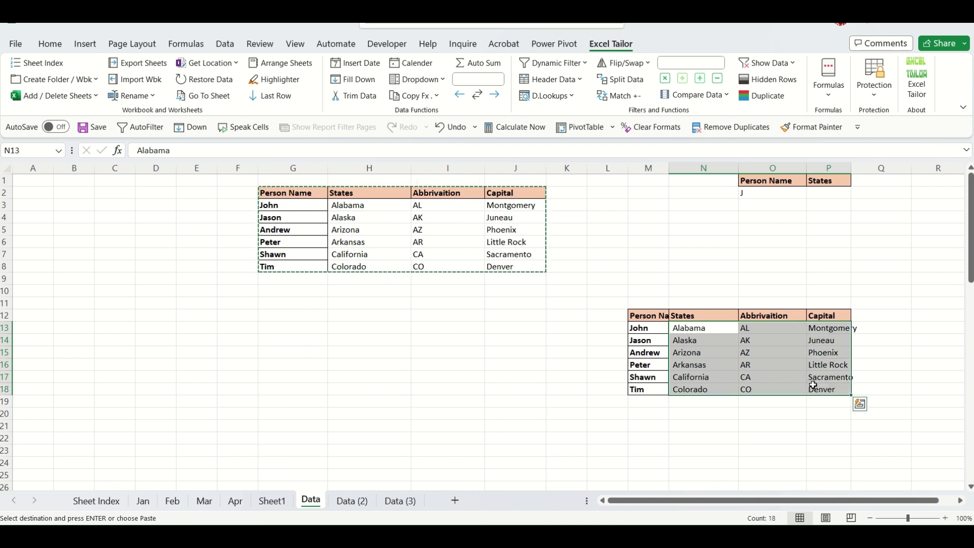
key(Delete)
Reorder the copy's headings to Person Name, Abbrivaition, States, Capital.
click(711, 317)
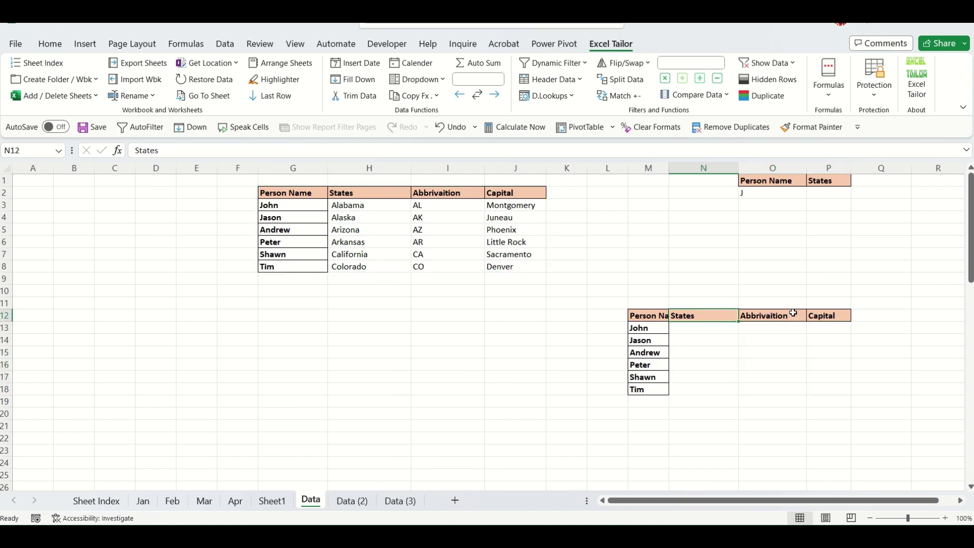
click(781, 311)
mouse_move(784, 316)
mouse_down()
mouse_move(784, 347)
mouse_move(713, 343)
mouse_move(777, 318)
mouse_up()
click(710, 313)
click(713, 339)
drag(713, 339, 707, 317)
click(705, 339)
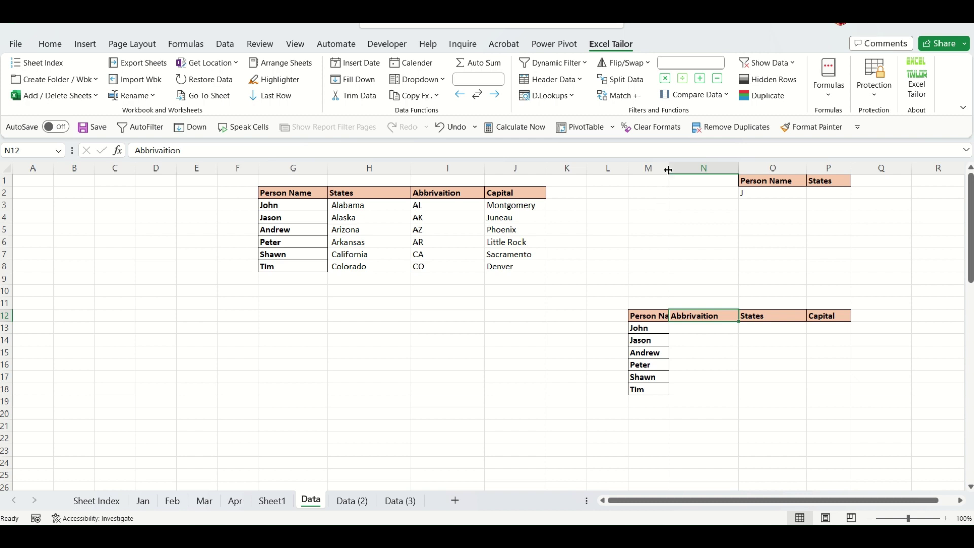
drag(670, 169, 698, 169)
click(869, 319)
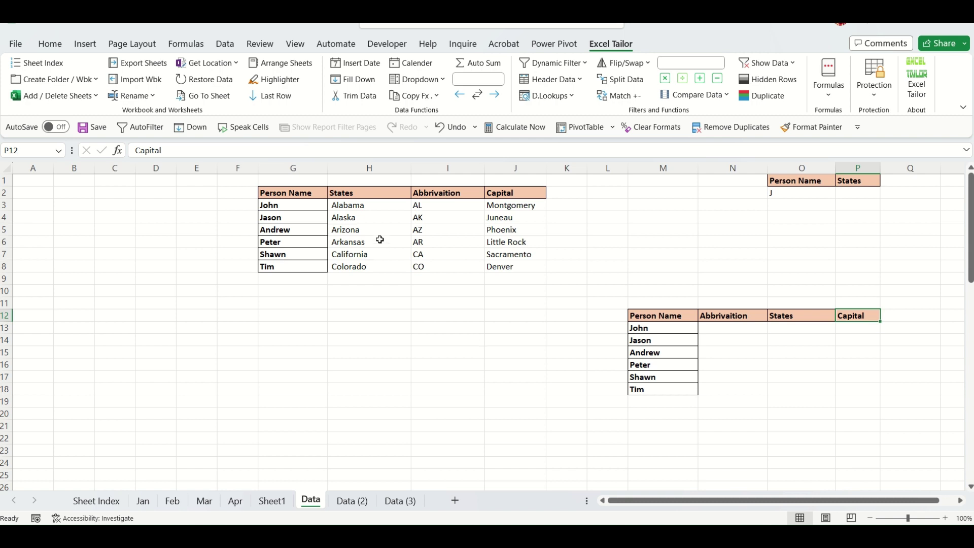
click(477, 244)
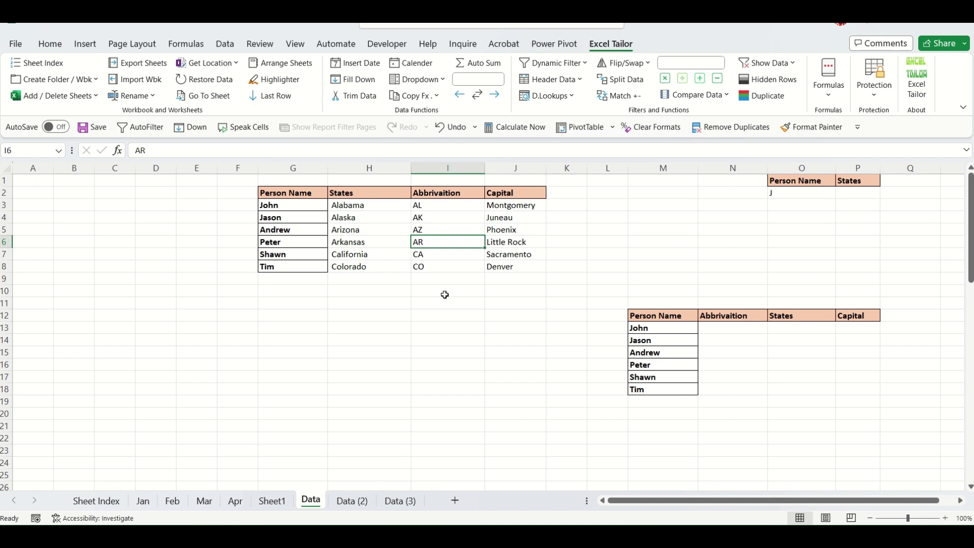
click(569, 97)
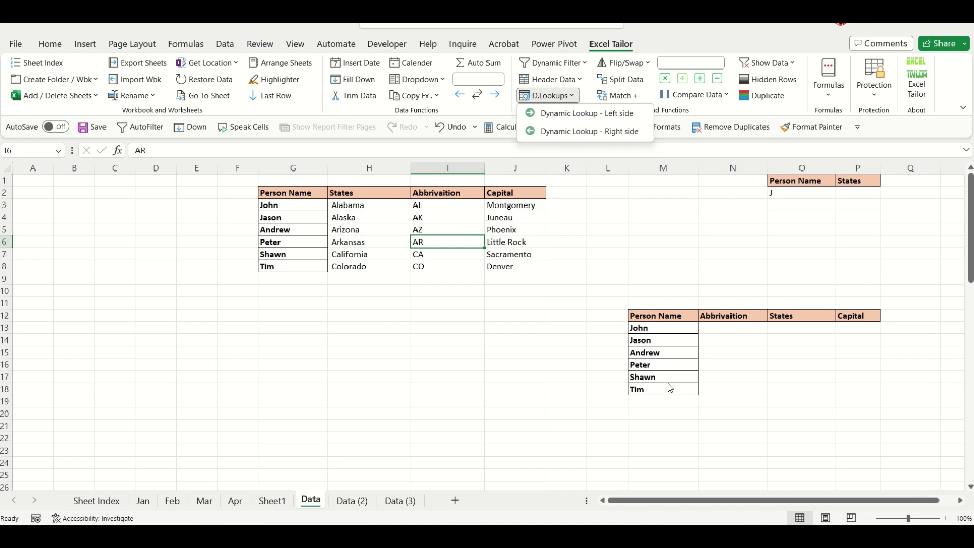
Start Dynamic Lookup - Left side with the lower table M12:P18 as lookup range.
click(655, 333)
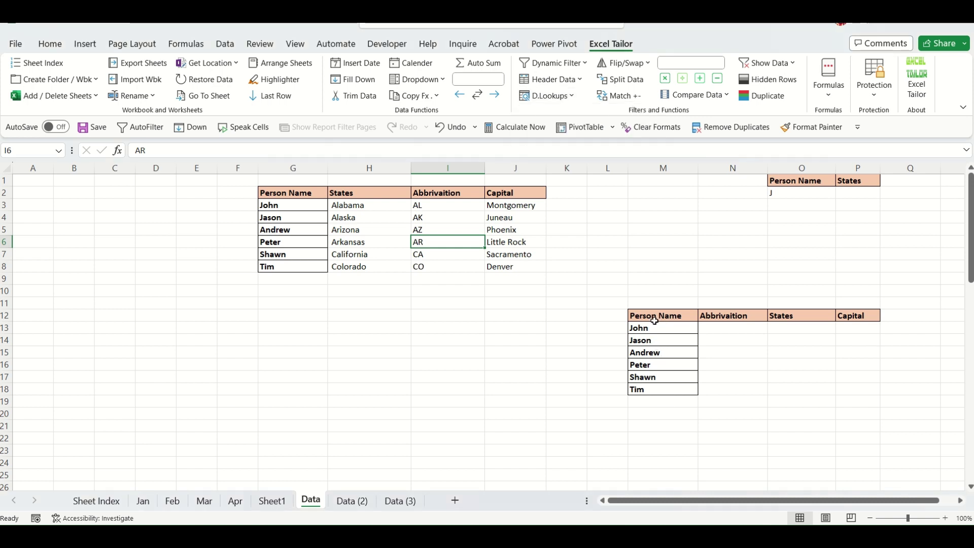
drag(654, 319, 663, 389)
click(797, 414)
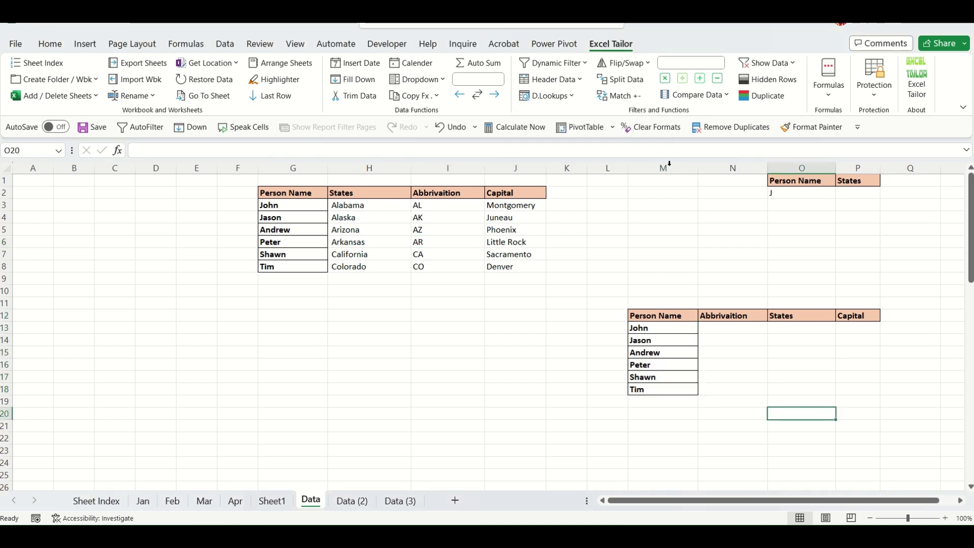
click(574, 97)
click(577, 114)
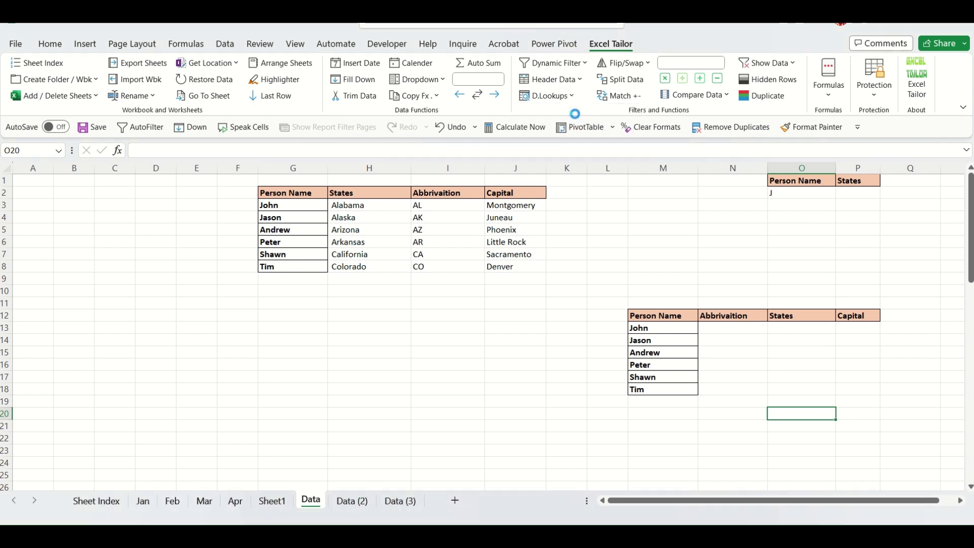
drag(665, 347, 468, 344)
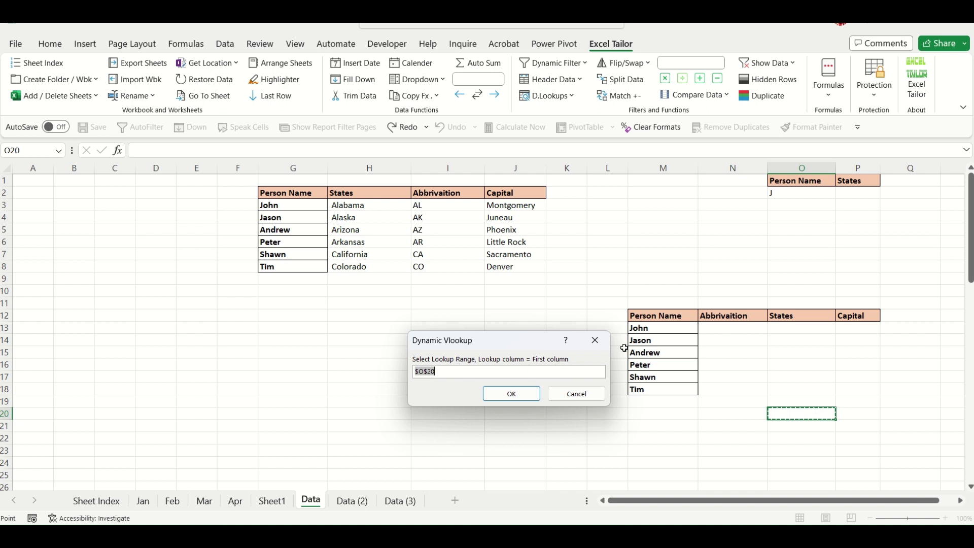
drag(664, 318, 852, 391)
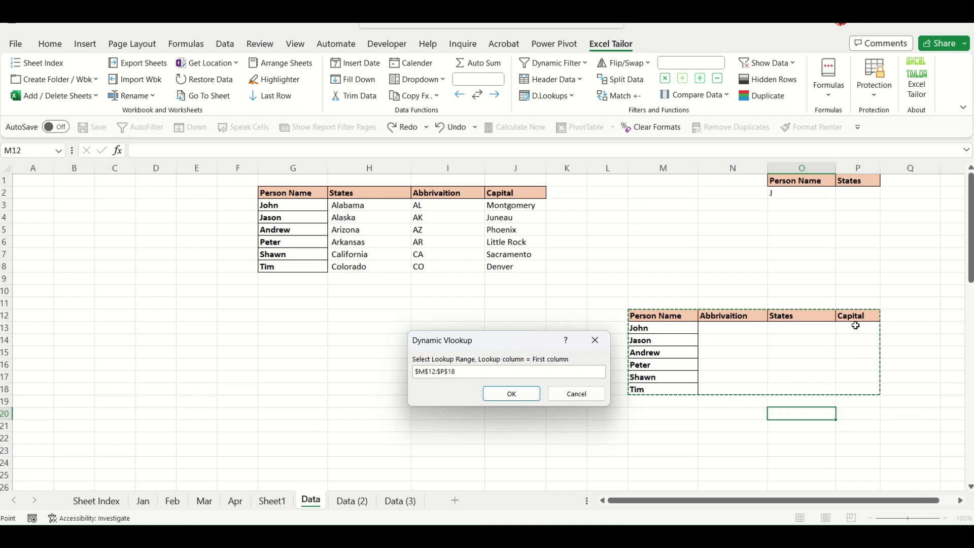
click(511, 394)
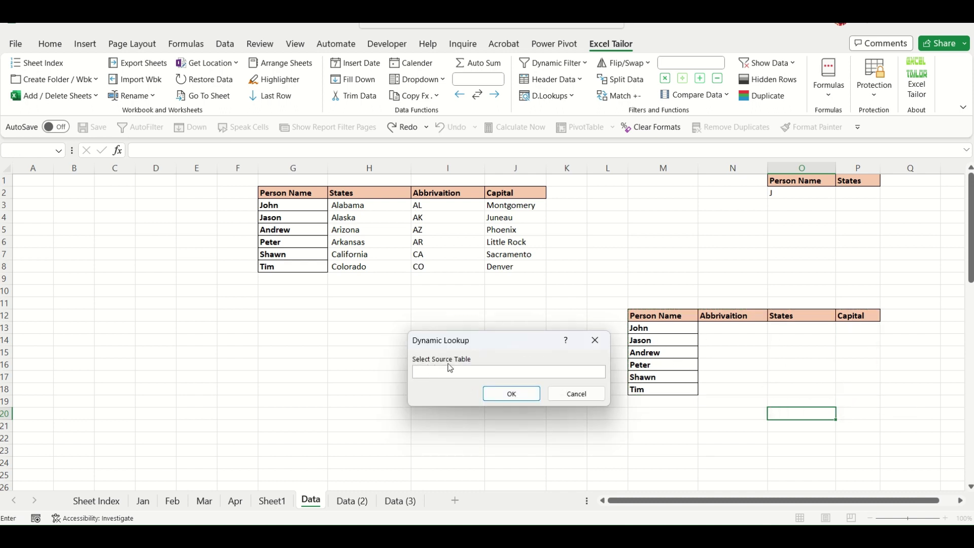
Use G2:J8 as source and N13 as destination to fill abbreviations, states and capitals.
drag(293, 191, 500, 265)
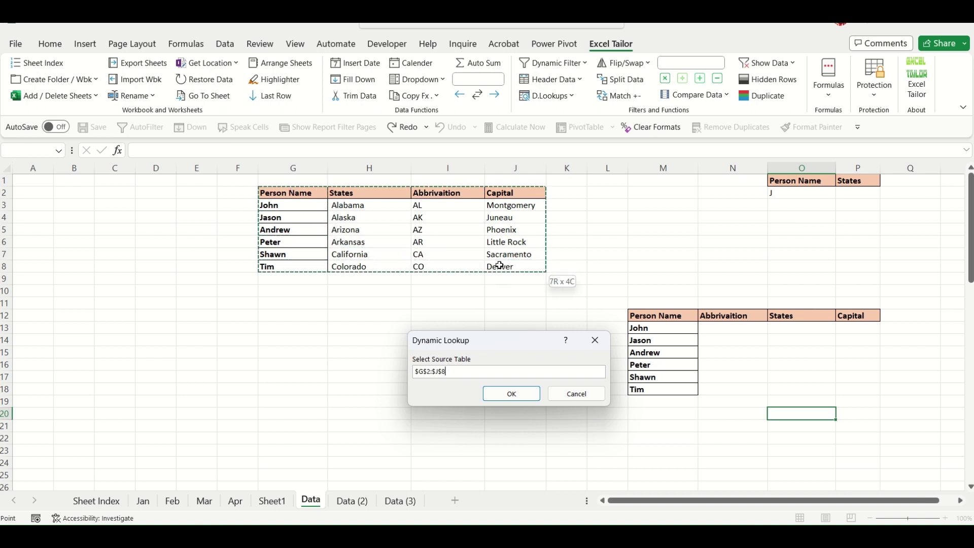
click(518, 400)
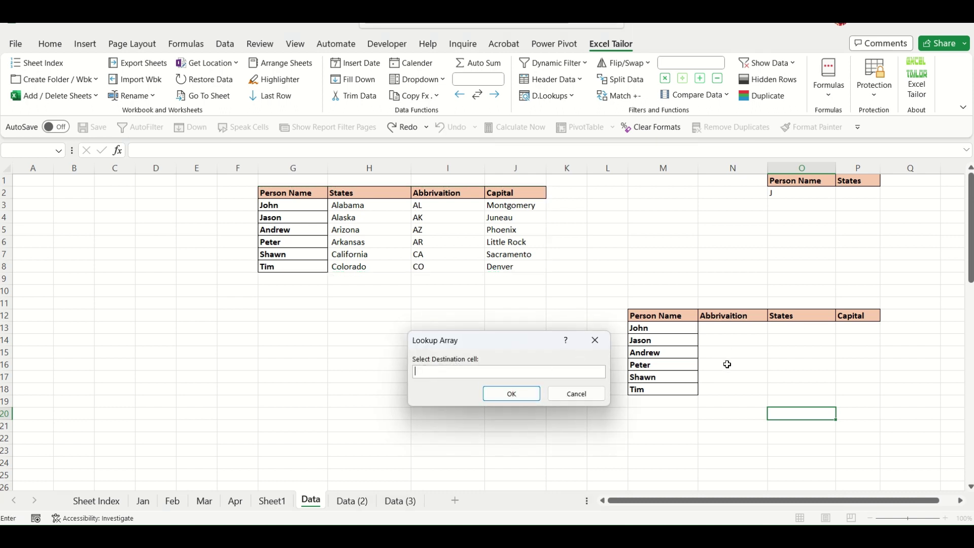
click(727, 331)
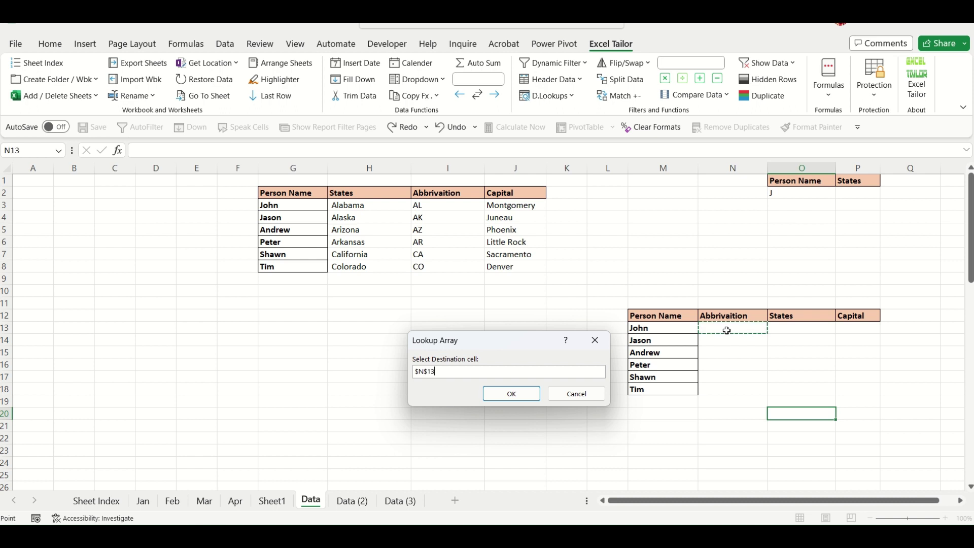
click(516, 397)
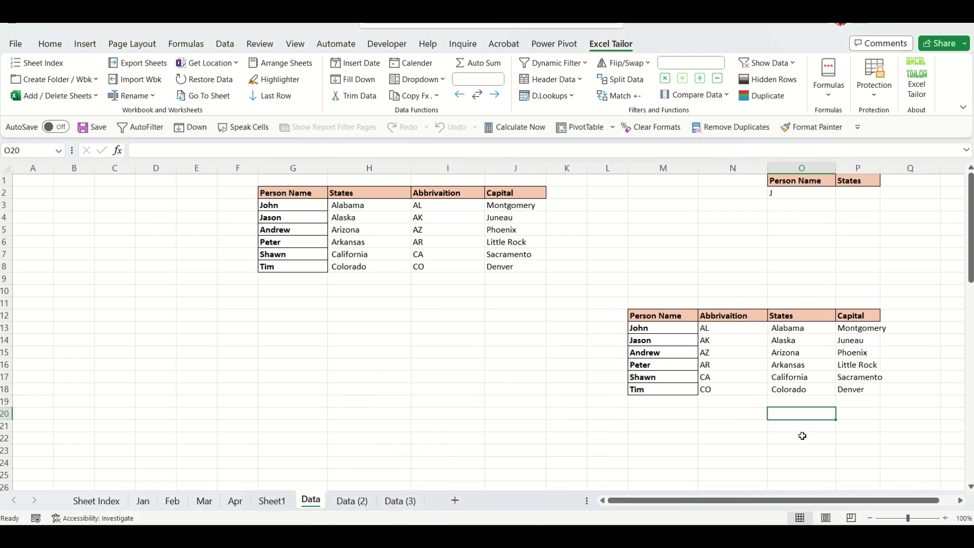
click(778, 449)
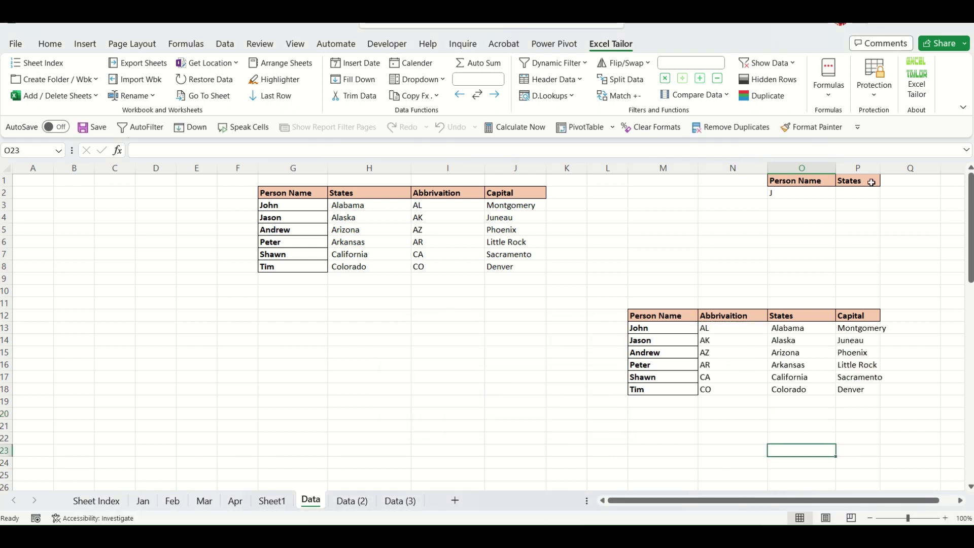
Move the filled lookup table to H13 beneath the source, widening columns P and K.
drag(886, 166, 893, 166)
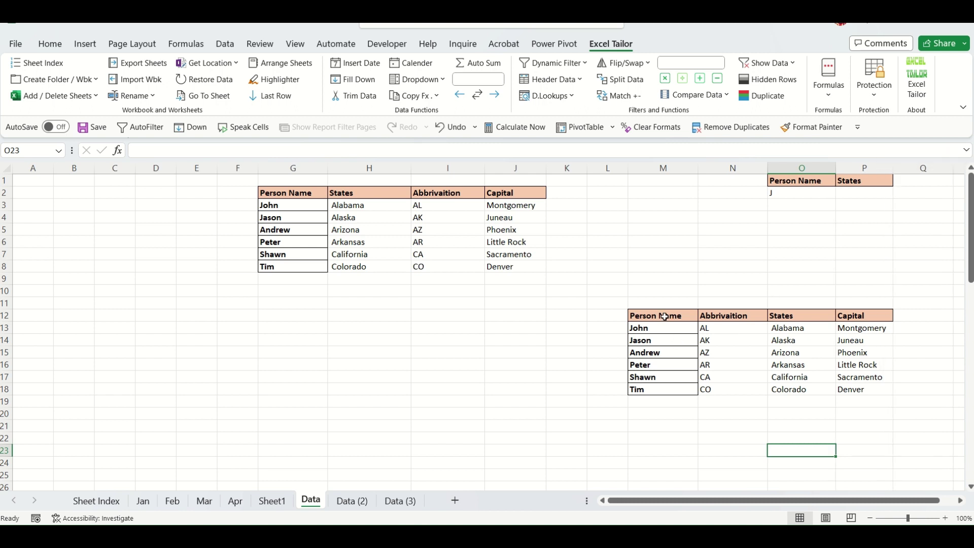
drag(663, 316, 862, 388)
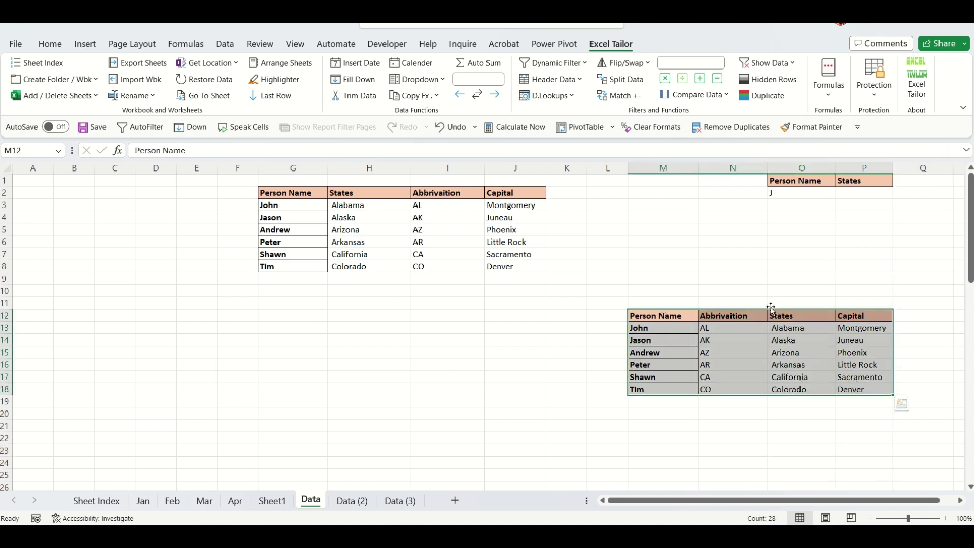
drag(771, 309, 517, 329)
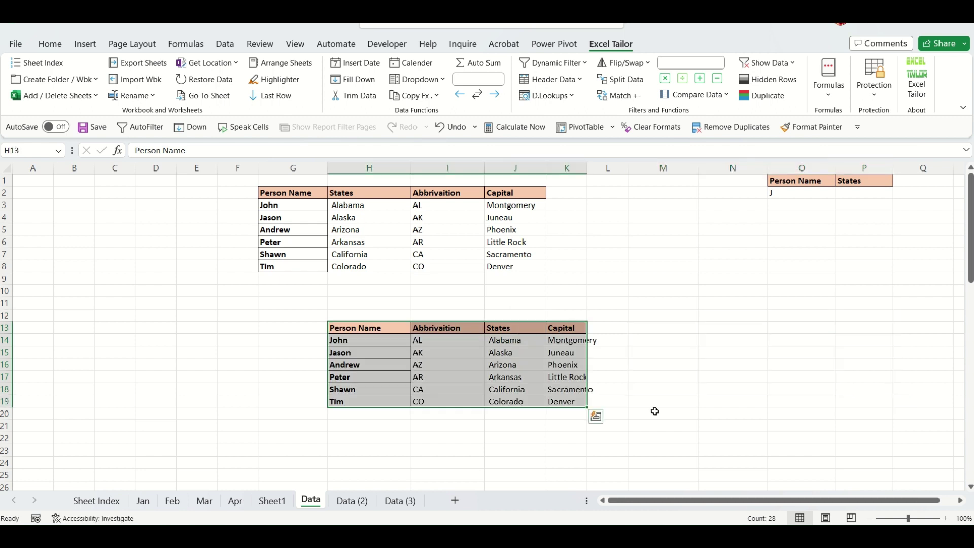
drag(588, 168, 615, 168)
click(568, 450)
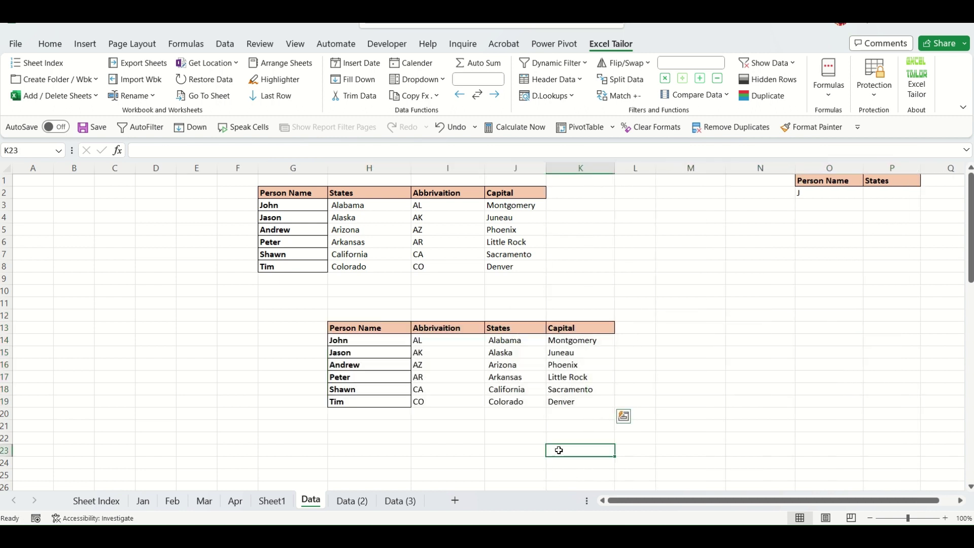
Move the Person Name column to column L after Capital and widen column L.
click(375, 327)
key(ctrl+shift+Down)
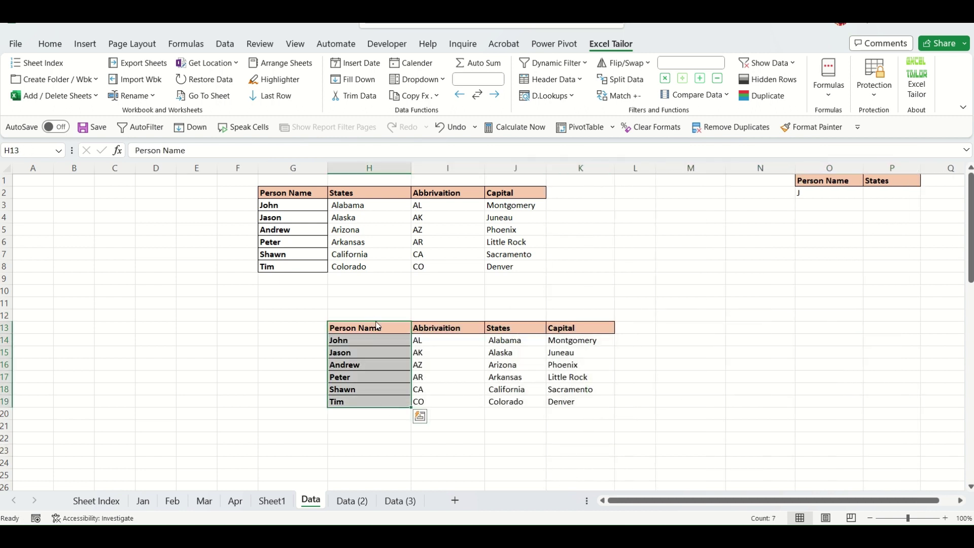
drag(378, 326, 634, 330)
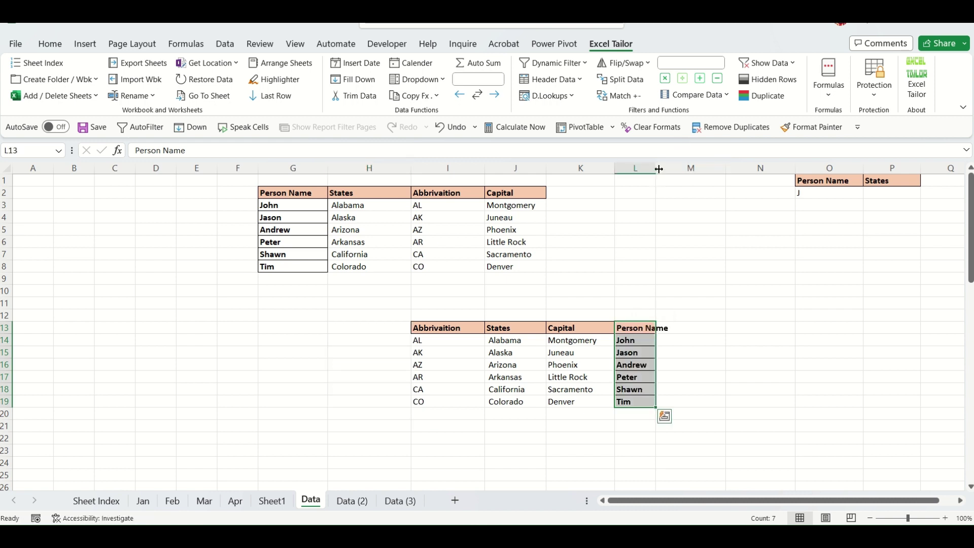
drag(658, 169, 699, 169)
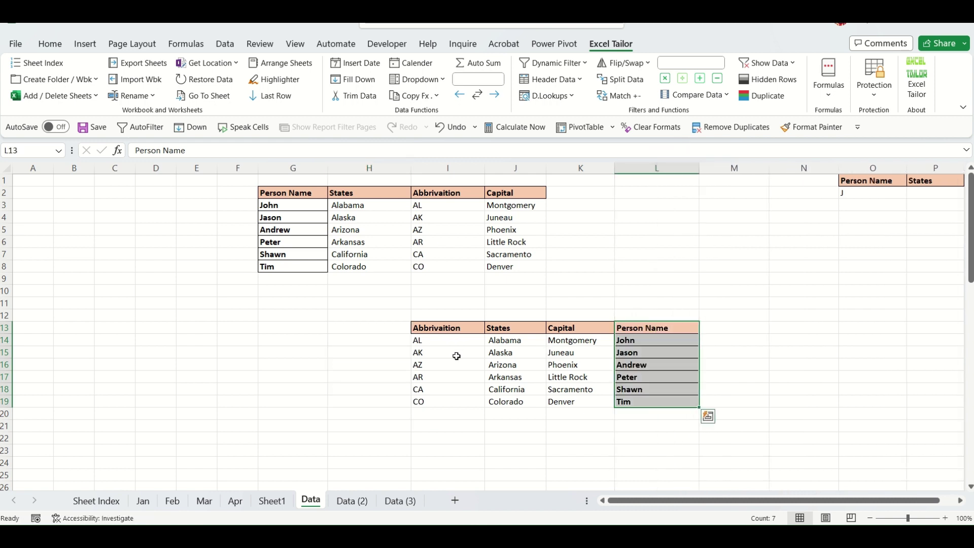
drag(446, 339, 559, 402)
Clear I14:K19 and start Dynamic Lookup - Right side with I13:L19 as lookup range.
key(Delete)
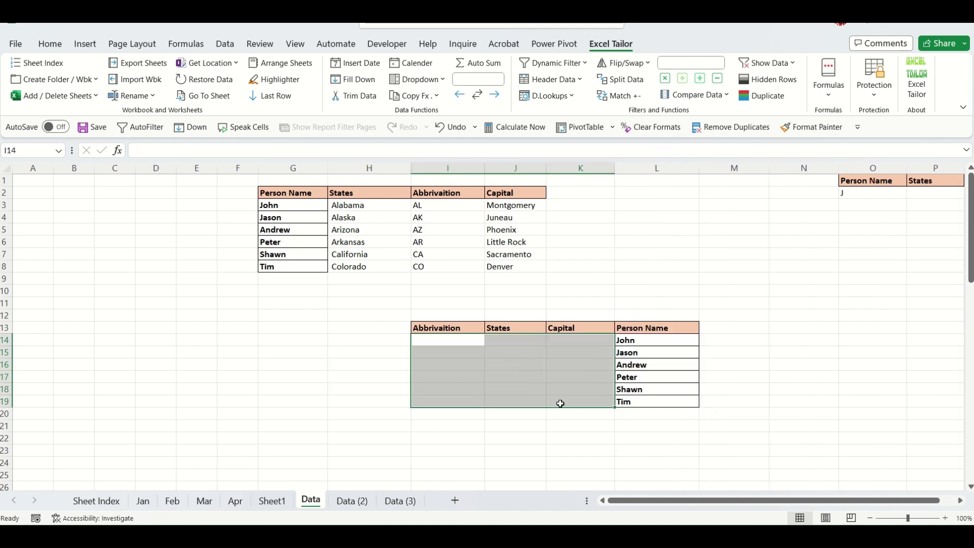
click(829, 362)
click(573, 99)
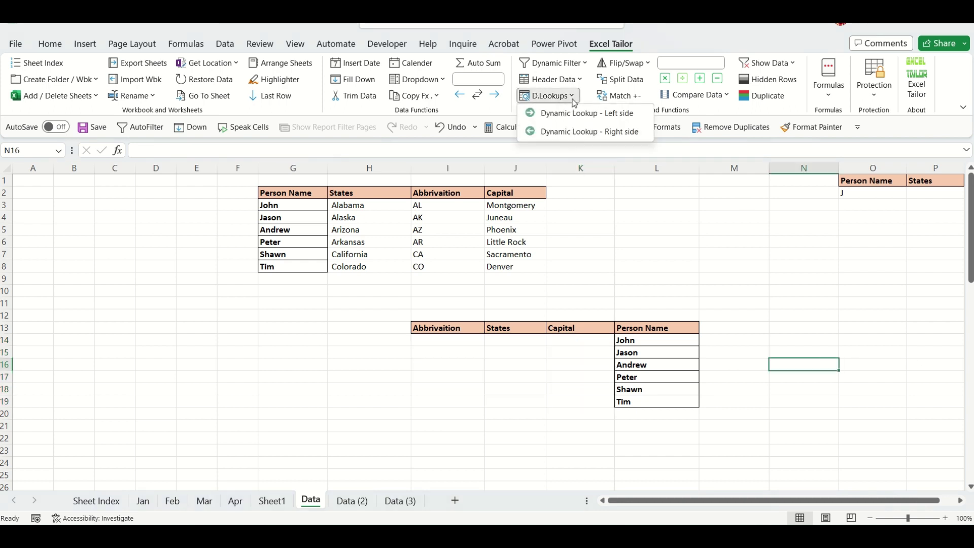
click(585, 131)
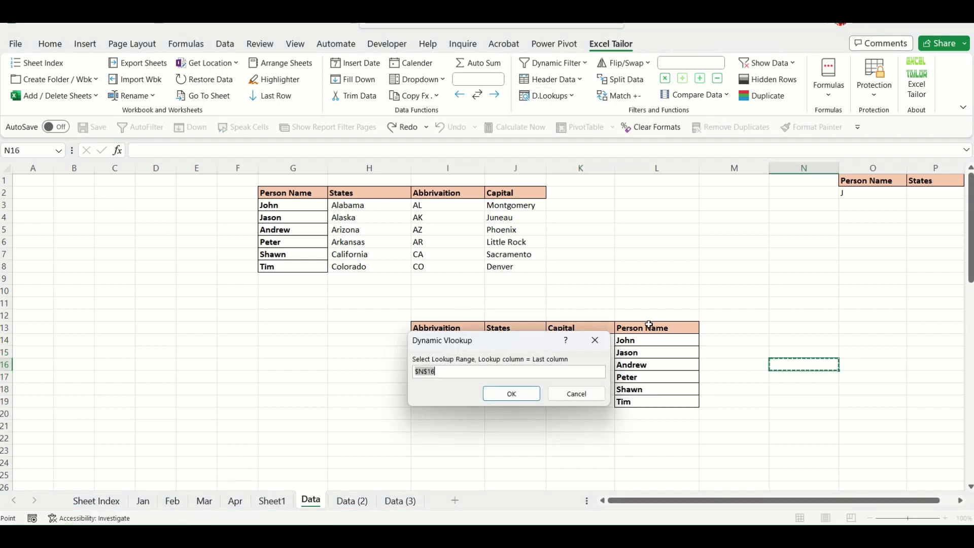
drag(528, 350, 262, 344)
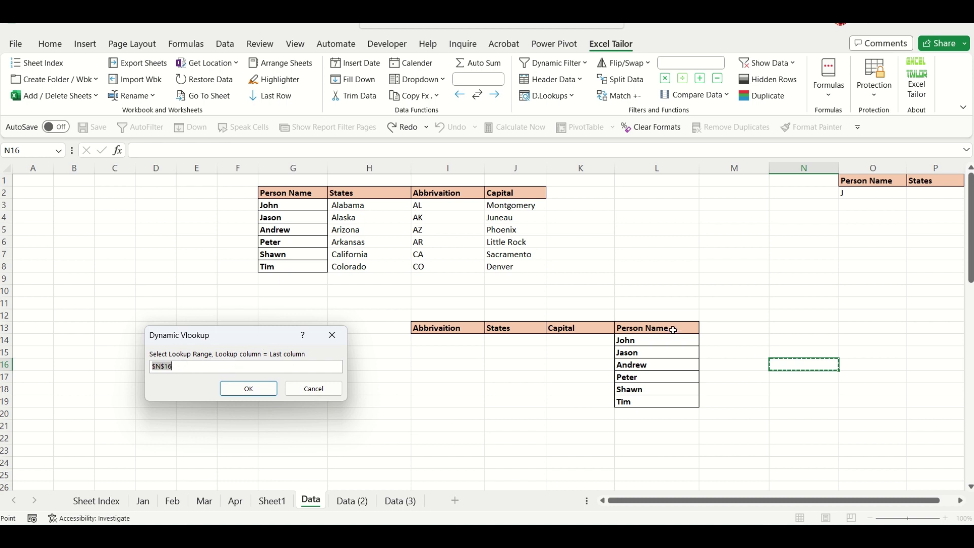
drag(673, 330, 459, 398)
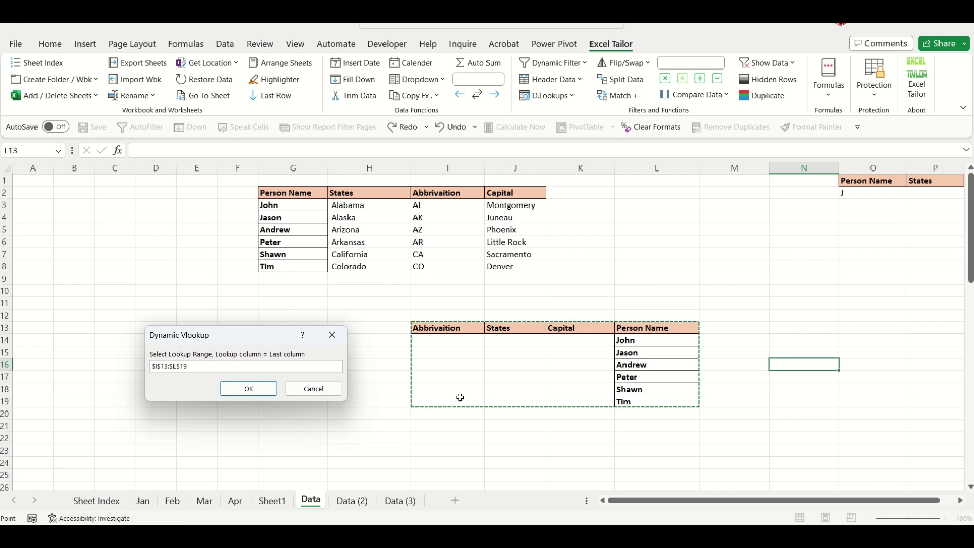
click(253, 392)
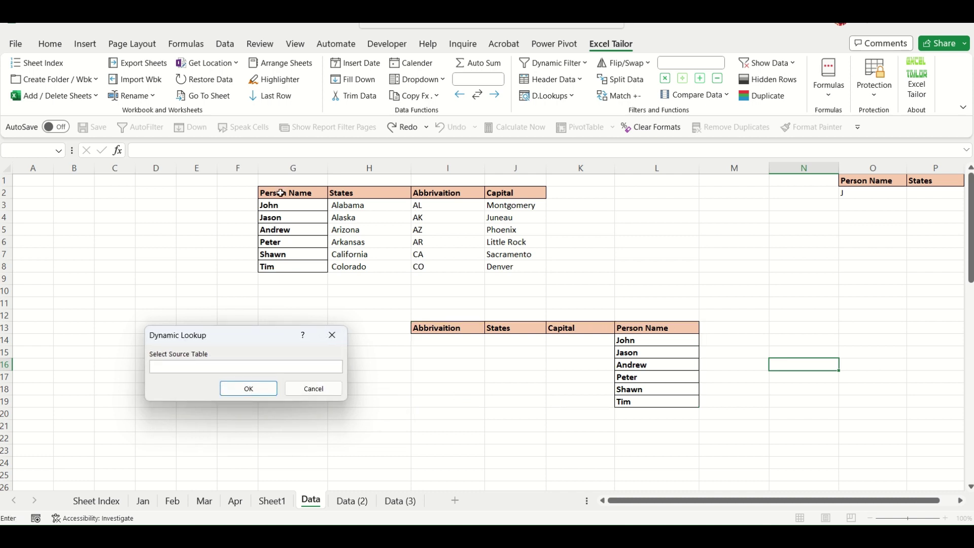
Look up from source G2:J8 into destination I14, then clear the I14:K19 results.
drag(280, 193, 540, 269)
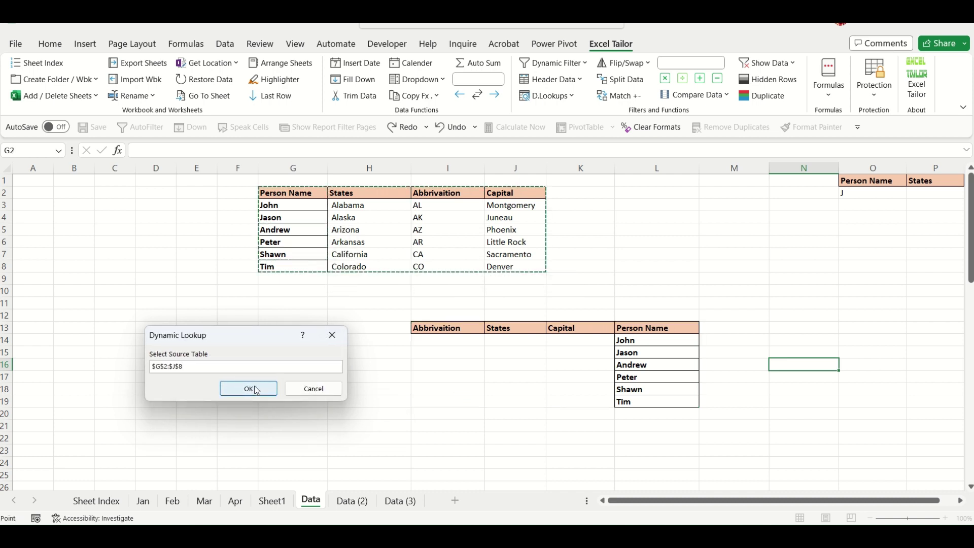
click(257, 392)
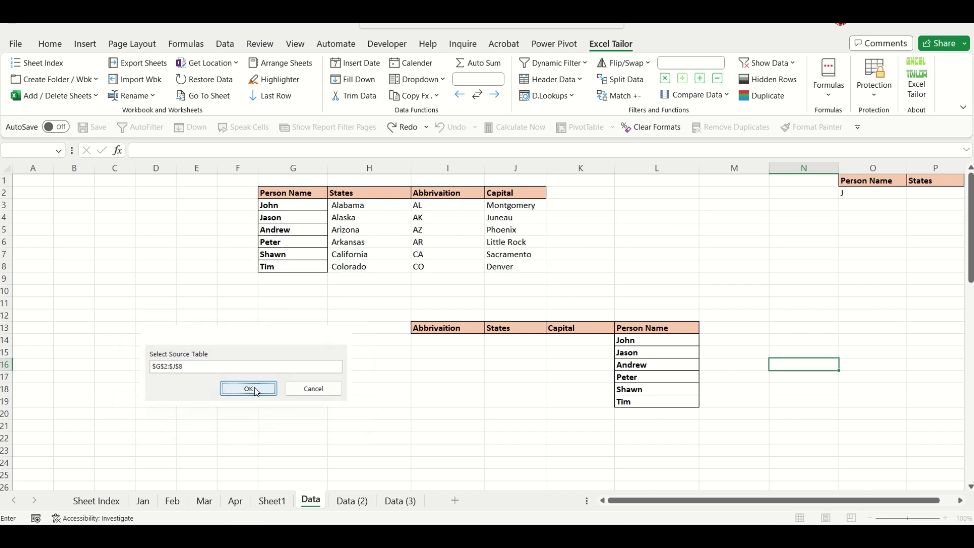
click(440, 344)
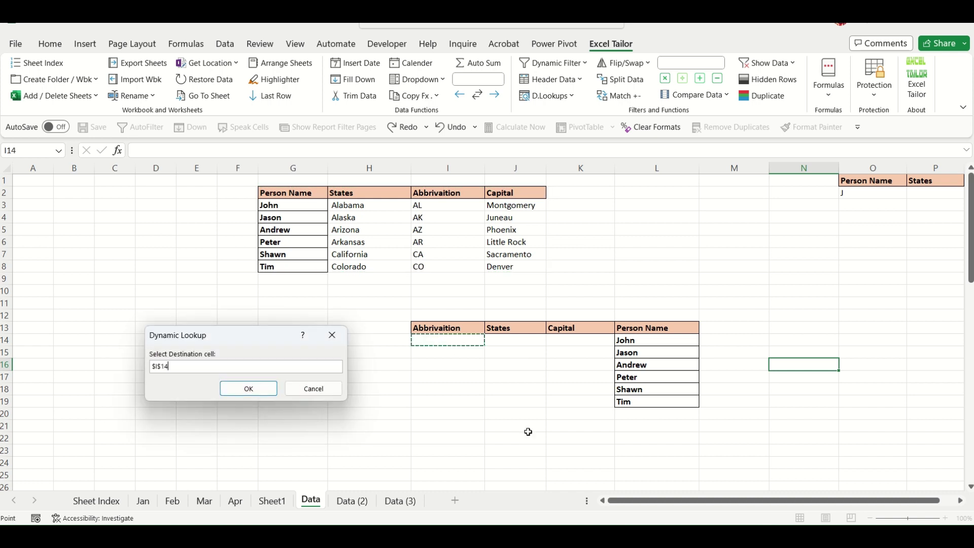
click(249, 389)
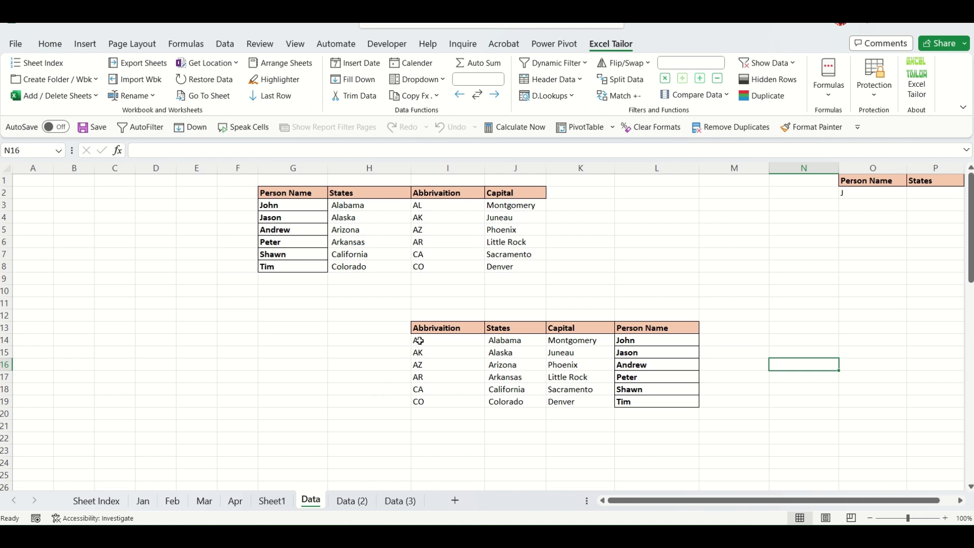
drag(418, 341, 575, 403)
key(Delete)
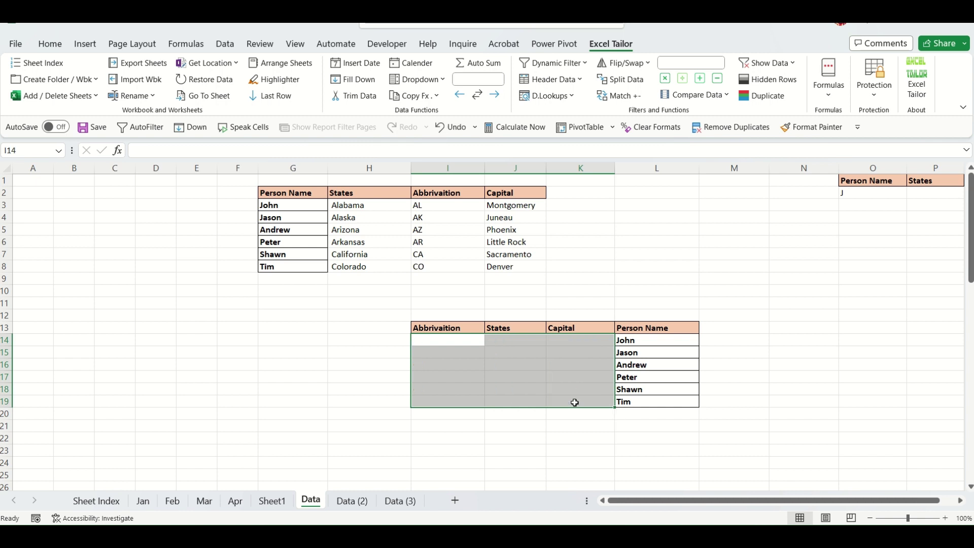
Run a right-side Dynamic Lookup with lookup range I13:L19, source G2:J8 and destination J14.
click(525, 440)
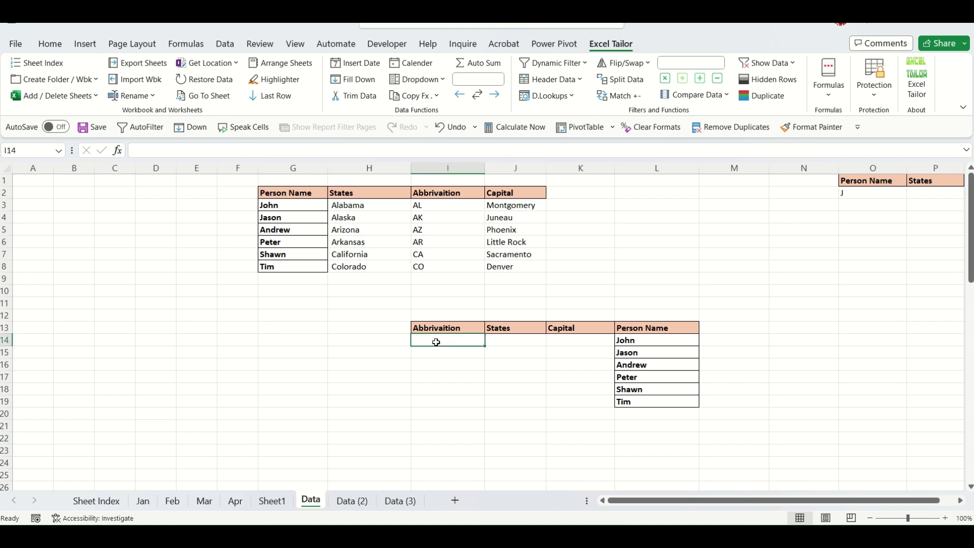
click(312, 365)
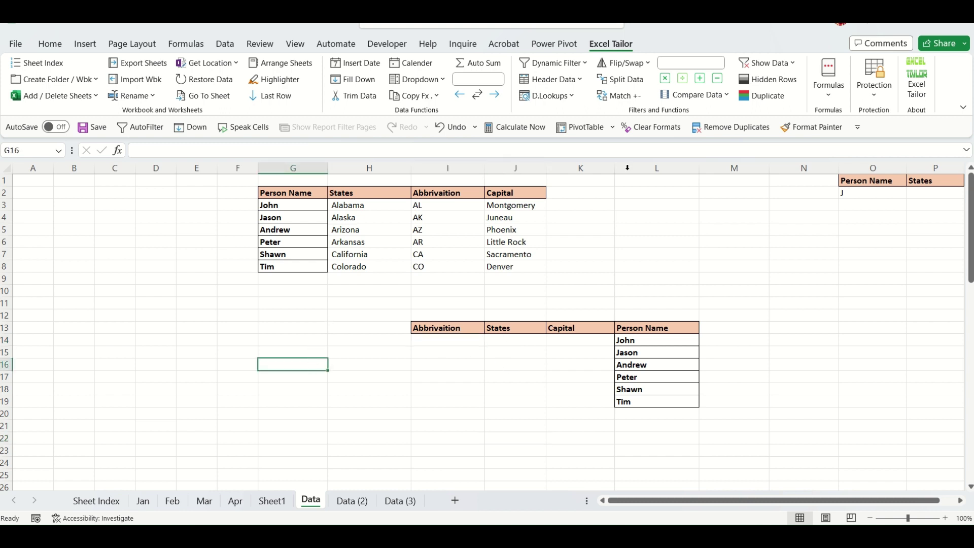
click(565, 96)
click(585, 132)
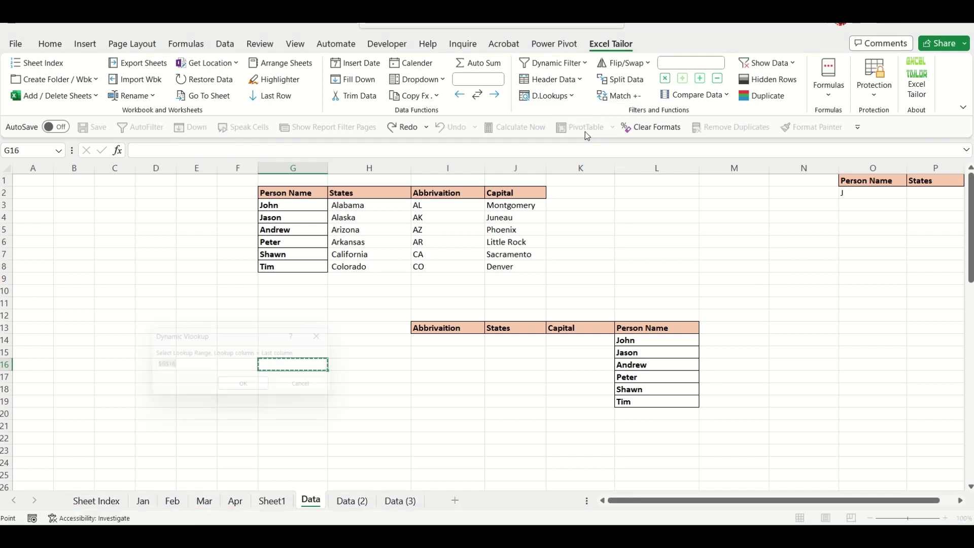
drag(680, 328, 462, 399)
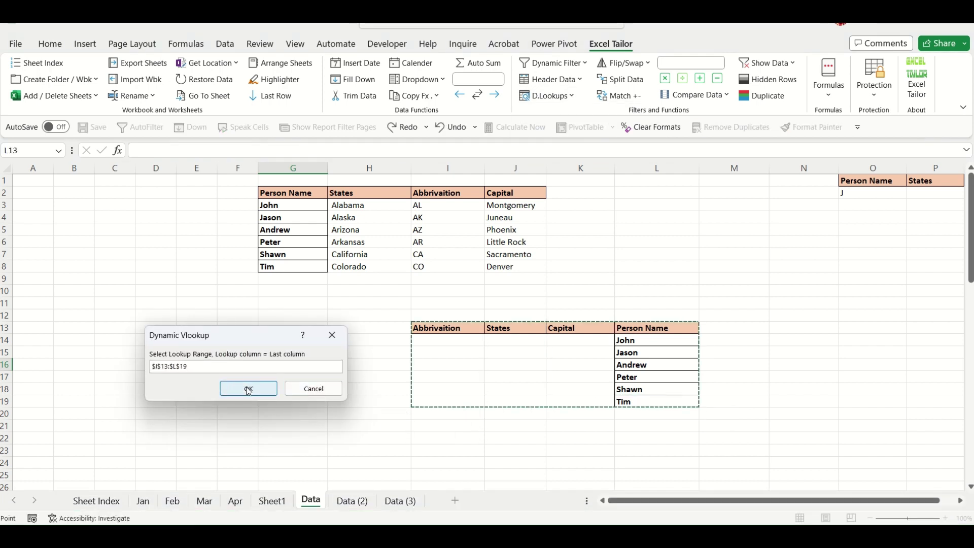
click(249, 388)
drag(278, 192, 543, 268)
click(248, 391)
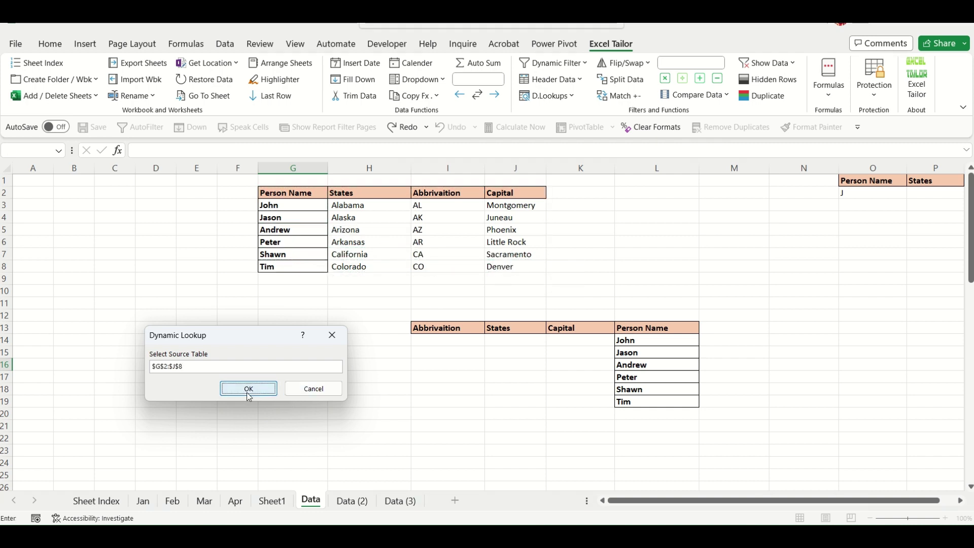
click(505, 344)
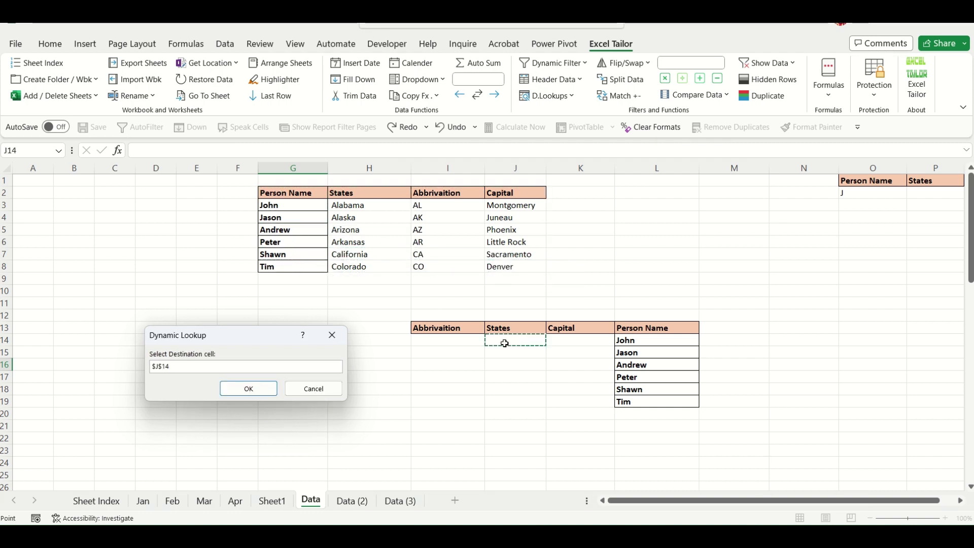
click(265, 392)
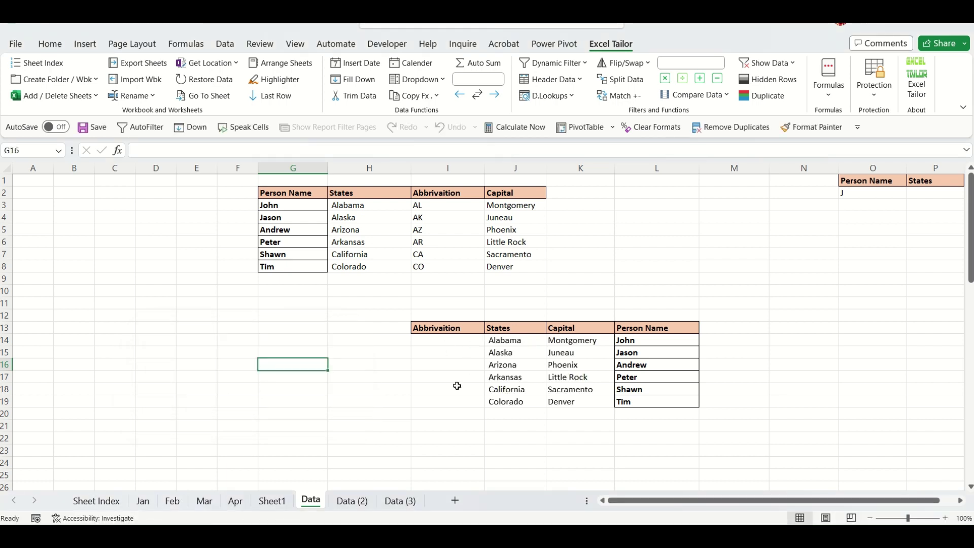
Review the filled States (Alabama–Colorado) and Capitals (Montgomery–Denver) in the lower table.
drag(496, 340, 518, 402)
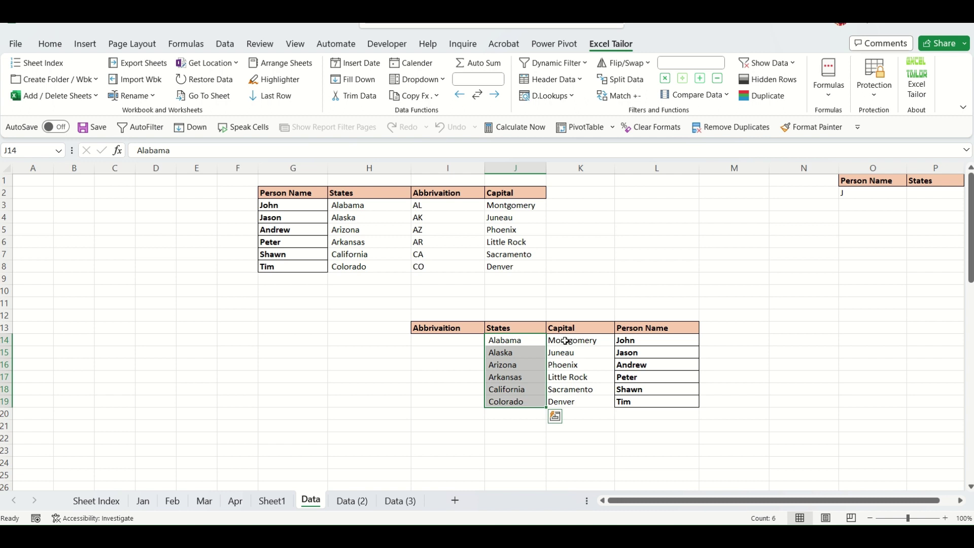
drag(562, 341, 576, 402)
click(630, 437)
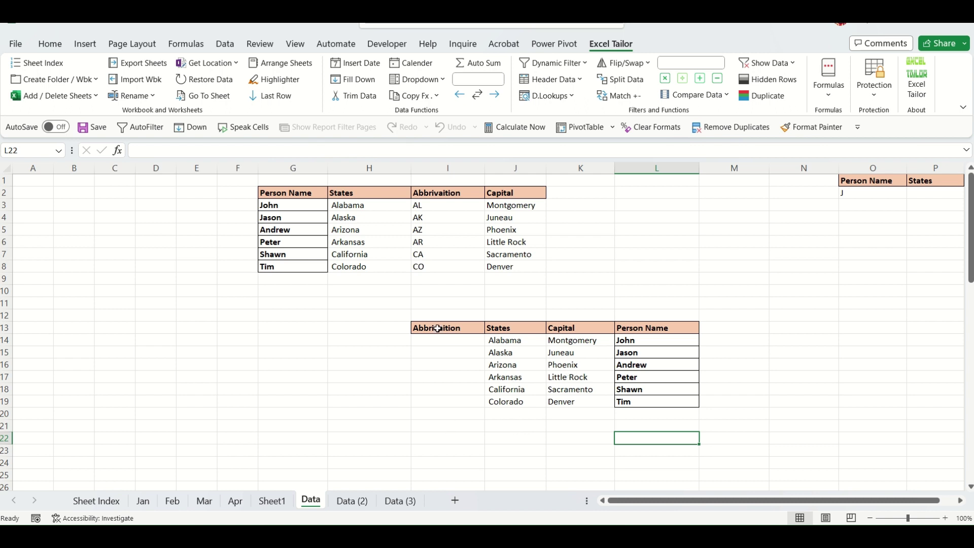
drag(437, 328, 653, 329)
click(370, 402)
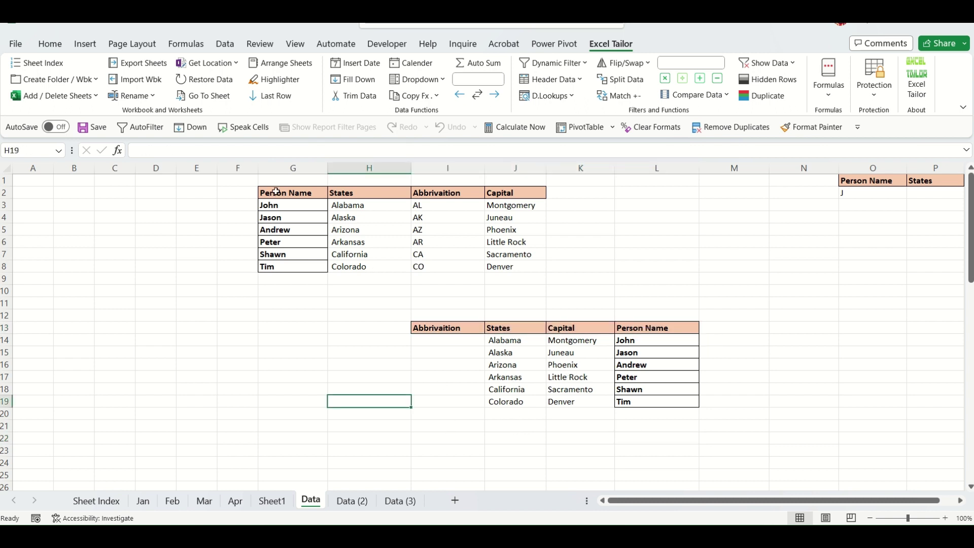
drag(275, 192, 497, 190)
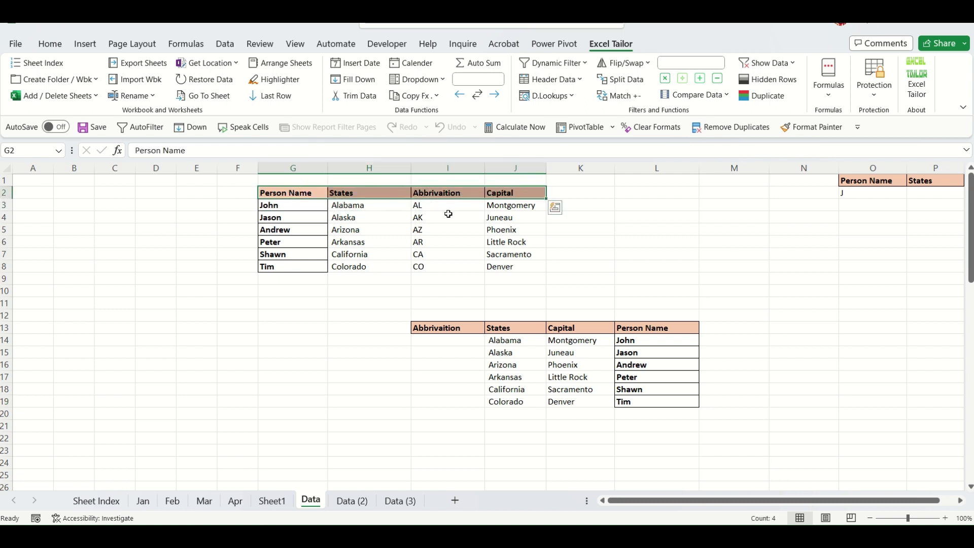
click(384, 367)
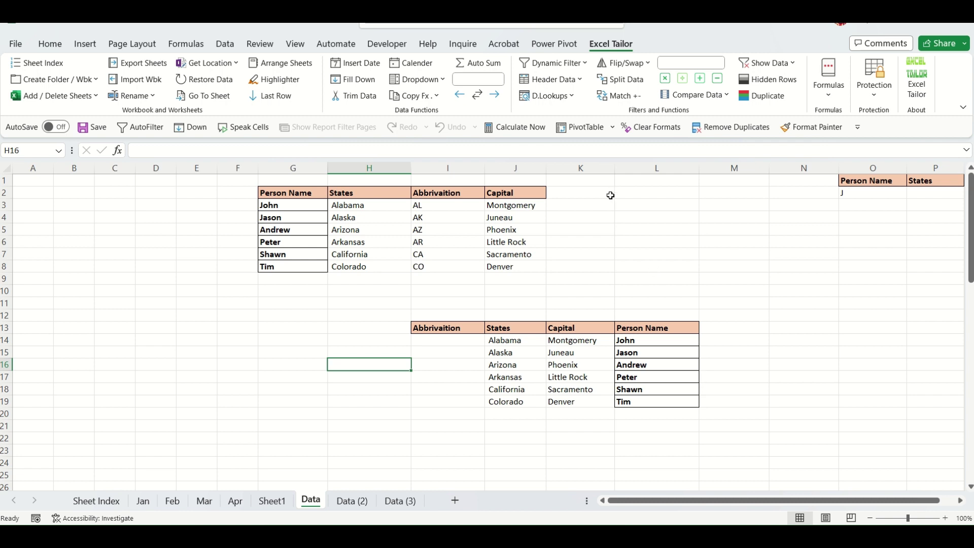
click(647, 65)
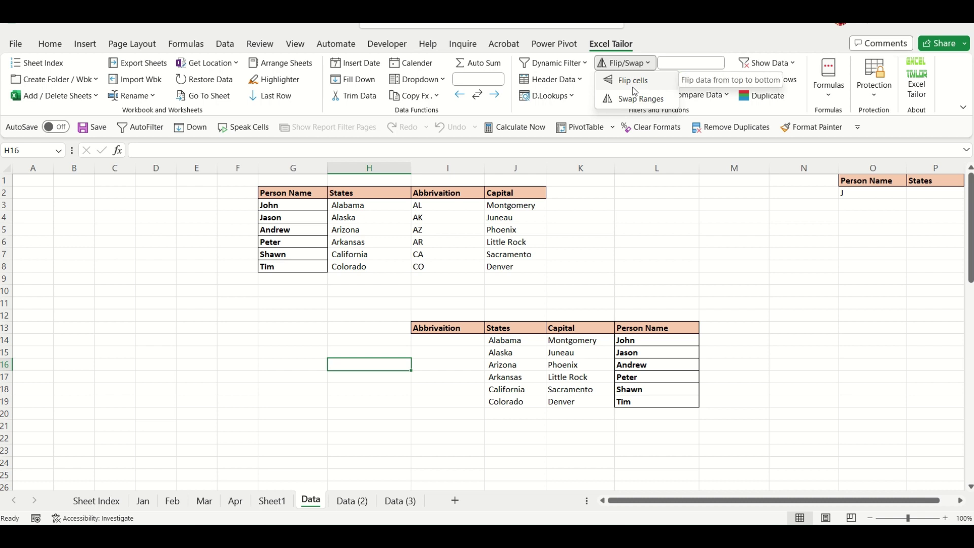
Flip the Person Name cells L14:L19 vertically so they run from Tim down to John.
click(692, 276)
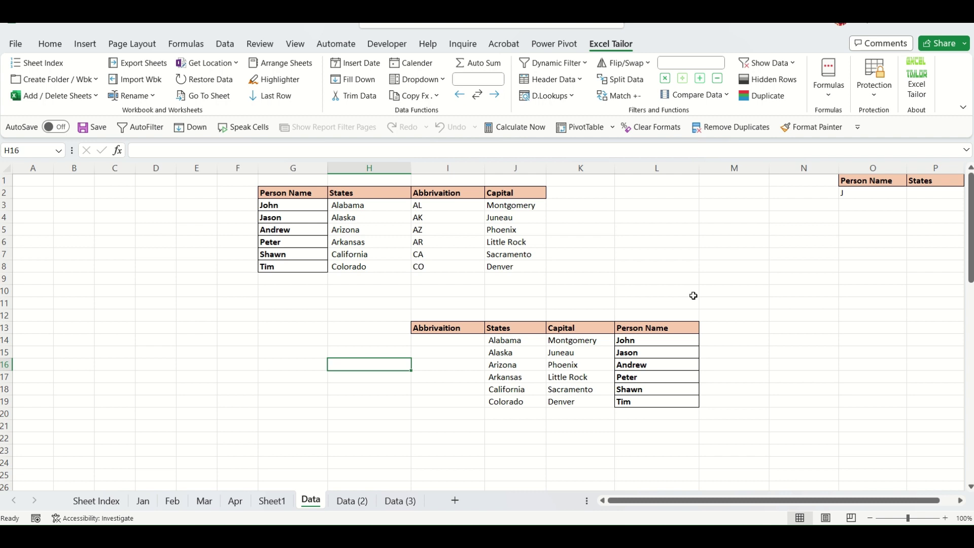
click(636, 341)
drag(636, 341, 637, 402)
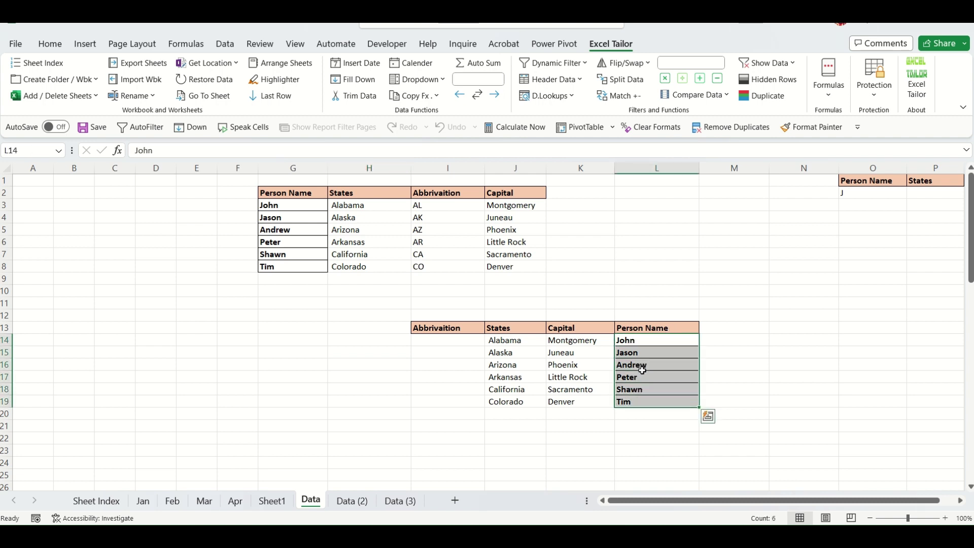
click(641, 340)
click(640, 400)
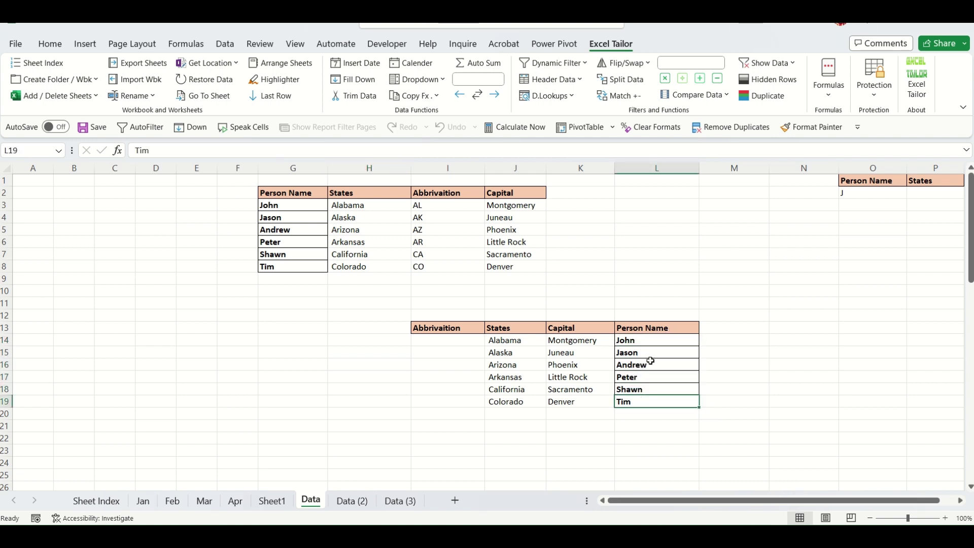
drag(647, 342, 641, 399)
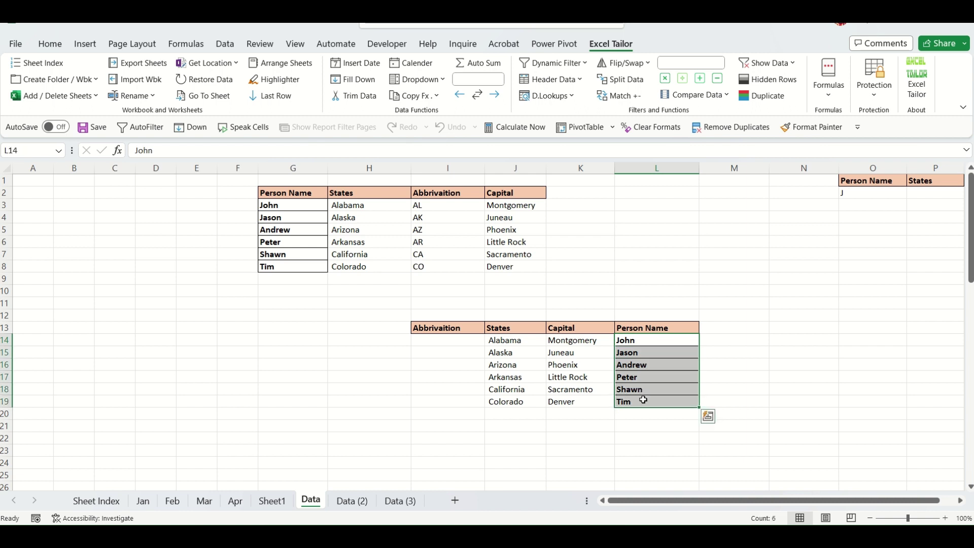
click(647, 63)
click(647, 81)
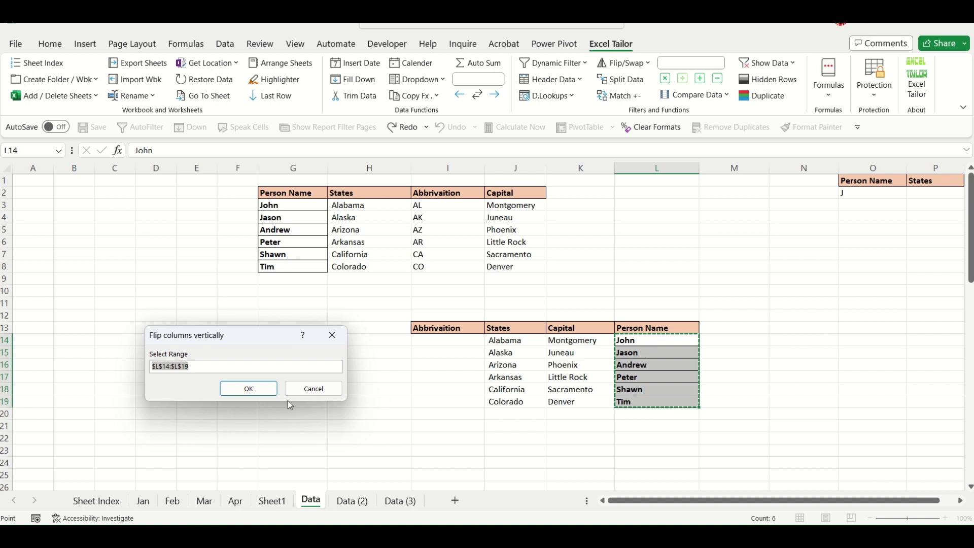
click(250, 389)
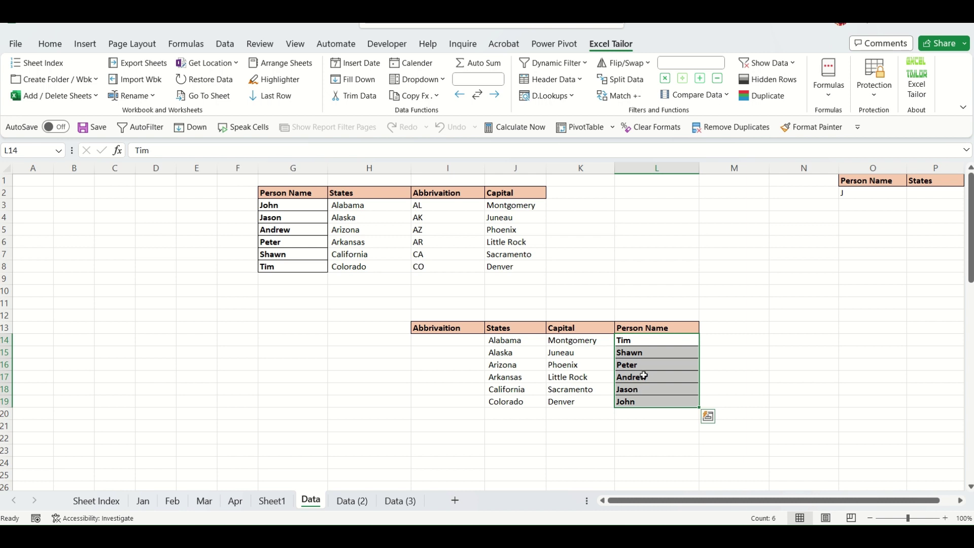
click(731, 230)
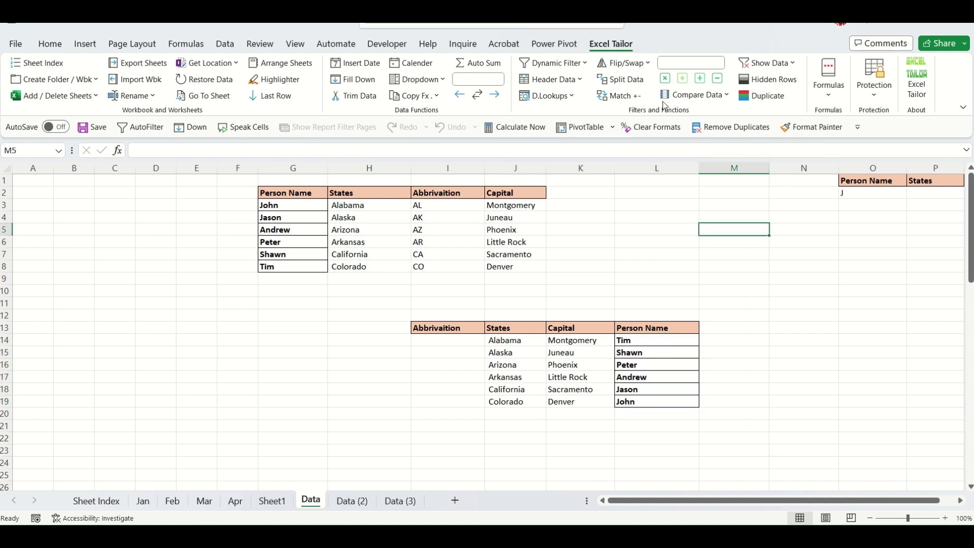
Select the upper table's States and Capital columns to pick out the ranges to swap.
click(647, 64)
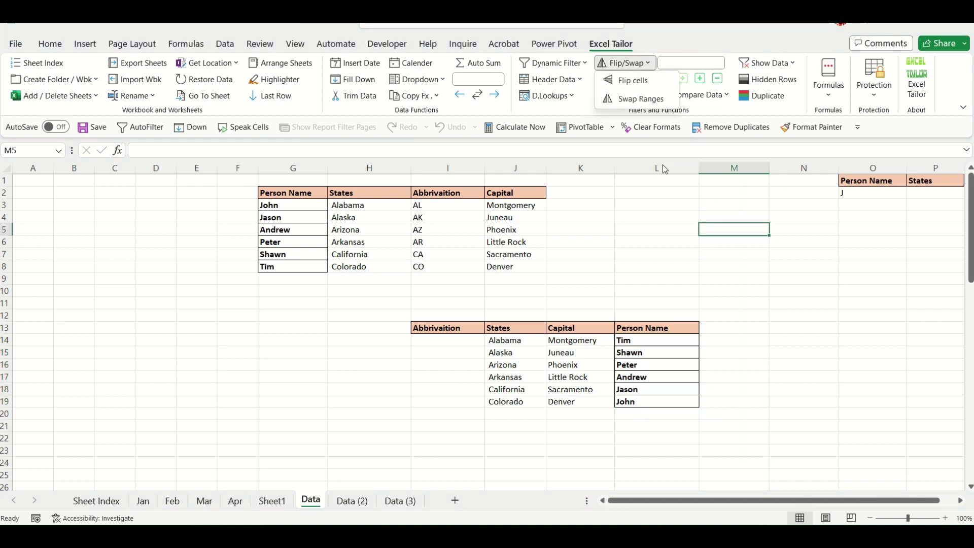
click(669, 242)
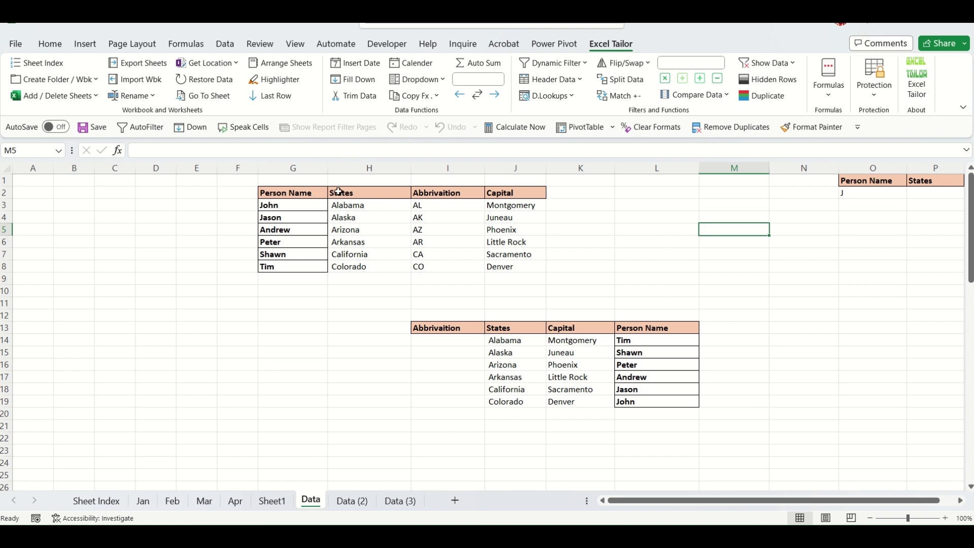
drag(380, 193, 374, 264)
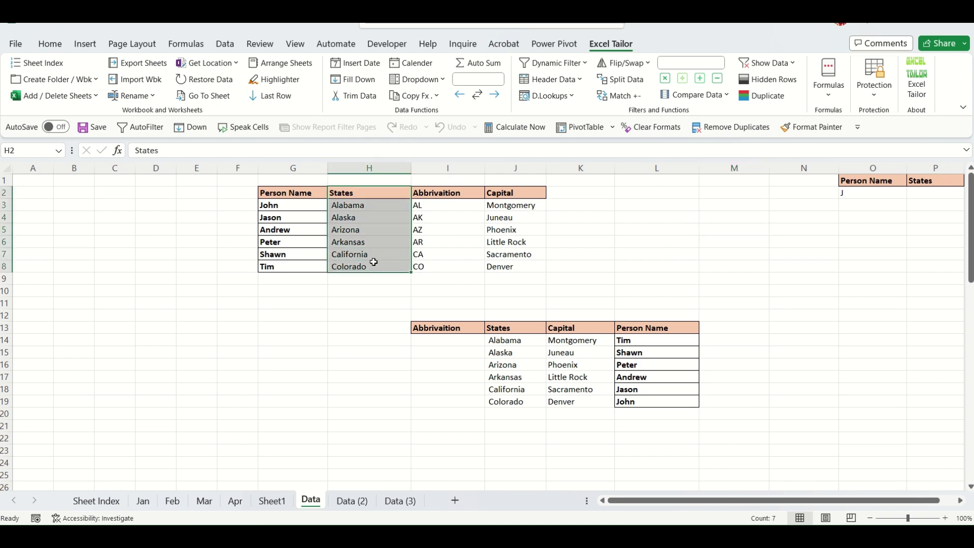
drag(521, 193, 523, 266)
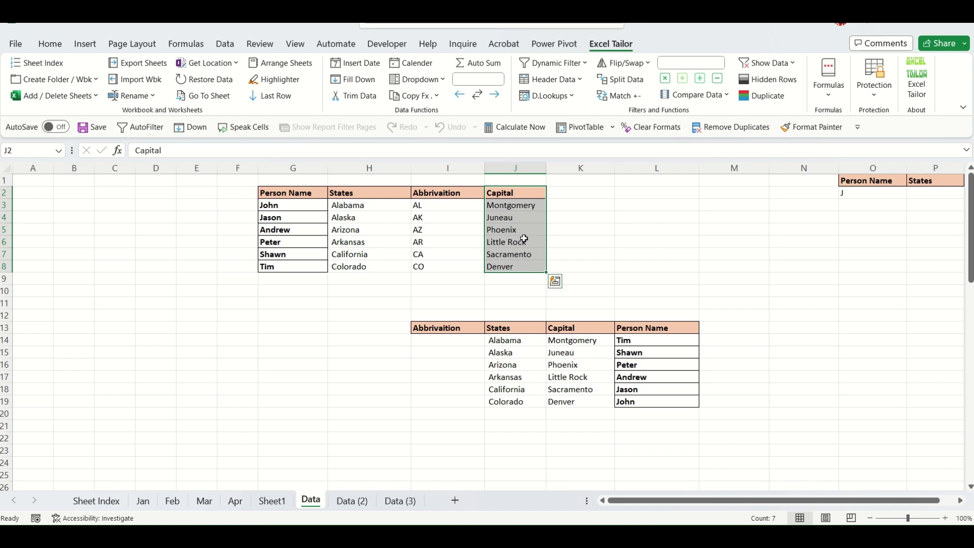
click(626, 232)
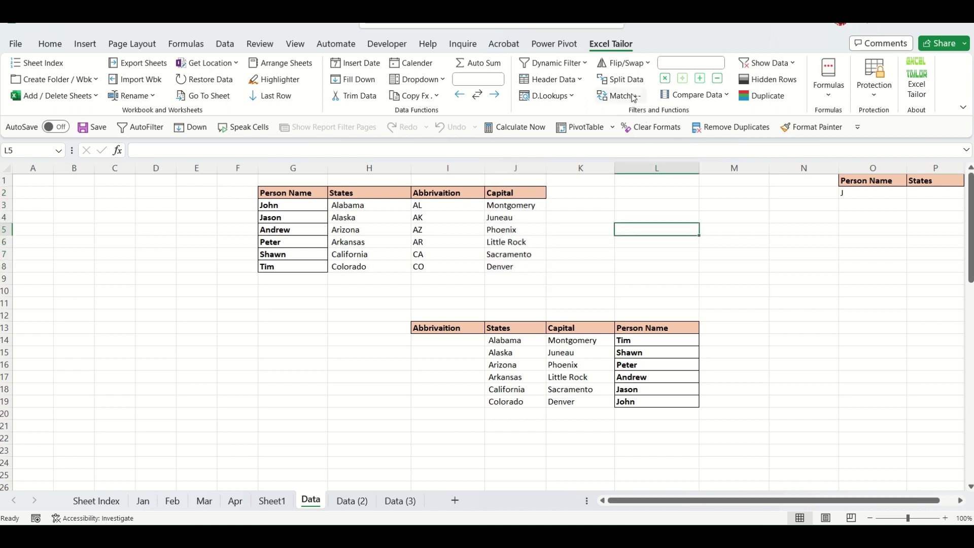
Swap the States column H2:H8 with the Capital column J2:J8 using Swap Ranges.
click(624, 63)
click(640, 101)
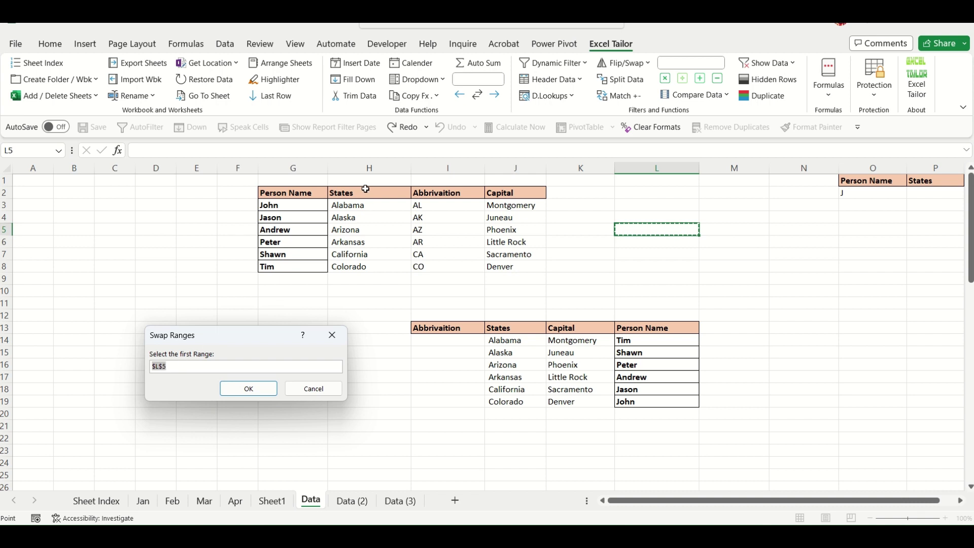
drag(365, 192, 424, 269)
click(241, 389)
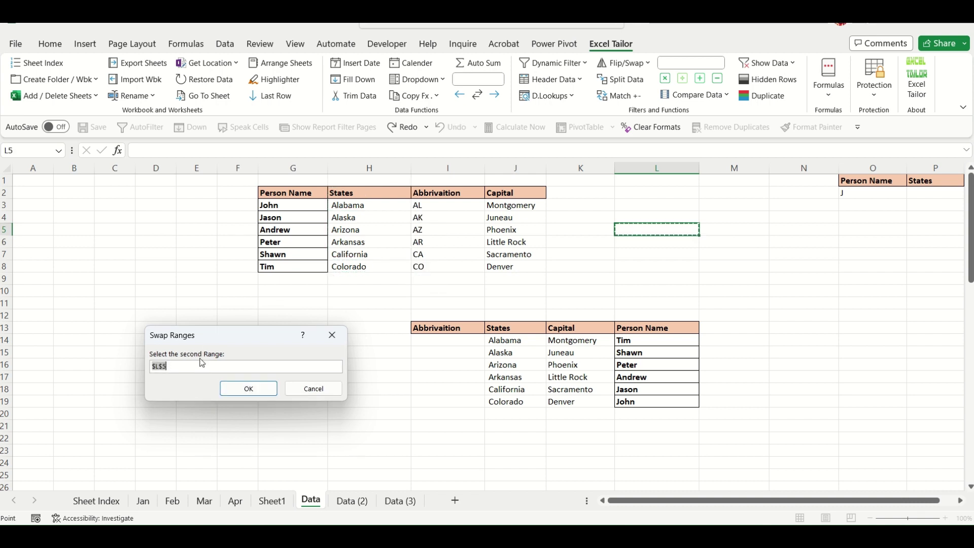
drag(500, 194, 514, 266)
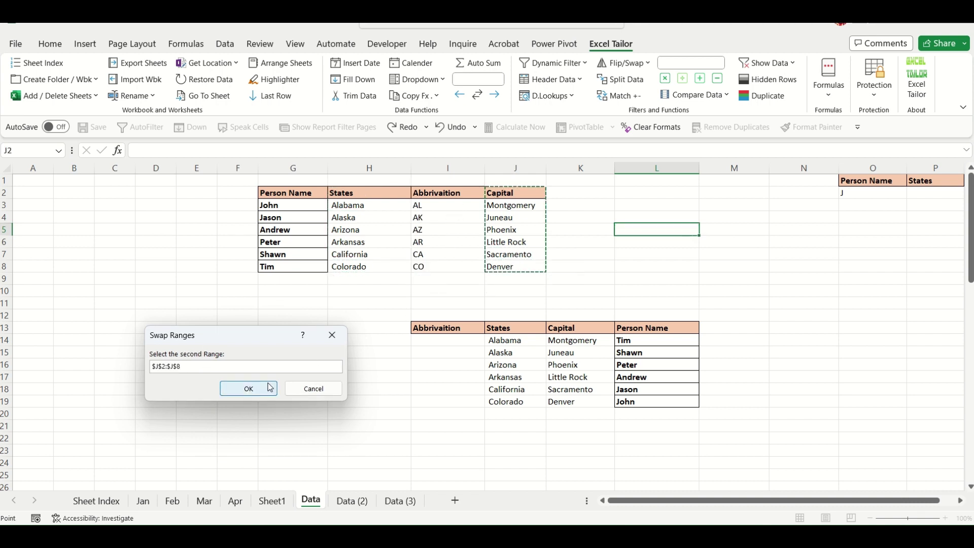
click(249, 388)
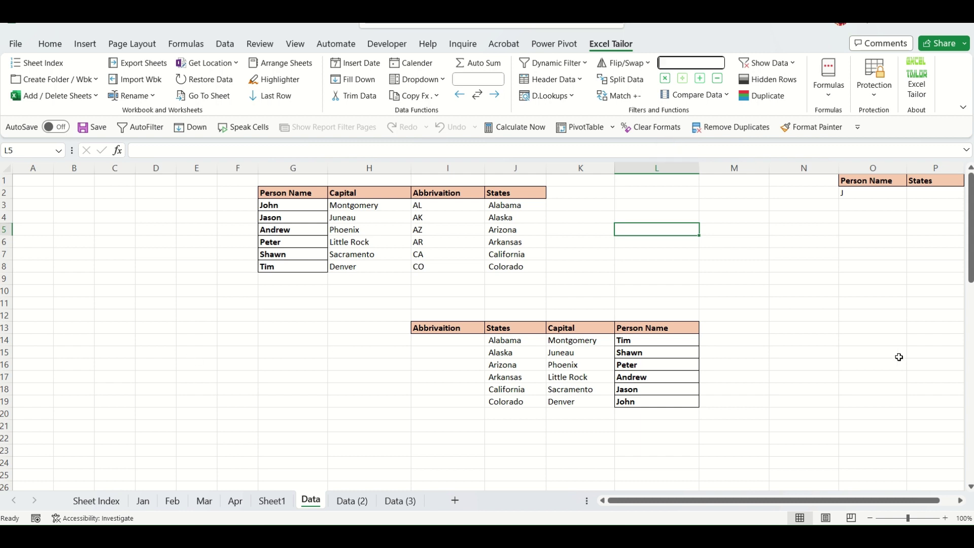
click(960, 501)
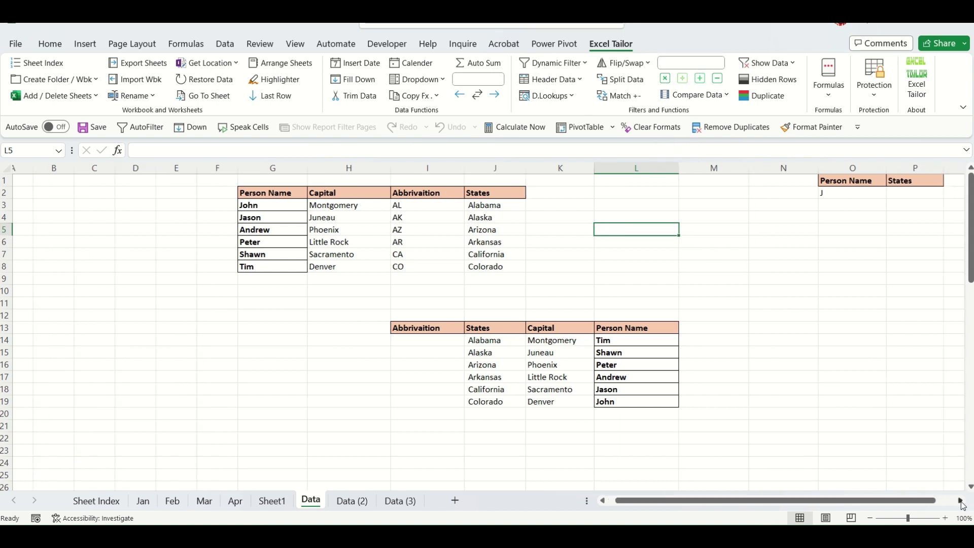
Fill O8:R19 at once with the formula =RANDBETWEEN(-100,50).
click(960, 501)
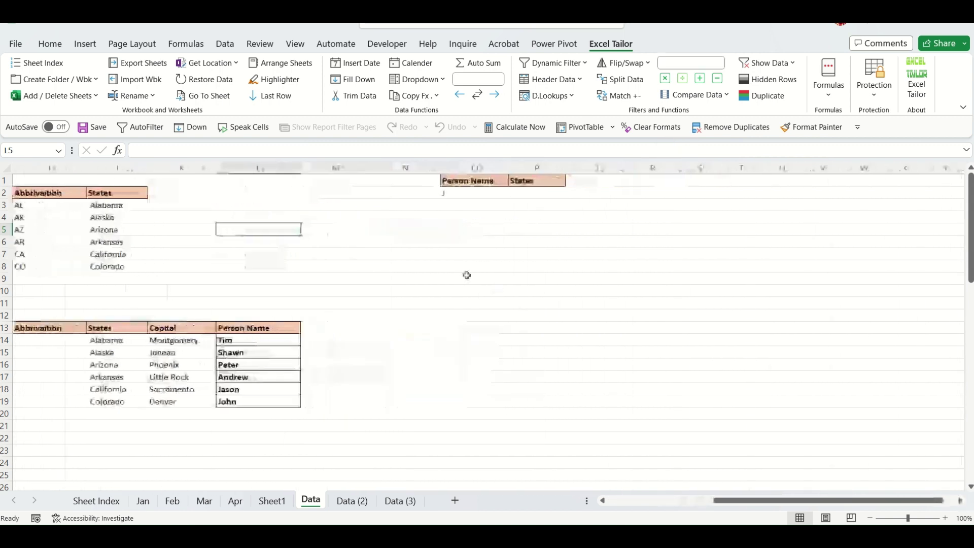
drag(471, 266, 640, 396)
text(=)
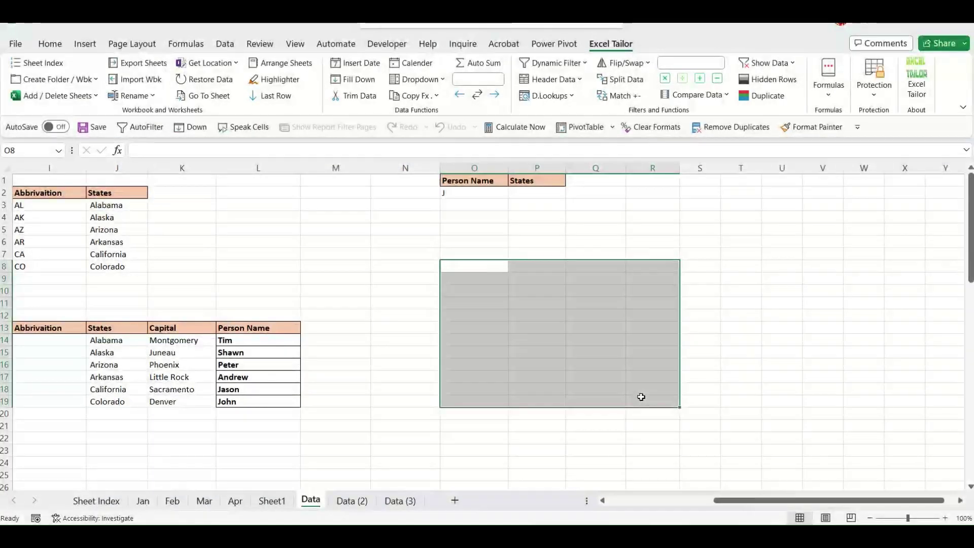
text(ra)
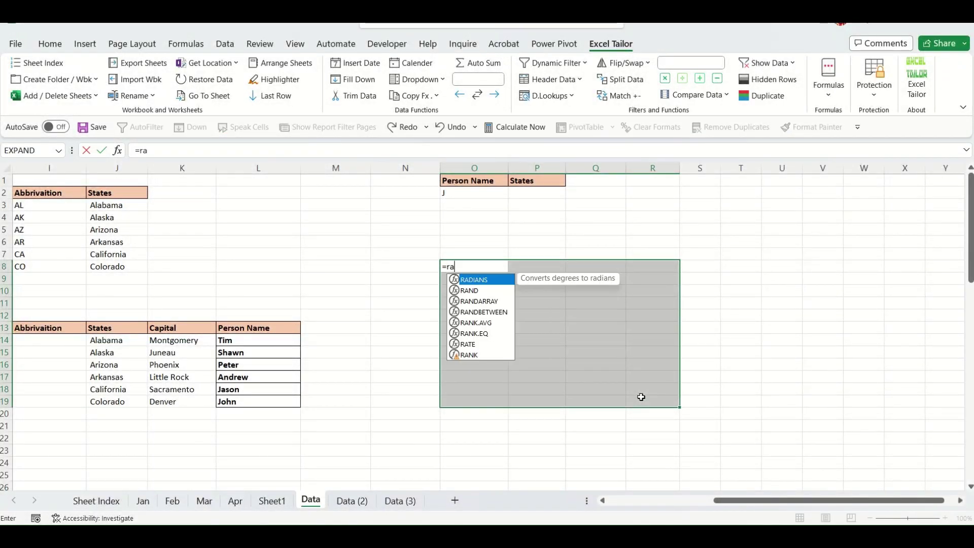
text(nd)
key(Down)
key(Down)
key(Tab)
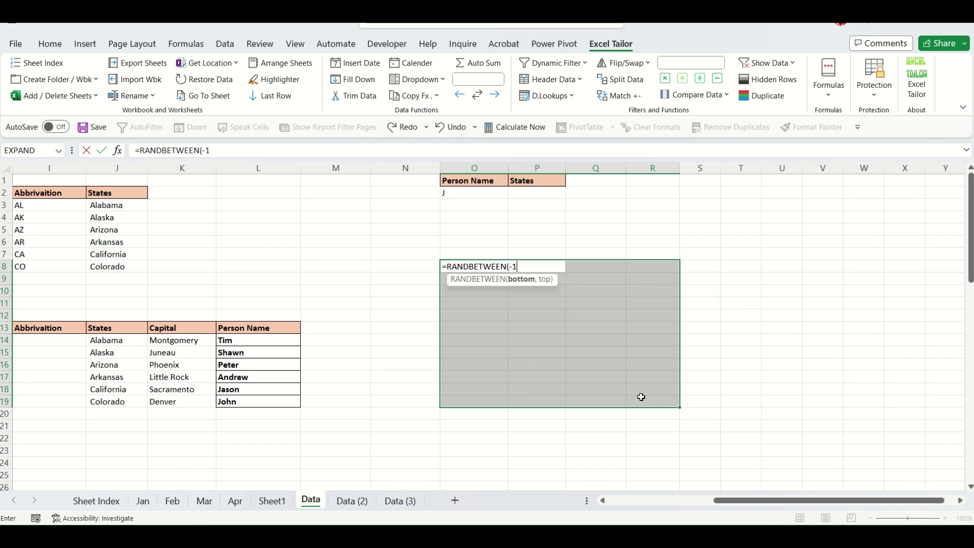
text(-100,50))
key(ctrl+Return)
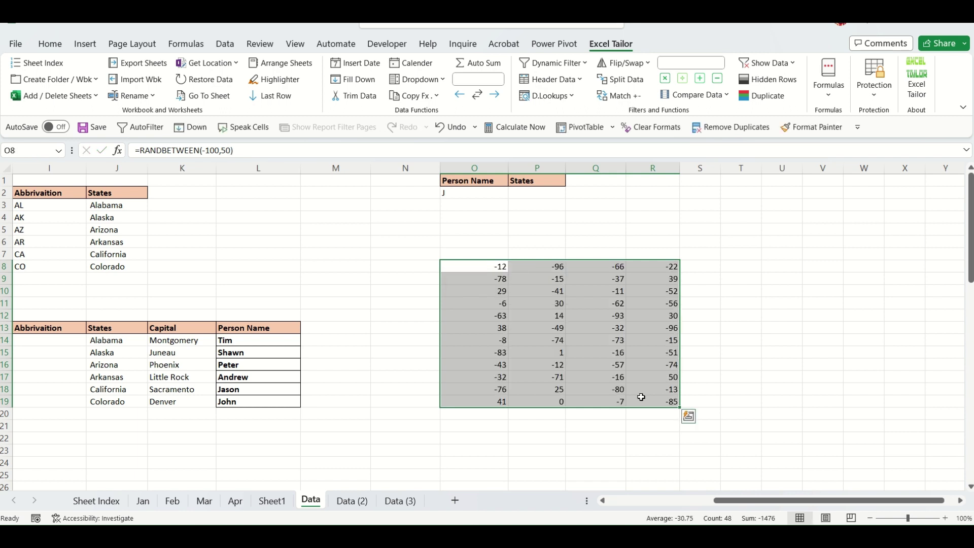
Convert the O8:R19 random numbers to static values with Paste Special Values, then reselect the block.
key(ctrl+c)
key(ctrl+alt+v)
key(v)
key(Return)
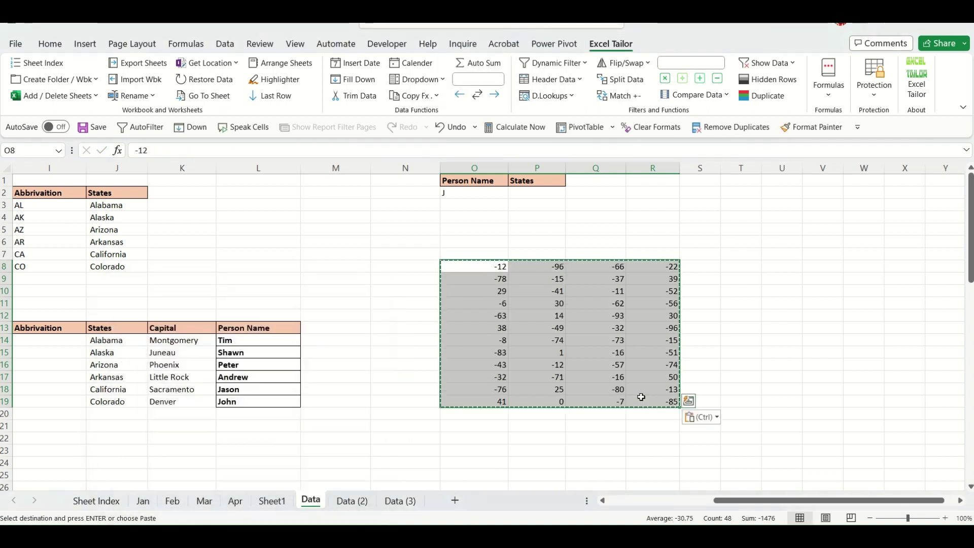
key(Escape)
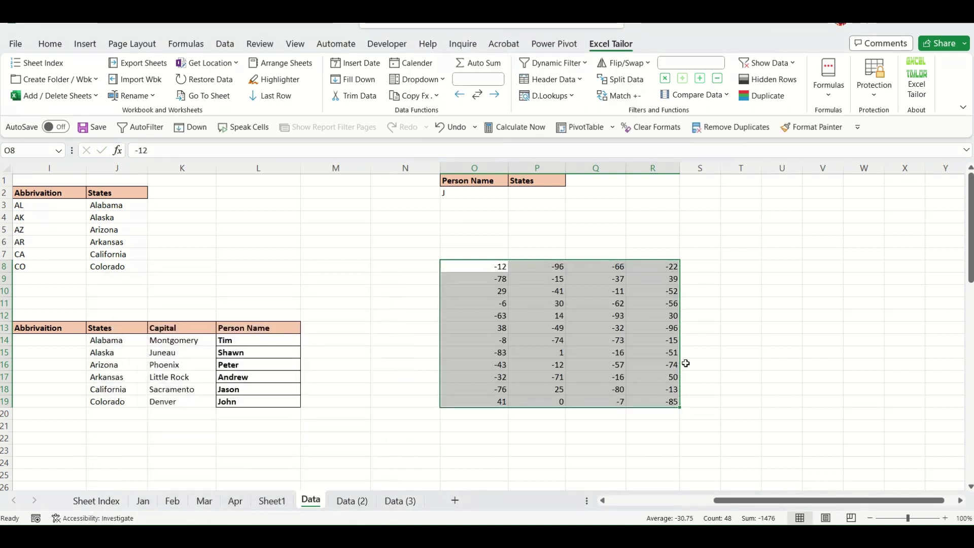
click(731, 351)
drag(486, 269, 670, 398)
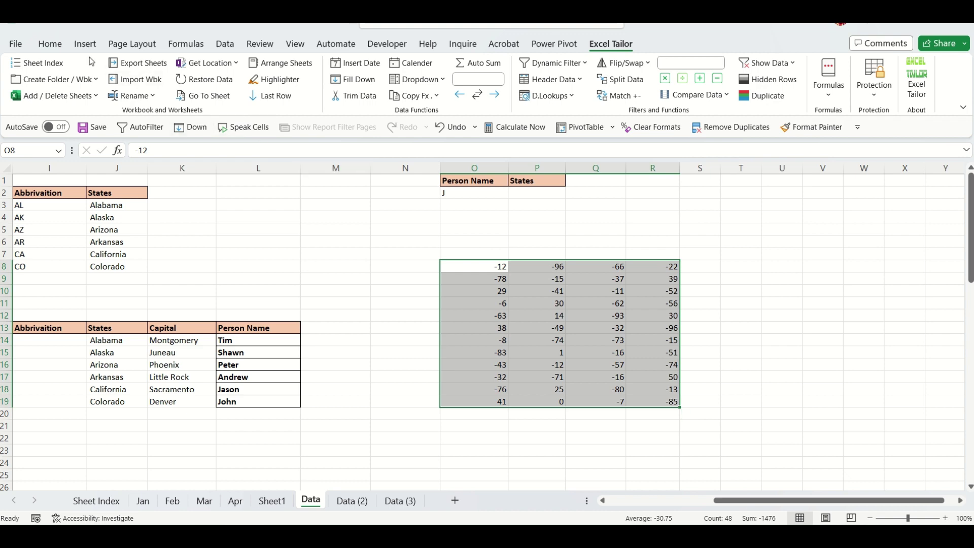
Double every value in O8:R19 using the Excel Tailor operand box.
click(49, 43)
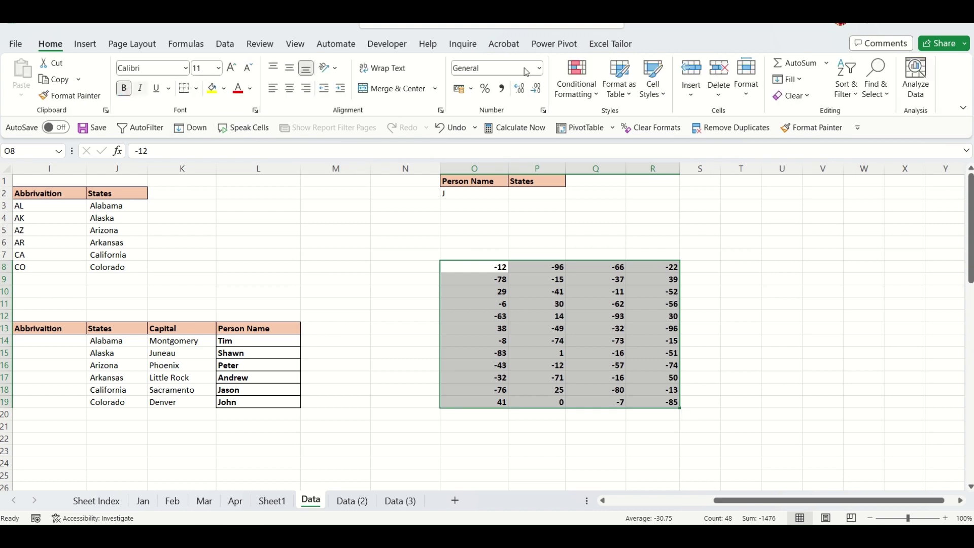
click(614, 44)
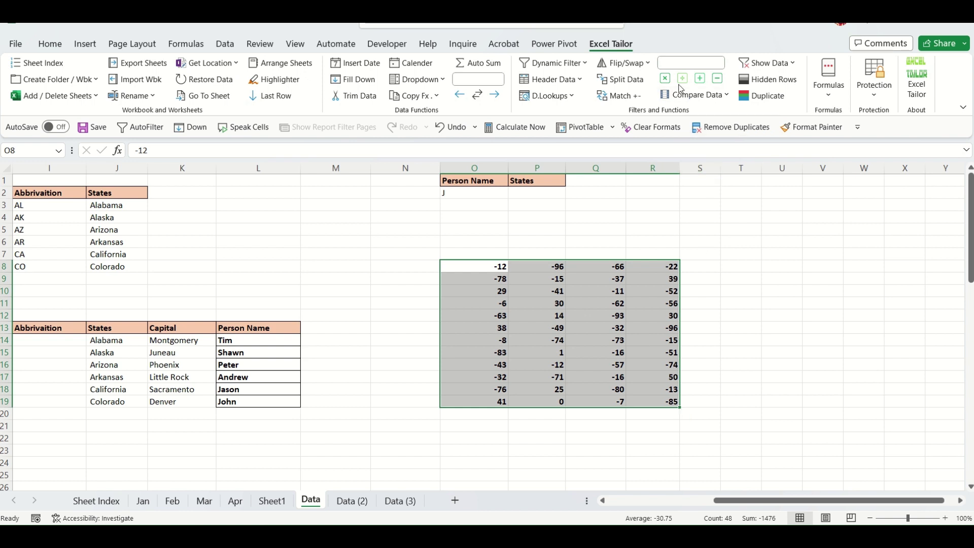
click(684, 65)
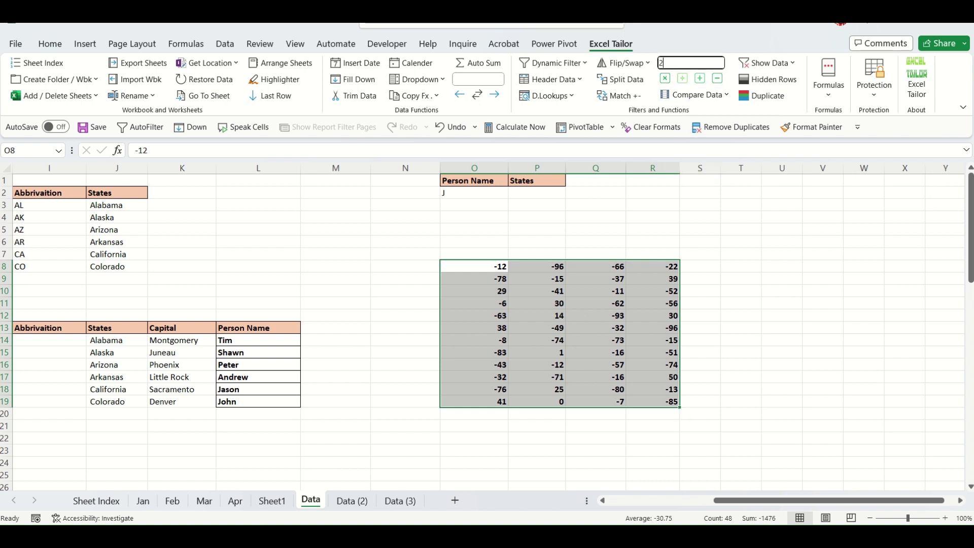
click(666, 81)
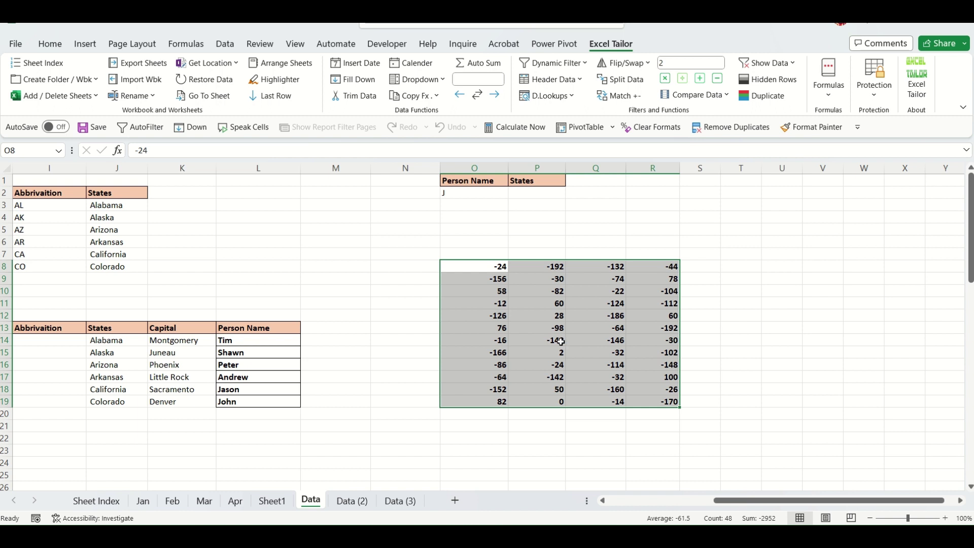
Divide every value in the block by 3, then add 100 to each.
click(685, 62)
click(683, 79)
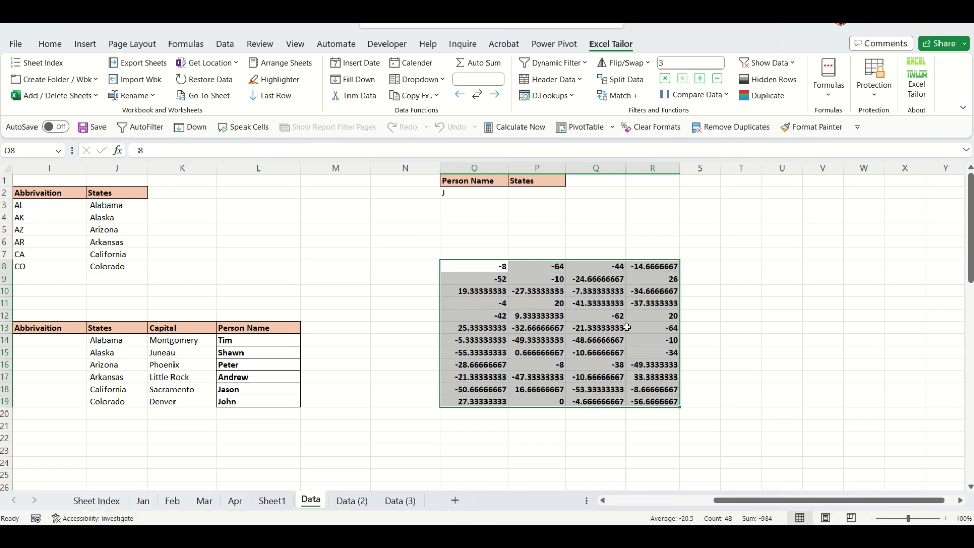
click(671, 62)
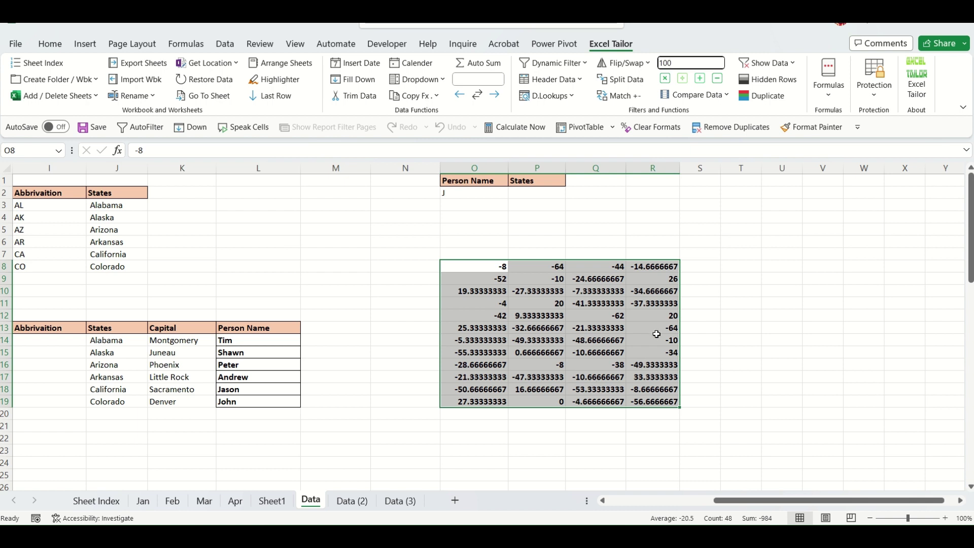
click(701, 80)
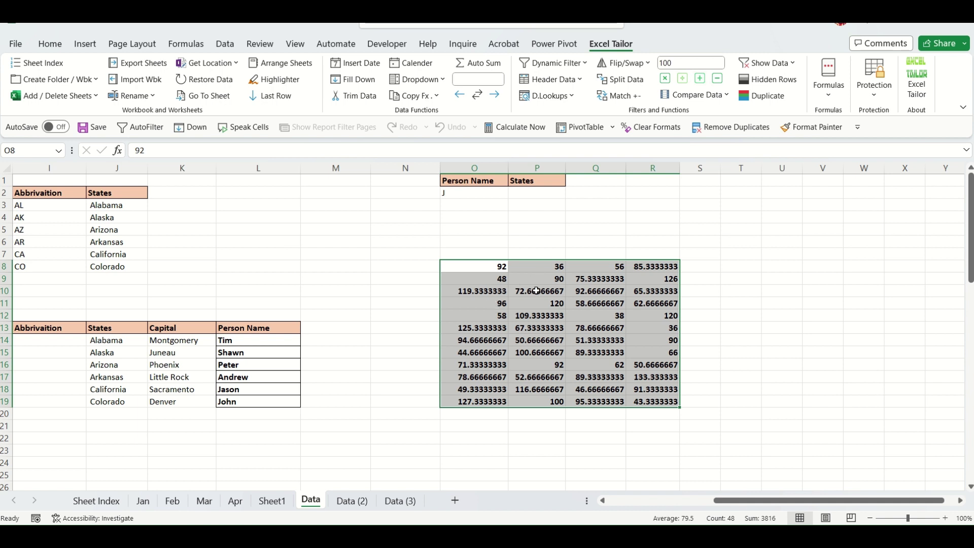
Subtract 20 from every value in the O8:R19 block.
click(683, 63)
double_click(682, 63)
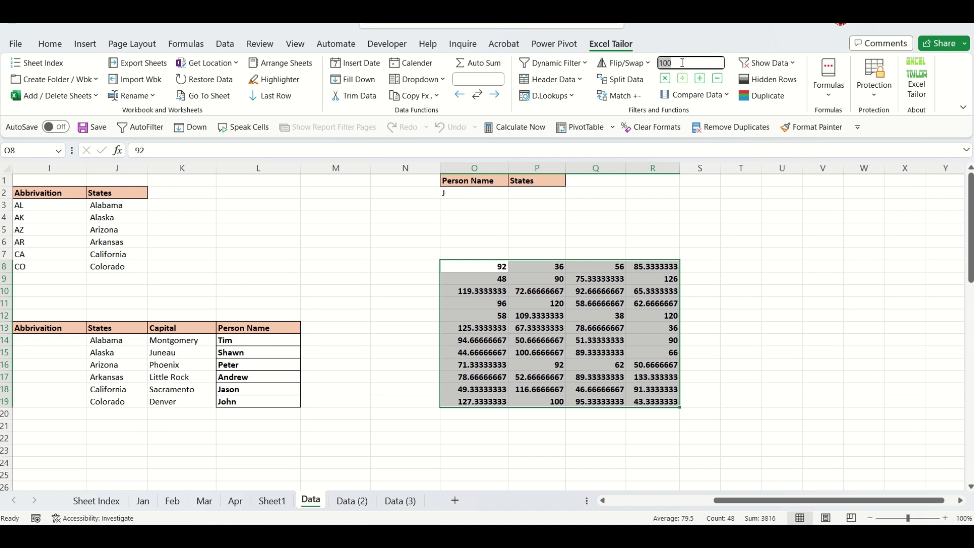
text(5)
click(718, 79)
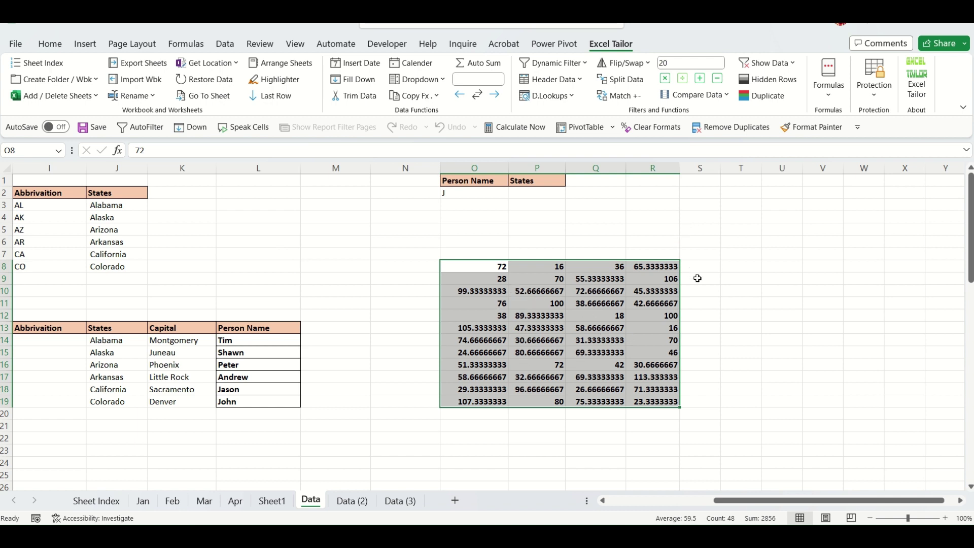
click(961, 502)
click(961, 502)
click(961, 502)
click(961, 502)
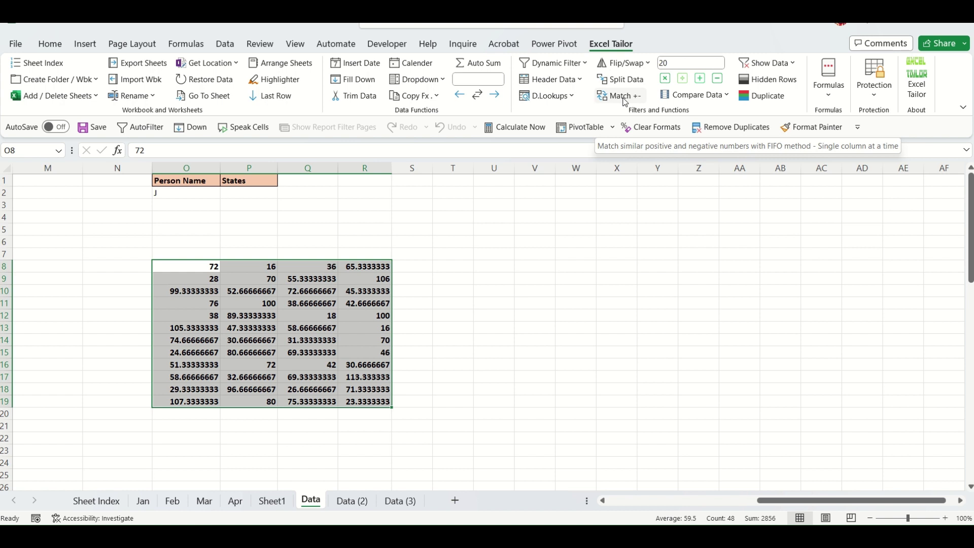
Fill W3:W23 with the formula =RANDBETWEEN(-10,10).
click(584, 227)
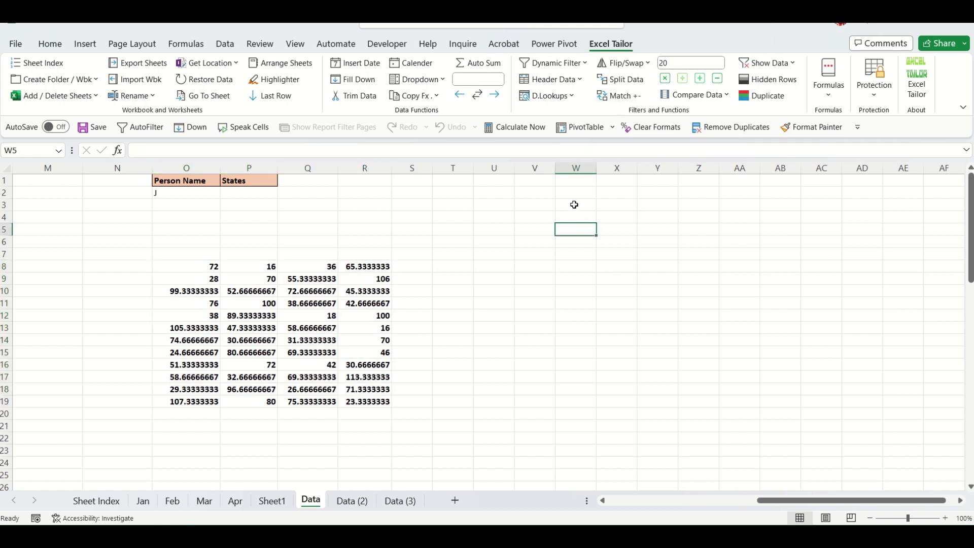
drag(574, 204, 582, 452)
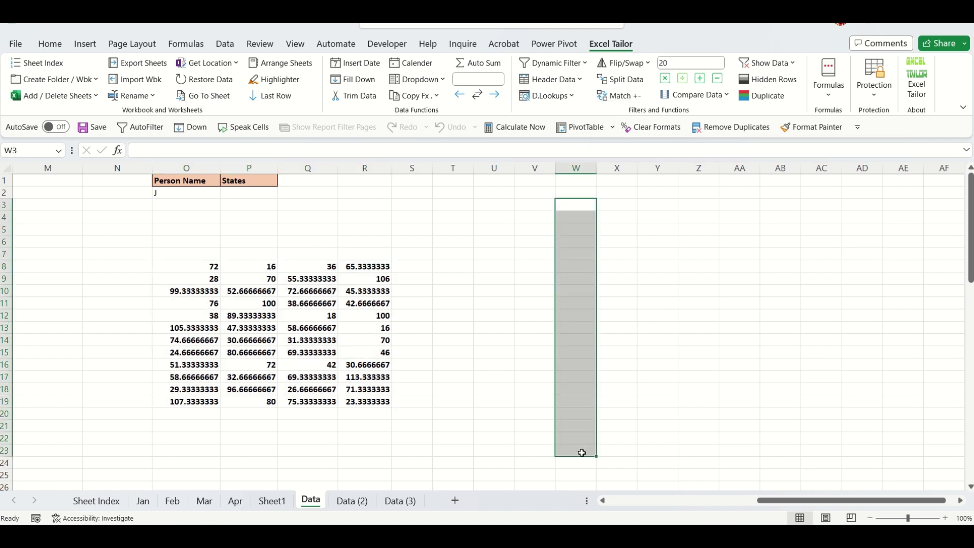
text(=rand)
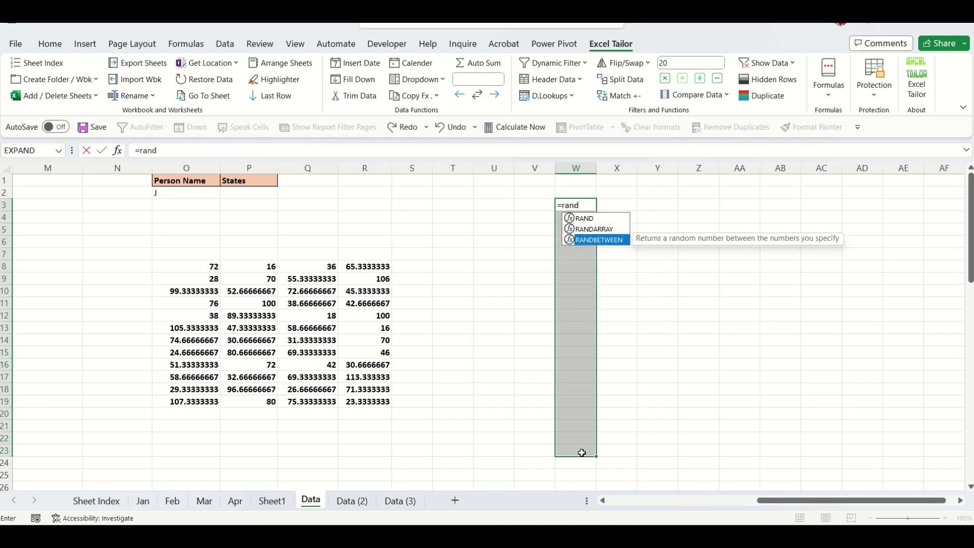
key(Tab)
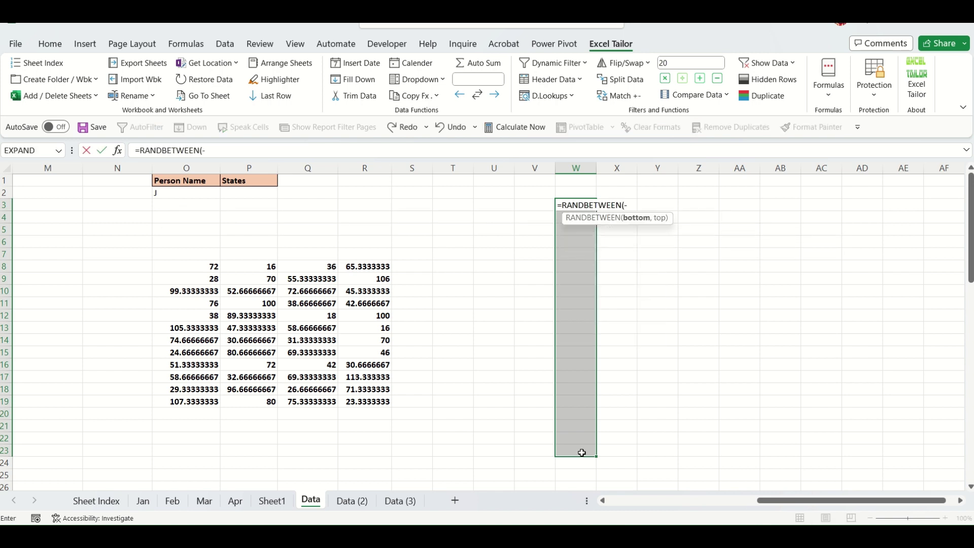
text(-10,10))
key(ctrl+Return)
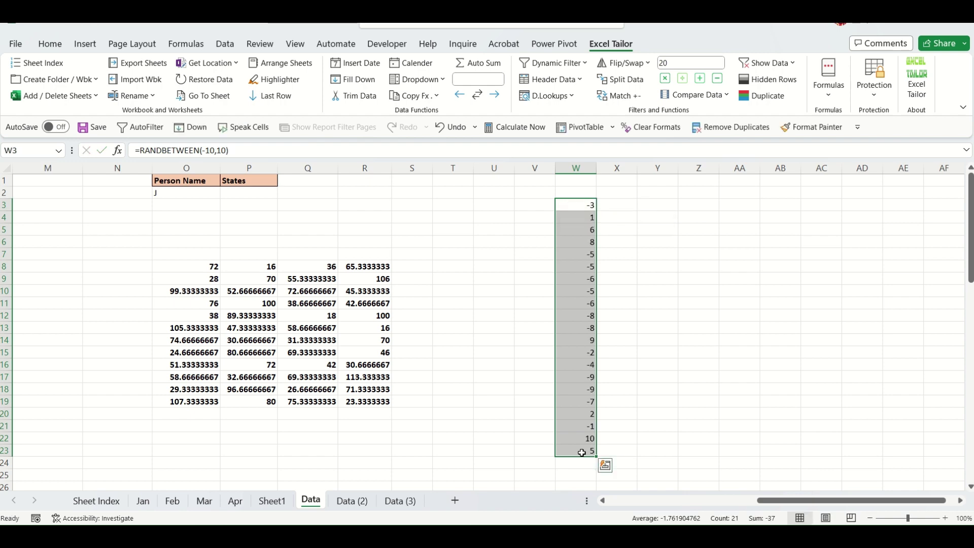
Paste W3:W23 back as static values, widen column W, and launch Match +-.
key(ctrl+c)
key(ctrl+alt+v)
key(v)
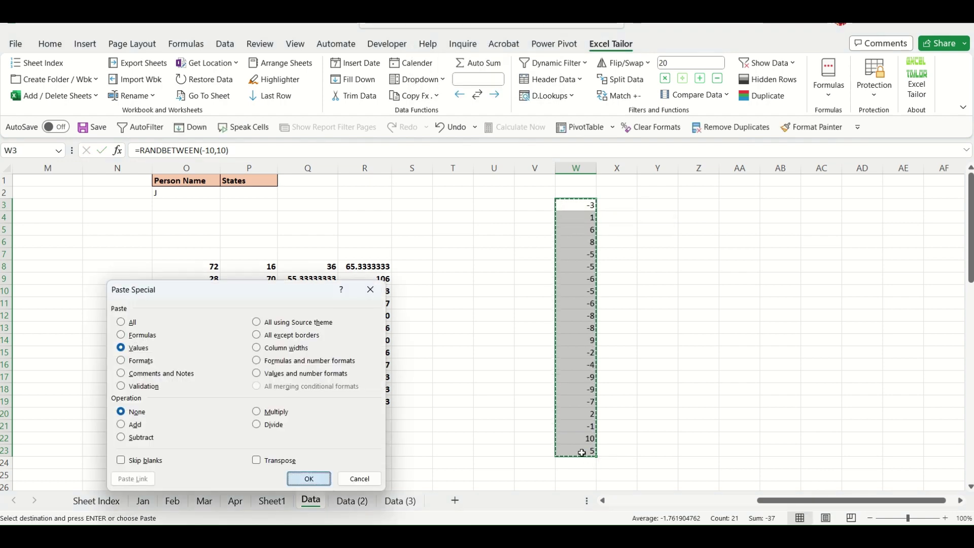
key(Return)
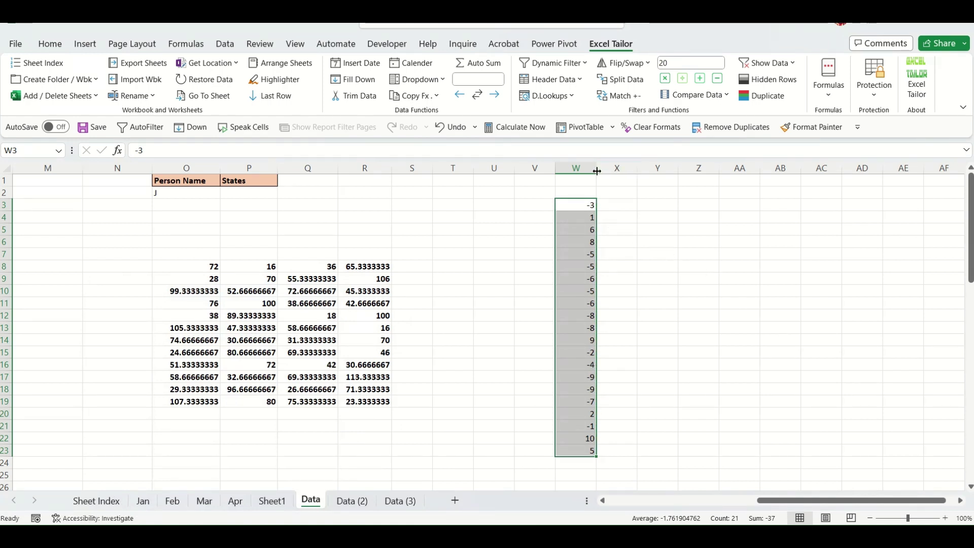
drag(596, 168, 617, 171)
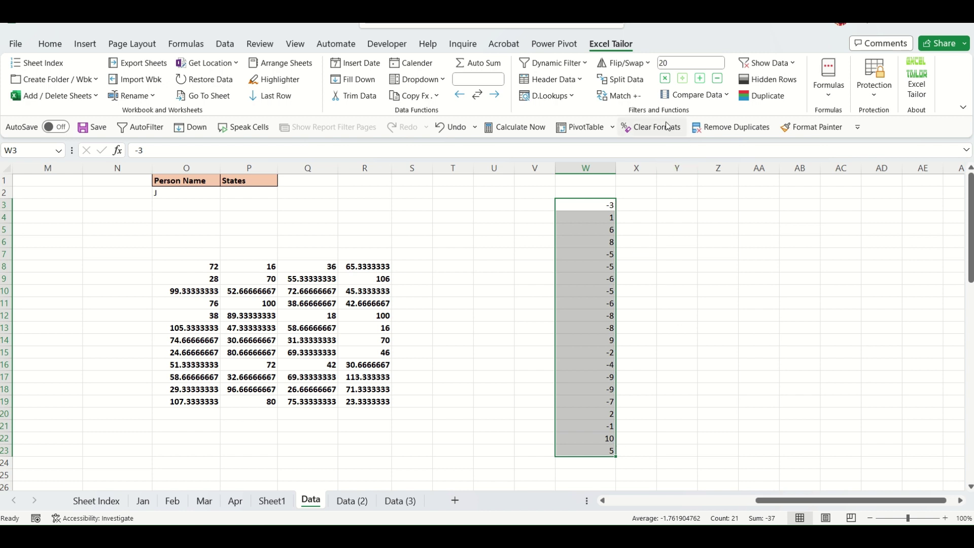
click(621, 95)
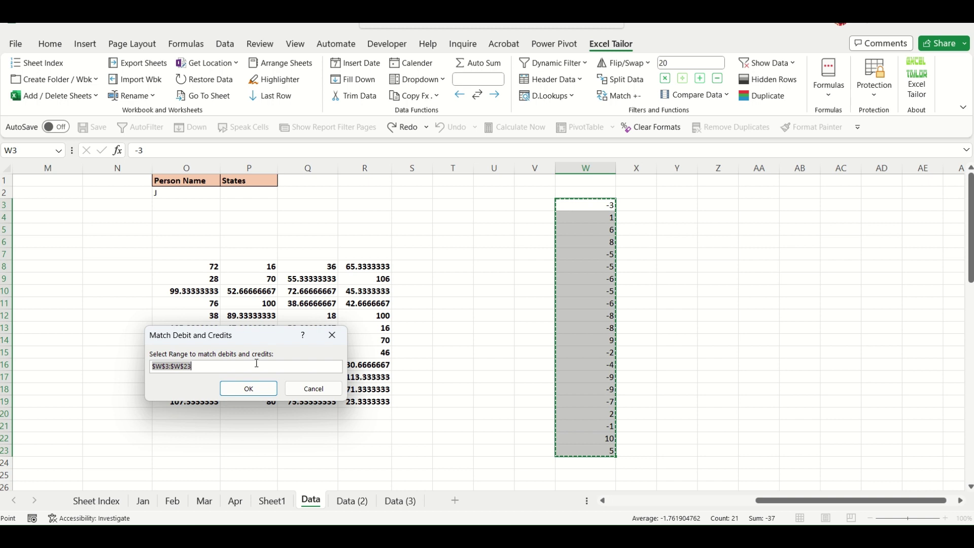
Run debit and credit matching on W3:W23 and inspect the green matched values.
click(257, 395)
click(680, 352)
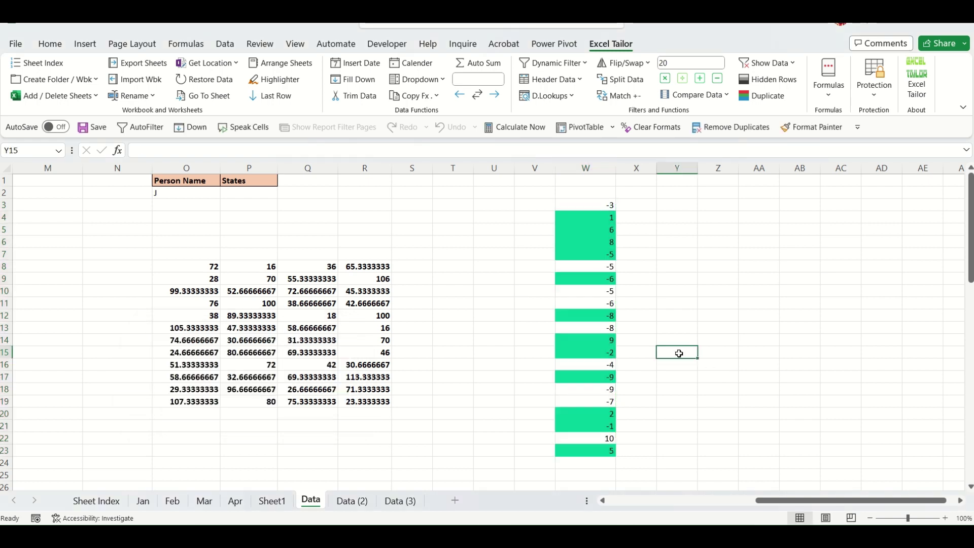
drag(604, 217, 606, 255)
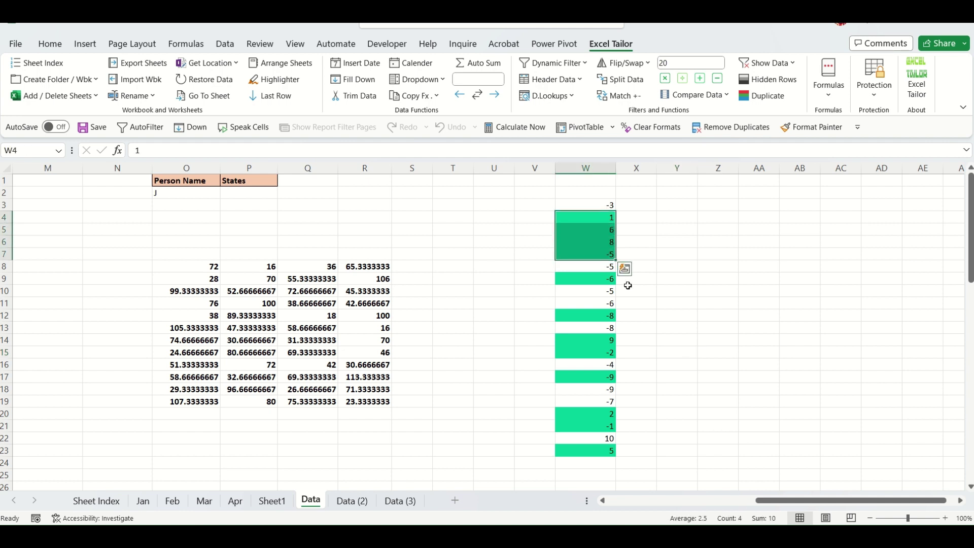
click(608, 281)
click(608, 315)
click(608, 340)
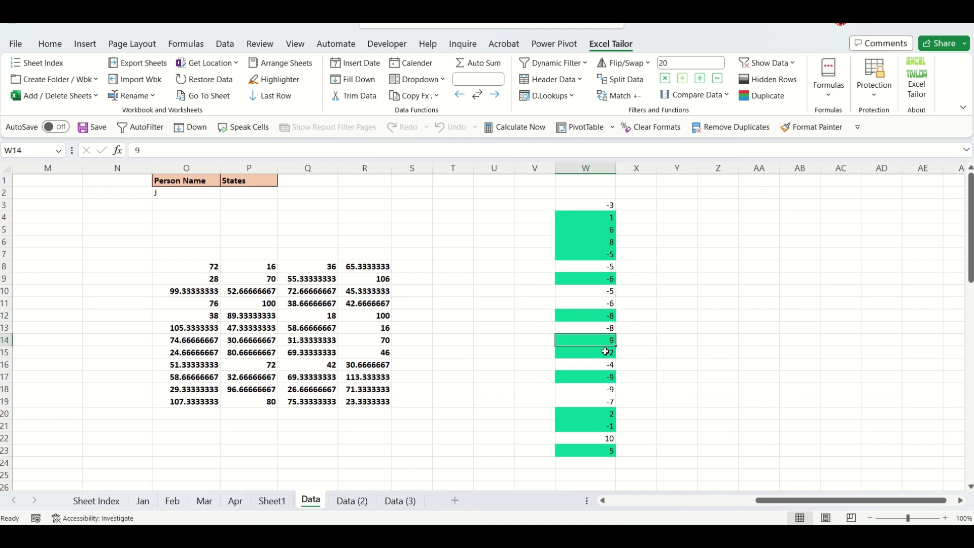
click(611, 352)
click(611, 364)
click(607, 413)
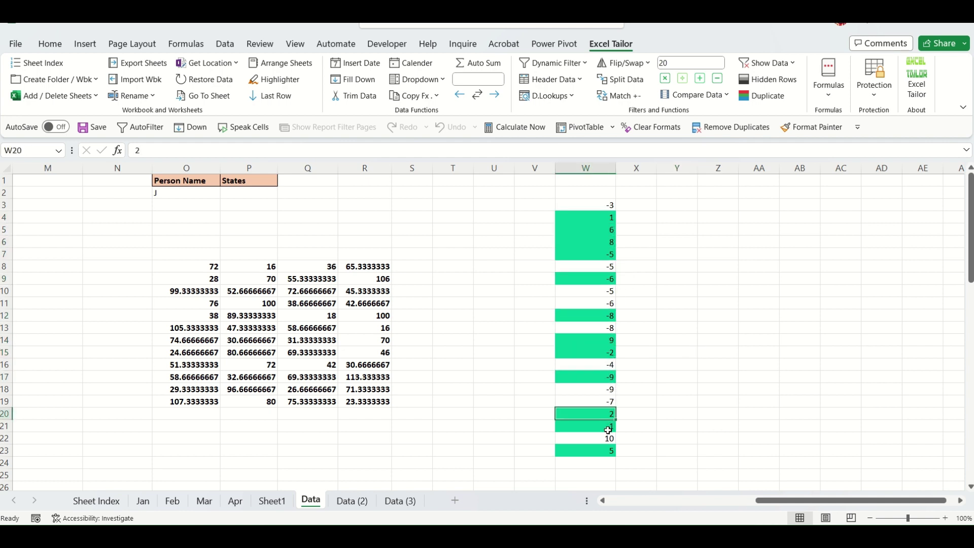
click(605, 426)
click(607, 450)
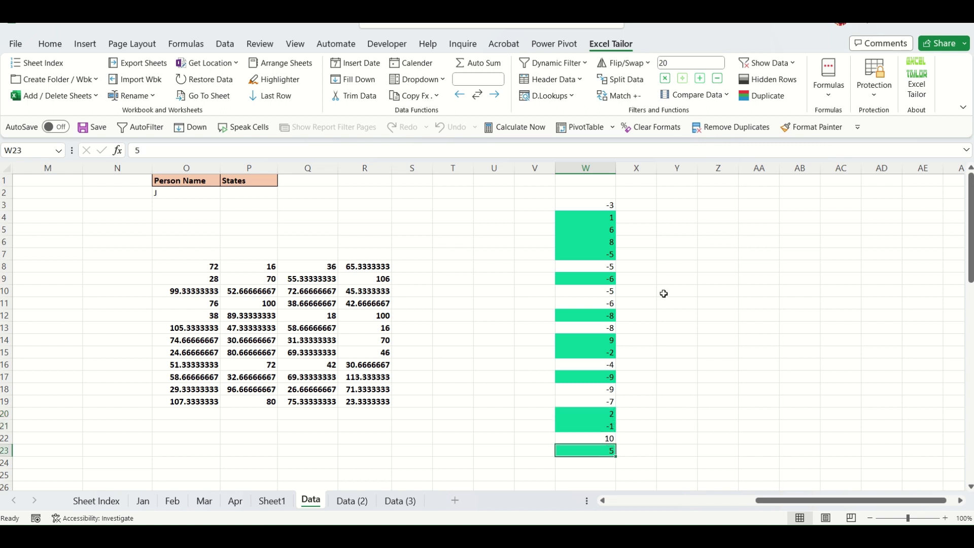
Filter column W by the green colour of cell W4.
click(599, 217)
right_click(599, 216)
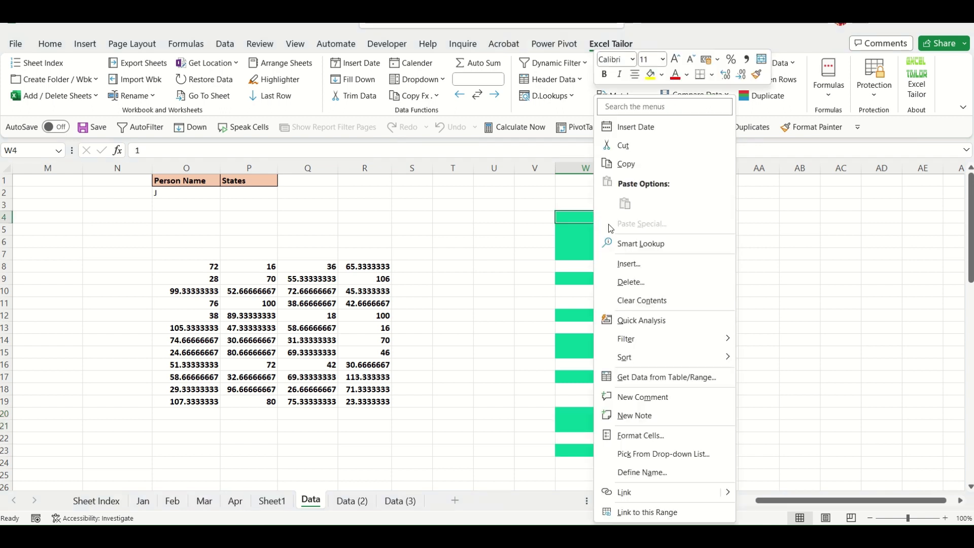
mouse_move(658, 340)
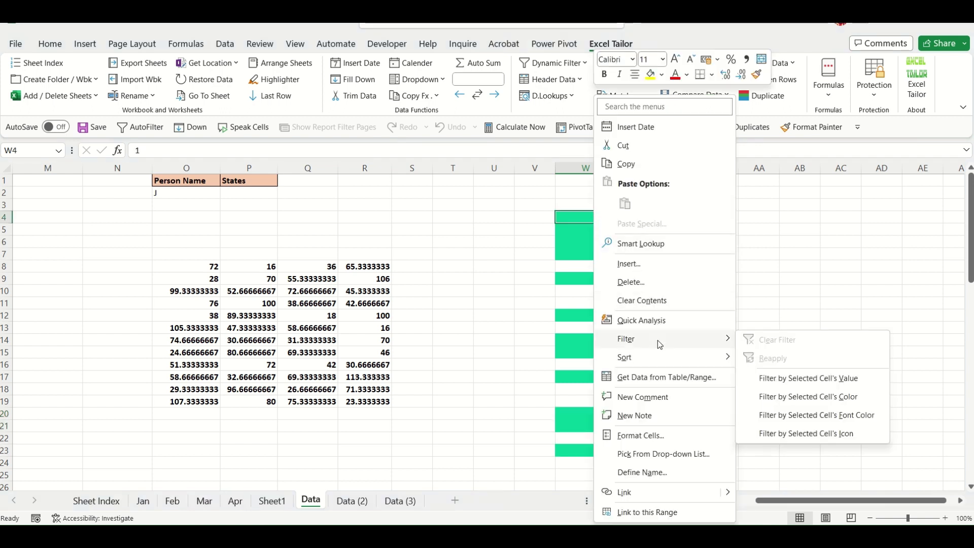
click(802, 396)
drag(590, 217, 602, 354)
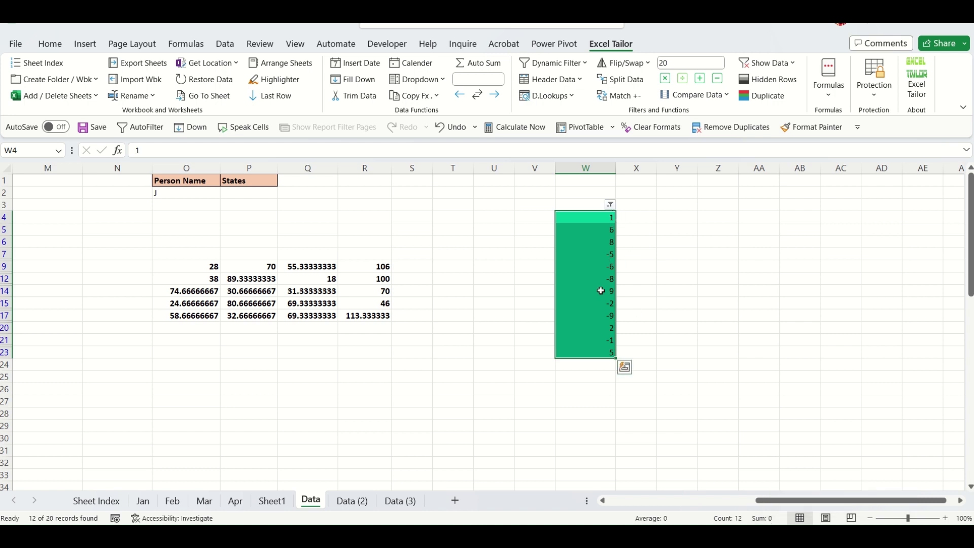
Clear the colour filter to show all rows, then move right to columns AL–AR.
key(alt+d)
key(f)
key(s)
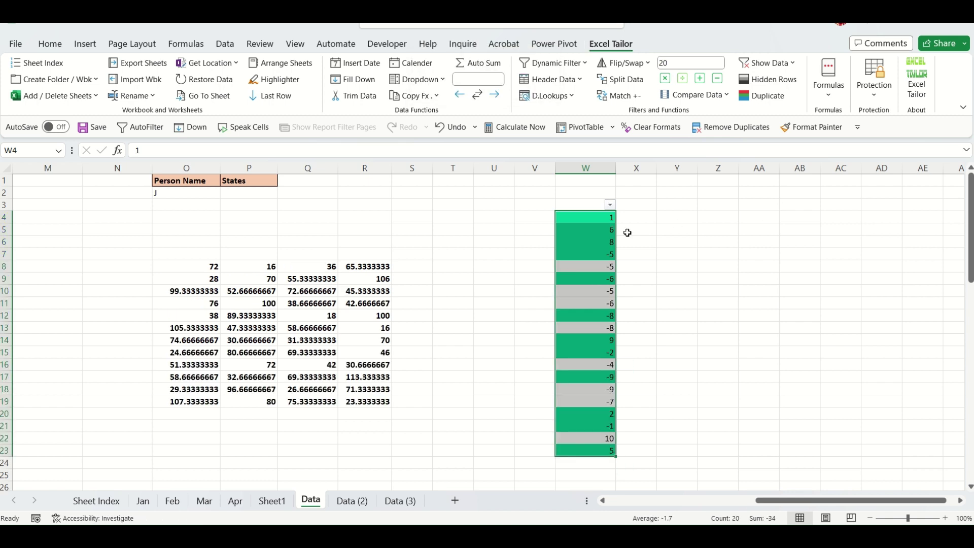
click(670, 257)
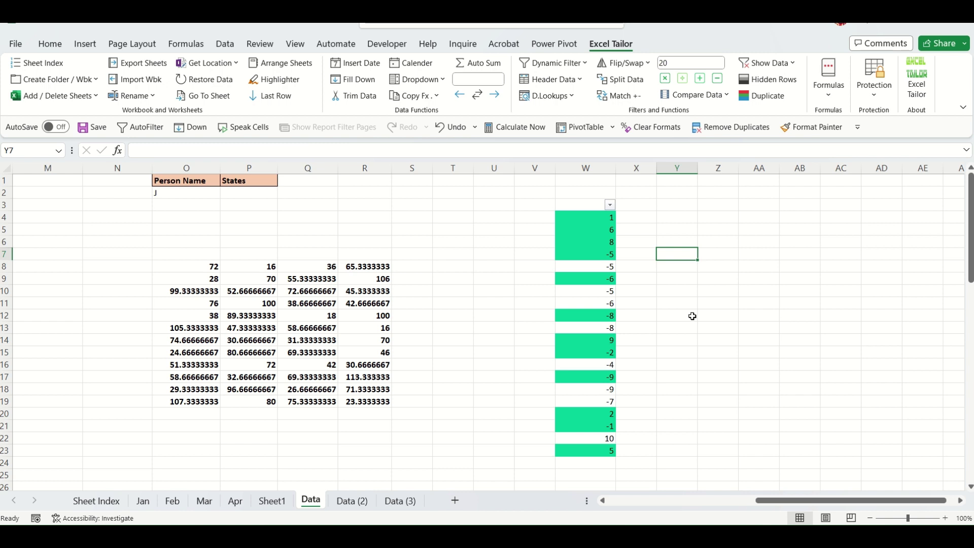
scroll(720, 251, right, 3)
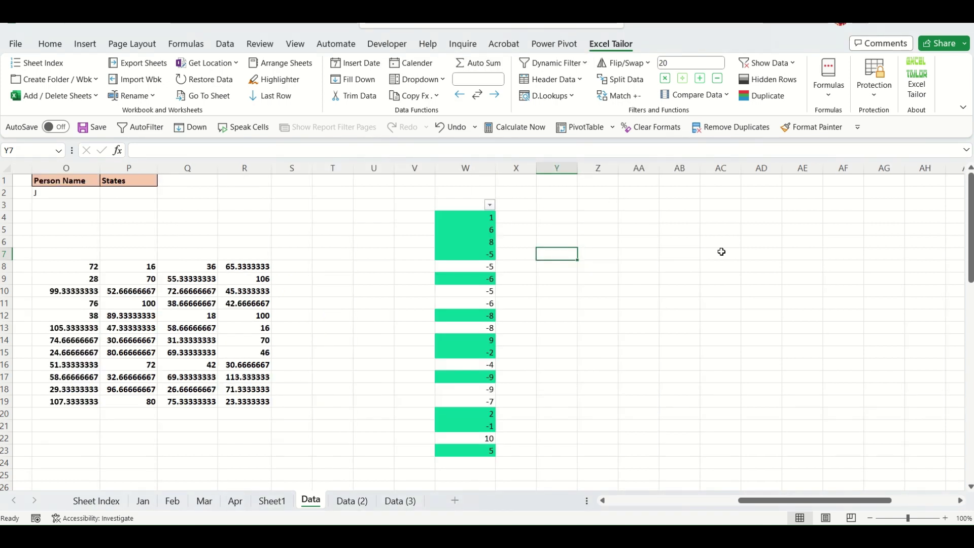
key(Right)
key(Right)
key(Right)
key(Right)
key(Right)
key(Right)
key(Right)
key(Right)
key(Right)
key(Right)
key(Right)
key(Right)
key(Right)
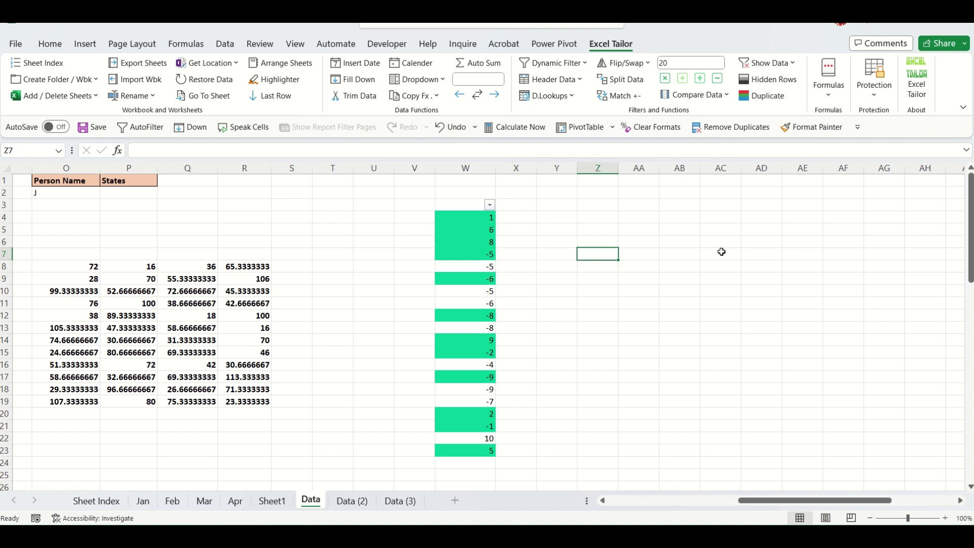
key(Right)
key(Right)
key(Right)
key(Right)
key(Right)
key(Right)
key(Right)
key(Right)
key(Right)
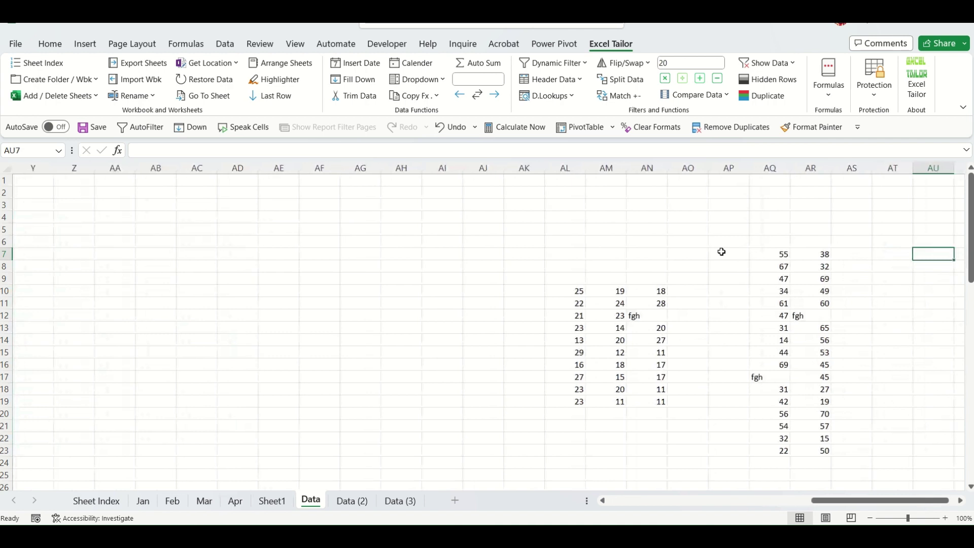
click(890, 317)
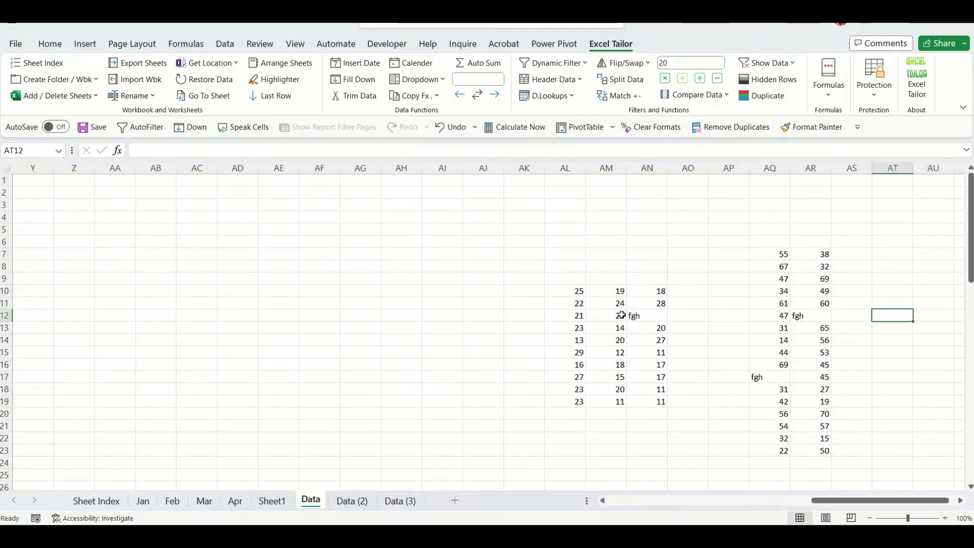
Look over the AL10:AN19 and AQ7:AR23 blocks before comparing them.
drag(578, 290, 652, 403)
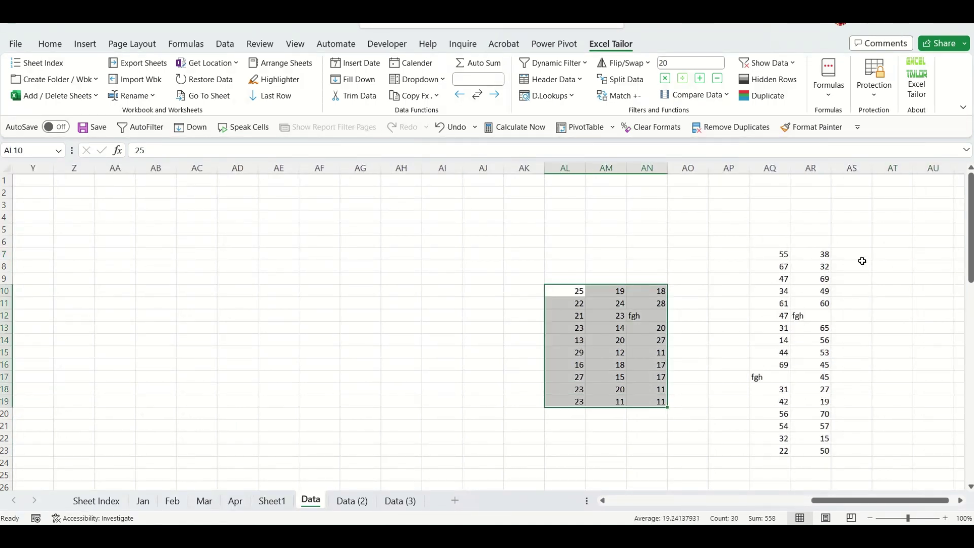
drag(782, 254, 810, 449)
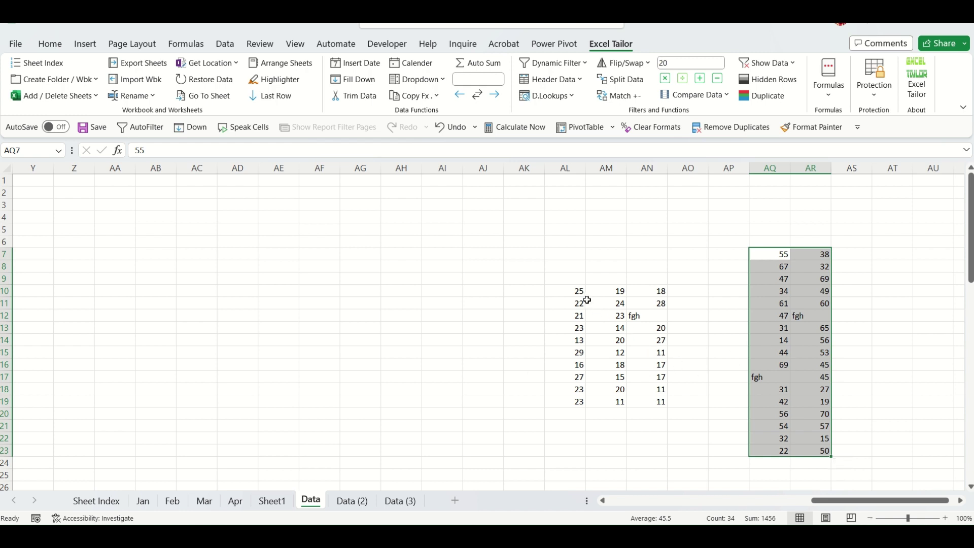
drag(580, 316, 580, 355)
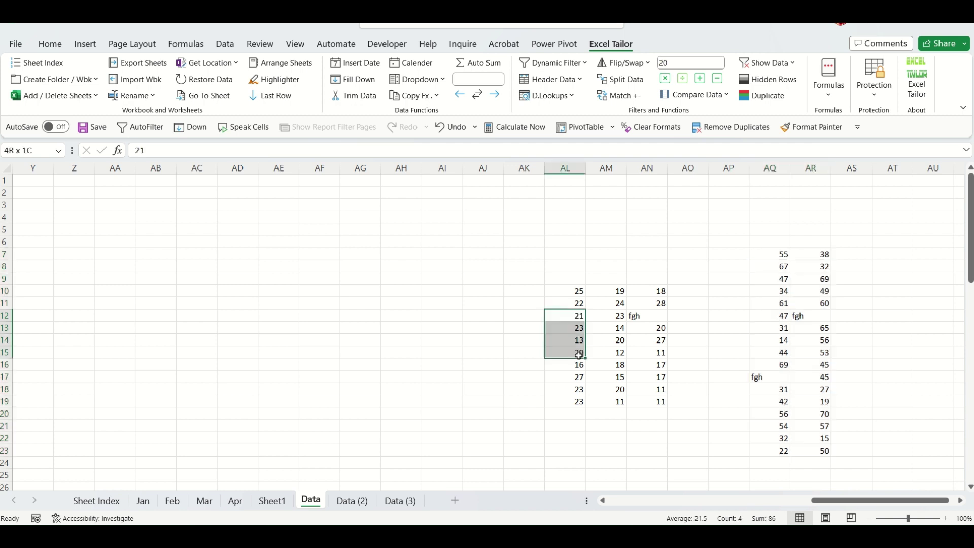
drag(782, 293, 784, 350)
click(871, 353)
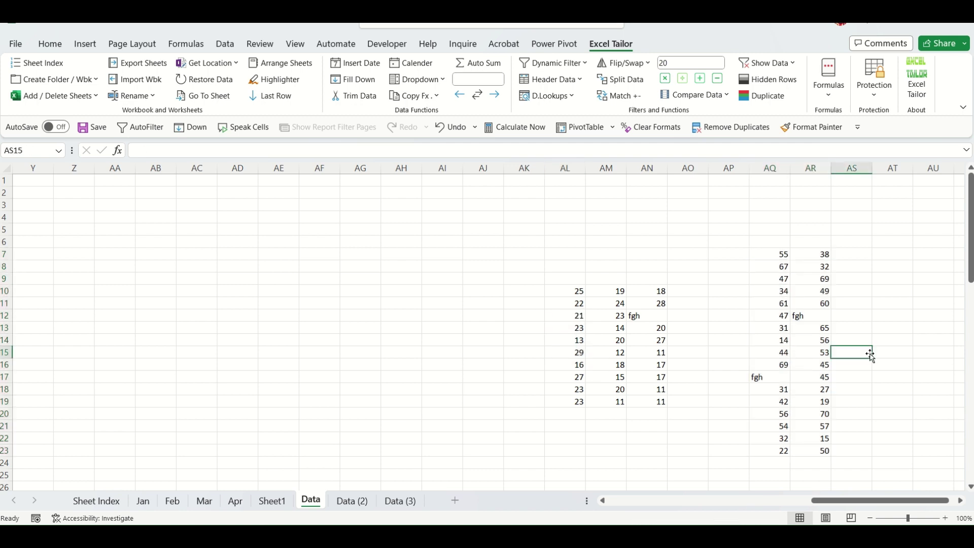
Highlight values common to AL10:AN19 and AQ7:AR23 with Highlight Common Data.
click(726, 96)
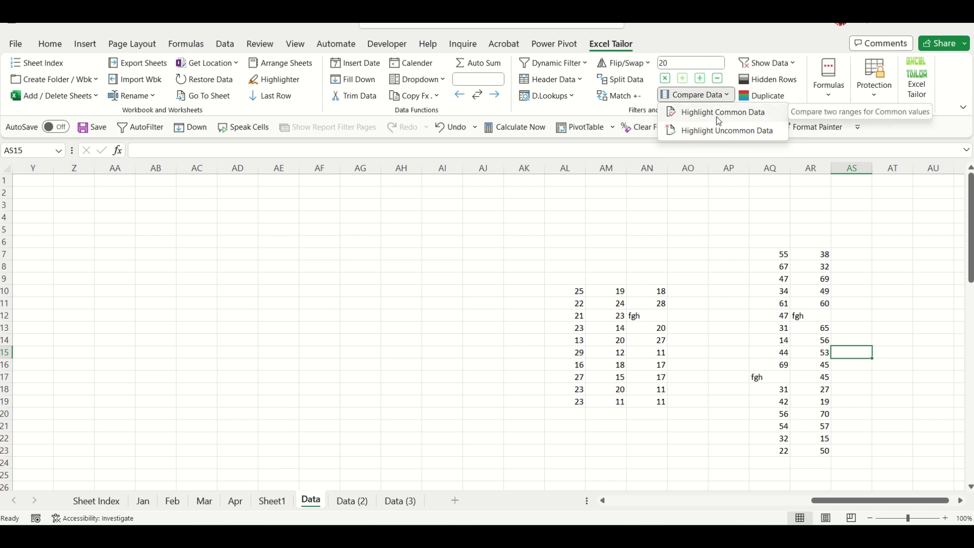
click(717, 116)
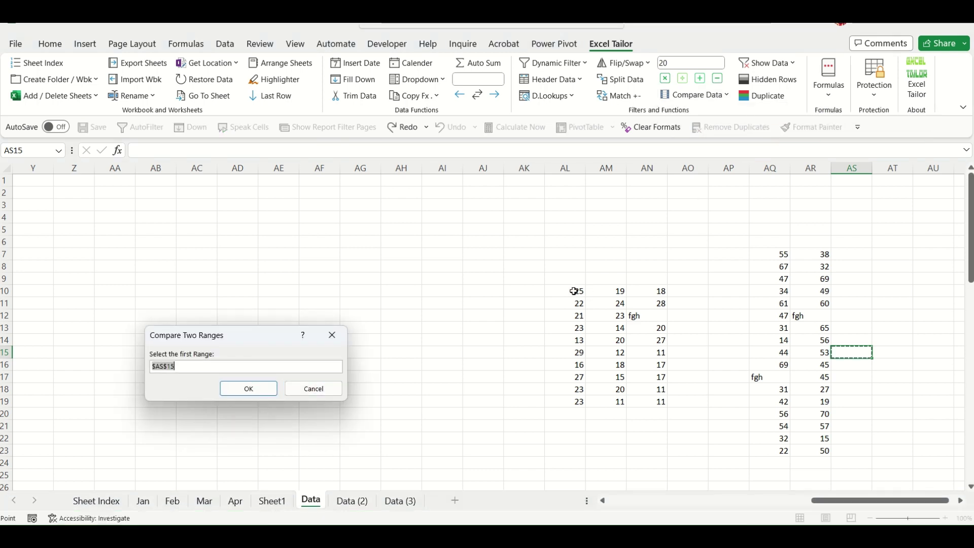
drag(577, 291, 659, 401)
click(255, 389)
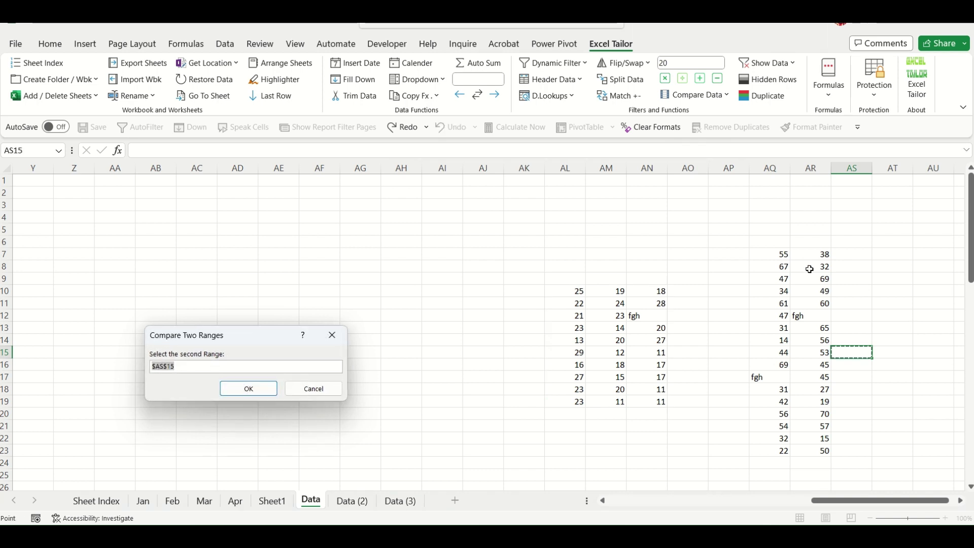
drag(776, 254, 809, 450)
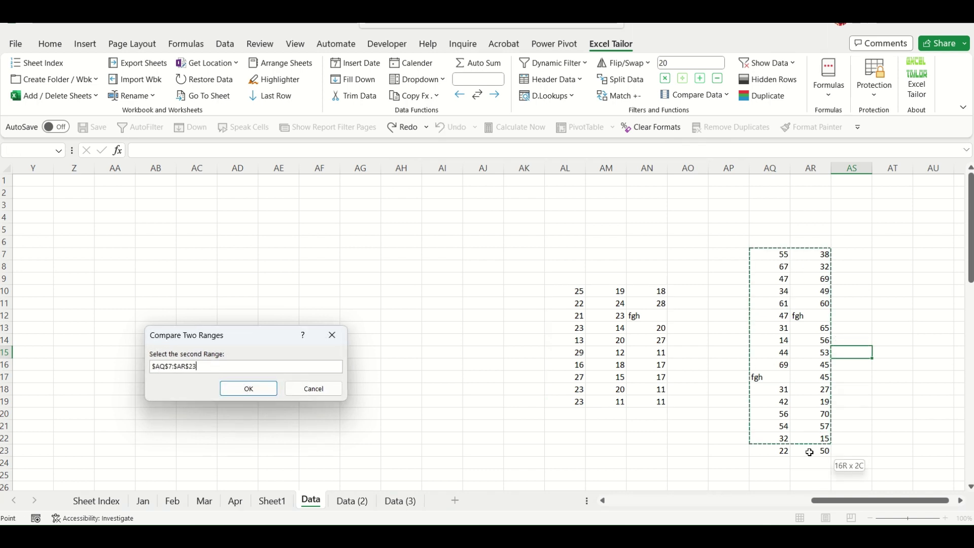
click(250, 390)
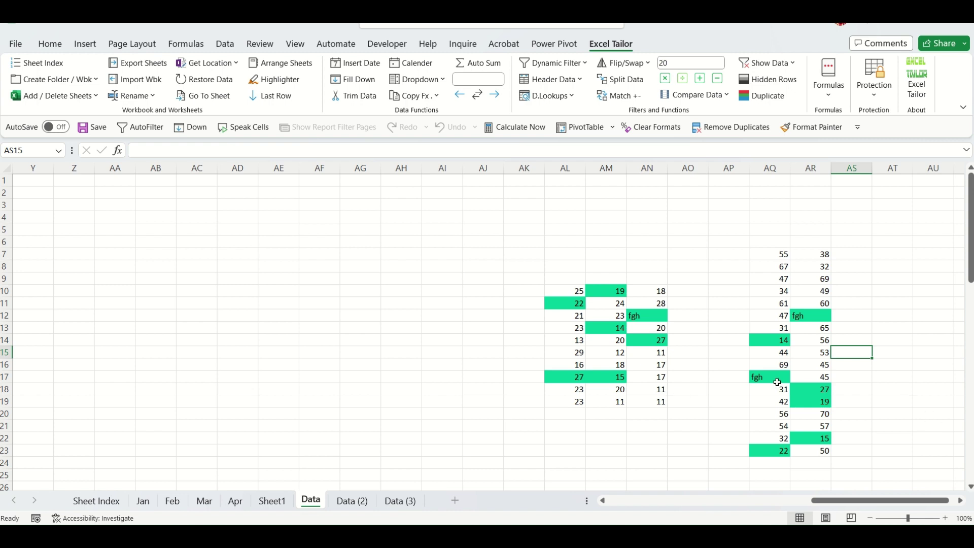
click(917, 389)
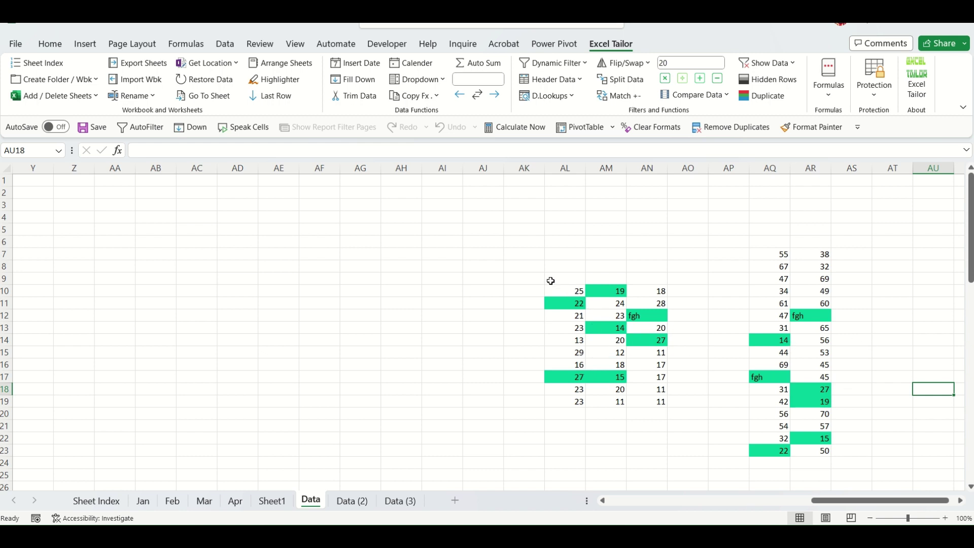
Clear the green formatting from both AL10:AN19 and AQ7:AR23.
drag(554, 287, 659, 402)
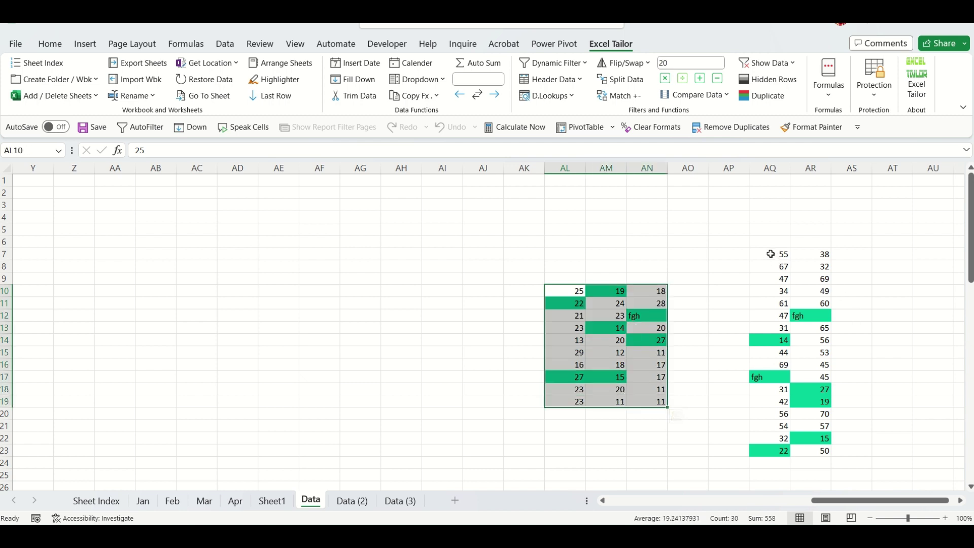
ctrl+drag(770, 254, 823, 454)
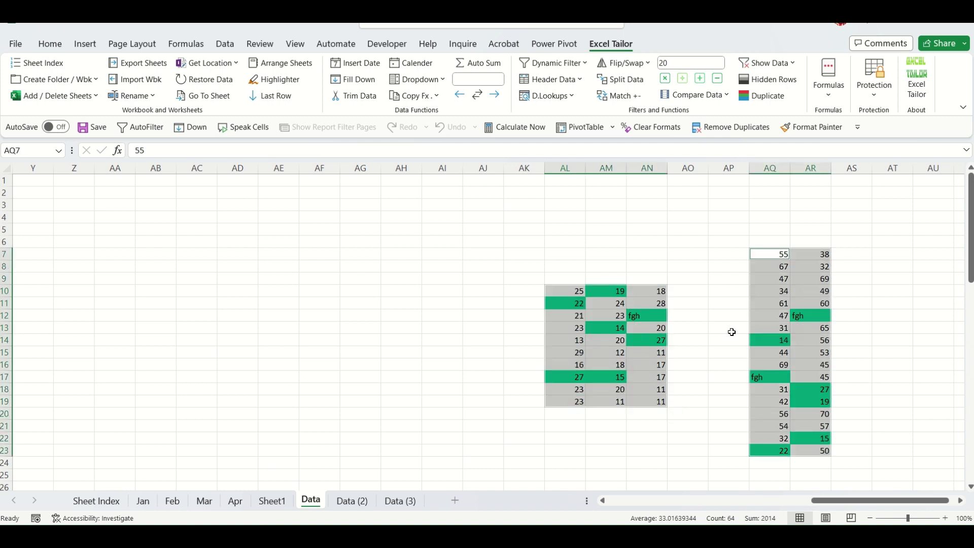
click(666, 129)
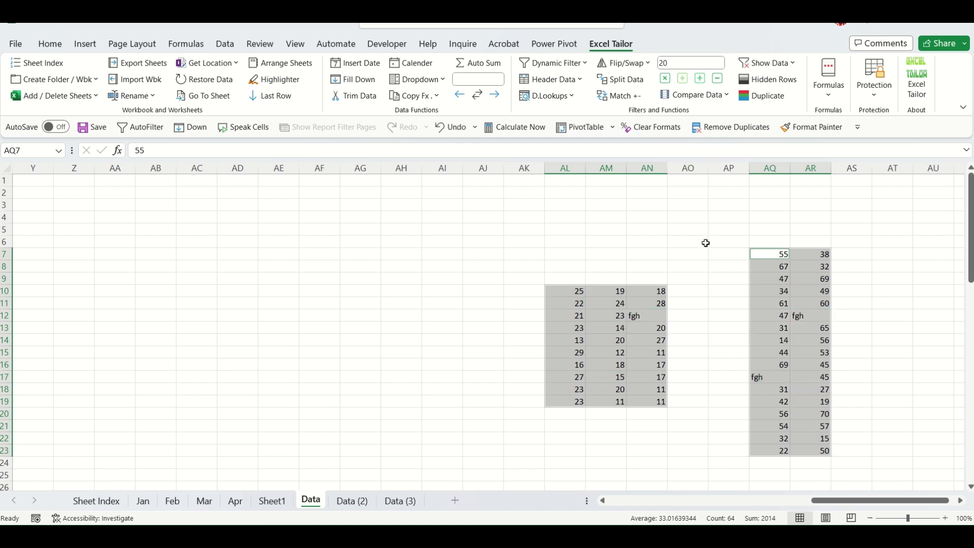
click(705, 244)
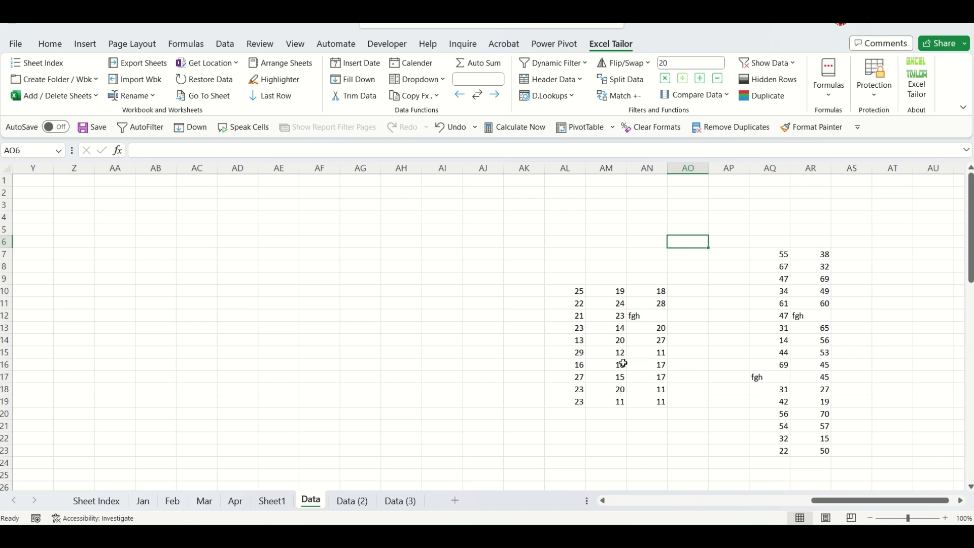
click(809, 361)
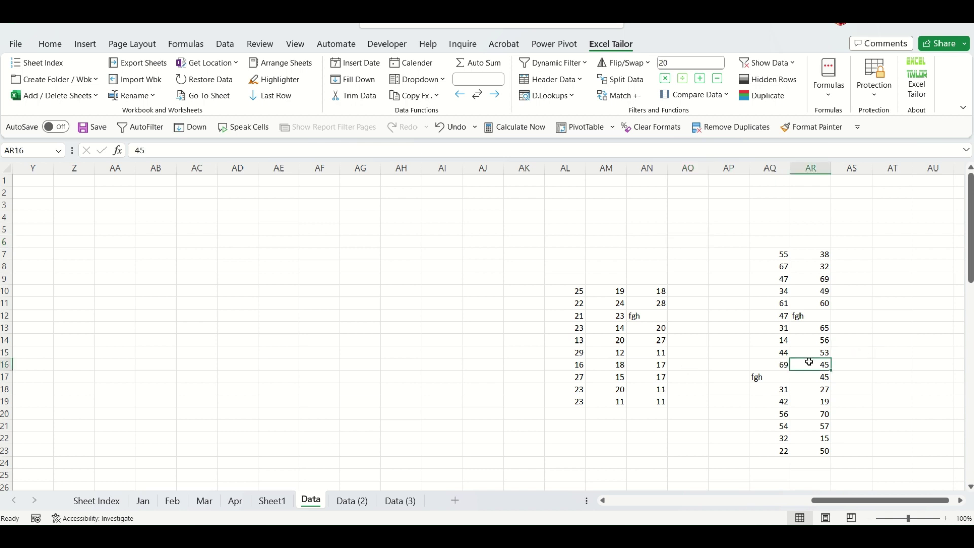
Highlight values not shared between AL10:AN19 and AQ7:AR23 using Highlight Uncommon Data.
click(726, 97)
click(723, 131)
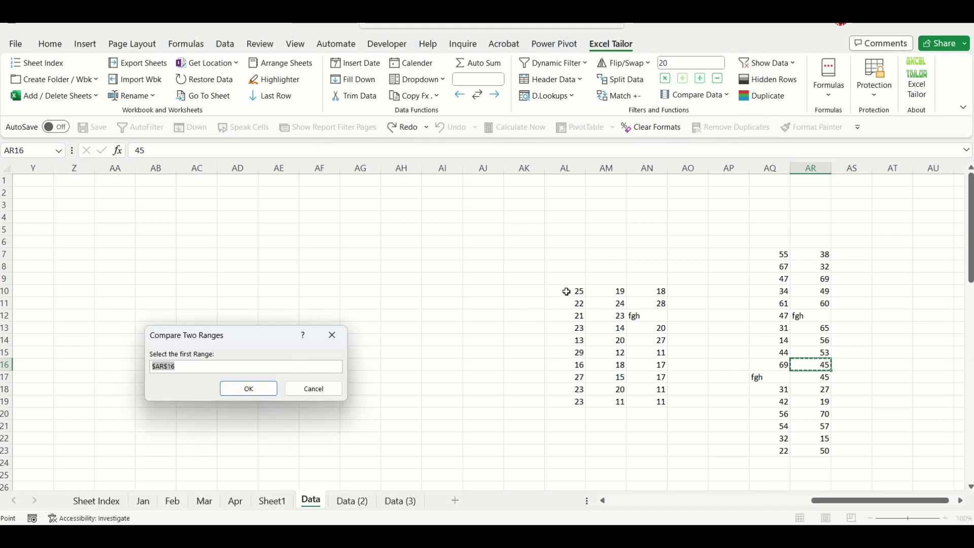
drag(563, 289, 653, 402)
click(261, 389)
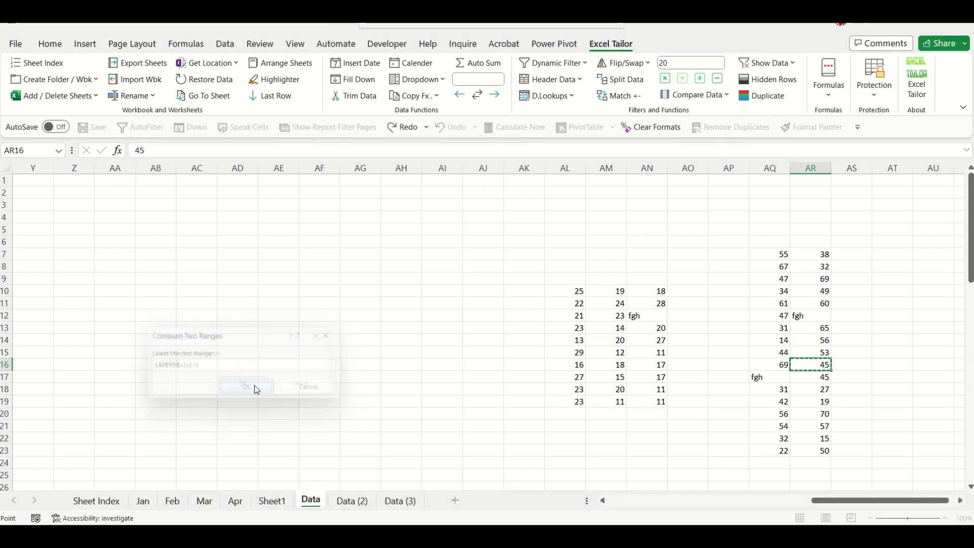
drag(777, 253, 812, 451)
click(261, 388)
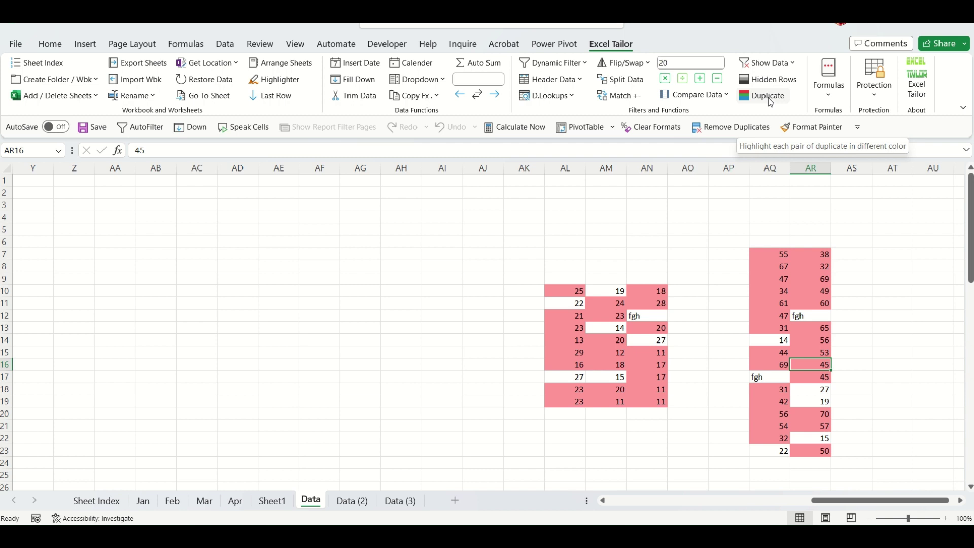
click(744, 288)
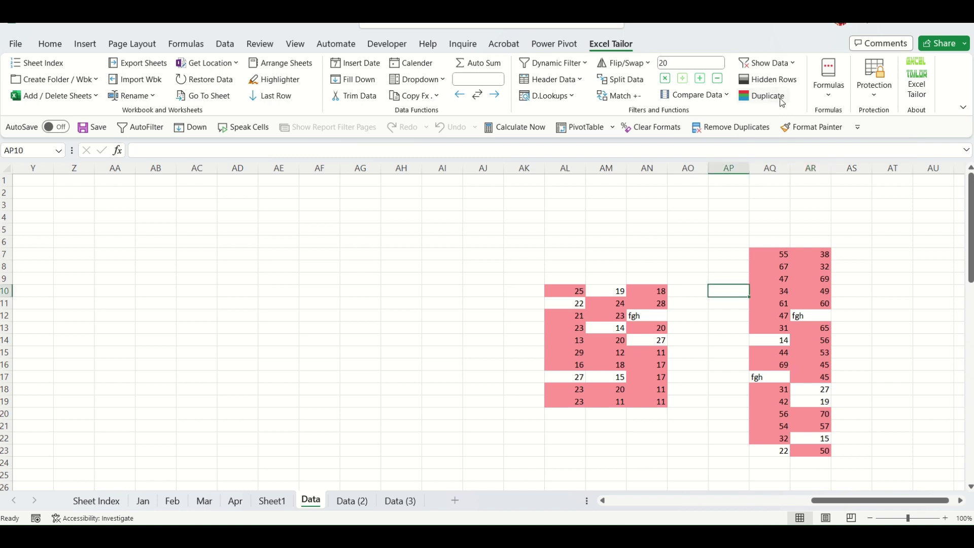
drag(325, 205, 306, 410)
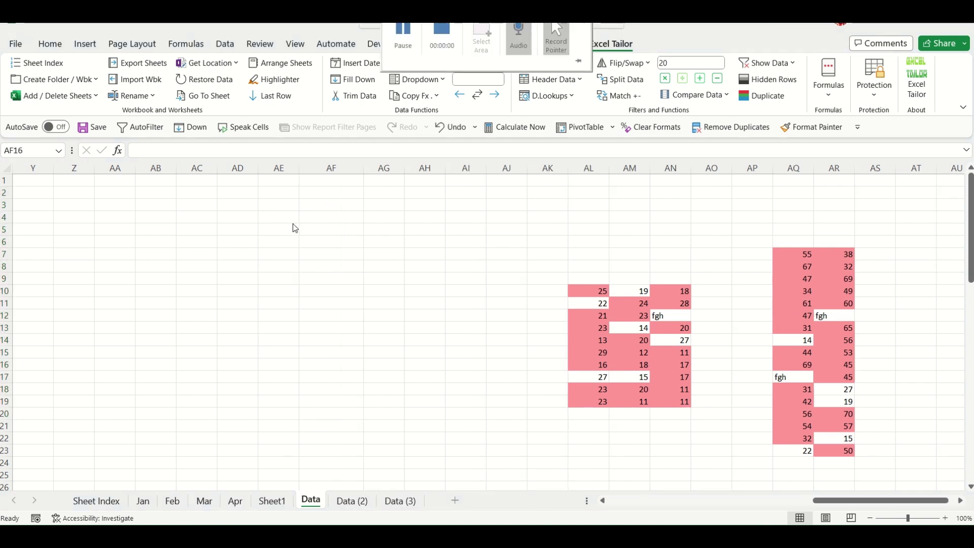
Type the Month header in AF4, then Jan, Feb, Jan, Feb below it.
click(308, 218)
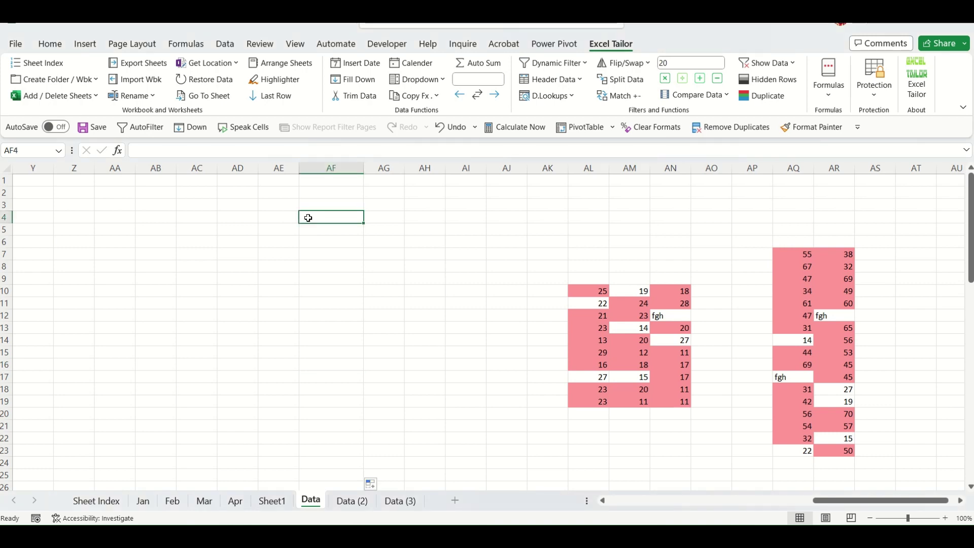
text(Mo)
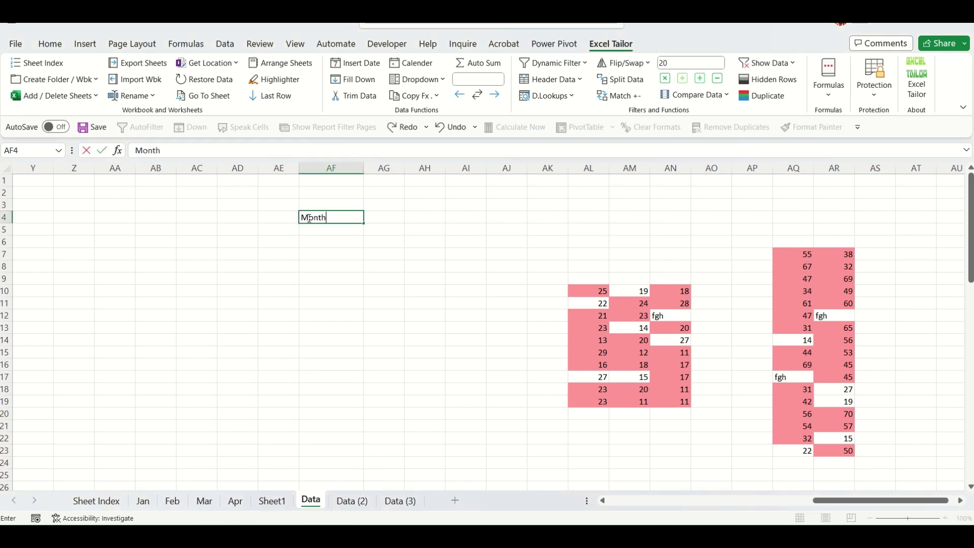
text(nth)
key(Return)
text(Jan)
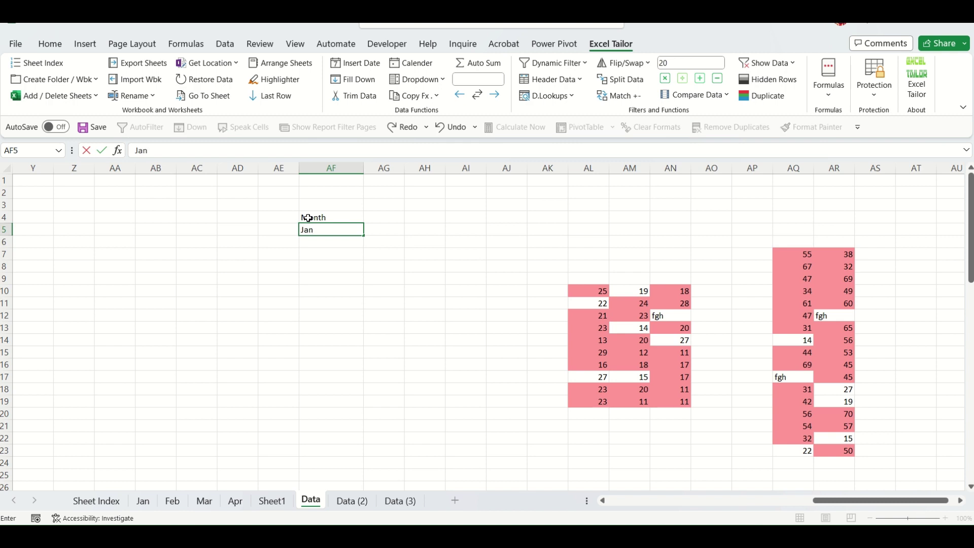
key(Return)
text(Feb)
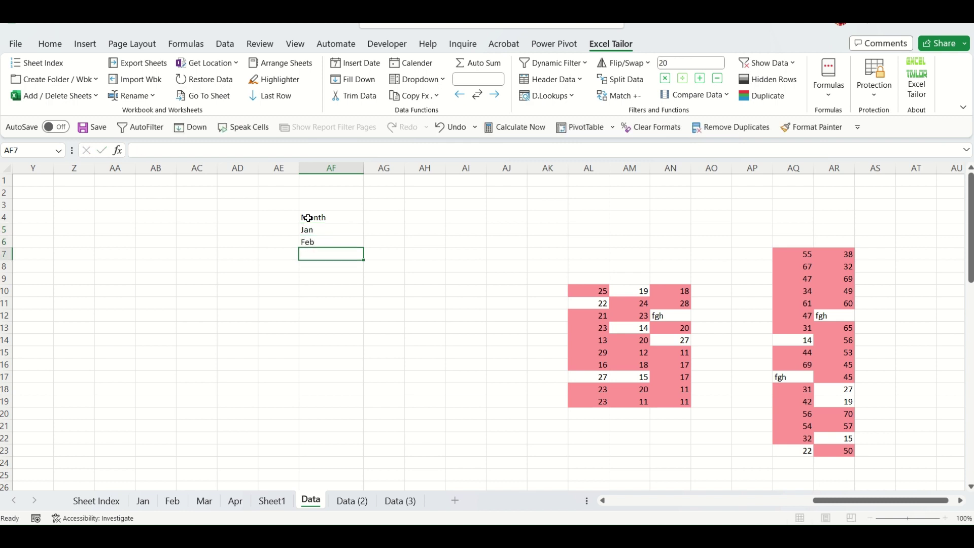
key(Return)
text(Jan)
key(Return)
text(Feb)
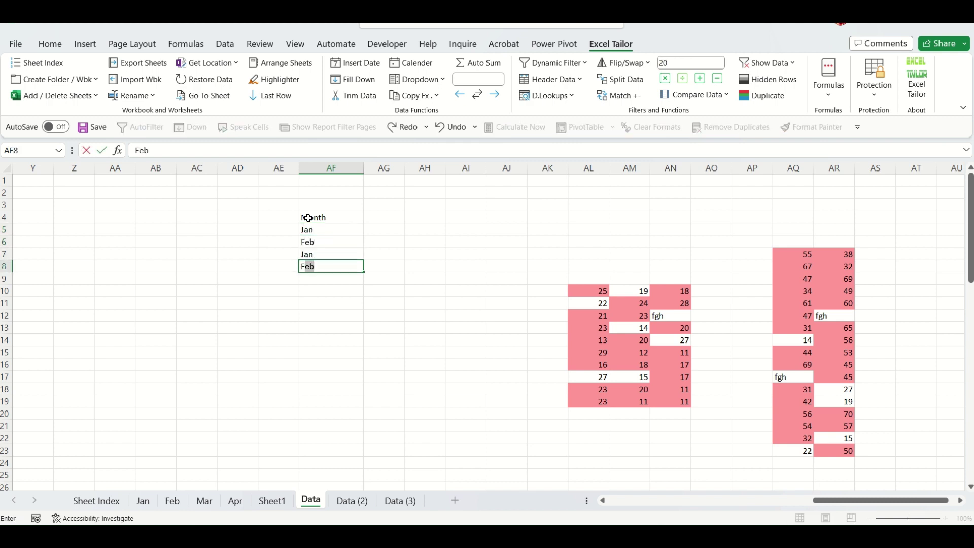
key(Return)
Add Mar, Apr, Mar, Jan and July to the list, then select AF5:AF13.
text(Mar)
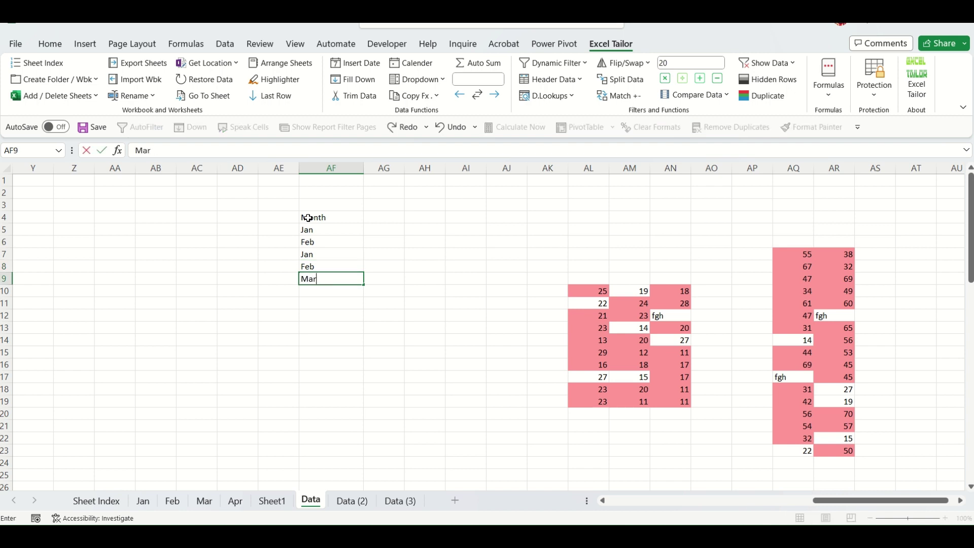
key(Return)
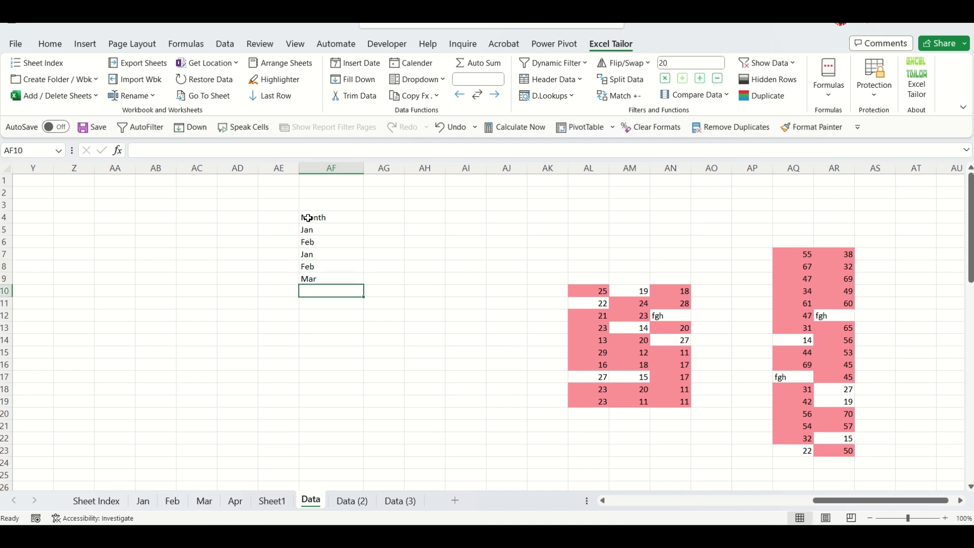
text(Apr)
key(Return)
text(Mar)
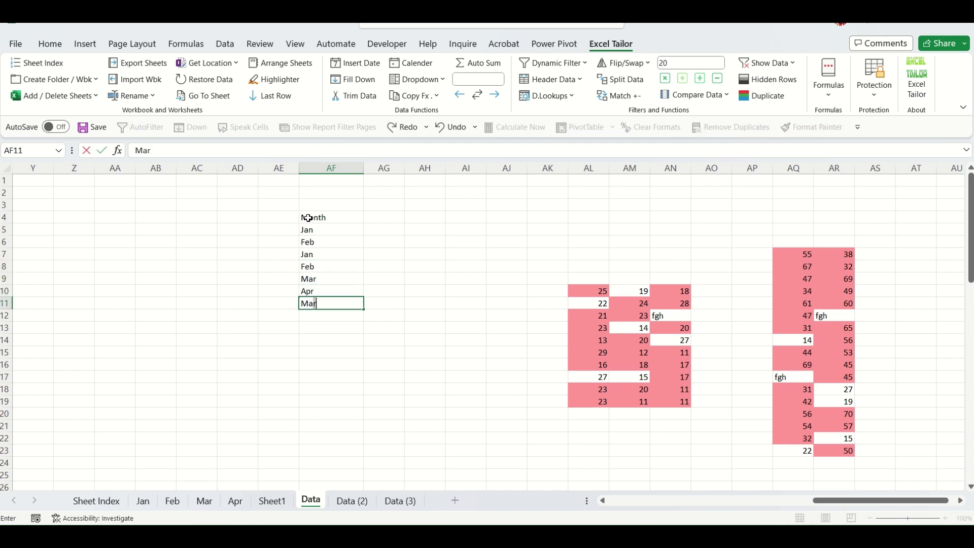
key(Return)
text(Jan)
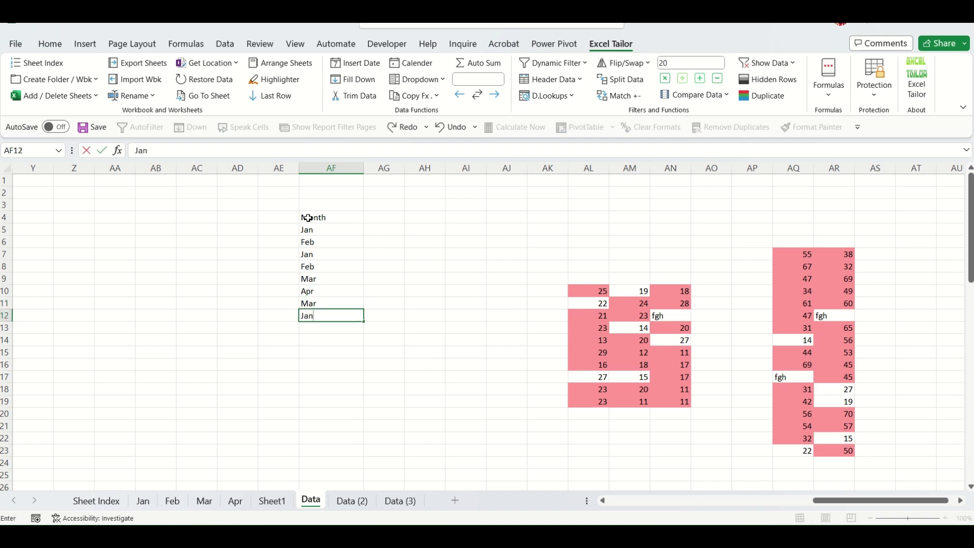
key(Return)
text(July)
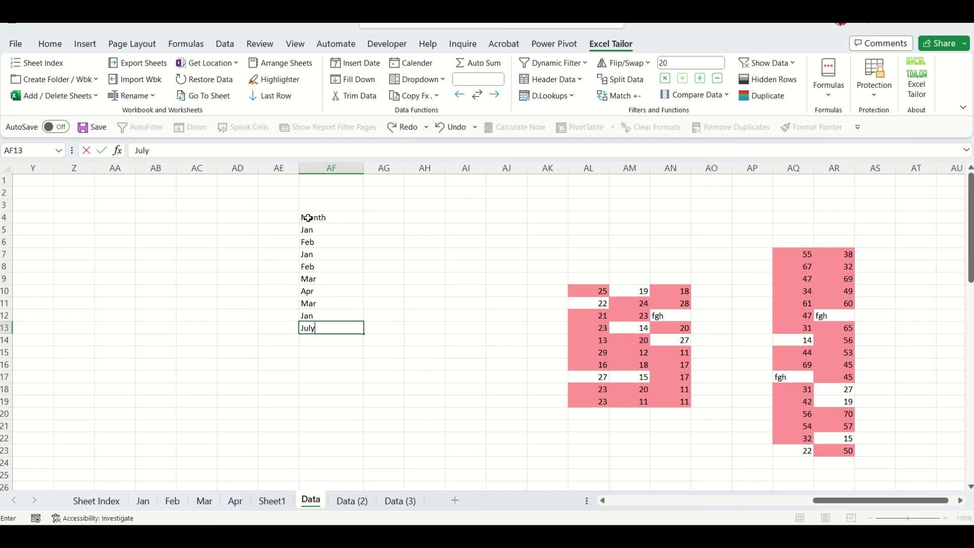
click(401, 254)
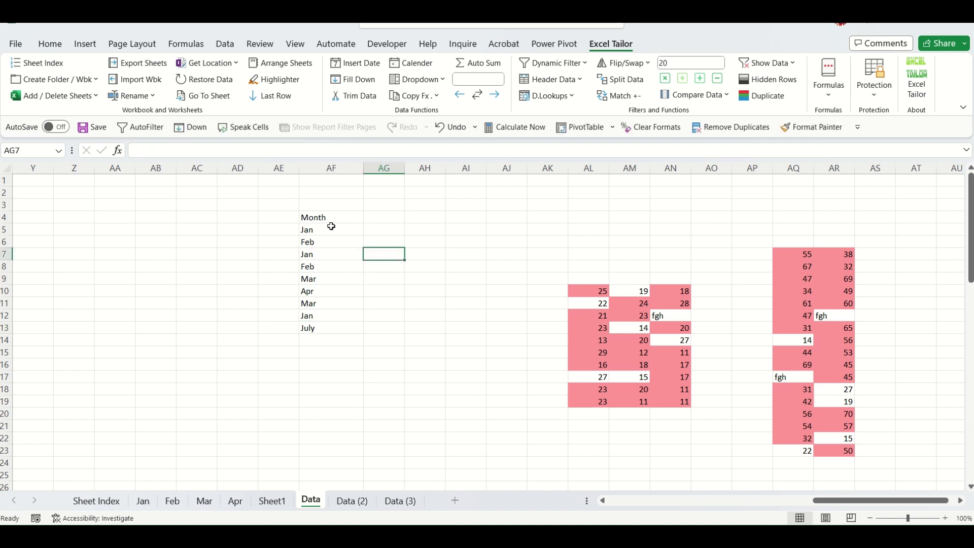
drag(330, 227, 330, 327)
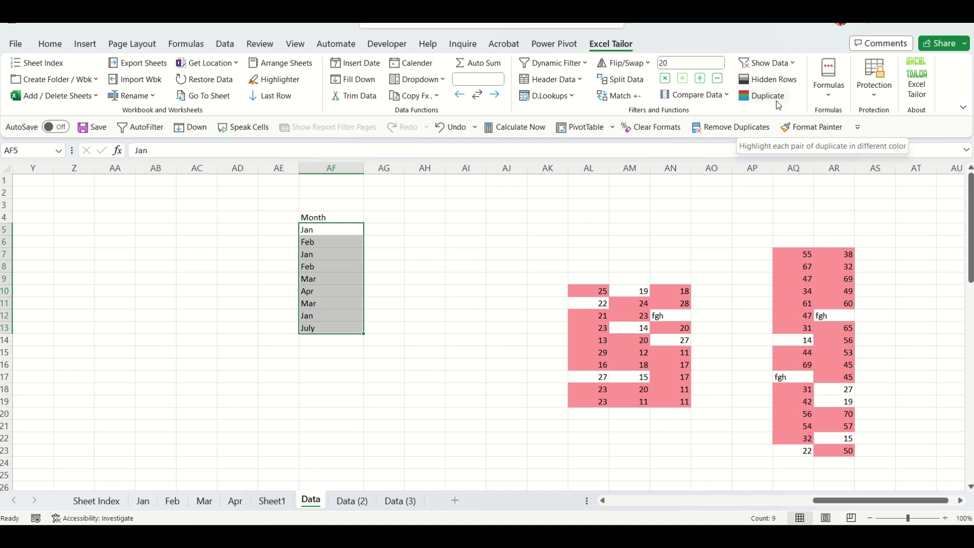
Point out the three repeated Jan entries in AF5, AF7 and AF12.
click(428, 266)
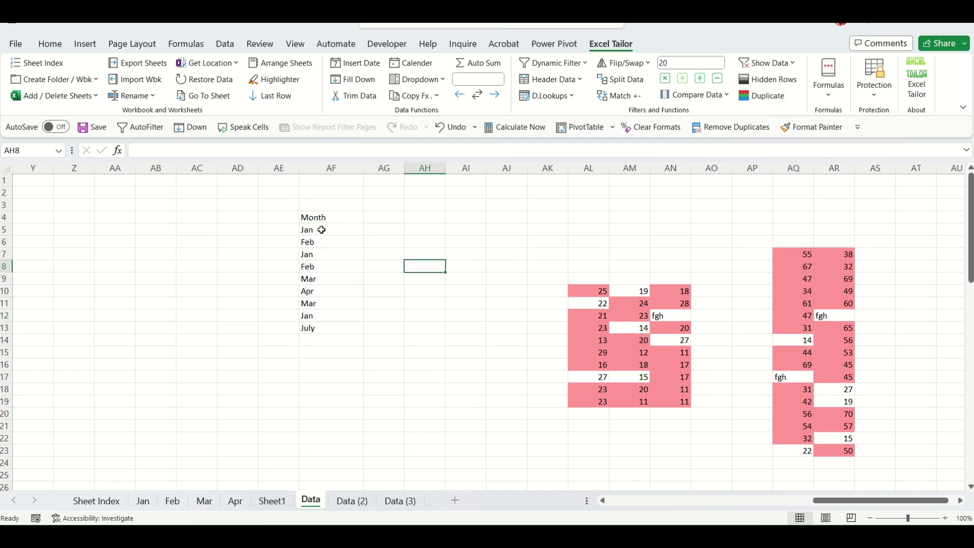
click(322, 229)
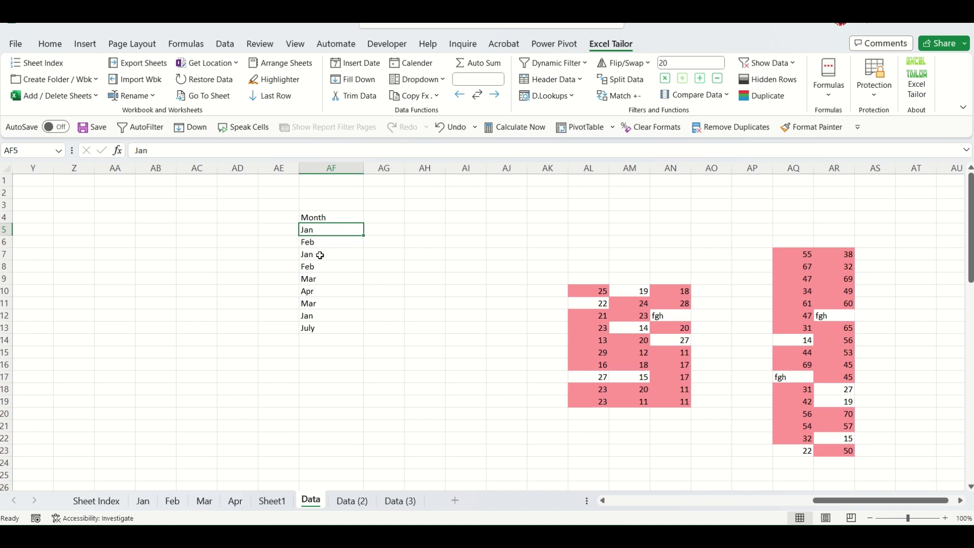
click(320, 255)
click(318, 314)
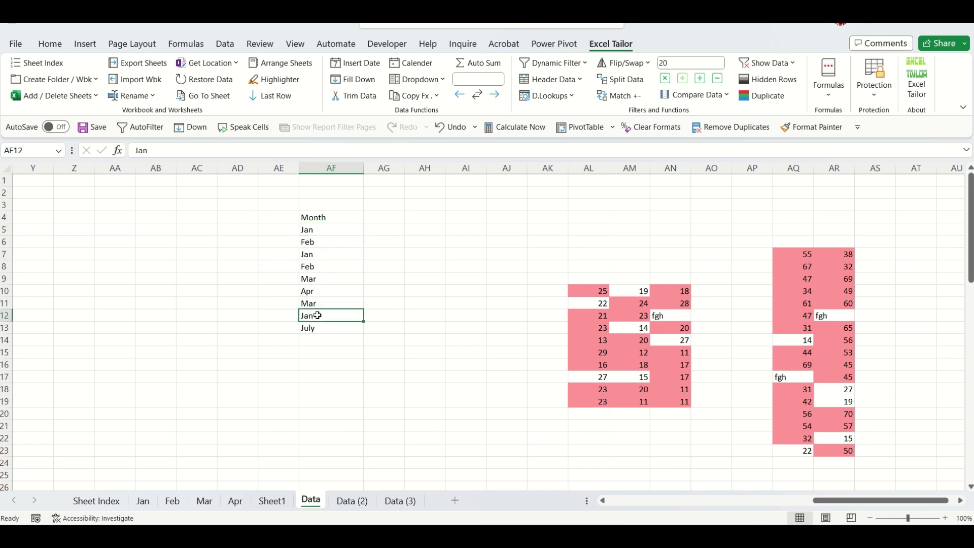
click(326, 231)
click(332, 254)
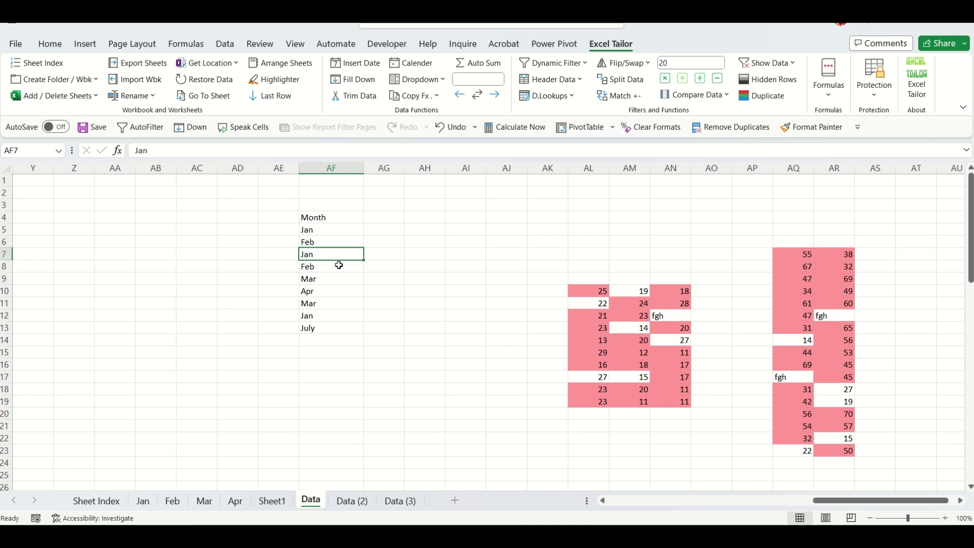
click(322, 316)
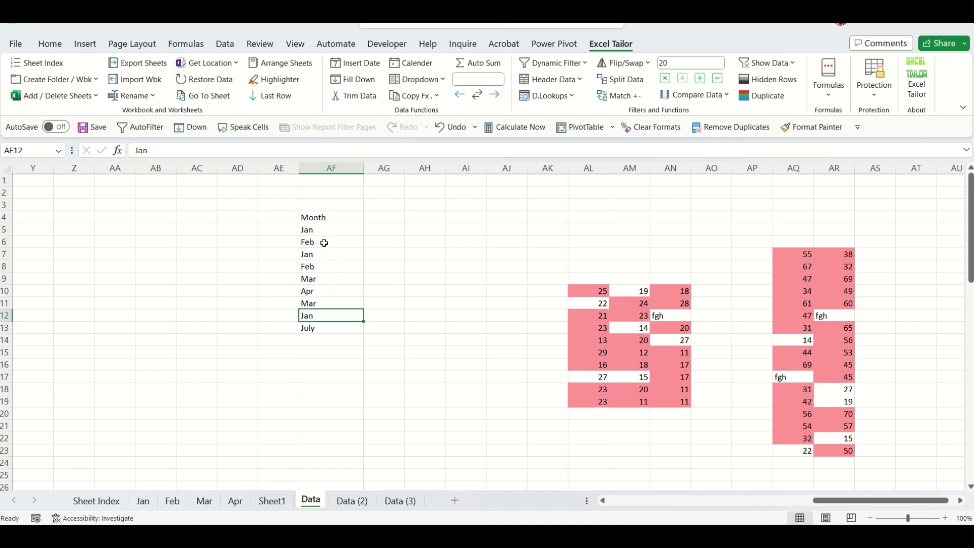
click(361, 377)
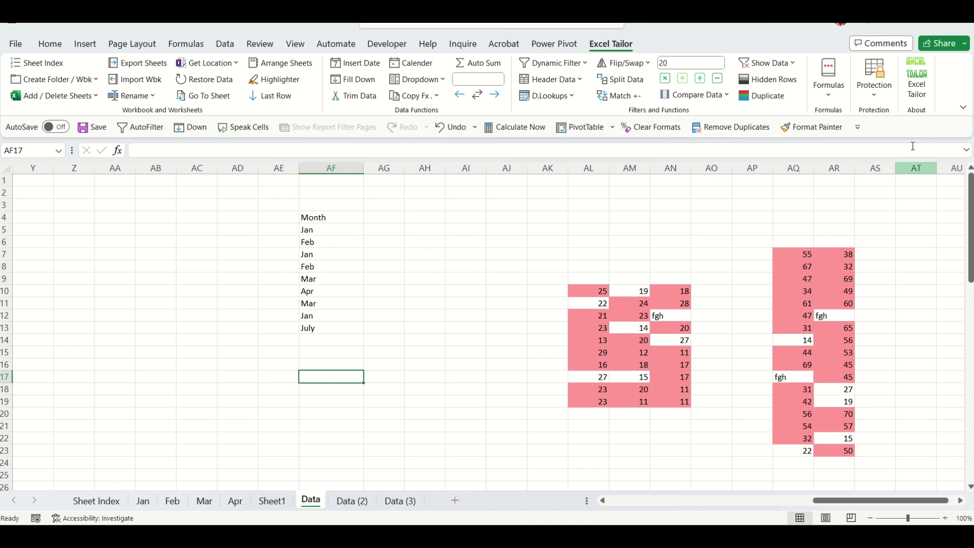
Colour-code the duplicate values in AF5:AF13 with Excel Tailor's duplicate highlighter.
click(779, 101)
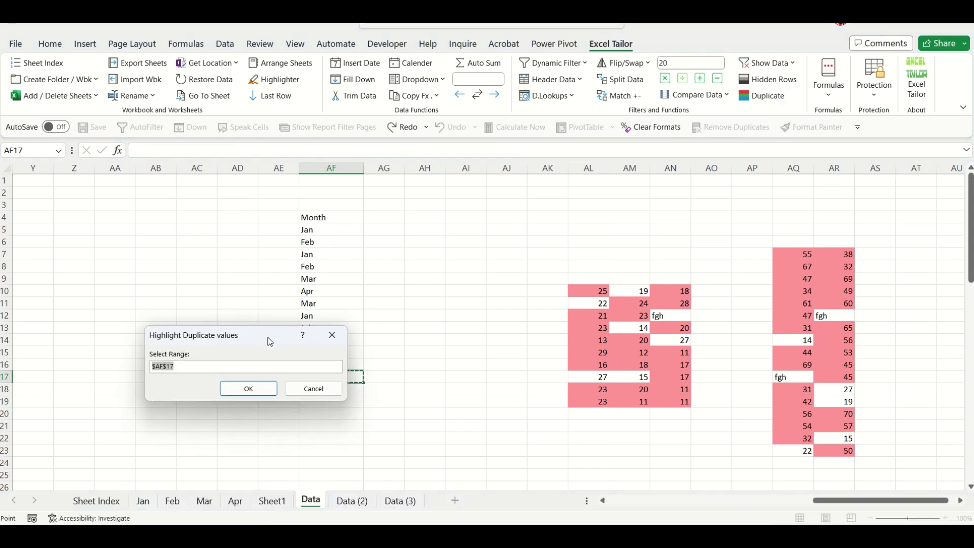
drag(270, 337, 175, 282)
drag(311, 230, 358, 330)
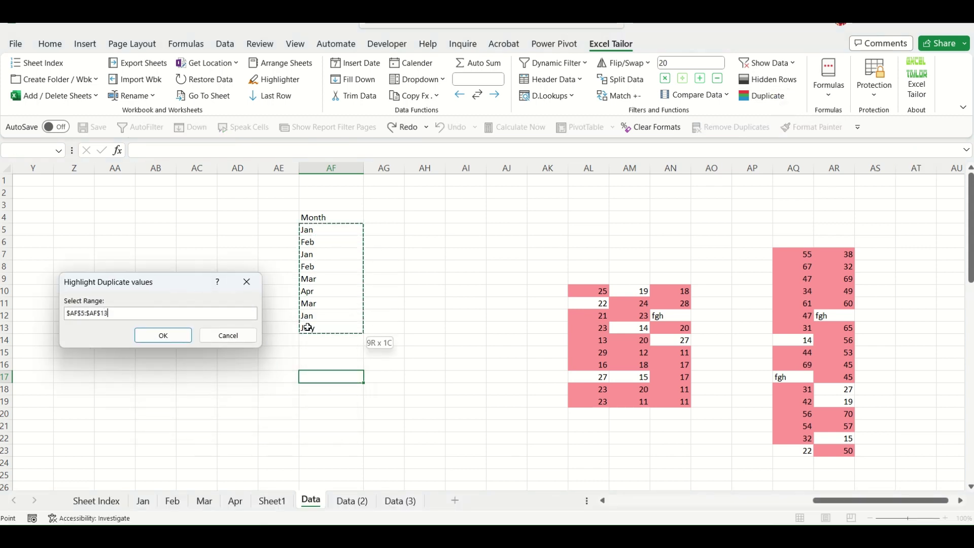
click(172, 337)
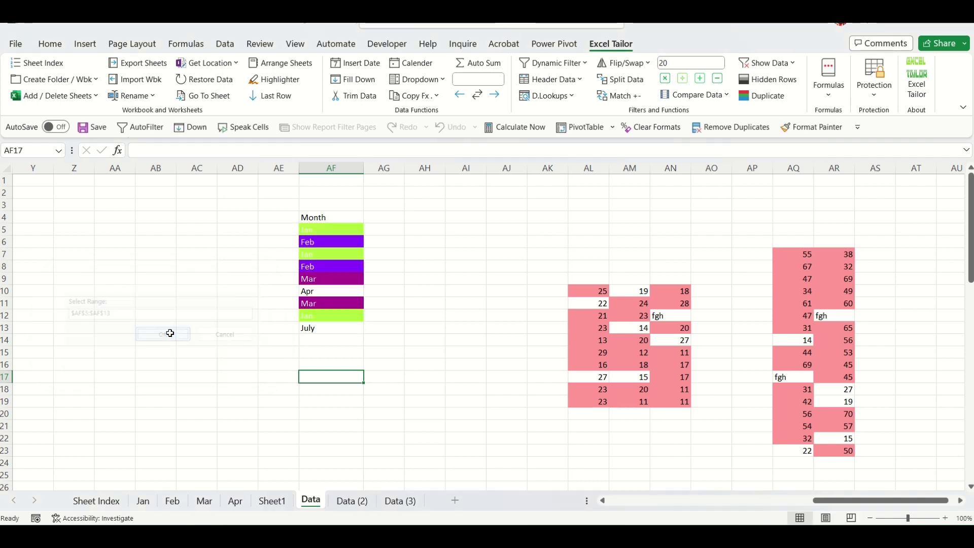
click(456, 303)
Verify the green cells AF5, AF7 and AF12 all hold Jan, and July stays unfilled.
click(320, 231)
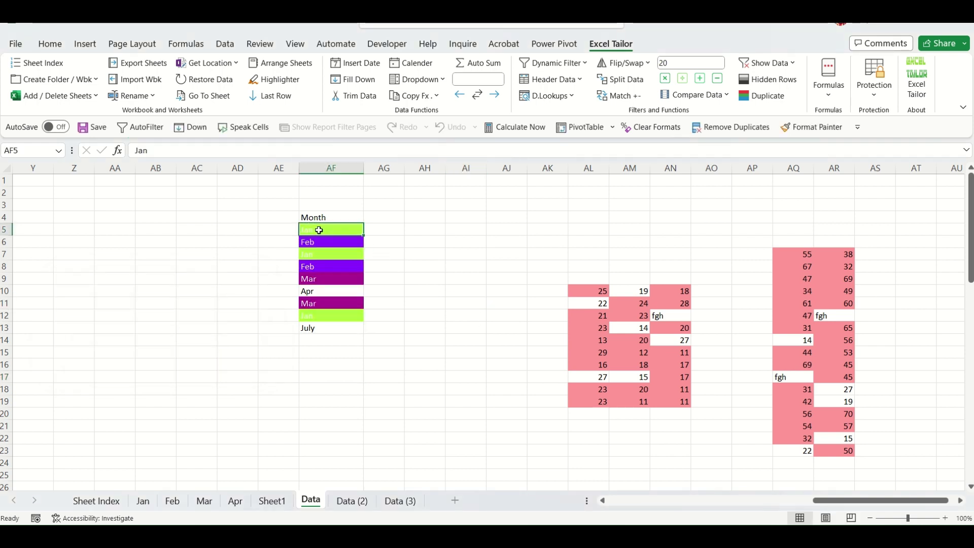
click(316, 254)
click(320, 327)
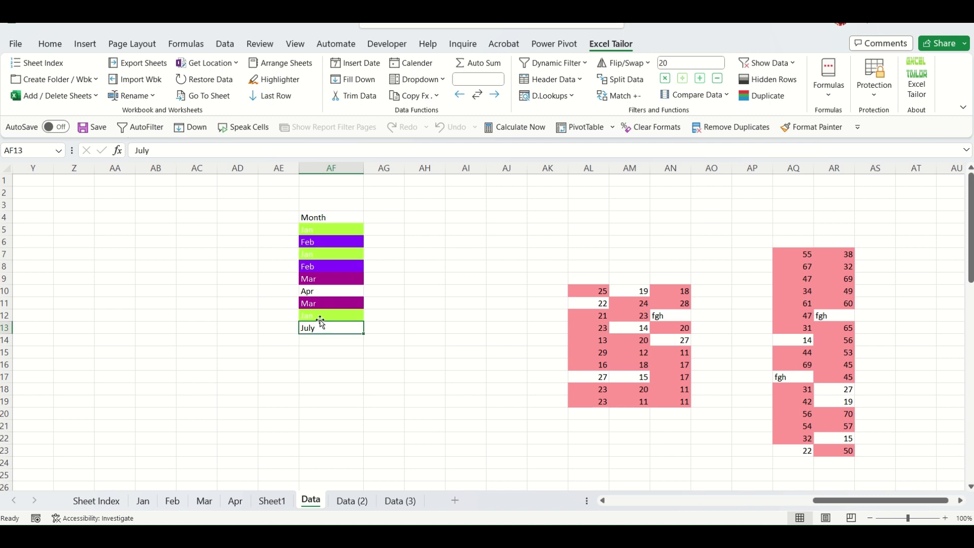
click(320, 315)
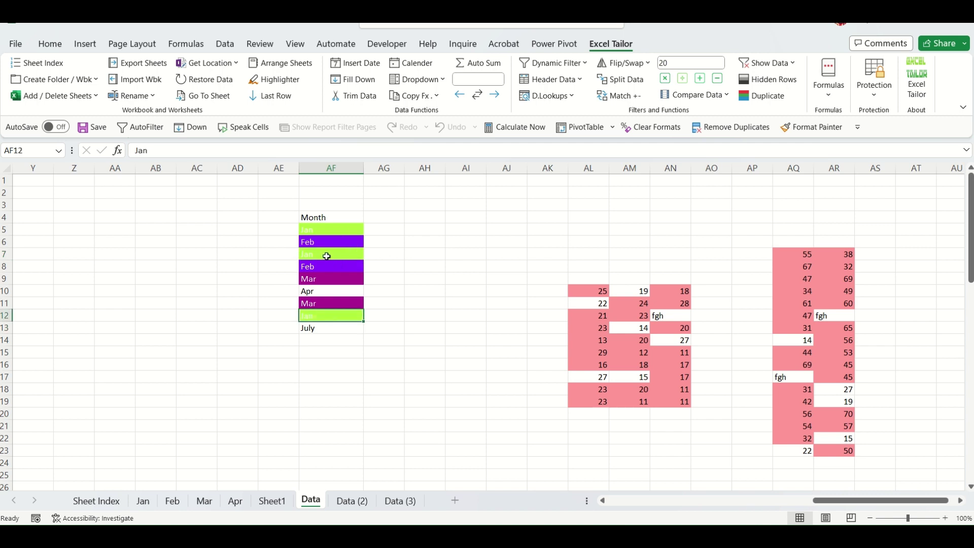
click(327, 256)
click(338, 229)
click(330, 256)
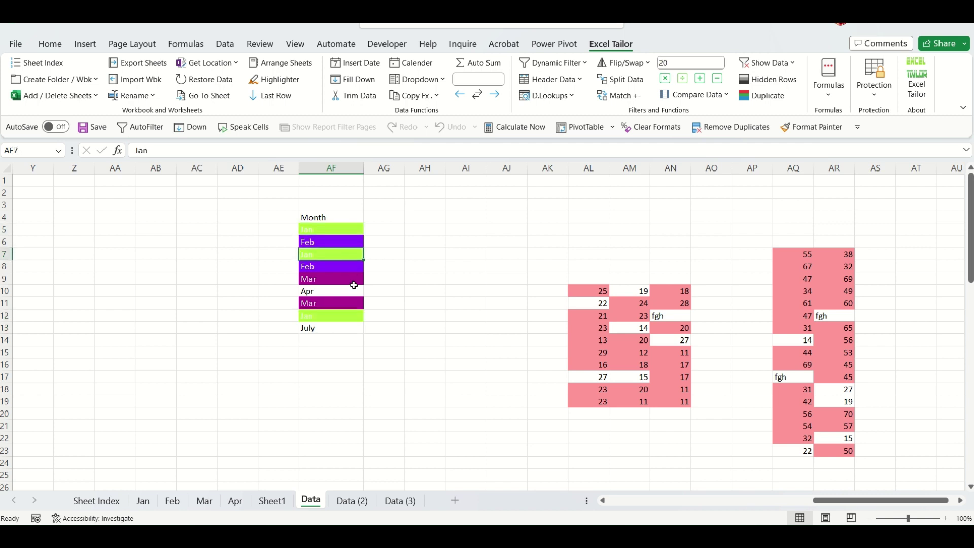
click(337, 318)
Check that purple AF6 and AF8 hold Feb, and dark purple AF9 and AF11 hold Mar.
click(333, 240)
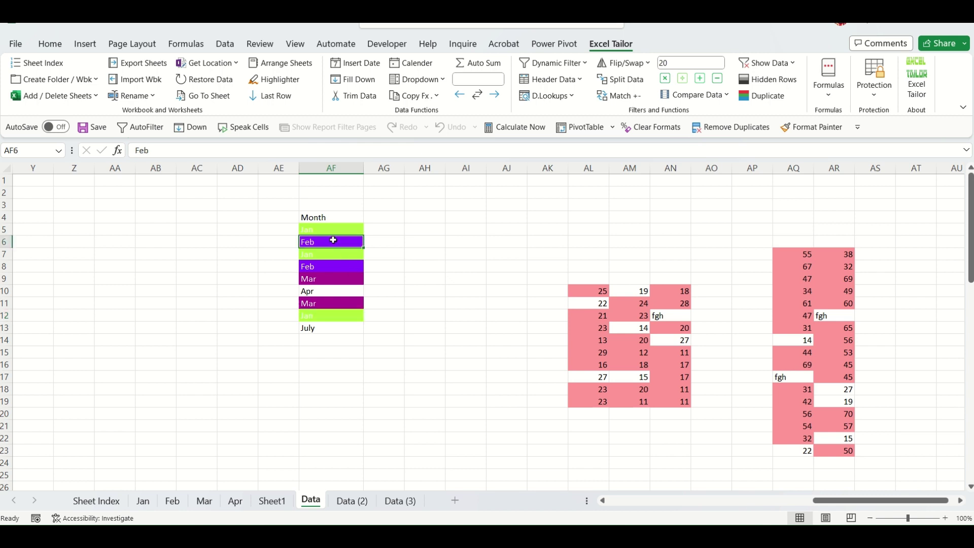
click(341, 266)
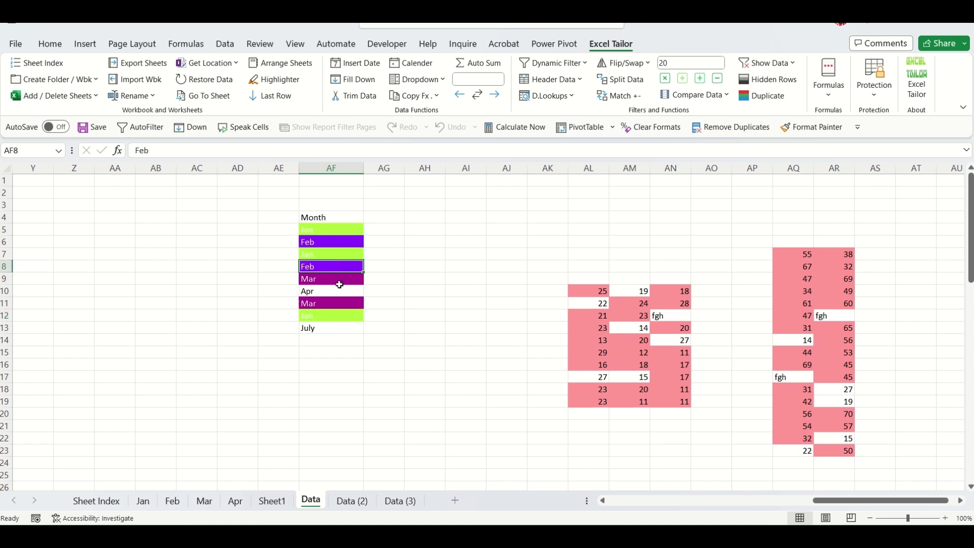
click(334, 280)
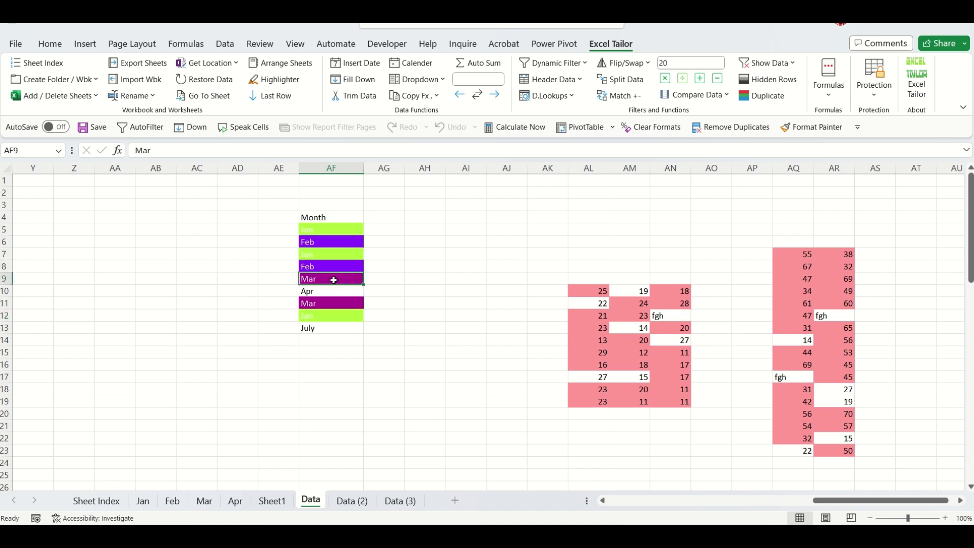
click(340, 305)
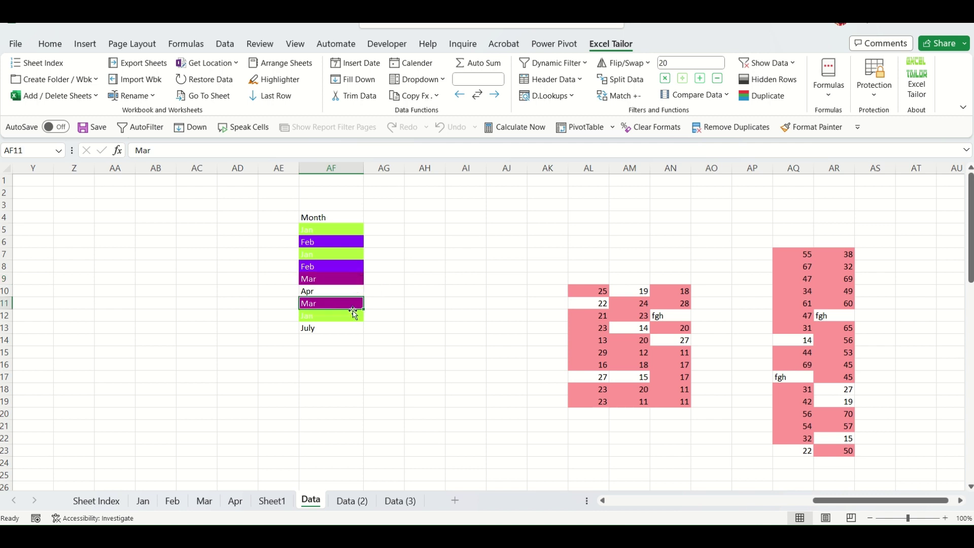
click(425, 383)
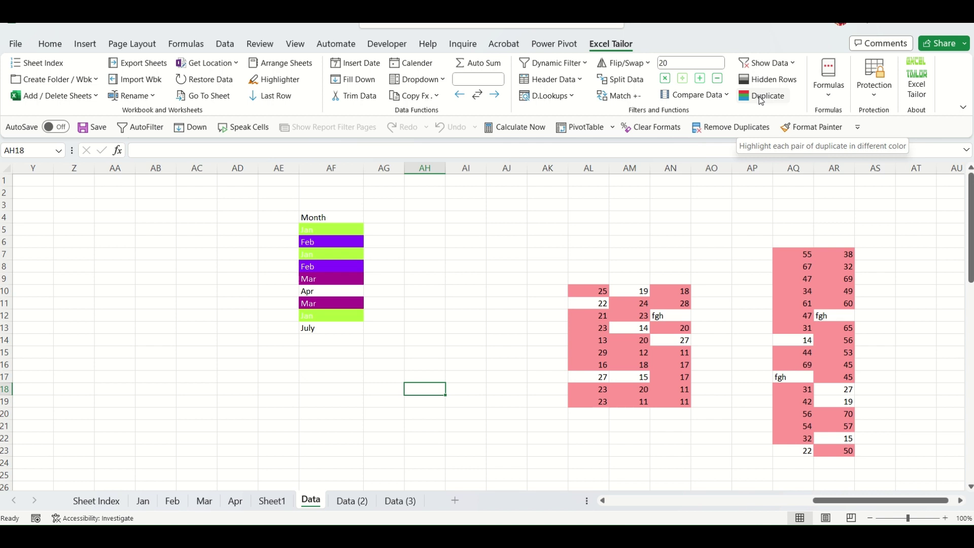
click(514, 302)
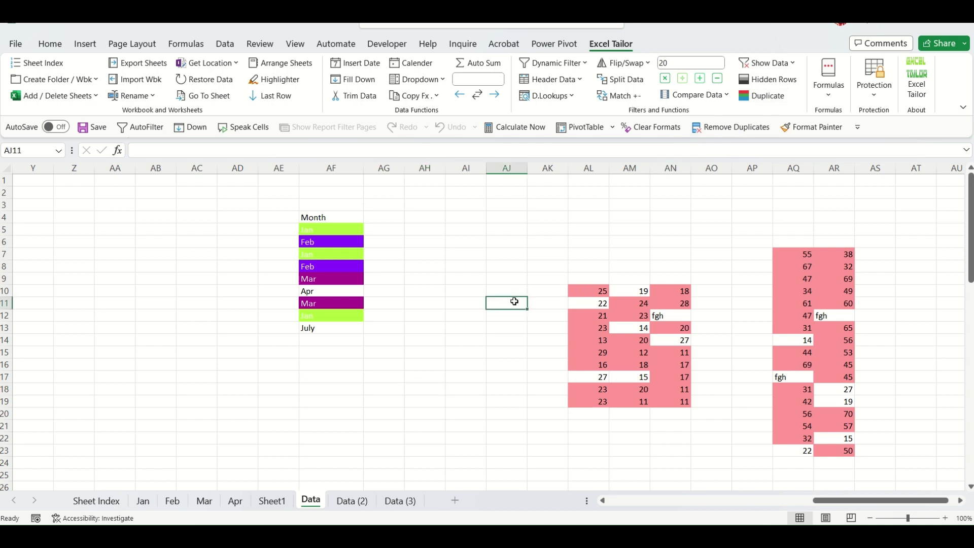
click(460, 362)
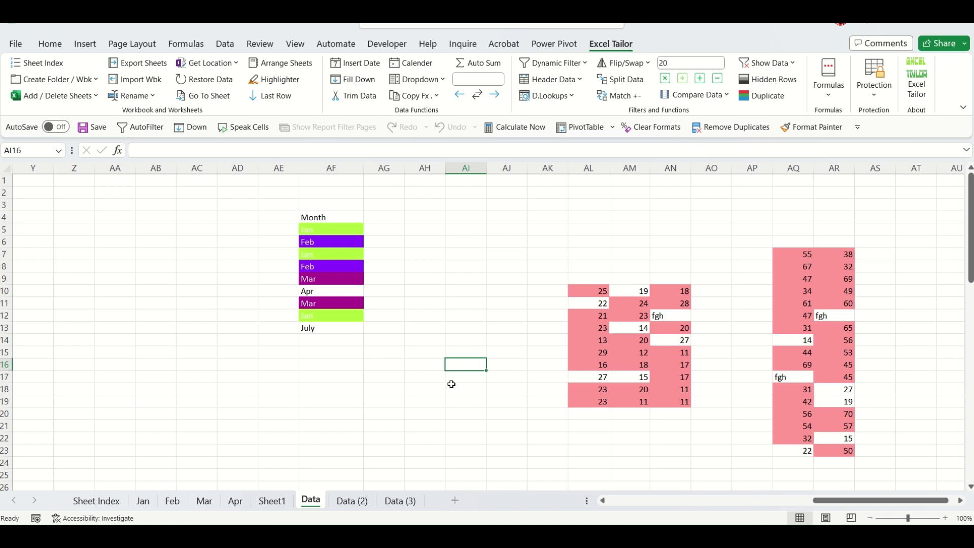
click(407, 392)
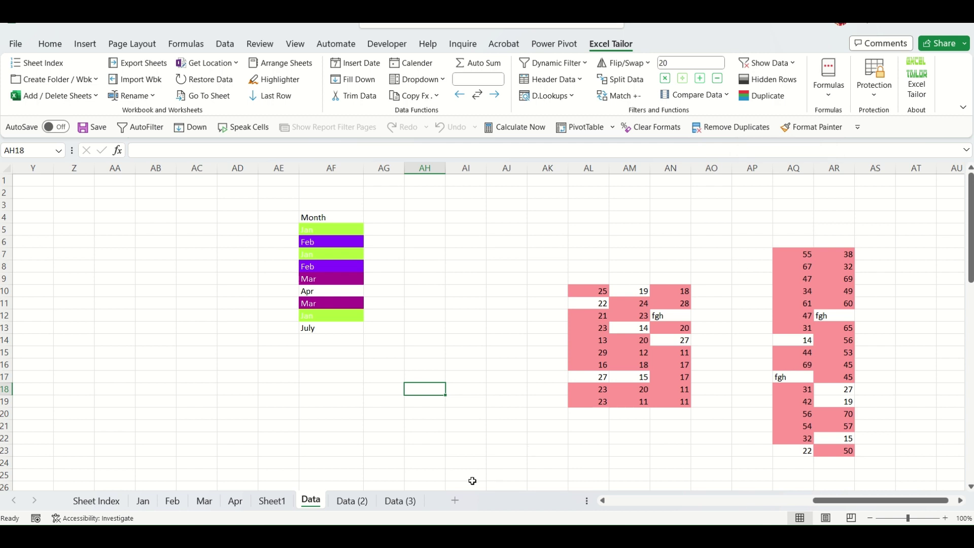
On a new sheet, enter the headers Col 1 through Col 4 in D1:G1.
click(458, 501)
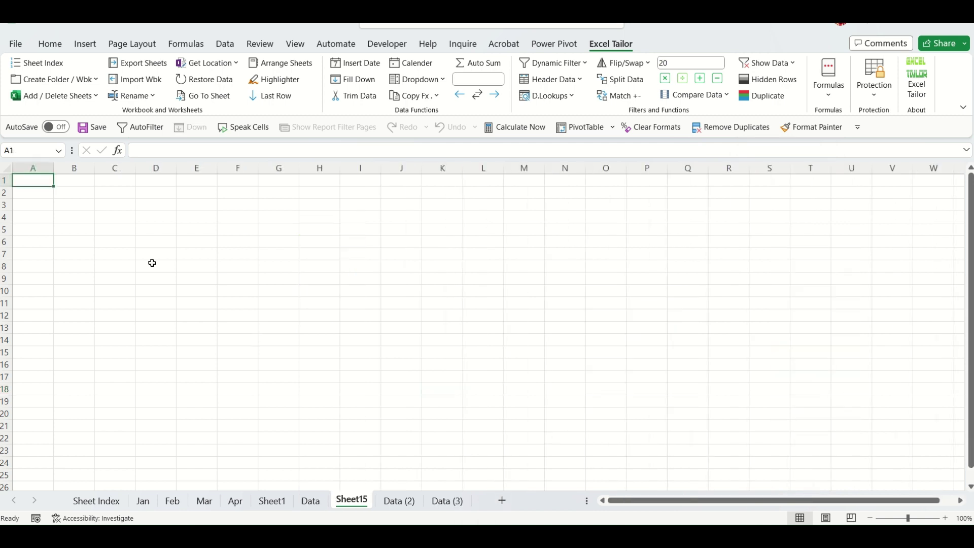
click(201, 223)
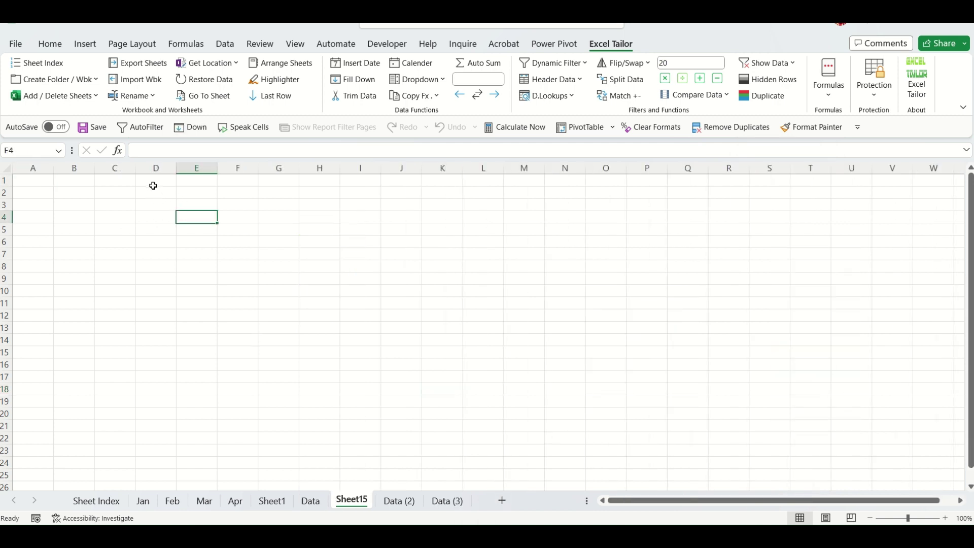
drag(154, 182, 271, 181)
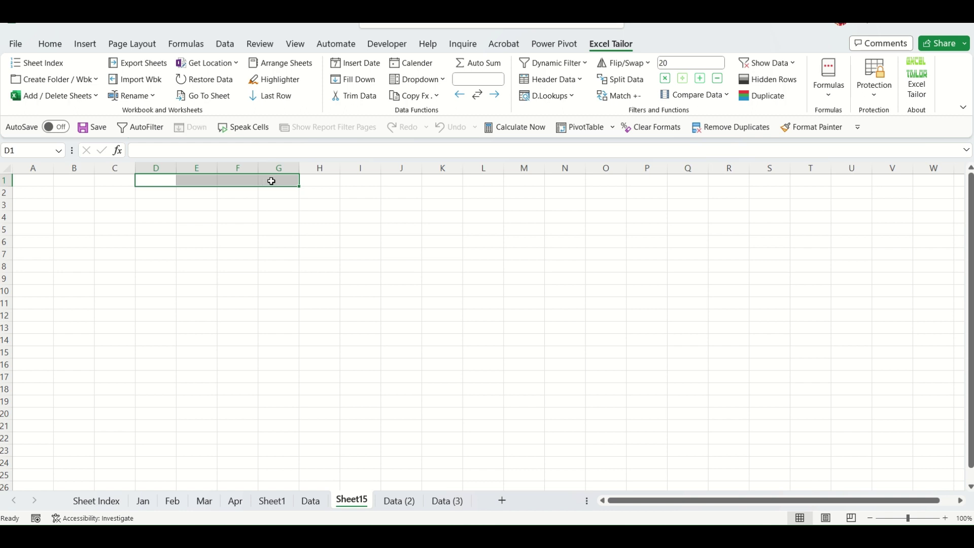
text(Col 1)
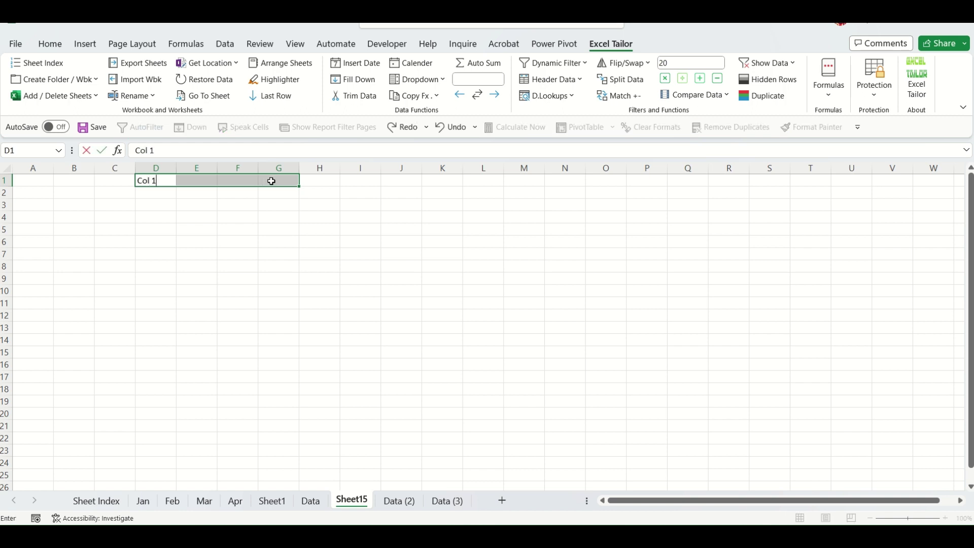
key(Tab)
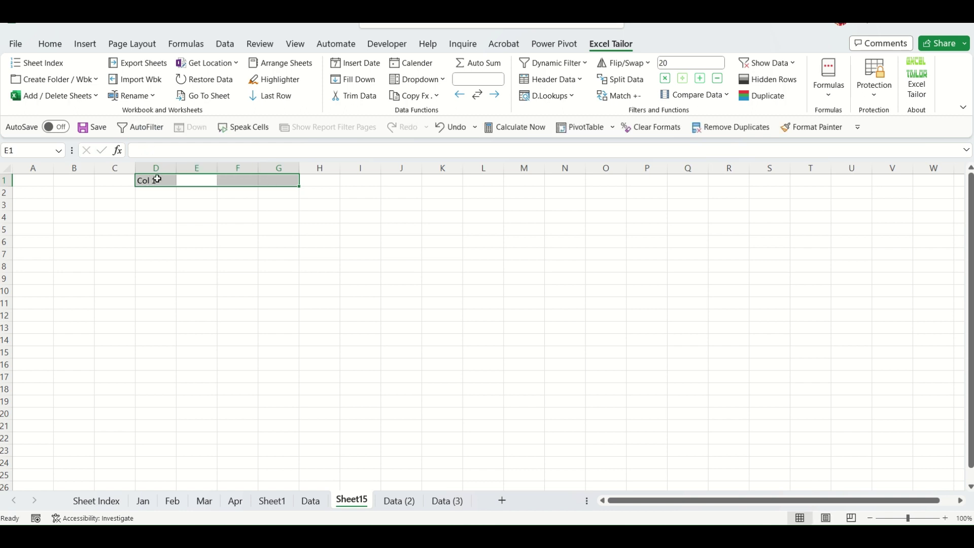
click(157, 179)
drag(176, 186, 292, 189)
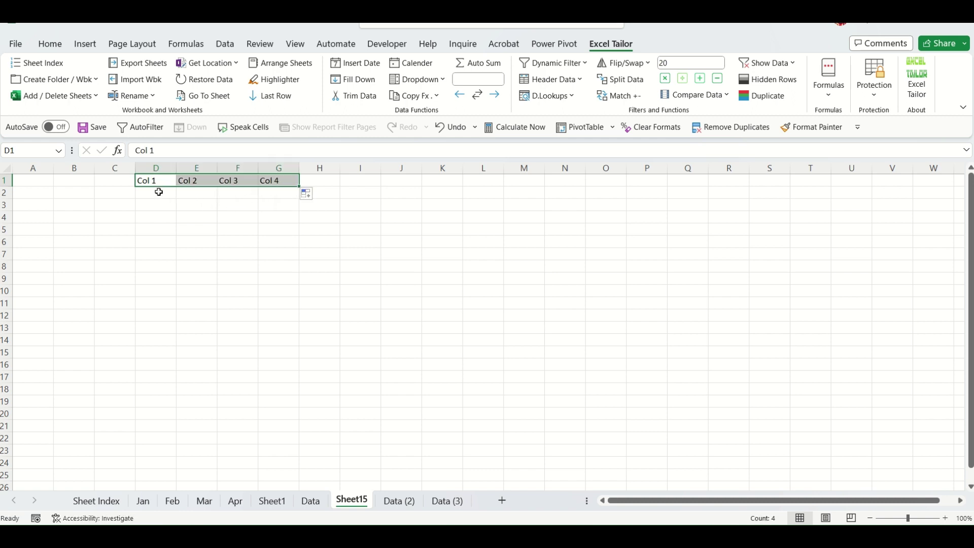
Fill D2:G21 with =RANDBETWEEN(10,500).
drag(159, 191, 277, 421)
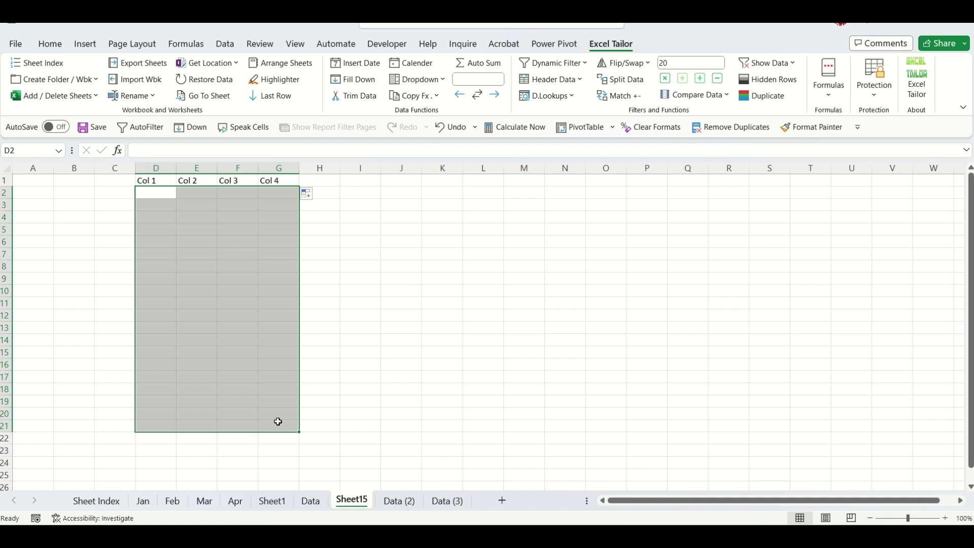
text(=rand)
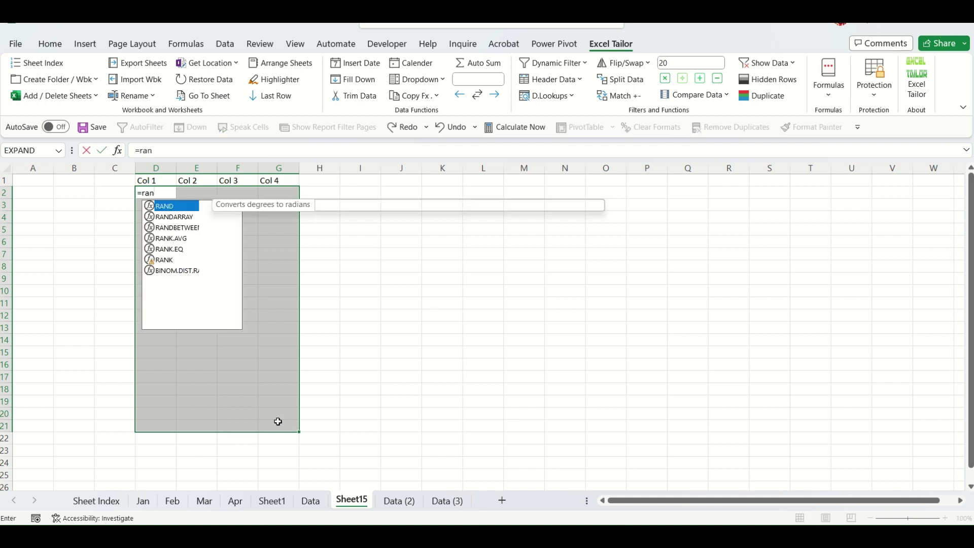
key(Down)
key(Down)
key(Tab)
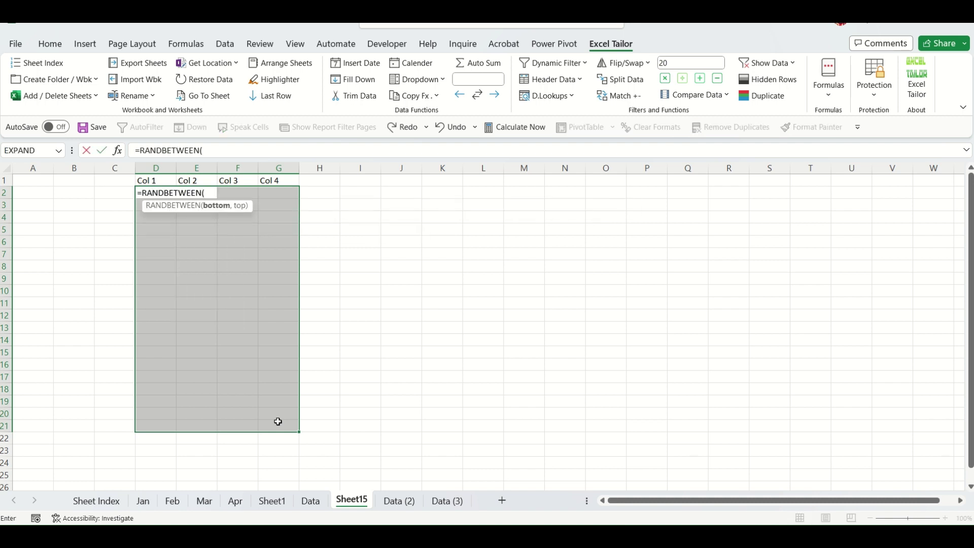
text(10,)
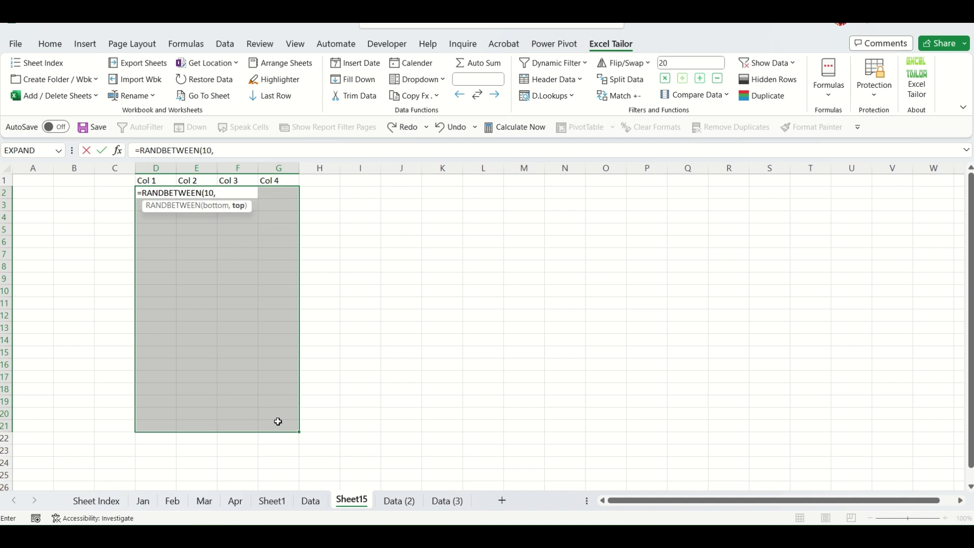
text(500))
key(ctrl+Return)
Convert the random-number formulas in D2:G21 to fixed values.
key(ctrl+c)
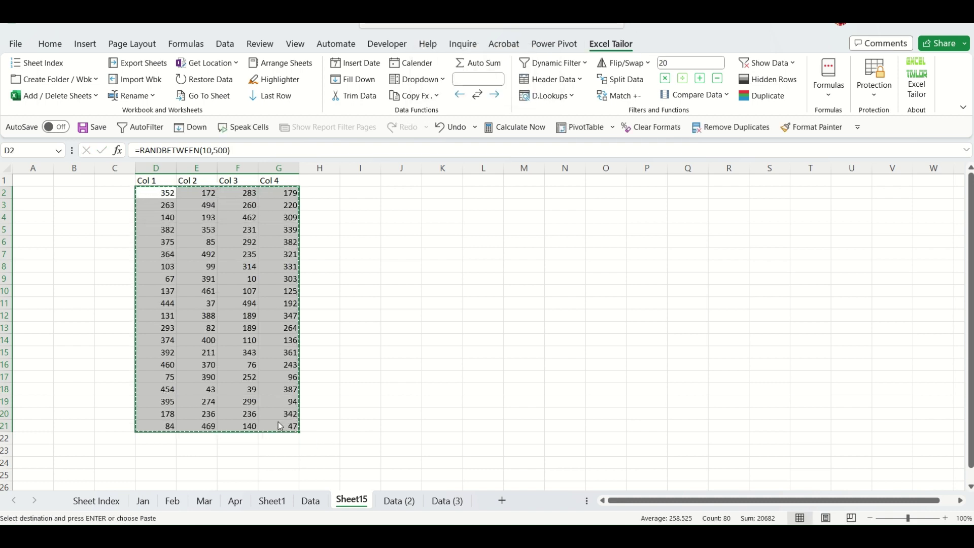
key(ctrl+alt+v)
key(v)
key(Return)
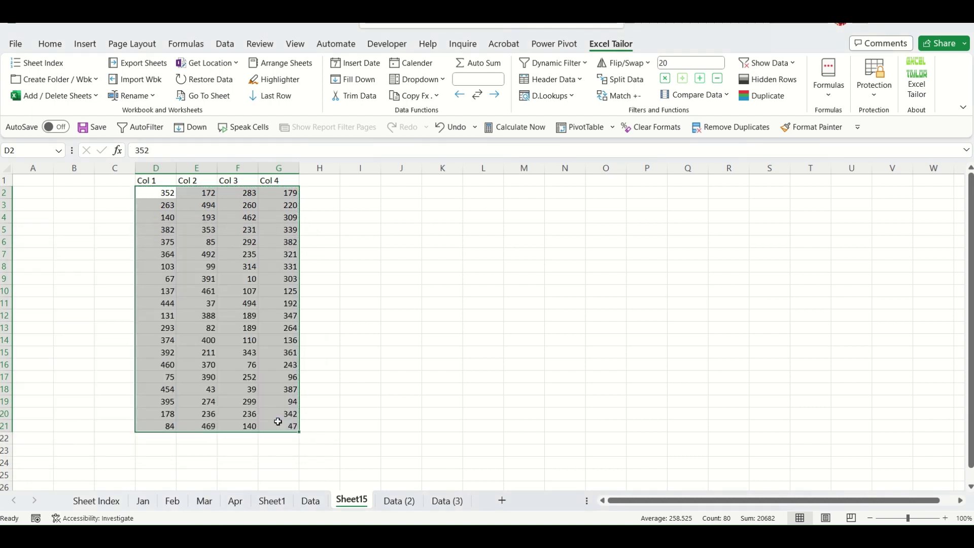
click(351, 306)
Turn on AutoFilter and exclude 85, 353, 461 and 494 from Col 2, leaving 16 rows showing.
click(170, 182)
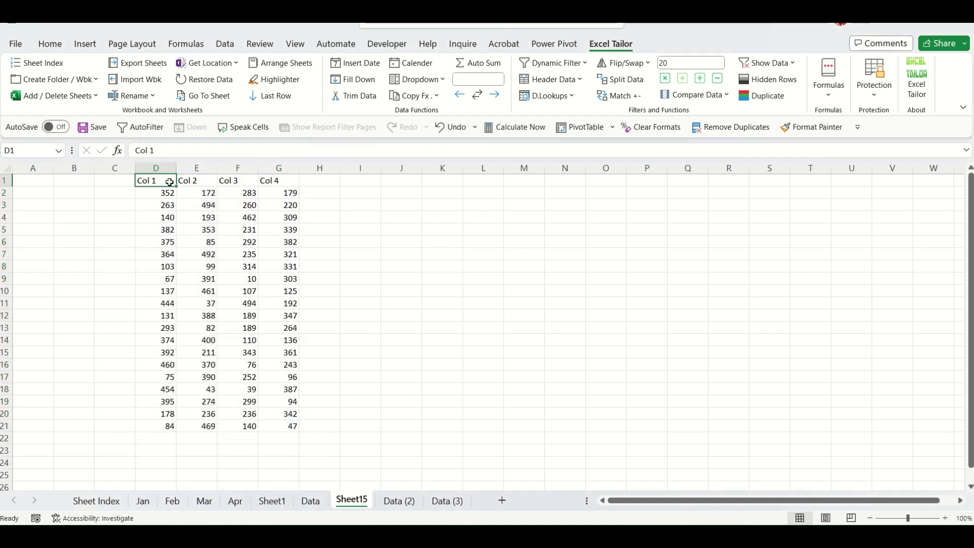
key(ctrl+shift+l)
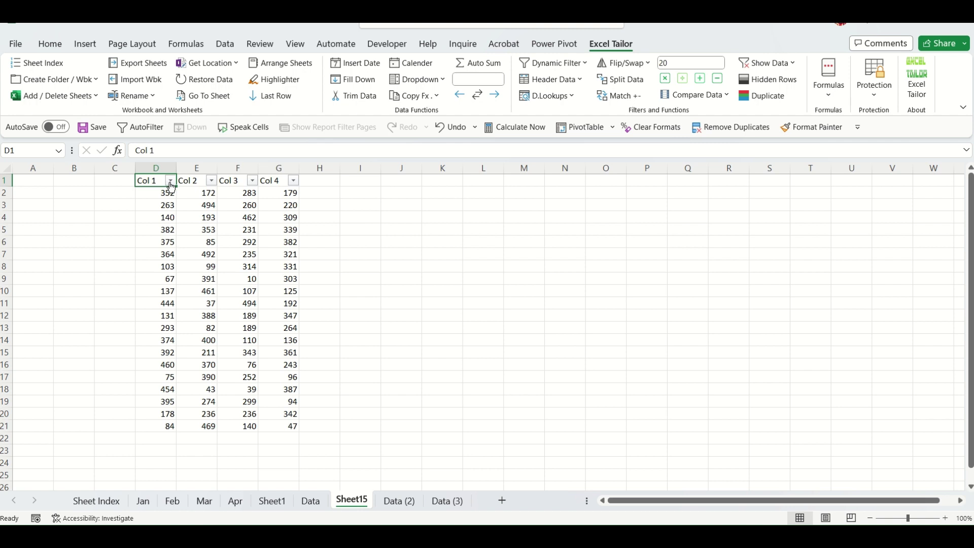
click(212, 180)
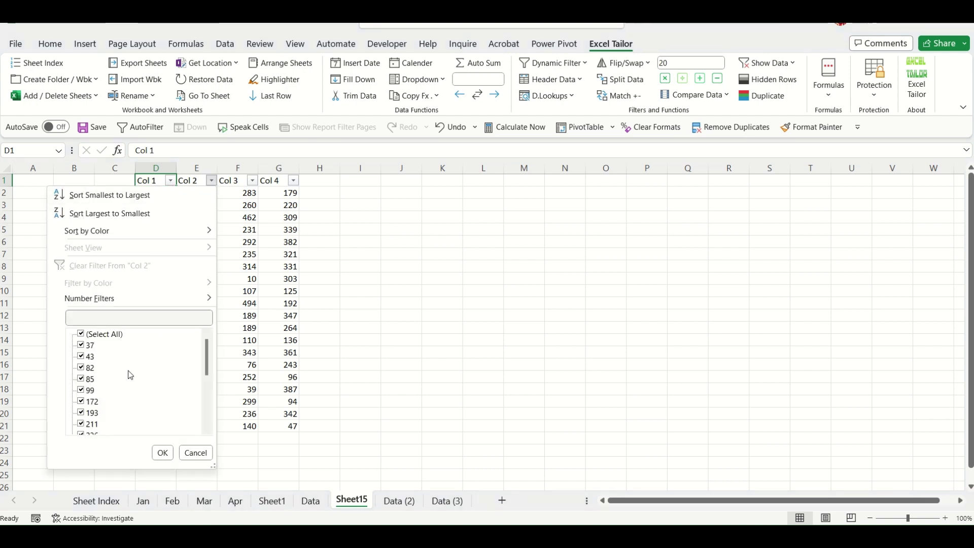
scroll(91, 393, down, 3)
click(89, 390)
scroll(97, 406, down, 2)
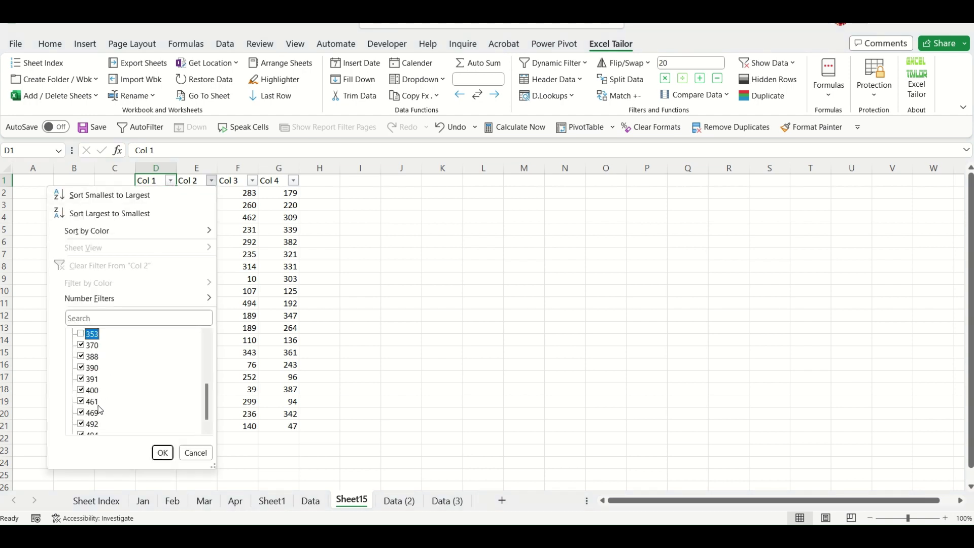
click(96, 403)
scroll(99, 406, down, 1)
click(89, 424)
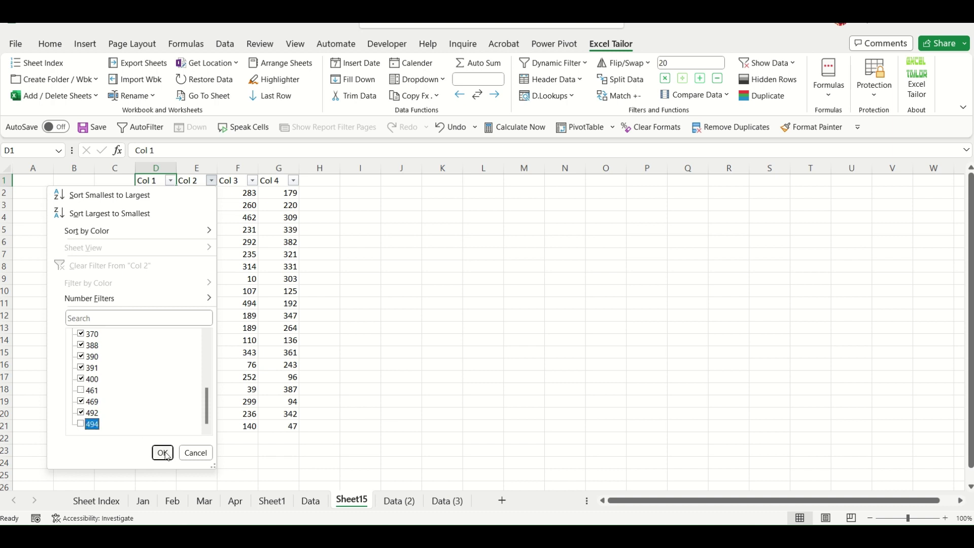
click(163, 452)
click(389, 378)
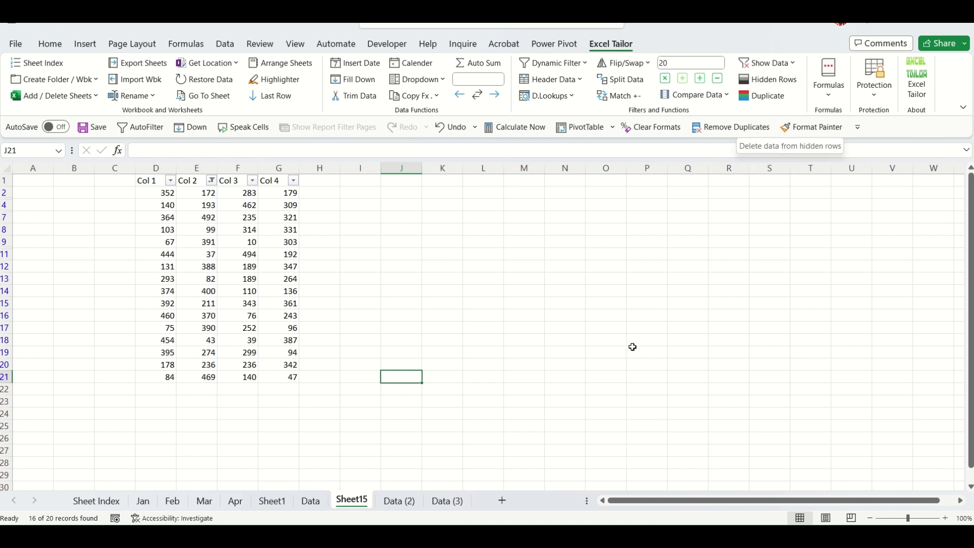
Delete the non-visible rows in $D$1:$G$22 with Excel Tailor's Hidden Rows tool, leaving 16 records.
click(777, 84)
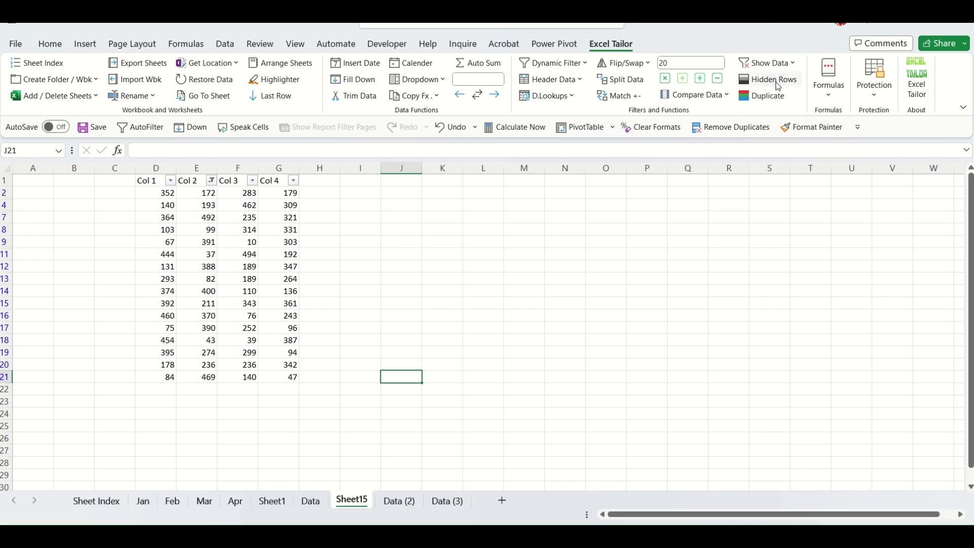
drag(130, 274, 521, 303)
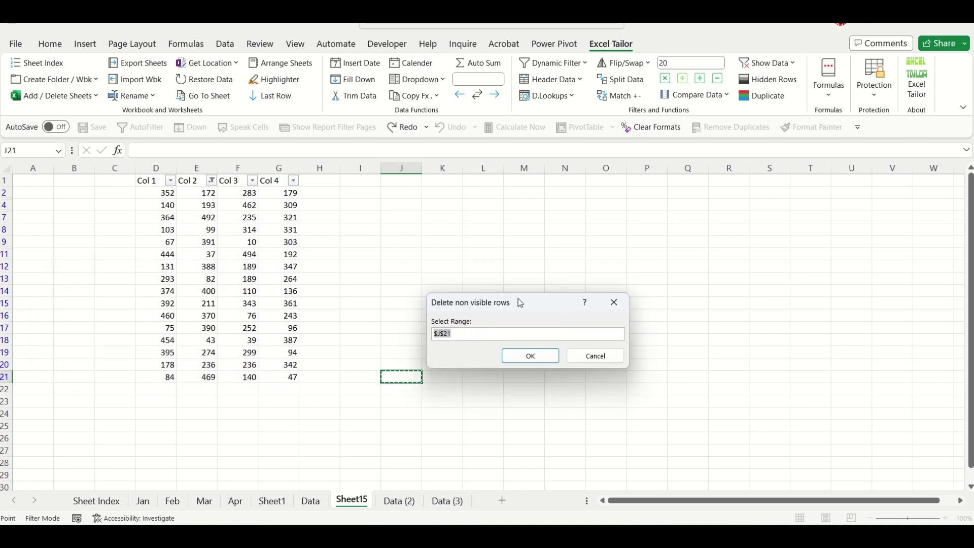
click(159, 184)
drag(159, 183, 282, 388)
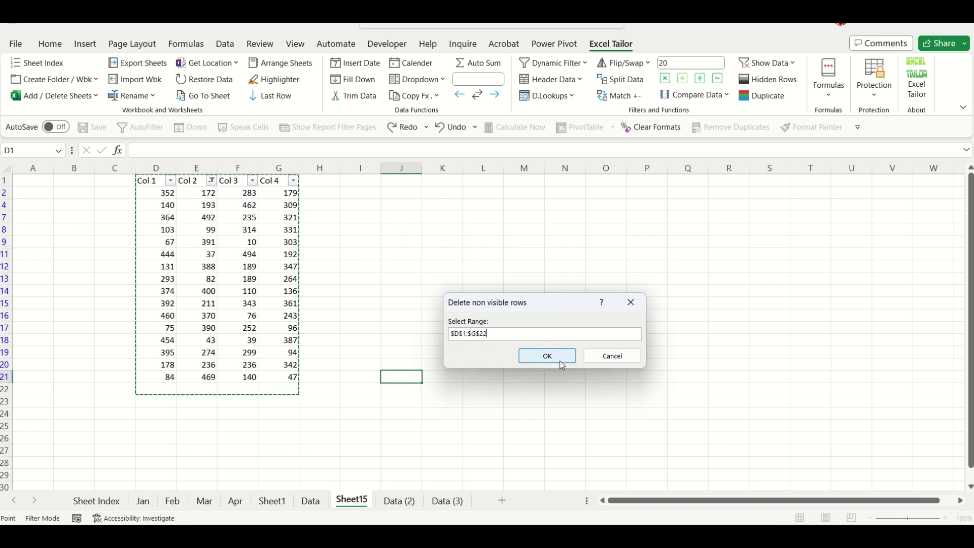
click(560, 359)
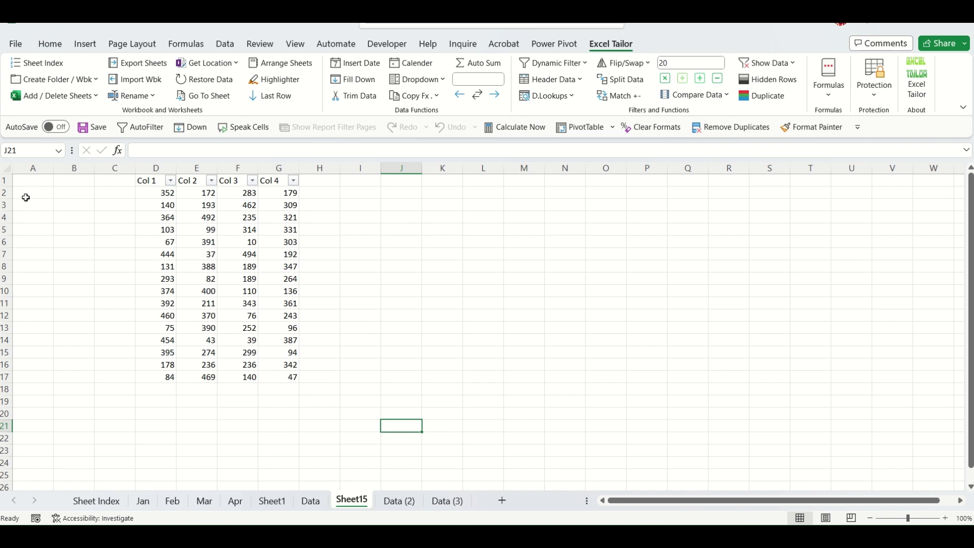
drag(26, 196, 64, 375)
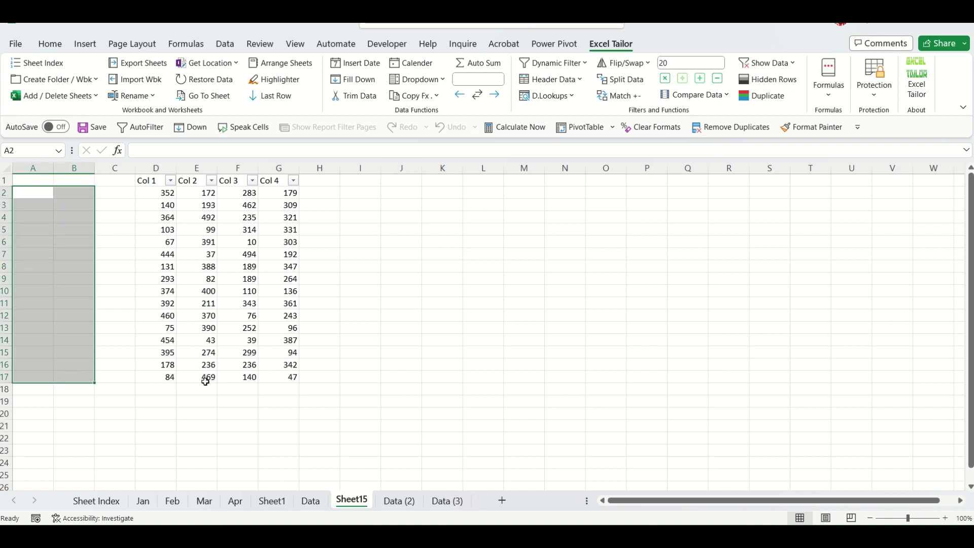
click(339, 387)
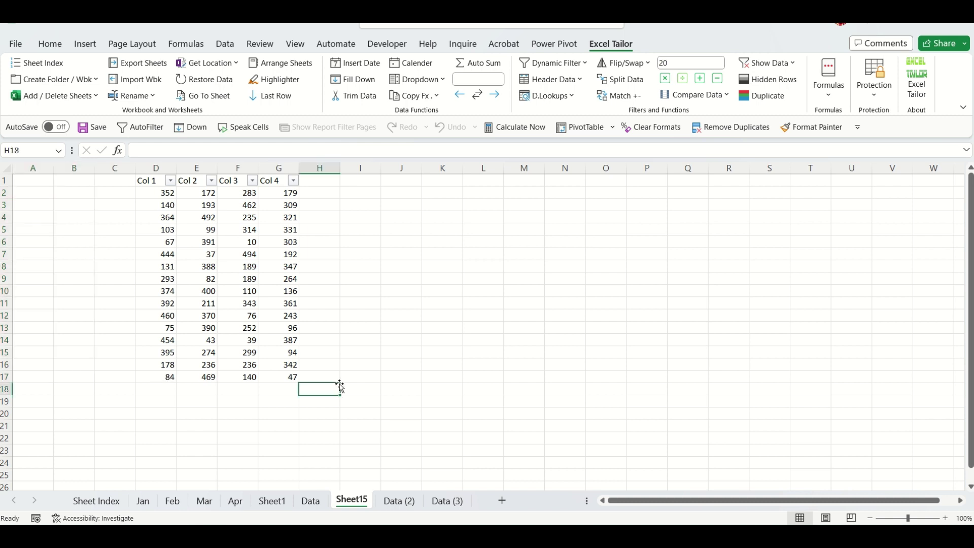
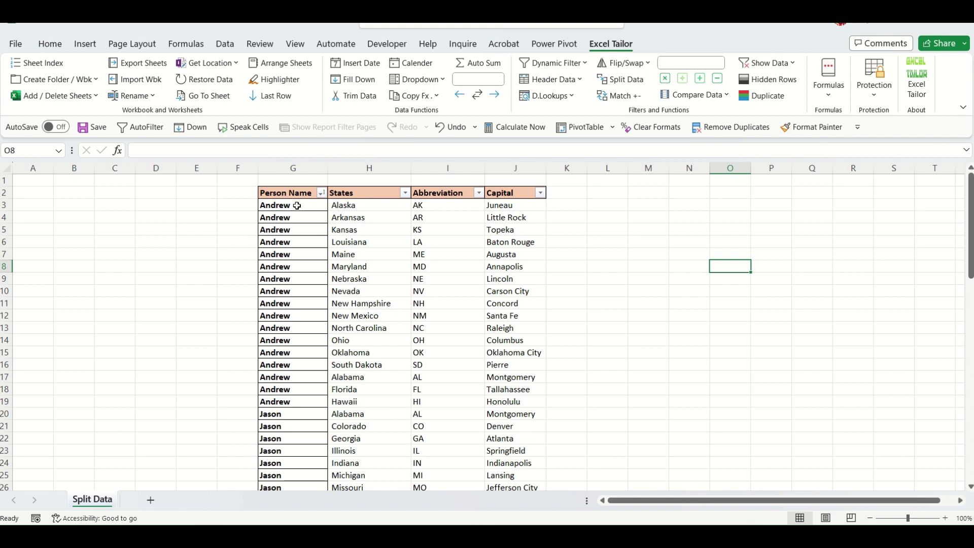
Scroll through the Person Name and States table, select G2 and show the Insert ribbon.
drag(297, 206, 311, 414)
scroll(311, 415, down, 2)
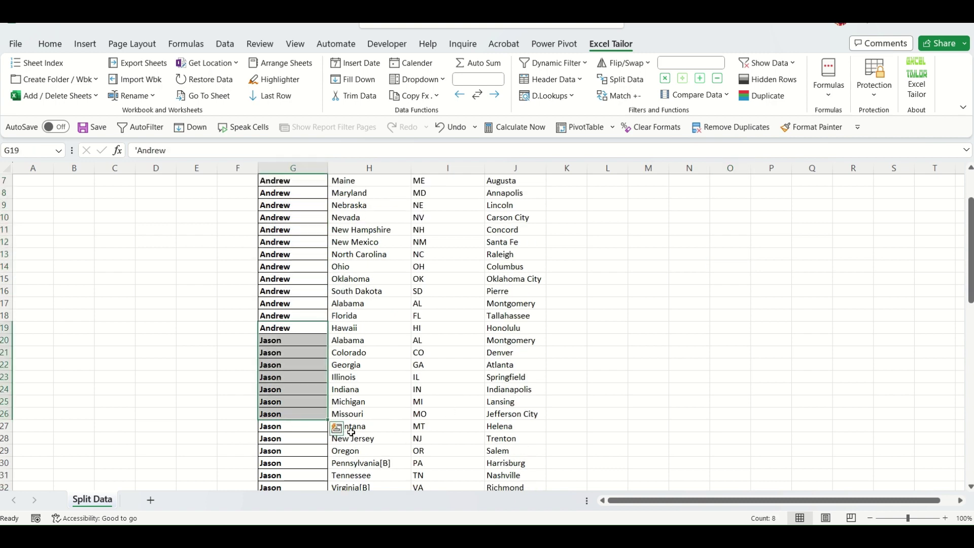
scroll(314, 416, down, 8)
scroll(318, 420, up, 10)
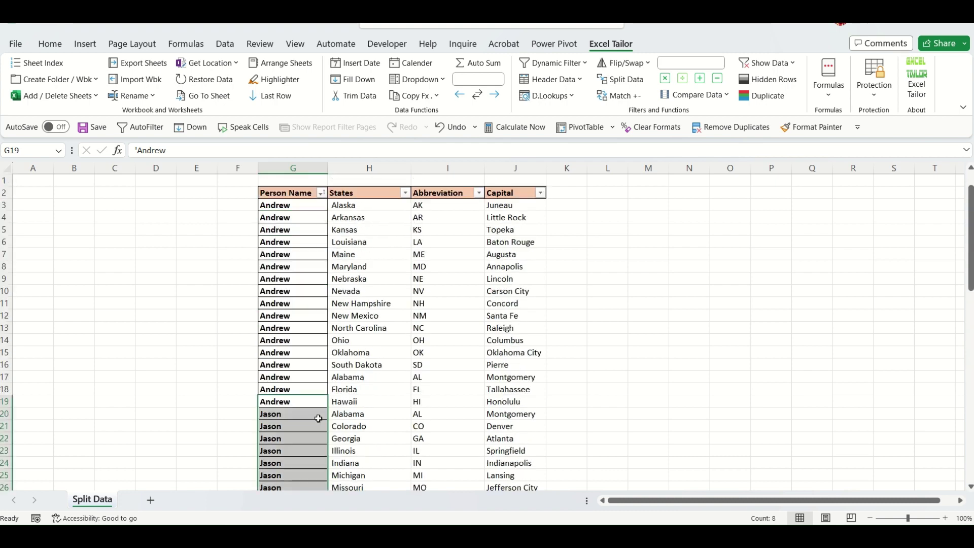
click(460, 377)
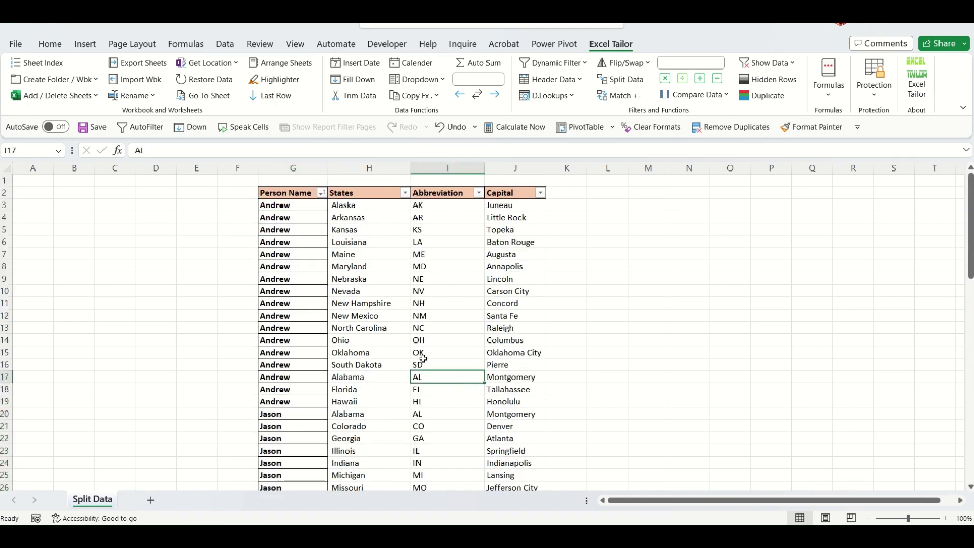
click(304, 231)
click(317, 449)
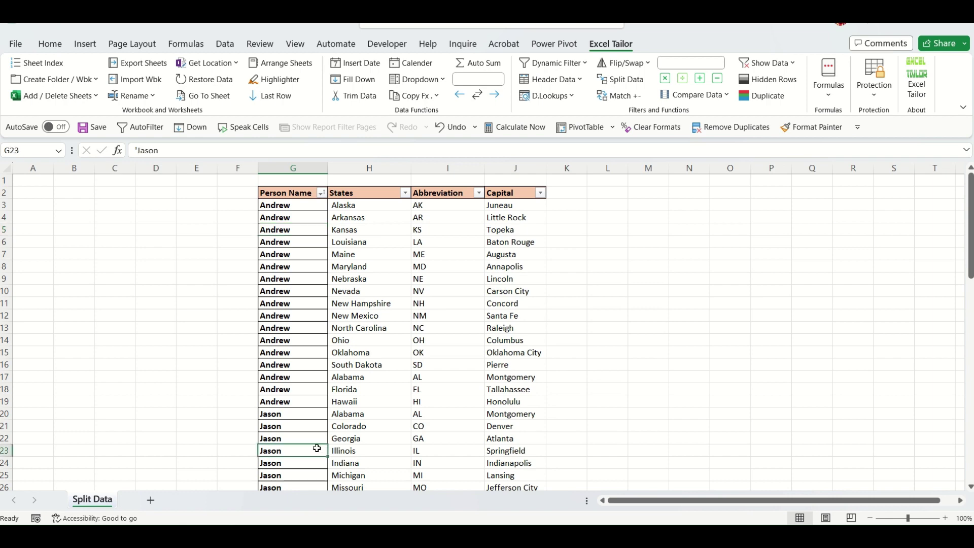
scroll(325, 450, down, 8)
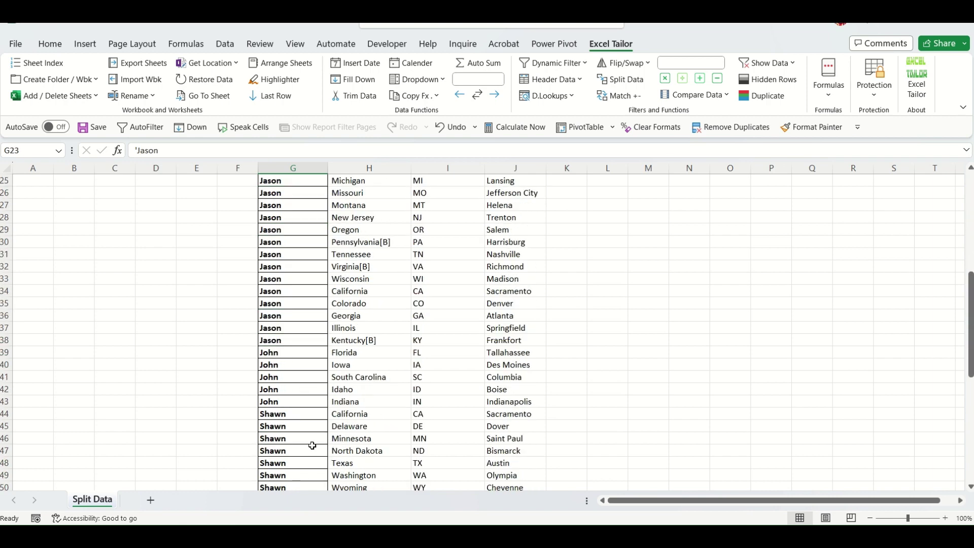
scroll(333, 404, up, 8)
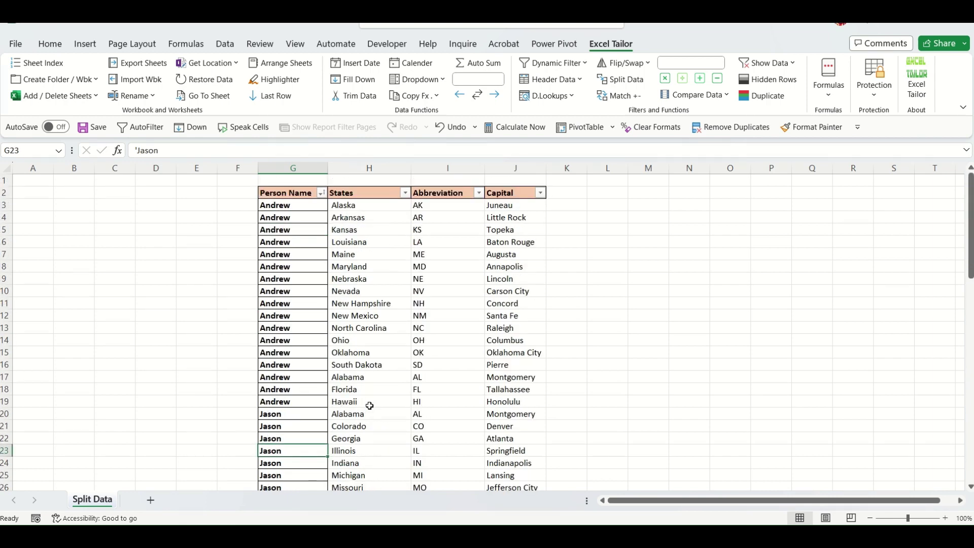
click(294, 193)
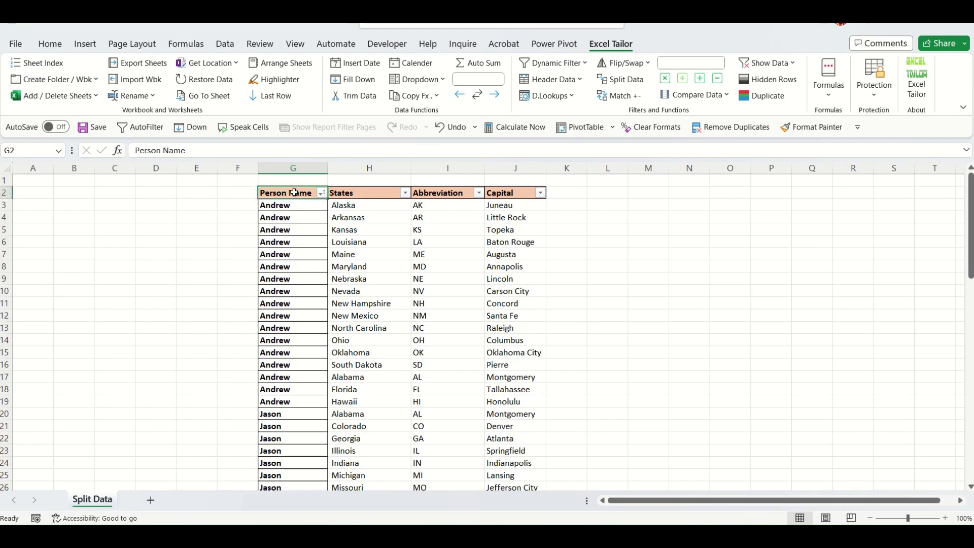
click(85, 44)
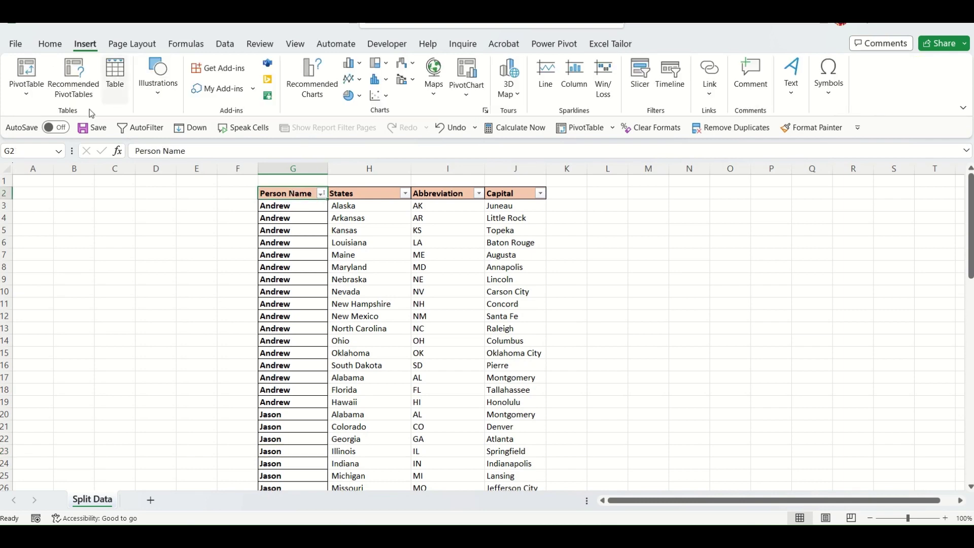
Insert a PivotTable on new Sheet2, filtered by Person Name with Abbreviation as rows.
click(35, 81)
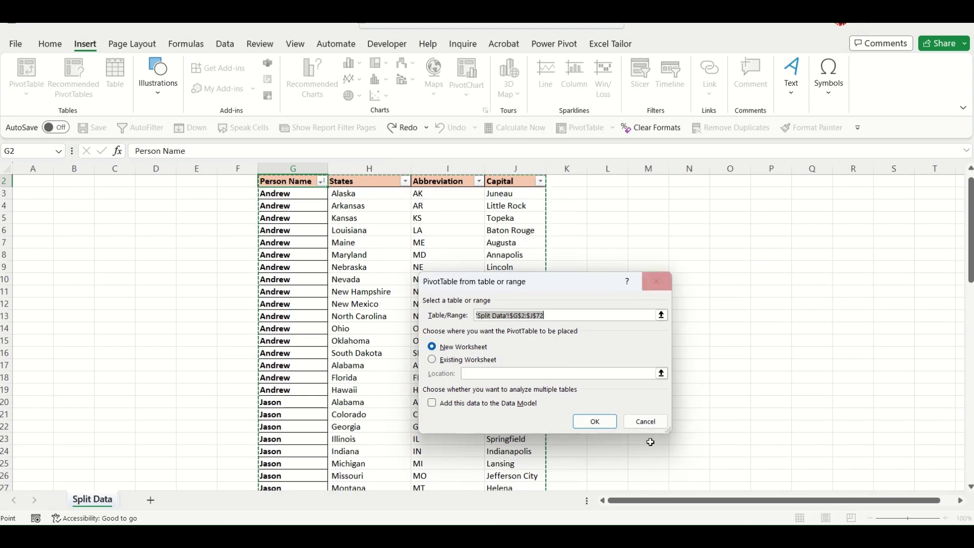
click(602, 424)
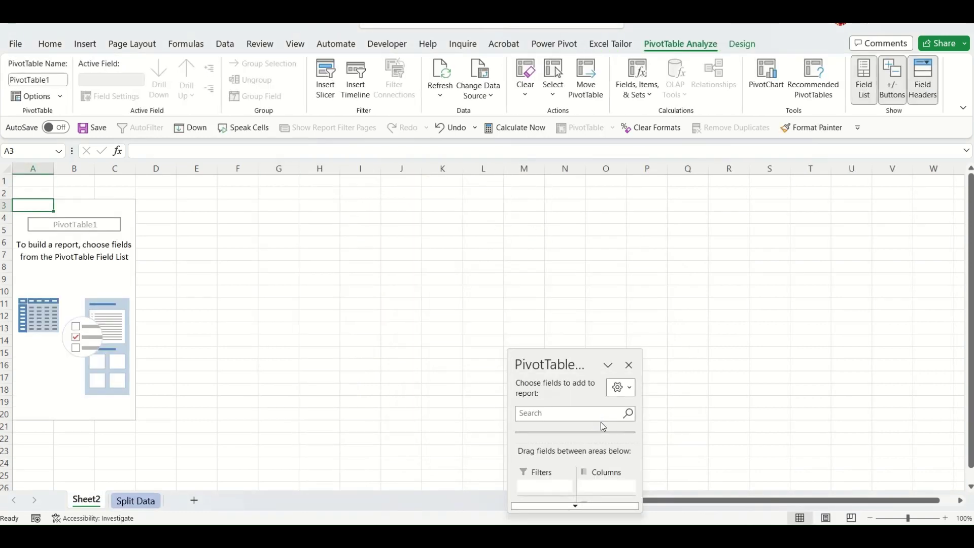
drag(572, 360, 514, 145)
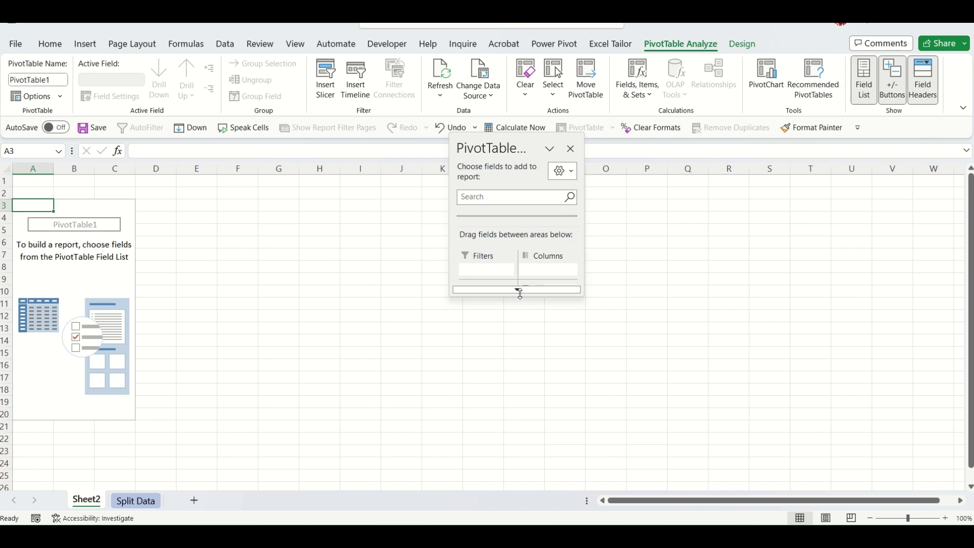
drag(519, 290, 532, 486)
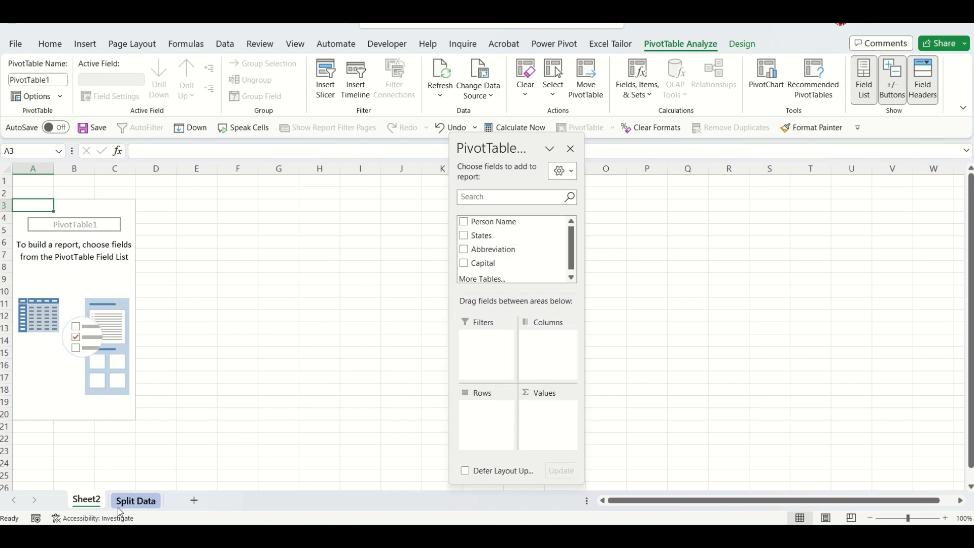
click(138, 501)
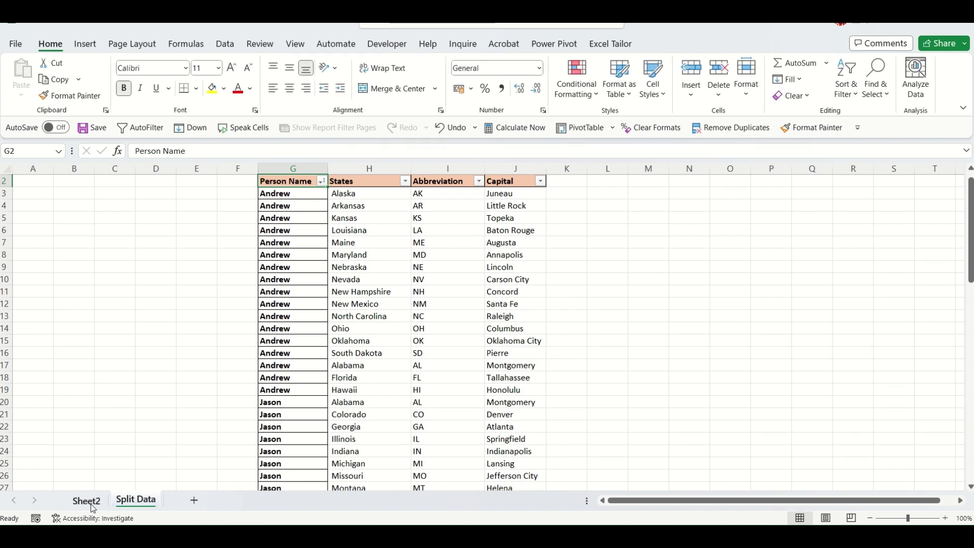
click(87, 502)
drag(487, 222, 491, 357)
drag(511, 250, 557, 422)
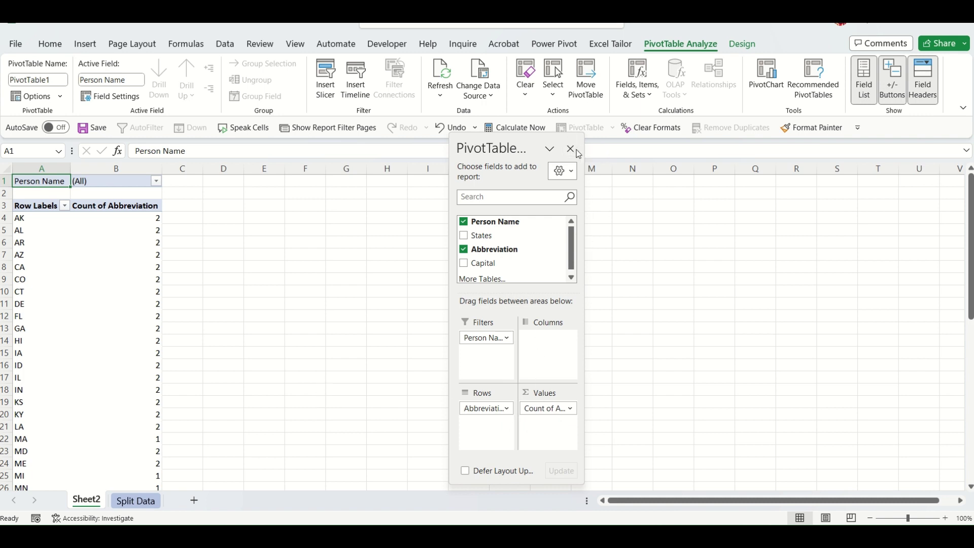
Use Show Report Filter Pages on Person Name to create Andrew, Jason, John, Shawn and Tim sheets.
click(572, 149)
click(224, 353)
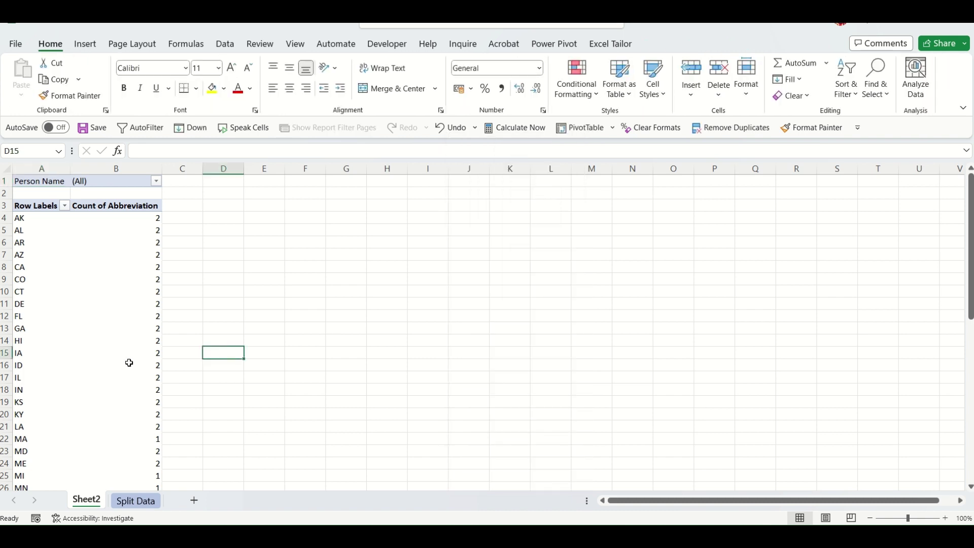
click(134, 182)
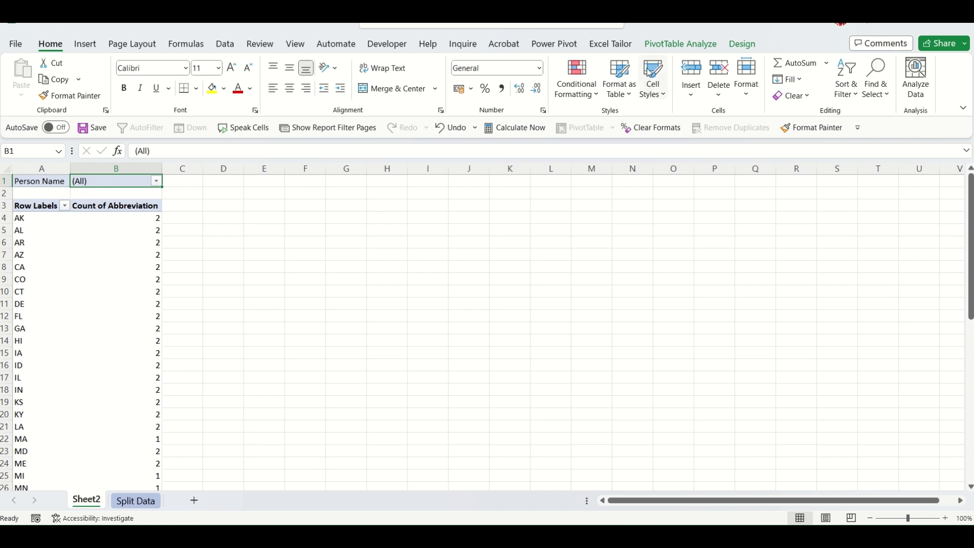
click(690, 45)
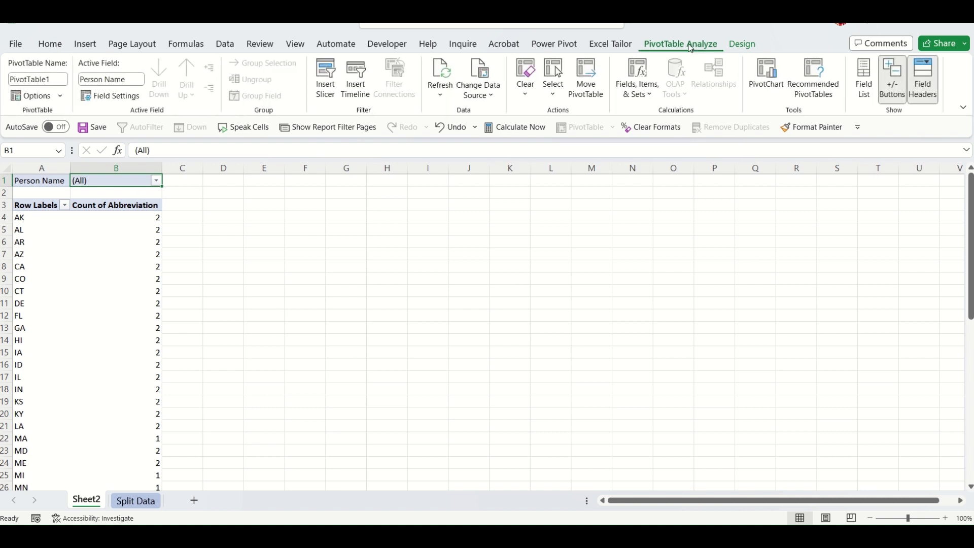
click(62, 99)
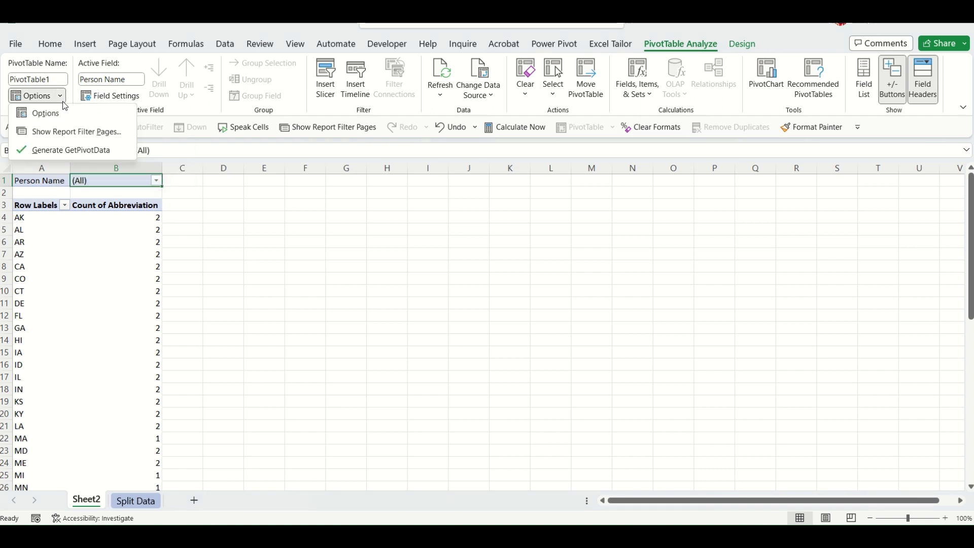
click(75, 132)
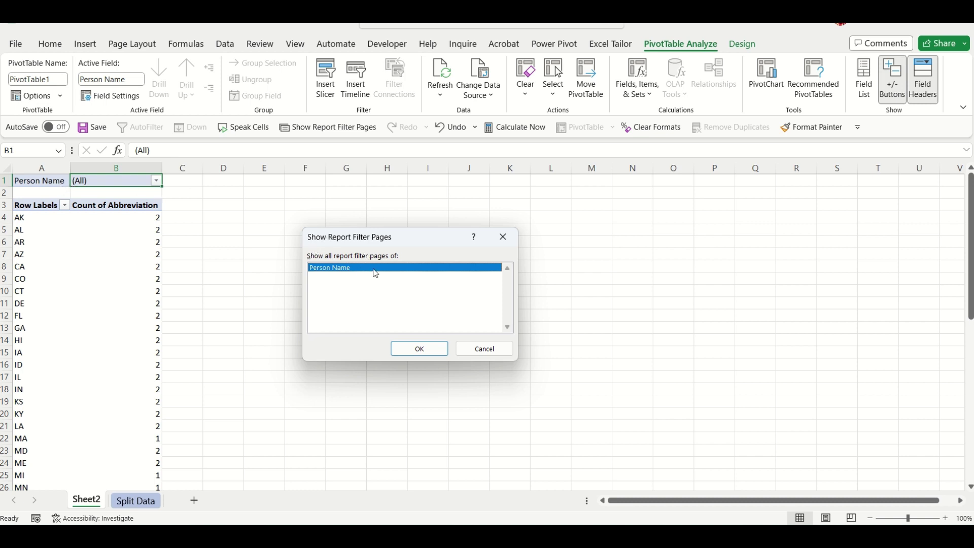
click(431, 348)
click(426, 346)
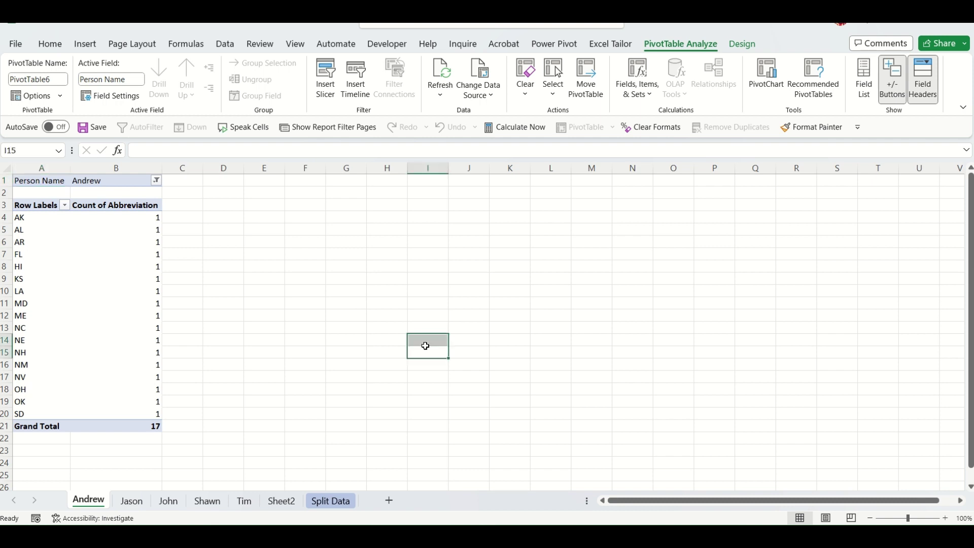
Review the Jason, John, Shawn, Tim and Andrew pivot sheets.
click(310, 439)
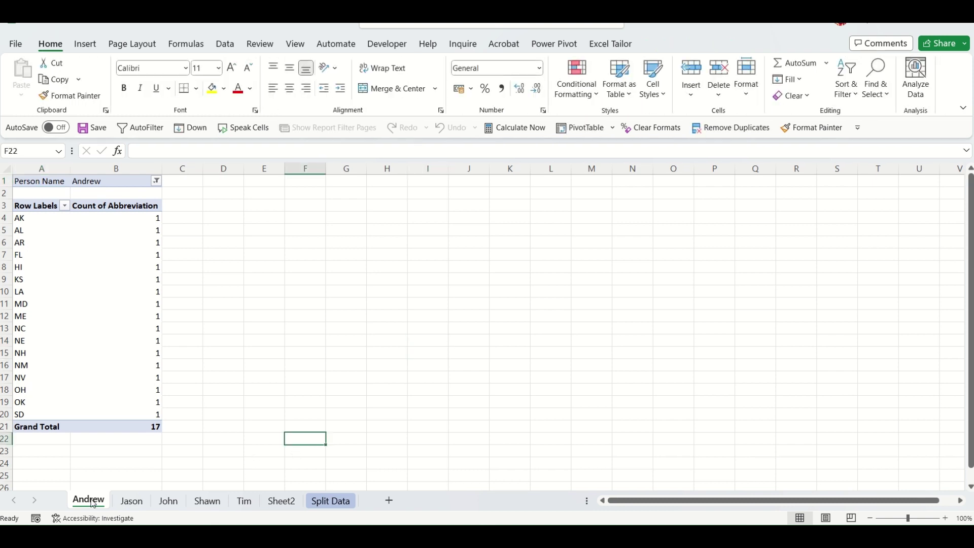
click(131, 502)
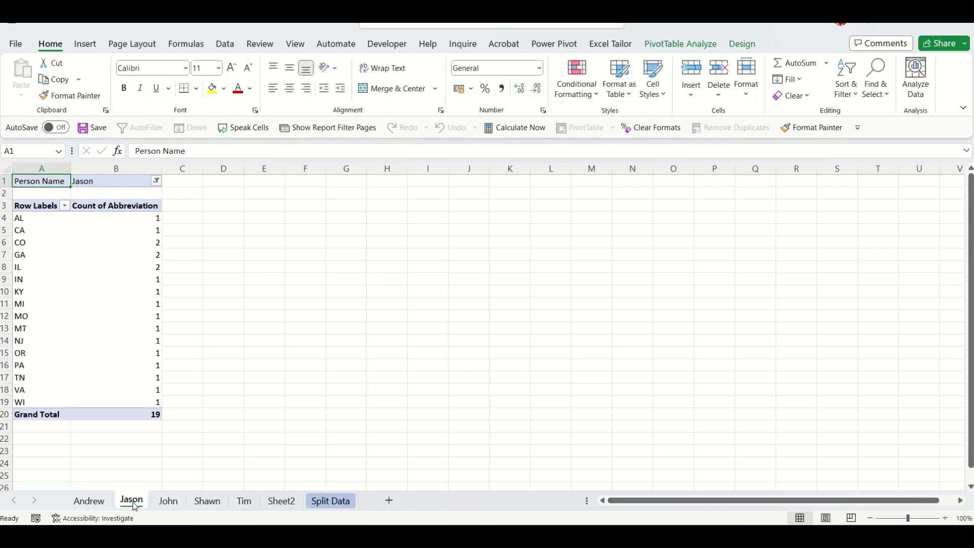
click(170, 507)
click(208, 505)
click(244, 503)
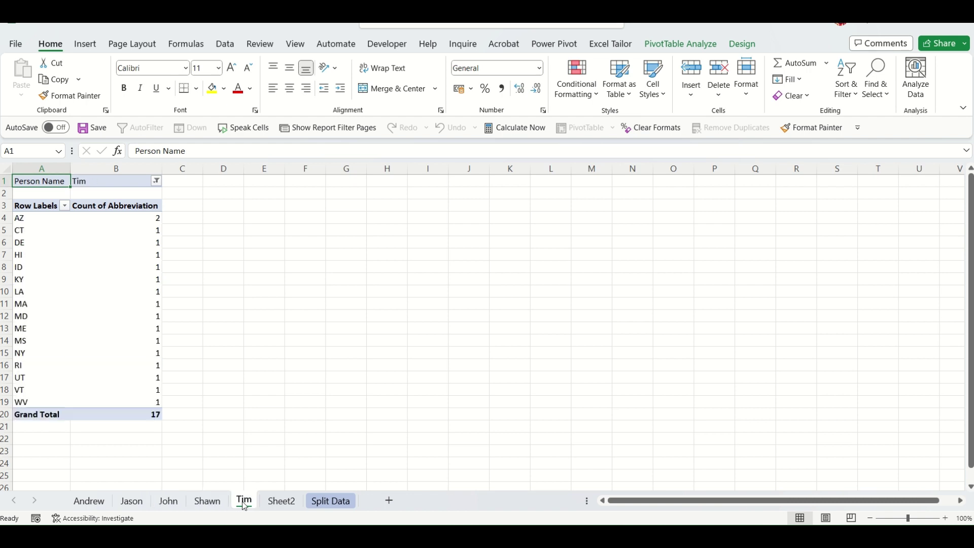
click(94, 505)
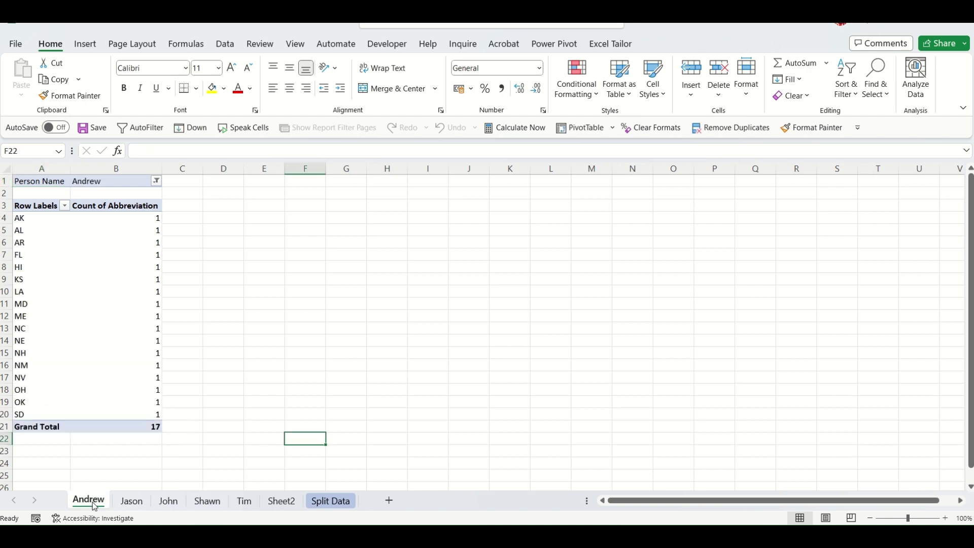
Create a hyperlinked Sheet Index with Excel Tailor's Sheet Index tool.
click(608, 45)
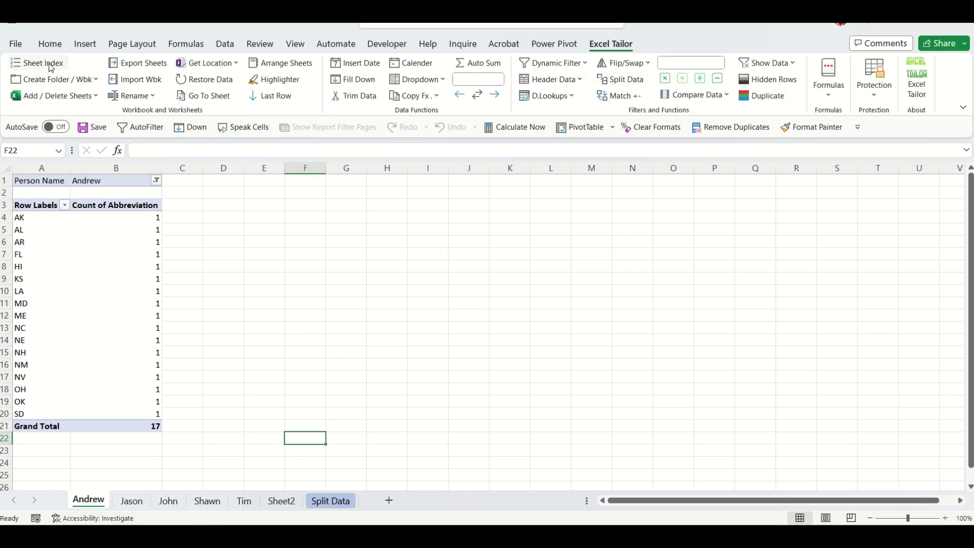
click(51, 63)
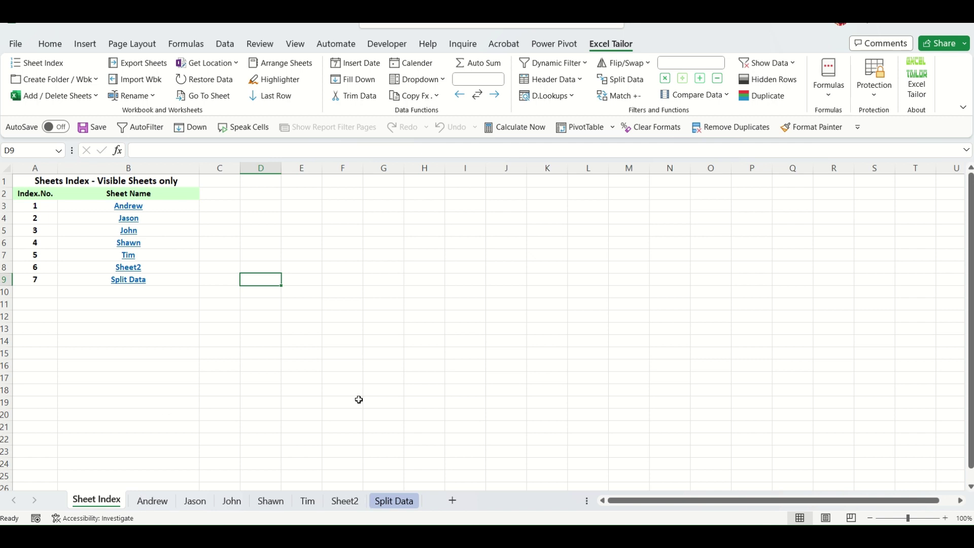
click(334, 330)
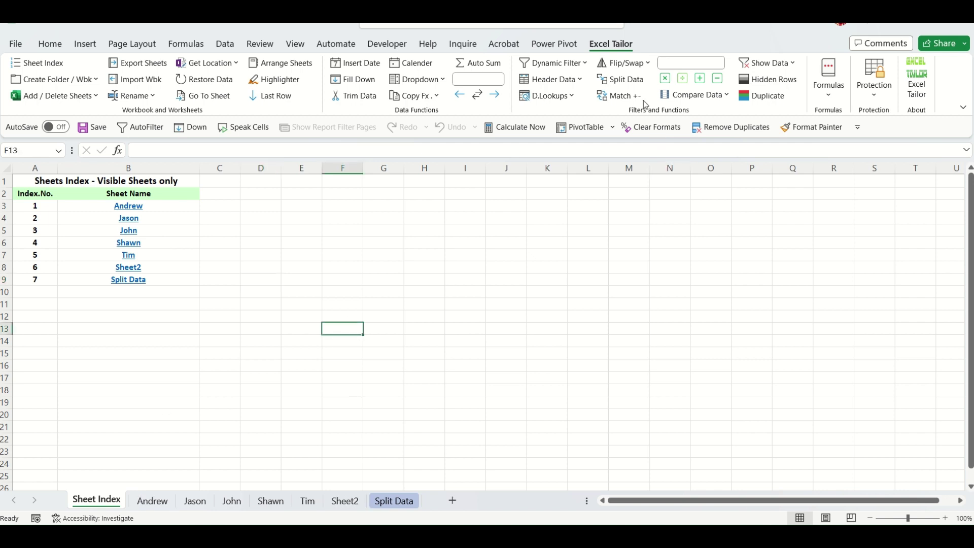
Run Excel Tailor's Split Data on range B3:B7, up to the table-or-range prompt.
click(632, 82)
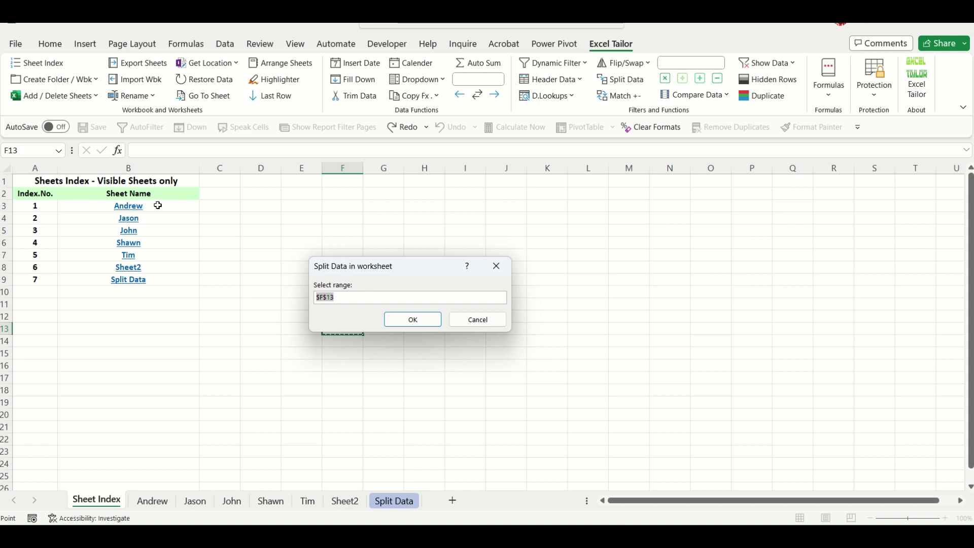
drag(157, 205, 154, 255)
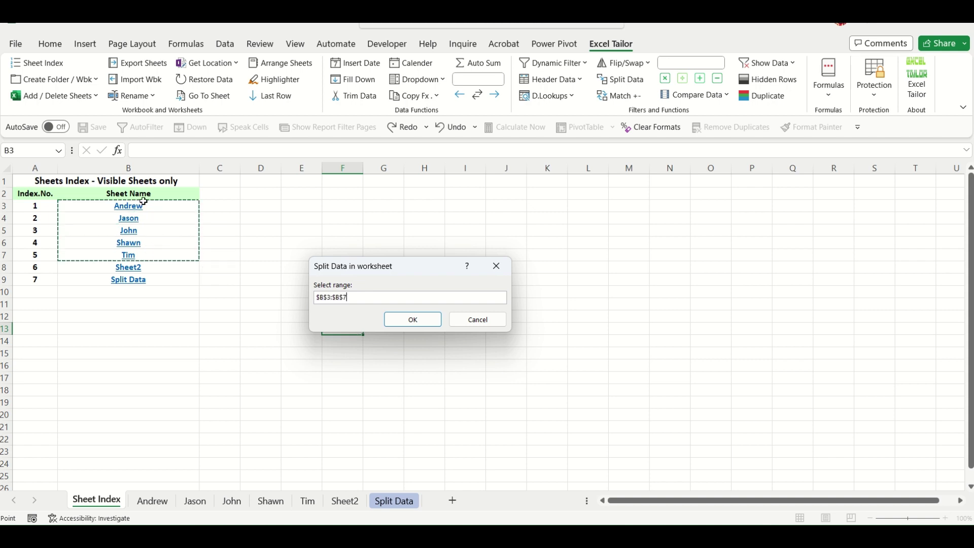
click(413, 320)
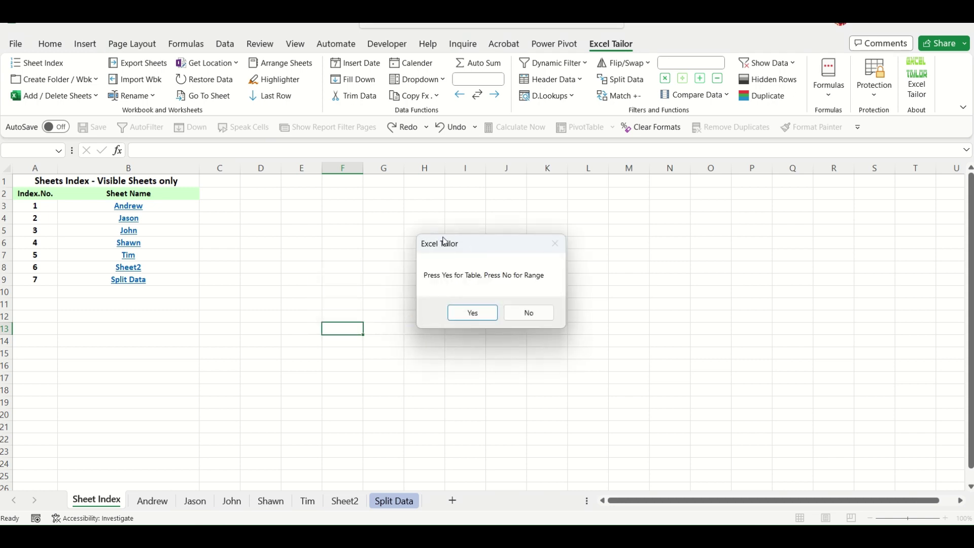
drag(442, 238, 304, 211)
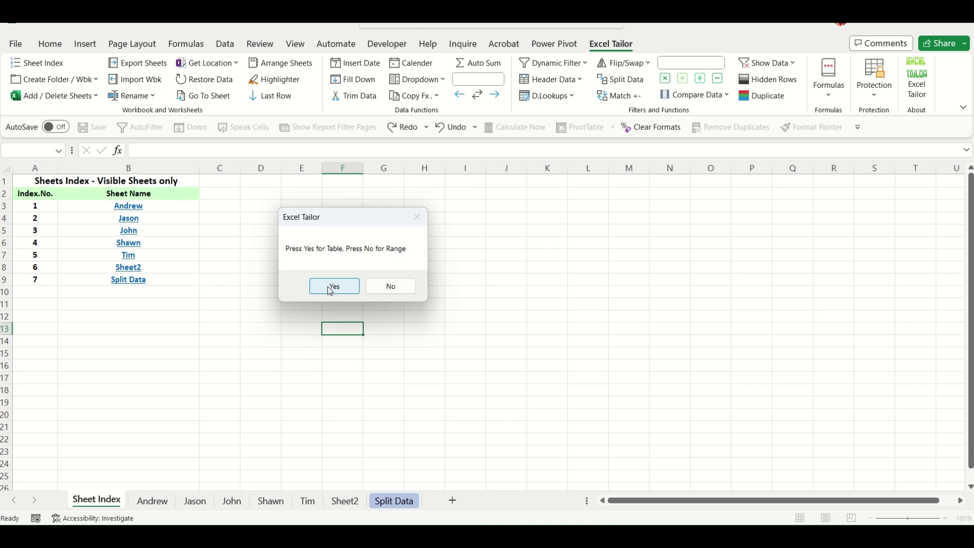
Confirm splitting the state list into one sheet per person and check Andrew's sheet.
click(397, 293)
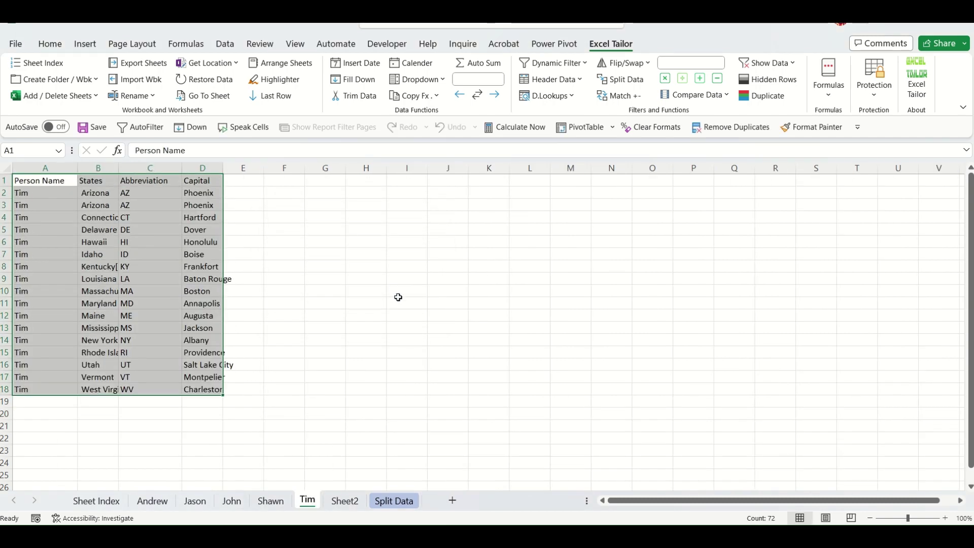
click(528, 375)
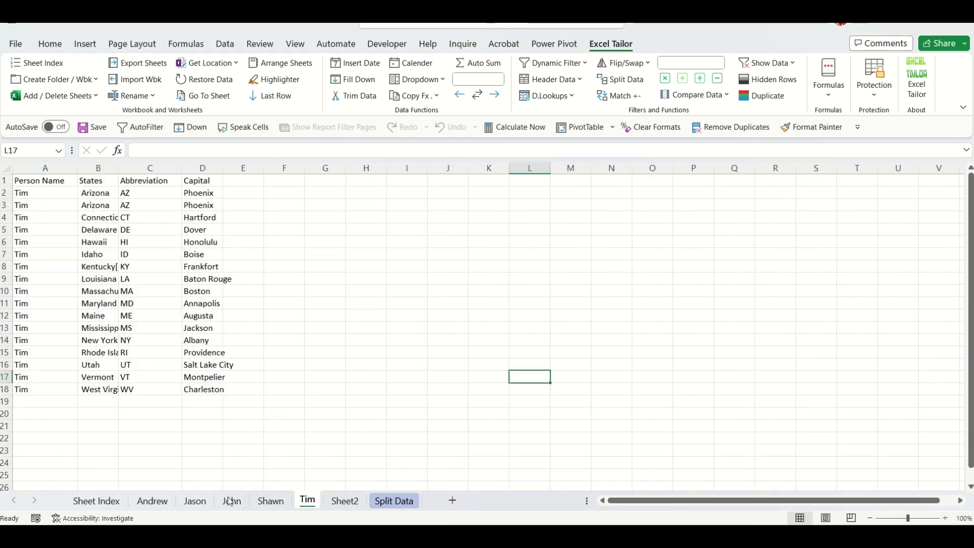
click(163, 500)
click(394, 354)
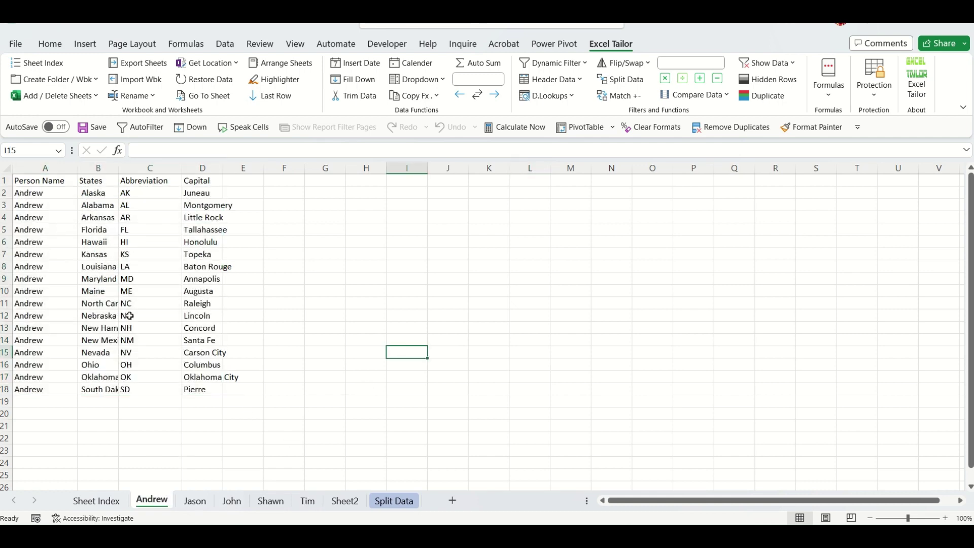
Review the Jason, John, Shawn and Tim sheets of split-out states.
click(196, 502)
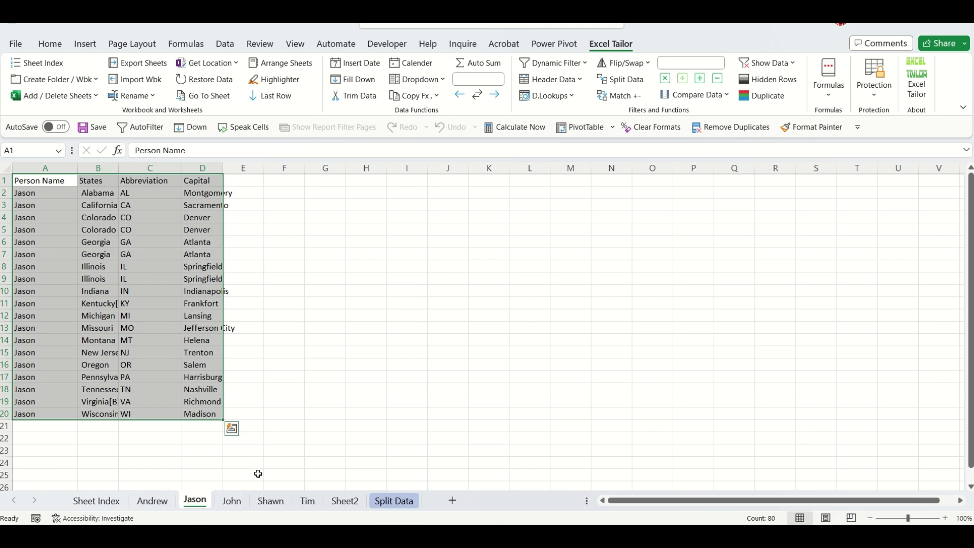
click(230, 502)
click(270, 502)
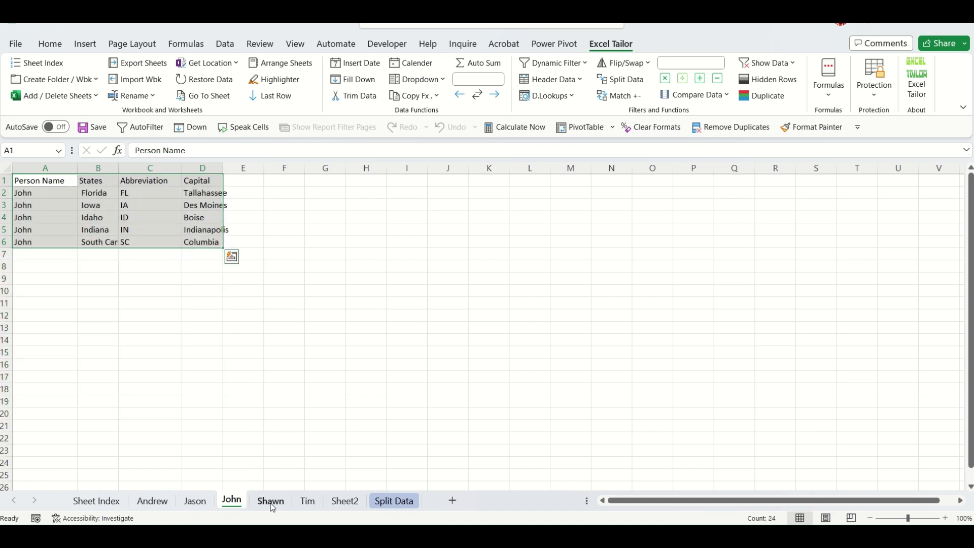
click(306, 501)
click(417, 382)
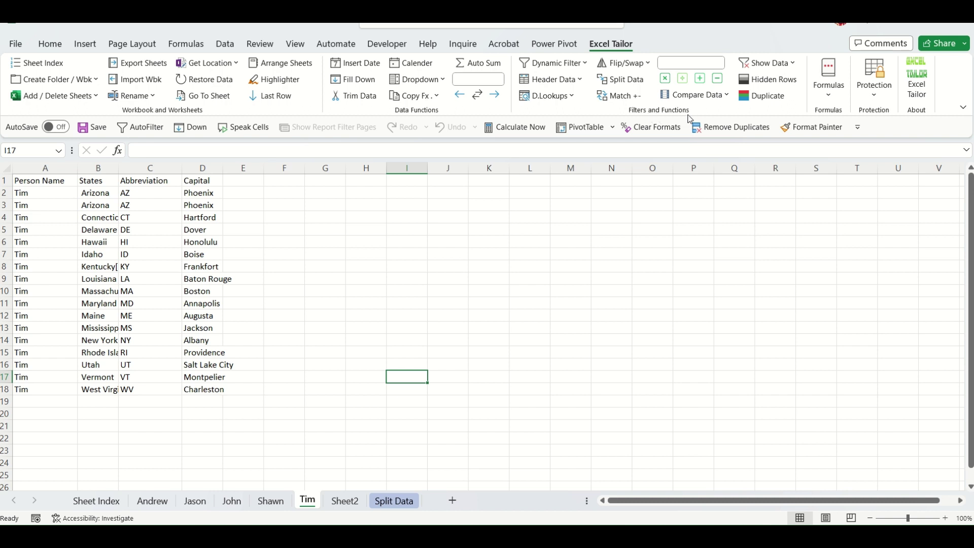
click(644, 247)
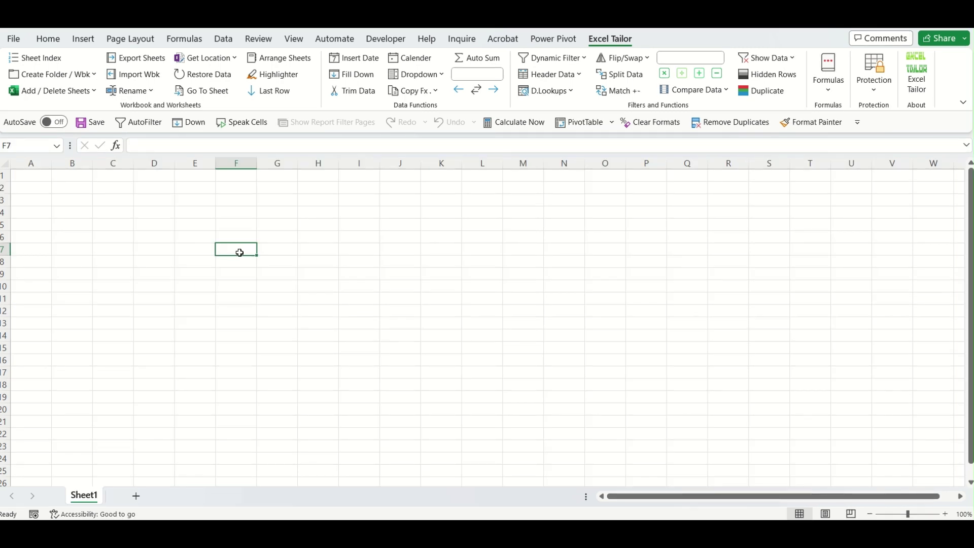
click(833, 96)
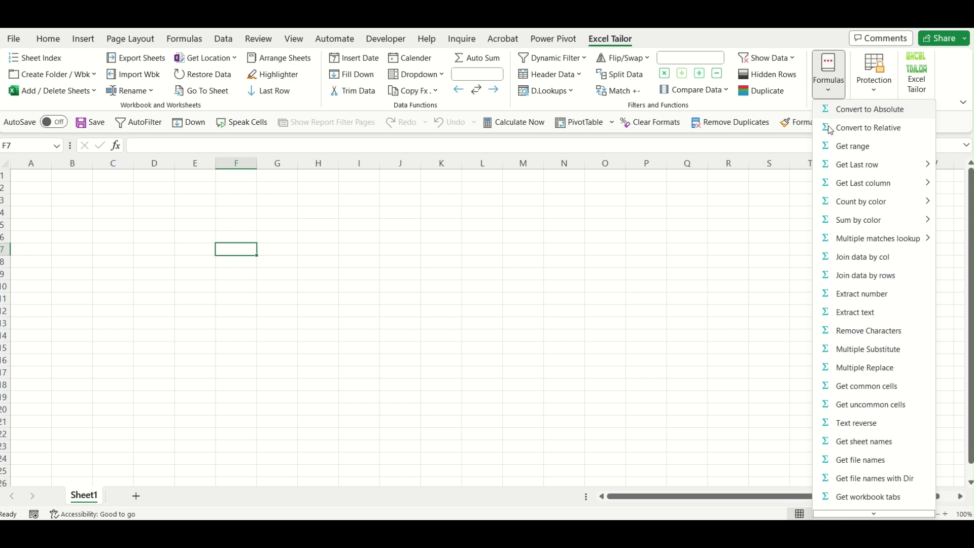
click(415, 205)
click(399, 200)
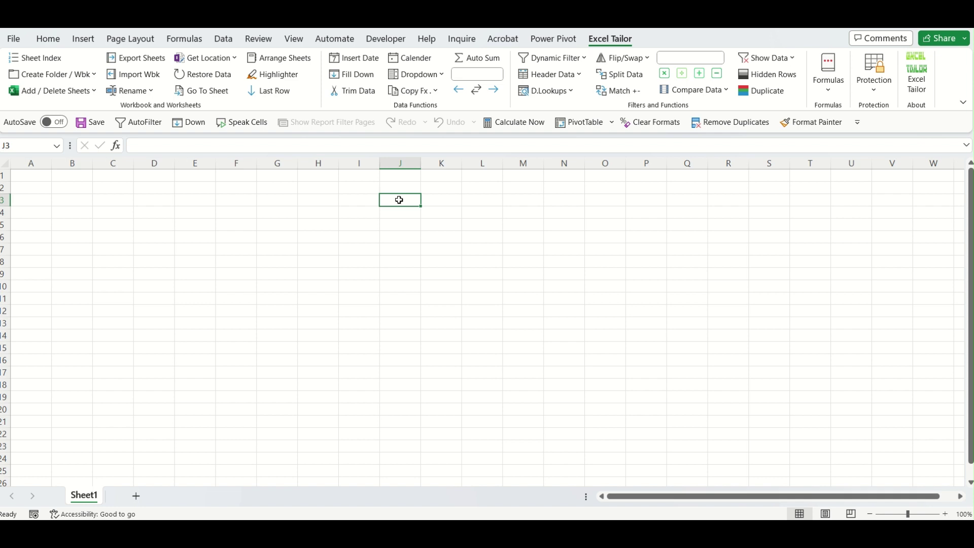
text(=et)
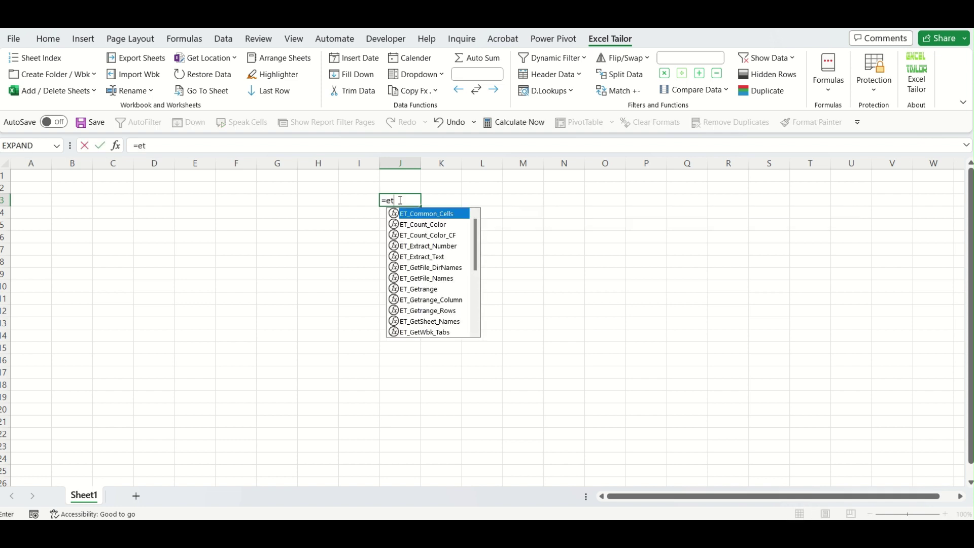
text(_)
scroll(457, 246, down, 5)
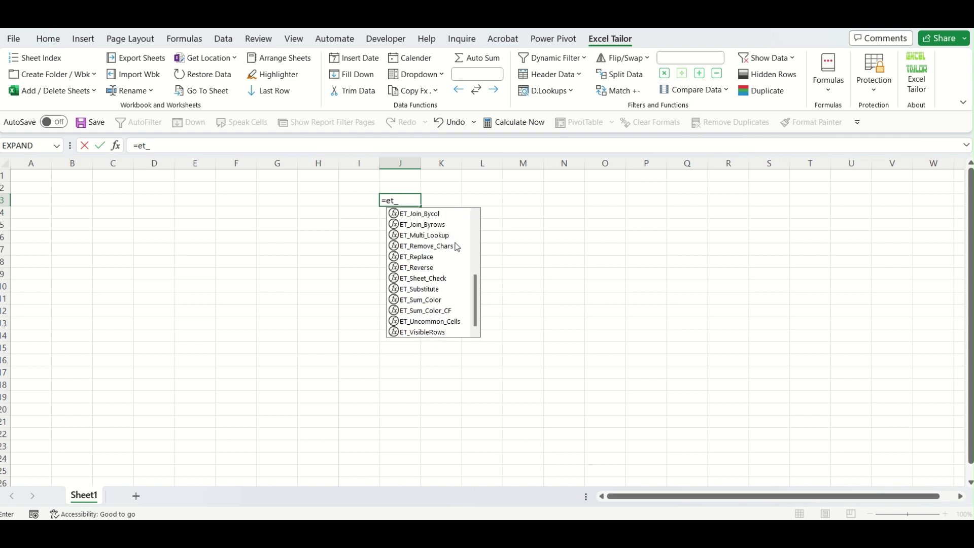
scroll(457, 256, up, 5)
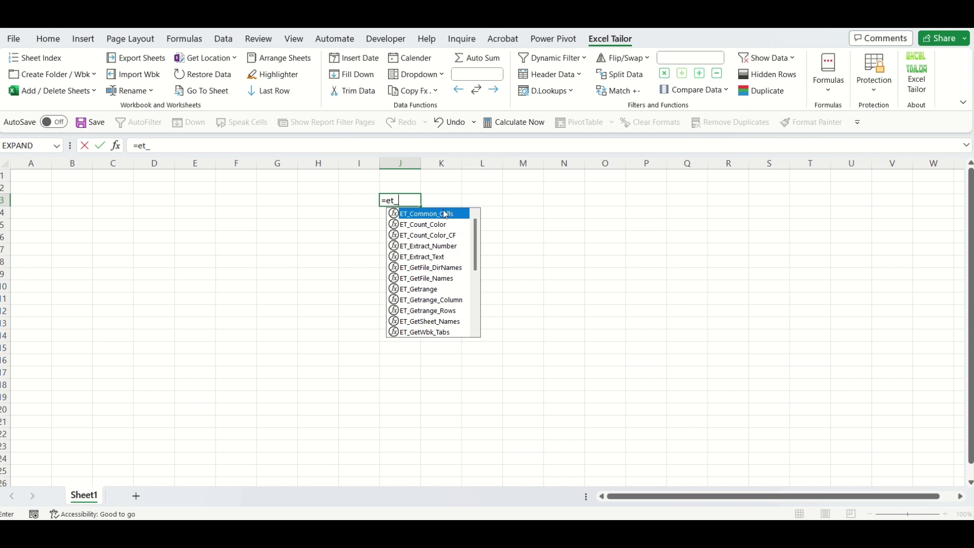
key(Escape)
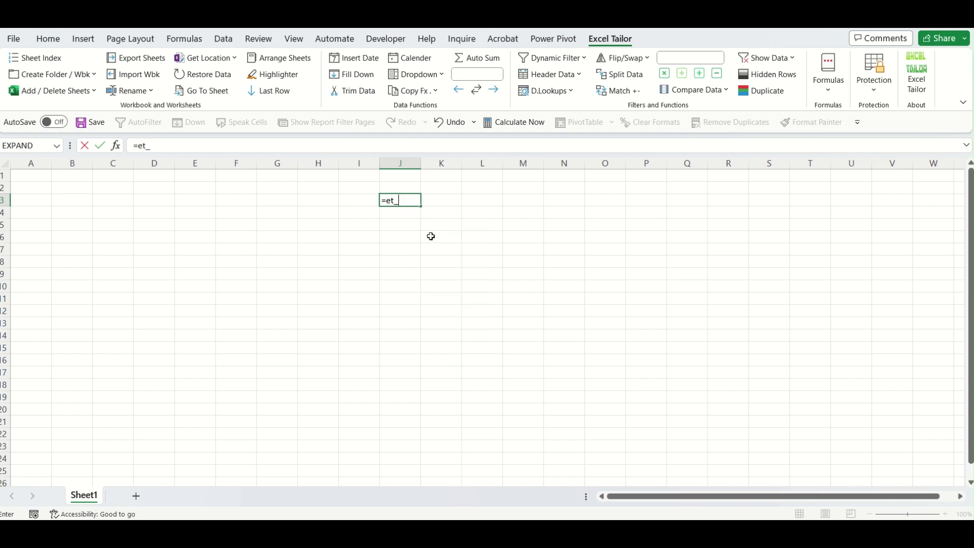
key(Escape)
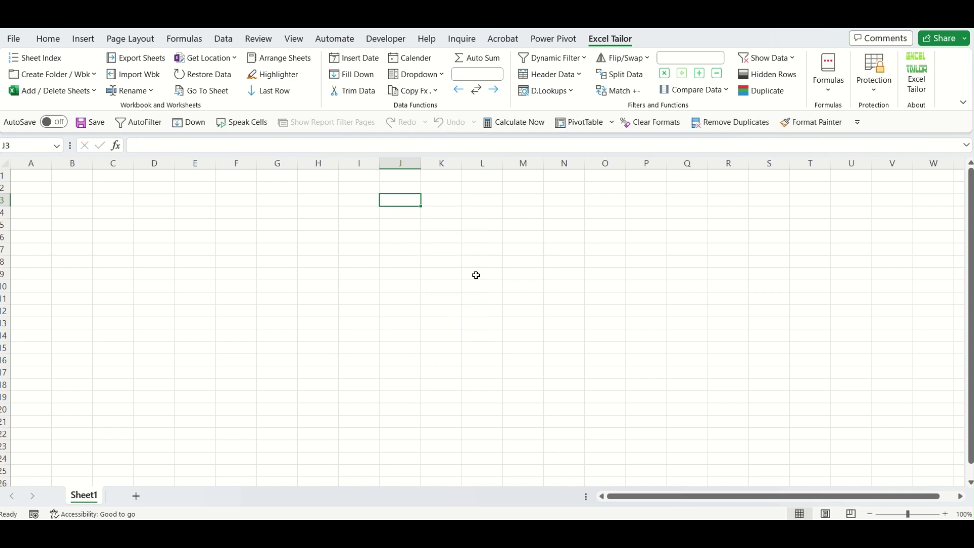
click(477, 274)
click(819, 98)
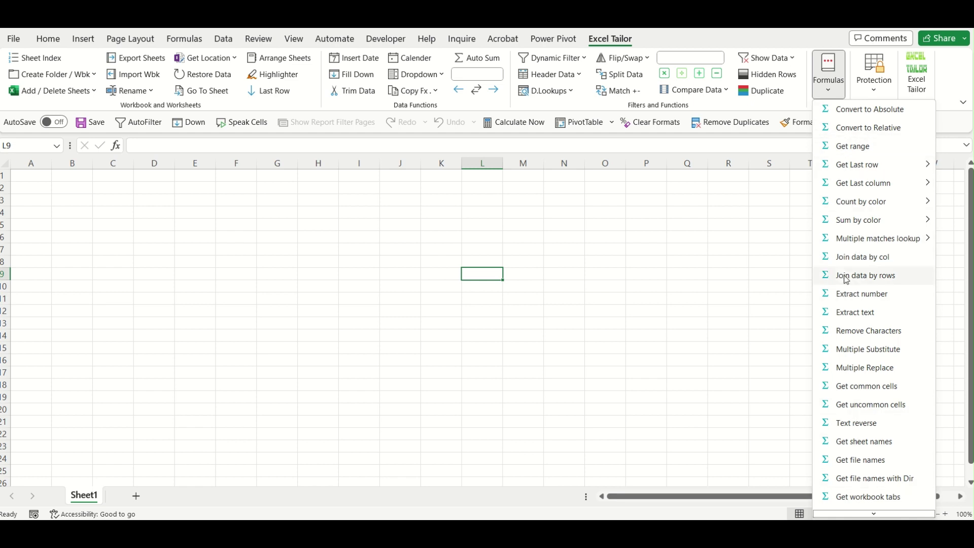
click(232, 215)
click(283, 200)
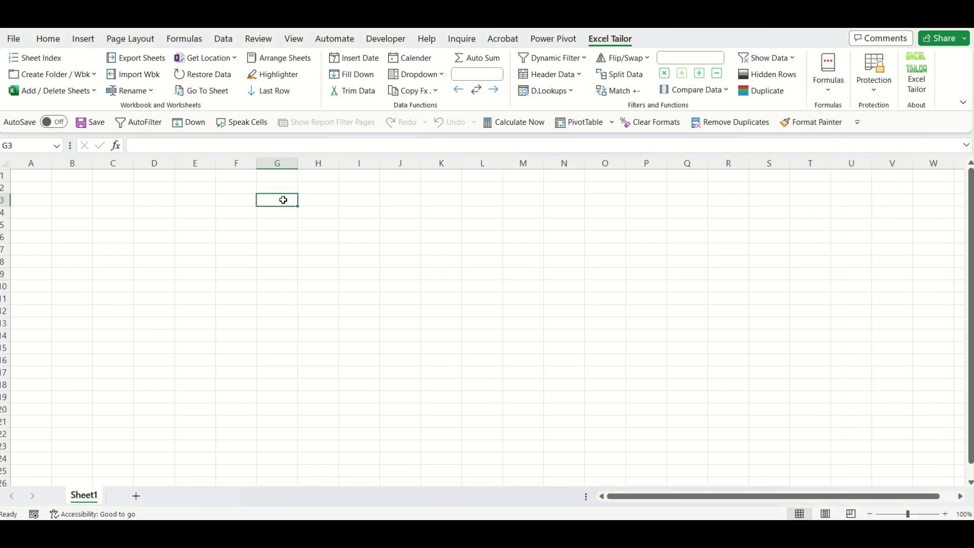
click(829, 91)
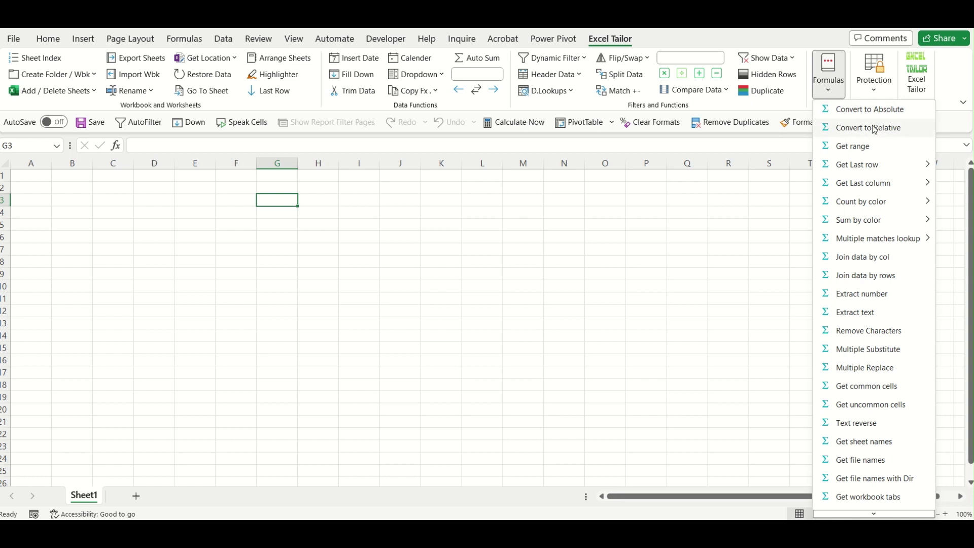
click(389, 192)
click(322, 204)
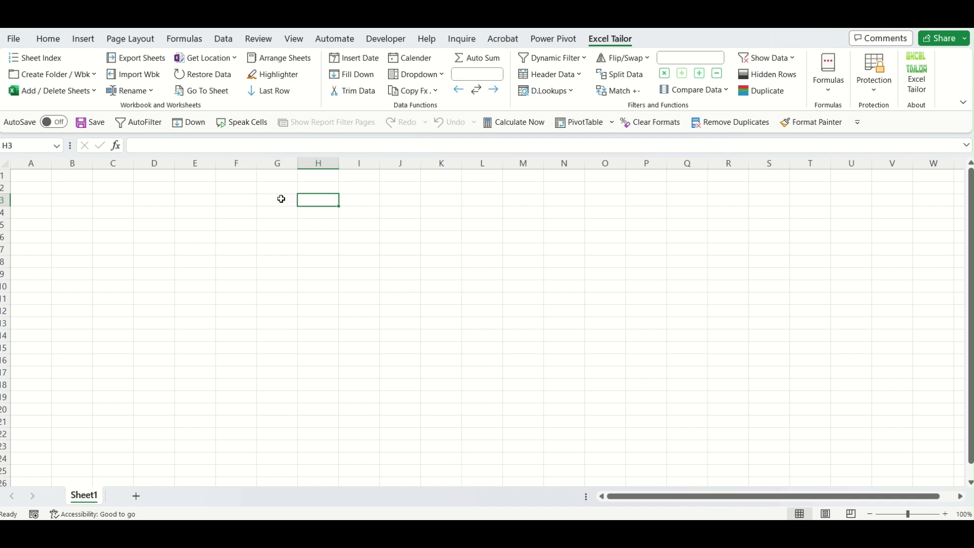
drag(285, 198, 287, 316)
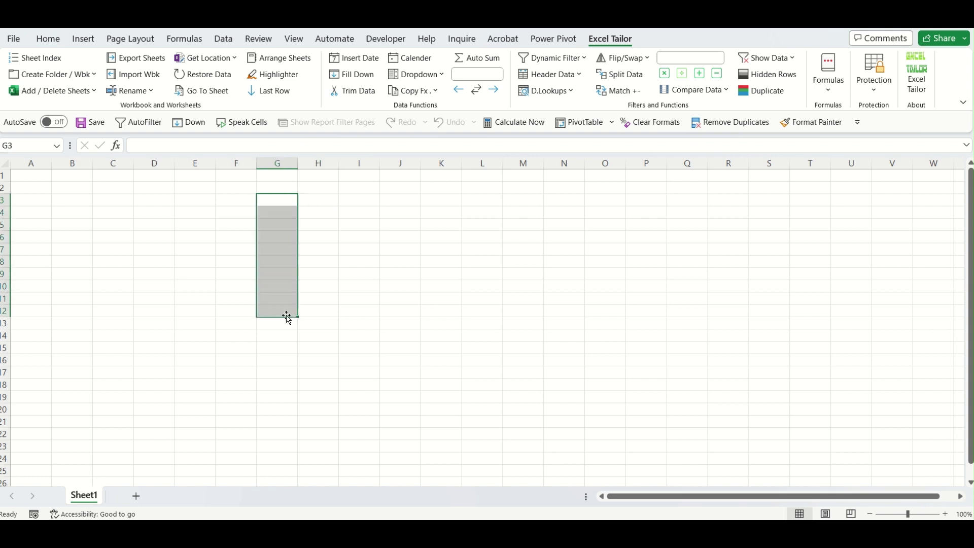
Fill G3:G12 with the series 1–10 starting from 1 and 2.
click(281, 200)
text(1)
key(Return)
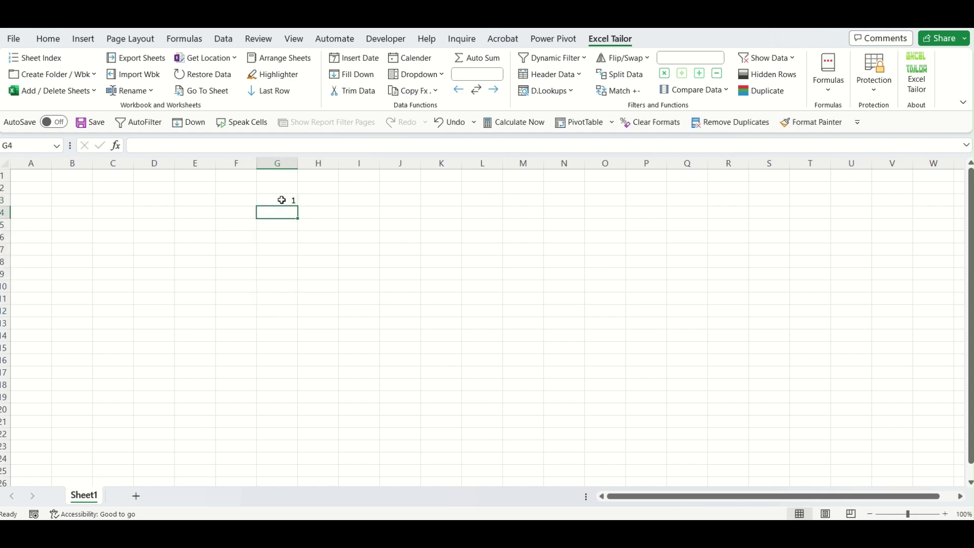
text(2)
key(Return)
drag(282, 200, 285, 320)
click(318, 202)
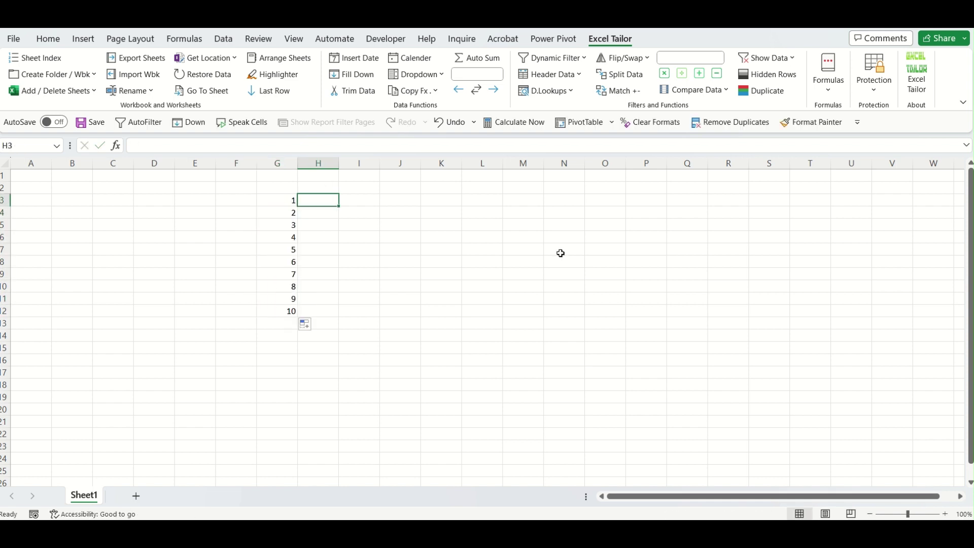
Enter 4 and 8 in H3:H4 and extend the series down to H12.
text(4)
key(Return)
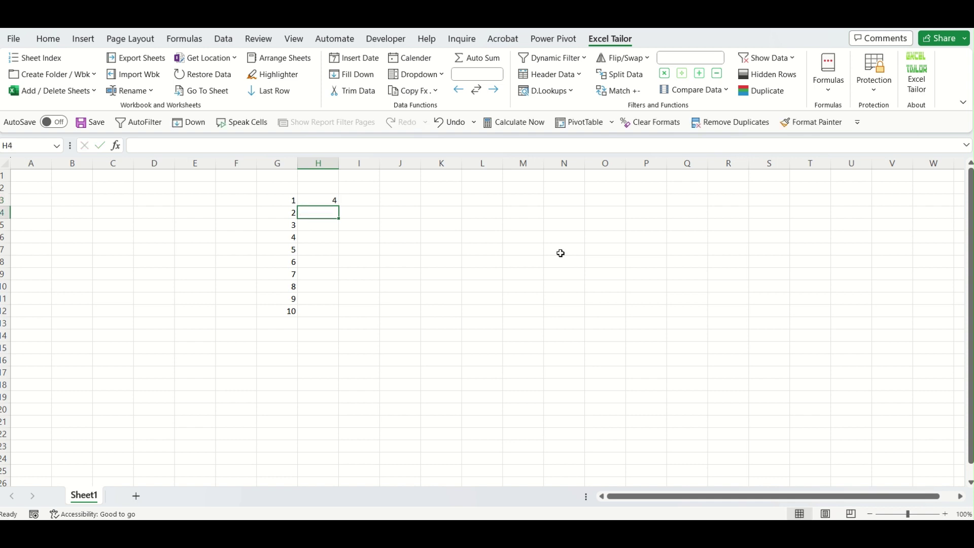
text(8)
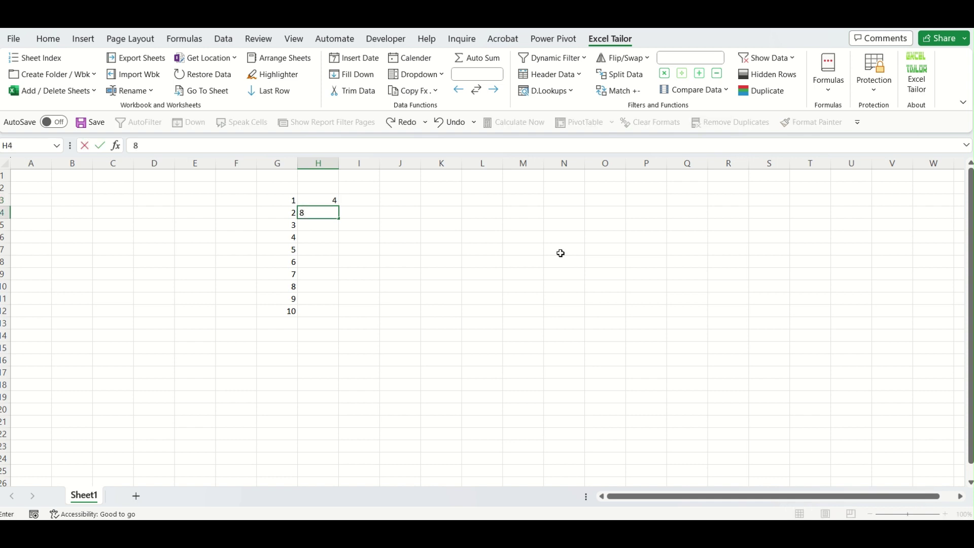
key(Return)
drag(332, 198, 331, 314)
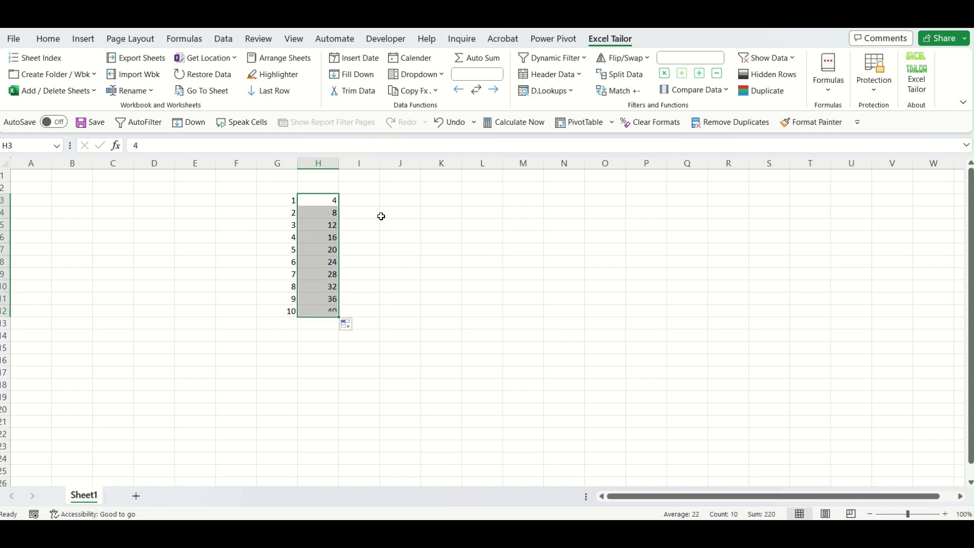
Enter =SUM(G3:H12) in cell J3.
click(391, 199)
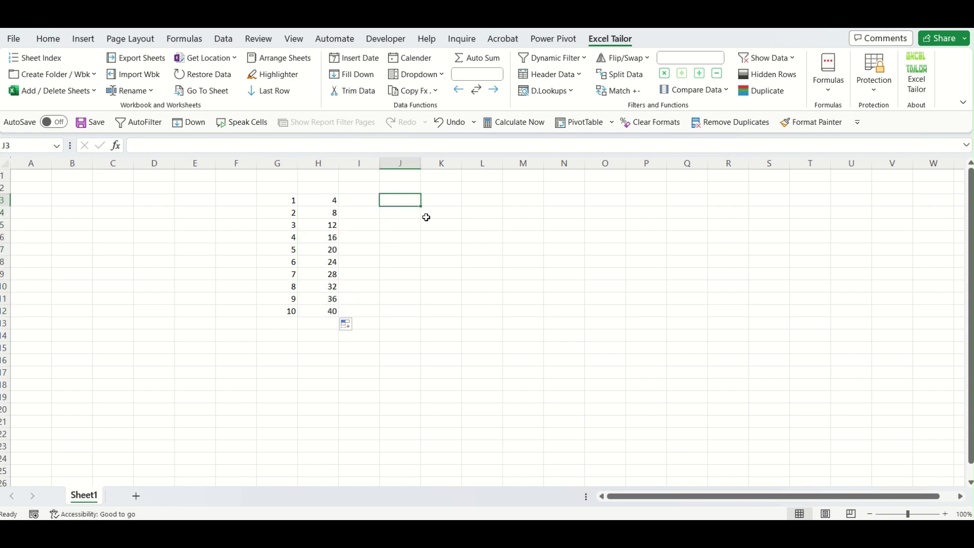
text(=)
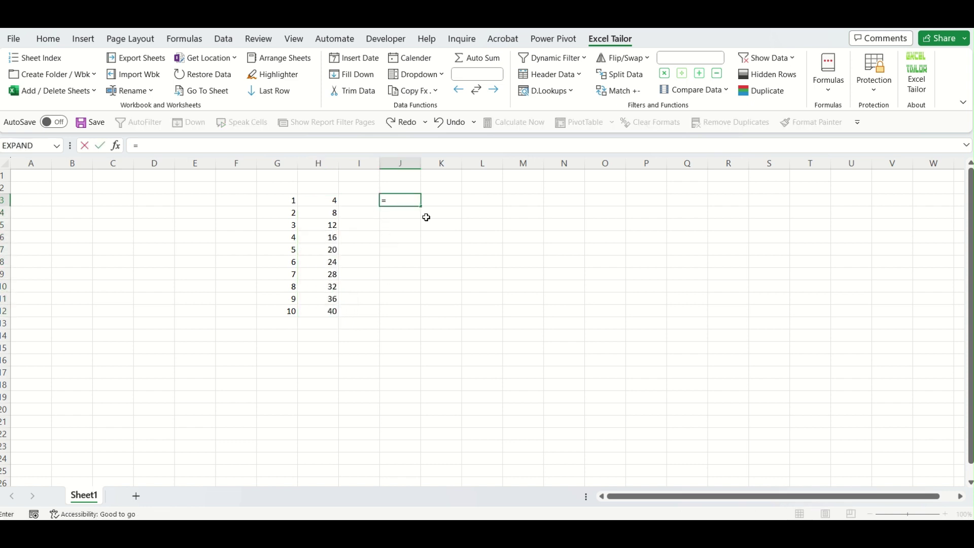
text(sum)
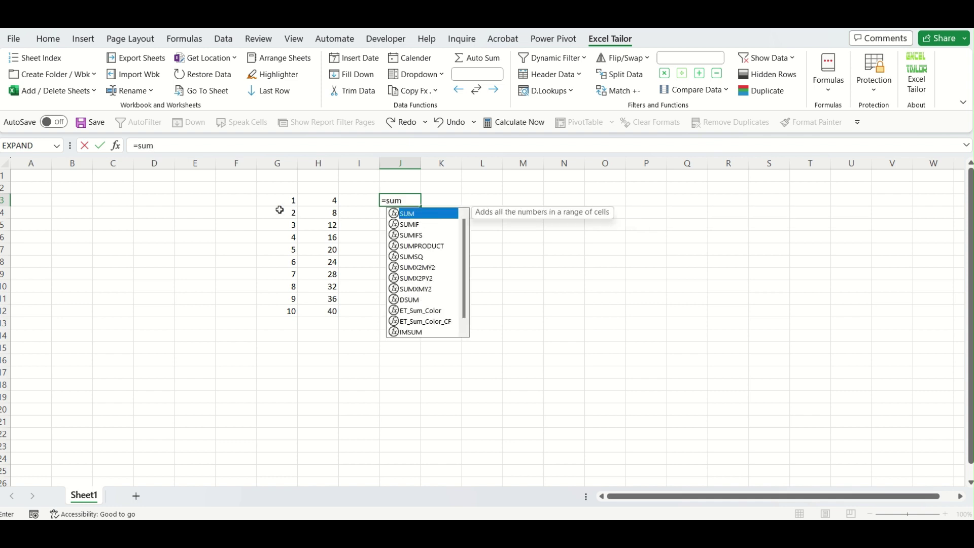
drag(282, 201, 329, 299)
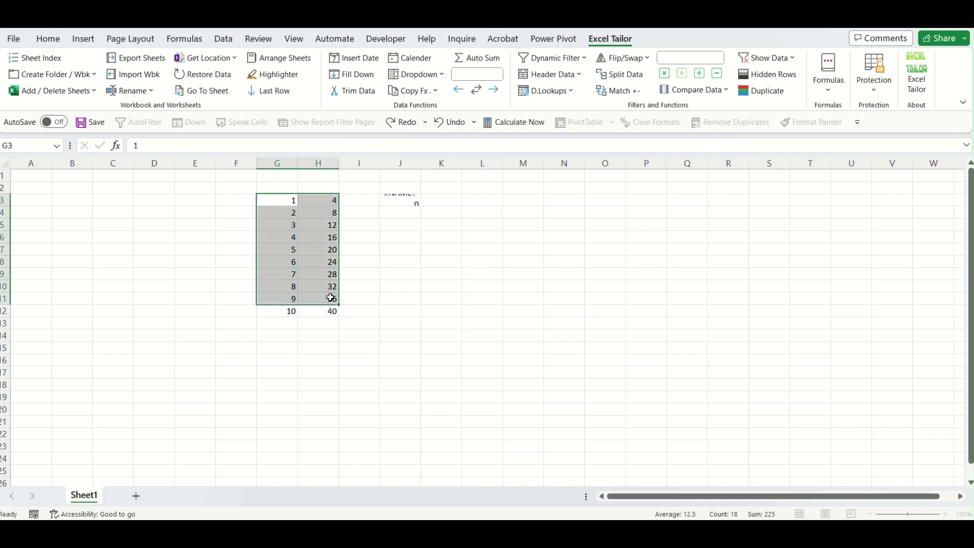
double_click(404, 200)
text(()
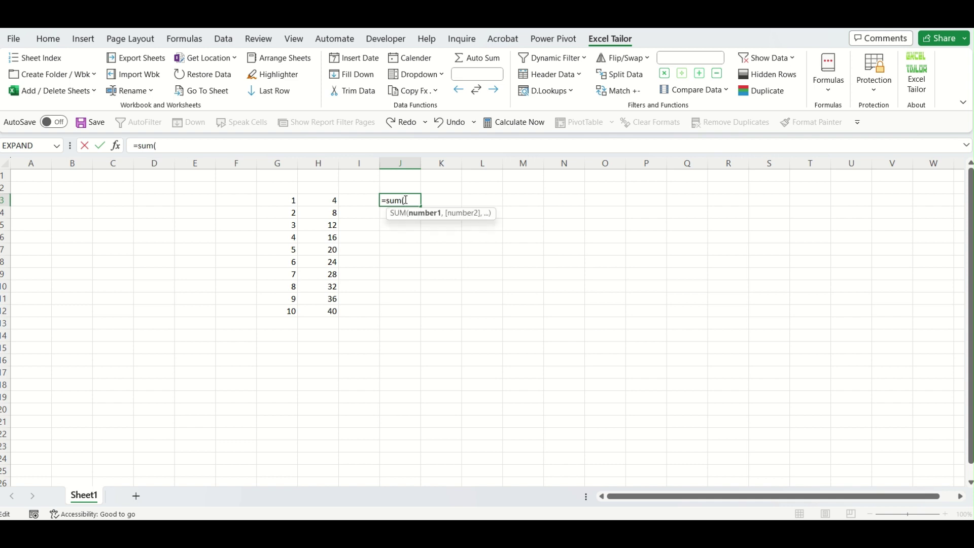
drag(292, 199, 330, 309)
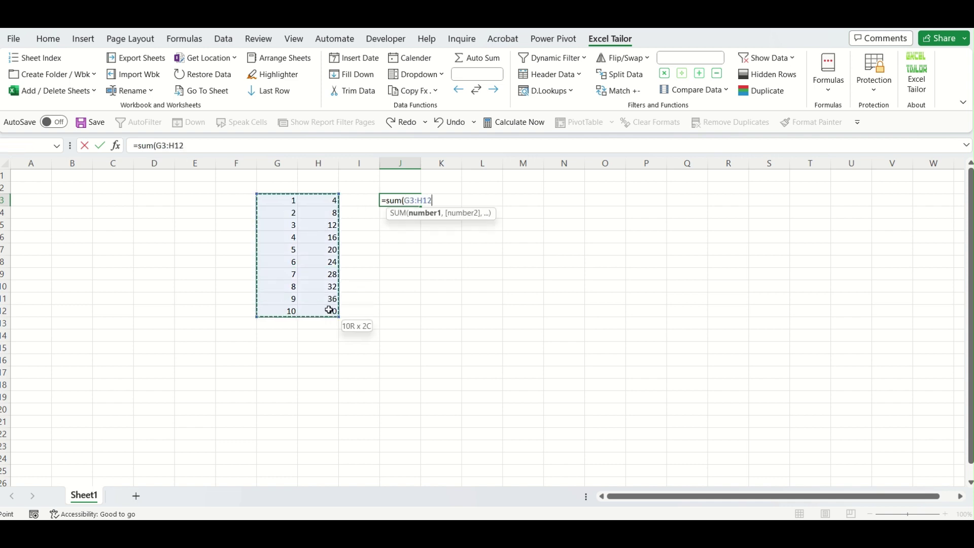
text())
key(ctrl+Return)
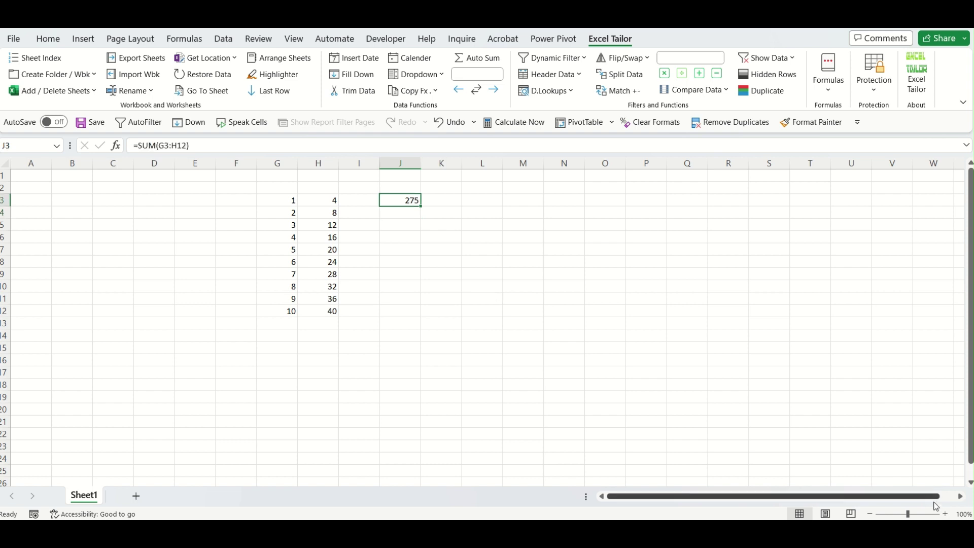
Zoom the sheet to 120% and recheck the J3 SUM formula returning 275.
click(945, 514)
click(945, 514)
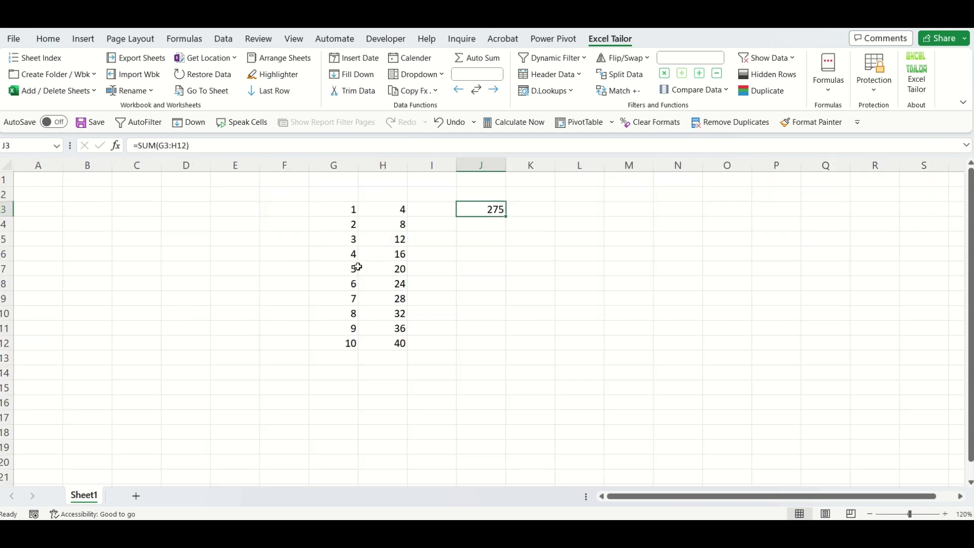
double_click(491, 208)
key(Right)
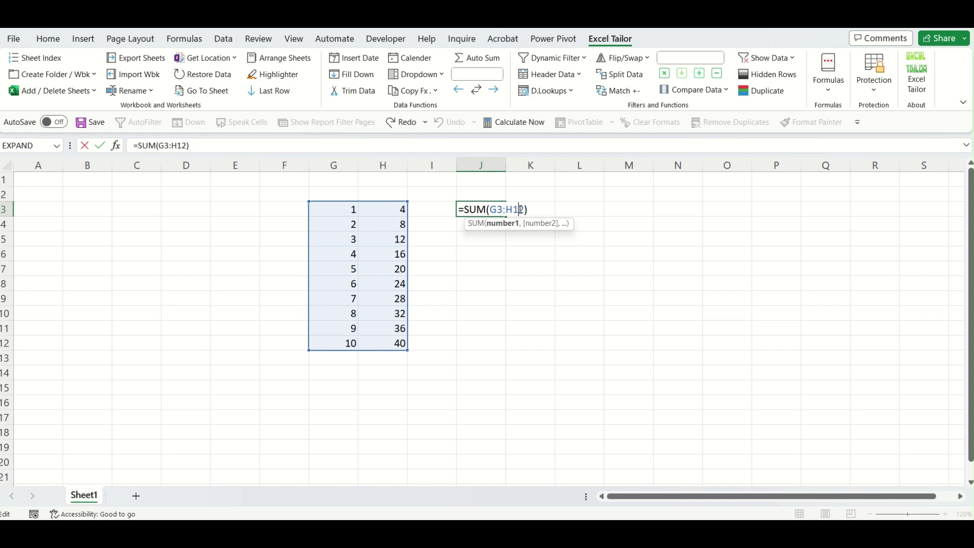
key(ctrl+Return)
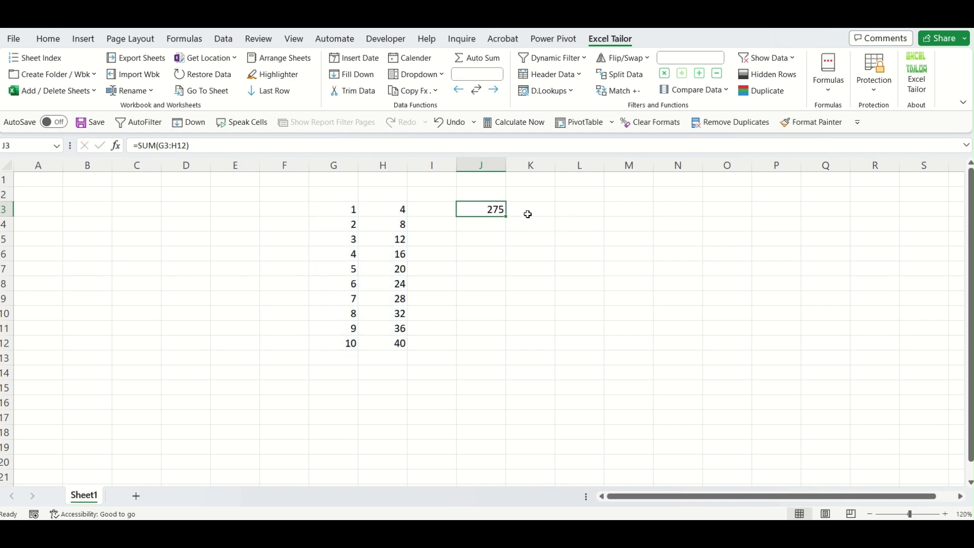
click(501, 278)
click(486, 208)
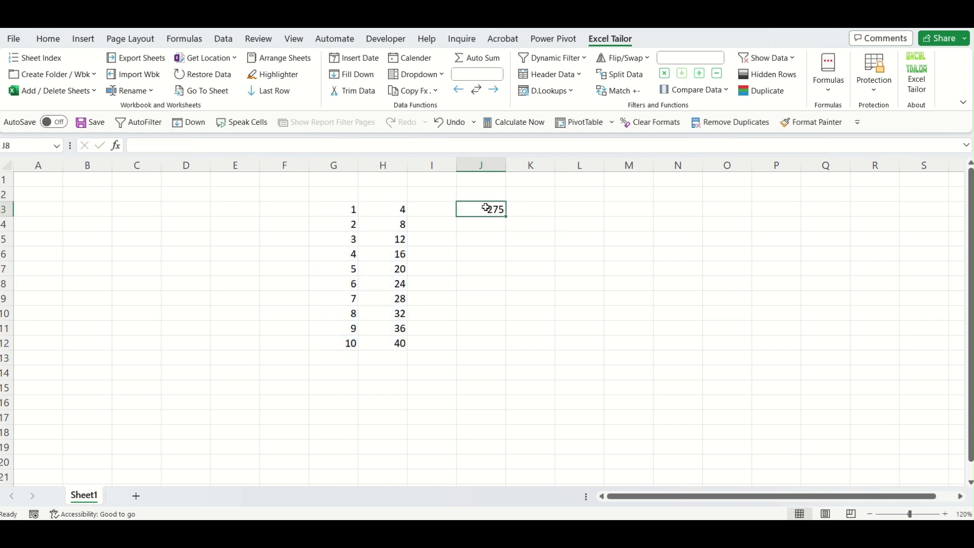
Convert J3's formula to absolute references, =SUM($G$3:$H$12), and inspect it.
click(838, 97)
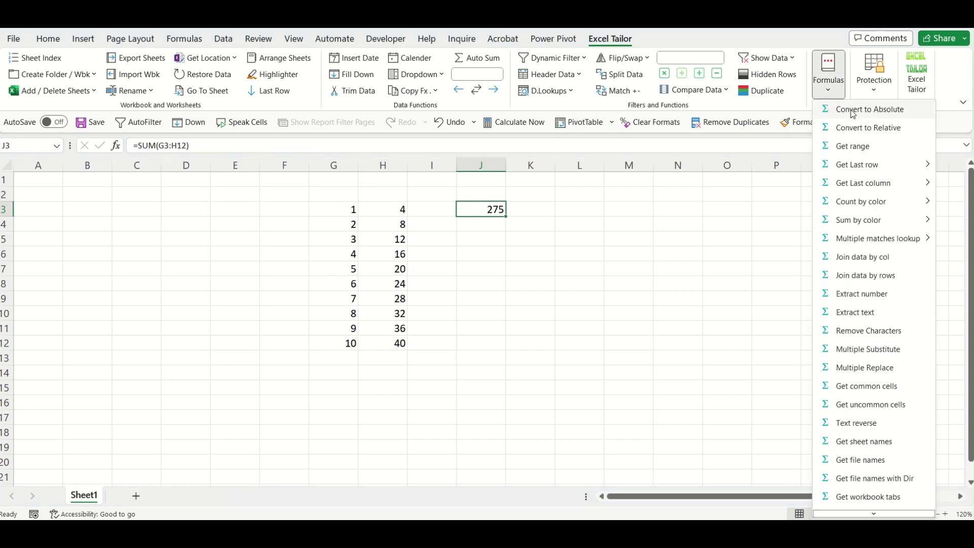
click(854, 113)
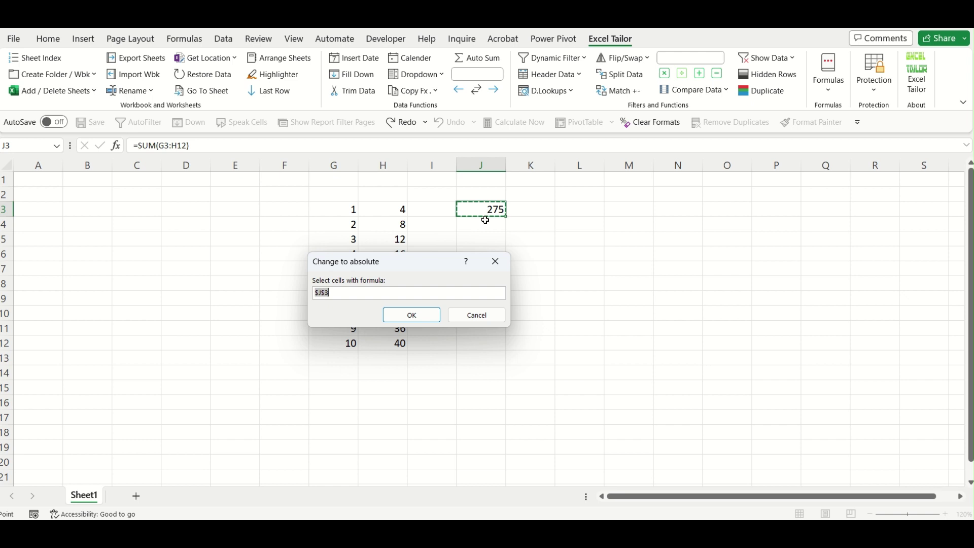
click(431, 316)
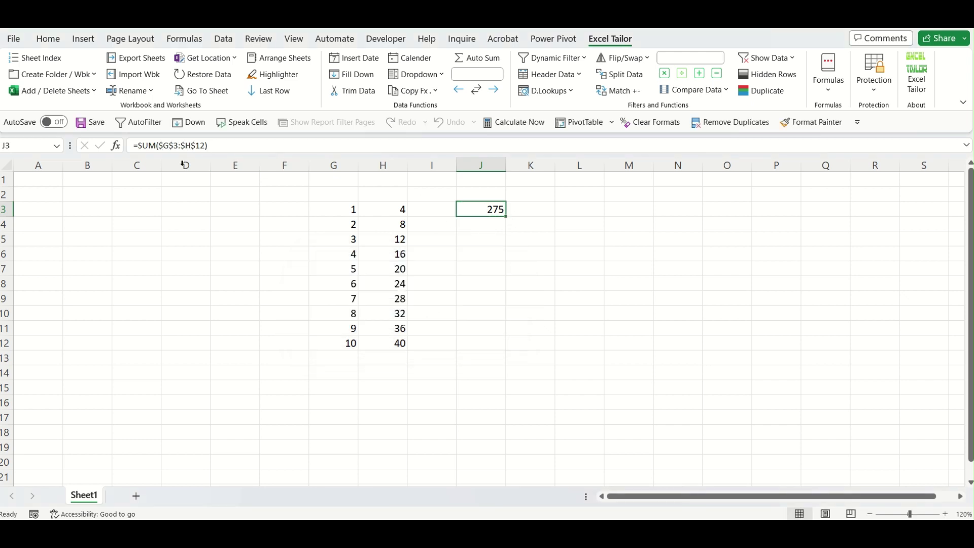
double_click(486, 209)
click(516, 213)
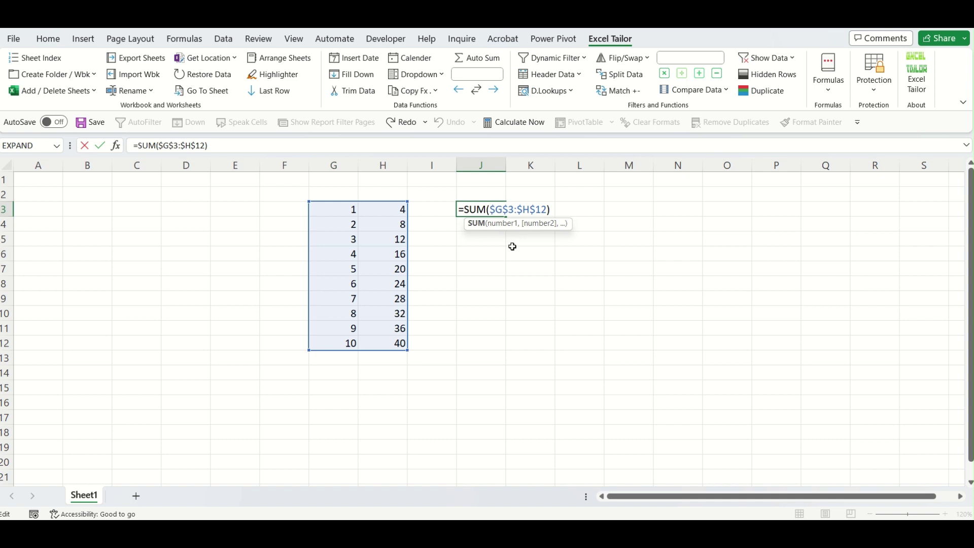
key(ctrl+Return)
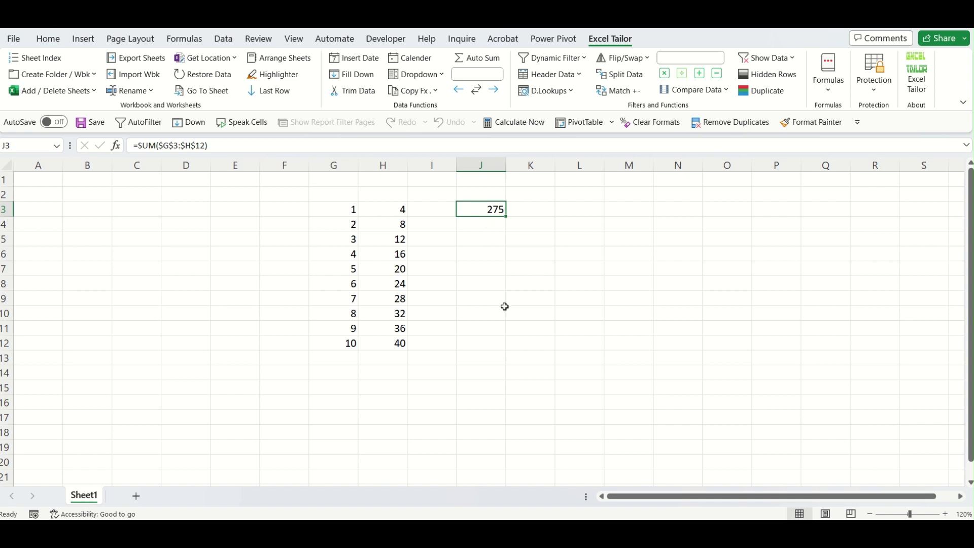
Convert J3's formula back to relative references, =SUM(G3:H12), and verify it.
click(829, 94)
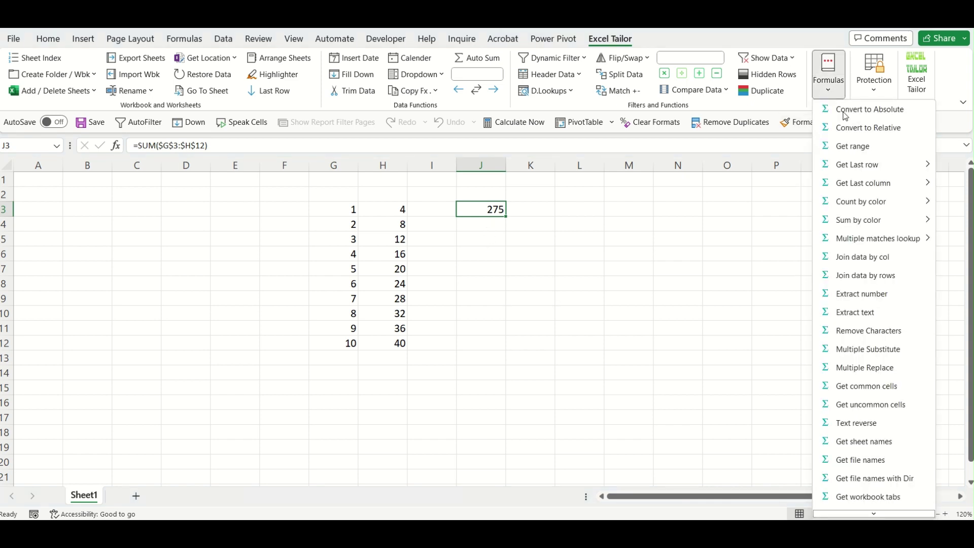
click(852, 131)
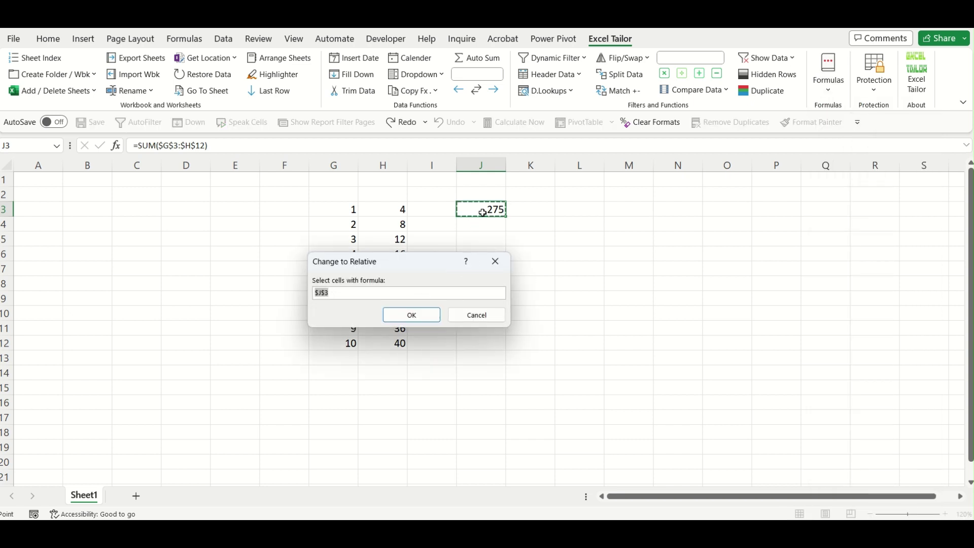
click(424, 315)
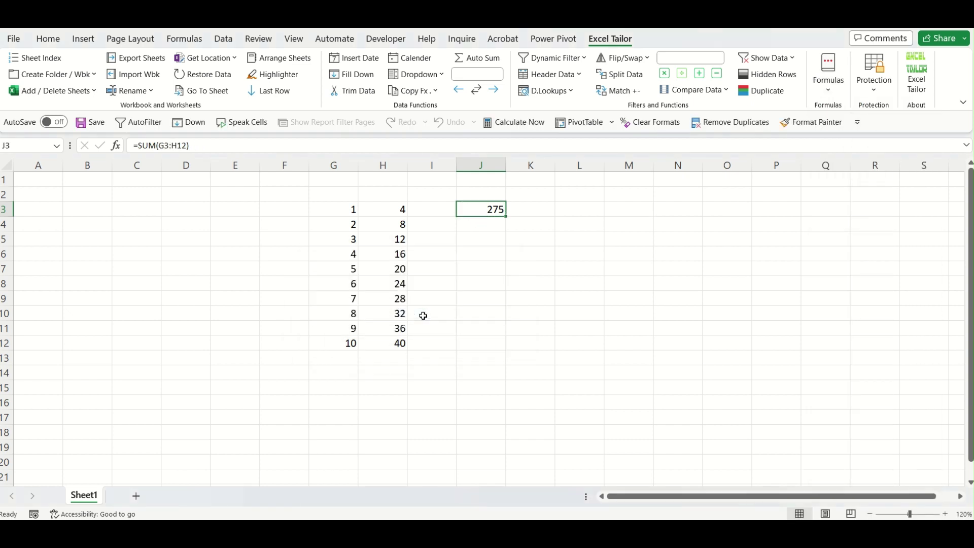
double_click(500, 210)
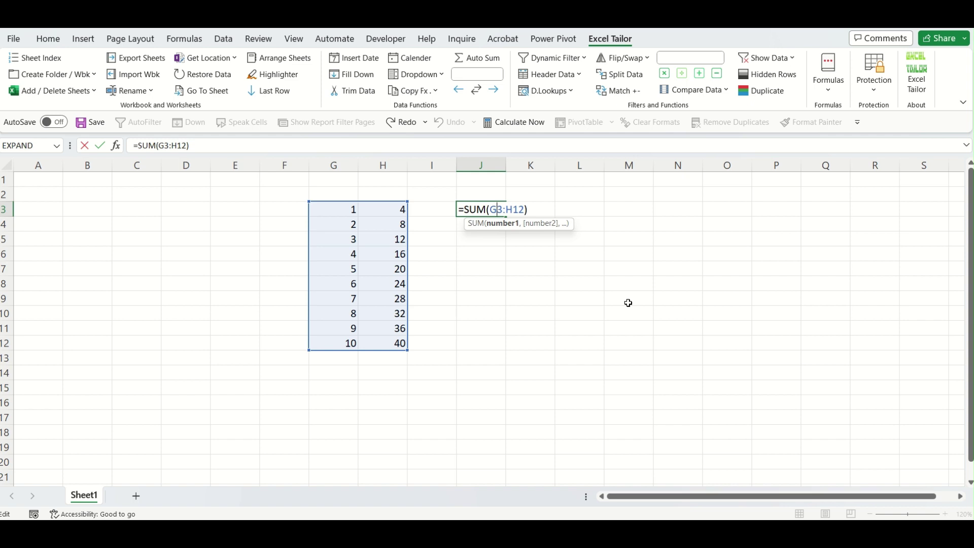
key(Escape)
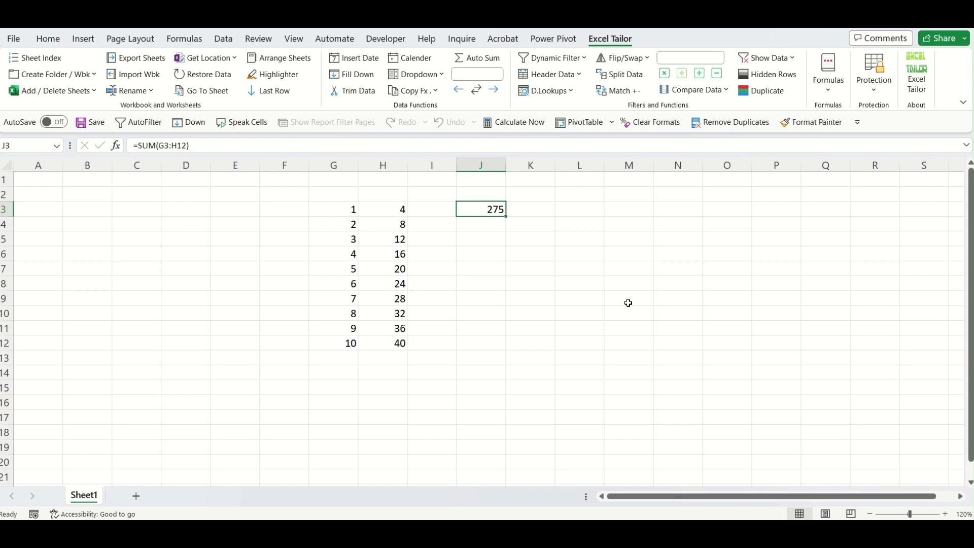
click(825, 91)
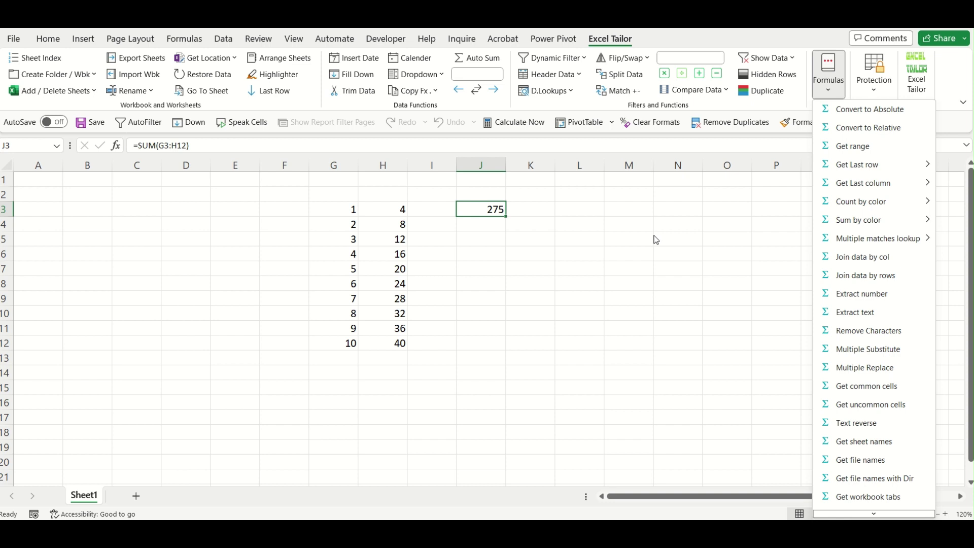
Close the formula tools list and review the G3:H12 range, ending on cell L3.
click(871, 149)
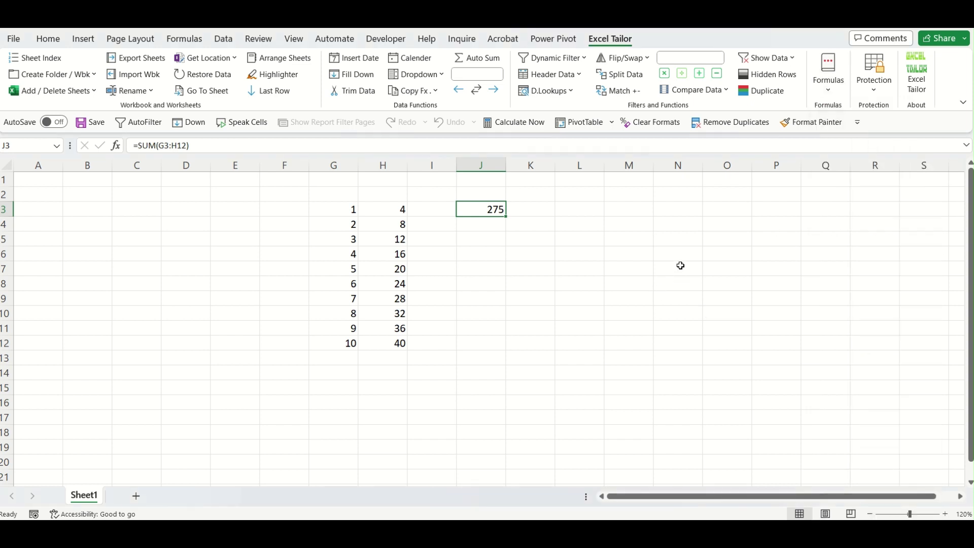
drag(344, 209, 404, 349)
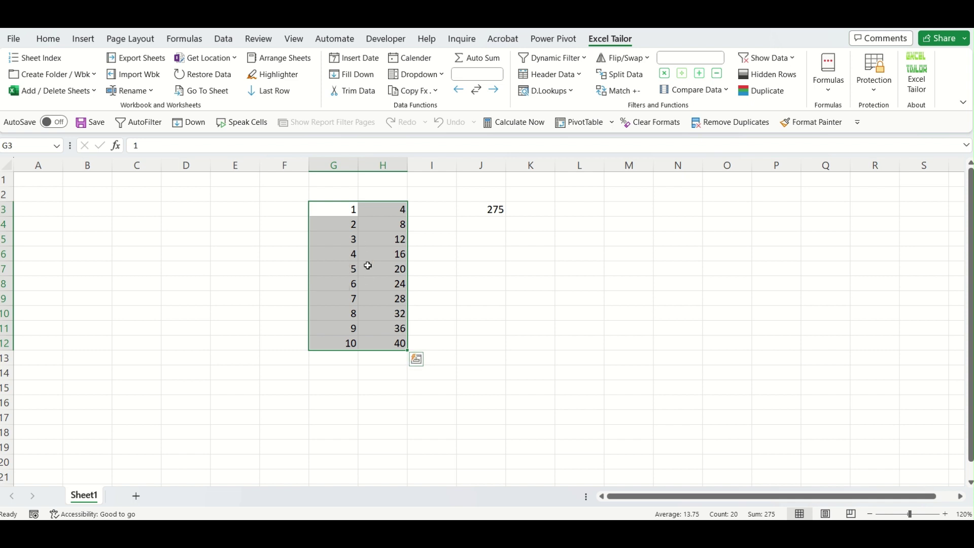
click(344, 212)
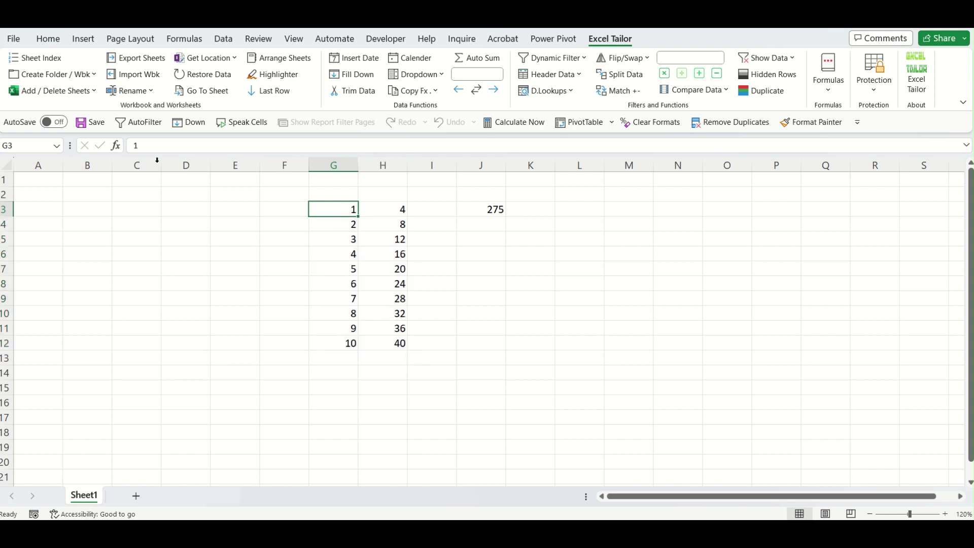
click(404, 346)
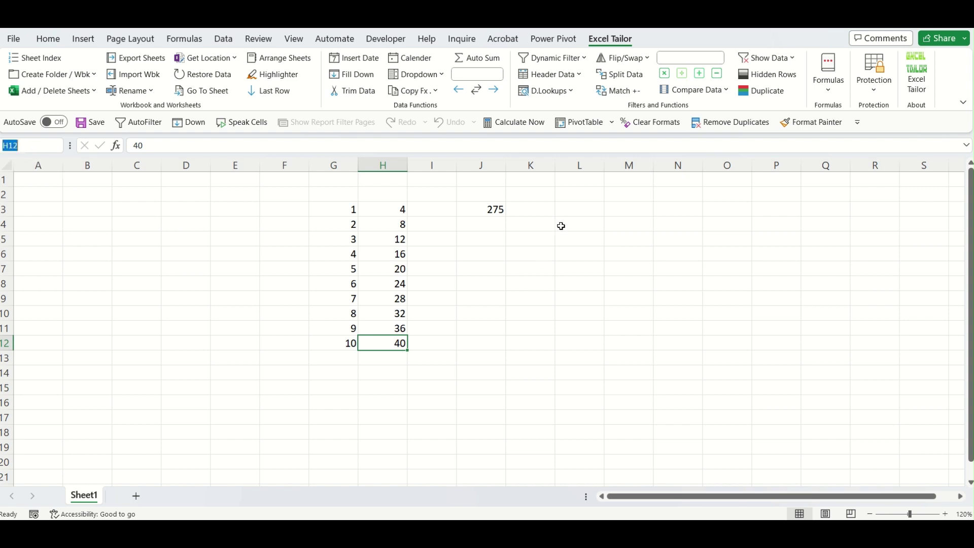
click(581, 217)
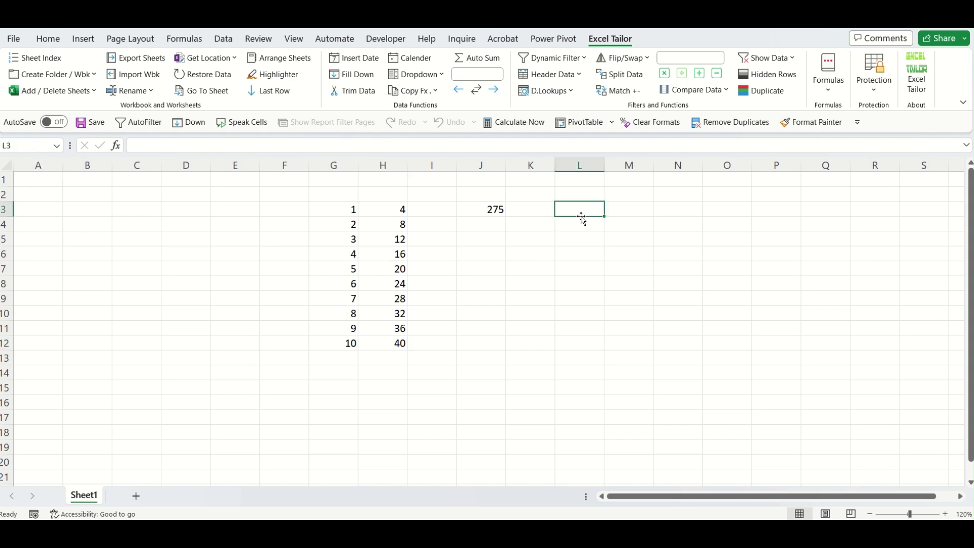
click(350, 212)
click(400, 342)
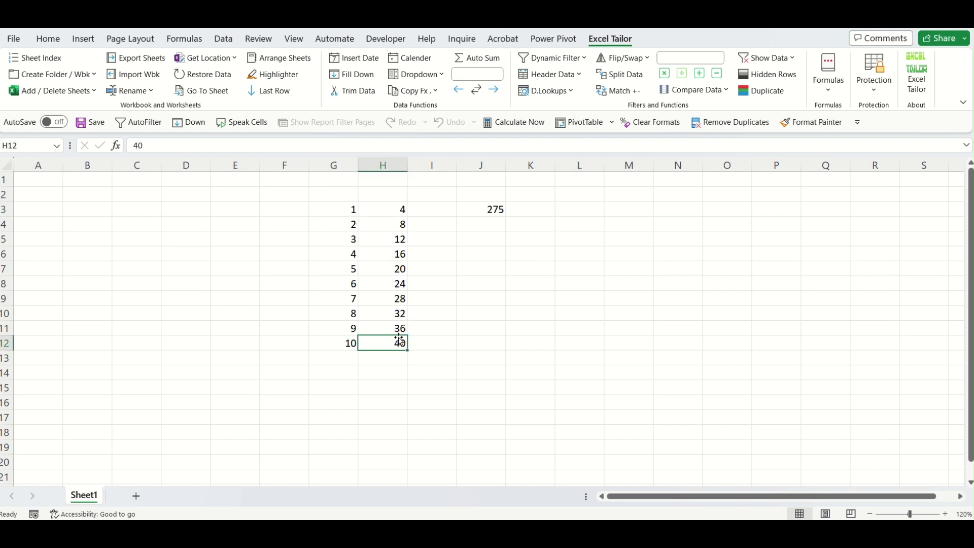
click(584, 208)
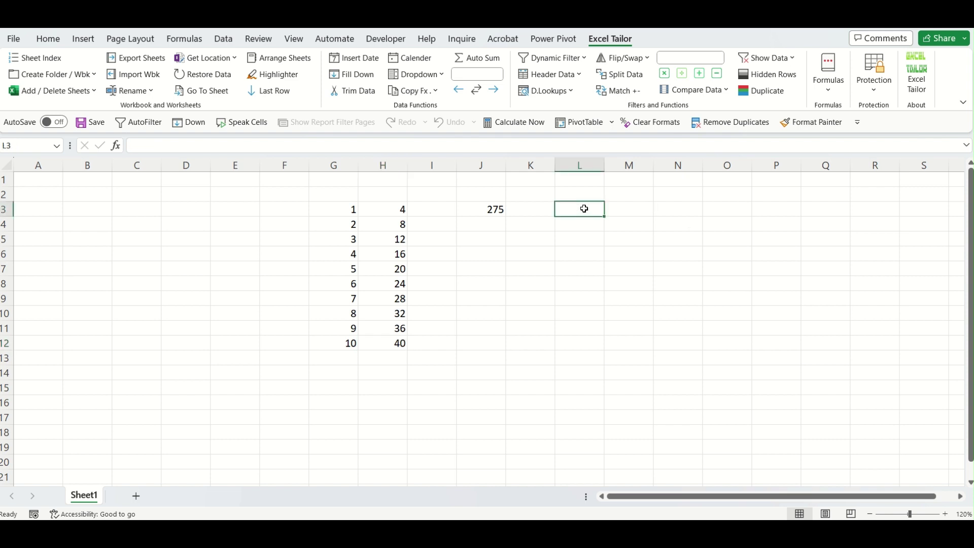
Enter =ET_Getrange(G3:H12) in L3, removing the Sheet_Name placeholder.
text(=et_)
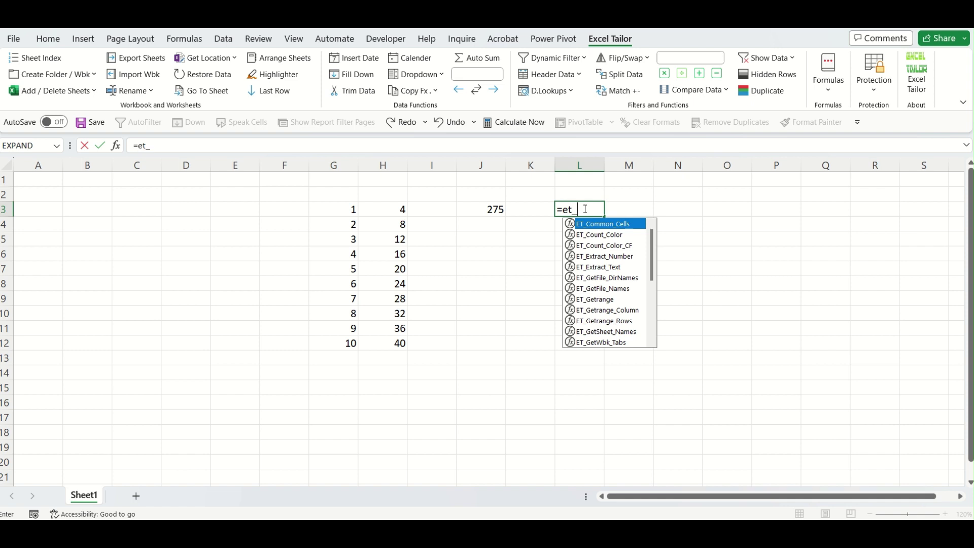
text(get)
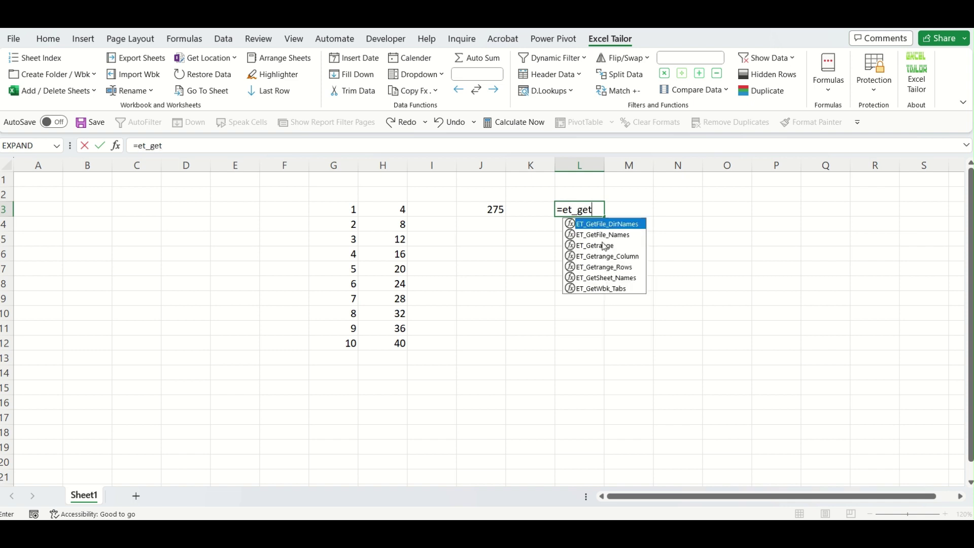
double_click(602, 242)
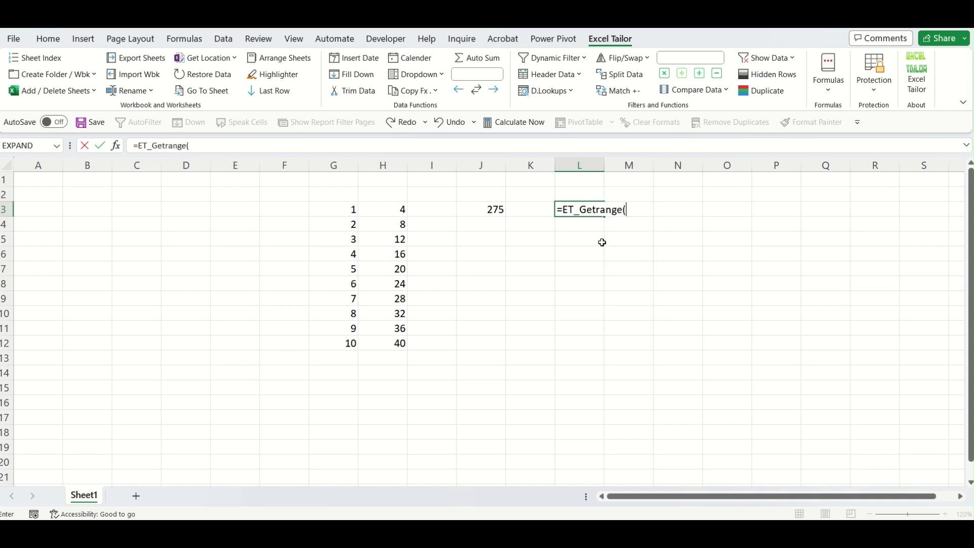
key(ctrl+shift+a)
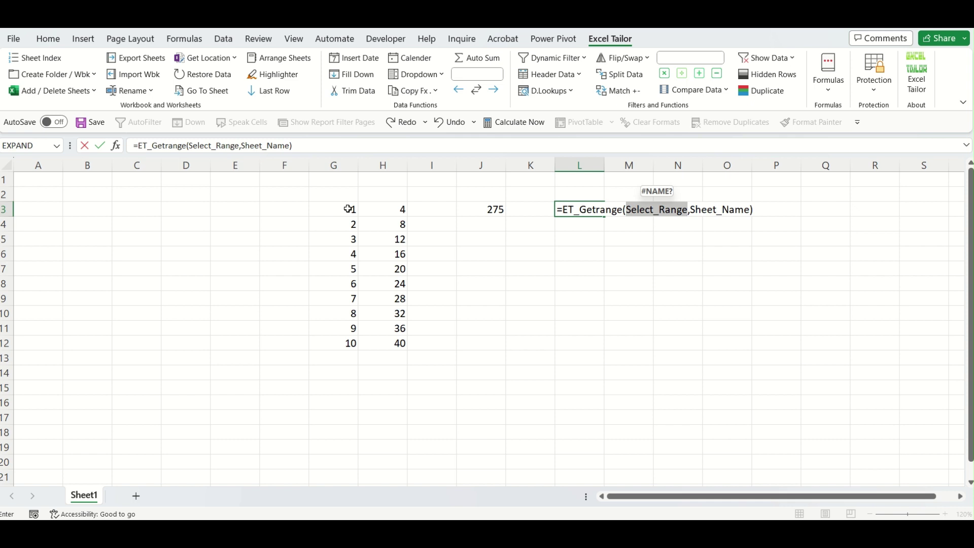
drag(348, 209, 401, 345)
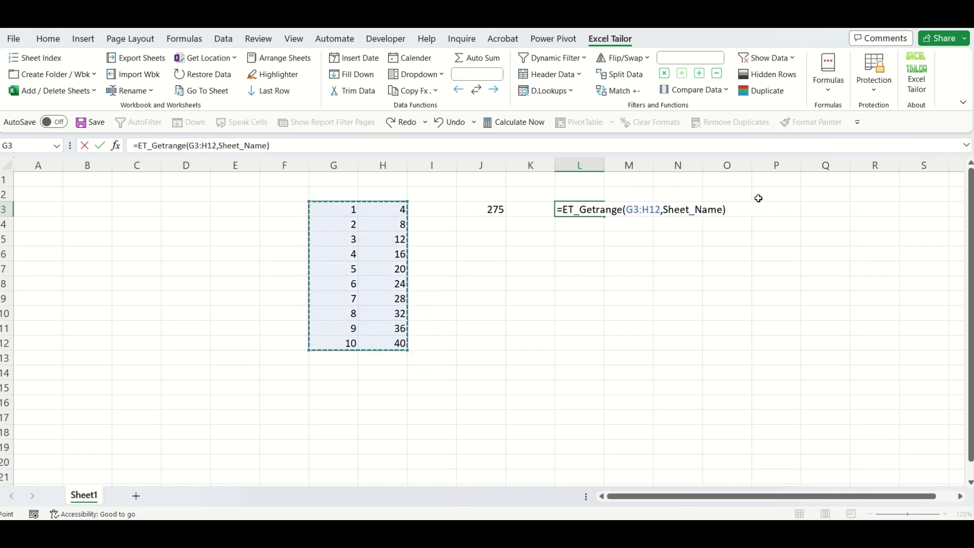
double_click(692, 209)
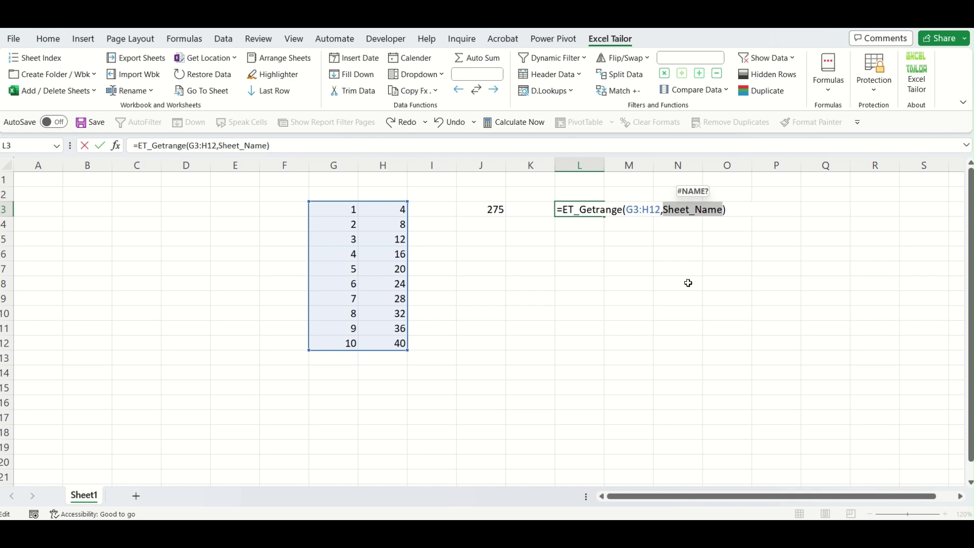
key(BackSpace)
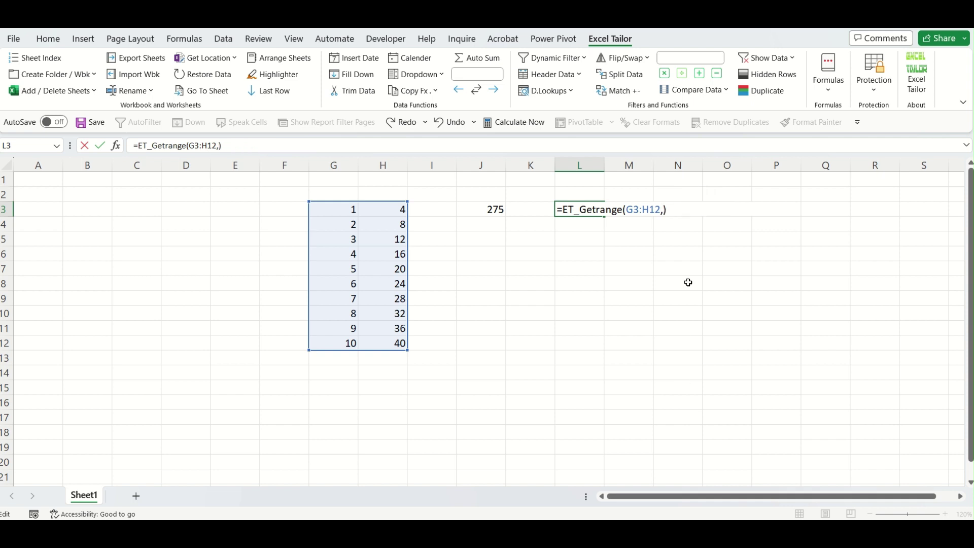
key(BackSpace)
key(Return)
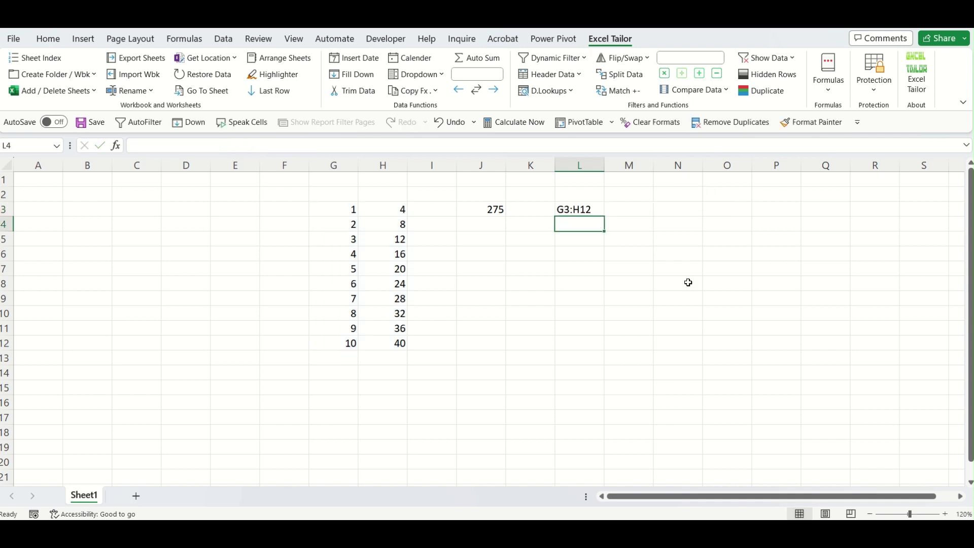
Check L3's formula against the G3:H12 data range.
click(597, 212)
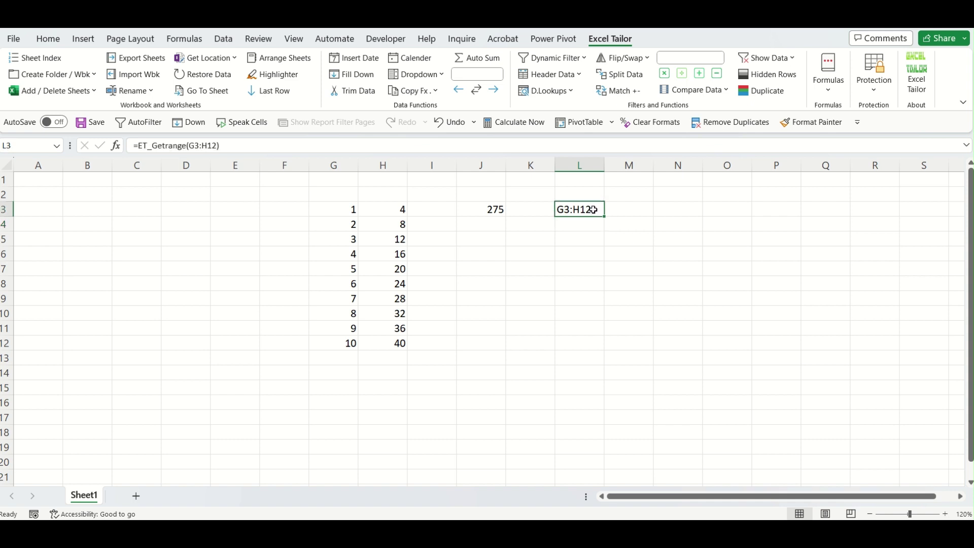
click(343, 208)
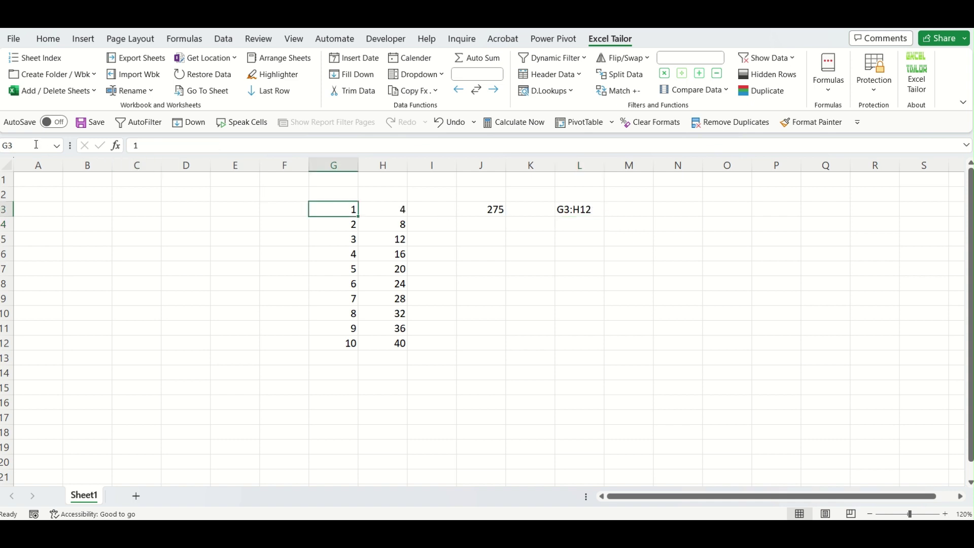
click(394, 343)
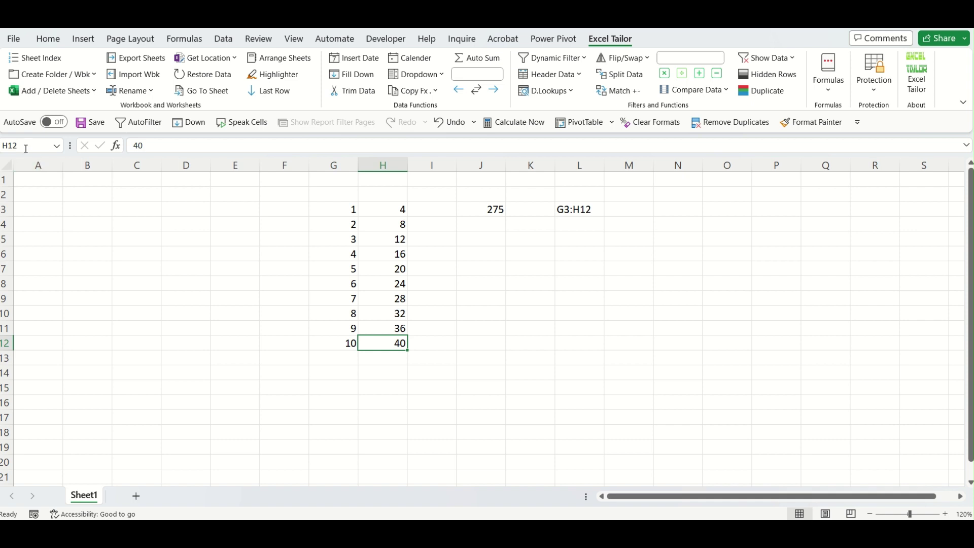
click(549, 355)
click(586, 209)
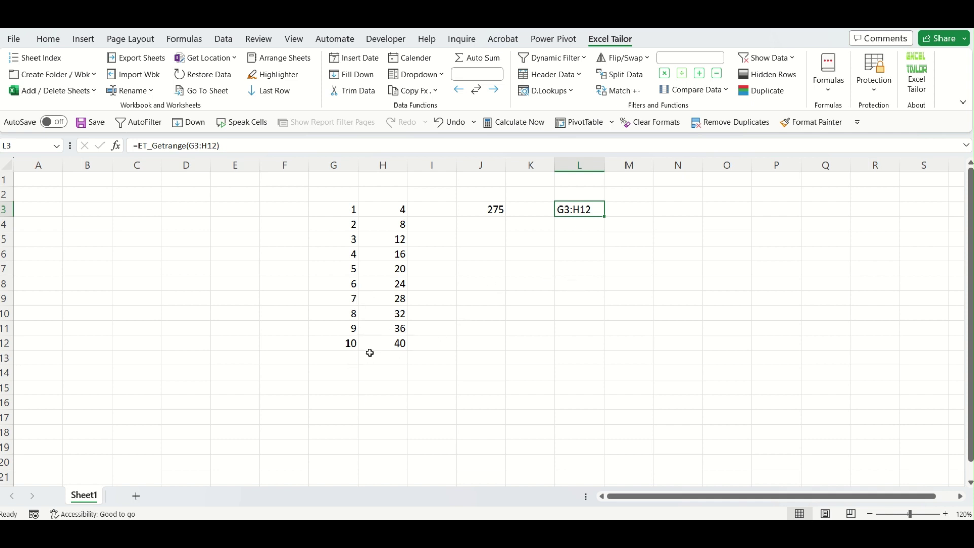
Enter 56 in H13 and re-enter L3's formula so it returns G3:H13.
click(382, 355)
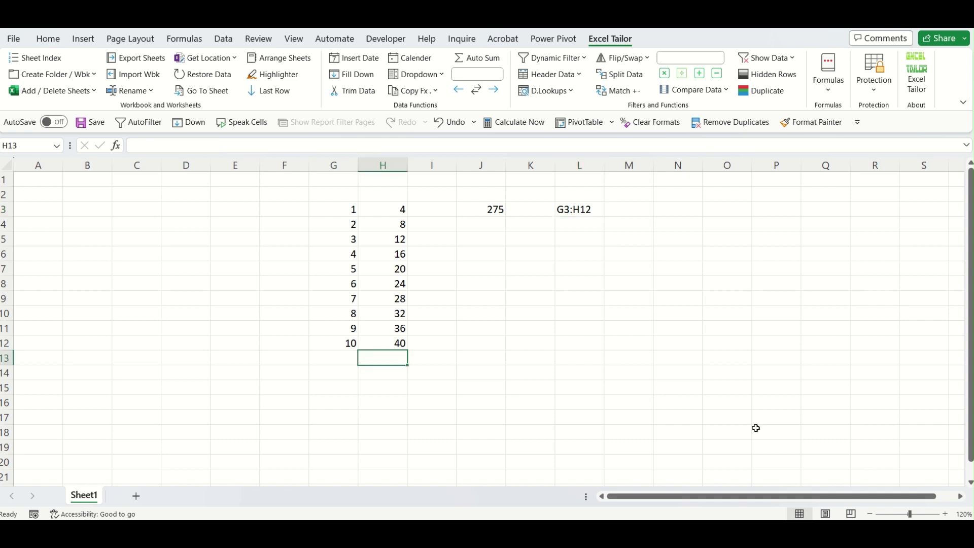
text(56)
key(Return)
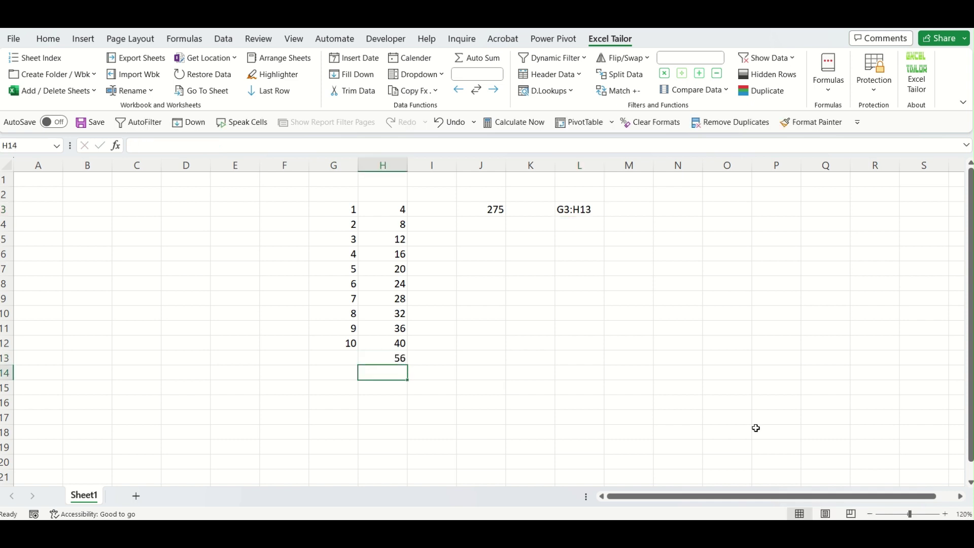
click(596, 211)
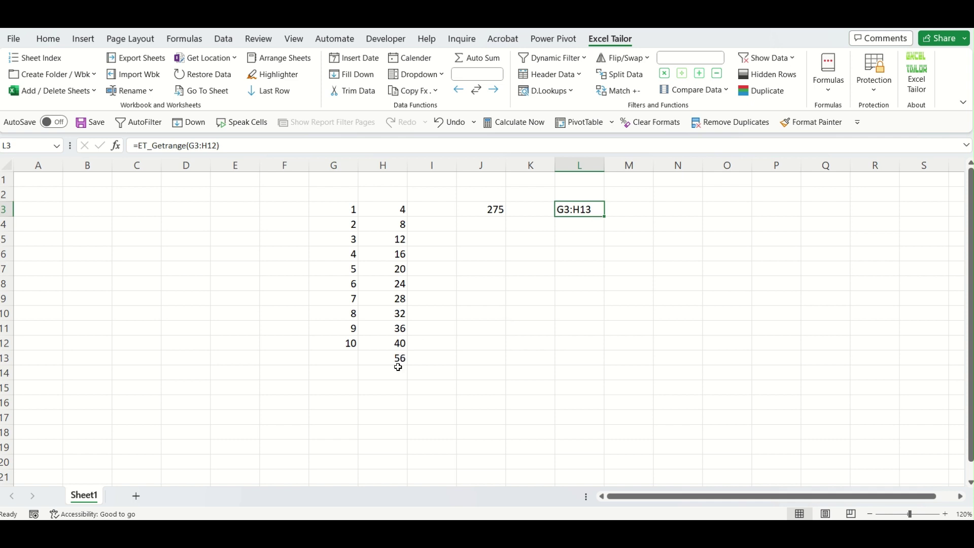
double_click(600, 209)
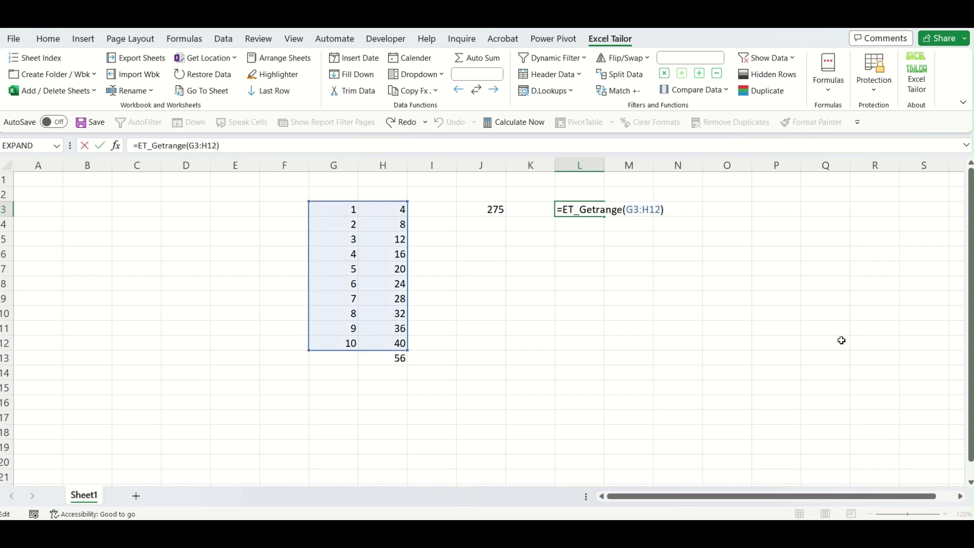
key(ctrl+Return)
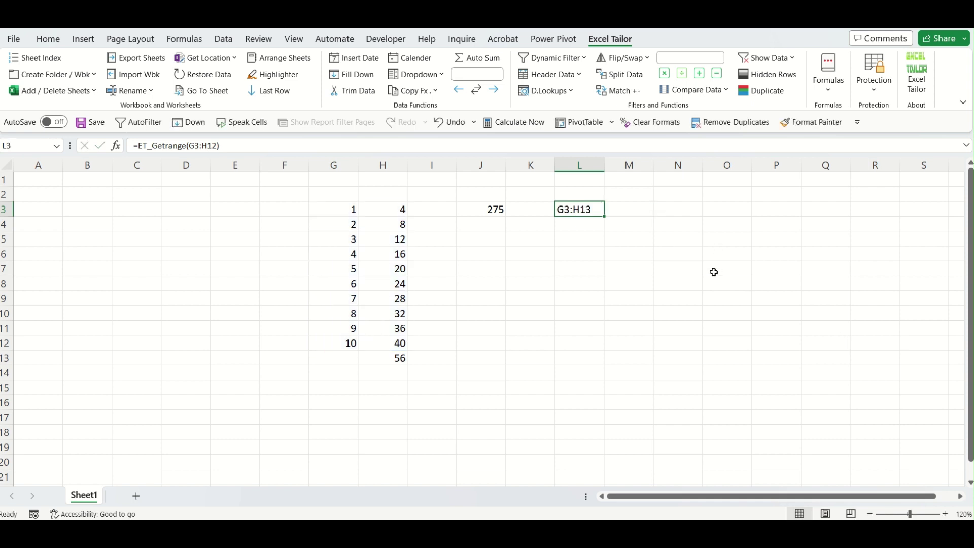
Move the selection to cell N3 for the total.
key(Right)
key(Right)
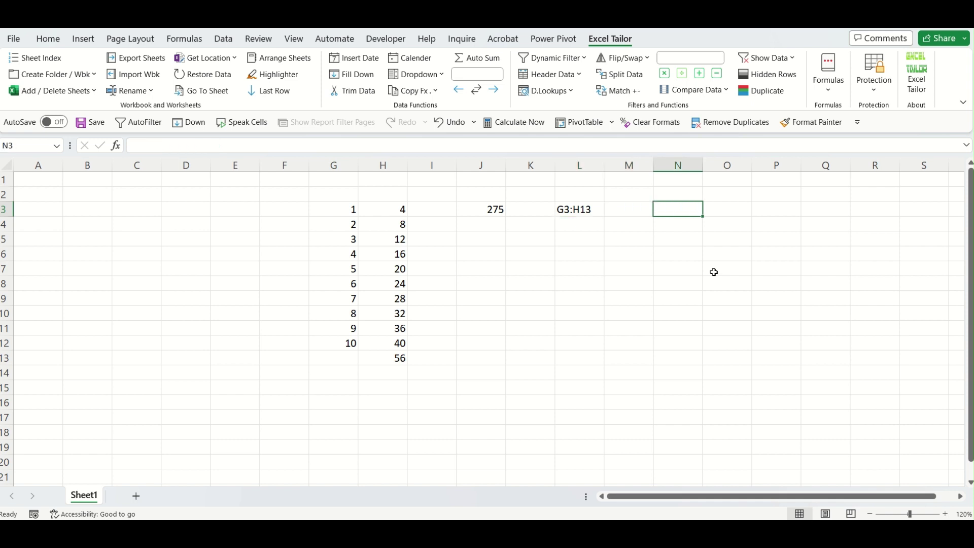
key(Left)
key(Left)
key(Down)
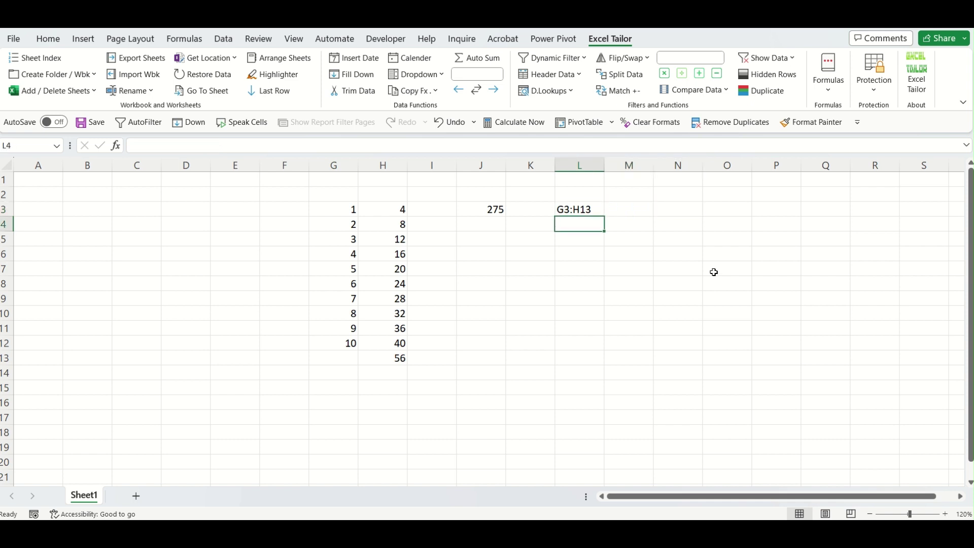
key(Left)
key(Left)
key(Left)
key(Left)
key(Up)
key(Left)
key(Right)
key(Down)
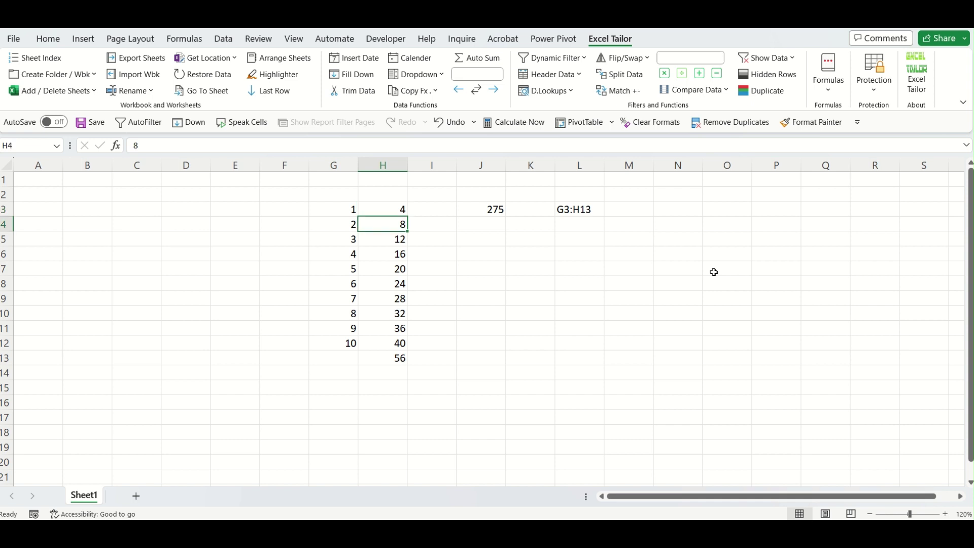
key(Right)
key(Right)
key(Right)
key(Right)
key(Right)
key(Up)
key(Right)
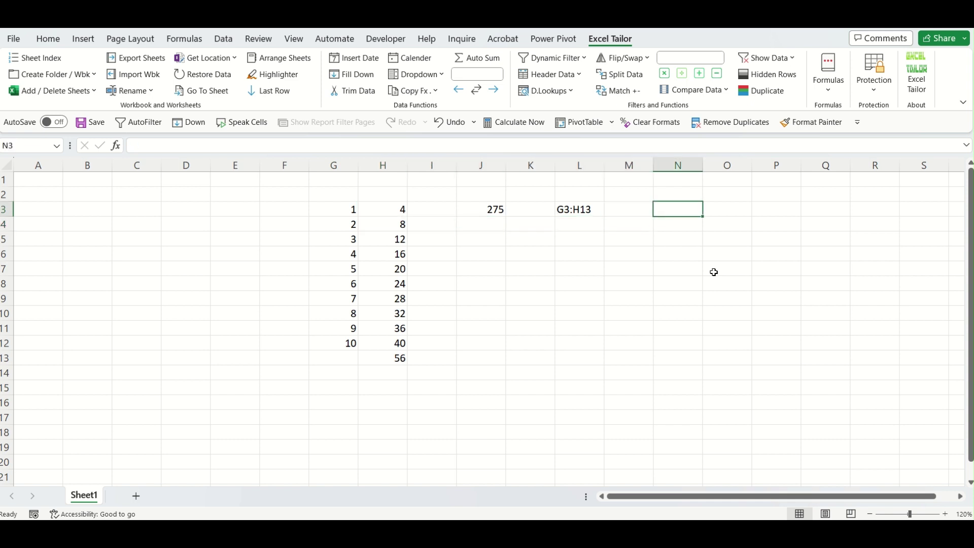
Enter =SUM(INDIRECT(L3)) in N3 to total the dynamic range.
text(=sum)
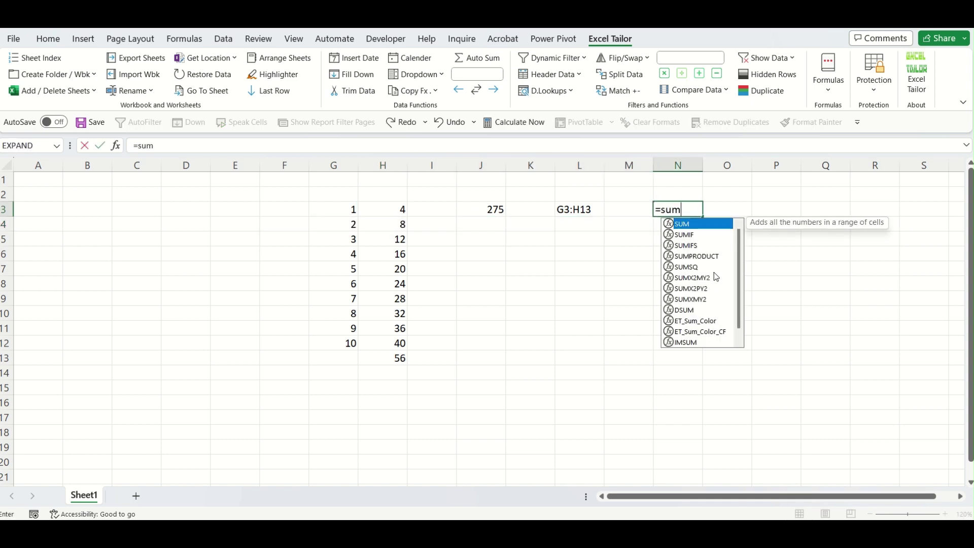
key(Tab)
text(u)
key(BackSpace)
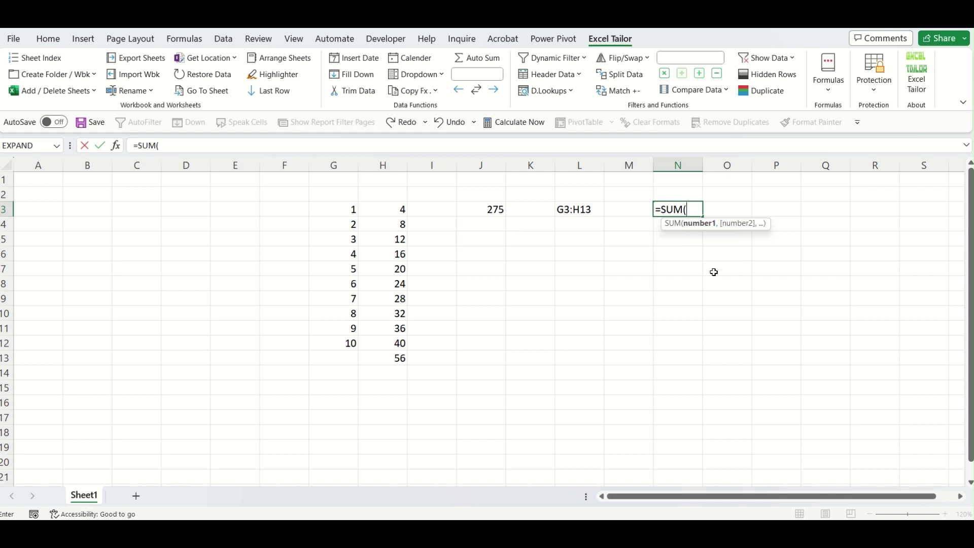
text(ind)
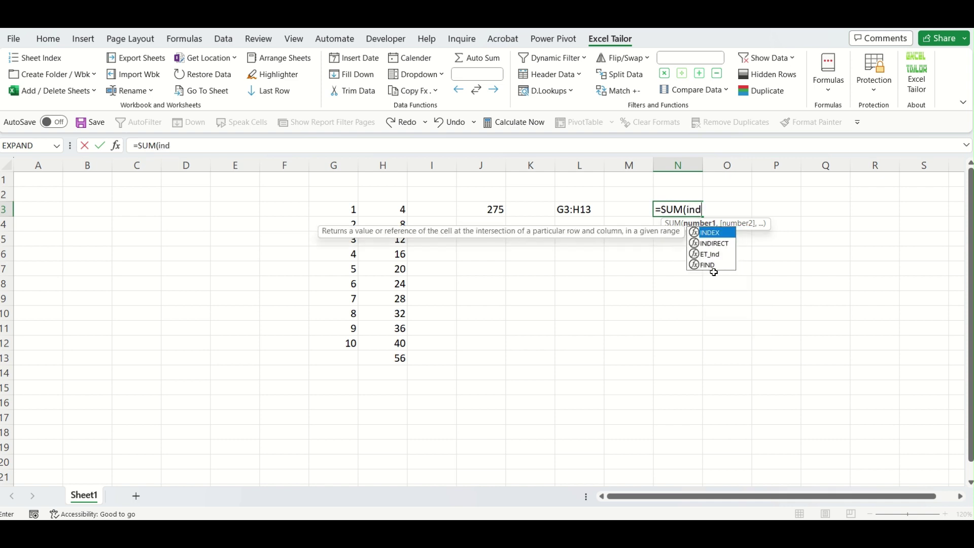
double_click(727, 244)
click(582, 211)
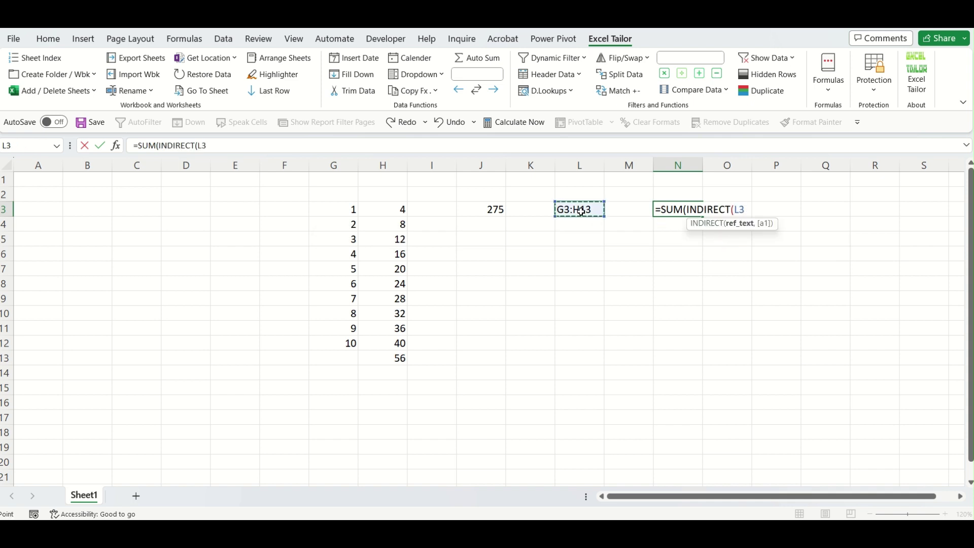
text())
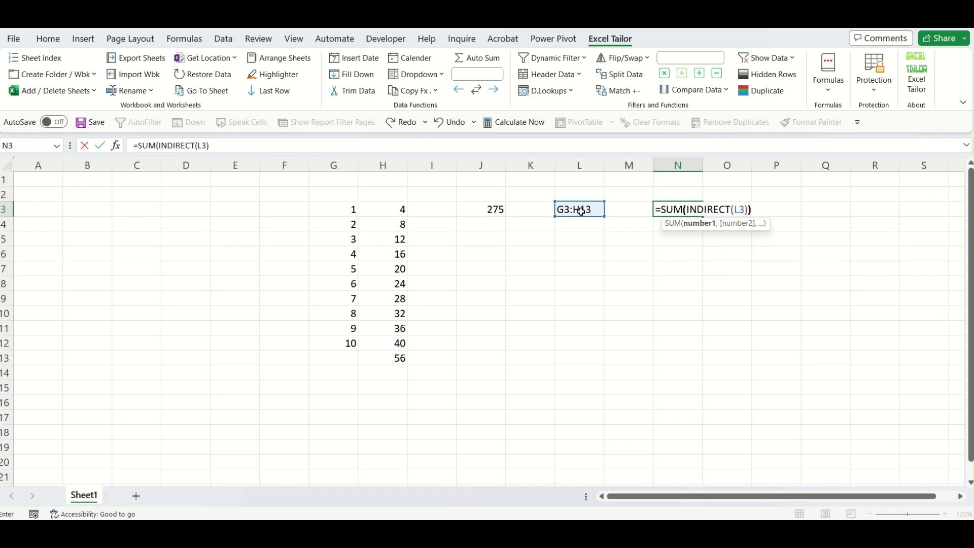
text())
key(Return)
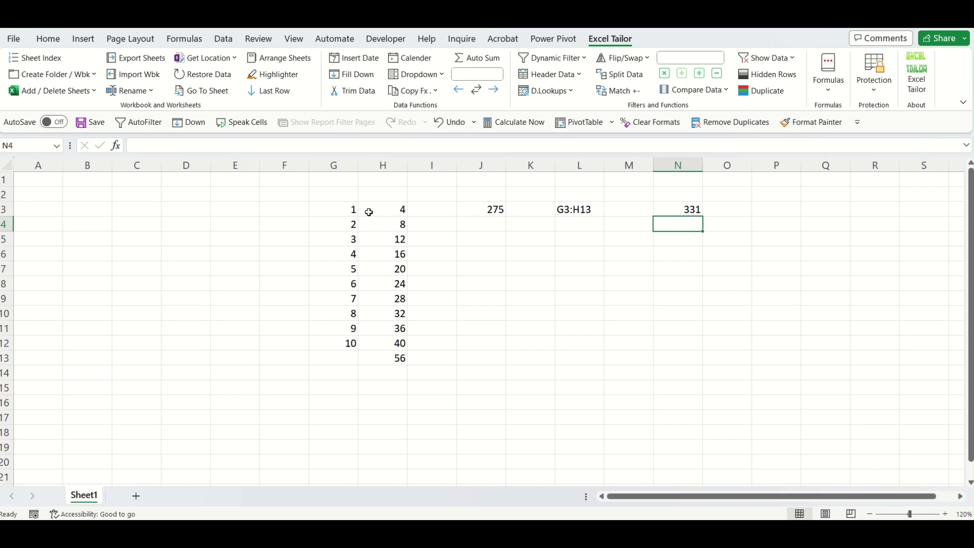
Verify G3:H13 totals 331, then enter 478 in H16.
drag(353, 208, 391, 354)
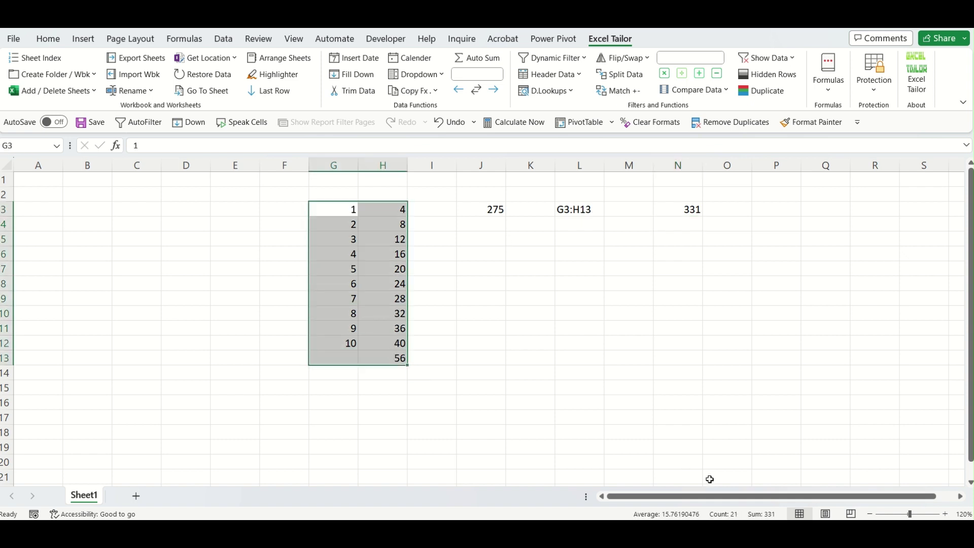
click(526, 430)
click(384, 403)
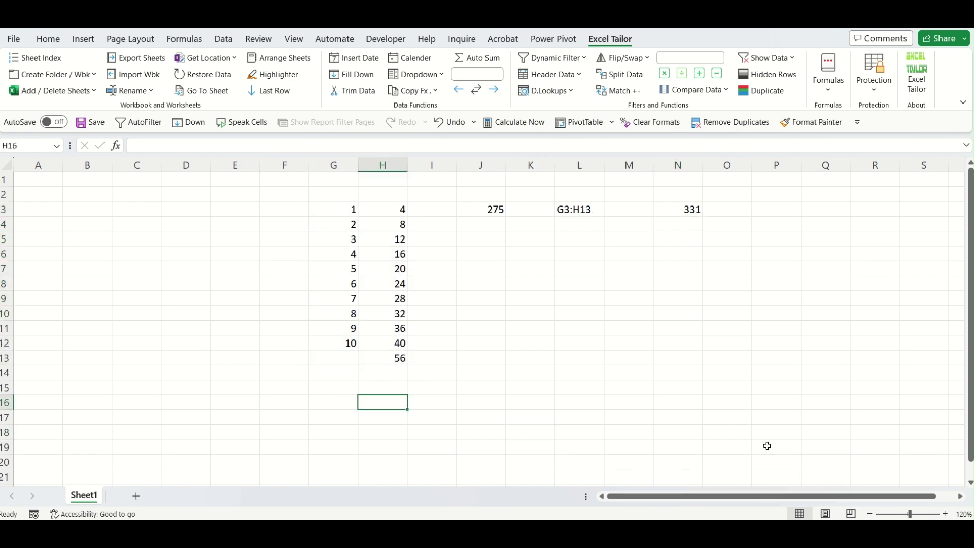
text(478)
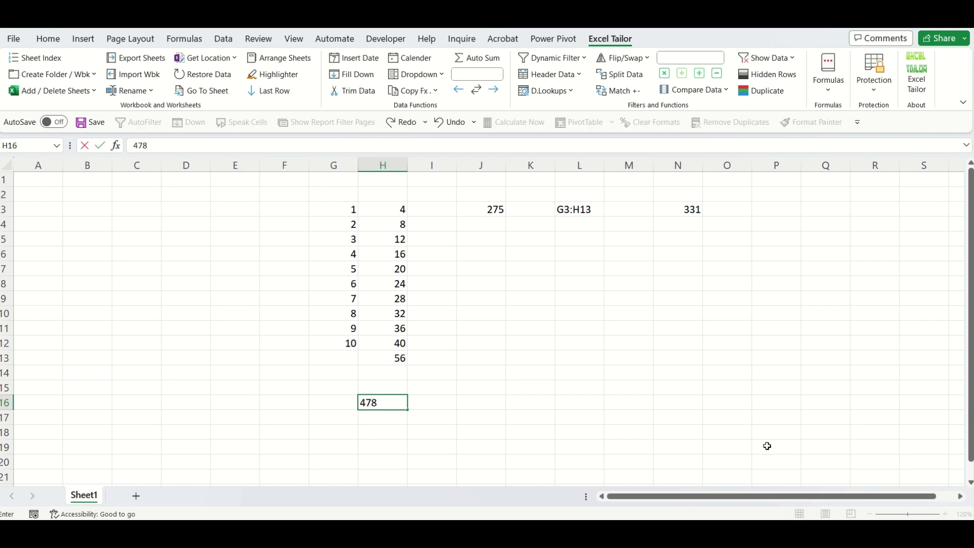
key(Return)
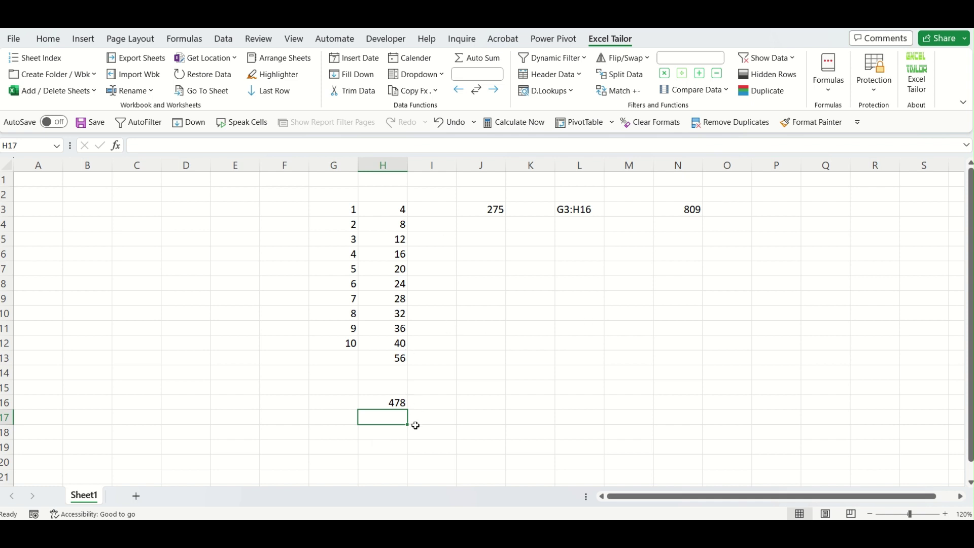
click(405, 400)
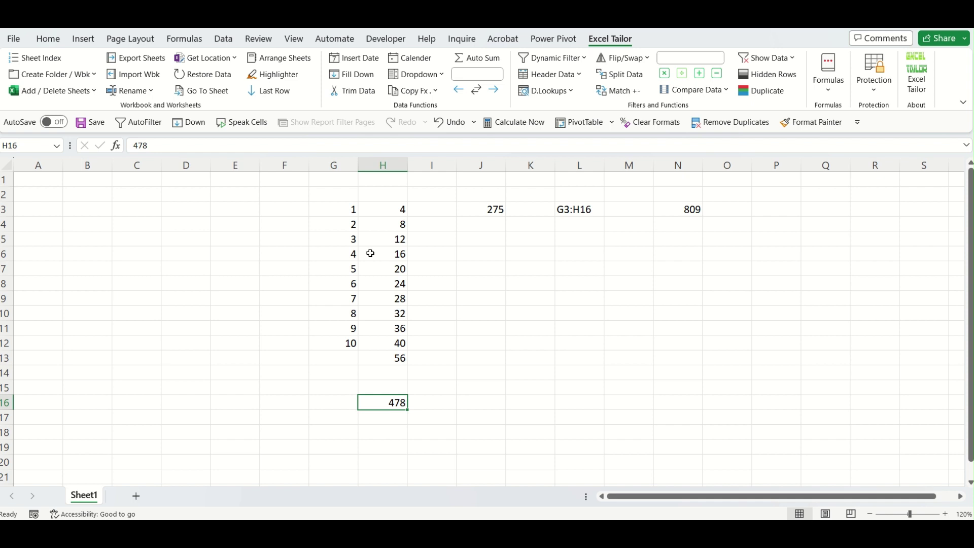
Enter 4589 in N19 and check the range formula in L3.
click(685, 448)
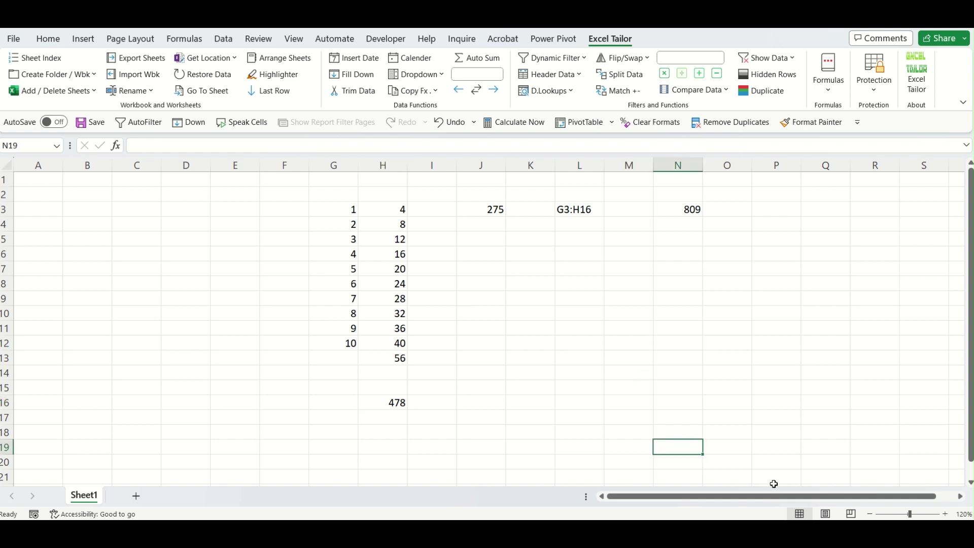
text(4589)
key(Return)
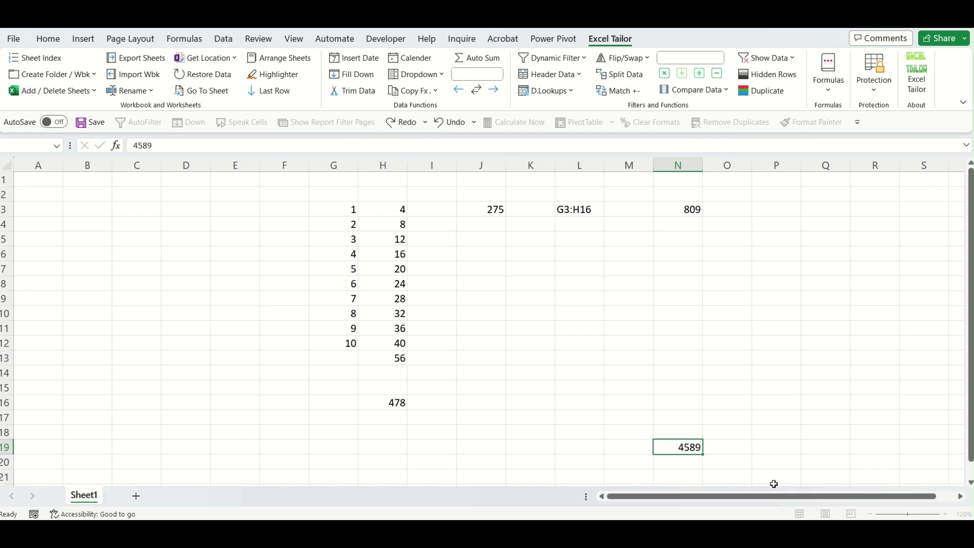
click(590, 209)
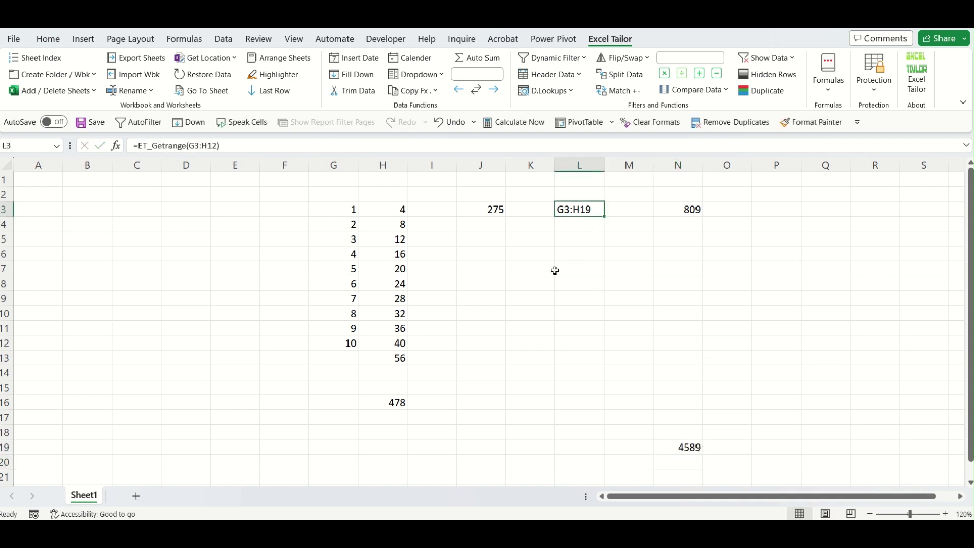
click(438, 432)
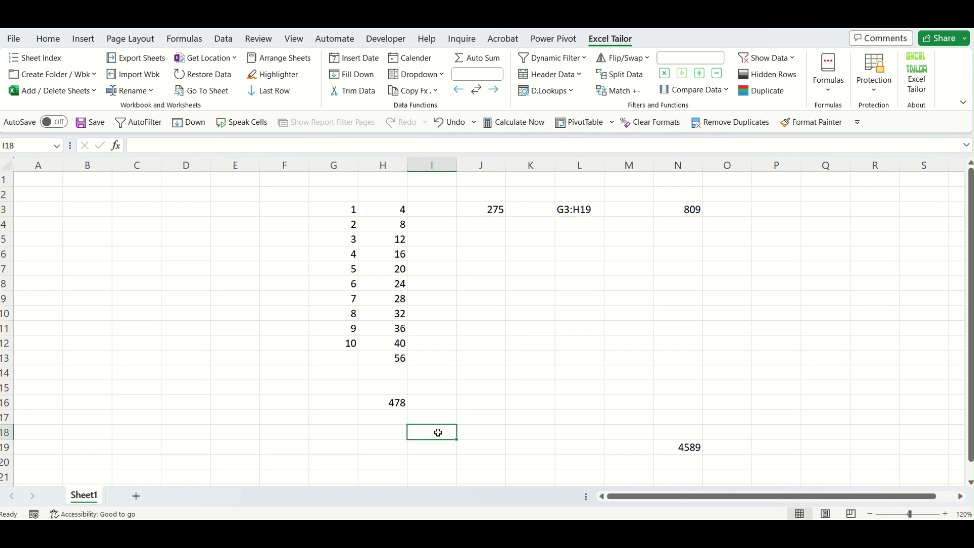
click(437, 444)
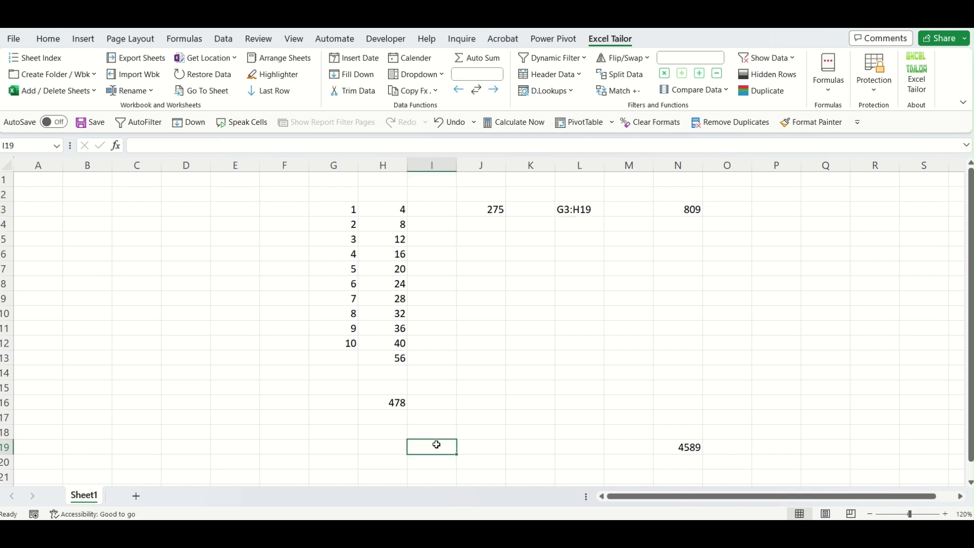
Refresh L3's formula so it extends to G3:H19, then select J2:O19.
click(396, 209)
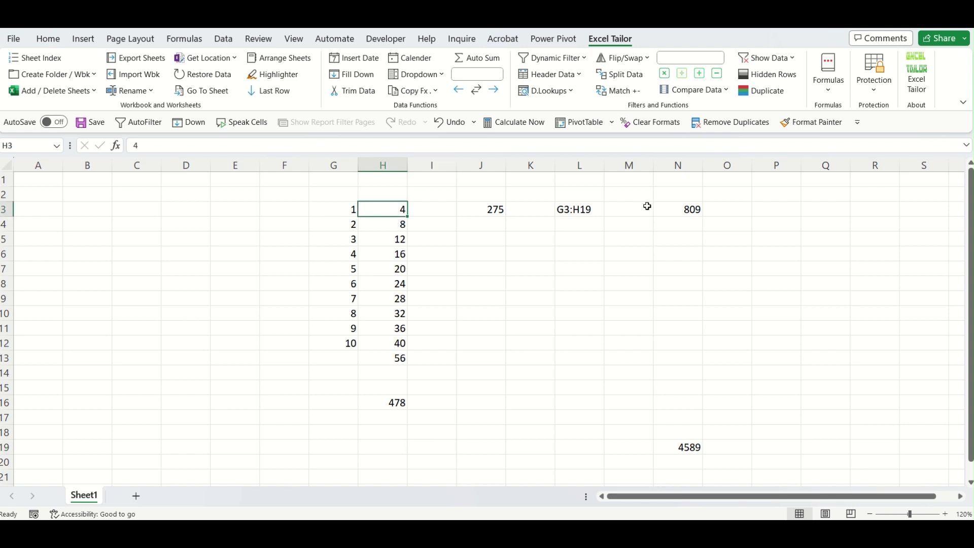
click(583, 209)
double_click(583, 209)
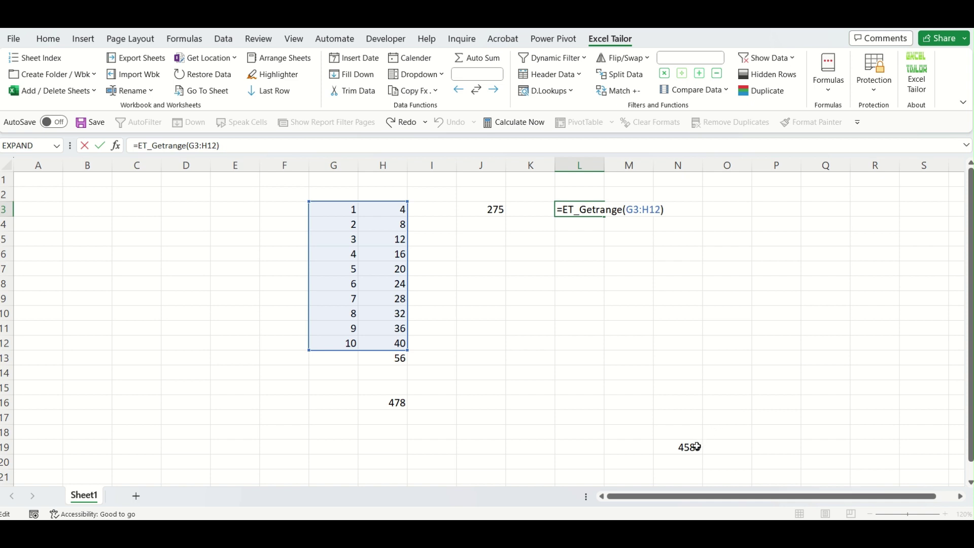
key(Escape)
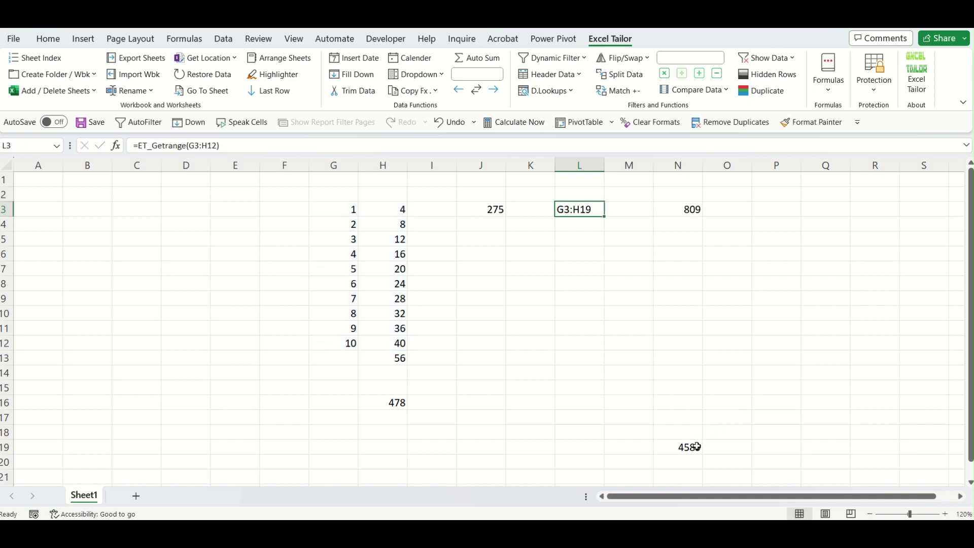
click(698, 447)
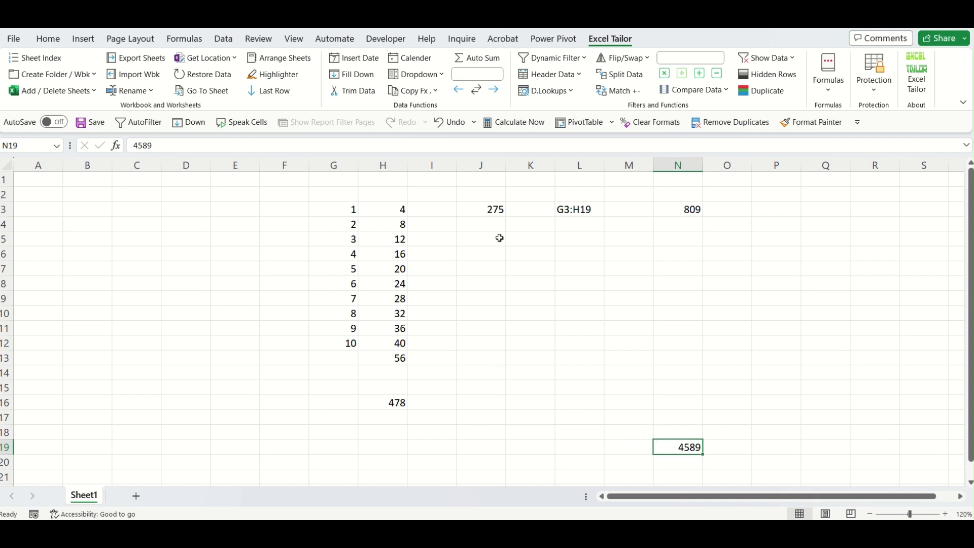
drag(482, 193, 721, 455)
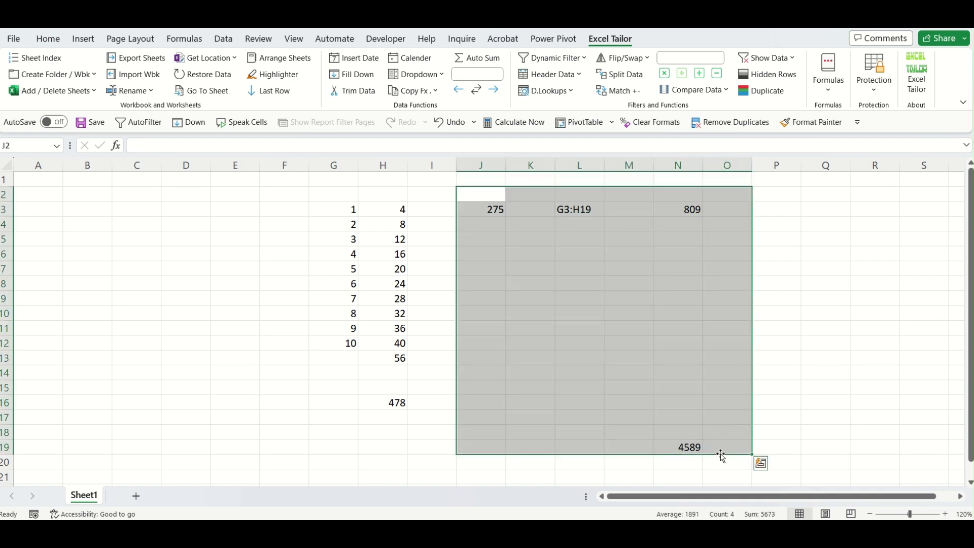
Clear the J2:O19 results and insert ET_Getrange in K3 using range G3:H3.
key(Delete)
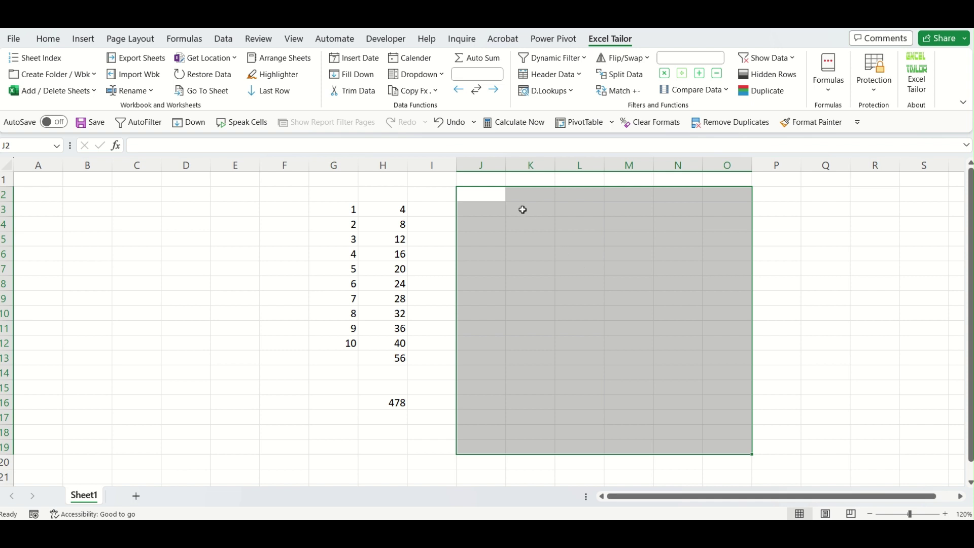
click(522, 209)
click(837, 98)
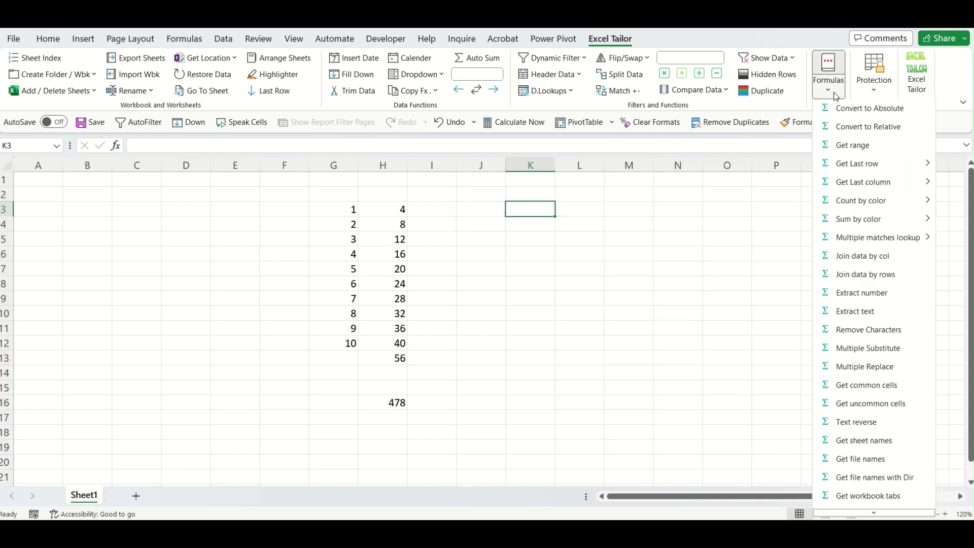
click(857, 148)
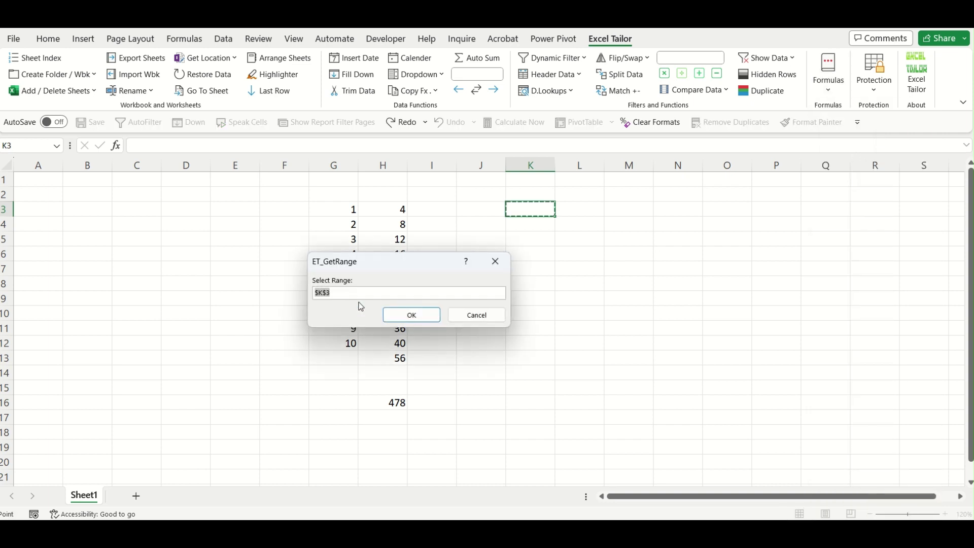
drag(364, 258, 615, 300)
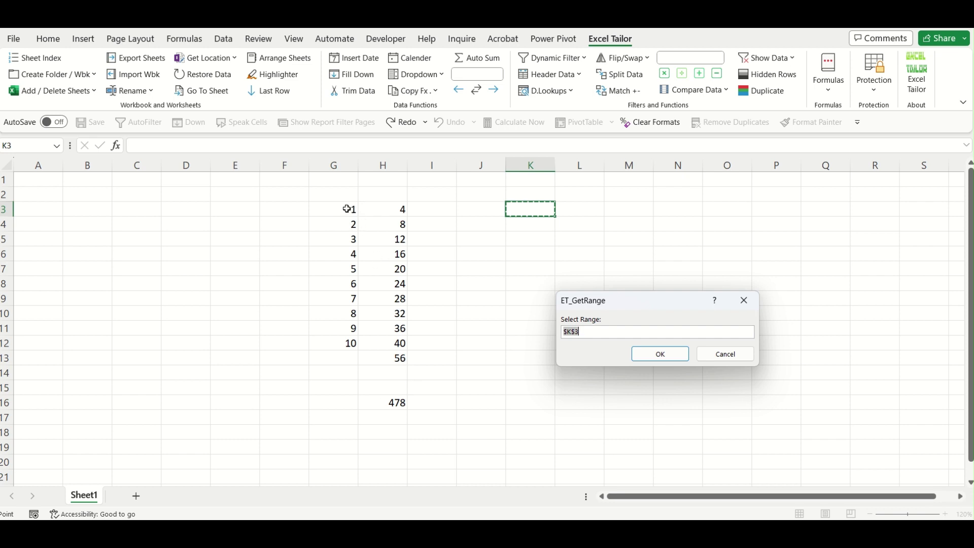
drag(347, 209, 383, 209)
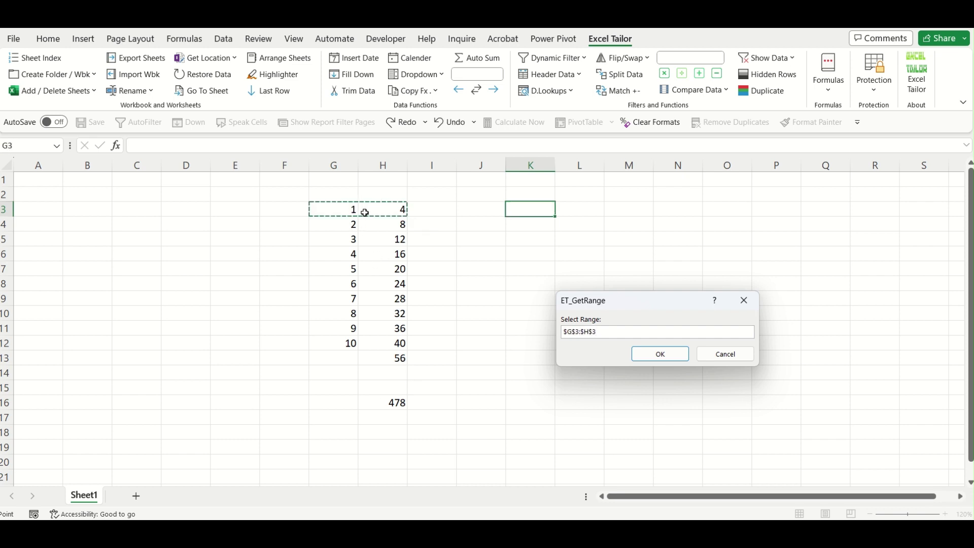
click(663, 356)
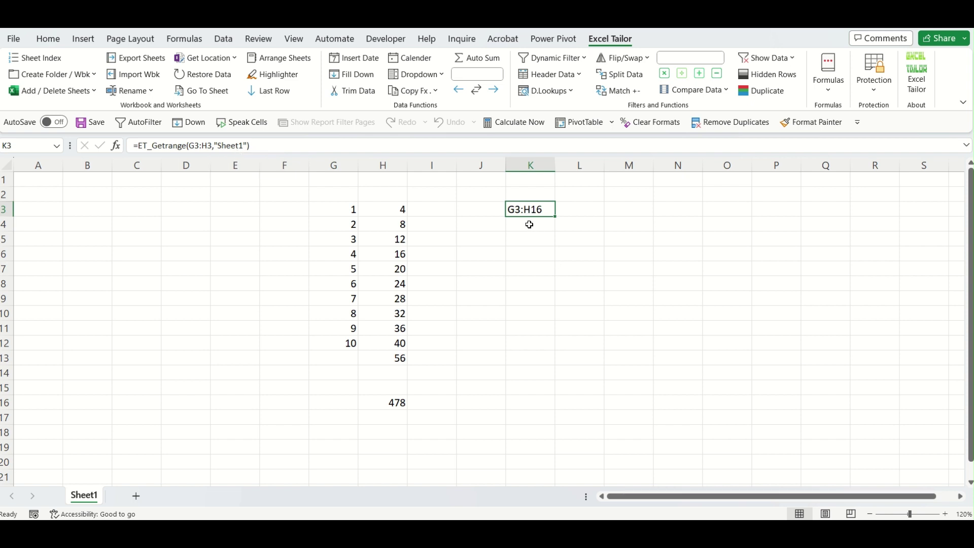
Add Sheet2 and fill F3:J15 with =RANDBETWEEN(10,200).
click(136, 497)
drag(235, 200, 381, 350)
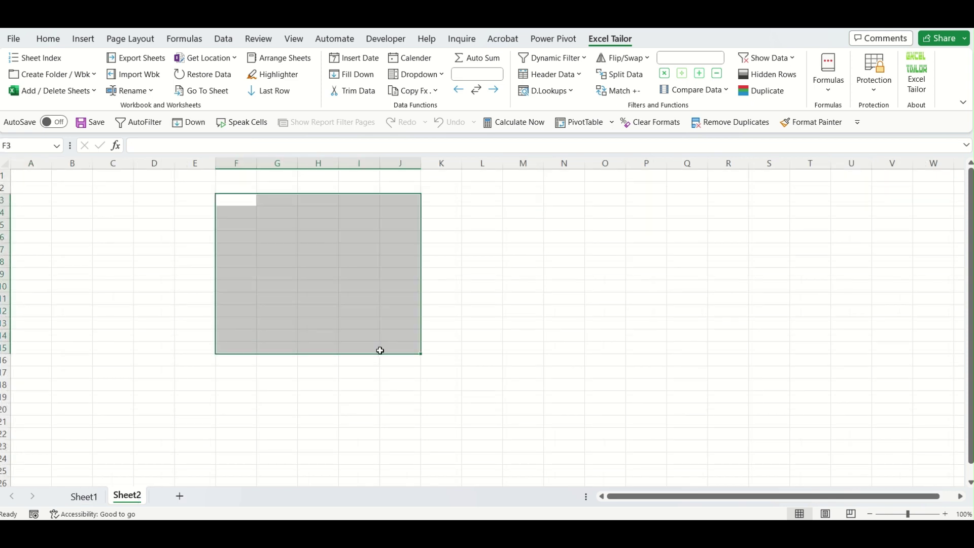
text(=)
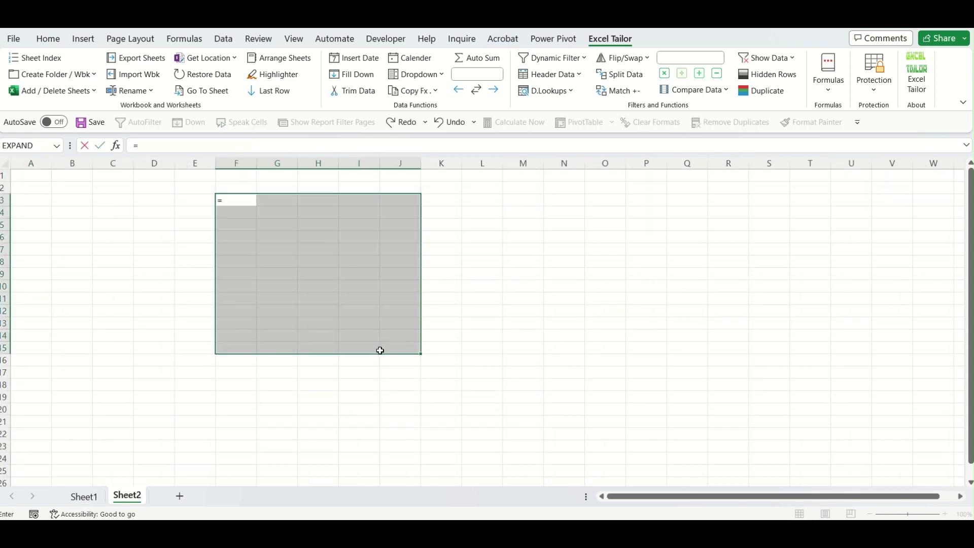
text(rand)
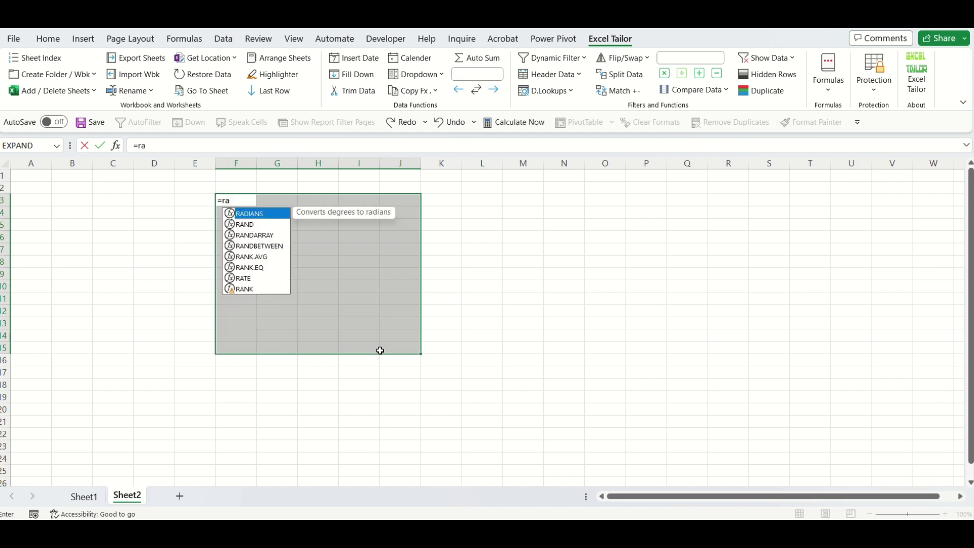
key(Down)
key(Down)
key(Tab)
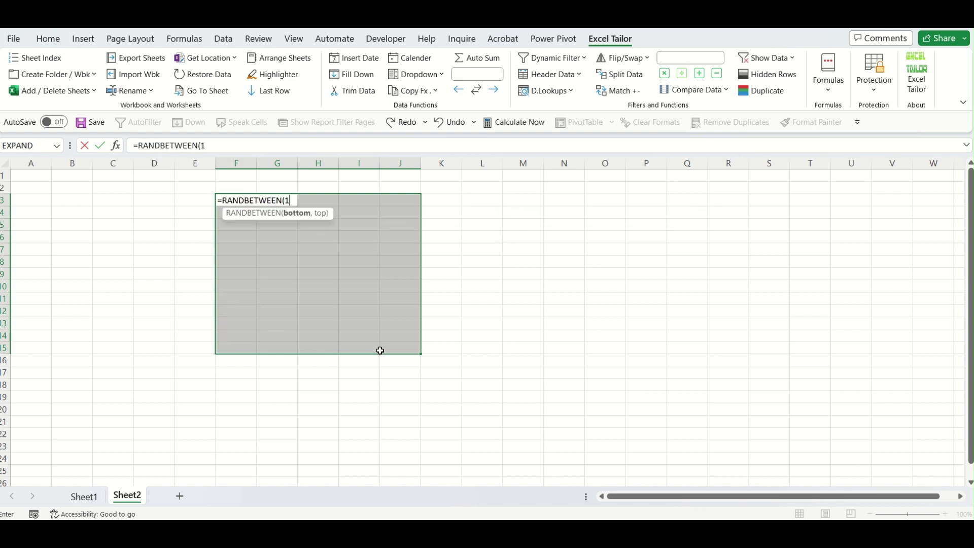
text(10,2)
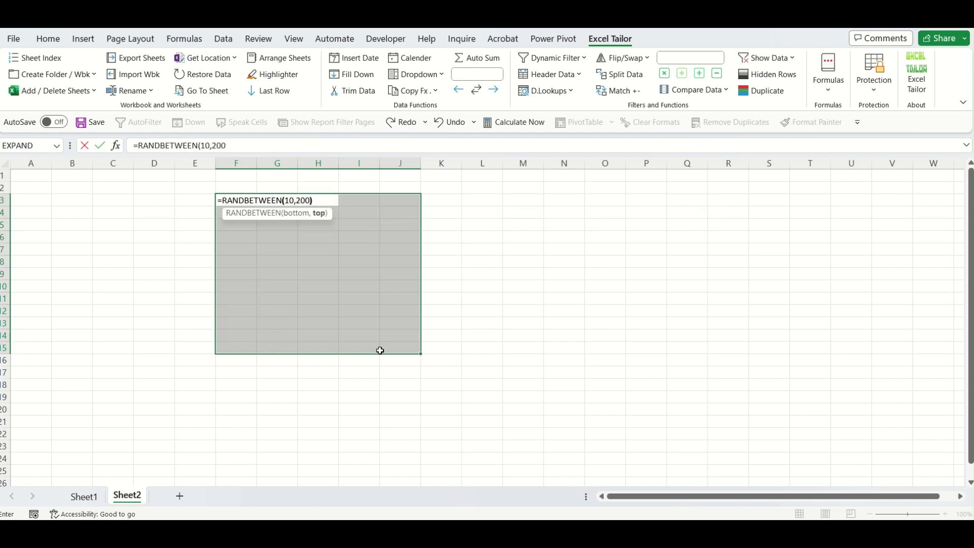
text(00))
key(ctrl+Return)
Paste the random numbers back as fixed values and return to Sheet1.
key(ctrl+c)
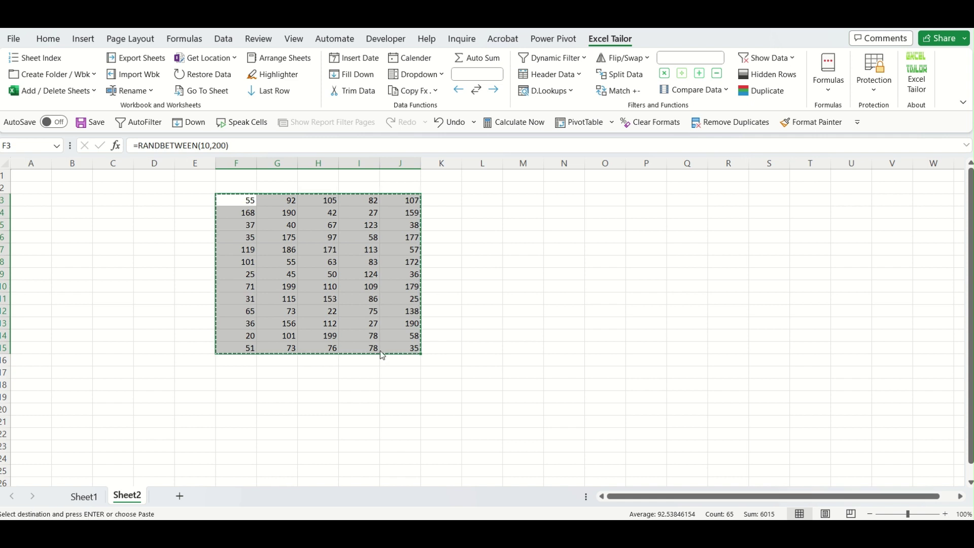
key(ctrl+alt+v)
key(v)
key(Return)
click(486, 383)
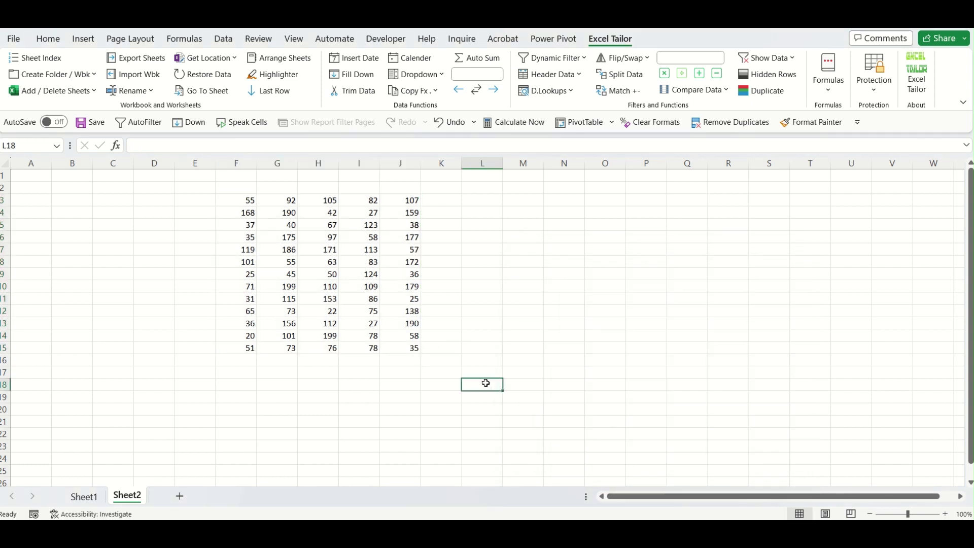
click(95, 496)
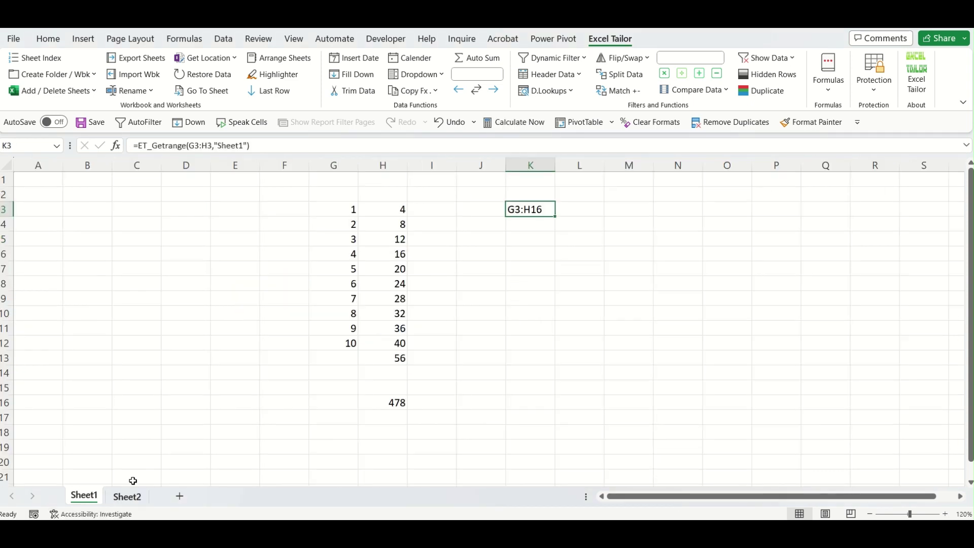
click(126, 497)
click(84, 496)
Insert ET_Getrange in K5 using Sheet2's F3:J3 row, then view Sheet2.
click(528, 242)
click(833, 90)
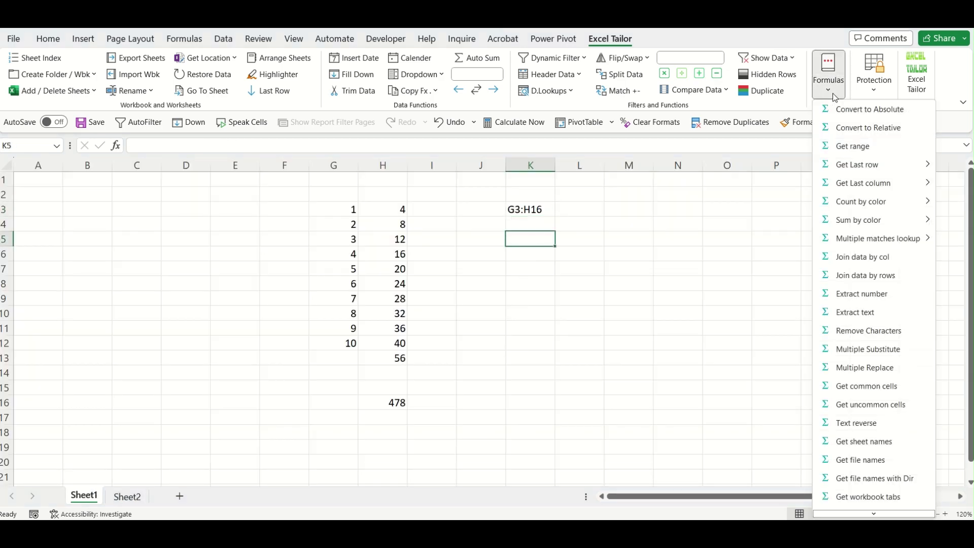
click(857, 148)
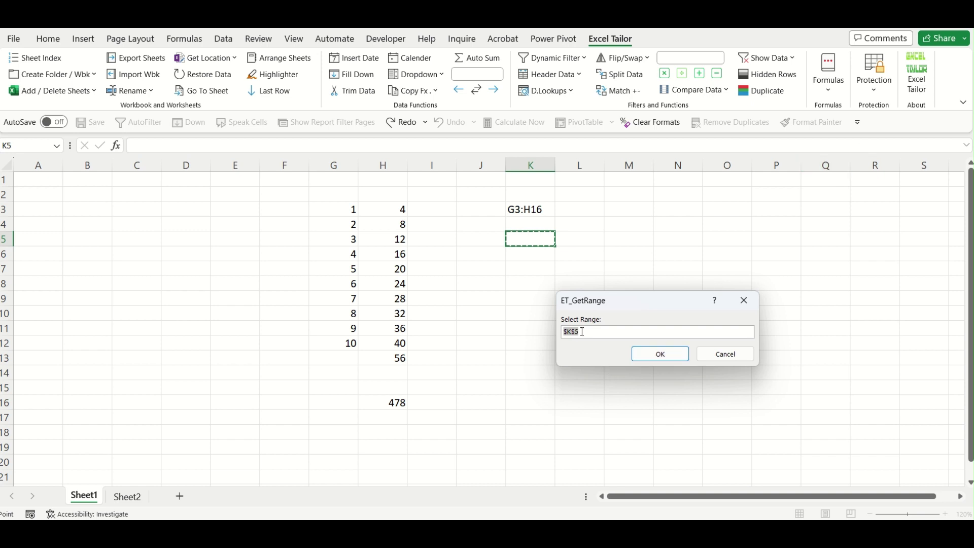
click(126, 496)
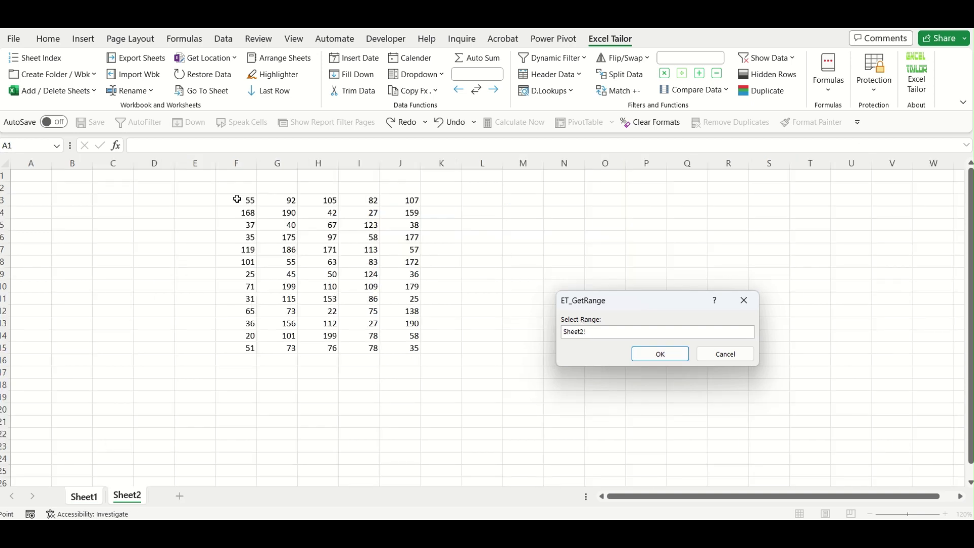
drag(238, 199, 413, 199)
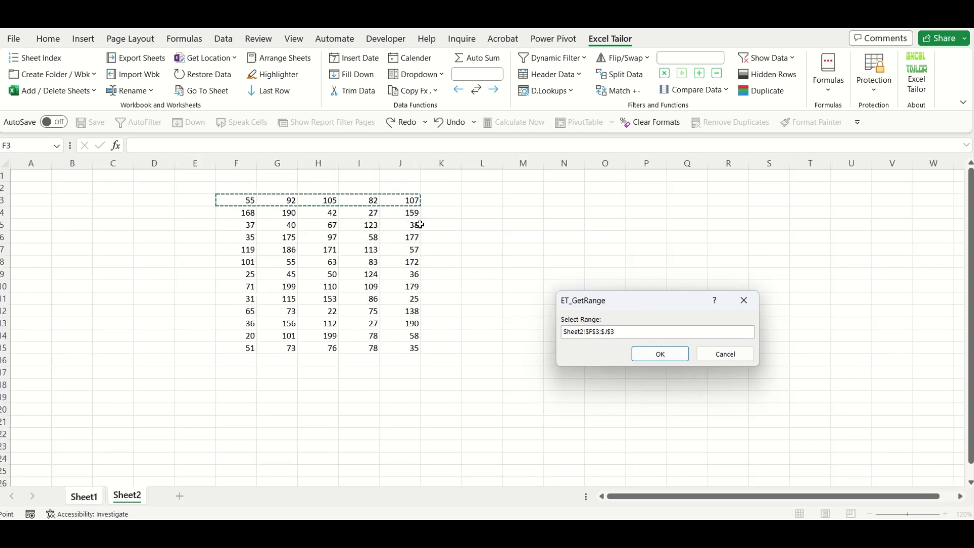
click(659, 355)
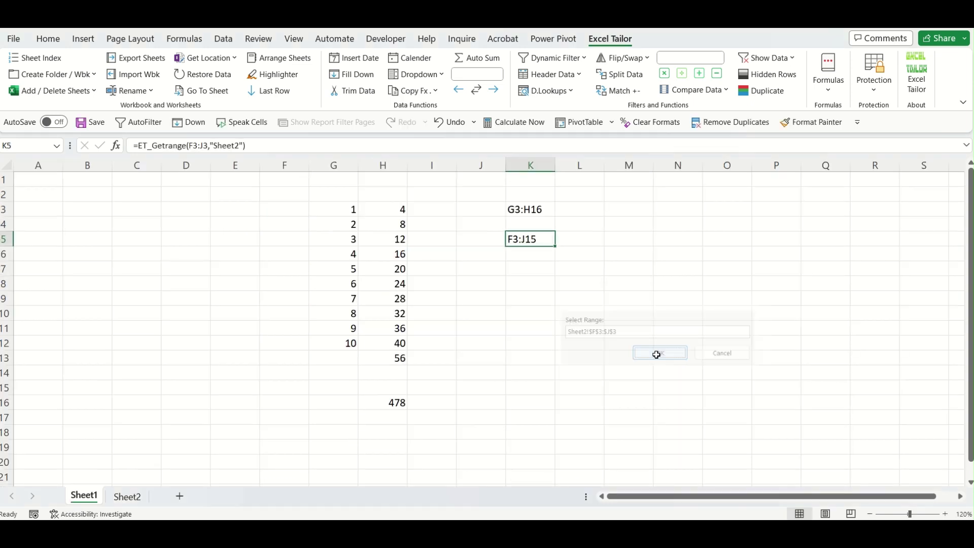
click(531, 328)
click(535, 242)
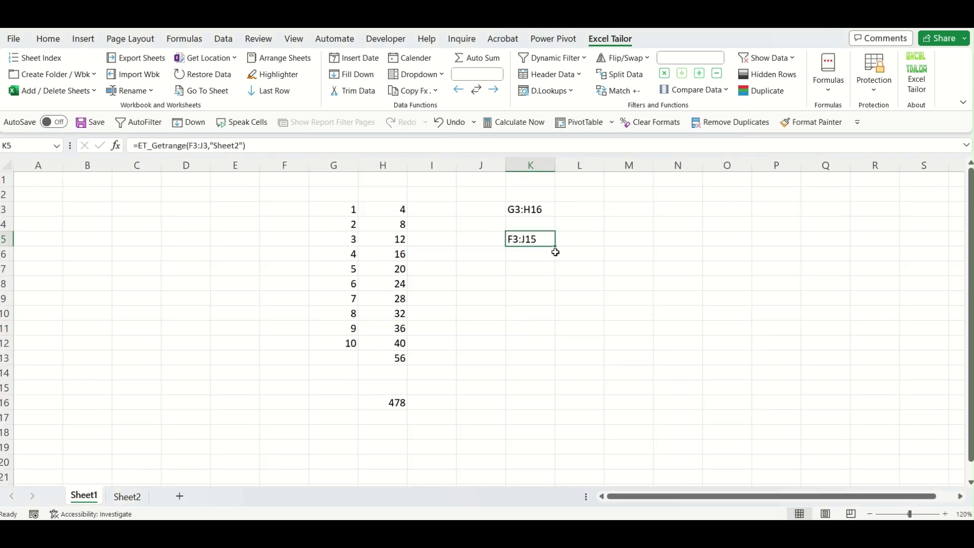
click(127, 496)
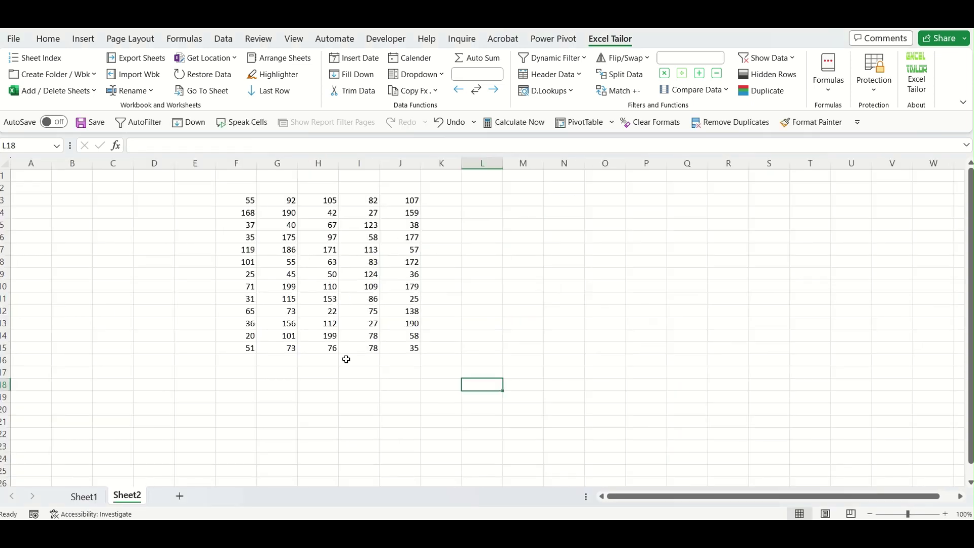
Enter 45698 in Sheet2's J18 and confirm K5 on Sheet1 now returns F3:J18.
click(387, 382)
text(45)
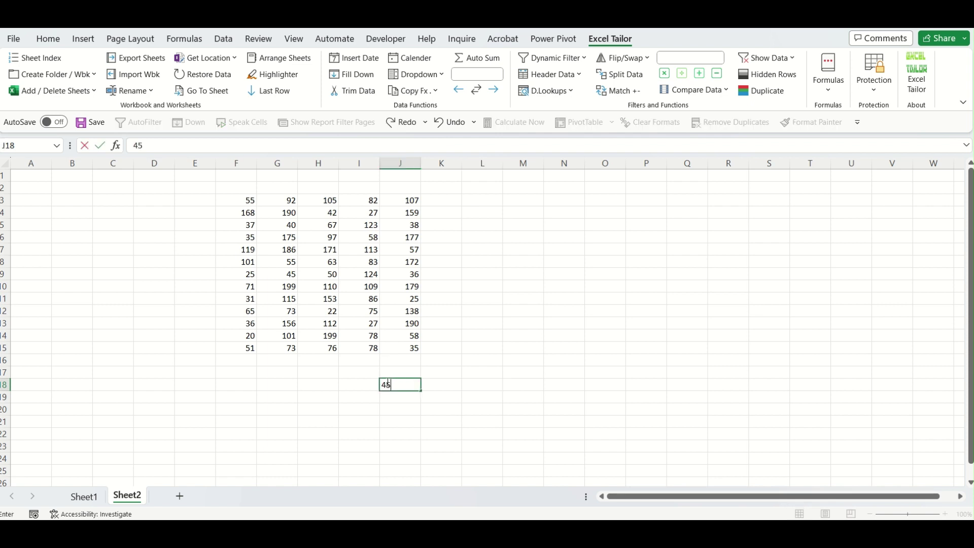
text(698)
key(Return)
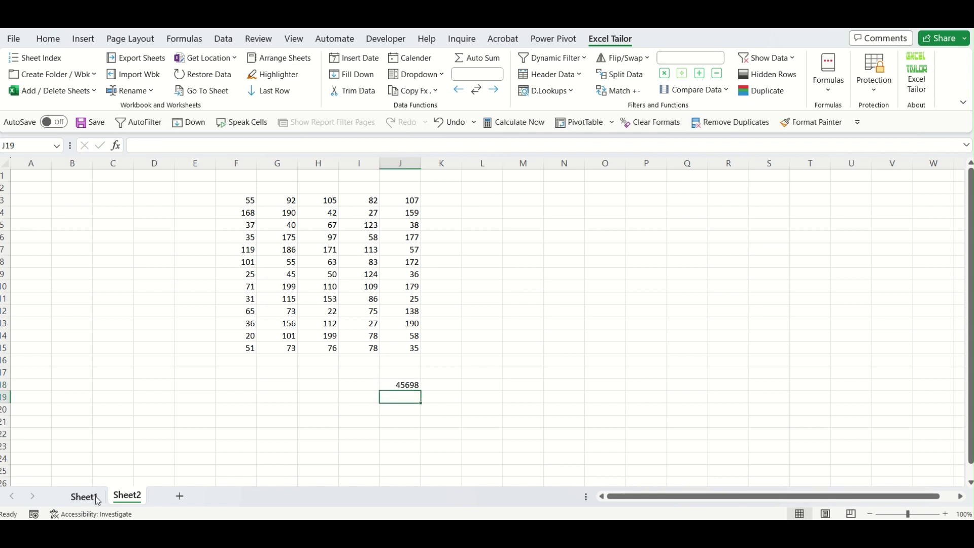
click(87, 497)
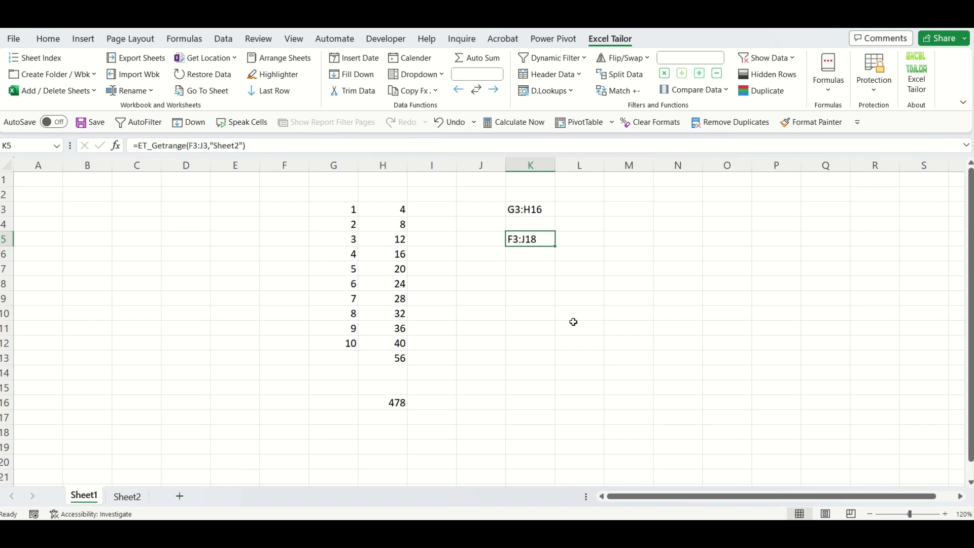
double_click(554, 242)
key(Return)
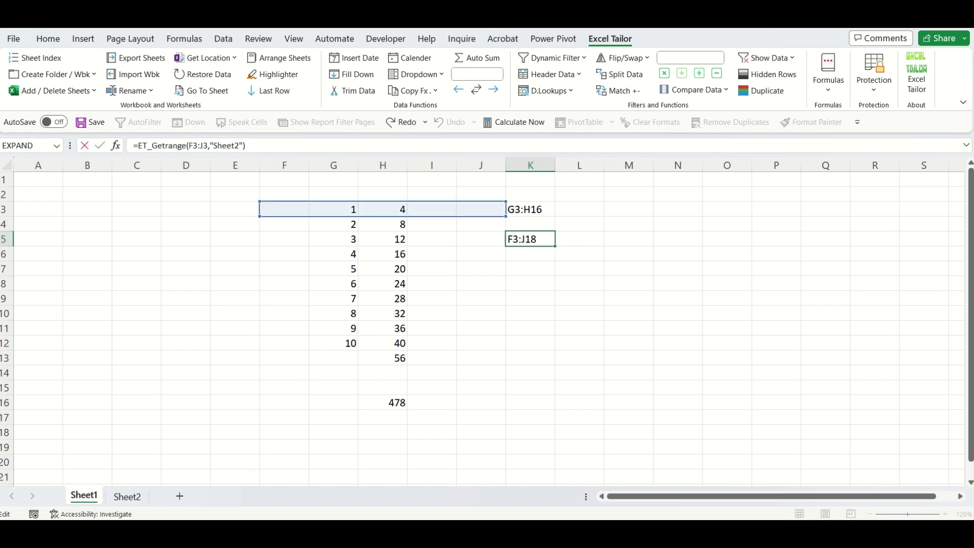
Review J18 on Sheet2, then return to Sheet1 and select K1:K11 for clearing.
click(127, 497)
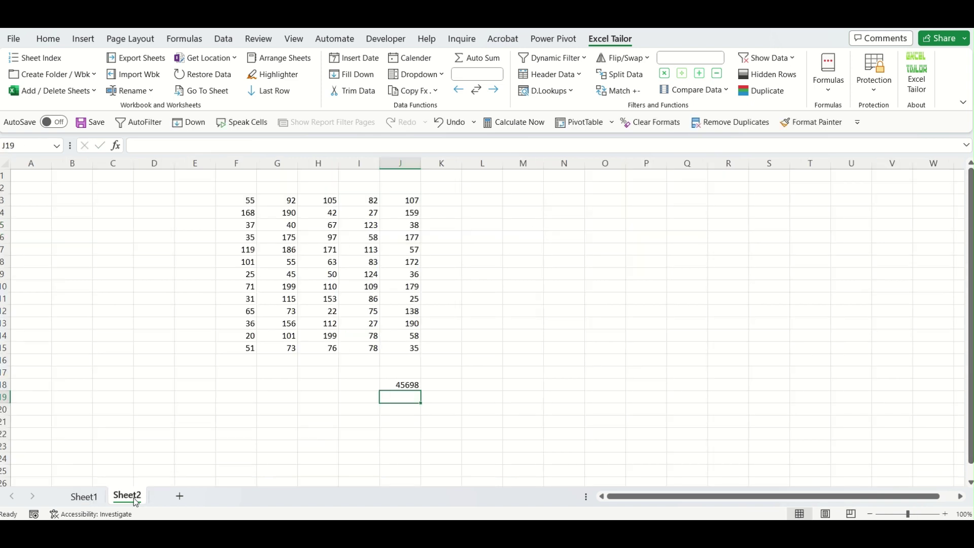
click(413, 386)
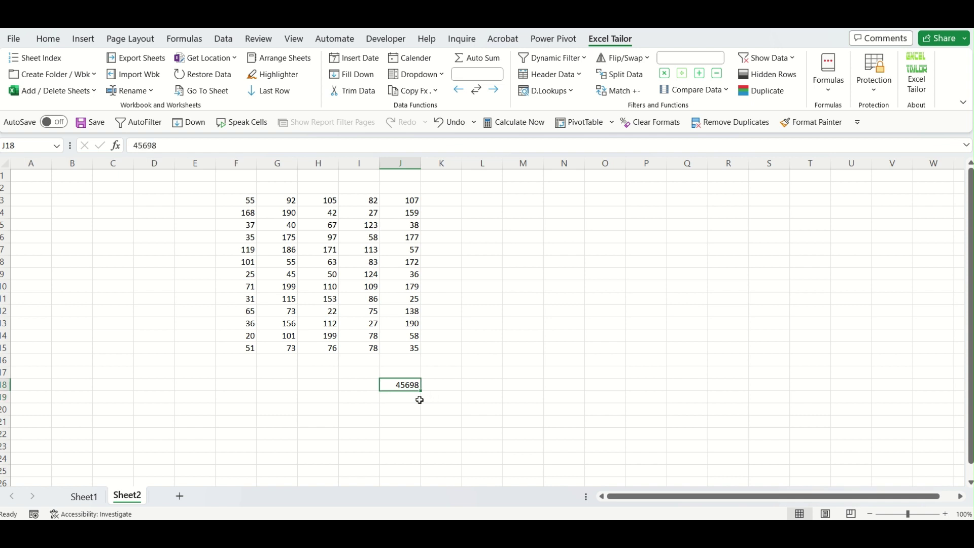
click(35, 147)
key(Escape)
click(464, 355)
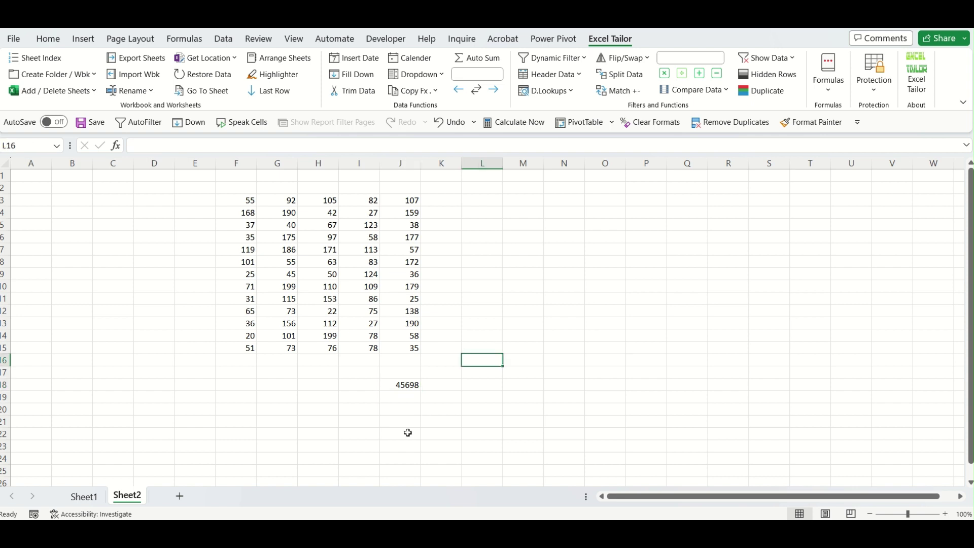
click(406, 384)
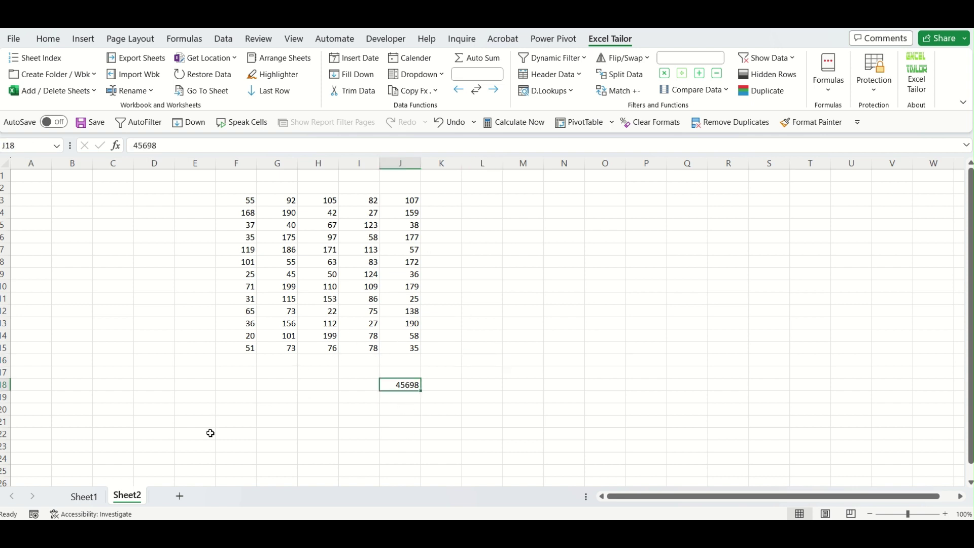
click(94, 496)
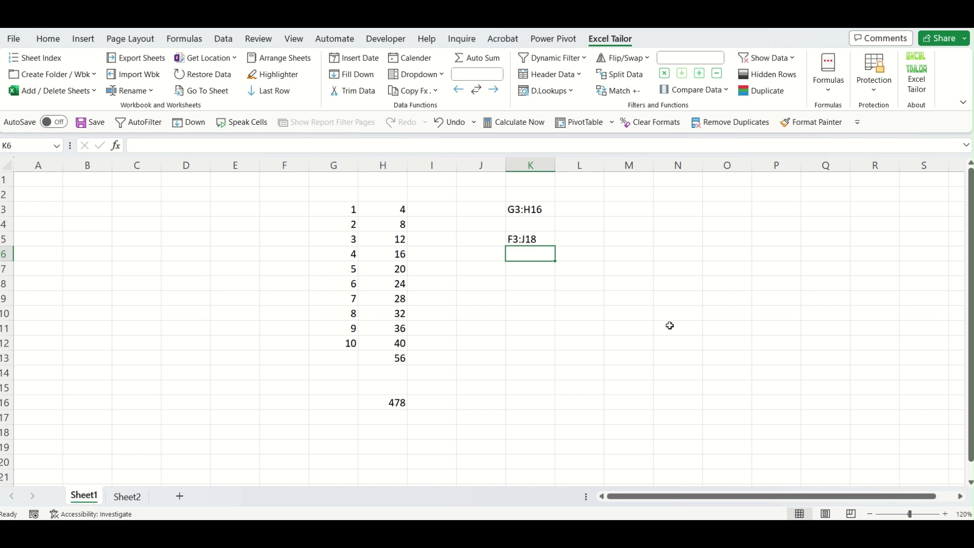
click(522, 184)
shift+click(536, 330)
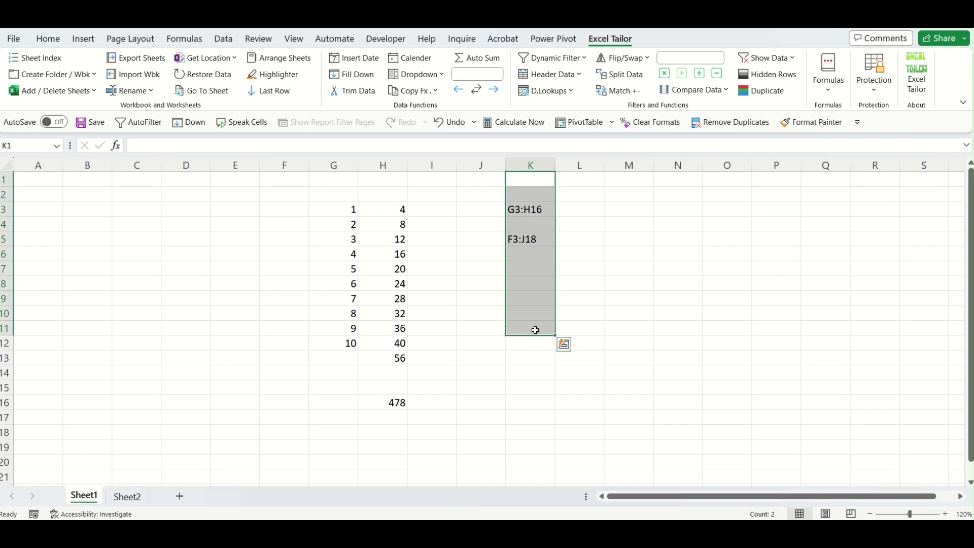
Clear column K results and insert a with-blanks last-row formula in K3 from H3.
key(Delete)
click(544, 208)
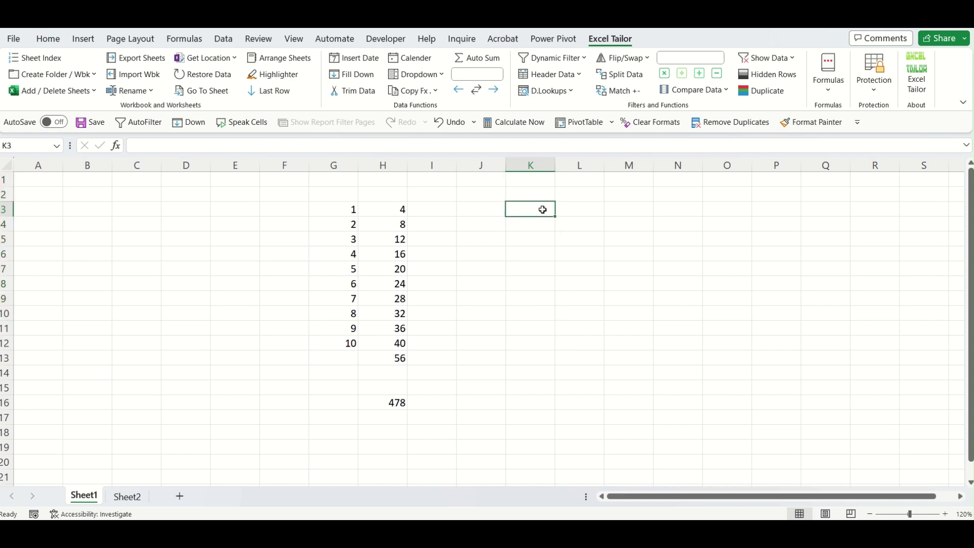
click(823, 94)
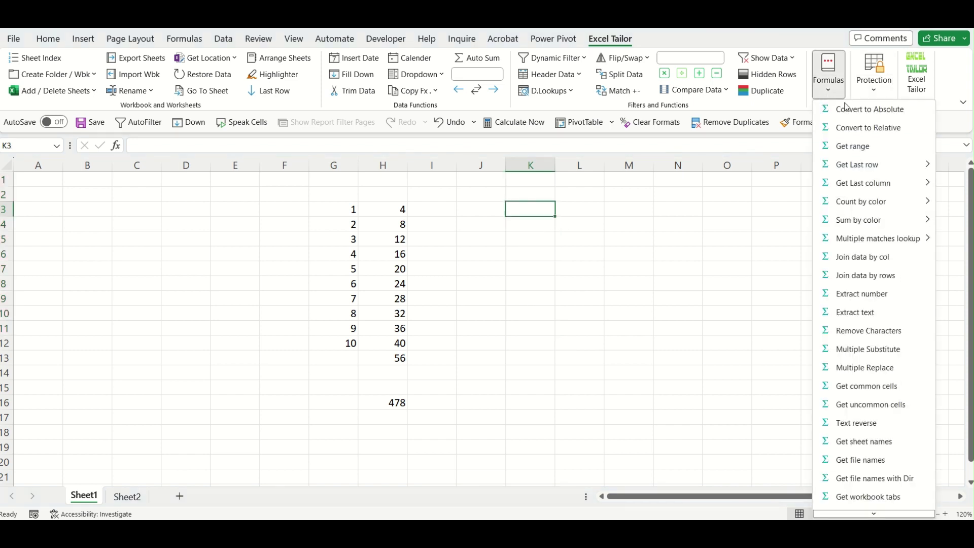
mouse_move(883, 166)
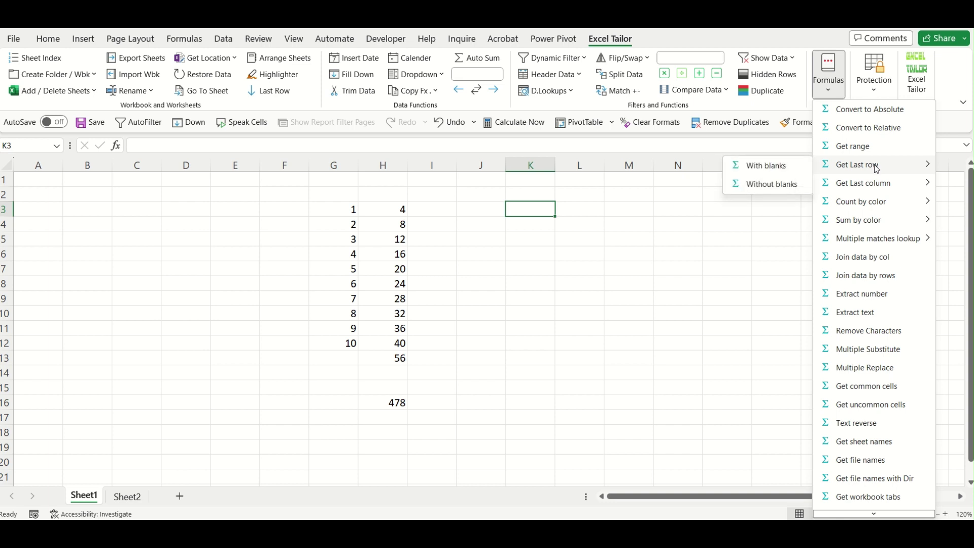
click(775, 171)
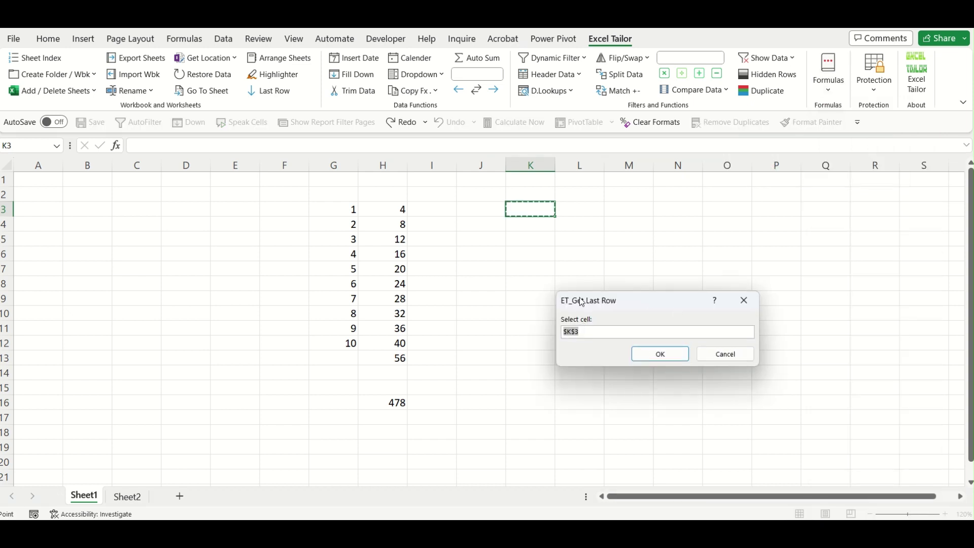
click(400, 210)
click(665, 355)
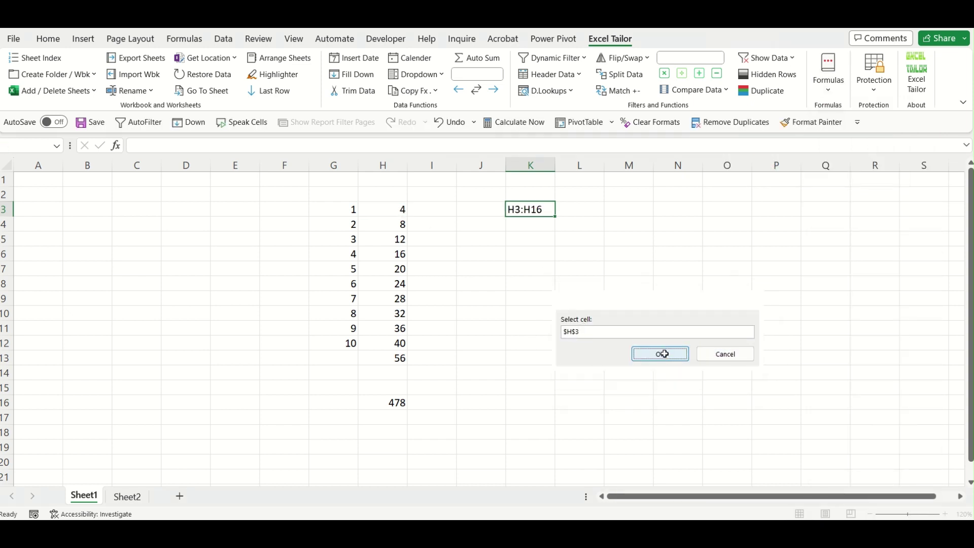
Inspect K3's =ET_Getrange_Rows(H3,0,"Sheet1") formula and select column H.
click(557, 266)
drag(532, 218, 534, 215)
click(543, 214)
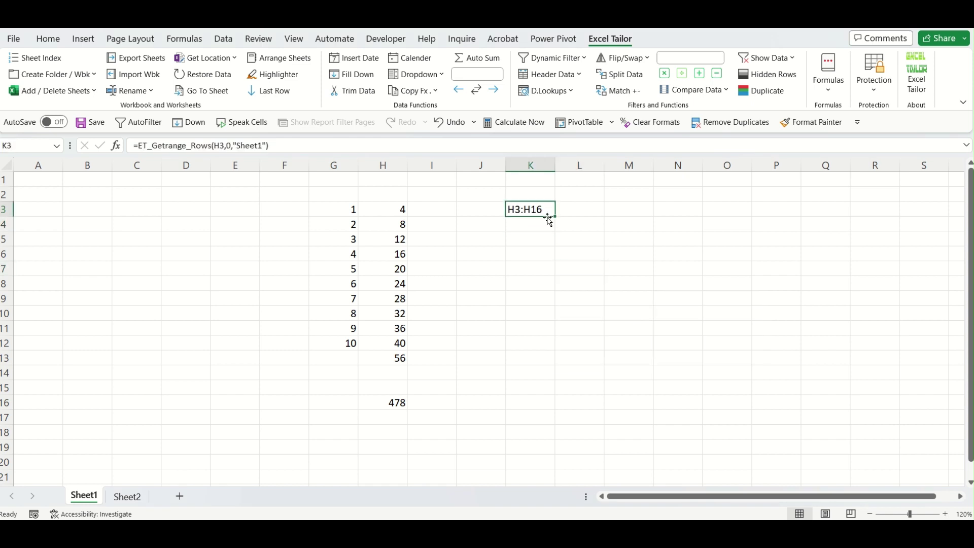
click(399, 208)
click(396, 175)
key(ctrl+space)
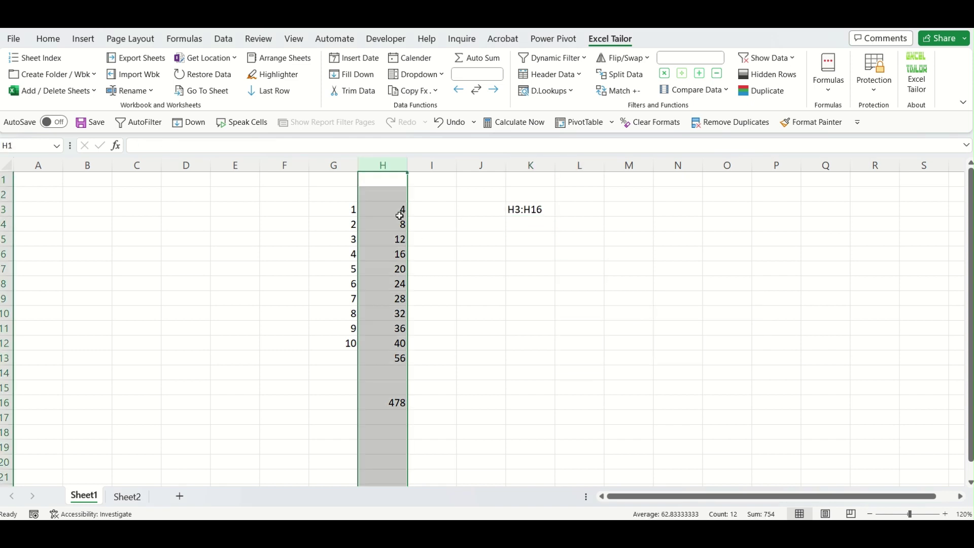
Enter 789 in H19 and view K3's result growing to H3:H19.
click(494, 245)
click(26, 147)
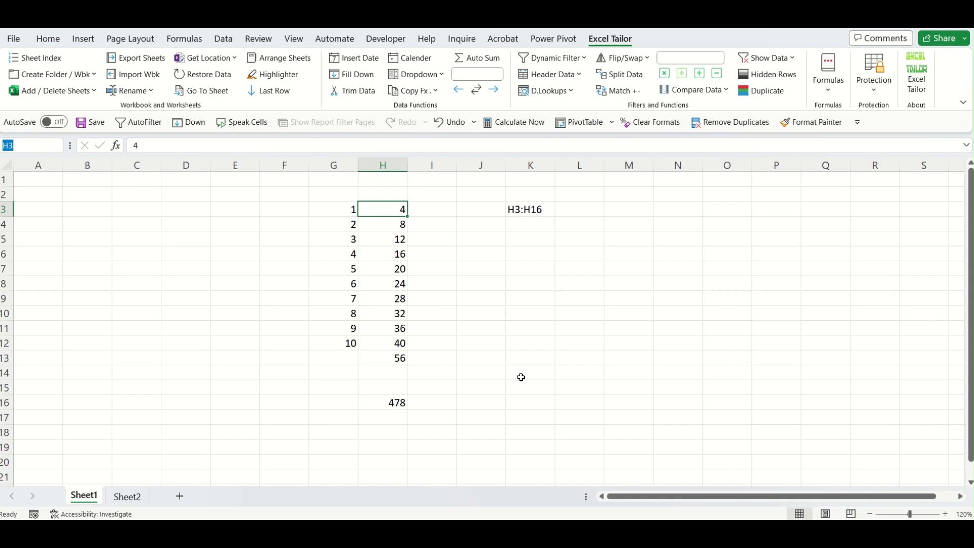
key(Escape)
click(405, 399)
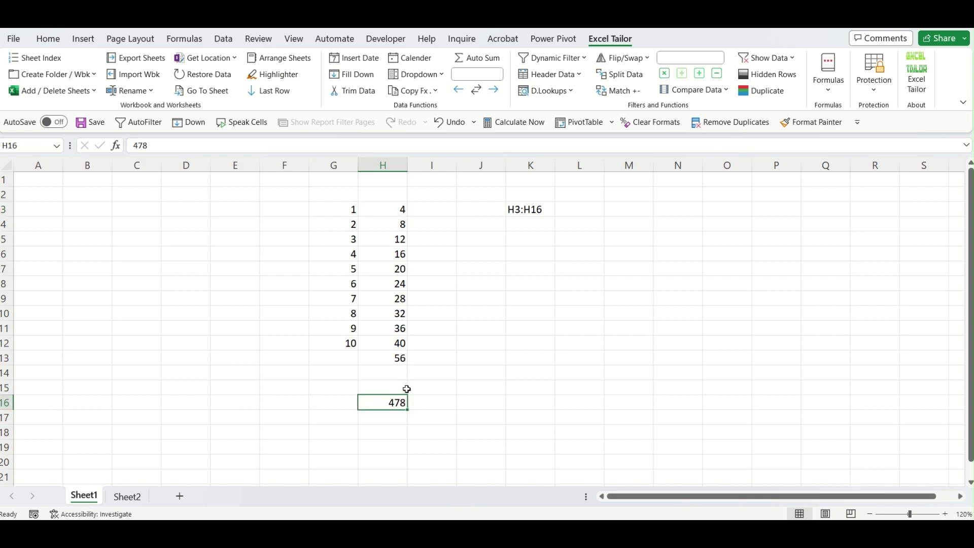
click(393, 444)
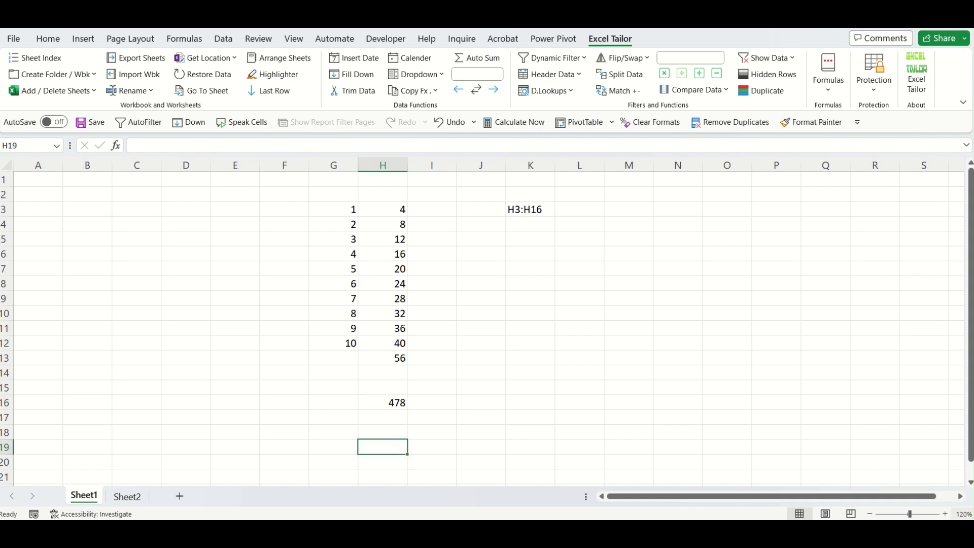
text(789)
key(Return)
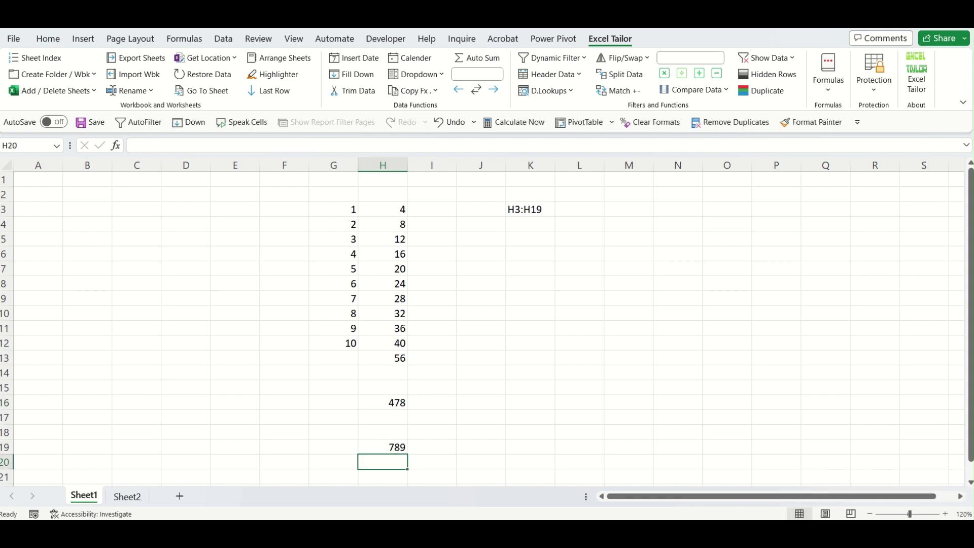
click(523, 208)
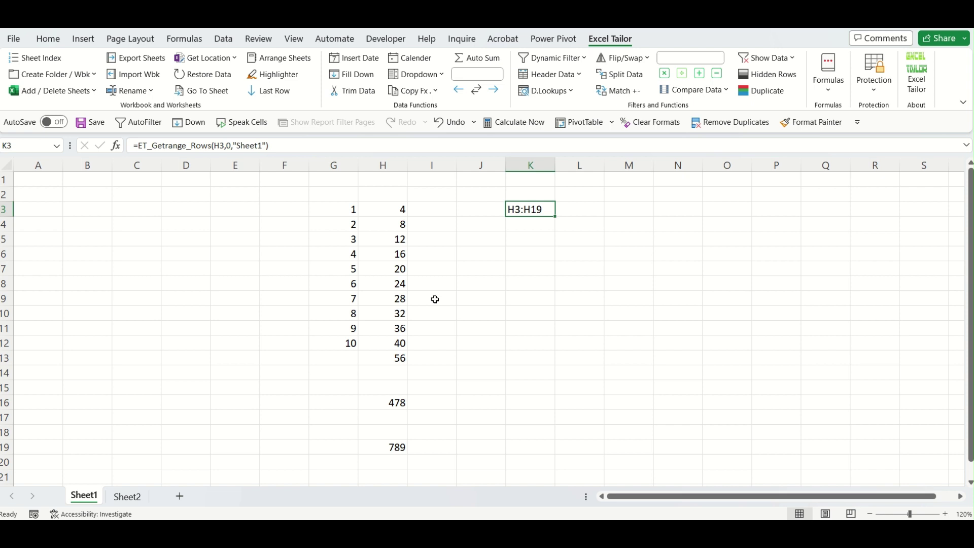
Select the blank cells, H3:H13 and H14:H19 in column H to compare ranges.
drag(403, 371, 398, 431)
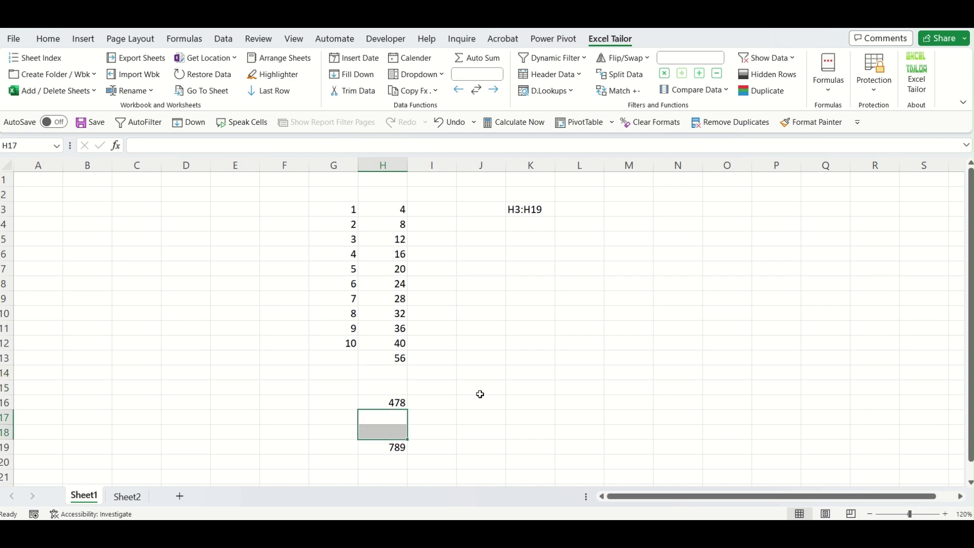
click(533, 235)
drag(404, 209, 404, 355)
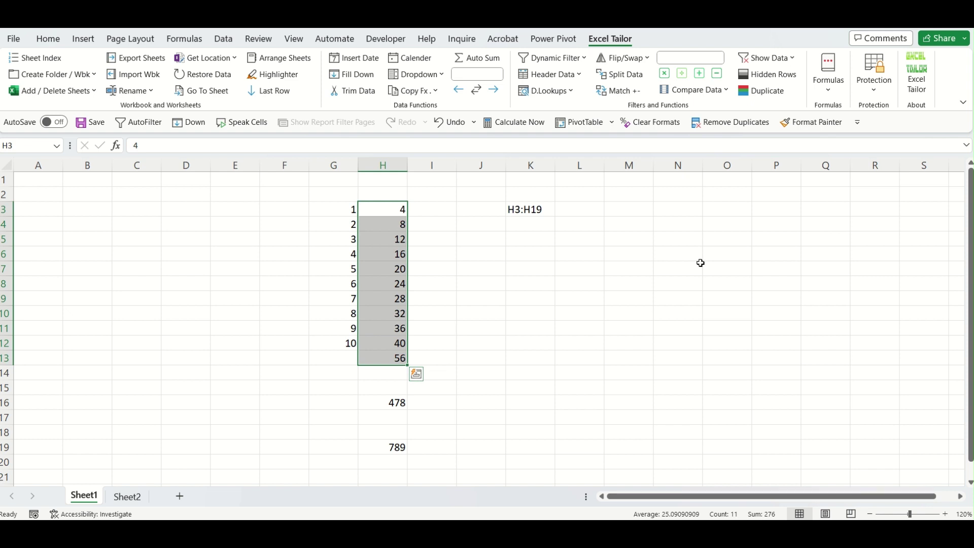
drag(396, 373, 401, 450)
click(524, 238)
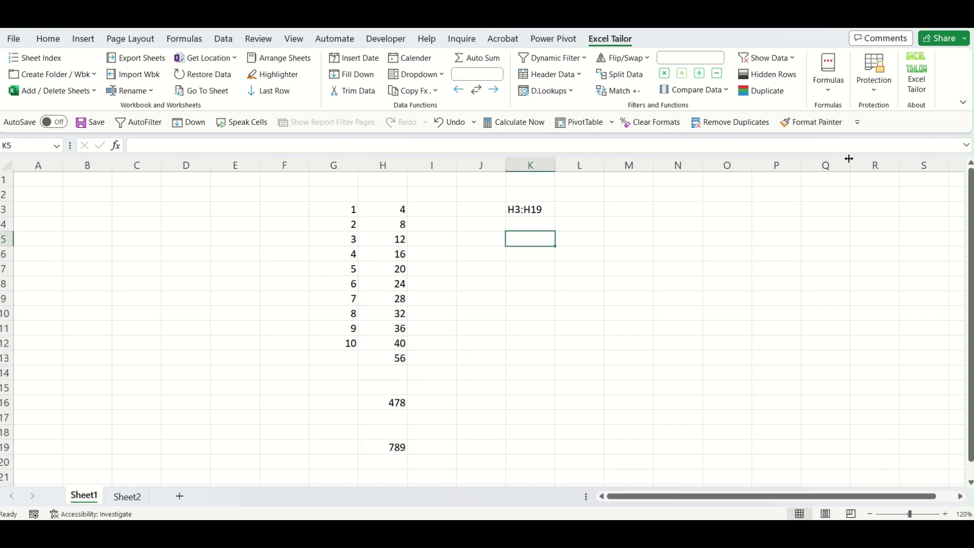
Insert =ET_Getrange_Rows(H3,1,"Sheet1") in K5 and compare it with H3:H13.
click(828, 74)
mouse_move(857, 168)
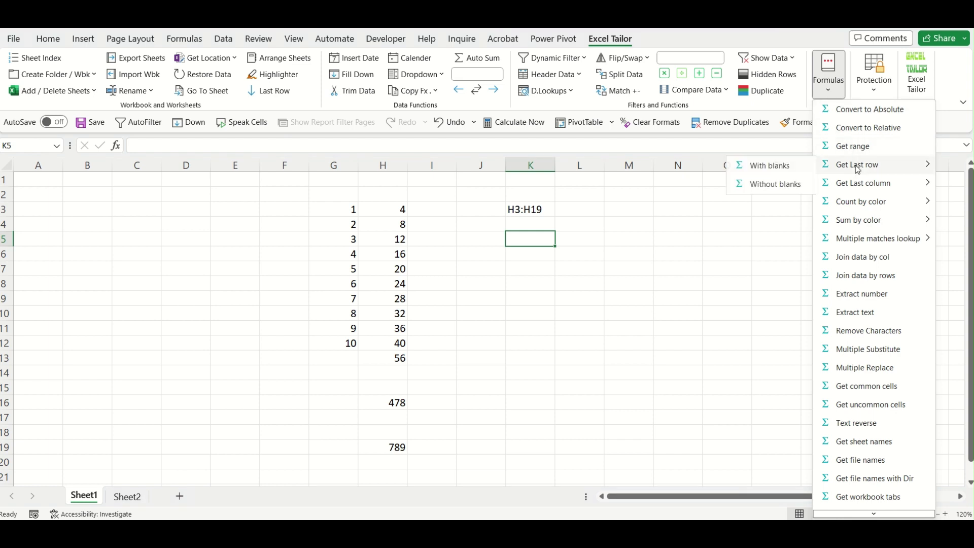
click(770, 186)
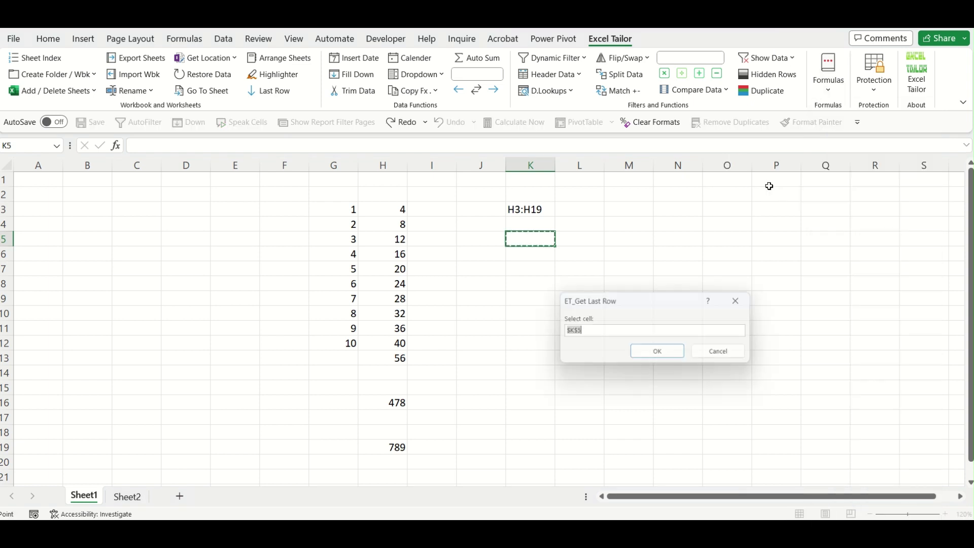
mouse_move(405, 209)
mouse_down()
mouse_move(406, 284)
mouse_move(405, 210)
mouse_up()
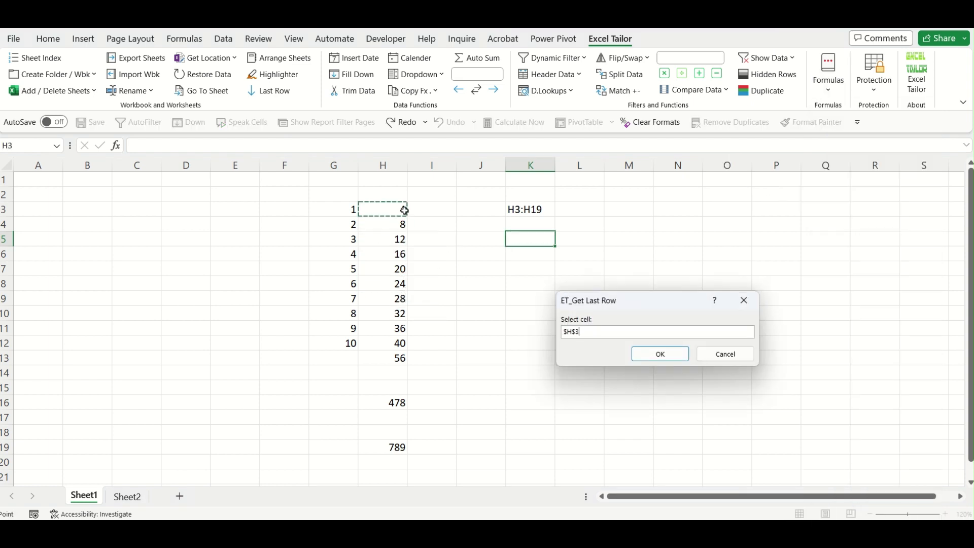
click(680, 354)
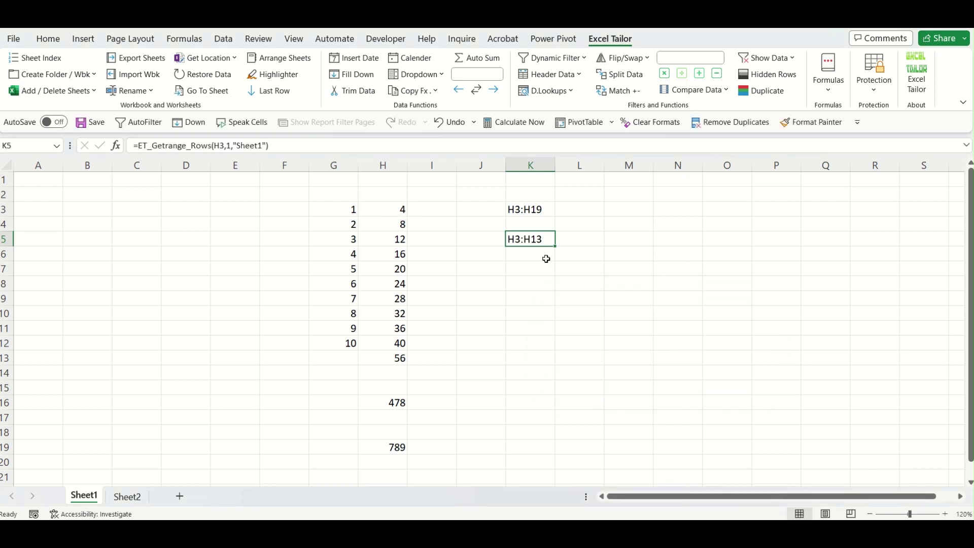
drag(405, 209, 396, 445)
Delete the 478 and 789 values and AutoSum column H in H15, giving 276.
key(Delete)
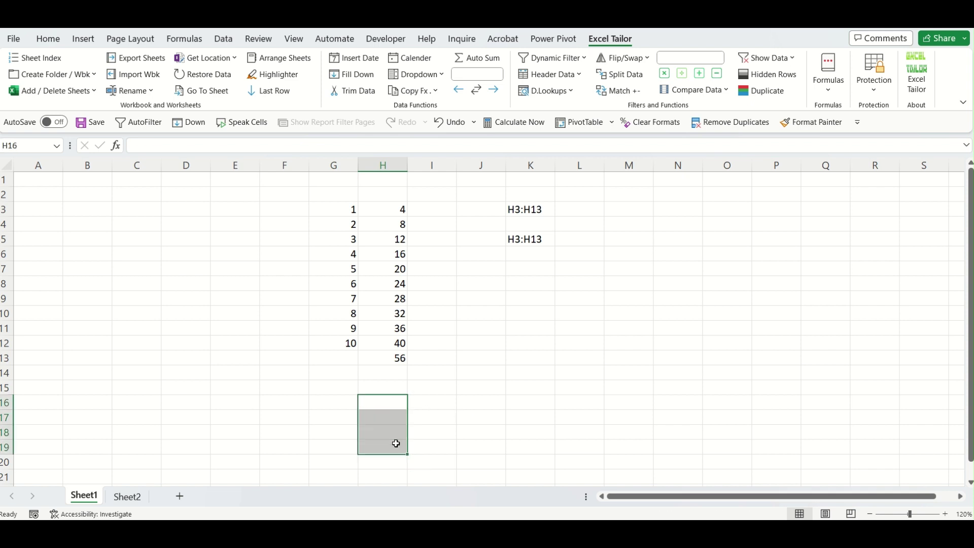
click(398, 386)
key(alt+equal)
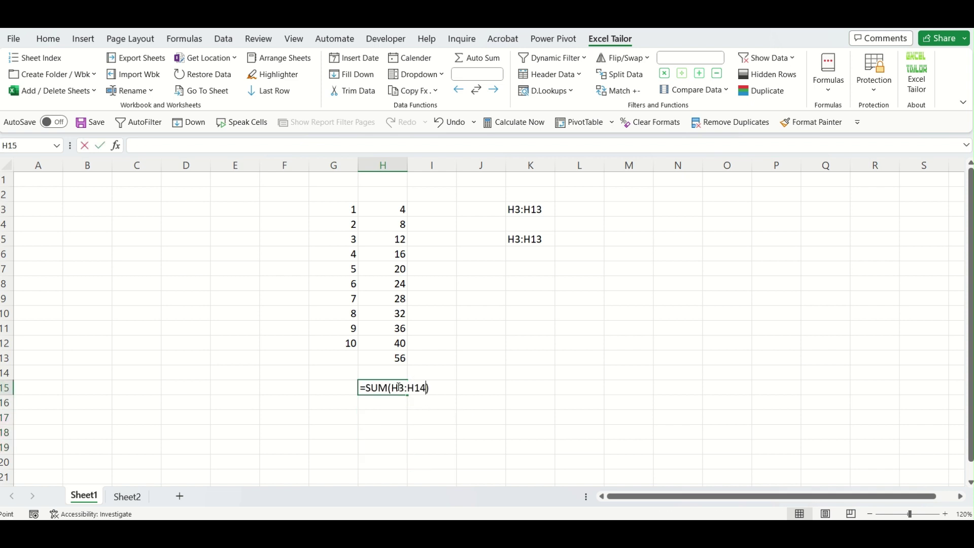
key(Return)
click(398, 387)
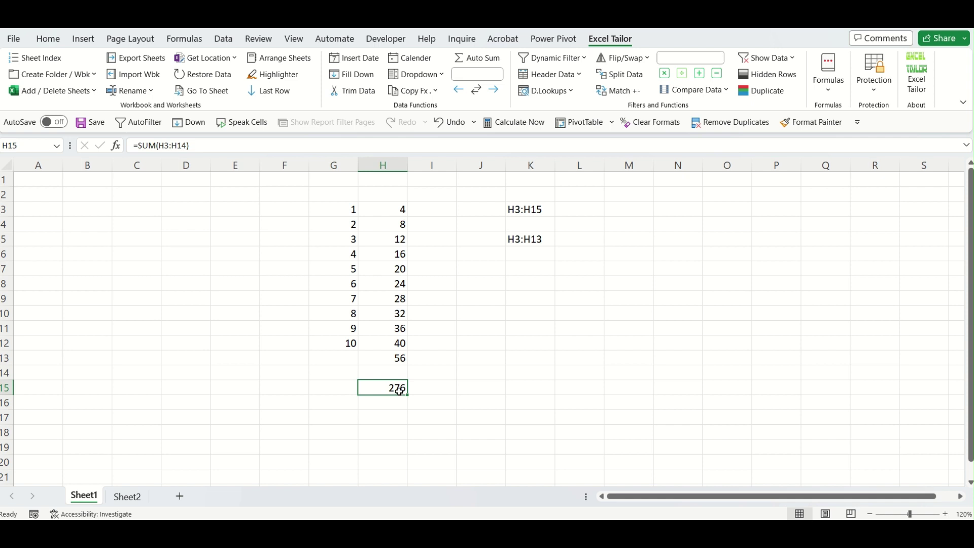
Compare K5's H3:H13 formula and K3's extended H3:H15 result against column H.
double_click(539, 240)
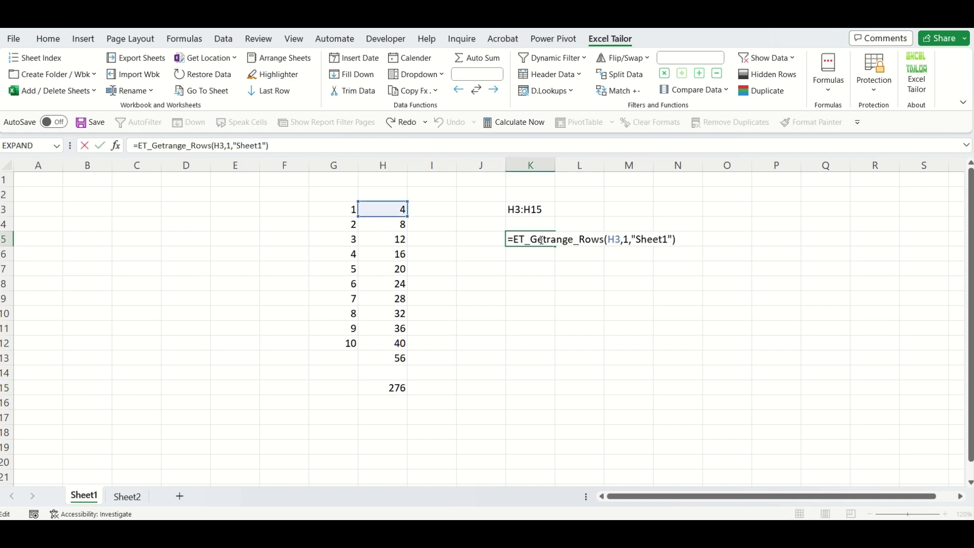
key(Escape)
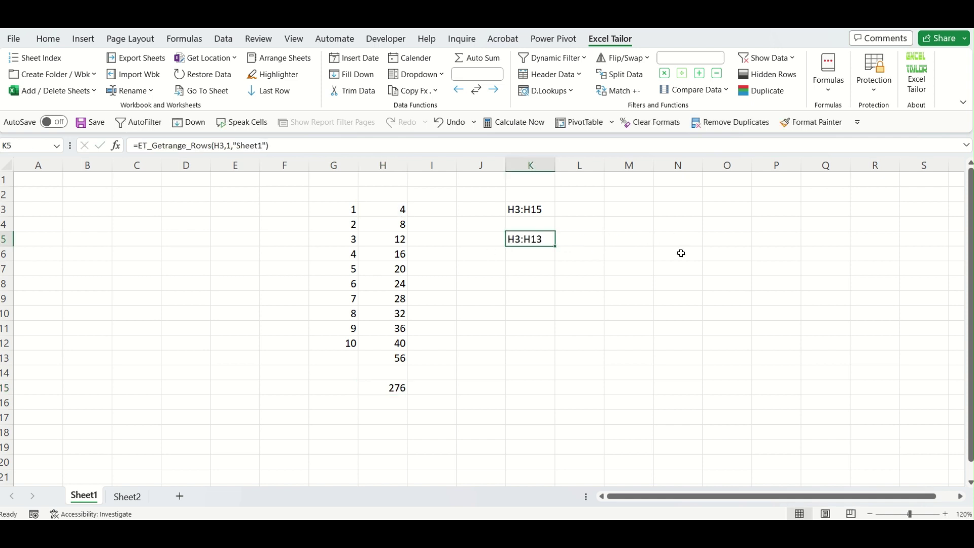
drag(403, 210, 402, 356)
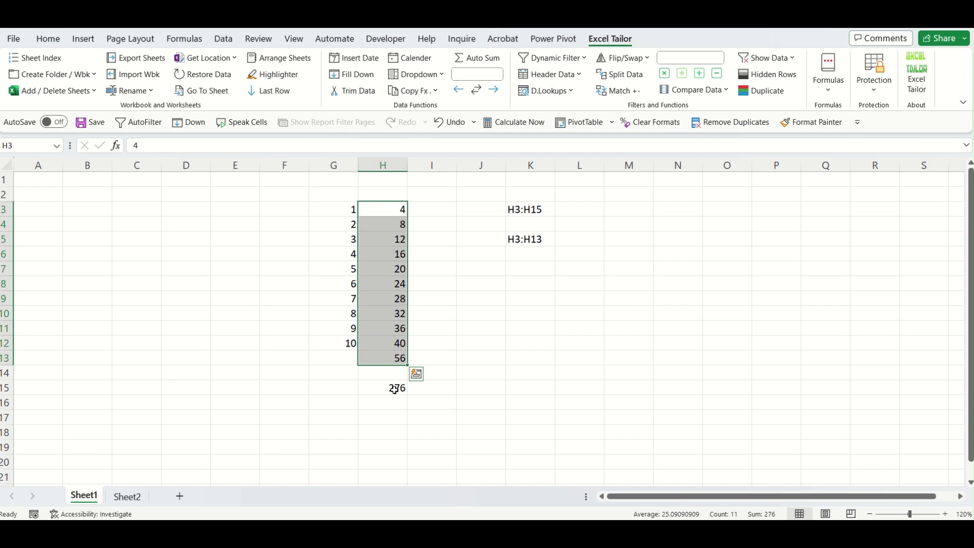
click(530, 210)
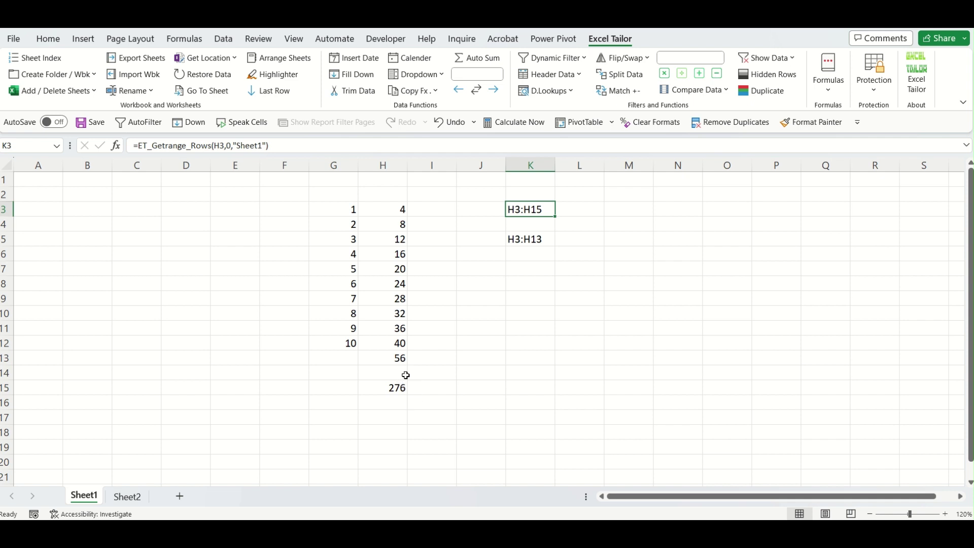
click(561, 331)
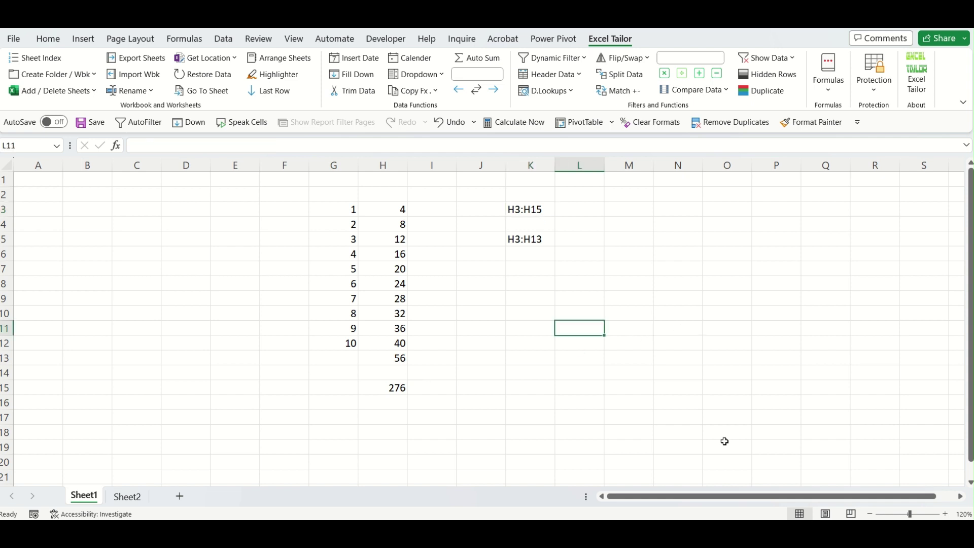
Clear the range results in K2:K8 and enter the test text 'jkl' in J3.
drag(517, 200, 528, 284)
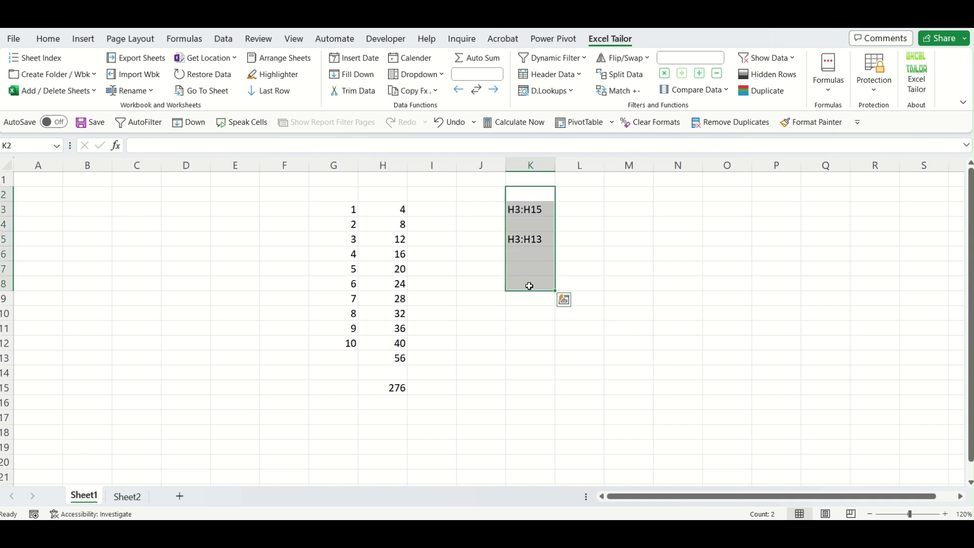
key(Delete)
click(482, 212)
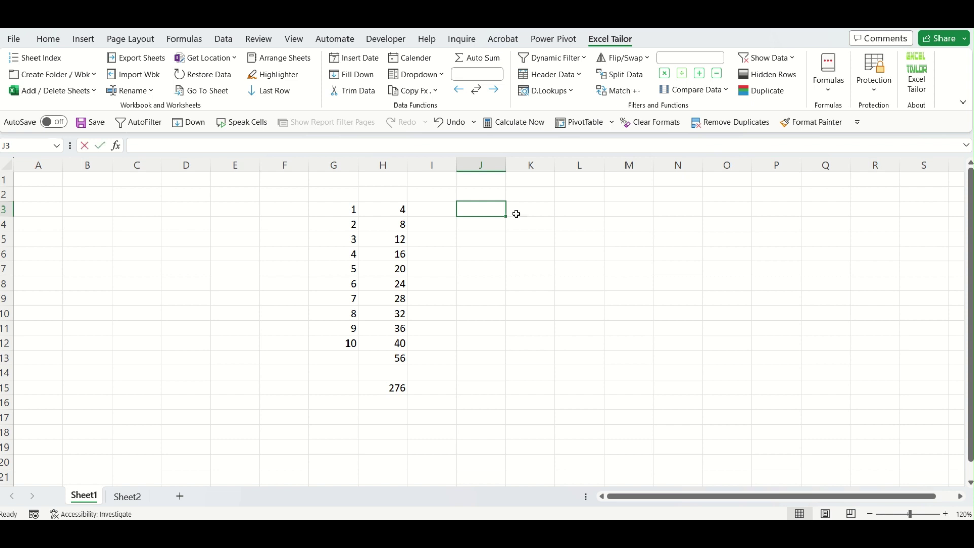
text(jkl)
key(Return)
key(Return)
key(Return)
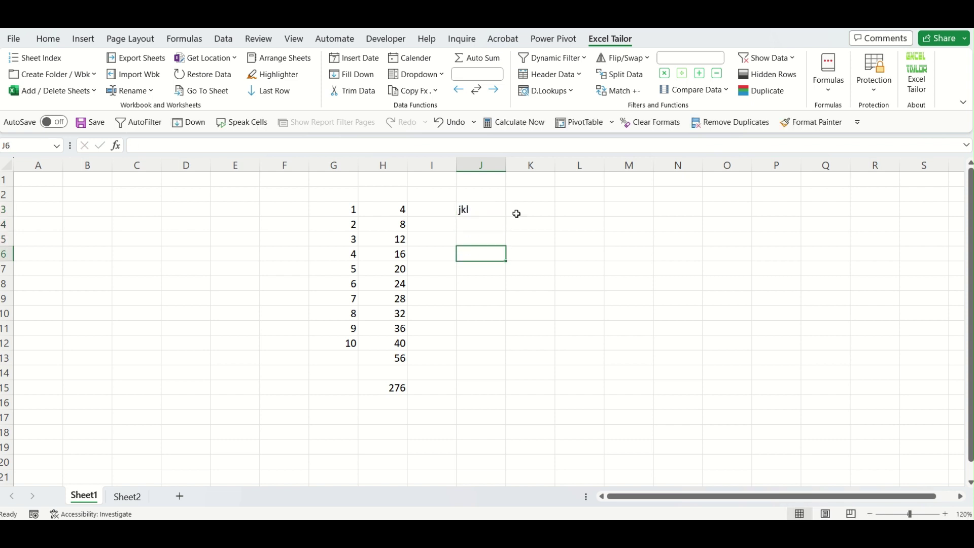
Insert the Get Last column (with blanks) formula in J6 starting from G3.
click(822, 94)
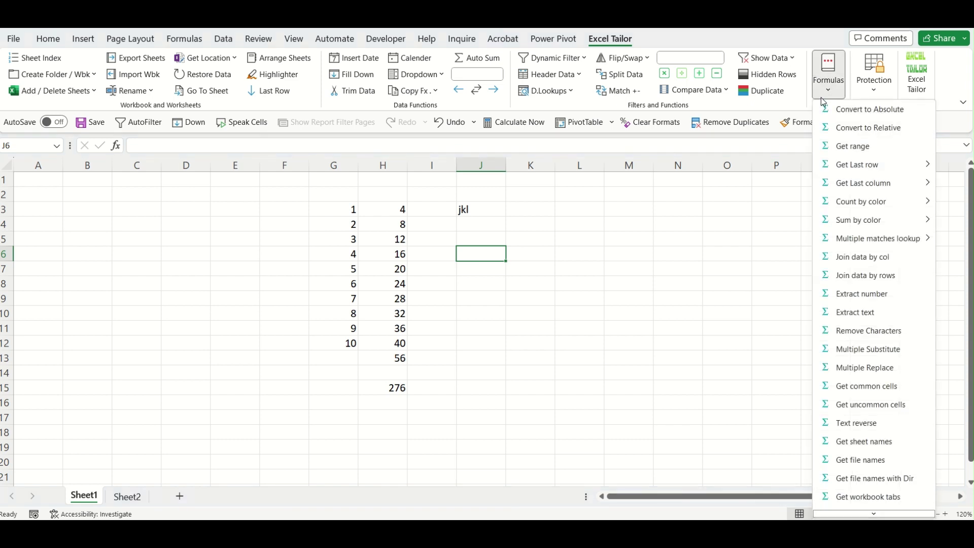
mouse_move(865, 182)
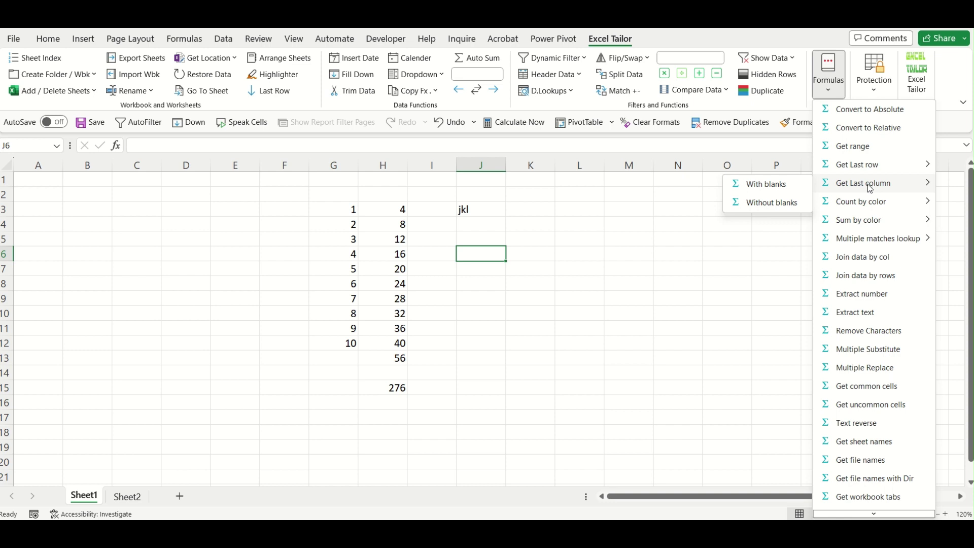
click(767, 185)
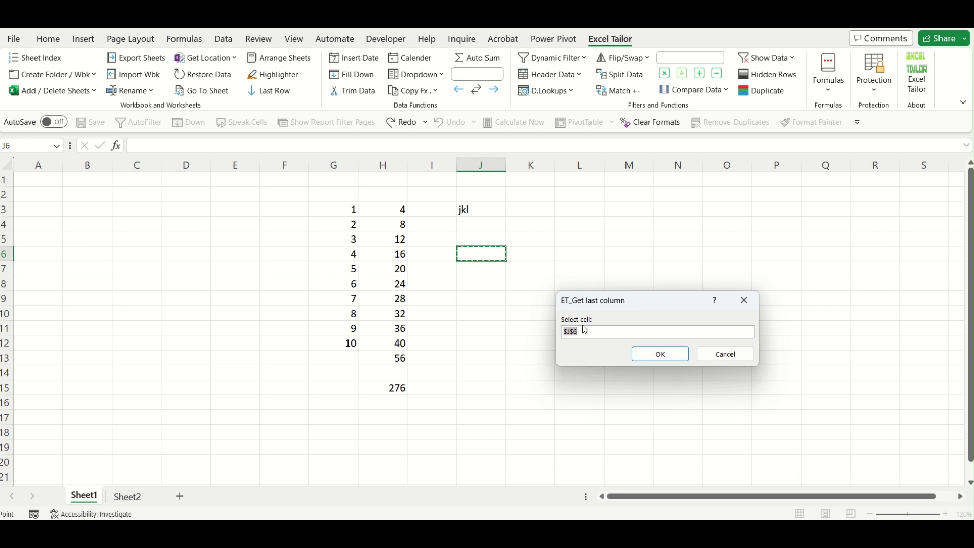
click(353, 209)
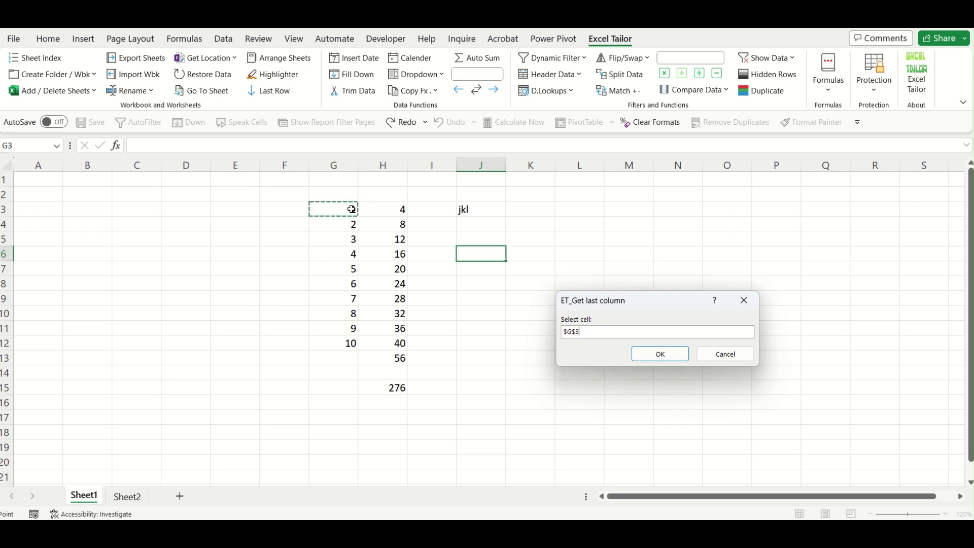
click(664, 361)
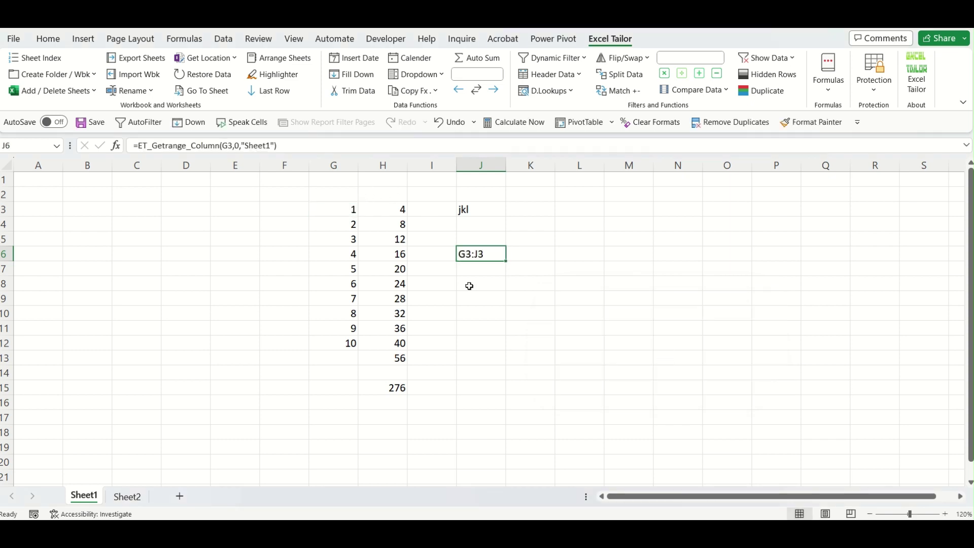
Select G3:J3 to confirm the returned range reaches the 'jkl' entry in J3.
drag(351, 208, 467, 210)
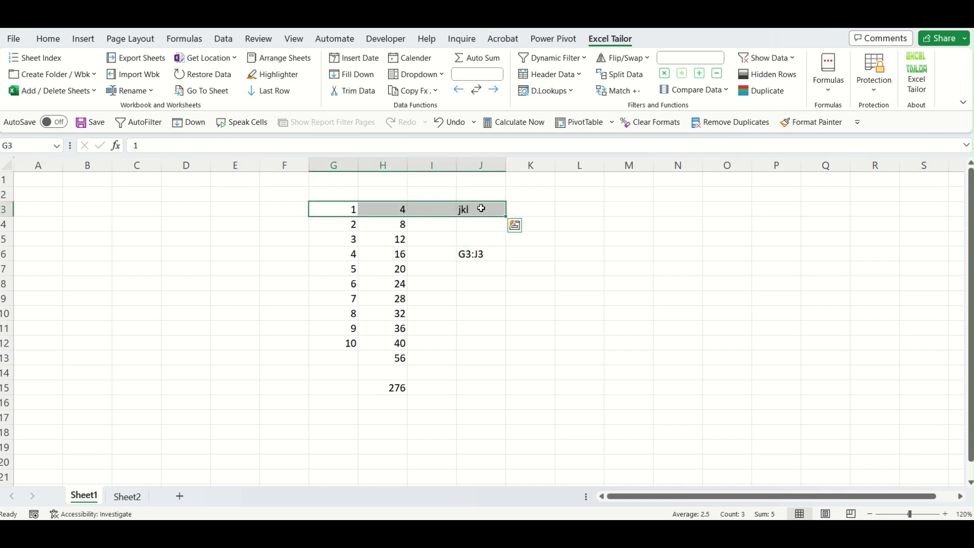
click(351, 207)
click(25, 147)
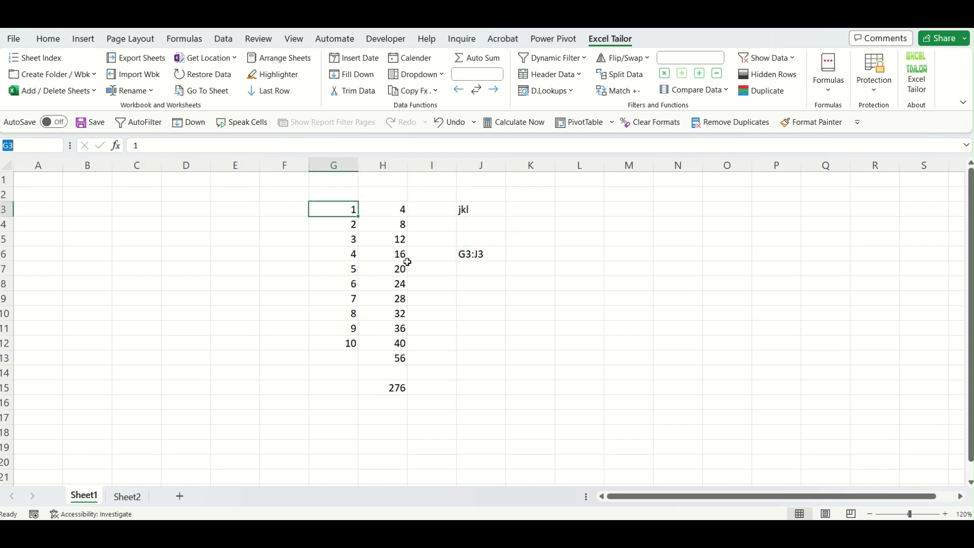
click(478, 207)
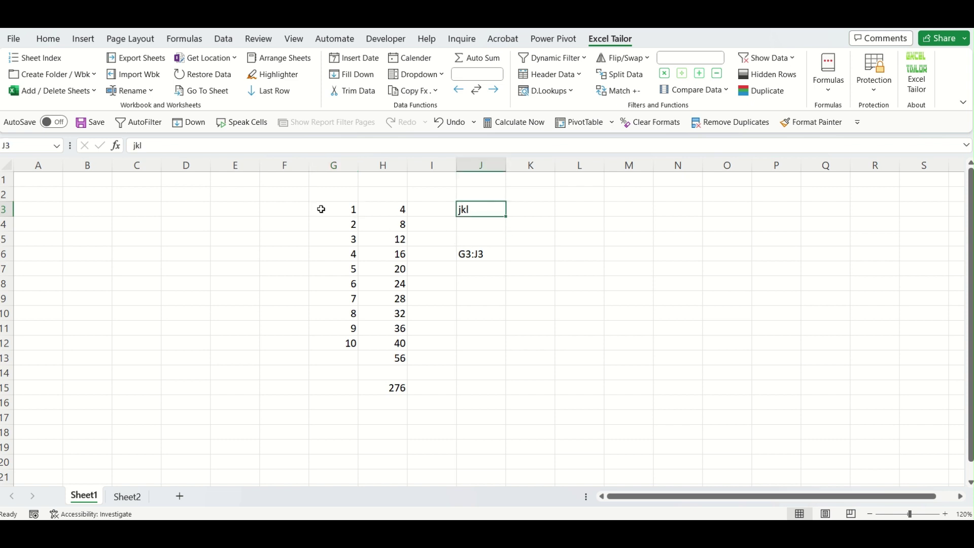
drag(350, 211, 479, 210)
click(487, 266)
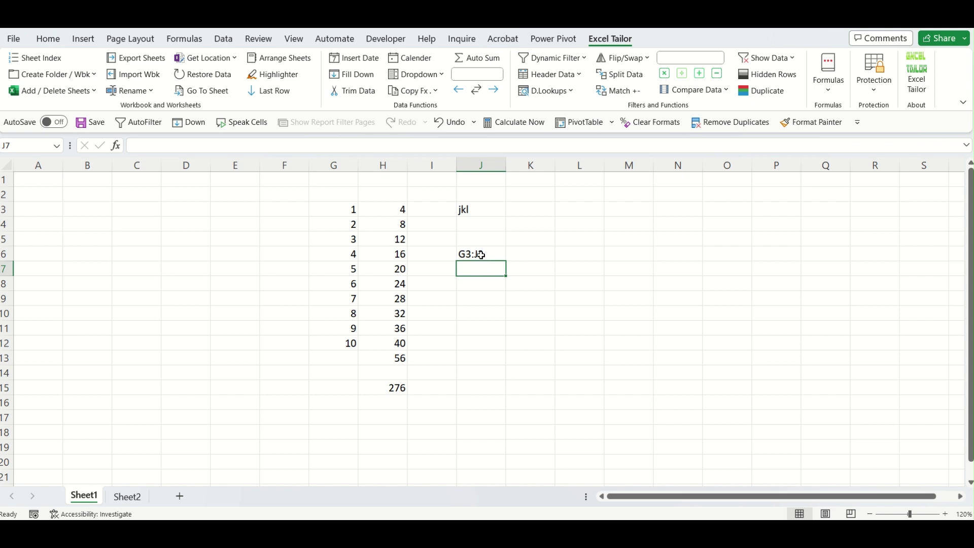
click(434, 210)
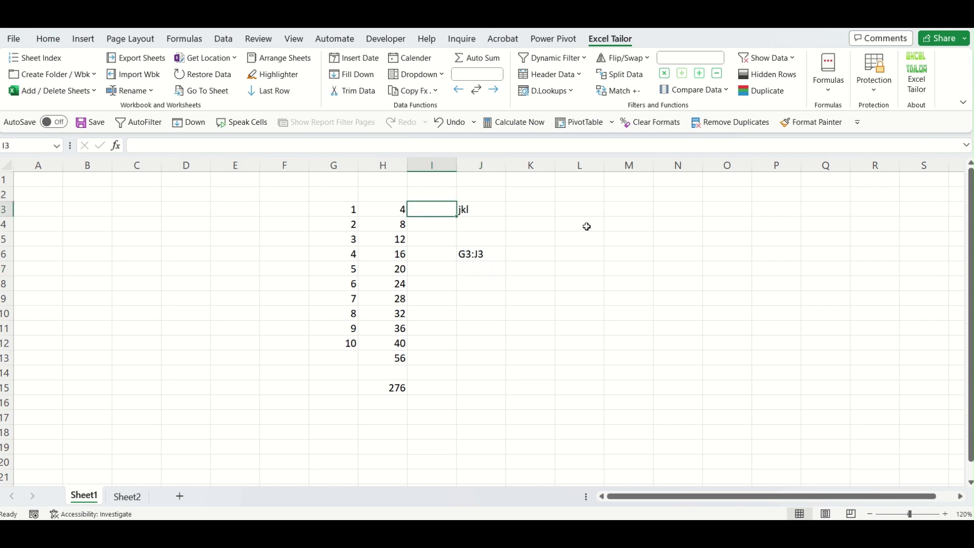
Insert the Get Last column Without blanks formula in J7 from G3, returning G3:H3.
click(488, 265)
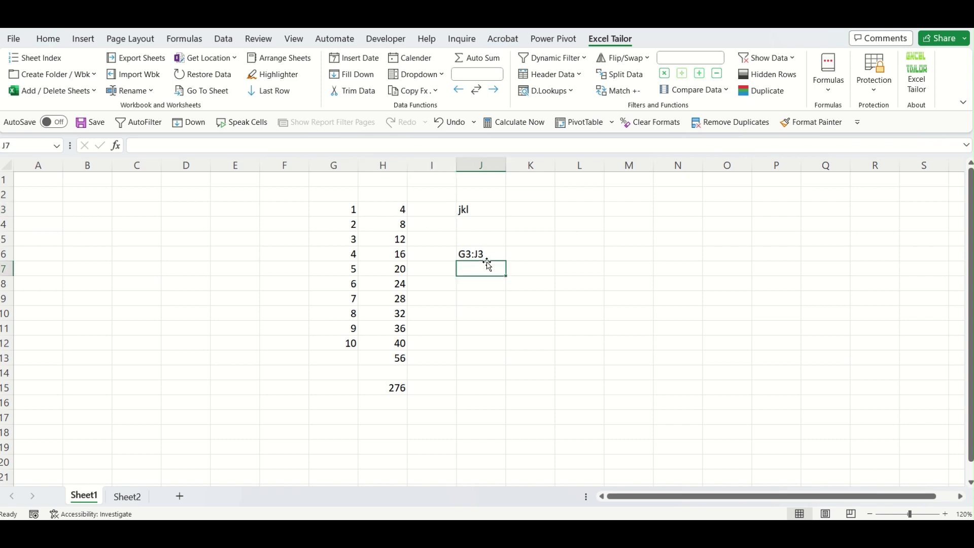
click(835, 94)
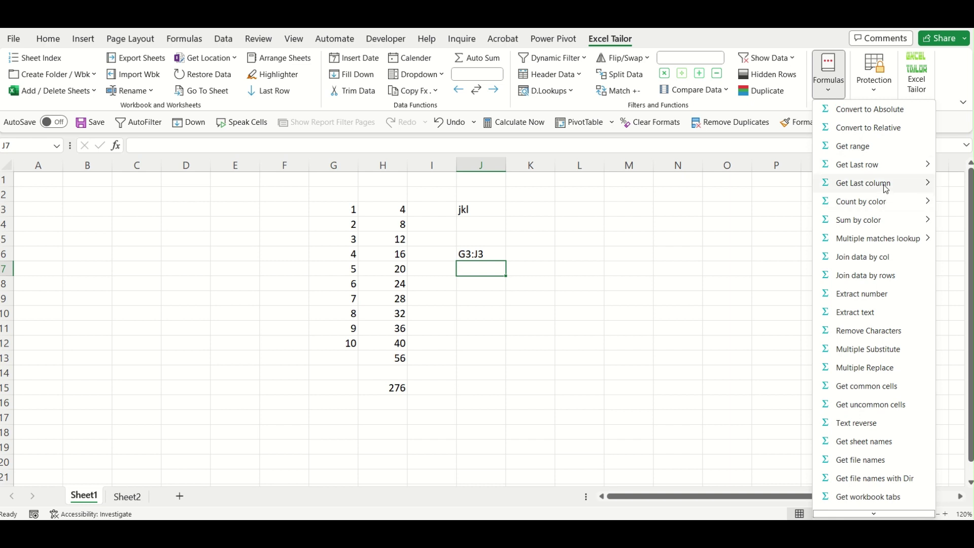
click(761, 203)
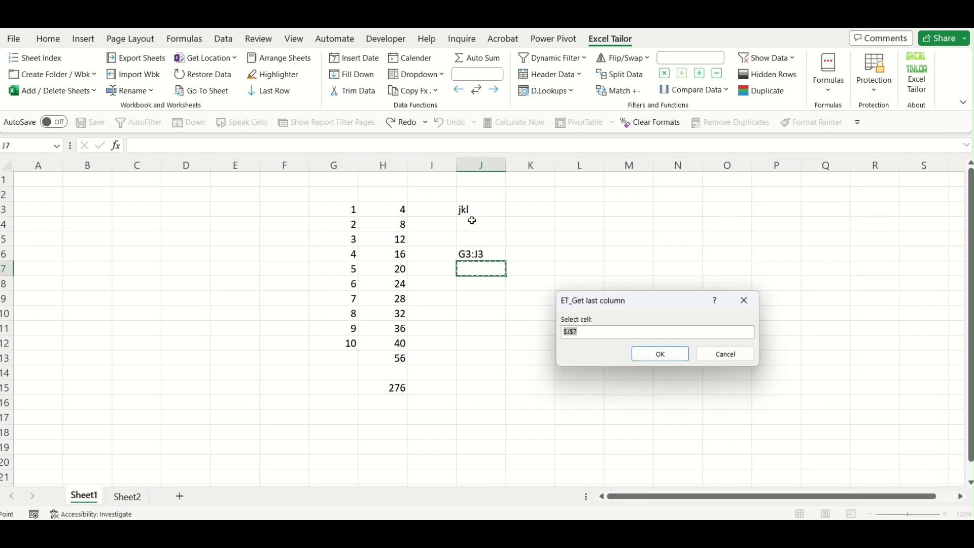
mouse_move(352, 210)
mouse_down()
mouse_move(380, 209)
mouse_move(355, 209)
mouse_up()
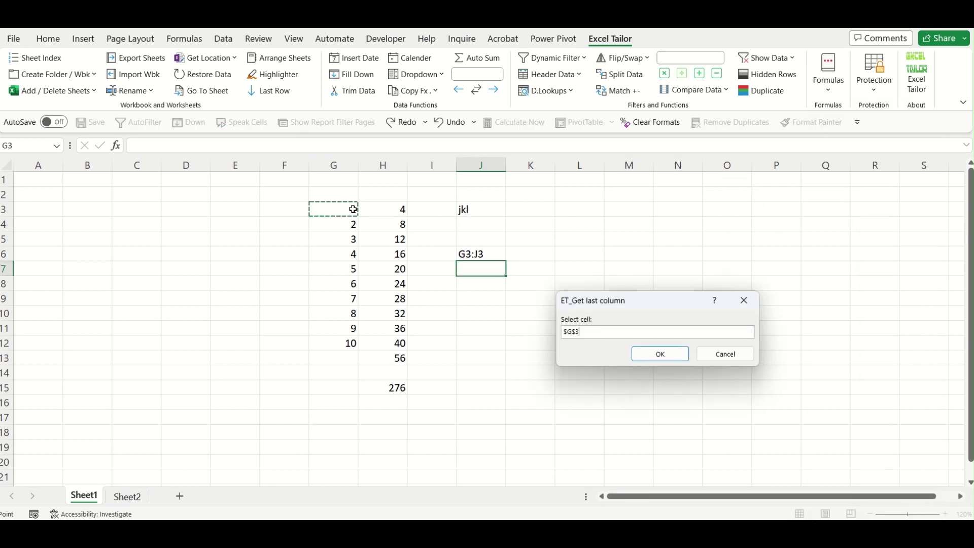
click(670, 358)
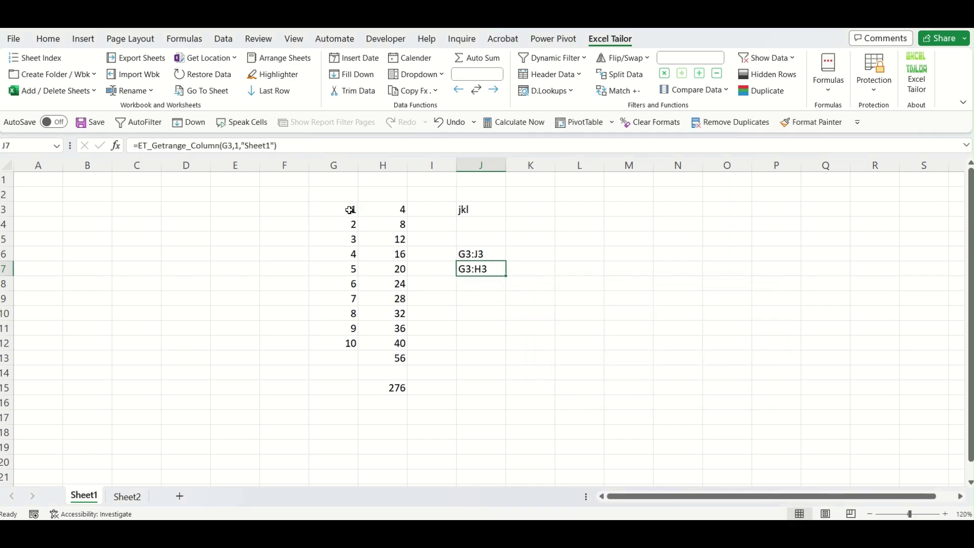
drag(350, 210, 381, 209)
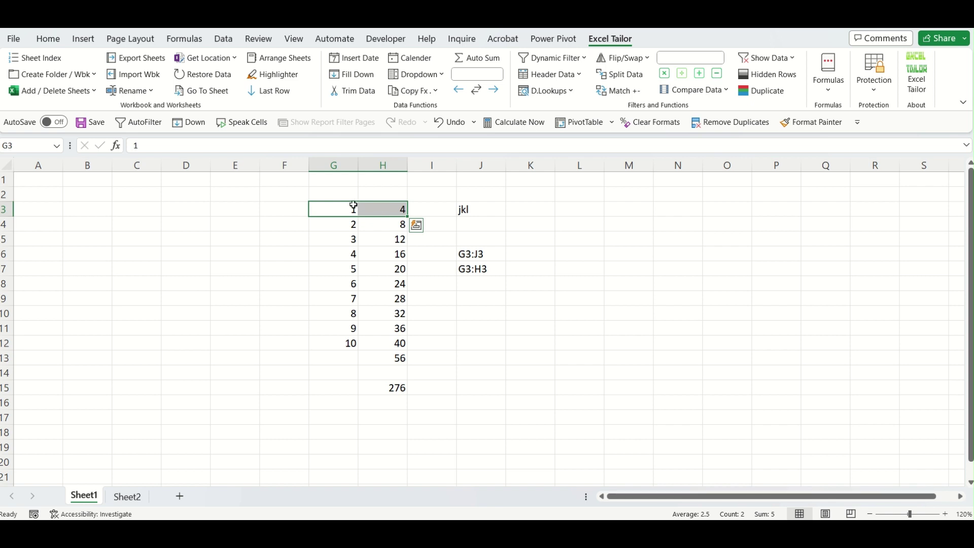
click(474, 296)
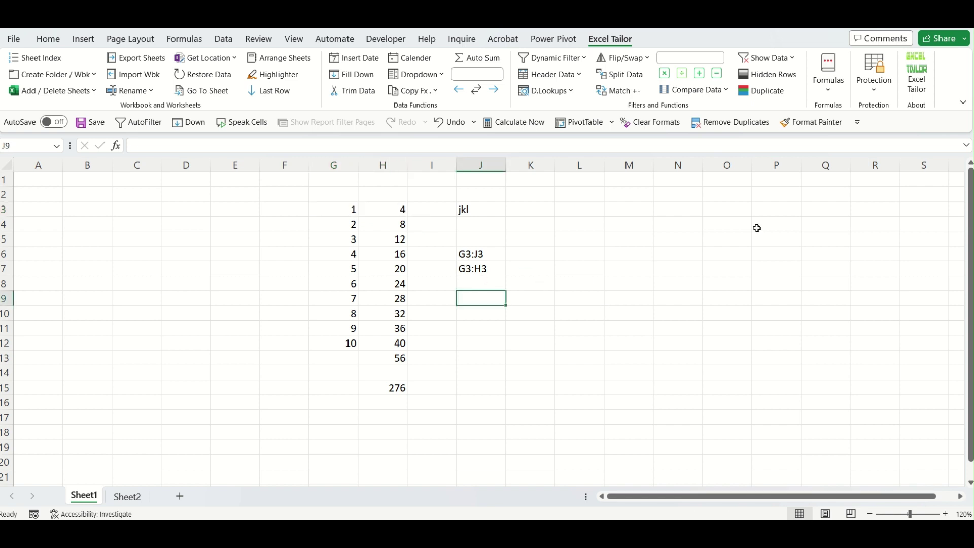
click(481, 164)
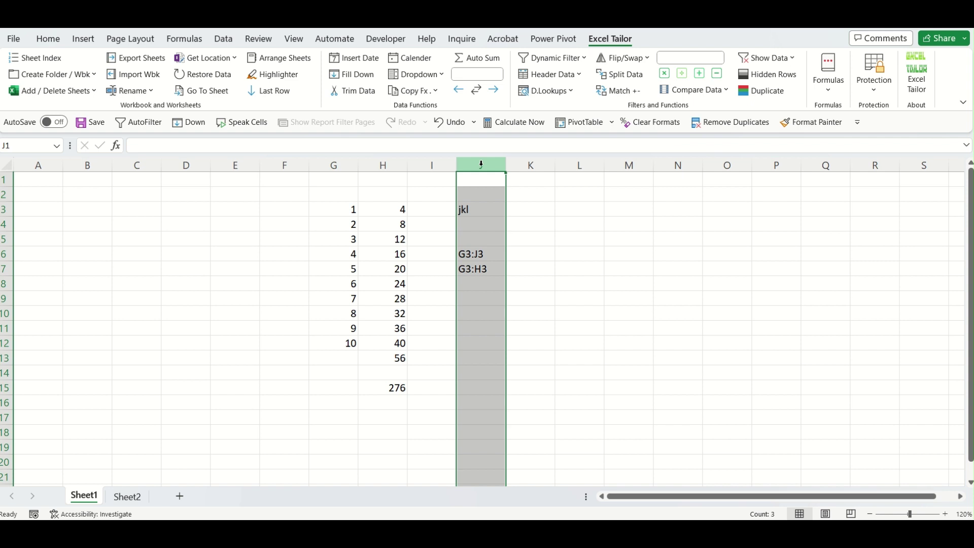
Clear column J and pick Count by Color for normal formatting from Excel Tailor formulas.
key(Delete)
click(496, 210)
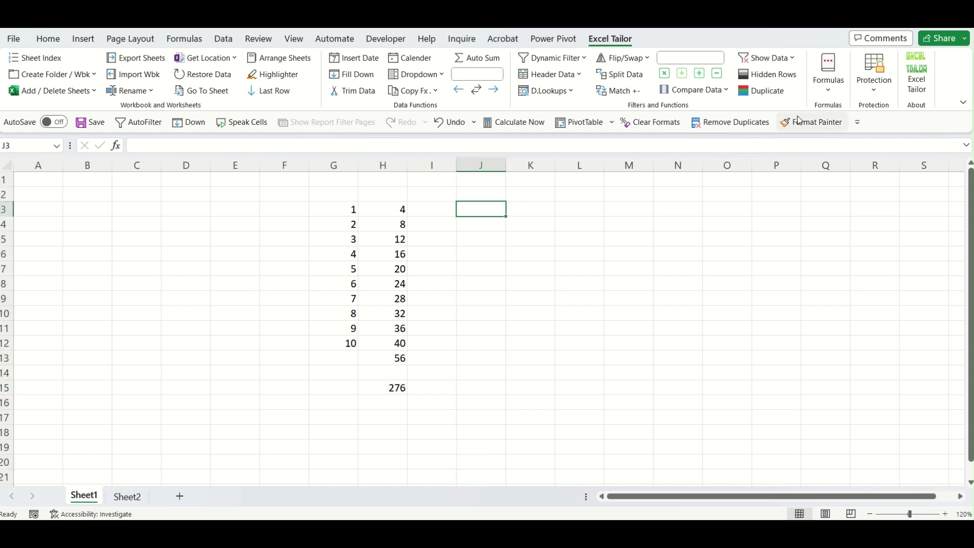
click(827, 90)
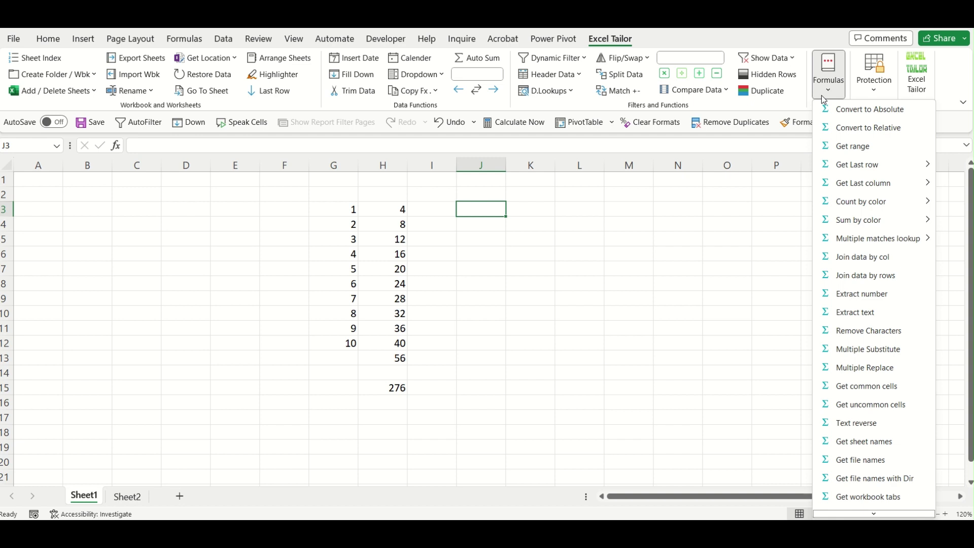
mouse_move(859, 200)
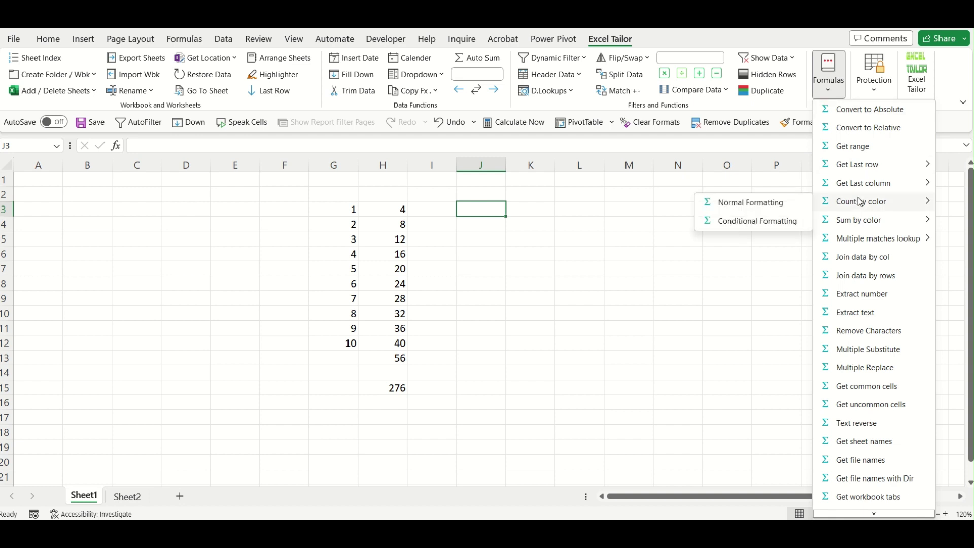
click(769, 203)
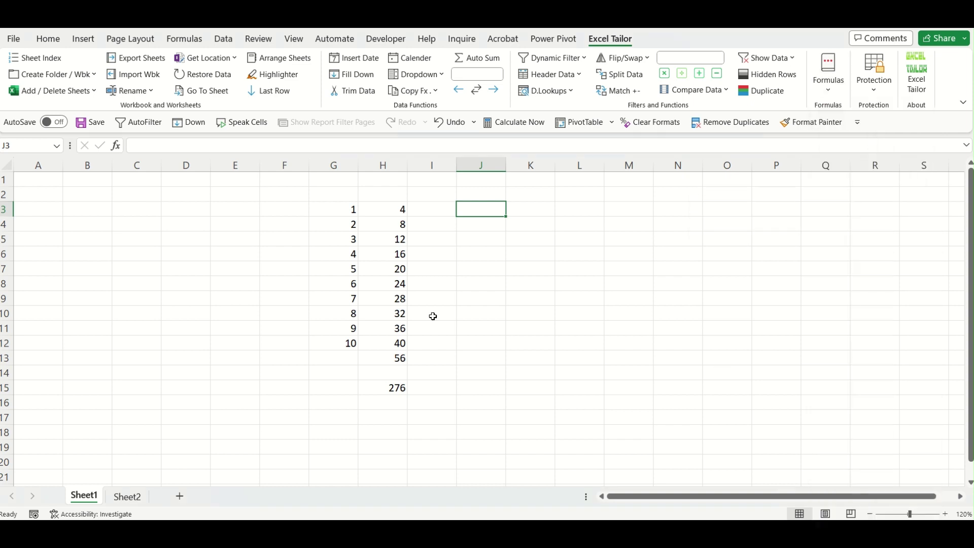
click(349, 212)
click(389, 266)
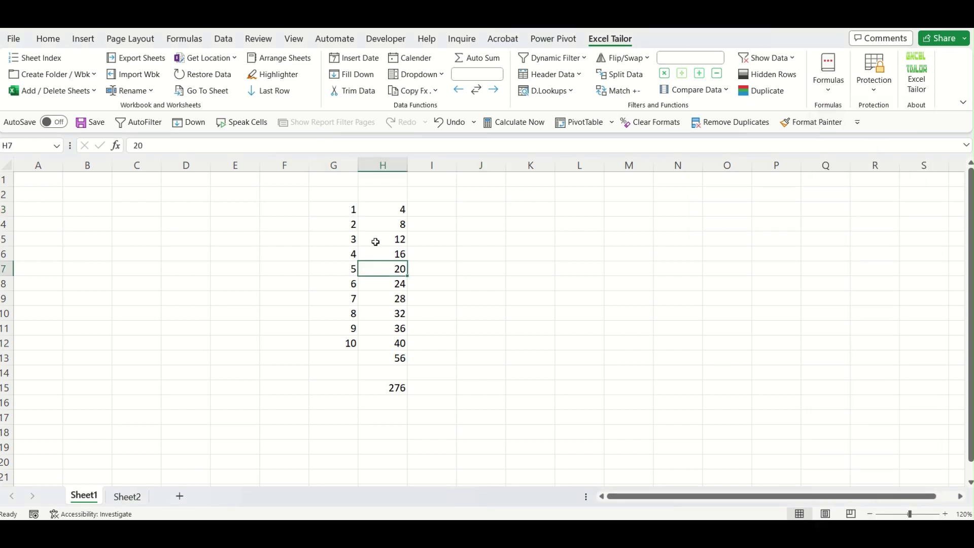
Fill G3, H6, H8, H9 and G12 with yellow.
click(350, 209)
ctrl+click(392, 257)
ctrl+click(395, 283)
ctrl+click(399, 302)
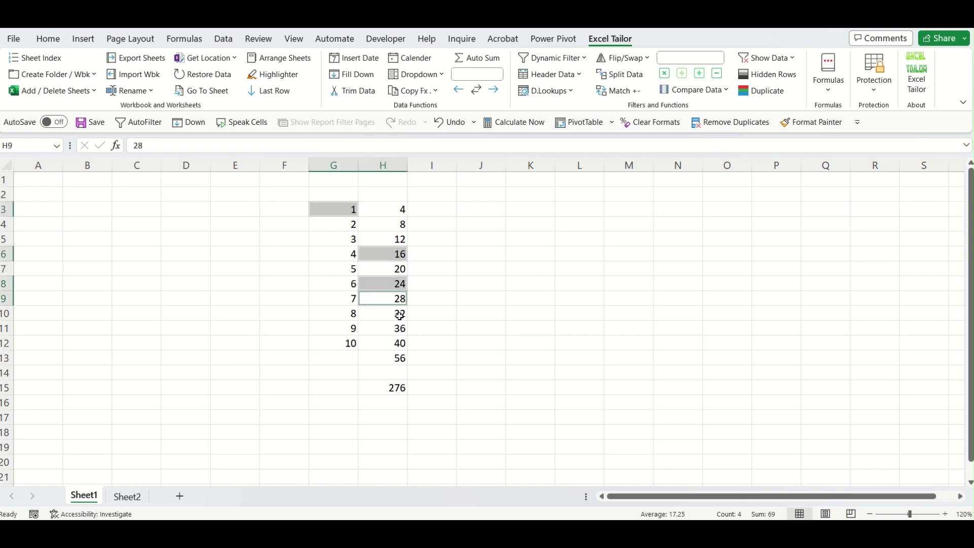
ctrl+click(349, 343)
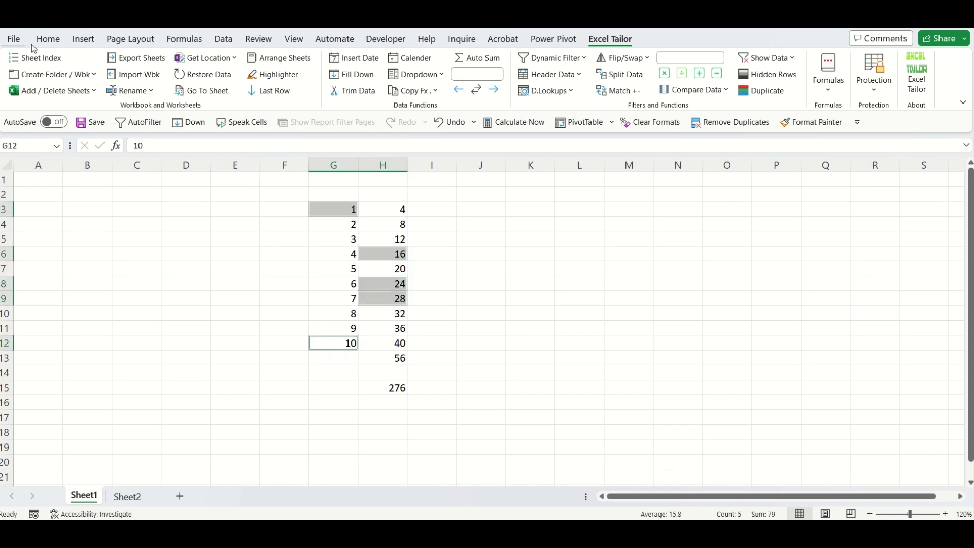
click(48, 39)
click(210, 84)
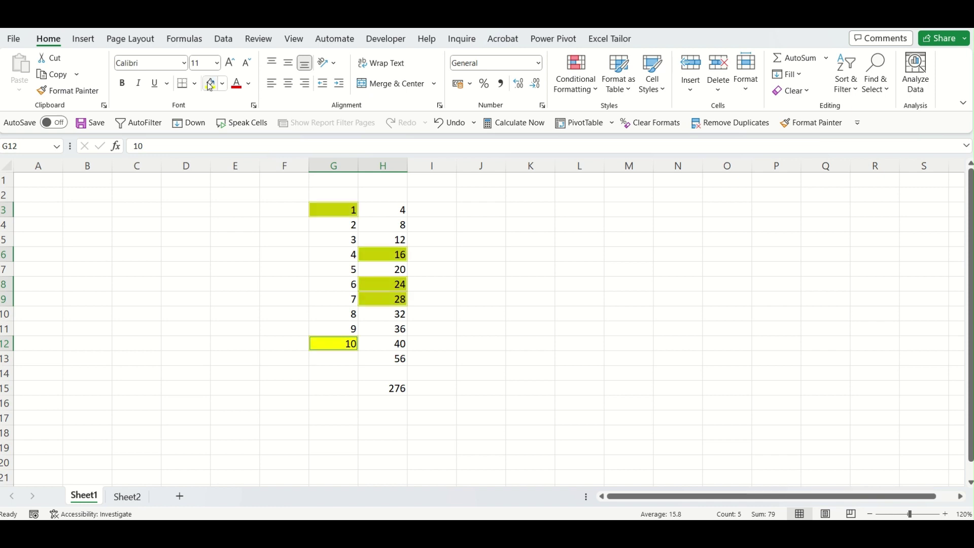
click(333, 236)
Fill G4, H5, G10 and H12 with light green.
click(404, 341)
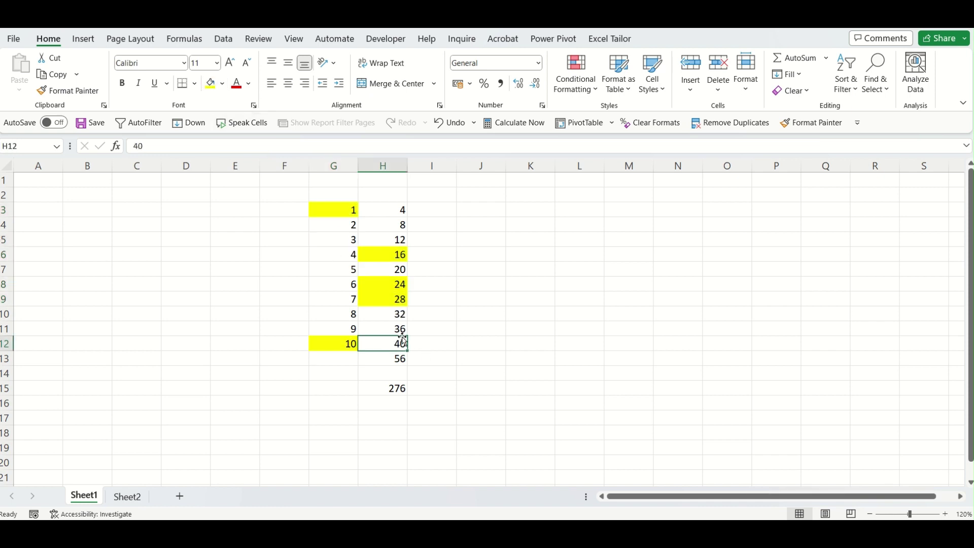
click(328, 226)
ctrl+click(406, 240)
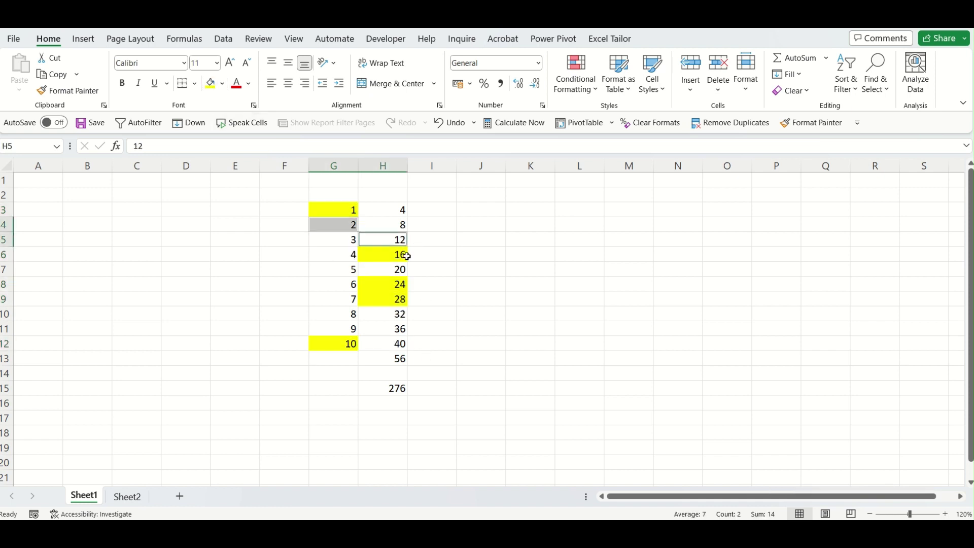
ctrl+click(337, 315)
ctrl+click(395, 344)
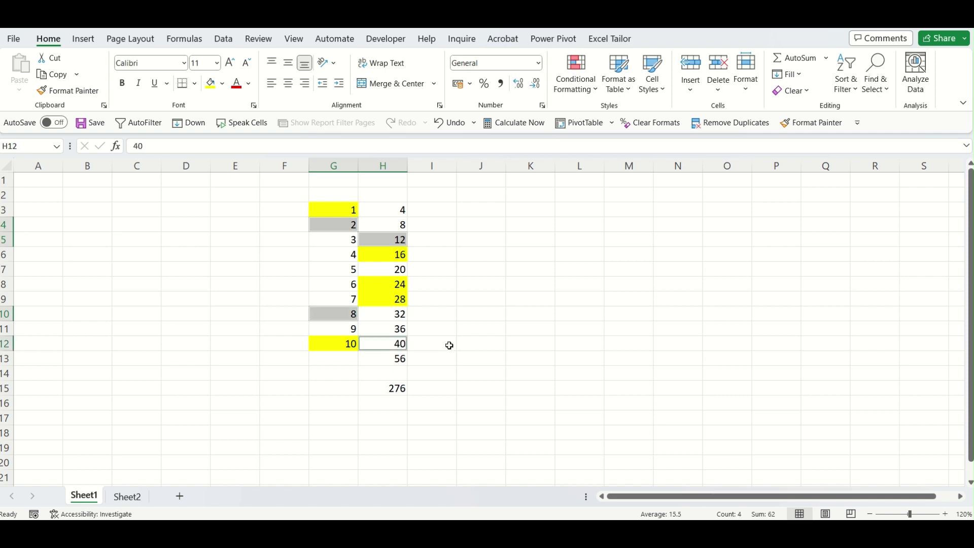
click(222, 83)
click(250, 204)
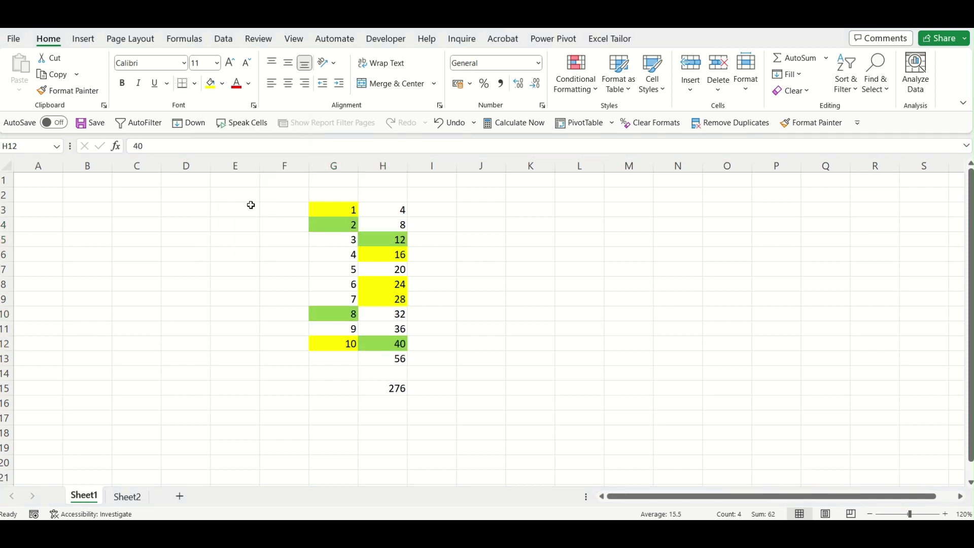
click(496, 274)
Copy H5:H6 into K4:K5 and clear the values, leaving green and yellow swatches.
drag(399, 243, 399, 252)
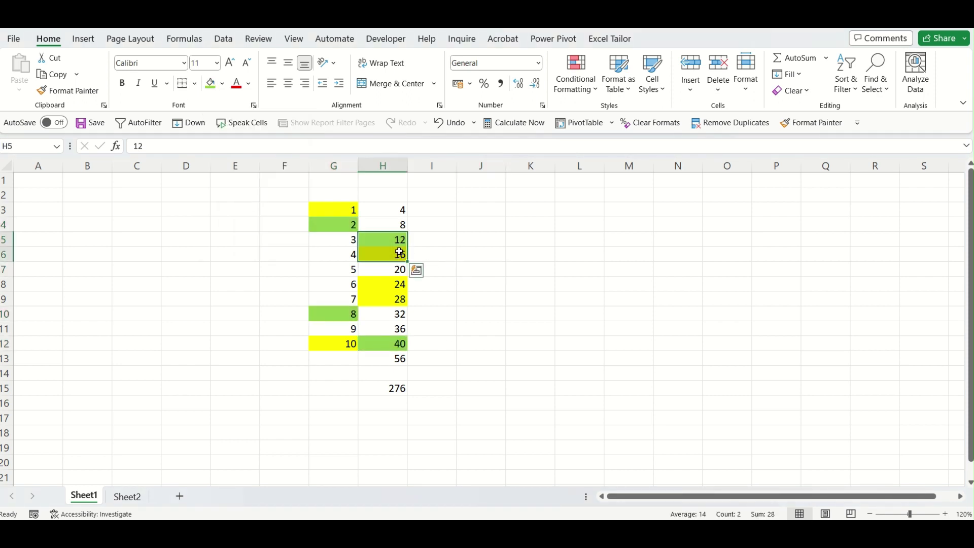
key(ctrl+c)
click(513, 221)
key(ctrl+v)
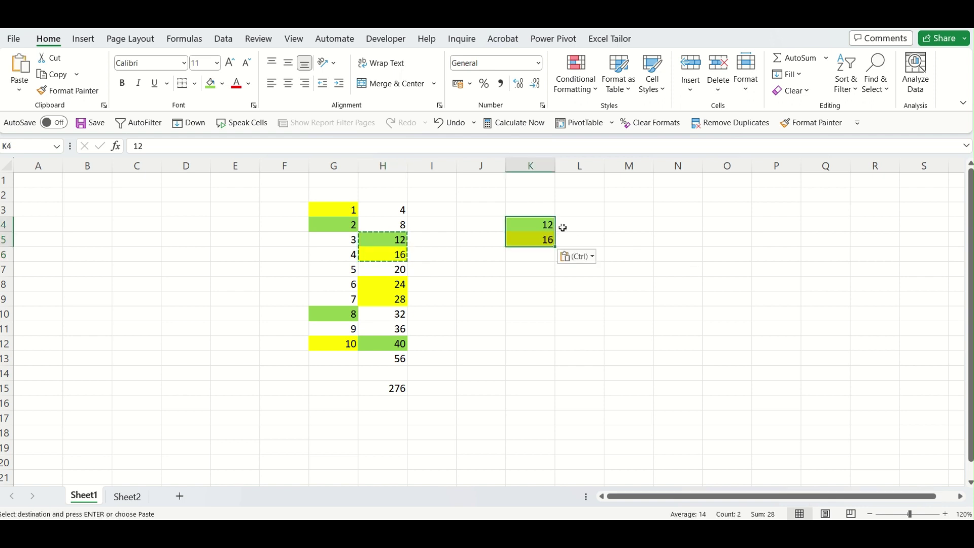
key(Delete)
click(595, 224)
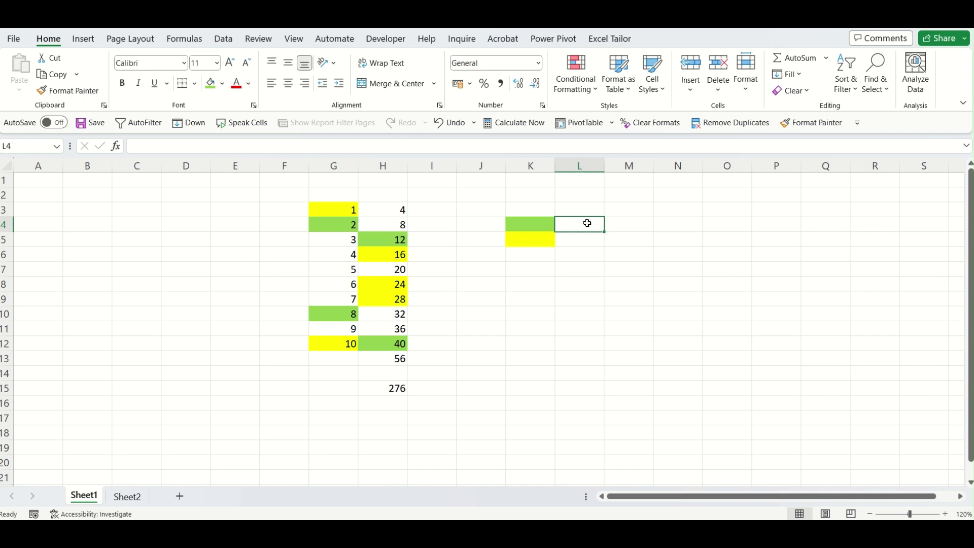
Review the coloured block G3:H15 and show the Excel Tailor tab with L4 selected.
click(336, 228)
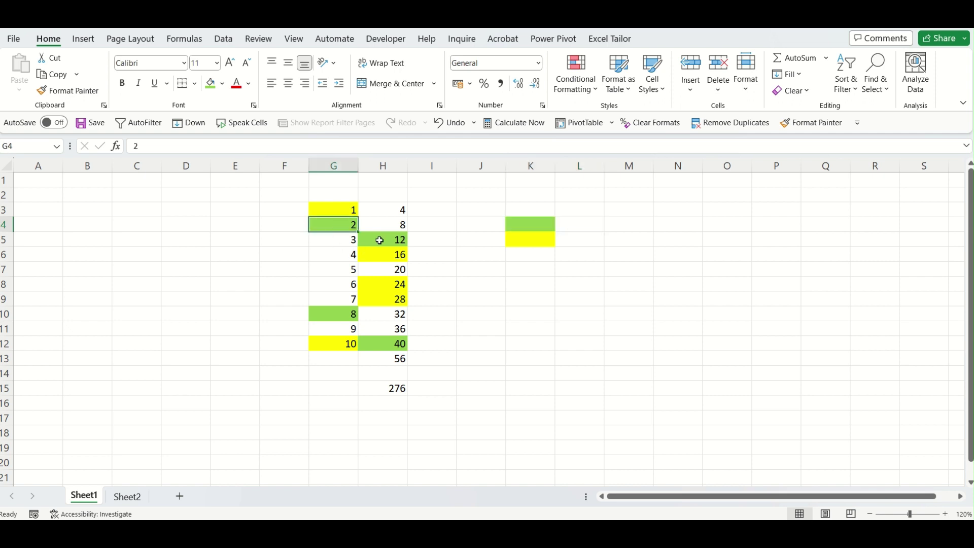
click(383, 241)
click(345, 312)
drag(338, 209, 402, 392)
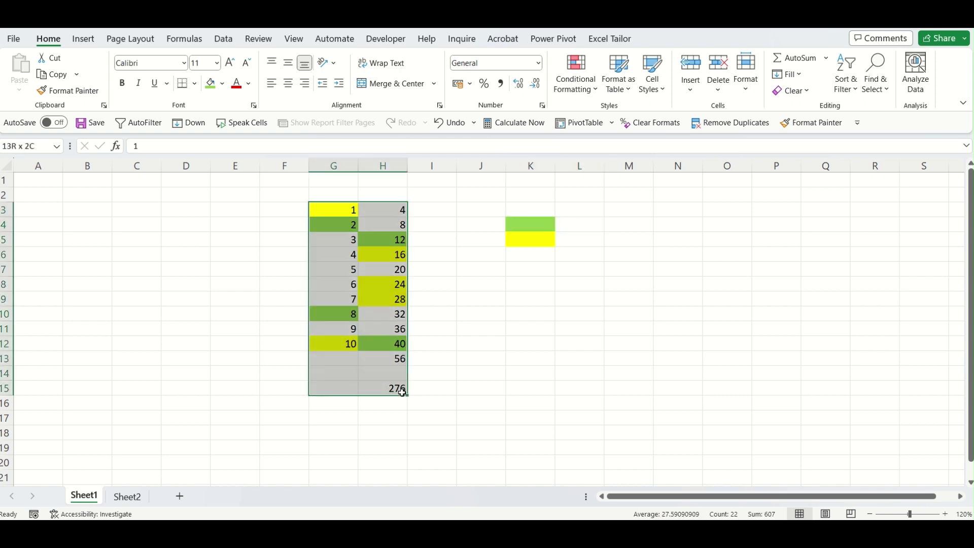
click(346, 315)
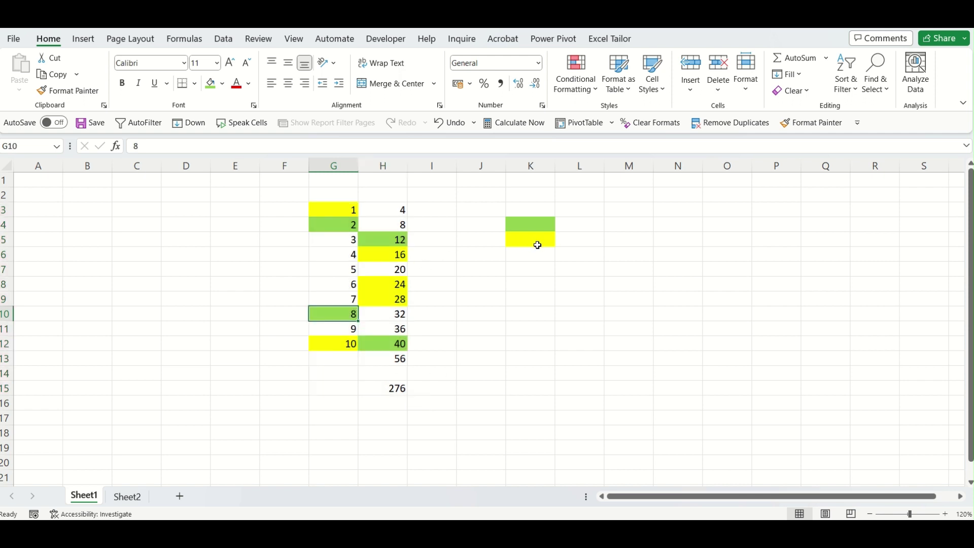
click(566, 244)
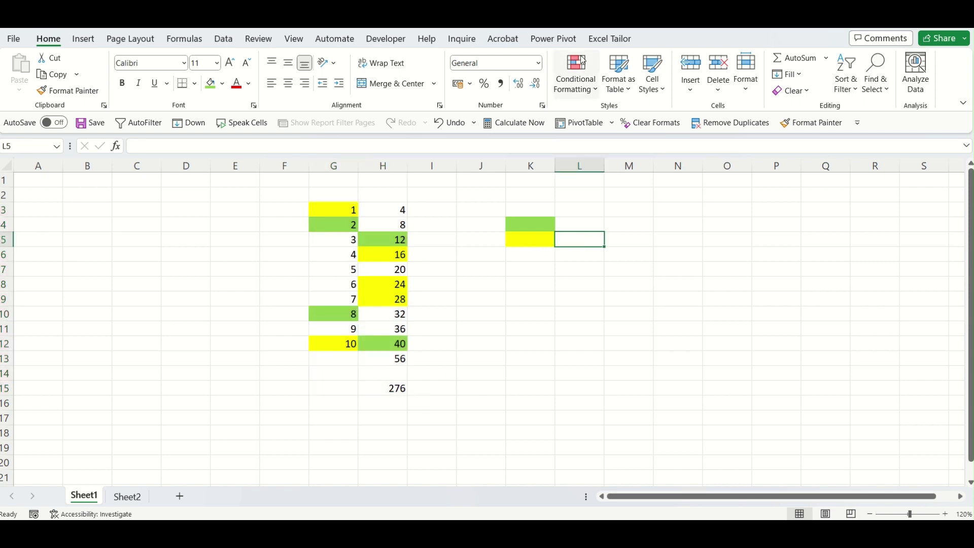
click(610, 38)
click(574, 226)
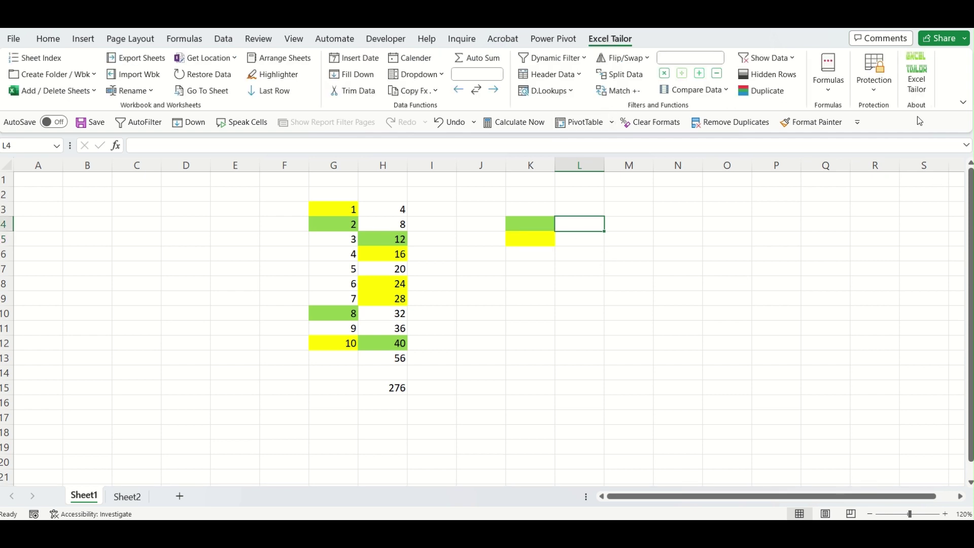
In L4, insert a Count by Color formula over G3:H15 using the green K4 sample.
click(827, 87)
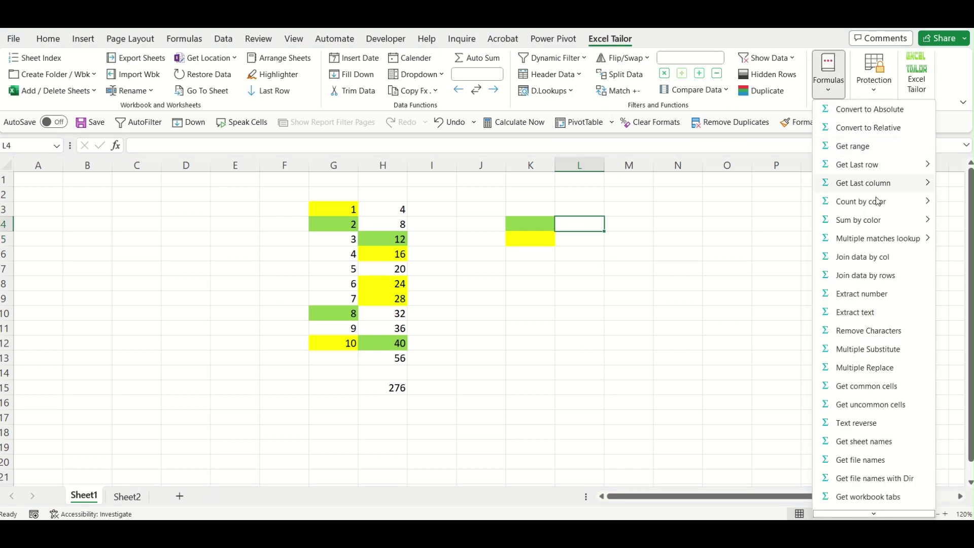
mouse_move(880, 200)
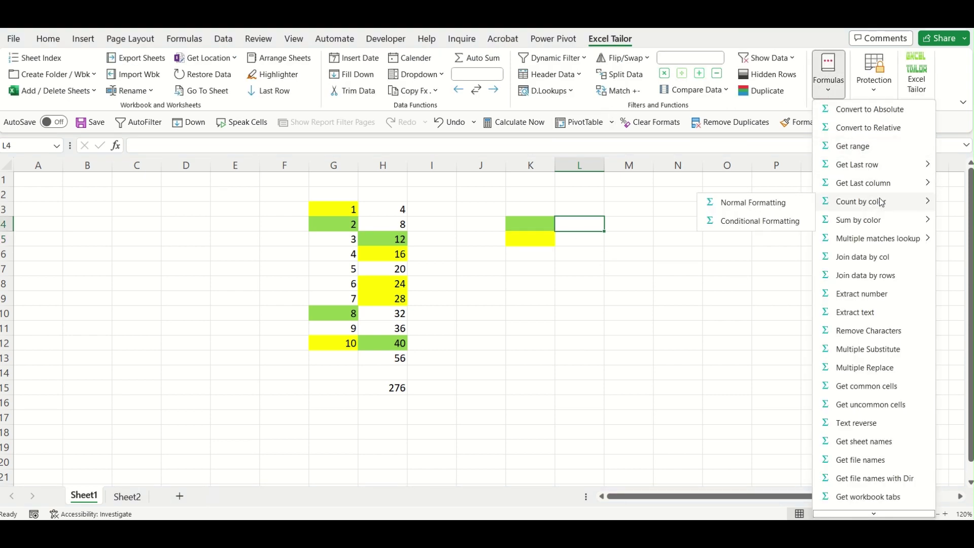
click(766, 203)
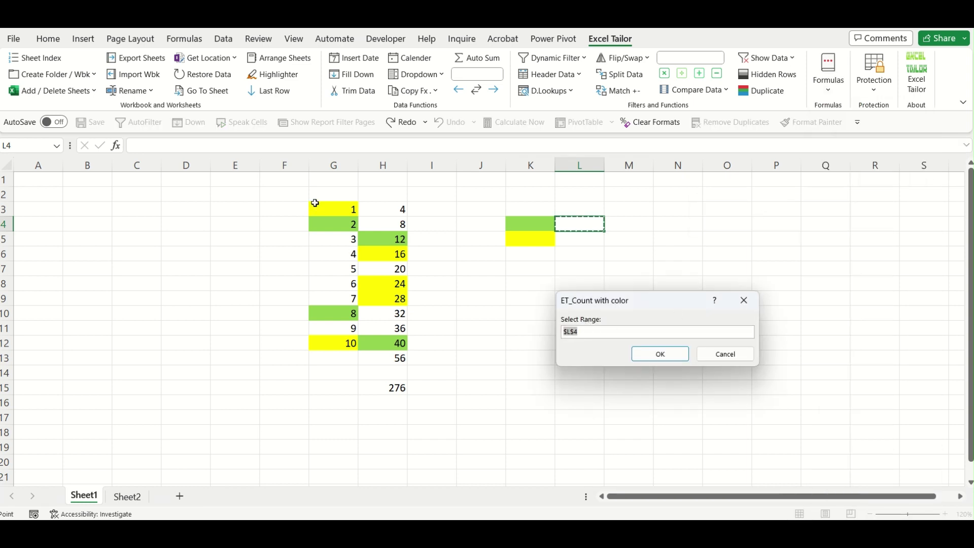
drag(315, 203, 401, 391)
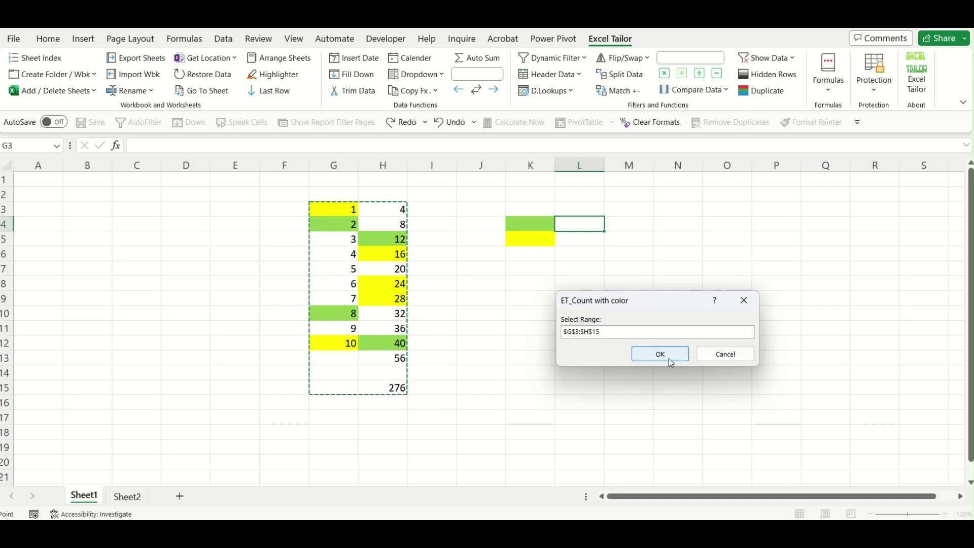
click(669, 359)
click(541, 220)
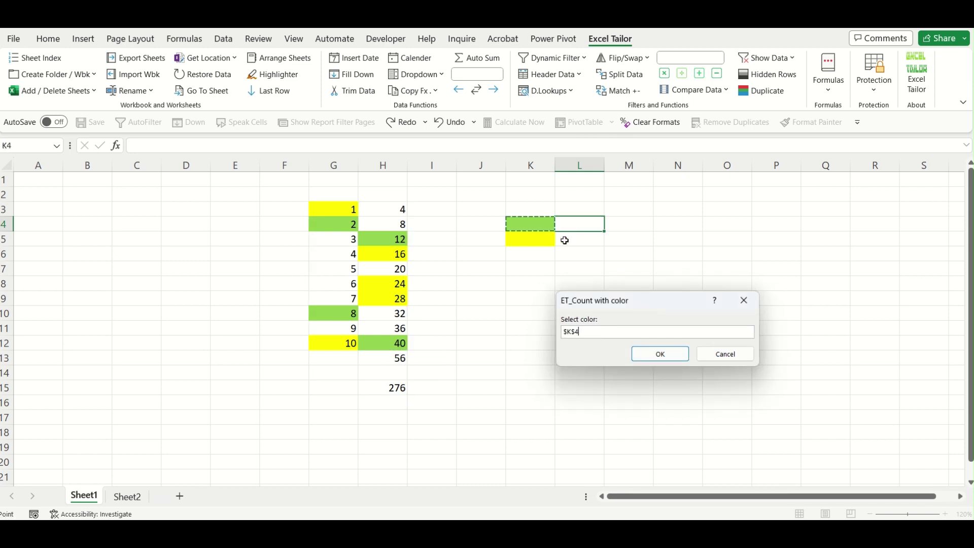
click(659, 353)
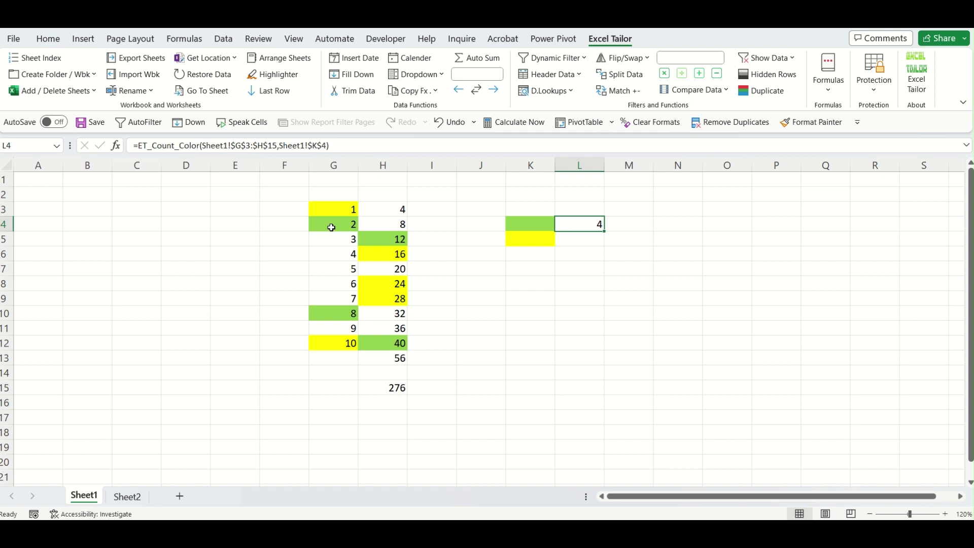
Check the four green cells (2, 12, 8, 40) match L4's count of 4.
click(332, 227)
click(394, 242)
click(336, 317)
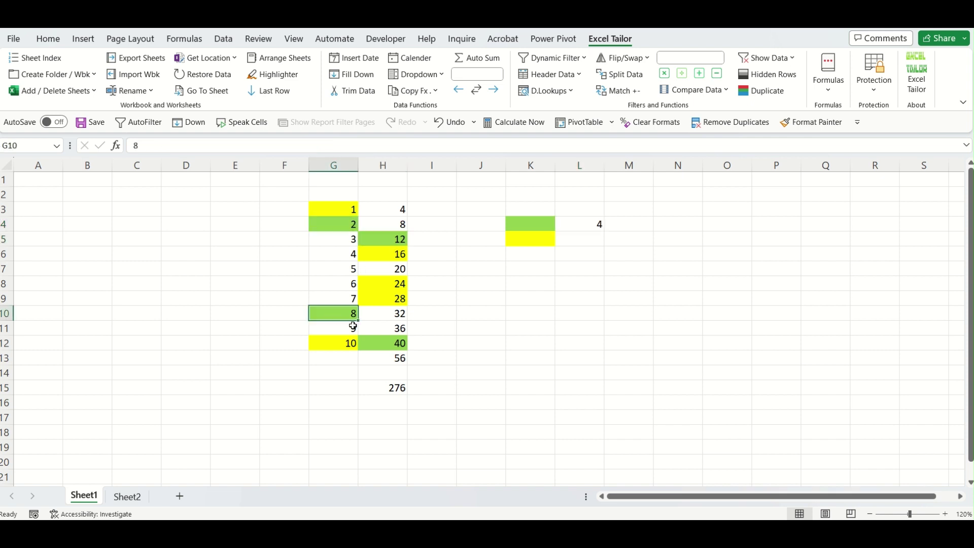
click(372, 340)
click(595, 224)
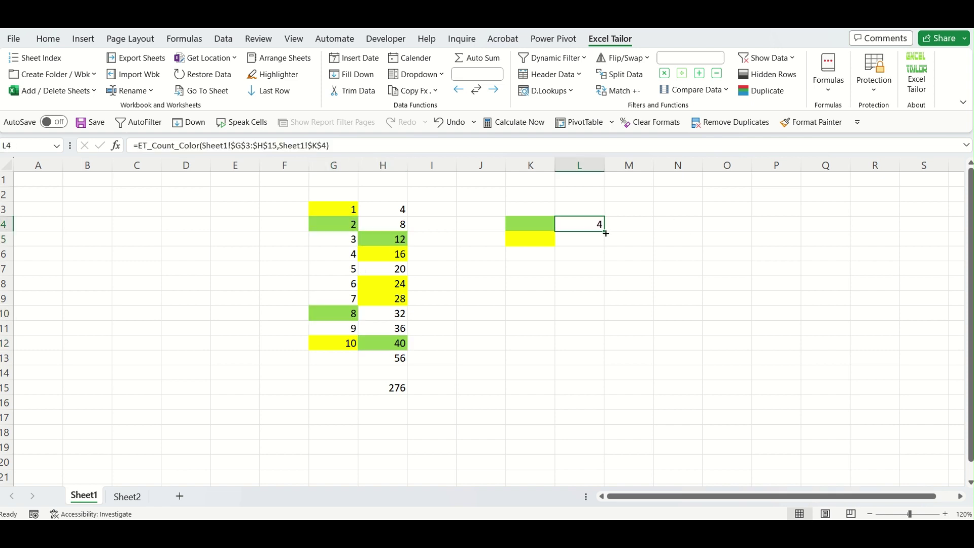
Fill the count formula down to L5 and point it at the yellow K5 sample.
drag(605, 231, 603, 248)
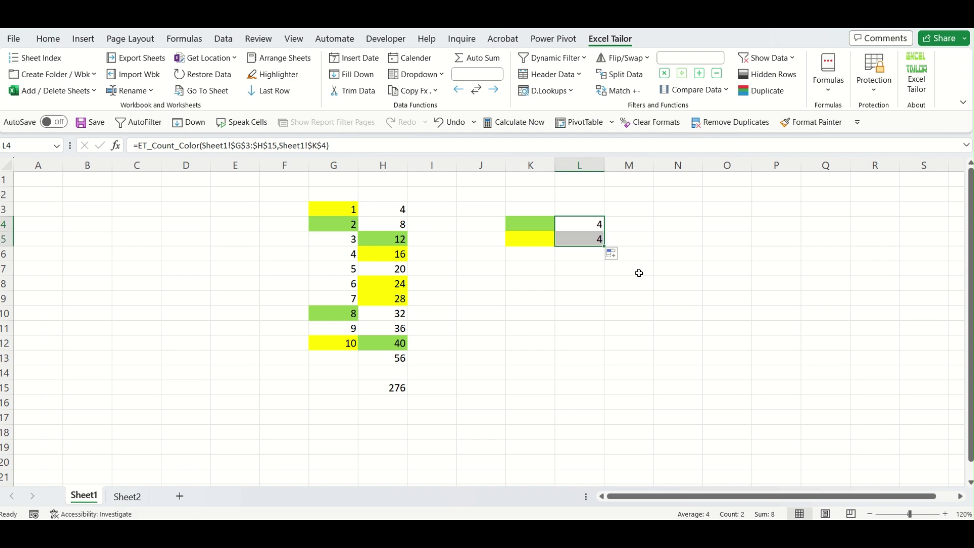
click(588, 238)
double_click(588, 239)
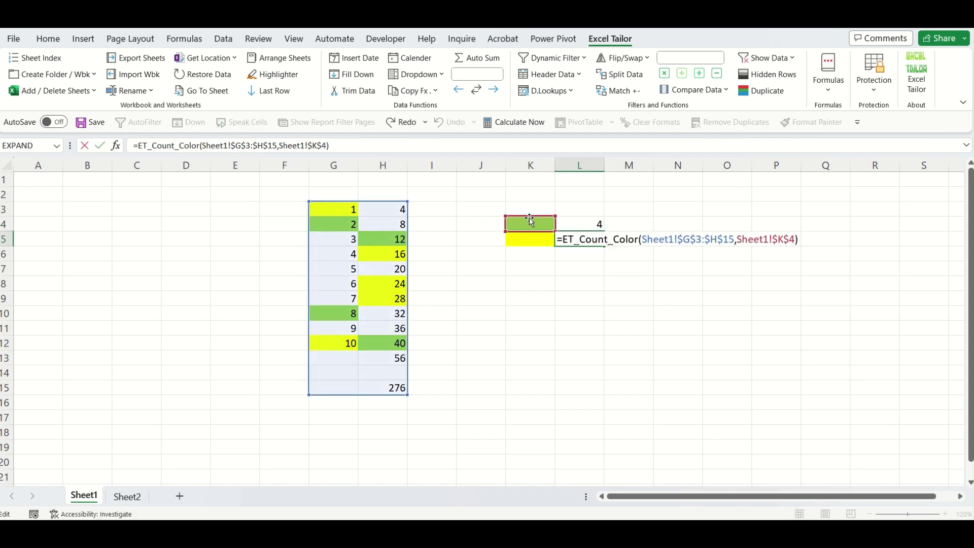
key(Return)
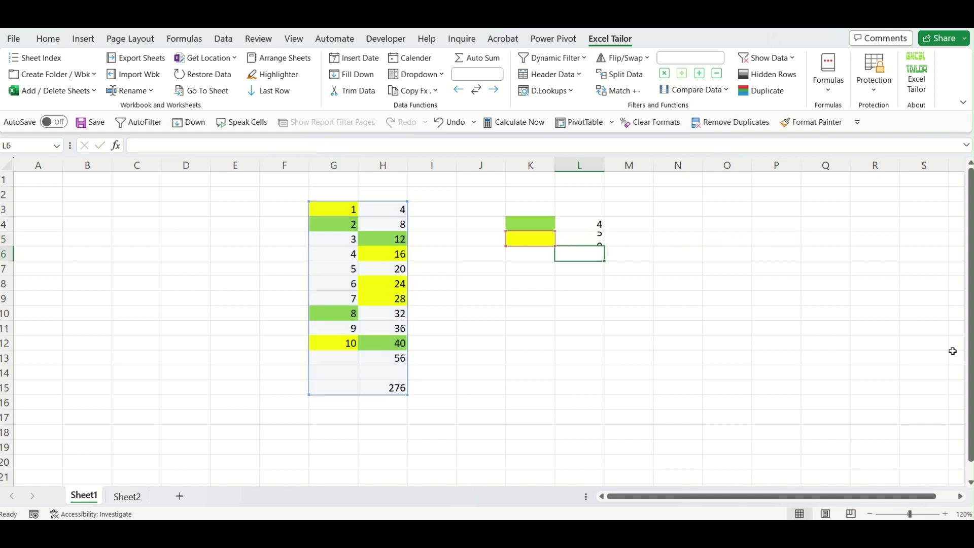
click(591, 243)
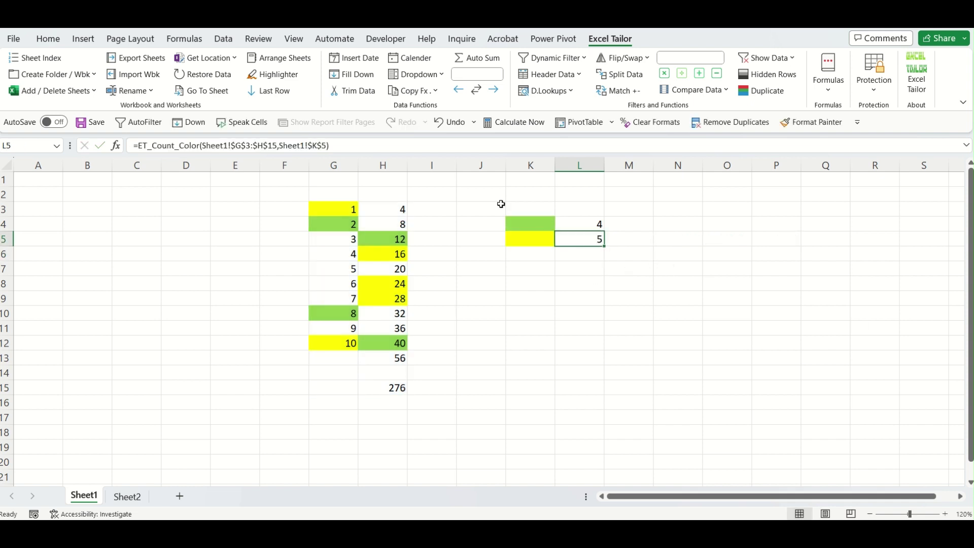
Check the five yellow cells (1, 16, 24, 28, 10) match L5's count of 5.
click(336, 209)
click(378, 252)
click(388, 284)
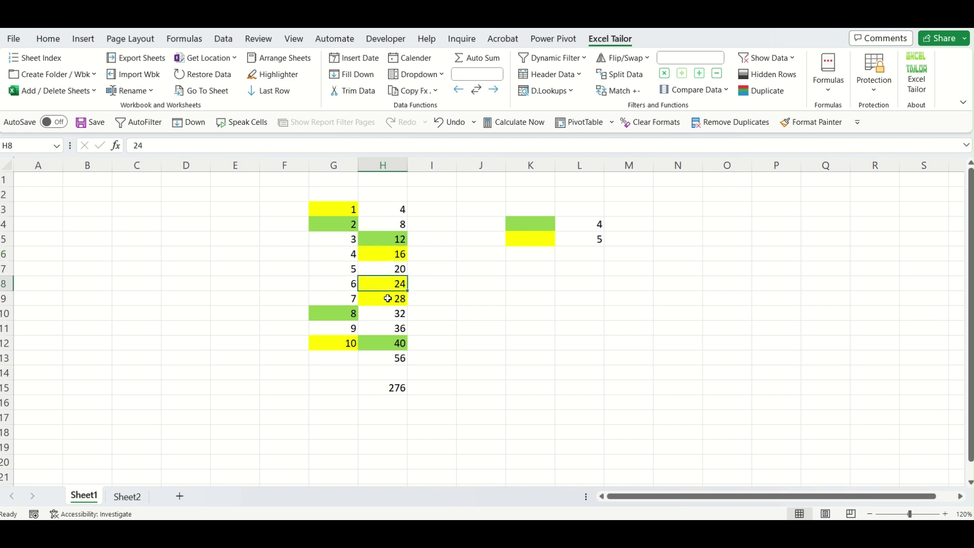
click(367, 298)
click(325, 342)
click(637, 227)
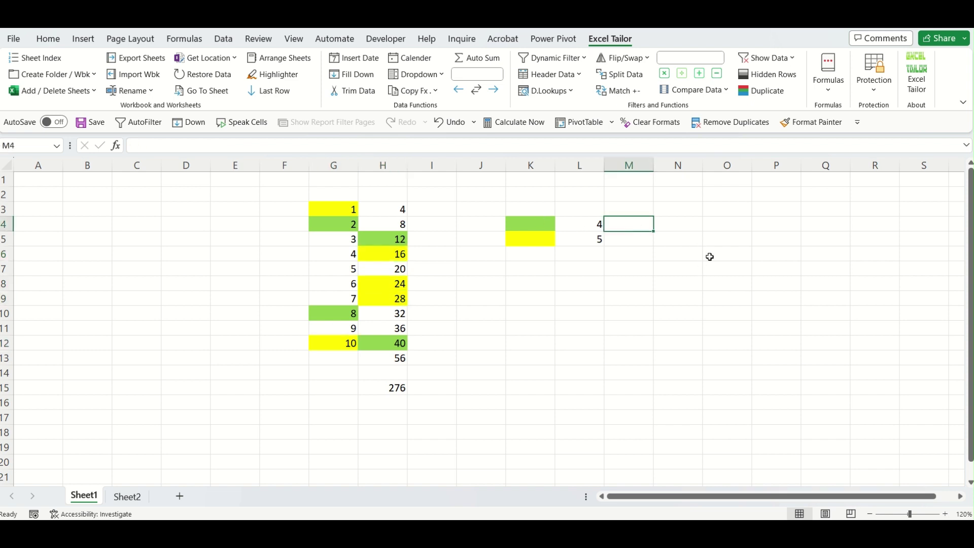
click(831, 95)
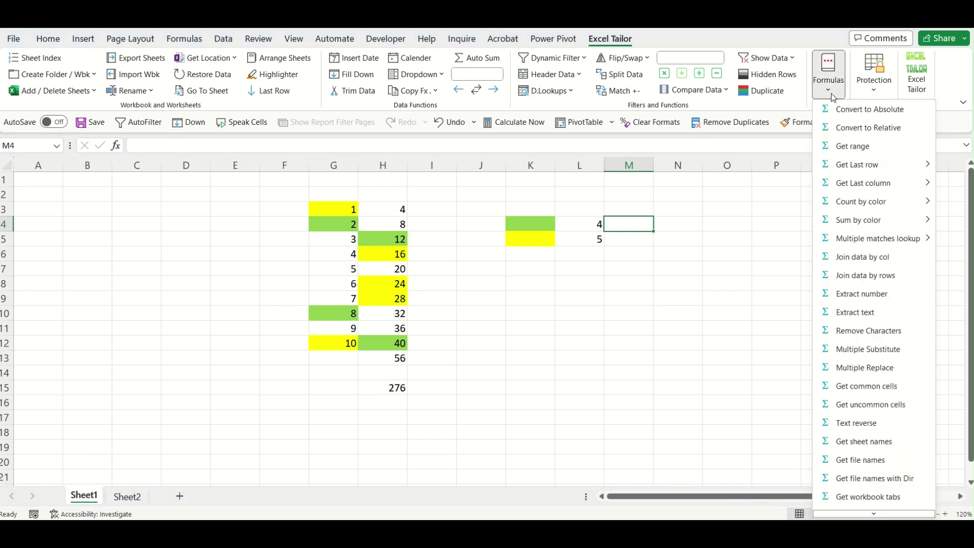
In M4, insert a Sum by Color formula over G3:H15 using the green K4 sample.
mouse_move(873, 220)
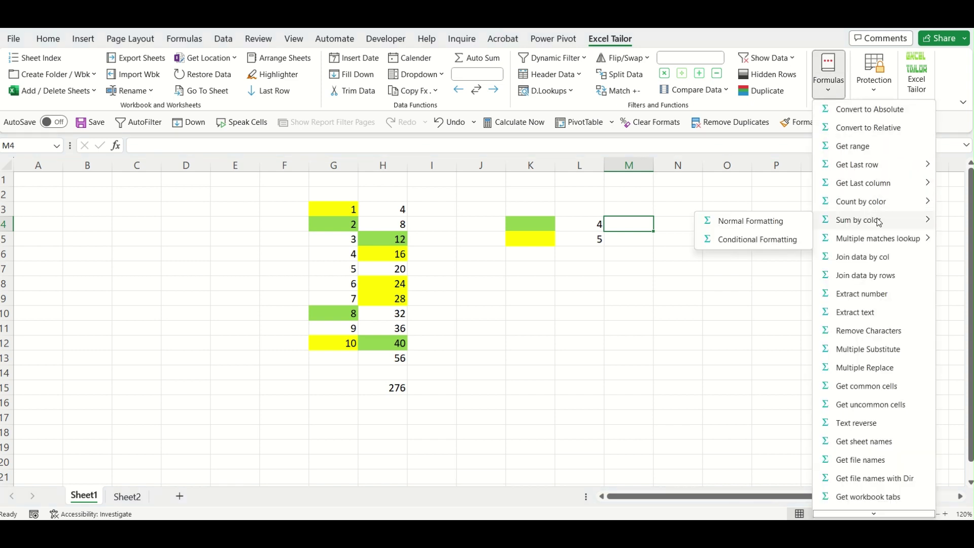
click(726, 221)
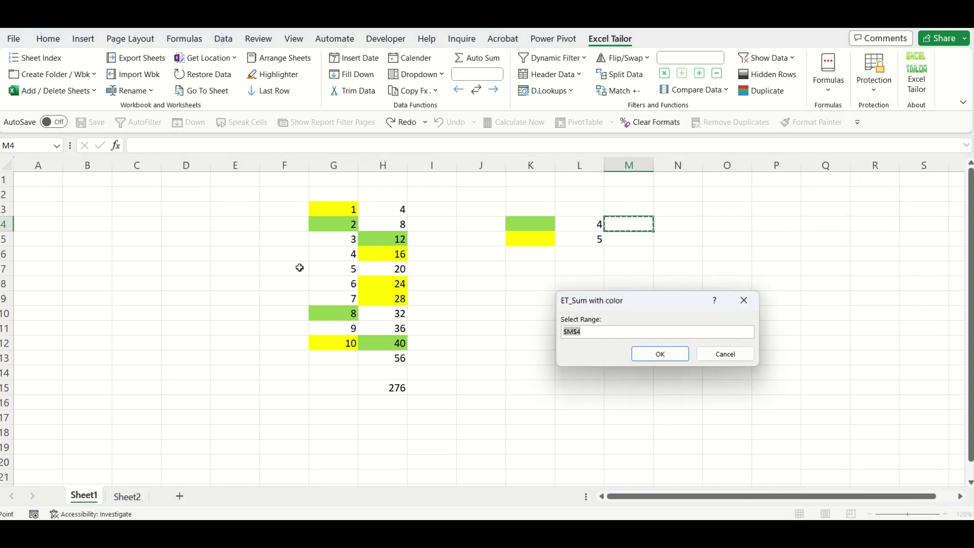
drag(315, 208, 384, 386)
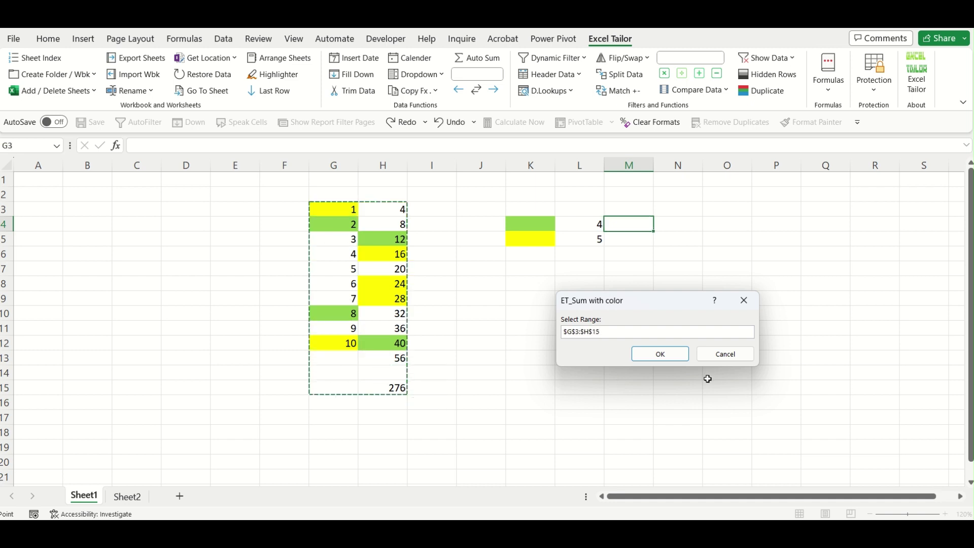
click(677, 355)
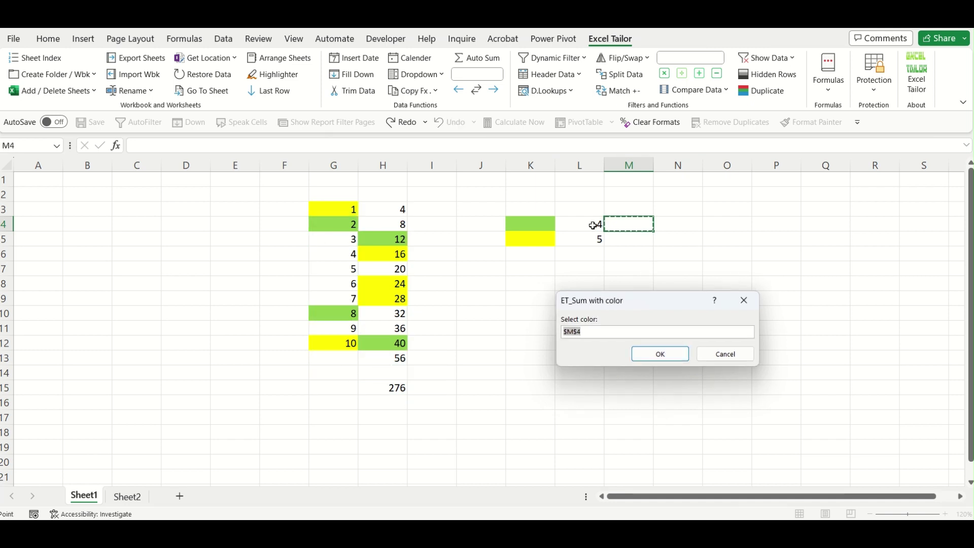
click(539, 227)
click(671, 355)
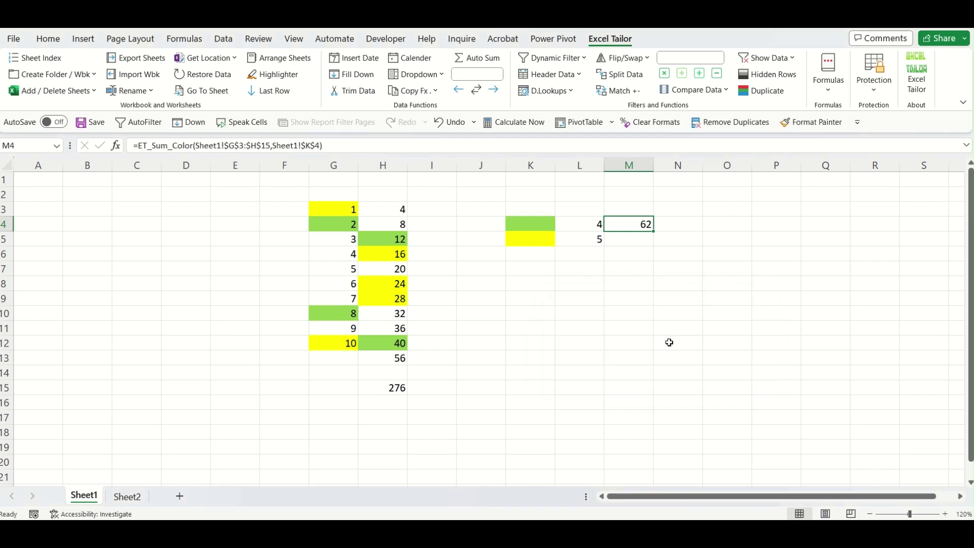
click(670, 284)
Verify the green cells 2, 12, 8 and 40 total 62 and paste 62 into M9.
click(538, 225)
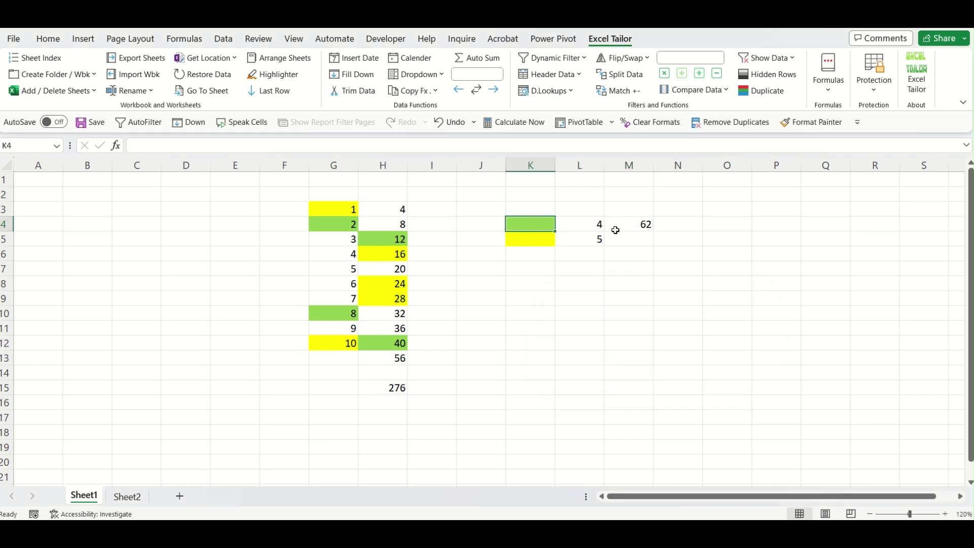
click(349, 230)
ctrl+click(383, 240)
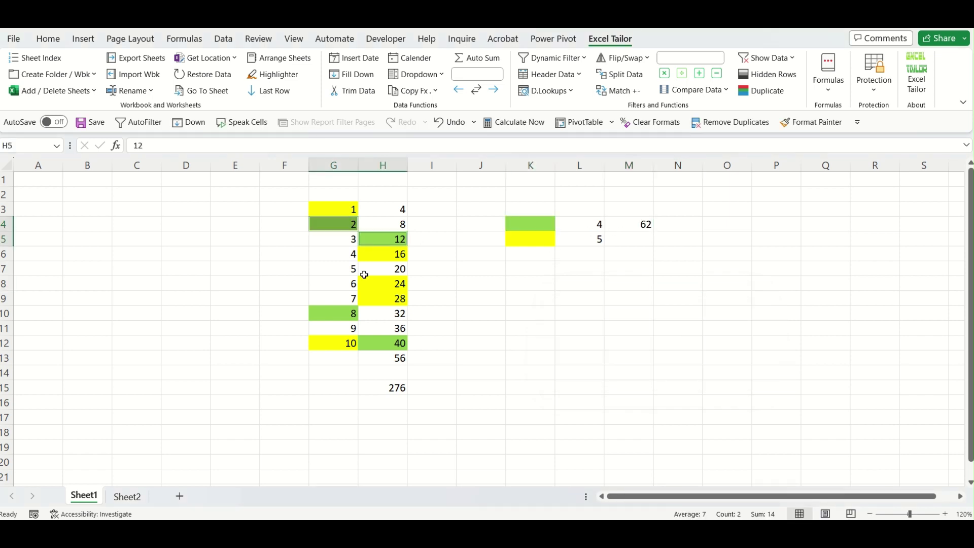
ctrl+click(340, 310)
ctrl+click(375, 338)
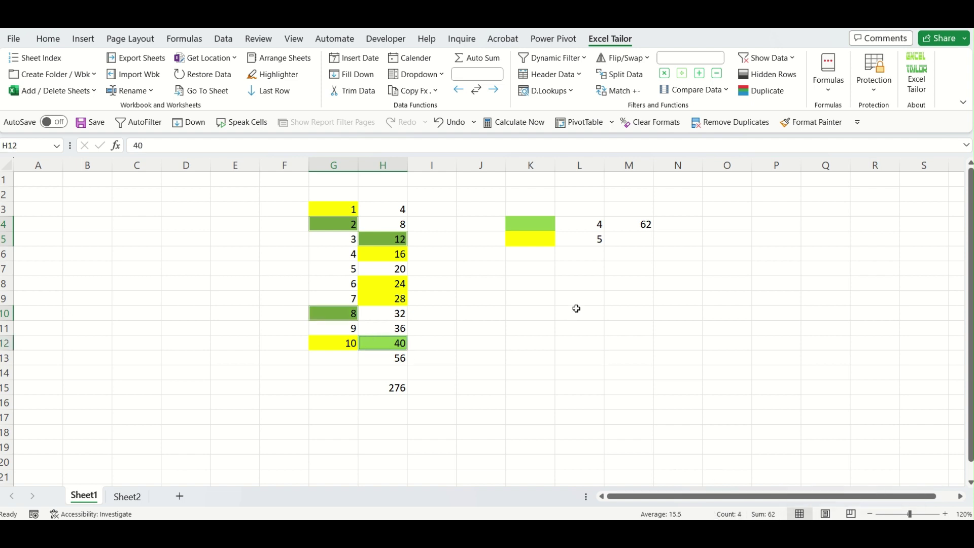
click(640, 296)
text(62)
click(730, 315)
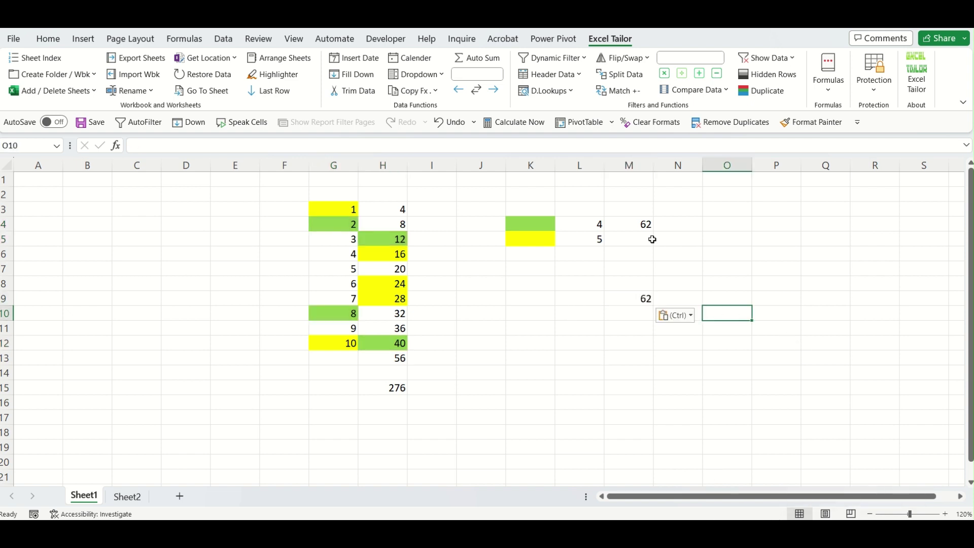
click(630, 240)
Fill the sum formula down to M5 and point it at yellow K5, giving 79.
click(641, 224)
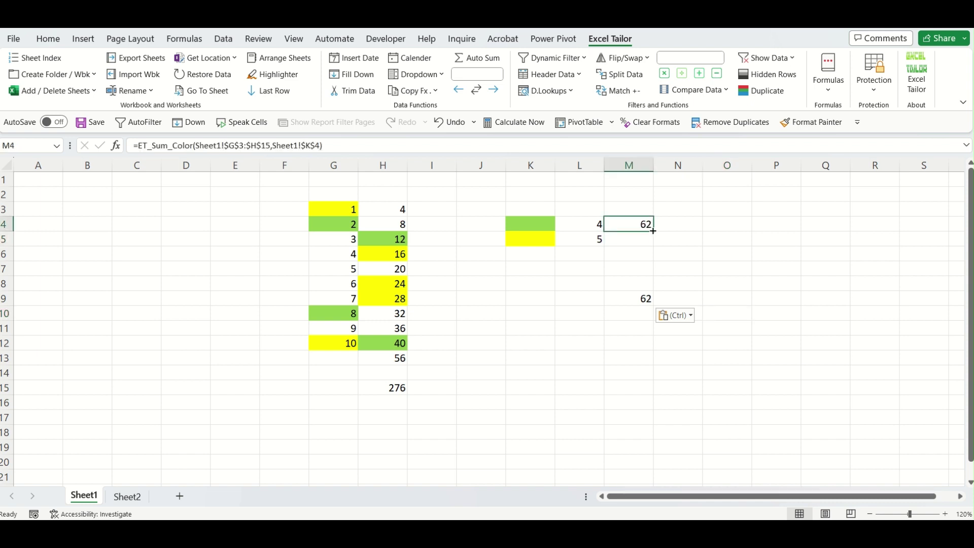
drag(653, 231, 655, 245)
double_click(645, 241)
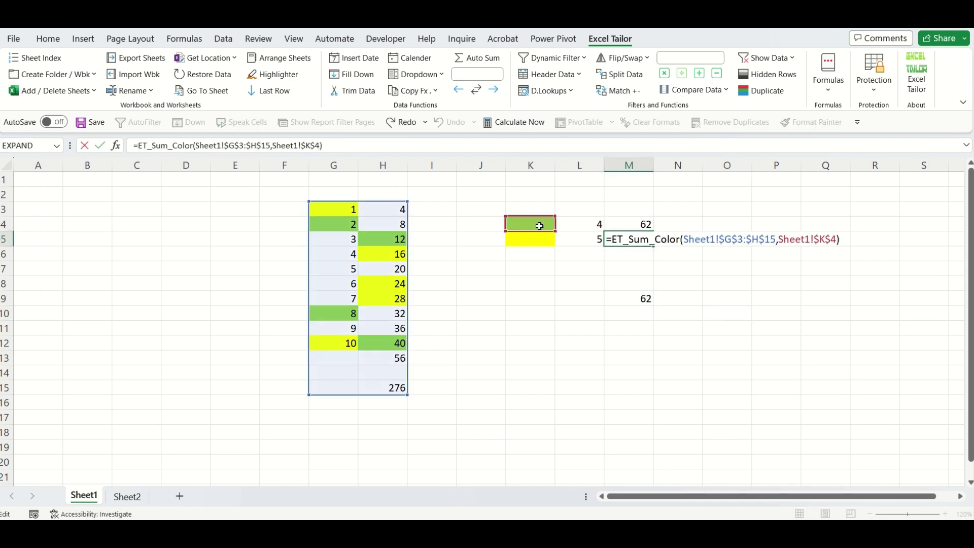
drag(532, 233, 531, 237)
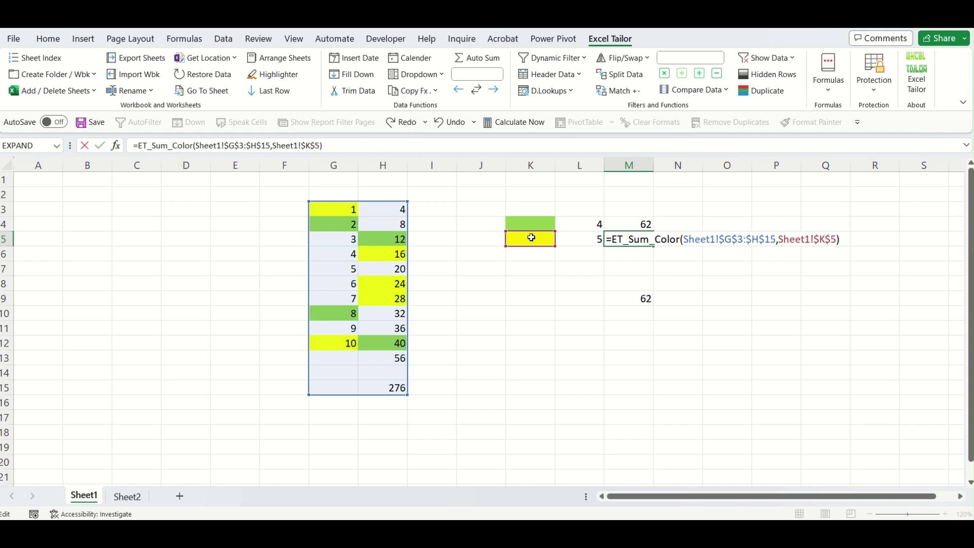
key(Return)
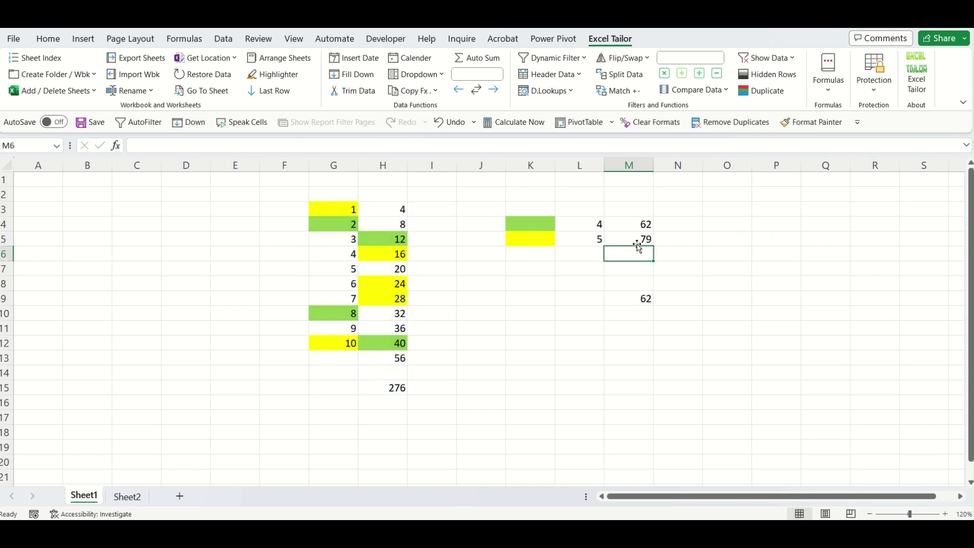
click(634, 241)
Verify the yellow cells total 79, paste 79 into M10, and select F1:O17.
click(370, 250)
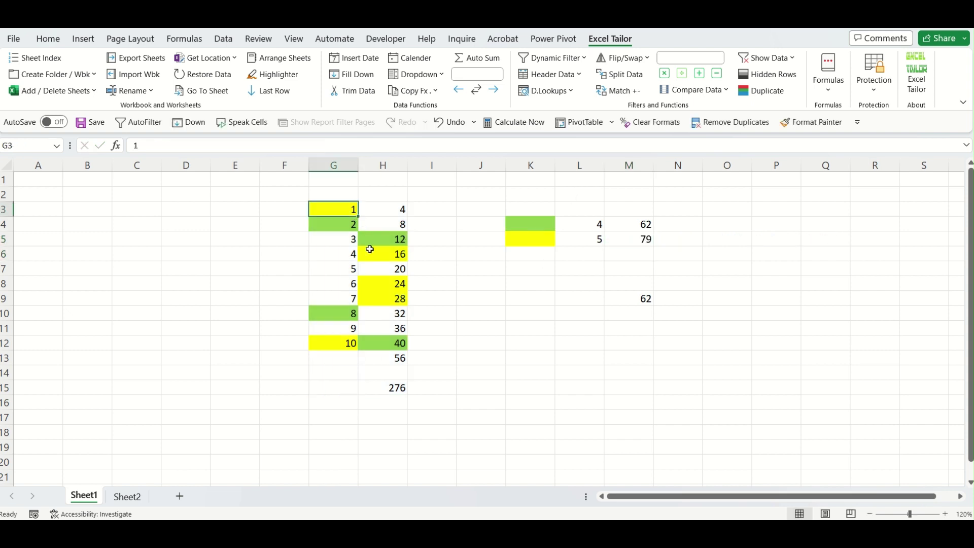
drag(390, 283, 396, 300)
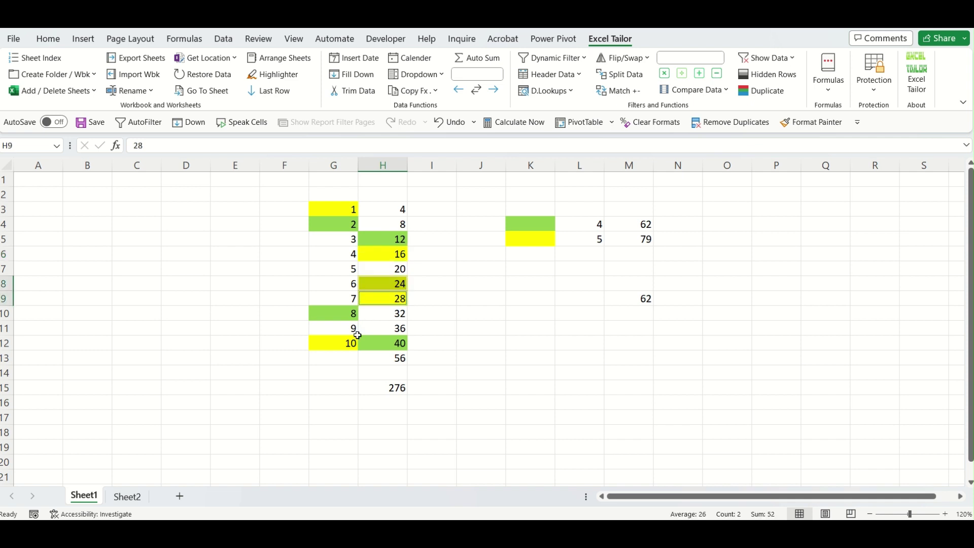
ctrl+click(348, 343)
ctrl+click(383, 253)
ctrl+click(340, 206)
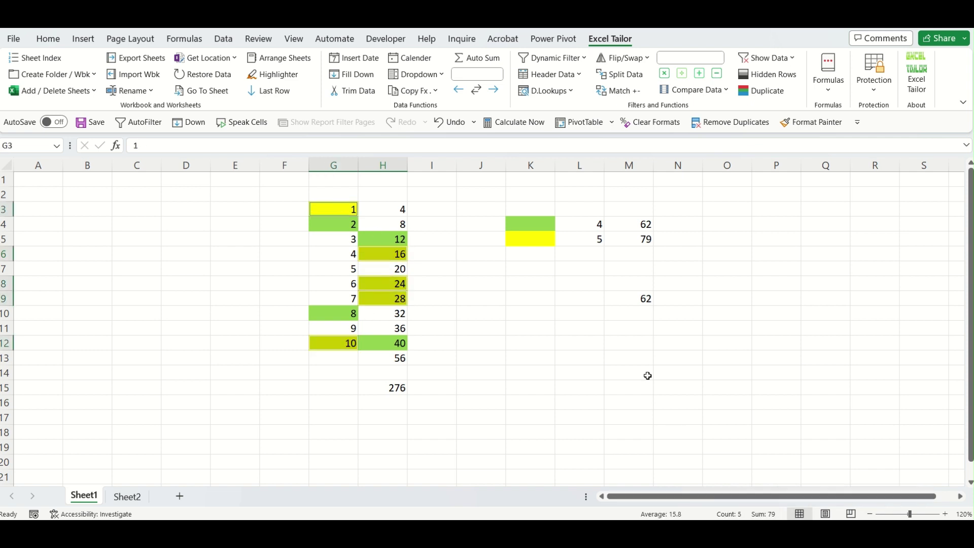
click(639, 311)
text(79)
click(827, 373)
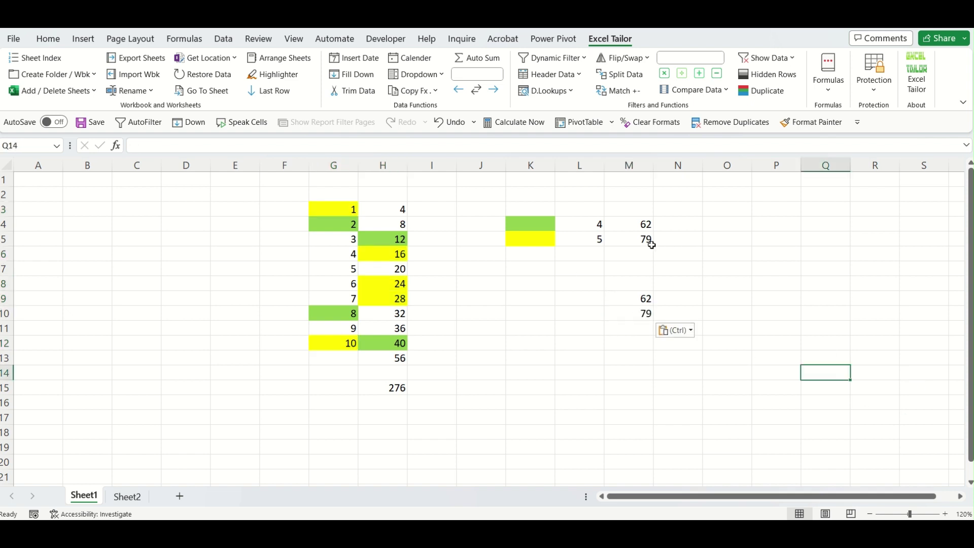
drag(267, 180, 721, 424)
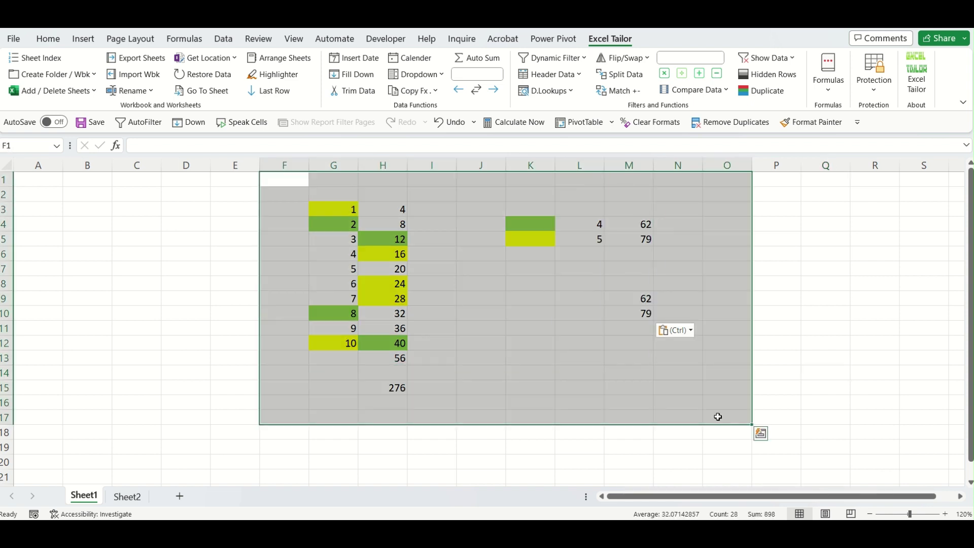
Clear all cell formats from F1:O17 and delete the colour results in L2:N17.
click(658, 122)
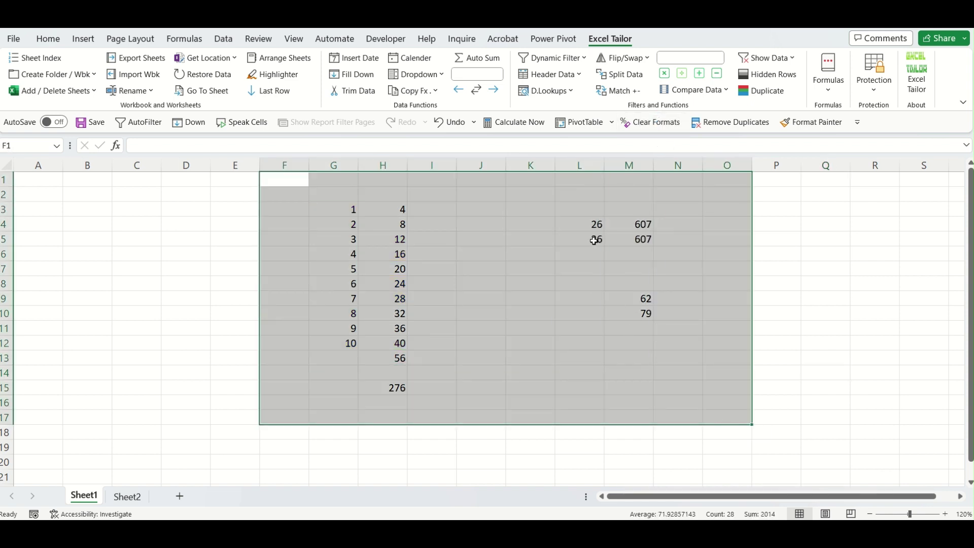
drag(586, 198, 695, 419)
key(Delete)
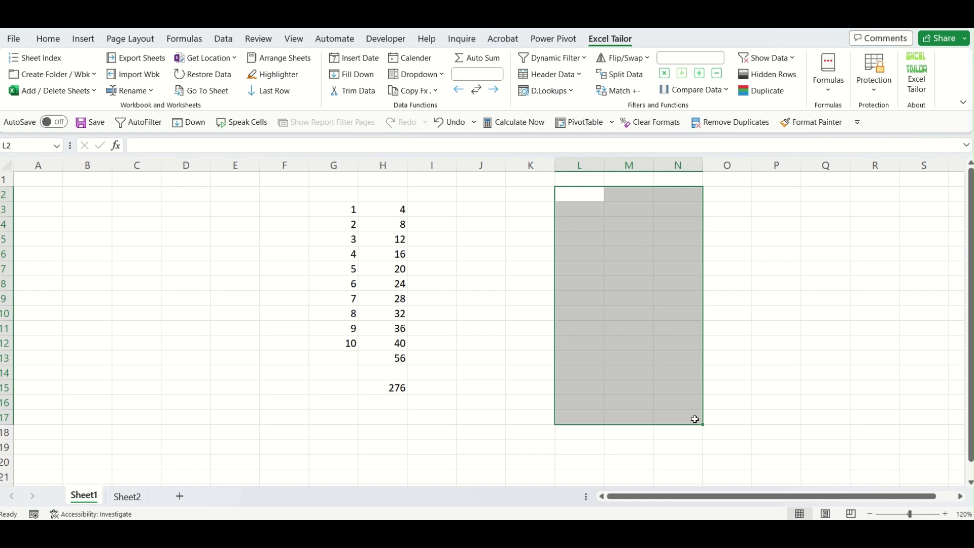
click(410, 300)
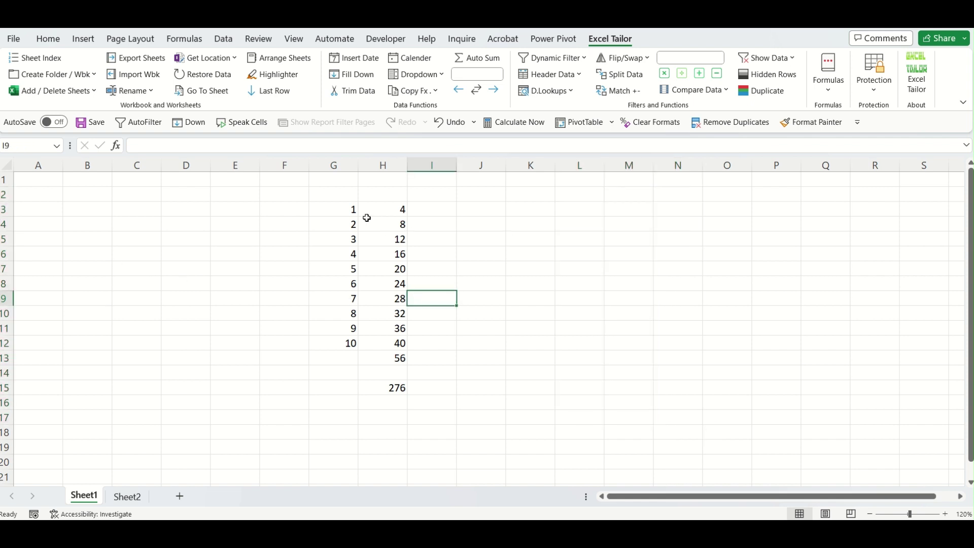
Enter 478 in G13 and select the number block G3:H13.
drag(345, 209, 383, 357)
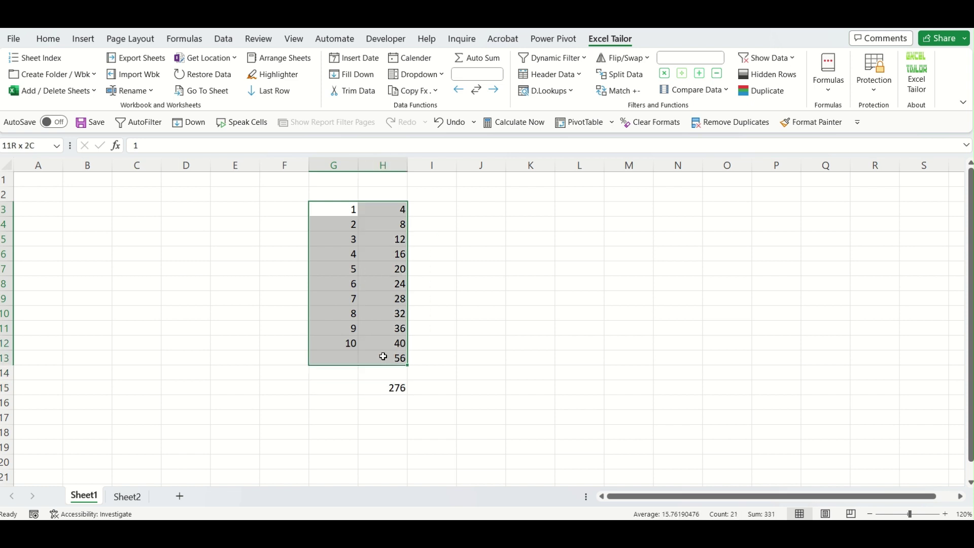
click(333, 359)
text(478)
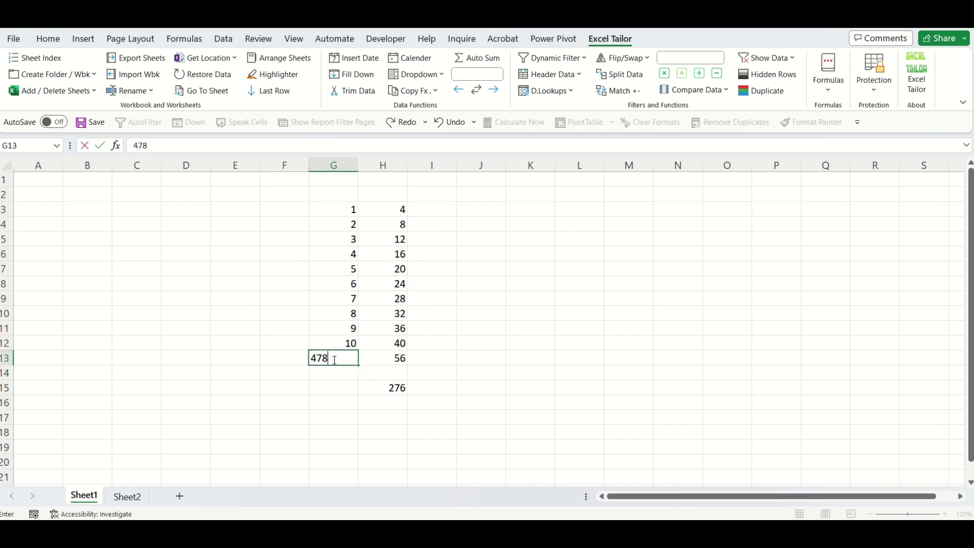
key(Down)
key(Down)
key(Right)
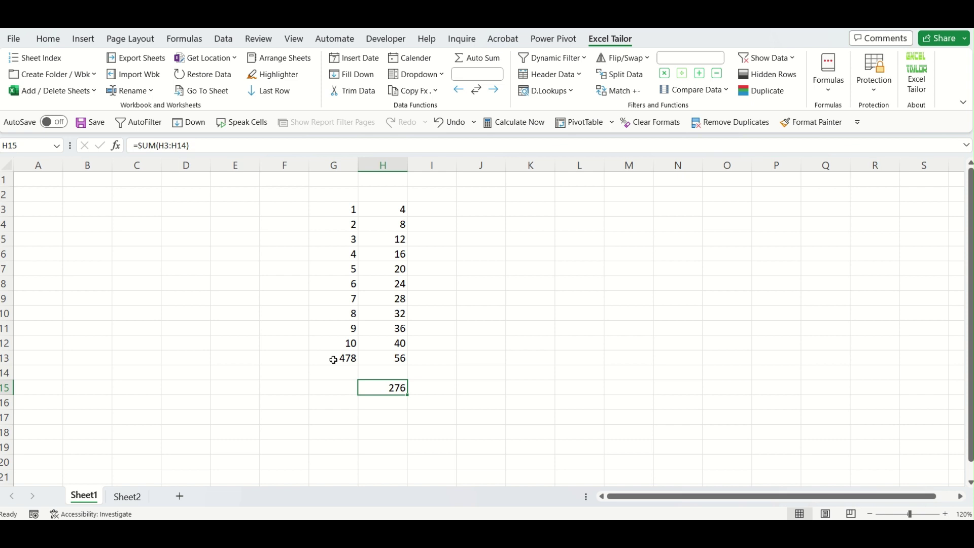
click(476, 330)
click(341, 208)
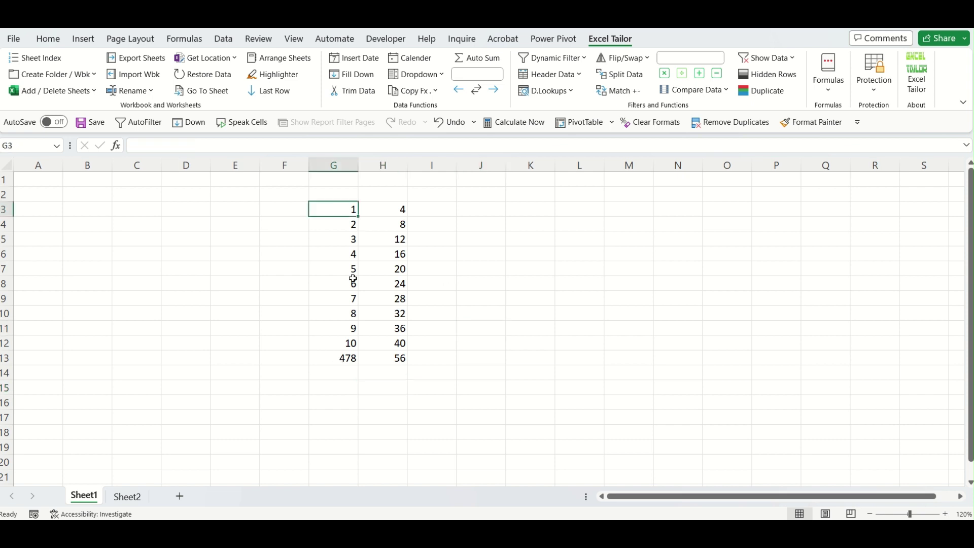
drag(353, 279, 374, 353)
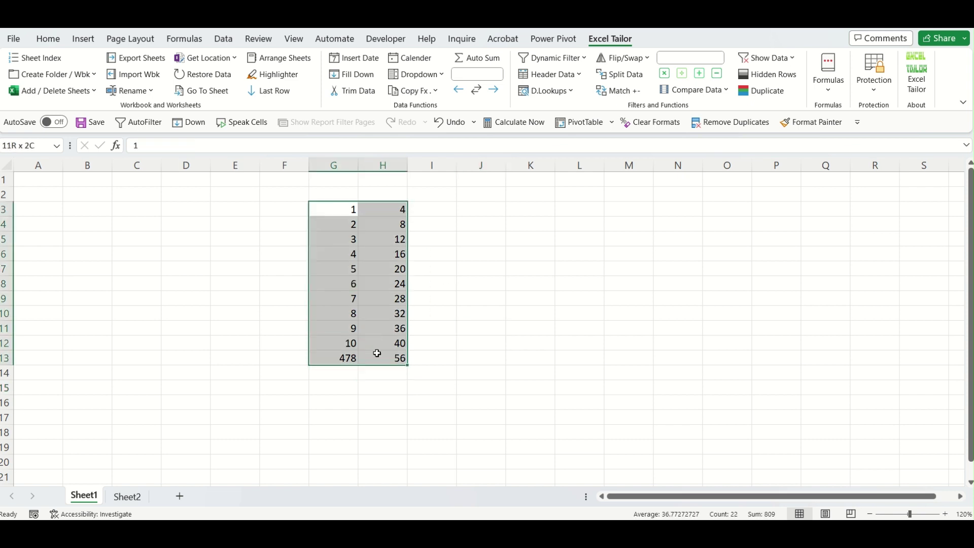
Abandon a started Greater Than highlight rule and correct G13 from 478 to 78.
click(44, 41)
click(579, 83)
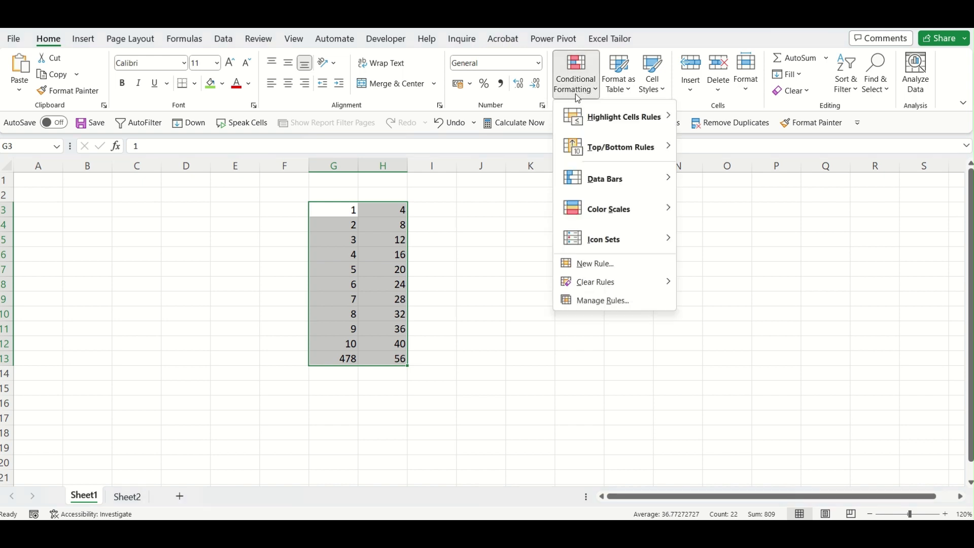
mouse_move(595, 120)
click(742, 130)
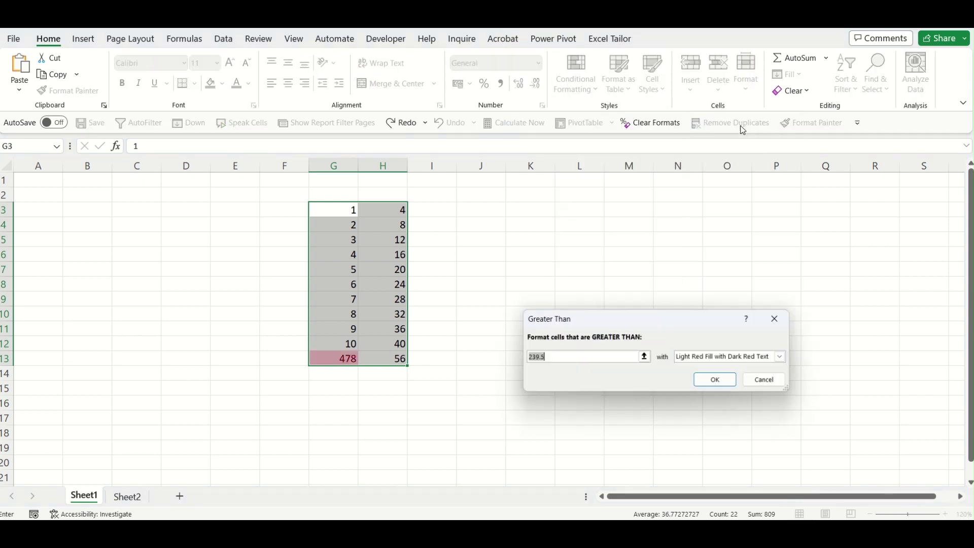
click(769, 381)
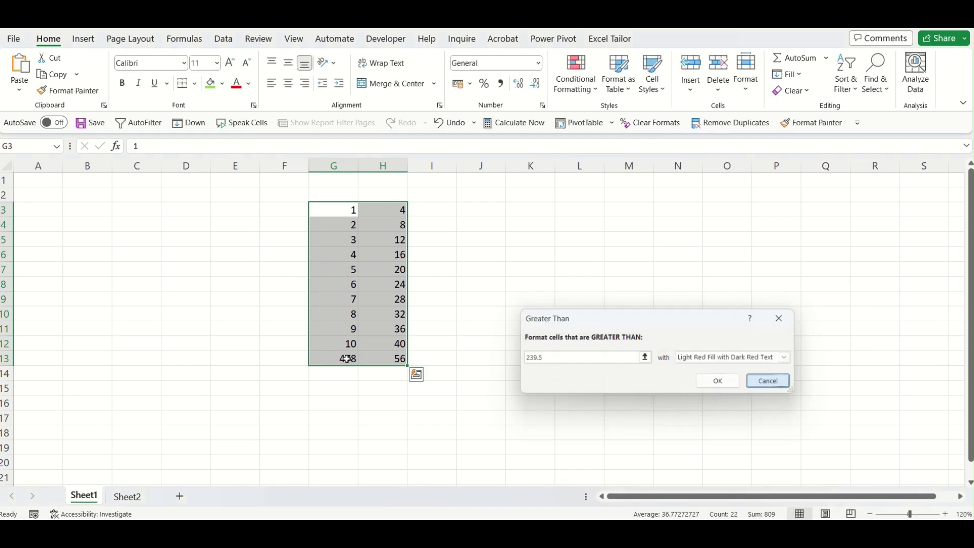
key(BackSpace)
click(740, 409)
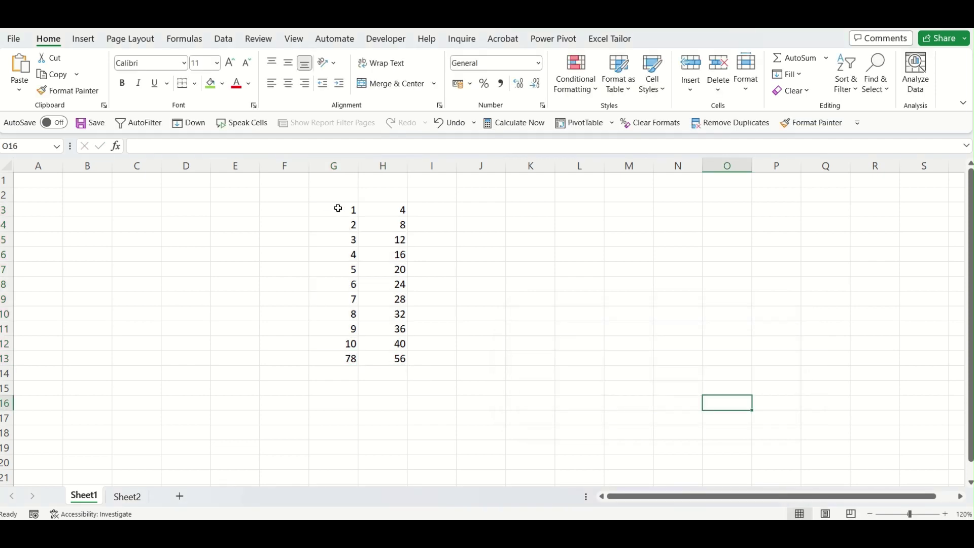
Highlight values between 20 and 59 in G3:H13 with light red fill and dark red text.
drag(338, 209, 376, 355)
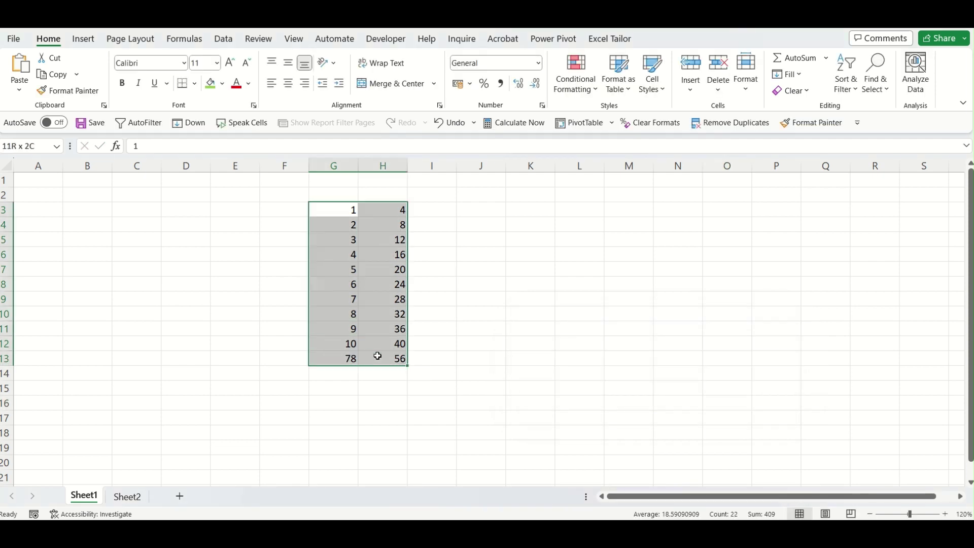
click(590, 95)
mouse_move(594, 121)
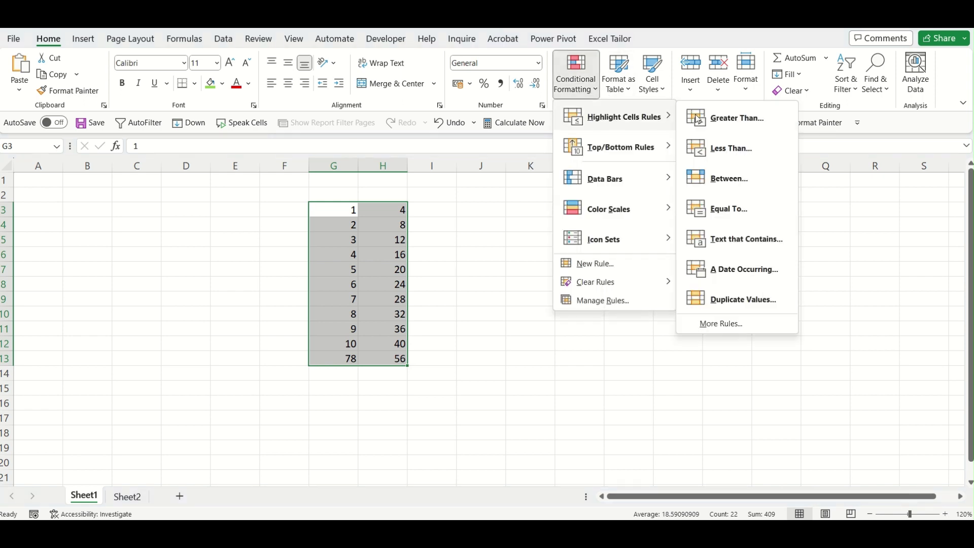
click(731, 180)
click(723, 379)
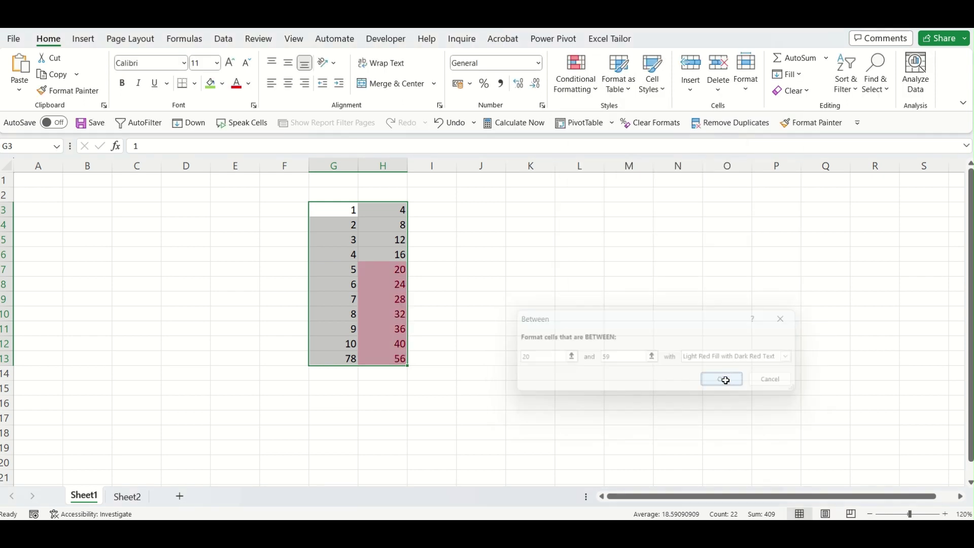
Inspect the highlighted cells H7:H13, then clear the selection.
click(481, 254)
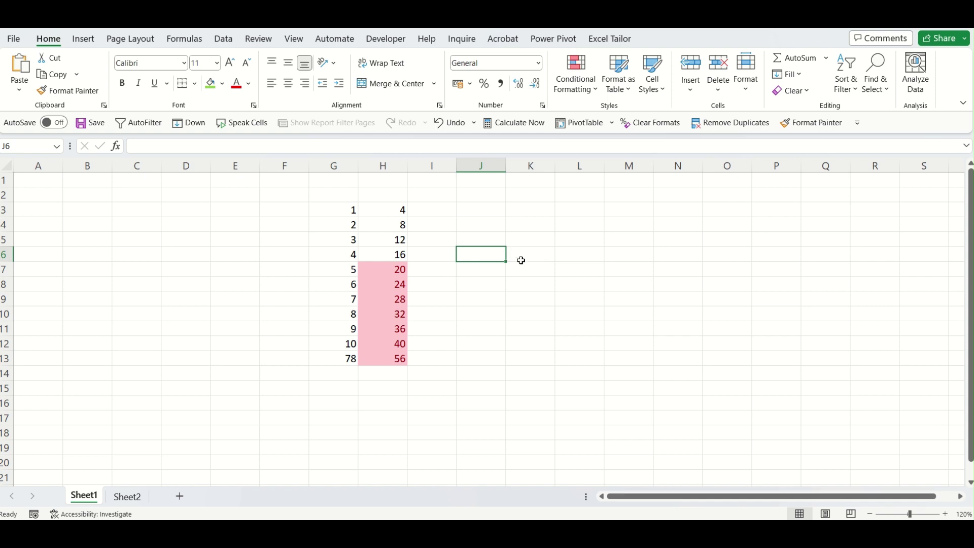
click(521, 260)
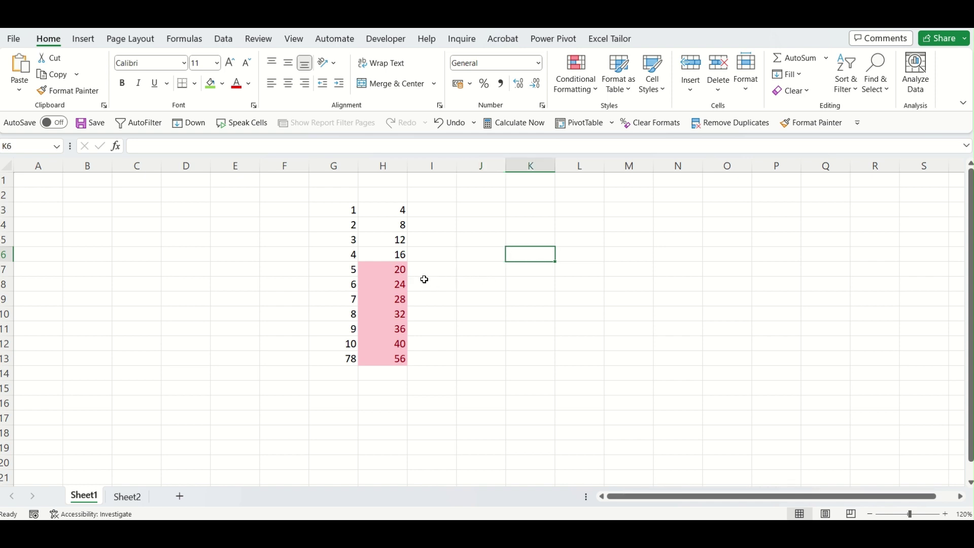
drag(397, 270, 389, 361)
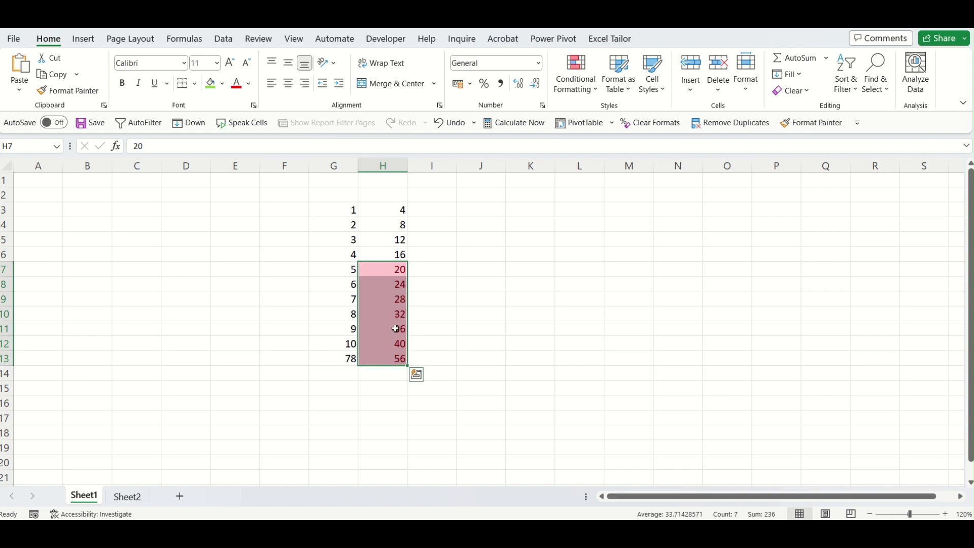
click(538, 241)
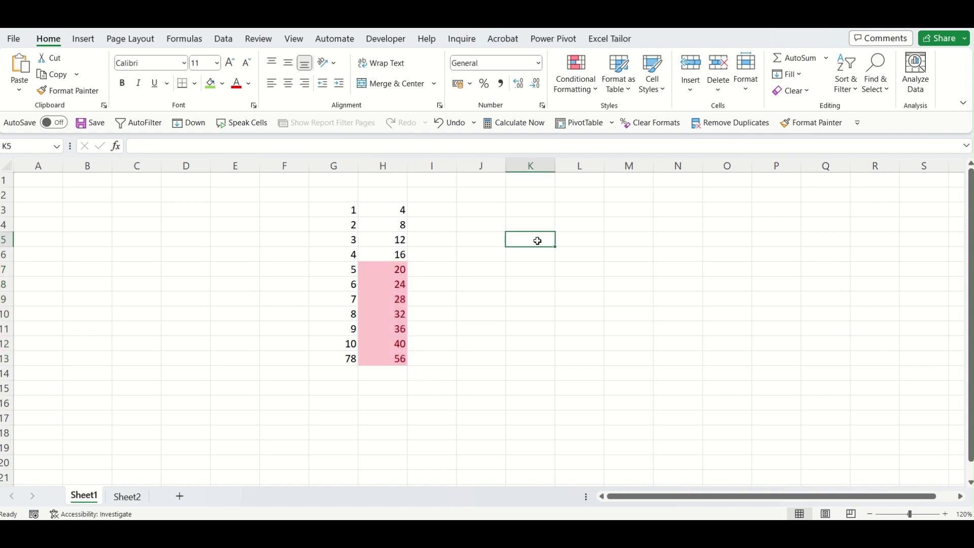
Show the Count by color submenu under the Excel Tailor Formulas dropdown.
click(615, 41)
click(832, 94)
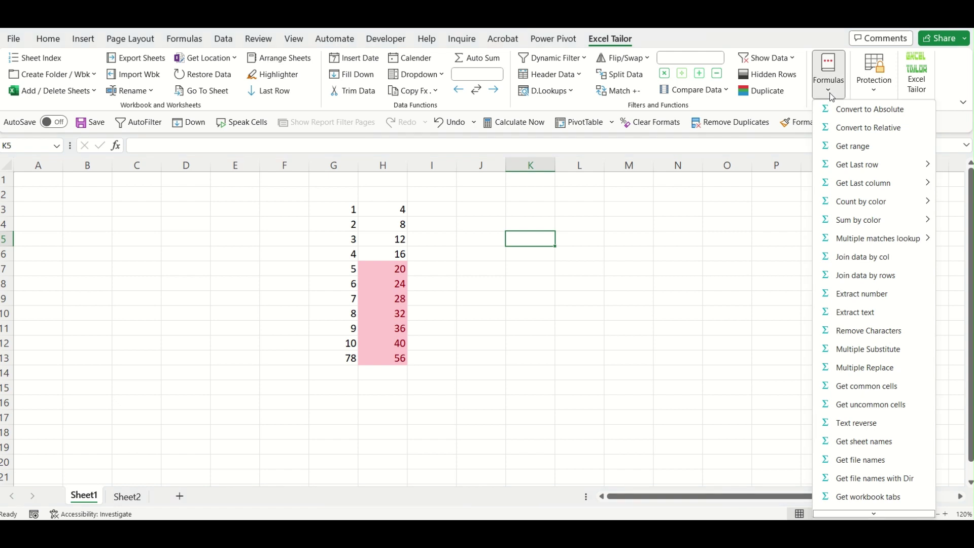
mouse_move(866, 211)
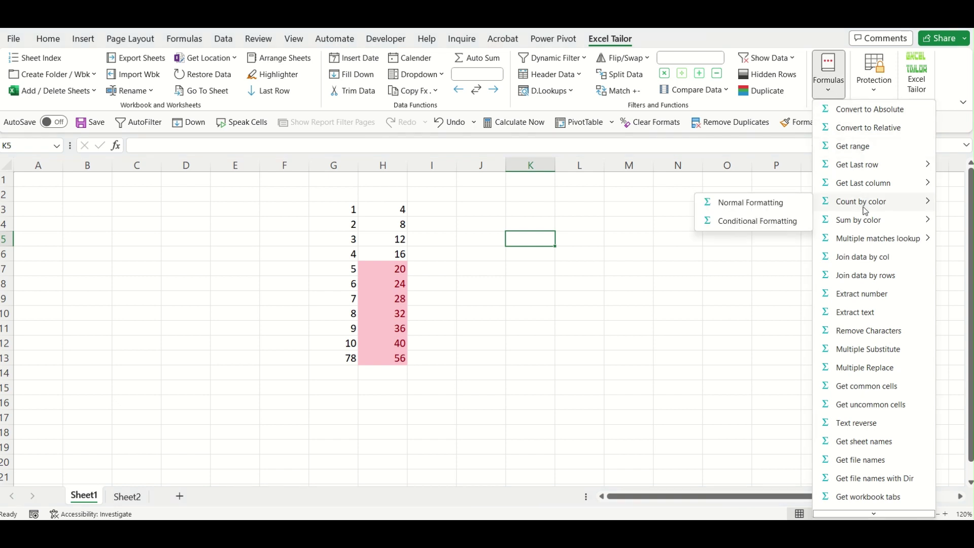
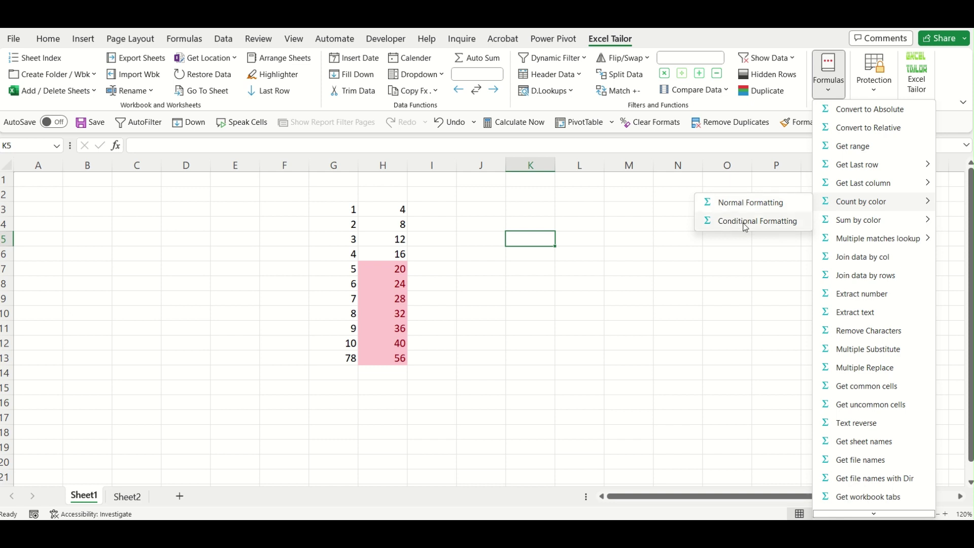
Count the pink conditionally formatted cells of G3:H13 into K5, using H7's colour, giving 7.
click(745, 223)
drag(359, 212, 398, 360)
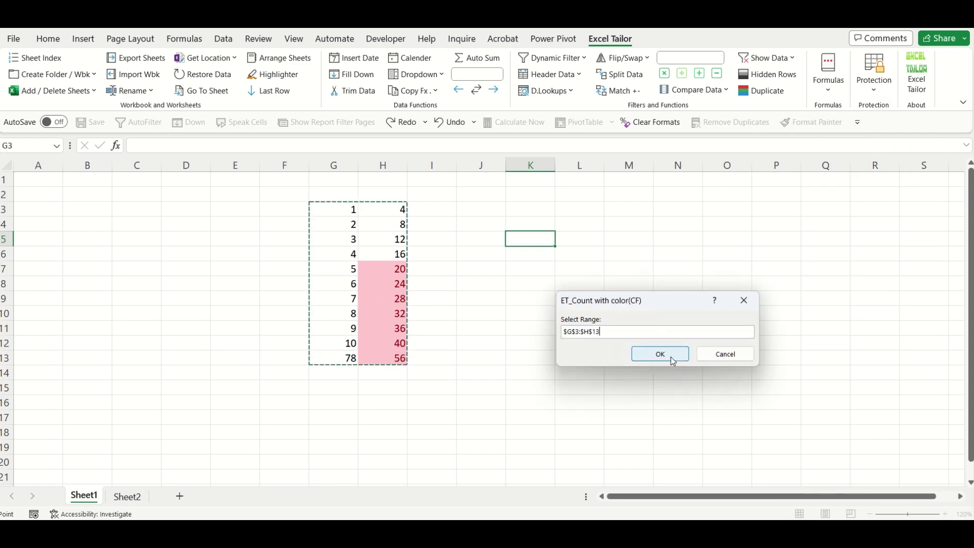
click(671, 357)
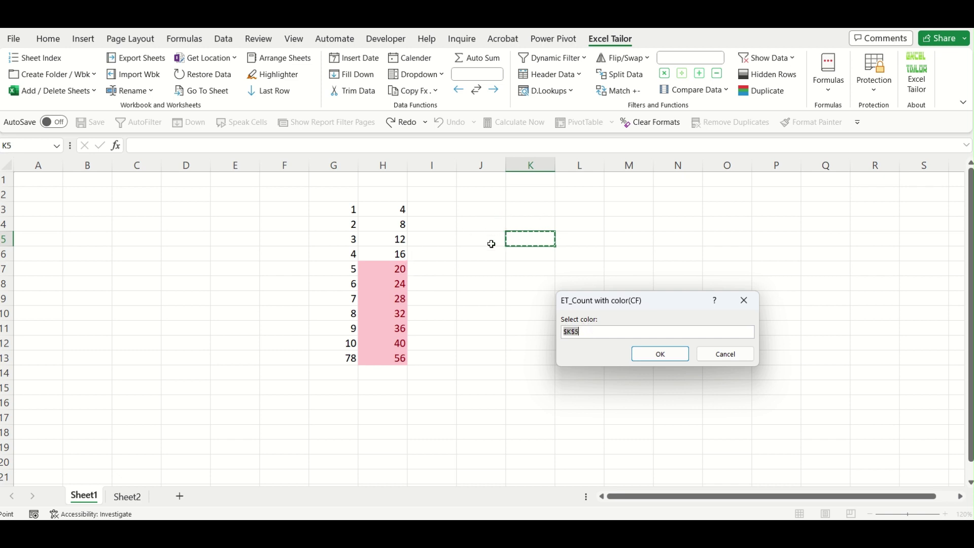
click(388, 278)
click(400, 342)
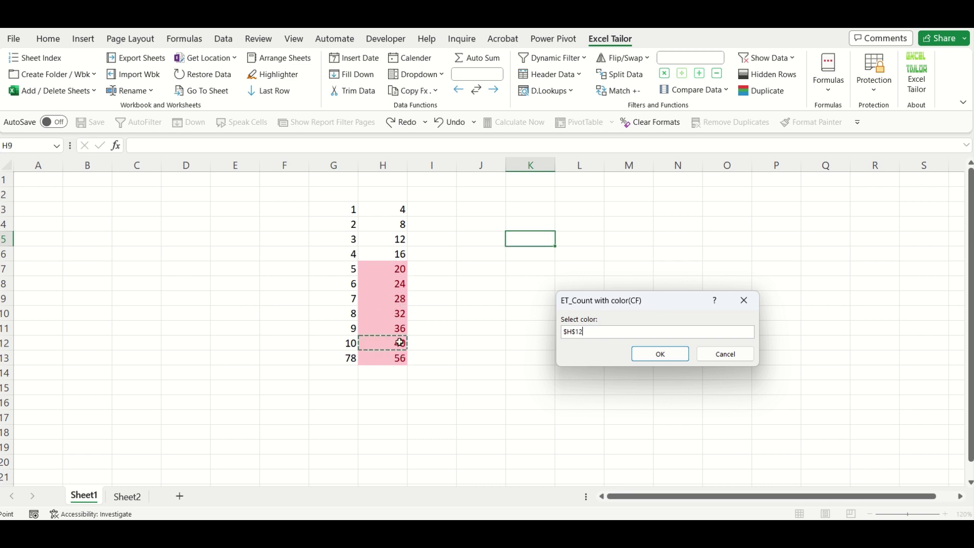
click(398, 270)
click(667, 354)
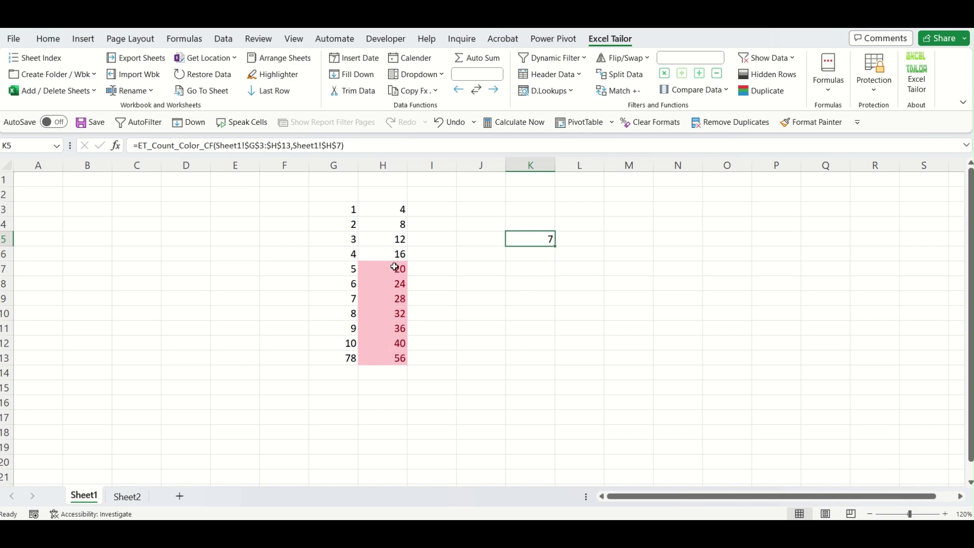
Select the pink cells to verify the count of 7, then move to L5.
drag(394, 266, 397, 354)
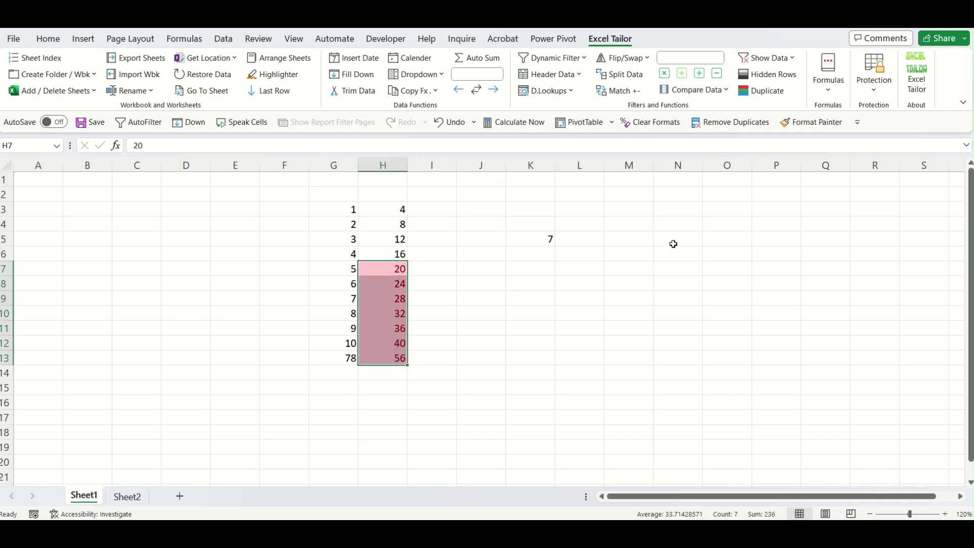
click(599, 237)
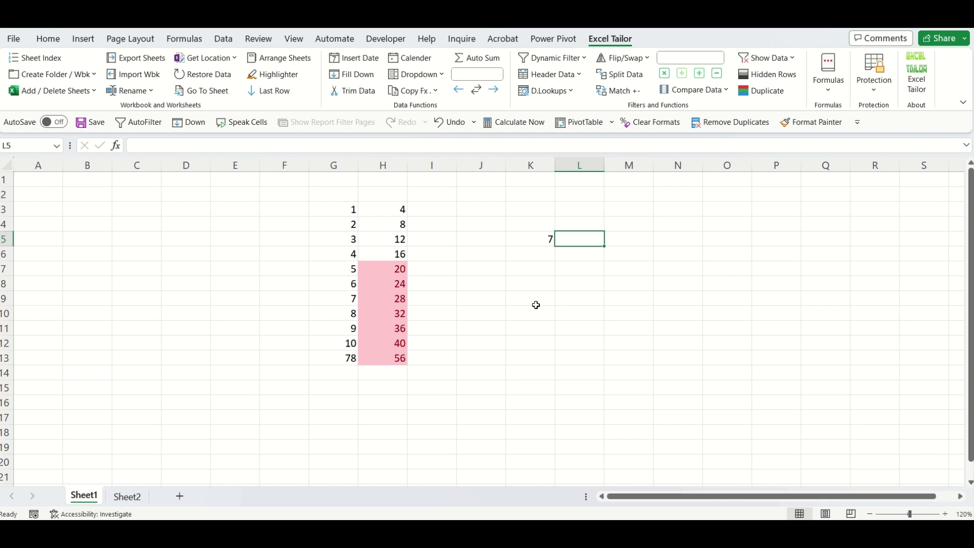
click(833, 100)
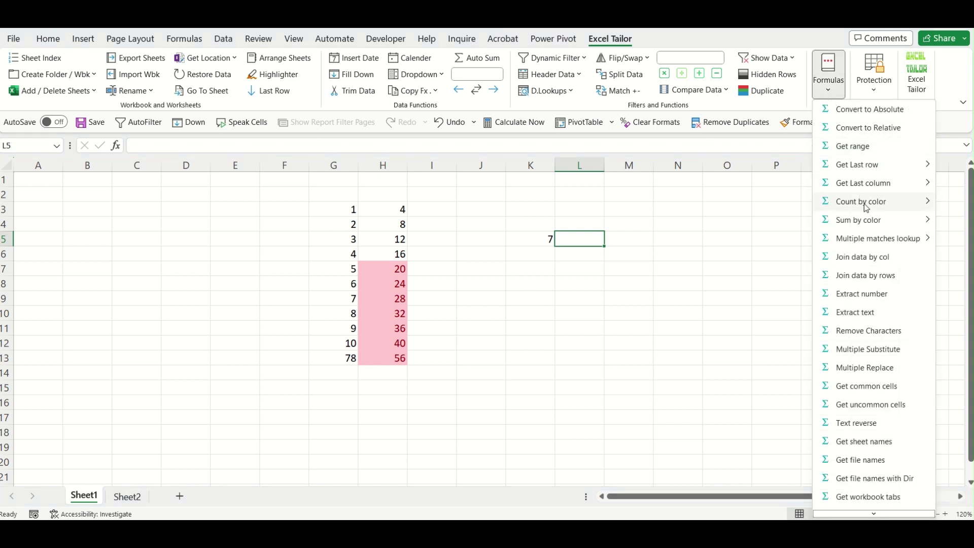
Sum the pink conditionally formatted values of G3:H13 into L5, using H8's colour, giving 236.
click(775, 237)
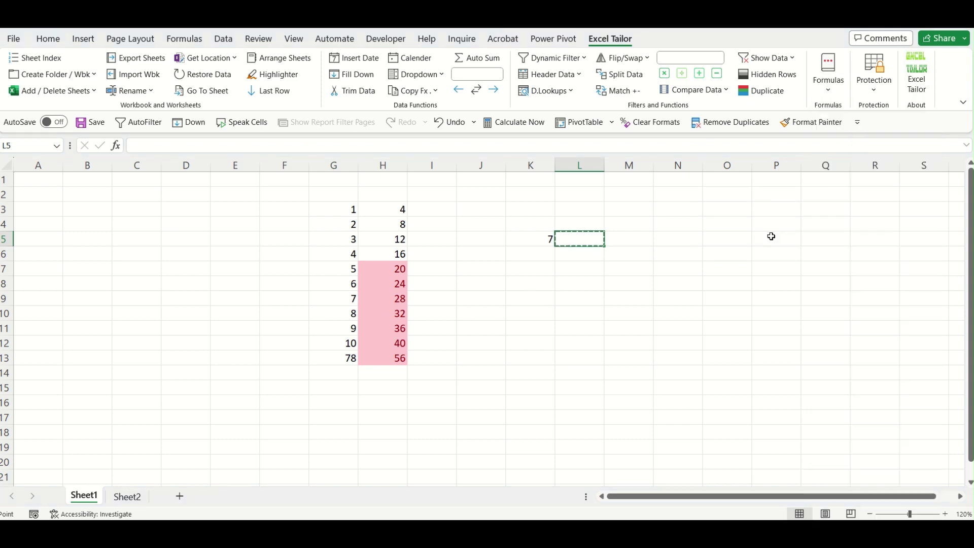
drag(336, 213, 378, 359)
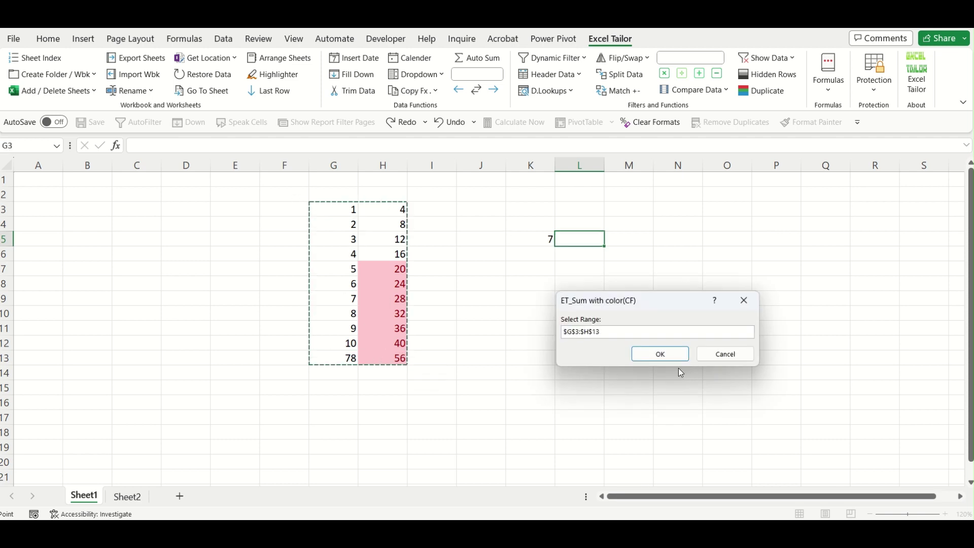
click(660, 353)
click(388, 284)
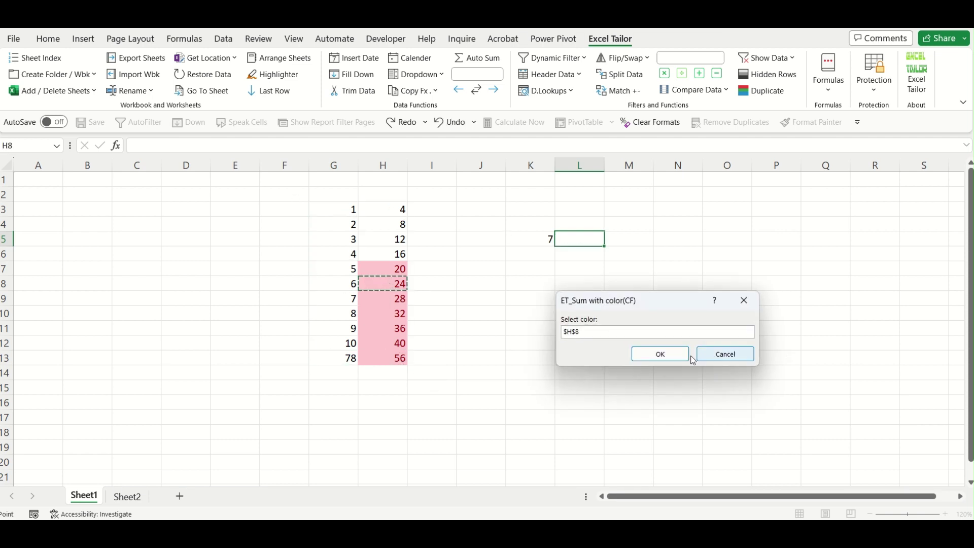
click(676, 353)
Select the pink cells to verify the 236 sum, then select G4.
click(597, 277)
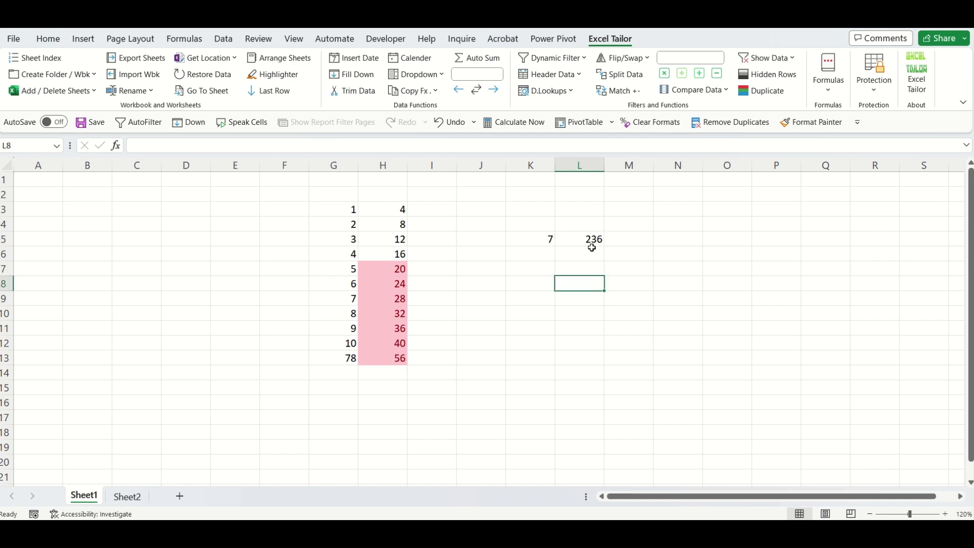
click(591, 244)
drag(392, 266, 398, 358)
click(348, 225)
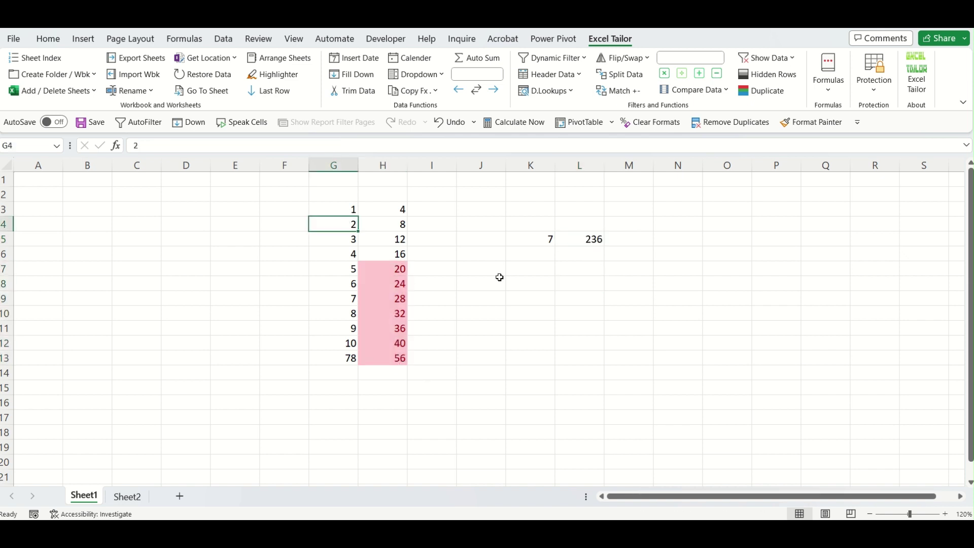
Enter 78 in G4 and inspect the sum-by-colour formula in L5.
text(456)
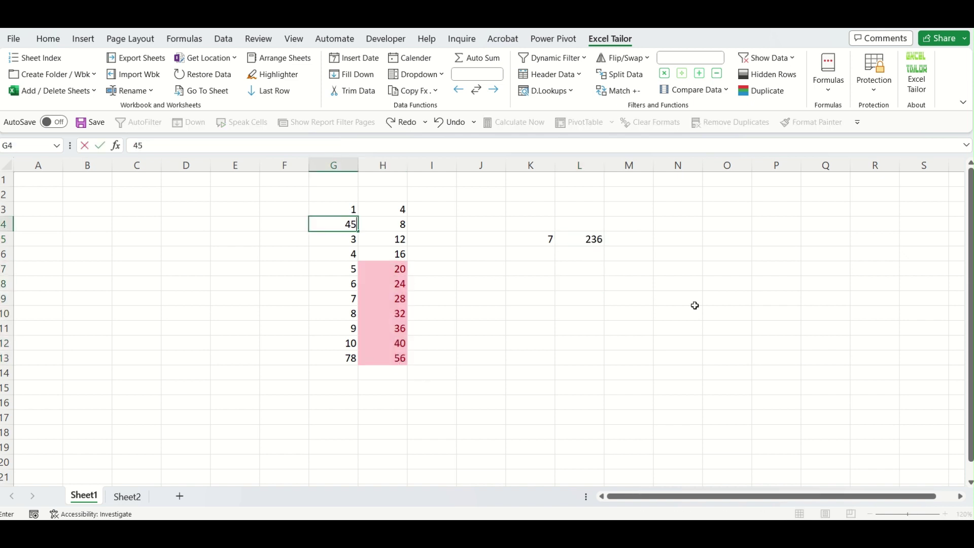
key(BackSpace)
key(BackSpace)
key(BackSpace)
text(78)
key(Return)
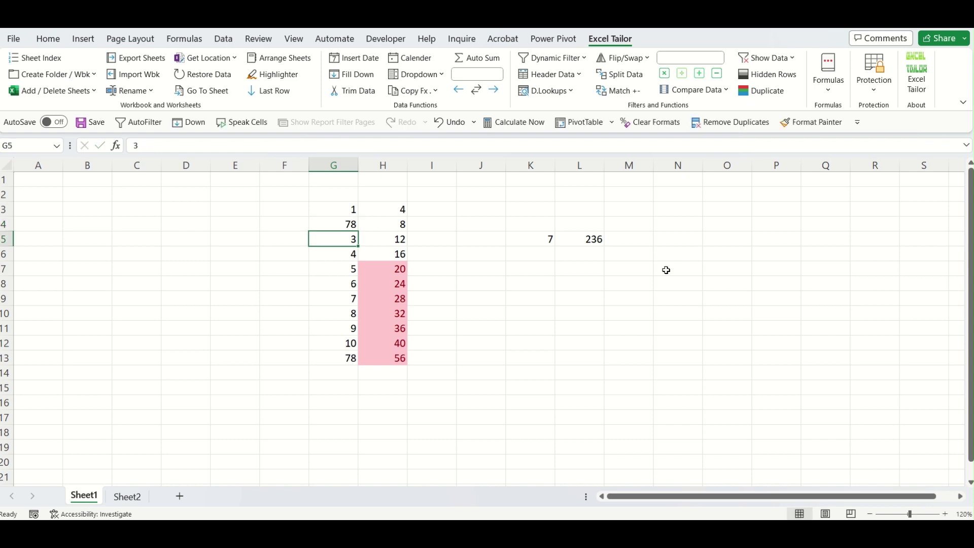
double_click(598, 239)
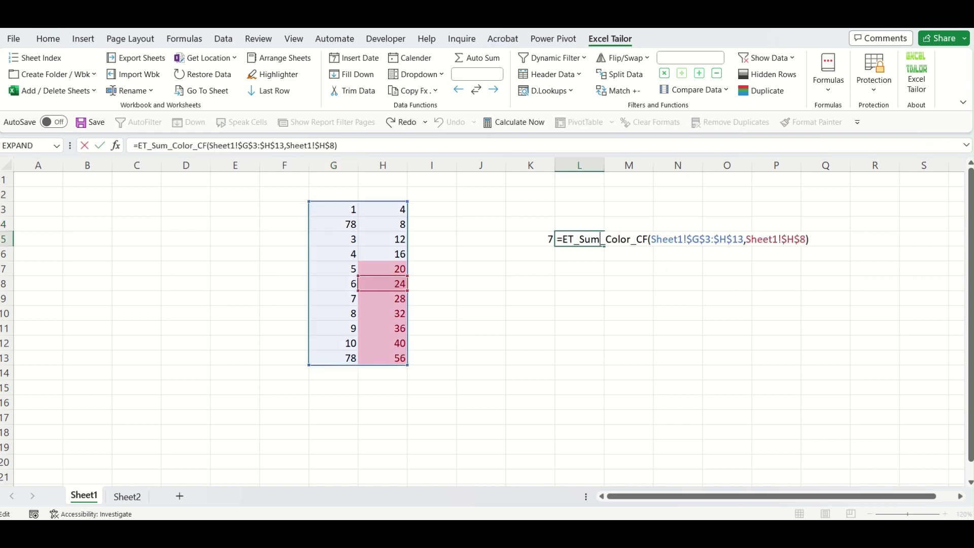
key(Return)
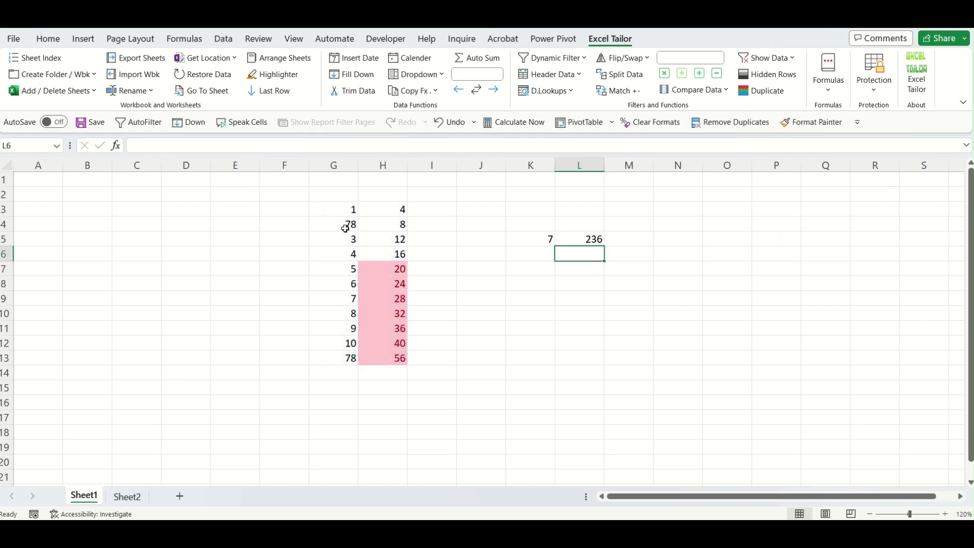
Change G4 to 42 so it turns pink, and check the K5 and L5 formulas.
click(346, 228)
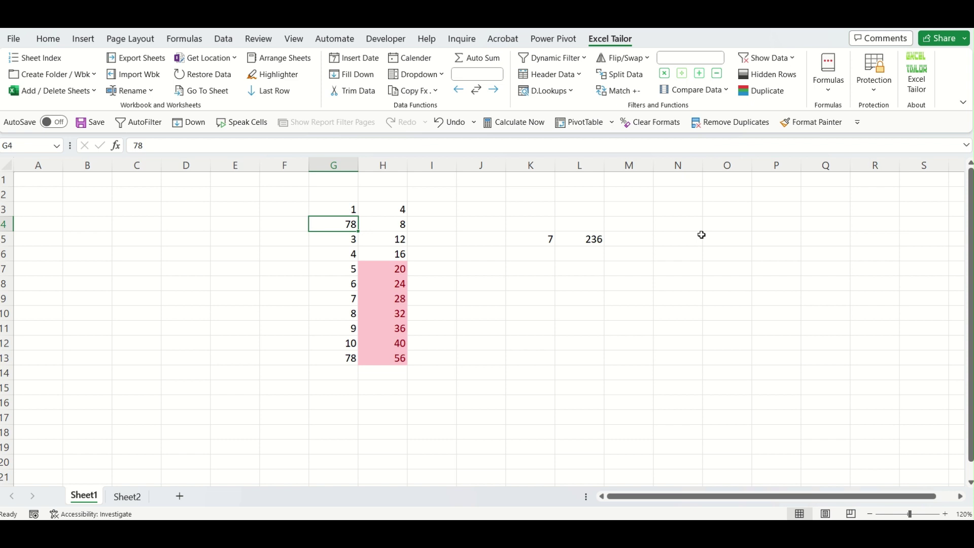
text(42)
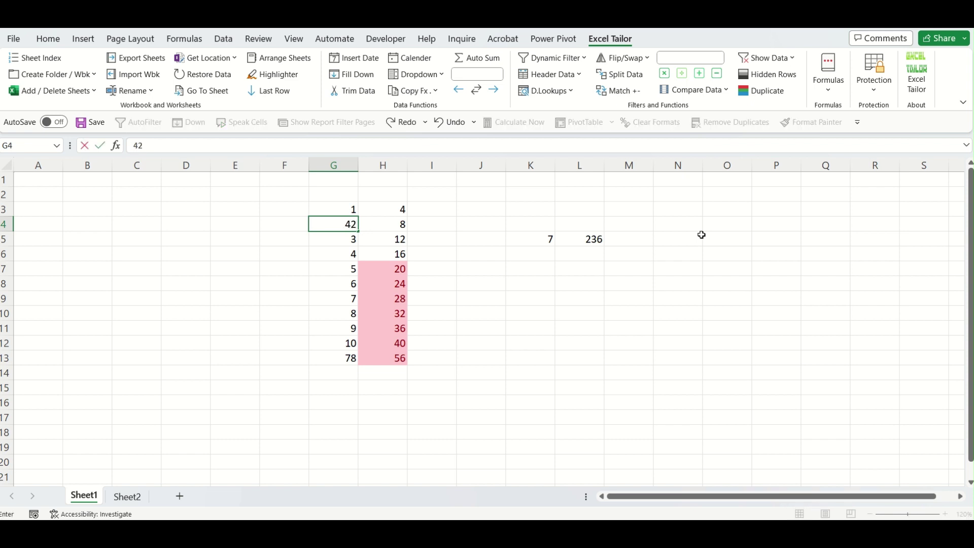
key(Return)
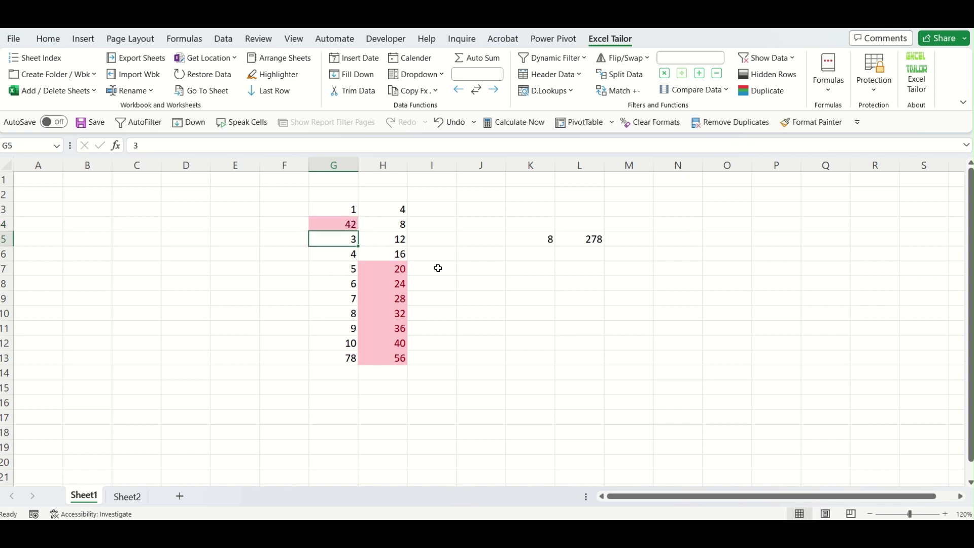
click(439, 268)
click(348, 224)
click(557, 239)
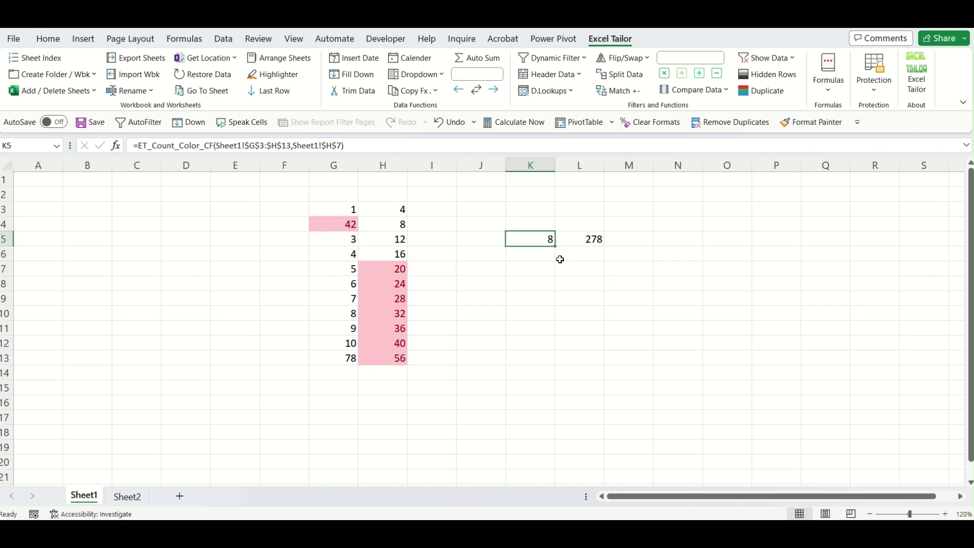
click(600, 239)
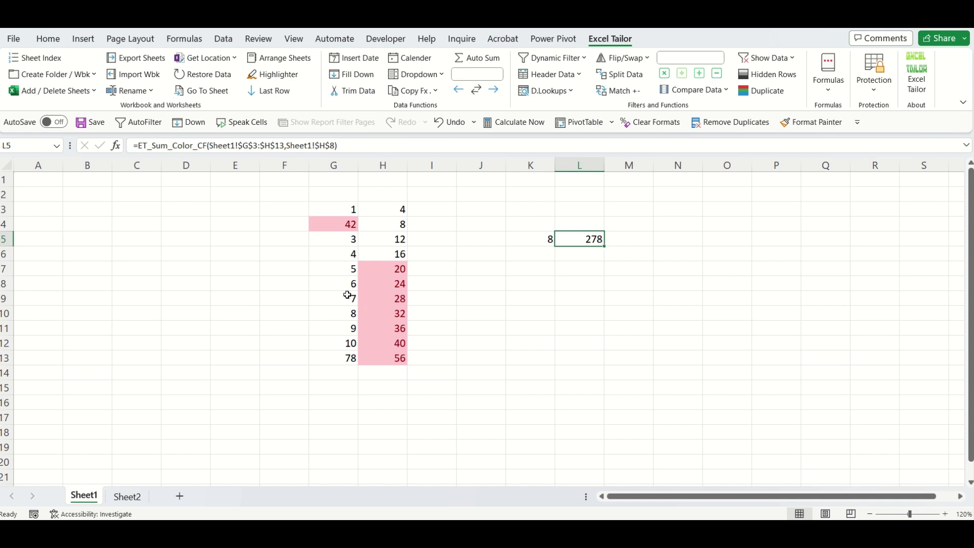
click(347, 296)
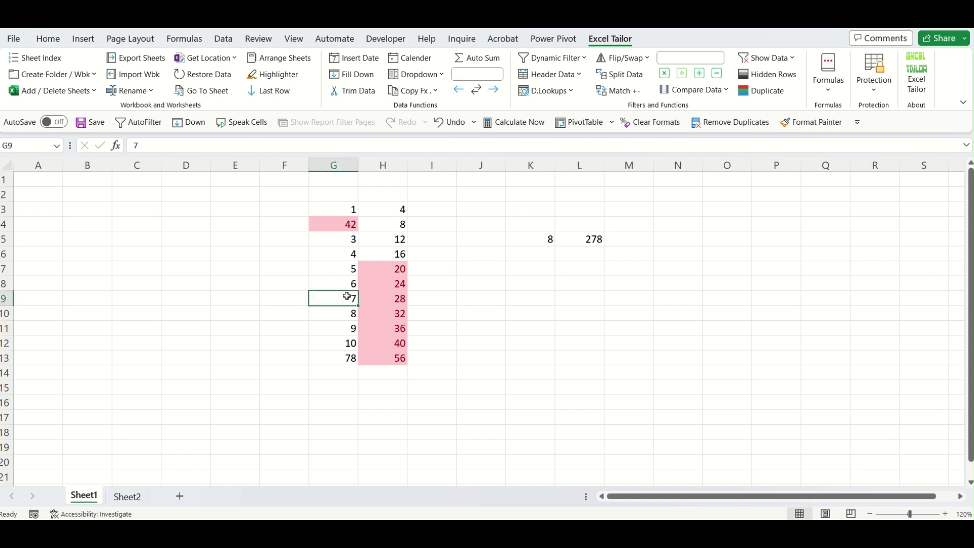
Change H11 to 7 and G9 to 52 so the count and sum become 8 and 294.
click(399, 328)
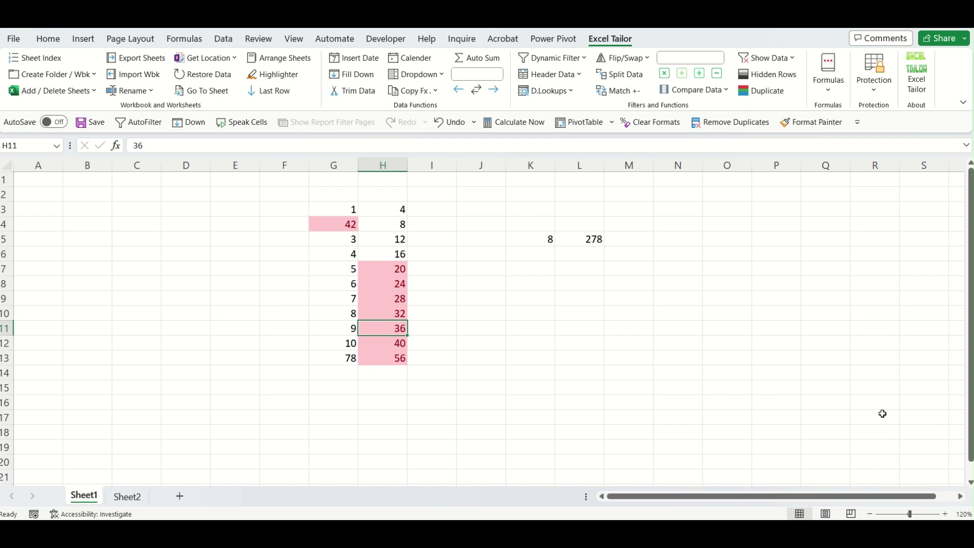
text(7)
key(Return)
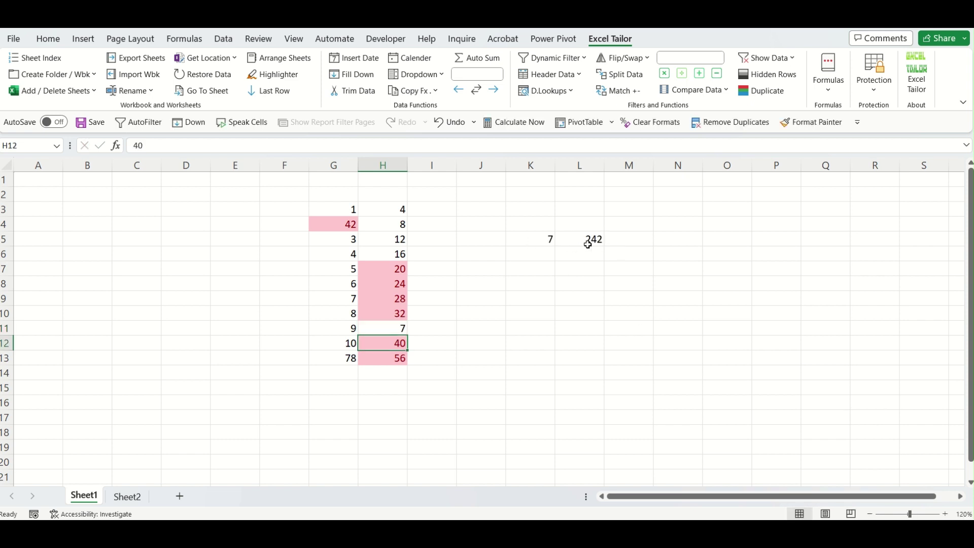
click(355, 298)
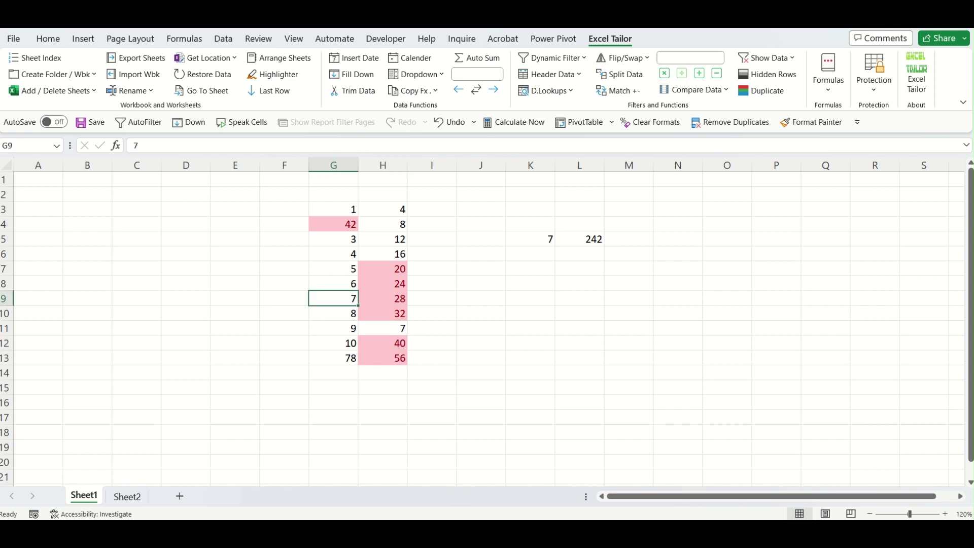
text(52)
key(Return)
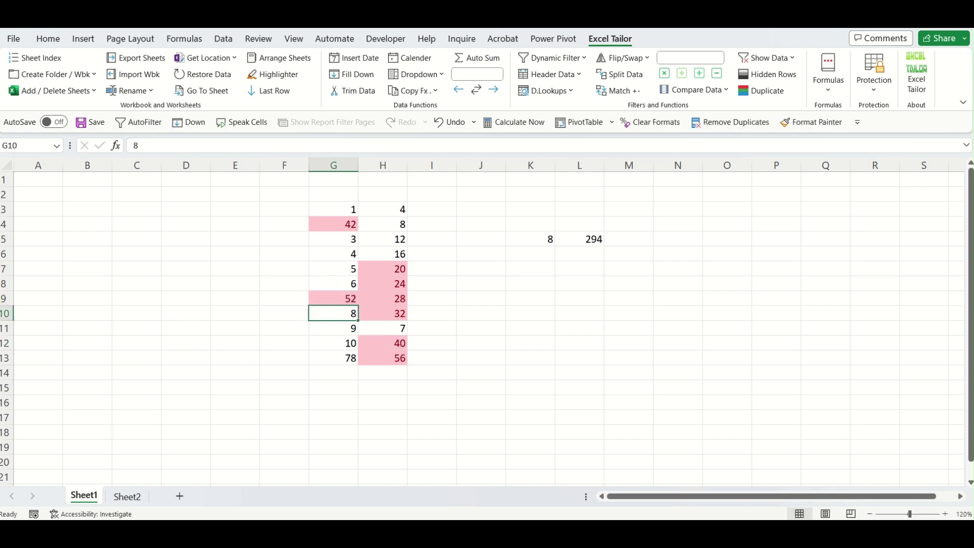
click(787, 410)
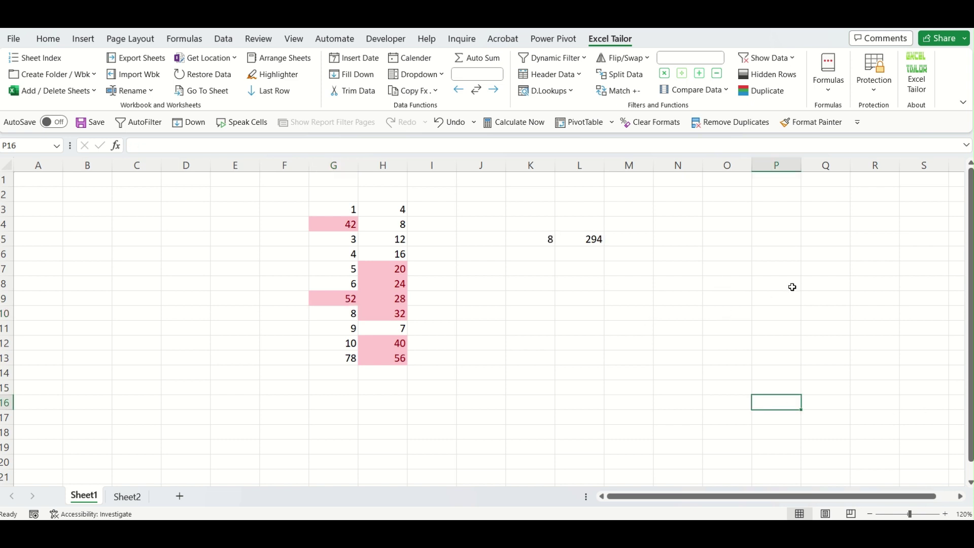
click(832, 98)
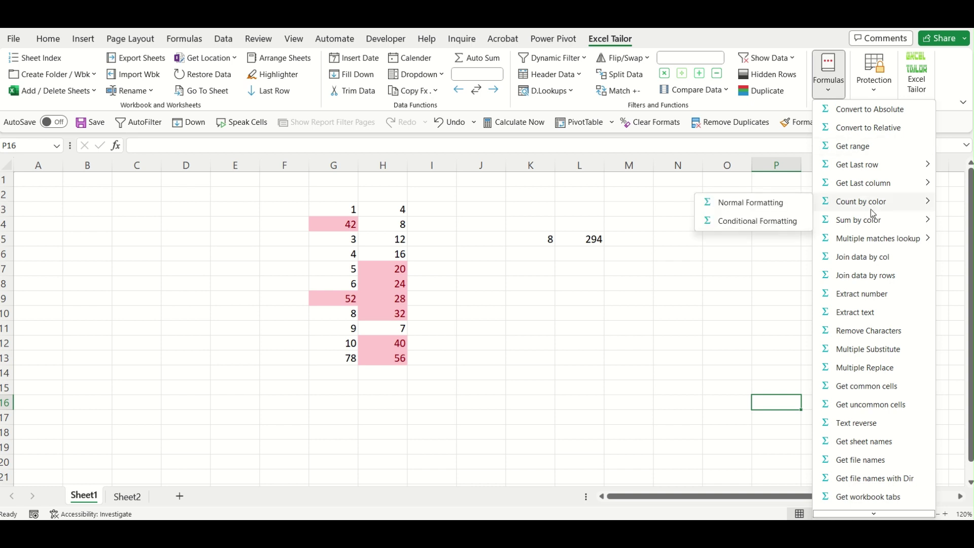
mouse_move(876, 226)
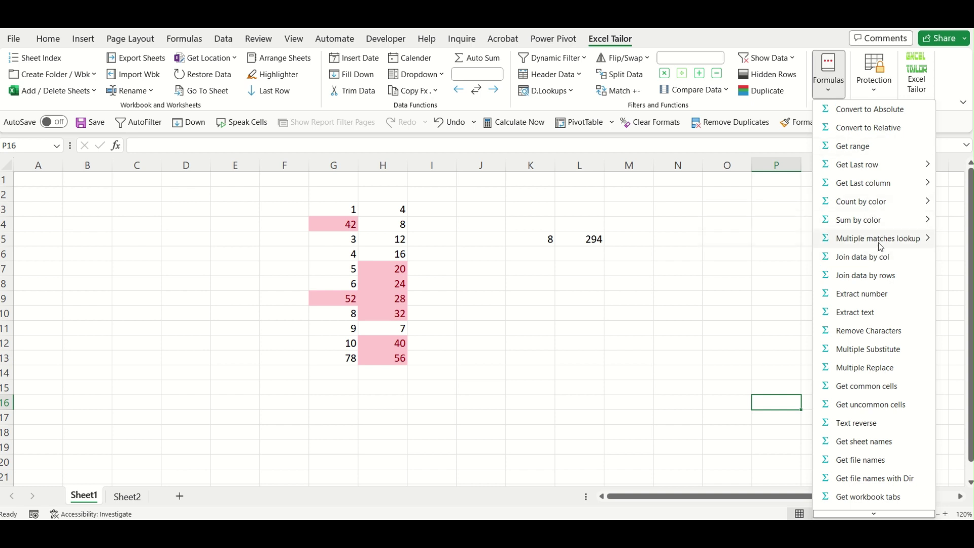
mouse_move(880, 246)
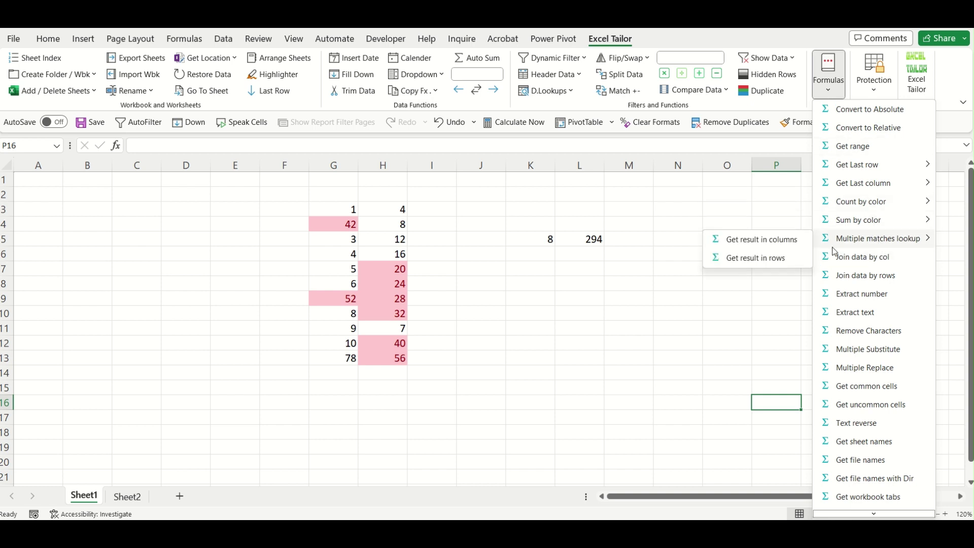
click(645, 287)
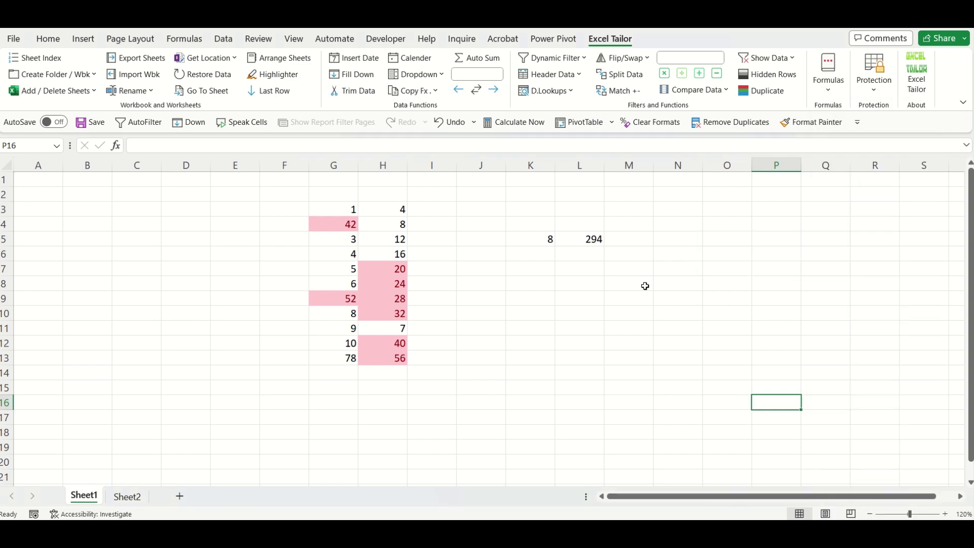
Delete the old data block G2:M19, shifting cells up.
drag(331, 193, 642, 442)
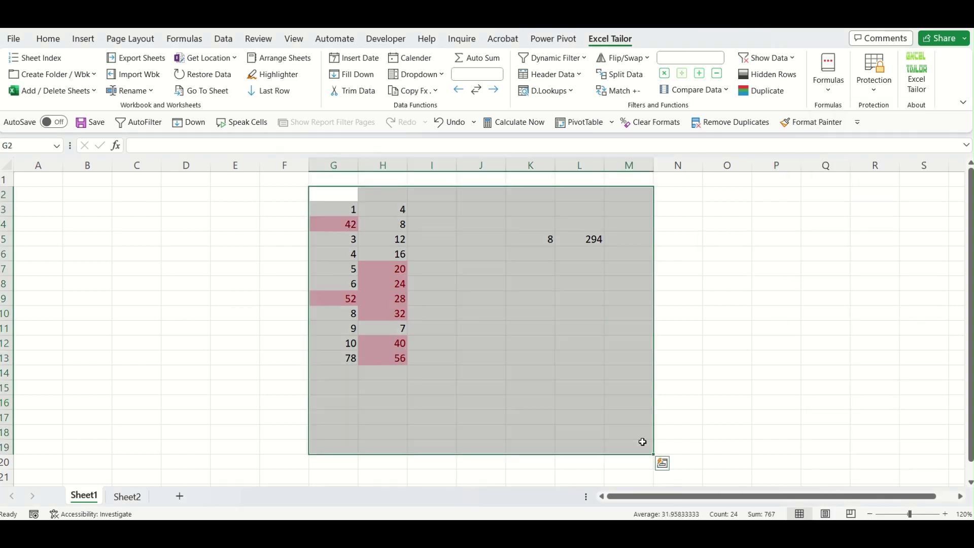
key(ctrl+minus)
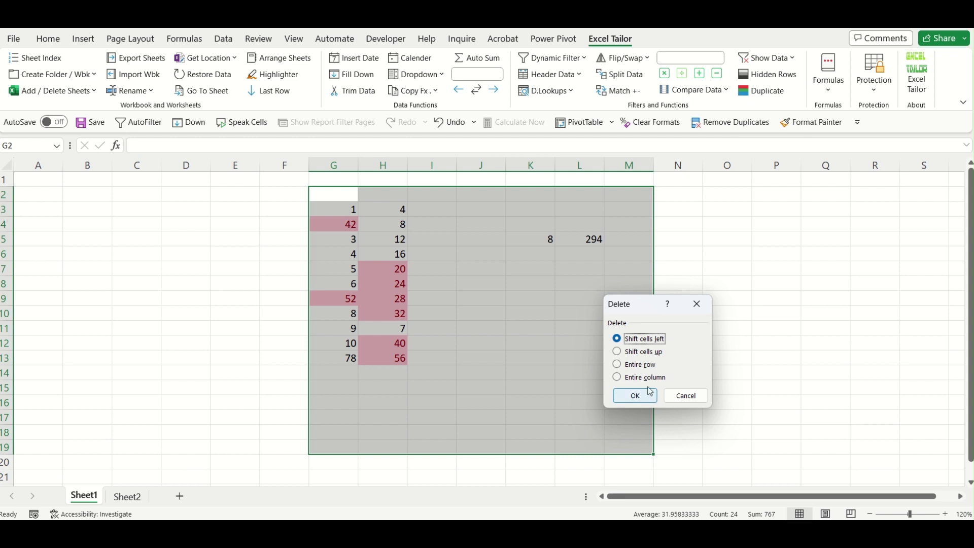
click(646, 352)
click(642, 396)
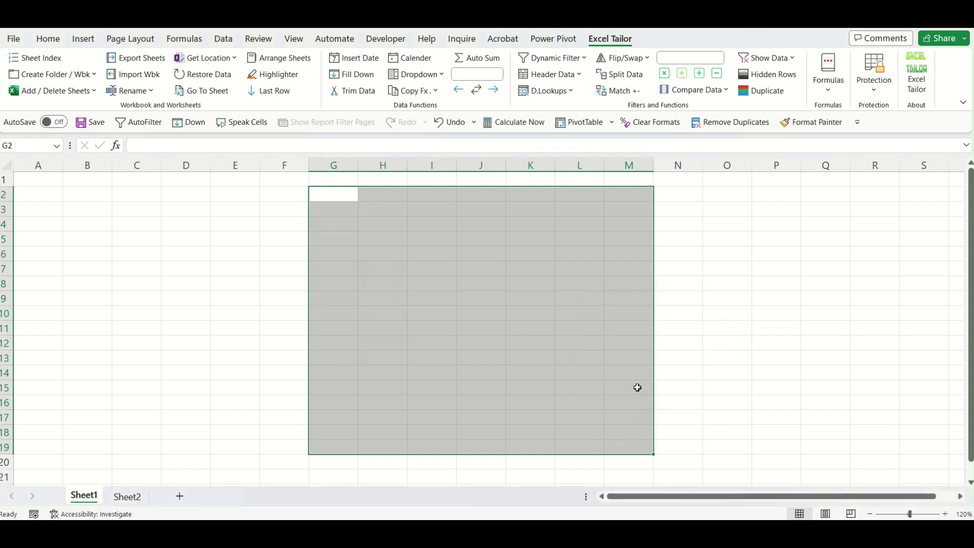
click(382, 254)
Fill Jan–Apr into G3:G6 and paste it again into G7:G10 and G11:G14.
click(335, 203)
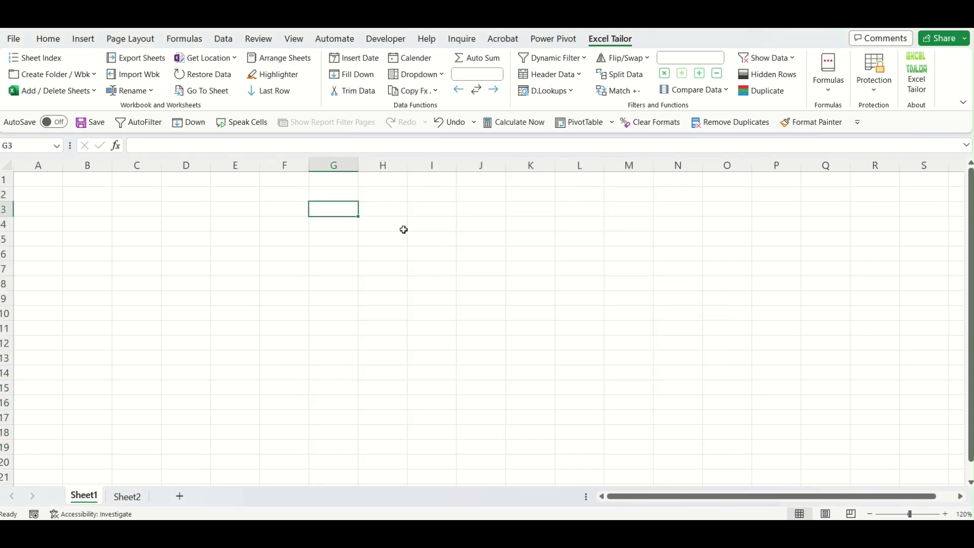
text(Jsn)
key(BackSpace)
key(BackSpace)
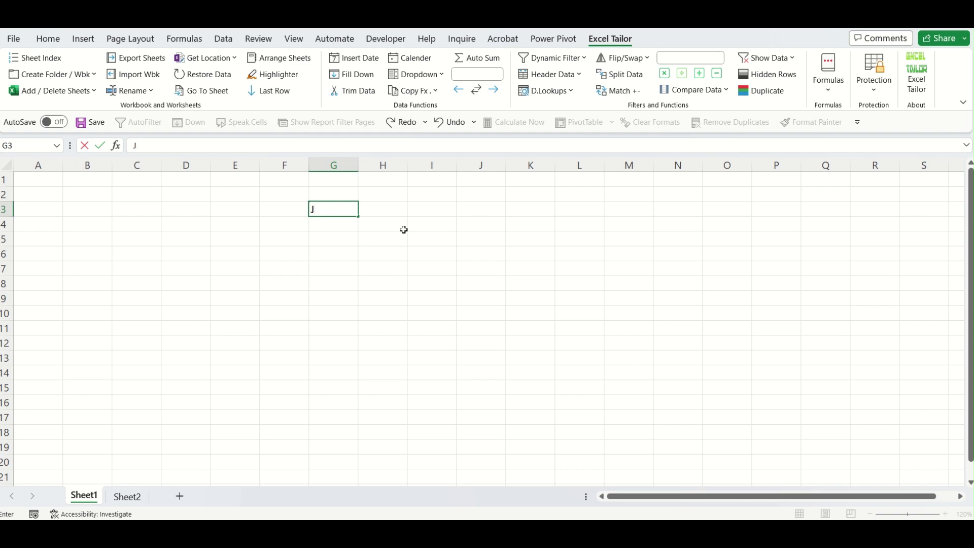
text(an)
key(Tab)
click(342, 208)
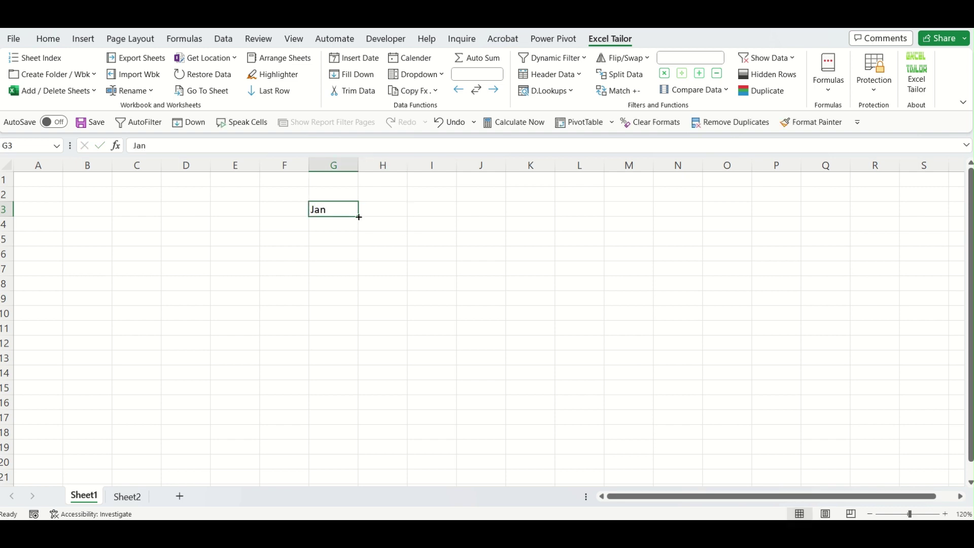
drag(359, 217, 354, 266)
key(ctrl+c)
click(341, 270)
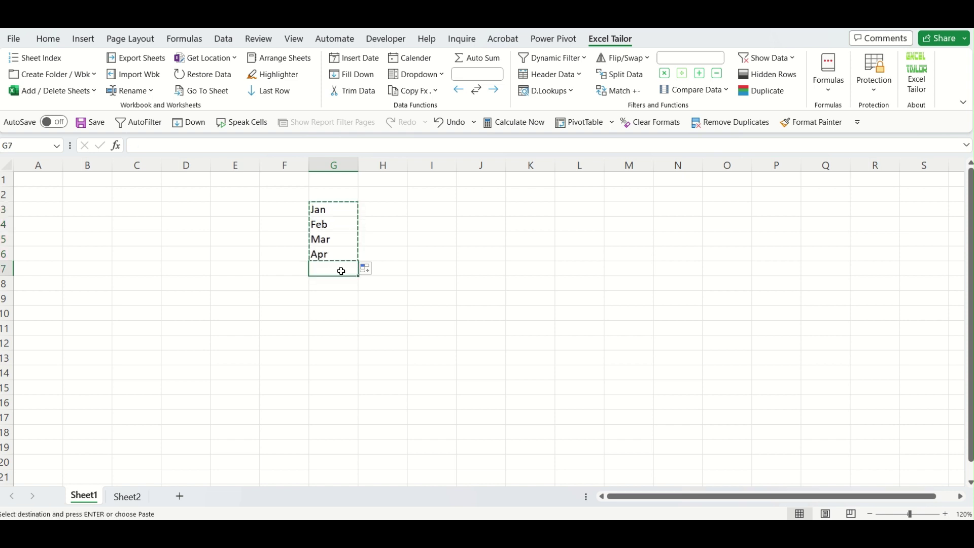
key(ctrl+v)
click(337, 328)
key(ctrl+v)
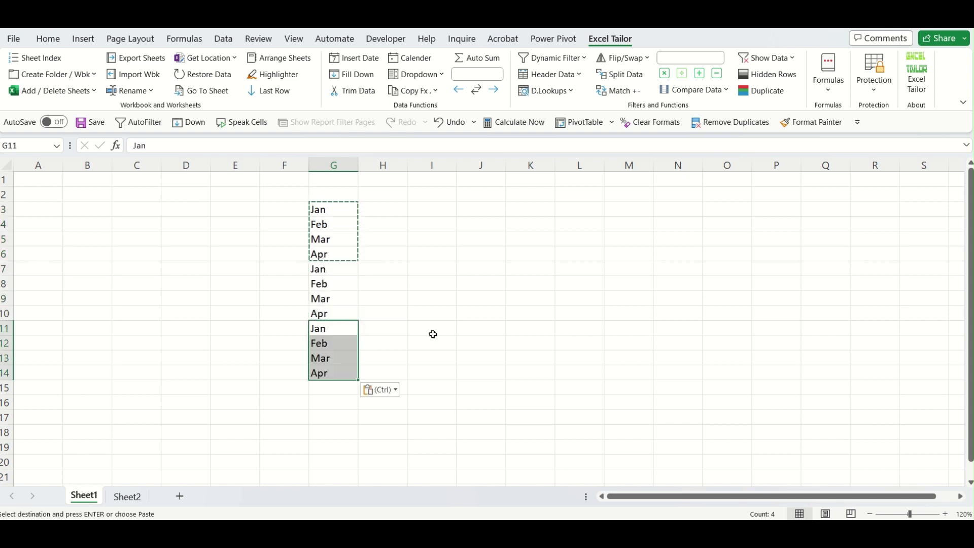
key(Escape)
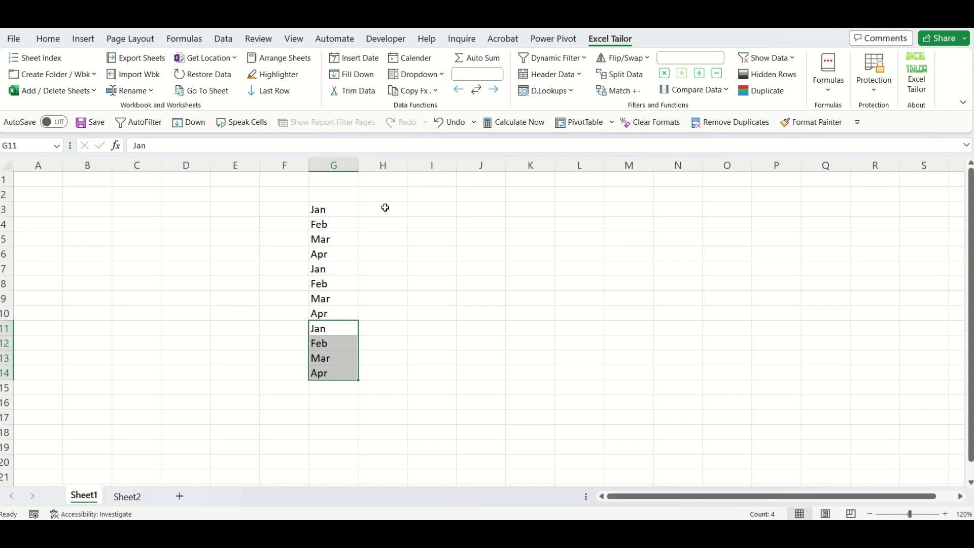
Fill H3:H14 with =RANDBETWEEN(10,100) and copy the results.
drag(385, 208, 394, 374)
text(=rand)
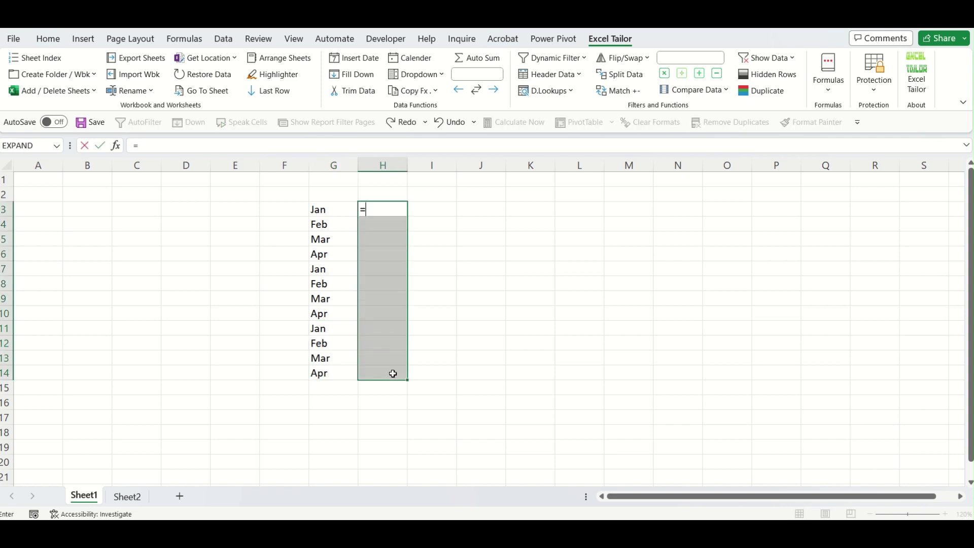
key(Down)
key(Down)
key(Tab)
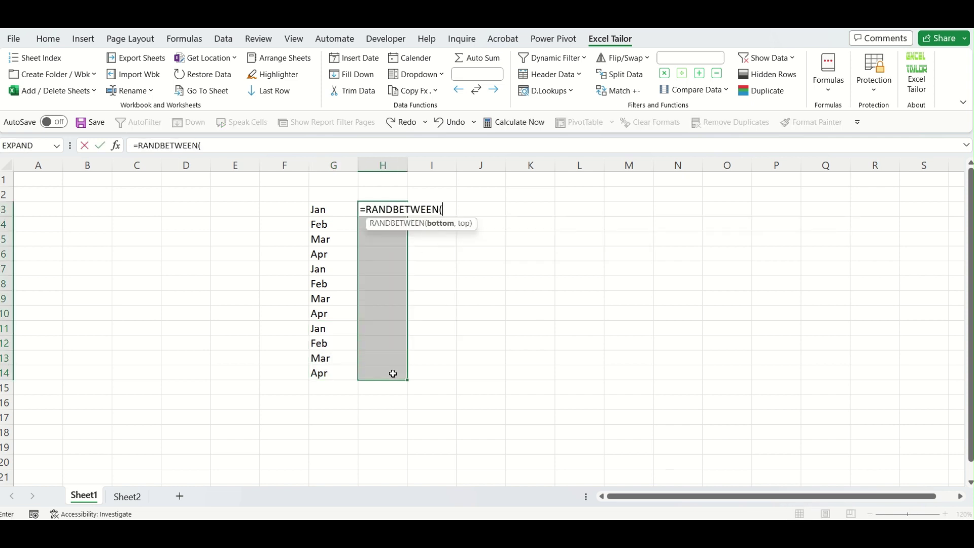
text(10,100)
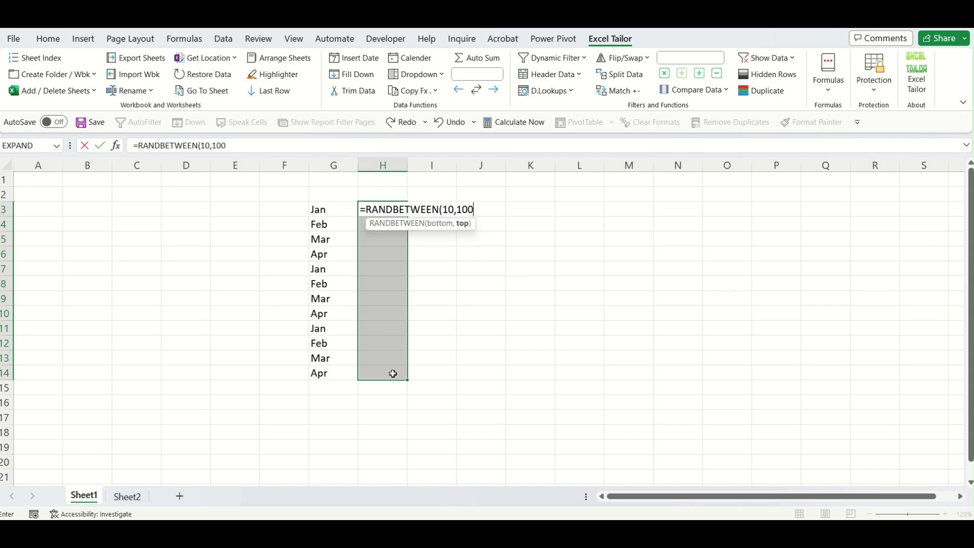
text())
key(ctrl+Return)
key(ctrl+c)
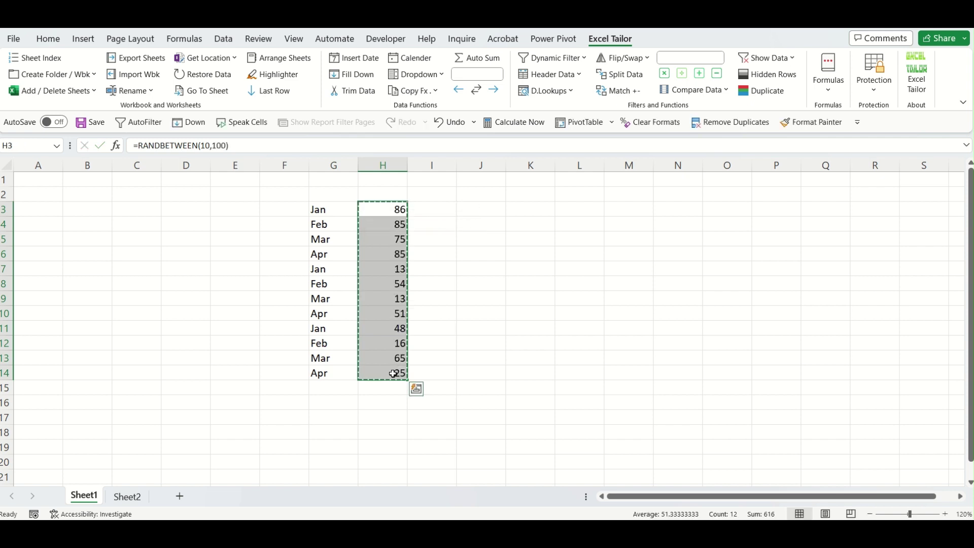
key(alt+e)
Paste H3:H14 back as values to fix the random numbers.
key(s)
key(v)
key(Return)
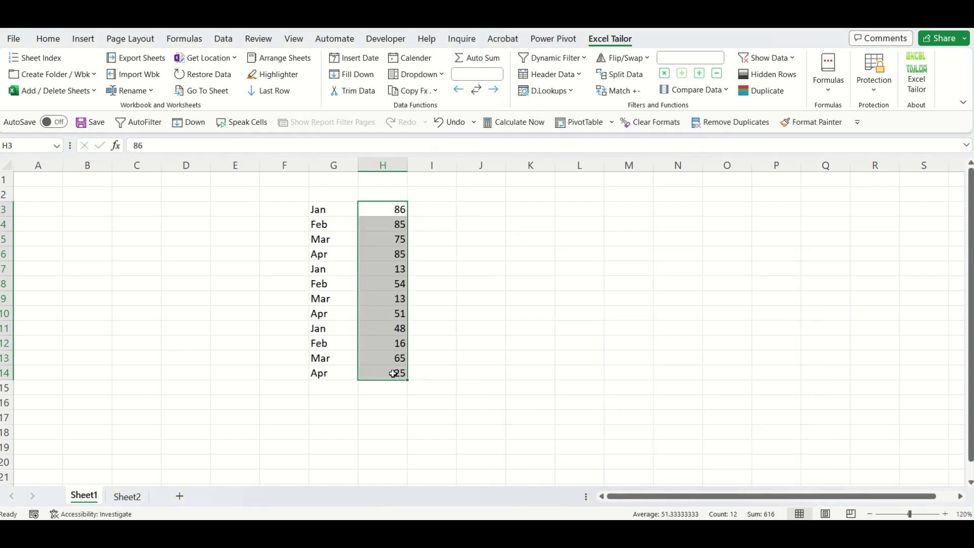
click(673, 269)
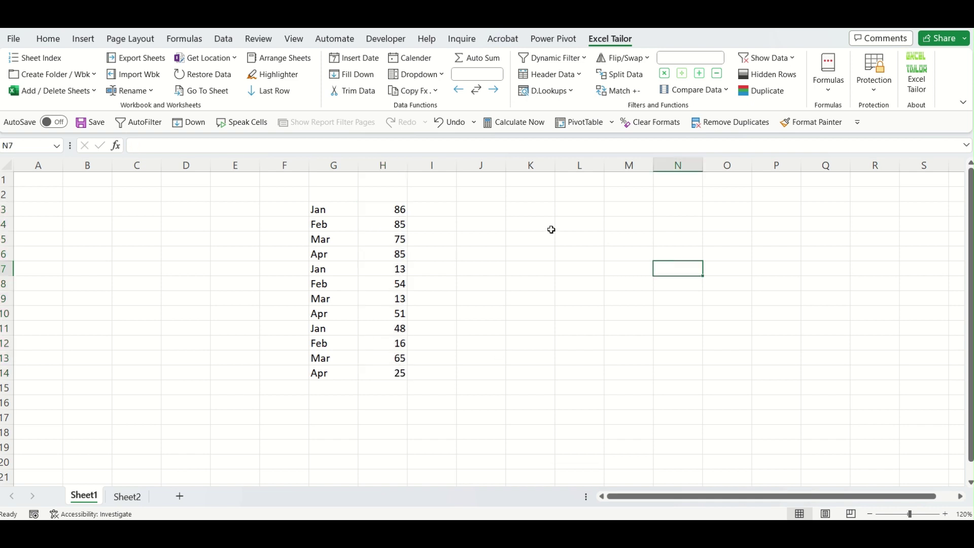
Copy the Jan–Apr months from G3:G6 into M6:M9.
click(323, 213)
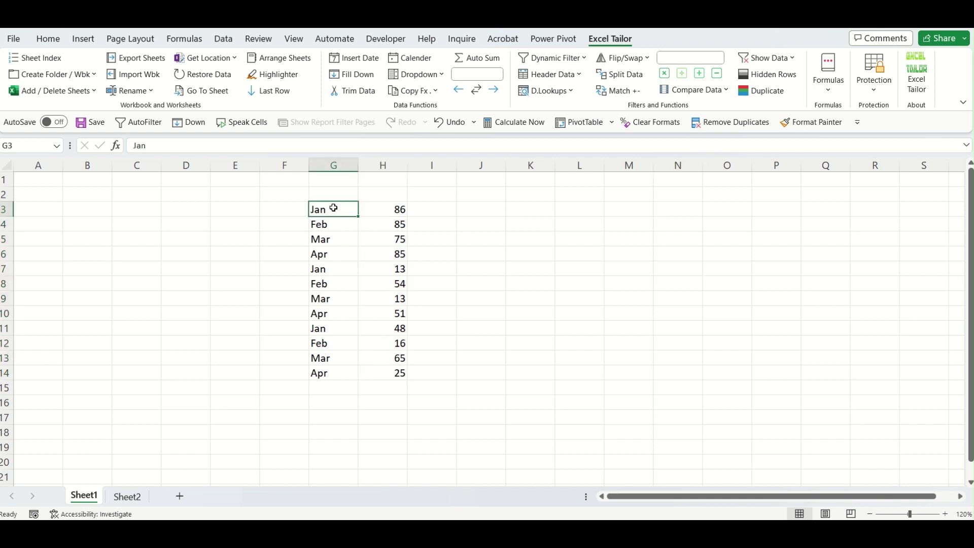
drag(333, 208, 333, 254)
key(ctrl+c)
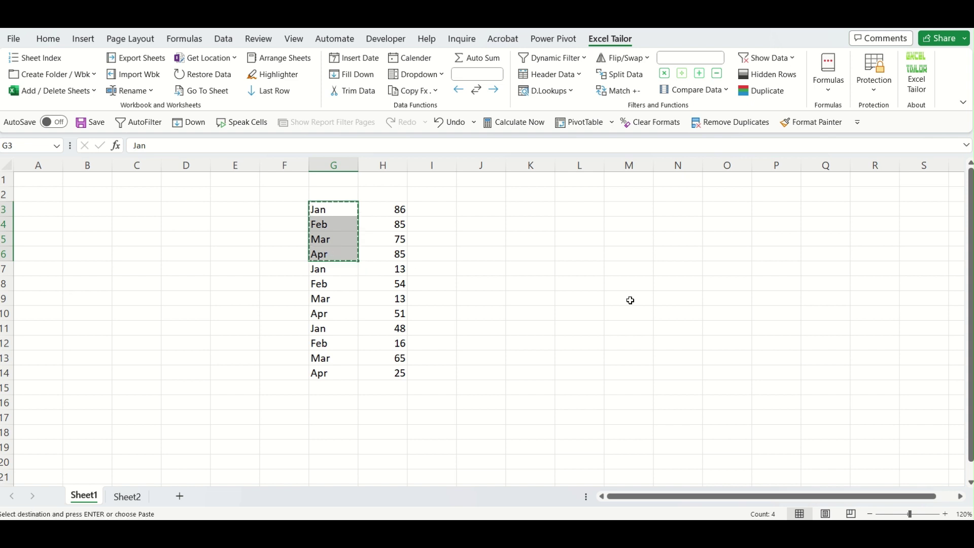
click(642, 256)
key(ctrl+v)
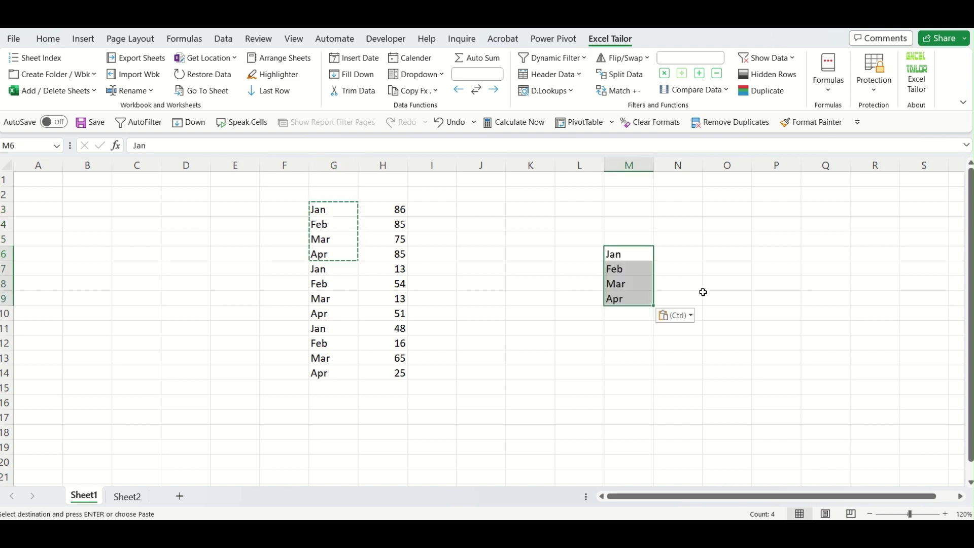
key(Escape)
click(696, 330)
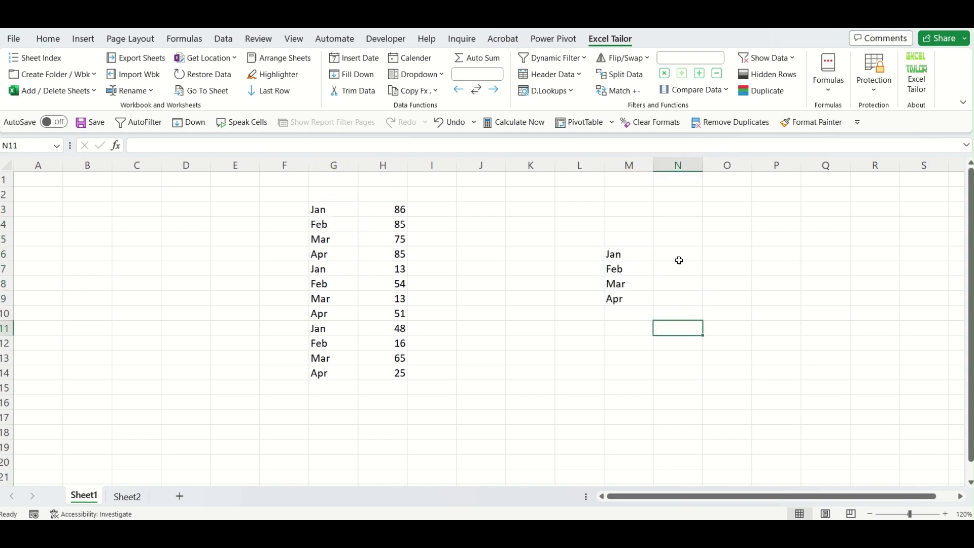
Outline the N6:P9 result area, three cells per month beside Jan–Apr.
drag(678, 254, 680, 299)
click(614, 256)
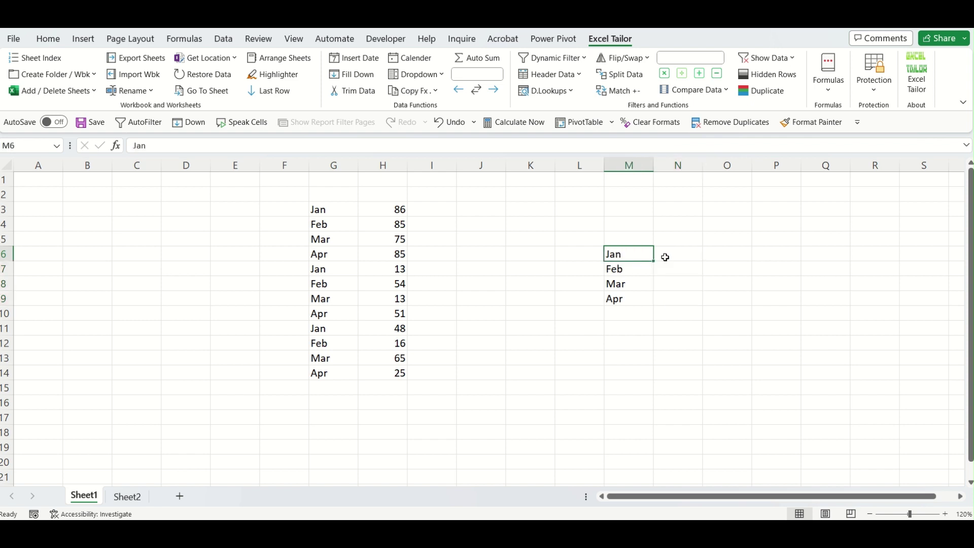
click(675, 257)
drag(675, 257, 769, 271)
drag(659, 284, 781, 283)
drag(665, 299, 777, 299)
click(715, 362)
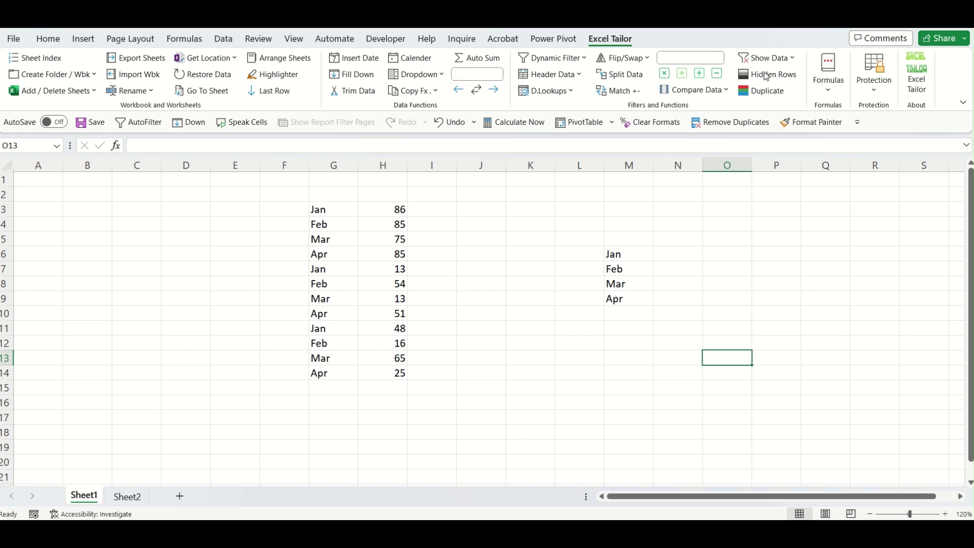
Browse the Excel Tailor formula list, then select N6:P6 for Jan's matches.
click(824, 95)
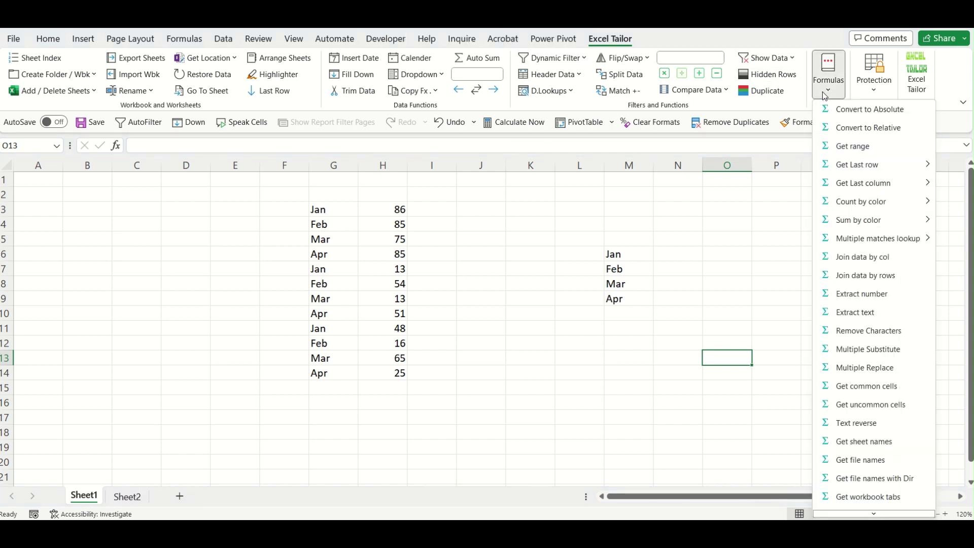
mouse_move(878, 245)
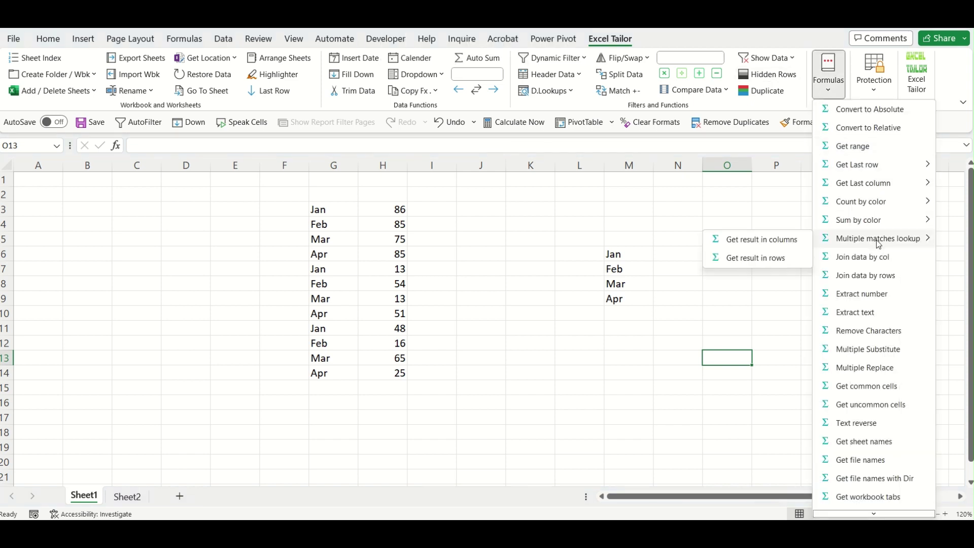
click(779, 249)
drag(674, 254, 778, 257)
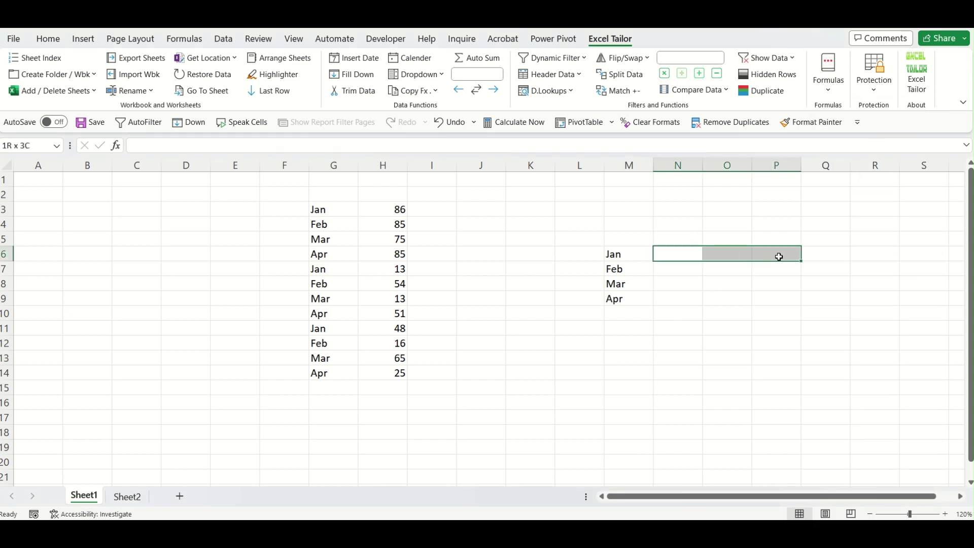
Insert a multiple-matches lookup of M6 in G3:G14 returning H3:H14, giving 86, 13, 48.
click(834, 96)
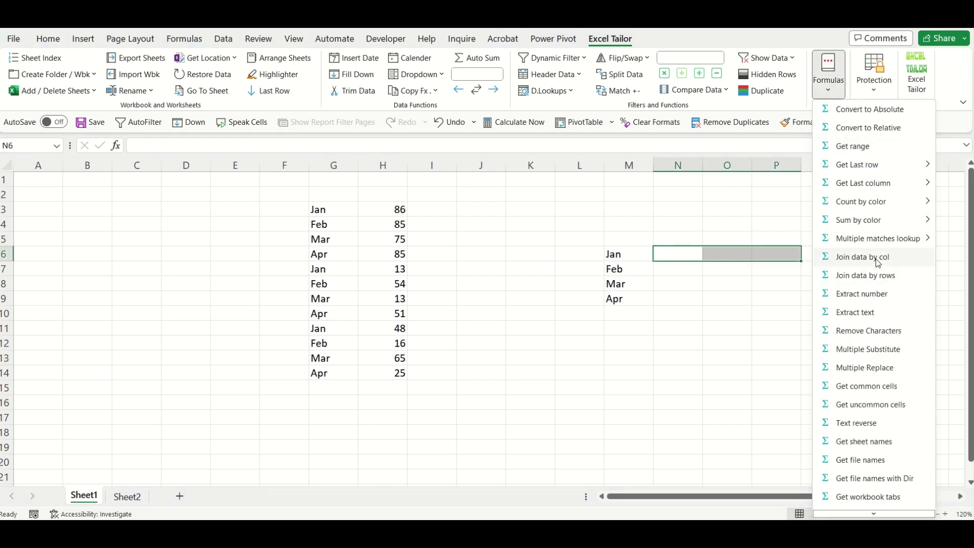
mouse_move(873, 238)
click(782, 242)
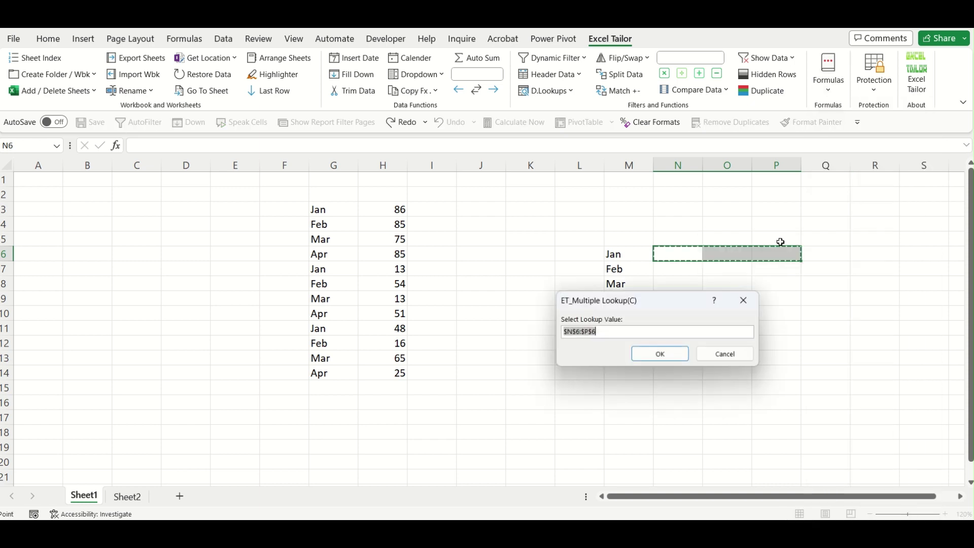
drag(639, 303, 535, 370)
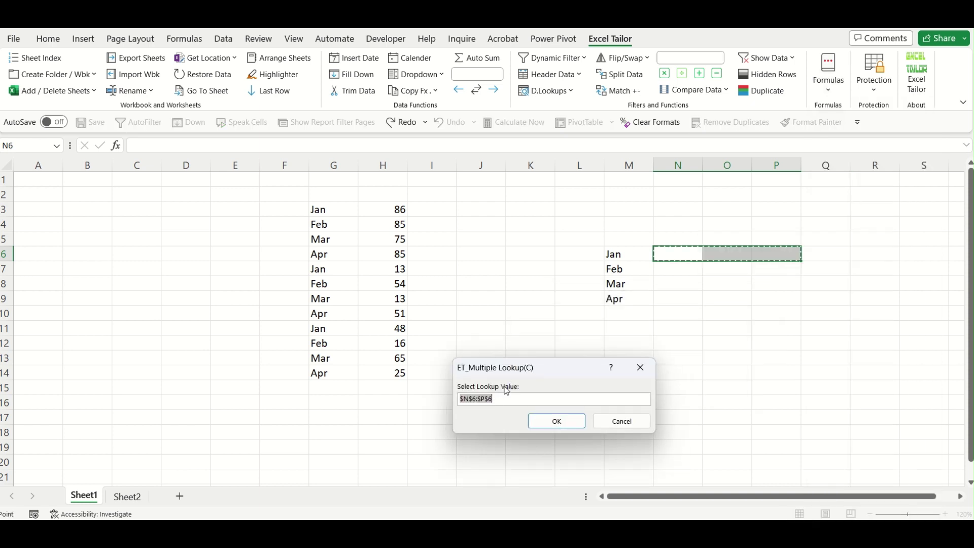
click(634, 254)
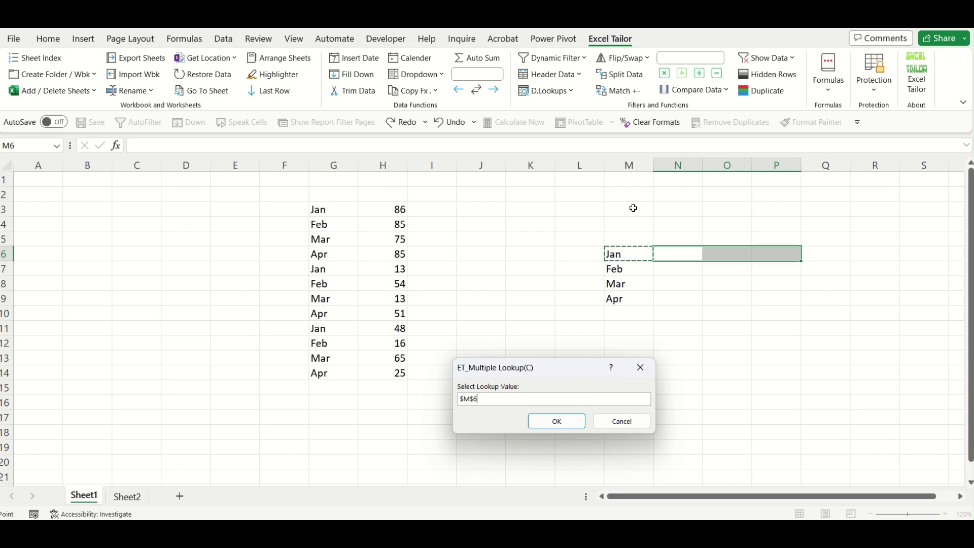
click(566, 423)
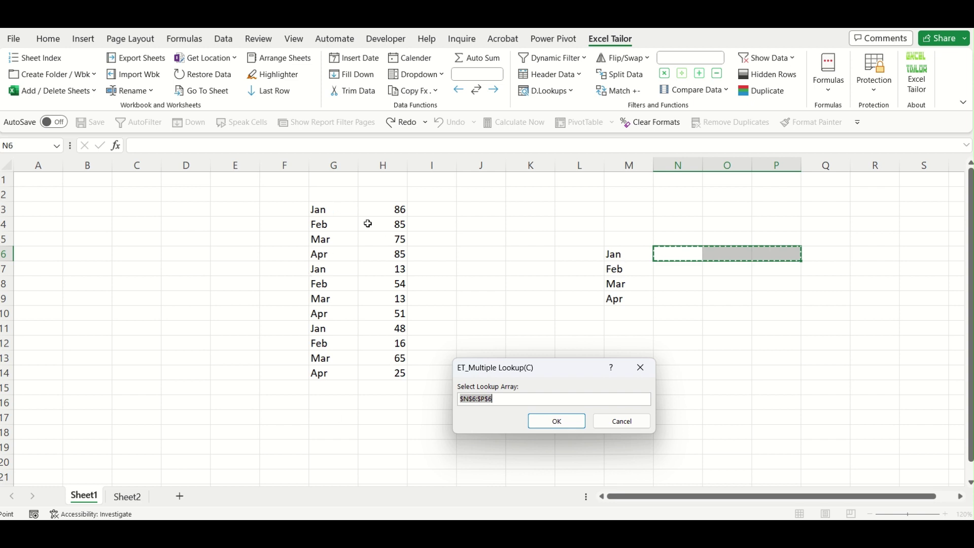
drag(346, 211, 341, 370)
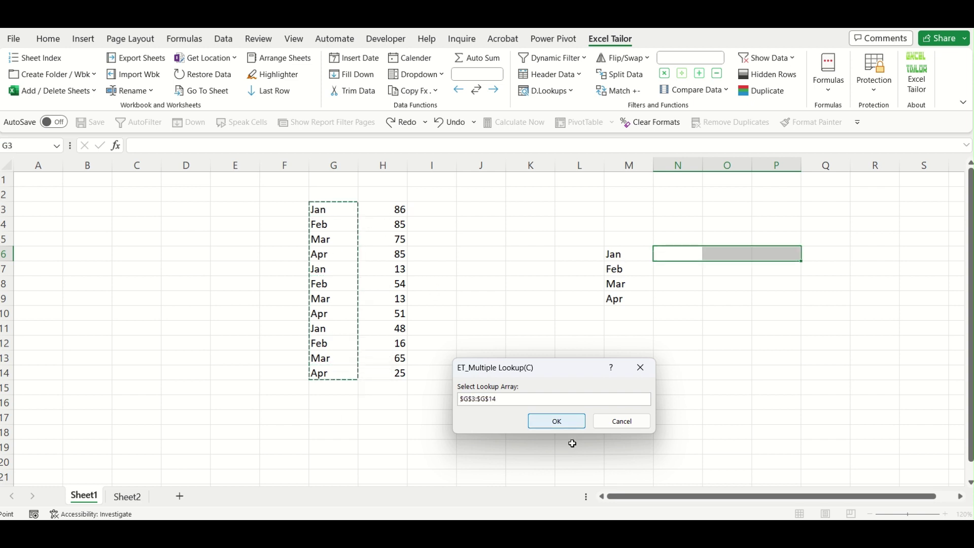
click(569, 423)
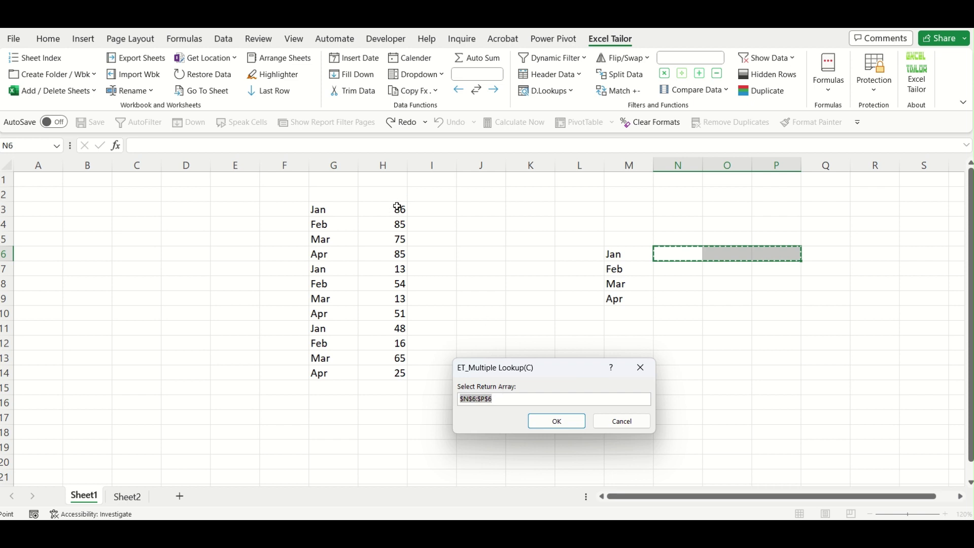
drag(398, 207, 398, 374)
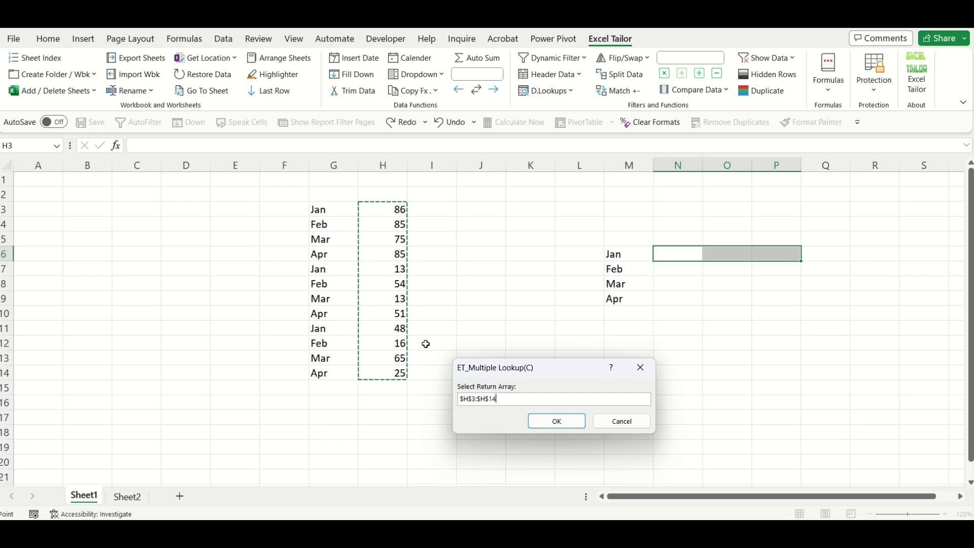
click(569, 422)
click(708, 309)
click(688, 252)
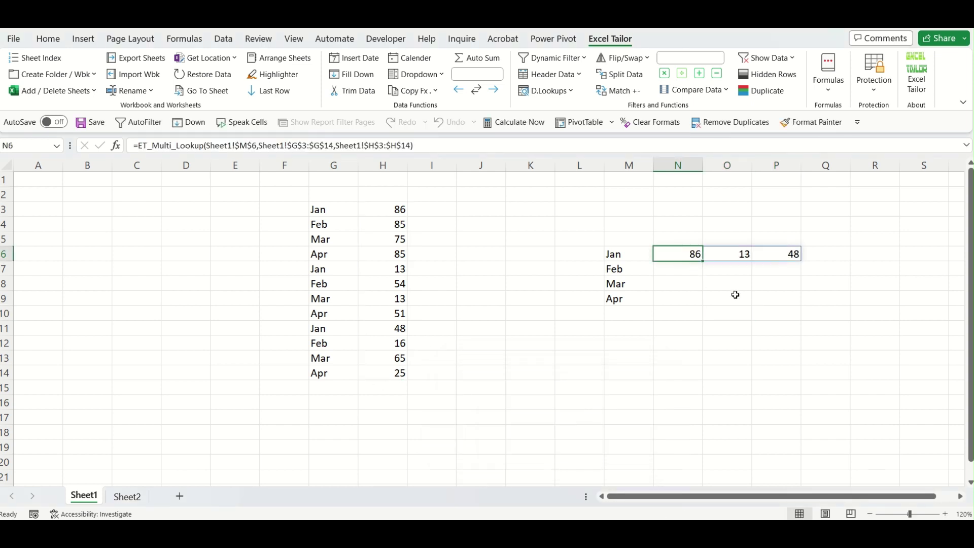
Point out Jan's source values 86, 13 and 48 in H3, H7 and H11.
click(400, 209)
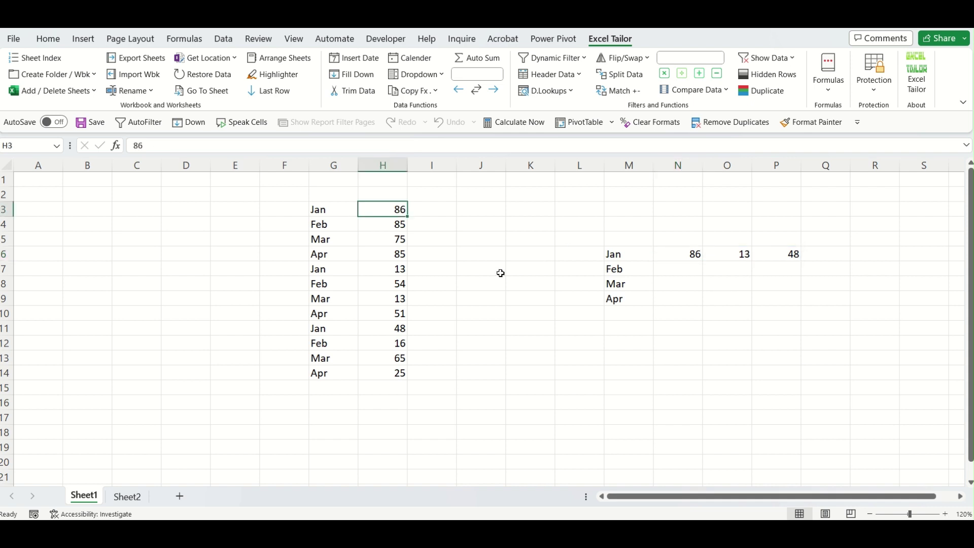
click(401, 268)
click(404, 208)
ctrl+click(395, 268)
ctrl+click(382, 325)
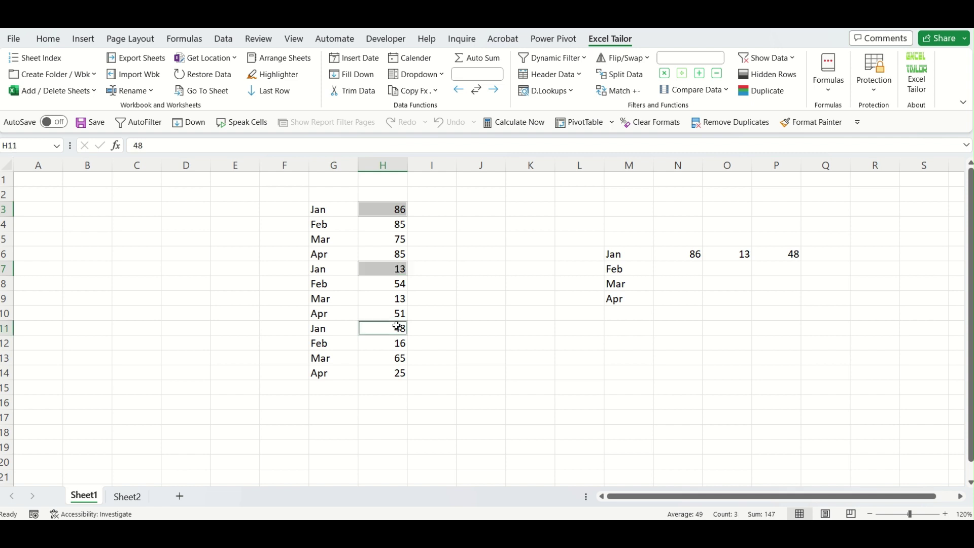
Fill N6's lookup formula down to row 9 and inspect the Feb row's formula.
click(685, 256)
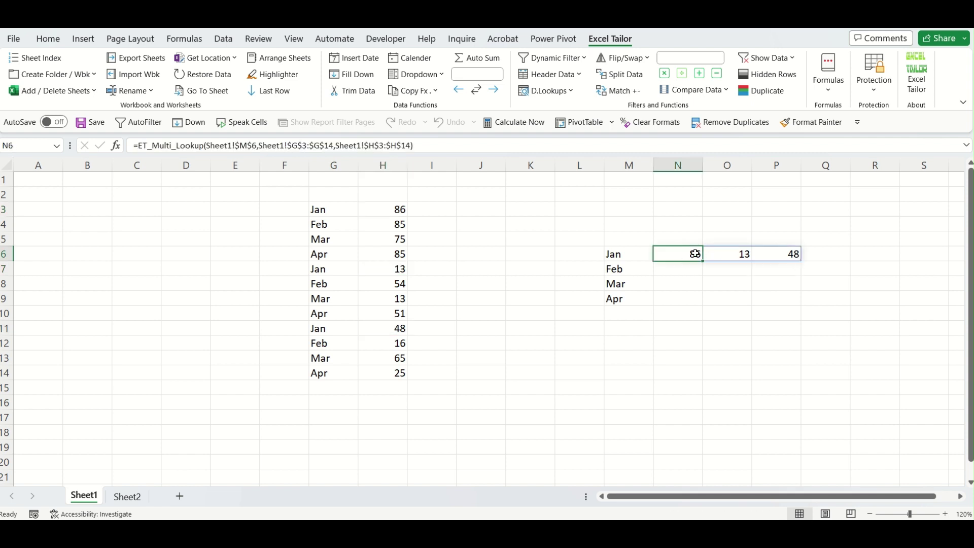
drag(703, 260, 703, 310)
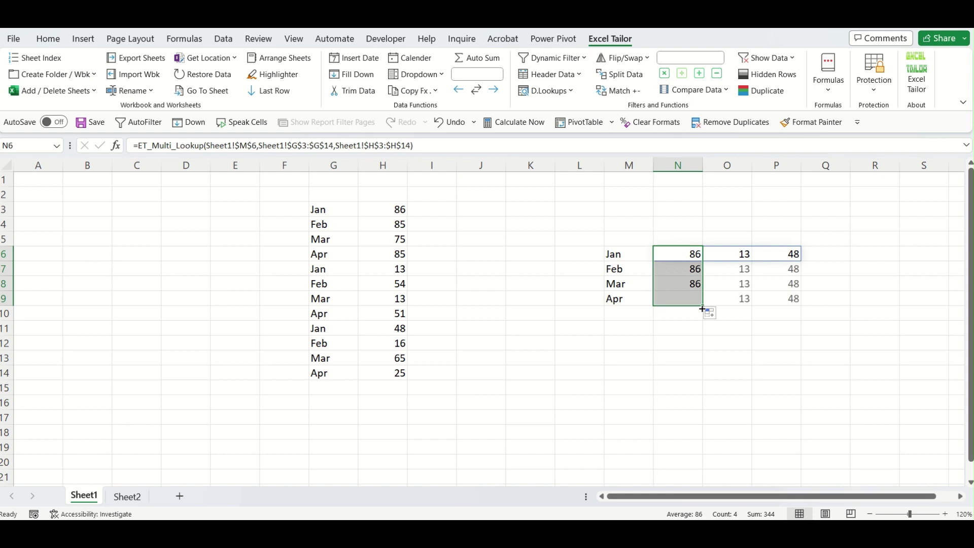
double_click(687, 269)
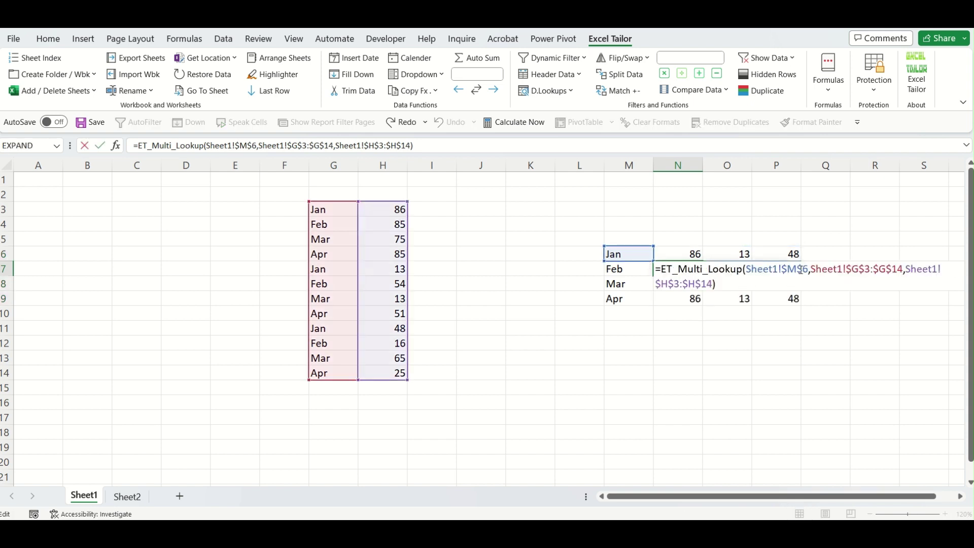
click(693, 256)
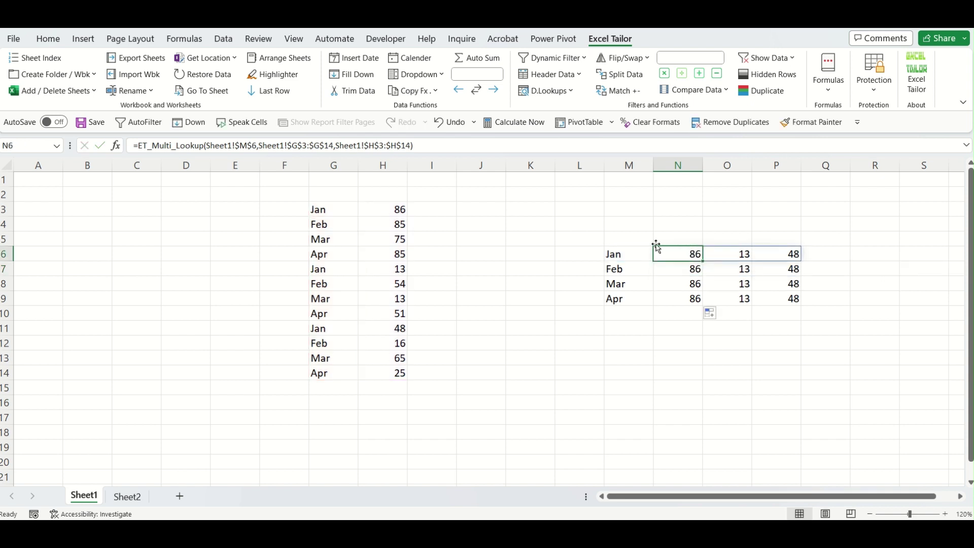
Change the lookup reference to $M6 and refill the formula down to N9.
double_click(695, 255)
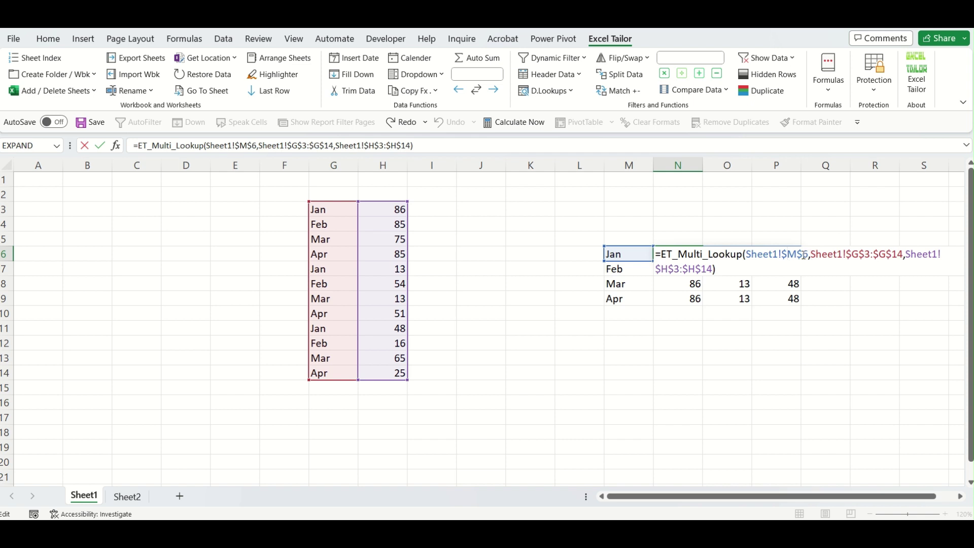
key(BackSpace)
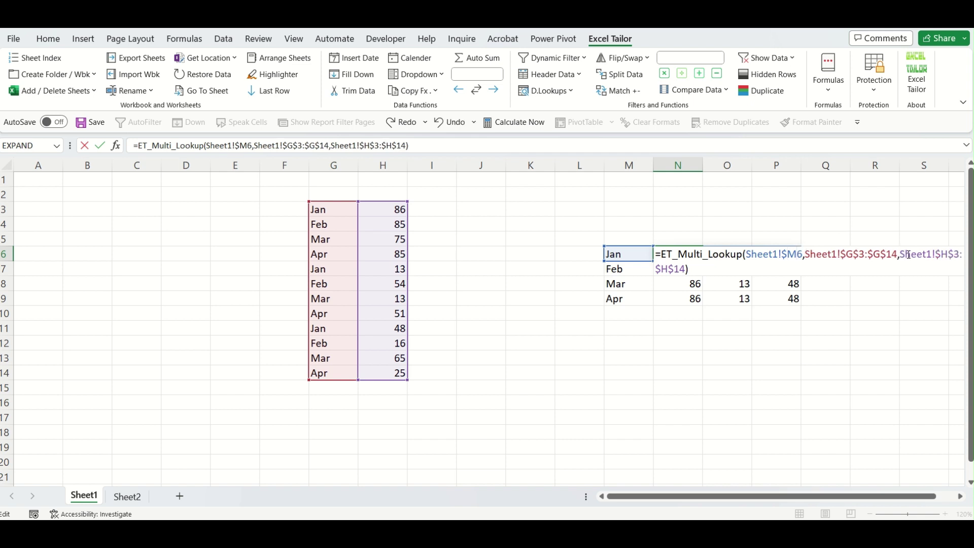
key(Return)
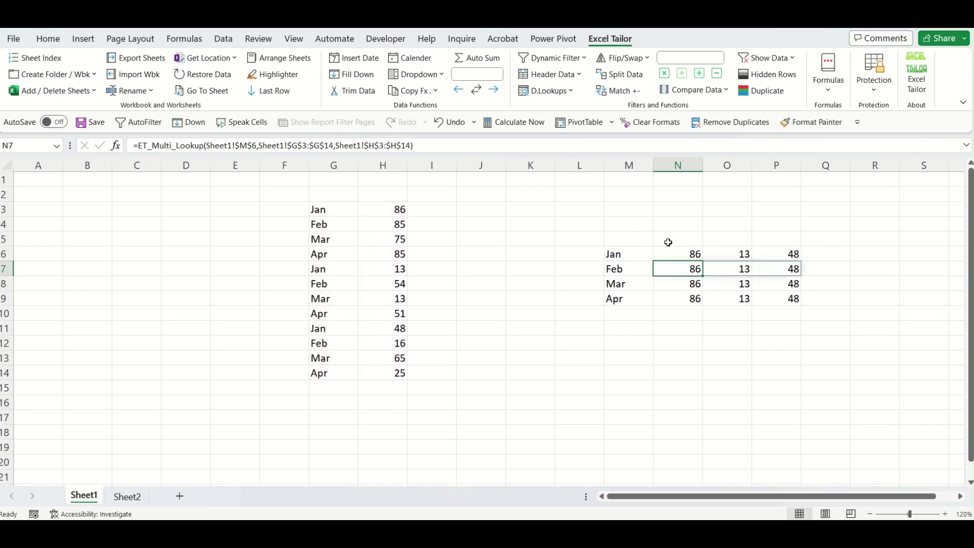
click(686, 251)
drag(700, 255, 704, 309)
click(687, 347)
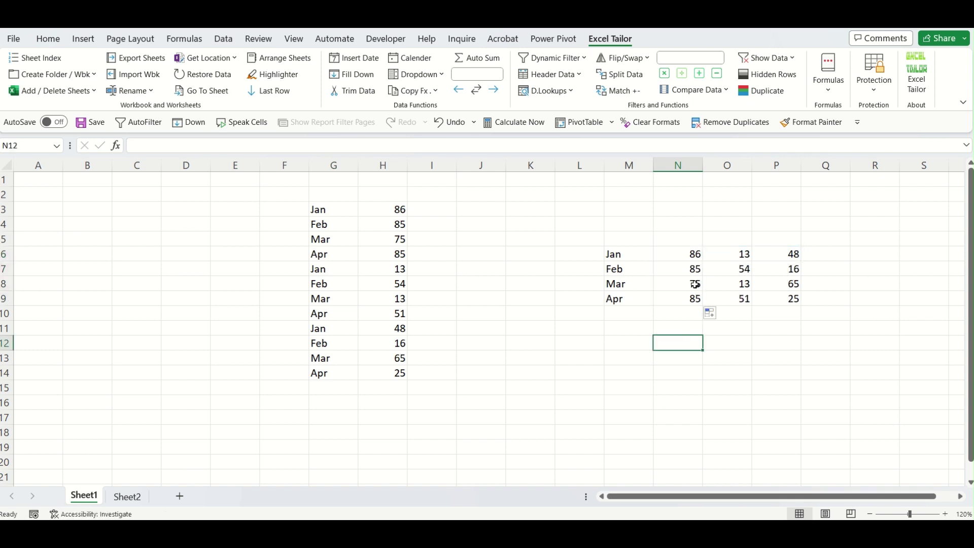
Verify the Feb, Mar and Apr results, e.g. Apr's 85, 51, 25 in H6, H10, H14.
click(694, 274)
click(389, 229)
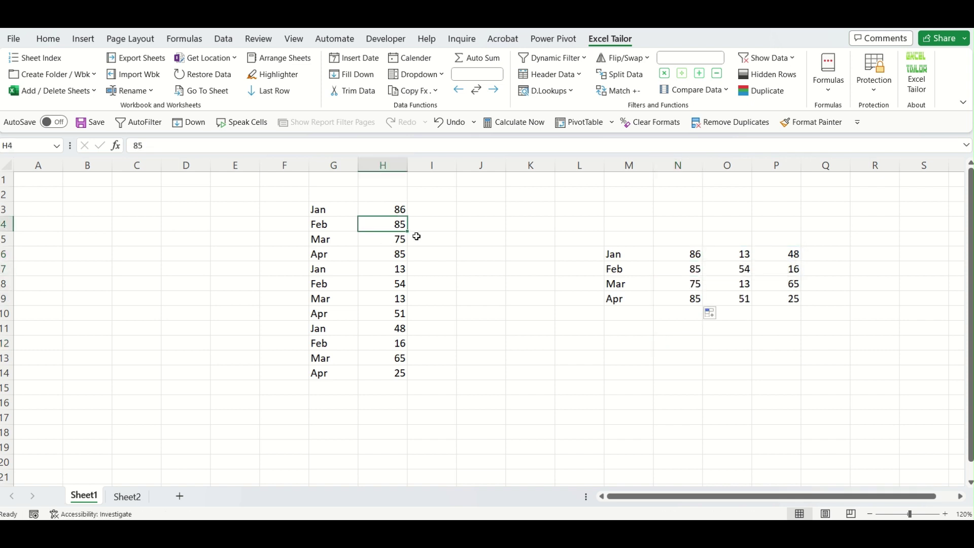
click(688, 288)
click(692, 300)
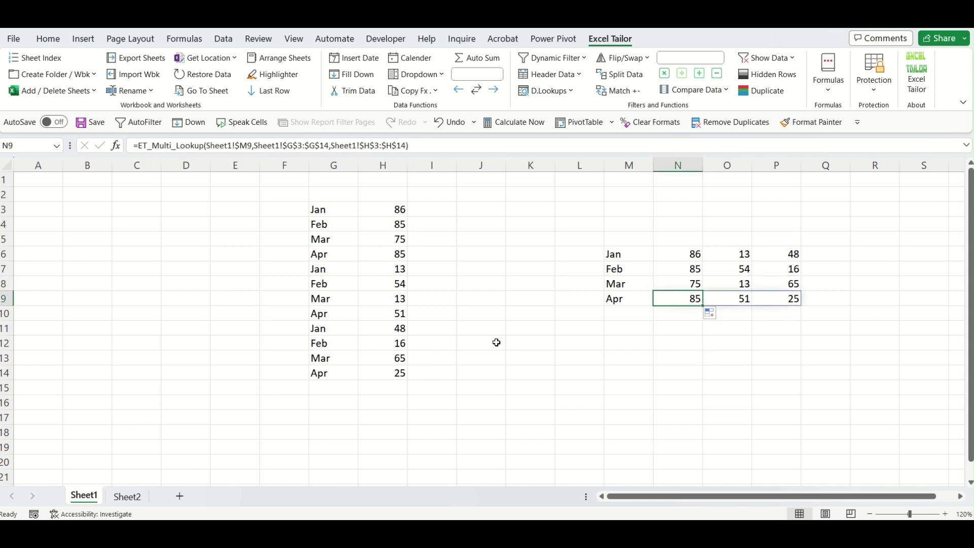
click(394, 253)
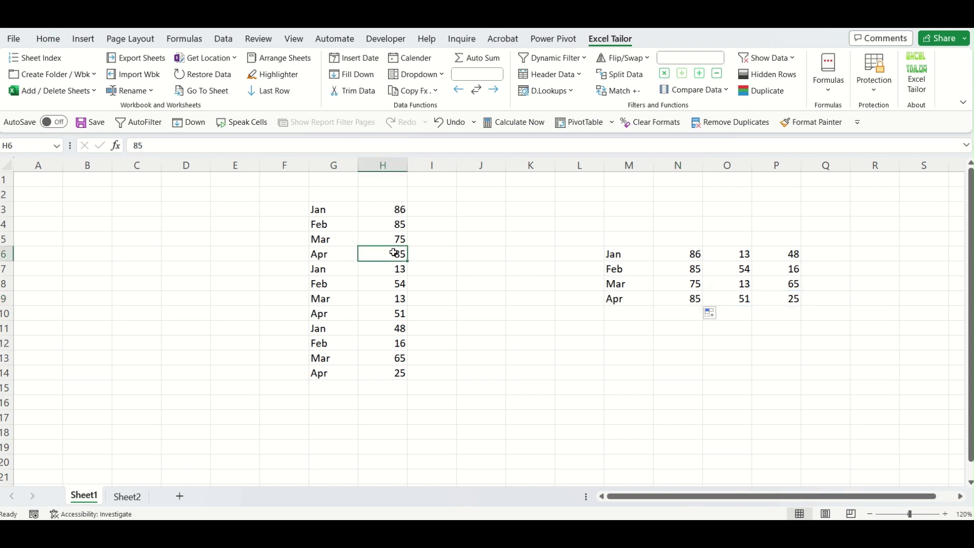
click(398, 314)
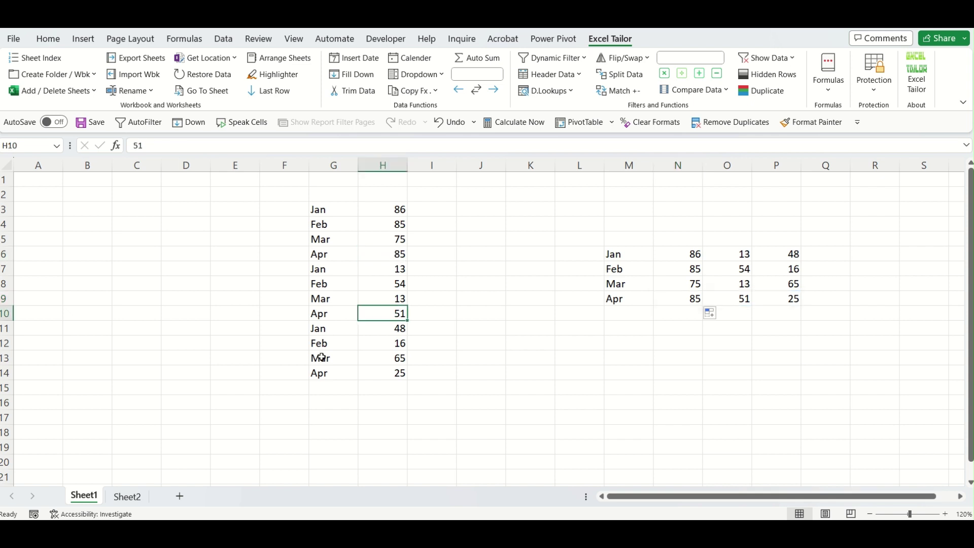
click(395, 375)
click(590, 417)
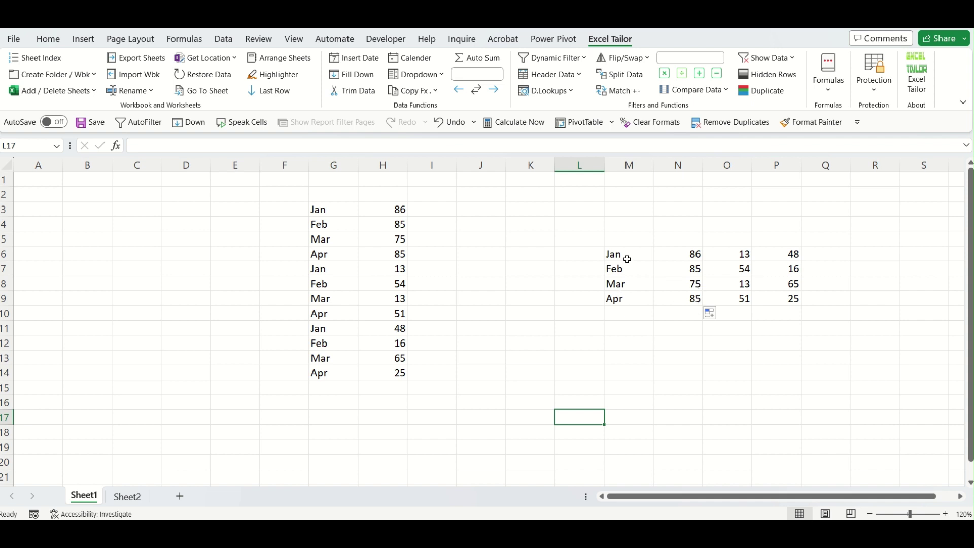
Paste M6:M9 into M13 as transposed values, giving Jan–Apr across M13:P13.
drag(626, 258, 628, 304)
key(ctrl+c)
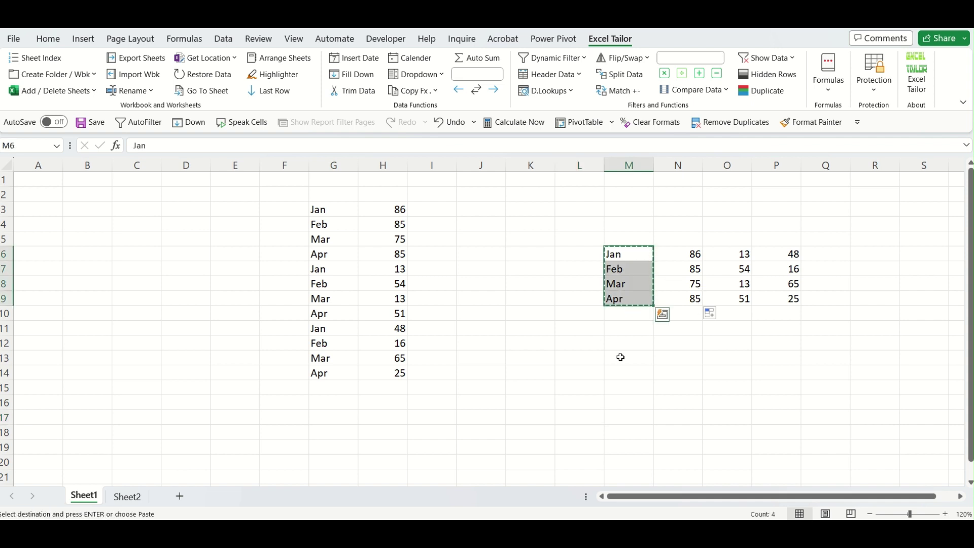
click(620, 355)
key(ctrl+alt+v)
key(v)
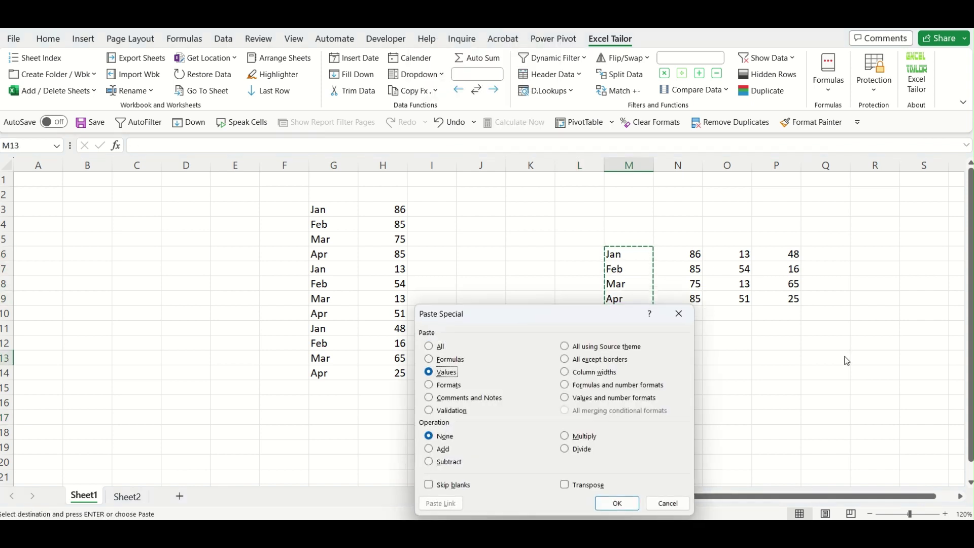
key(e)
key(Return)
click(676, 403)
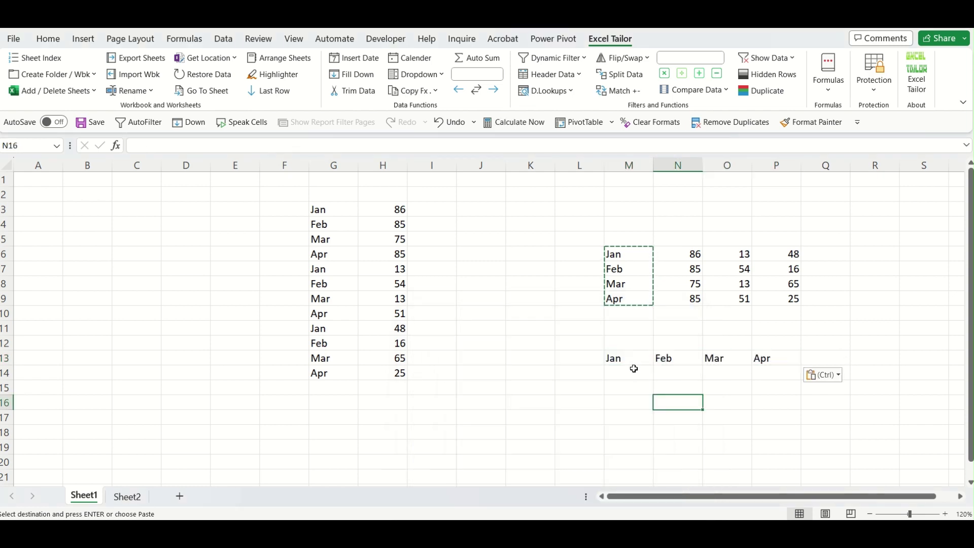
key(Escape)
Select M14 beneath the Jan header.
drag(633, 369, 781, 414)
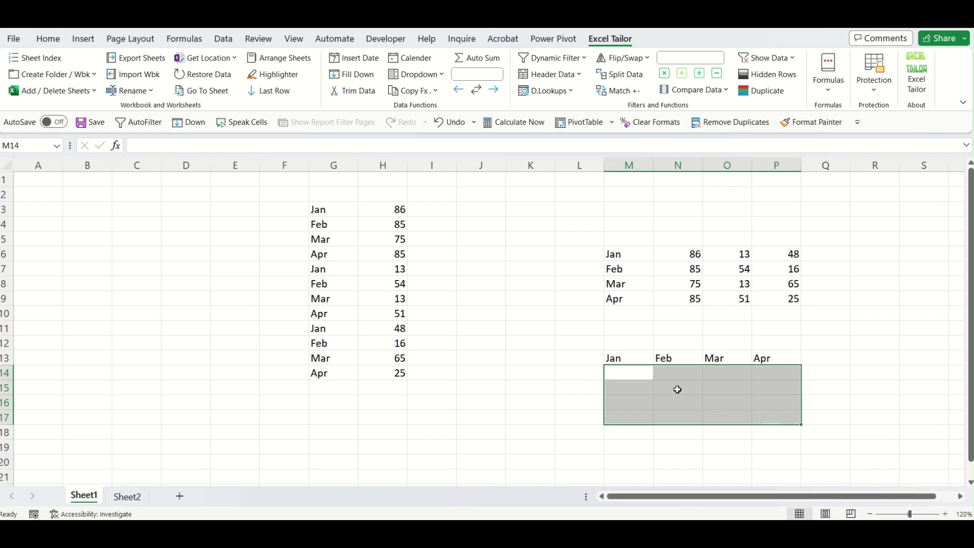
click(677, 389)
click(636, 371)
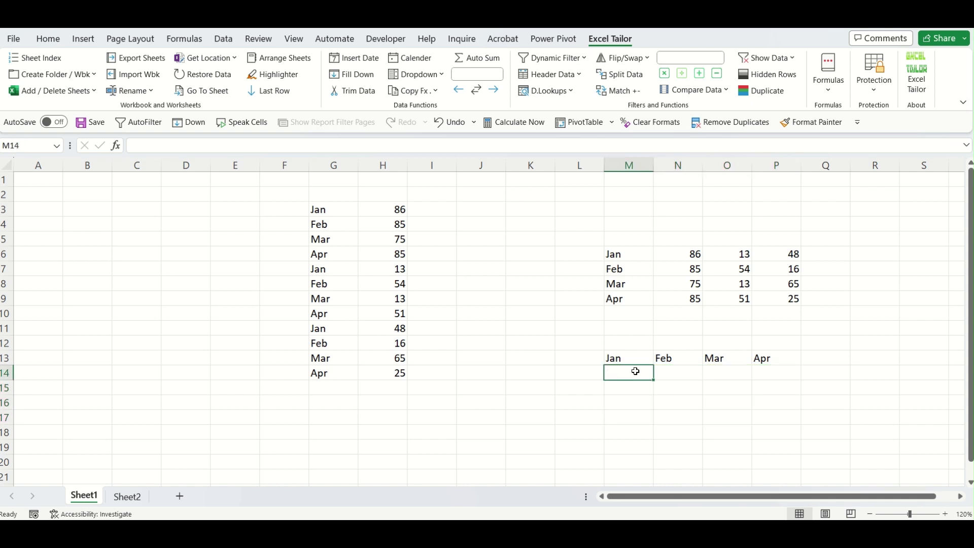
In M14, look up M13 (Jan) in G3:G14 and return all matches from H3:H14: 86, 13, 48.
click(832, 91)
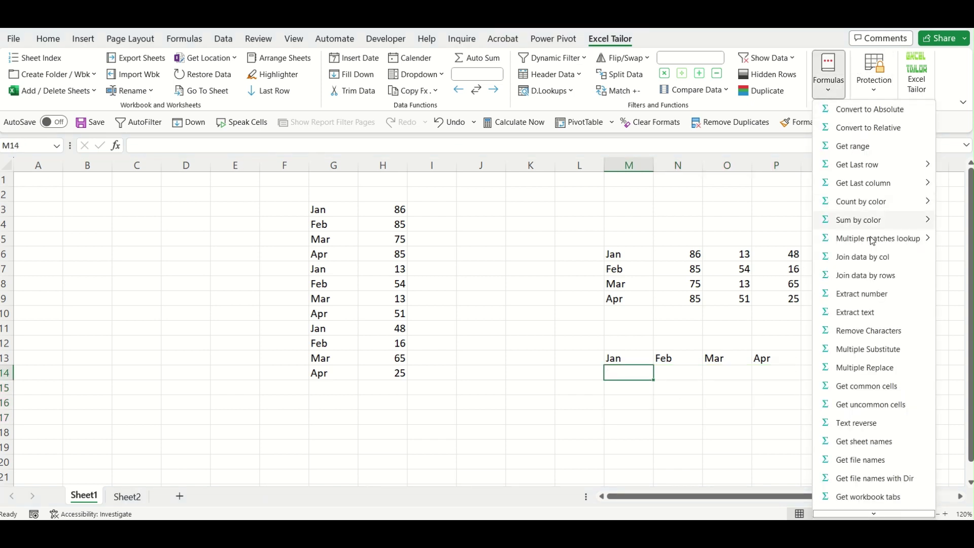
mouse_move(873, 238)
click(765, 257)
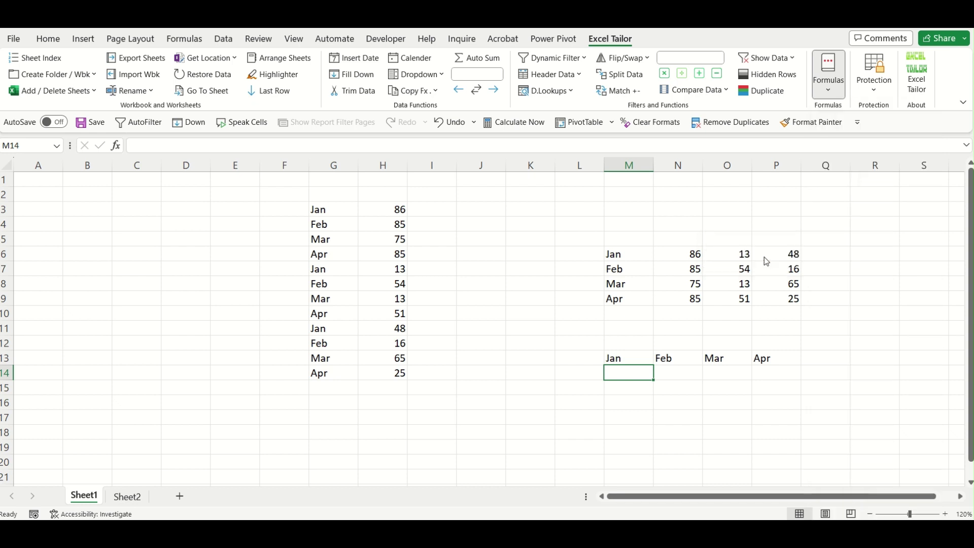
drag(542, 359, 556, 197)
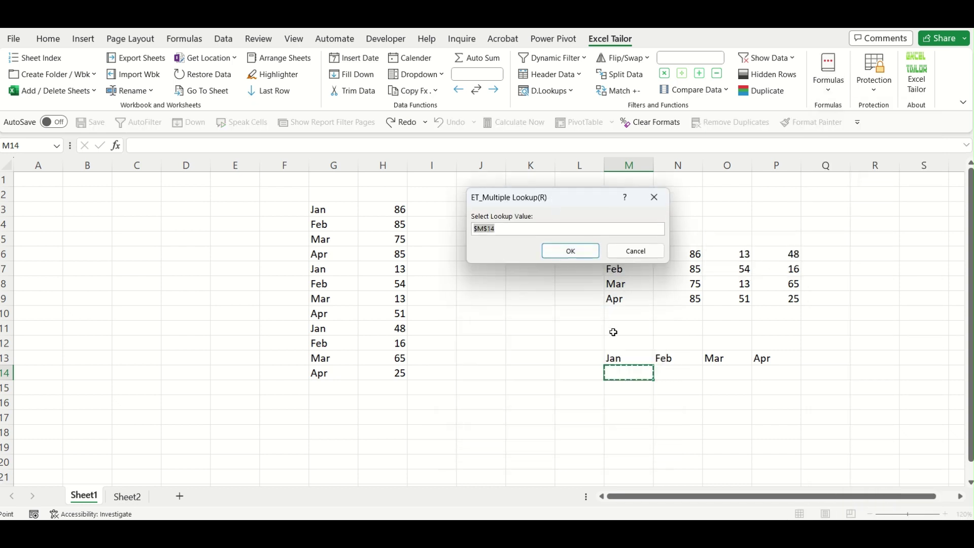
click(627, 358)
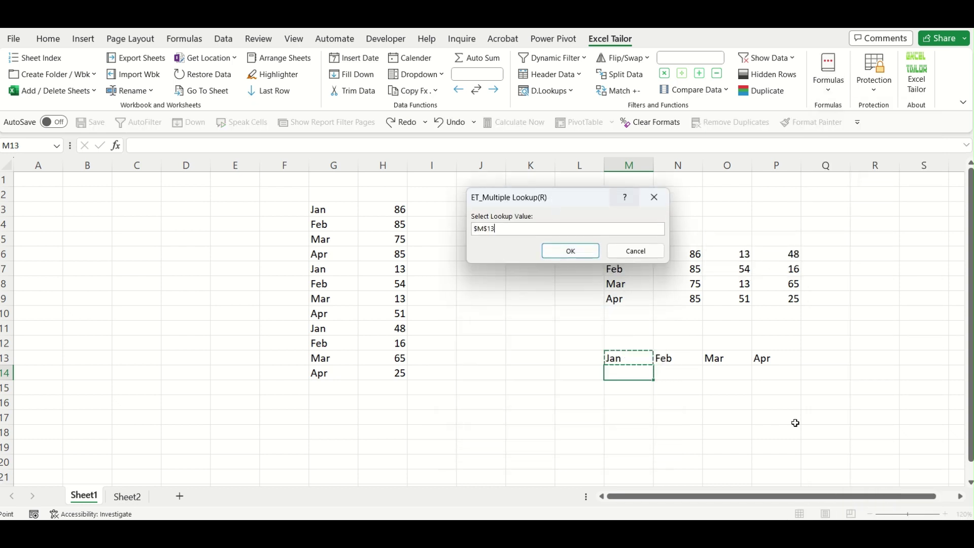
click(576, 254)
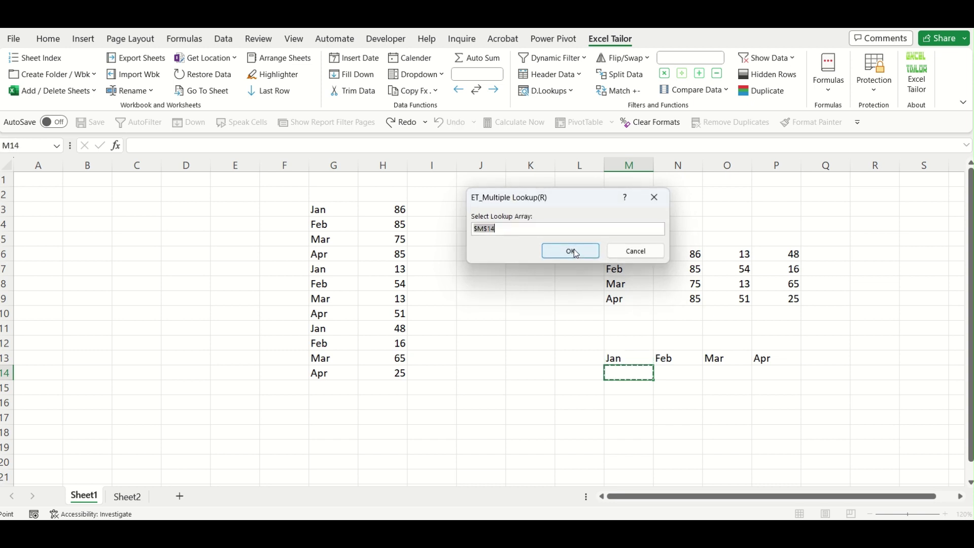
drag(320, 208, 348, 374)
click(568, 251)
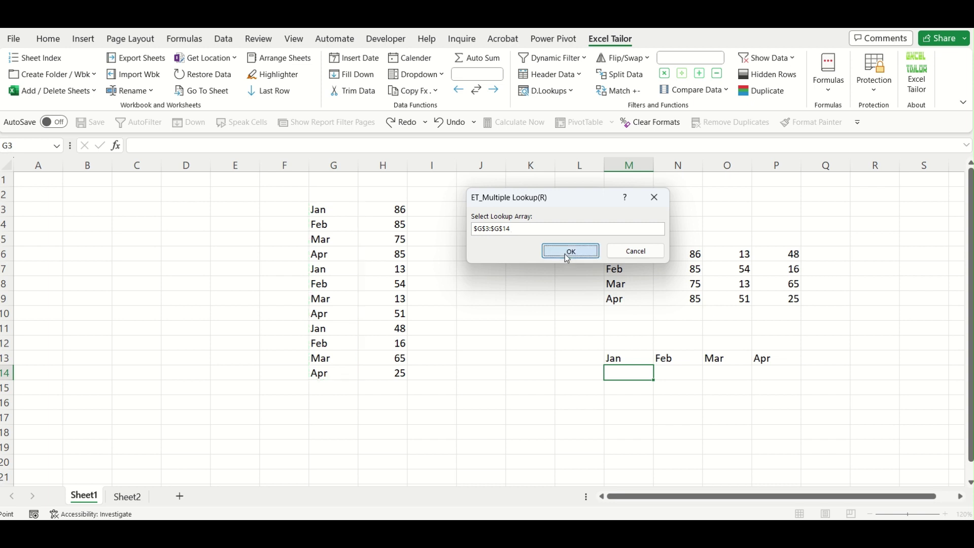
drag(402, 207, 404, 378)
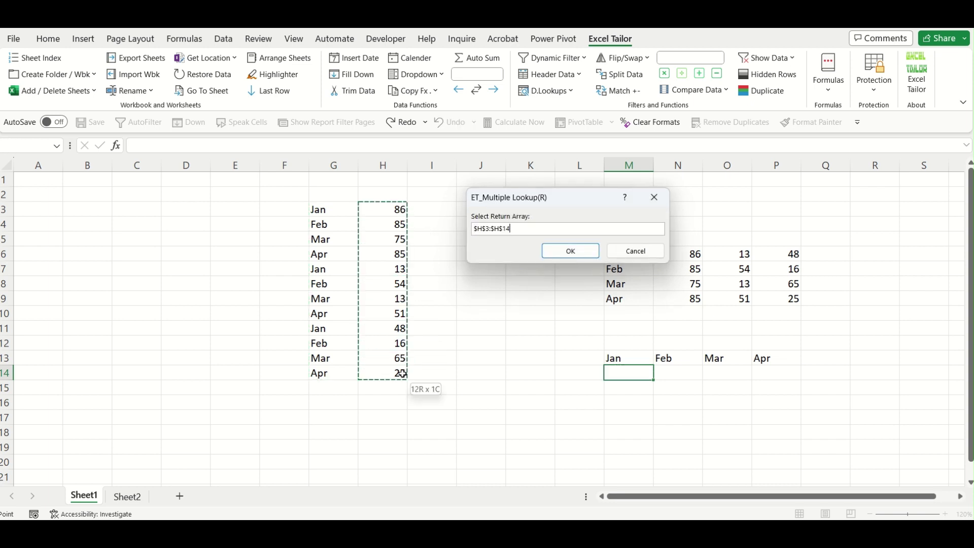
click(573, 249)
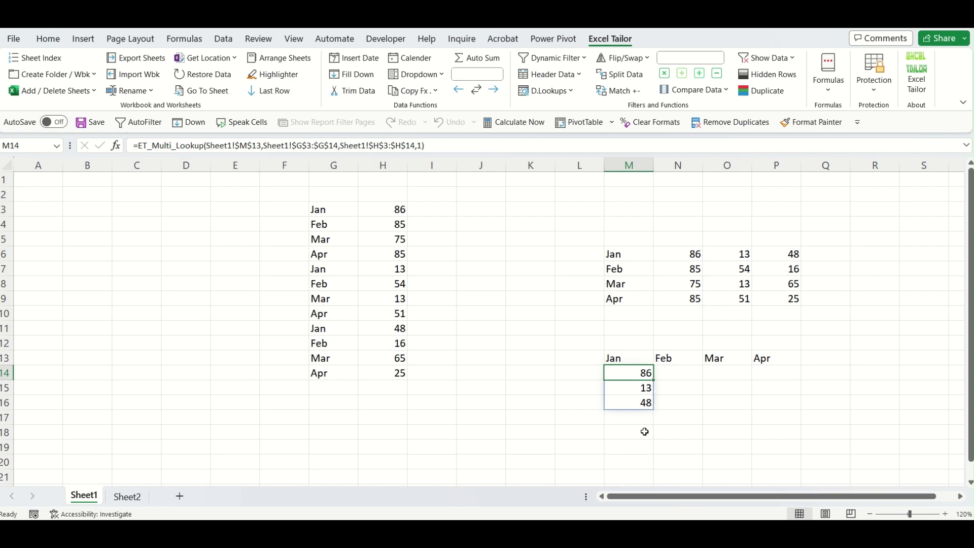
Adjust the Jan lookup formula and fill it across to N:P for Feb, Mar and Apr results.
double_click(644, 373)
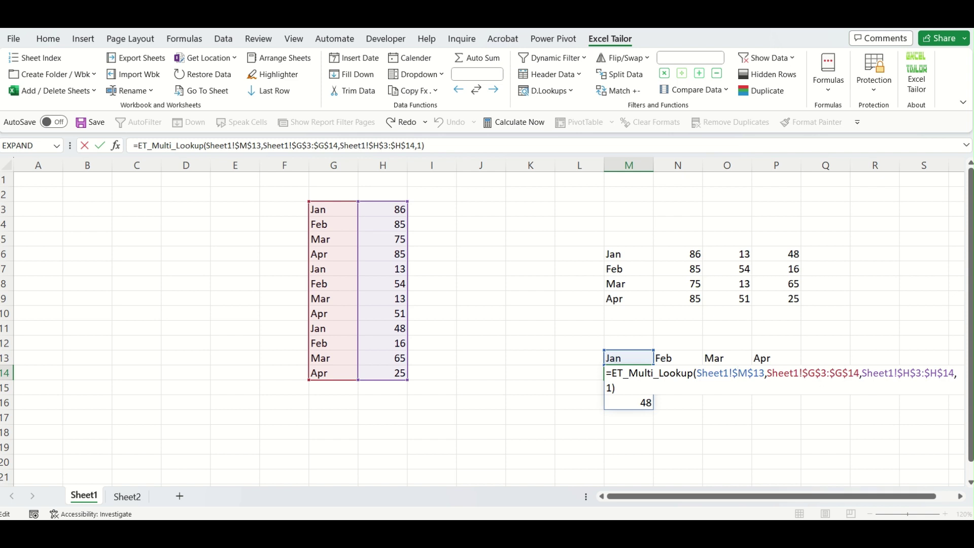
key(BackSpace)
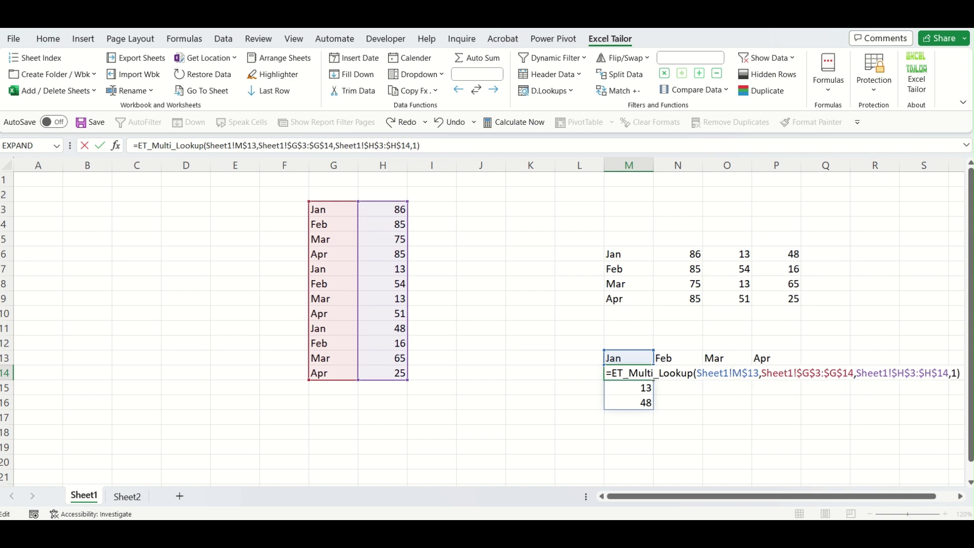
key(Return)
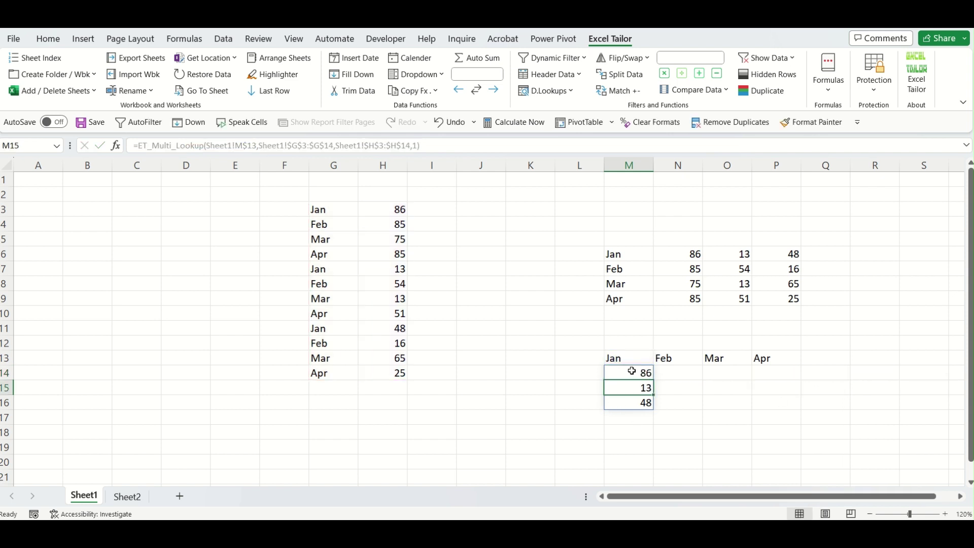
click(631, 370)
drag(655, 379, 785, 382)
Review the lookup results in row 9 and P14:P16, then select J9 for the next formula.
click(865, 405)
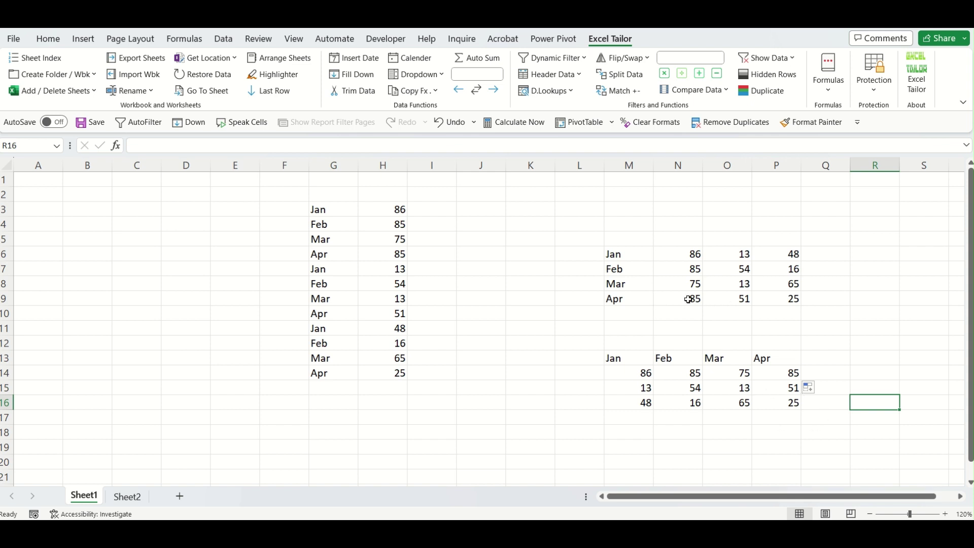
drag(685, 300, 788, 295)
click(871, 330)
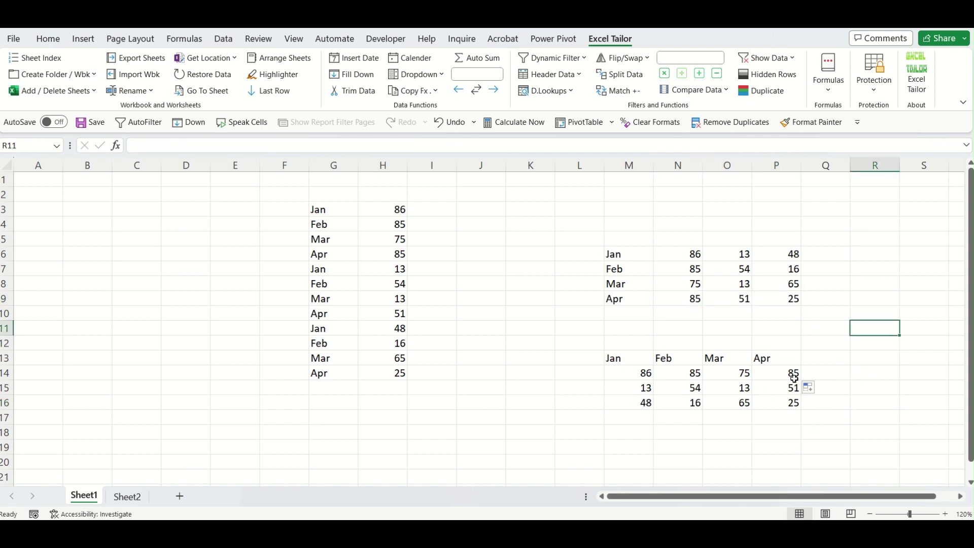
drag(792, 373, 792, 403)
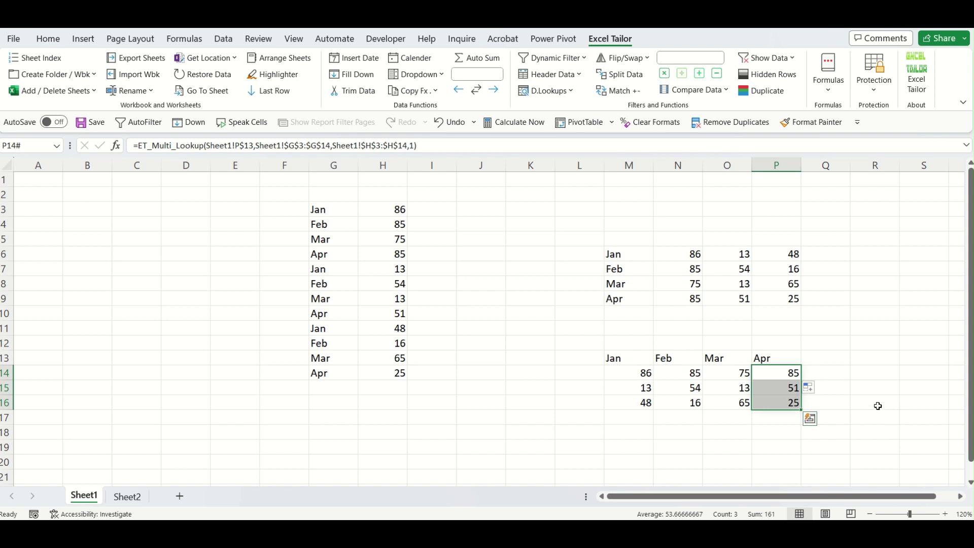
click(869, 392)
click(788, 372)
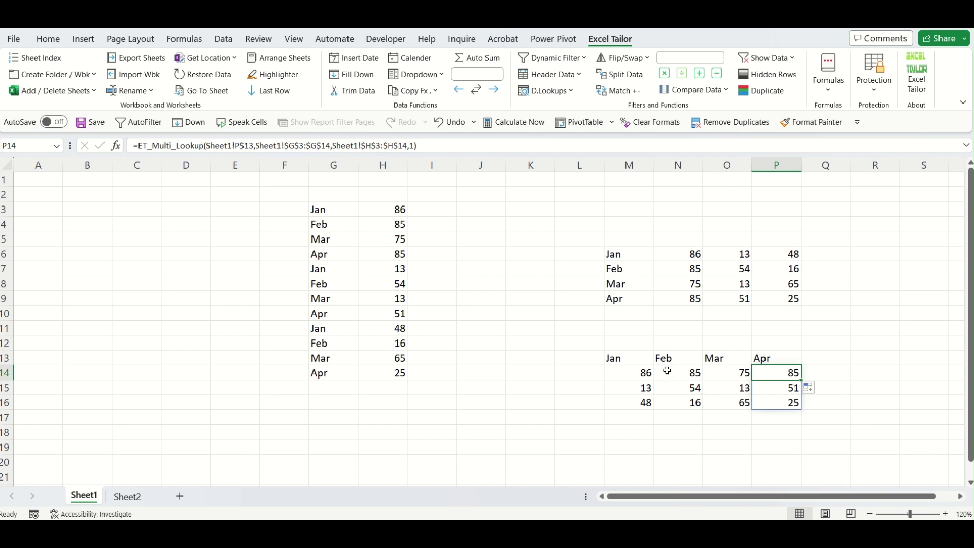
click(458, 299)
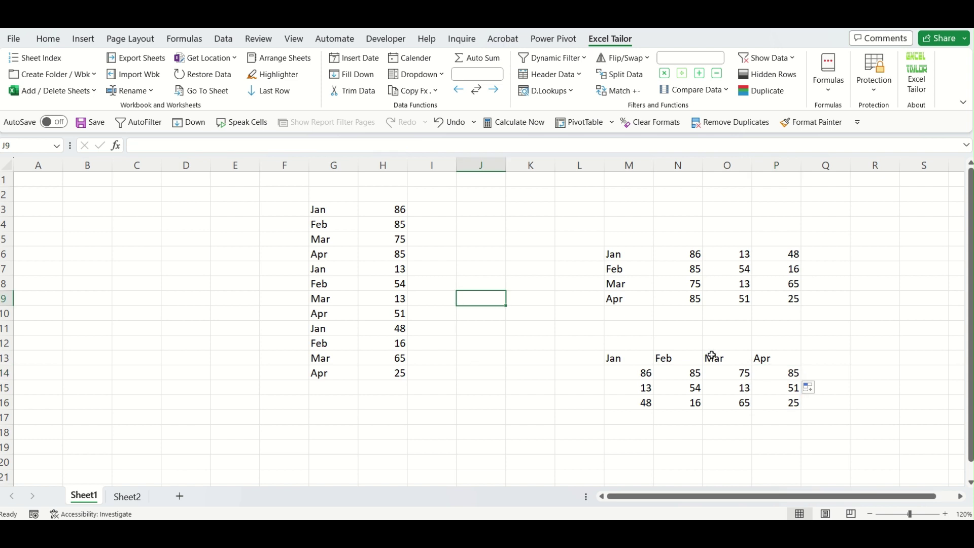
click(837, 97)
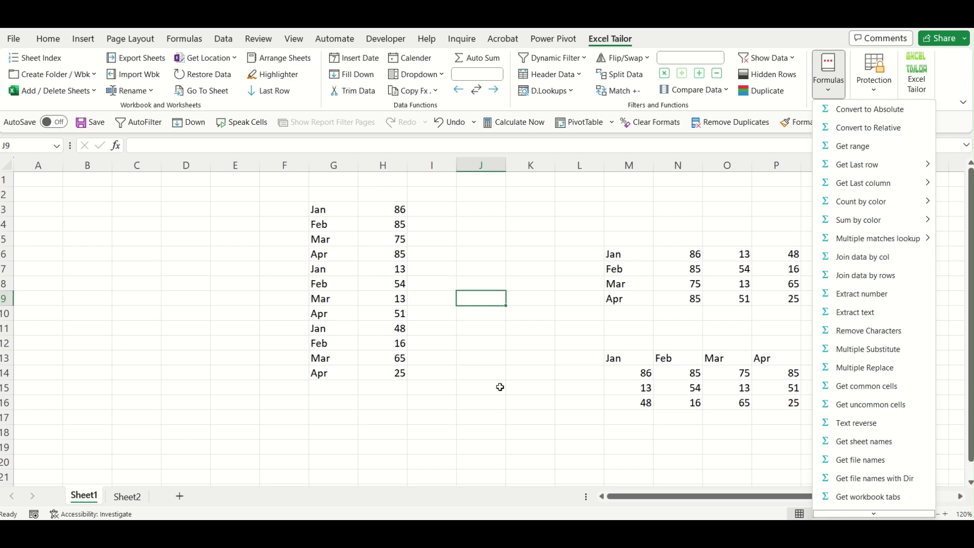
click(540, 418)
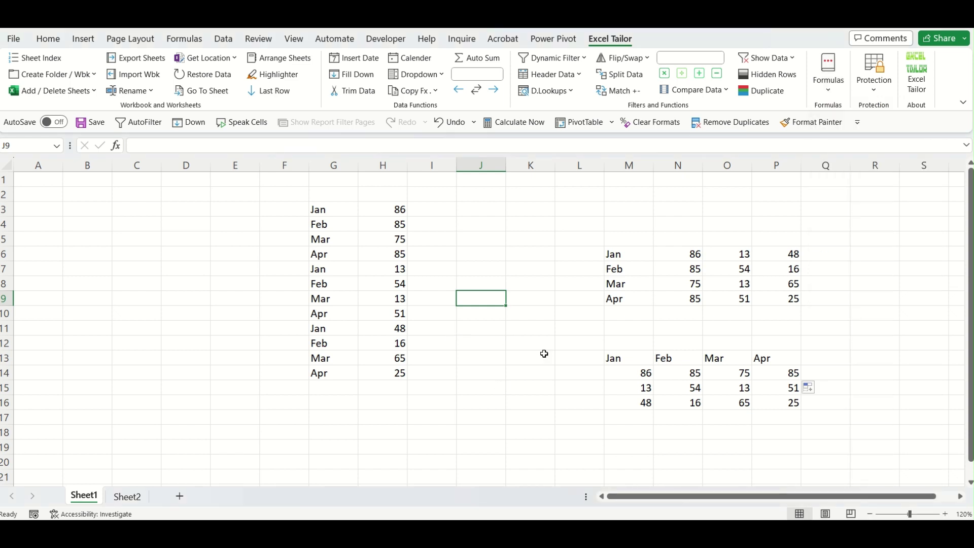
drag(333, 207, 403, 374)
click(180, 371)
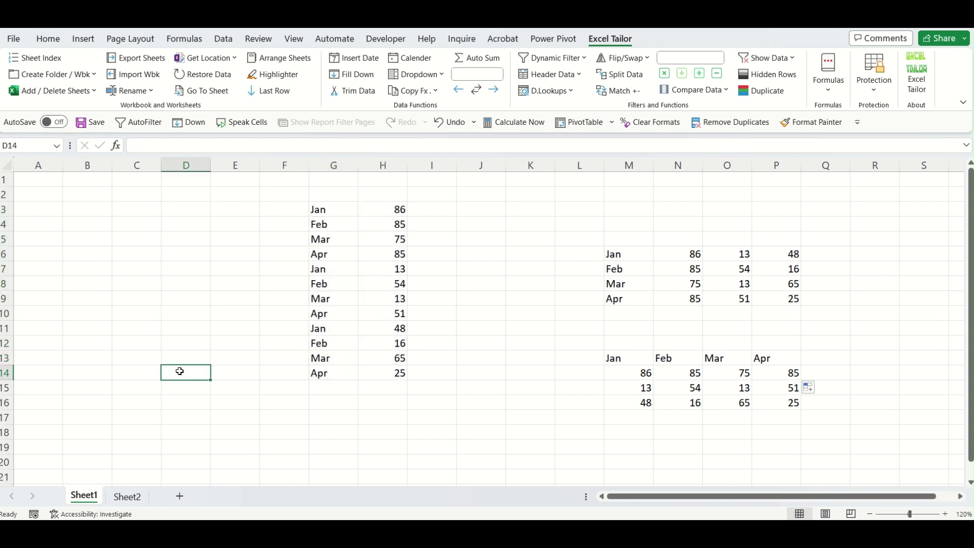
drag(335, 209, 333, 380)
click(443, 354)
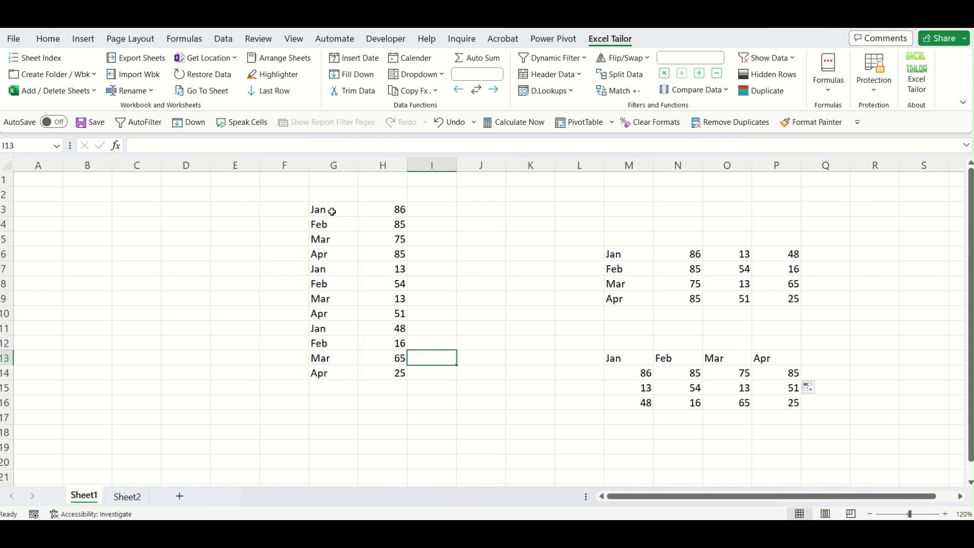
drag(332, 211, 382, 209)
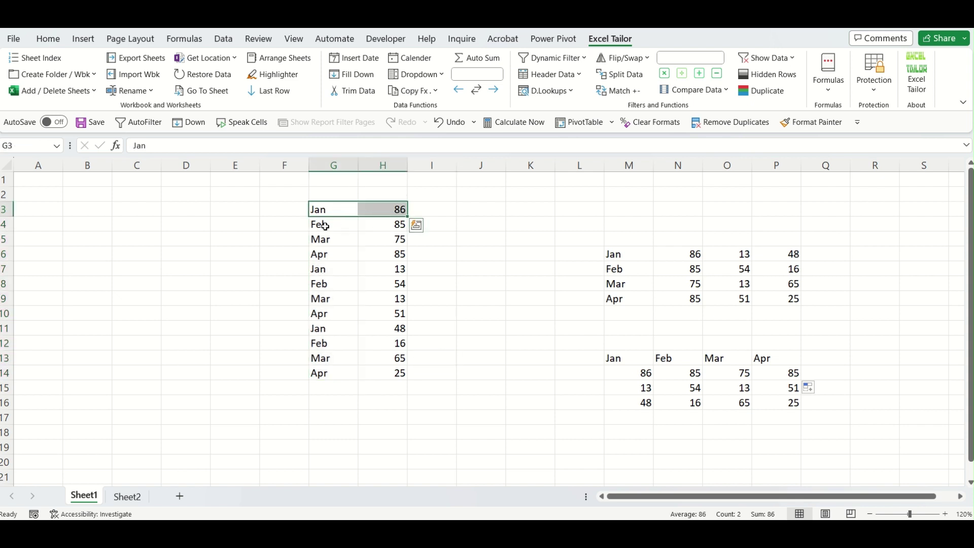
drag(325, 226, 395, 238)
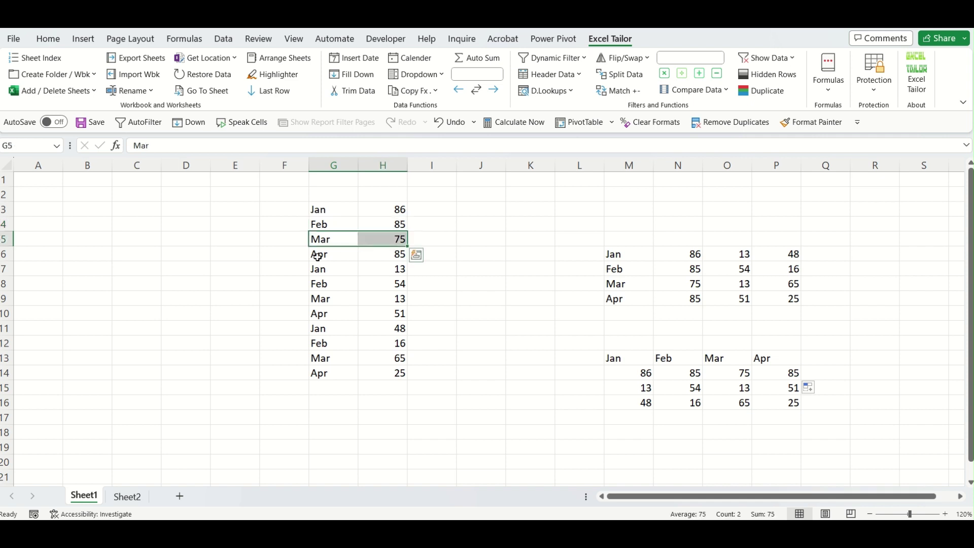
drag(317, 256, 394, 270)
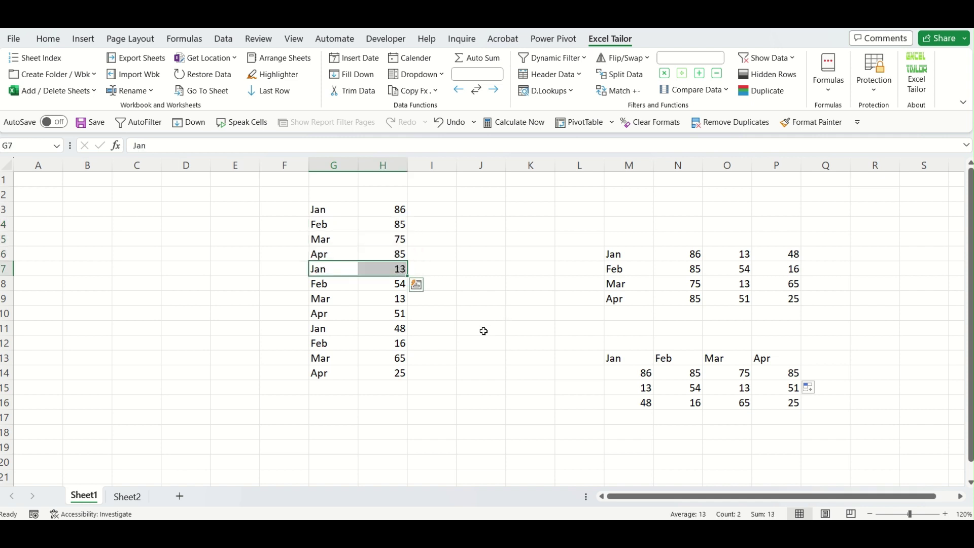
click(481, 333)
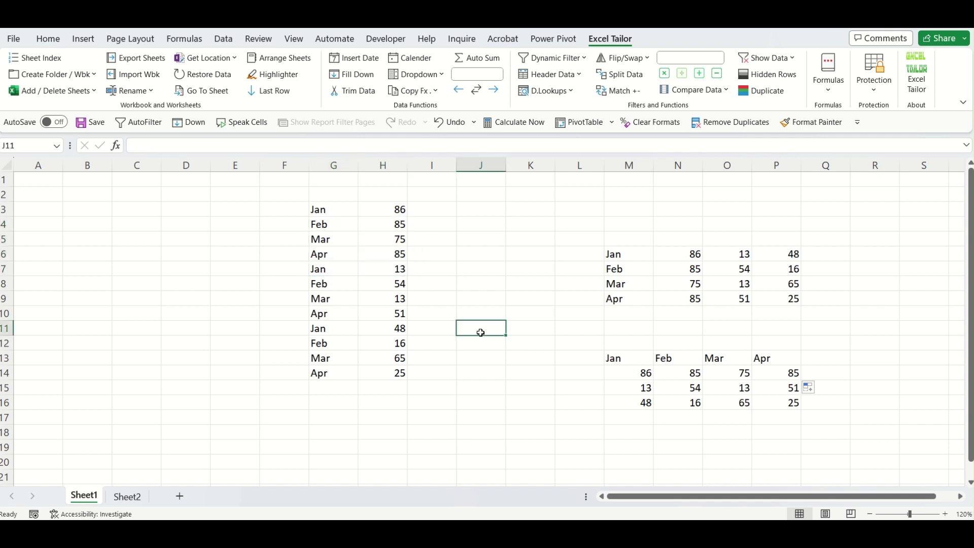
click(844, 94)
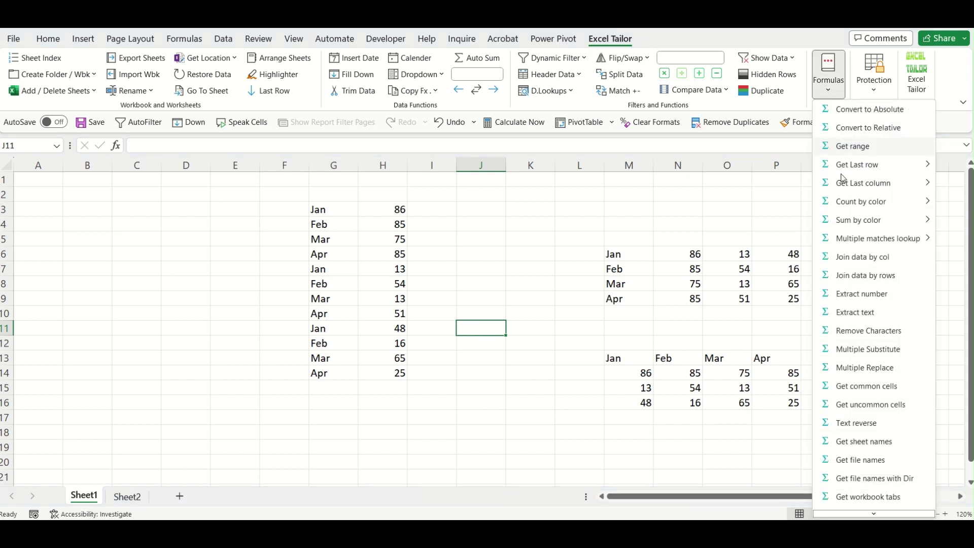
Join G3:H14 by column into J11 and compare the spilled list with the Jan and Feb pairs.
click(861, 256)
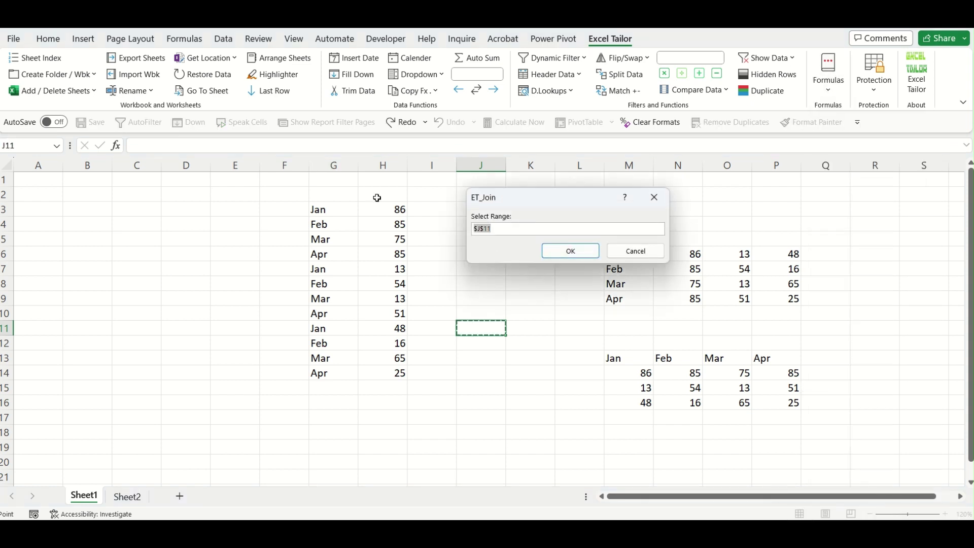
drag(319, 210, 395, 375)
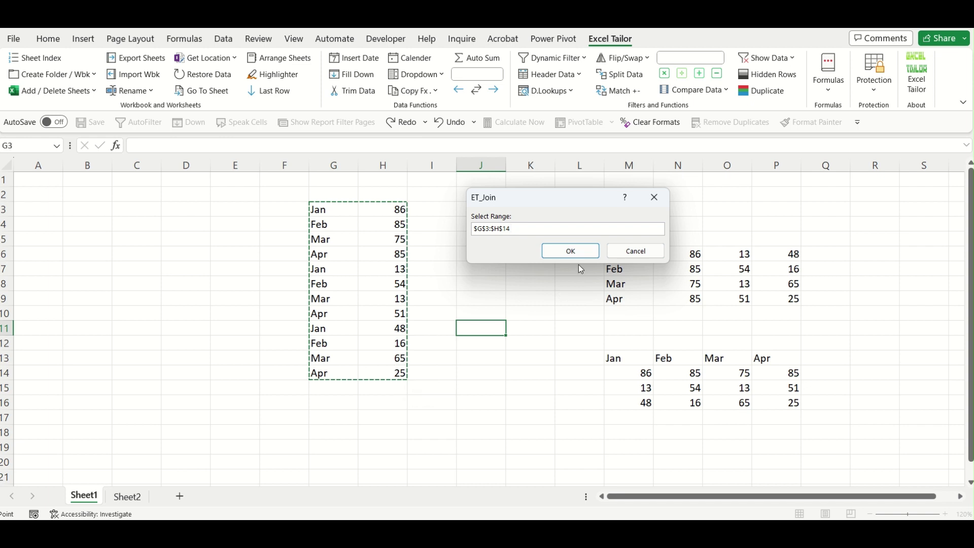
click(570, 251)
scroll(542, 341, down, 1)
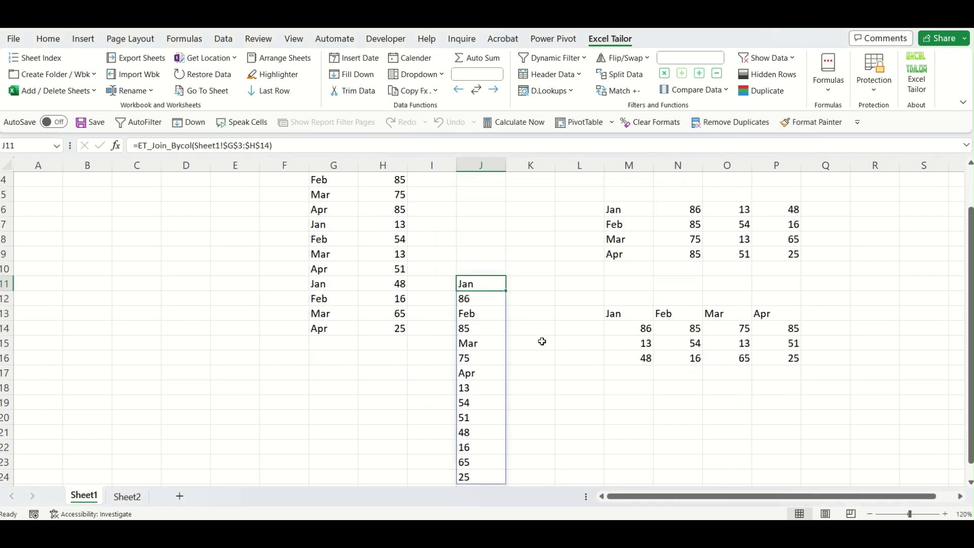
scroll(542, 341, up, 1)
drag(344, 212, 374, 209)
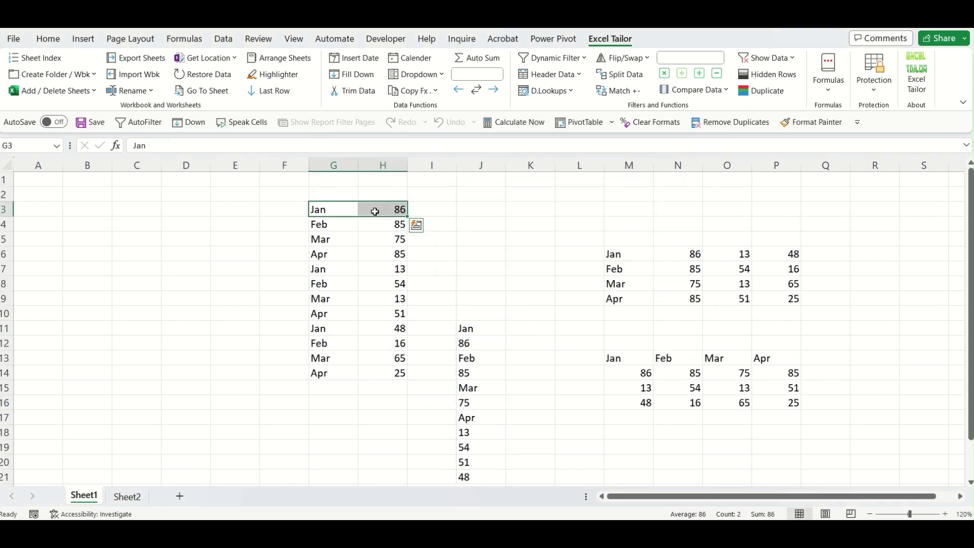
drag(322, 223, 378, 241)
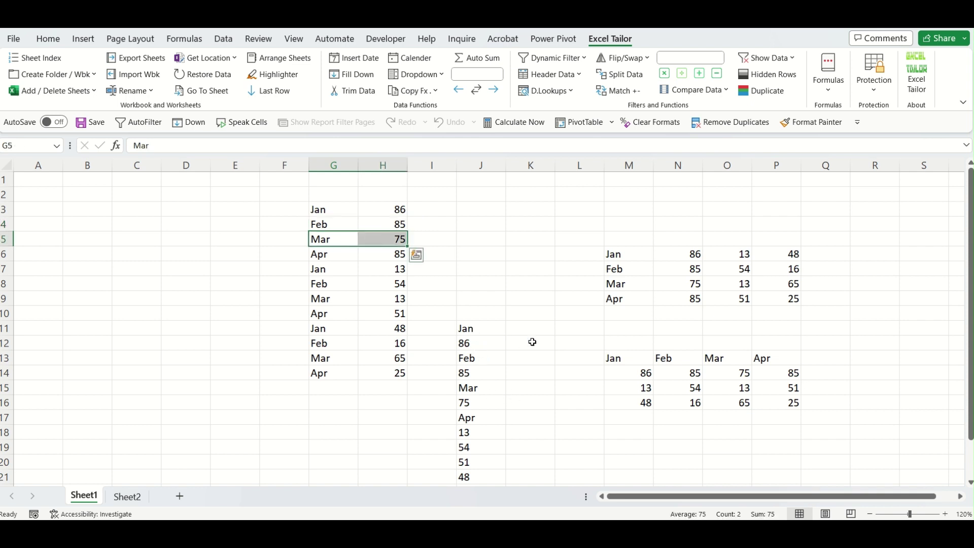
Delete the joined-by-column result from J11 and select J5.
click(480, 332)
key(Delete)
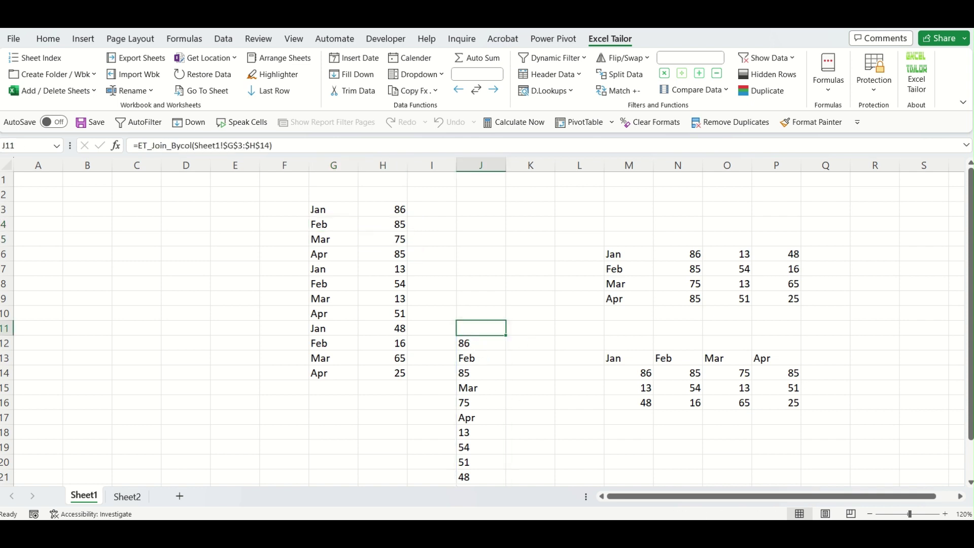
click(479, 242)
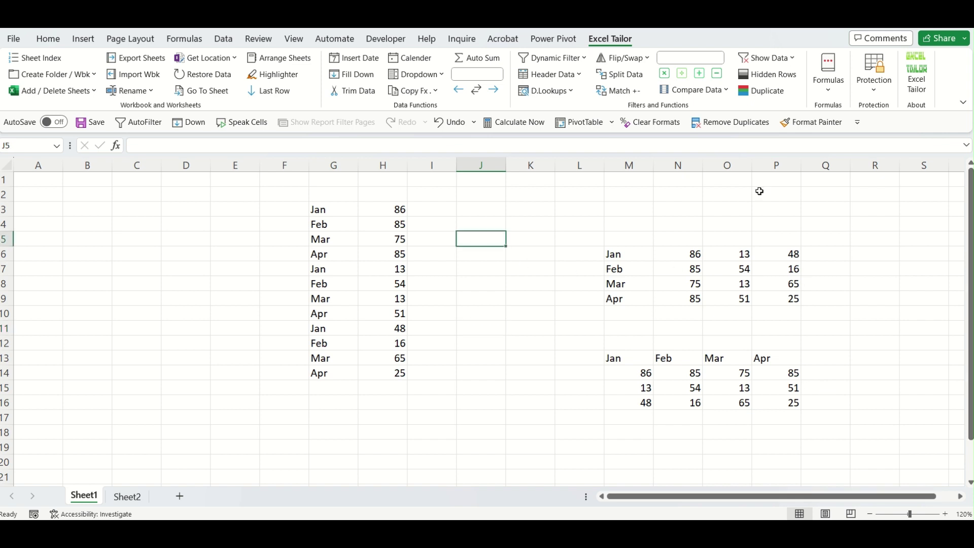
click(821, 94)
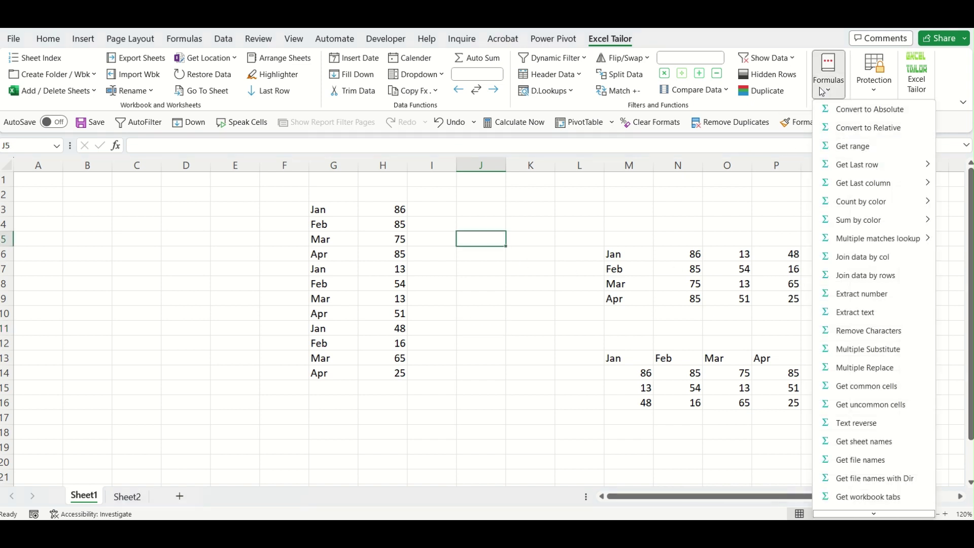
click(878, 276)
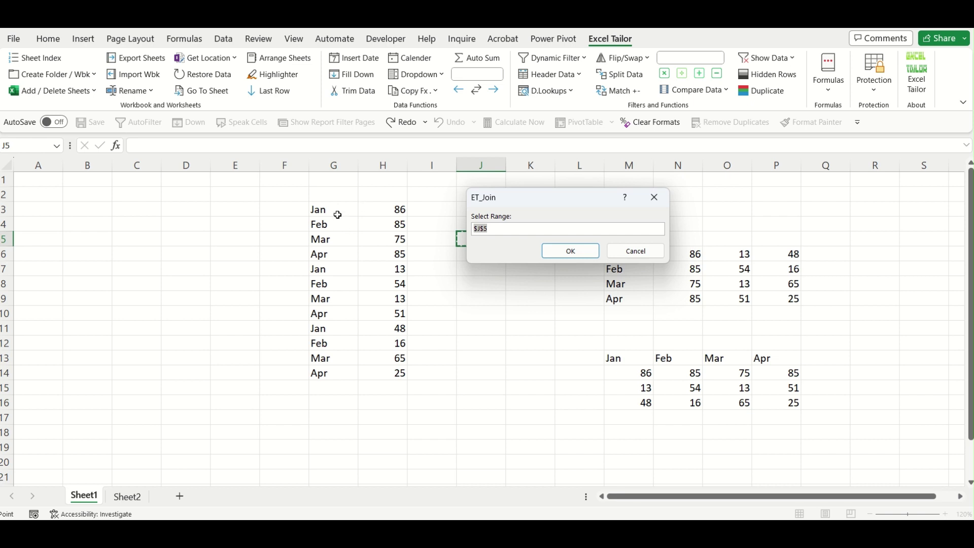
drag(337, 215, 398, 373)
click(565, 250)
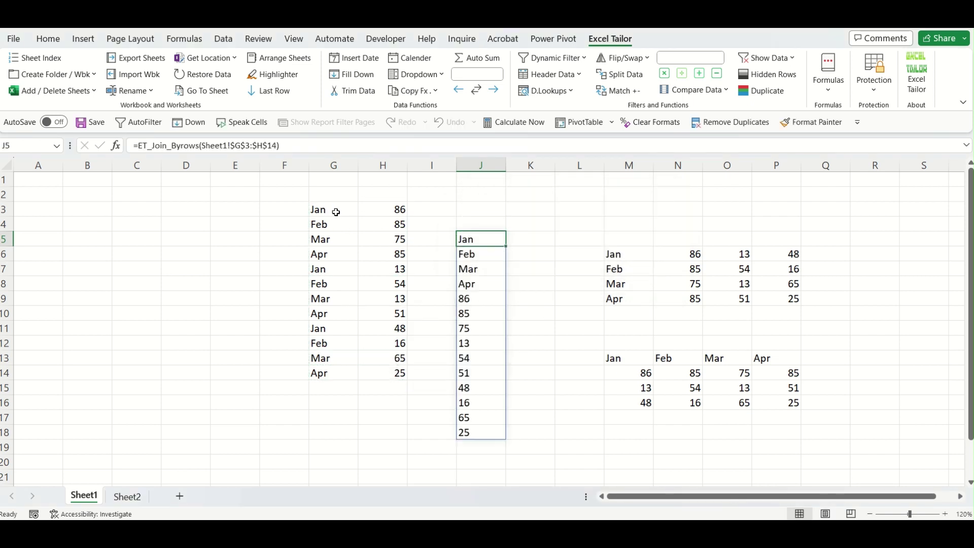
drag(336, 210, 339, 251)
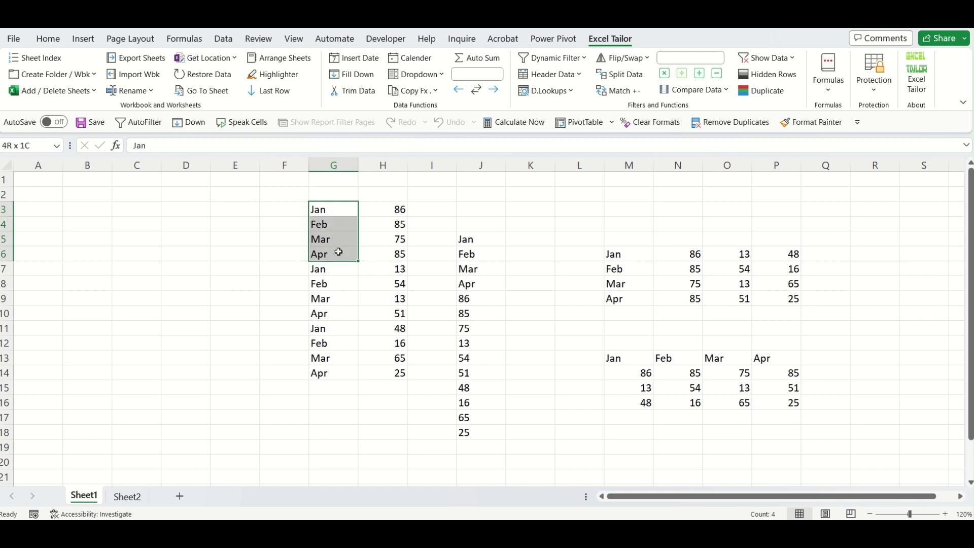
click(474, 285)
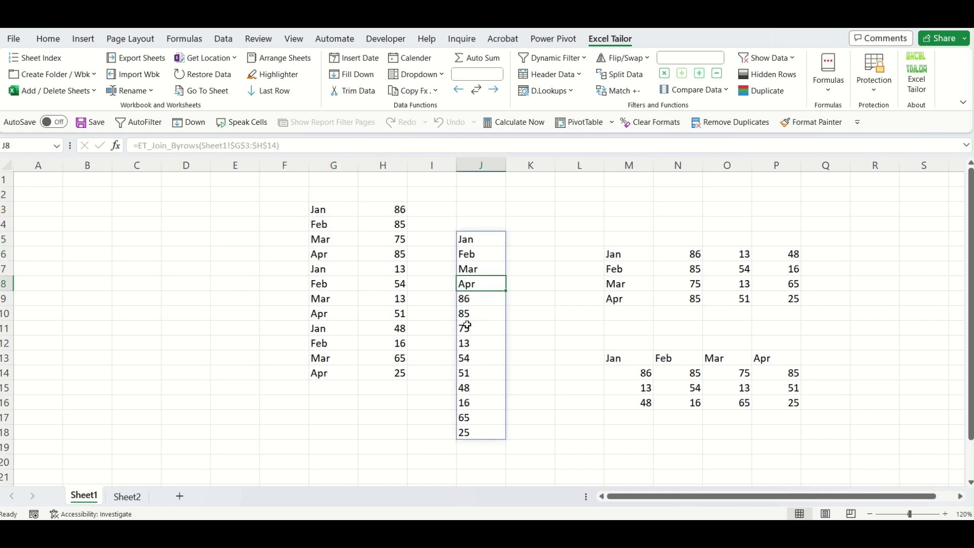
click(477, 326)
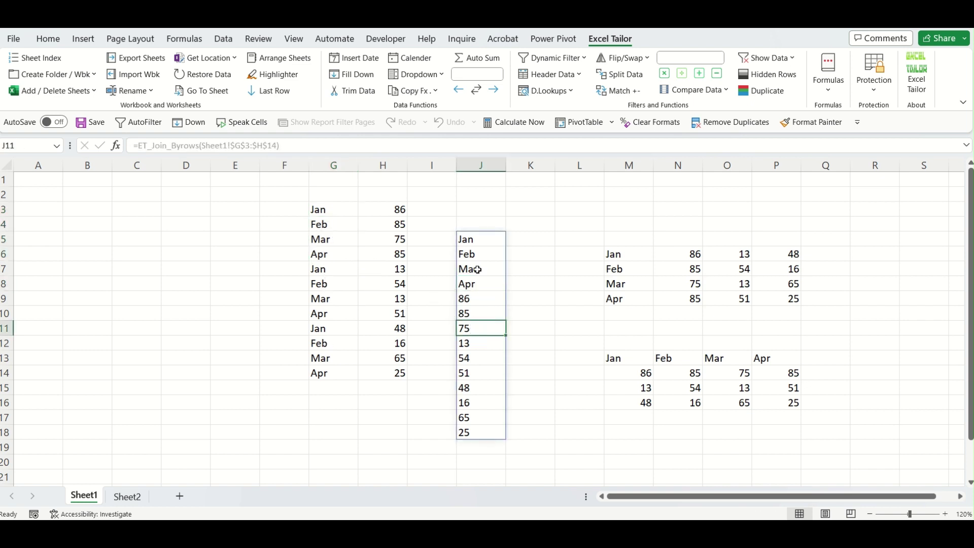
drag(476, 240, 477, 286)
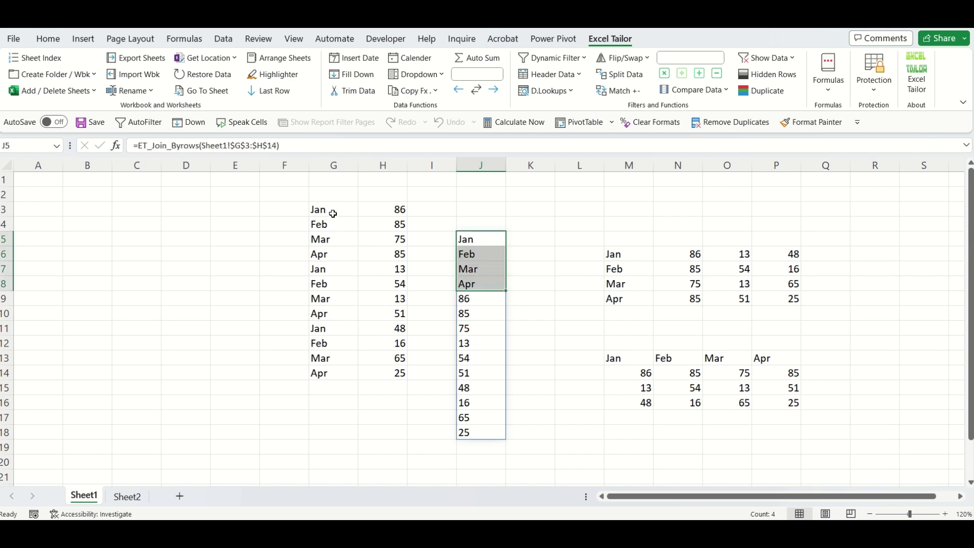
drag(331, 211, 338, 255)
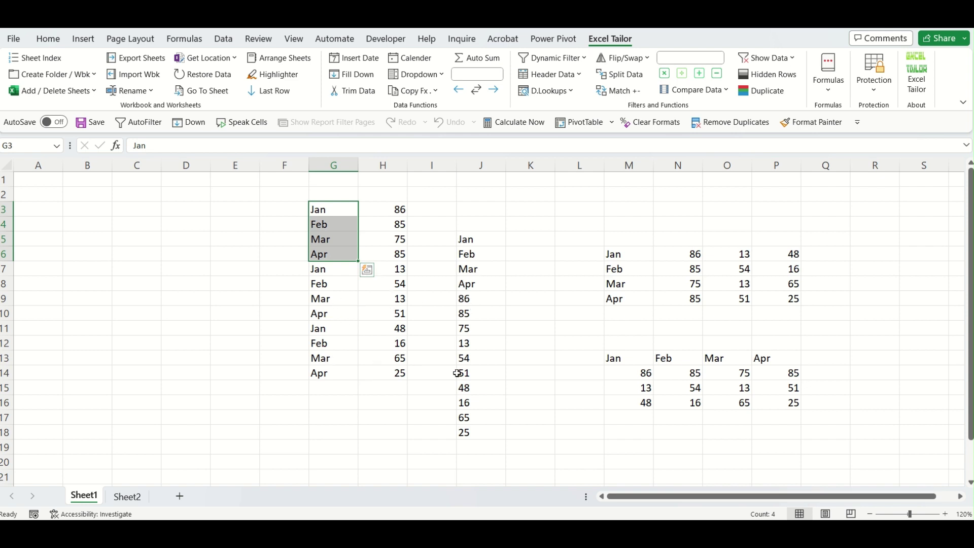
click(468, 240)
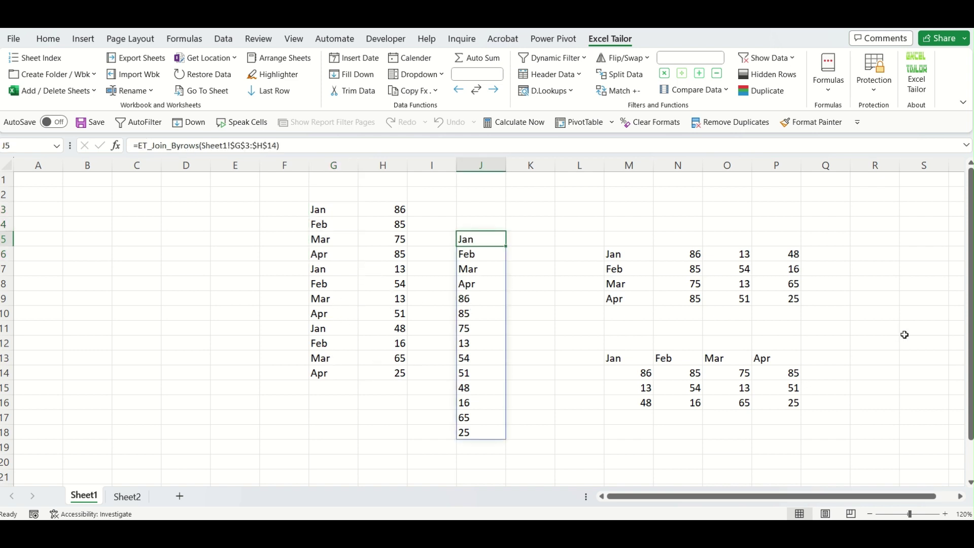
key(Delete)
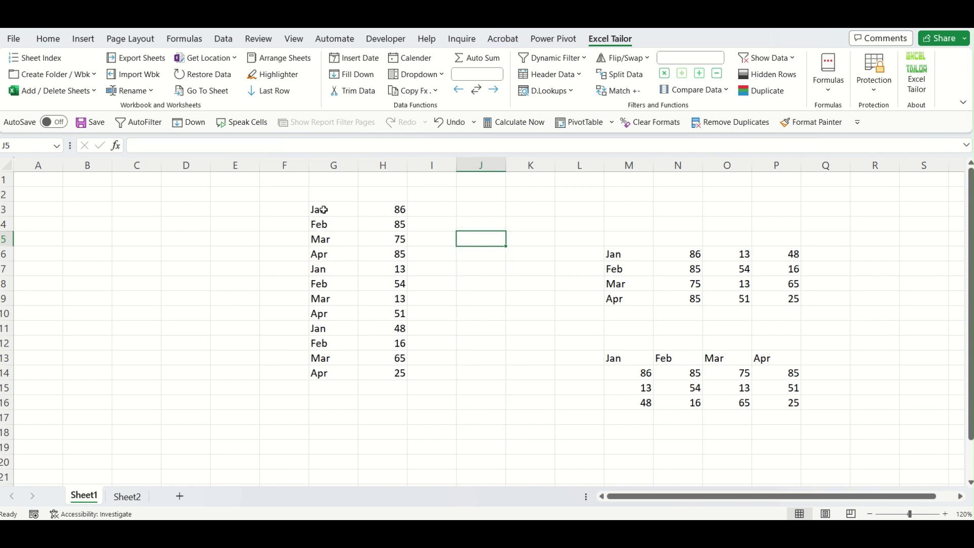
On Sheet2, enter Oct and Nov in O5:O6 with 58 and 45 in P5:P6.
click(141, 500)
click(588, 225)
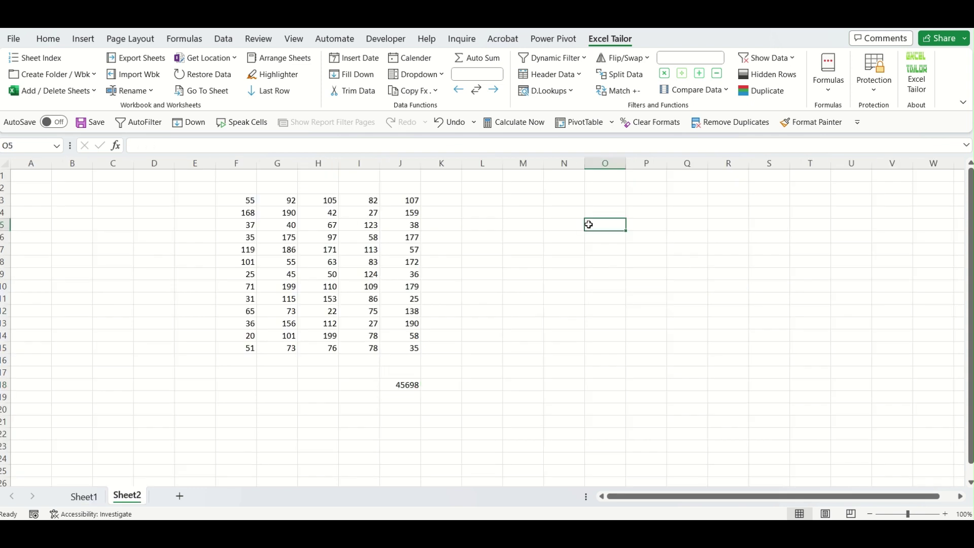
text(Oct)
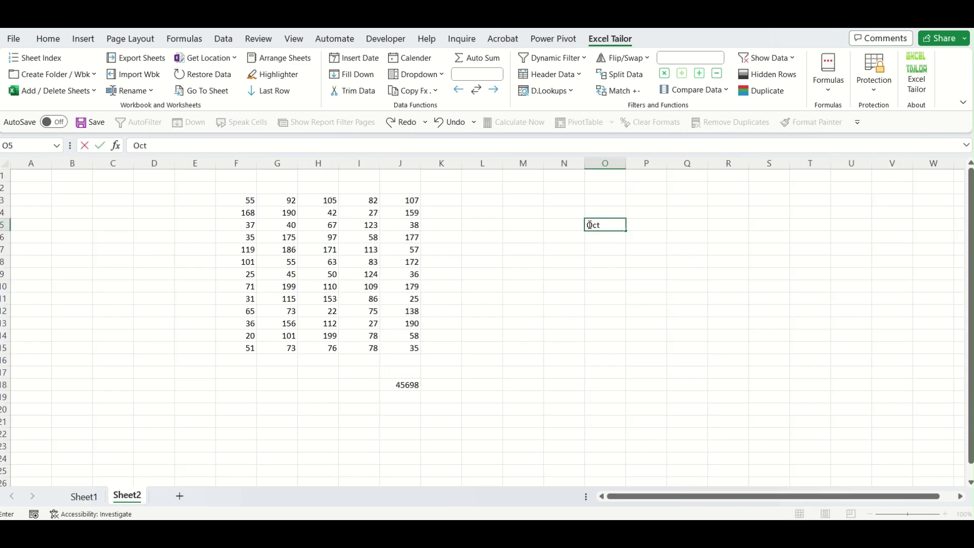
key(Return)
text(Nov)
key(Tab)
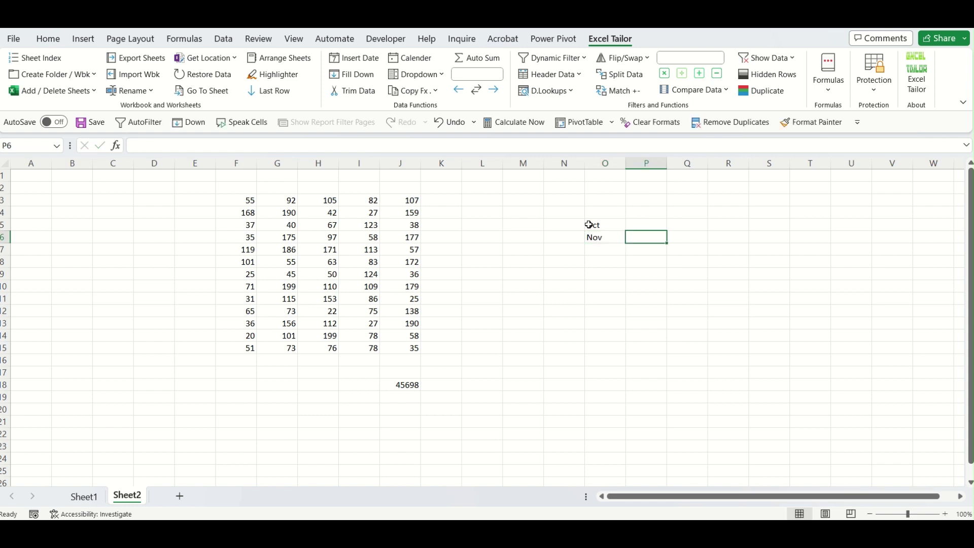
key(Up)
text(58)
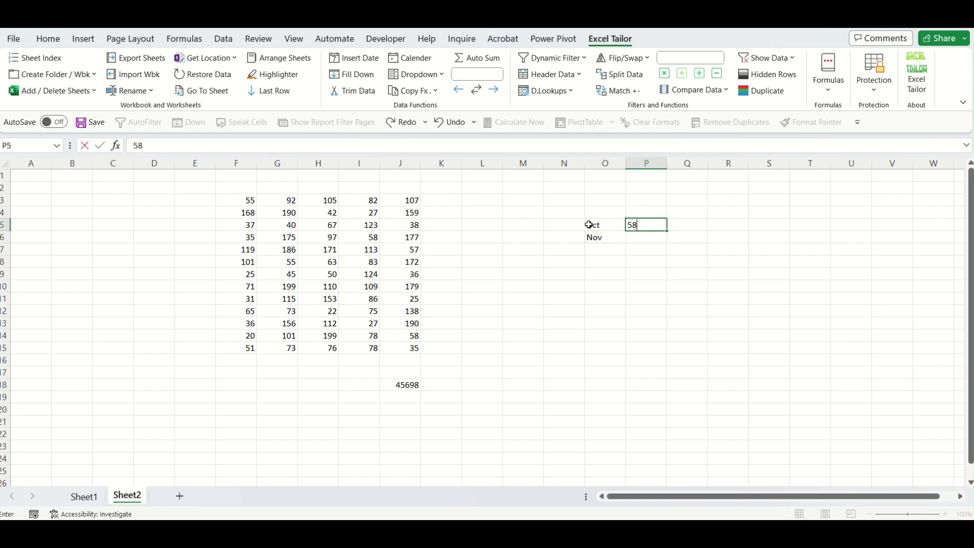
key(Return)
text(45)
key(Return)
key(Return)
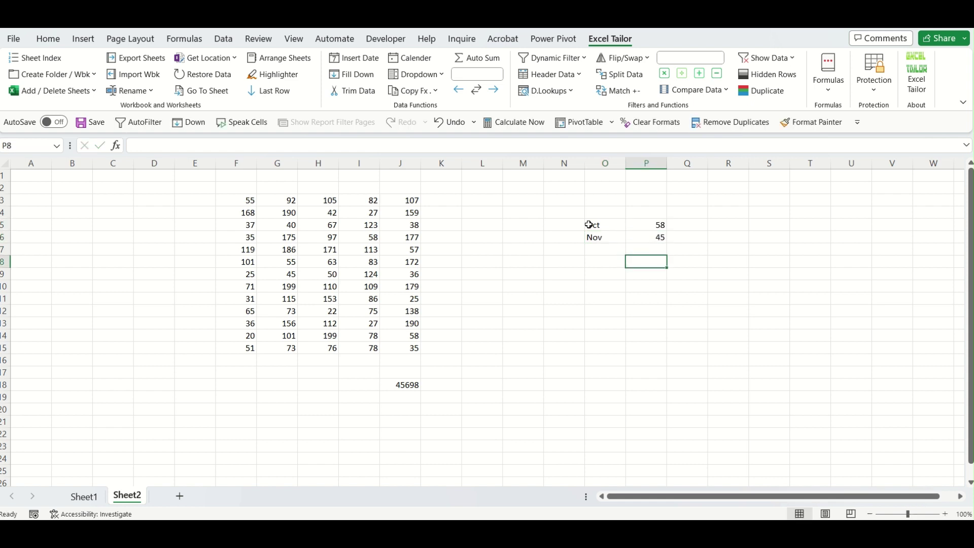
Add a new Sheet3 and enter Dec in F4.
click(179, 497)
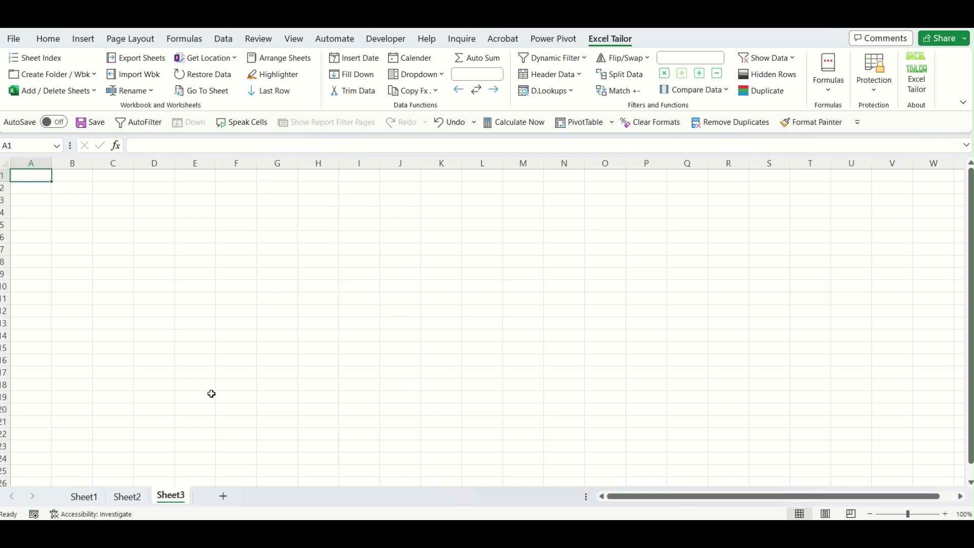
click(221, 216)
text(Dec)
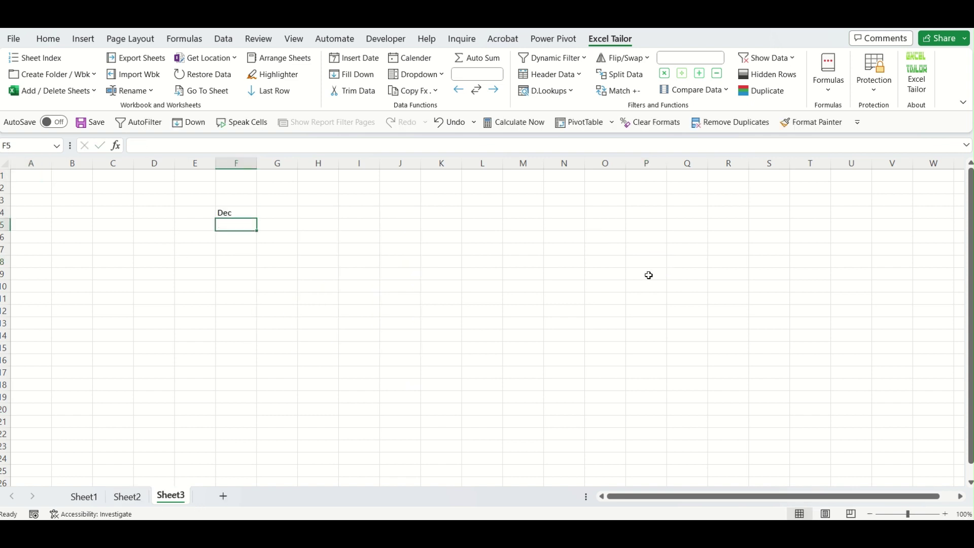
key(Tab)
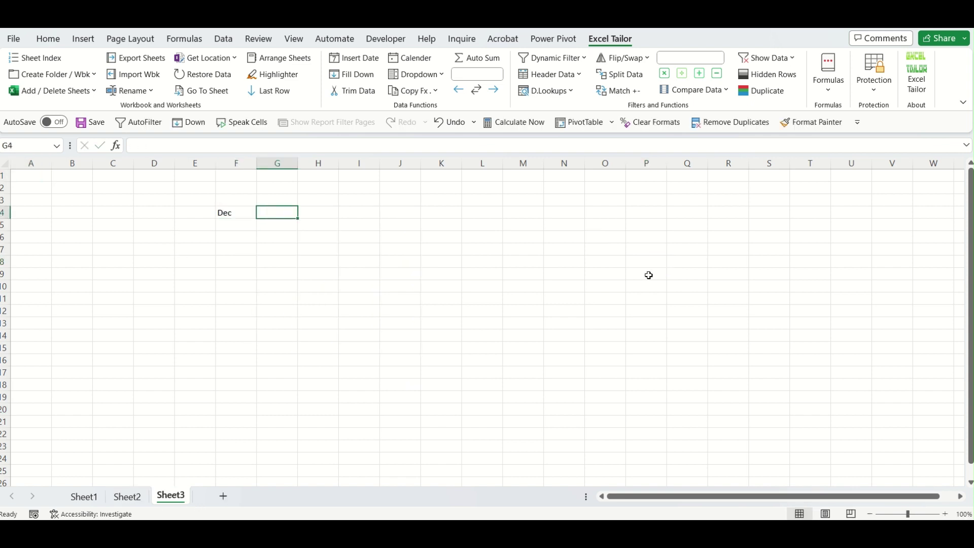
Enter 77 beside Dec on Sheet3, then clear the repeated rows G7:H14 on Sheet1.
text(77)
click(360, 323)
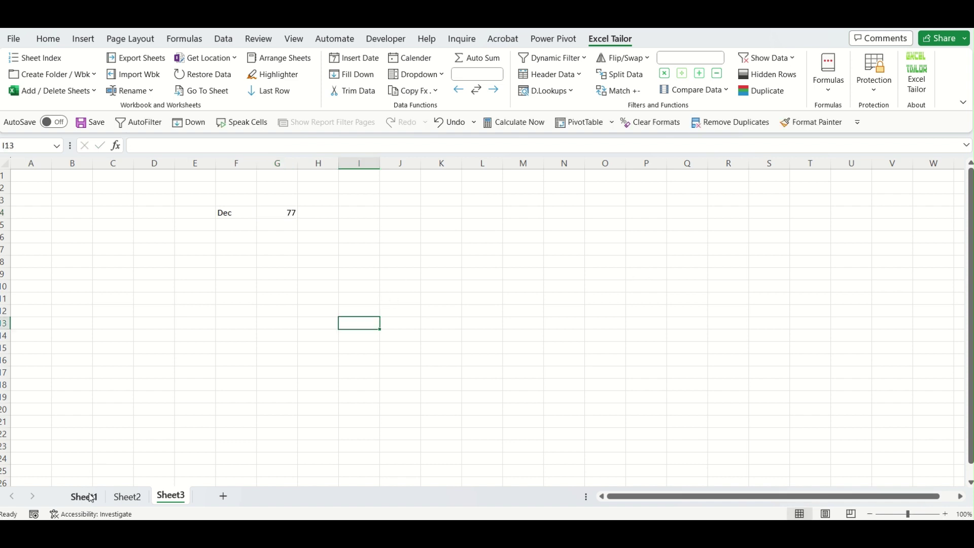
click(91, 498)
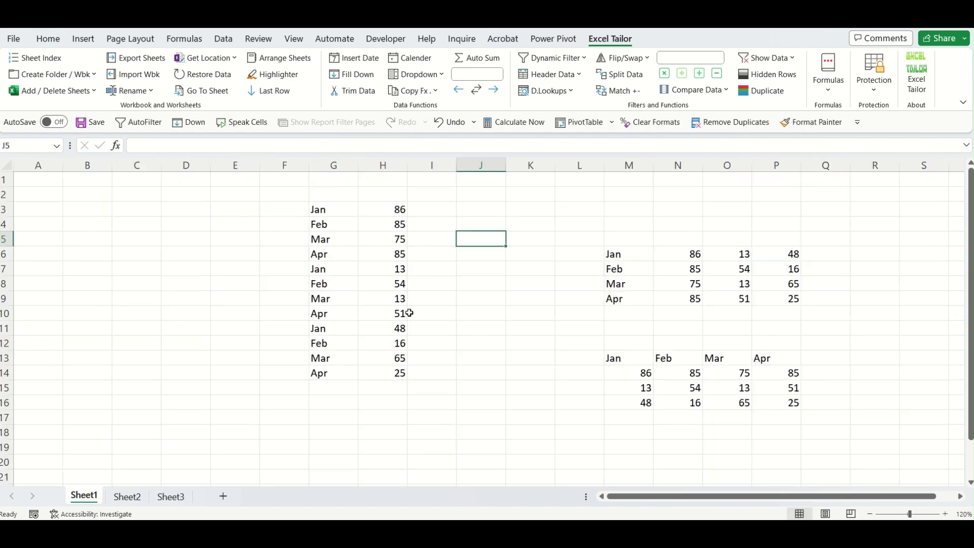
drag(323, 264, 396, 372)
key(Delete)
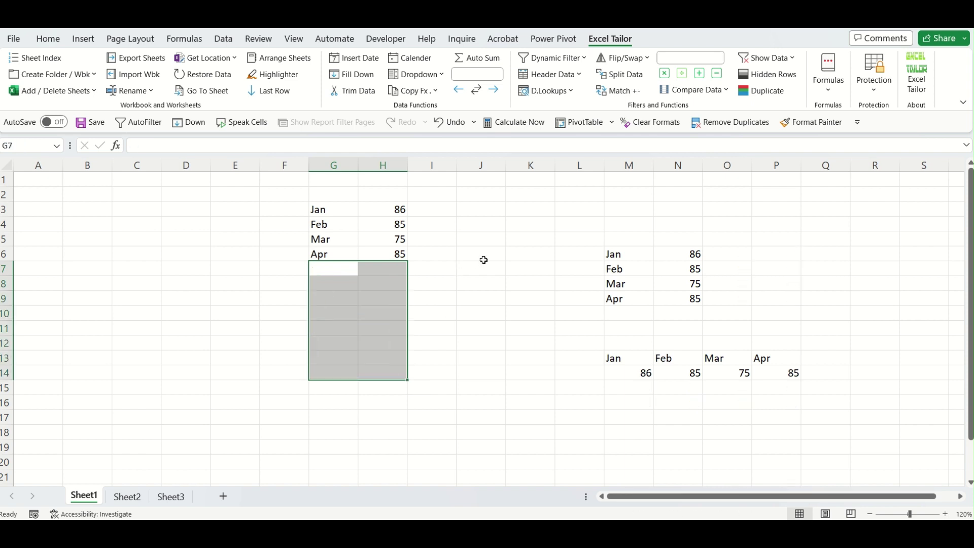
Join the Jan–Apr table G3:H6 by column into J6 with Join data by col.
click(483, 260)
click(830, 91)
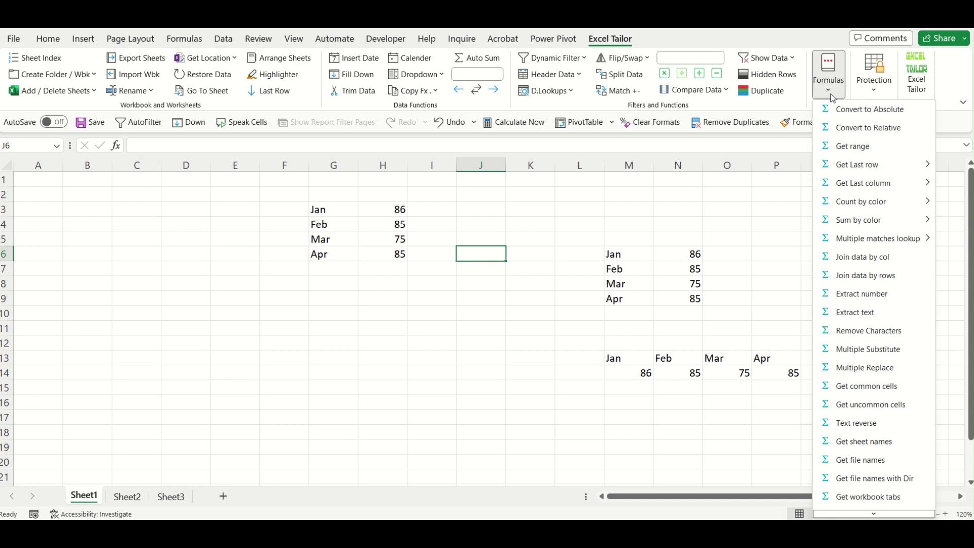
click(892, 261)
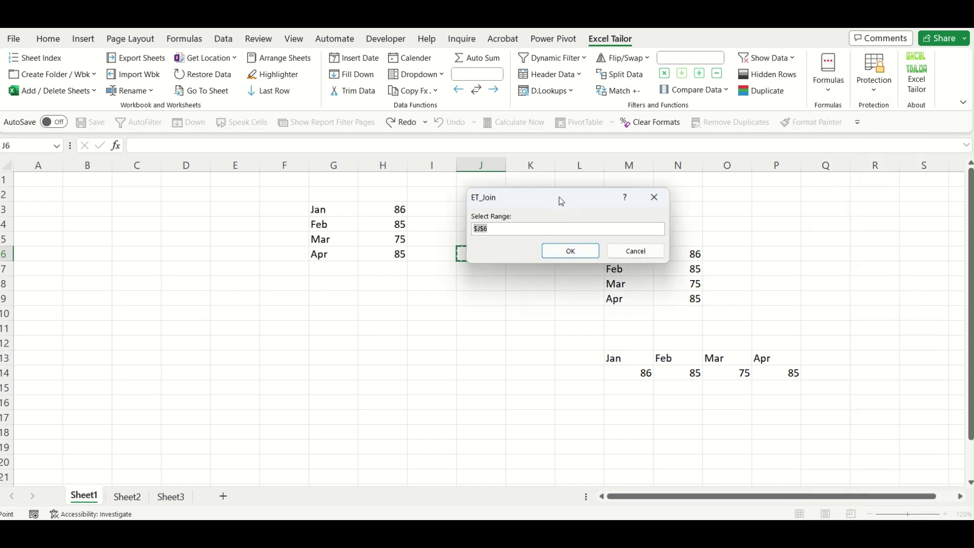
drag(559, 197, 145, 255)
drag(315, 210, 391, 255)
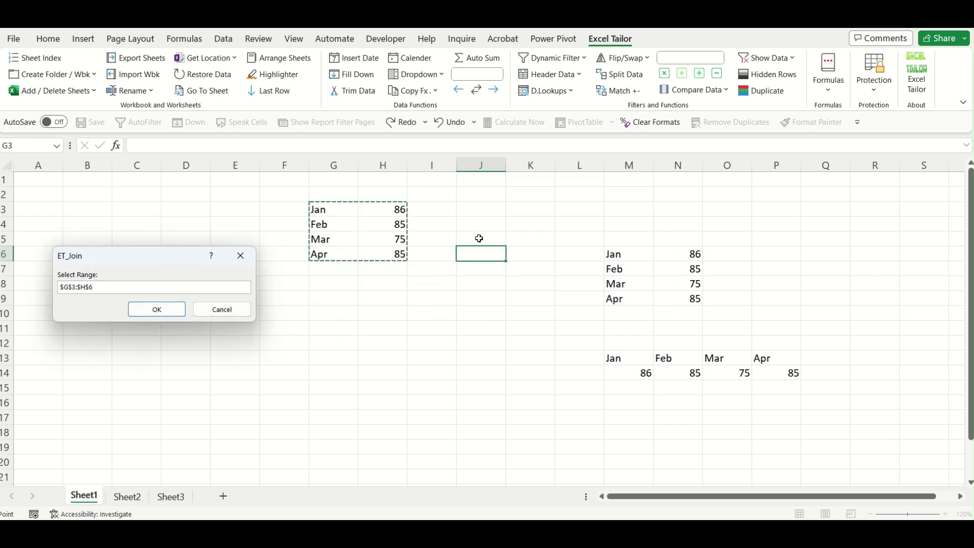
click(156, 309)
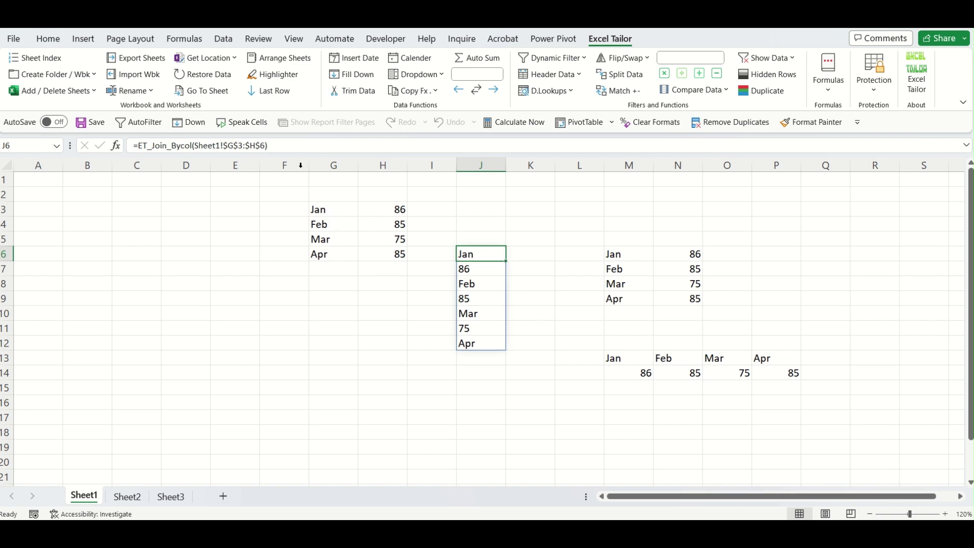
Add Sheet2!O5:P6 and Sheet3!F4:G4 to J6's join formula, appending Oct 58, Nov 45, Dec 77.
click(141, 495)
click(179, 497)
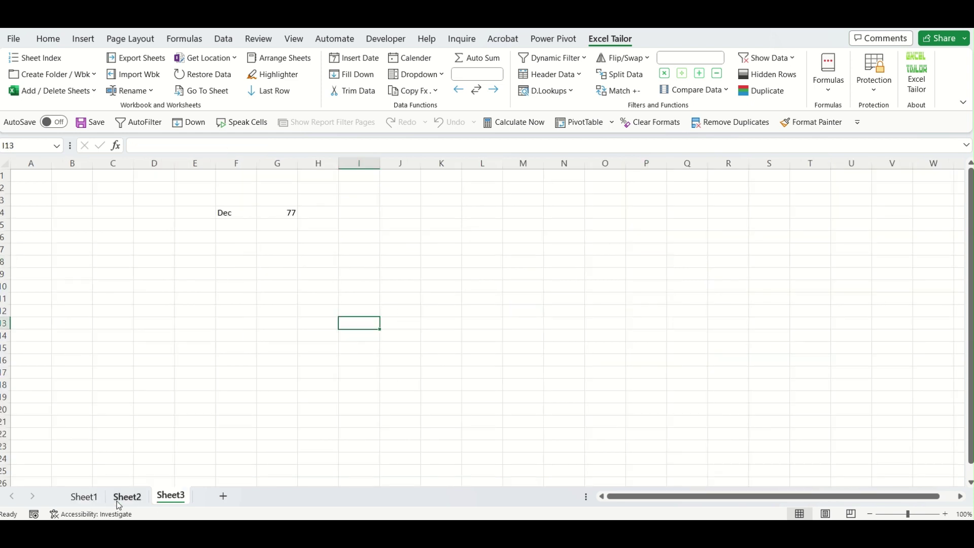
click(87, 497)
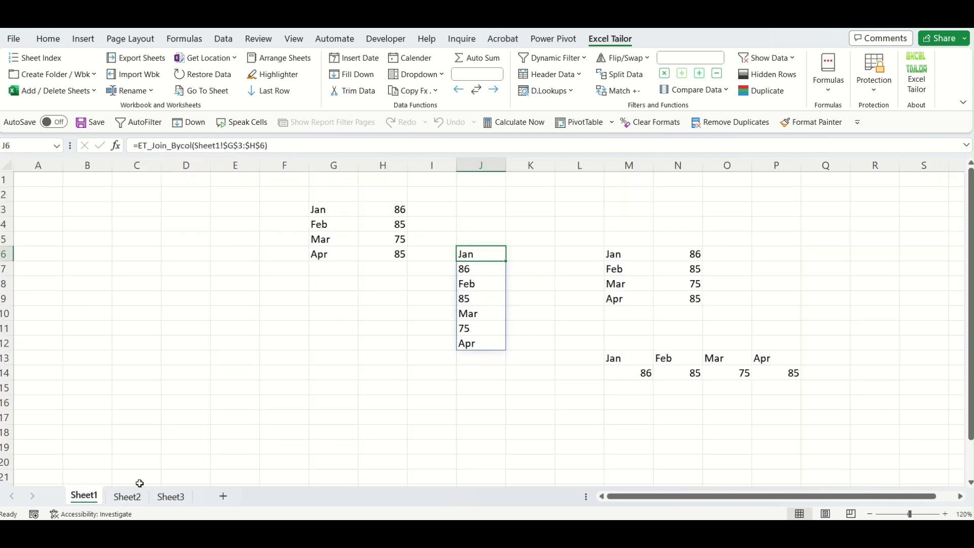
double_click(475, 254)
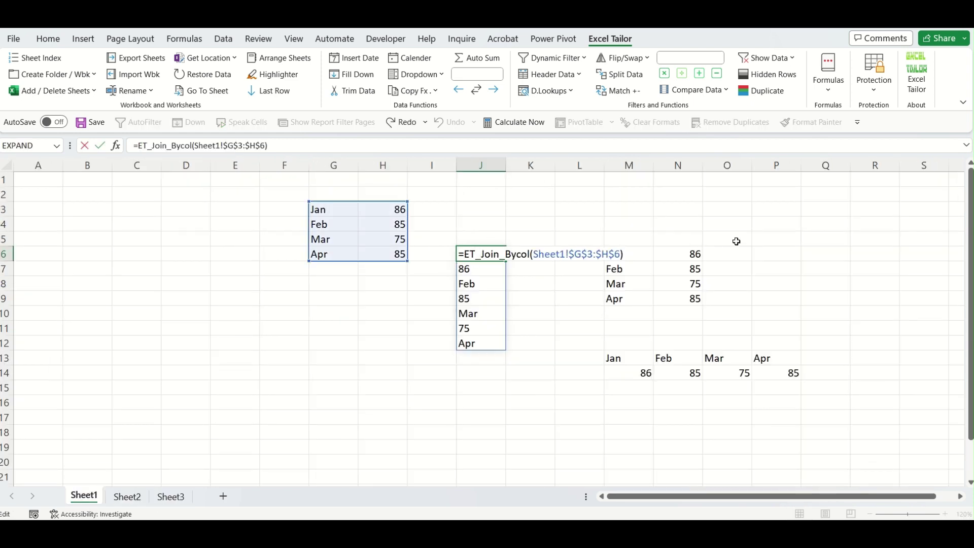
text(,)
click(127, 496)
drag(592, 227, 639, 239)
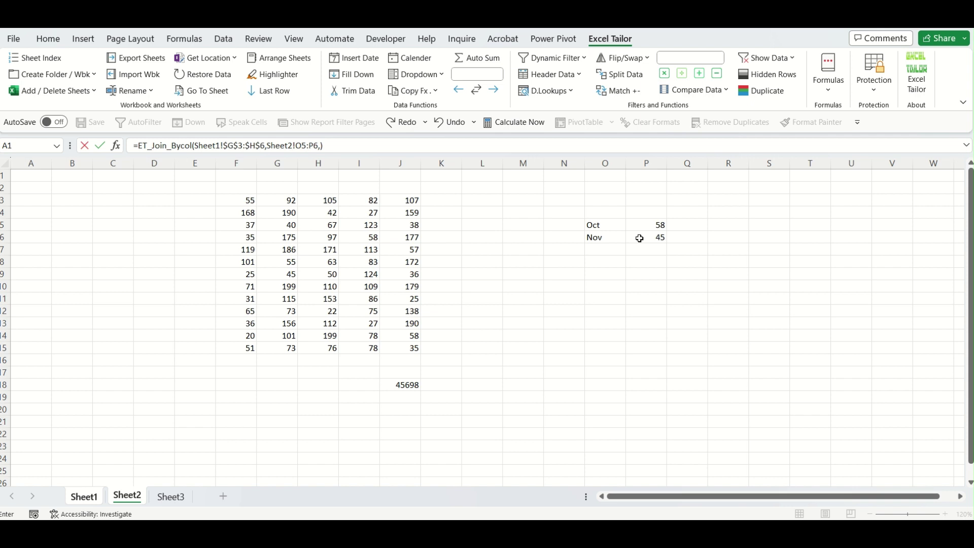
click(175, 497)
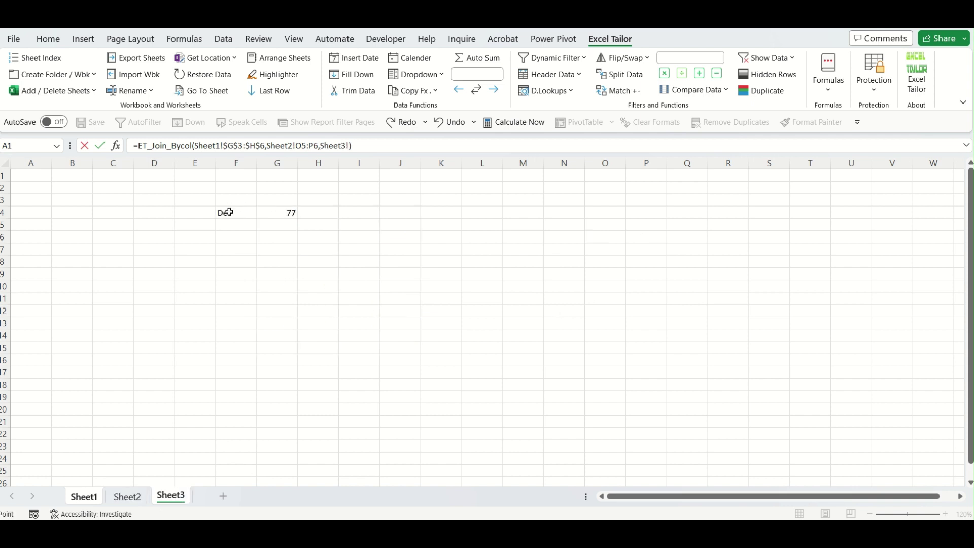
drag(229, 212, 280, 211)
key(Return)
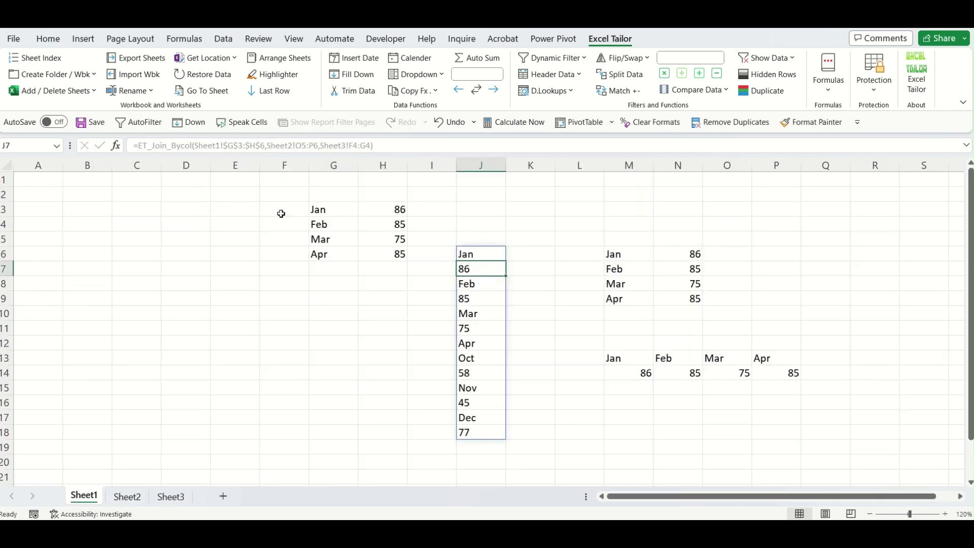
key(Down)
key(Down)
key(Down)
key(Down)
key(Down)
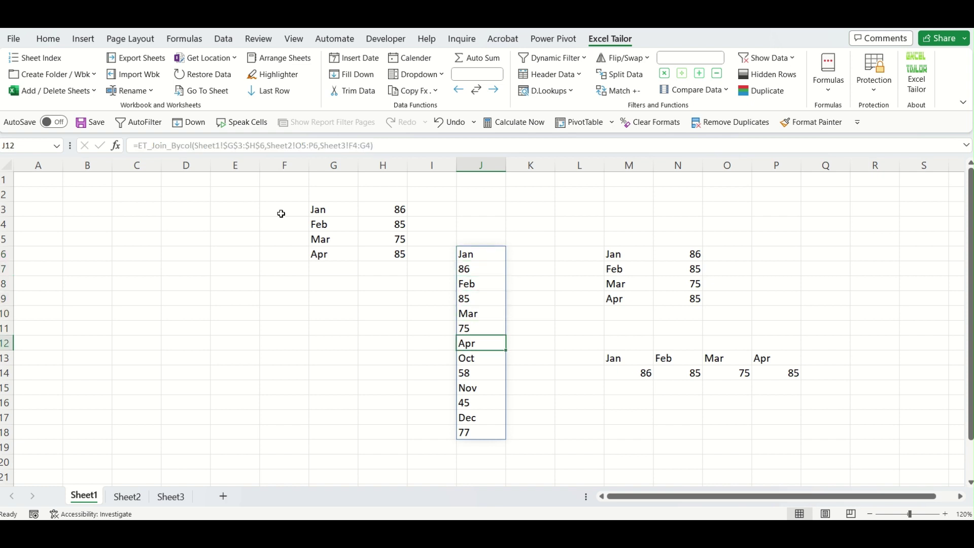
key(Down)
key(Down)
key(Down)
key(Down)
key(Down)
key(Down)
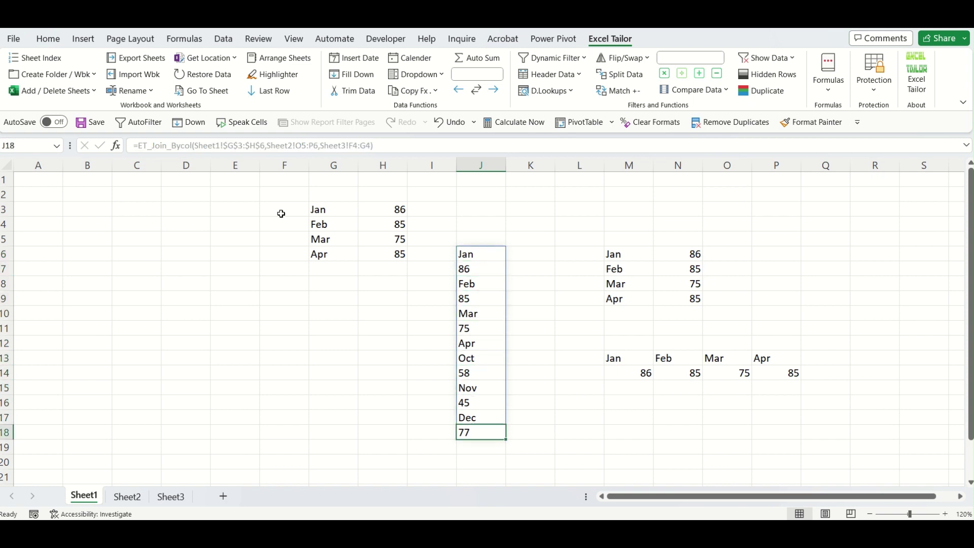
key(Up)
key(Up)
key(Up)
key(Up)
key(Up)
key(Up)
key(Up)
key(Up)
key(Up)
key(Up)
key(Up)
key(Up)
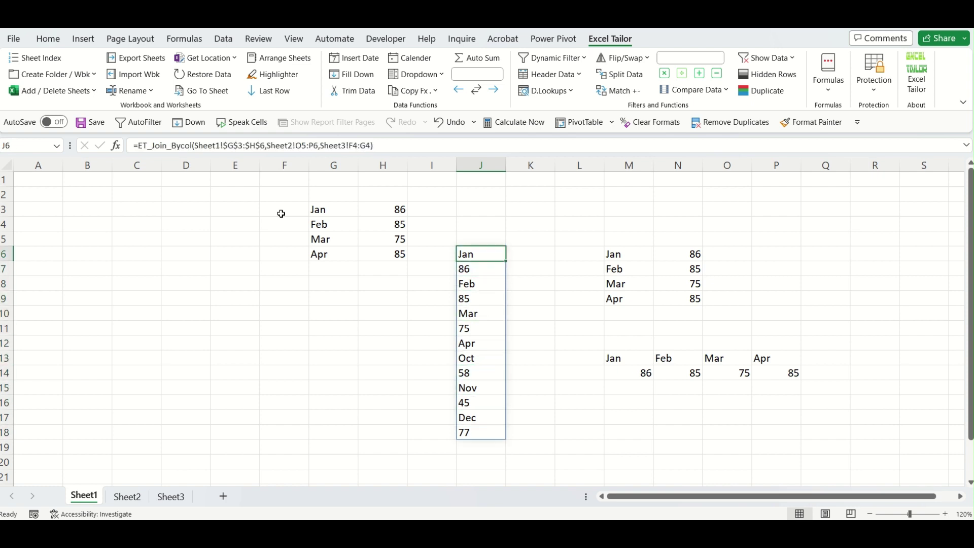
Change J6's formula from ET_Join_Bycol to ET_Join_Byrows.
double_click(487, 254)
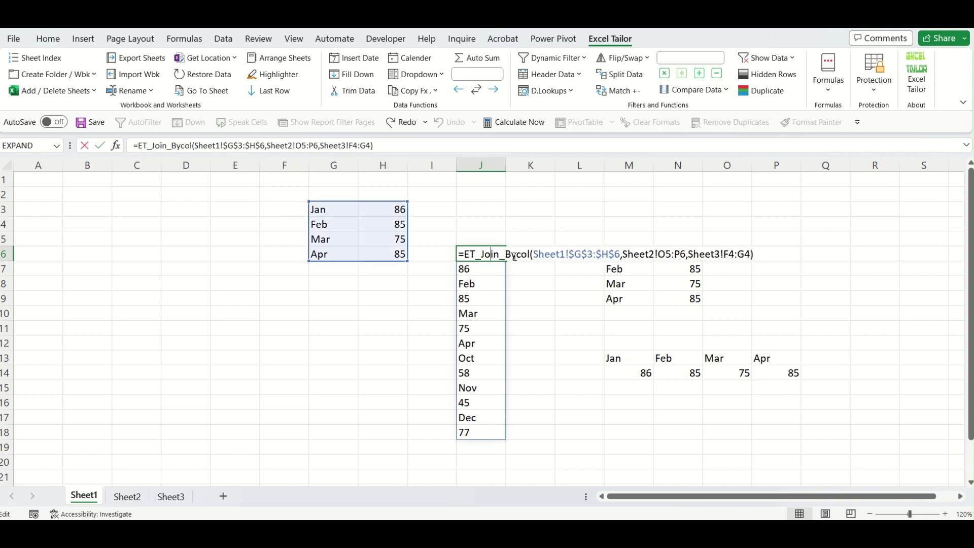
key(BackSpace)
key(BackSpace)
key(BackSpace)
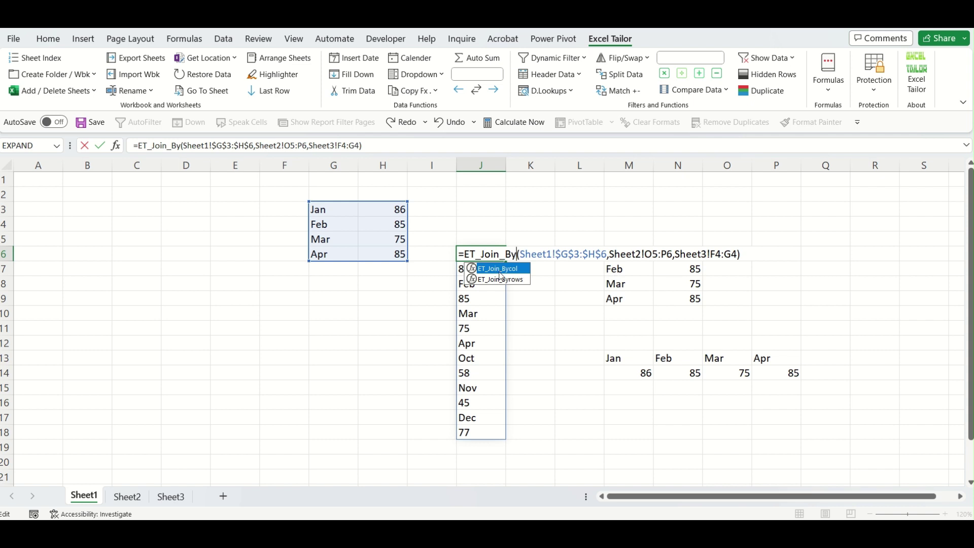
double_click(507, 278)
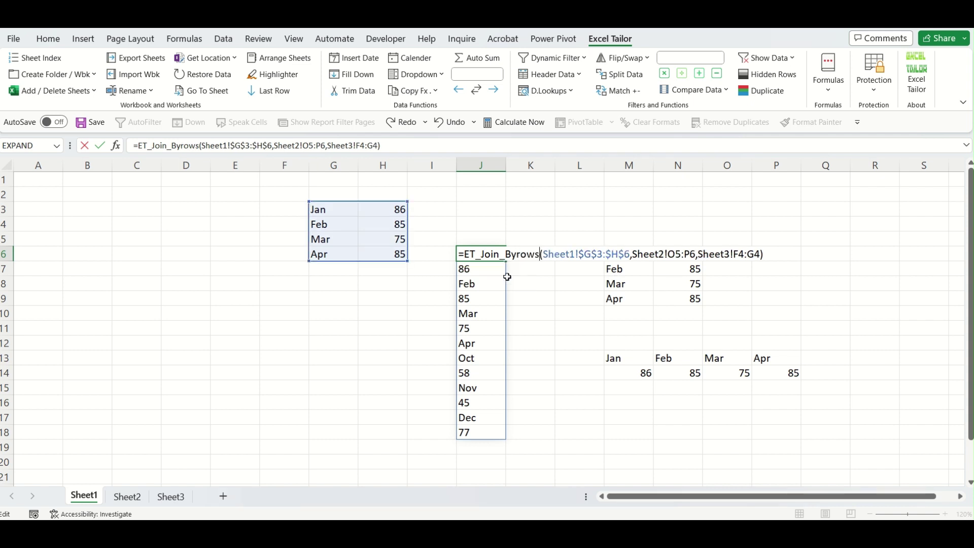
key(Return)
Check the by-rows entries in J9 and J12 against the source values in column H.
click(518, 322)
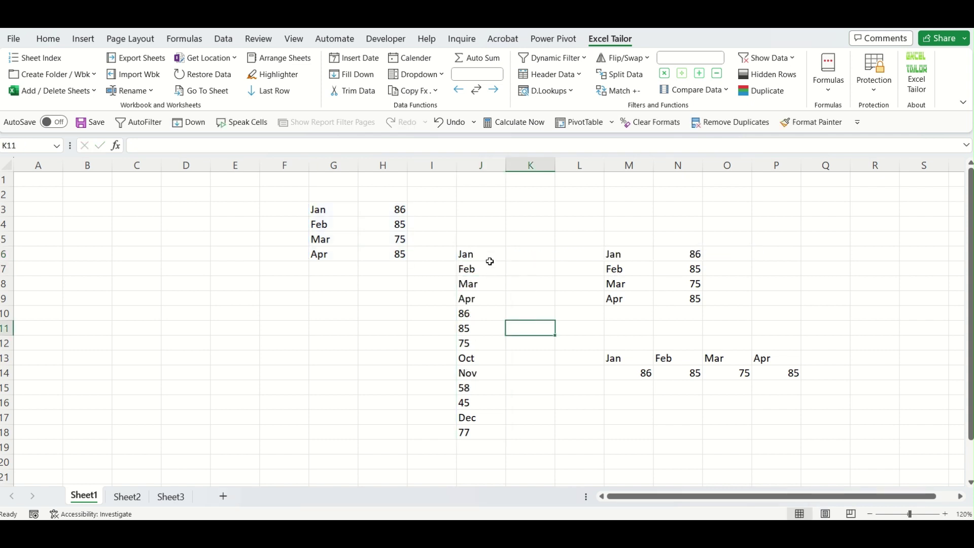
click(478, 296)
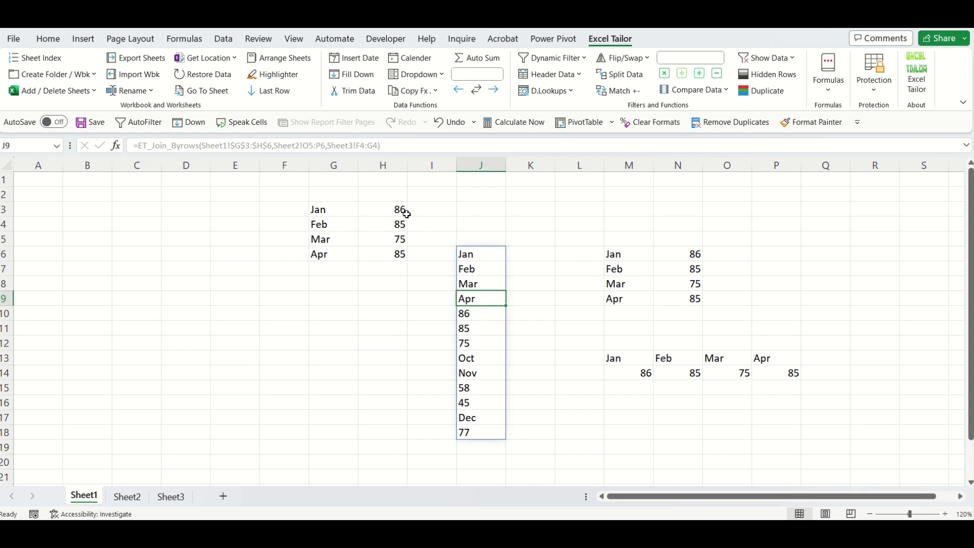
click(467, 339)
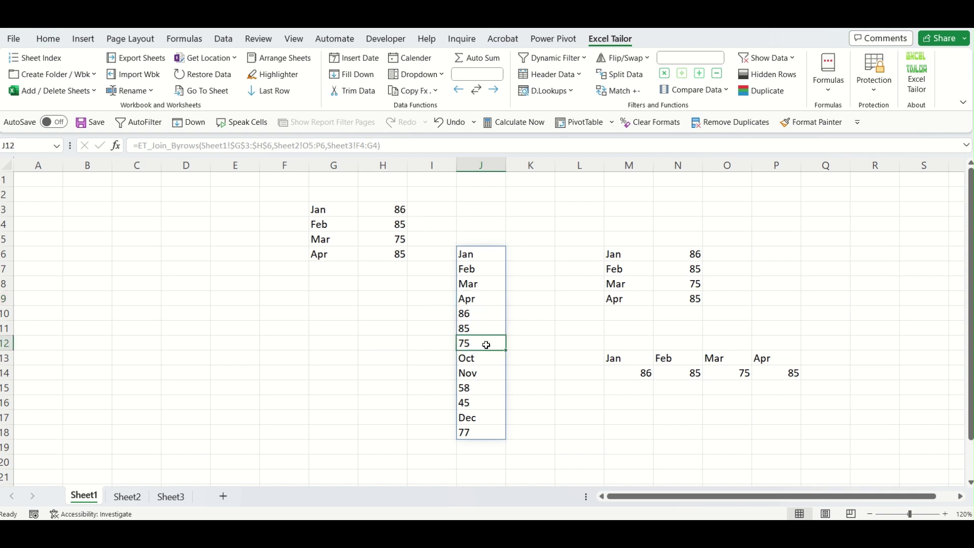
click(400, 226)
click(402, 254)
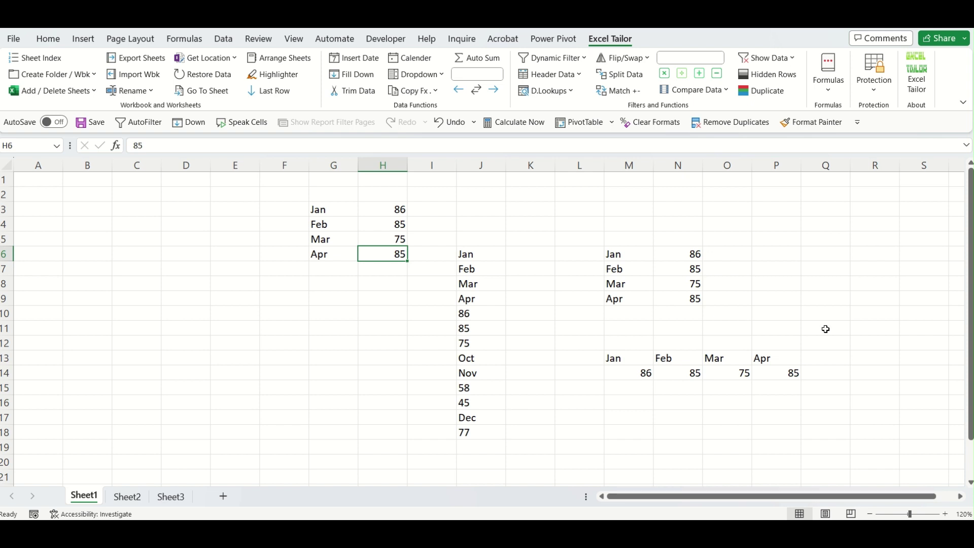
click(464, 256)
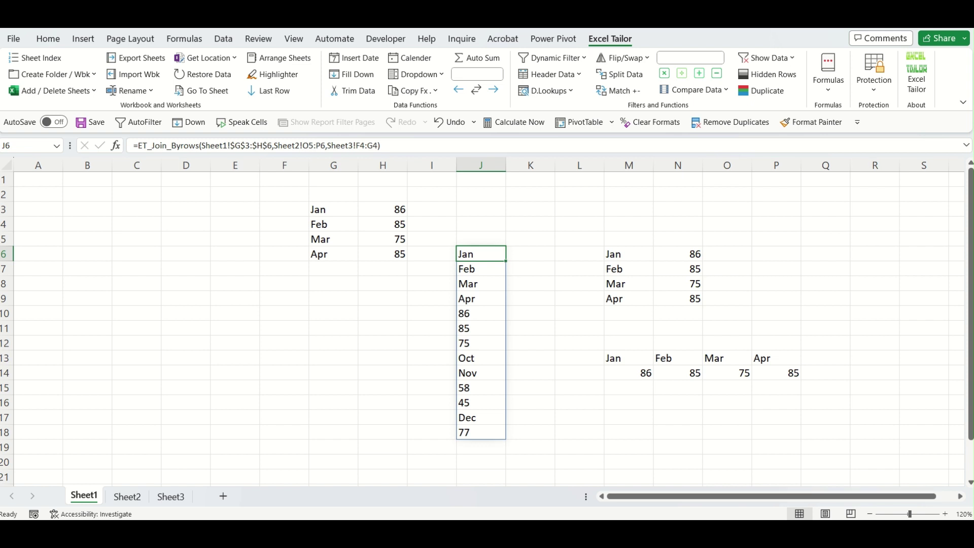
Delete the join formula from J6 so column J is empty.
key(Delete)
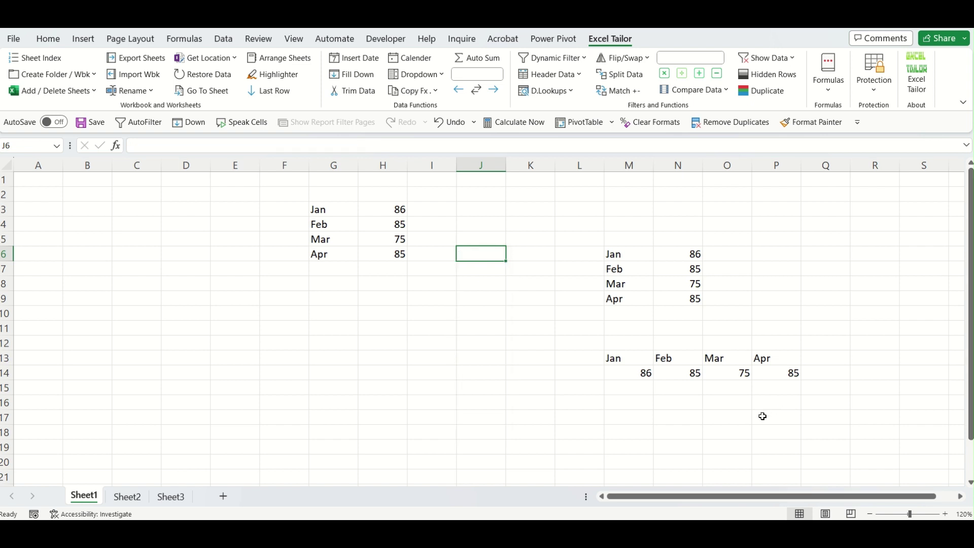
click(503, 328)
click(818, 94)
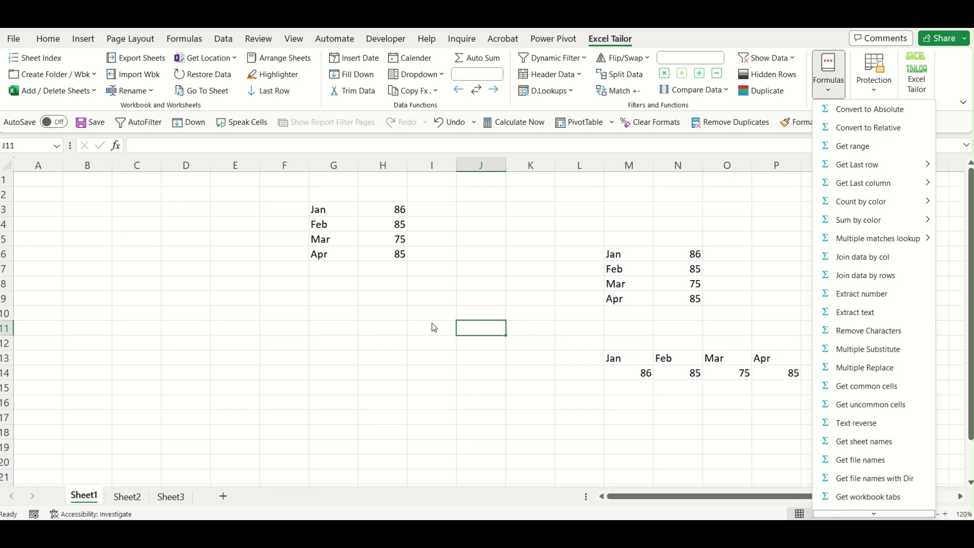
click(240, 322)
Enter 123asdf in E11, add extra symbols to it, and widen column E.
click(241, 323)
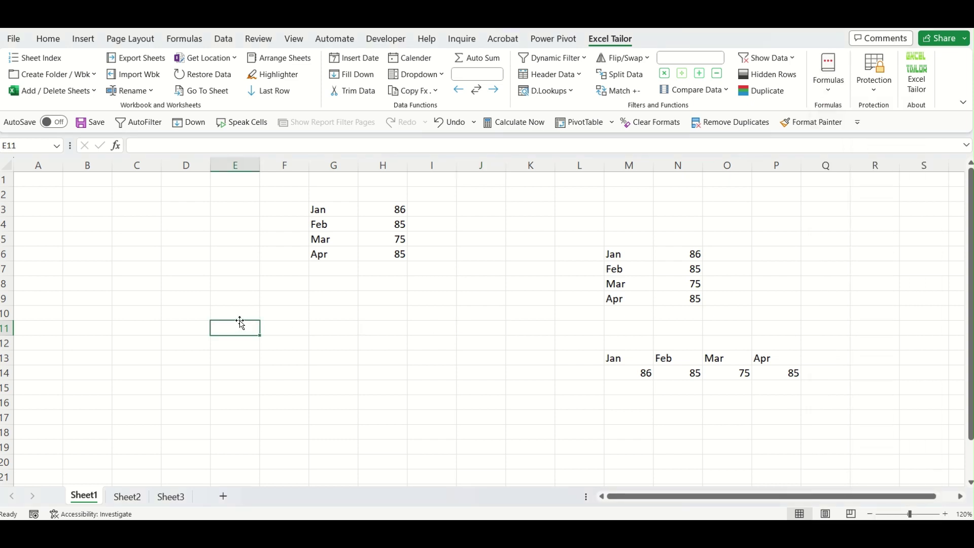
text(12)
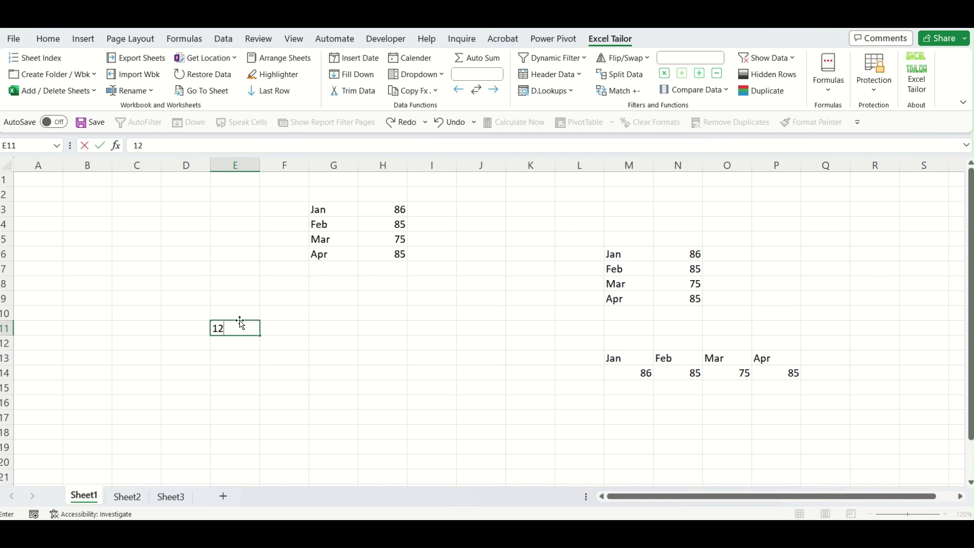
text(3asdf)
key(Tab)
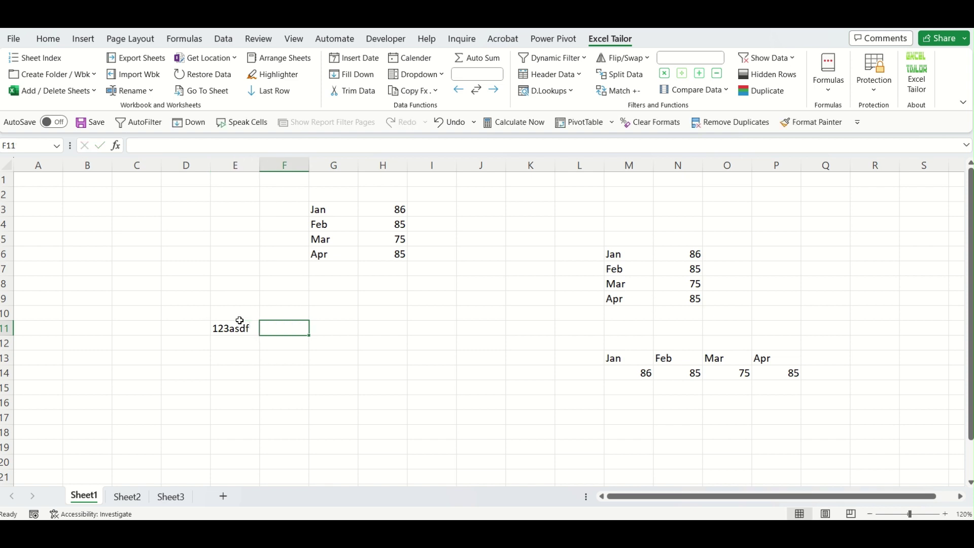
key(Tab)
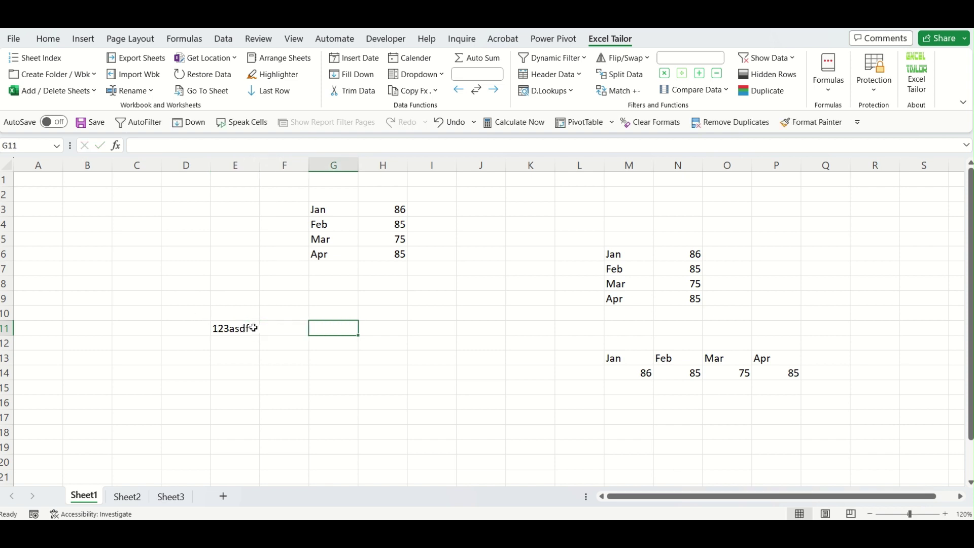
double_click(254, 328)
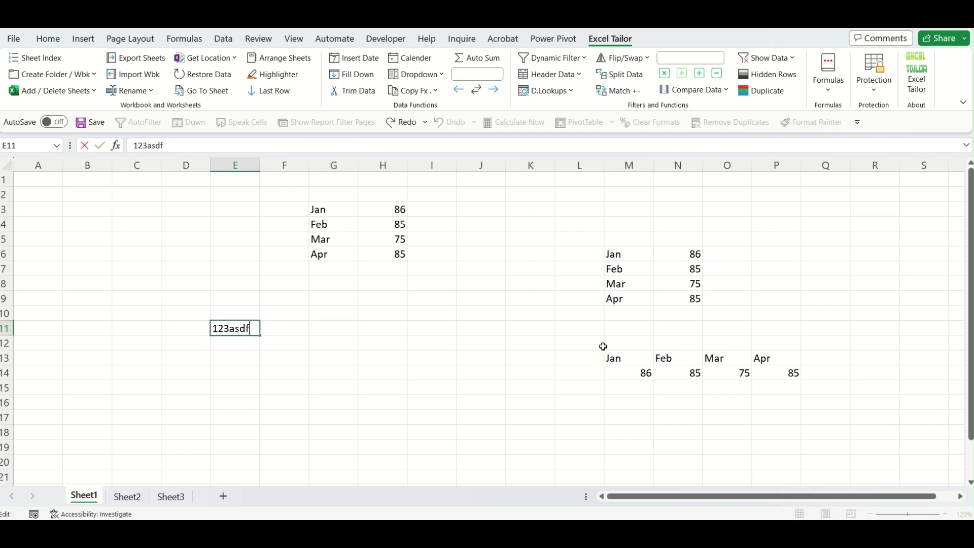
text()(**)
key(Tab)
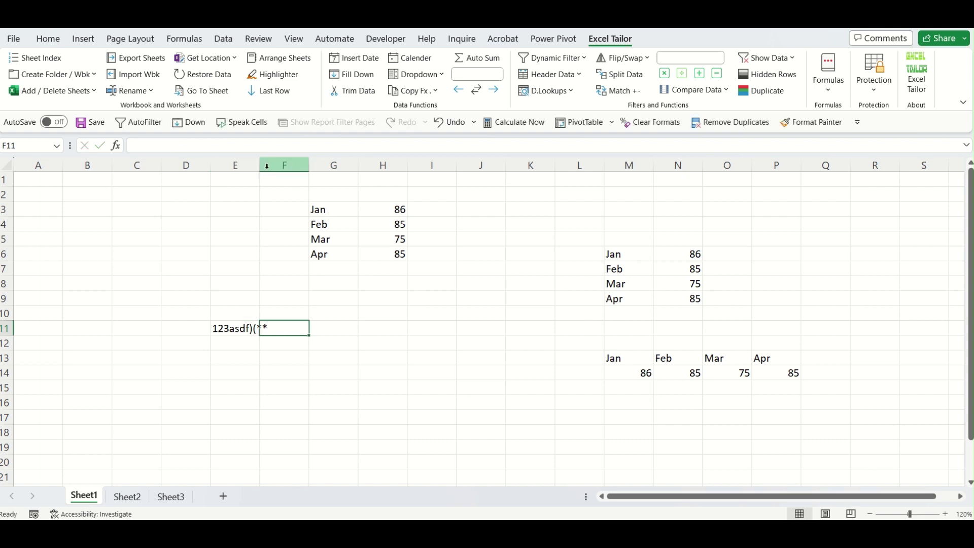
drag(260, 166, 290, 167)
Insert more characters so E11 reads %%fgh123asd89f)(**, and widen column E to fit.
click(267, 328)
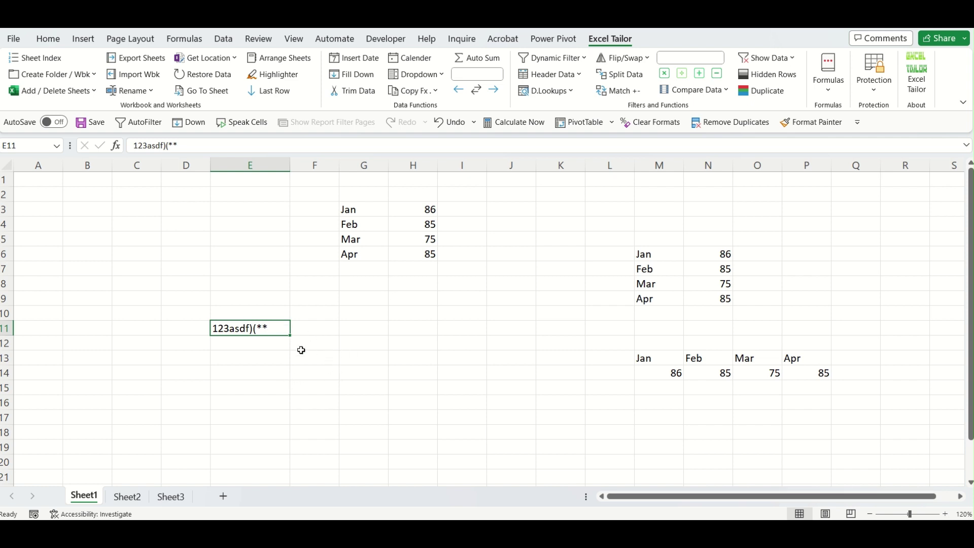
click(363, 329)
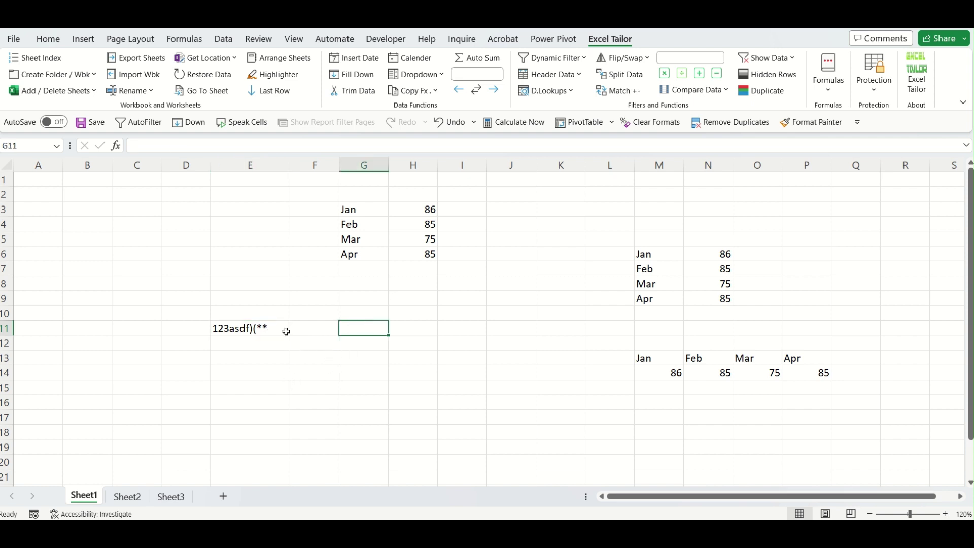
click(243, 329)
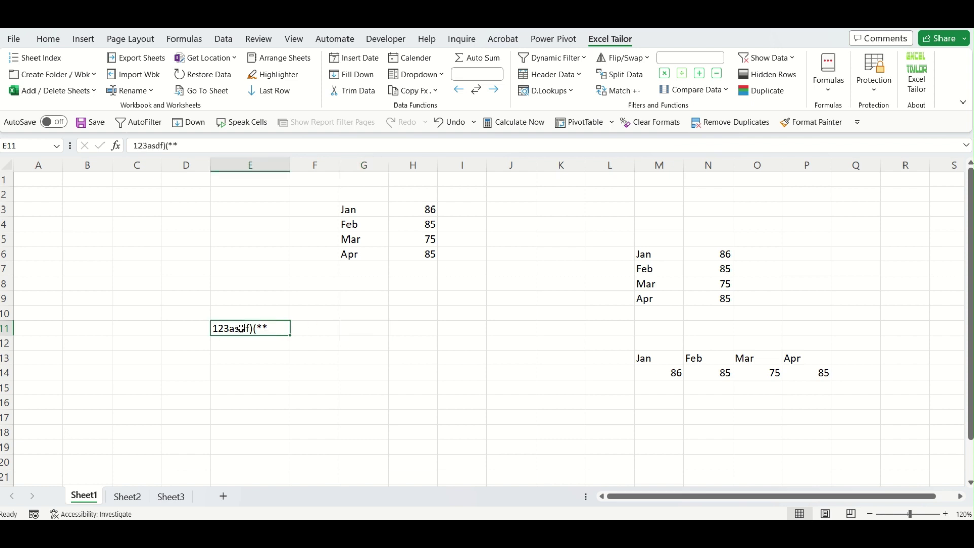
double_click(247, 329)
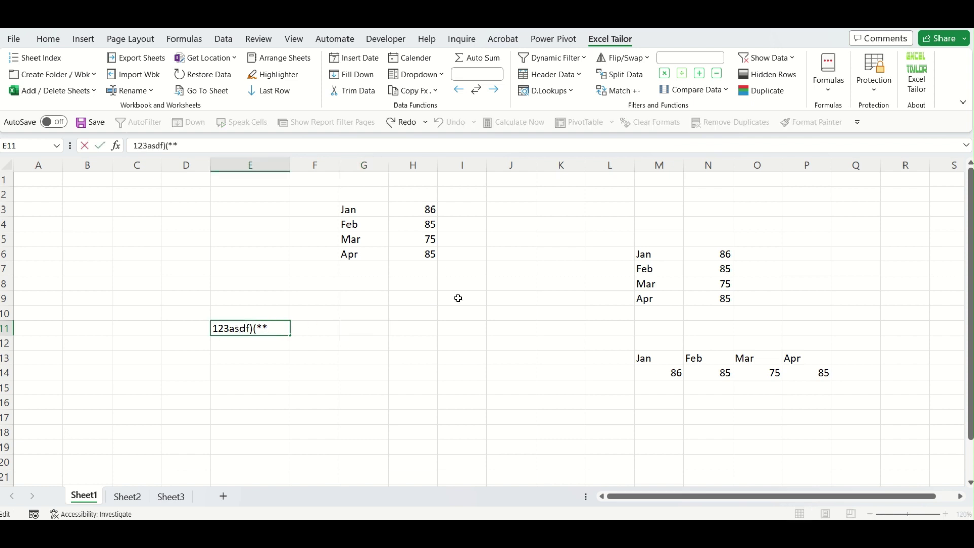
text(89)
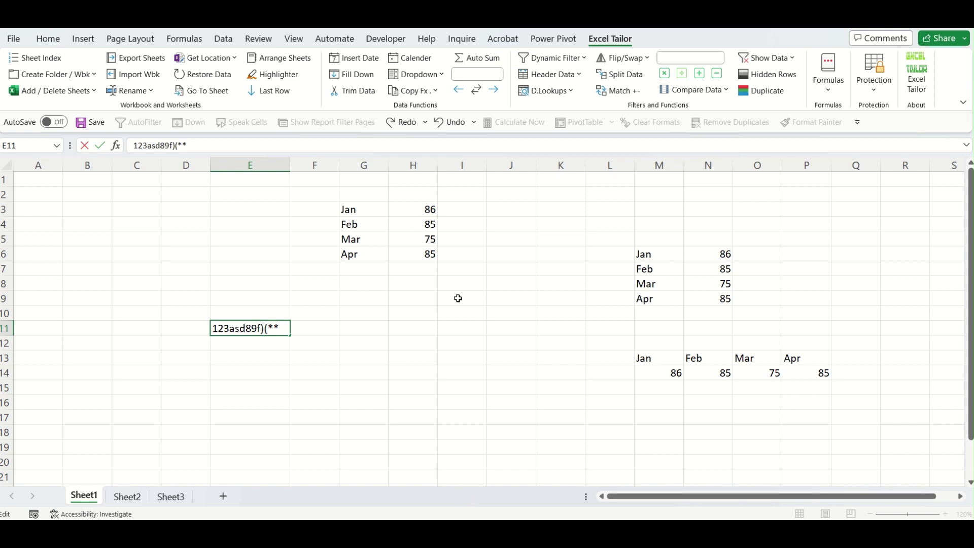
text(fgh)
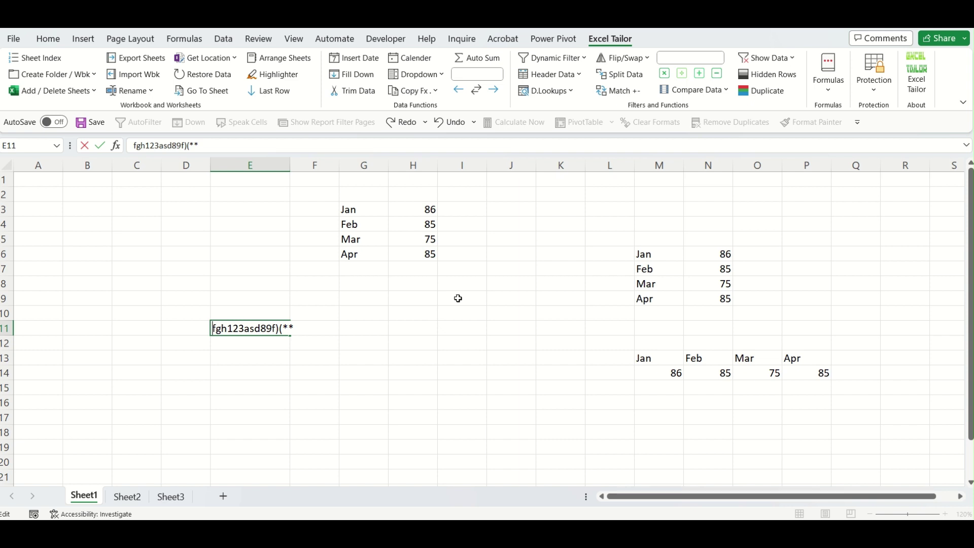
text(%%)
key(Return)
key(Up)
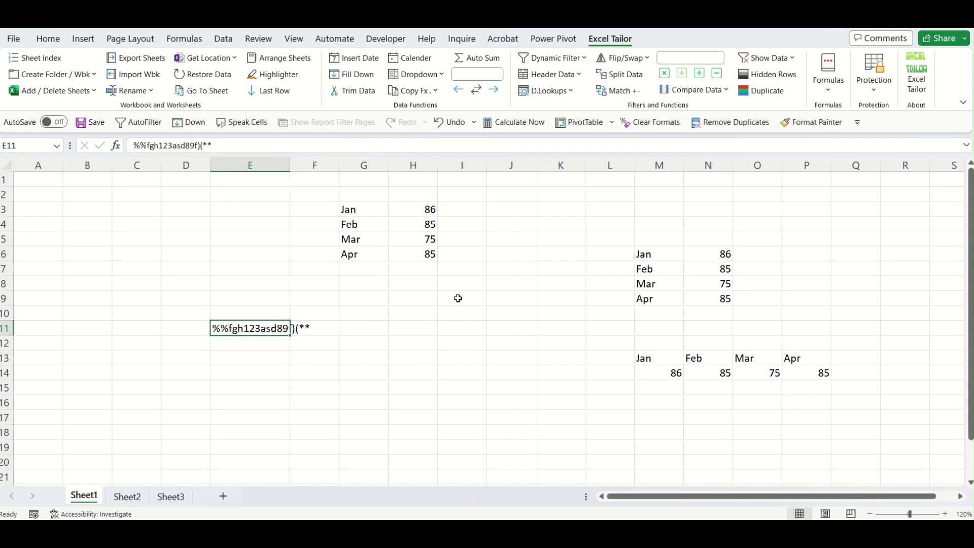
drag(291, 165, 318, 165)
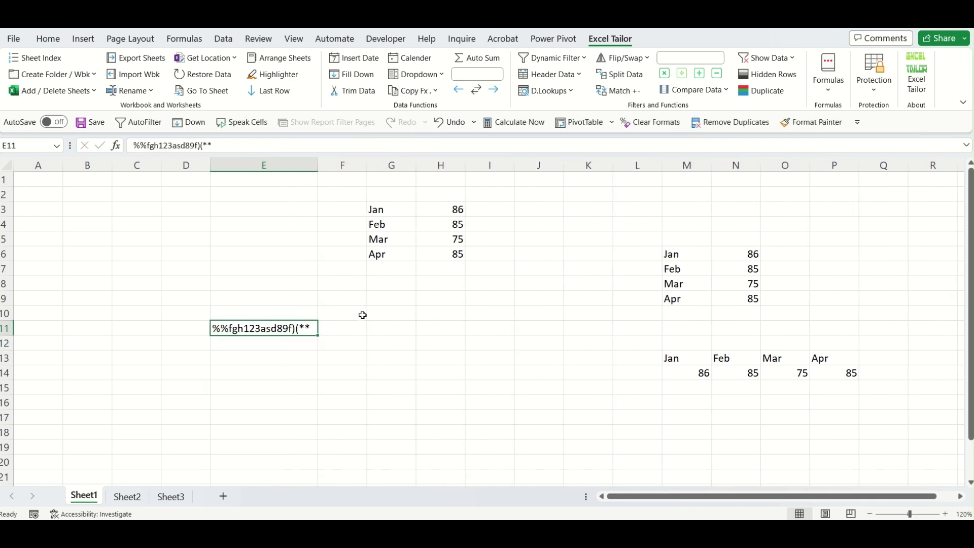
Select G11 as the cell for the first extracted result.
click(278, 355)
click(278, 326)
click(403, 330)
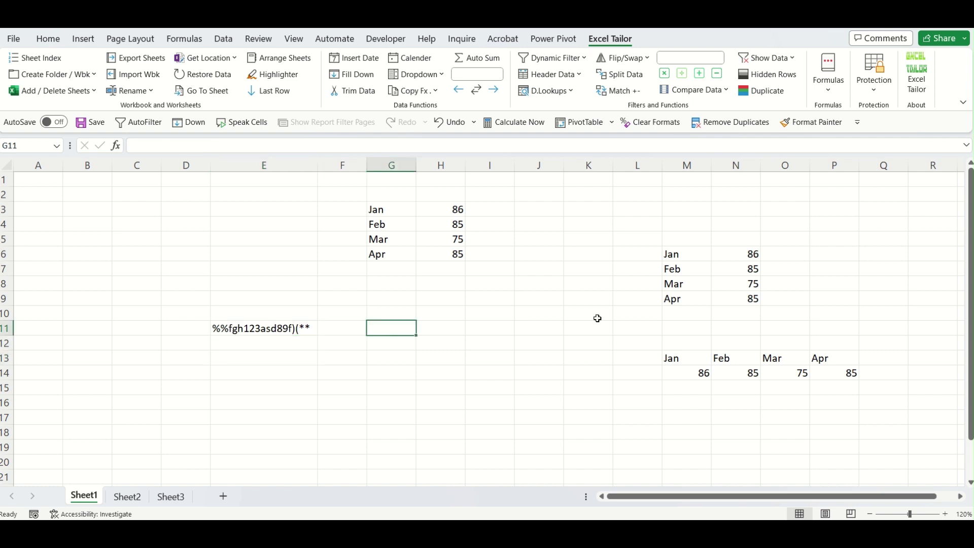
click(830, 91)
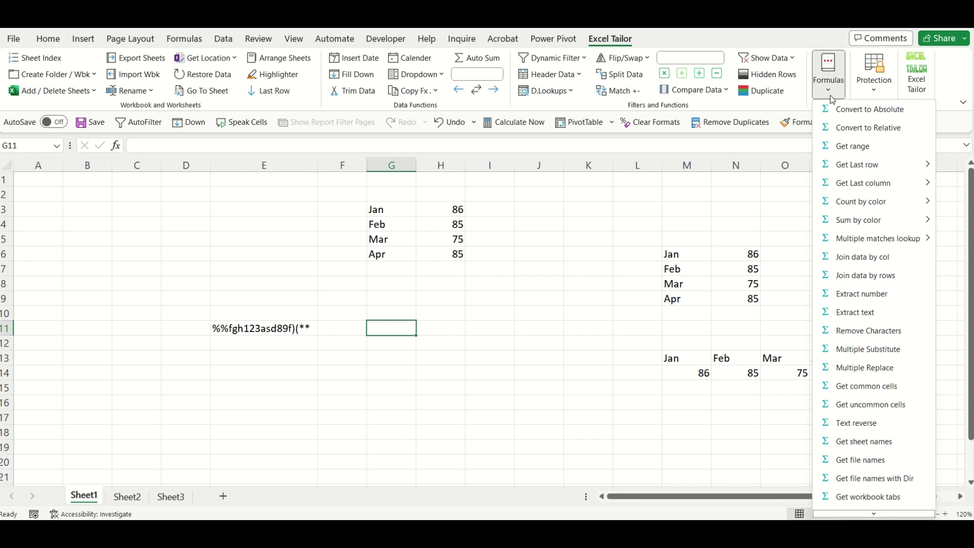
Use Extract number on $E$11 so G11 shows the digits 12389.
click(857, 294)
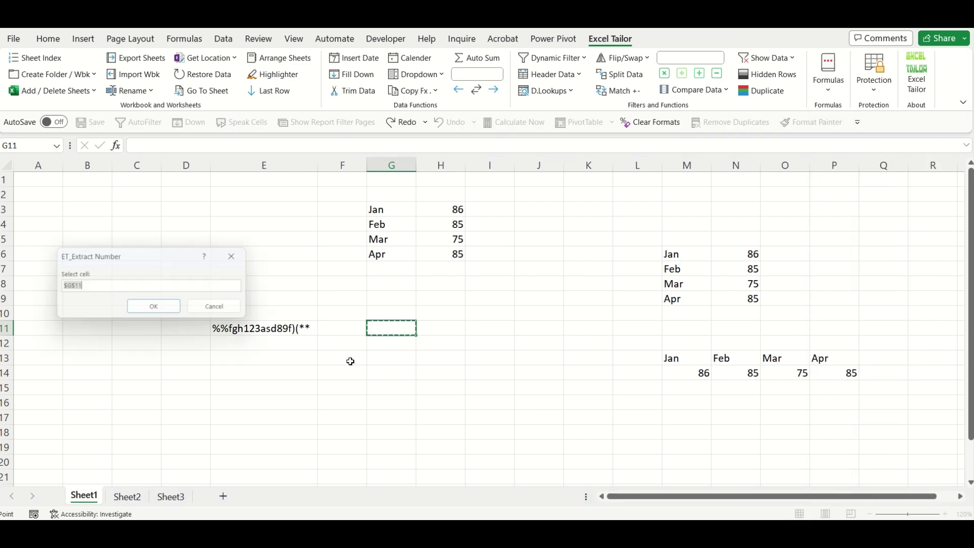
drag(121, 253, 126, 200)
click(232, 328)
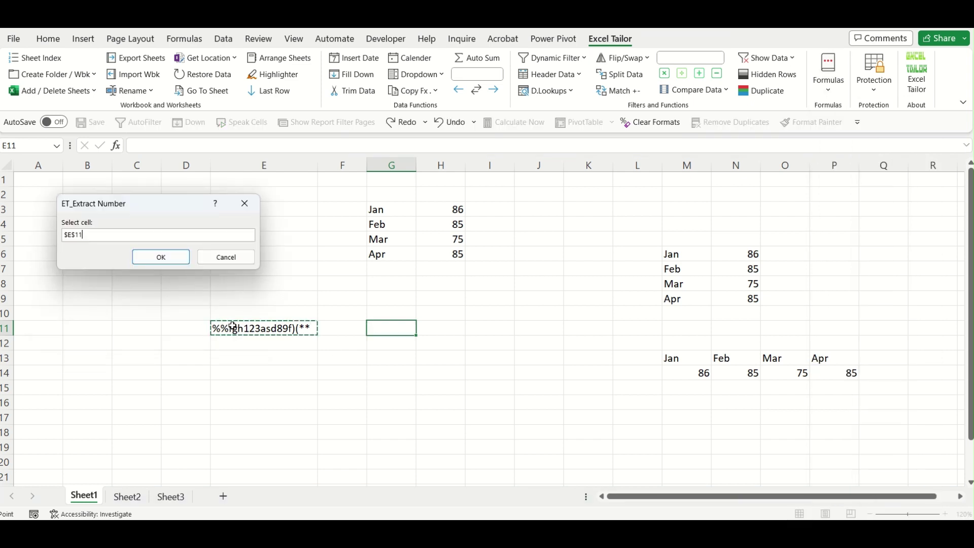
click(171, 259)
click(422, 371)
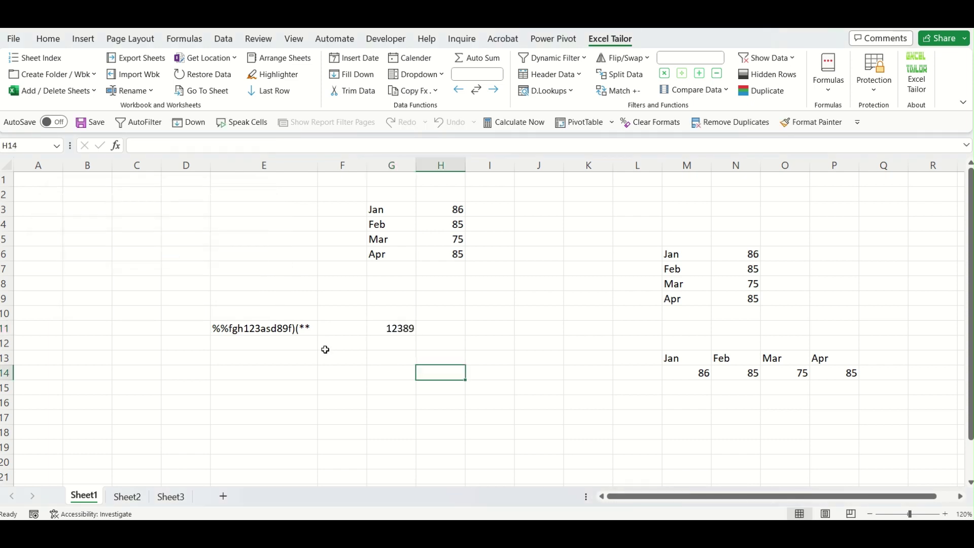
click(389, 342)
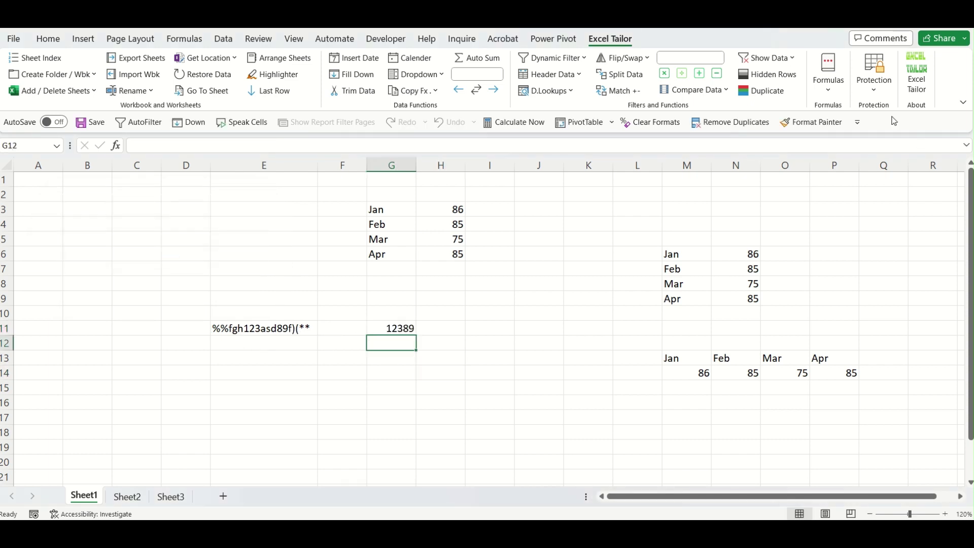
Use Extract text on $E$11 so G12 shows the letters fghasdf.
click(831, 94)
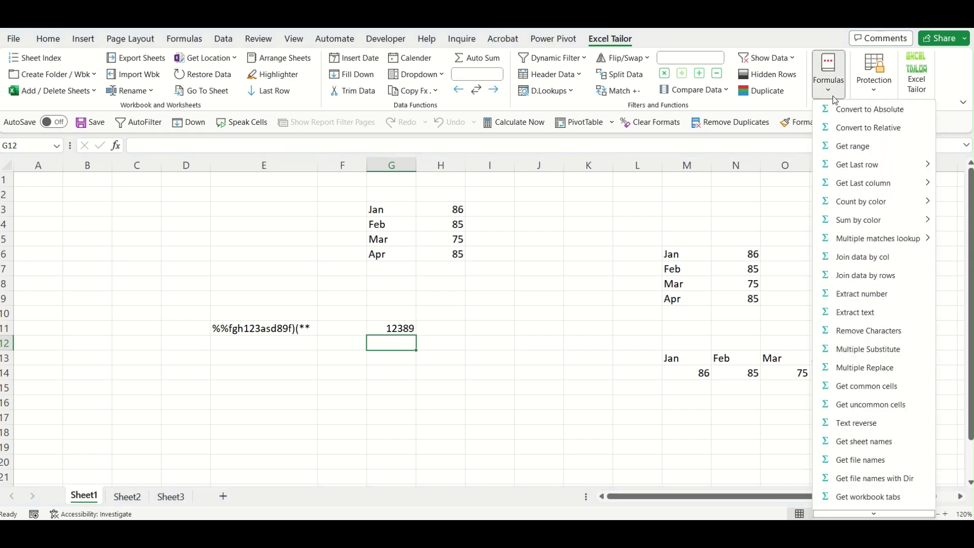
click(863, 311)
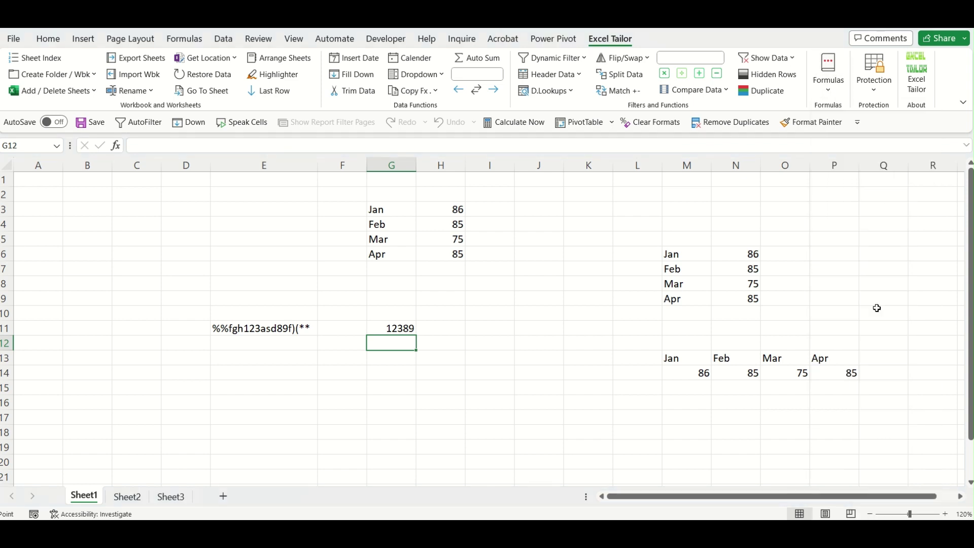
click(260, 331)
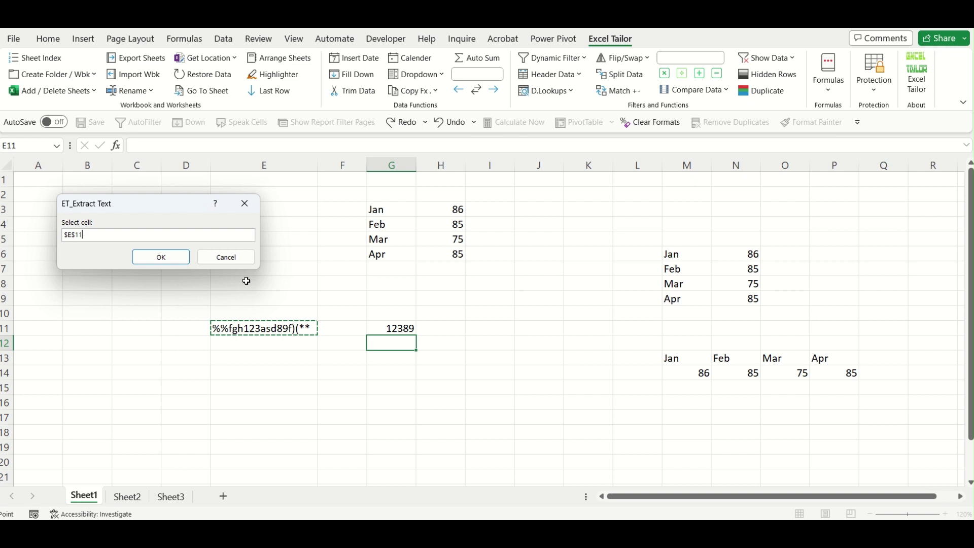
click(156, 256)
click(386, 402)
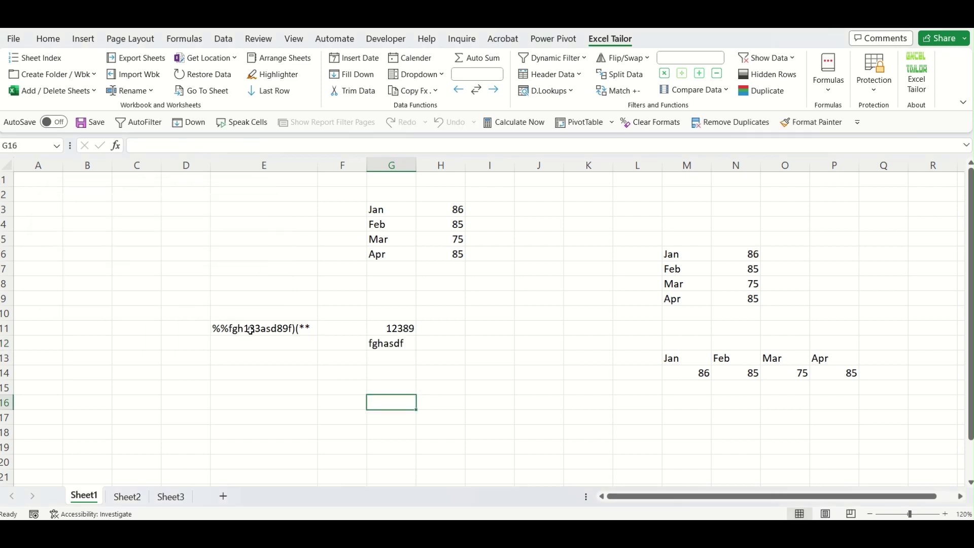
click(389, 358)
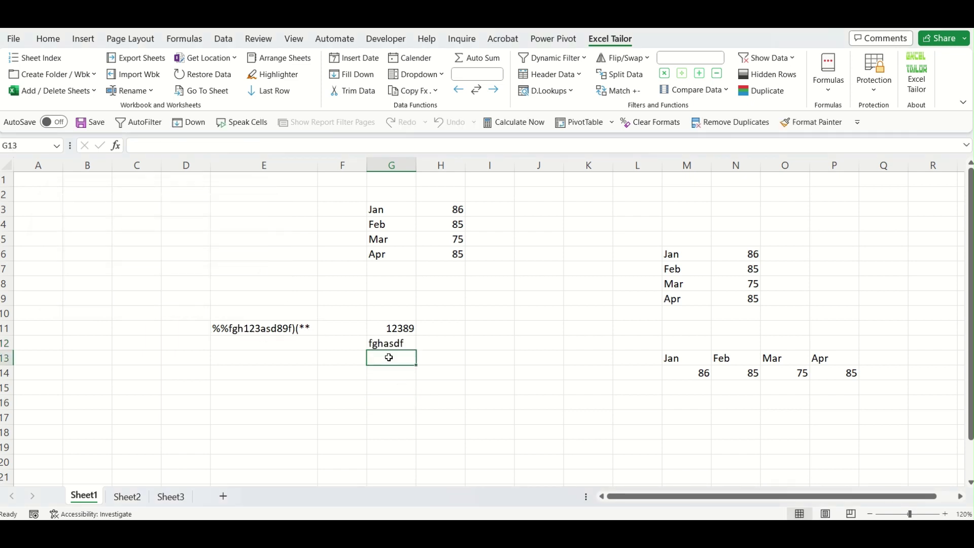
drag(409, 330, 401, 343)
click(309, 331)
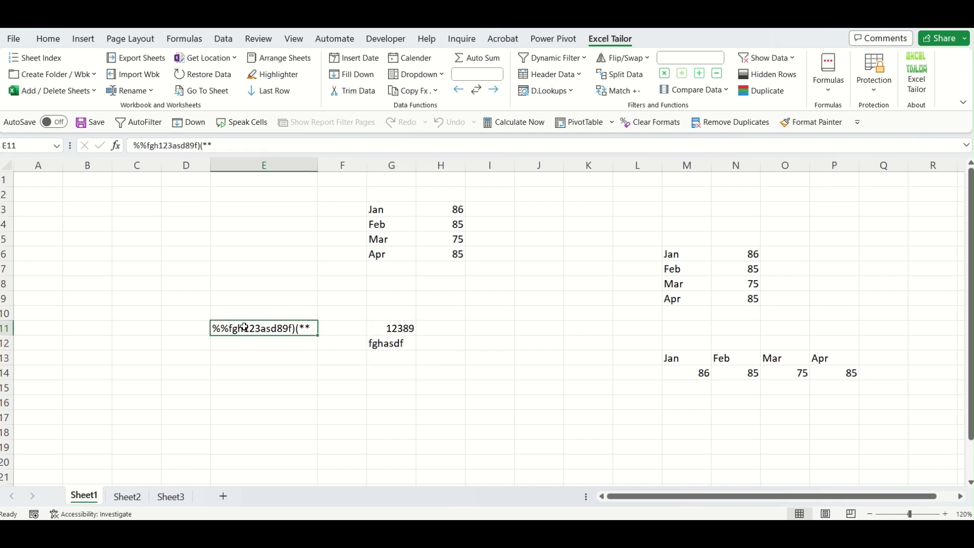
click(409, 355)
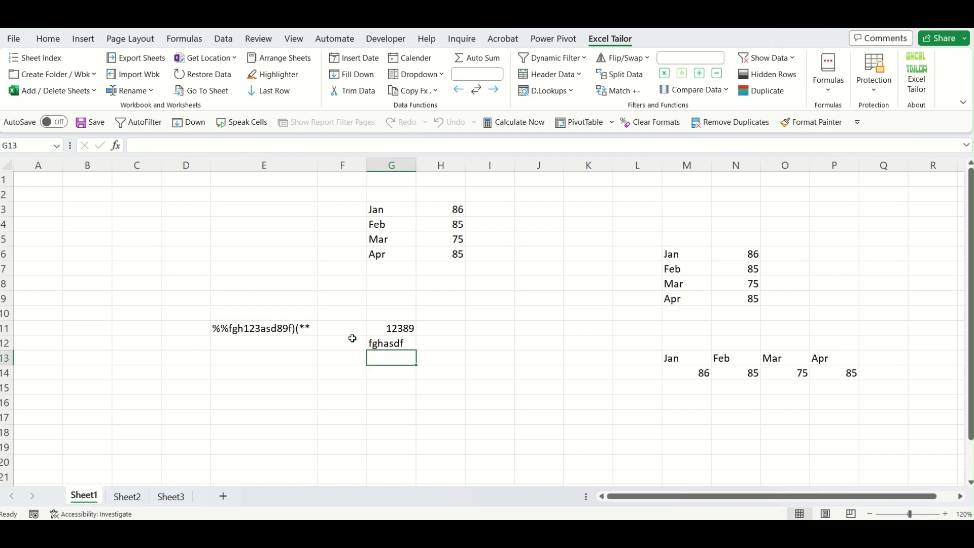
Insert an Excel Tailor Remove Characters formula into G13 with E11 as the source.
click(836, 100)
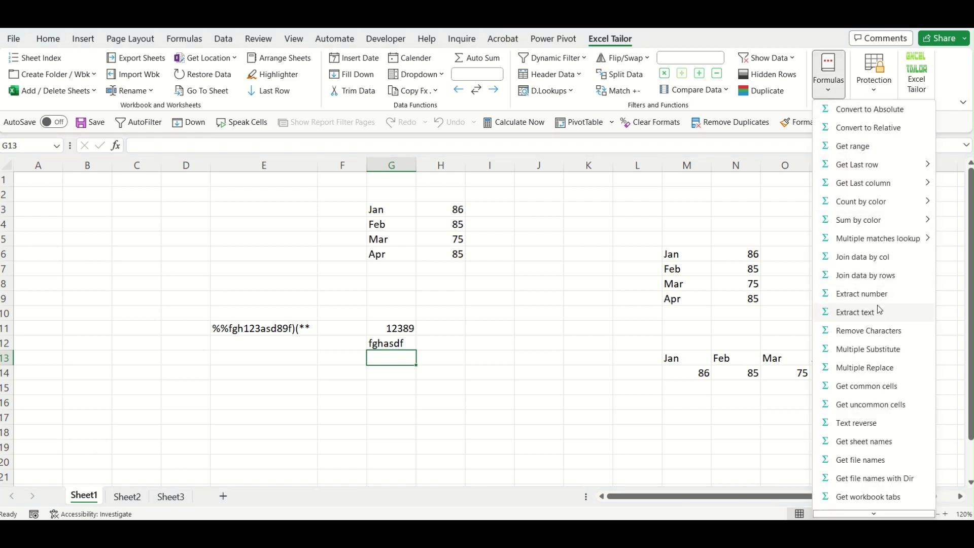
click(869, 331)
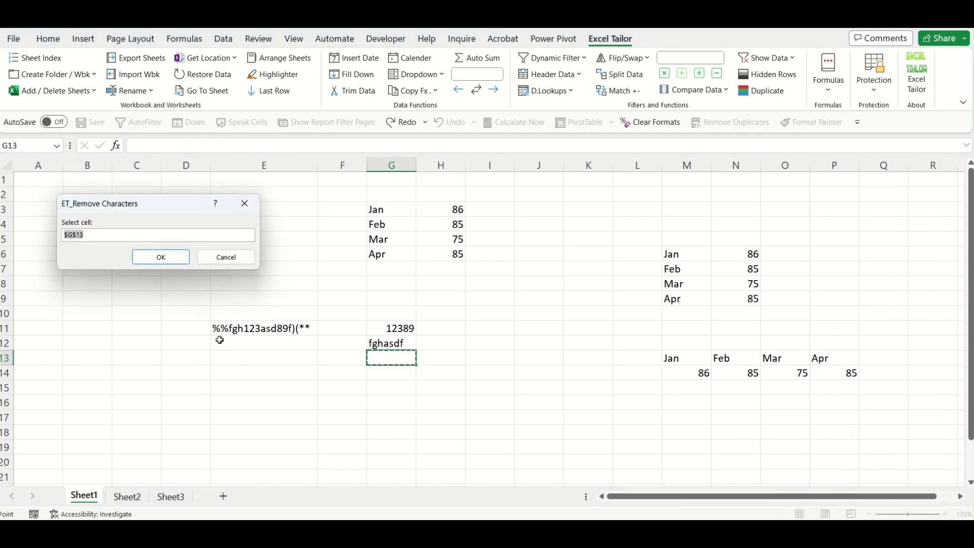
click(274, 333)
click(168, 256)
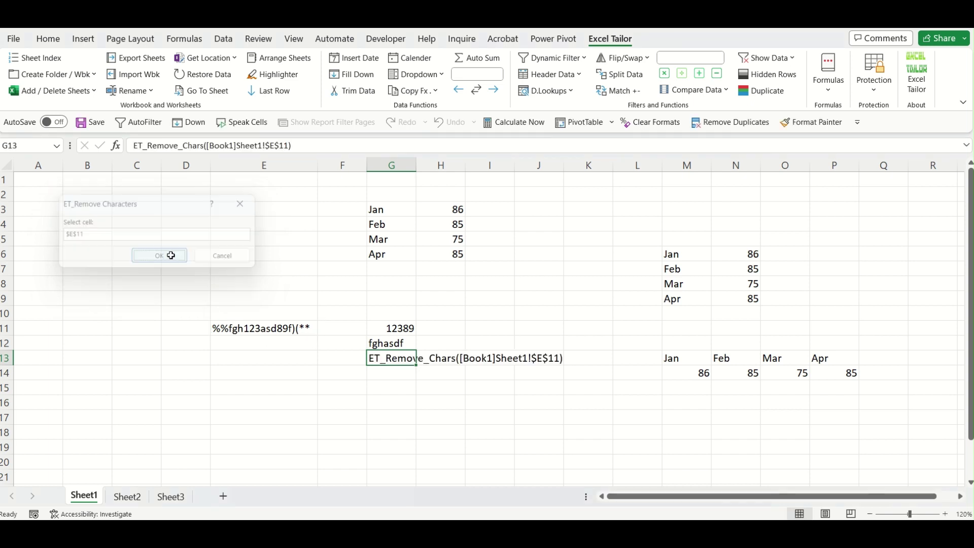
Add a leading '=' to G13's ET_Remove_Chars text so it returns fgh123asd89f.
click(450, 399)
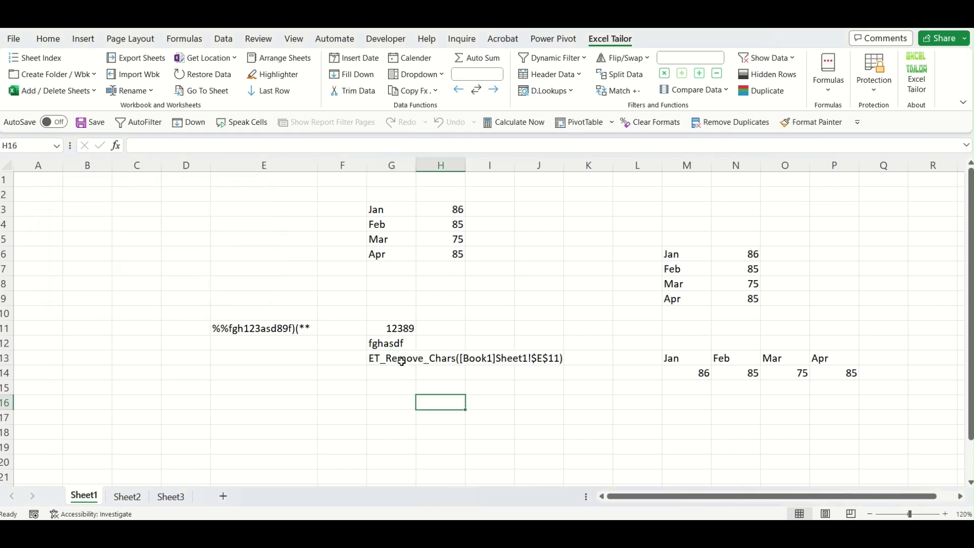
click(401, 362)
double_click(383, 360)
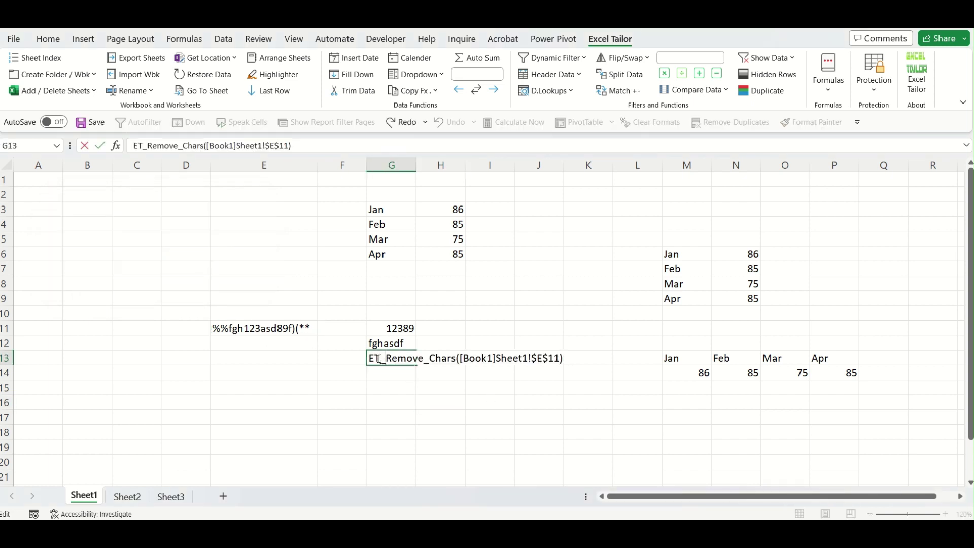
text(=)
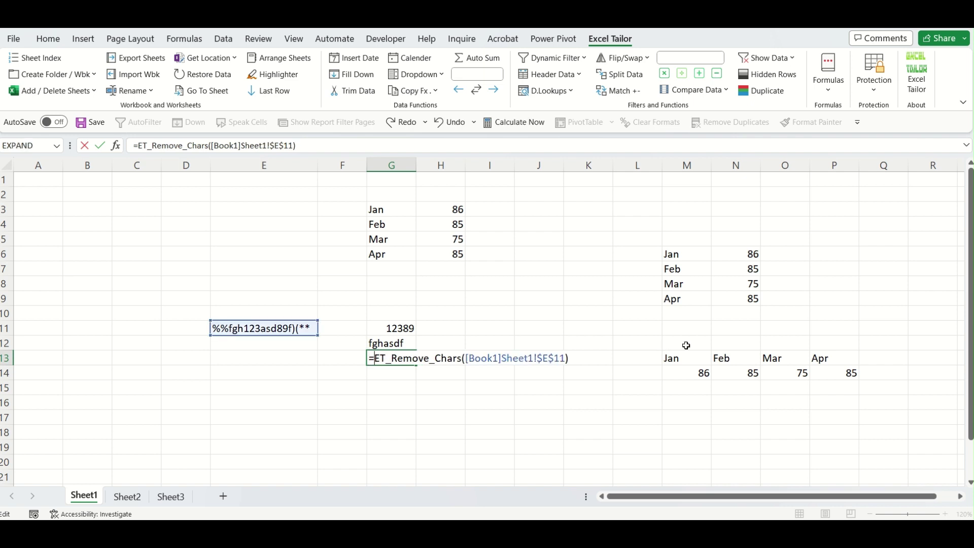
key(Return)
Compare G13's remove-characters result with the original mixed text in E11.
click(490, 389)
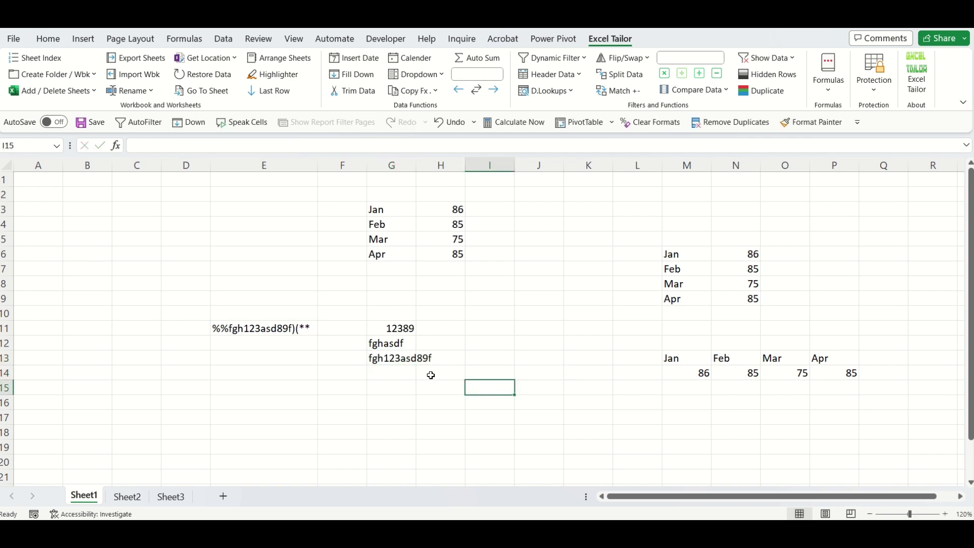
click(413, 361)
click(391, 417)
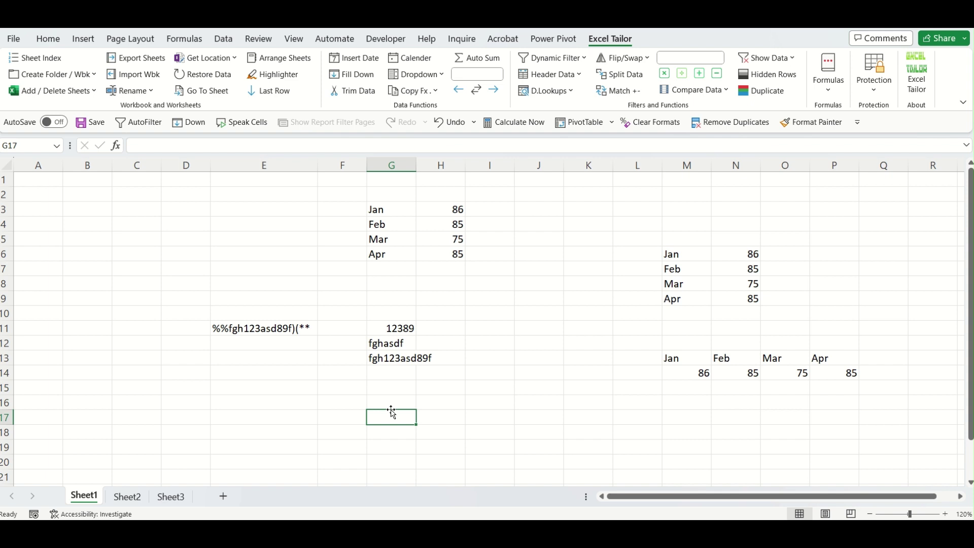
click(389, 359)
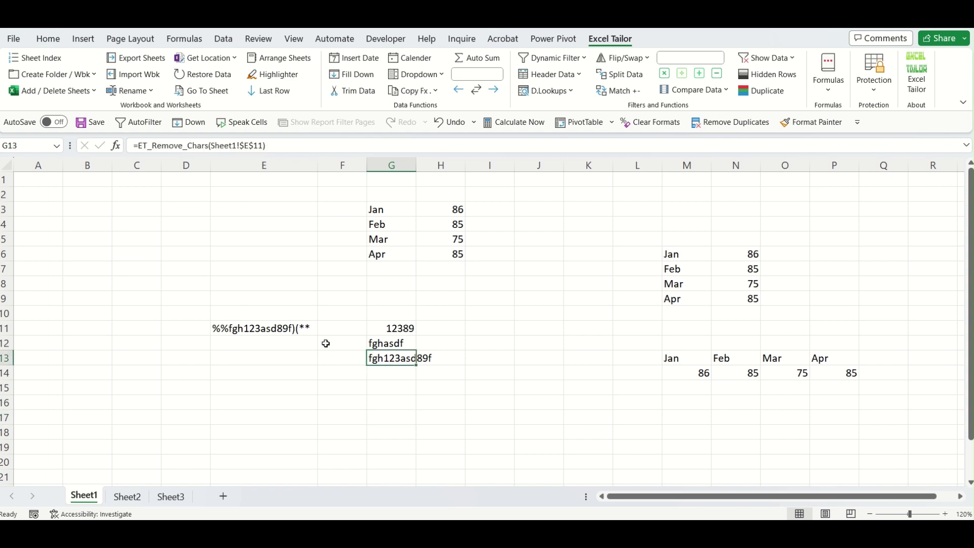
click(406, 427)
click(268, 327)
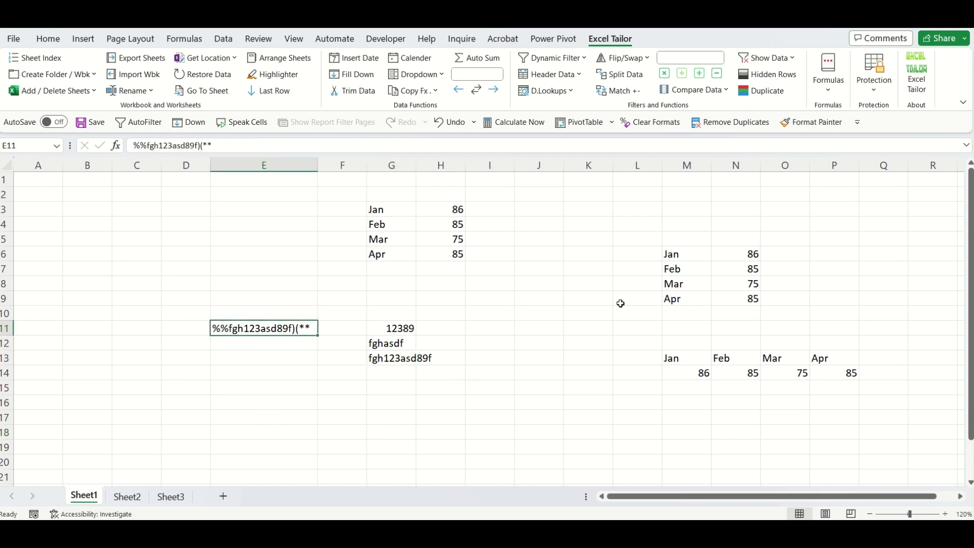
Browse the Excel Tailor Formulas list, then recheck G13's formula and E11's text.
click(832, 95)
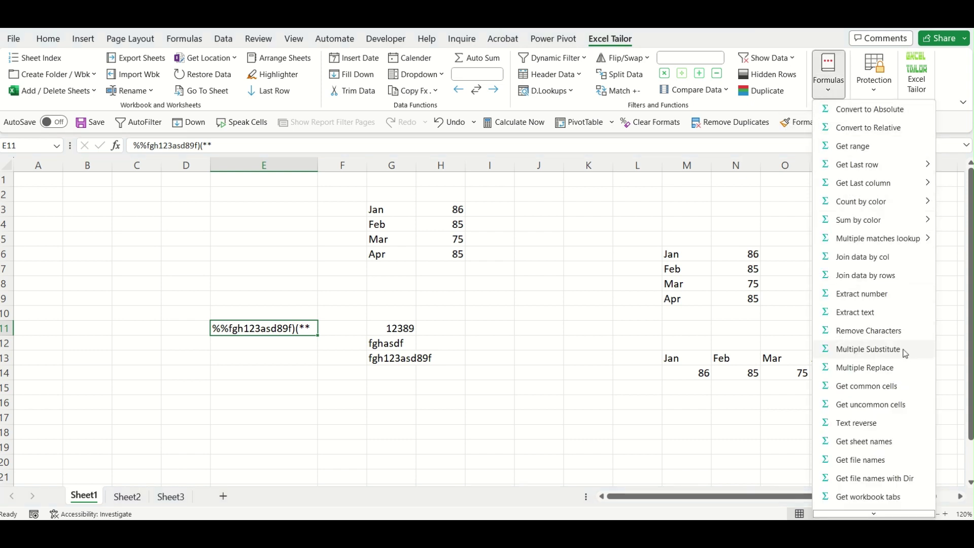
click(487, 388)
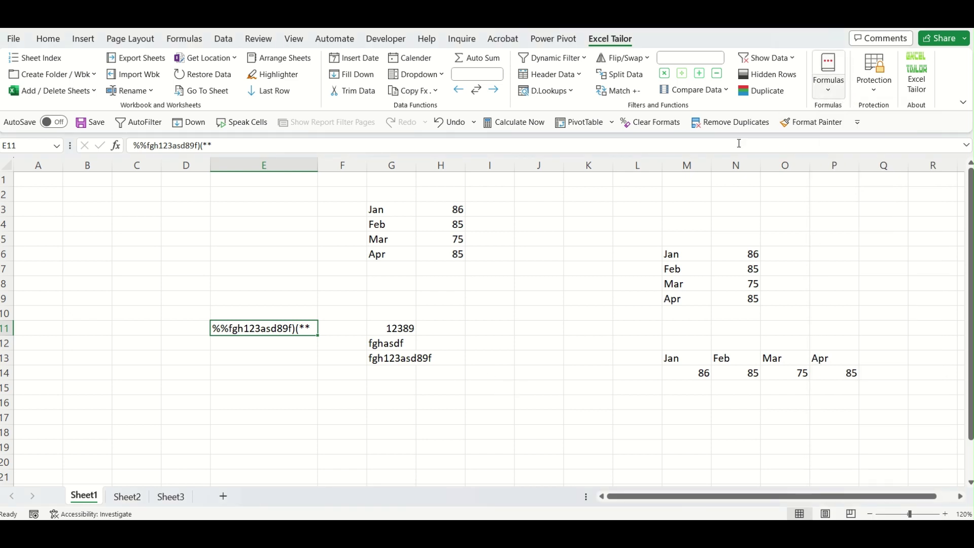
click(484, 375)
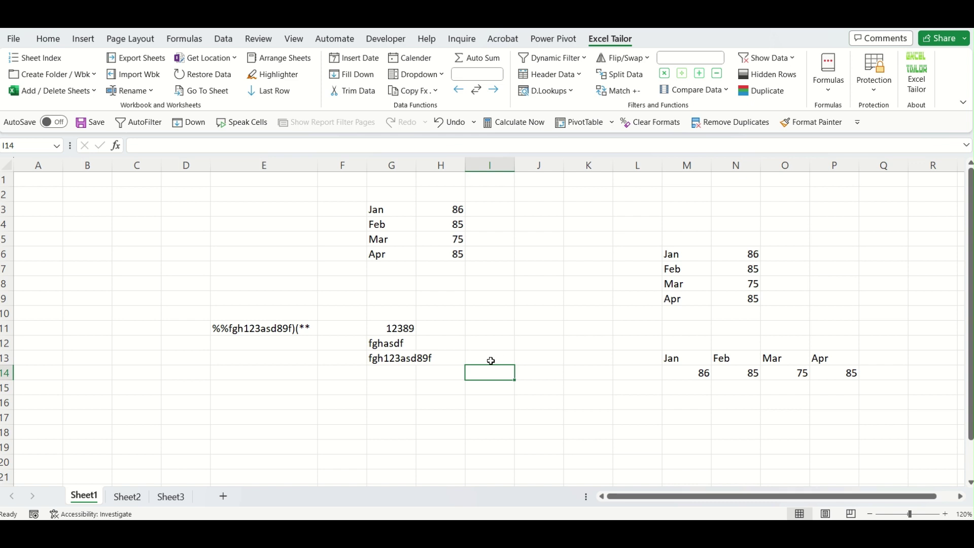
click(391, 356)
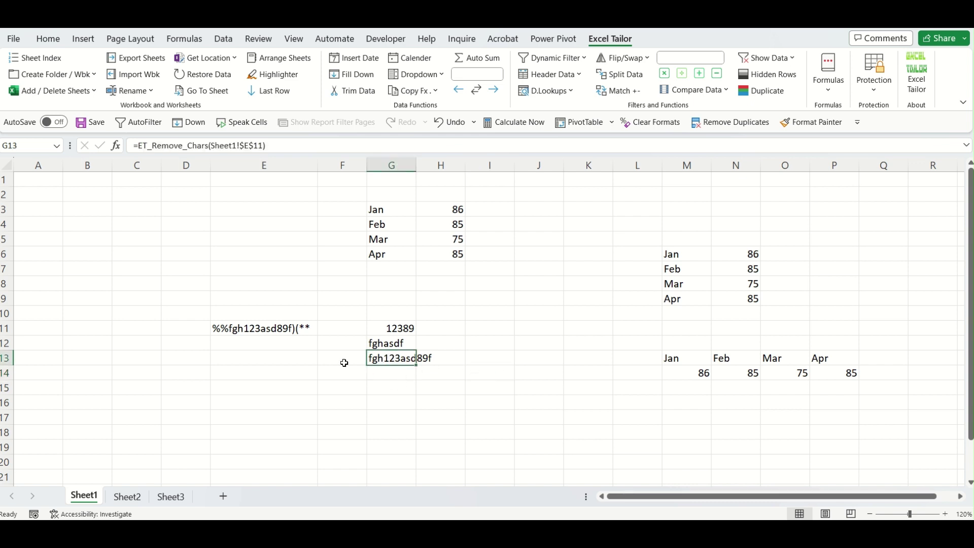
click(258, 330)
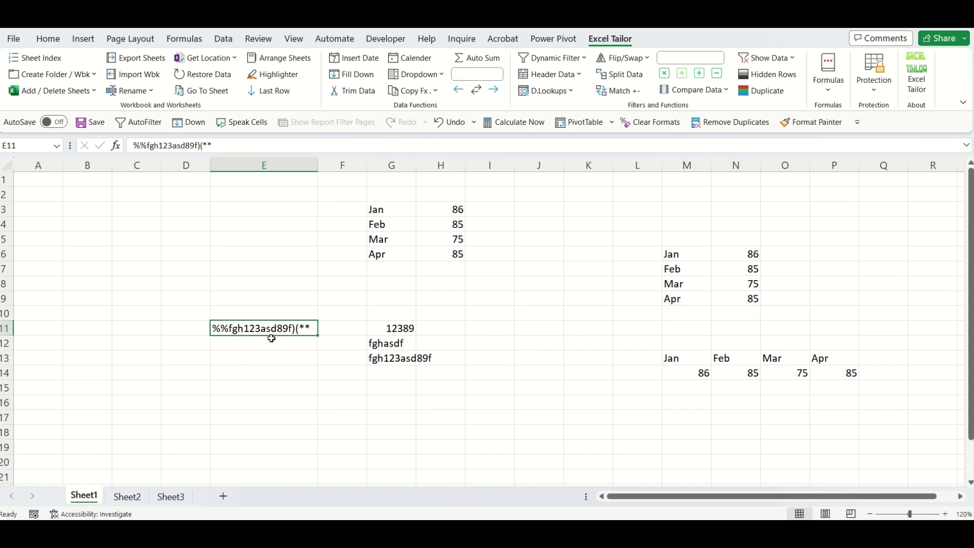
Enter the replacement pairs % to A and * to B in I14:J15.
click(495, 361)
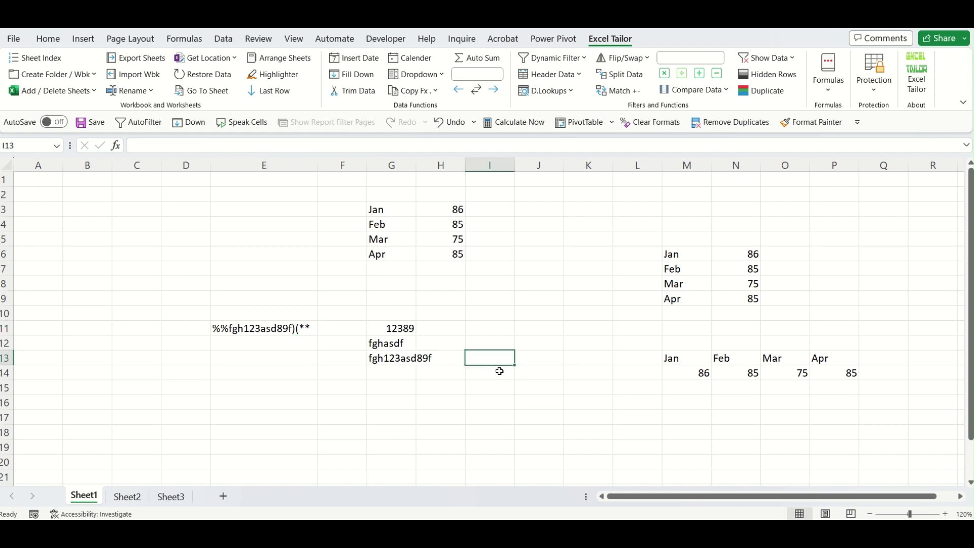
click(497, 377)
text(%)
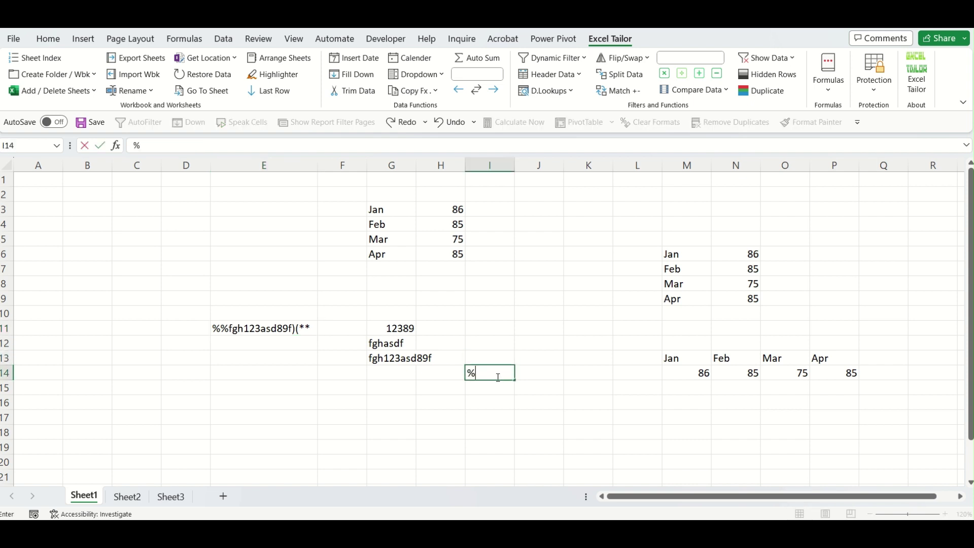
key(Tab)
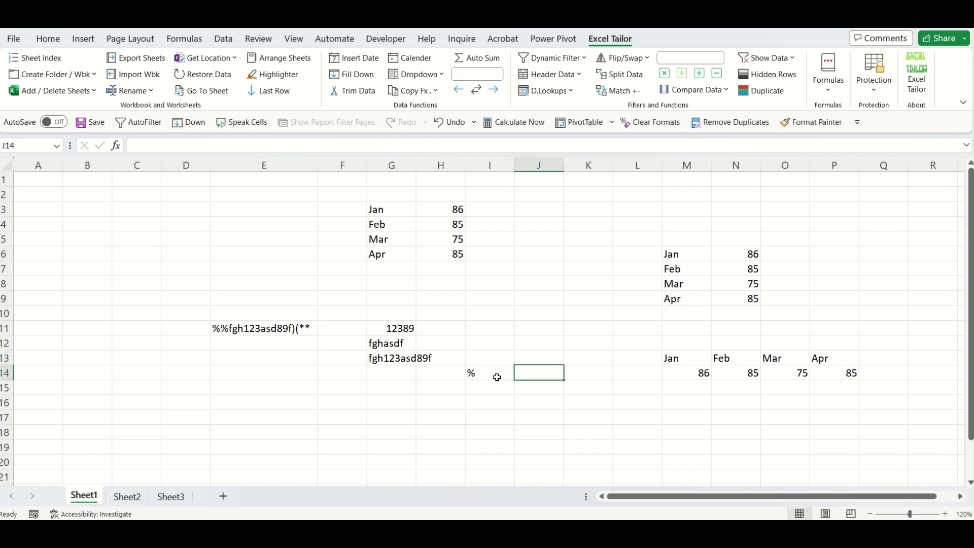
text(A)
key(Return)
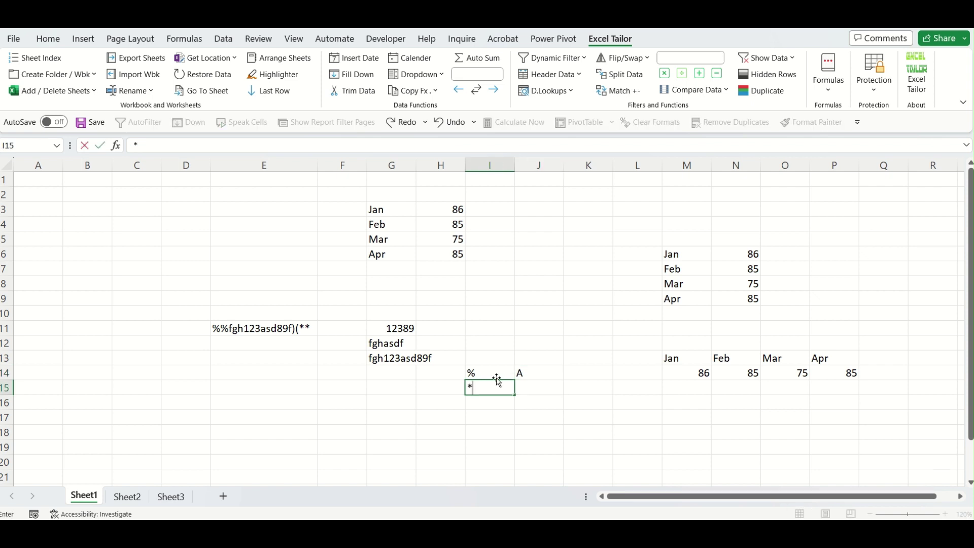
text(*)
key(Tab)
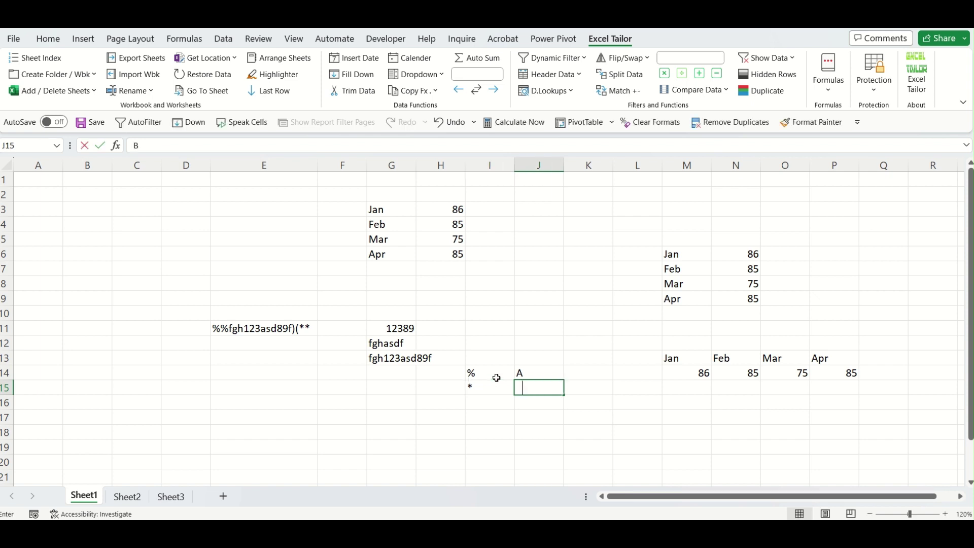
text(B)
Add a Multiple Substitute formula in J18 on E11, replacing I14:I15 with J14:J15.
click(547, 437)
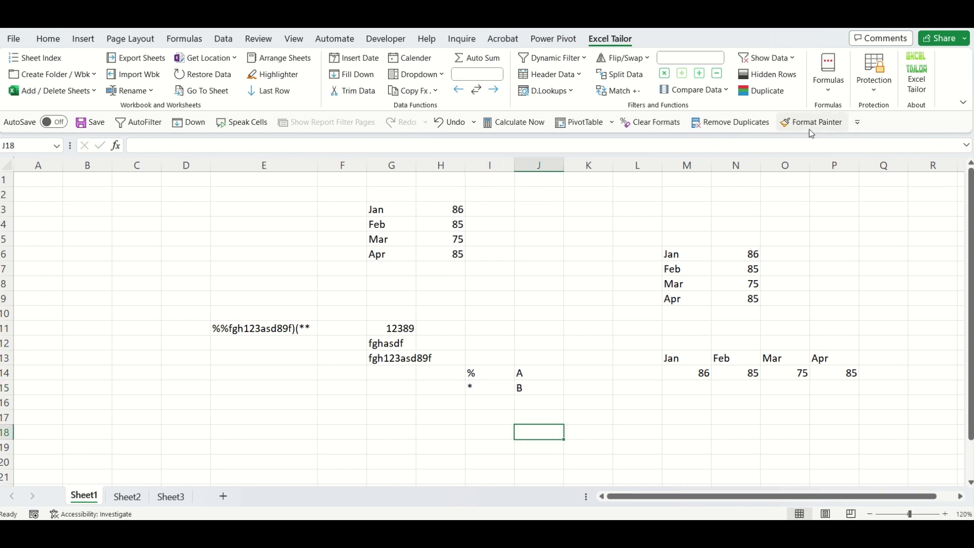
click(831, 90)
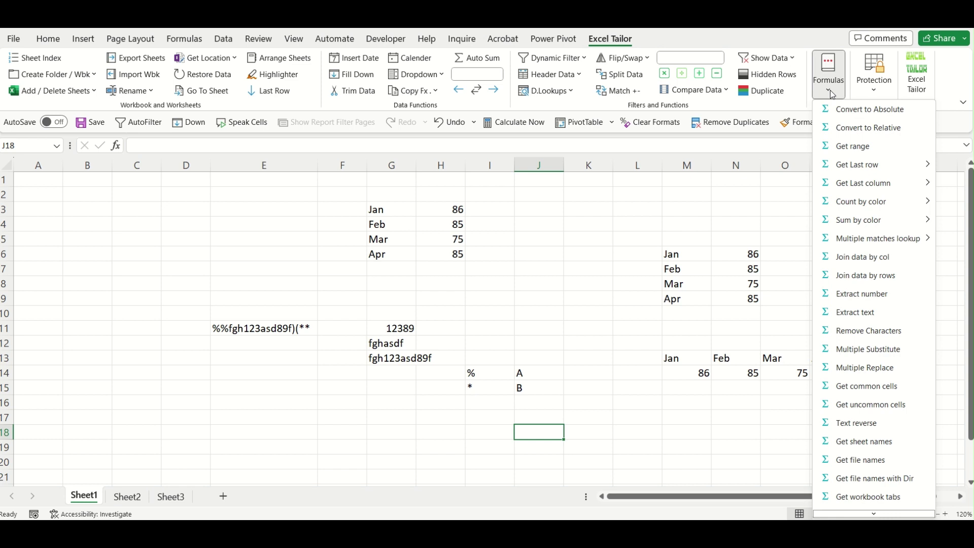
click(885, 349)
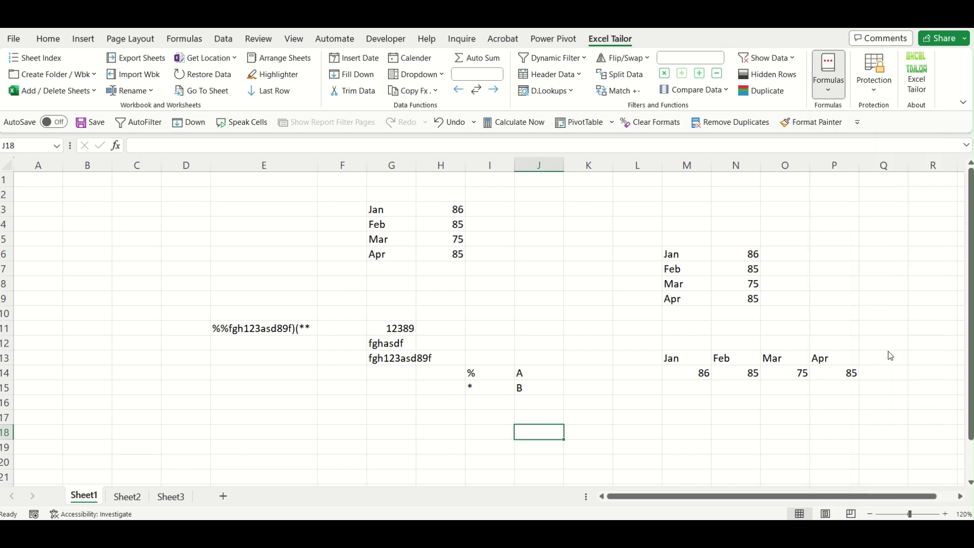
click(255, 328)
click(161, 257)
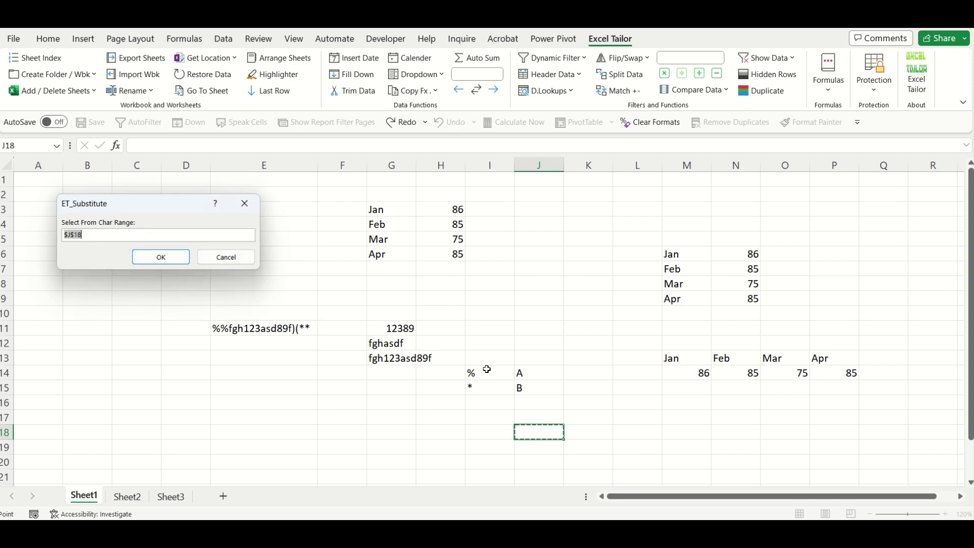
drag(487, 370, 505, 389)
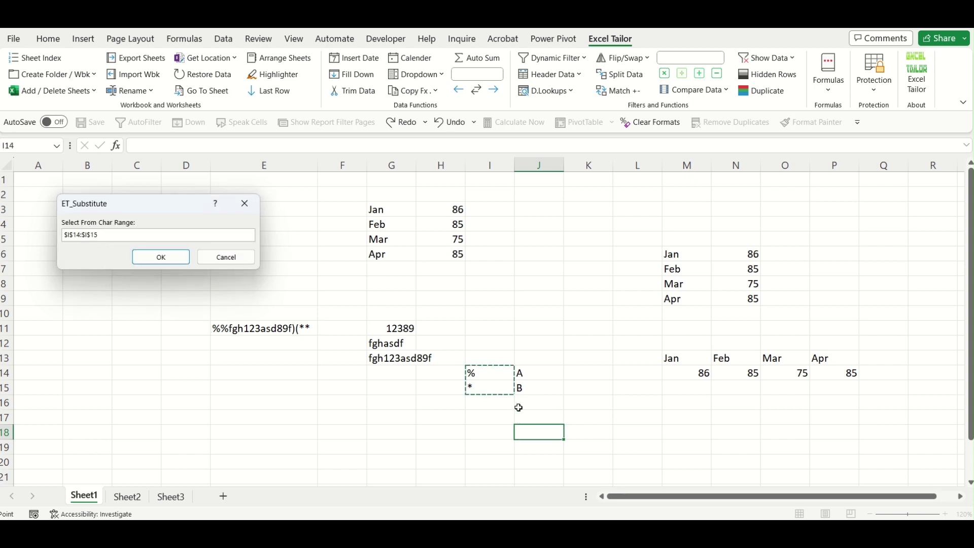
click(137, 255)
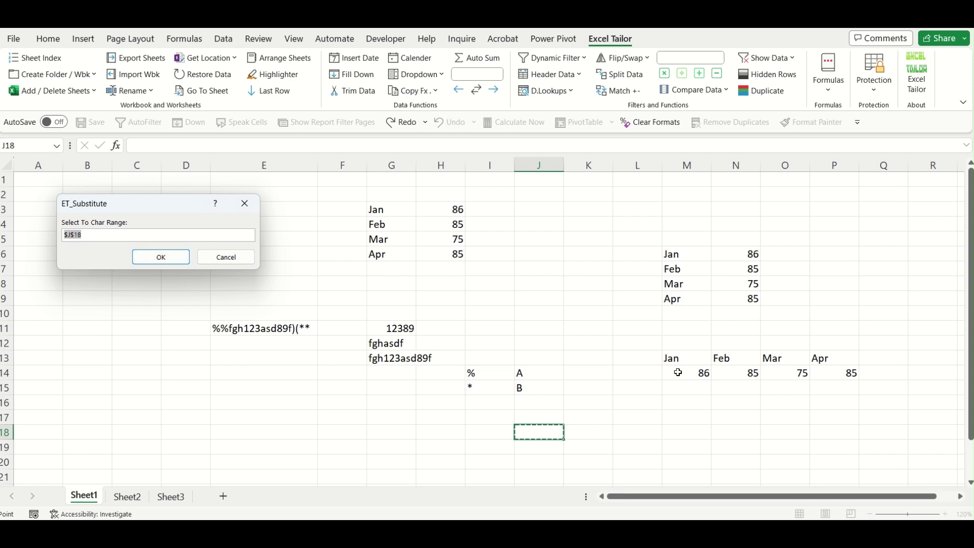
drag(531, 374, 533, 390)
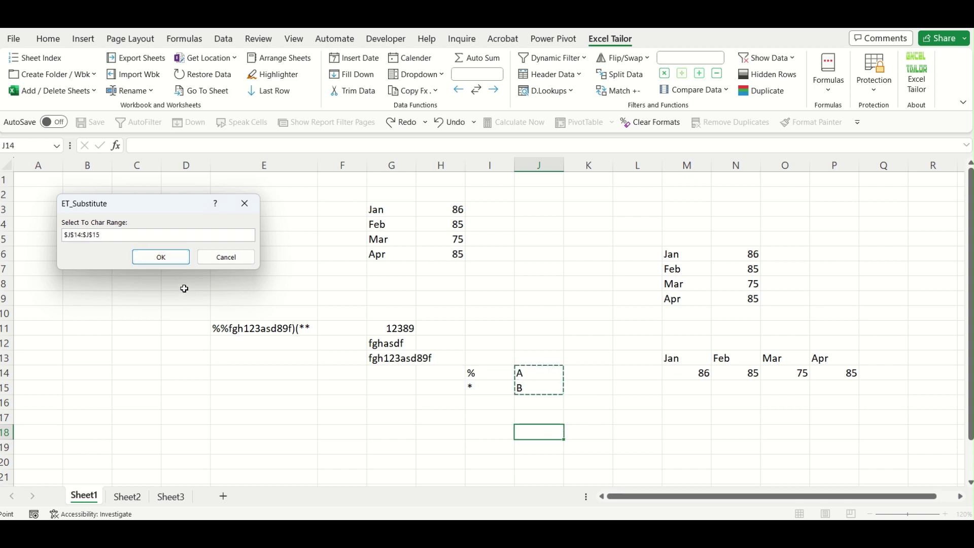
click(171, 262)
Check J18's result AAfgh123asd89f)(BB against E11 and the I14:J15 pairs.
click(651, 461)
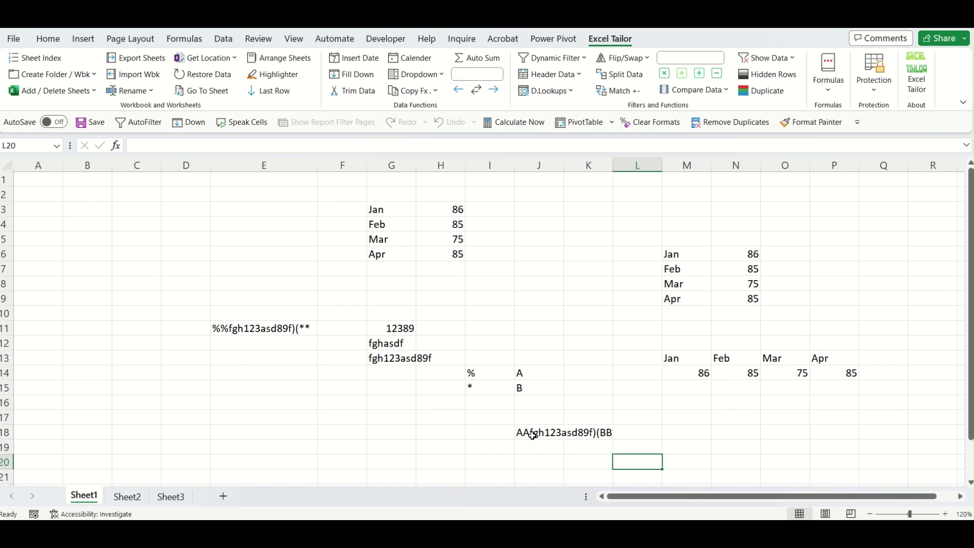
click(533, 435)
click(475, 376)
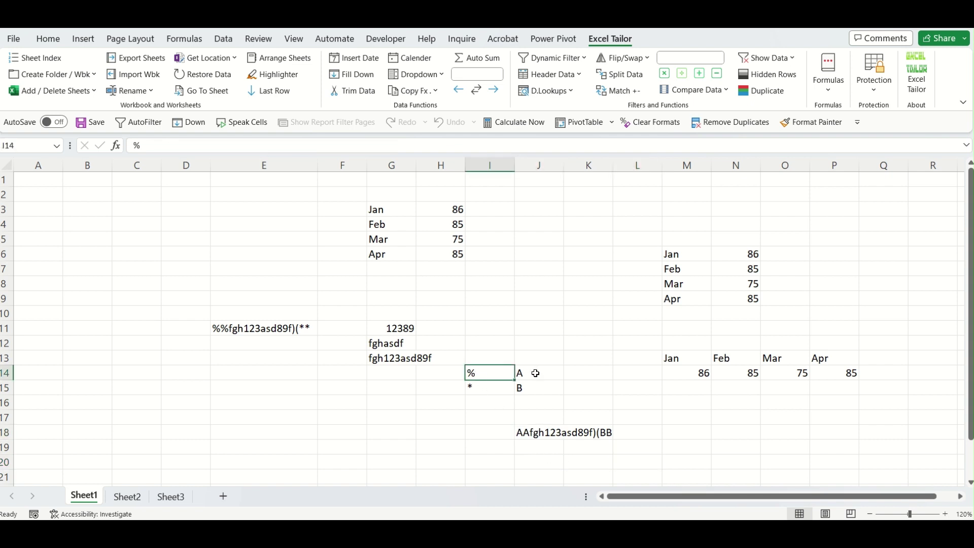
click(234, 329)
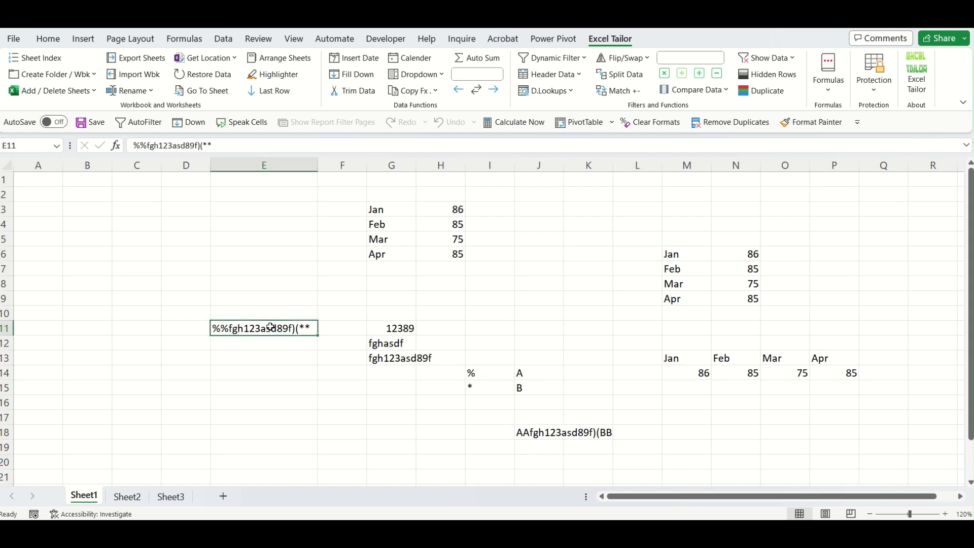
click(536, 434)
click(536, 377)
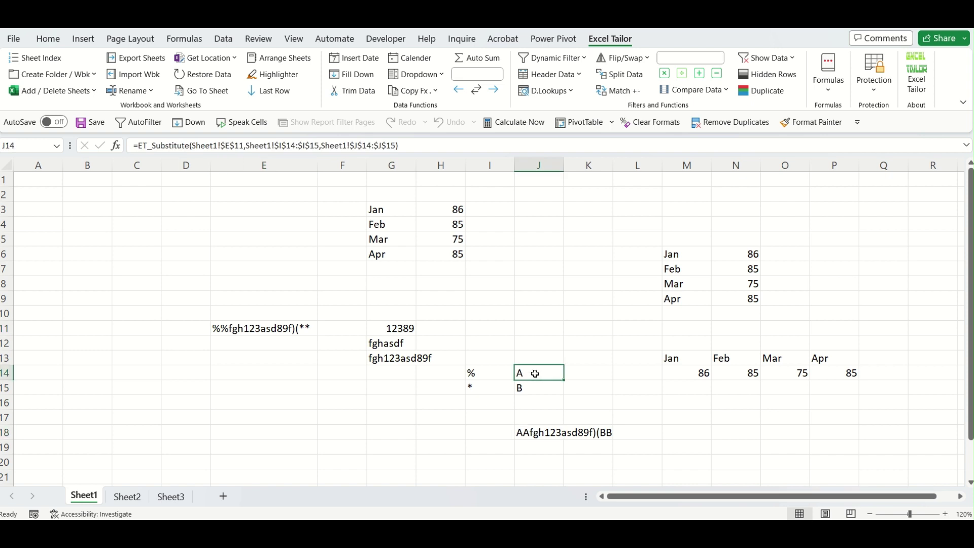
click(486, 390)
click(549, 388)
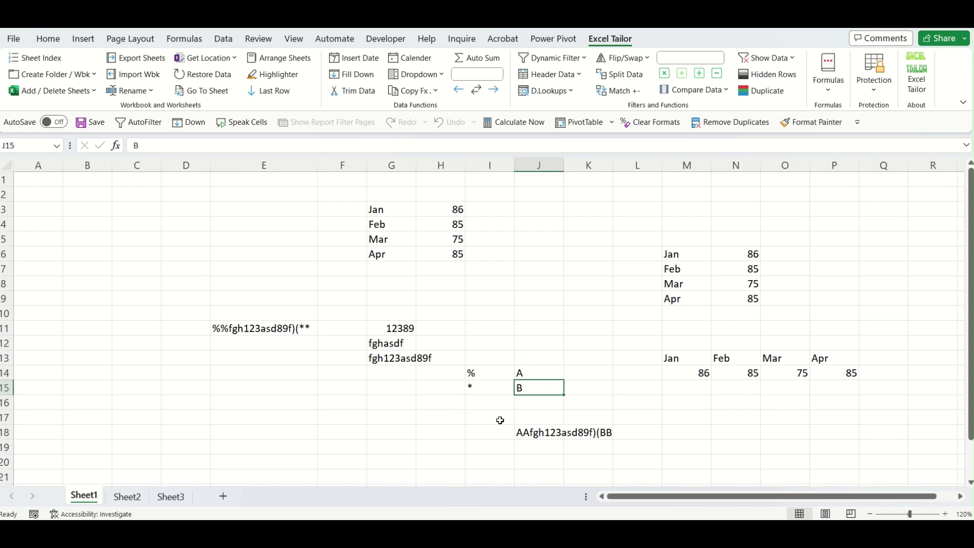
click(549, 435)
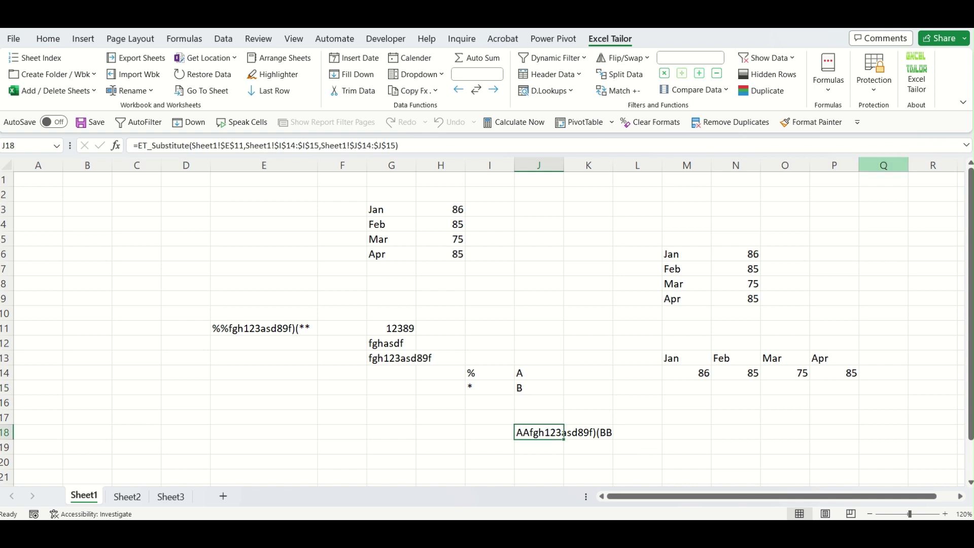
Browse the Excel Tailor Formulas list and scroll down the sheet.
click(832, 89)
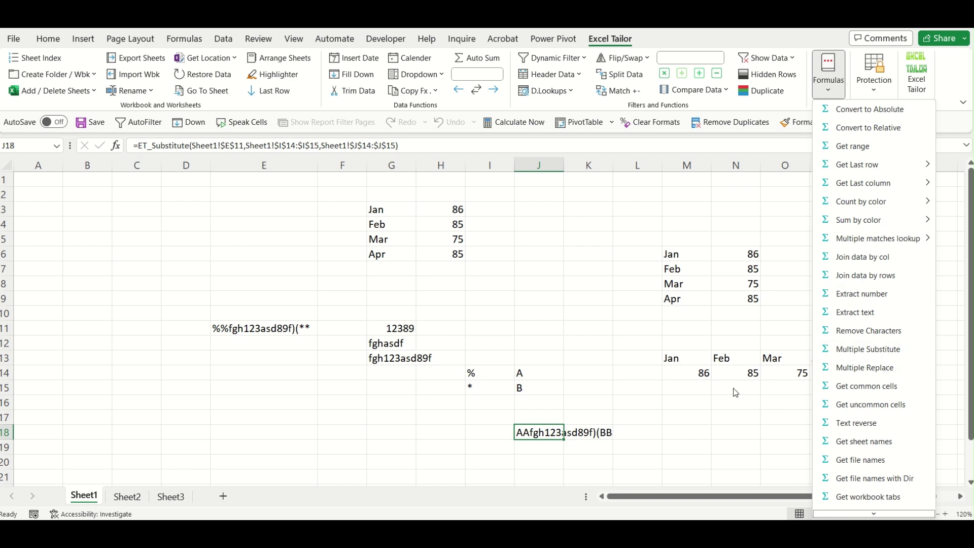
click(208, 391)
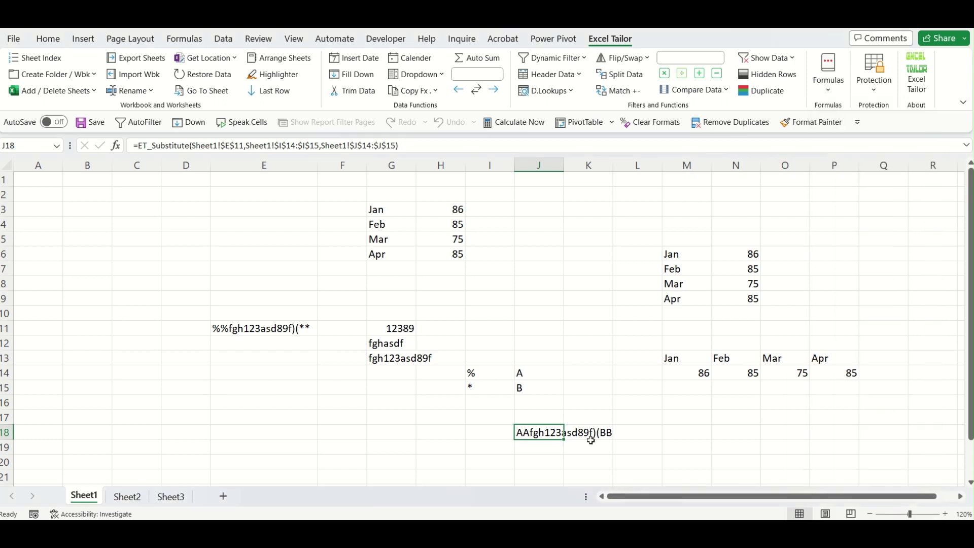
scroll(558, 399, down, 1)
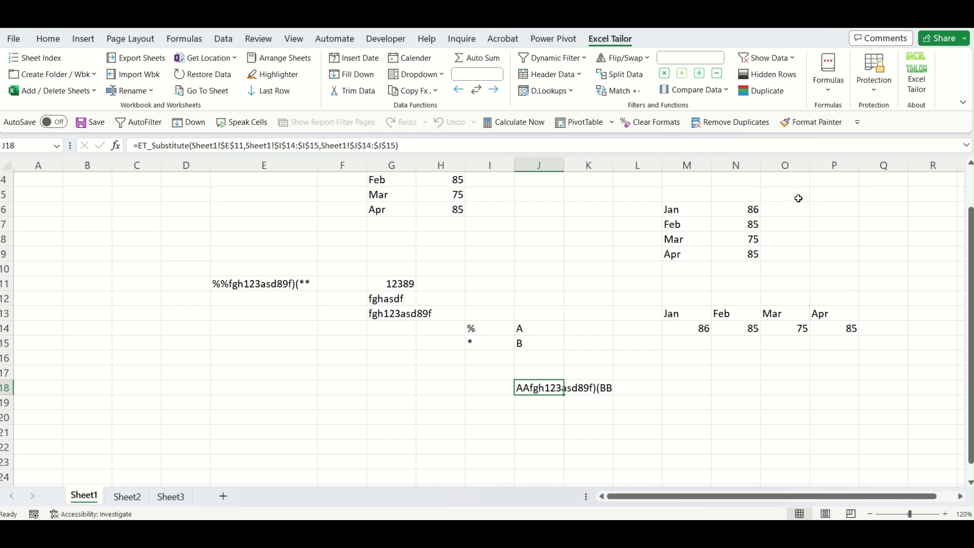
Enter the sentence 'Excel is a good application' in cell F21.
click(834, 88)
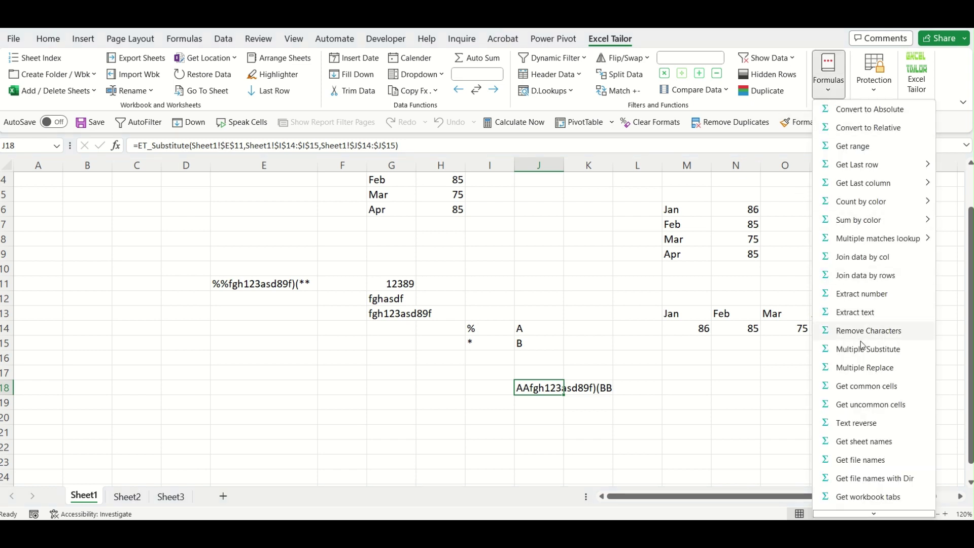
click(335, 431)
click(336, 431)
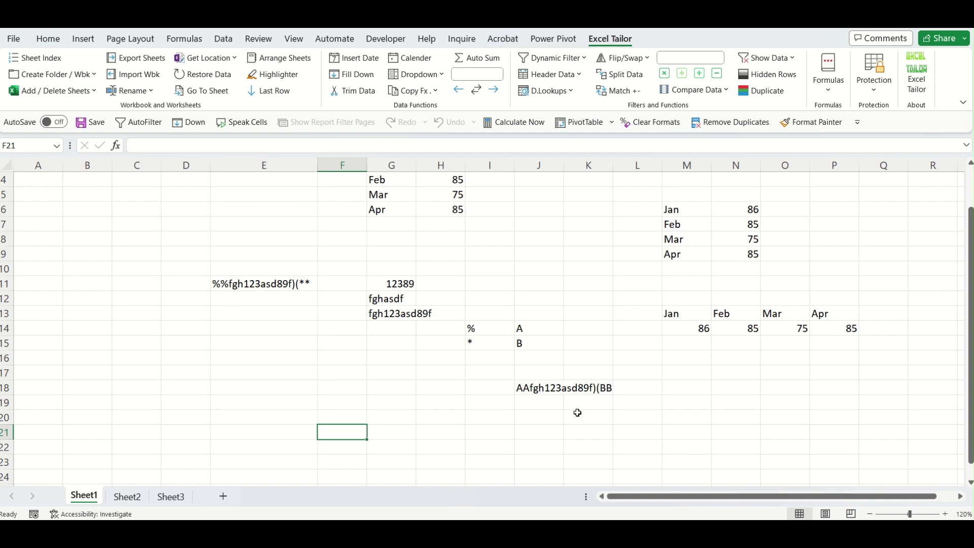
text(Secel)
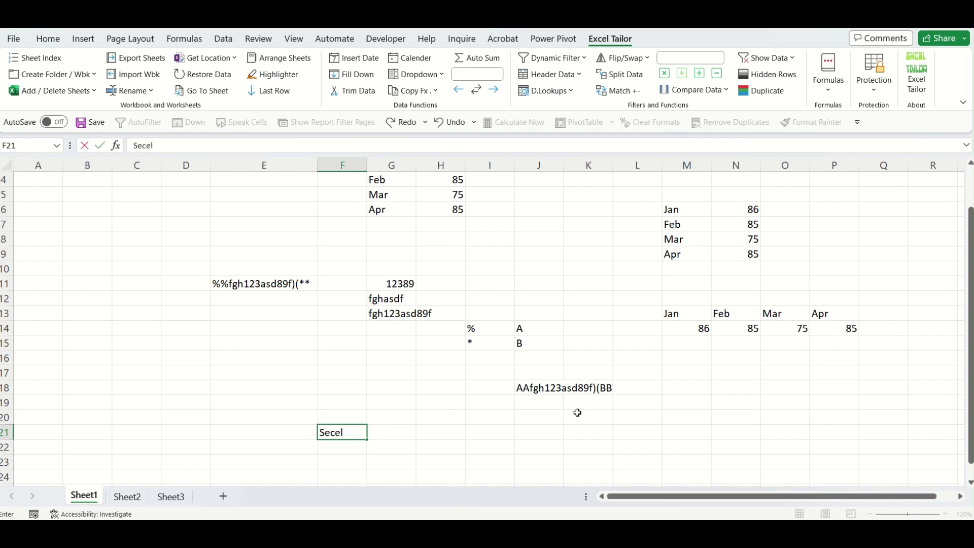
key(BackSpace)
key(BackSpace)
key(BackSpace)
key(BackSpace)
key(BackSpace)
text(Ex)
text(cel is a good a)
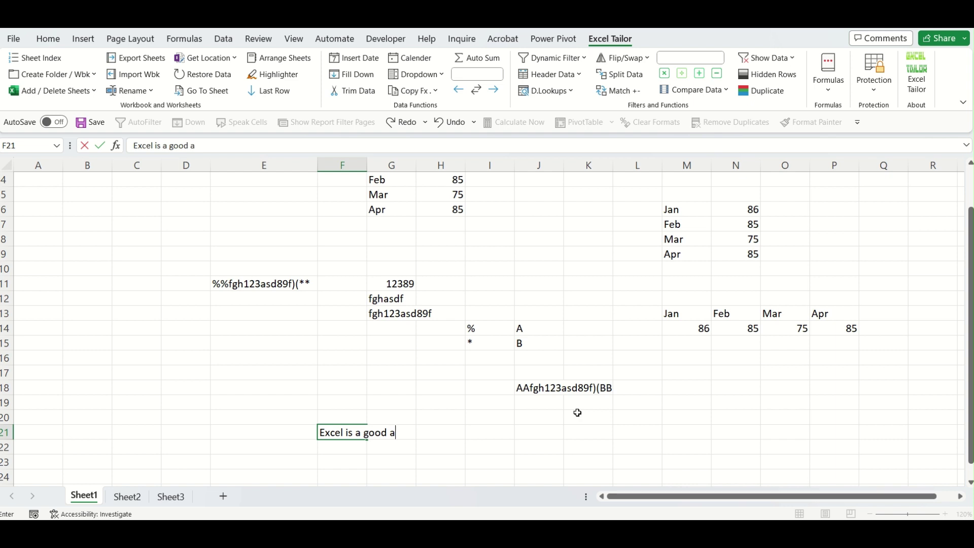
text(pplication)
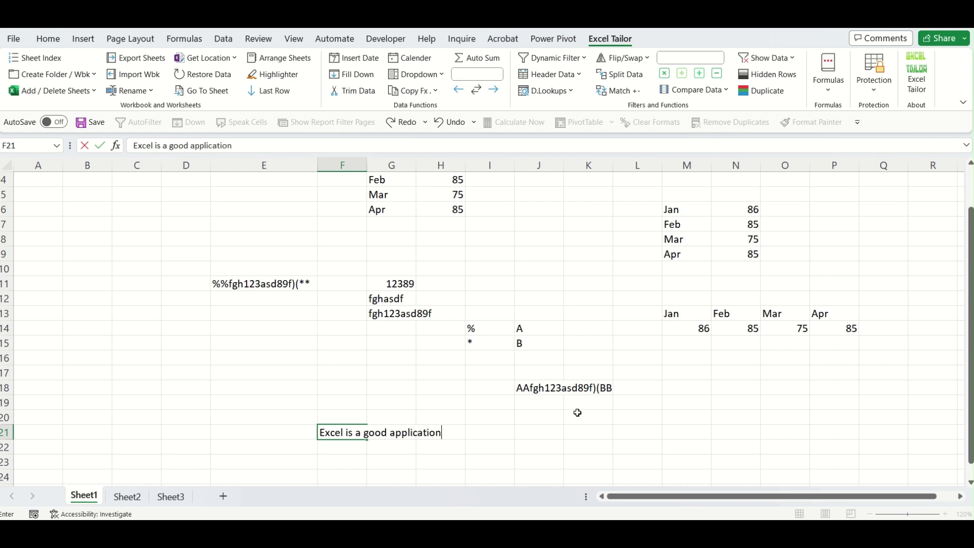
key(Tab)
key(Tab)
key(Tab)
key(Tab)
key(Tab)
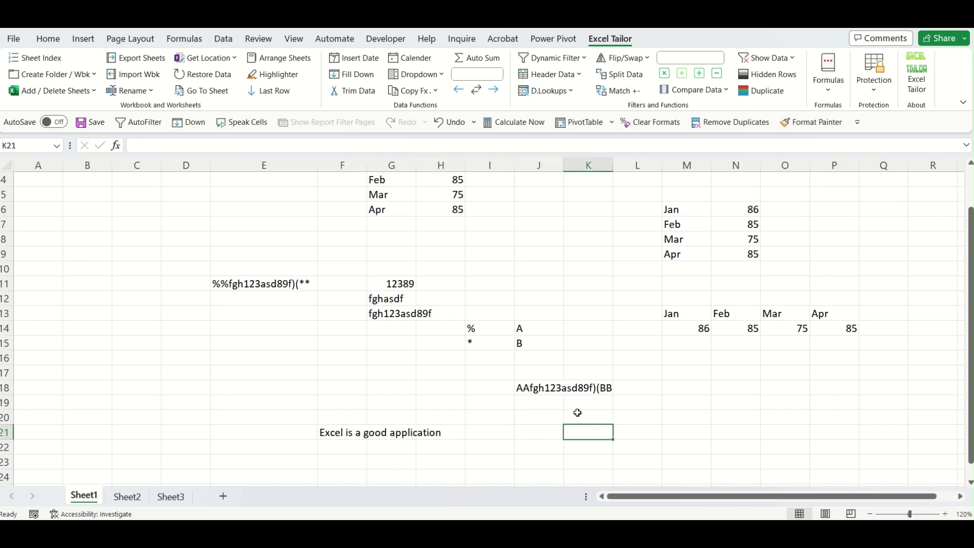
Add the replacement pair Excel → MSExcel in J21:K21.
key(Left)
key(Left)
key(Left)
key(Left)
key(Left)
key(Left)
key(Right)
key(Right)
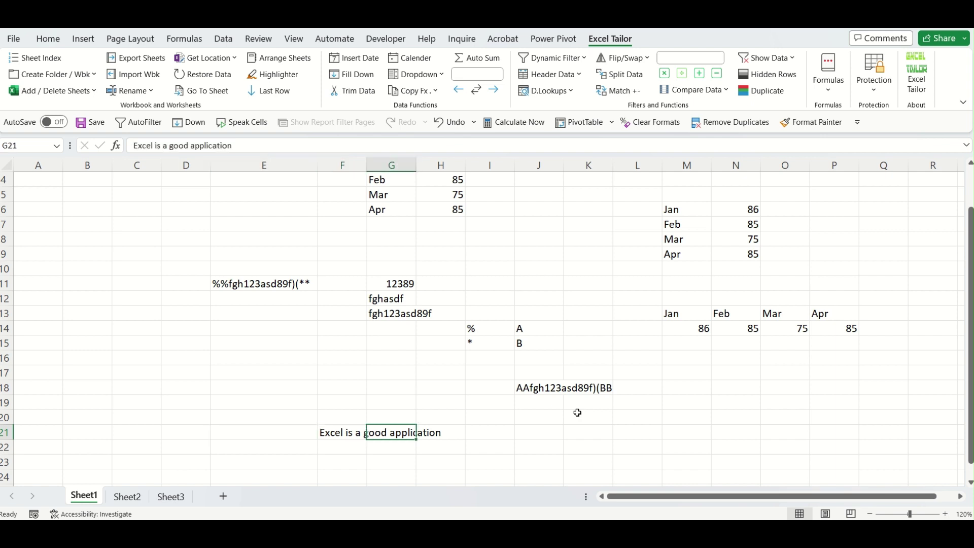
key(Right)
key(Right)
key(Right)
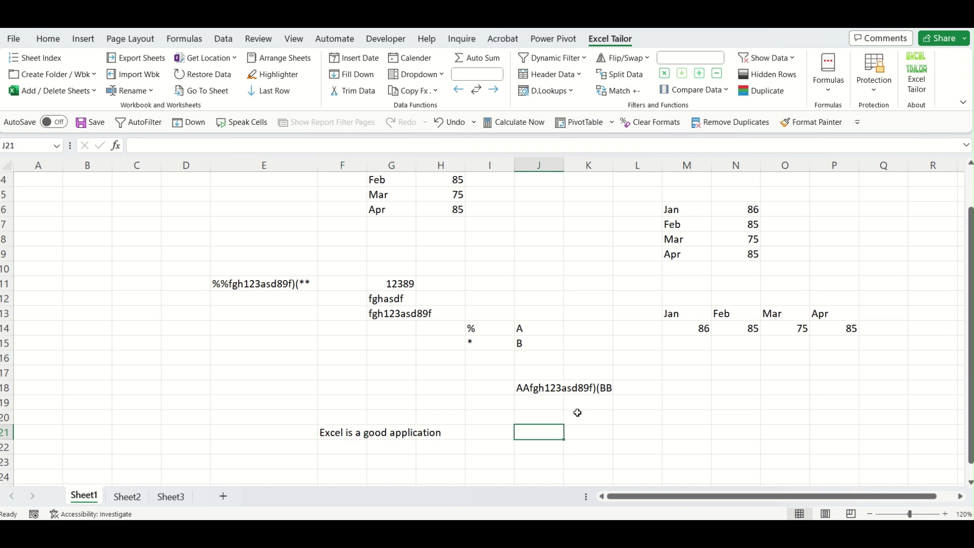
text(Excel)
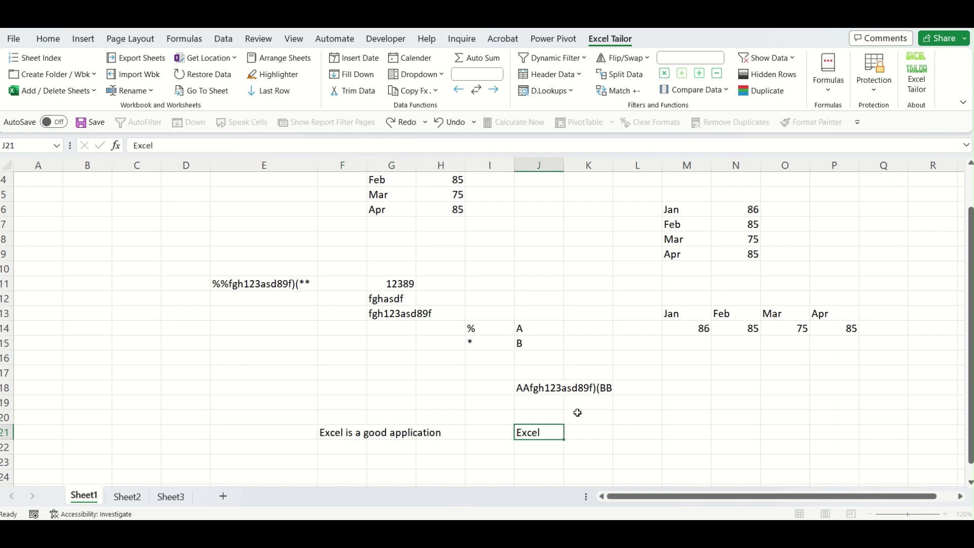
key(Tab)
text(MS E)
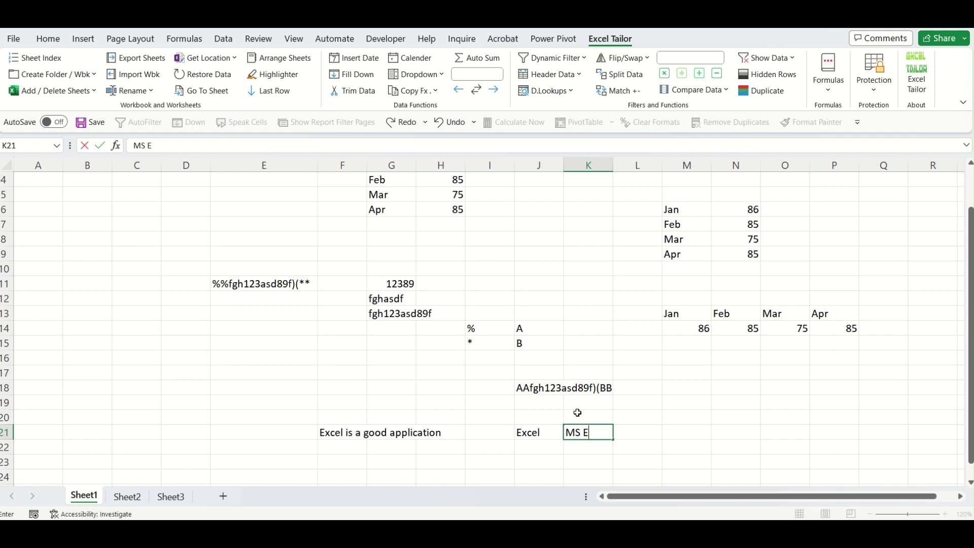
text(xcel)
key(Tab)
Add the replacement pair application → app in J22:K22.
key(Down)
key(Left)
key(Left)
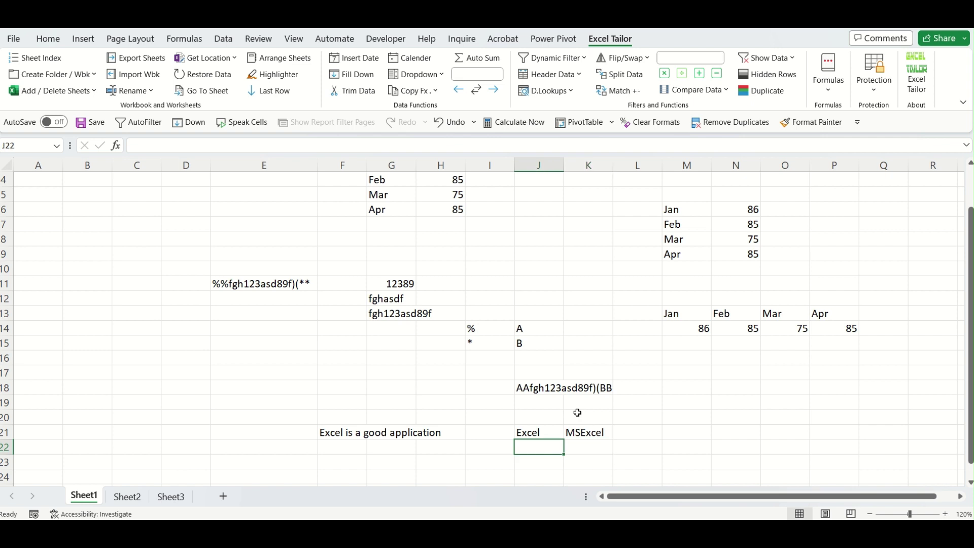
text(applic)
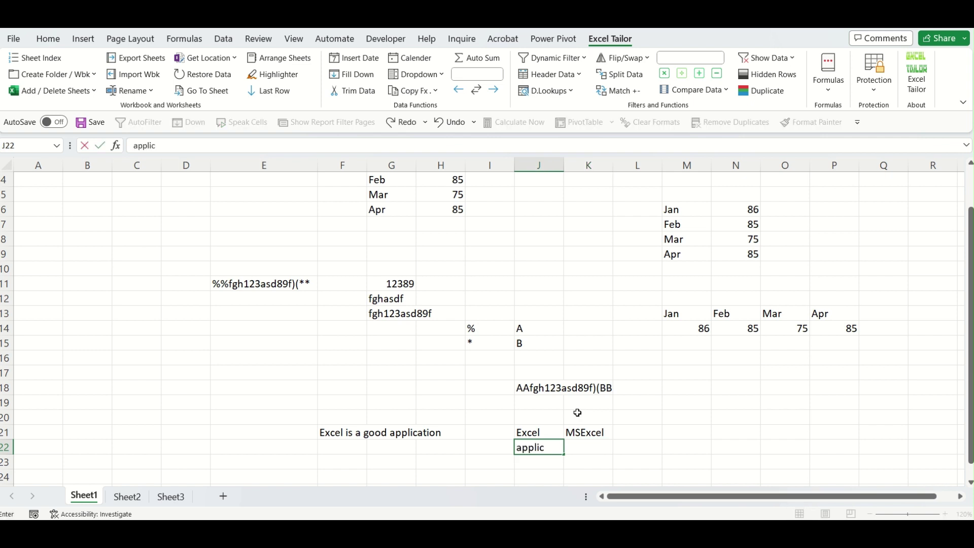
text(ation)
key(Tab)
text(ap)
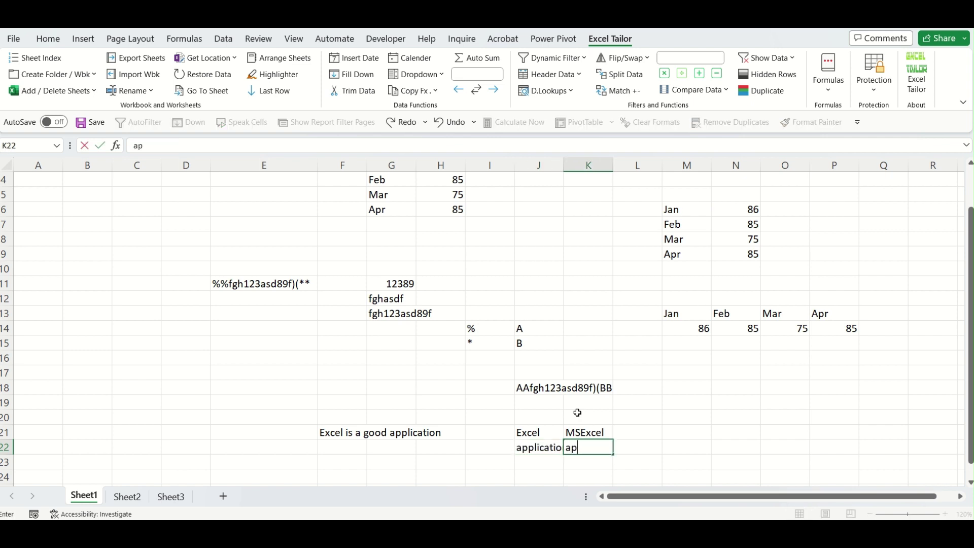
key(Tab)
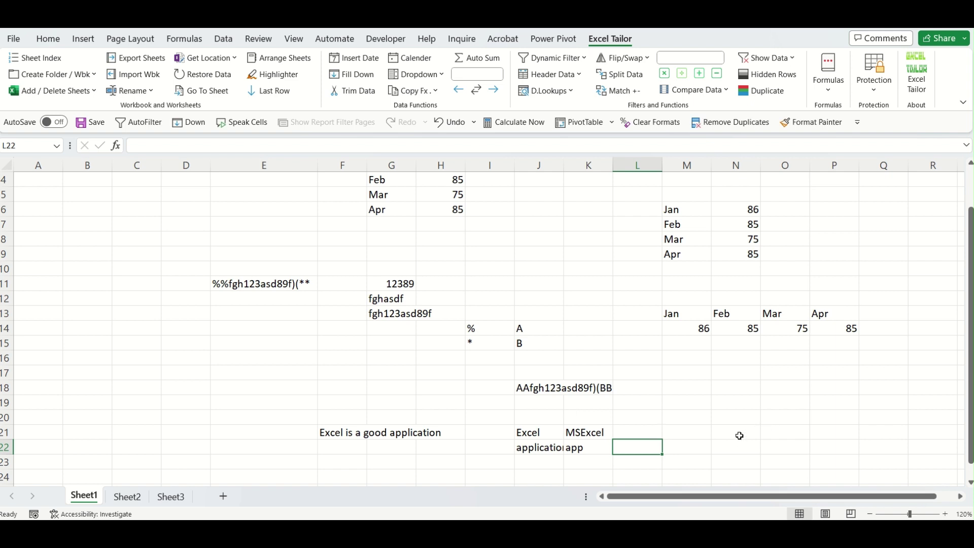
click(739, 435)
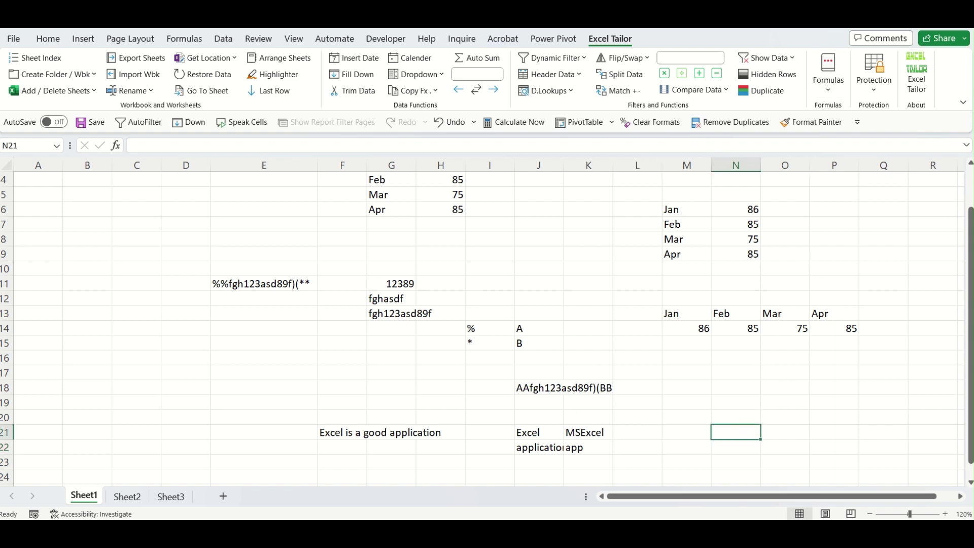
click(826, 94)
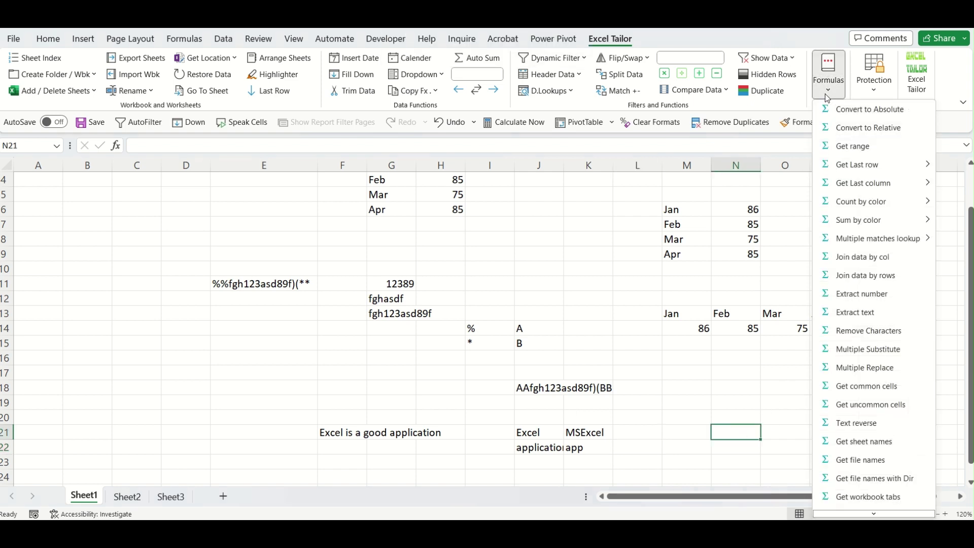
Insert a Multiple Replace formula in N21 on F21, replacing J21:J22 with K21:K22.
click(886, 367)
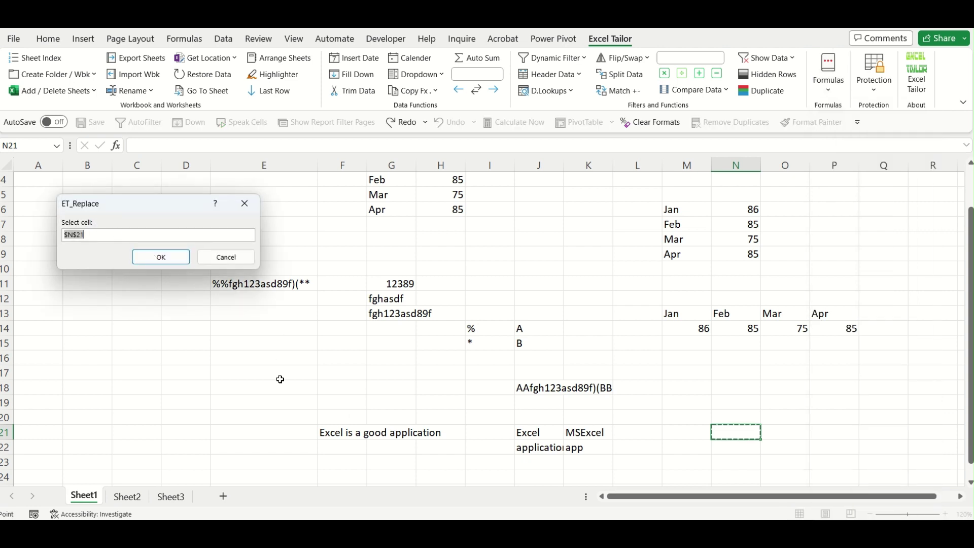
click(344, 435)
click(162, 258)
drag(530, 431, 578, 448)
click(178, 256)
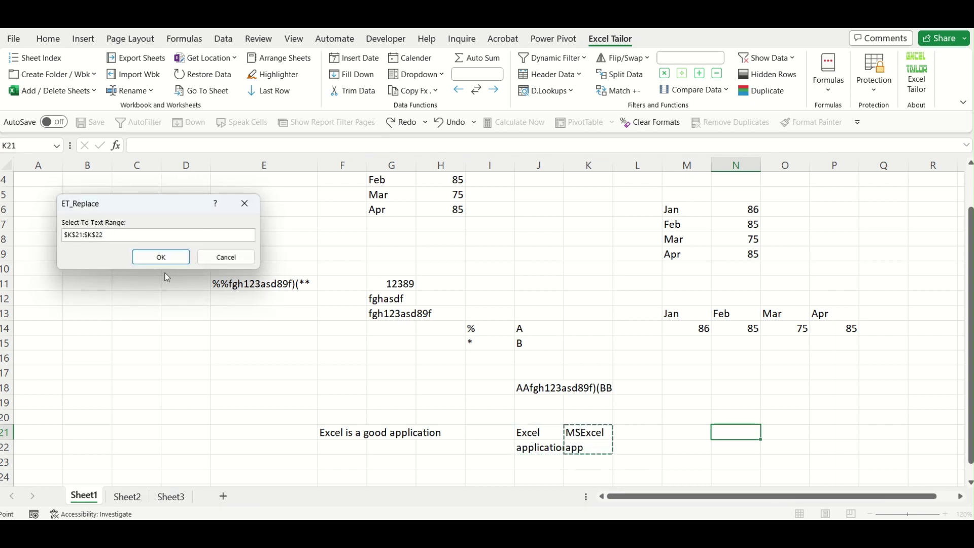
click(162, 257)
Compare N21's result 'MSExcel is a good app' with the original sentence in F21.
click(731, 459)
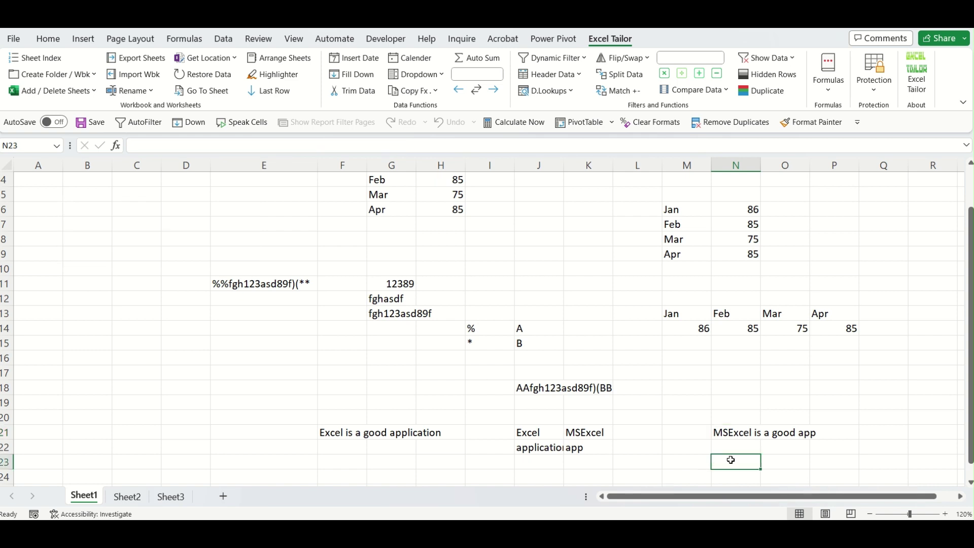
click(738, 436)
click(836, 452)
click(351, 432)
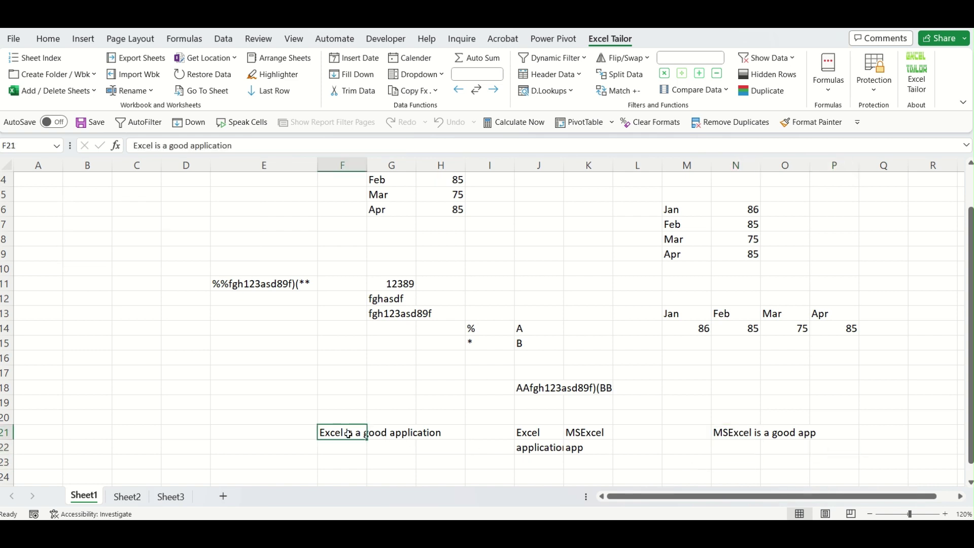
click(752, 433)
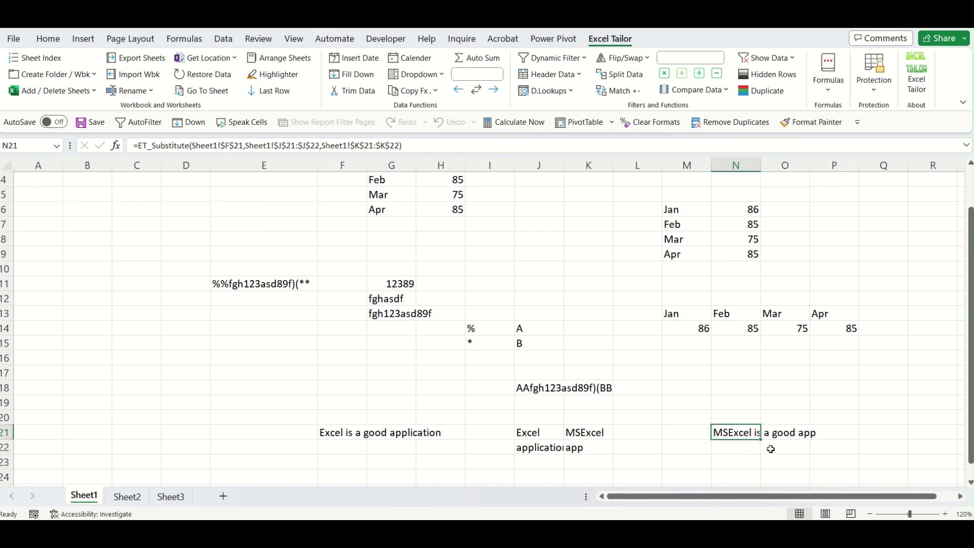
click(759, 460)
click(754, 437)
click(742, 447)
click(737, 435)
click(874, 423)
click(837, 93)
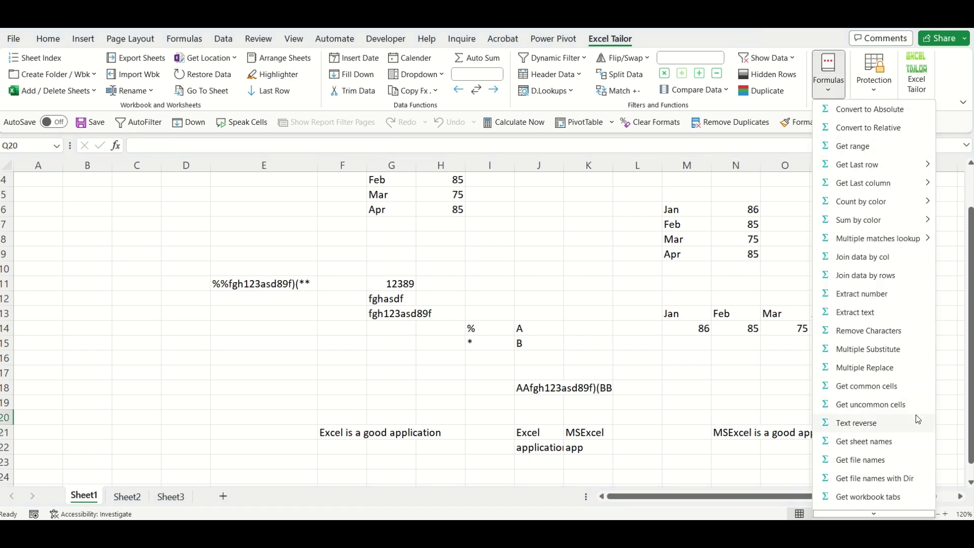
Scroll the Formulas list to Indirect format, then review the data on Sheet2 and Sheet3.
scroll(894, 425, down, 1)
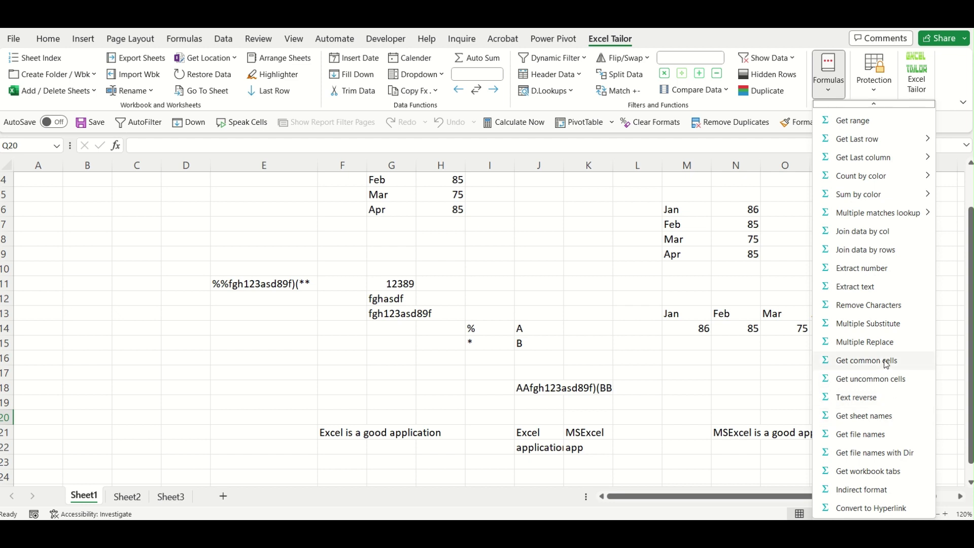
click(701, 411)
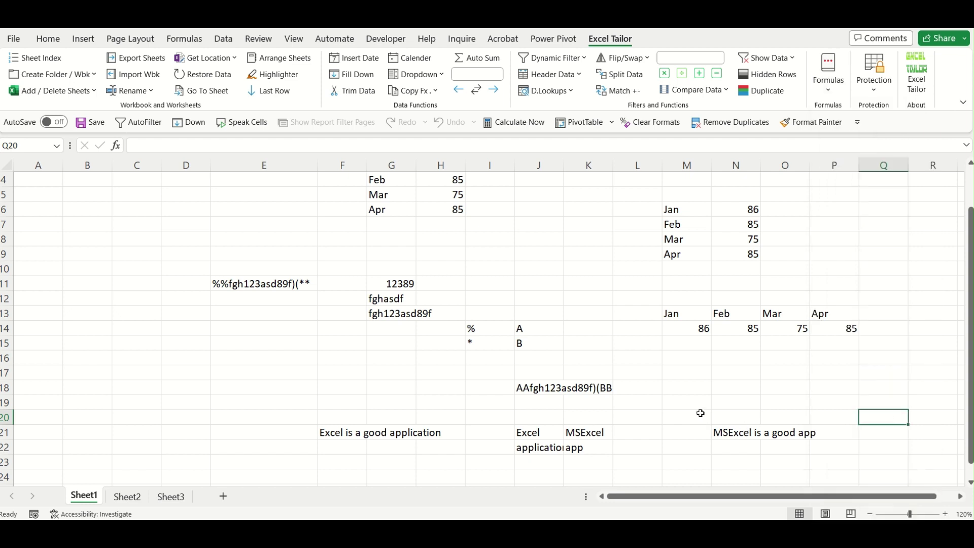
scroll(587, 391, up, 1)
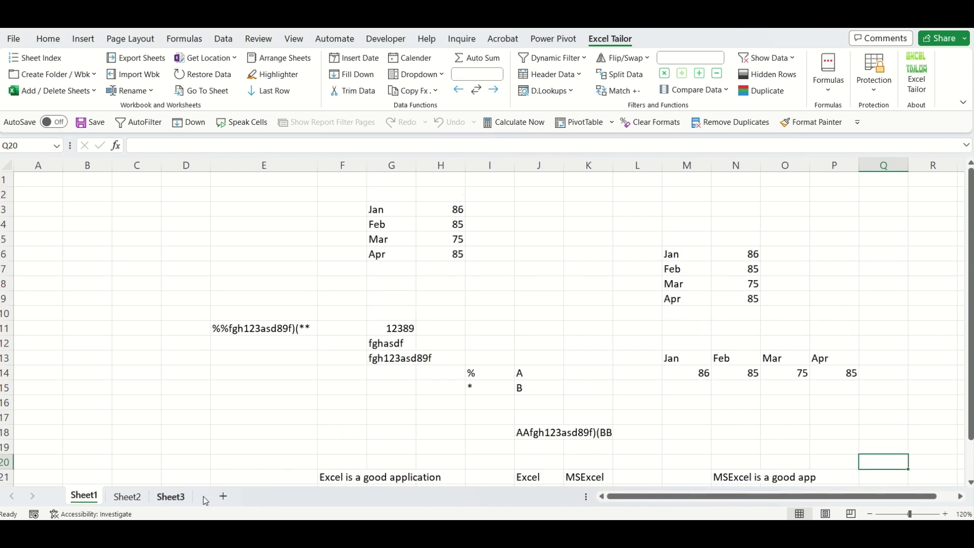
click(127, 497)
click(179, 499)
click(127, 498)
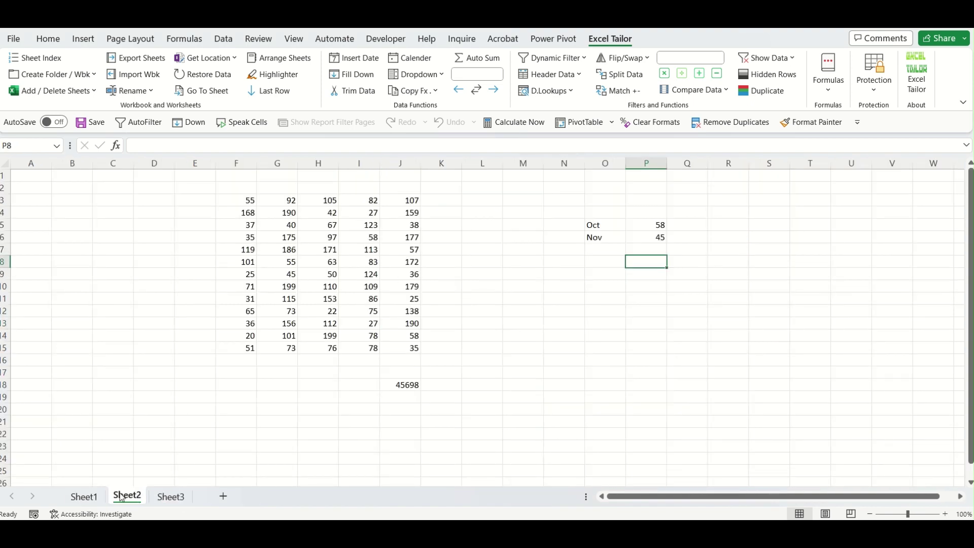
click(168, 495)
Add a new blank sheet and select cell F3.
click(224, 497)
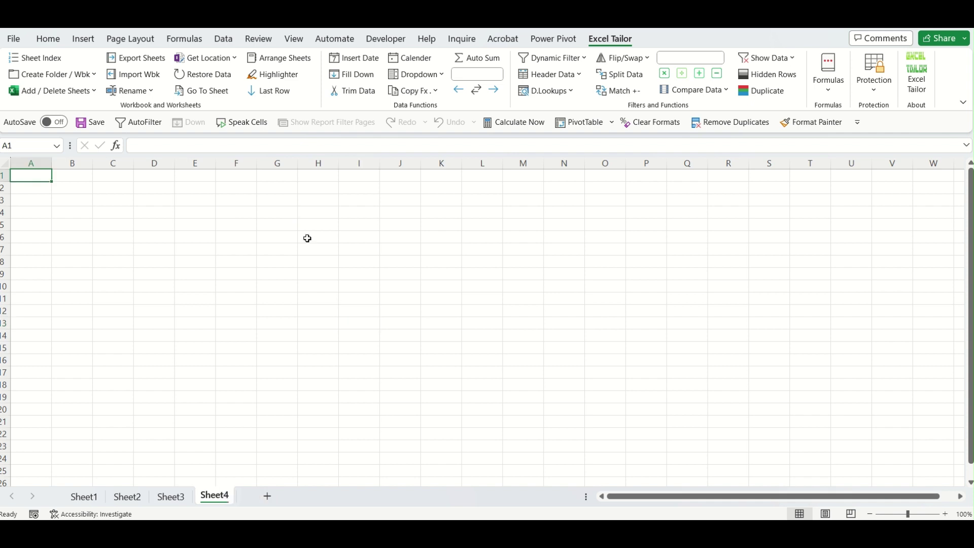
click(284, 215)
click(227, 203)
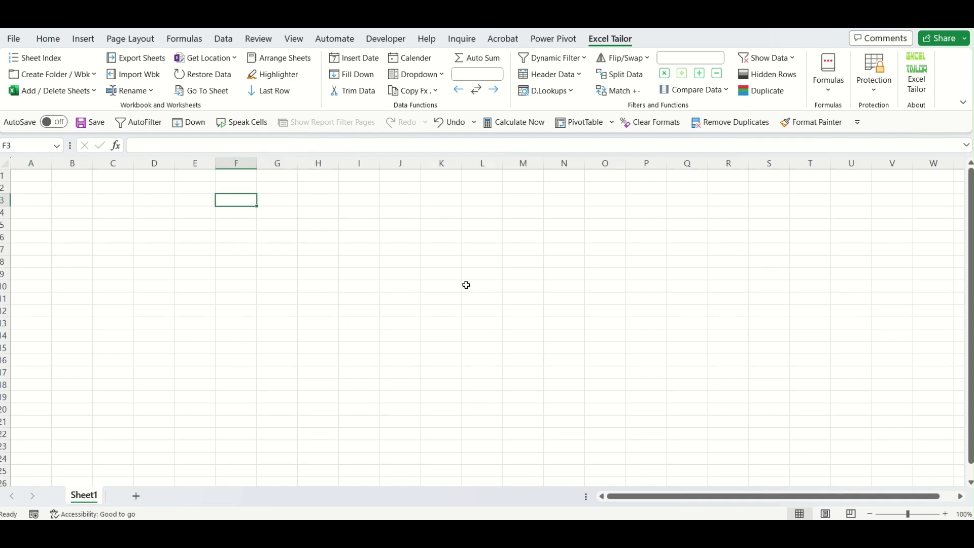
Enter Jan in F3 and fill the months down to Jun in F8.
text(Jan)
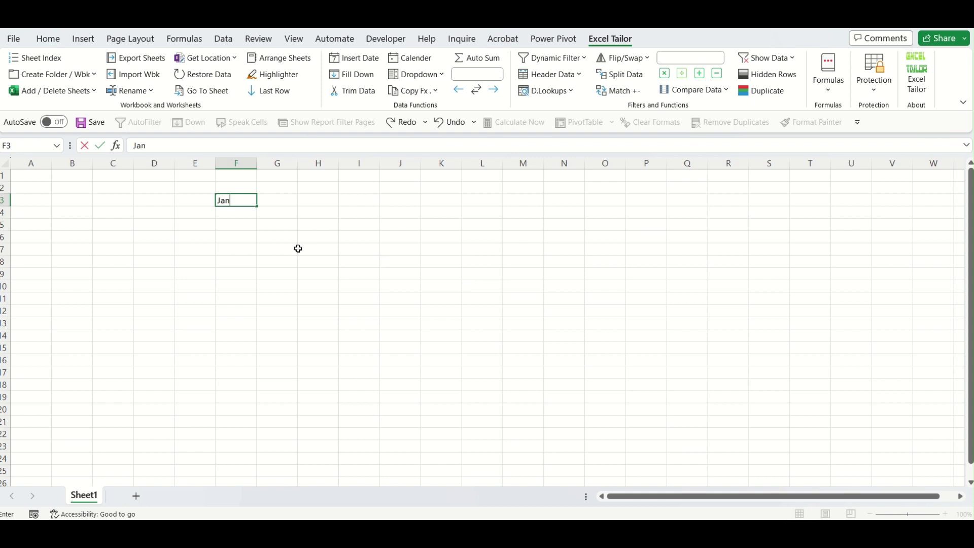
click(240, 247)
click(246, 201)
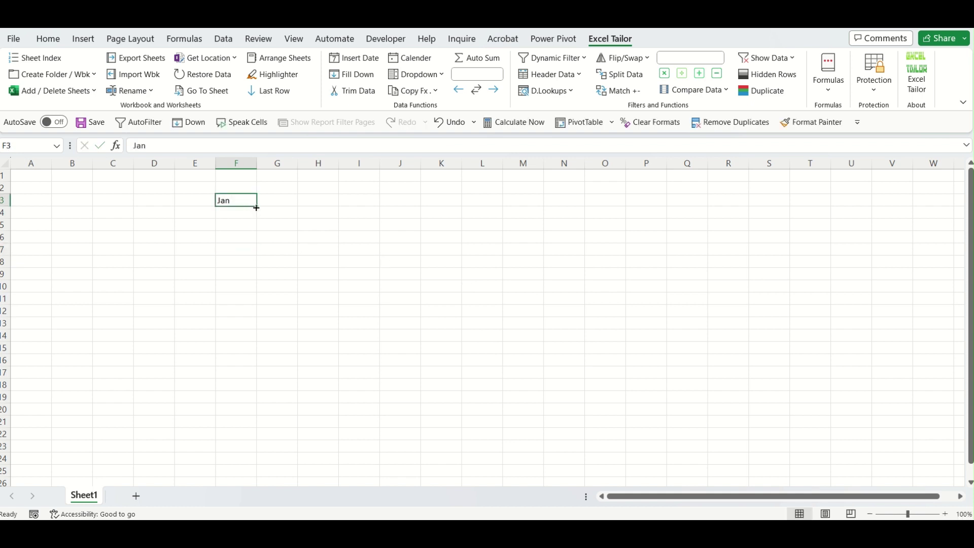
drag(257, 208, 260, 264)
Copy Jan, Mar and Jun into H4:H6.
click(242, 202)
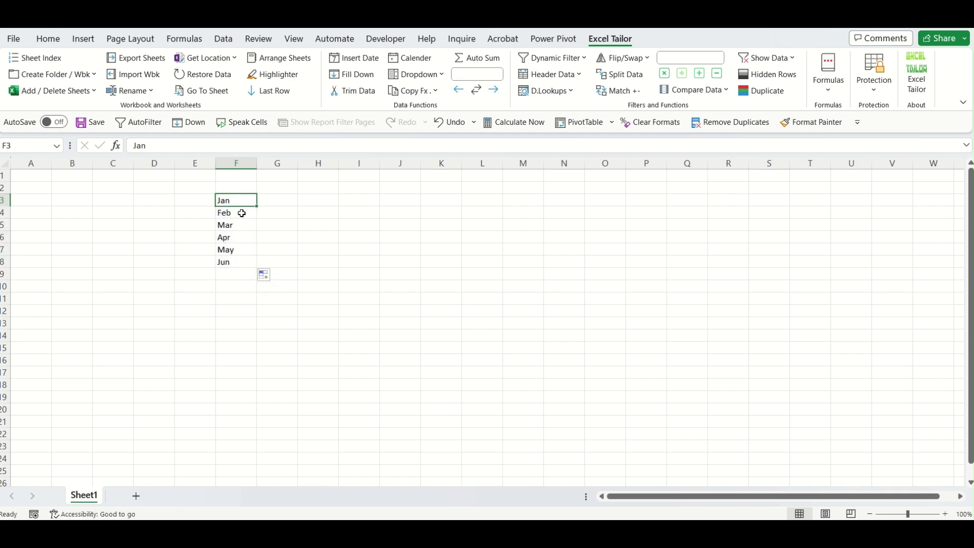
ctrl+click(239, 227)
ctrl+click(240, 261)
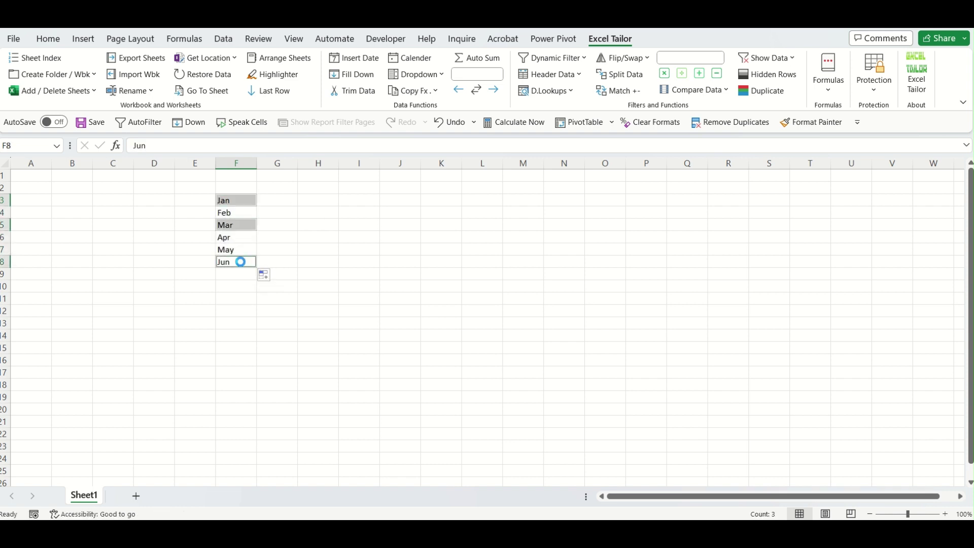
key(ctrl+c)
click(308, 213)
key(ctrl+v)
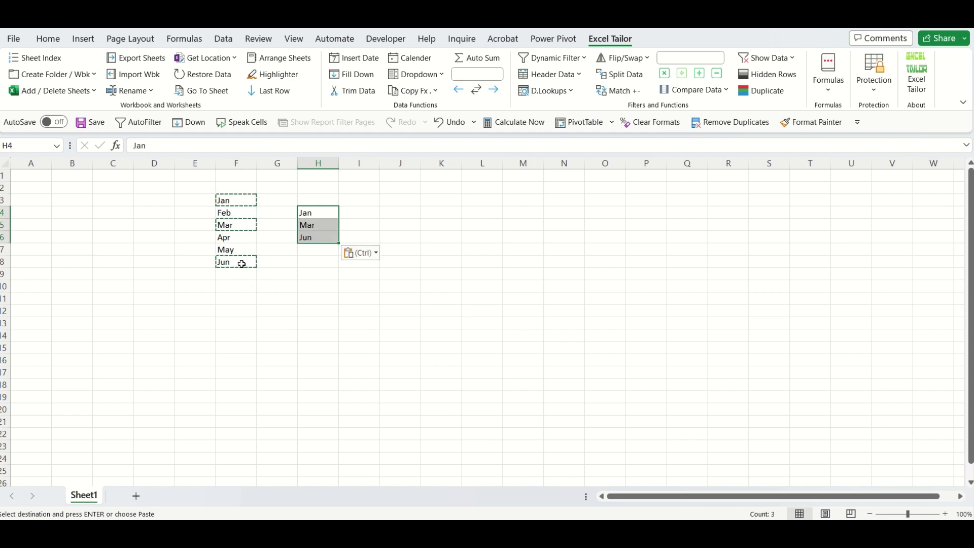
Add Jul and Aug in H7:H8.
click(318, 250)
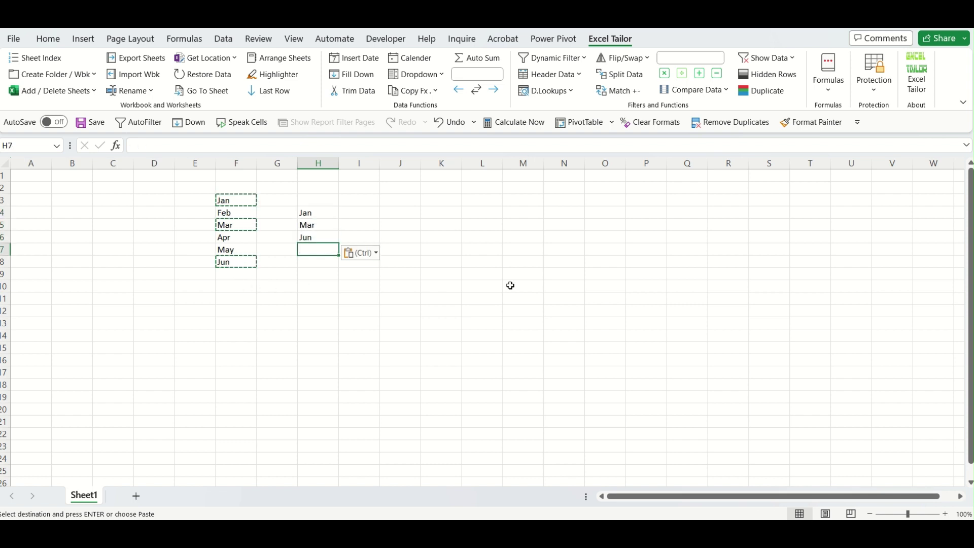
text(Jul)
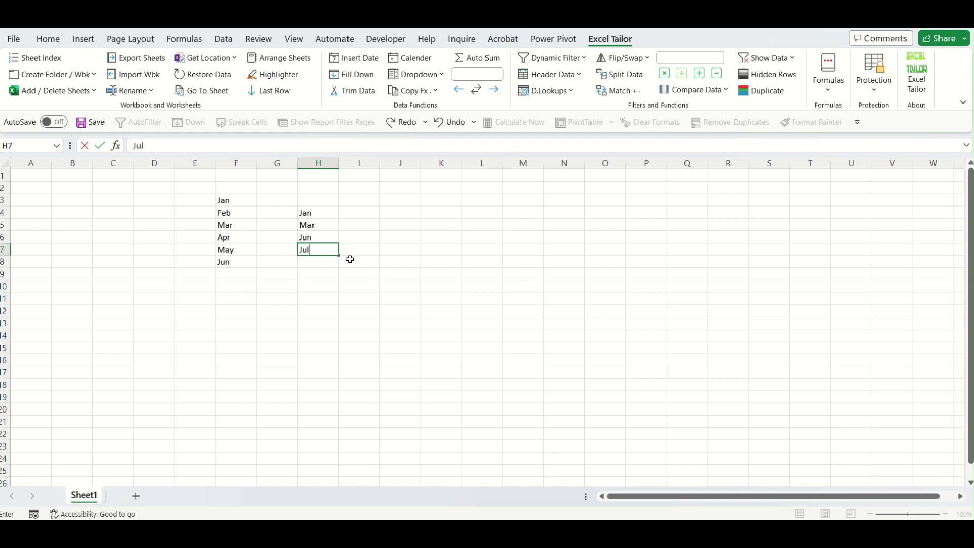
key(Return)
text(Aug)
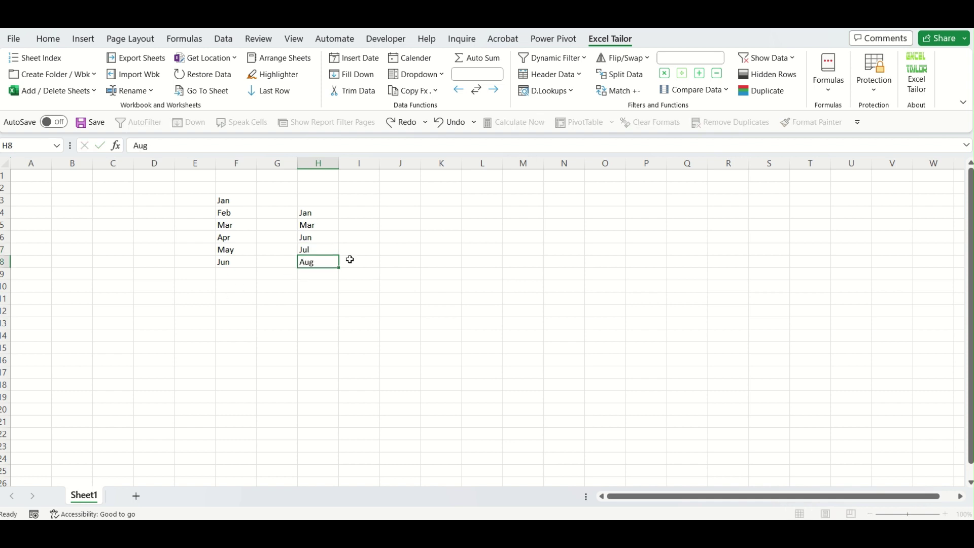
click(350, 259)
Enter Sep in F9 and fill down to Dec in F12.
click(226, 273)
text(Sep)
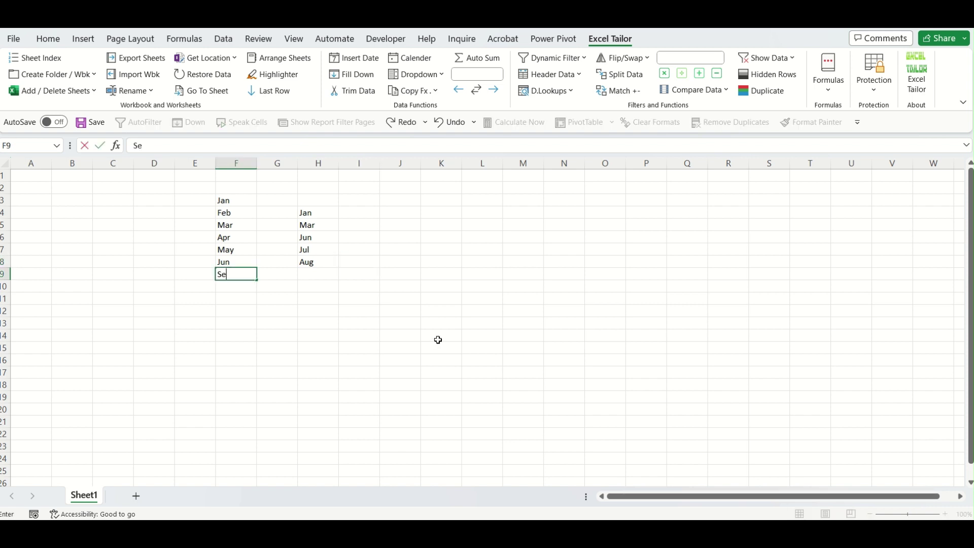
key(Tab)
click(250, 274)
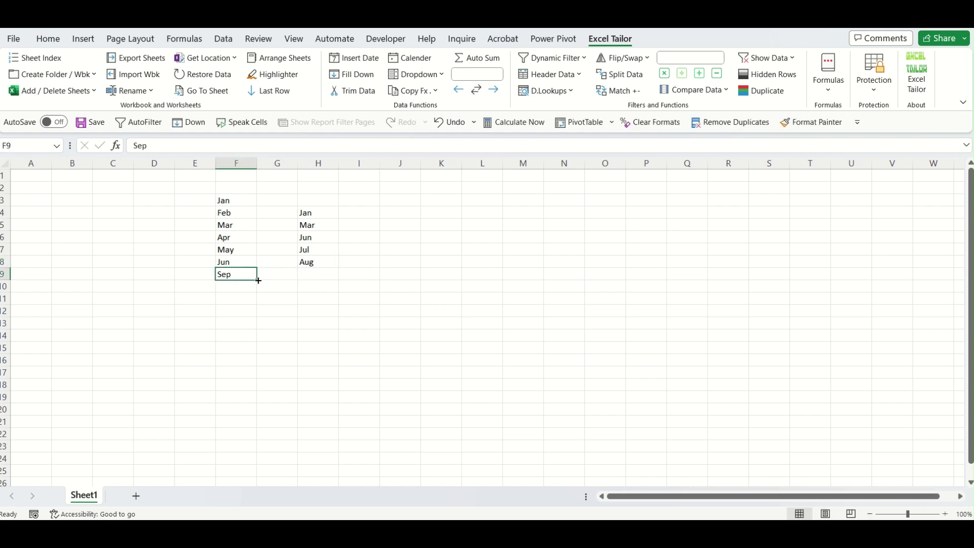
drag(257, 280, 258, 317)
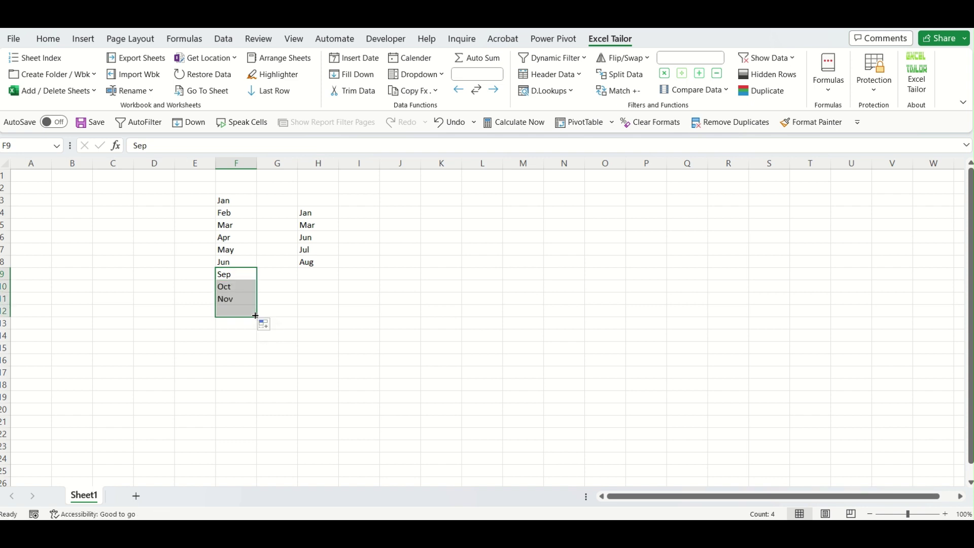
Copy Apr and Nov into H9:H10.
click(239, 299)
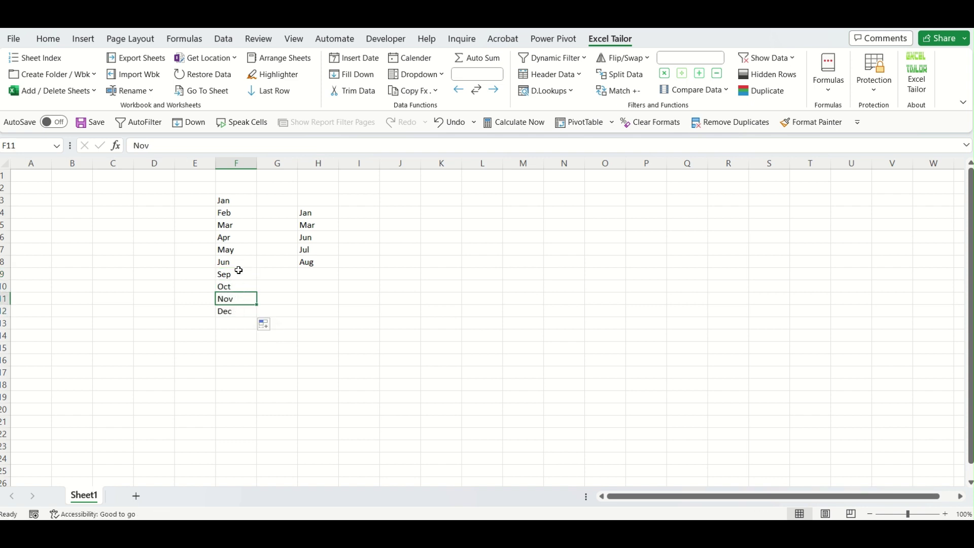
ctrl+click(237, 238)
key(ctrl+c)
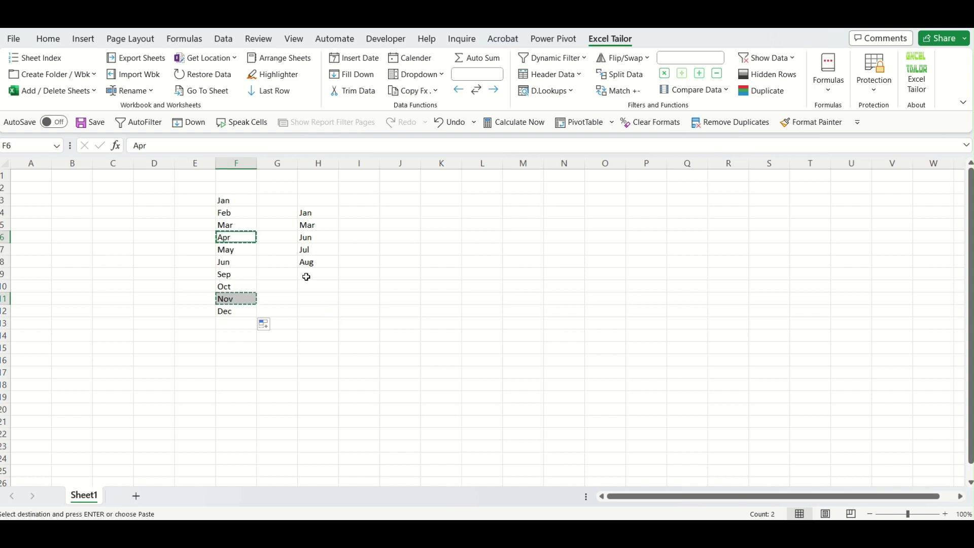
click(308, 276)
key(ctrl+v)
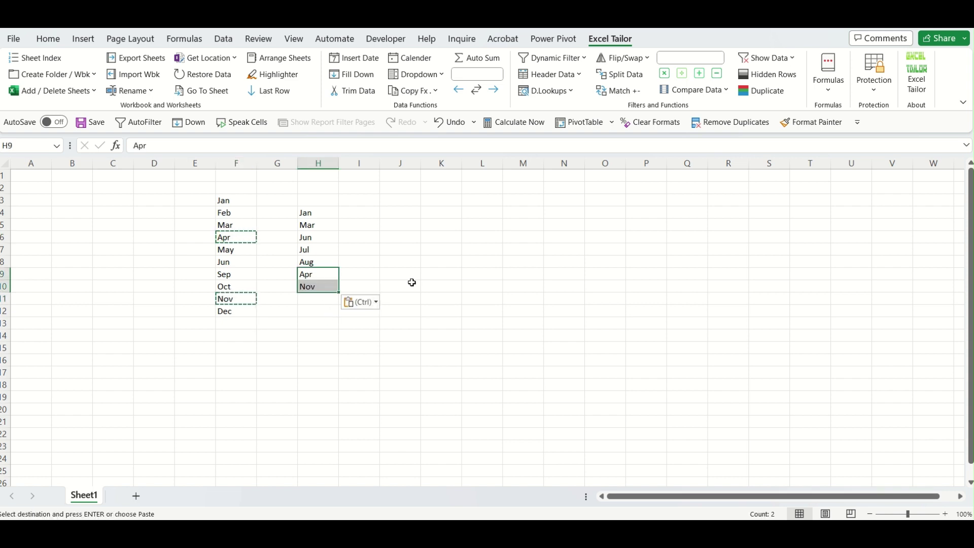
click(538, 252)
key(Escape)
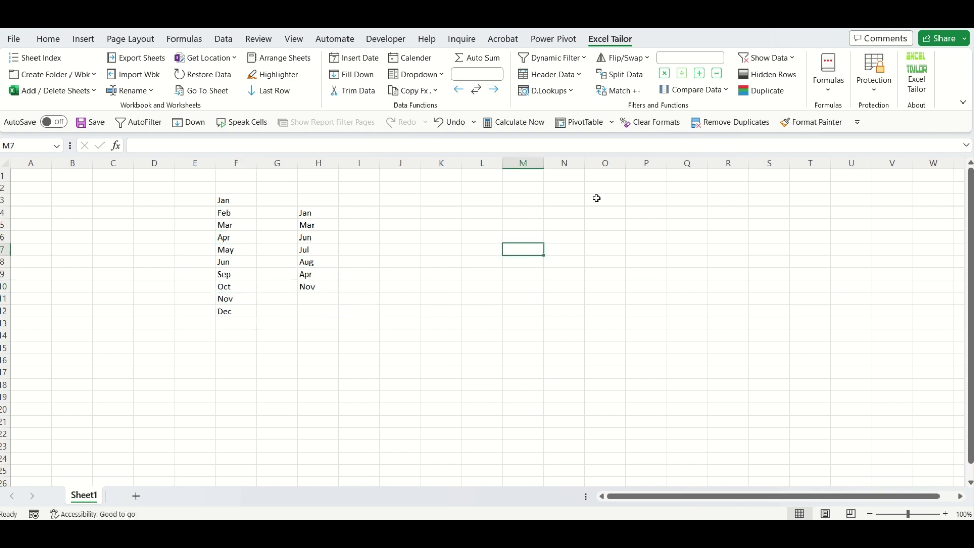
ctrl+scroll(583, 258, up, 2)
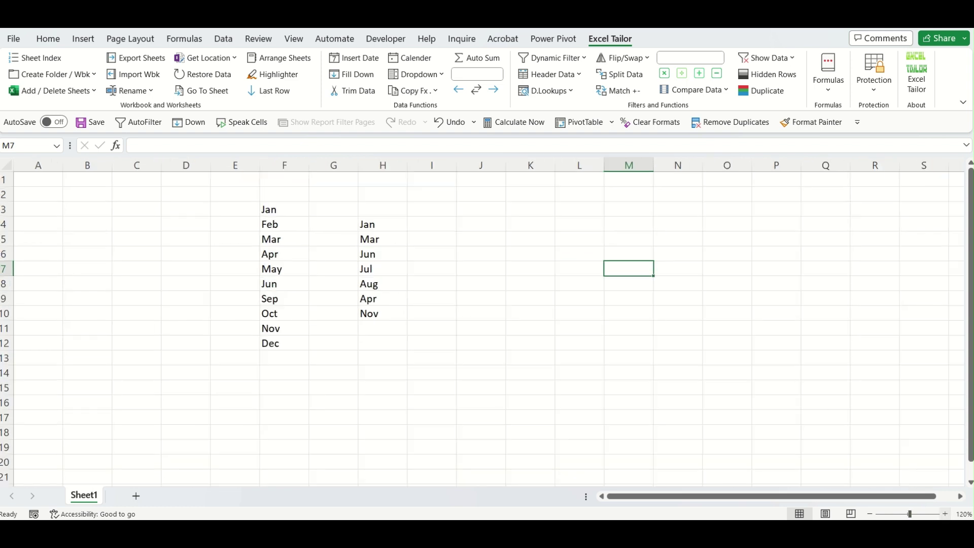
Insert a Get common cells formula in K4 comparing F3:F12 with H4:H10.
click(529, 223)
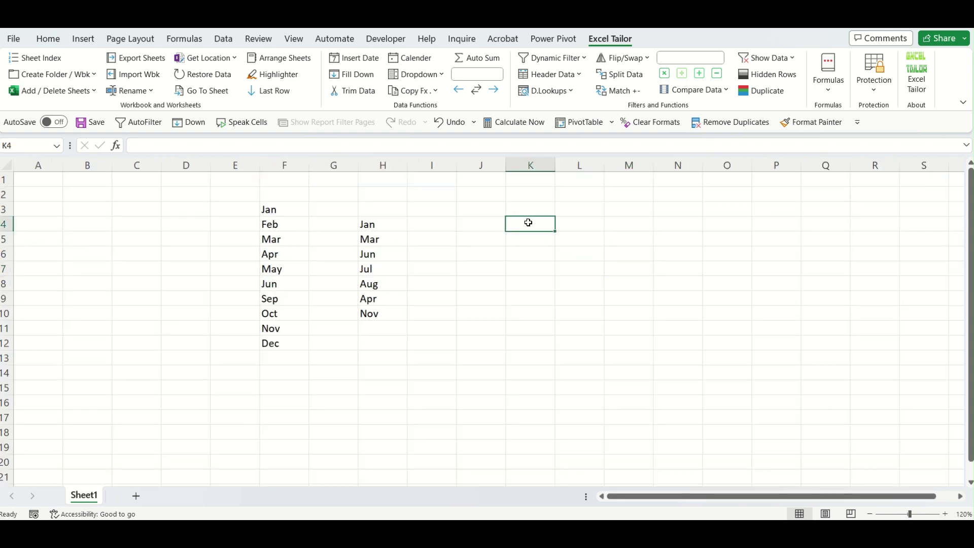
click(826, 90)
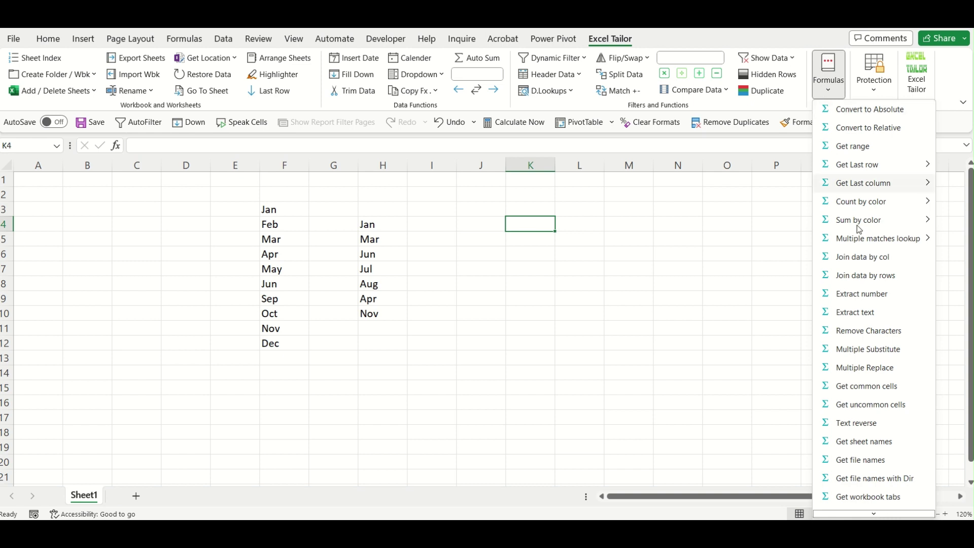
click(881, 387)
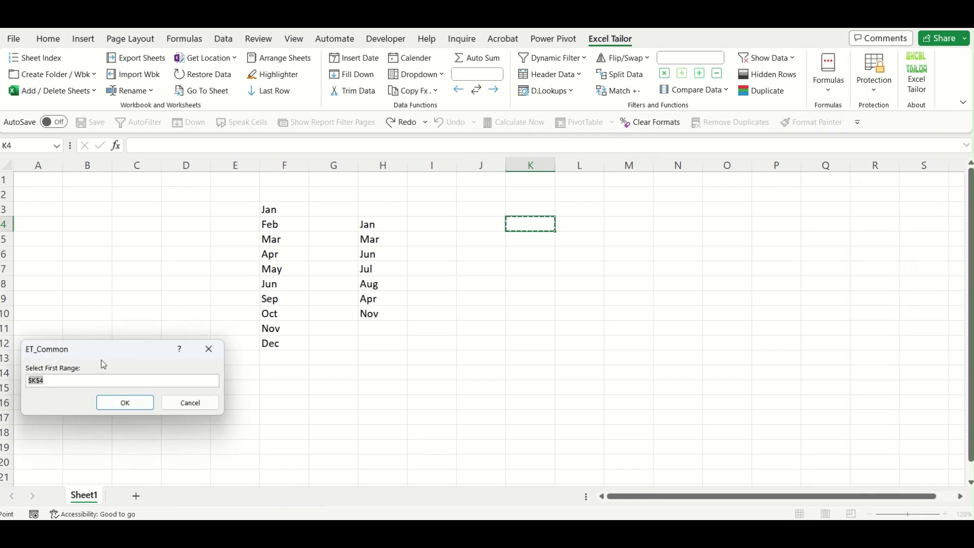
drag(269, 210, 270, 350)
click(139, 402)
drag(373, 224, 375, 316)
click(139, 402)
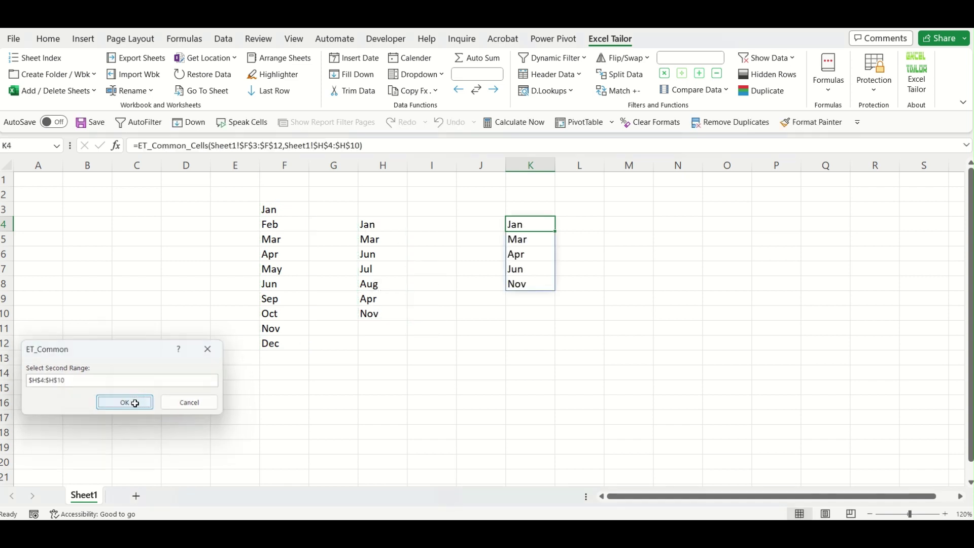
Check the common months Jan, Mar, Apr, Jun, Nov in column K against both lists.
click(495, 368)
click(526, 226)
click(525, 239)
click(523, 255)
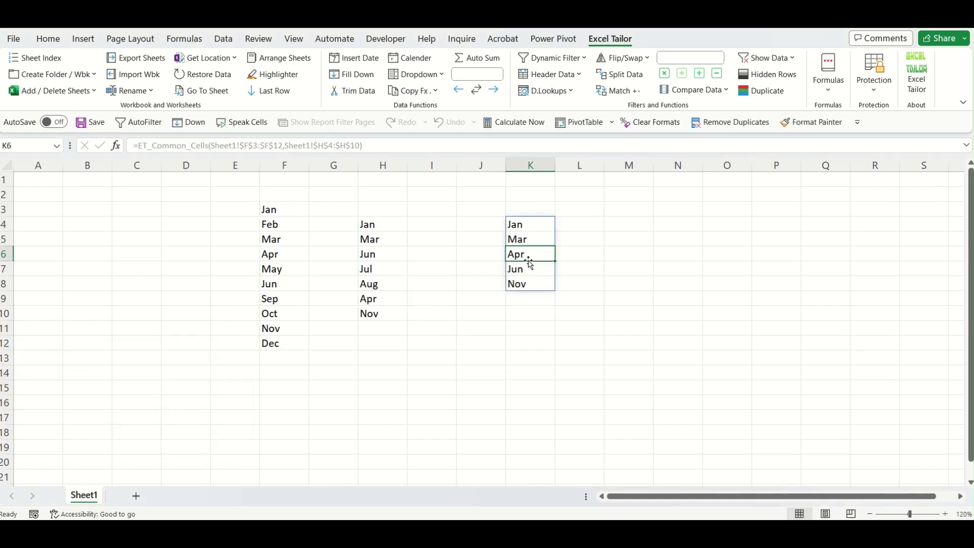
click(527, 272)
click(528, 283)
click(276, 302)
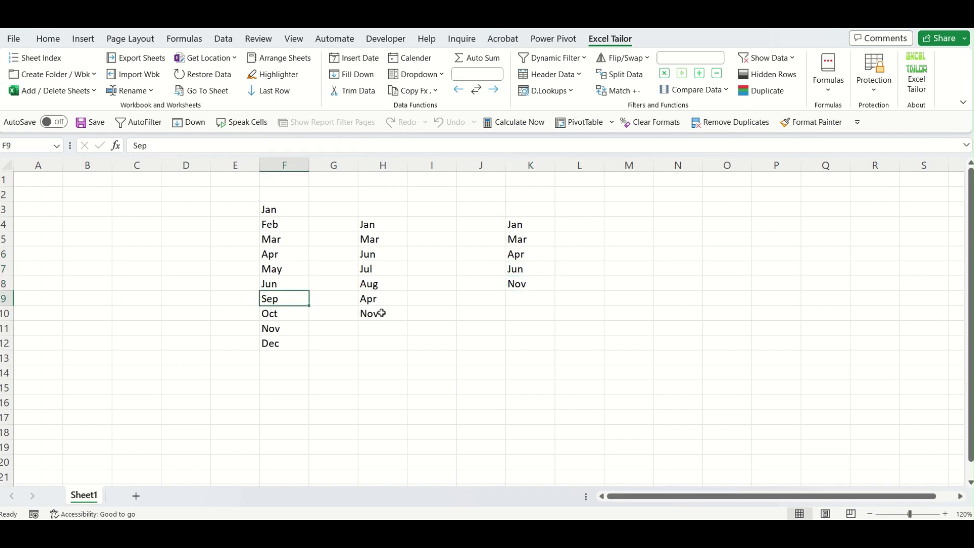
click(381, 313)
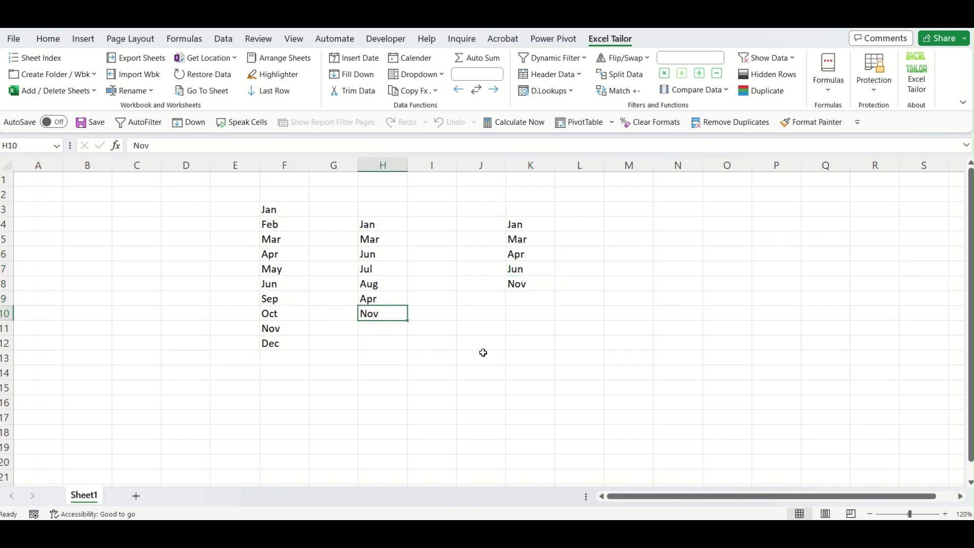
click(627, 228)
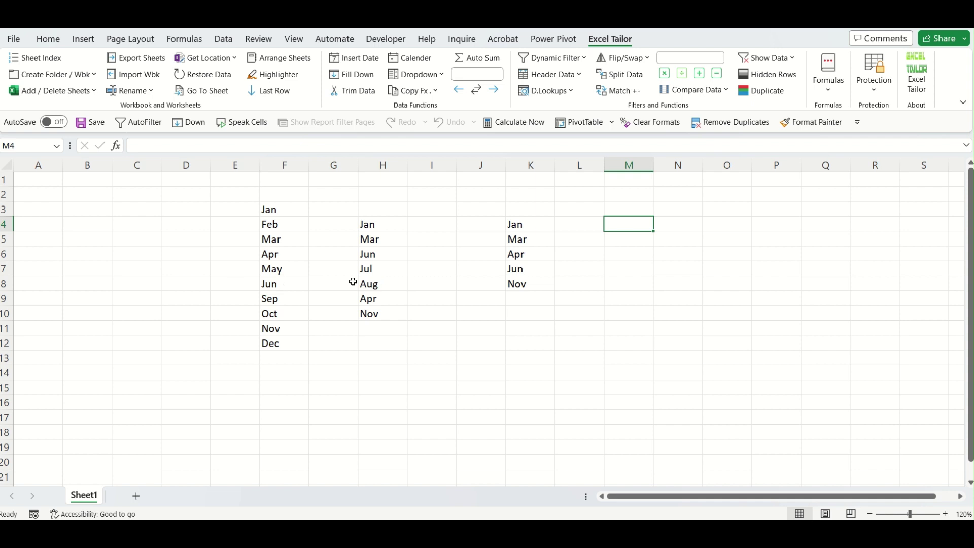
drag(294, 214, 293, 338)
drag(394, 227, 396, 314)
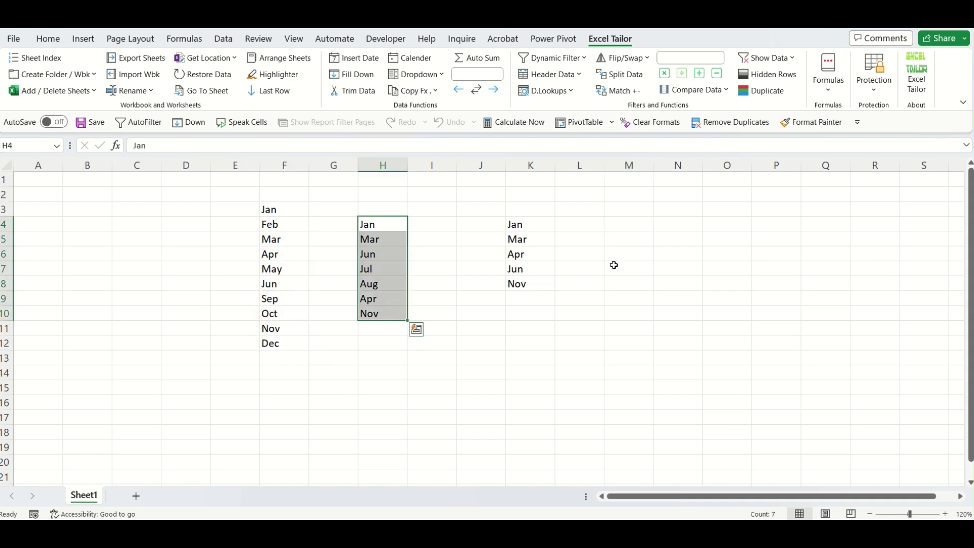
click(643, 226)
click(822, 91)
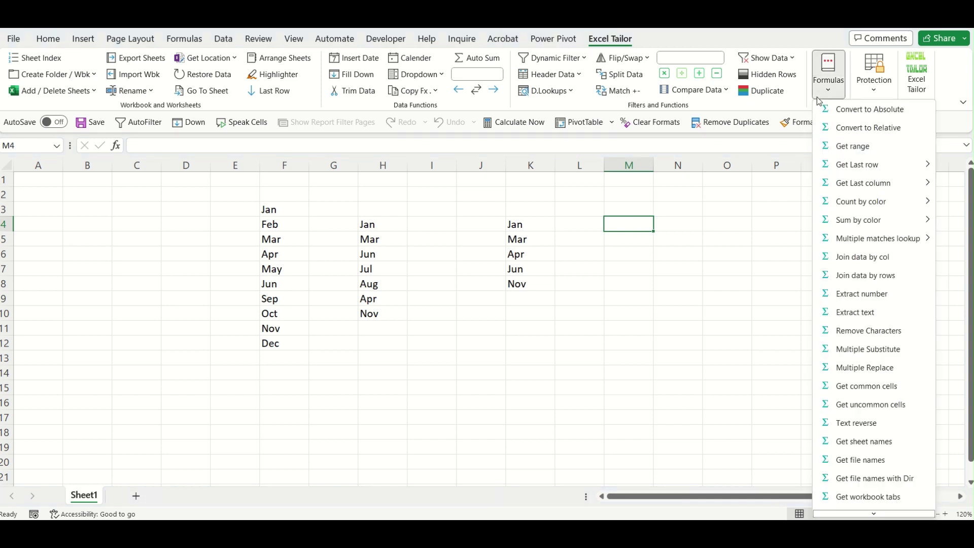
click(871, 405)
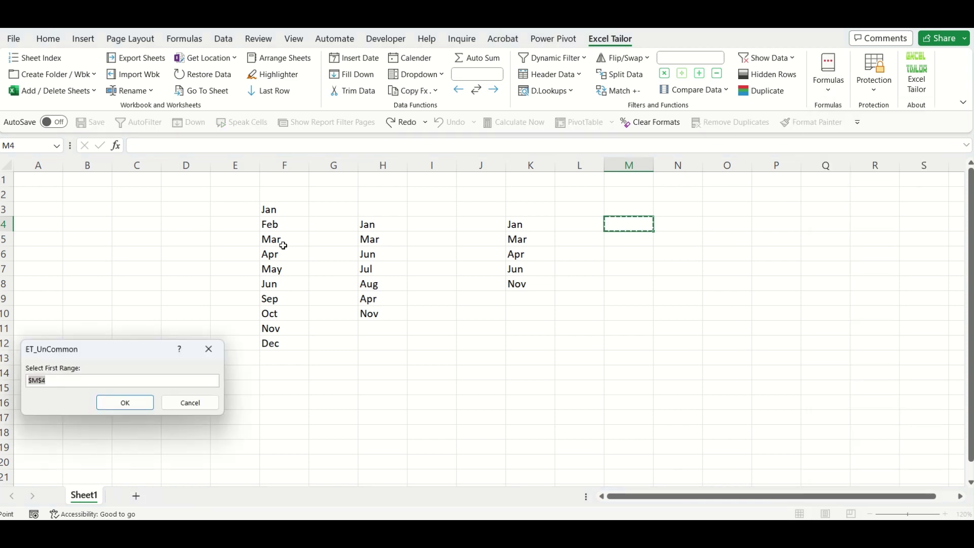
click(280, 213)
drag(283, 221, 287, 341)
click(124, 403)
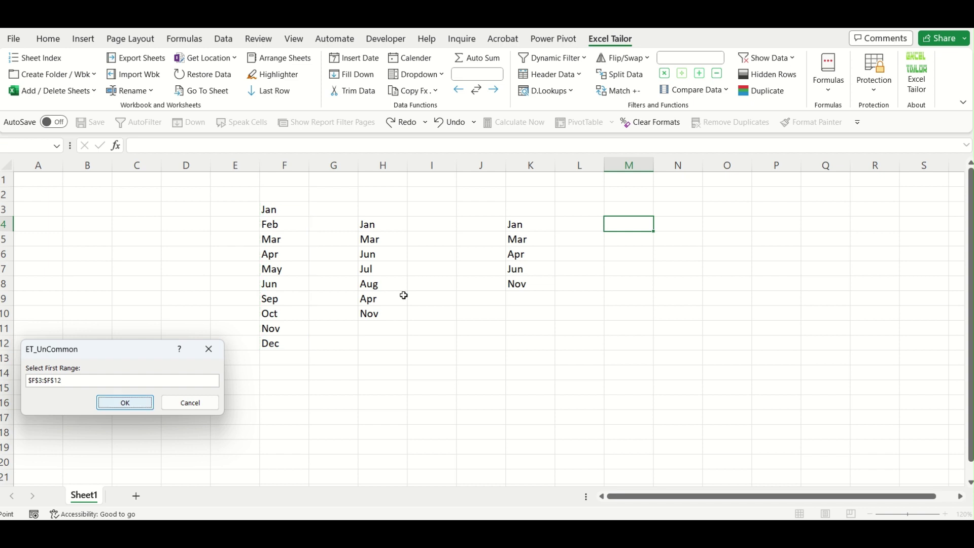
drag(382, 227, 381, 321)
click(133, 404)
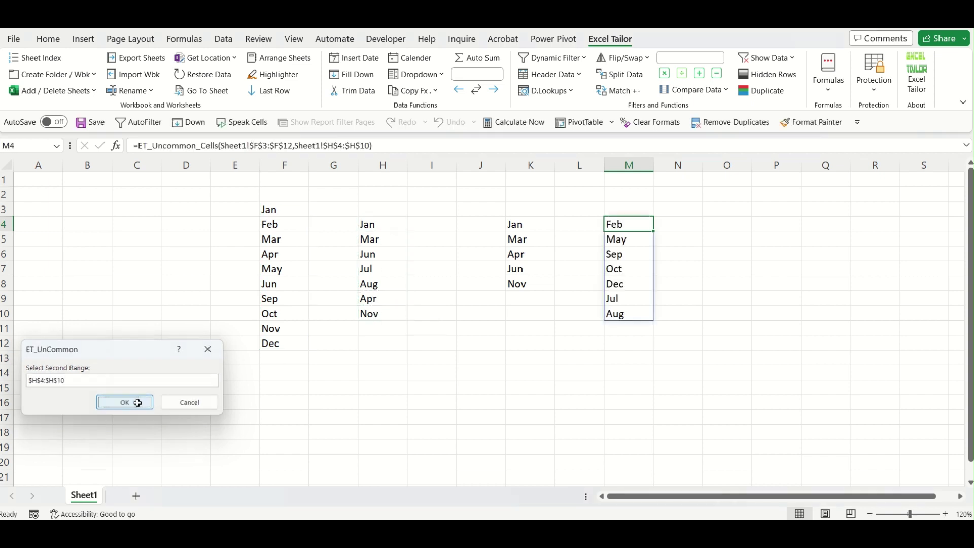
click(623, 225)
click(634, 238)
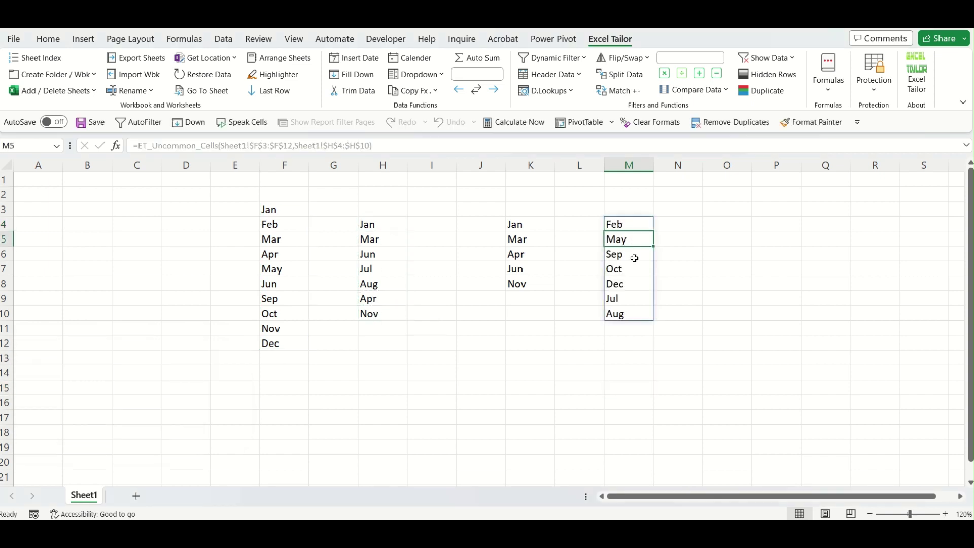
click(633, 257)
click(639, 271)
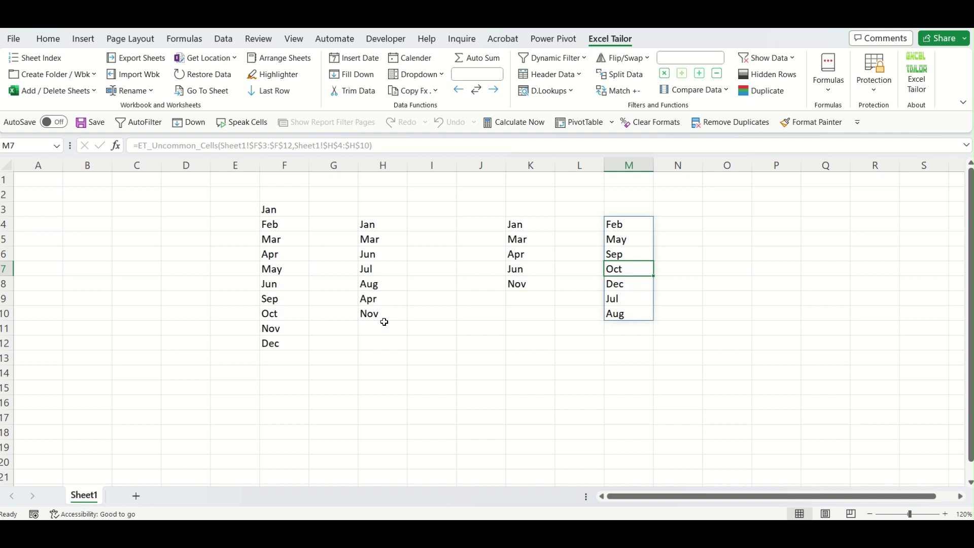
drag(280, 209, 279, 343)
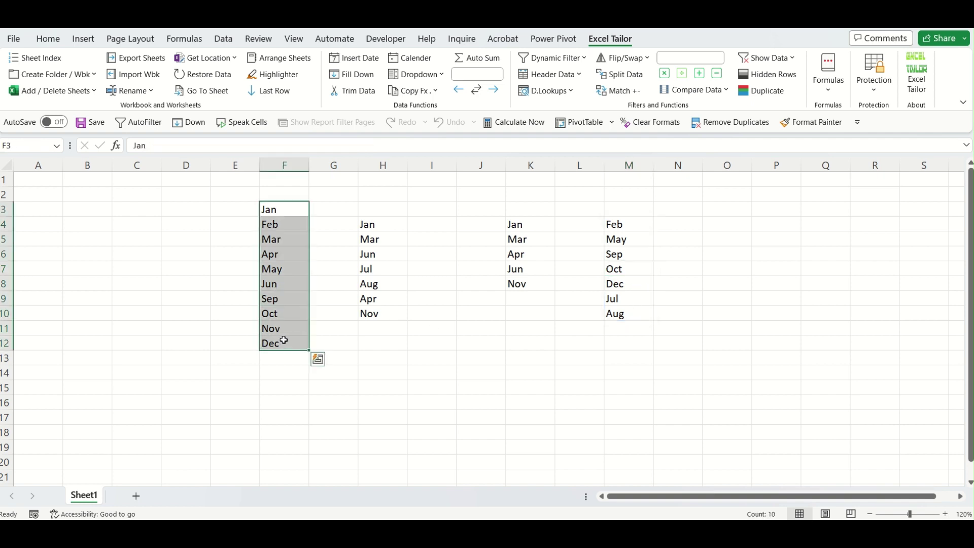
drag(377, 223, 377, 327)
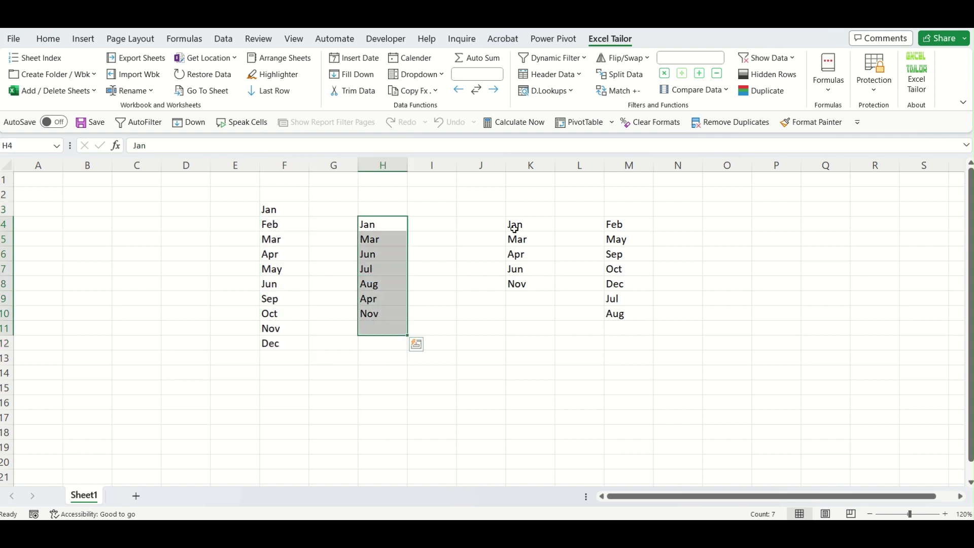
drag(515, 229, 524, 278)
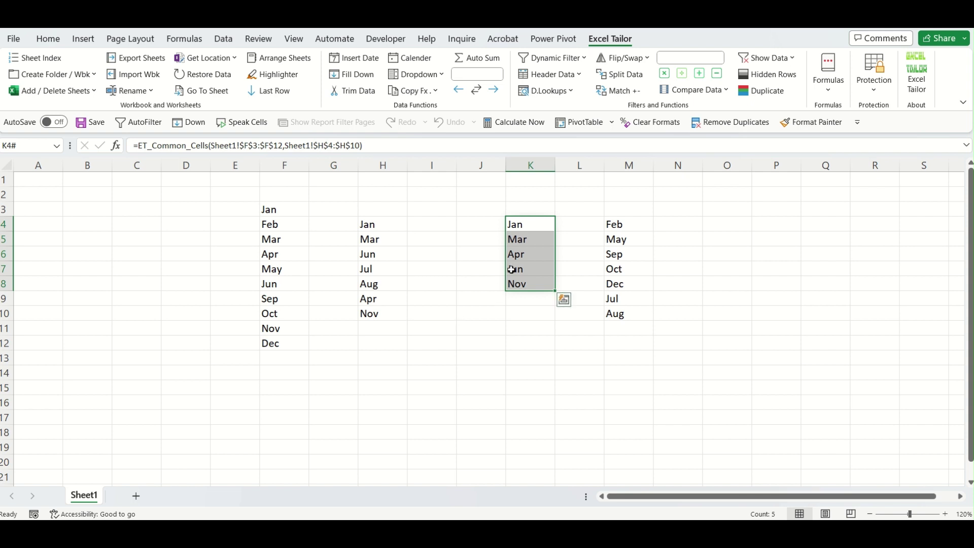
click(502, 357)
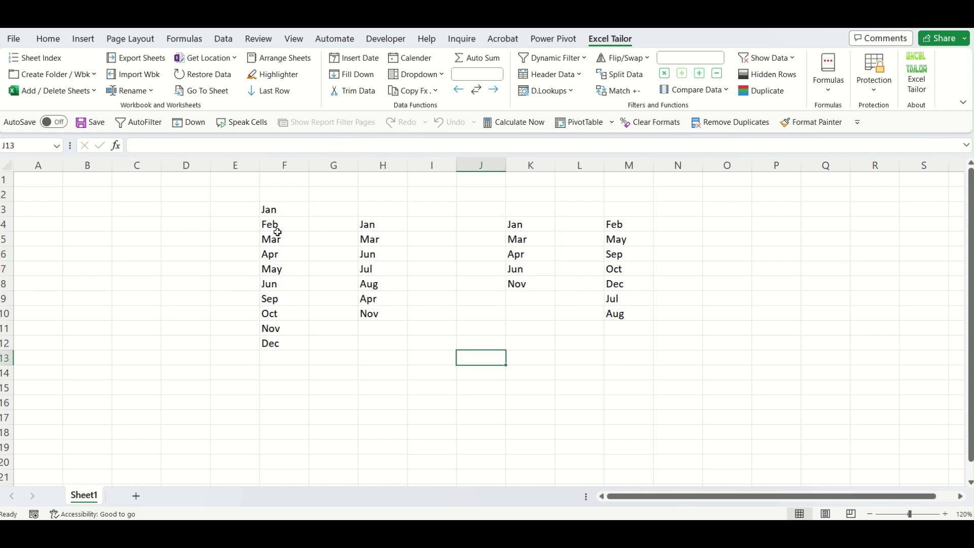
Insert a blank column at column J.
click(277, 234)
click(365, 256)
click(394, 274)
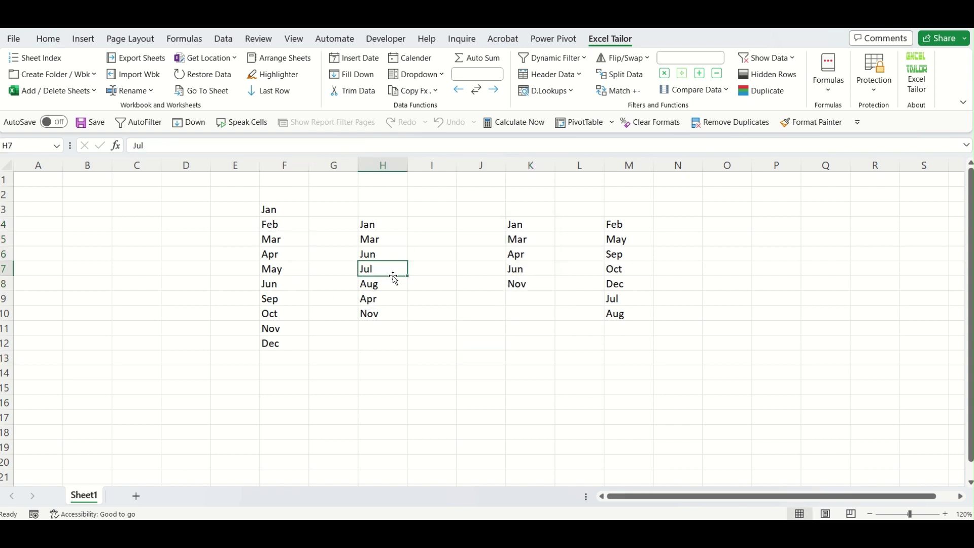
click(482, 166)
right_click(486, 165)
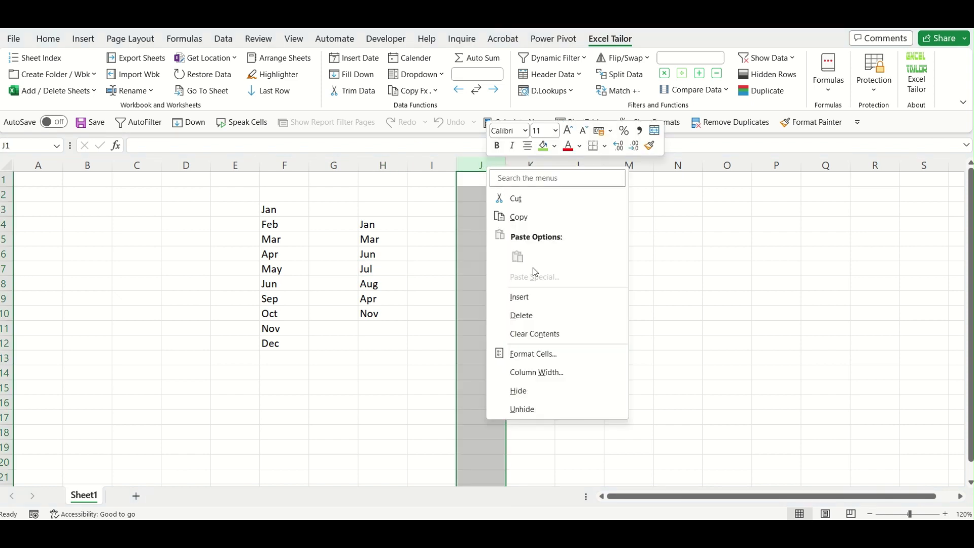
click(536, 297)
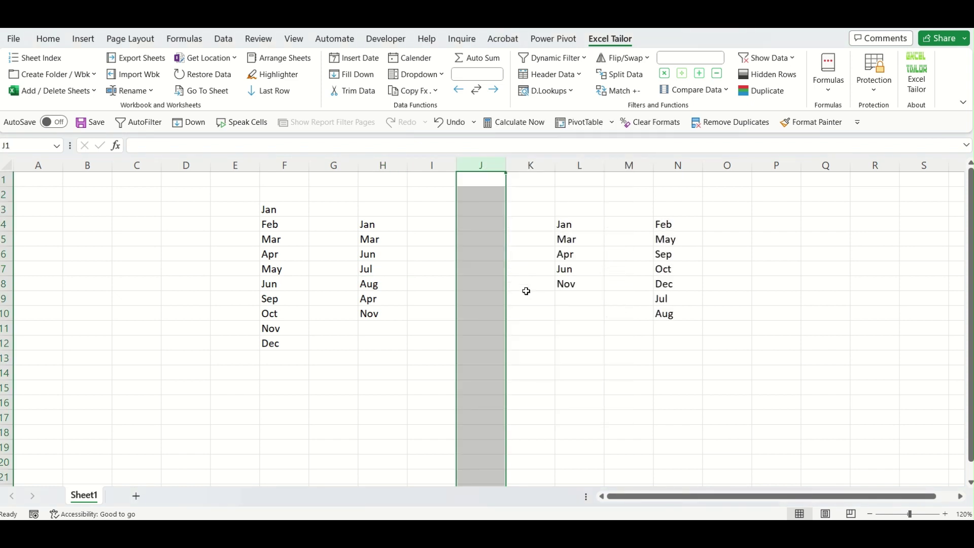
Copy Jan and Aug from H4 and H8 into I4:I5.
click(449, 227)
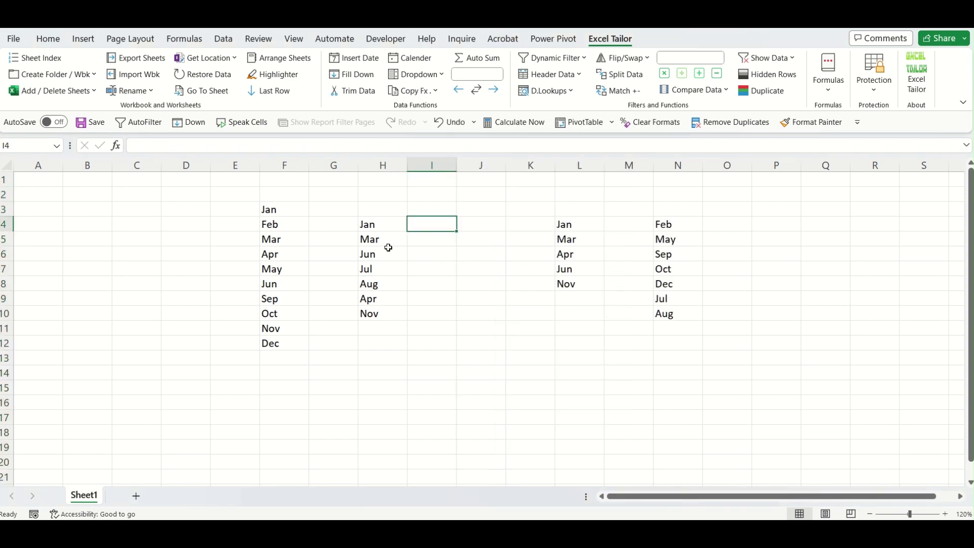
click(384, 230)
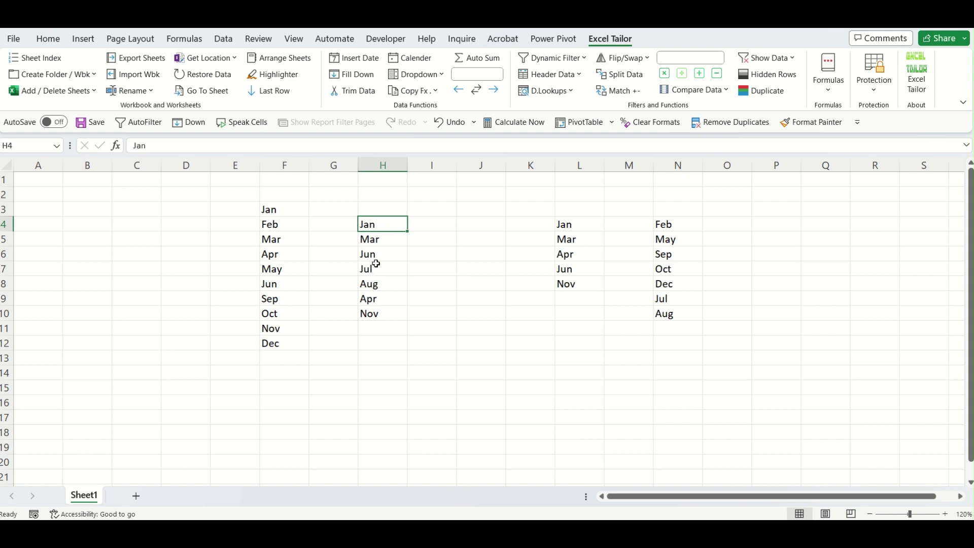
ctrl+click(386, 287)
key(ctrl+c)
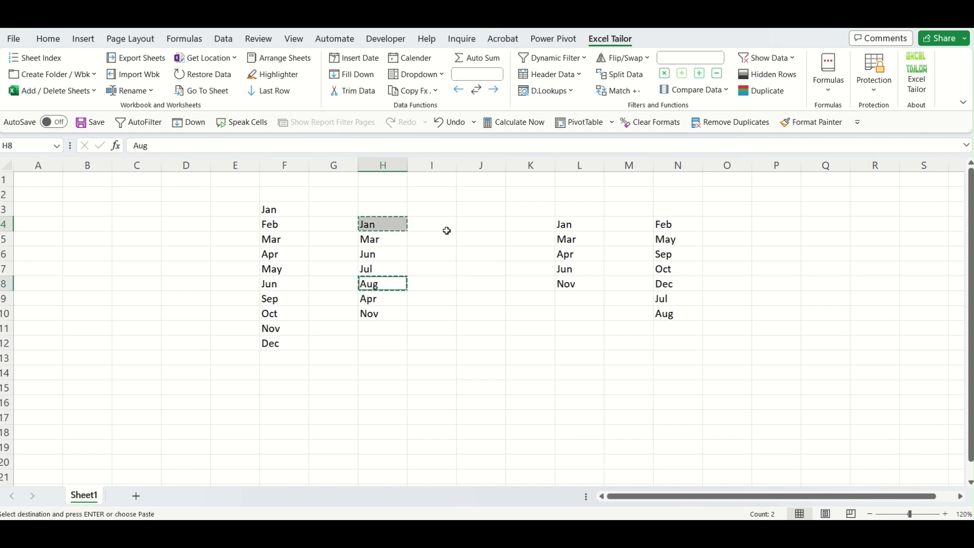
click(447, 228)
key(ctrl+v)
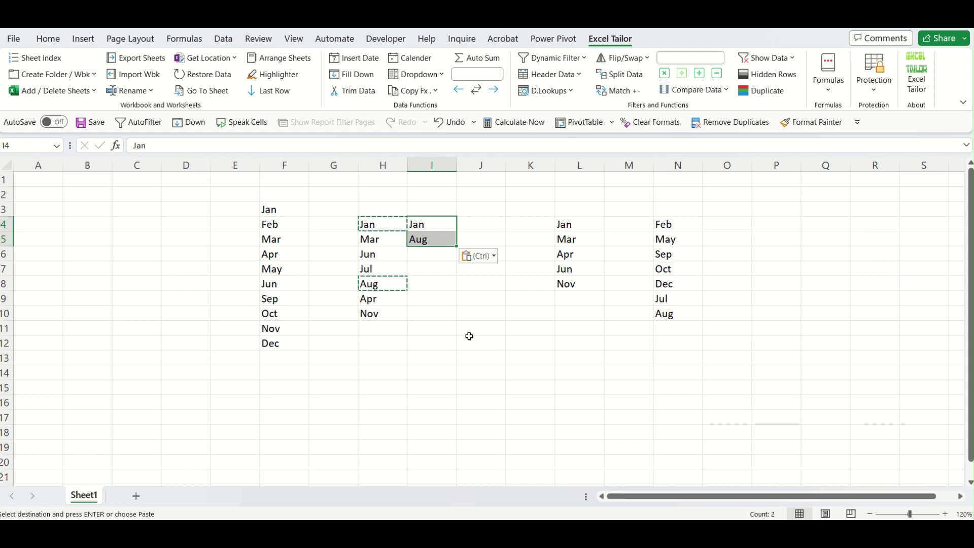
key(Escape)
Add I4:I5 as a third range to L4's ET_Common_Cells formula, leaving only Jan.
double_click(579, 227)
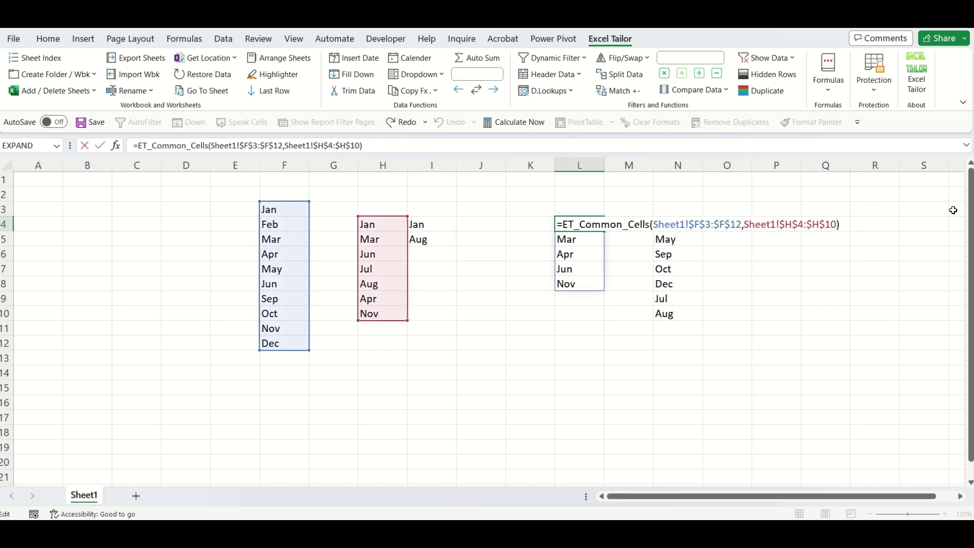
text(,)
drag(439, 221, 438, 239)
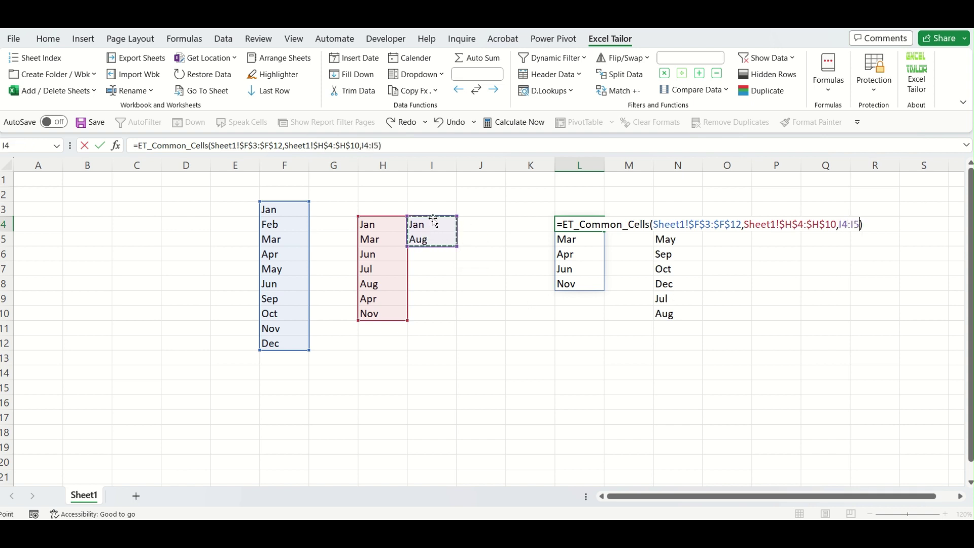
key(Return)
click(571, 324)
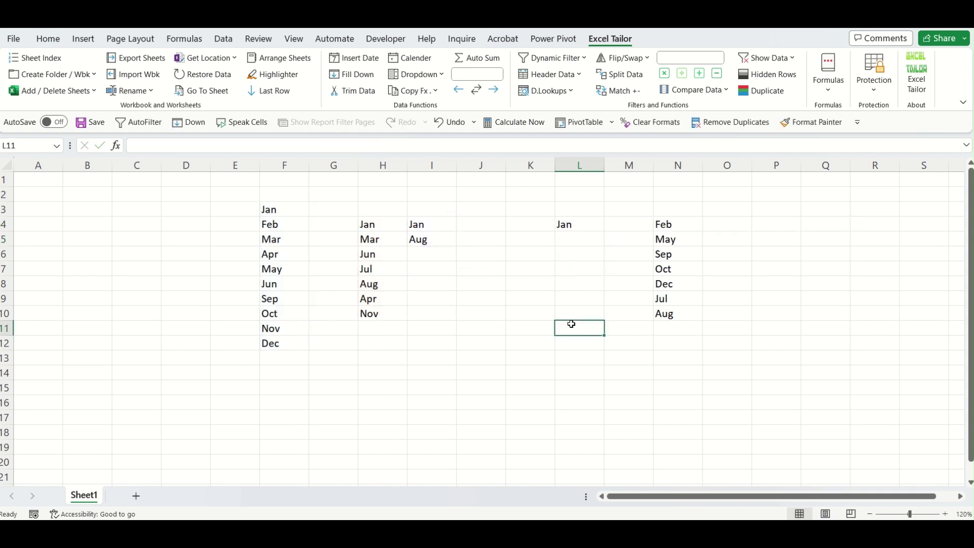
click(574, 227)
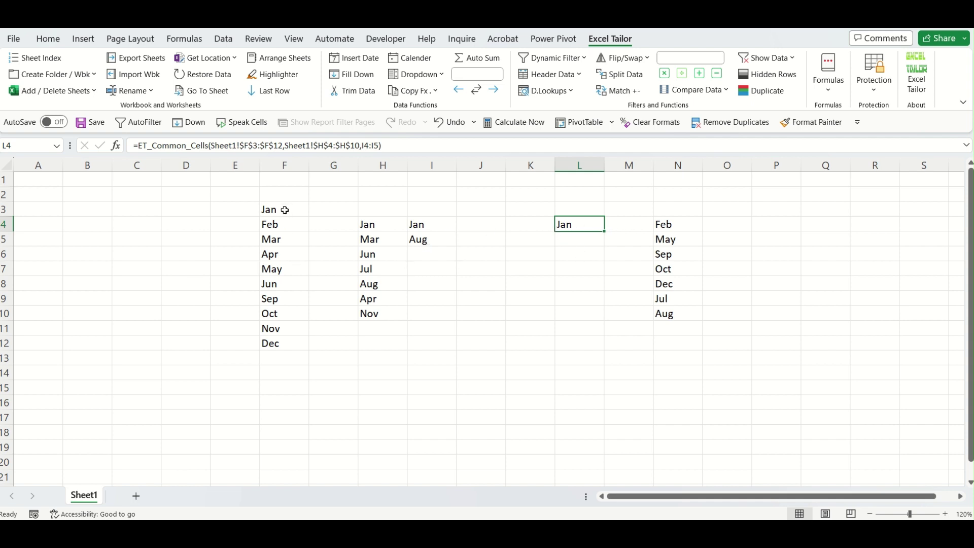
Review the month lists, highlighting the first list F3:F12.
click(280, 269)
click(370, 274)
click(427, 268)
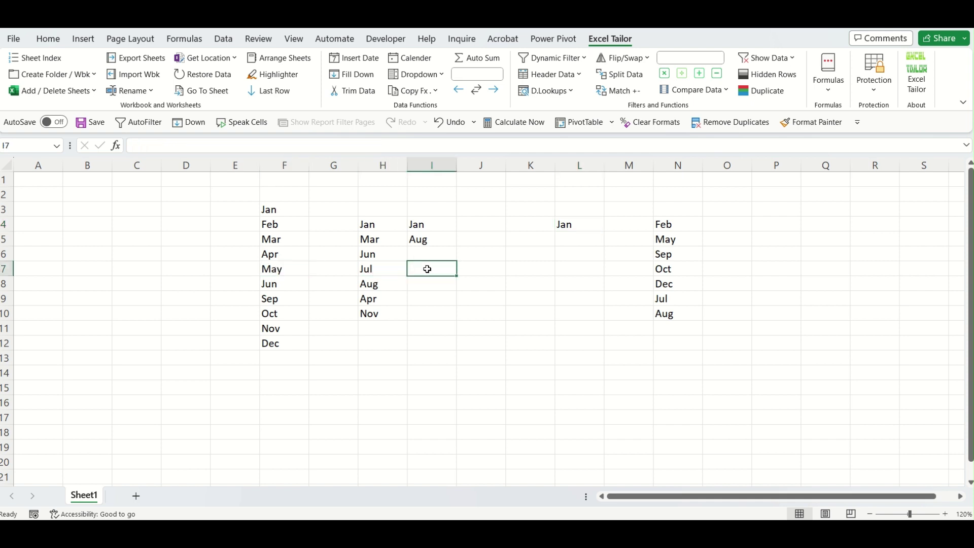
click(382, 268)
click(272, 279)
drag(271, 209, 278, 343)
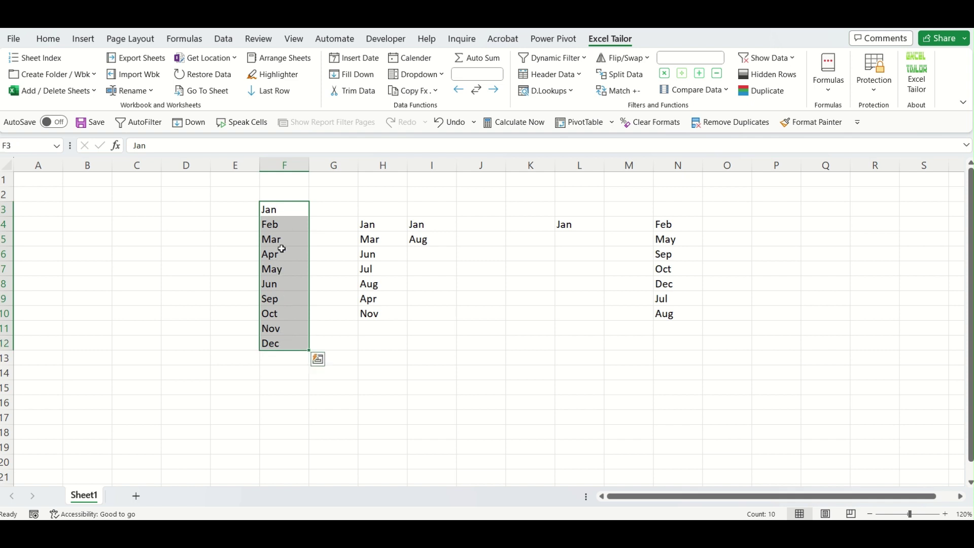
click(423, 344)
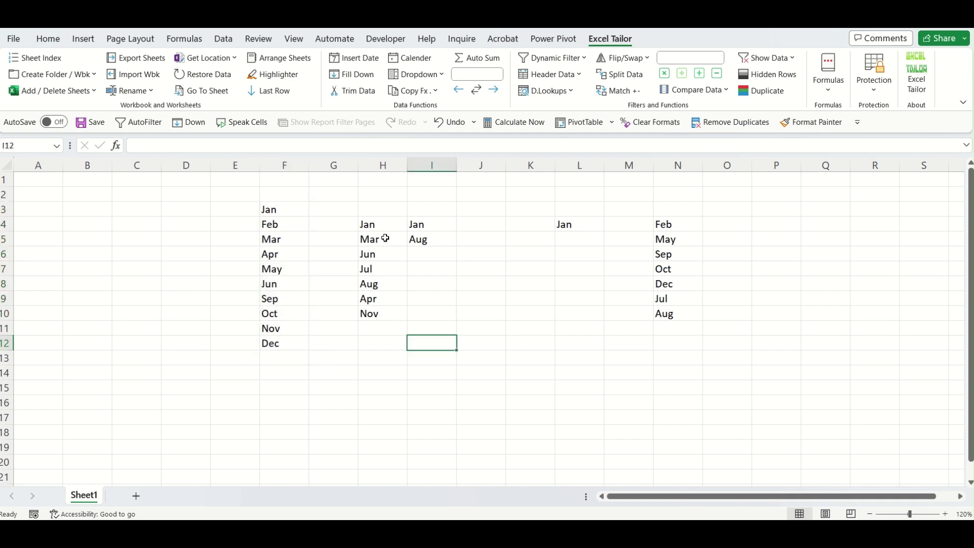
Highlight H4:H10 and point out Jan in F3, H4 and I4 as the shared month.
drag(379, 224, 392, 308)
click(377, 284)
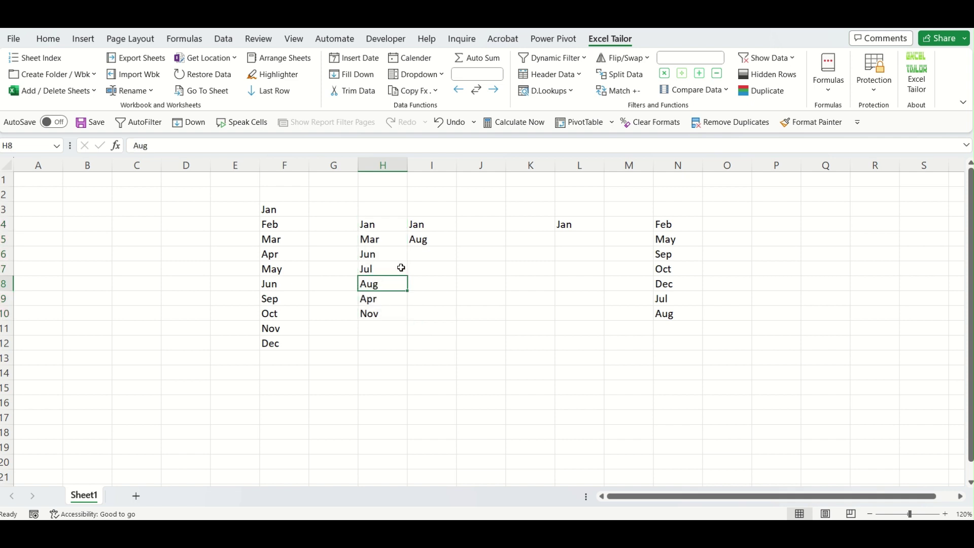
click(422, 240)
drag(448, 389, 445, 373)
click(425, 223)
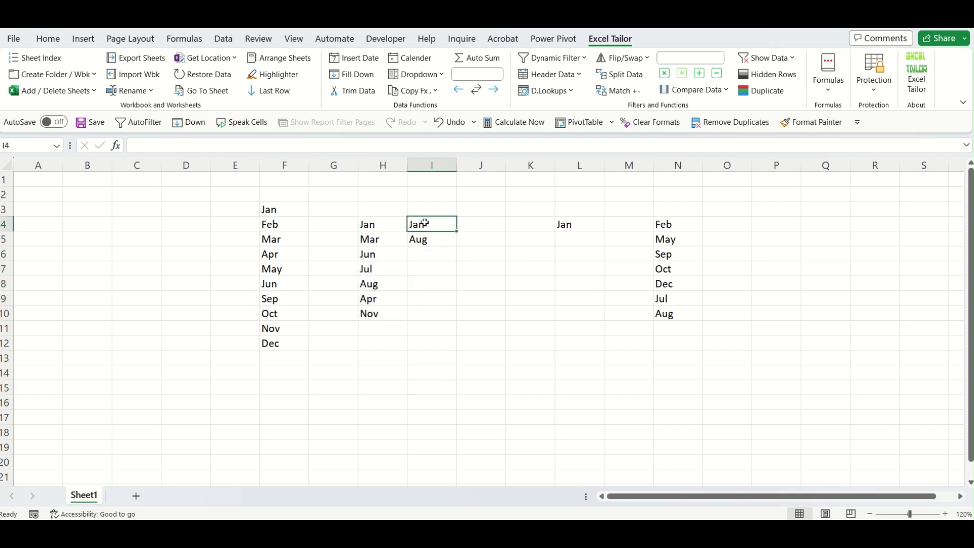
click(377, 229)
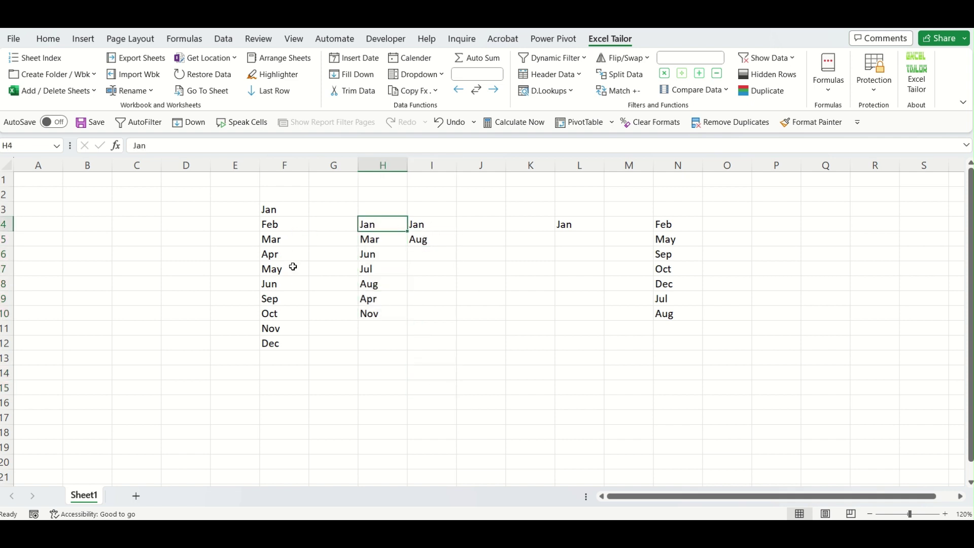
click(274, 209)
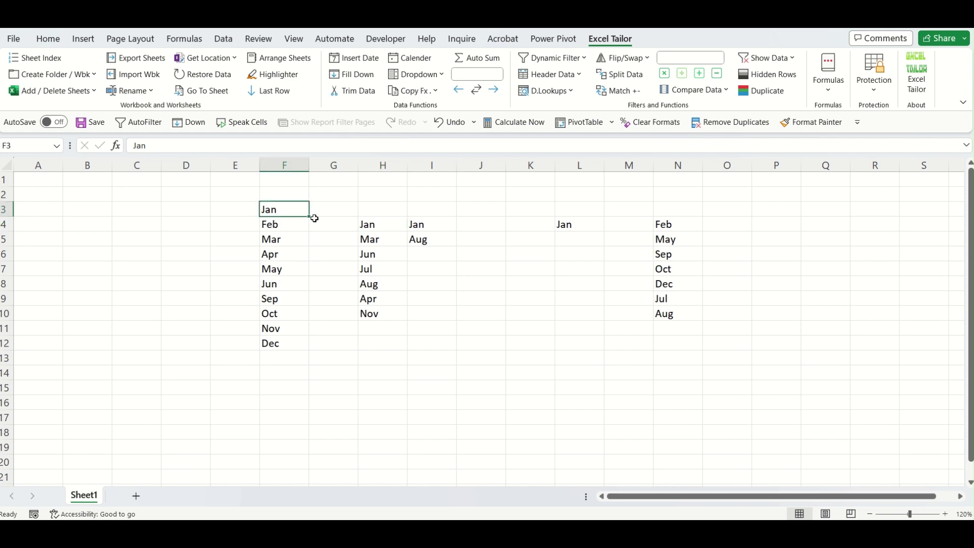
click(370, 226)
shift+click(413, 224)
Drag the common-cells formula showing Jan from L4 to K4.
click(583, 225)
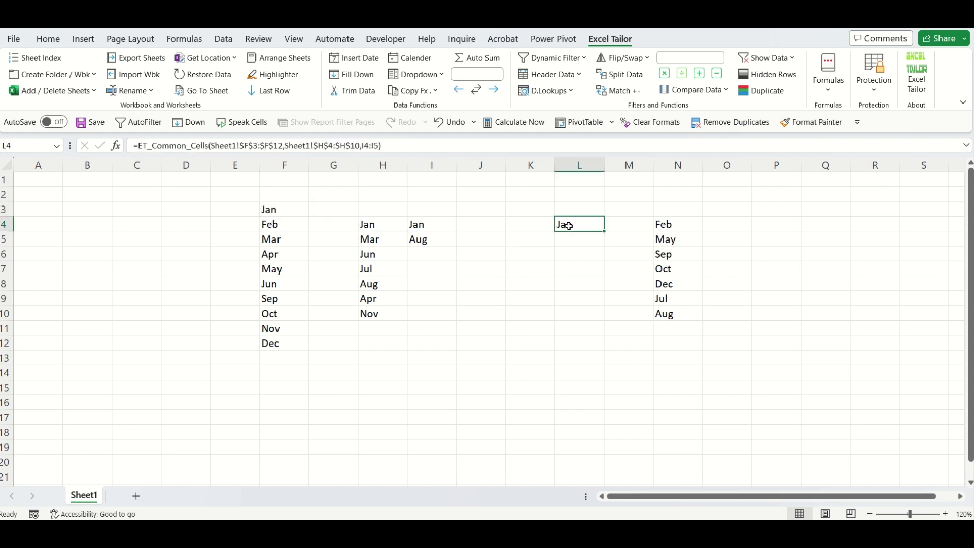
drag(585, 221, 536, 230)
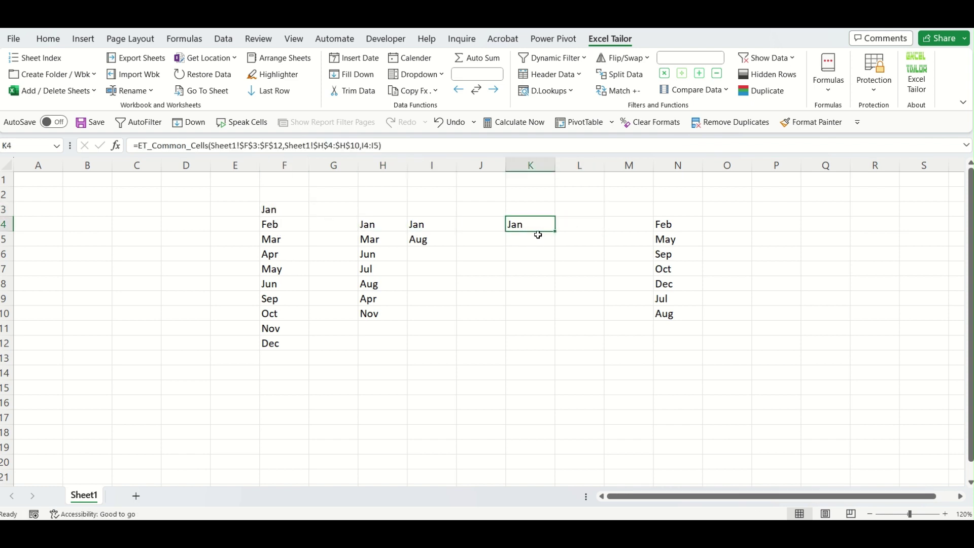
click(549, 266)
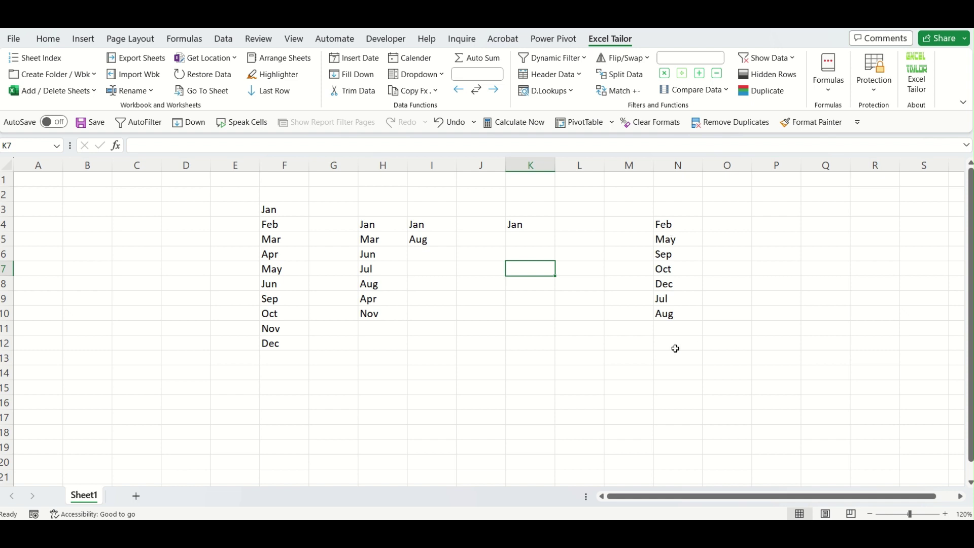
click(831, 92)
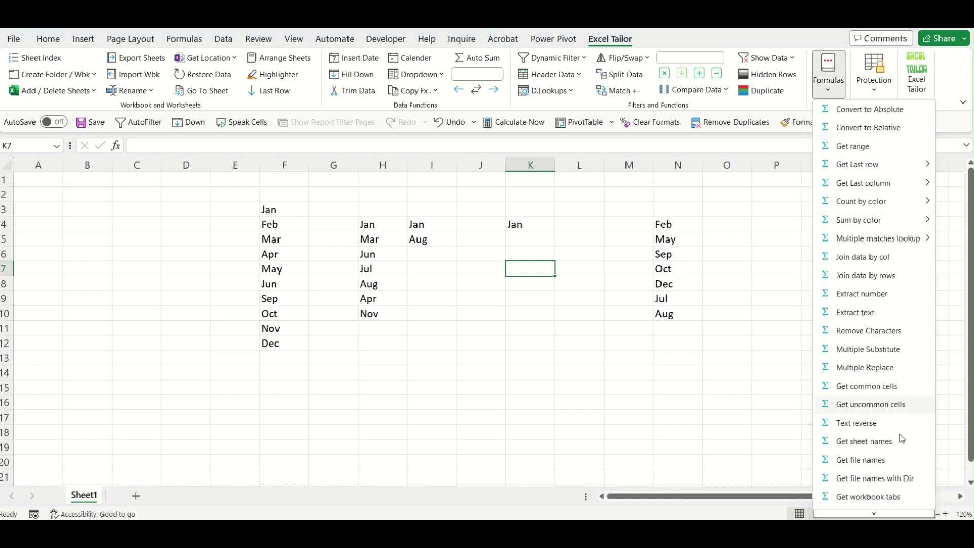
click(417, 365)
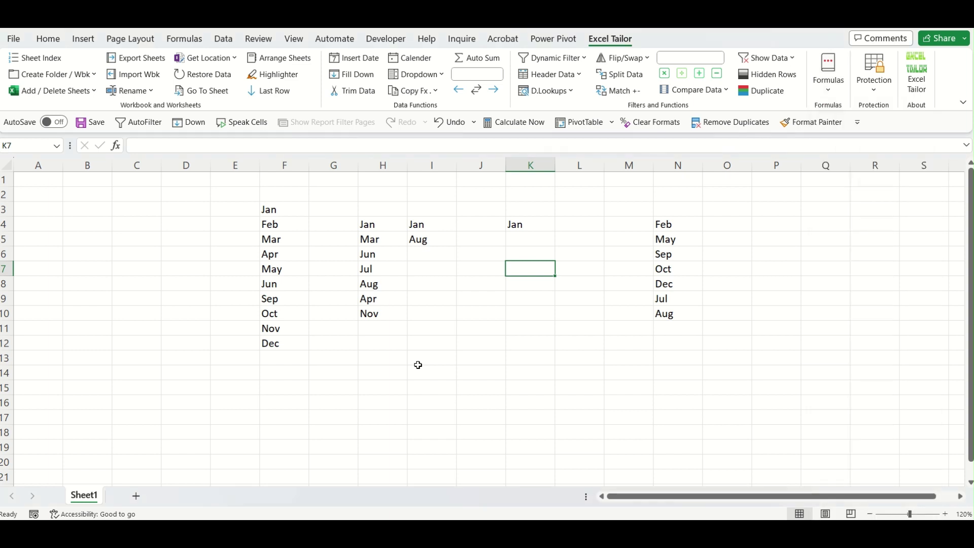
Enter 'Excel Tailor' in cell I13.
click(419, 364)
text(Excel)
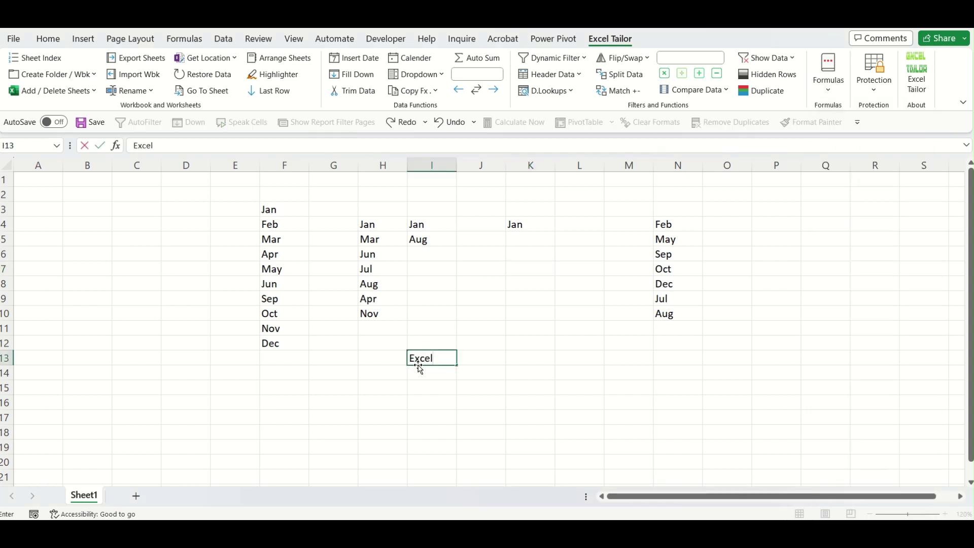
text( Tailo)
key(Tab)
key(Tab)
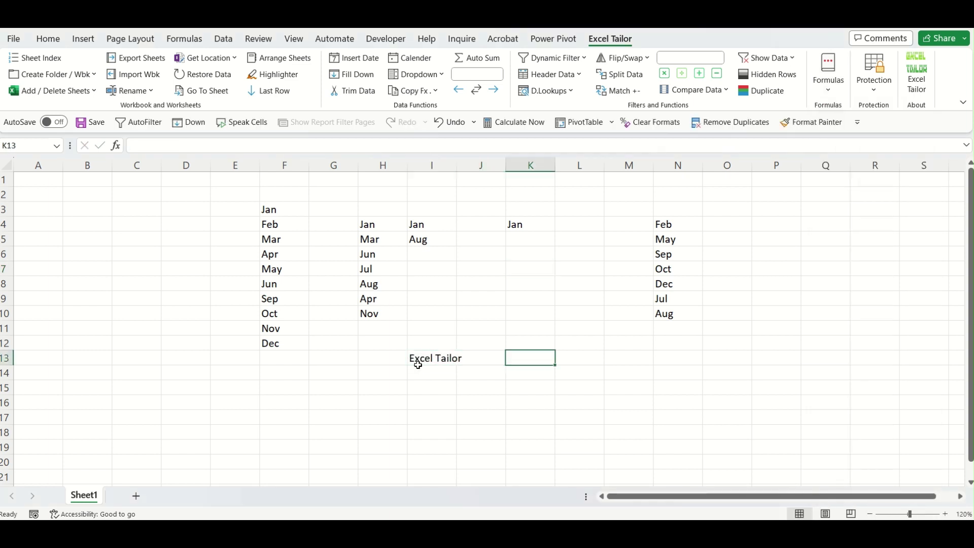
Apply Excel Tailor's Text reverse to I13 so K13 shows =ET_Reverse(Sheet1!$I$13), reading roliaT lecxE.
click(833, 92)
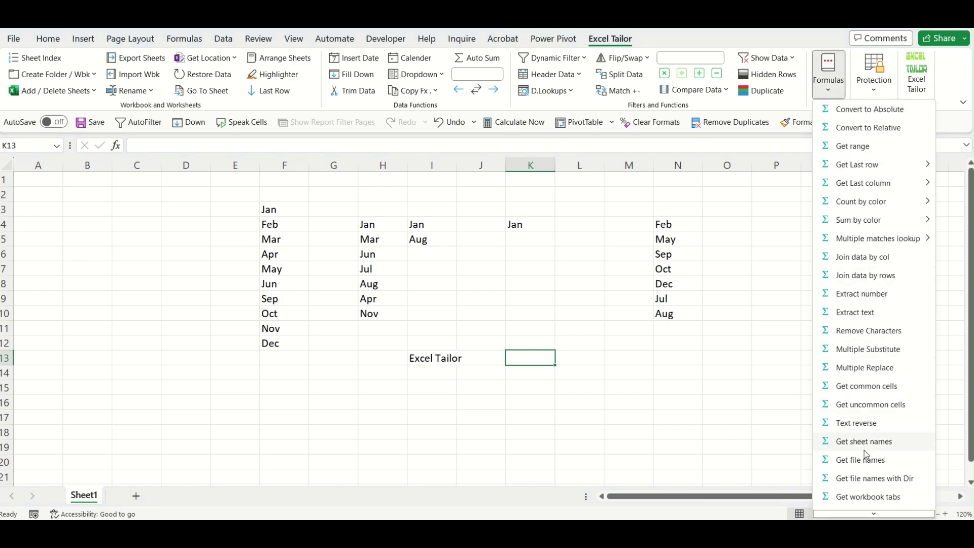
click(858, 423)
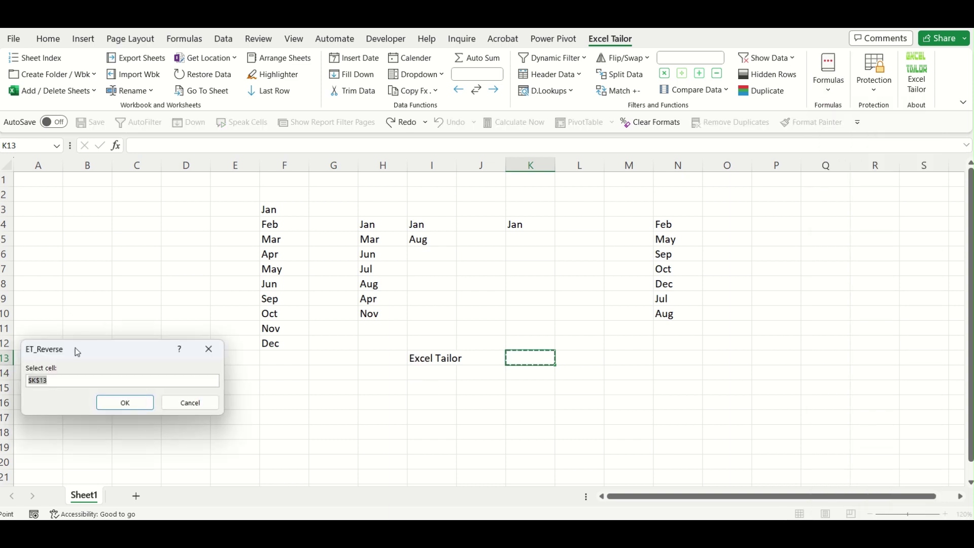
drag(76, 348, 299, 232)
click(451, 360)
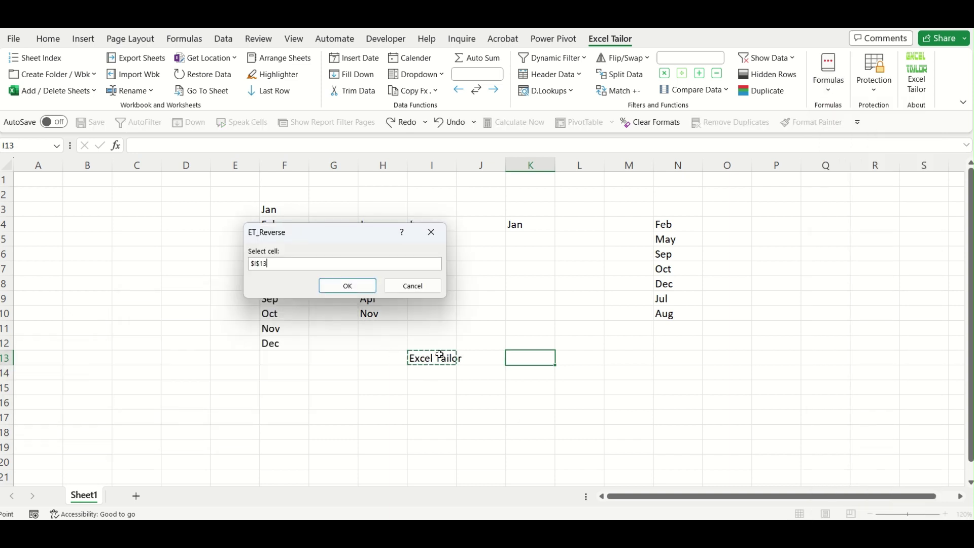
click(347, 285)
click(547, 359)
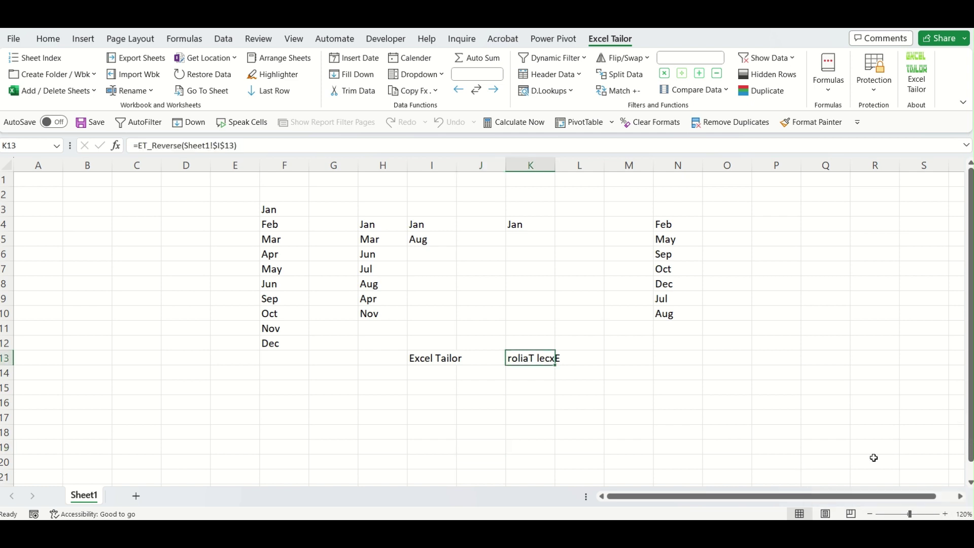
click(814, 331)
click(830, 91)
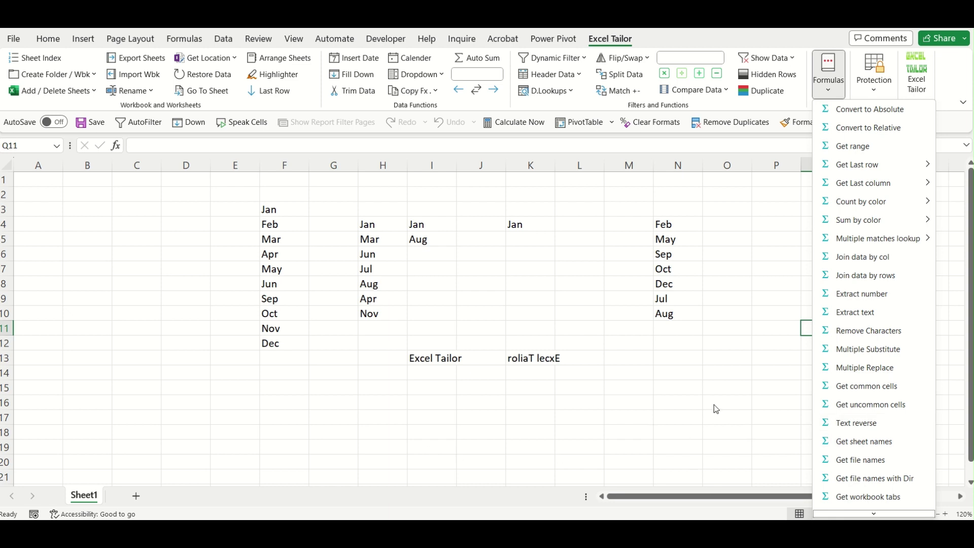
Switch to the other workbook and add a new blank sheet.
click(614, 477)
click(564, 432)
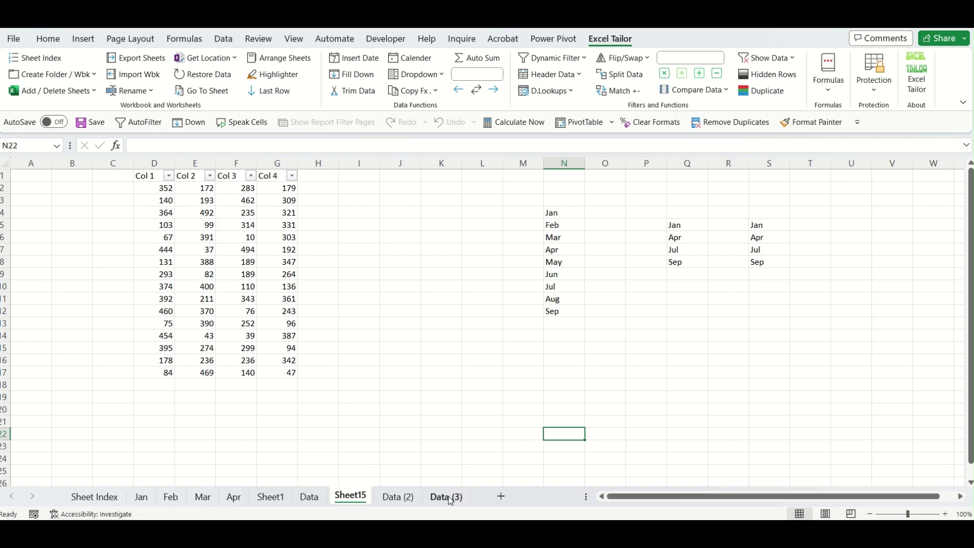
click(419, 266)
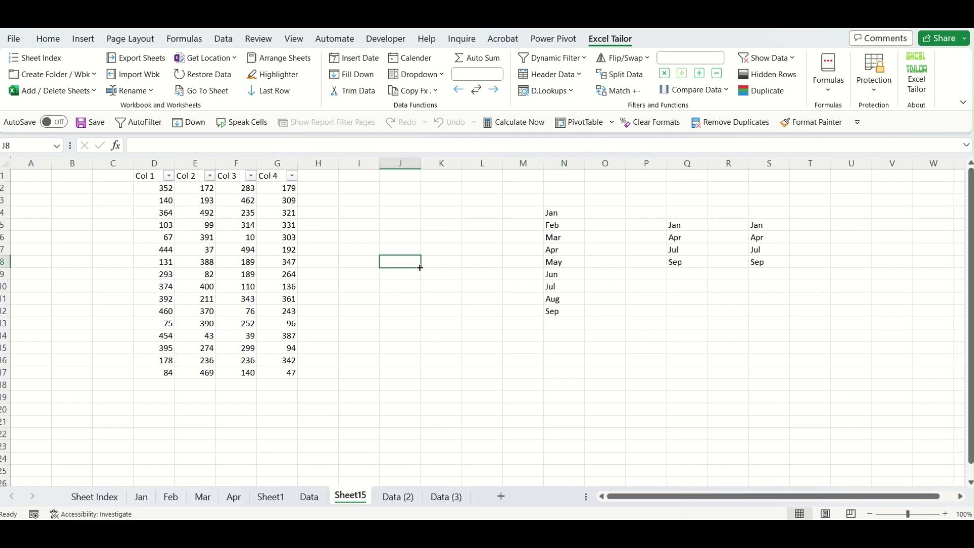
click(459, 500)
click(544, 496)
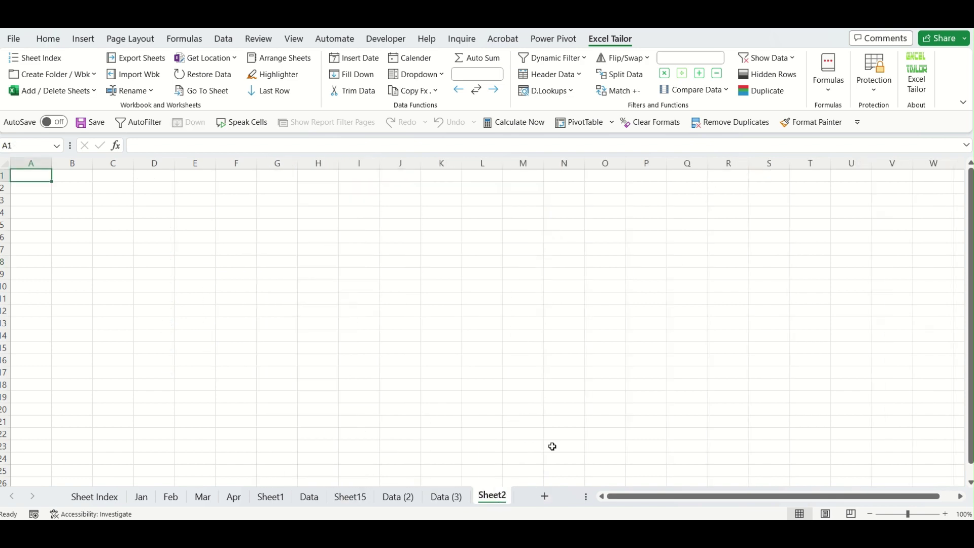
Insert all sheet names at G5 with Get sheet names, spilling to G17, and widen column G.
click(274, 221)
click(839, 98)
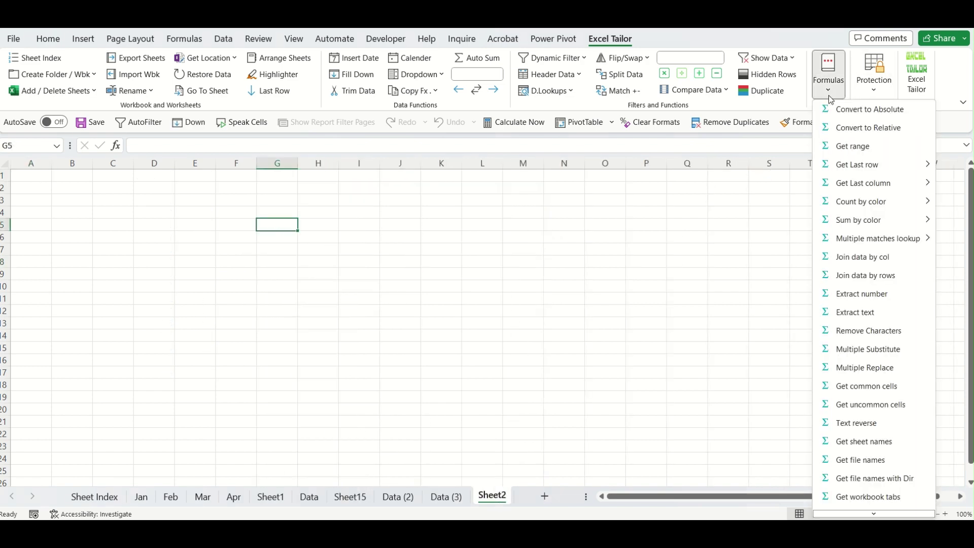
click(872, 446)
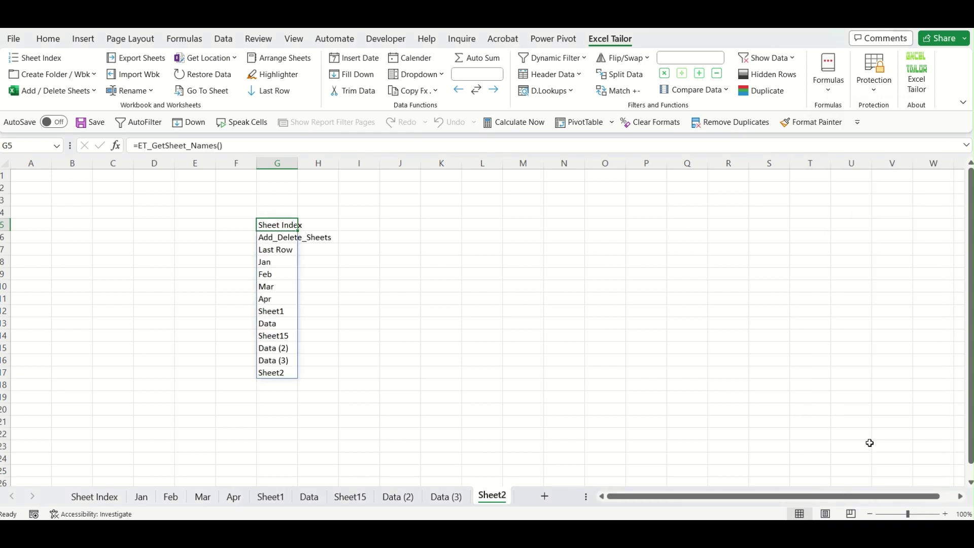
drag(298, 163, 352, 171)
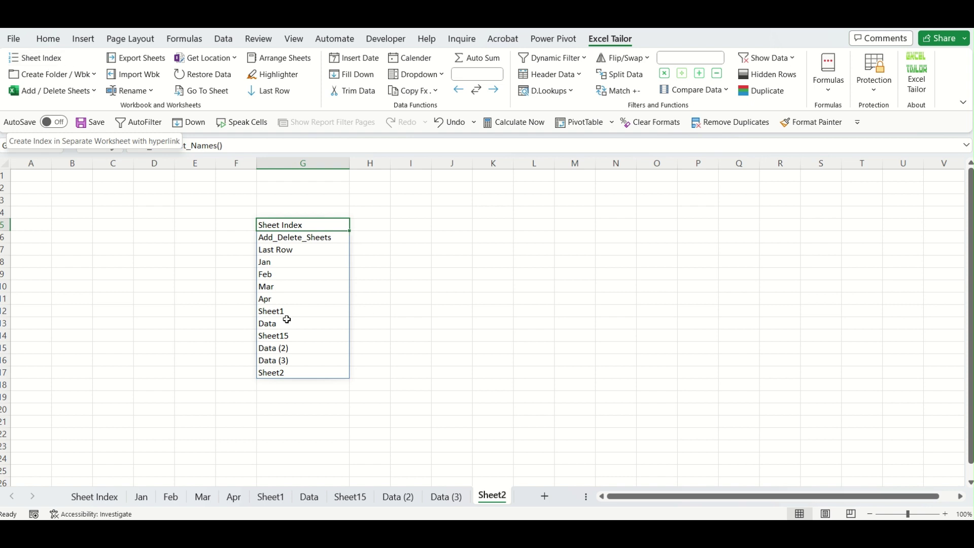
drag(304, 226, 311, 374)
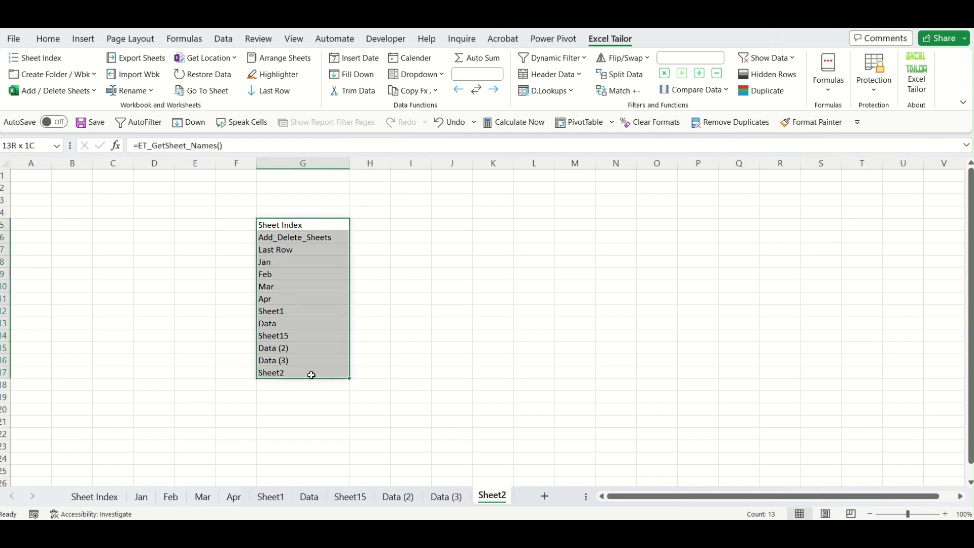
click(412, 371)
click(284, 229)
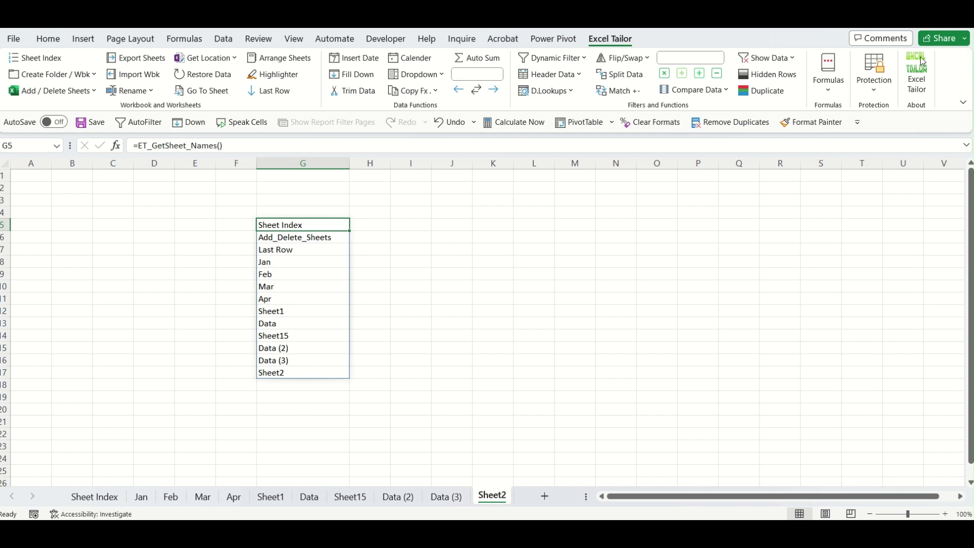
click(828, 76)
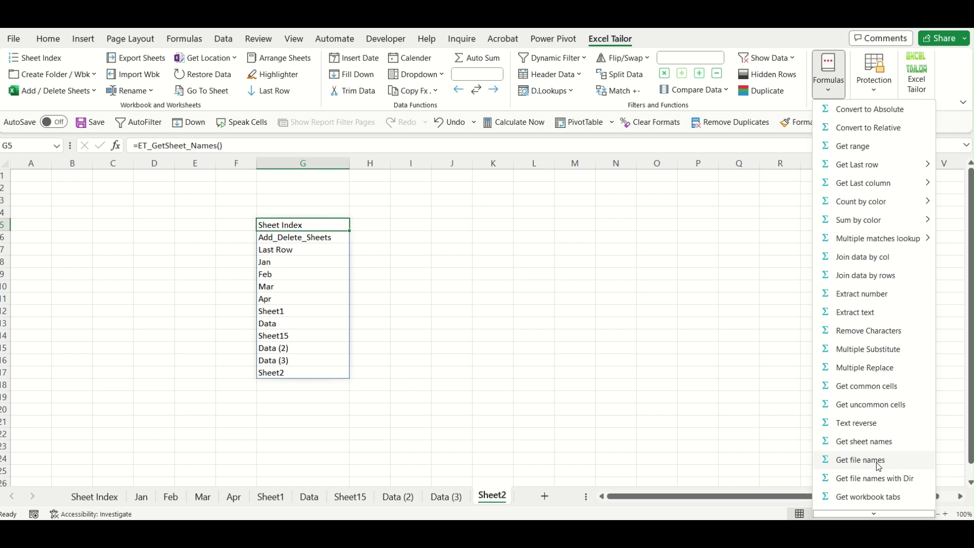
Cancel the Get file names prompt without inserting anything.
click(879, 462)
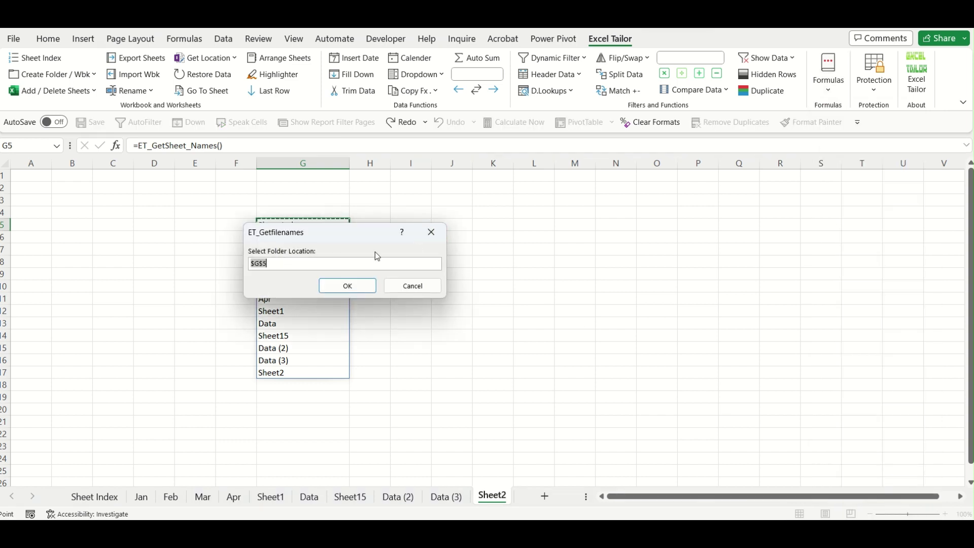
click(432, 286)
click(561, 215)
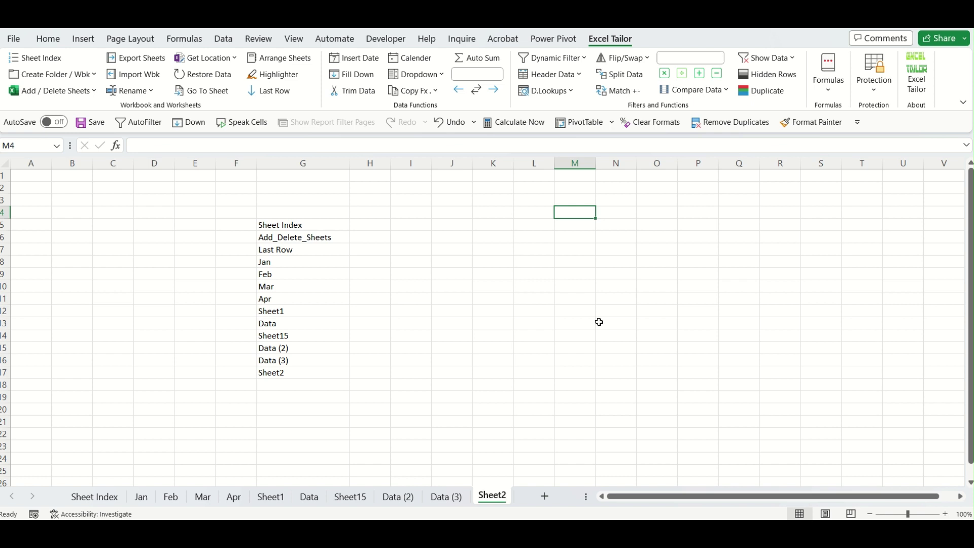
click(832, 94)
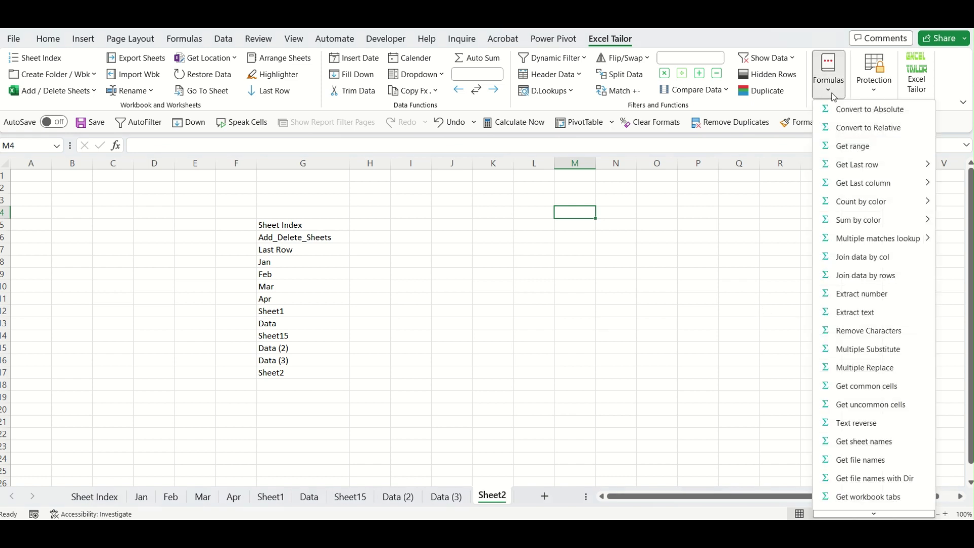
click(696, 386)
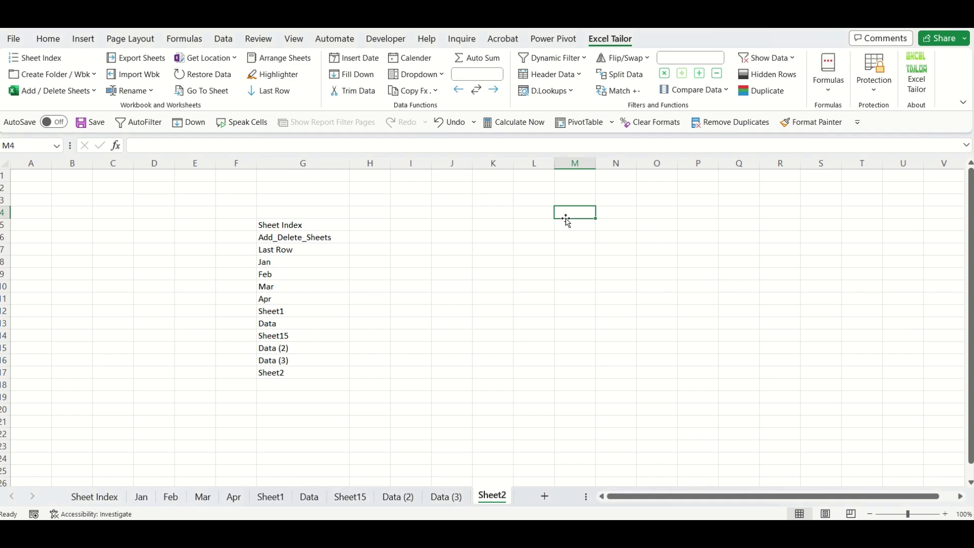
Insert the Desktop\Excel Tailor Demo\01_Jan folder path into K4 via Folder Location.
click(491, 211)
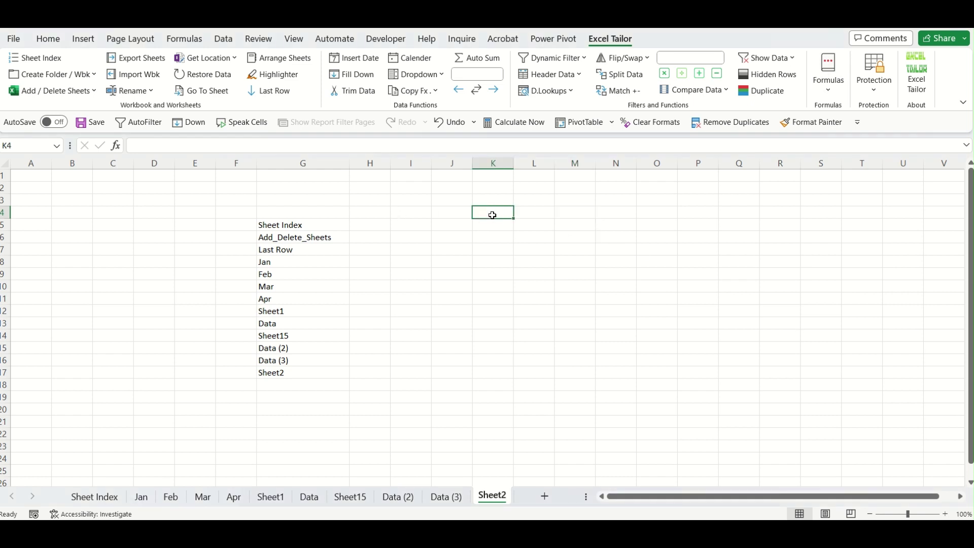
click(225, 60)
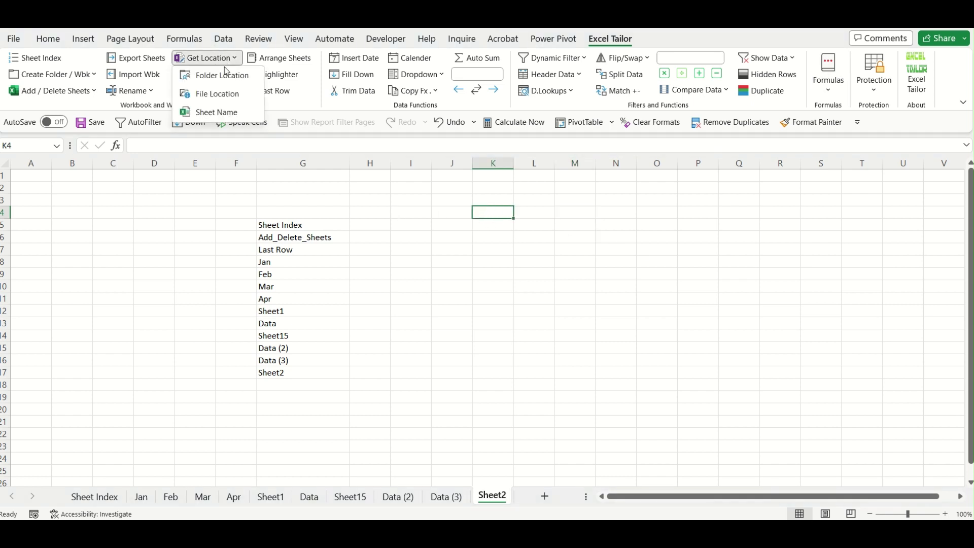
click(226, 75)
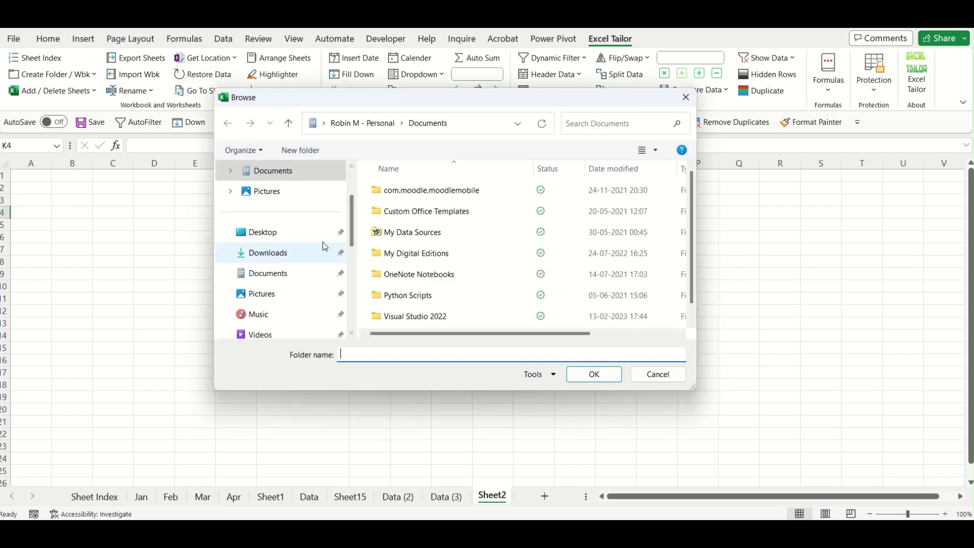
click(298, 235)
click(403, 237)
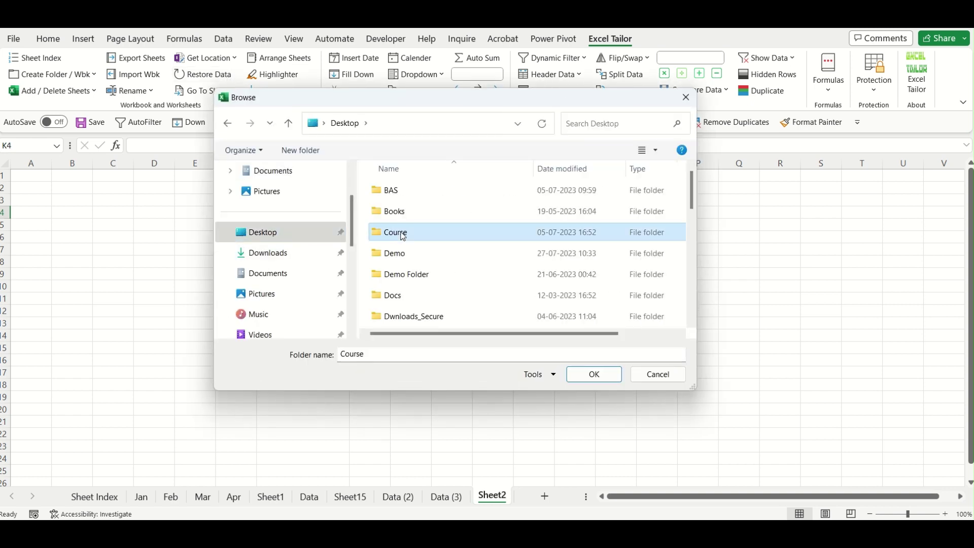
scroll(445, 216, down, 3)
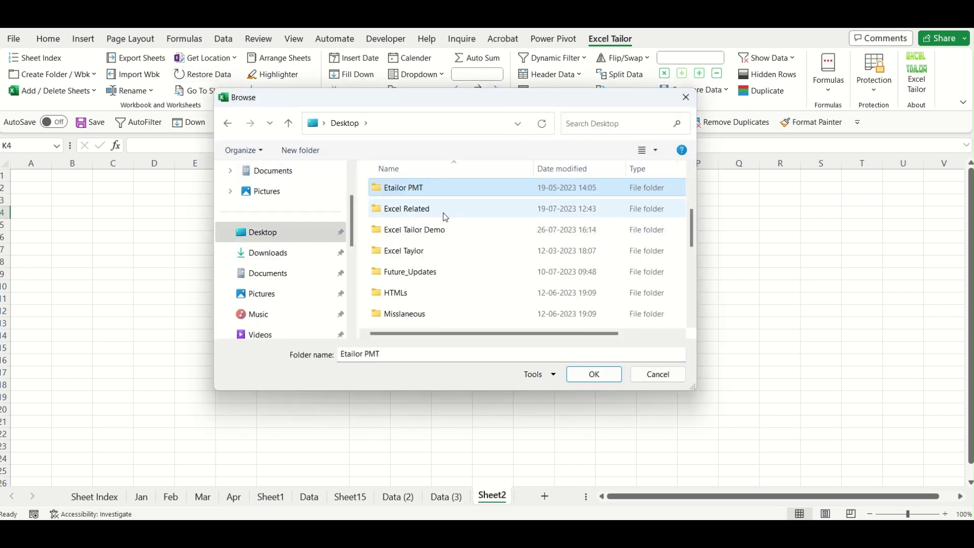
double_click(435, 229)
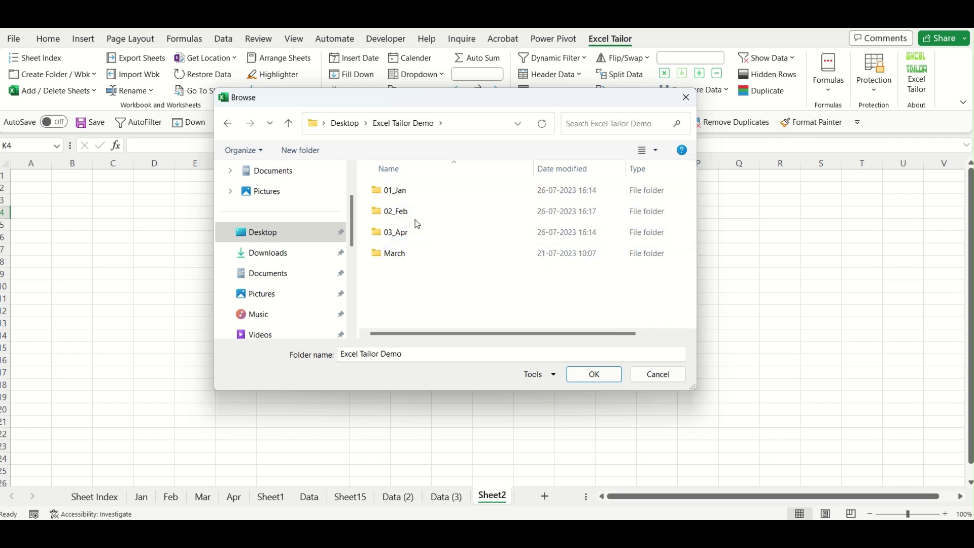
click(411, 195)
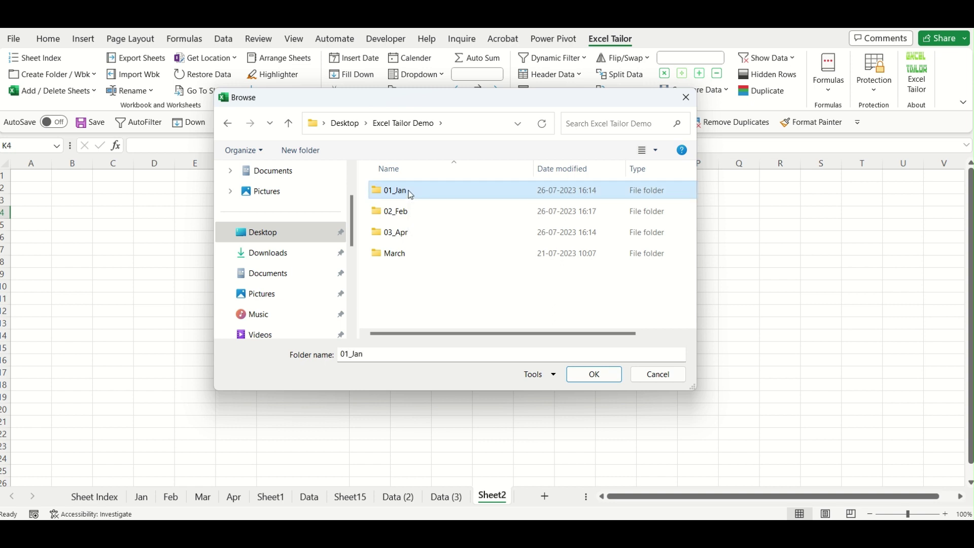
double_click(411, 195)
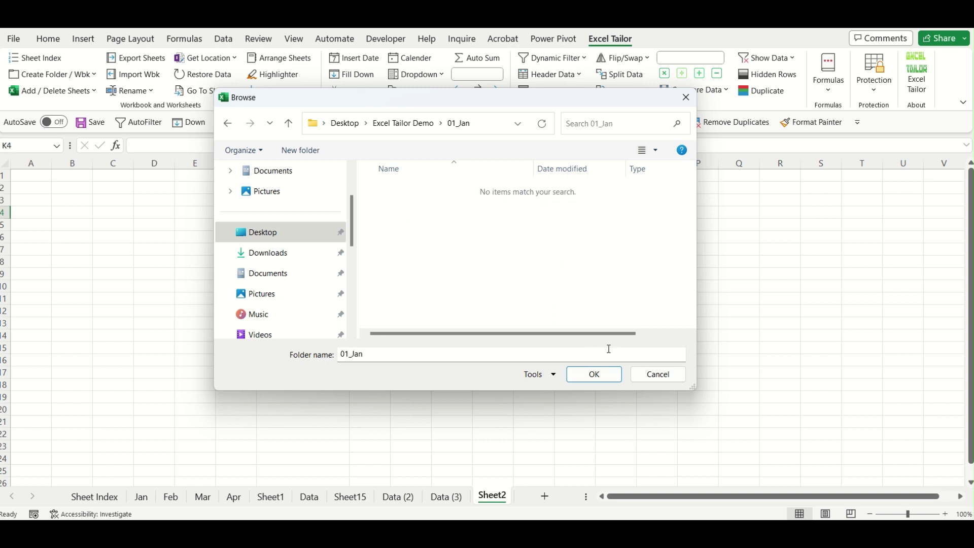
click(600, 378)
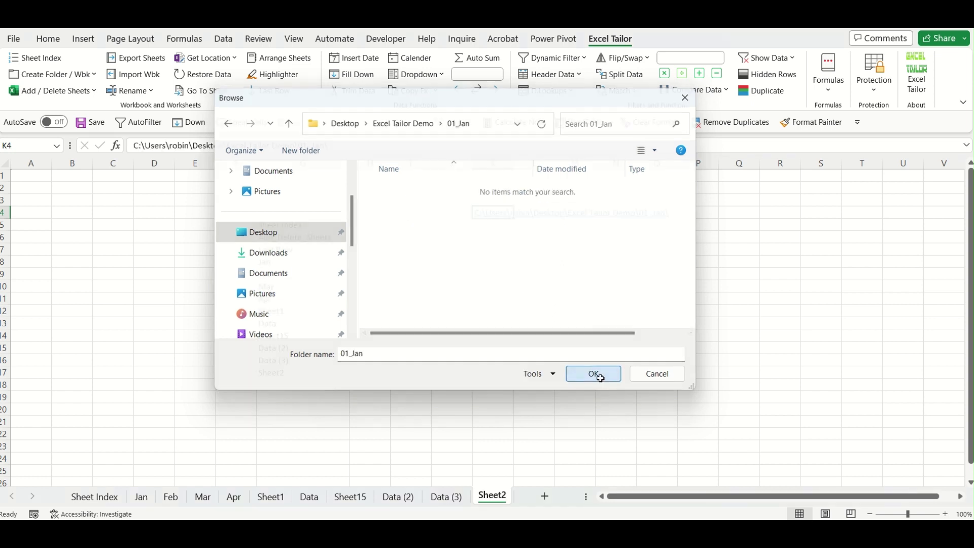
Check the folder path stored in K4 and select K7 below it.
click(605, 299)
click(492, 252)
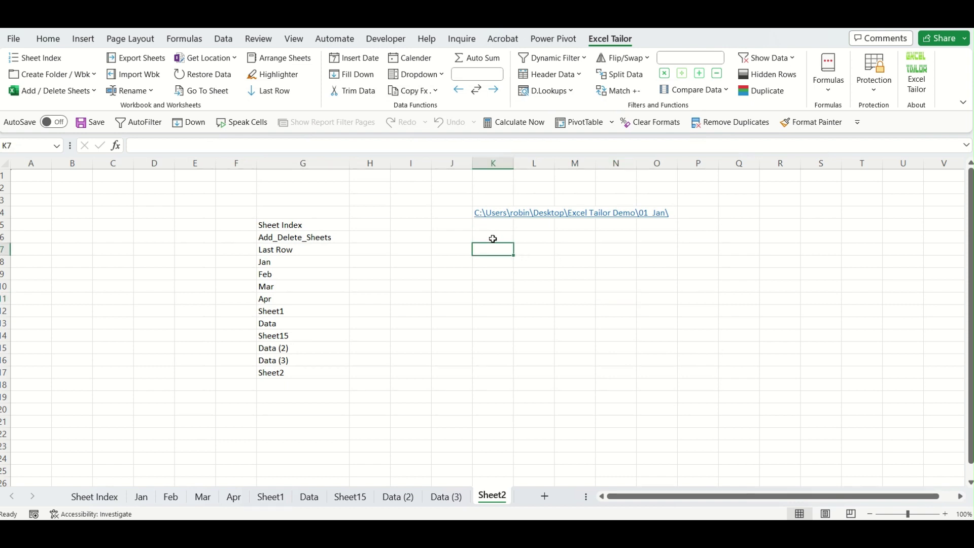
key(Up)
key(Up)
key(Up)
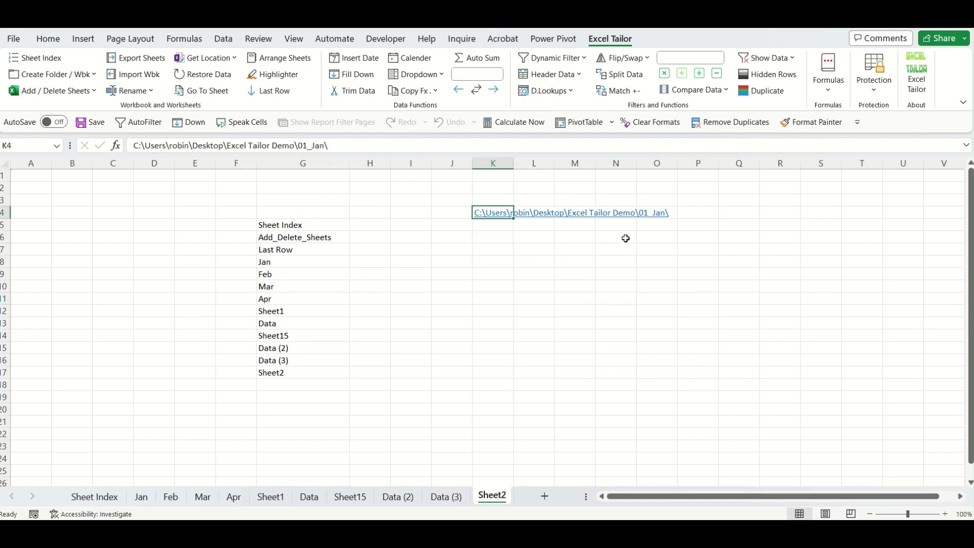
key(Down)
key(Down)
key(Down)
click(830, 92)
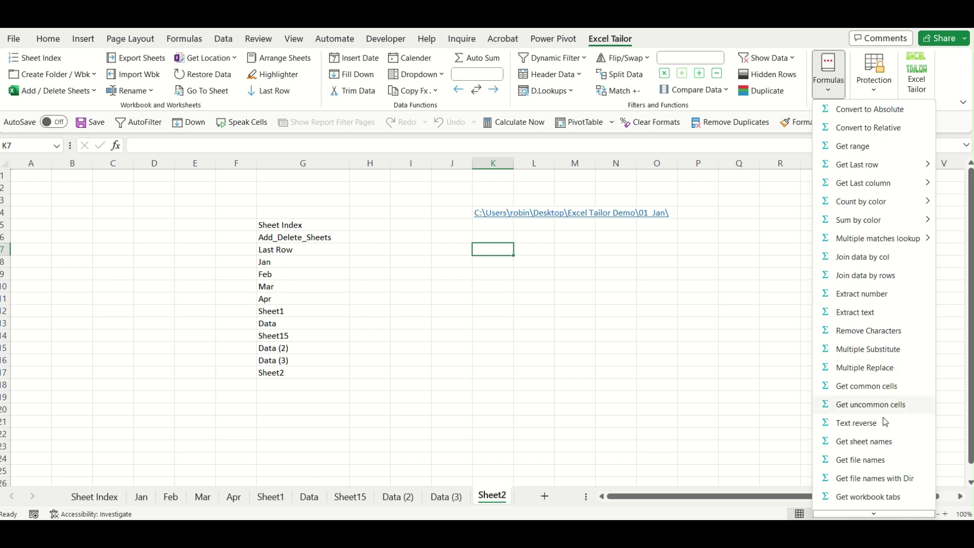
List the files of K4's 01_Jan folder in K7 with ET_Getfilenames, showing 01_Jan.xlsx.
click(878, 459)
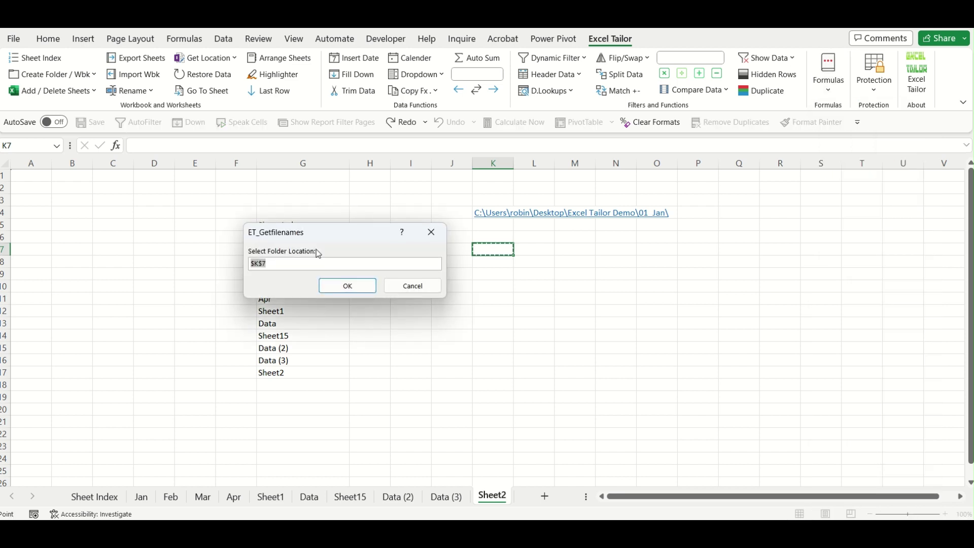
click(491, 213)
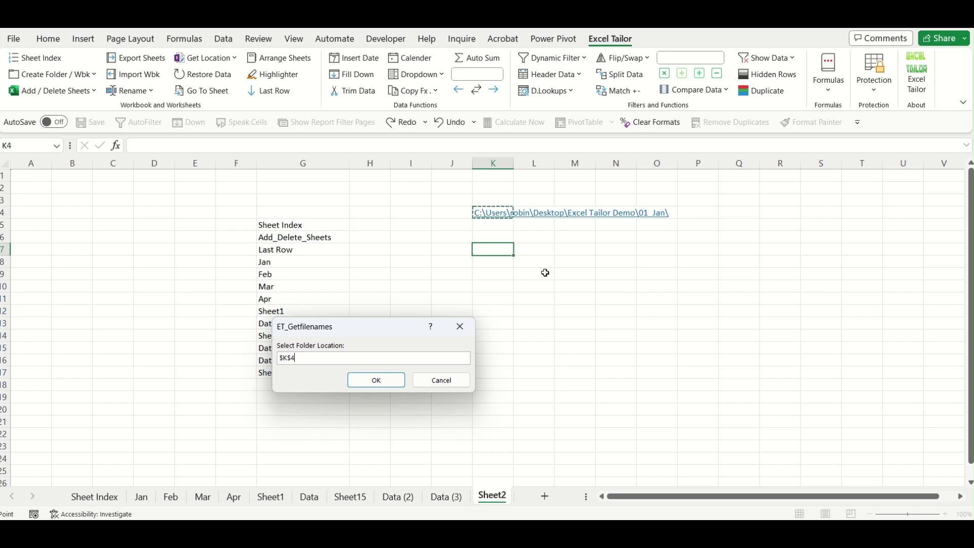
click(378, 380)
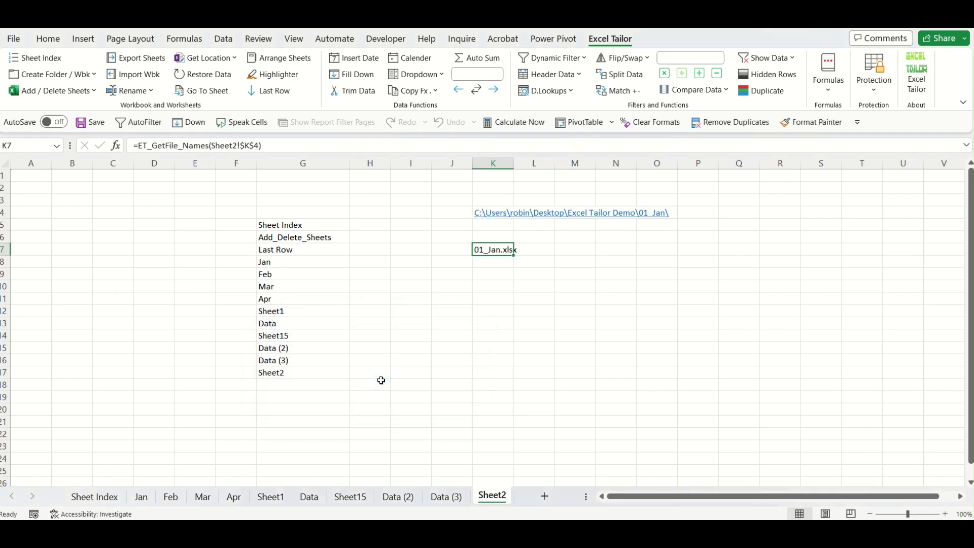
click(507, 285)
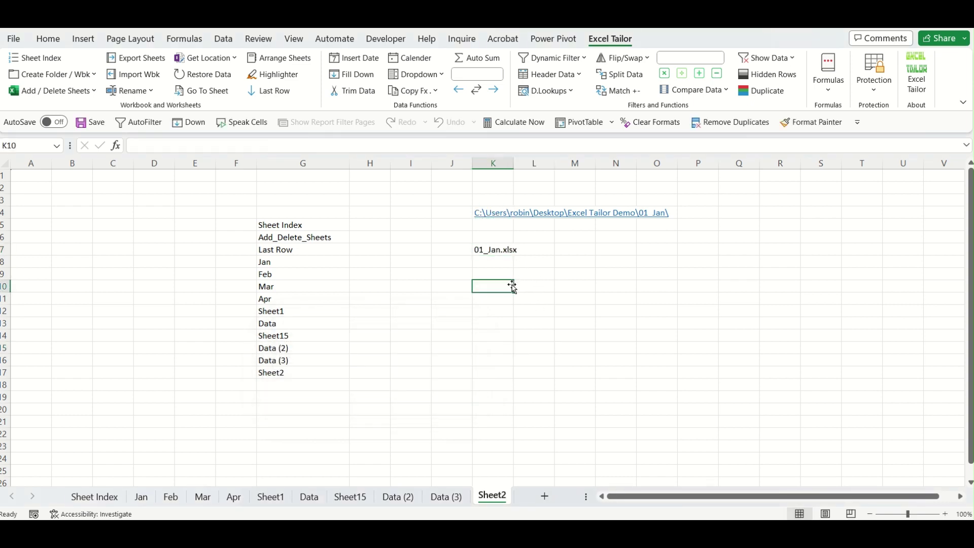
click(493, 251)
click(506, 296)
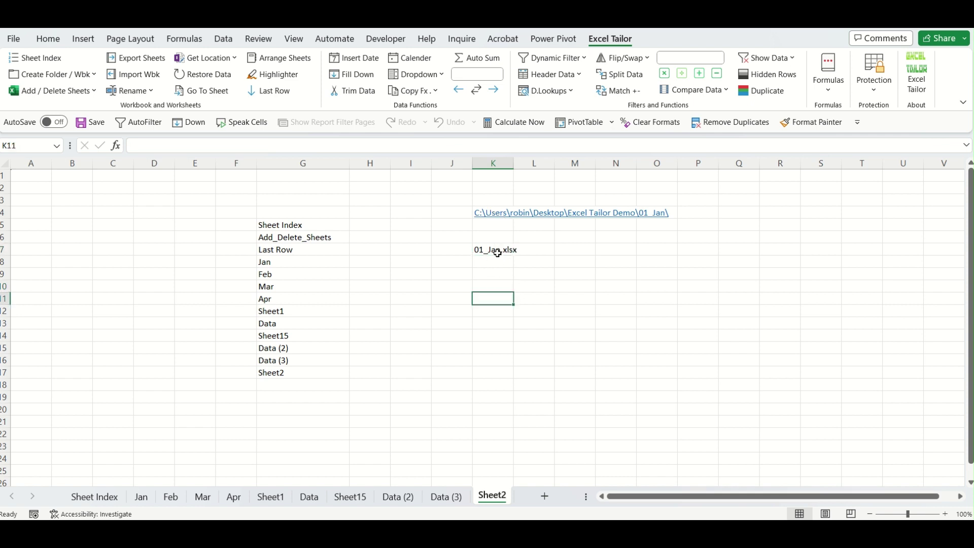
click(495, 251)
click(491, 217)
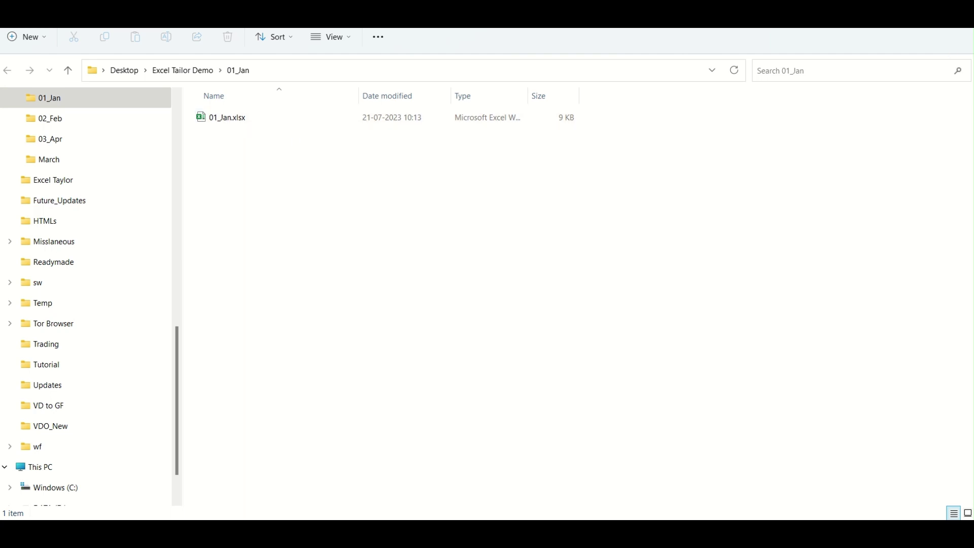
Paste a duplicate of 01_Jan.xlsx into the 01_Jan folder as 01_Jan - Copy.xlsx.
click(897, 17)
click(749, 309)
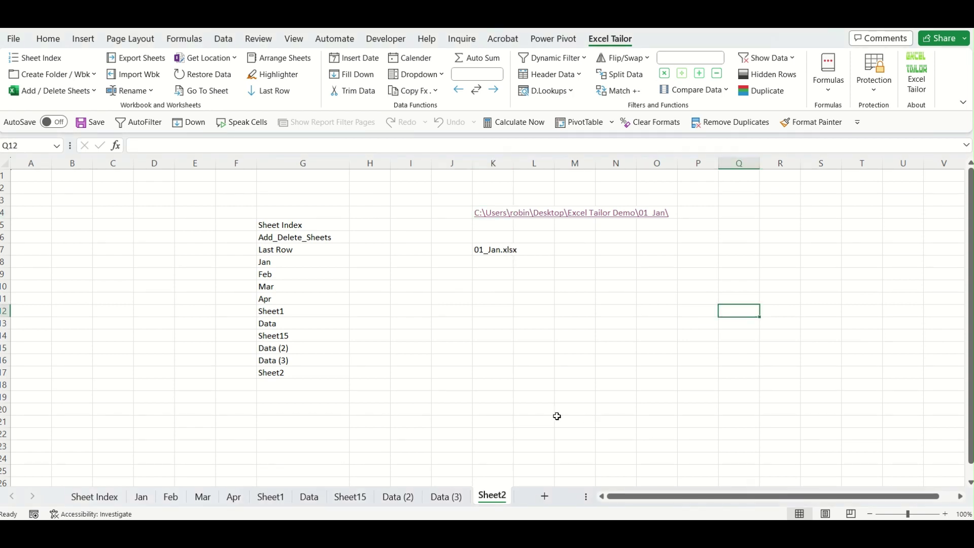
mouse_move(486, 533)
click(521, 468)
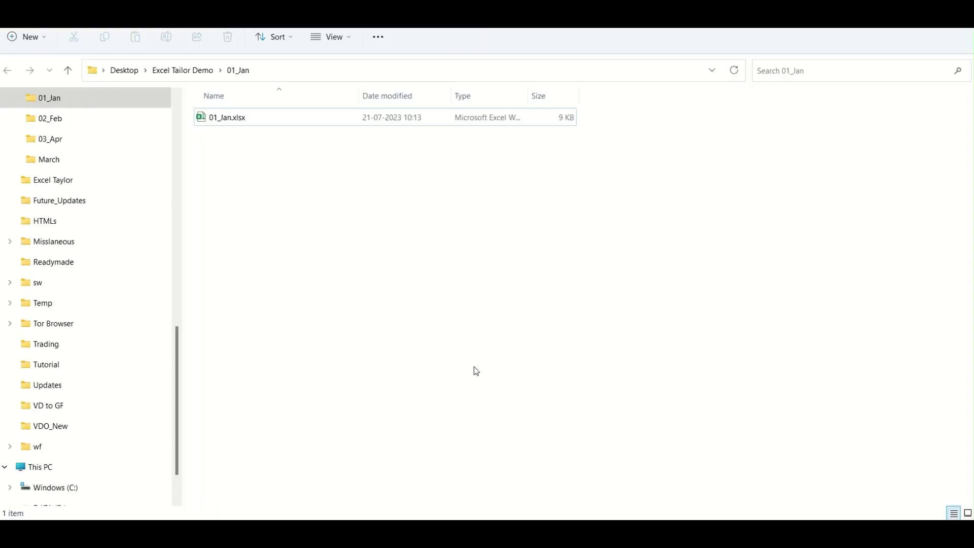
click(256, 125)
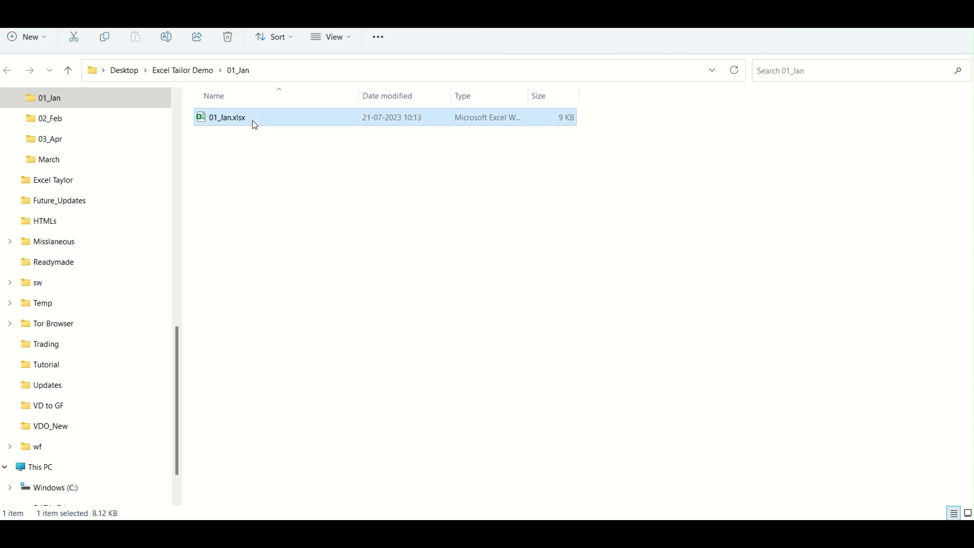
click(294, 197)
key(ctrl+v)
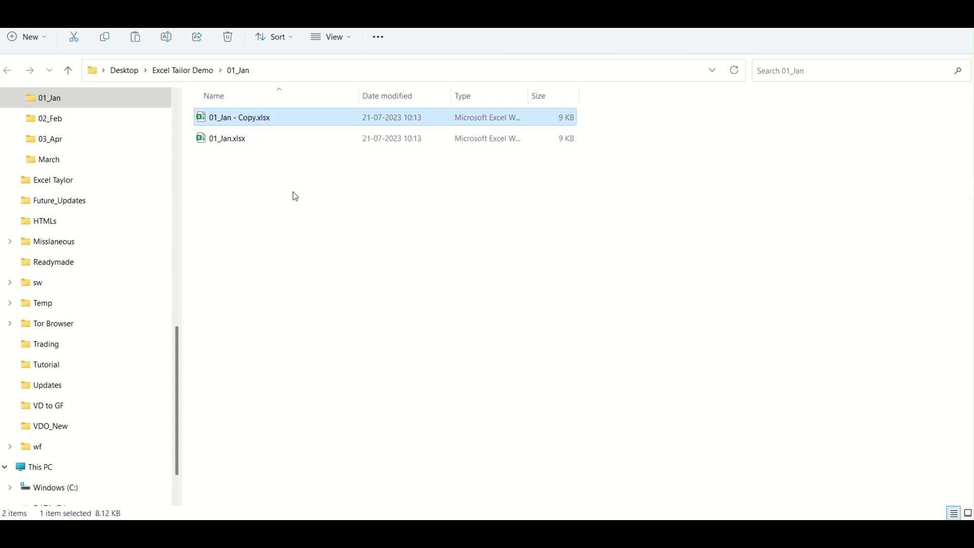
click(672, 313)
Re-enter the K7 formula so the list shows 01_Jan - Copy.xlsx and 01_Jan.xlsx.
mouse_move(684, 533)
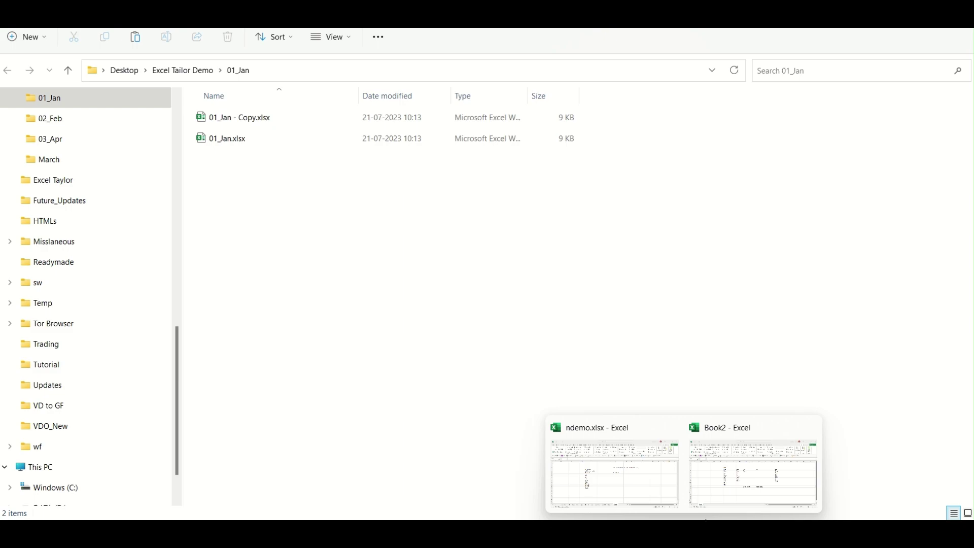
click(645, 480)
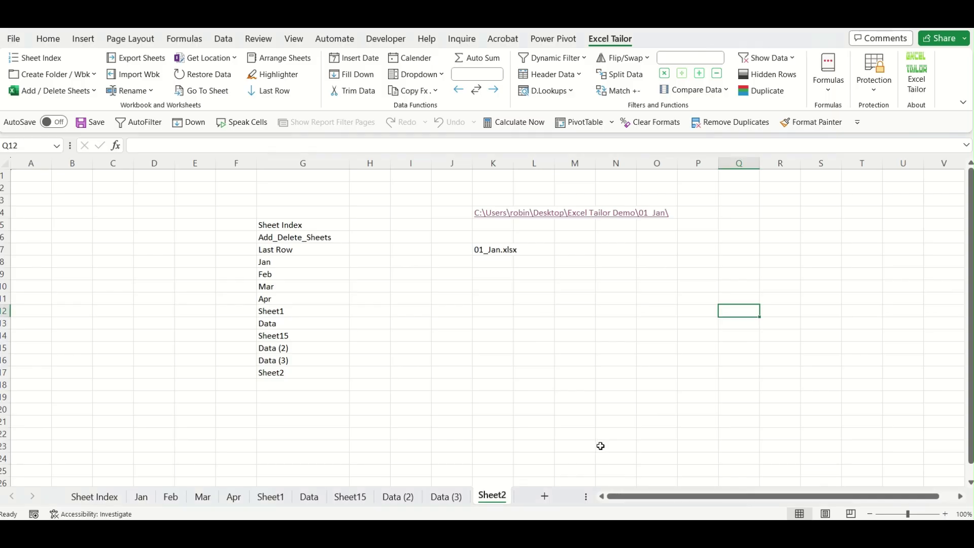
click(501, 250)
double_click(501, 251)
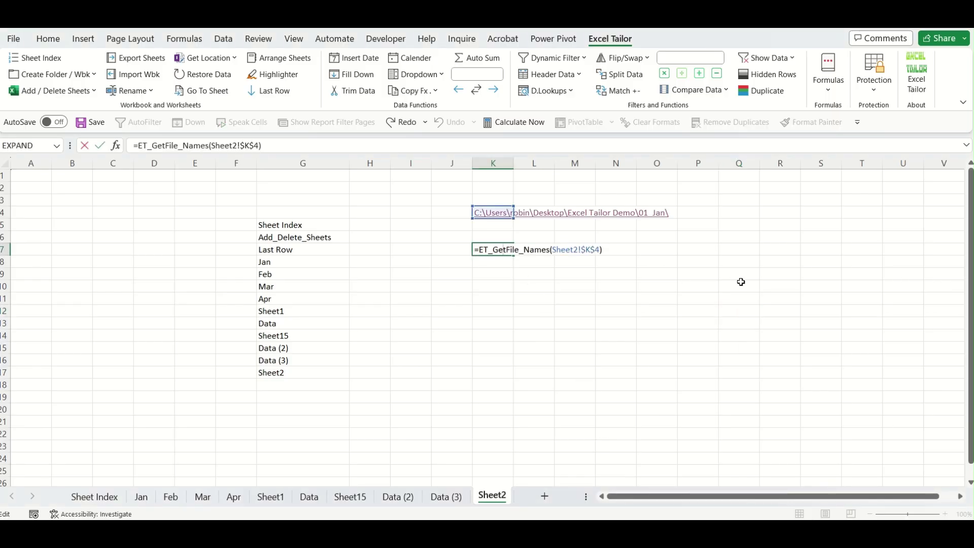
key(Return)
click(589, 385)
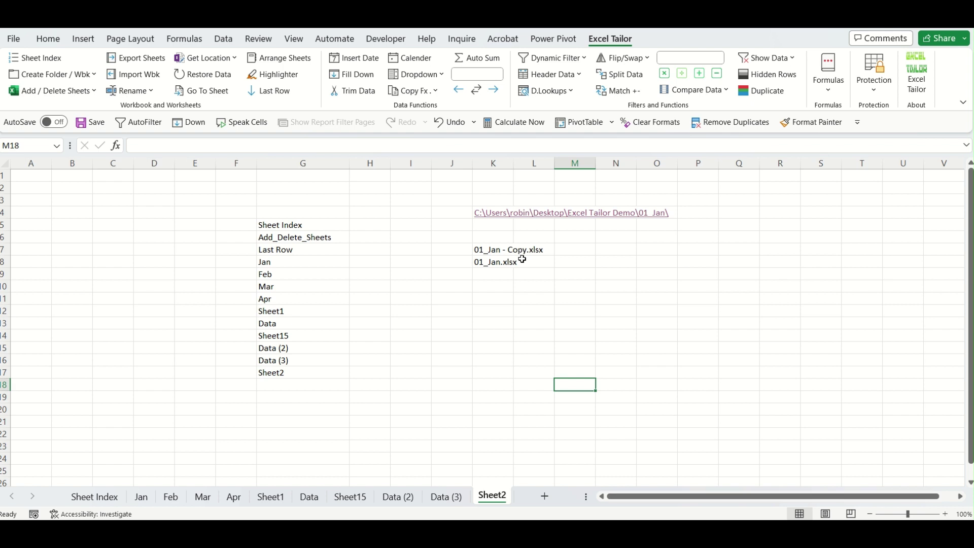
click(492, 486)
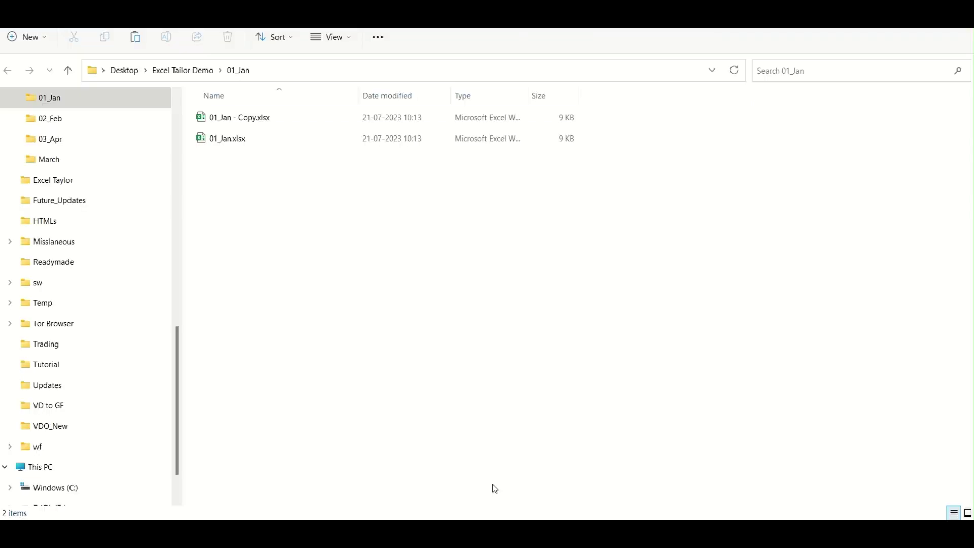
Create a blank New Text Document.txt in the 01_Jan folder, keeping the default name.
right_click(293, 206)
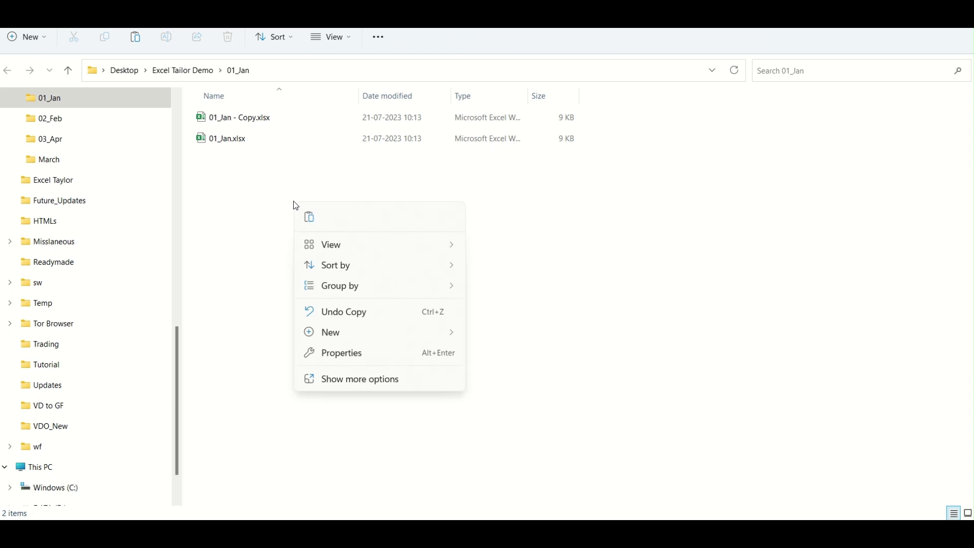
mouse_move(354, 336)
click(502, 290)
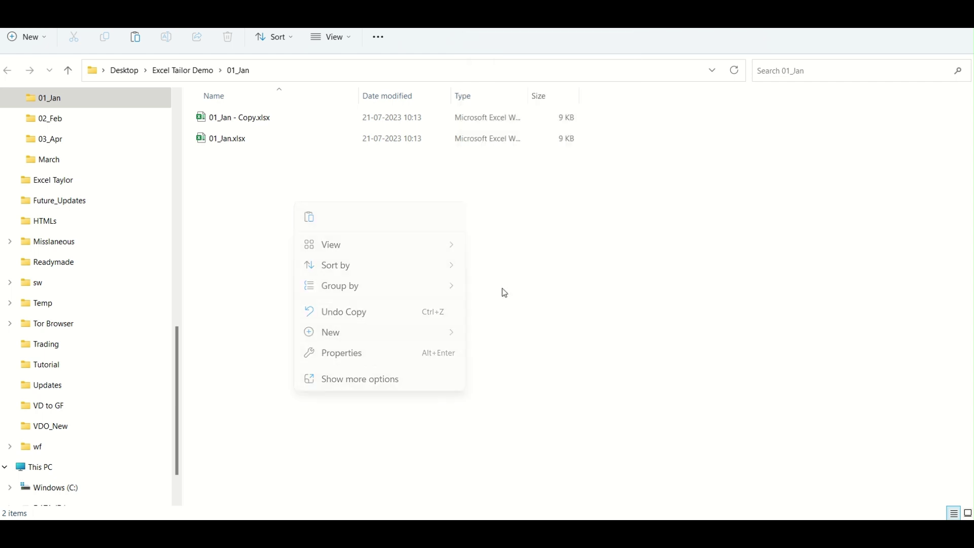
key(Return)
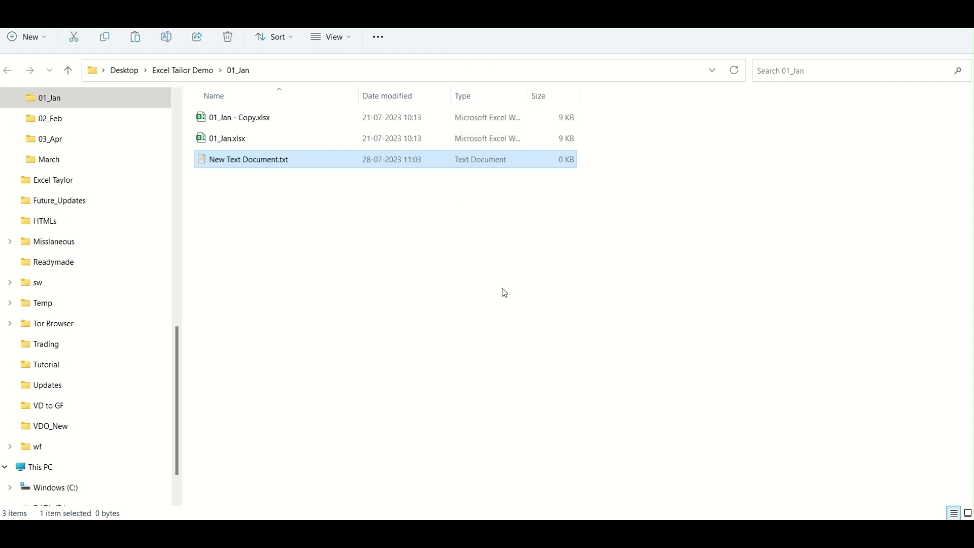
mouse_move(684, 535)
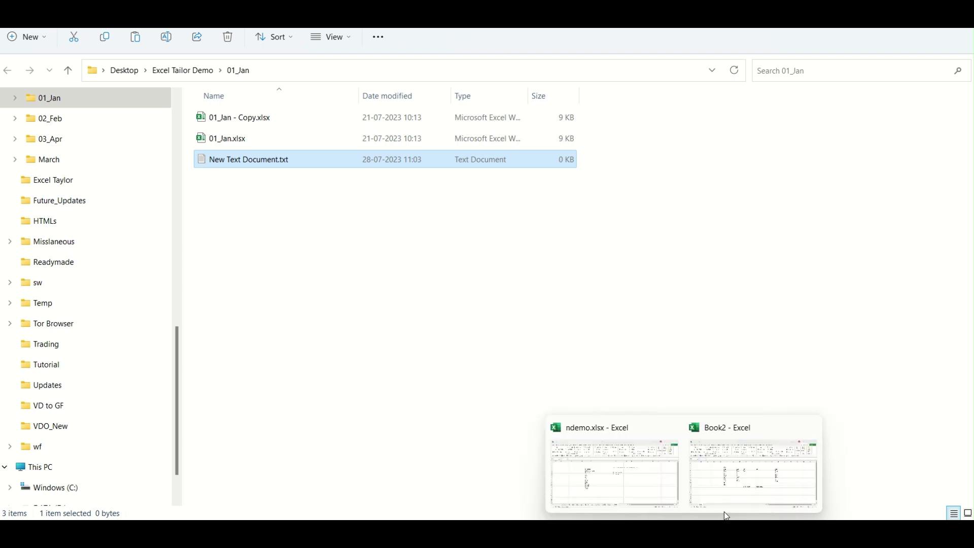
click(607, 465)
Refresh the K7 file list so it picks up the new text file.
click(501, 253)
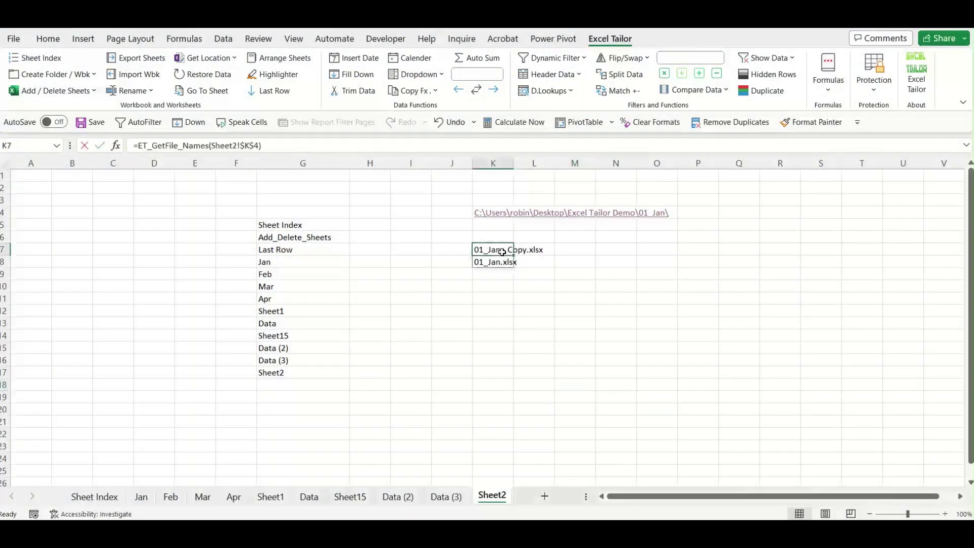
double_click(501, 252)
key(Return)
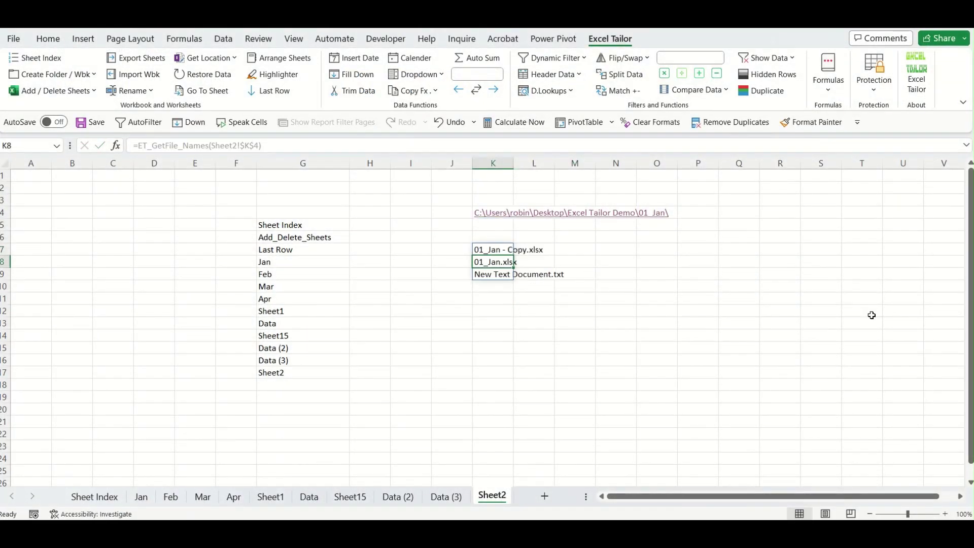
click(584, 322)
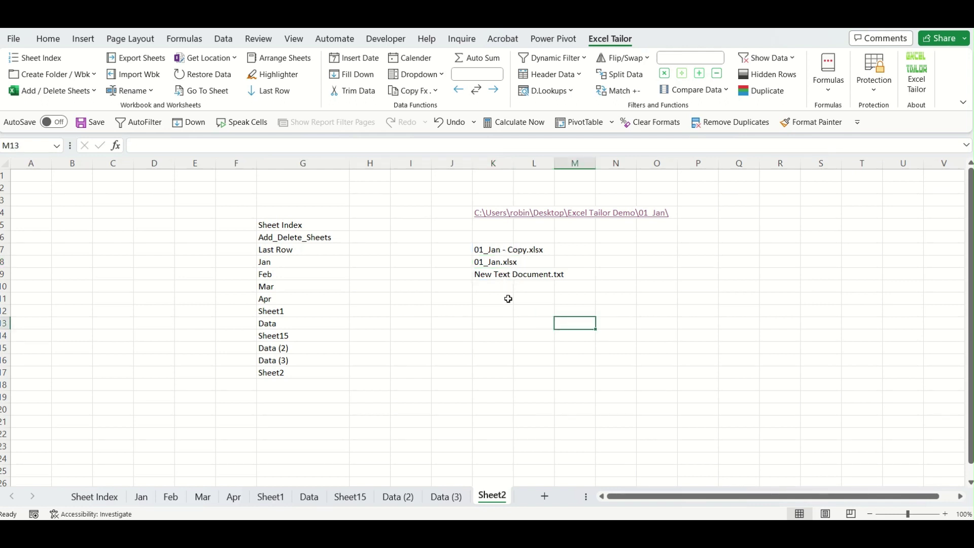
click(504, 274)
click(525, 349)
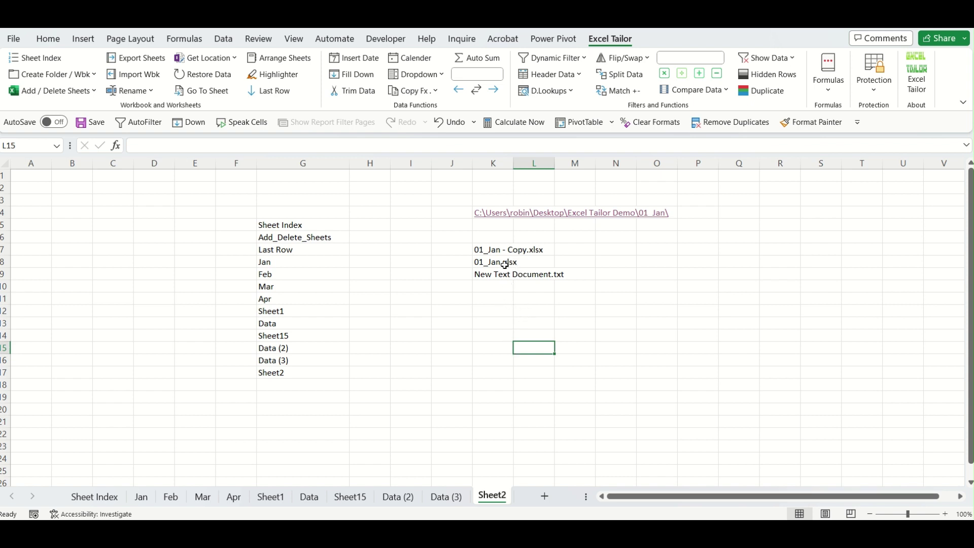
Add a ".txt" filter to the K7 formula so only New Text Document.txt is listed.
double_click(503, 249)
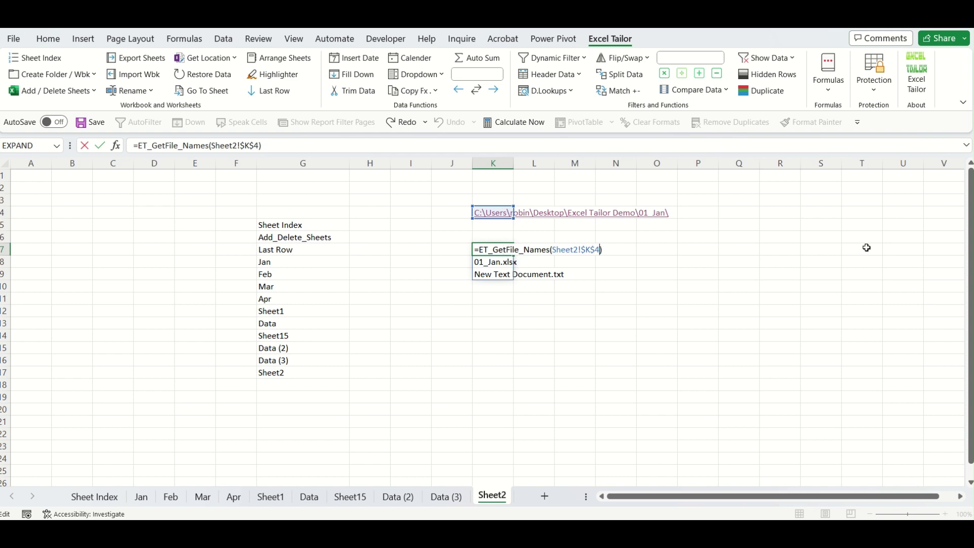
text(,"TXT)
key(BackSpace)
key(BackSpace)
key(BackSpace)
text(.txt")
key(Return)
click(710, 284)
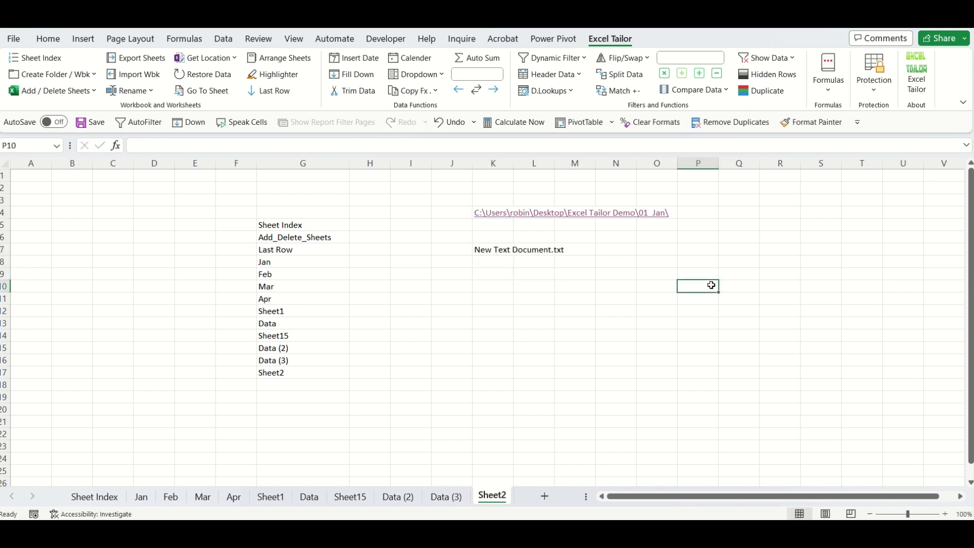
Change the K7 formula's filter to xlsx to list only the workbooks.
click(506, 253)
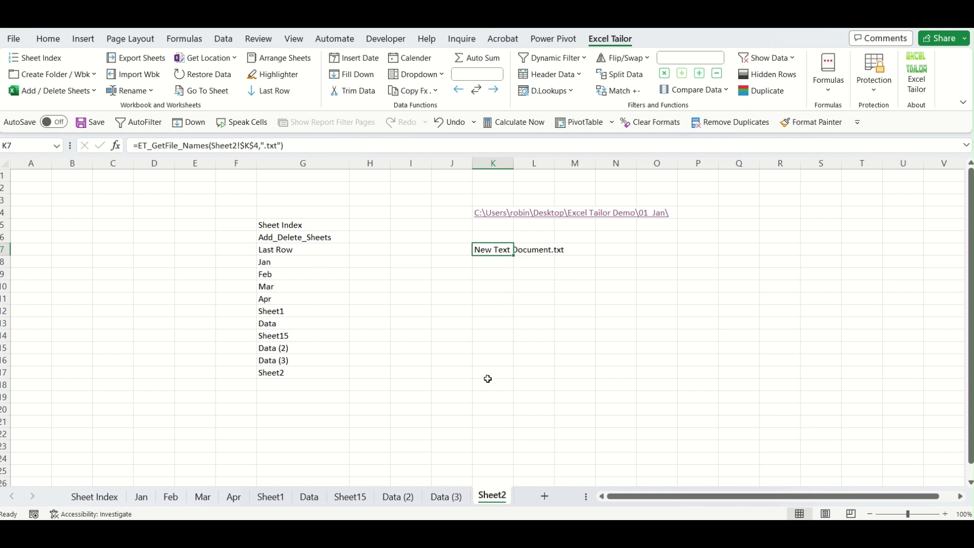
click(511, 296)
click(509, 250)
double_click(502, 249)
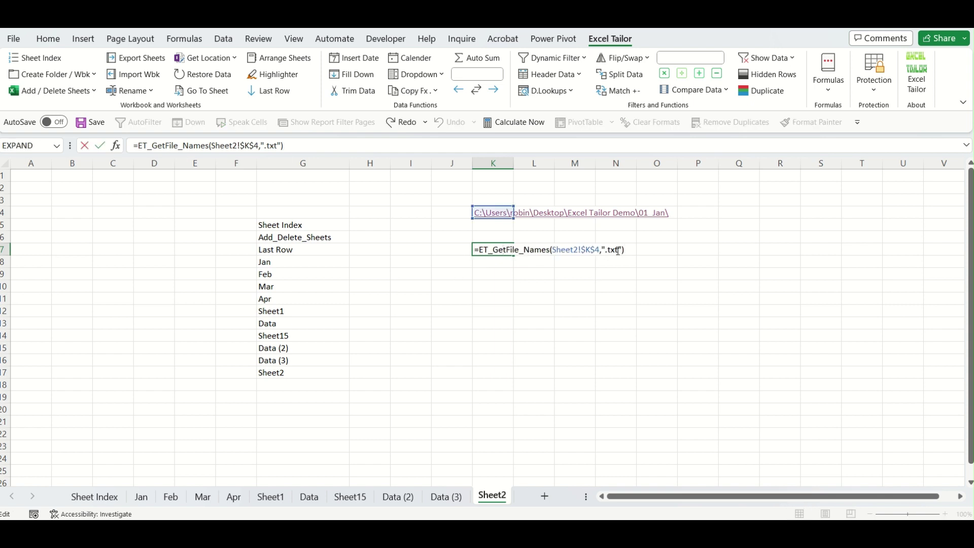
key(BackSpace)
key(BackSpace)
key(BackSpace)
key(Delete)
text(xlsx)
key(Return)
key(Down)
key(Down)
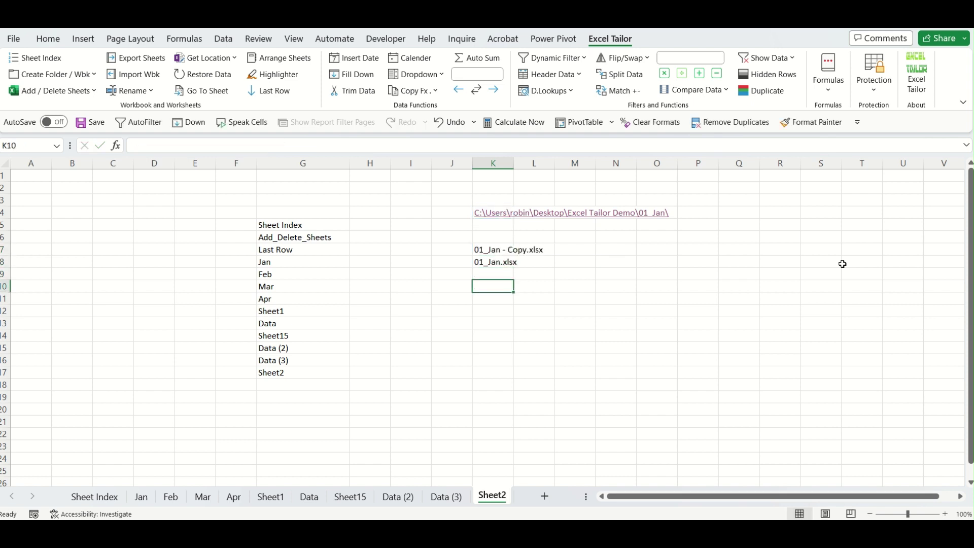
click(663, 299)
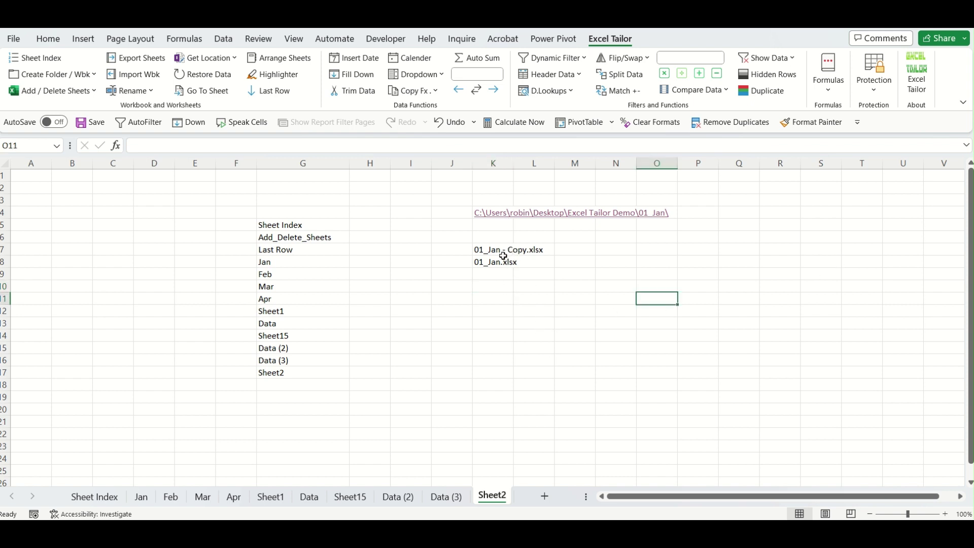
Change the K7 filter to "Jan", listing 01_Jan - Copy.xlsx and 01_Jan.xlsx.
click(503, 250)
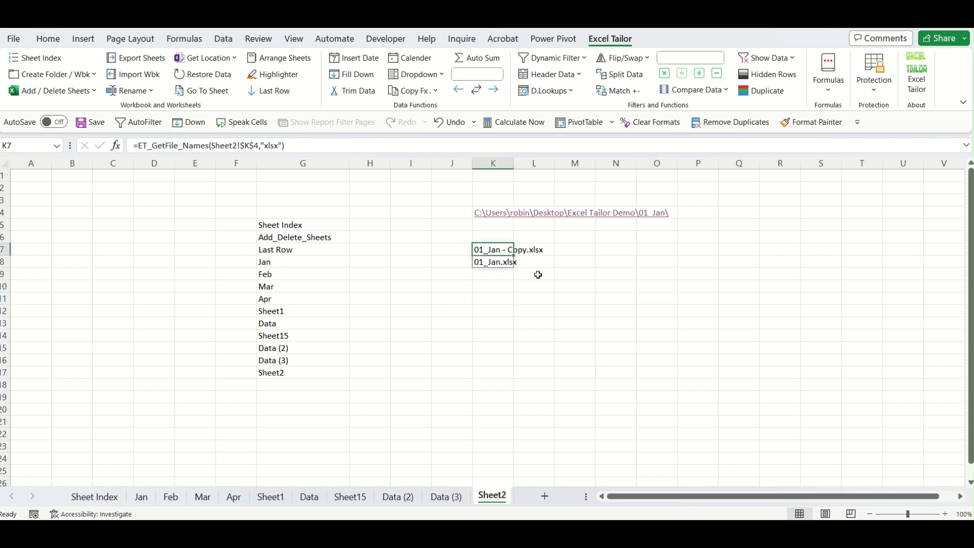
double_click(506, 250)
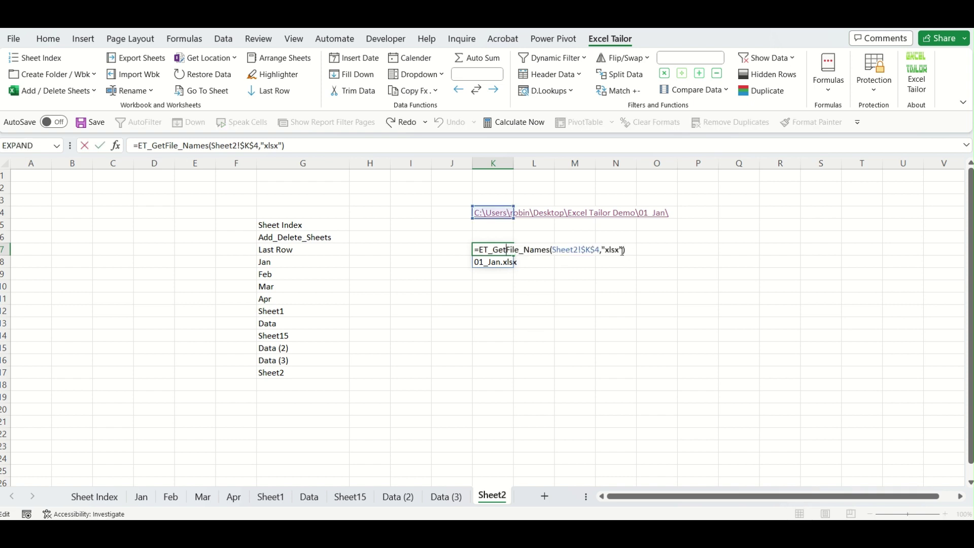
key(BackSpace)
key(BackSpace)
key(BackSpace)
key(BackSpace)
text(Jan)
key(Return)
click(533, 407)
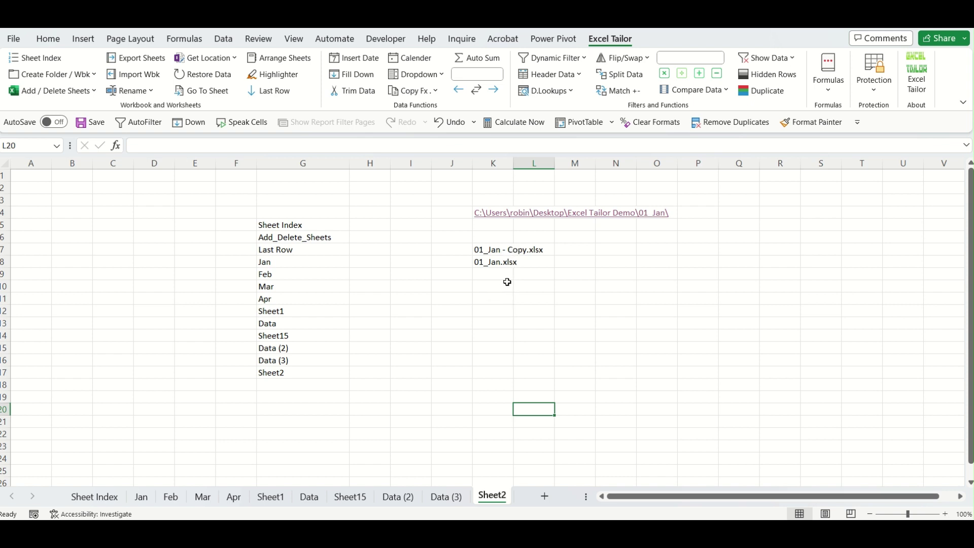
click(507, 250)
click(612, 371)
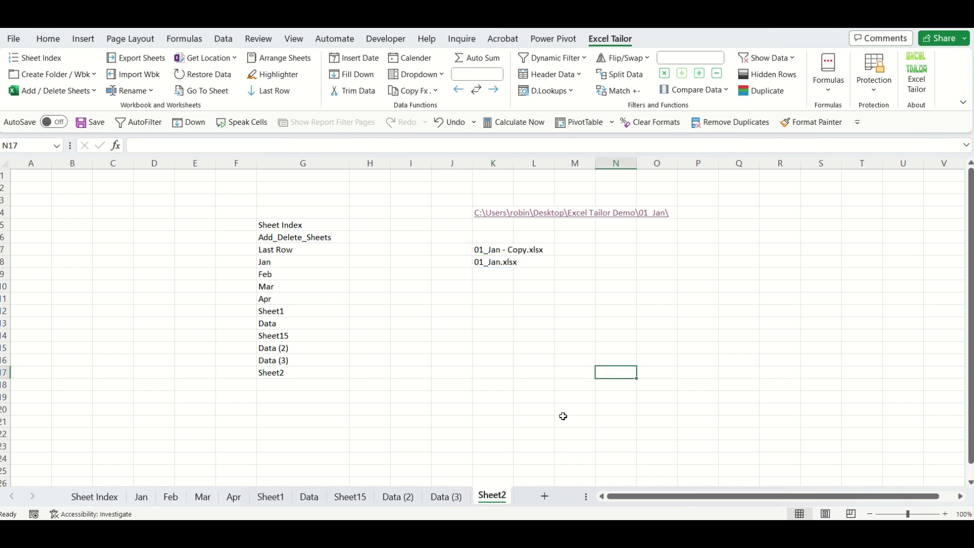
click(508, 468)
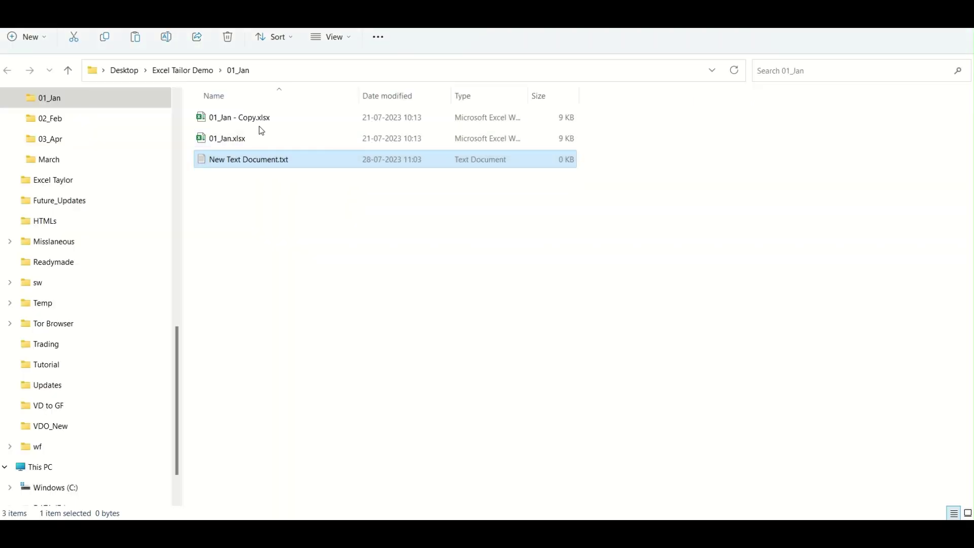
Rename 01_Jan - Copy.xlsx to 01_Feb - Copy.xlsx and return to the Excel workbook.
click(243, 141)
click(233, 117)
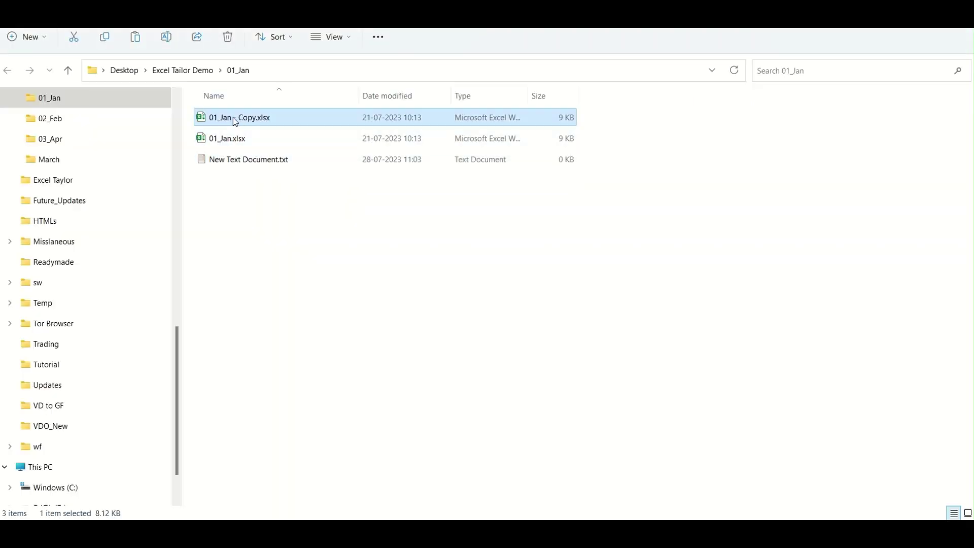
key(F2)
key(Right)
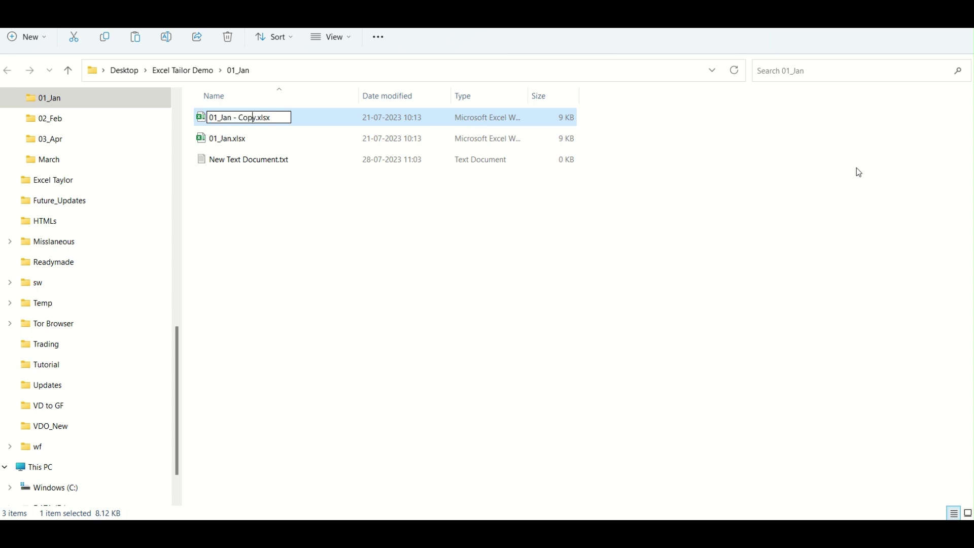
key(BackSpace)
key(BackSpace)
key(BackSpace)
text(Feb)
key(Return)
mouse_move(684, 532)
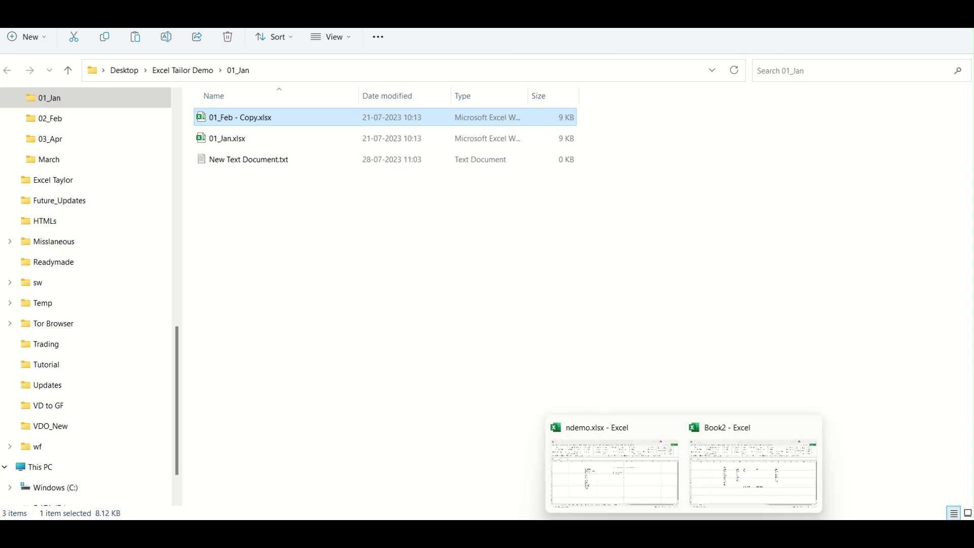
click(603, 472)
Recalculate K7's ET_GetFile_Names formula so the Jan list shows only 01_Jan.xlsx.
double_click(498, 250)
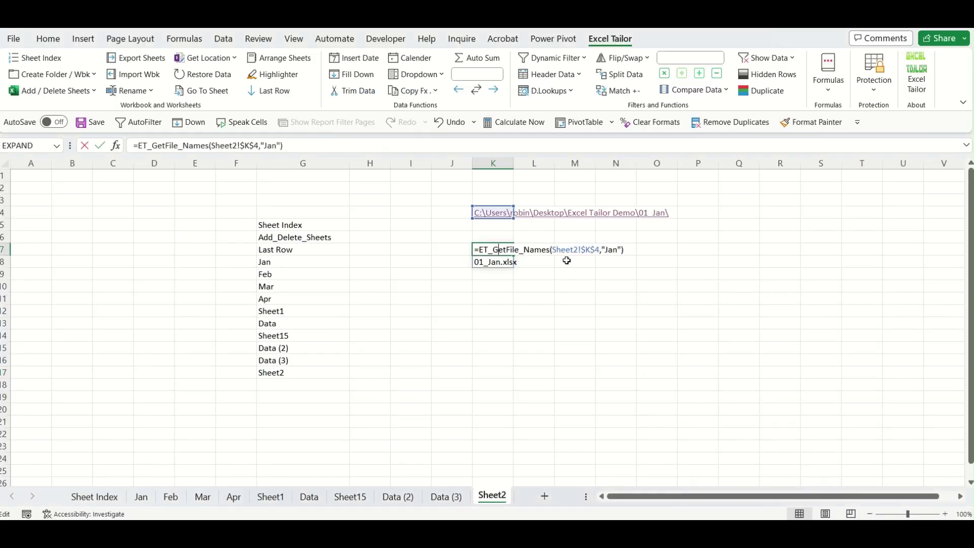
key(Return)
click(653, 412)
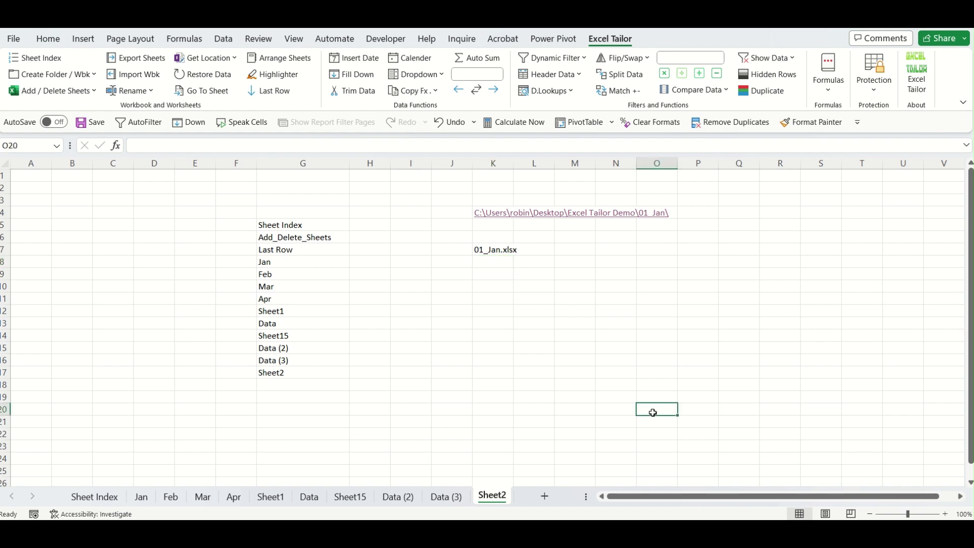
click(500, 251)
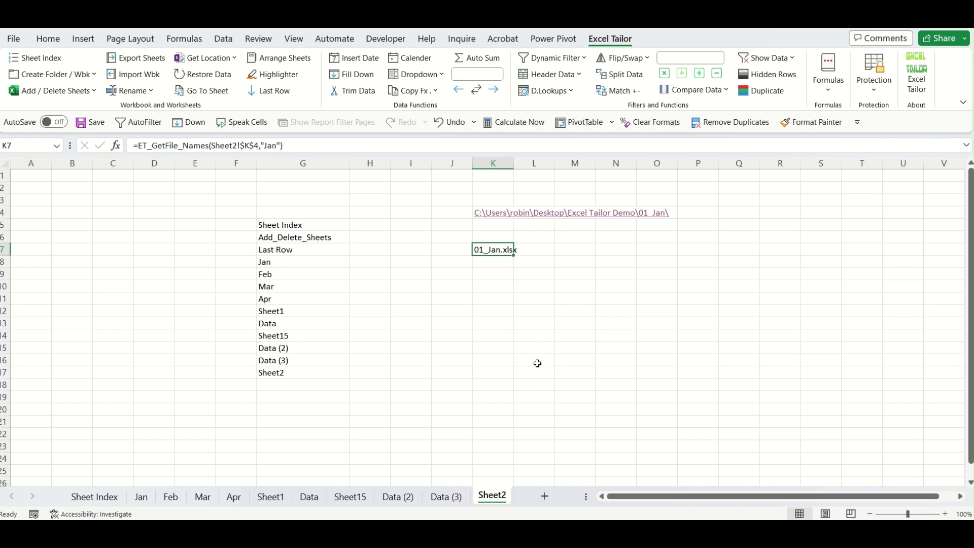
click(494, 289)
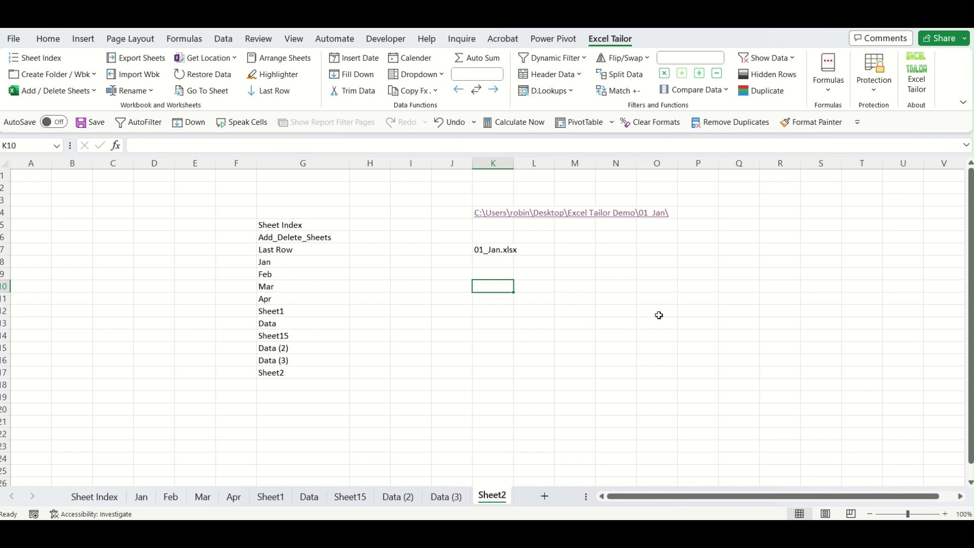
Insert the Excel Tailor 'Get file names with Dir' formula in K10, using K4's folder path.
click(827, 94)
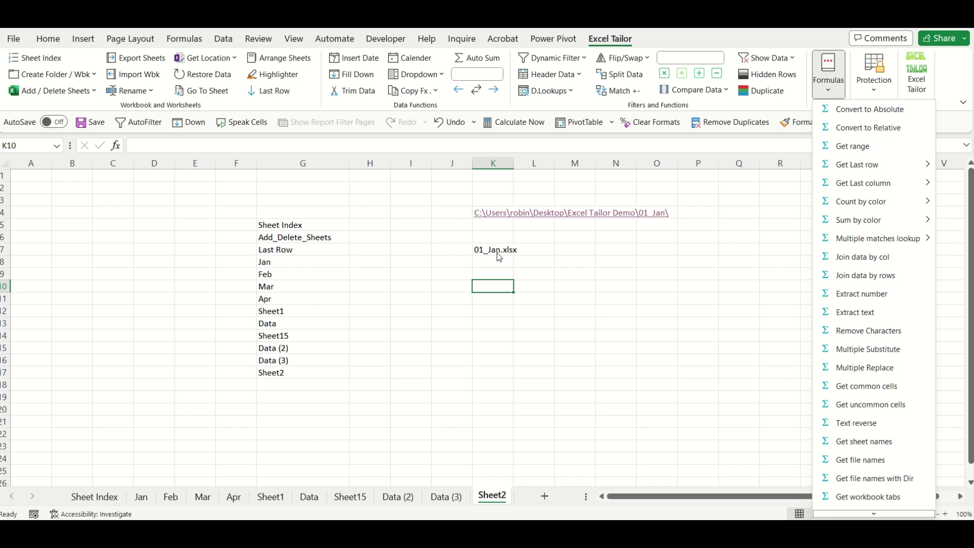
click(868, 482)
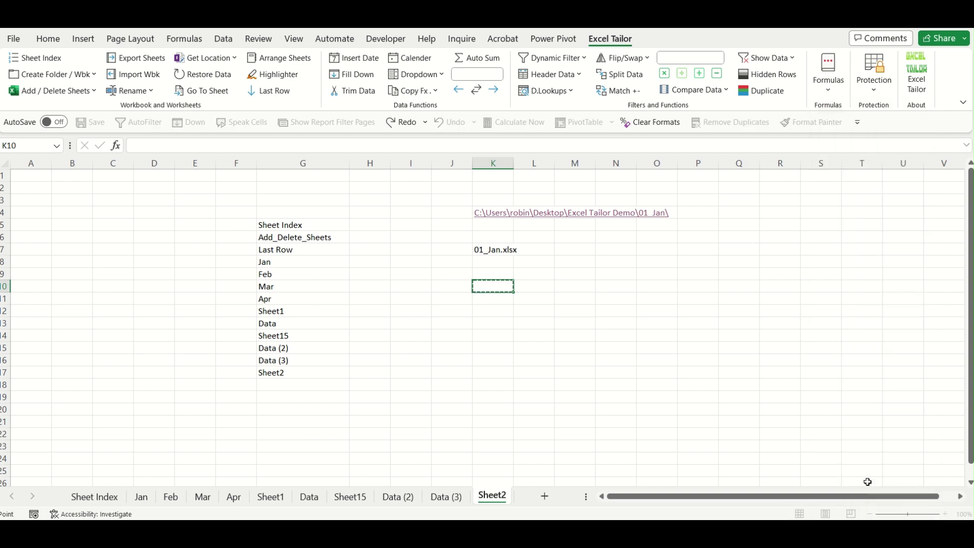
click(495, 214)
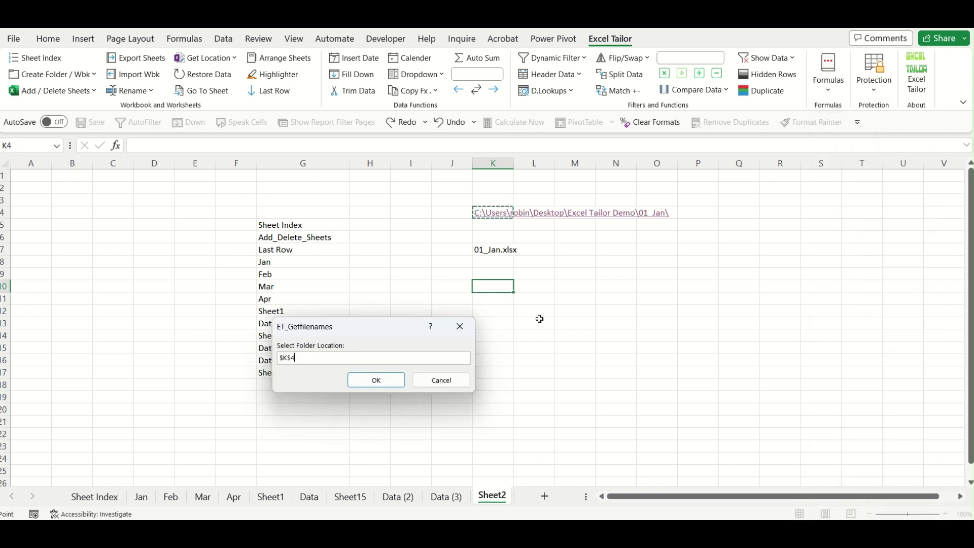
click(377, 380)
Prefix K10's formula with = so the three full file paths fill K10:K12.
click(571, 323)
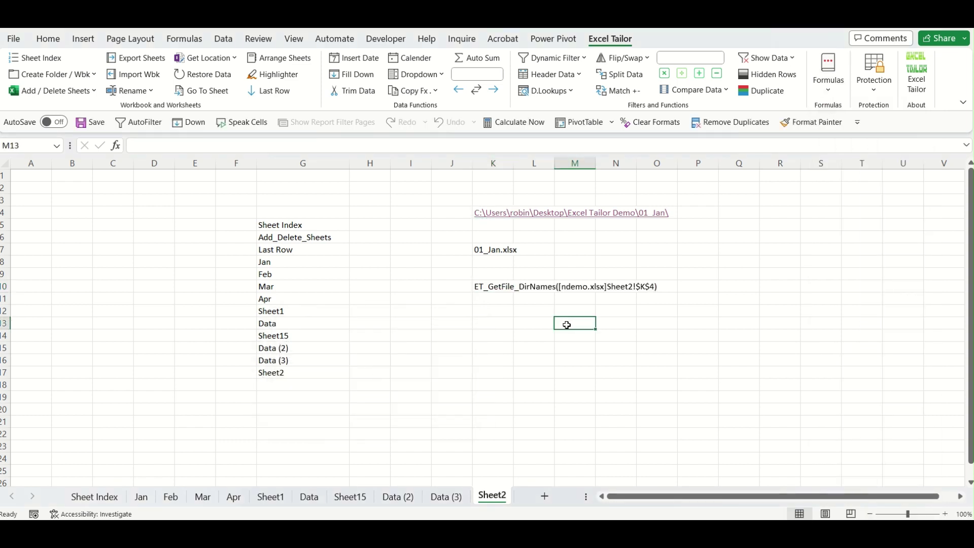
click(479, 286)
click(133, 145)
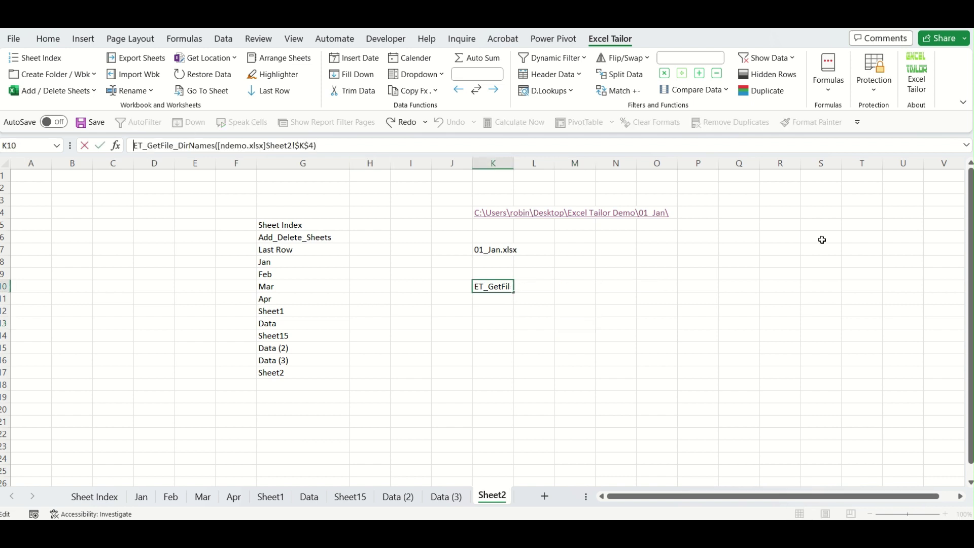
text(=)
key(Return)
Review the three paths in K10:K12 and switch to the 01_Jan folder in File Explorer.
click(746, 373)
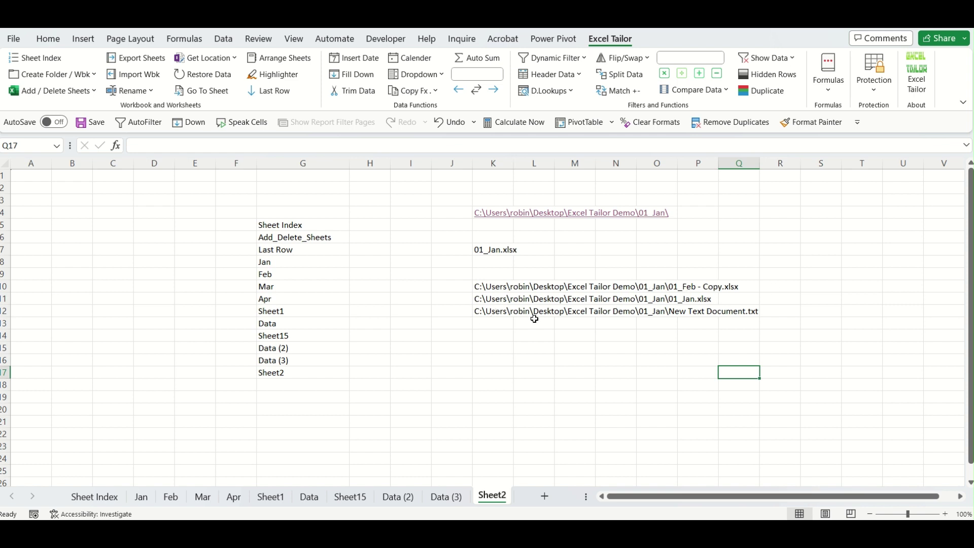
drag(500, 285, 501, 311)
click(567, 350)
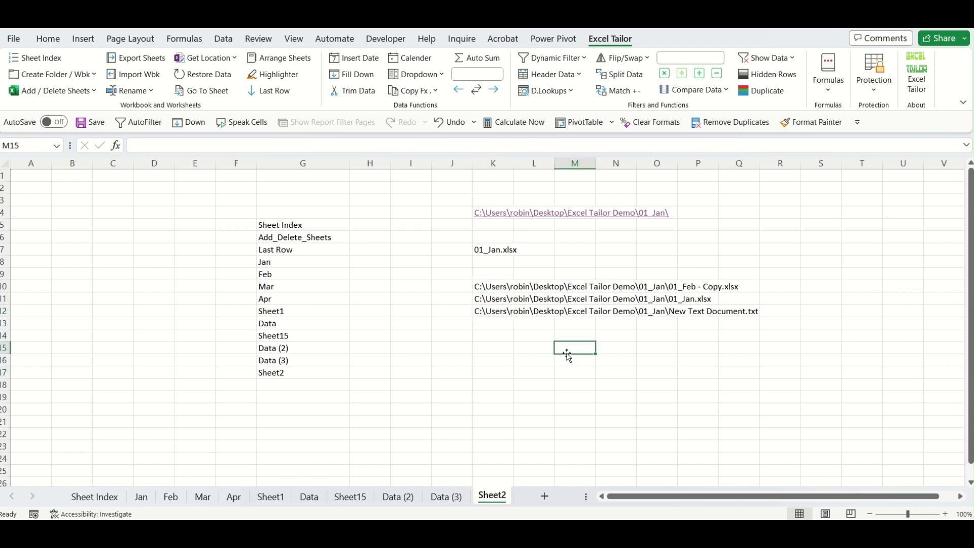
click(488, 529)
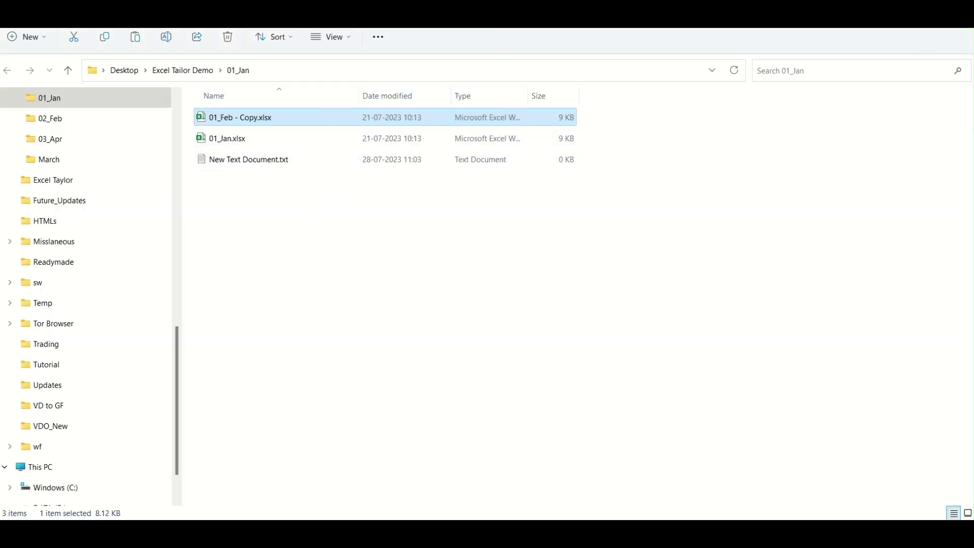
Close the folder window and select K15 in the workbook.
click(959, 11)
click(655, 344)
drag(485, 343, 504, 349)
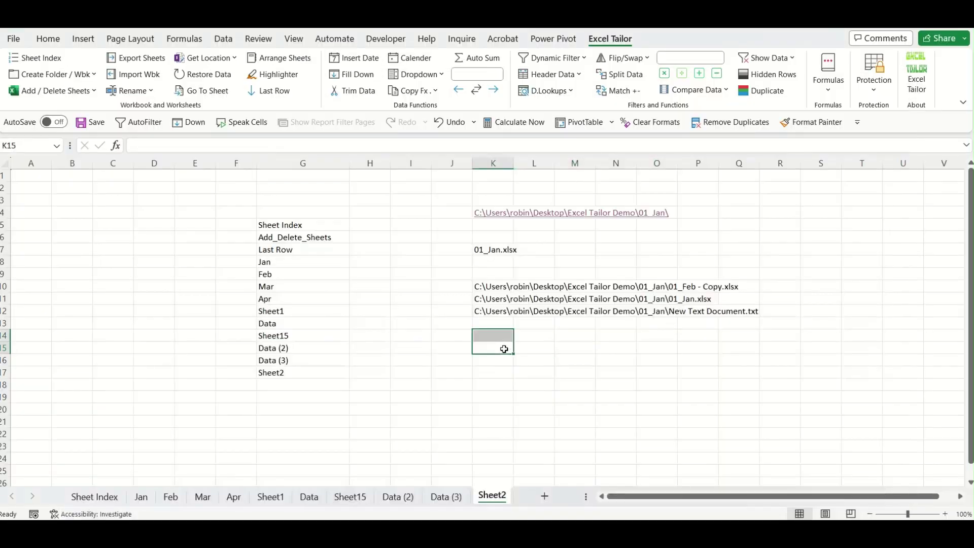
click(504, 344)
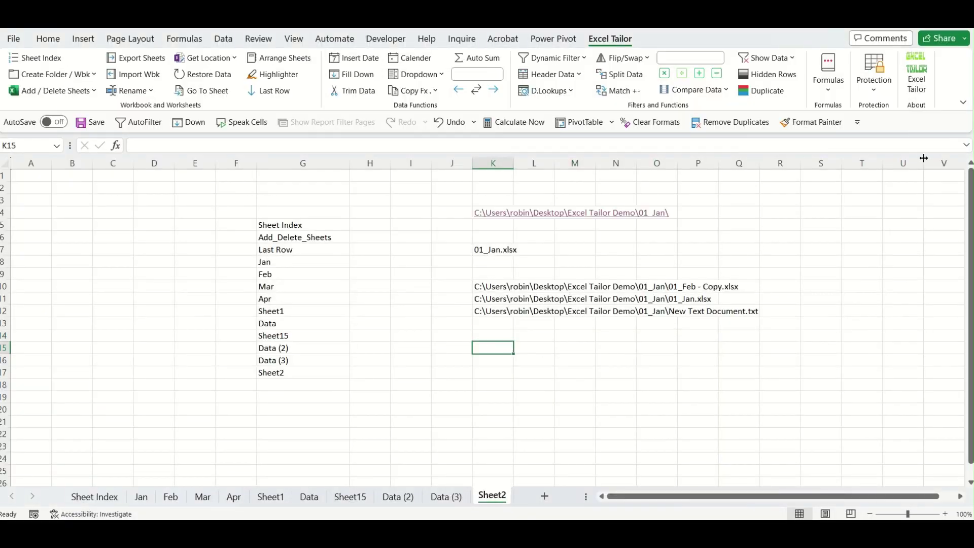
Insert the 'Get workbook tabs' formula in K15 referencing $K$10, returning January.
click(837, 96)
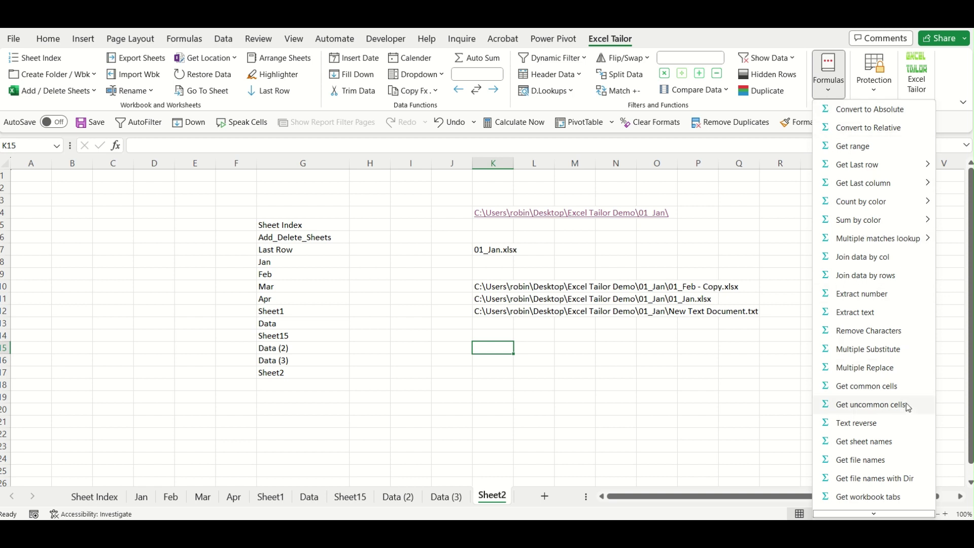
scroll(906, 406, down, 2)
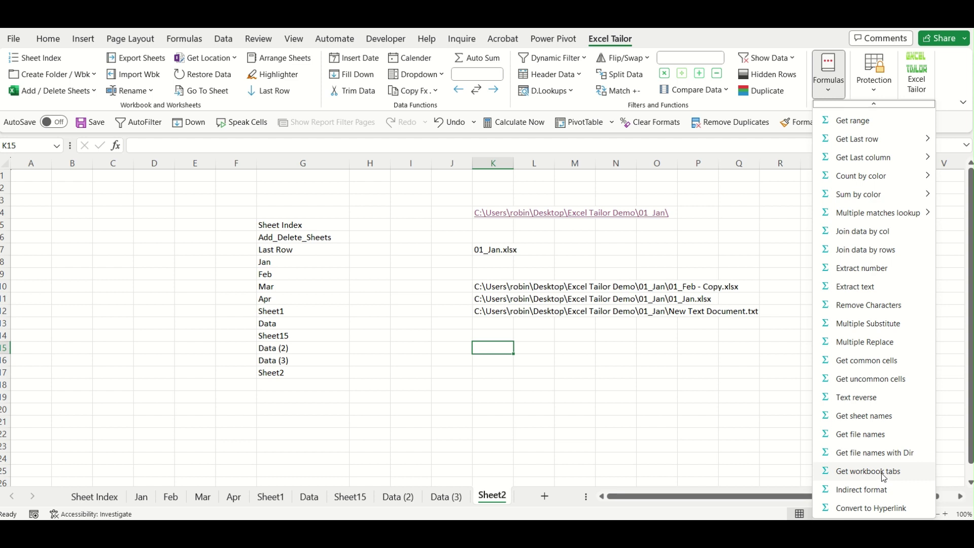
click(869, 471)
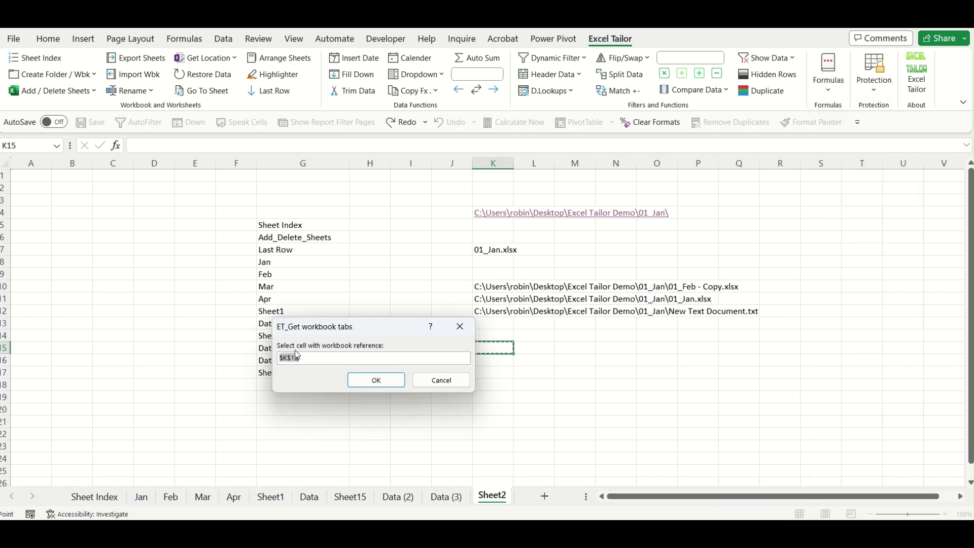
drag(383, 330, 286, 328)
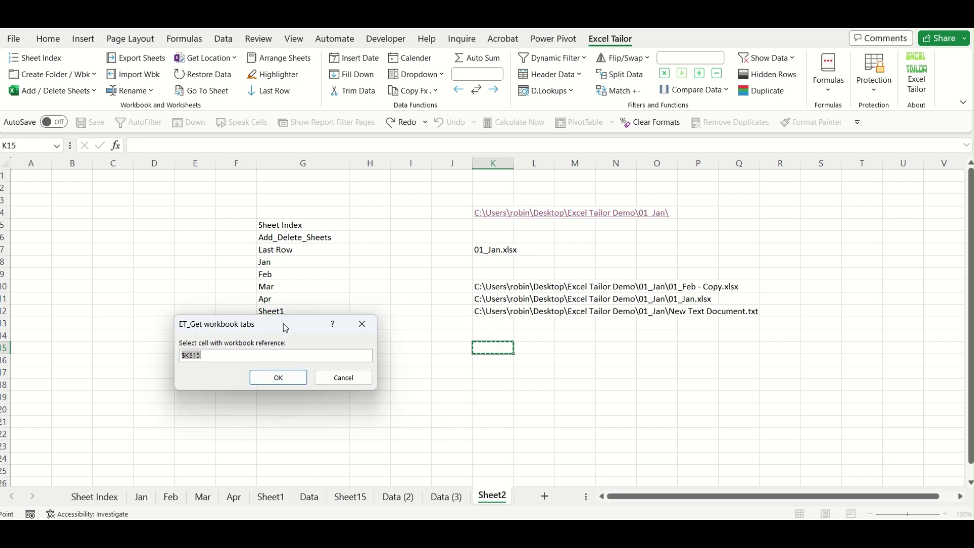
click(508, 288)
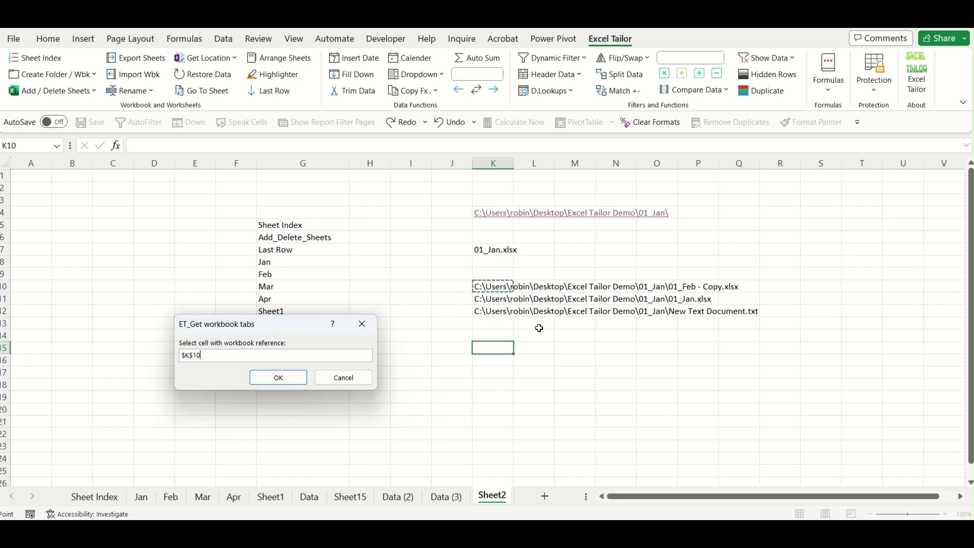
click(274, 378)
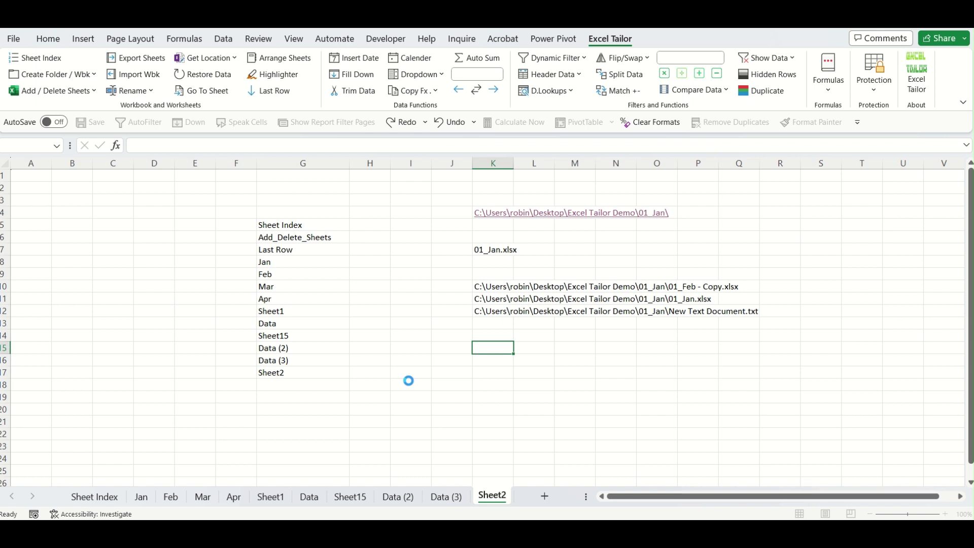
Check the K15 formula and open the 01_Jan folder through the K4 hyperlink.
click(541, 394)
click(495, 351)
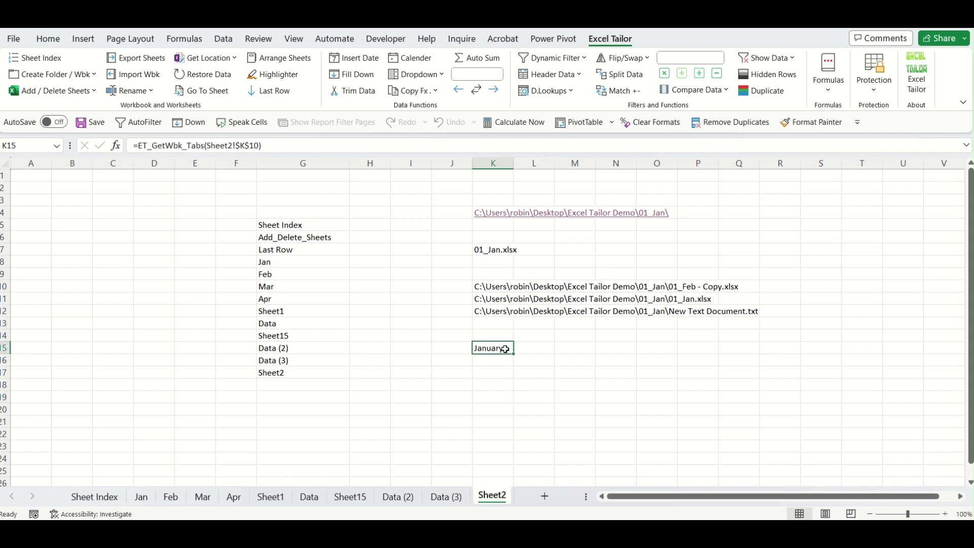
click(499, 215)
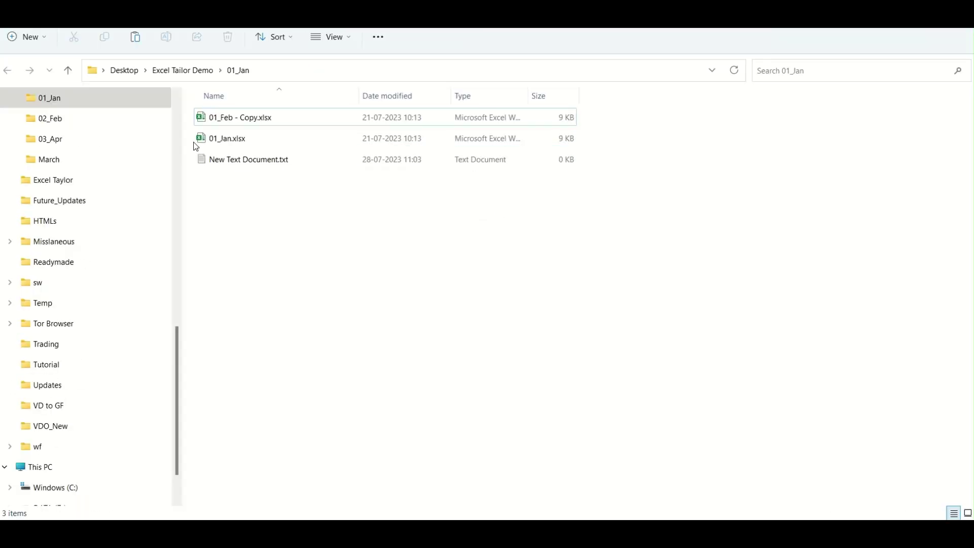
Open 01_Feb - Copy.xlsx and add a new sheet named Feb.
double_click(253, 118)
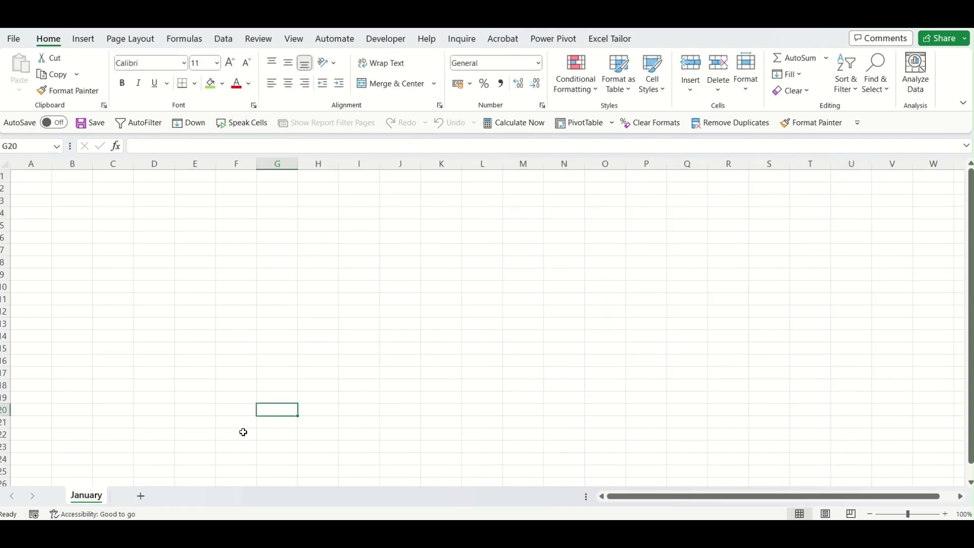
click(140, 497)
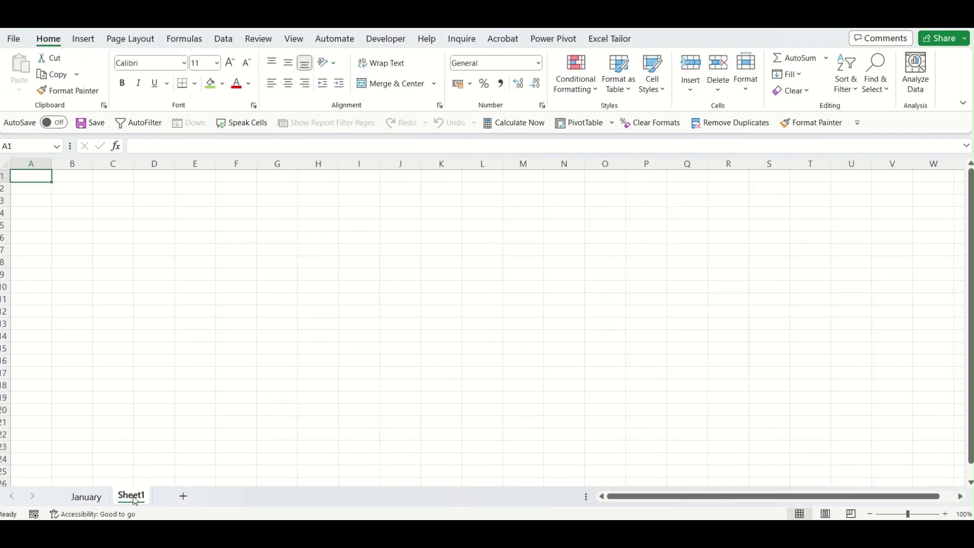
right_click(136, 499)
click(193, 329)
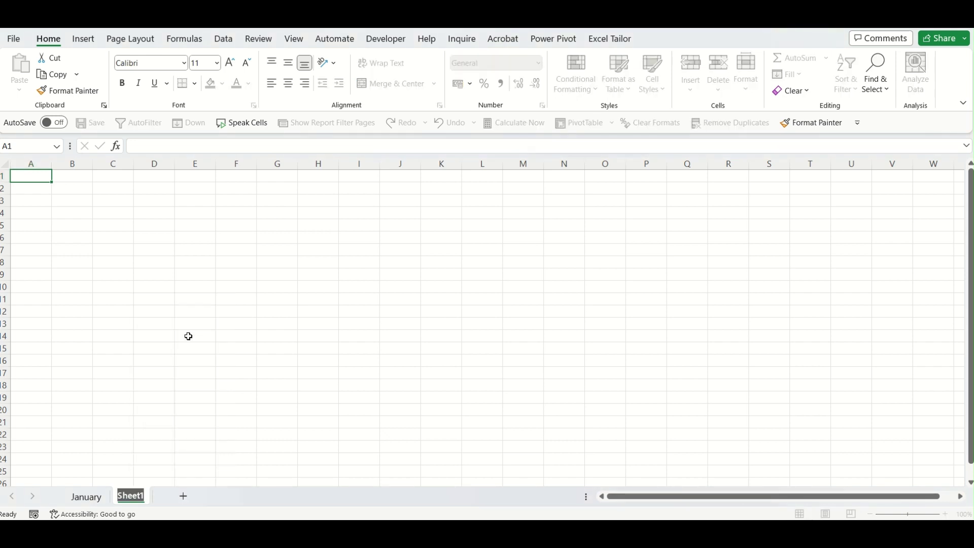
text(Feb)
click(189, 335)
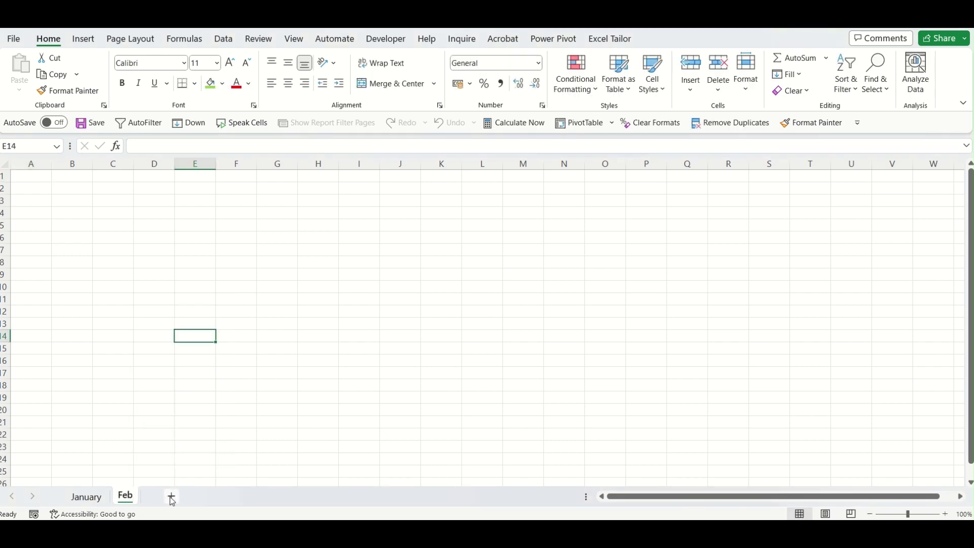
Add a third sheet named Mar after Feb.
click(172, 496)
right_click(165, 499)
click(201, 331)
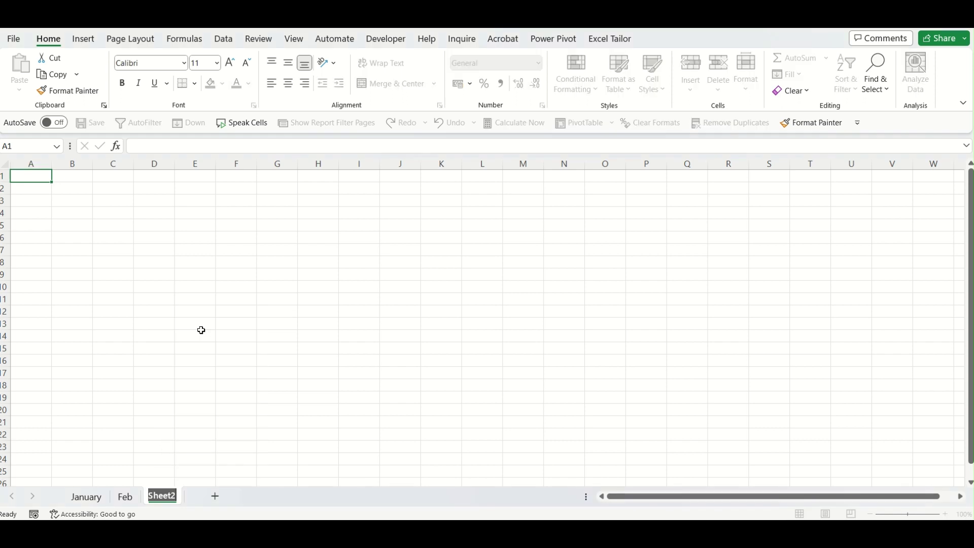
text(Mar)
click(201, 330)
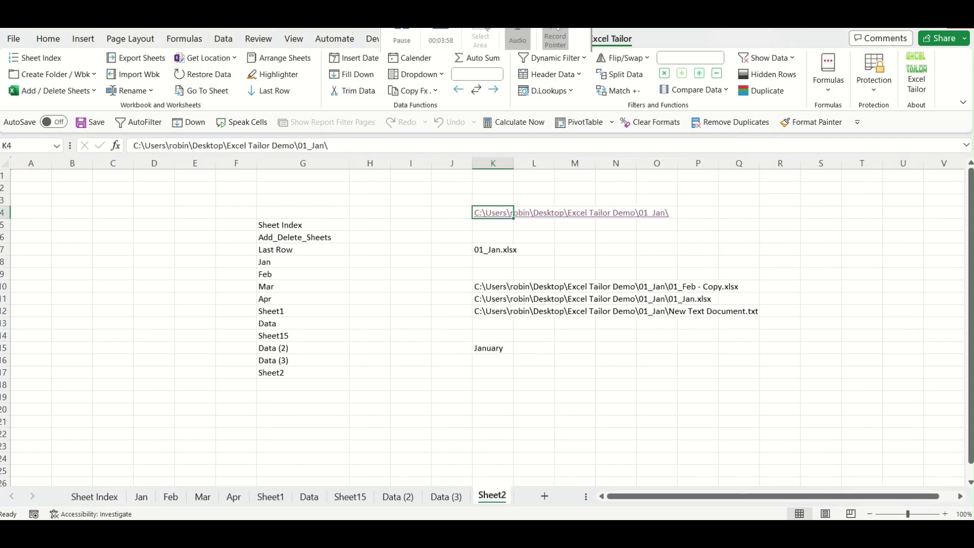
Re-enter =ET_GetWbk_Tabs(Sheet2!$K$10) in K15 so it spills January, Feb, Mar across K15:M15.
click(654, 372)
click(502, 348)
double_click(503, 349)
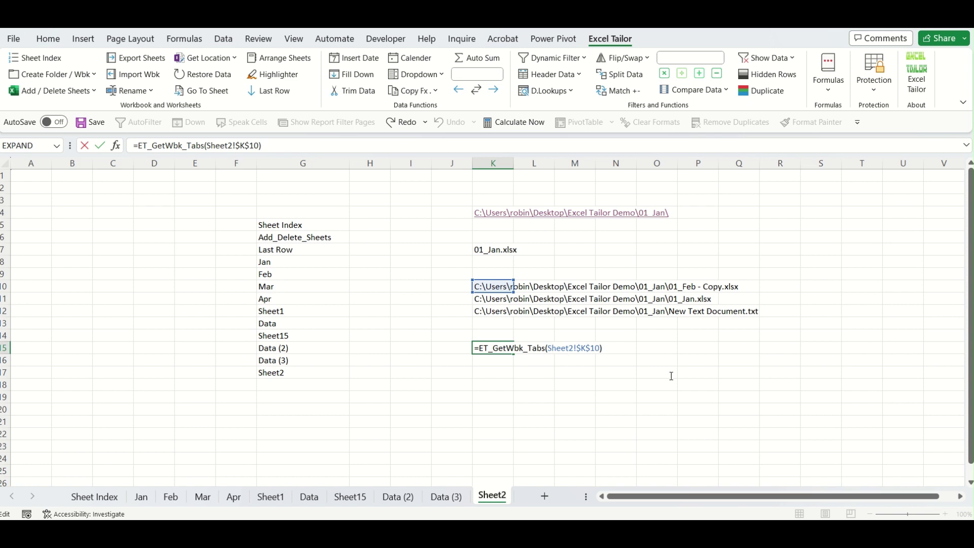
key(Return)
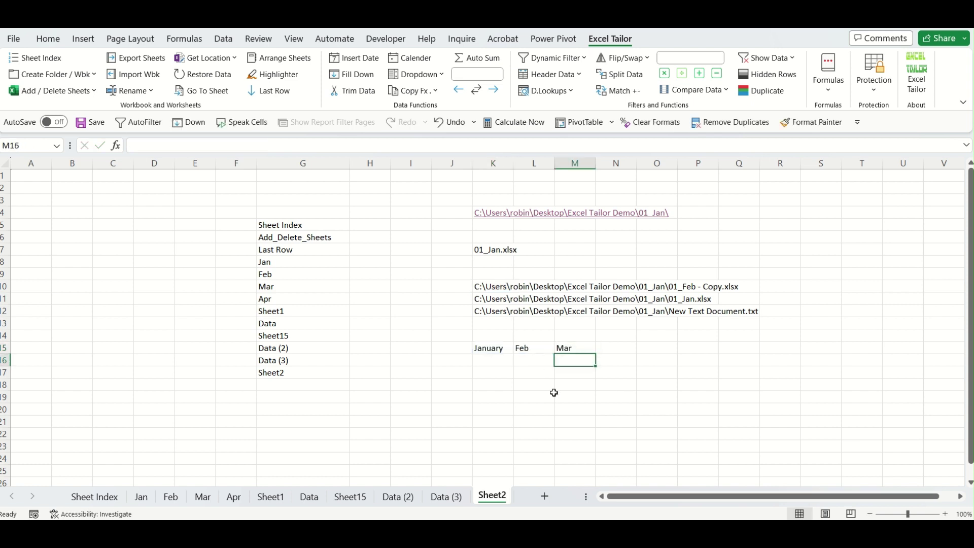
click(548, 396)
Inspect the file-list formula in K10 and the tab-name formula in K15.
click(497, 347)
click(536, 373)
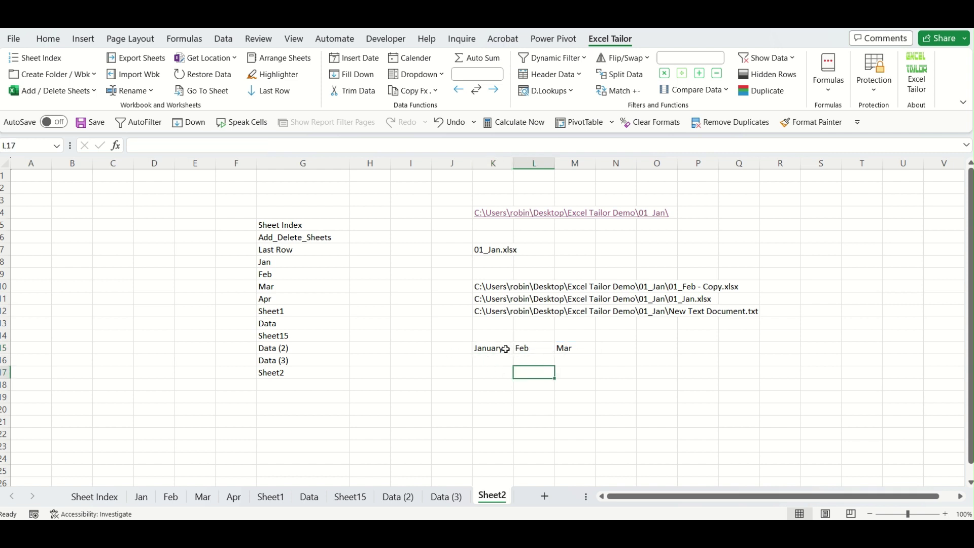
click(495, 287)
click(712, 287)
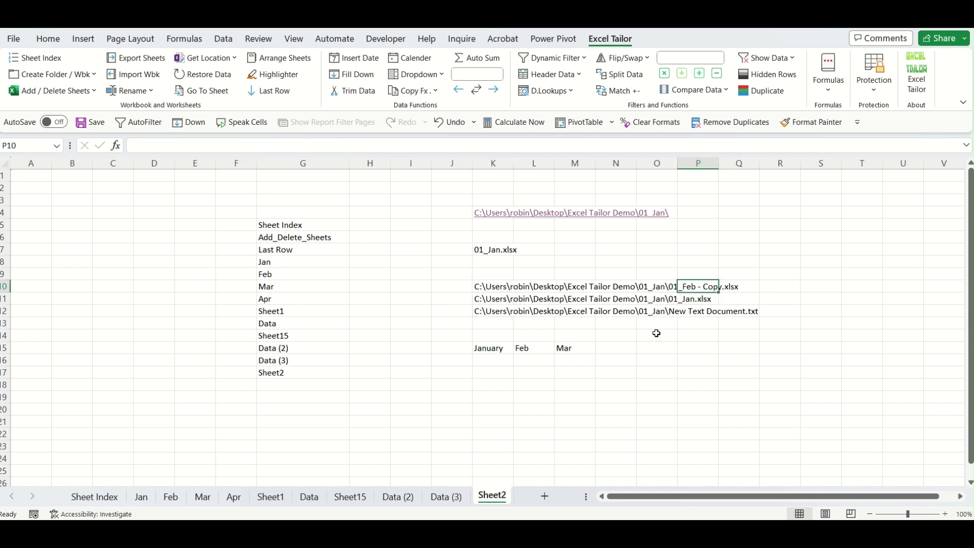
click(488, 350)
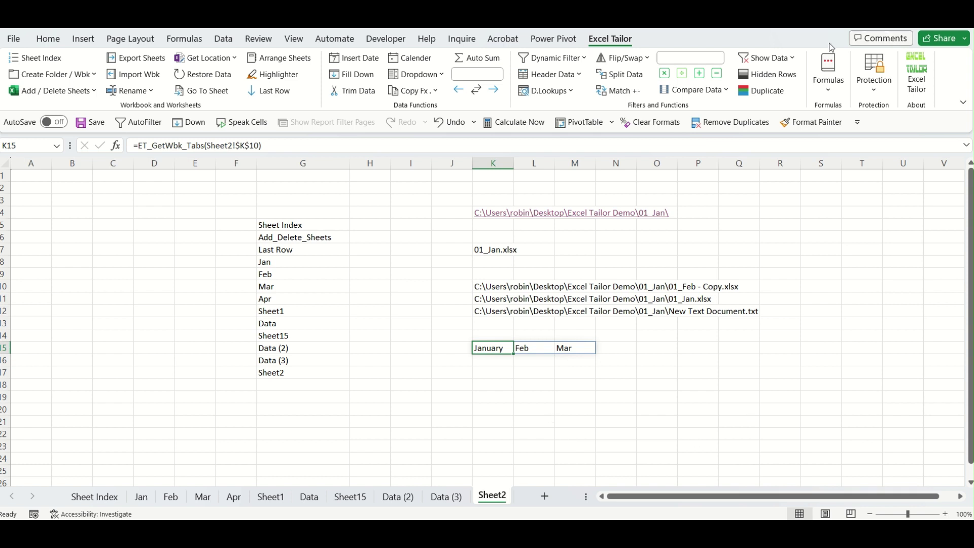
Browse the Excel Tailor formula list without inserting anything, then add a blank sheet after Sheet2.
click(828, 100)
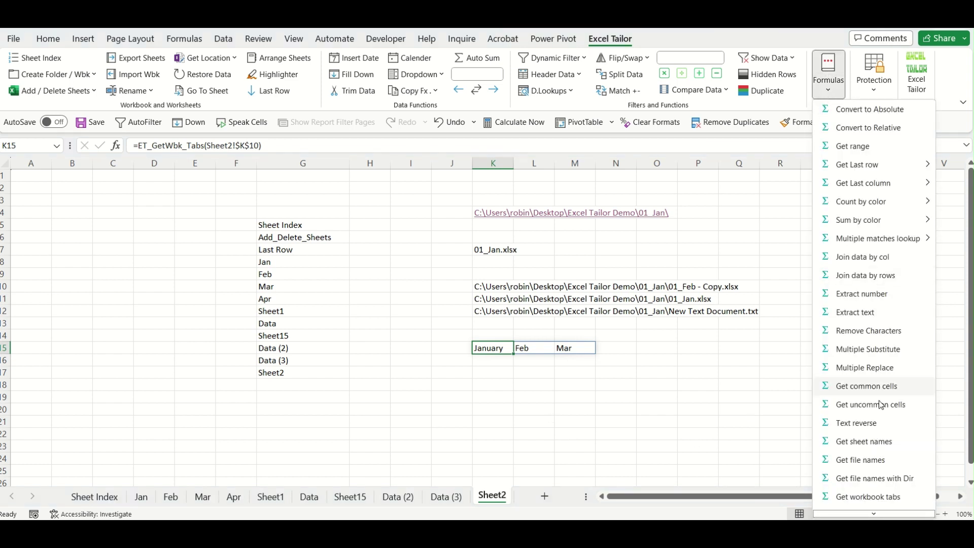
scroll(895, 449, down, 1)
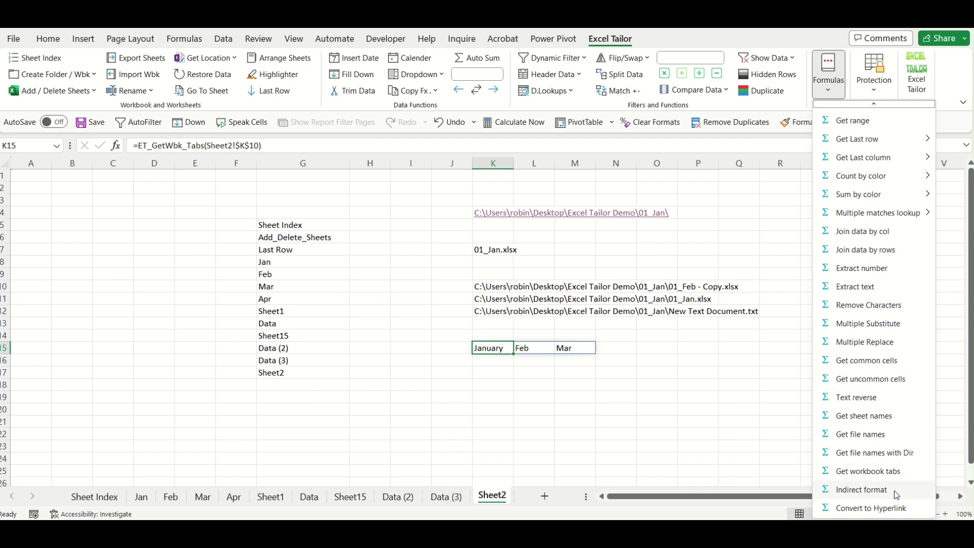
click(706, 432)
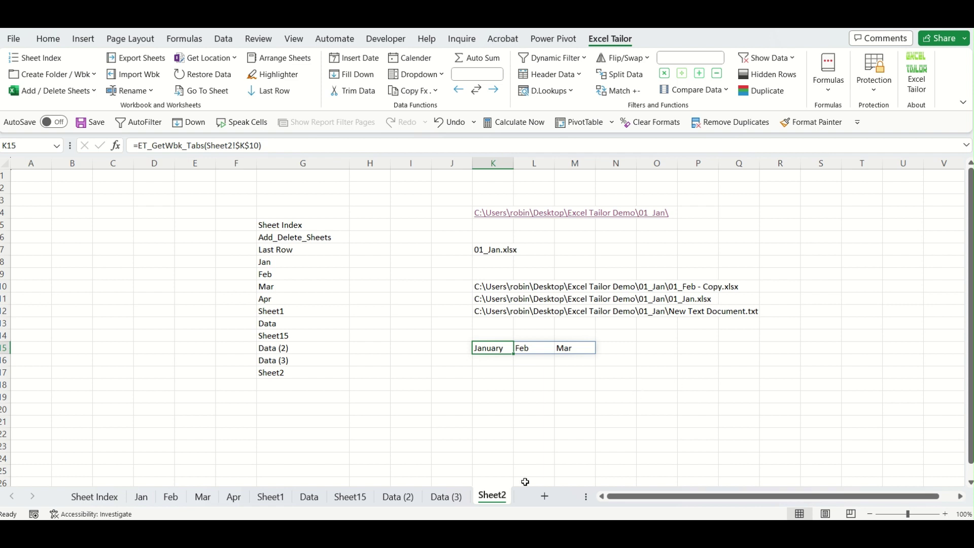
click(544, 496)
Fill E3:H12 with =RANDBETWEEN(10,20) using Ctrl+Enter.
drag(196, 199, 299, 319)
text(=rand)
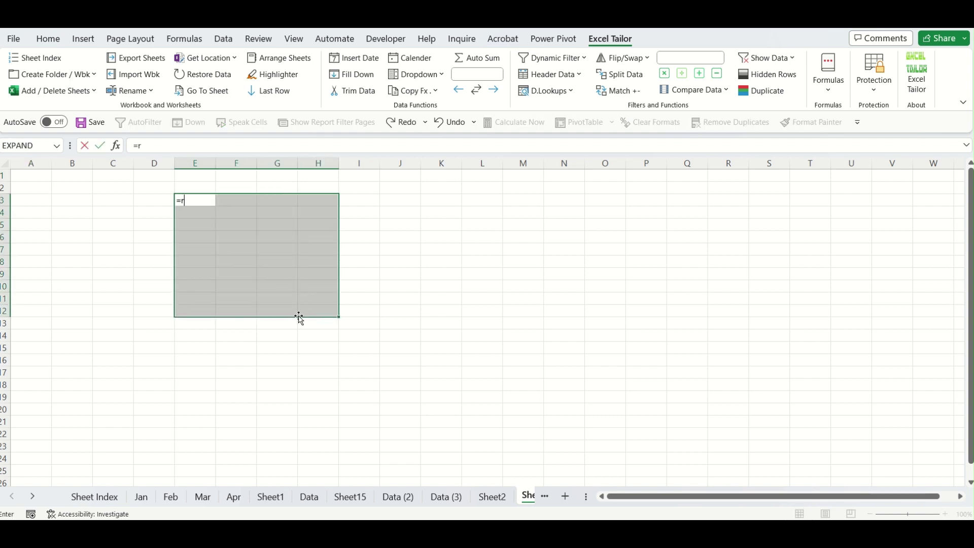
key(Down)
key(Down)
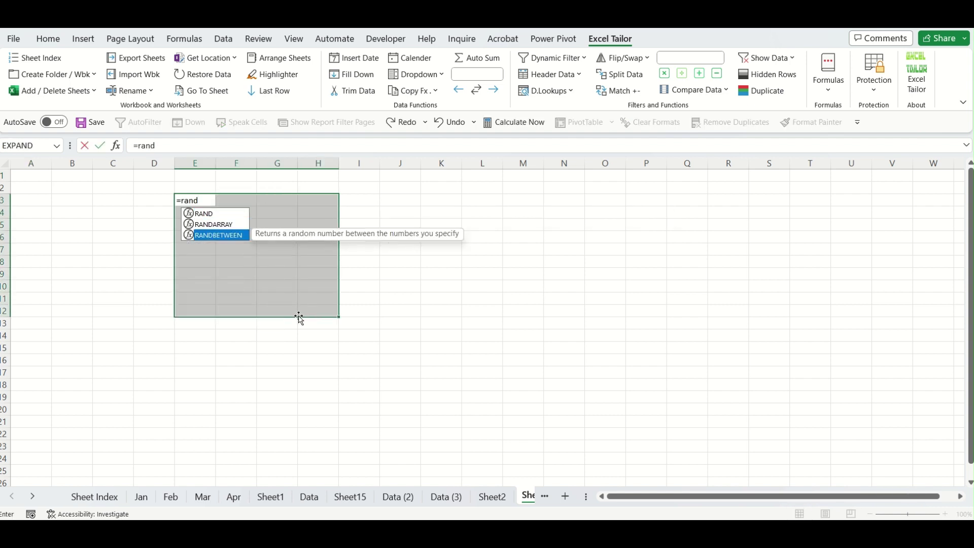
key(Tab)
text(10,)
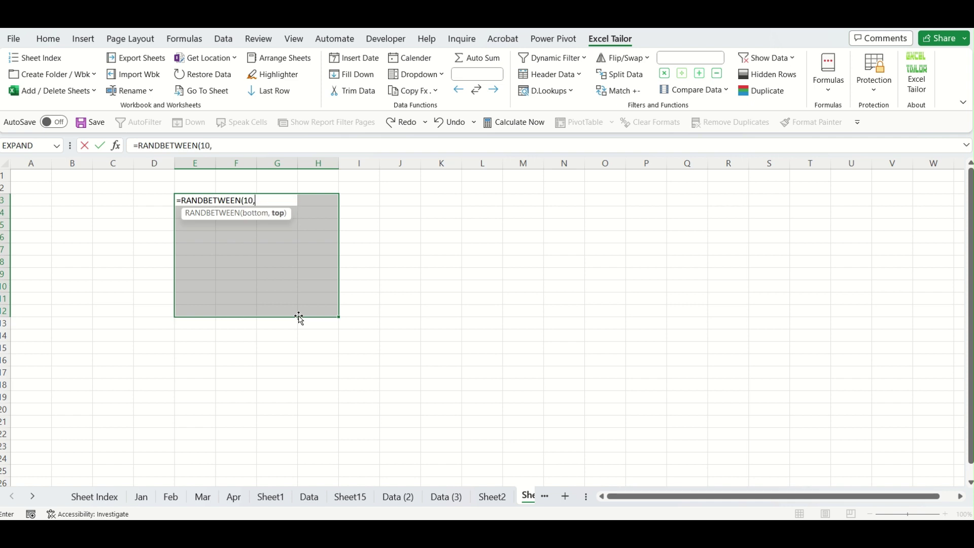
text(20))
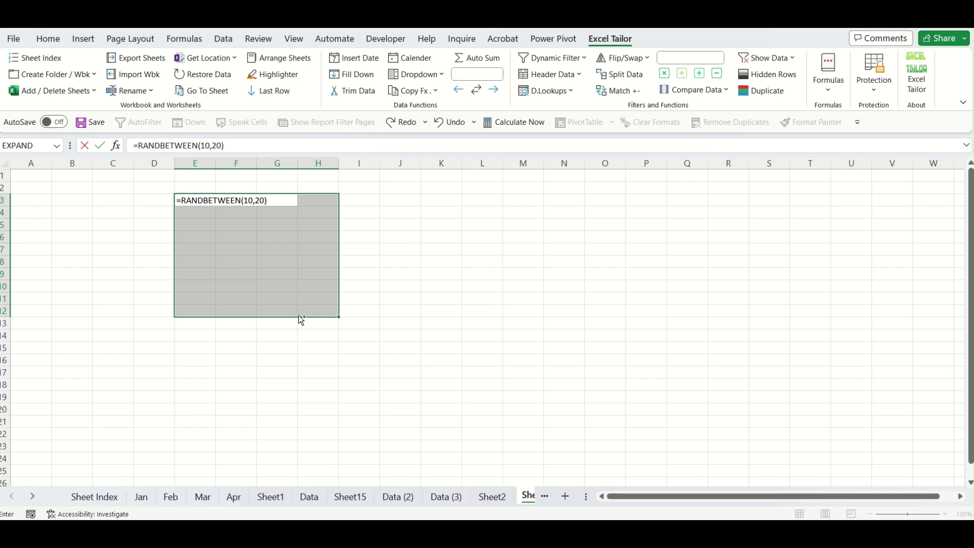
key(ctrl+Return)
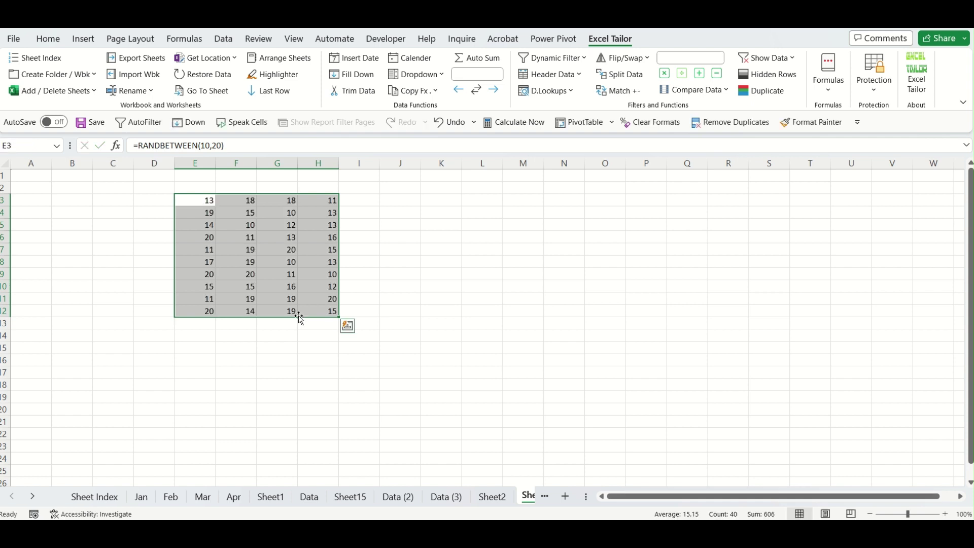
Copy E3:H12 and paste it back as values to fix the random numbers.
key(ctrl+c)
key(alt+e)
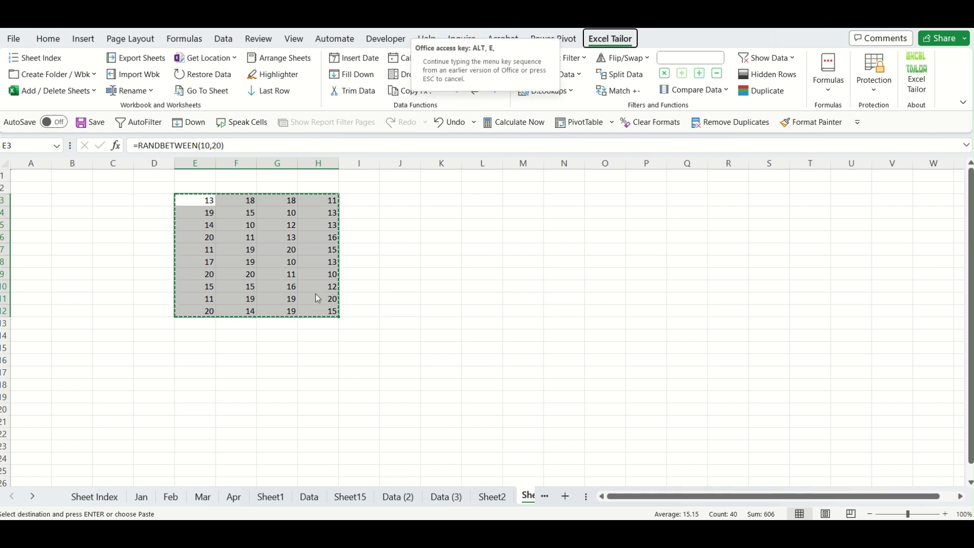
key(s)
key(v)
key(Return)
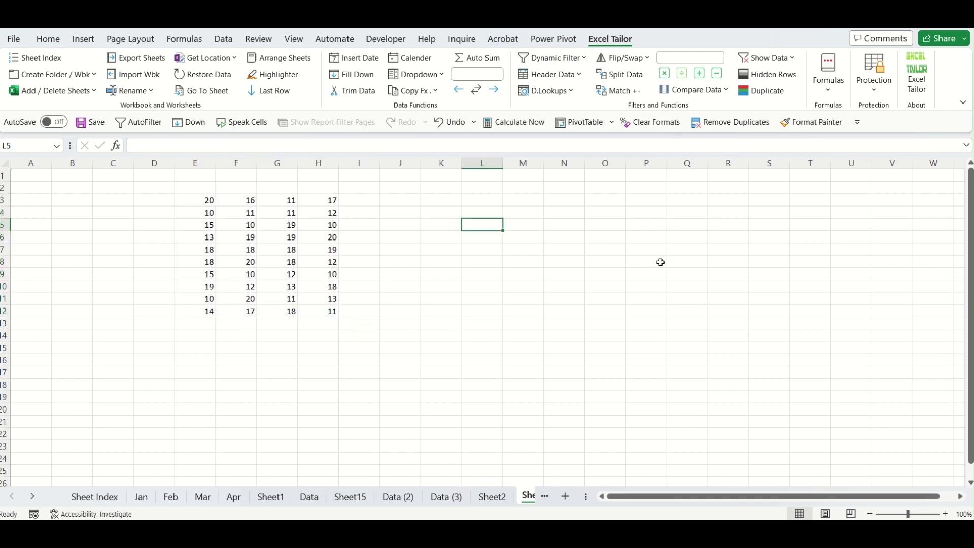
Clear column K on Sheet2, then return to Sheet3.
click(492, 497)
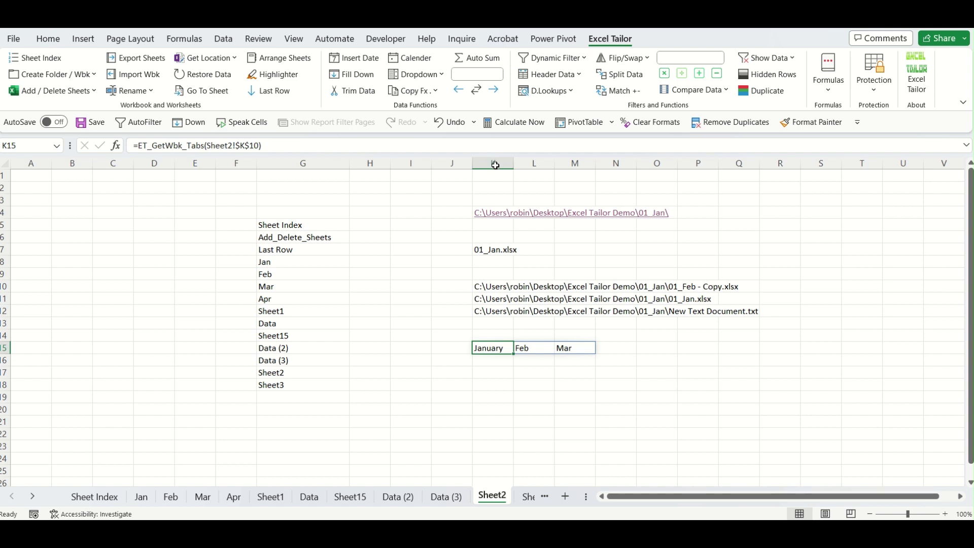
click(496, 165)
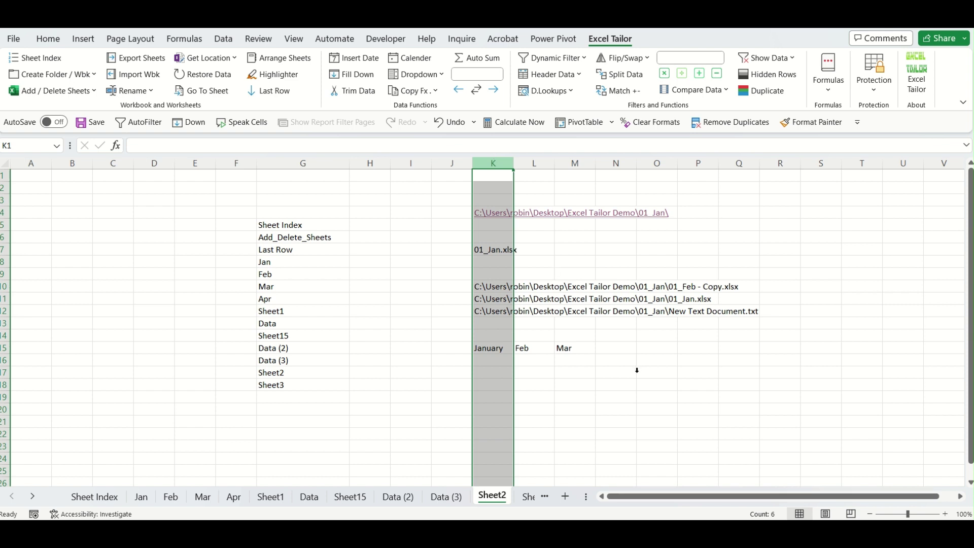
key(Delete)
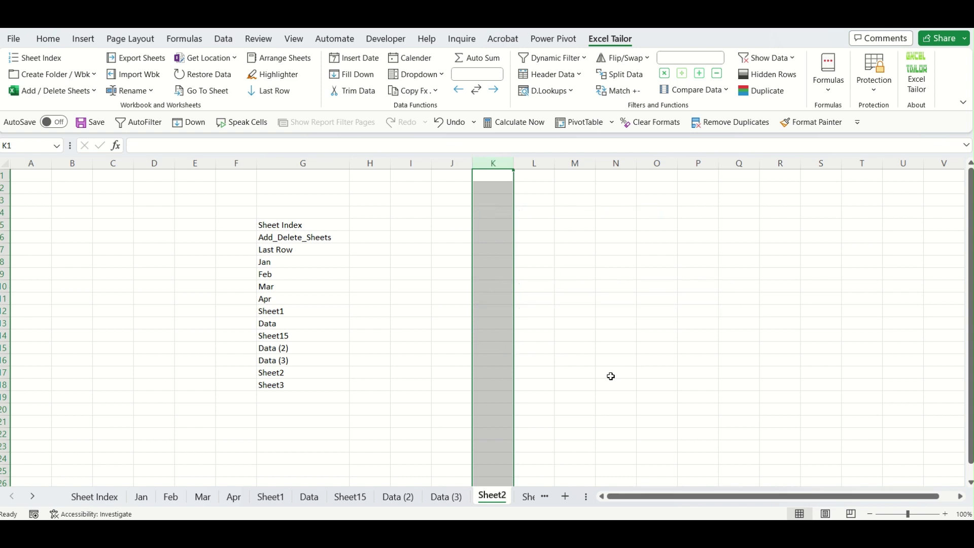
click(613, 374)
click(529, 497)
click(458, 375)
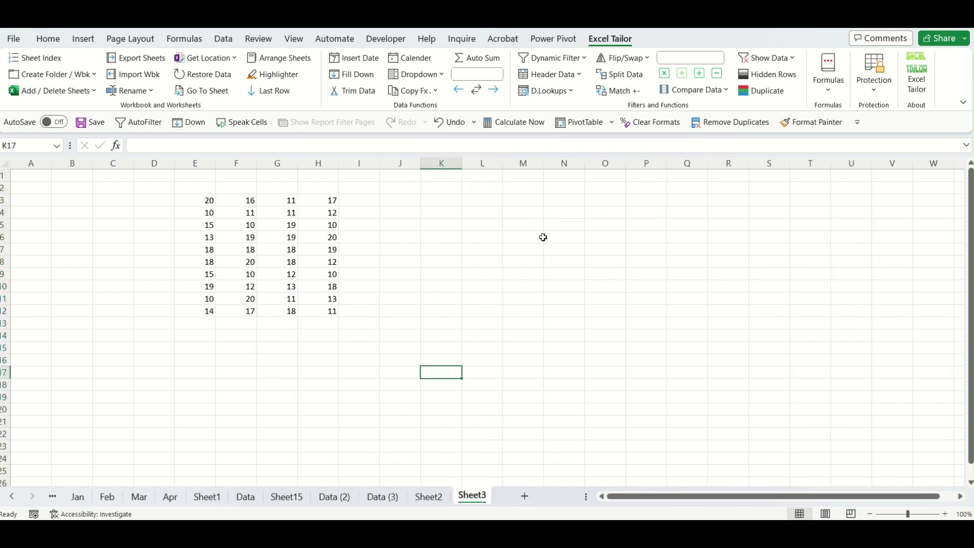
Look over the Excel Tailor formula list and the E3:H12 block, then select J3.
click(472, 200)
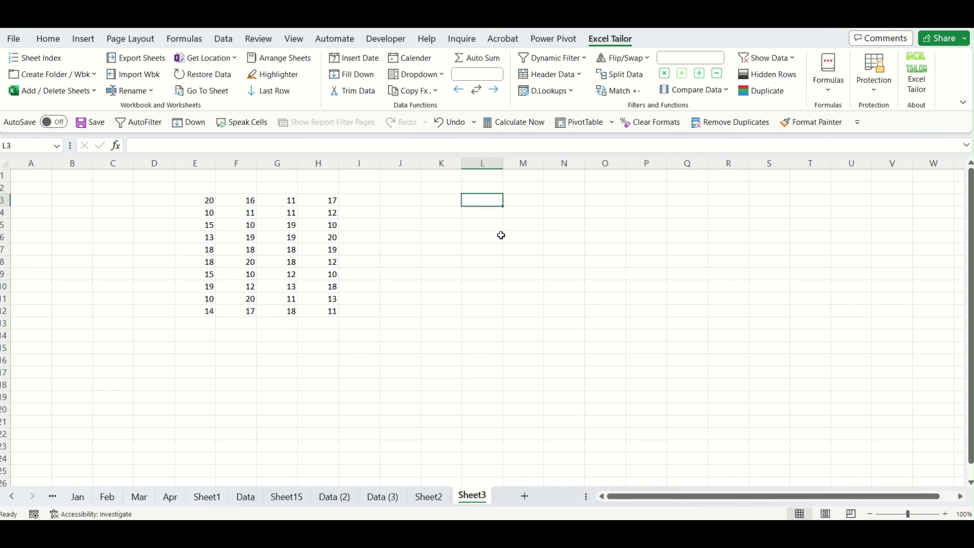
click(828, 76)
scroll(867, 492, down, 3)
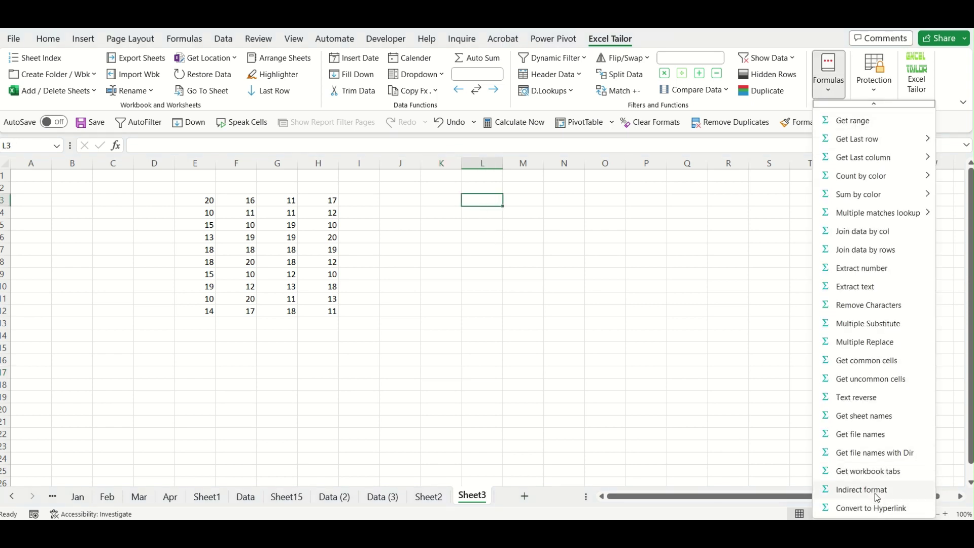
click(496, 223)
click(435, 200)
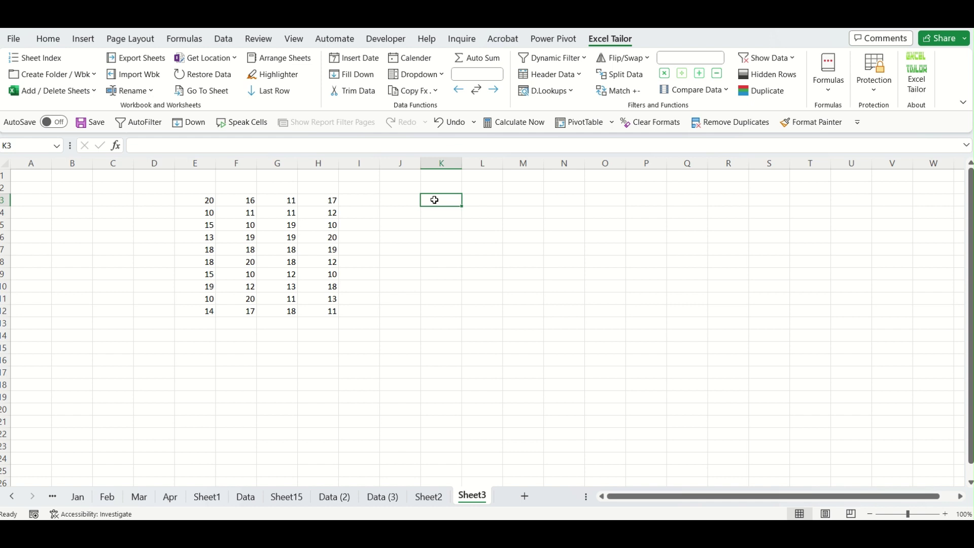
drag(203, 201, 315, 313)
click(413, 203)
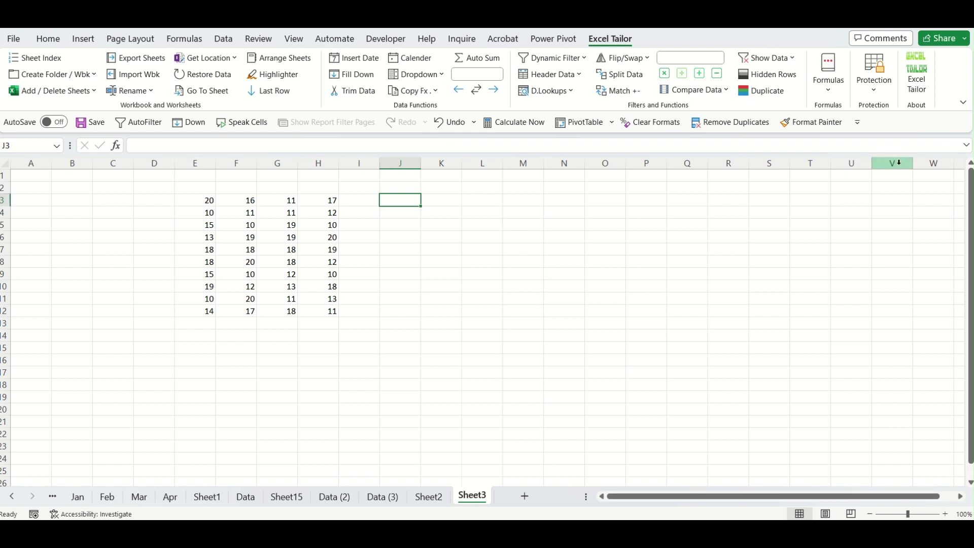
Insert the 'Get range' formula in J3 based on E3:H3 and move it to L3.
click(829, 94)
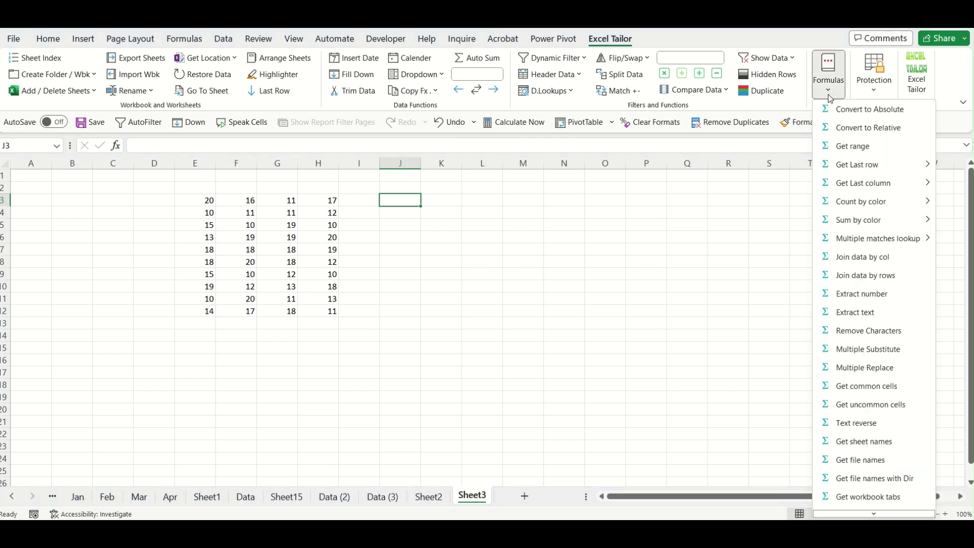
click(853, 148)
drag(206, 202, 332, 202)
click(278, 377)
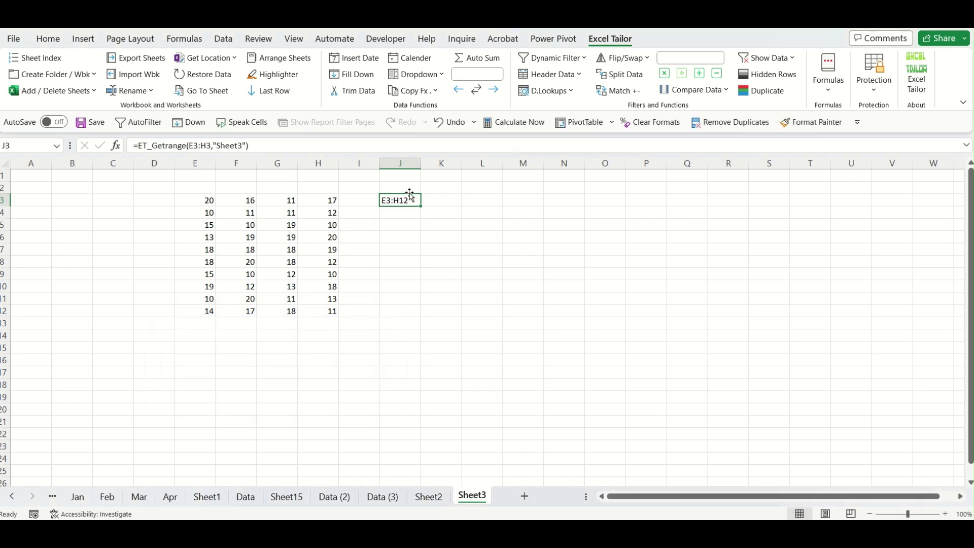
drag(411, 193, 468, 203)
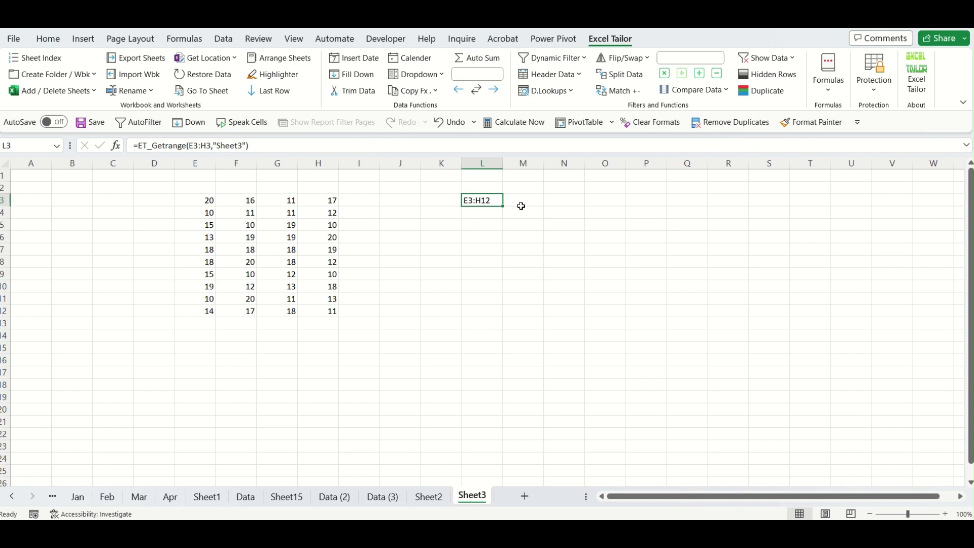
click(554, 200)
Enter =SUM(INDIRECT(L3)) in N3 to total the range named in L3.
text(=)
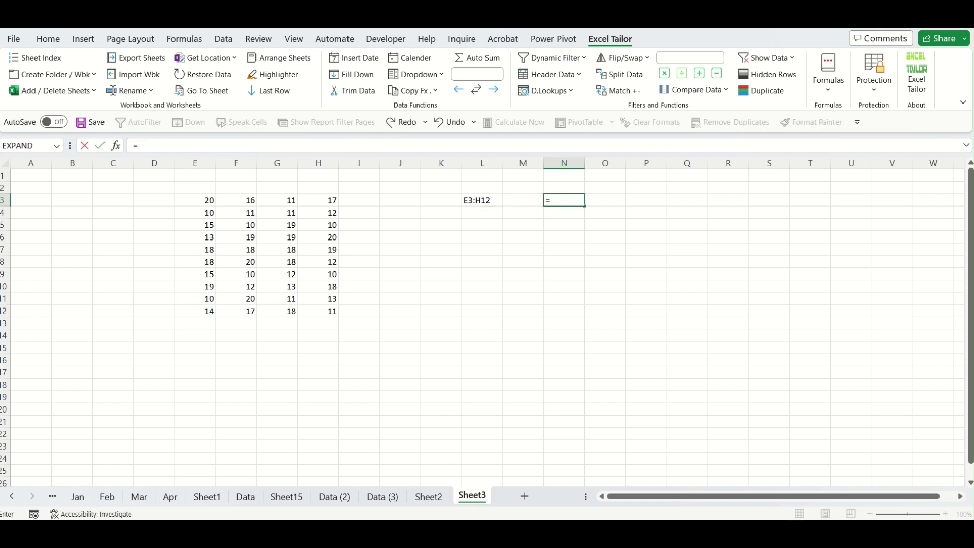
text(sum)
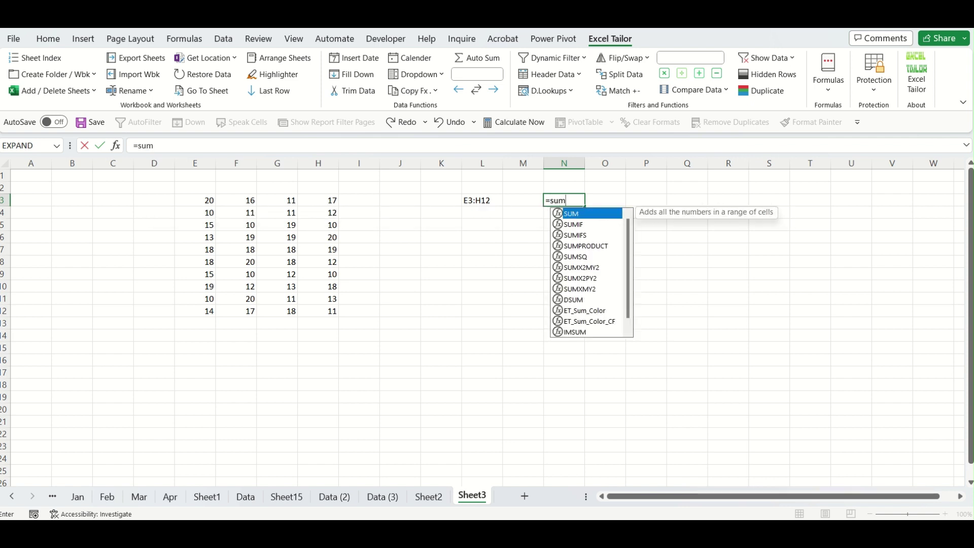
text((in)
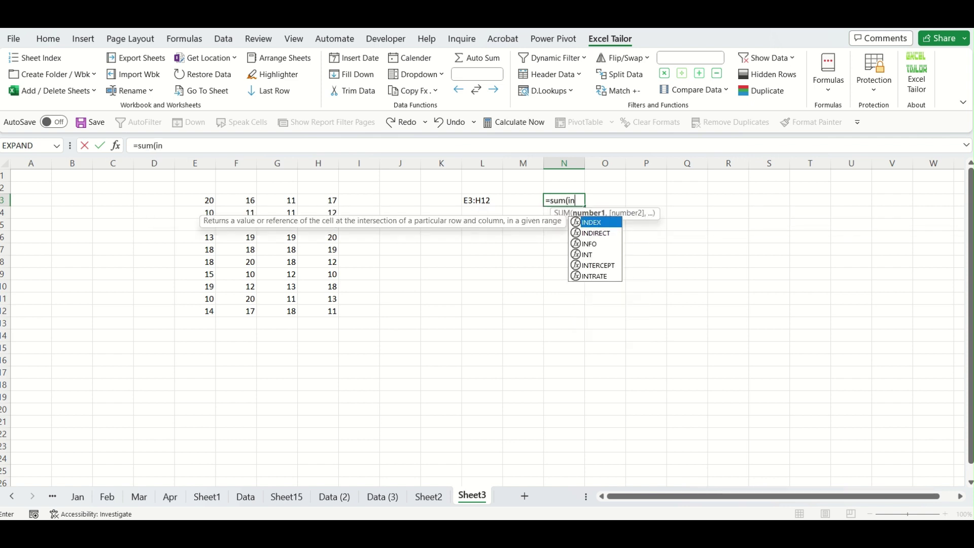
text(direct()
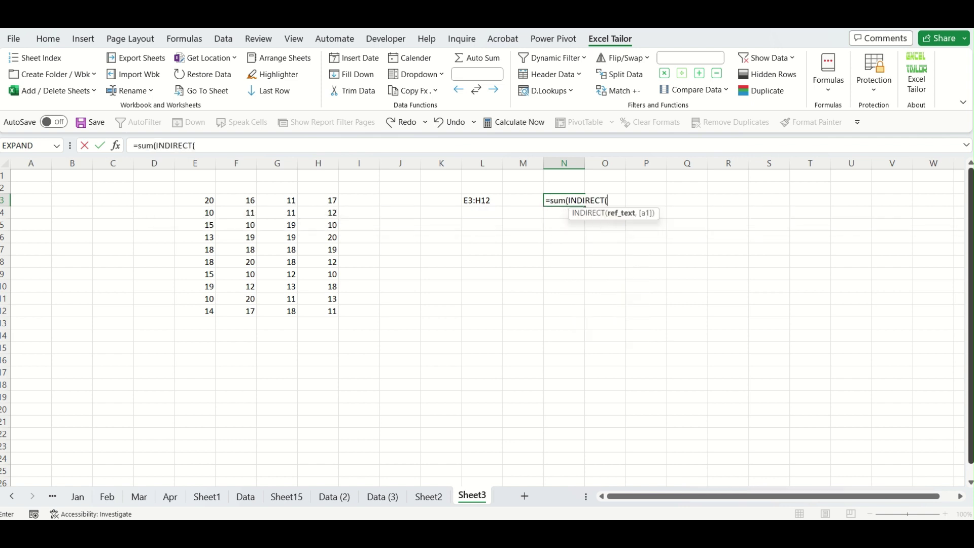
click(479, 200)
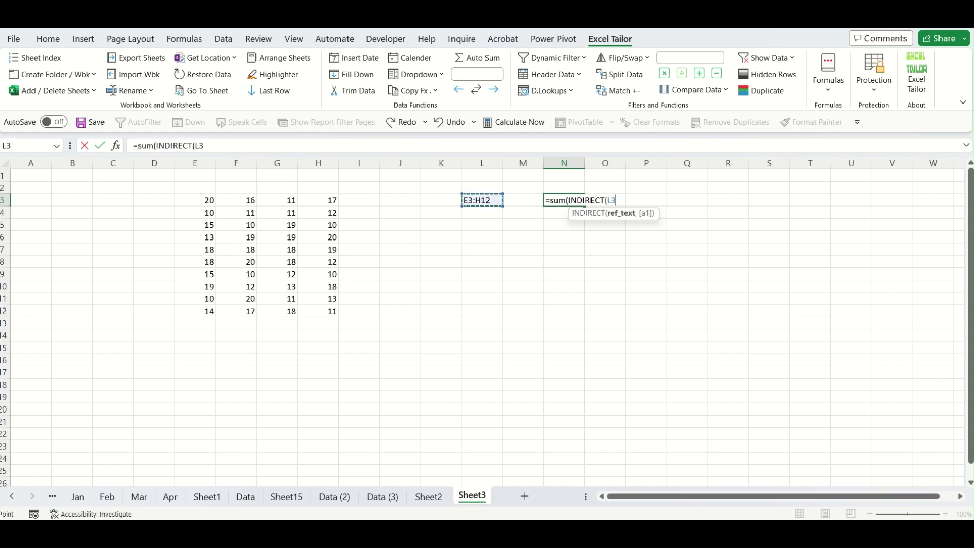
text()))
key(Return)
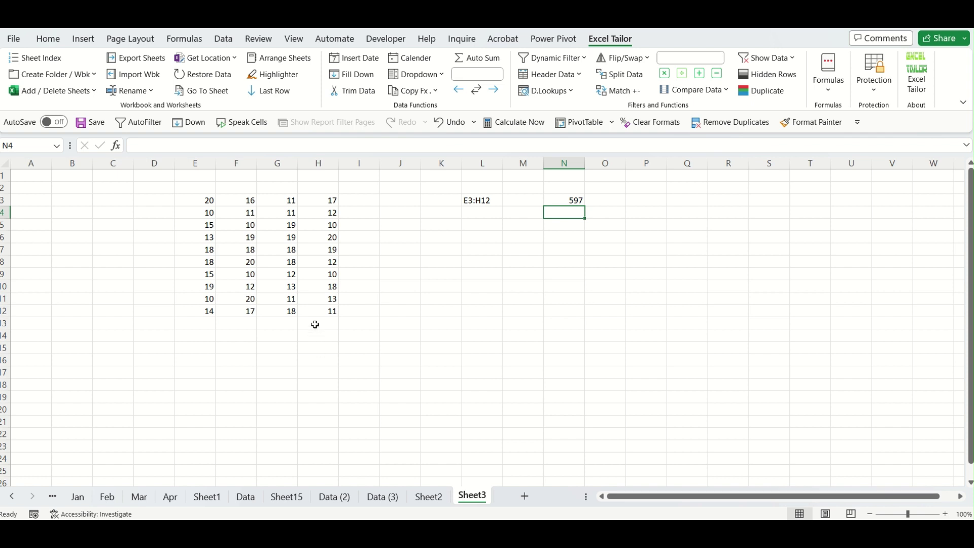
click(574, 201)
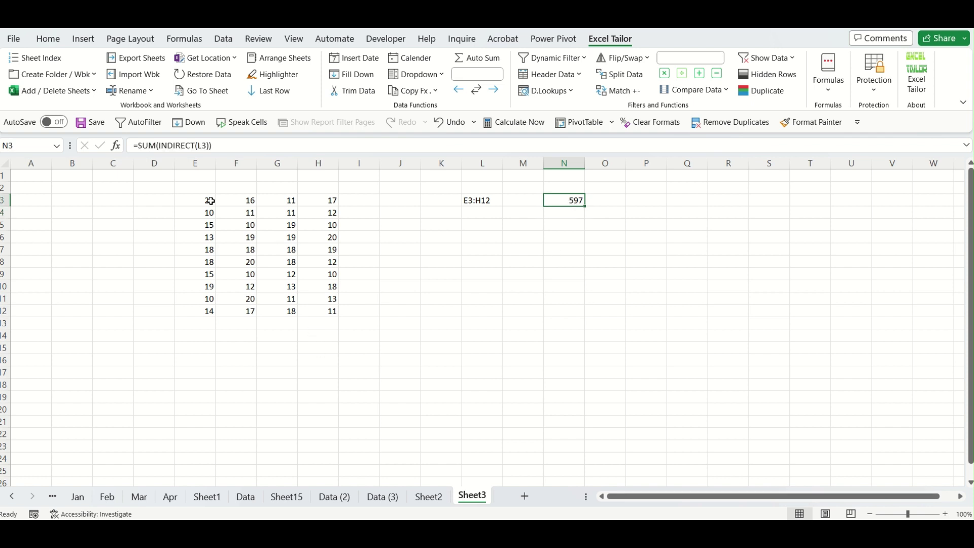
Enter 458 in G14, raising the N3 total to 1055, and insert a new sheet.
drag(208, 200, 315, 313)
click(283, 334)
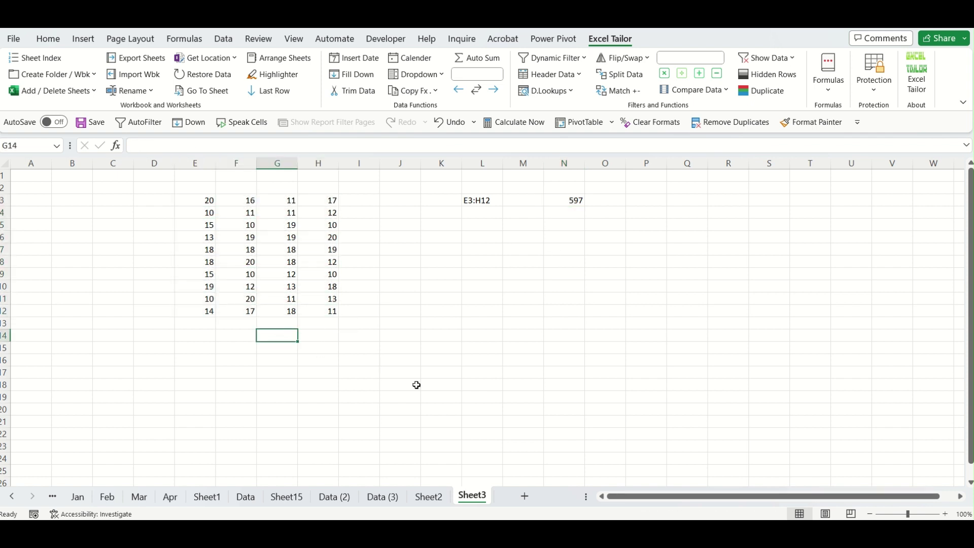
text(458)
key(Return)
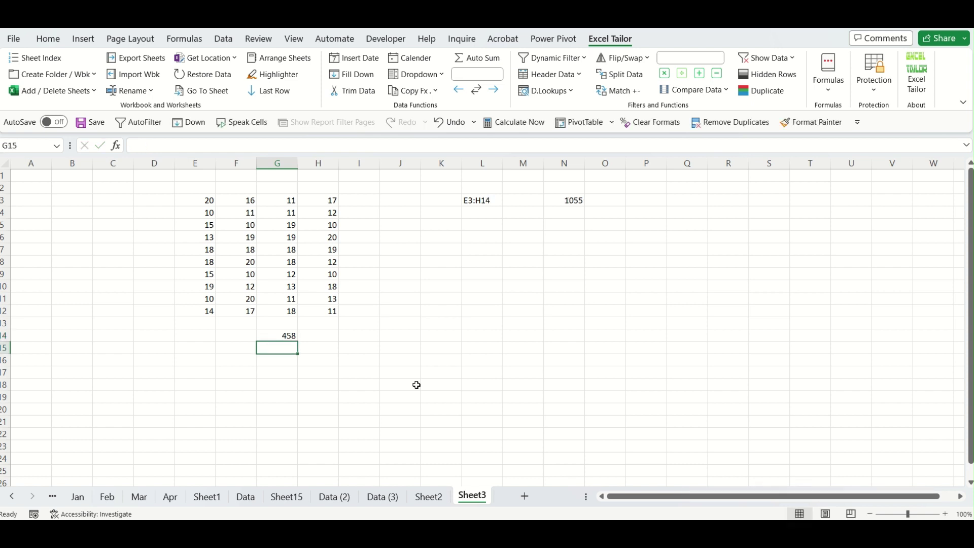
click(569, 199)
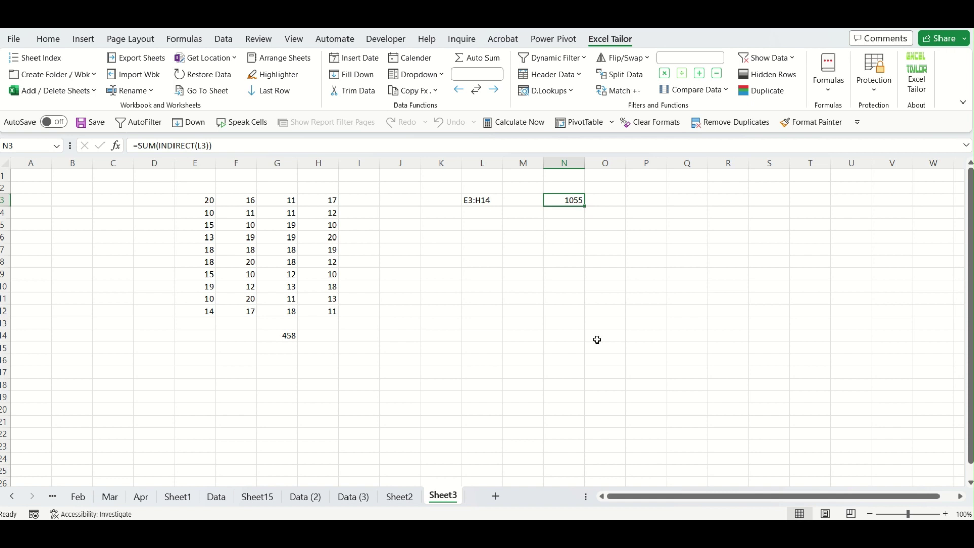
click(495, 496)
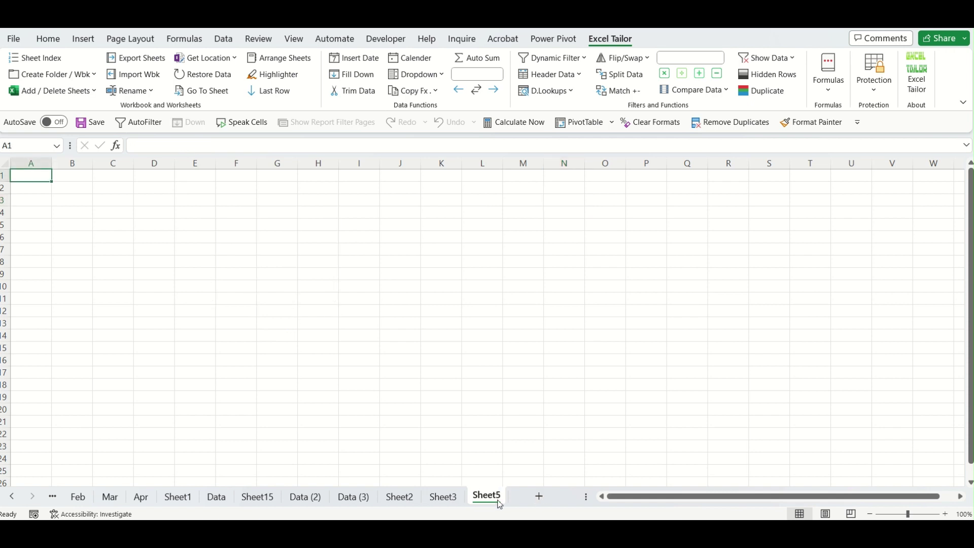
Enter the text Sheet3 in H6 of Sheet5, then return to Sheet3.
click(443, 498)
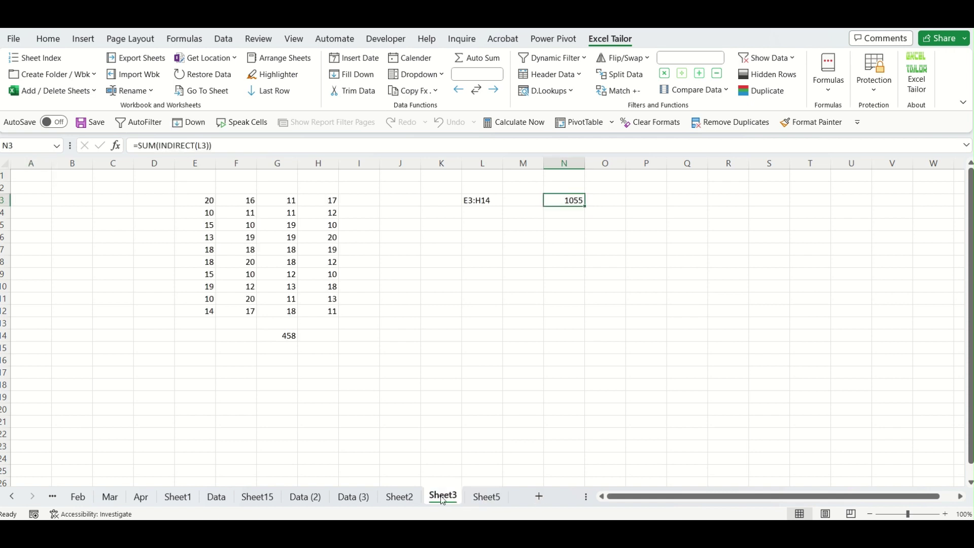
click(487, 498)
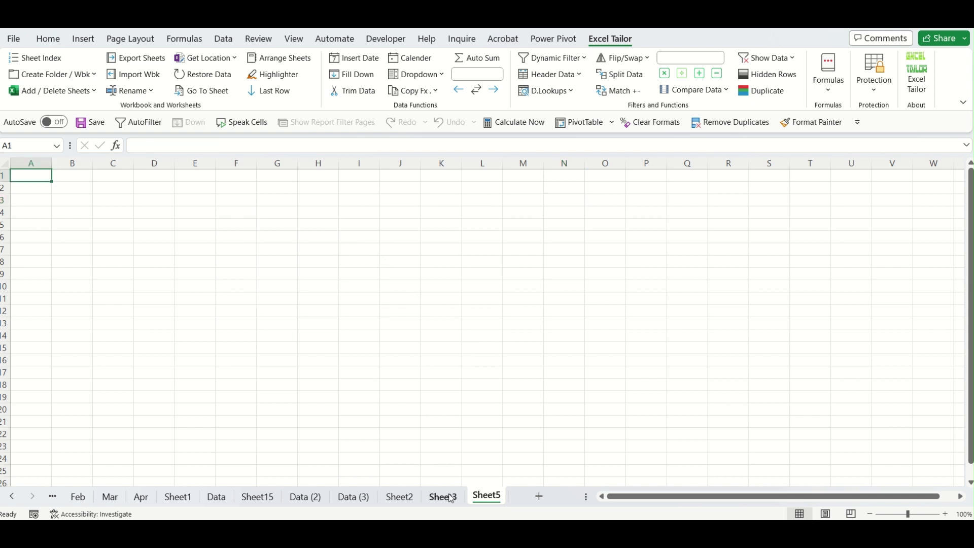
click(450, 498)
click(491, 496)
click(324, 236)
text(Sheet3)
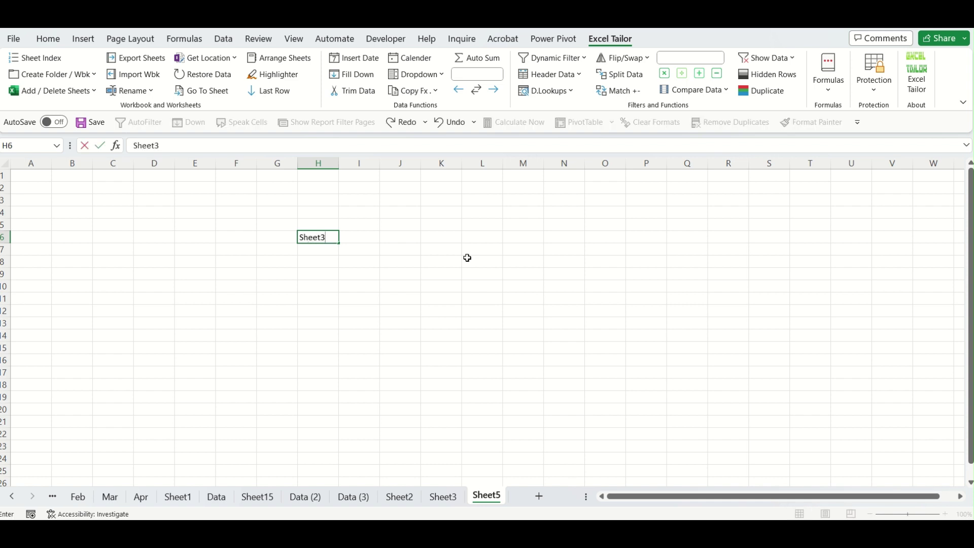
key(Tab)
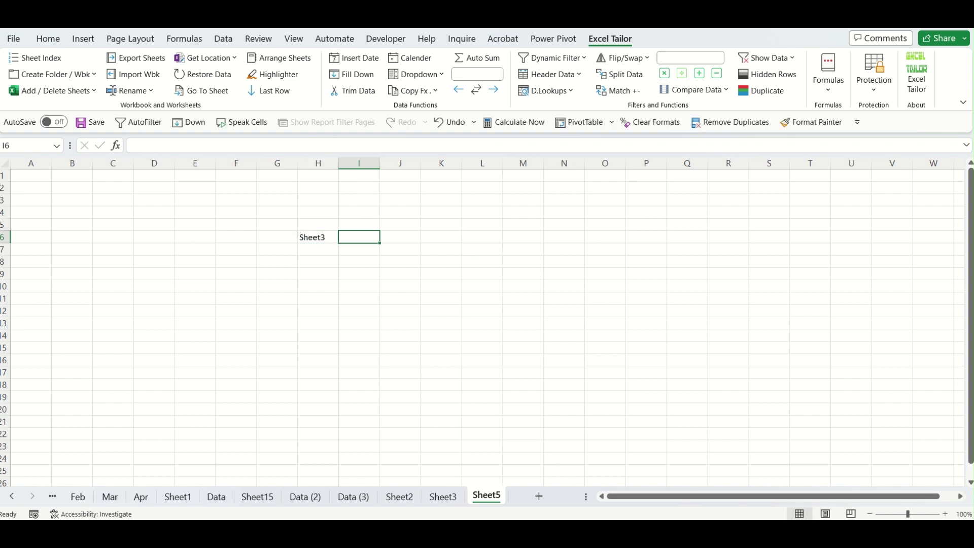
click(443, 497)
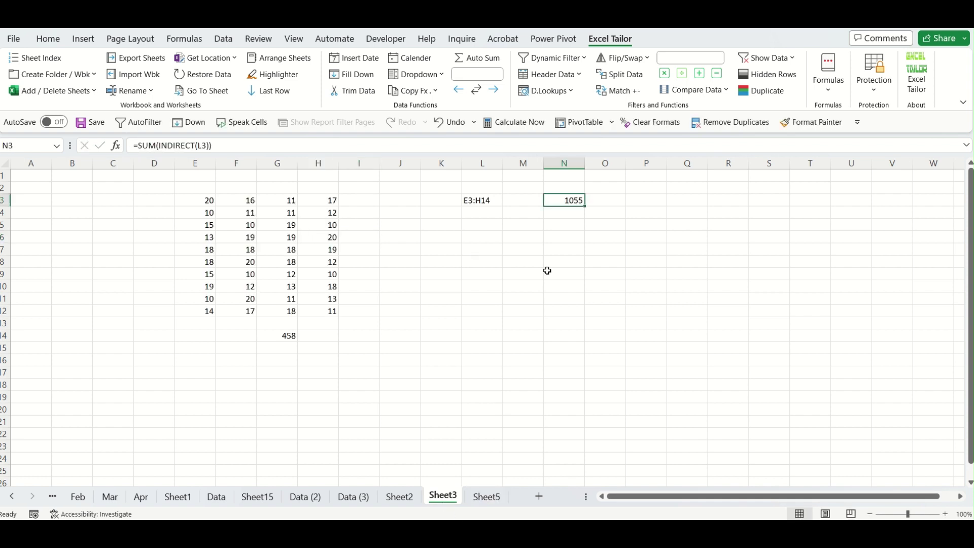
Copy the range text E3:H14 from L3, paste it as a value into Sheet5's J3, then clear it.
click(494, 200)
key(ctrl+c)
click(486, 498)
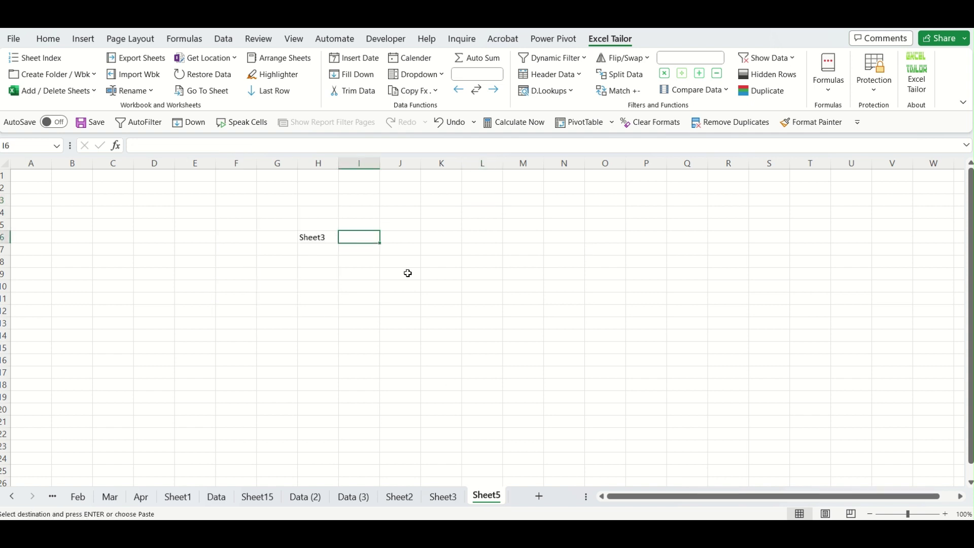
click(394, 201)
key(ctrl+alt+v)
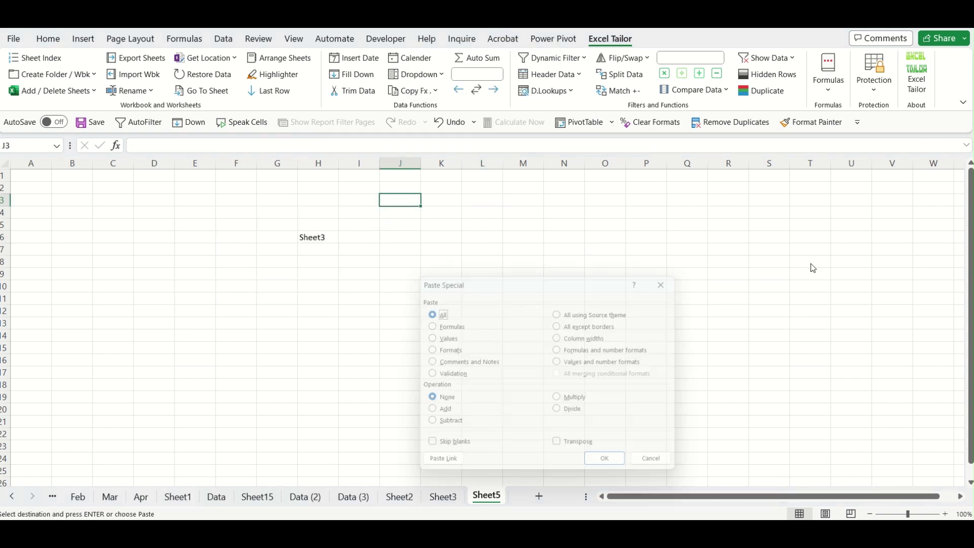
key(v)
key(Return)
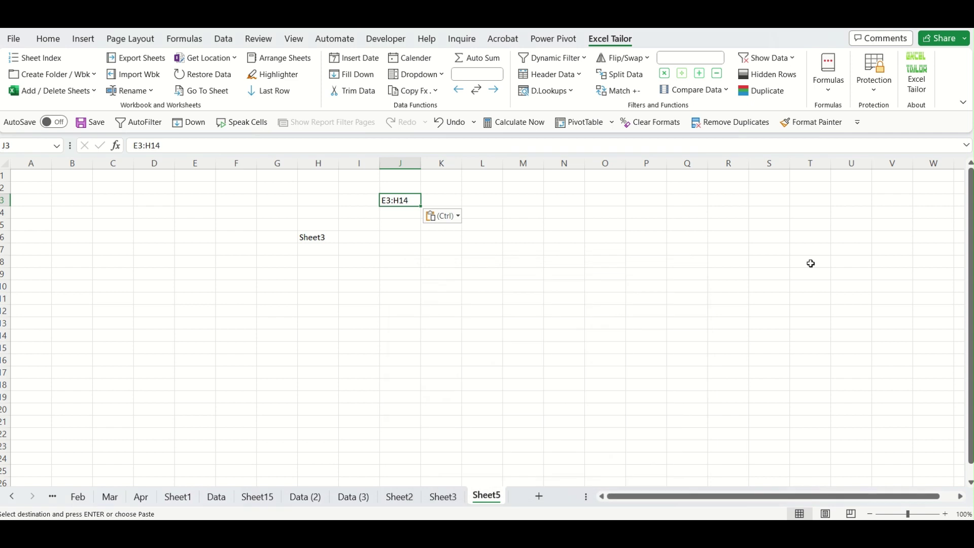
key(Delete)
Build ET_Getrange(E3:H3,"Sheet3") in J3 with the Get range helper, picking E3:H3 on Sheet3.
click(411, 253)
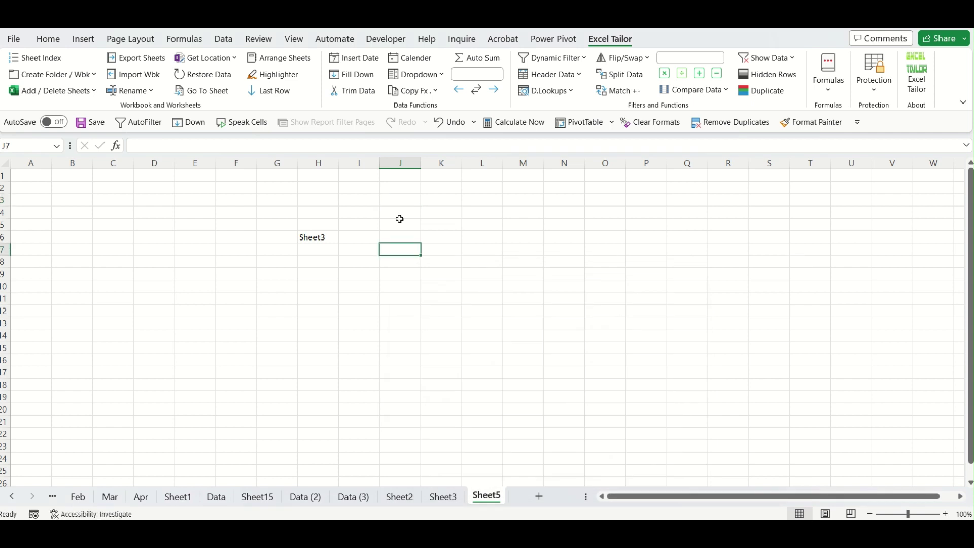
click(406, 199)
click(837, 97)
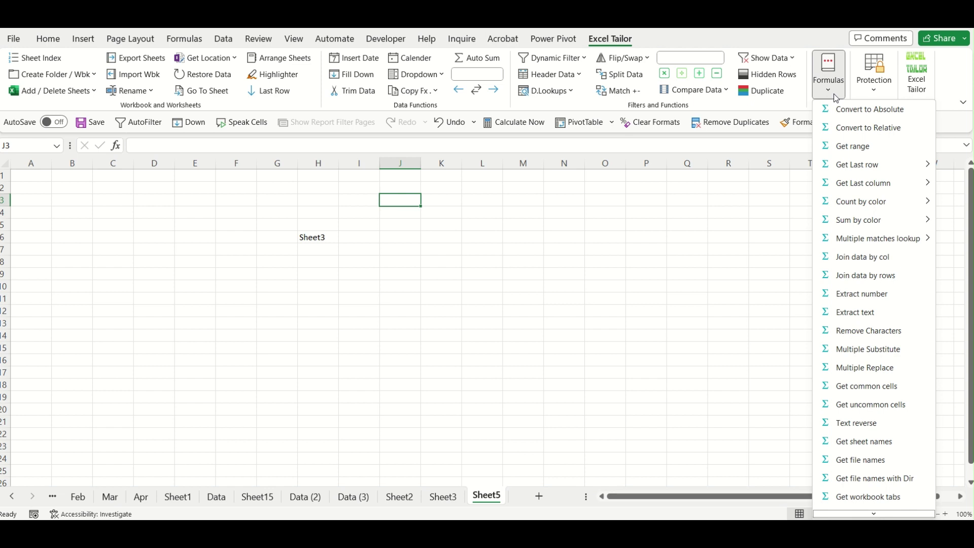
click(869, 146)
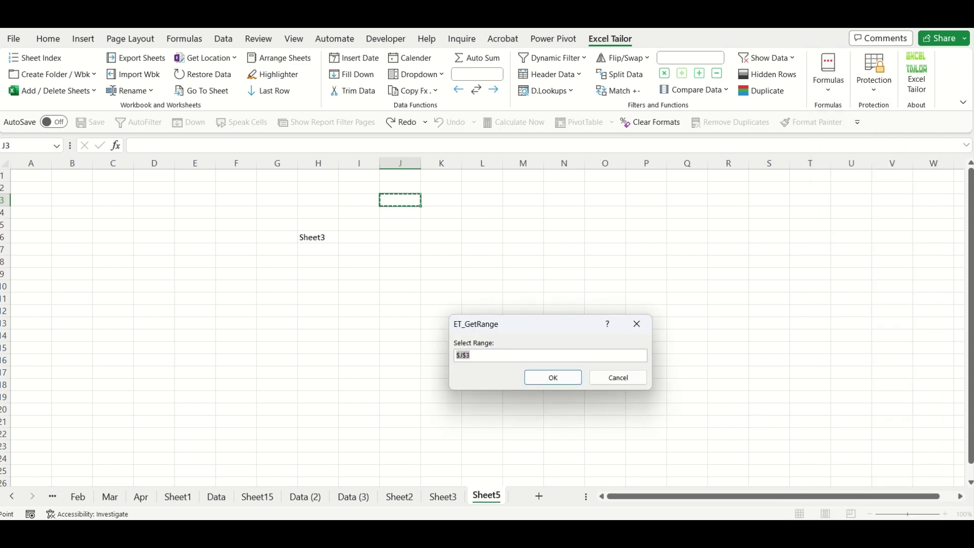
click(443, 497)
drag(205, 201, 311, 203)
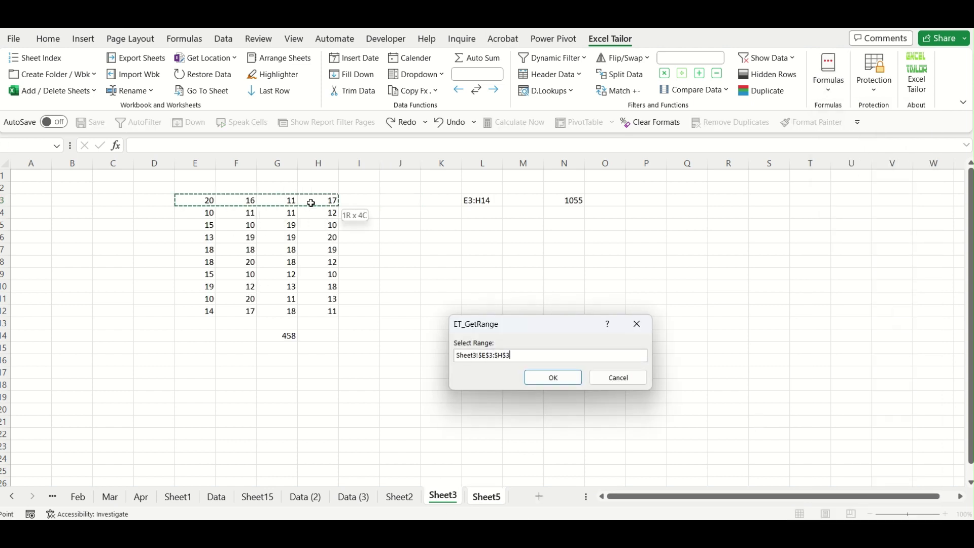
click(554, 378)
Check H6's sheet name and J3's new range formula.
click(428, 345)
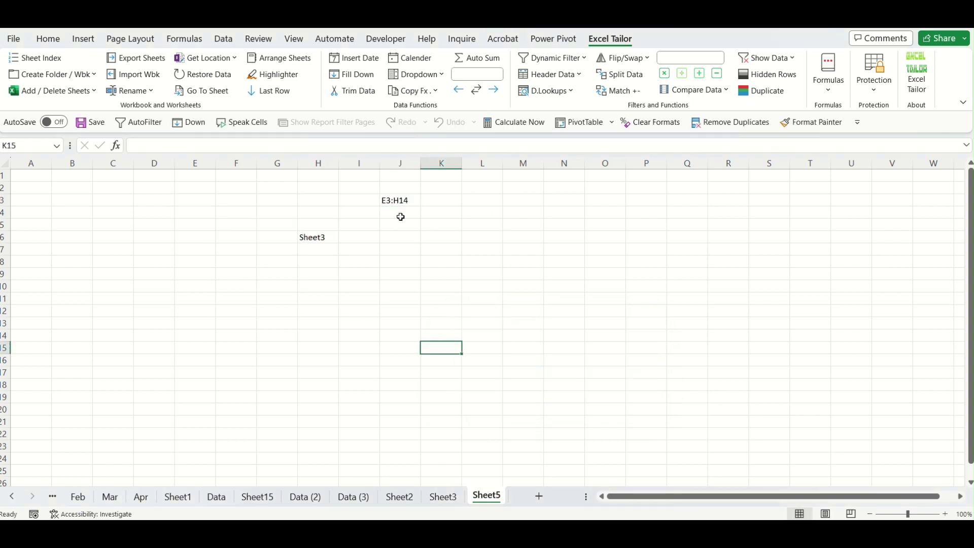
click(326, 240)
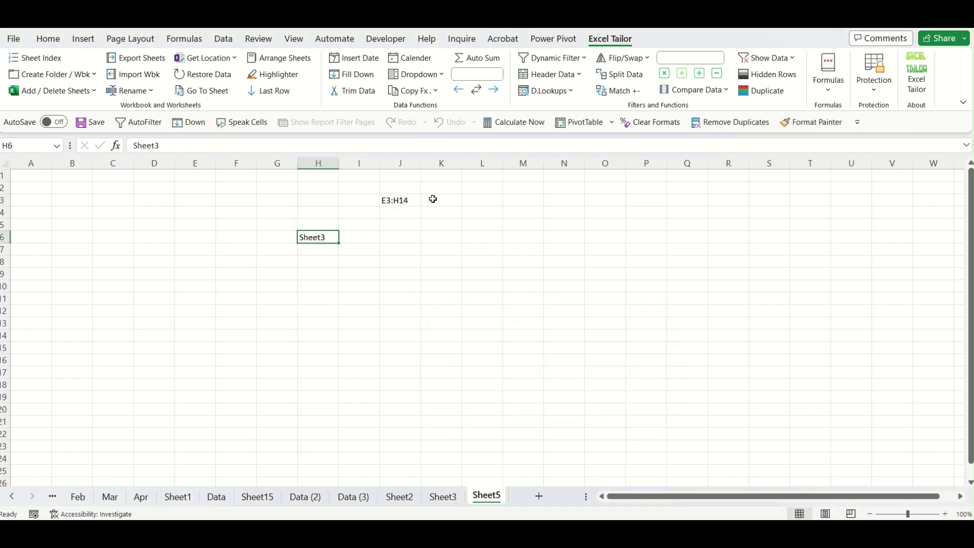
click(413, 201)
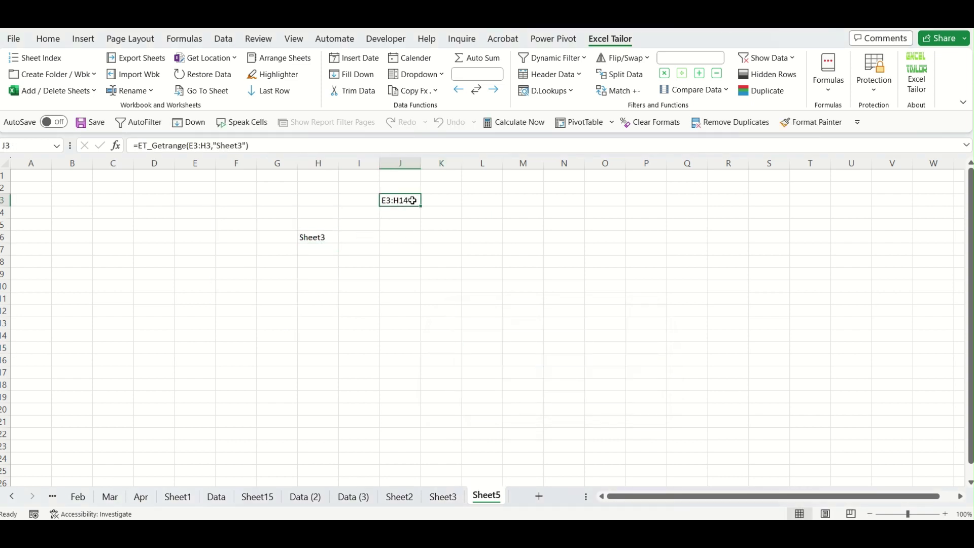
On Sheet3, clear the old range text and total from columns L to Q.
click(453, 501)
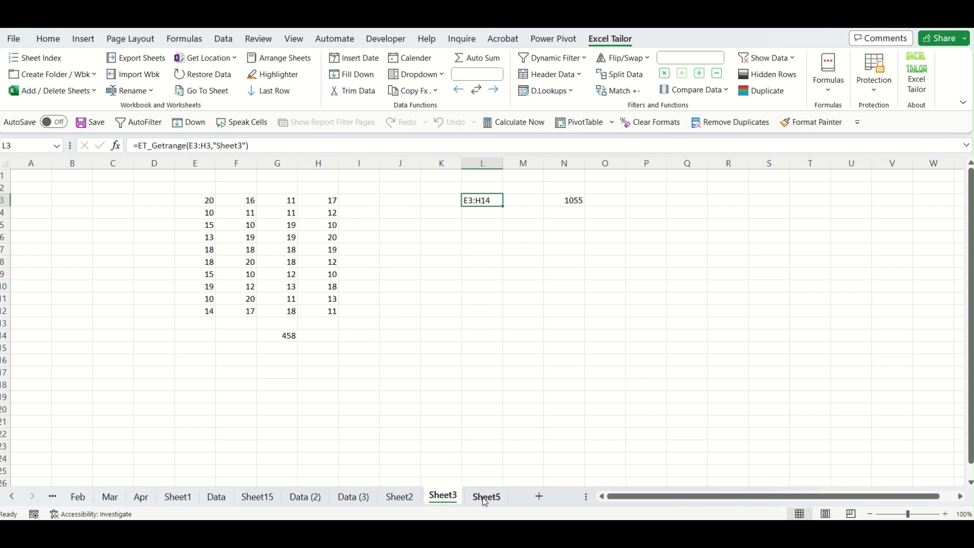
click(486, 163)
drag(688, 175, 688, 175)
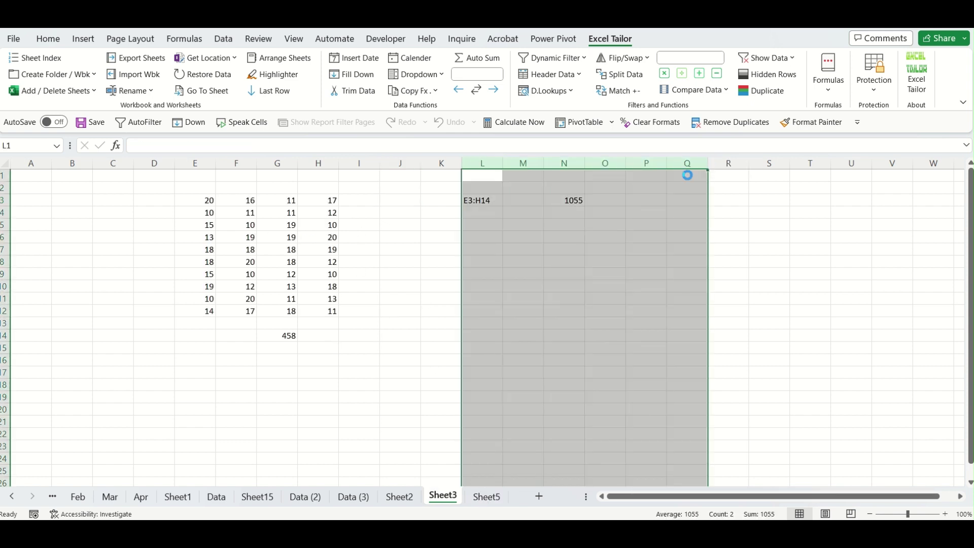
key(Delete)
click(576, 345)
Check the sum of Sheet3's E3:H14, then select K7 on Sheet5 and show the add-in's formula functions.
click(485, 497)
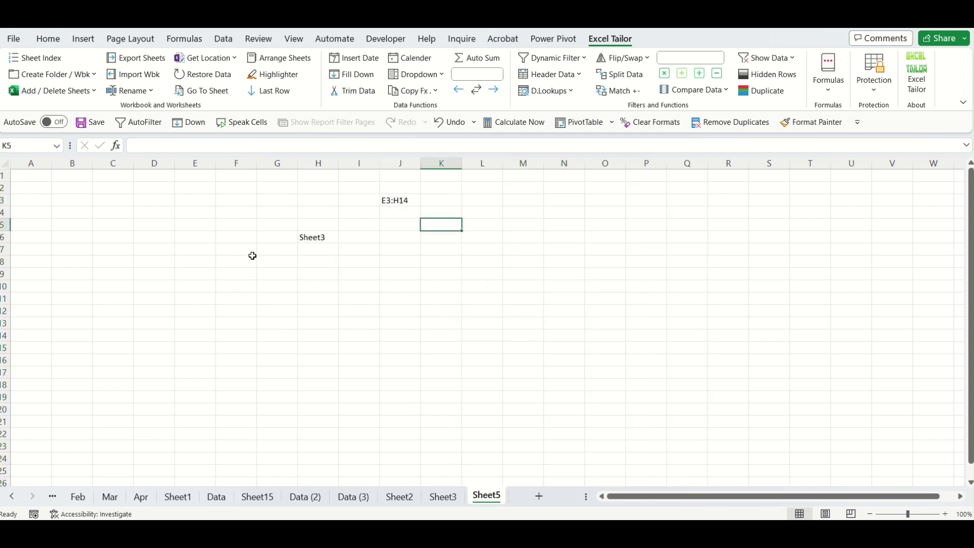
click(443, 497)
drag(207, 200, 308, 336)
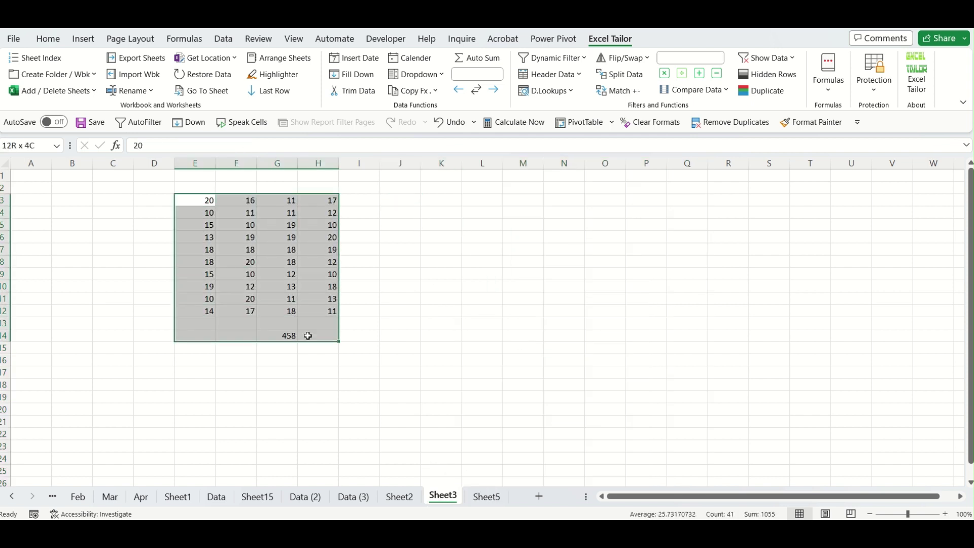
click(522, 420)
click(486, 498)
click(459, 250)
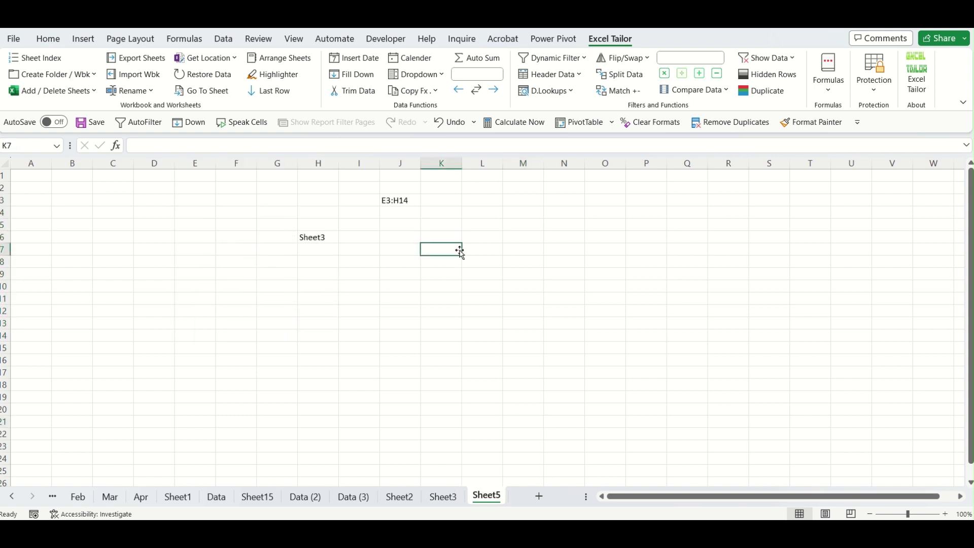
click(832, 76)
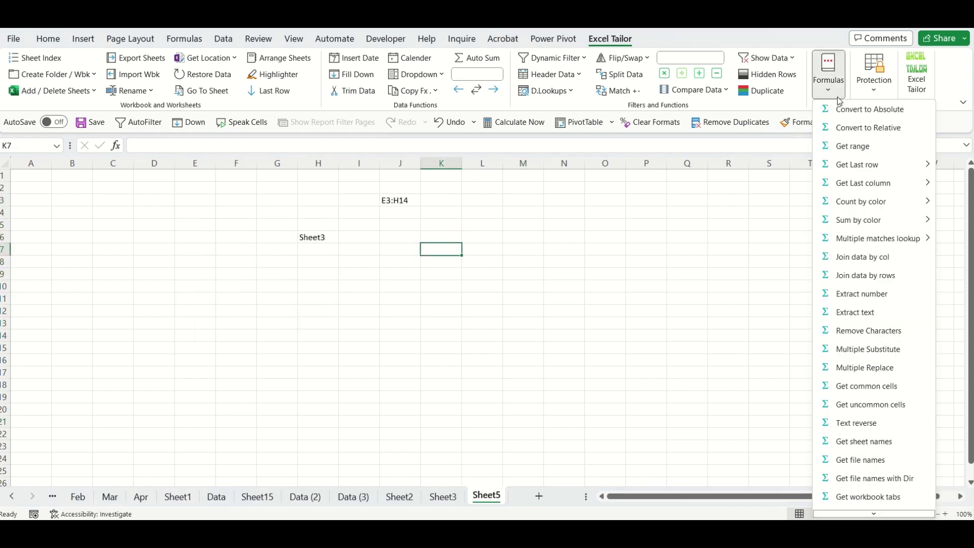
Insert the Indirect format formula in K7, using H6 as the sheet name and J3 as the range text.
scroll(859, 469, down, 1)
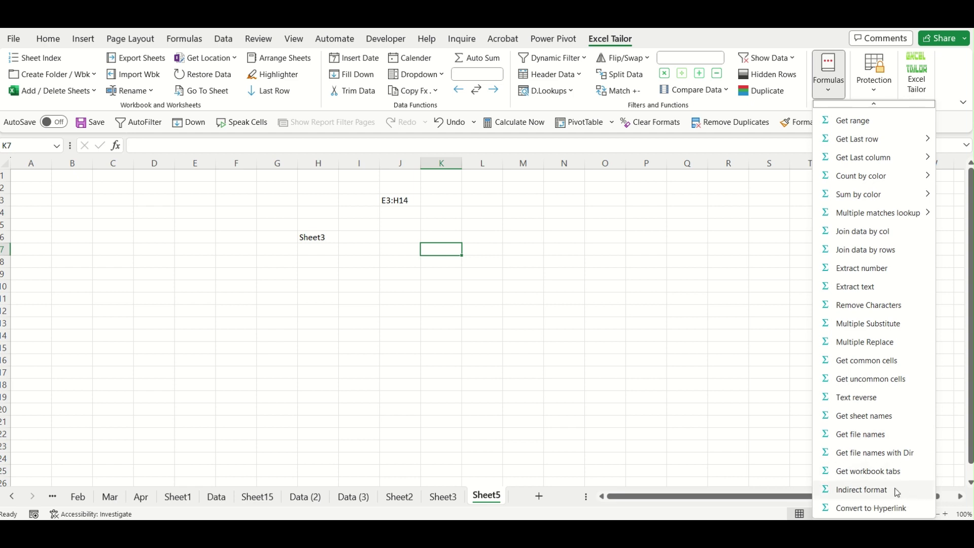
click(884, 495)
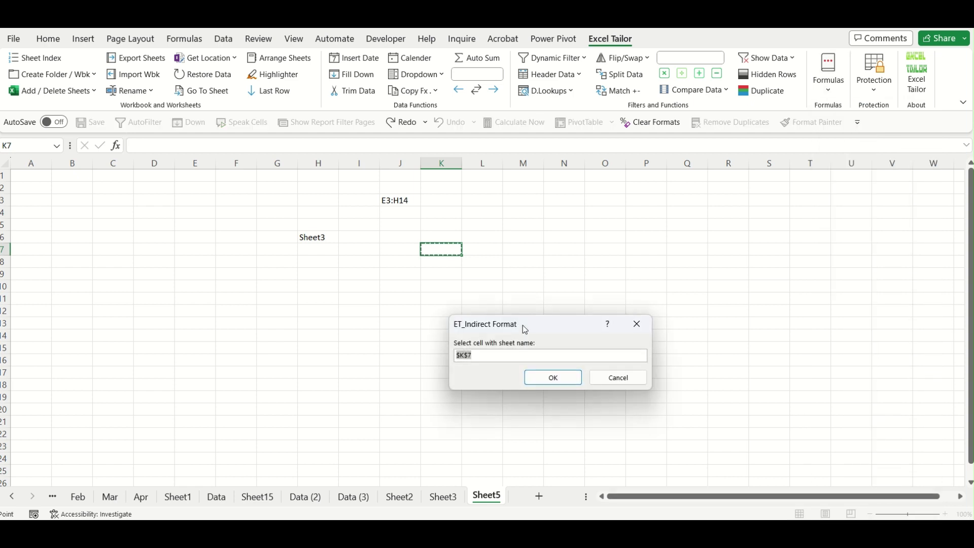
drag(522, 325, 613, 285)
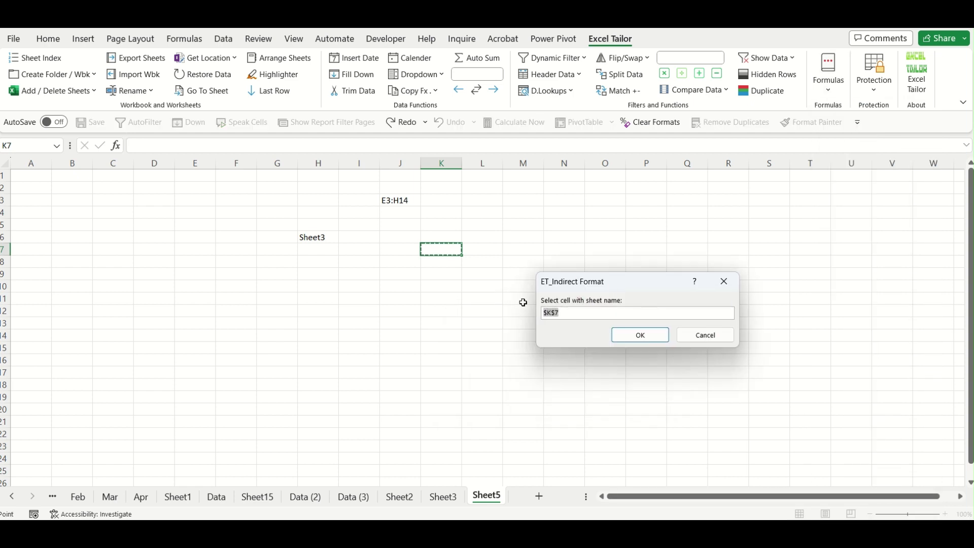
click(316, 238)
click(640, 335)
click(398, 201)
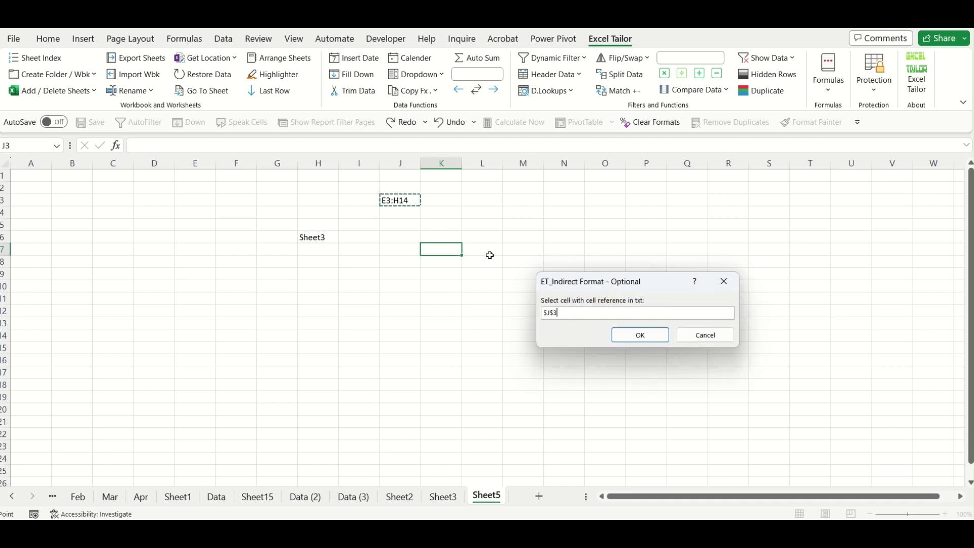
click(640, 335)
Compare K7's spilled K7:N18 block with Sheet3's E3:H14 source data.
click(709, 409)
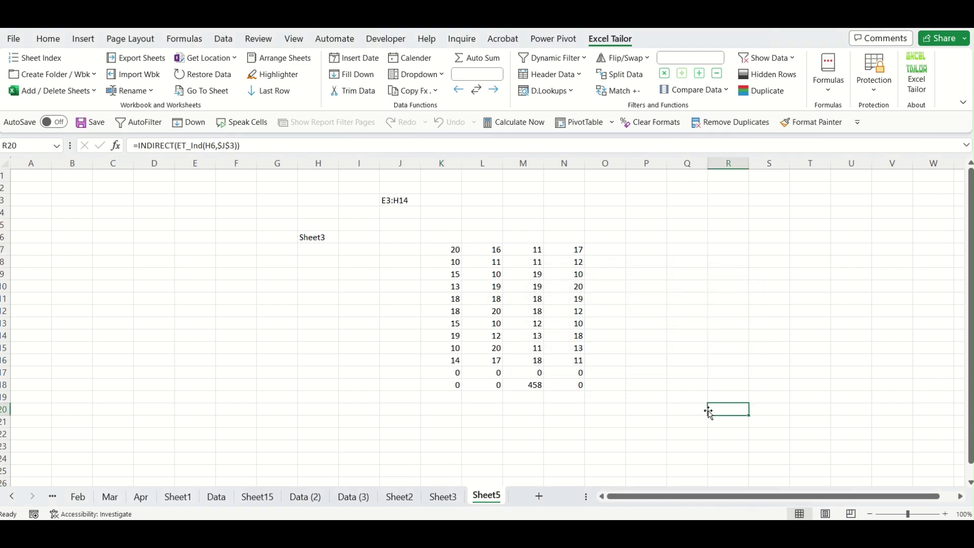
click(451, 250)
click(443, 497)
click(200, 203)
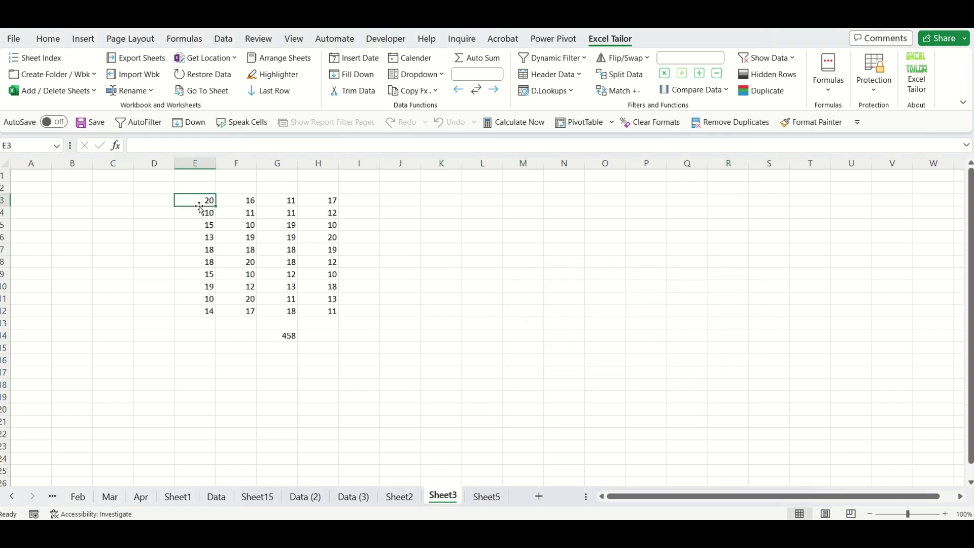
click(487, 497)
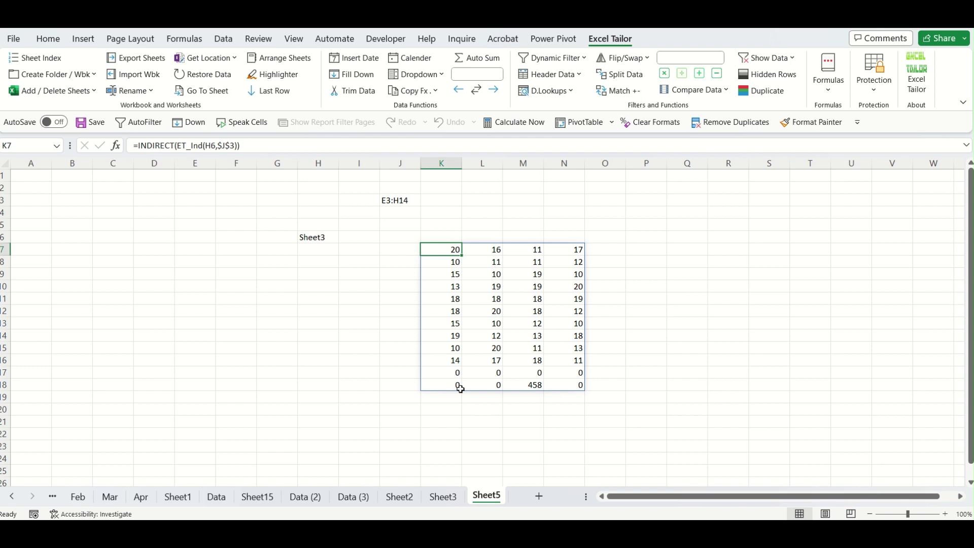
click(443, 497)
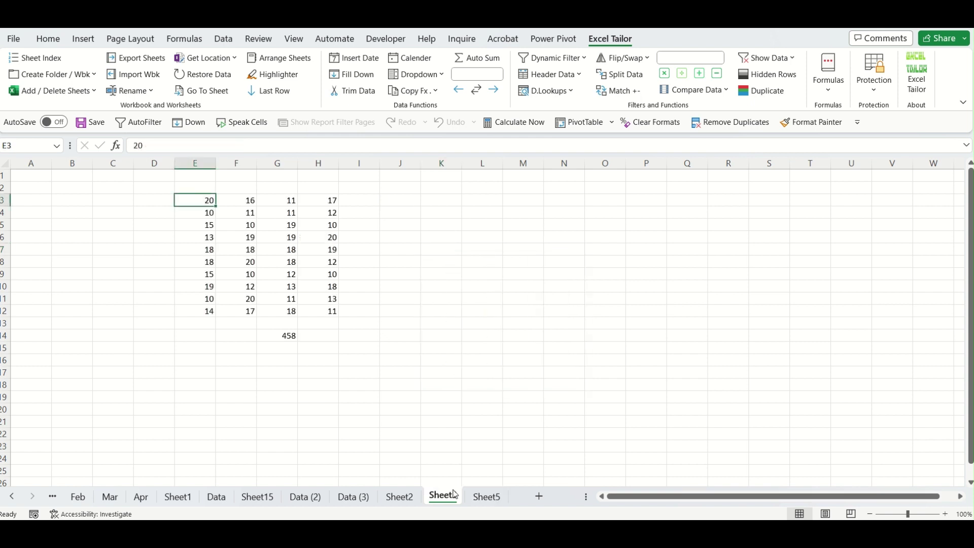
Enter 789 in Sheet3's F16 and confirm it appears in Sheet5's spill at L20.
click(239, 363)
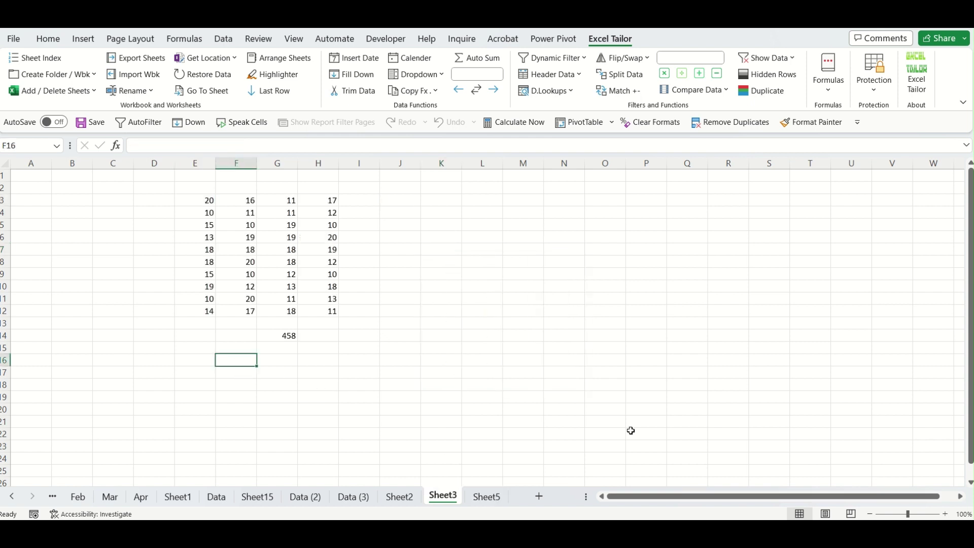
text(789)
key(Return)
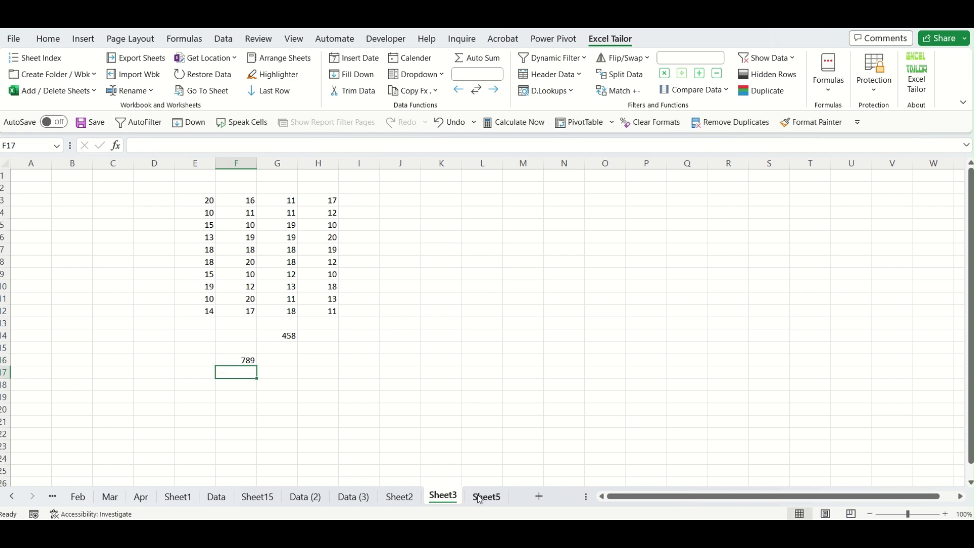
click(485, 496)
click(497, 412)
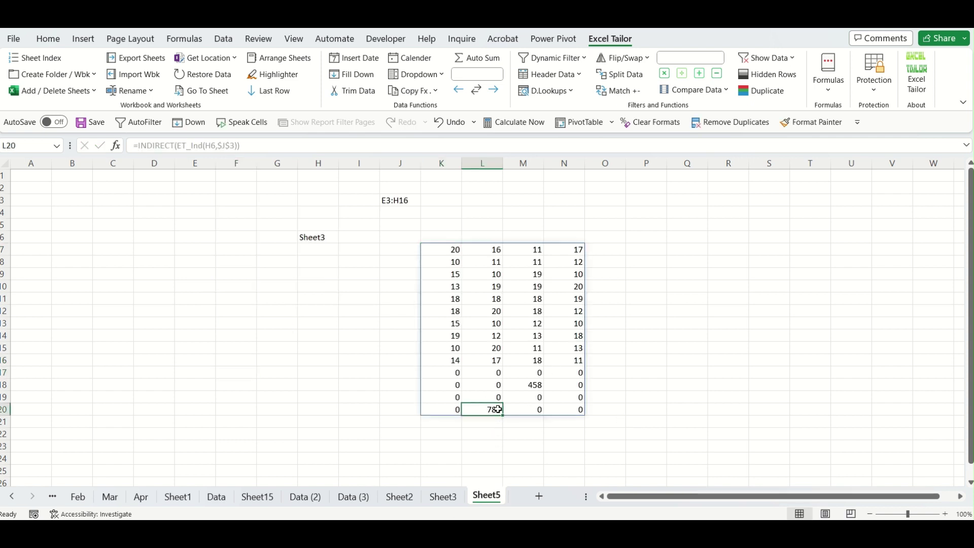
Wrap K7's formula in SUM to get =SUM(INDIRECT(ET_Ind(H6,$J$3))), totalling 1844.
click(435, 248)
double_click(447, 249)
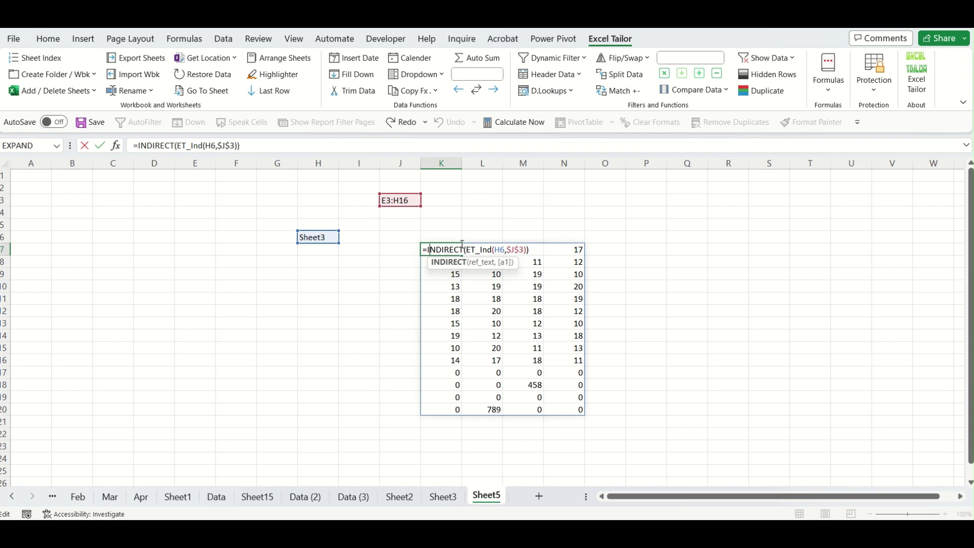
key(Left)
text(sum()
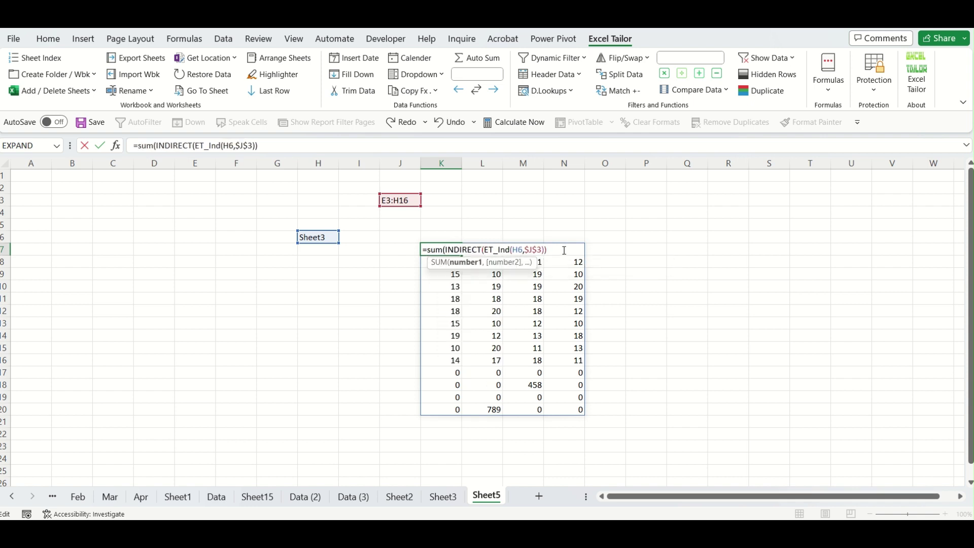
text())
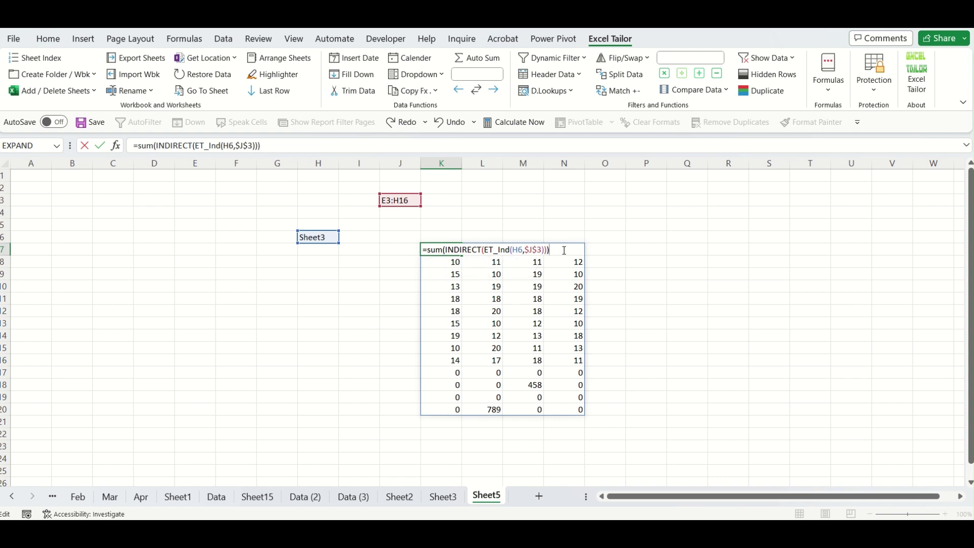
key(Return)
click(458, 250)
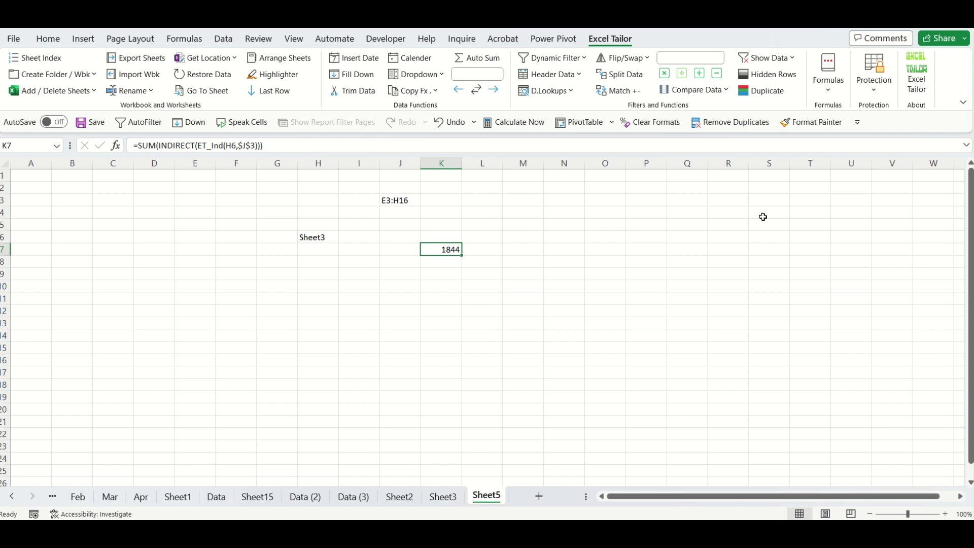
Browse the add-in's function list, check J3's range formula, and select M7 as the target.
click(828, 90)
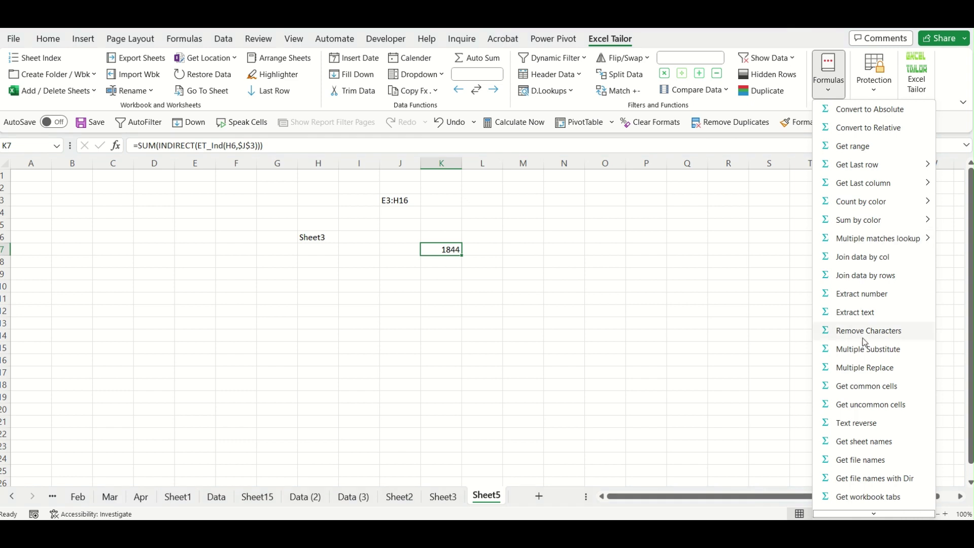
scroll(862, 338, down, 1)
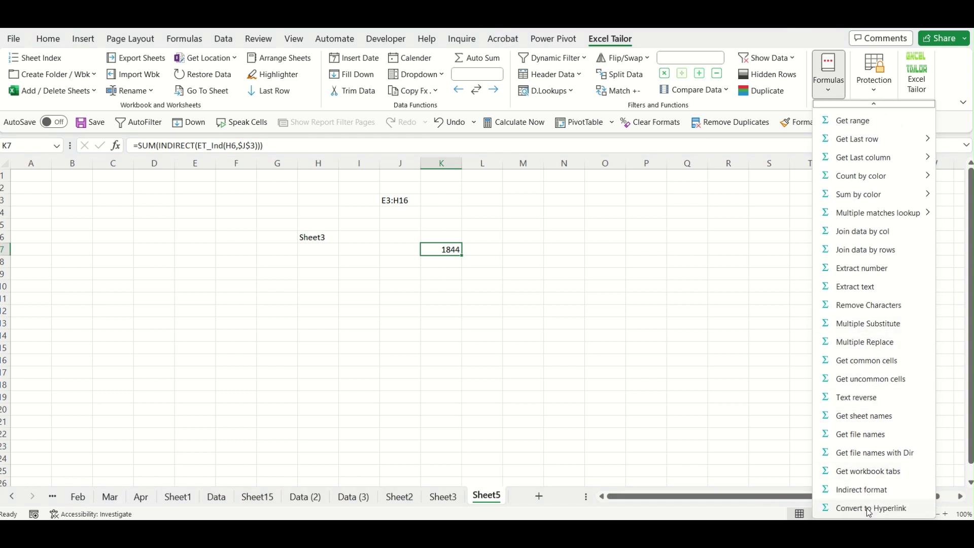
click(535, 248)
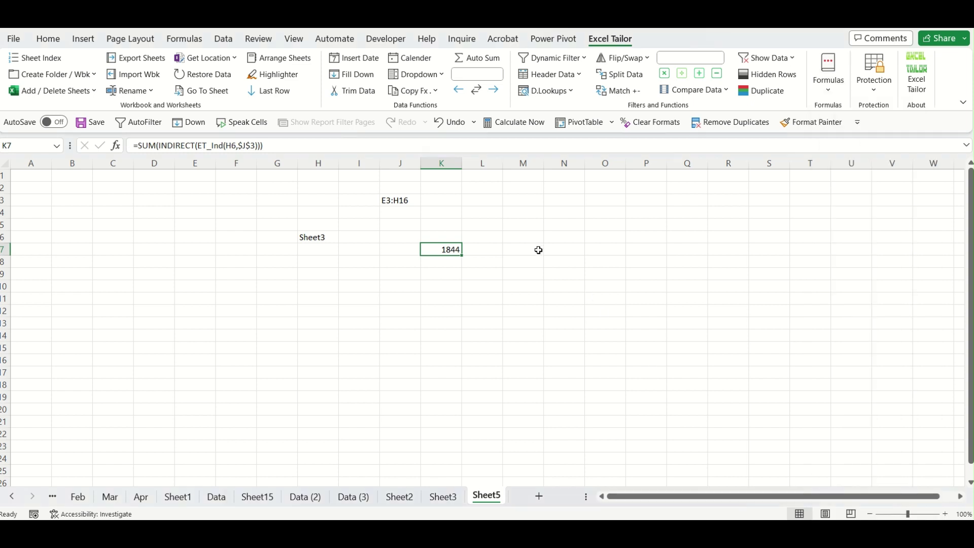
click(538, 248)
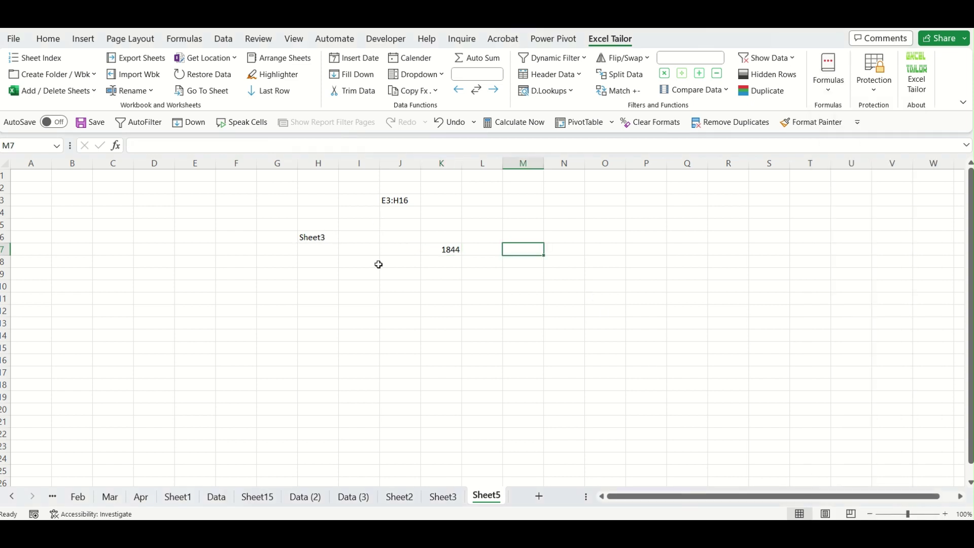
click(412, 199)
click(536, 249)
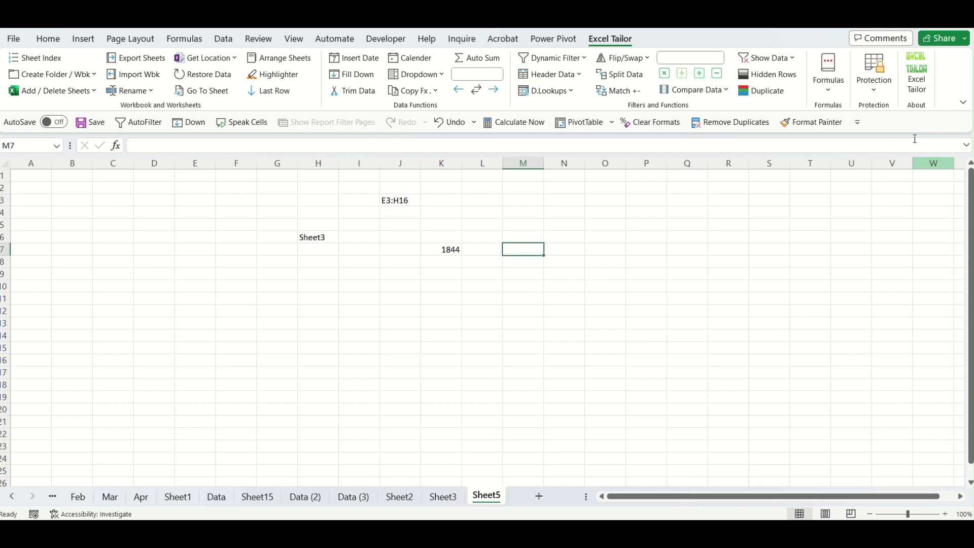
Start Convert to Hyperlink for M7, taking H6's Sheet3 as the sheet name.
click(827, 97)
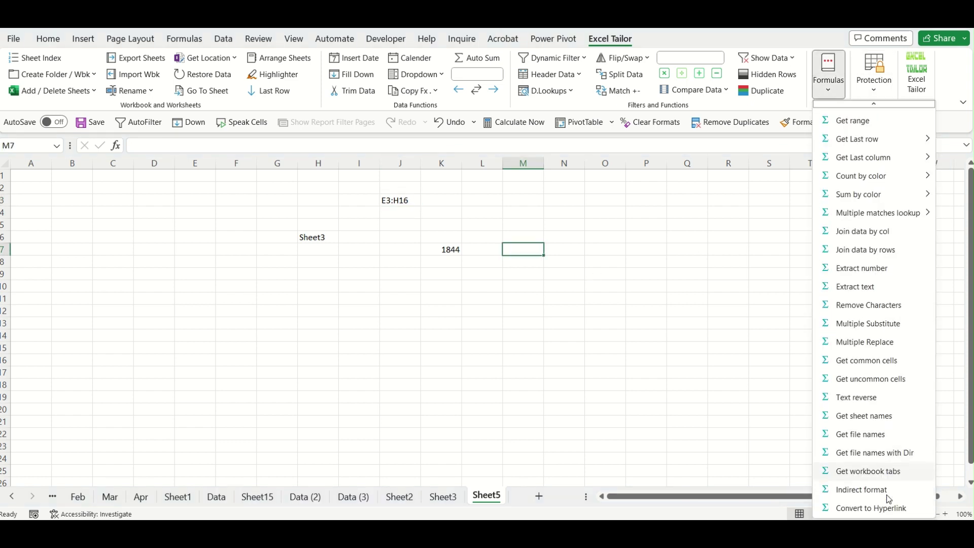
click(871, 508)
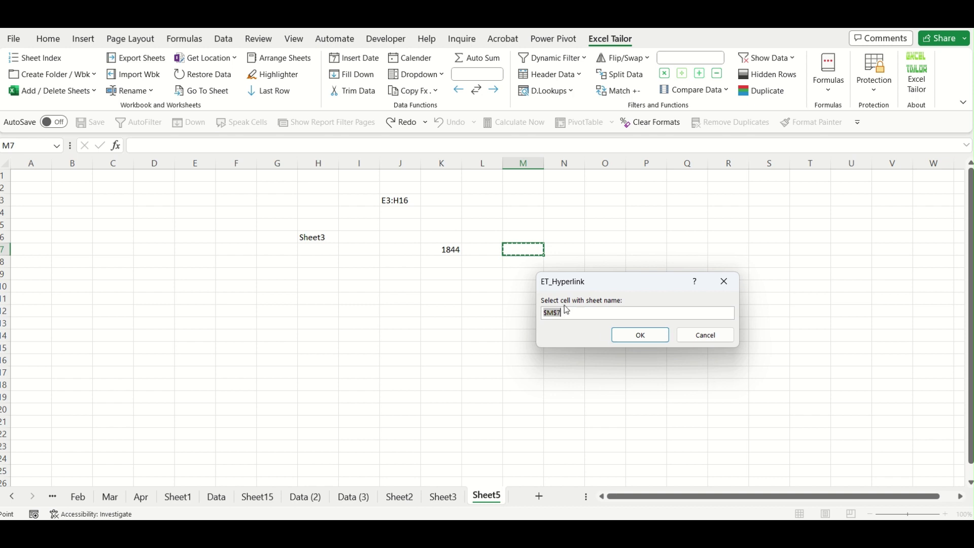
click(308, 243)
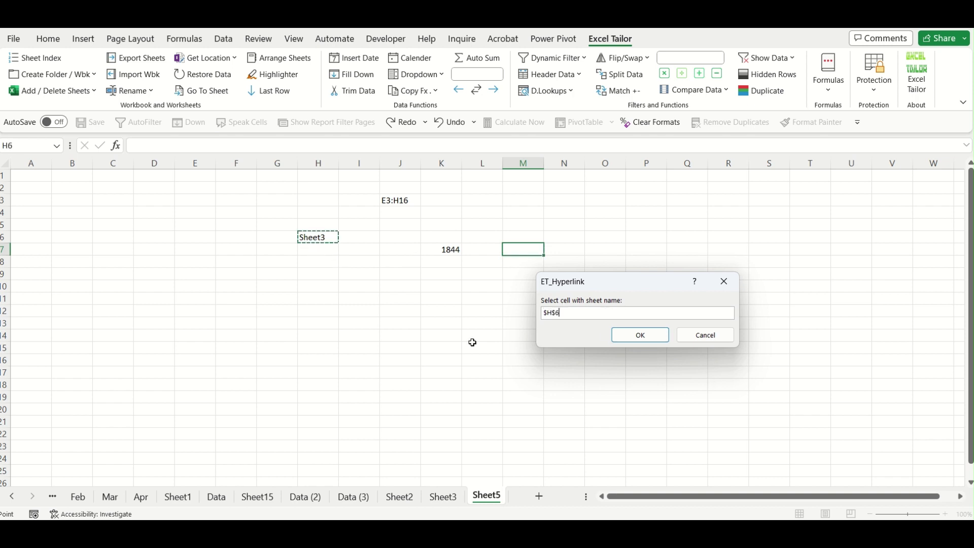
click(642, 336)
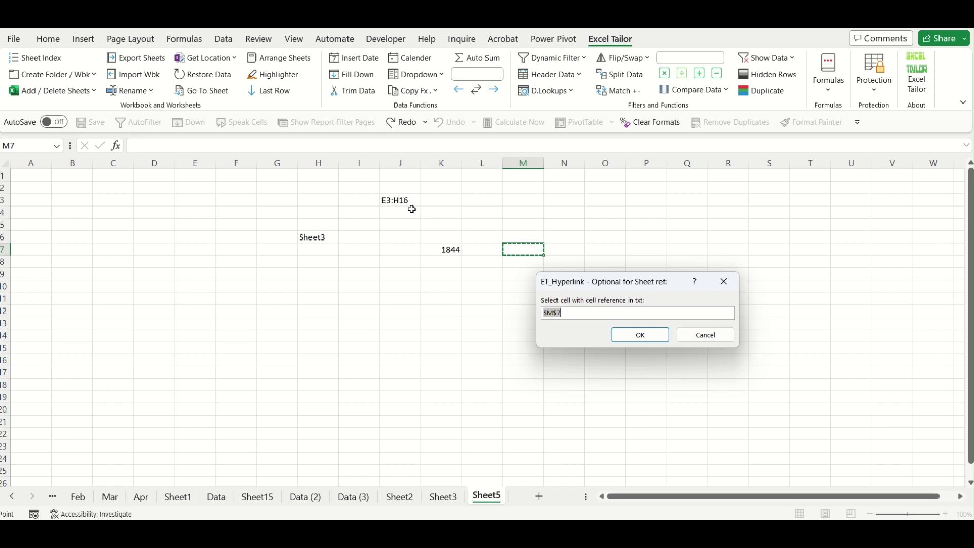
Link M7 to Sheet3's E3:H16 range, using J3's text as the cell reference.
click(412, 209)
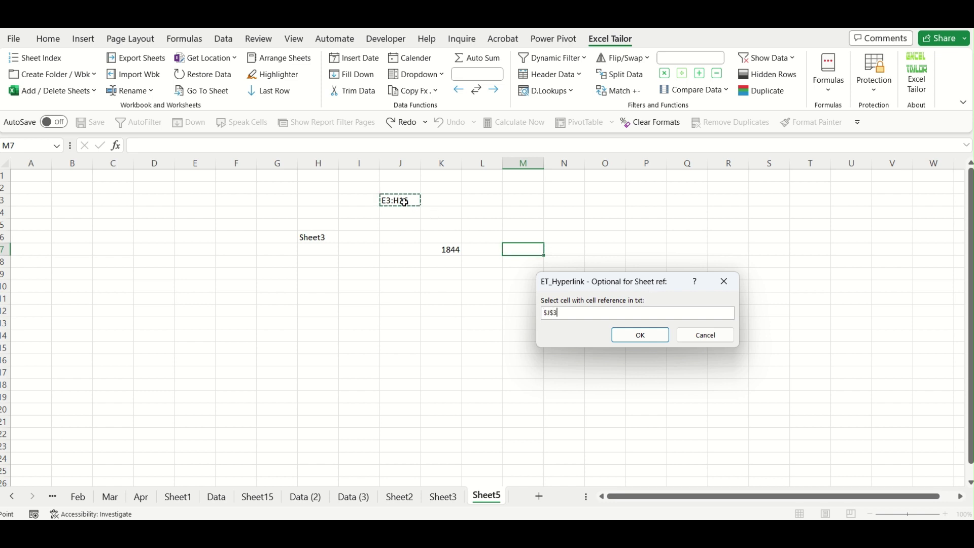
click(641, 336)
click(527, 345)
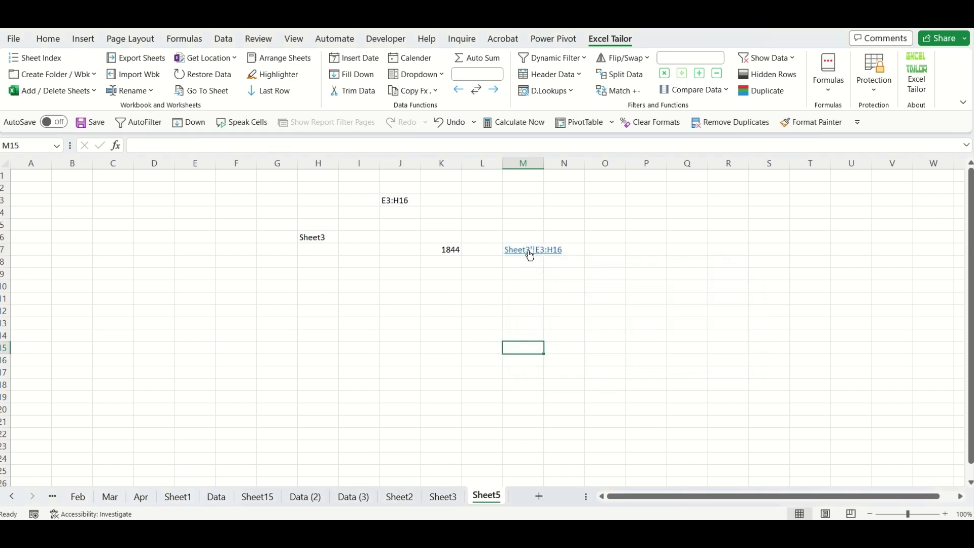
Follow the M7 link to Sheet3's E3:H16 twice, returning to Sheet5 each time.
click(530, 252)
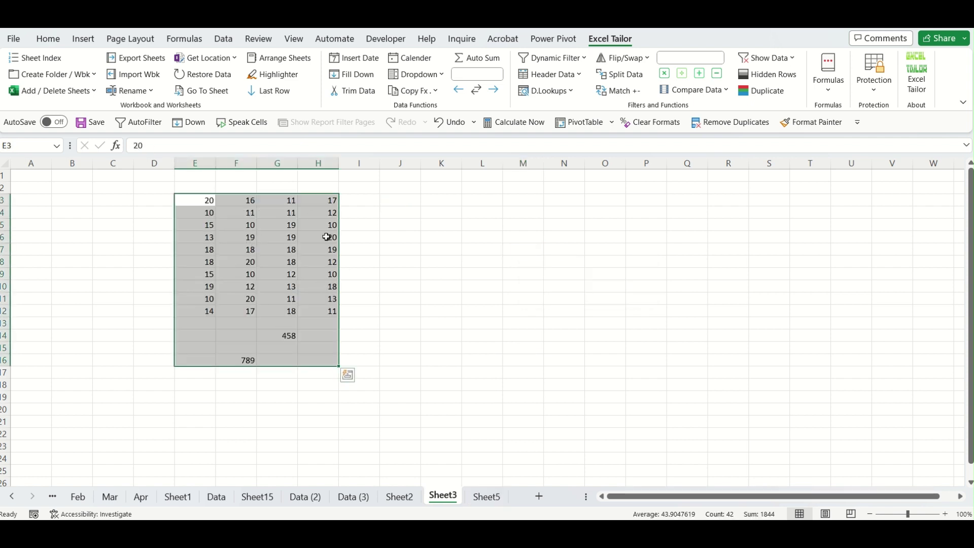
click(589, 389)
click(494, 497)
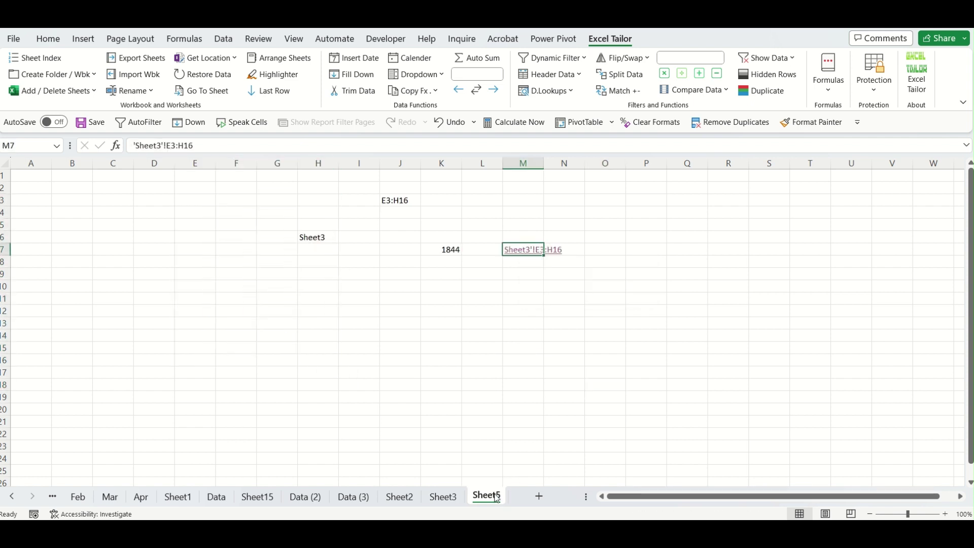
click(562, 333)
click(523, 254)
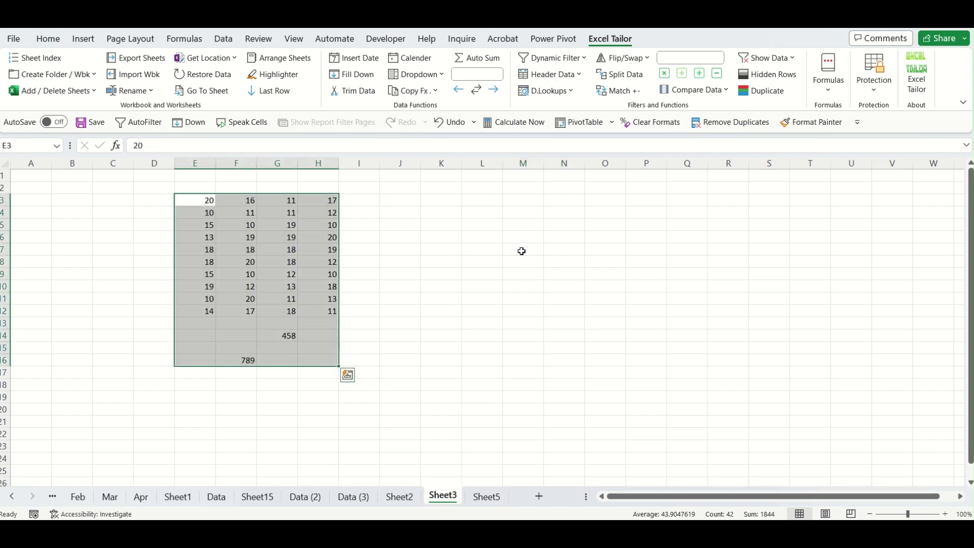
click(547, 422)
click(487, 496)
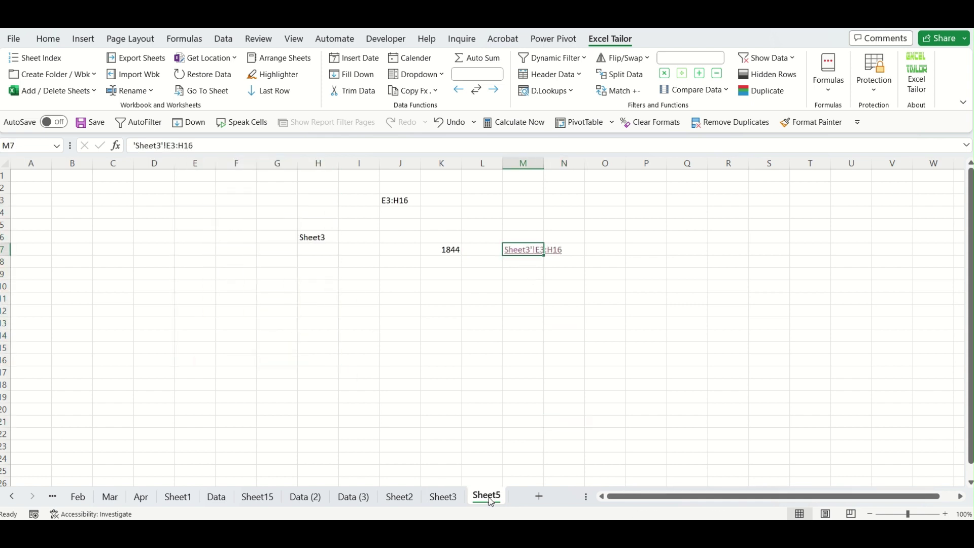
Erase the M7 link by filling blank M6 down to M10, then select H6.
click(528, 234)
drag(546, 244, 545, 289)
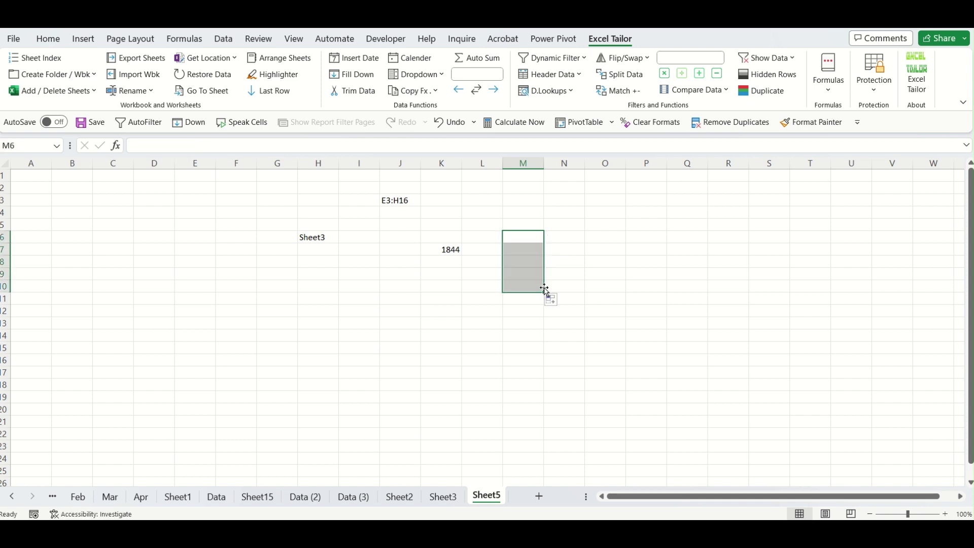
click(525, 252)
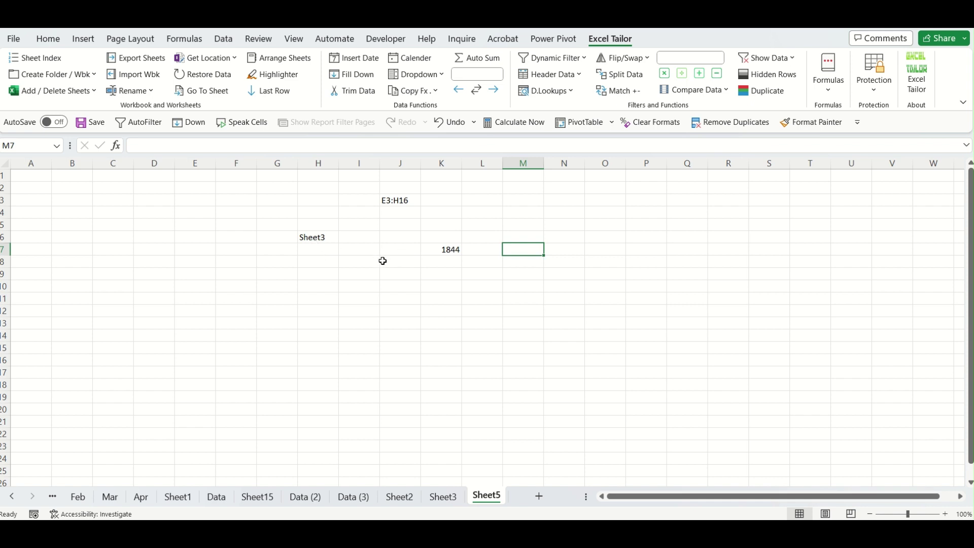
click(315, 238)
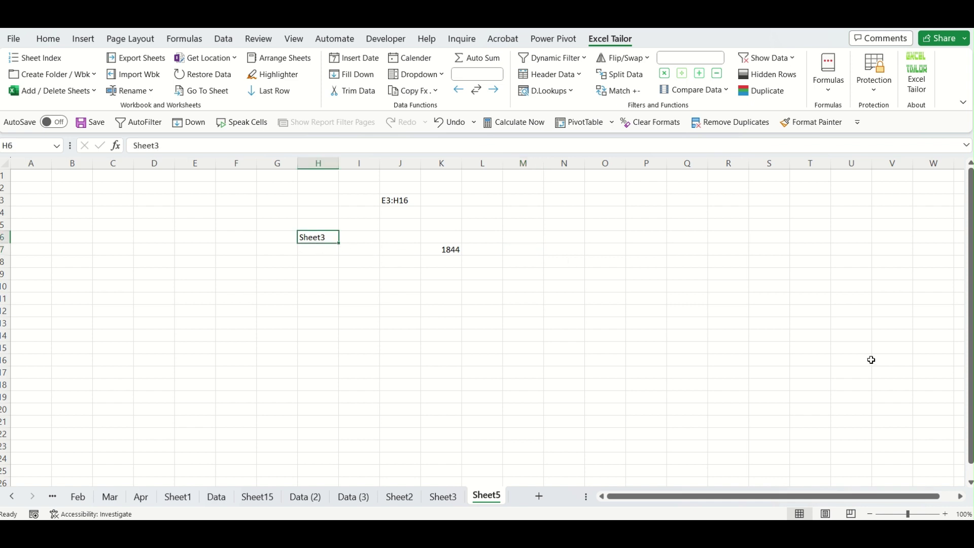
Convert H6's Sheet3 text into a hyperlink to 'Sheet3'!A1, skipping the optional reference.
click(832, 89)
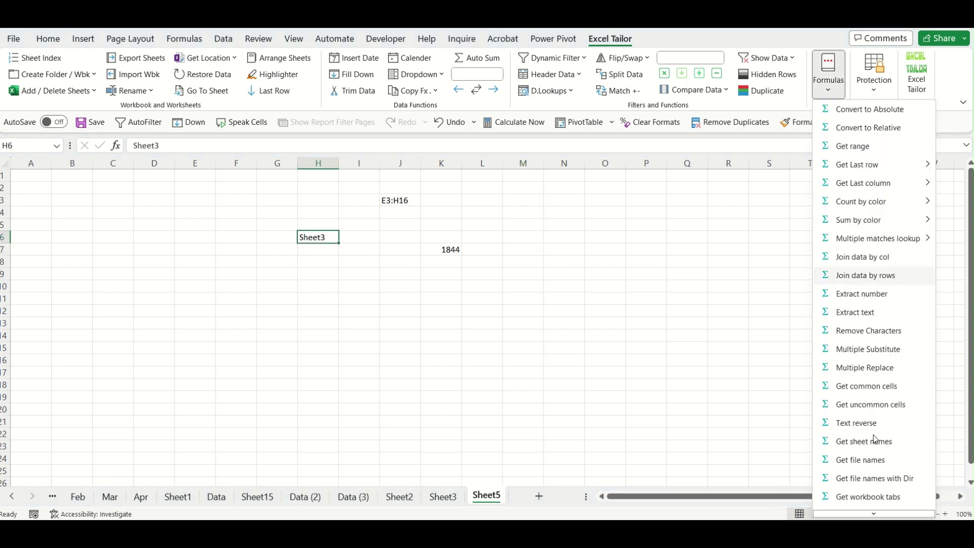
scroll(869, 508, down, 1)
click(869, 504)
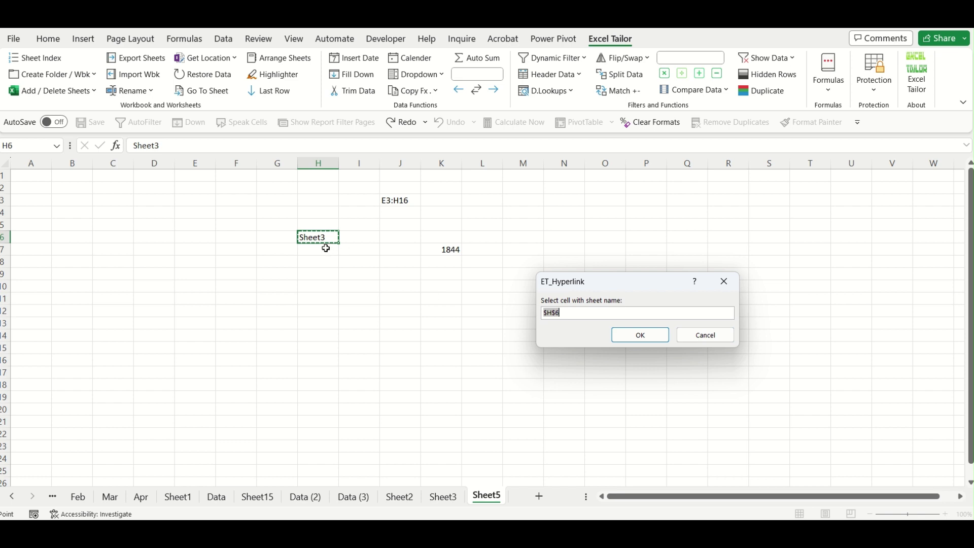
click(644, 335)
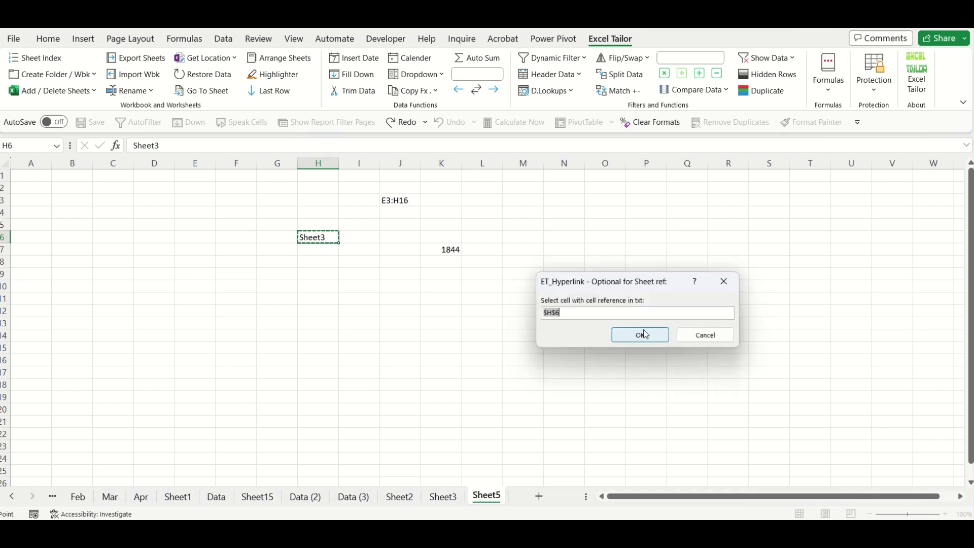
click(722, 339)
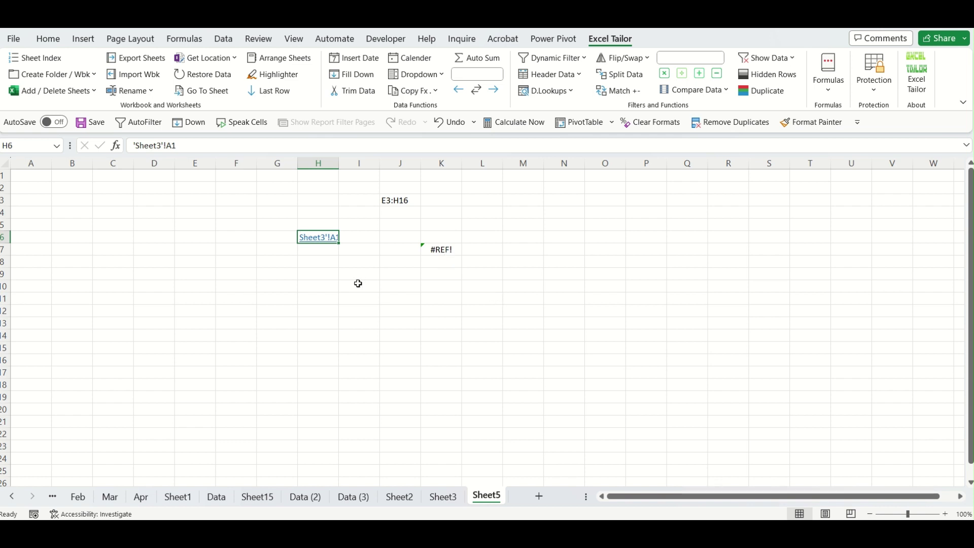
click(334, 345)
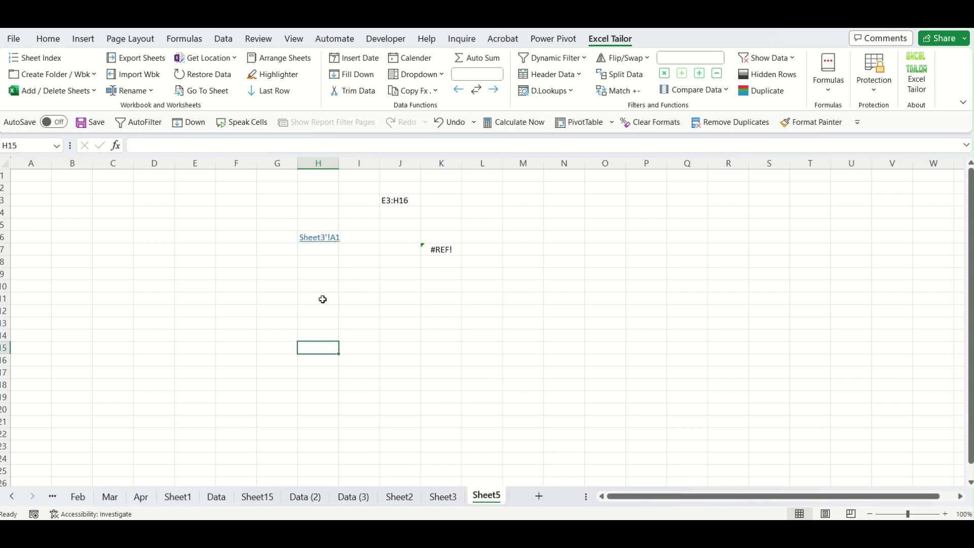
Follow the H6 link to Sheet3 several times, returning to Sheet5 in between.
click(320, 240)
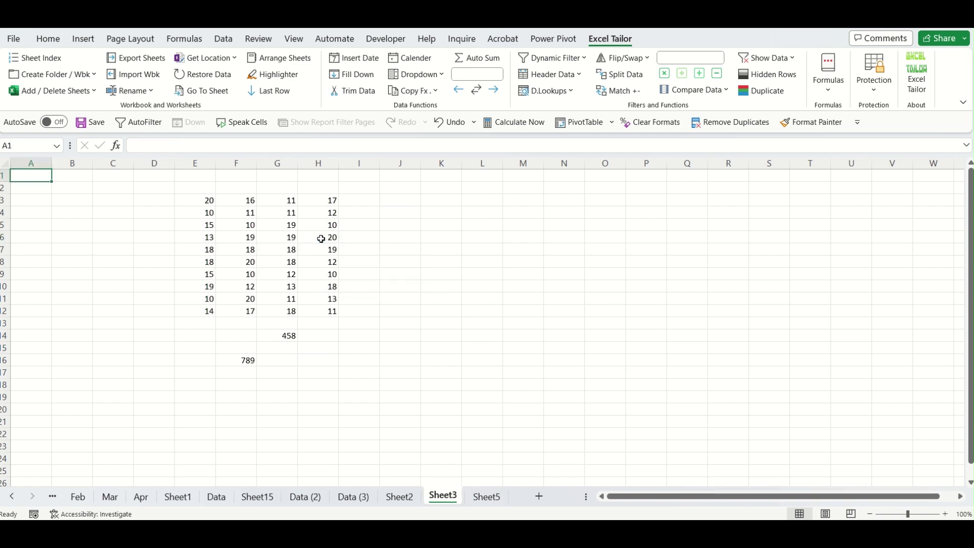
click(487, 497)
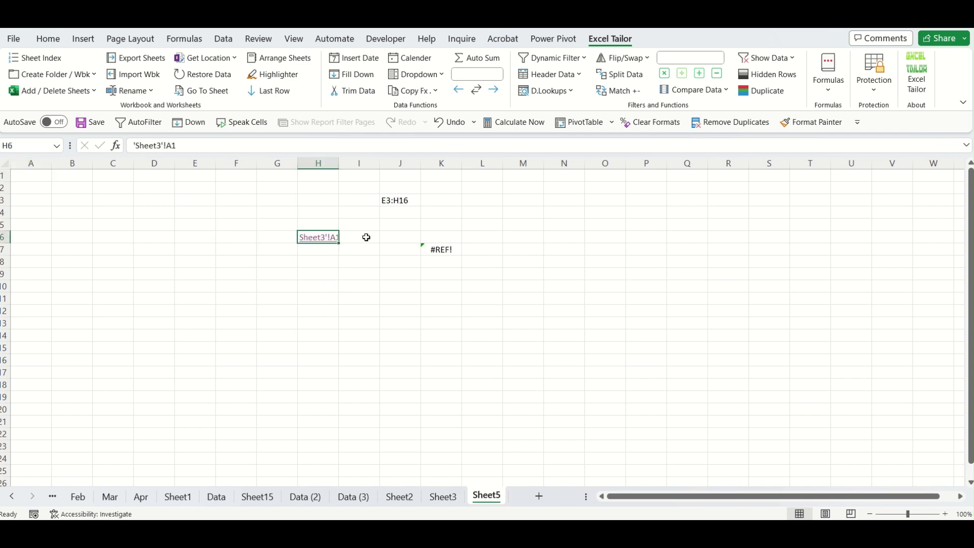
click(328, 240)
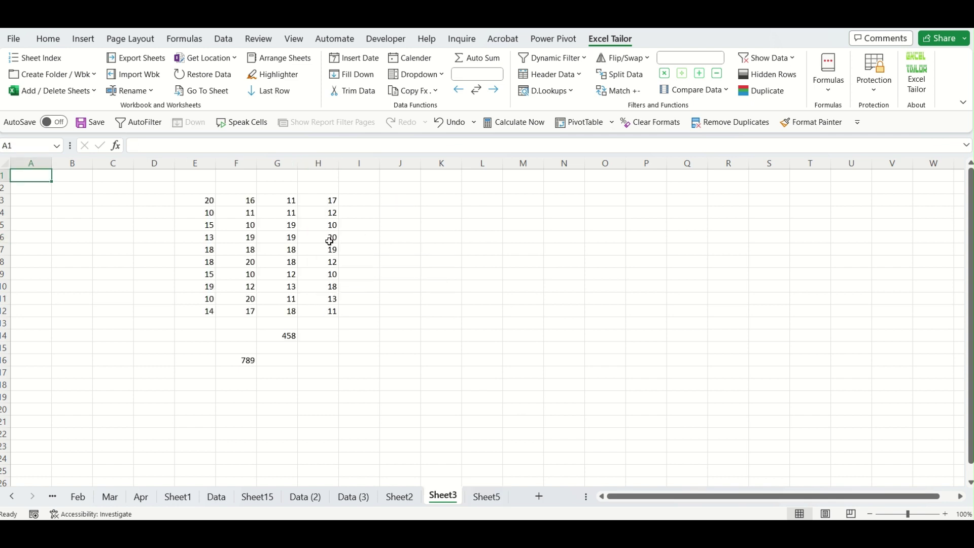
click(486, 496)
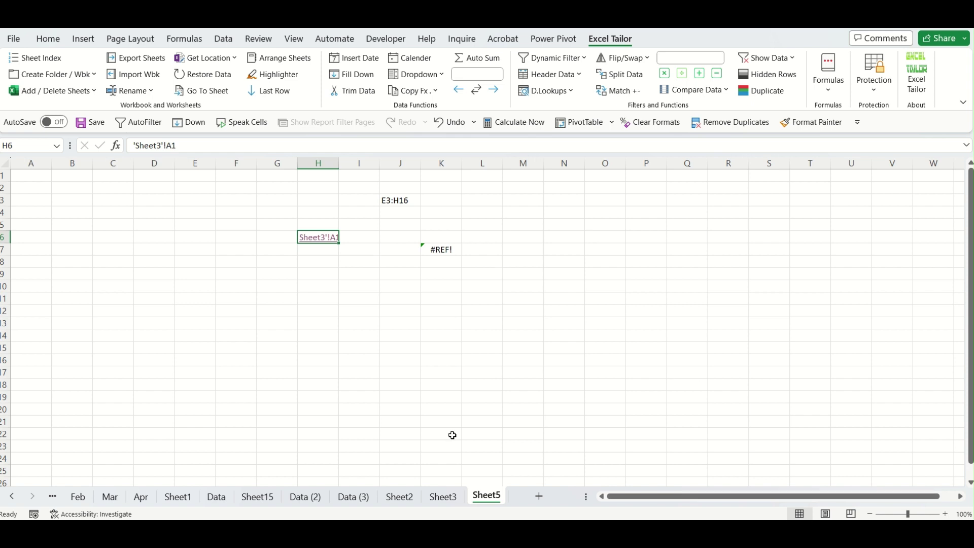
click(319, 236)
click(594, 345)
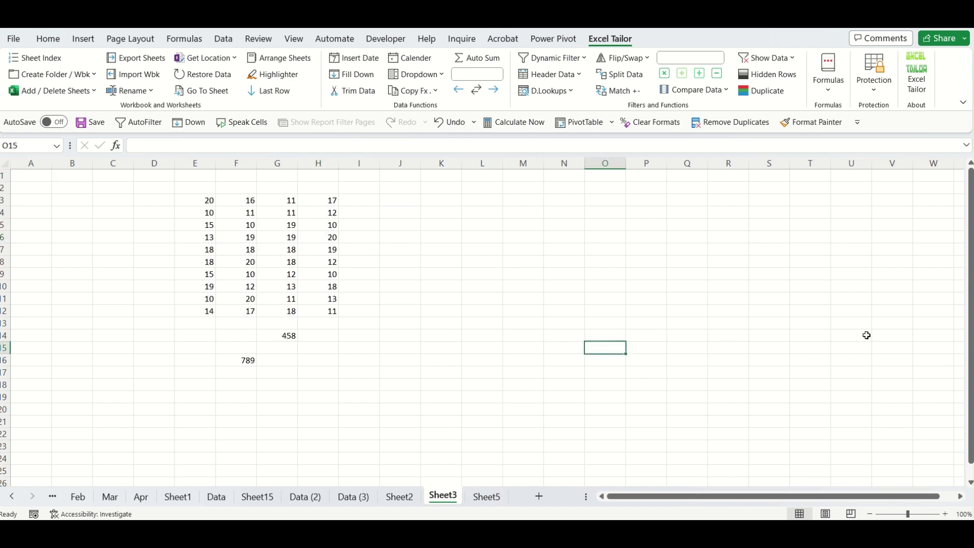
Scroll through the Excel Tailor formula tools list, close it, and bring up the Protection menu.
click(828, 82)
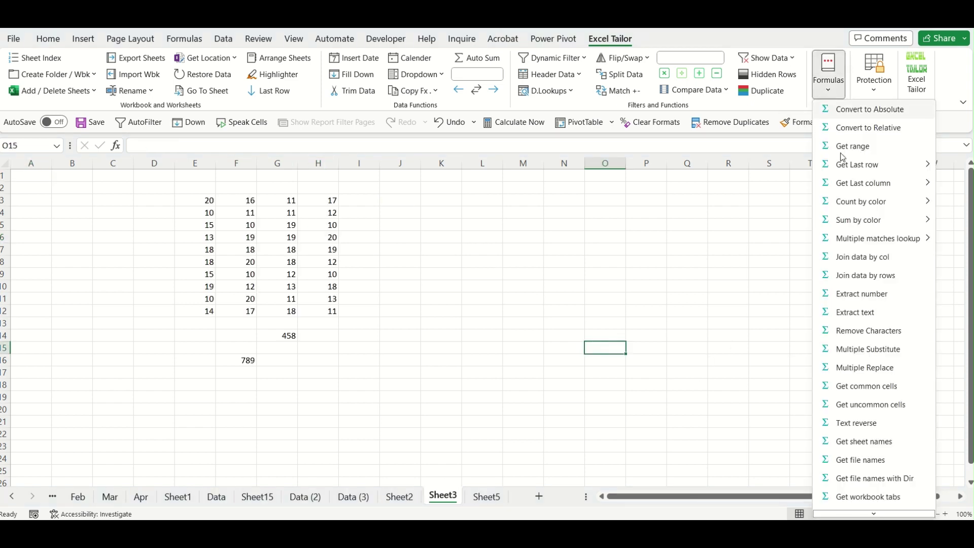
scroll(863, 305, down, 1)
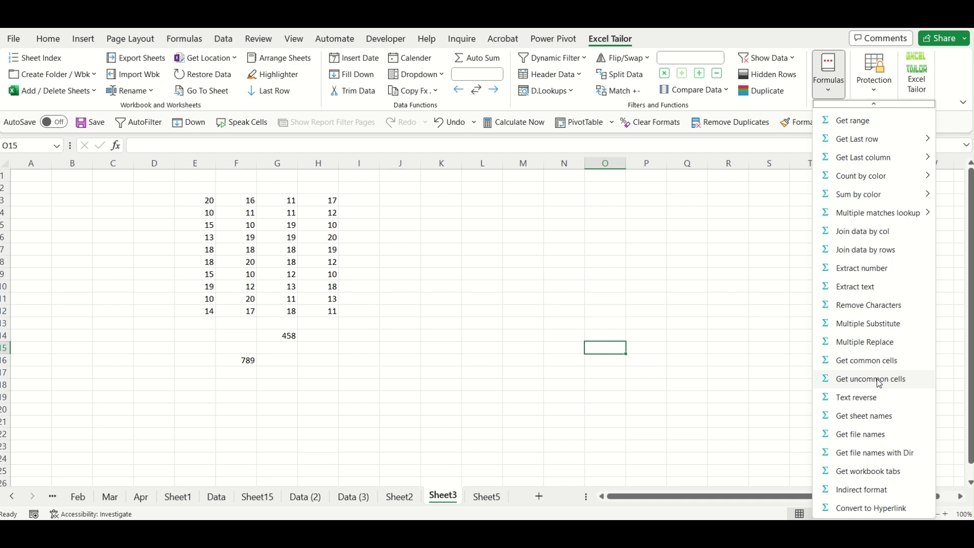
scroll(880, 381, up, 1)
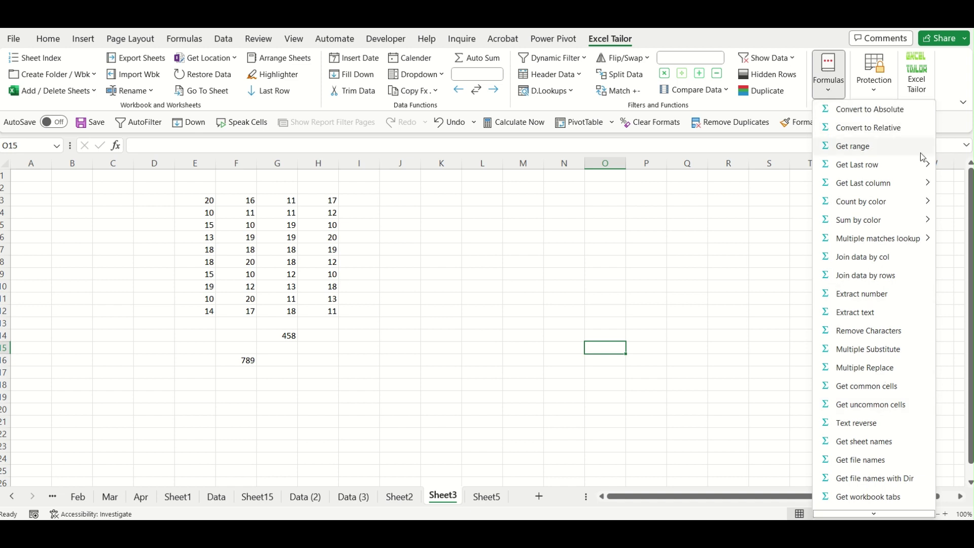
scroll(866, 394, down, 1)
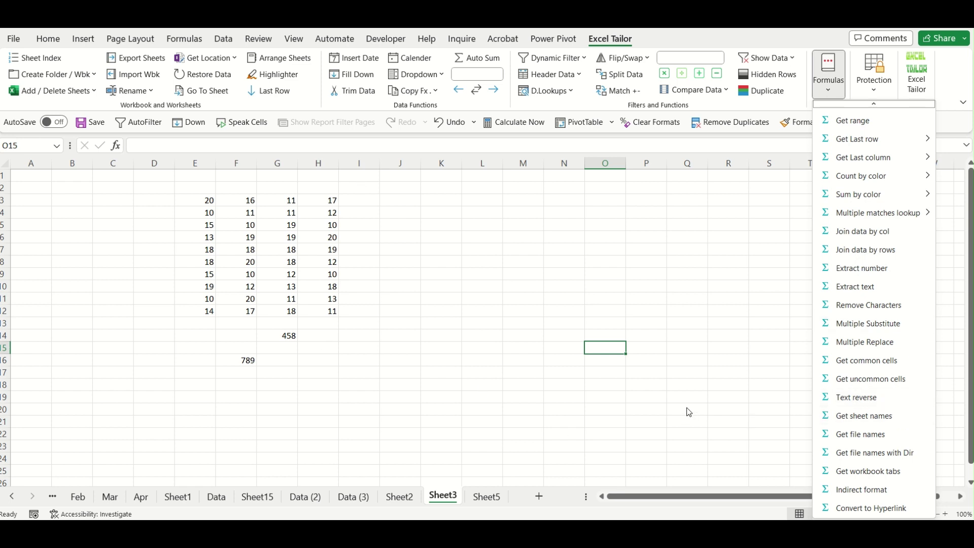
click(677, 313)
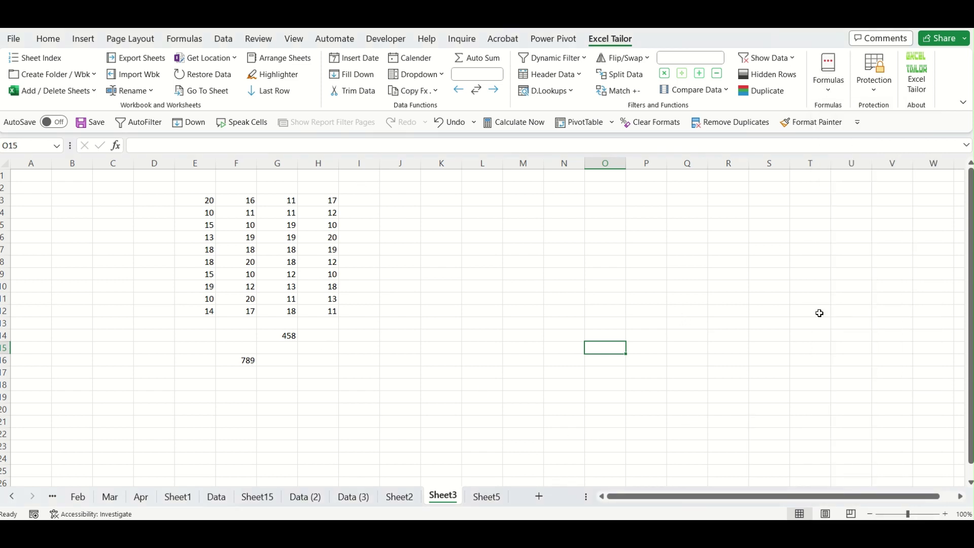
click(836, 286)
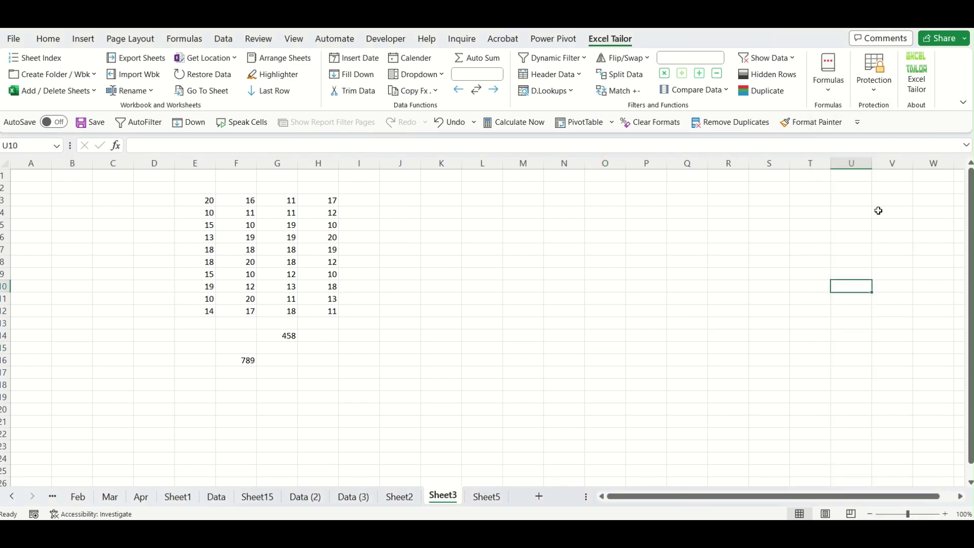
click(873, 92)
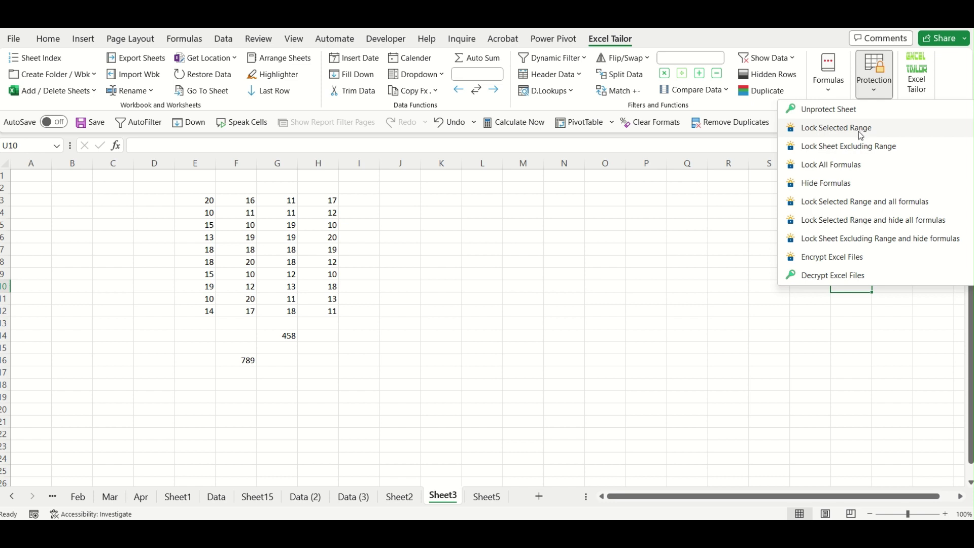
Lock the range E3:H3 with Lock Selected Range, protecting it with a password.
click(631, 323)
click(554, 320)
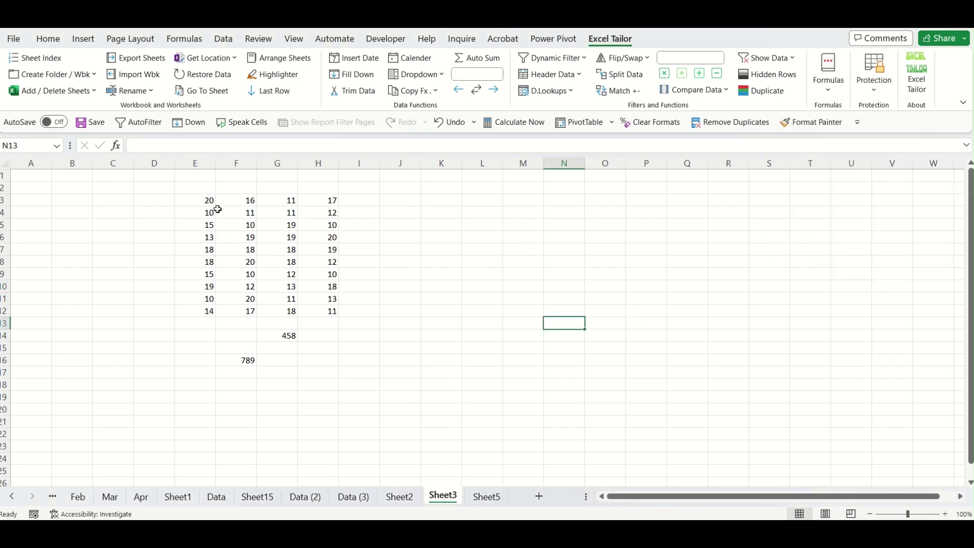
drag(204, 203, 328, 201)
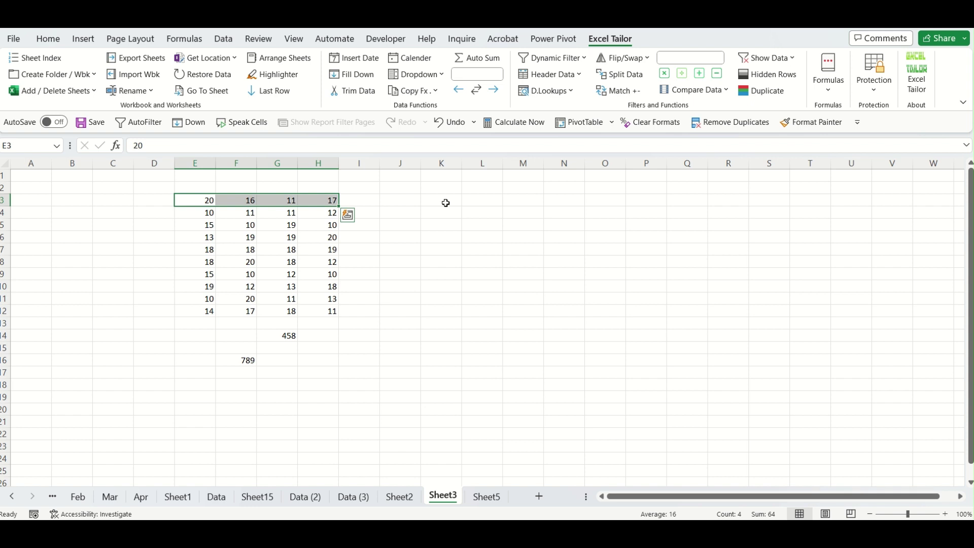
click(873, 96)
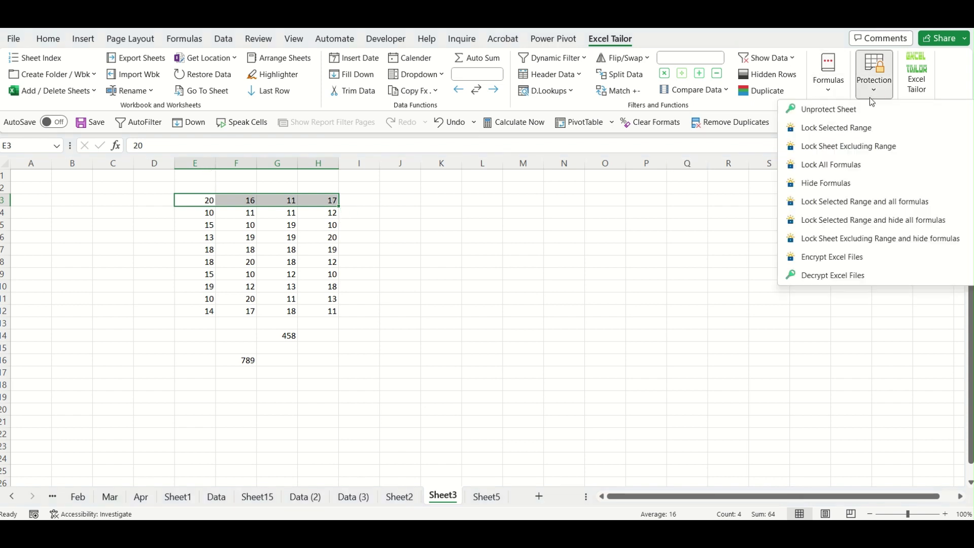
click(850, 128)
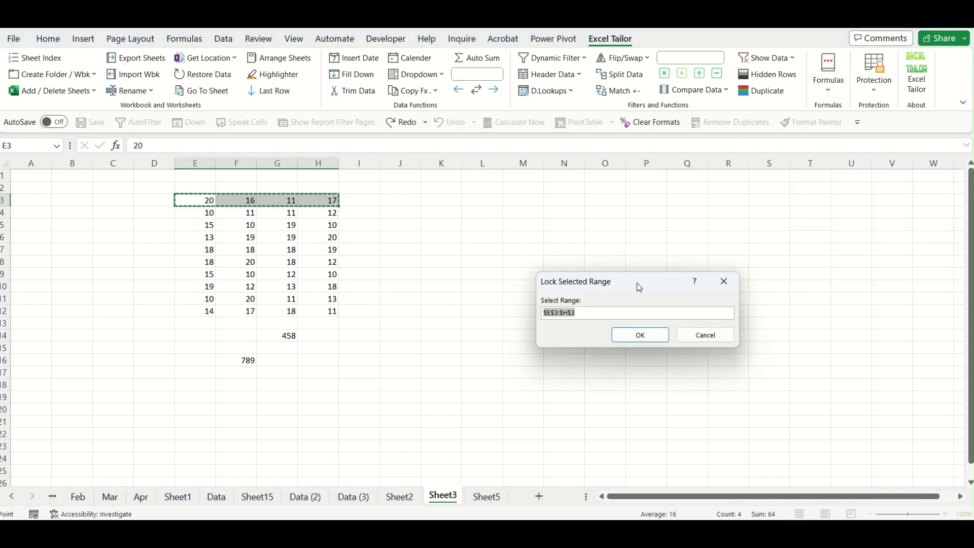
drag(637, 282, 444, 277)
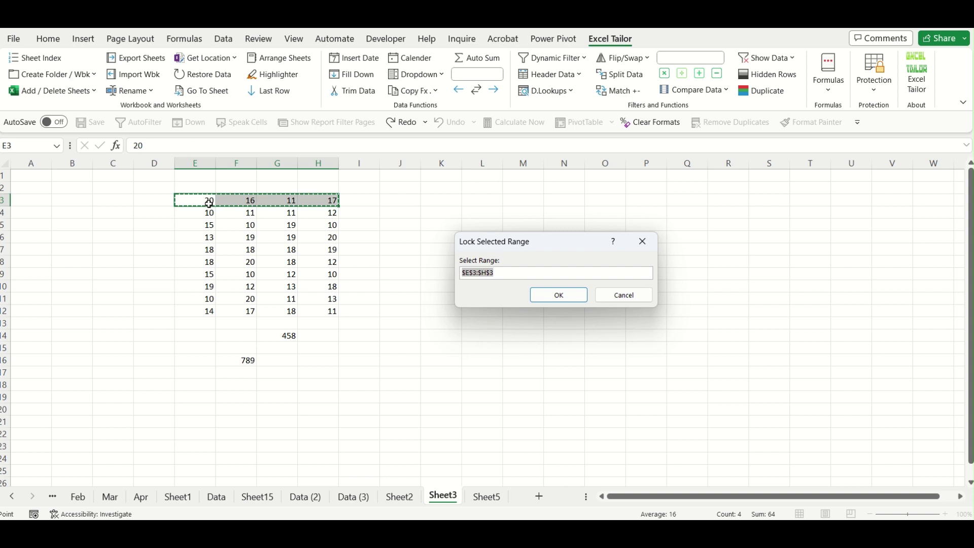
click(567, 295)
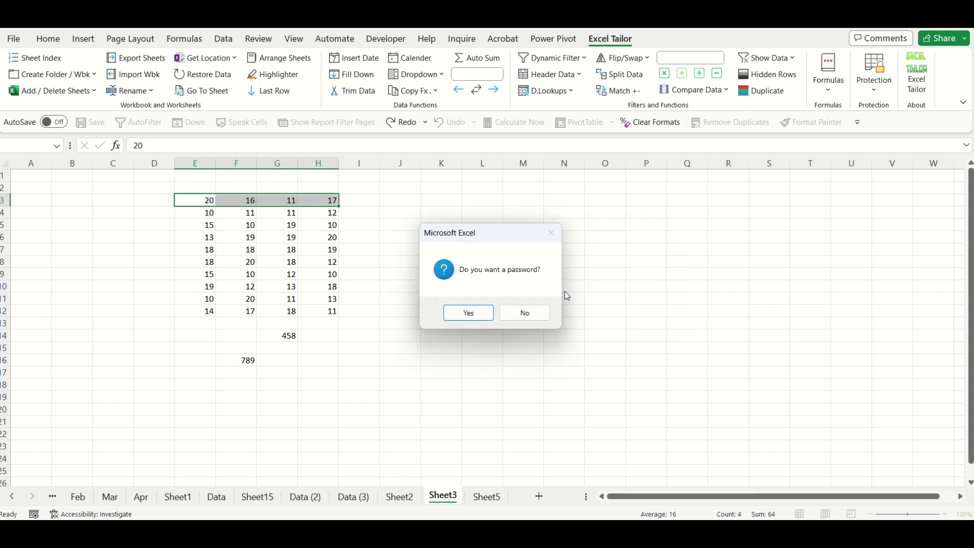
drag(502, 237, 564, 216)
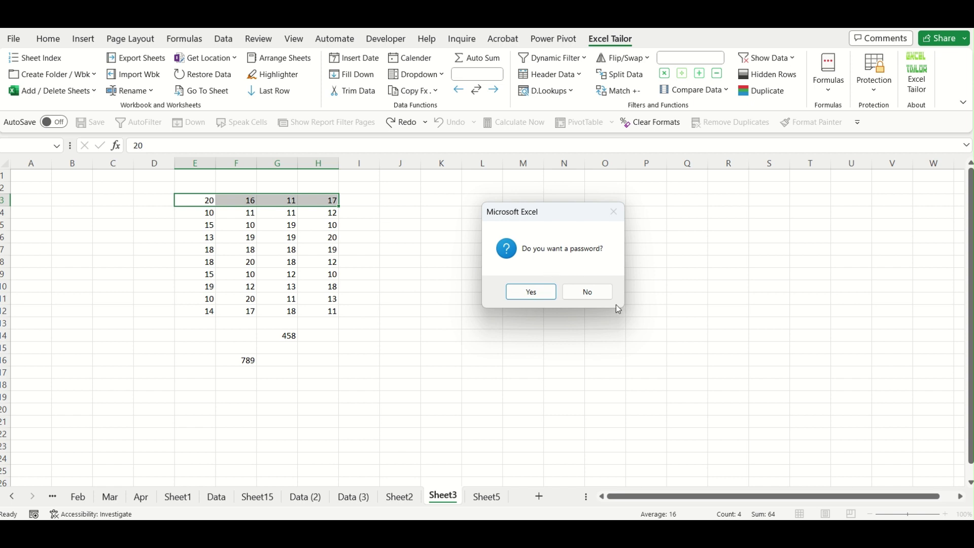
click(544, 293)
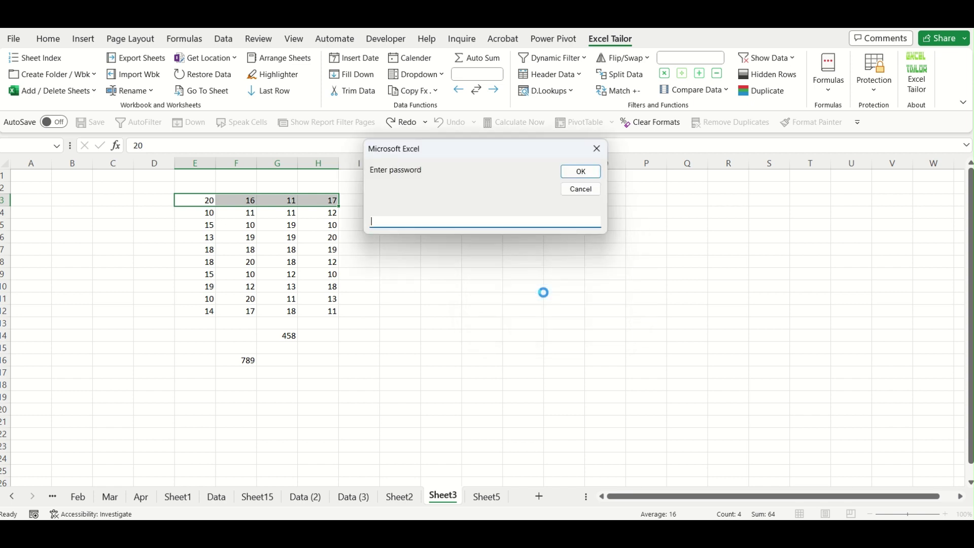
text(abc)
click(581, 172)
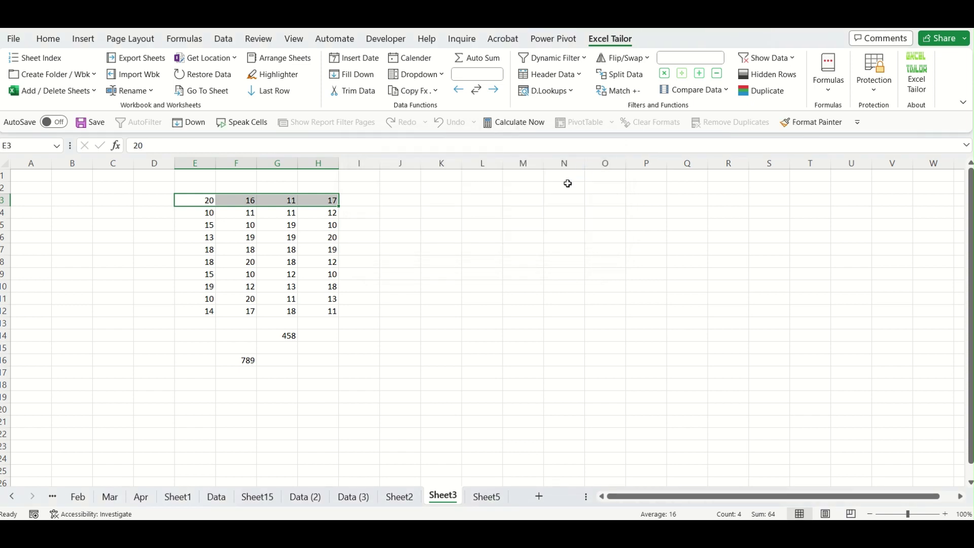
Try deleting G3 and F3 to confirm the locked cells refuse edits.
click(294, 205)
key(Delete)
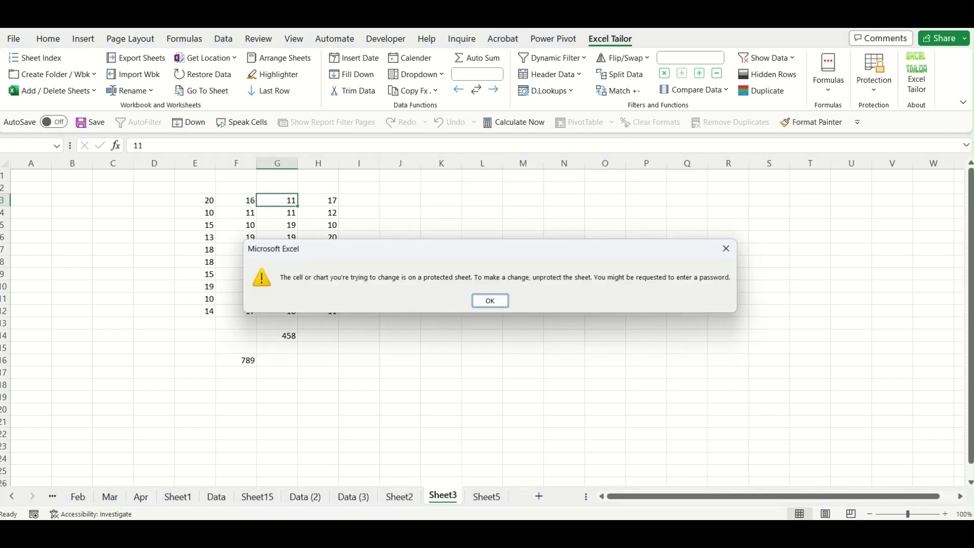
key(Return)
key(Left)
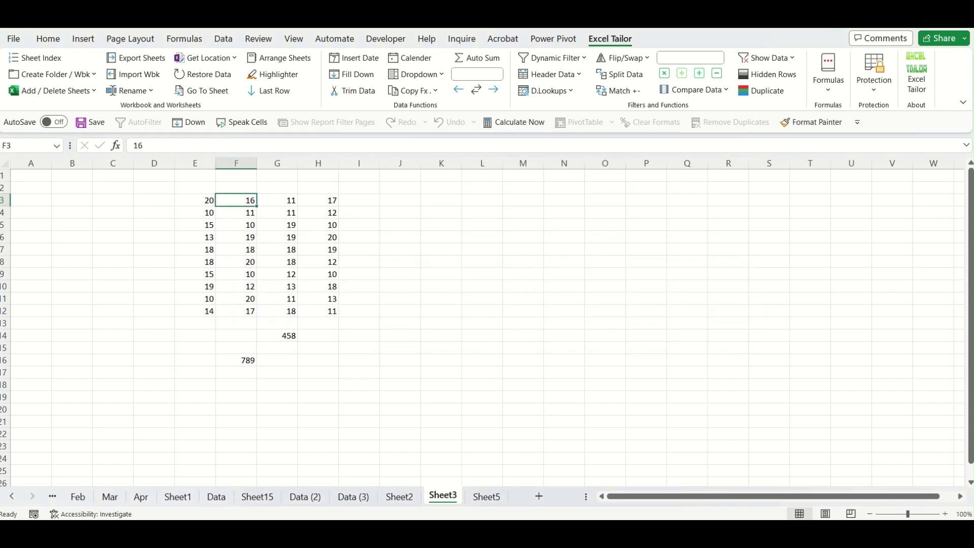
key(Delete)
Dismiss the warning and unprotect the sheet with its password.
key(Return)
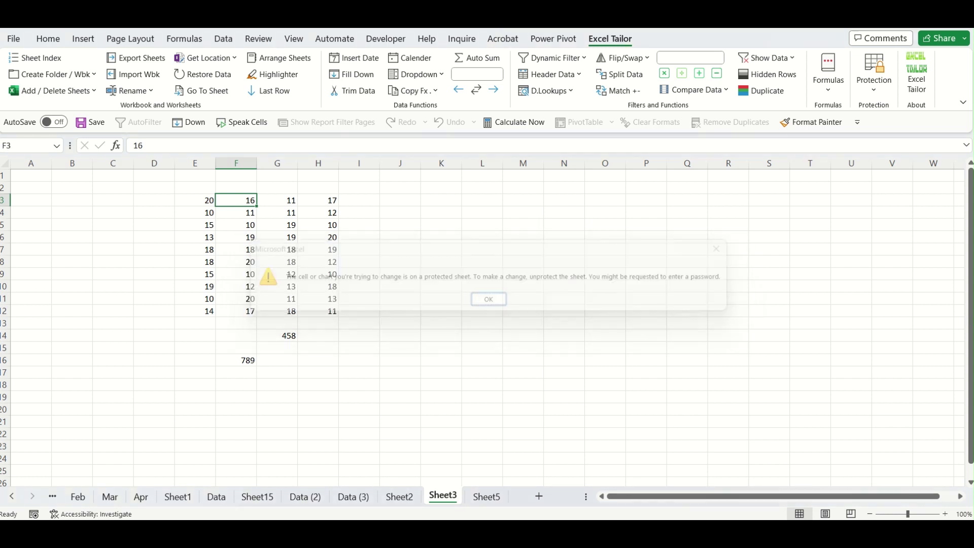
click(609, 326)
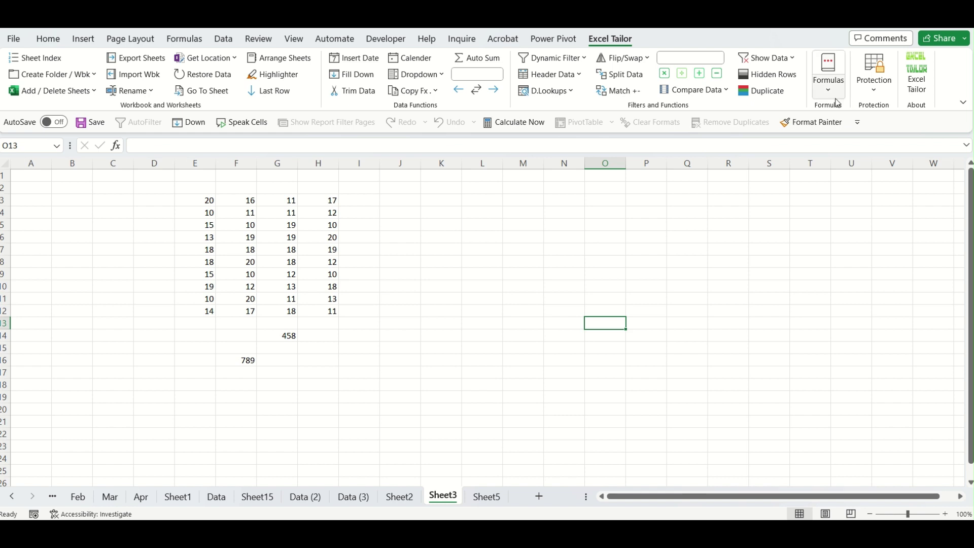
click(869, 96)
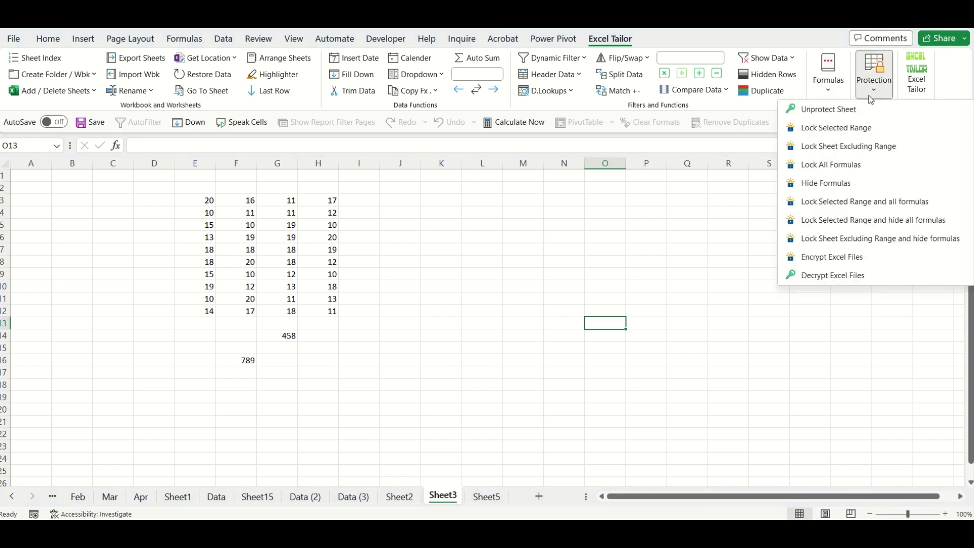
click(843, 110)
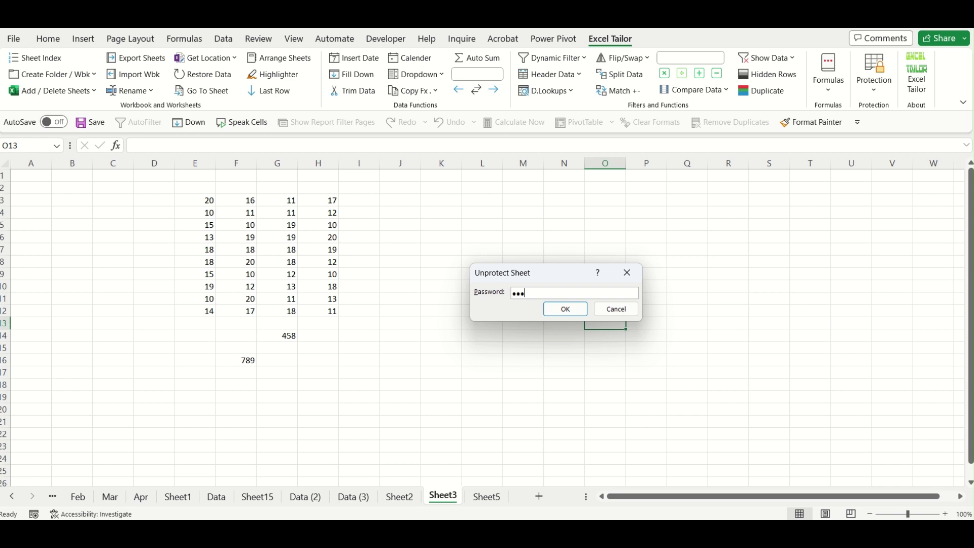
click(564, 307)
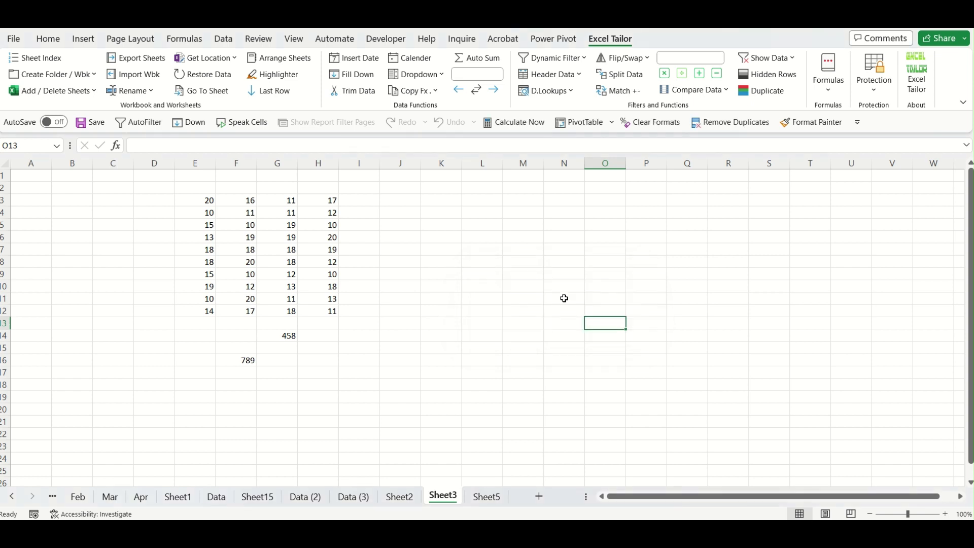
Change G3 from 11 to 47.
click(291, 201)
text(47)
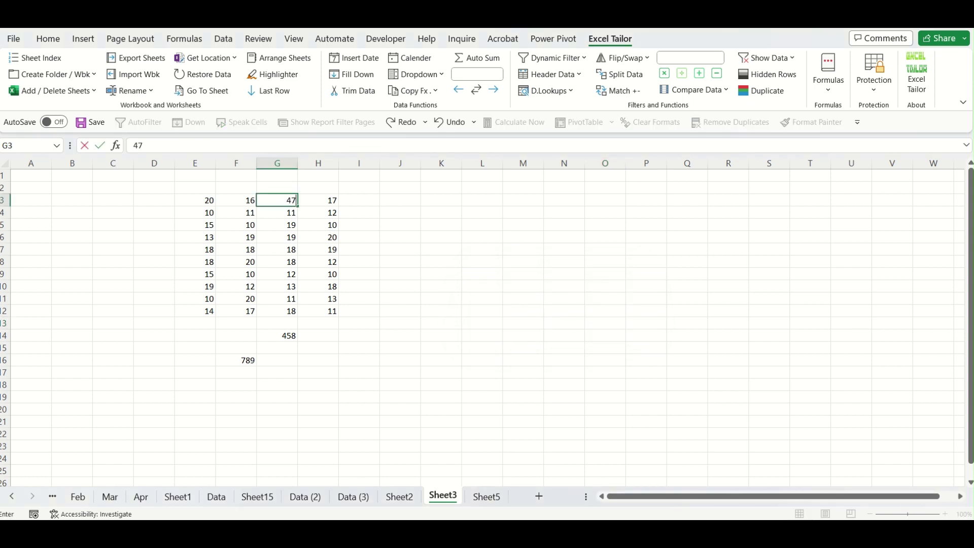
key(Return)
click(624, 310)
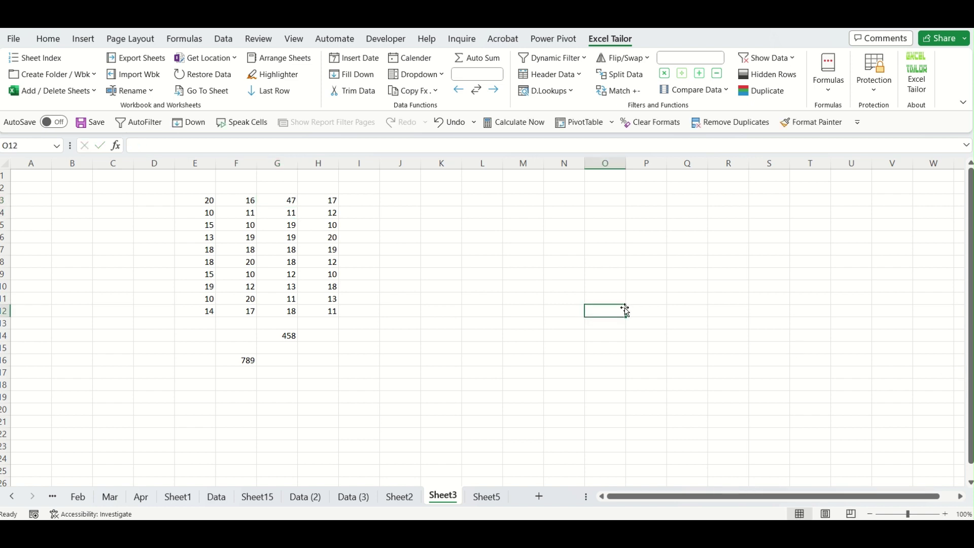
click(875, 94)
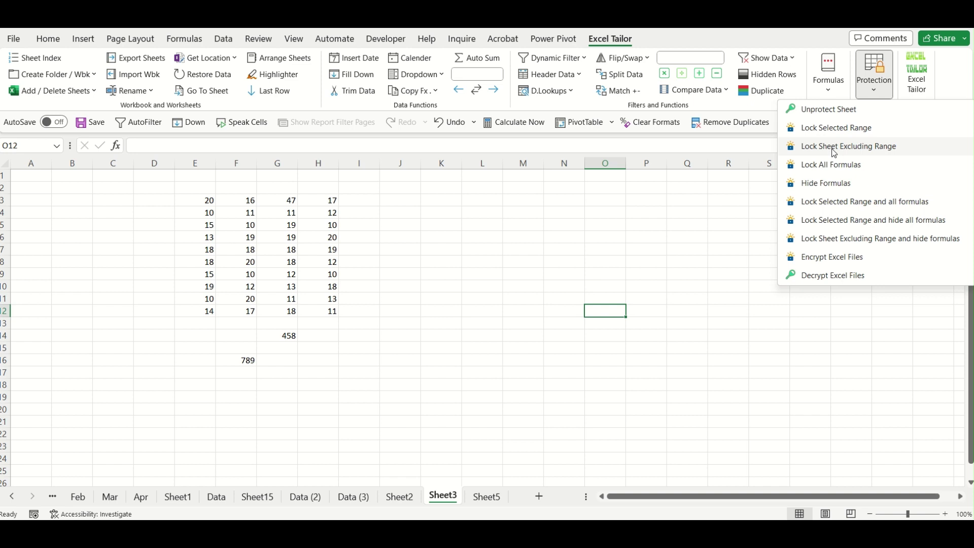
Protect the sheet except E4:H4 using Lock Sheet Excluding Range, with no password.
key(Escape)
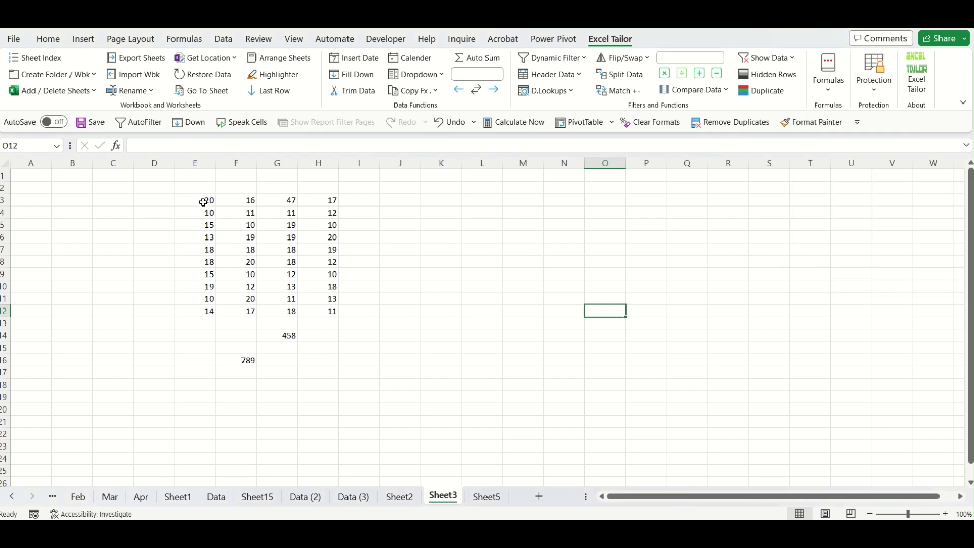
drag(206, 213, 314, 215)
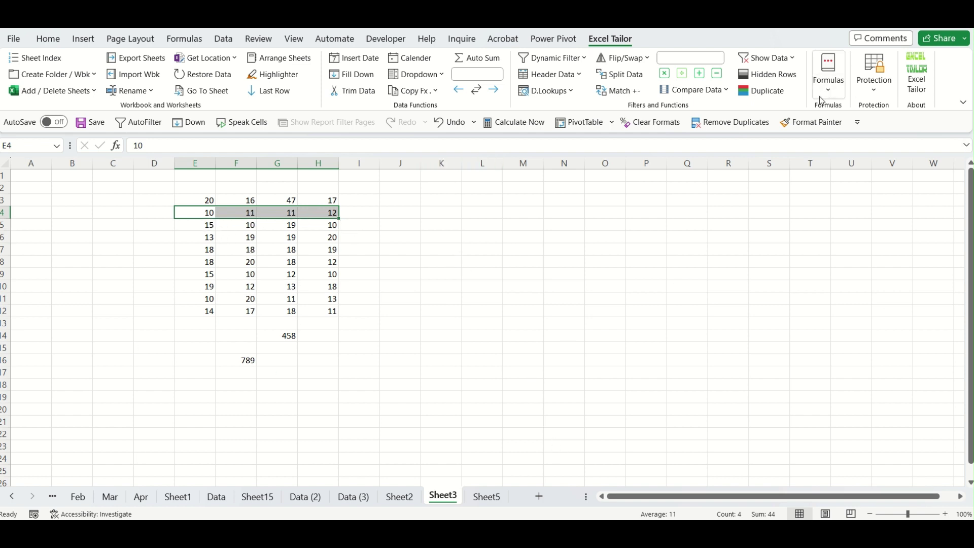
click(874, 81)
click(854, 145)
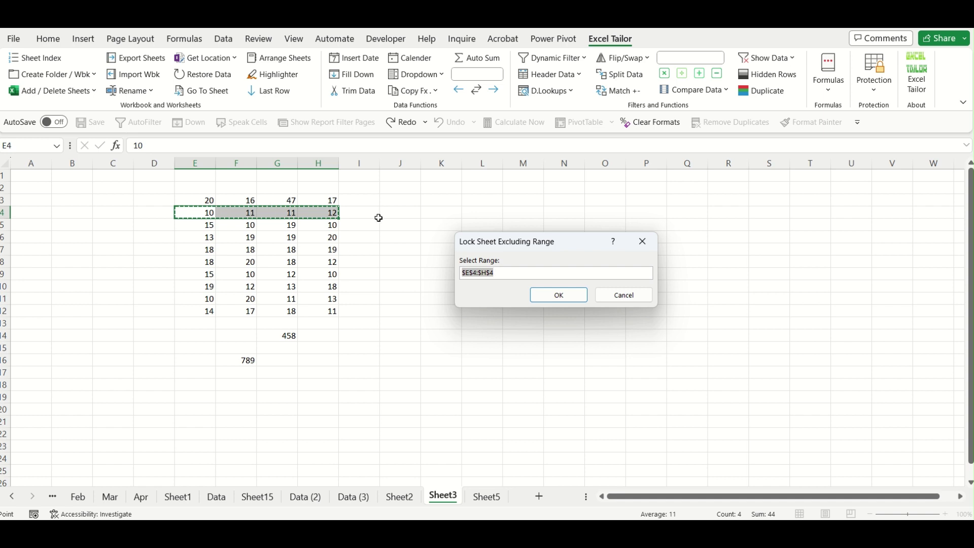
click(566, 298)
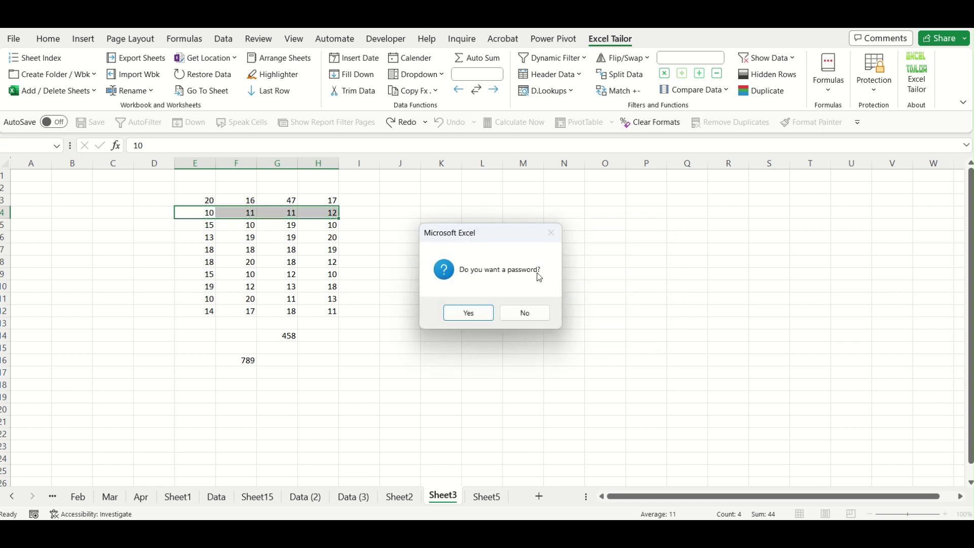
click(532, 315)
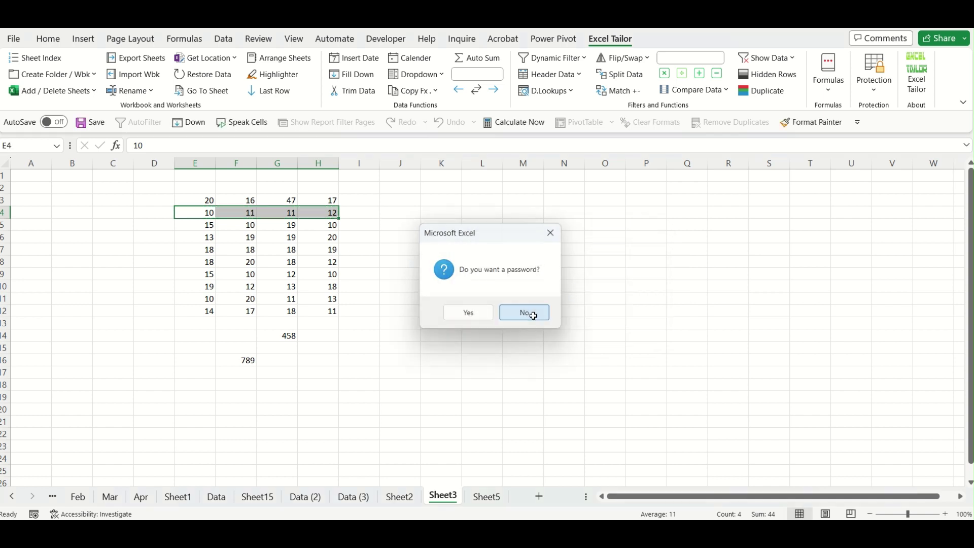
click(532, 315)
Try deleting F7 and F3 to confirm protected cells refuse edits.
click(238, 249)
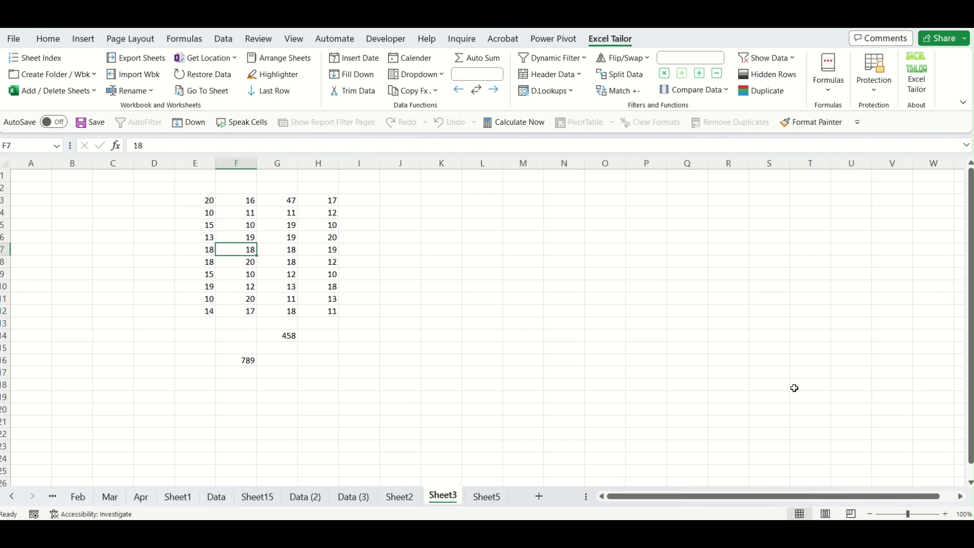
key(Delete)
key(Return)
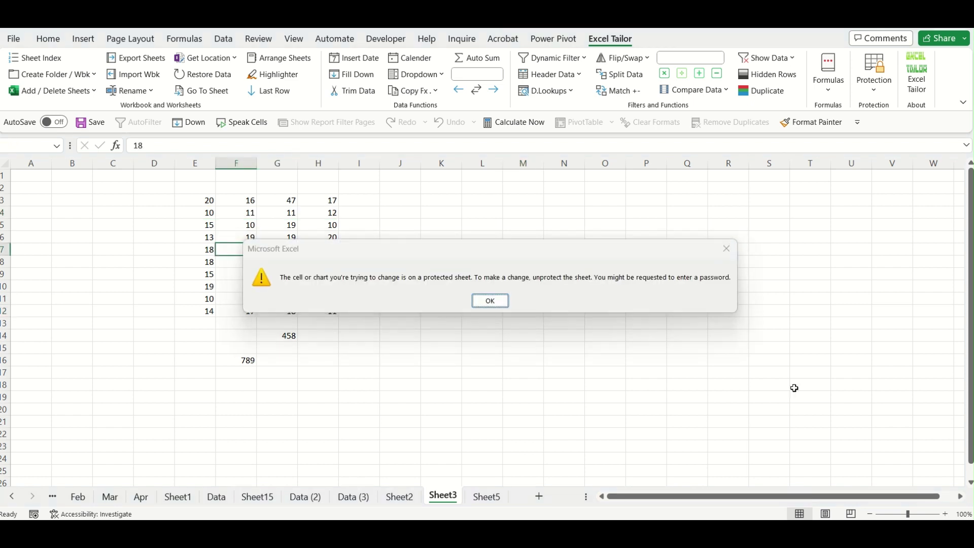
key(Up)
key(Up)
key(Up)
key(Up)
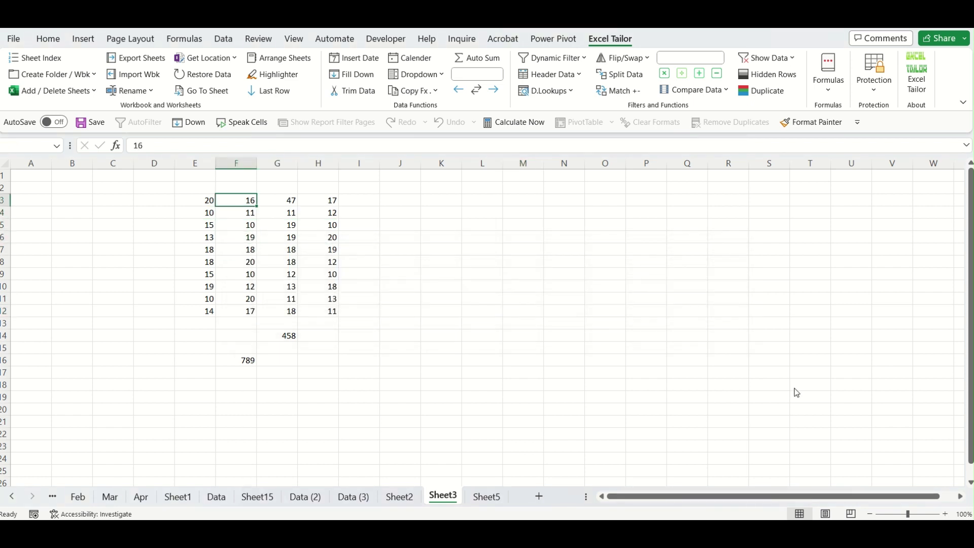
key(Delete)
key(Return)
Enter 4587 in the editable cell F4.
key(Down)
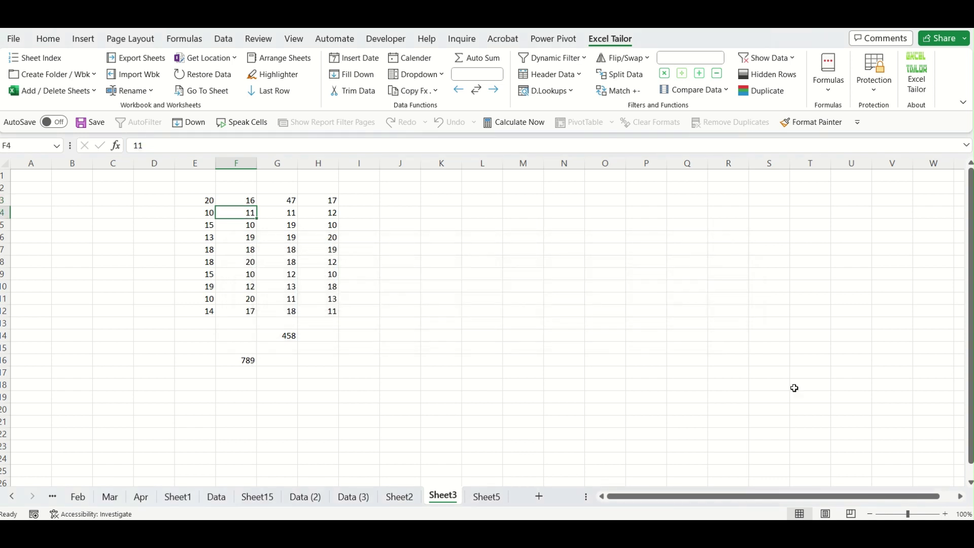
text(4587)
key(Return)
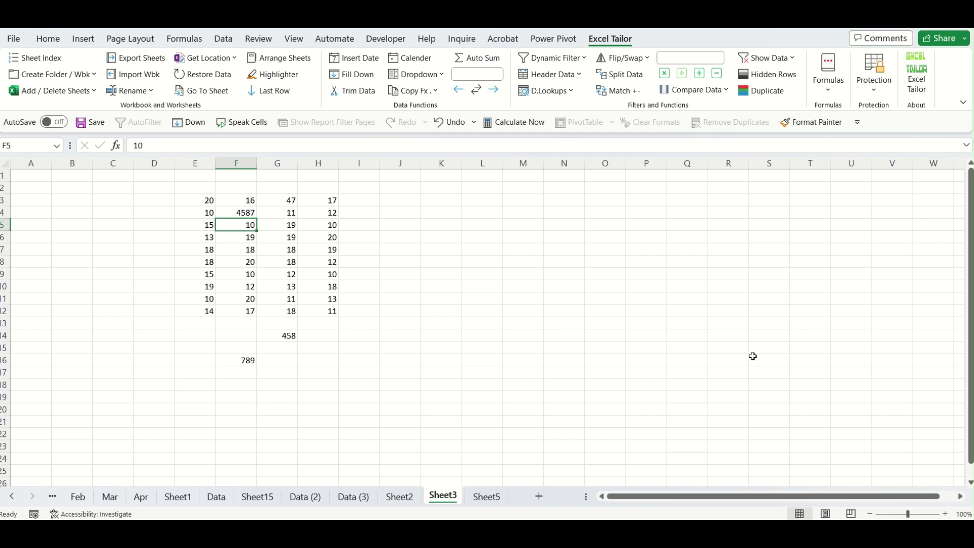
click(207, 216)
drag(233, 214, 330, 215)
click(441, 298)
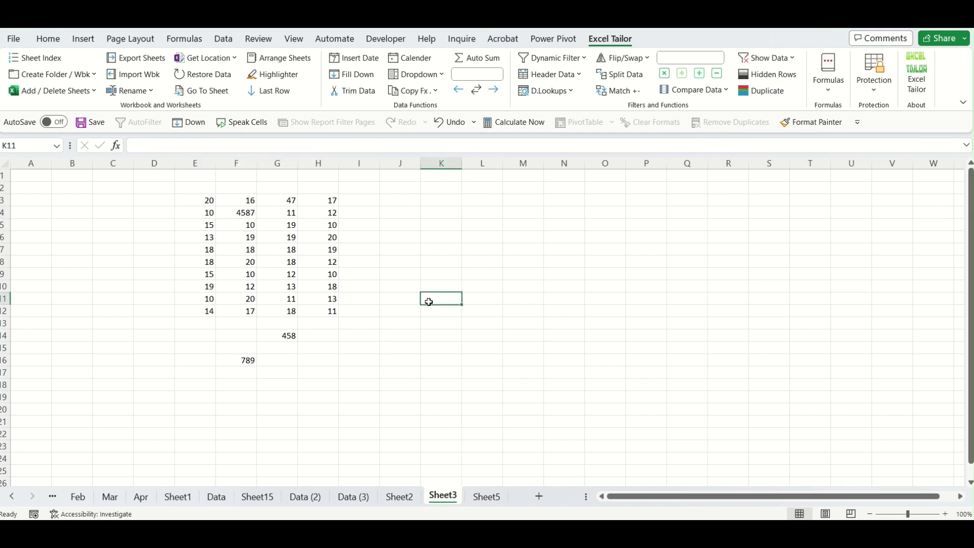
Remove the sheet protection and check F4's new value of 4587.
click(867, 93)
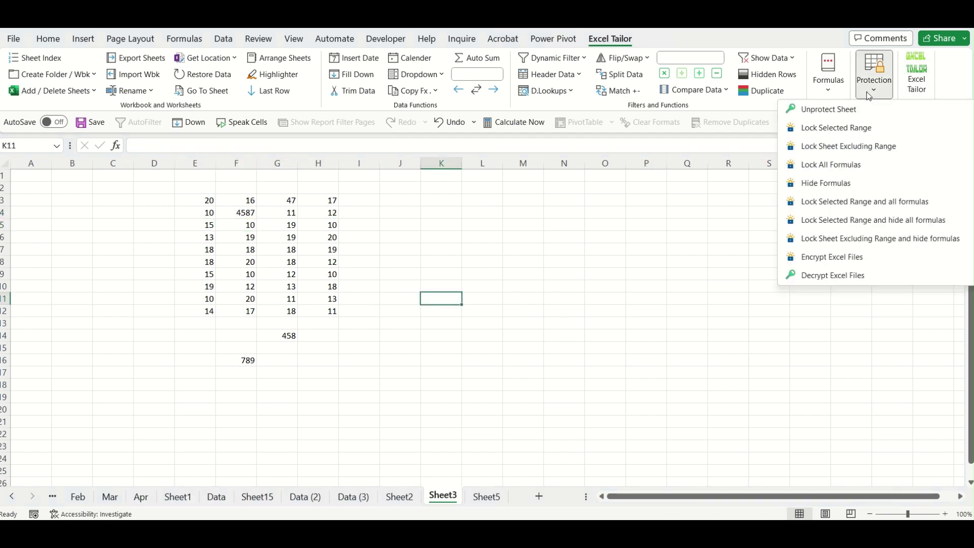
click(842, 116)
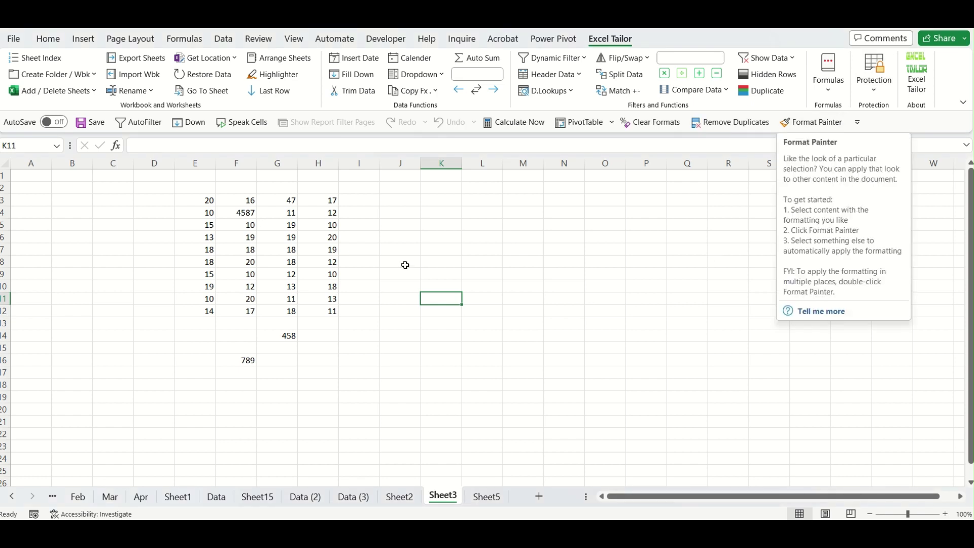
click(279, 212)
click(244, 213)
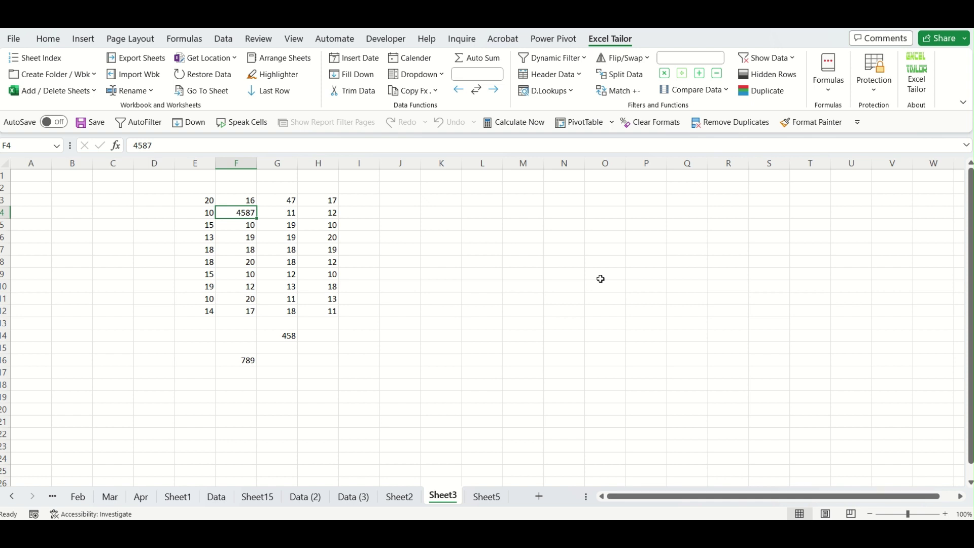
click(563, 347)
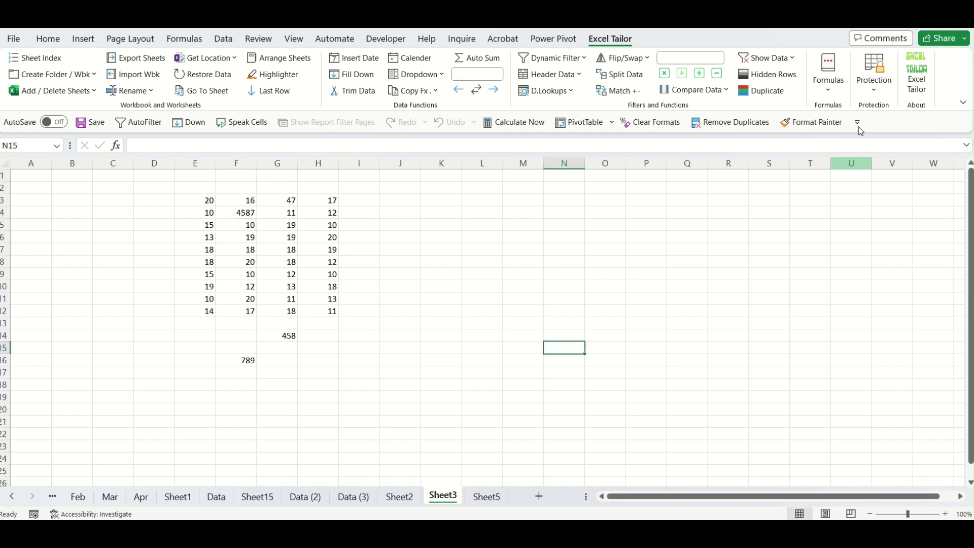
click(867, 94)
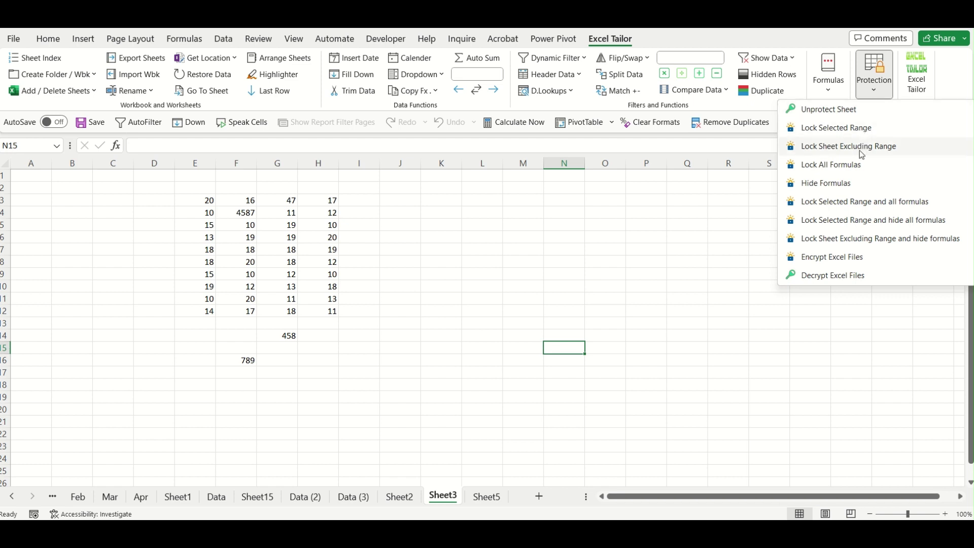
click(628, 281)
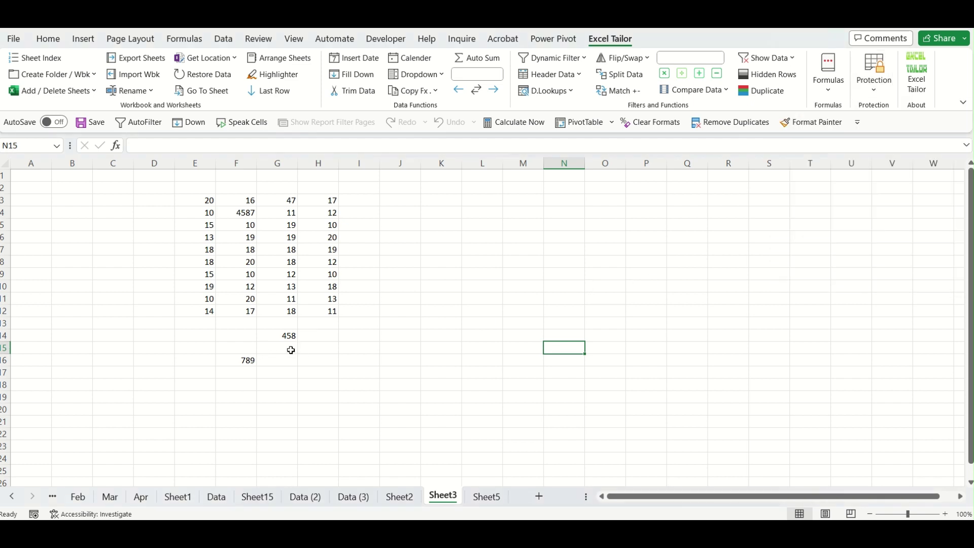
Delete the stray 458 and 789 below the table, then select empty E1:H1.
drag(208, 338, 412, 388)
key(Delete)
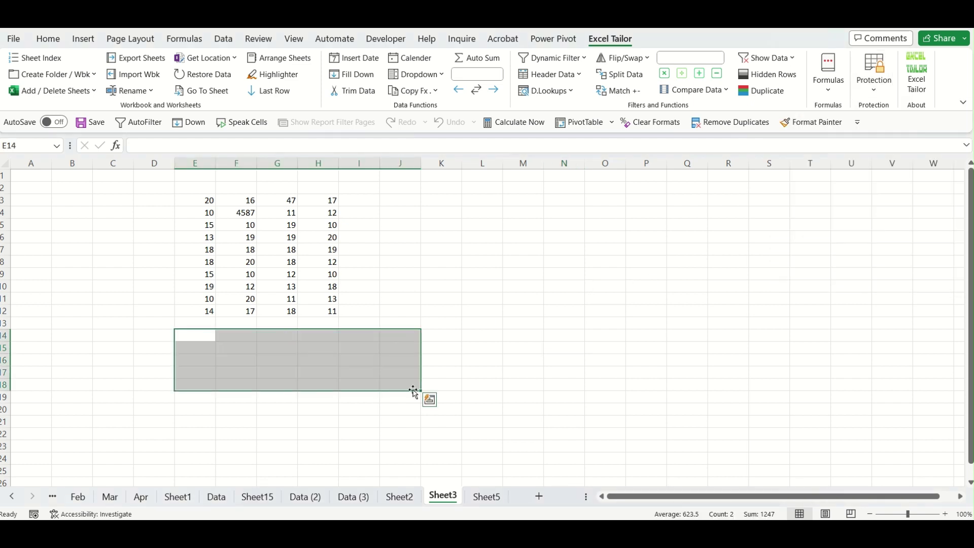
click(503, 377)
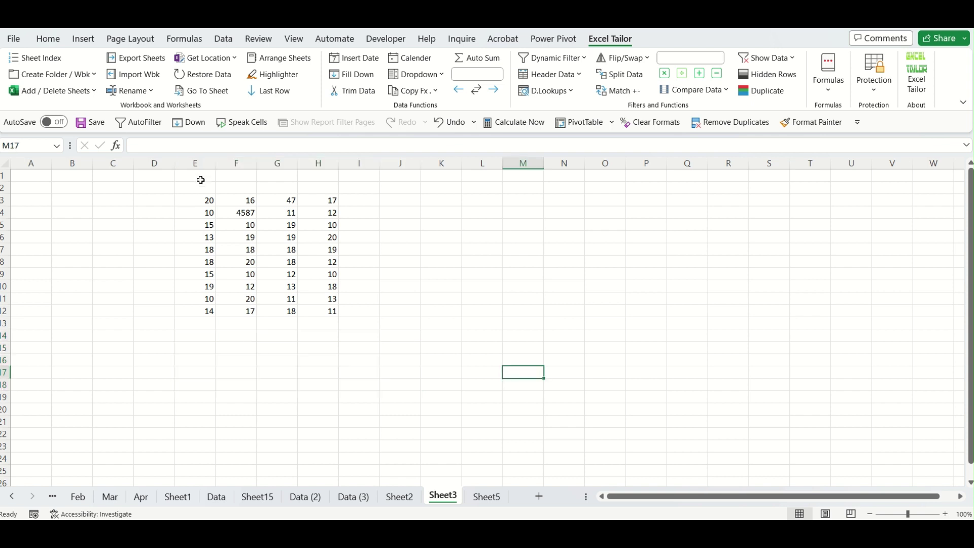
drag(201, 176, 305, 176)
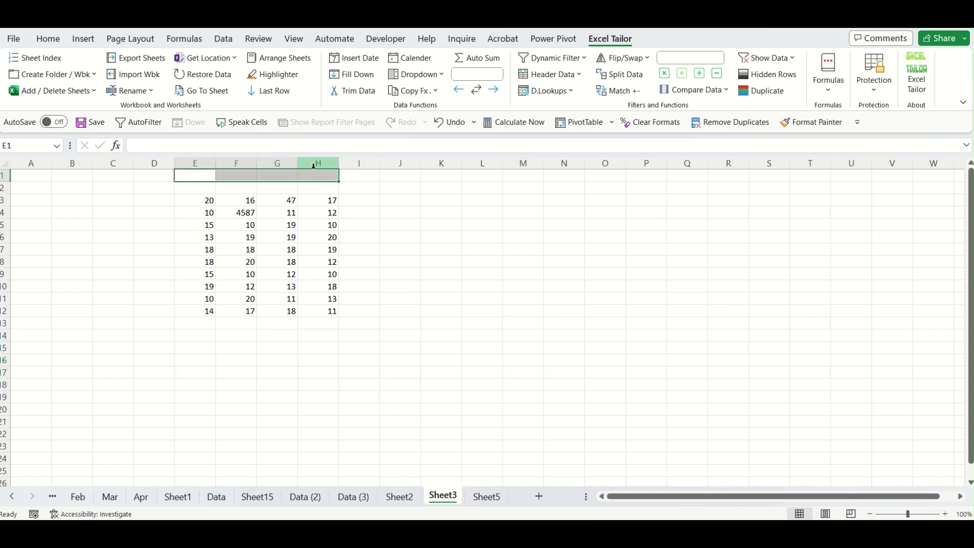
Add Auto Sum column totals into E1:H1 and inspect E1's SUM formula.
click(488, 58)
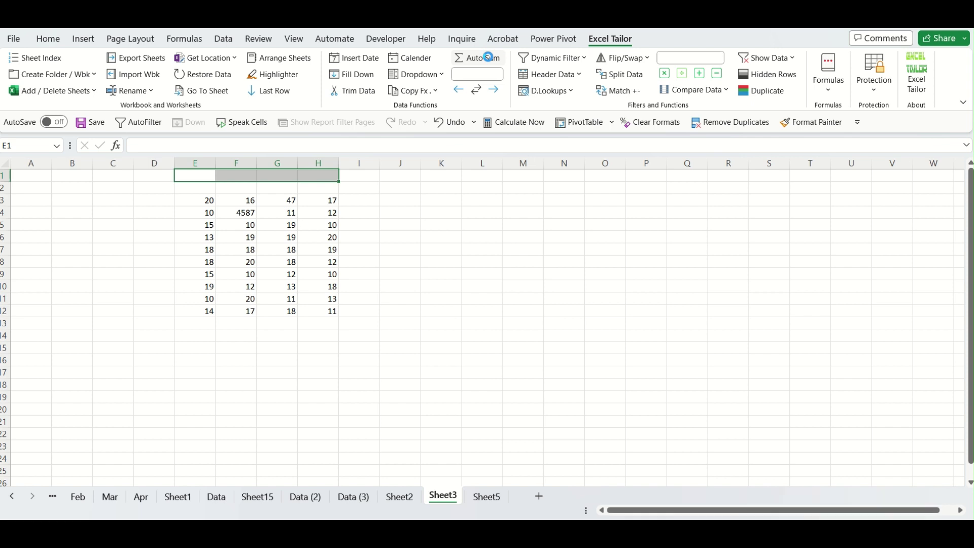
click(199, 177)
double_click(199, 177)
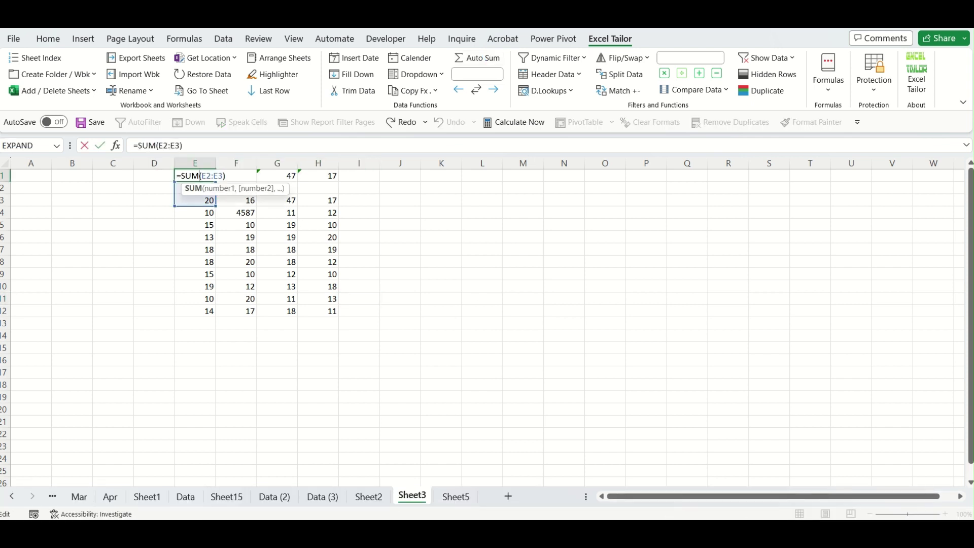
key(Escape)
click(604, 395)
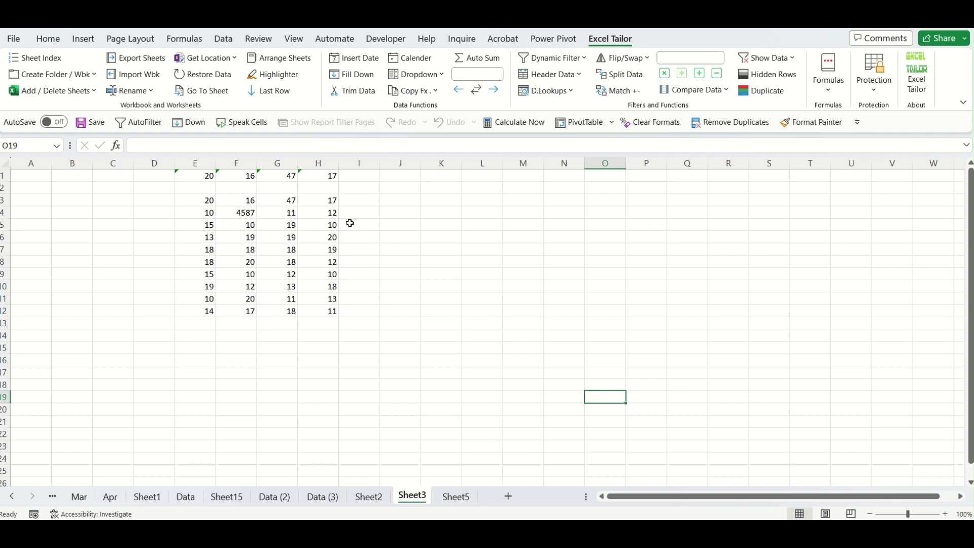
click(468, 259)
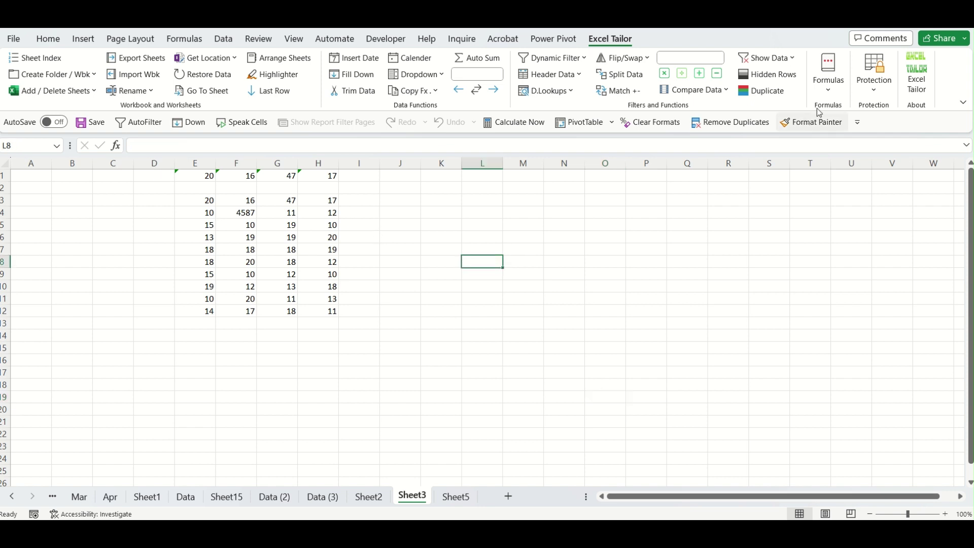
Lock all formulas on Sheet3 without a password.
click(829, 93)
click(868, 94)
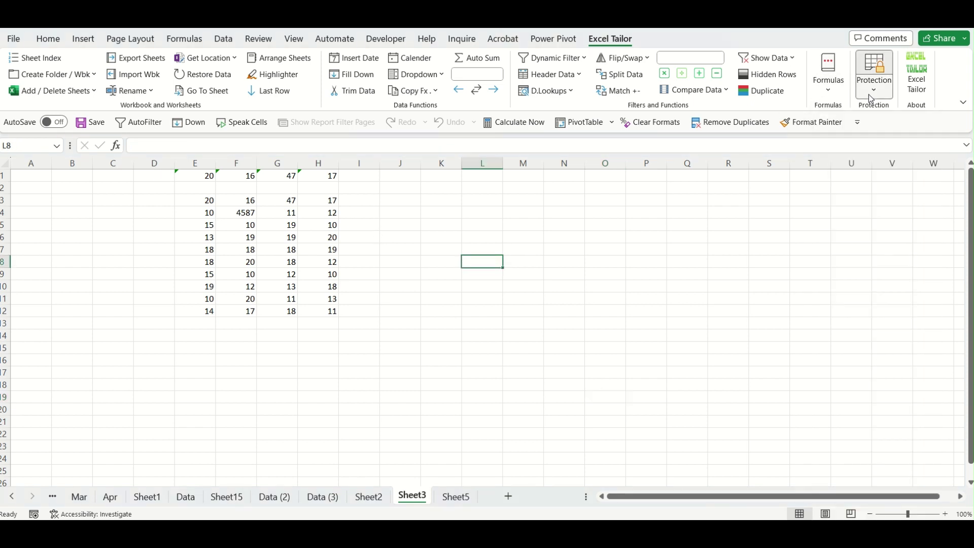
click(836, 165)
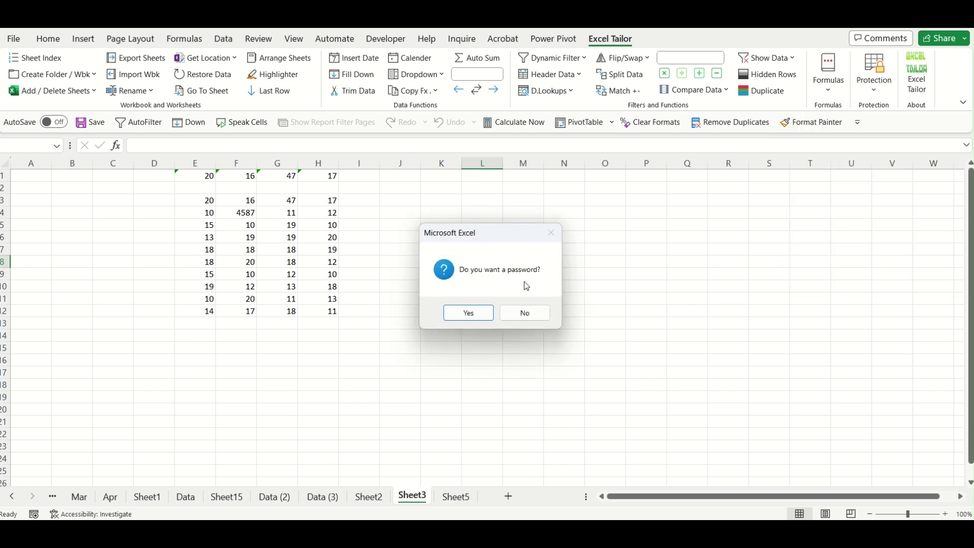
click(524, 312)
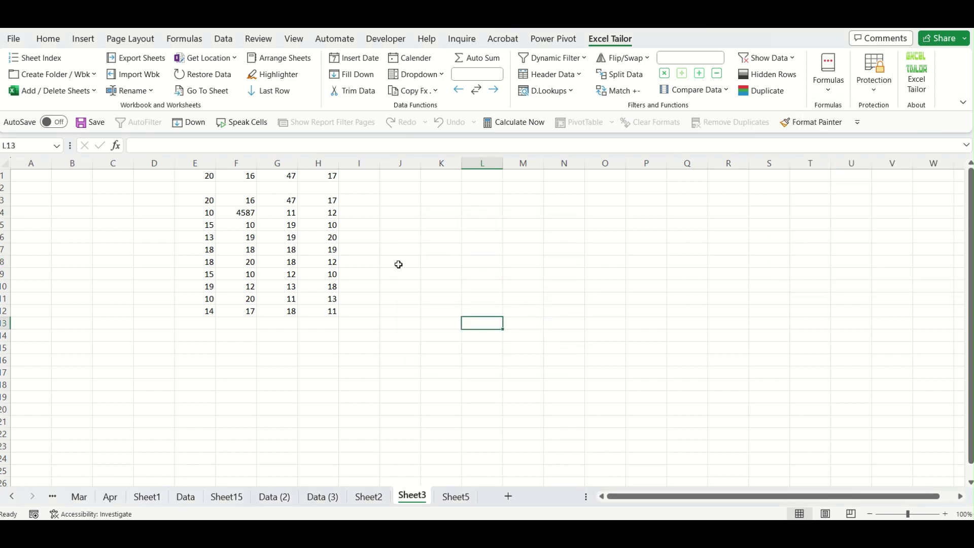
Confirm E1's total refuses edits, then enter 45 in E3.
click(205, 175)
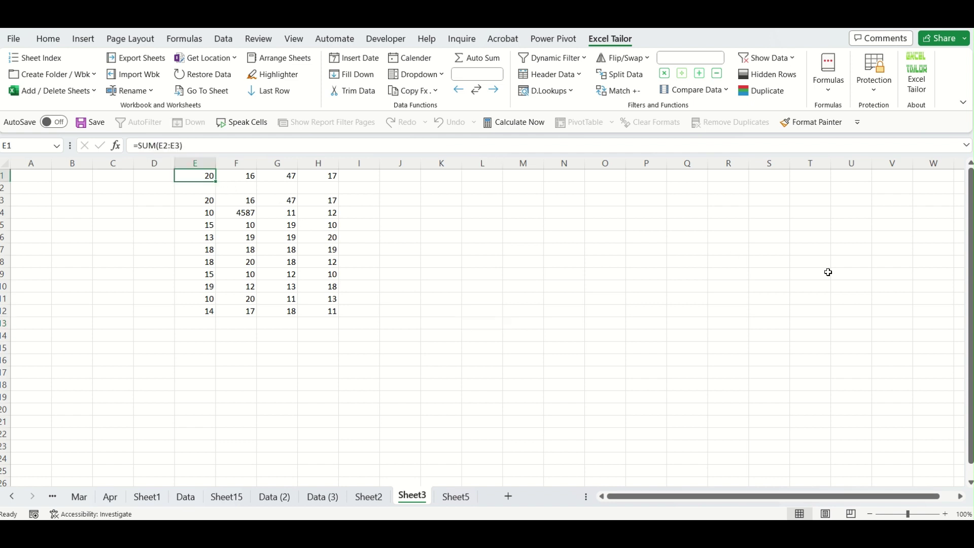
key(Delete)
key(Return)
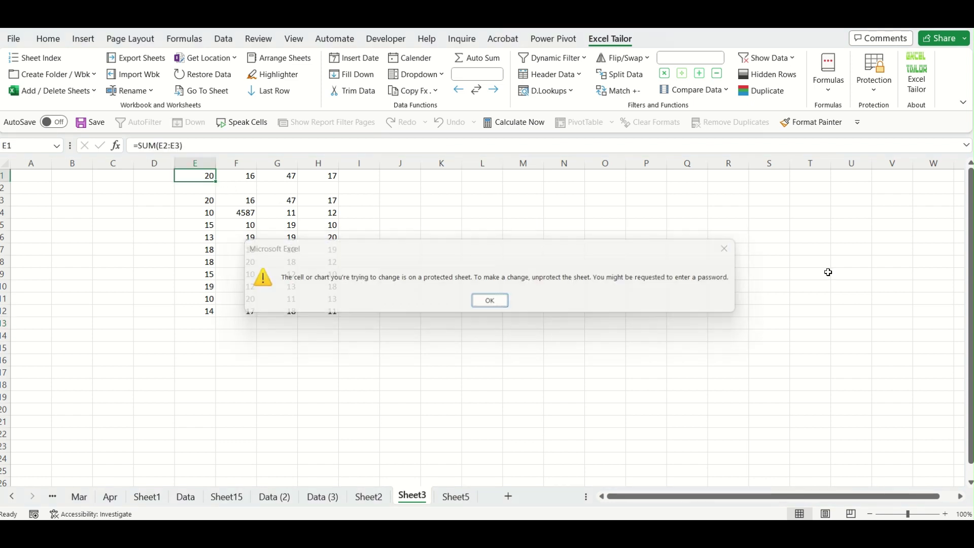
key(Down)
key(Down)
text(45)
key(Return)
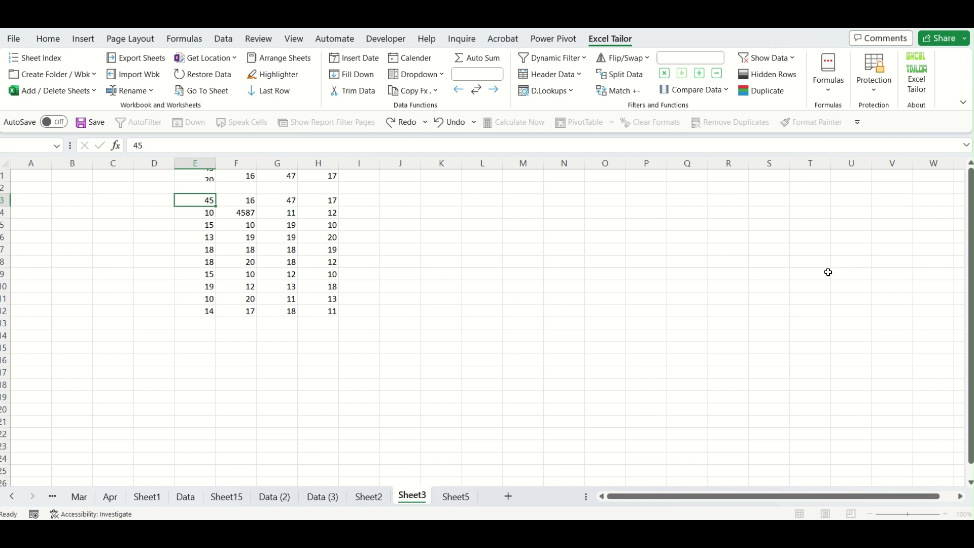
Check that the F1 total also refuses deletion.
key(Up)
key(Up)
key(Up)
key(Right)
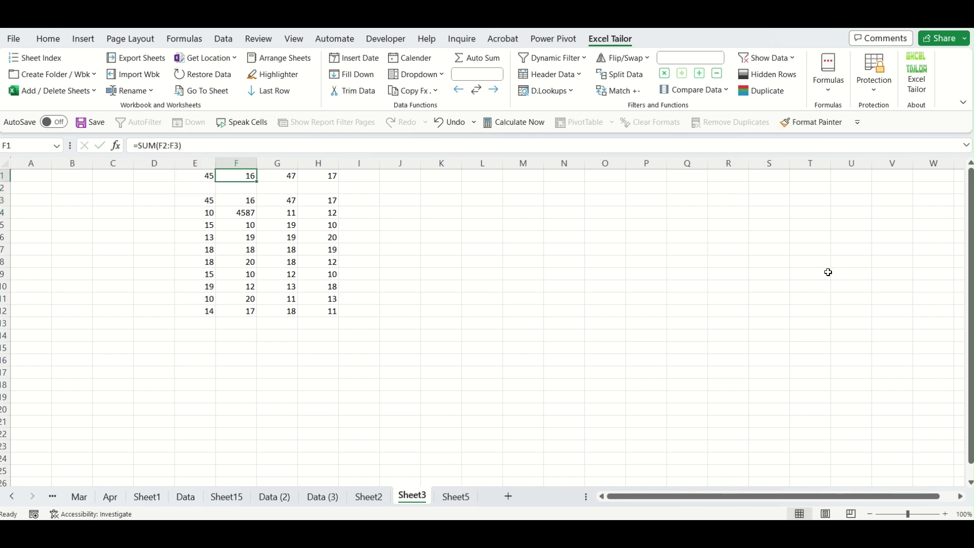
key(Down)
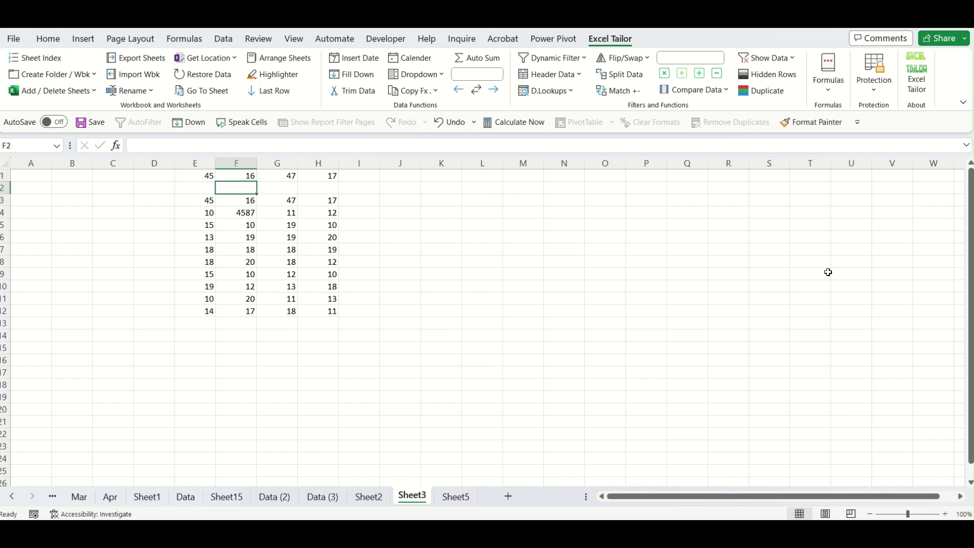
key(Up)
key(Delete)
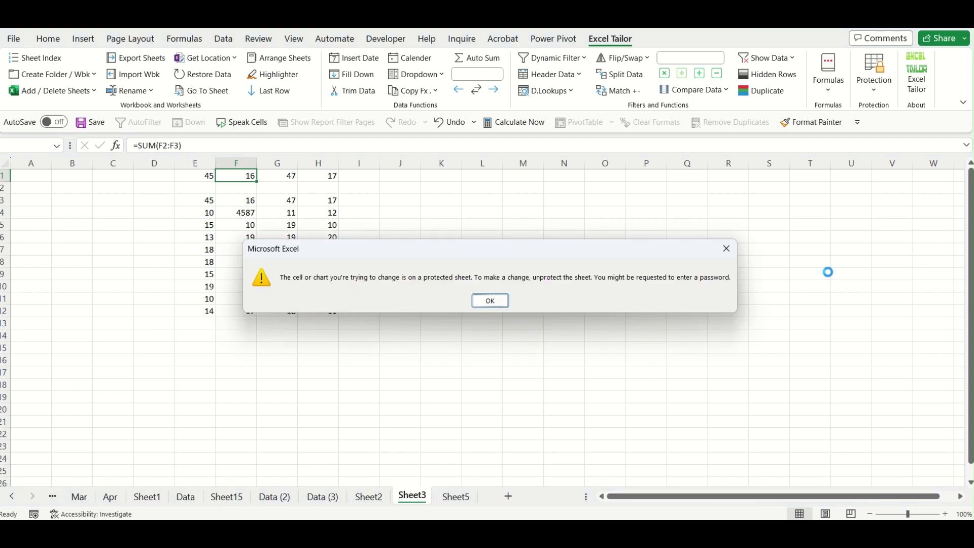
key(Return)
click(586, 250)
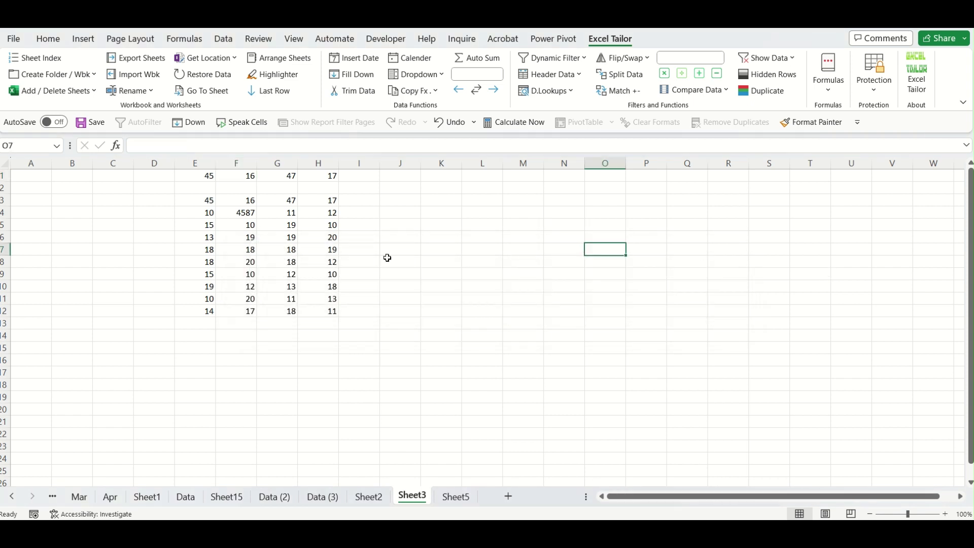
Unprotect the sheet, change E1 to =SUM(E2:E89), then undo back to =SUM(E2:E3).
click(875, 91)
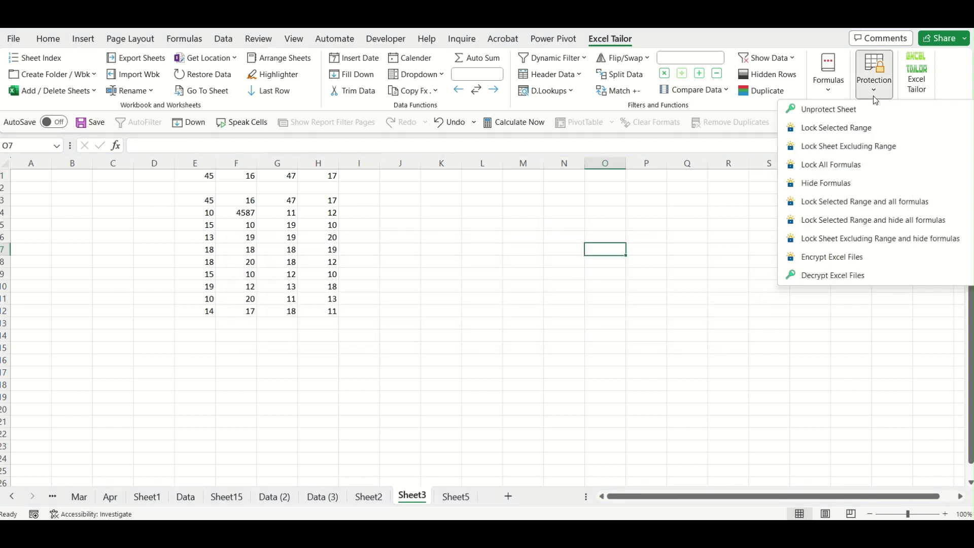
click(833, 109)
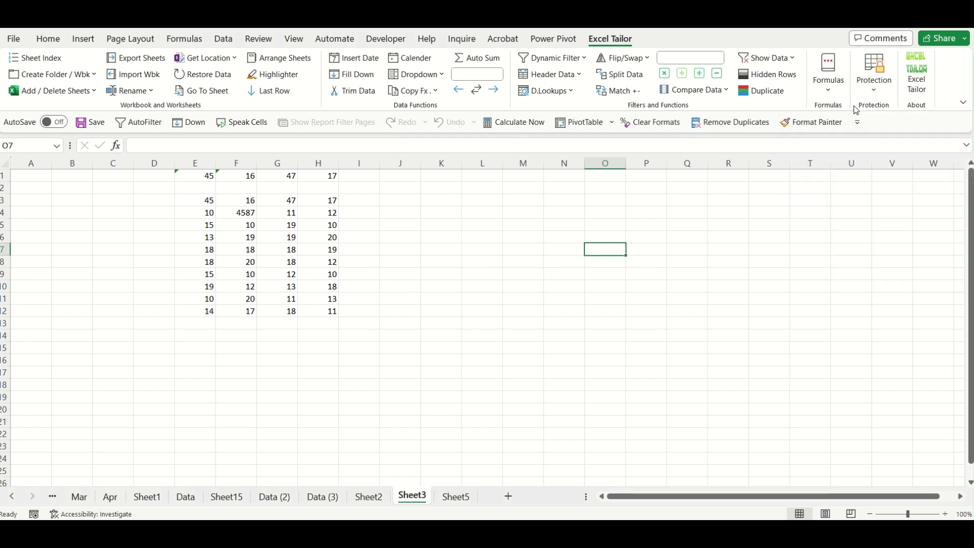
click(194, 179)
double_click(193, 180)
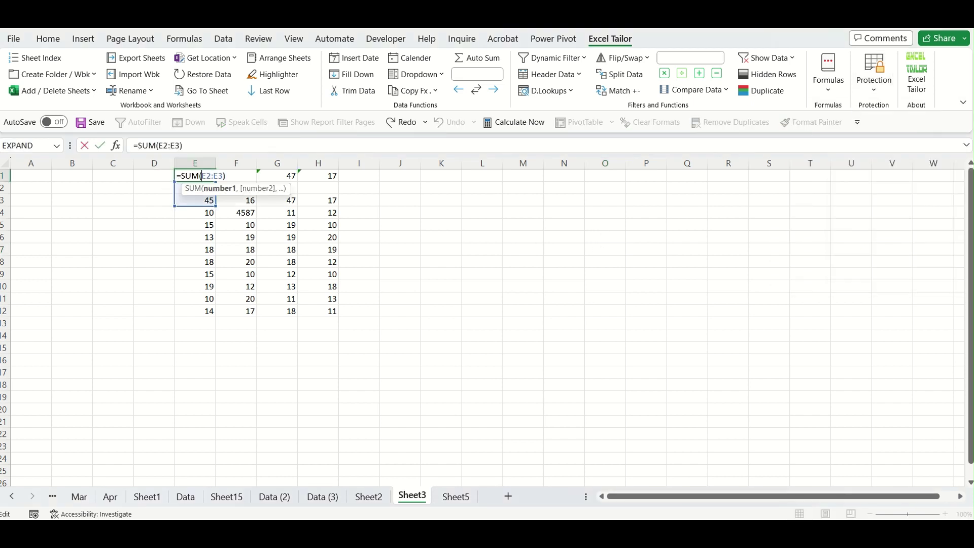
key(BackSpace)
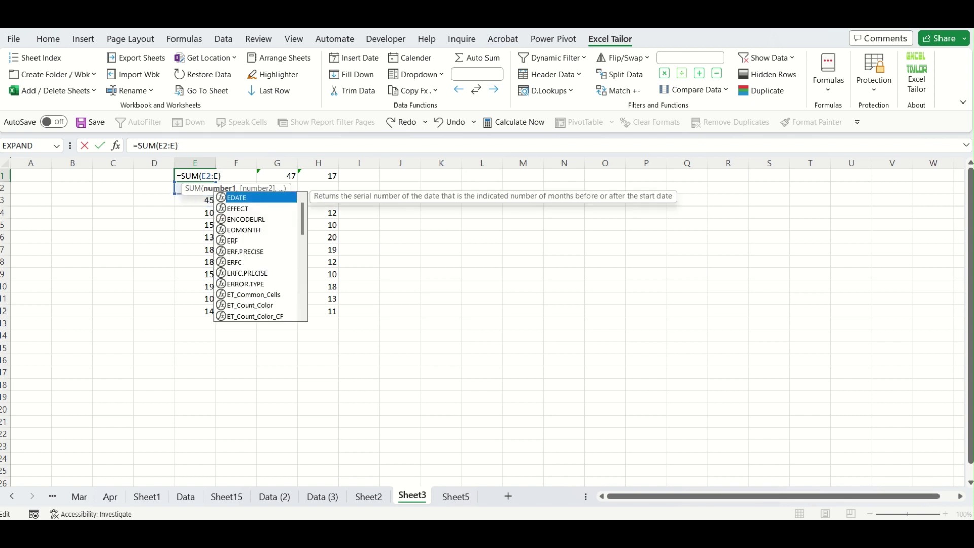
text(89)
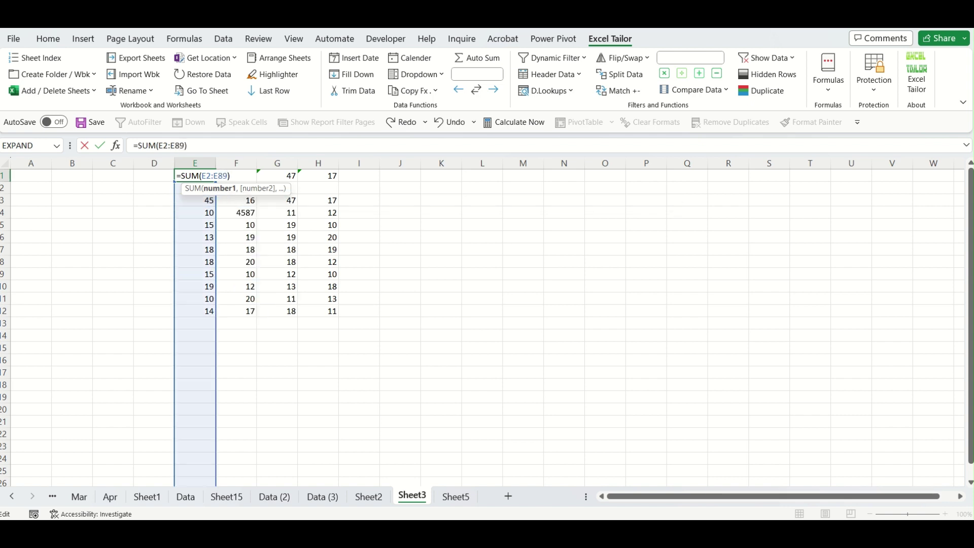
key(Return)
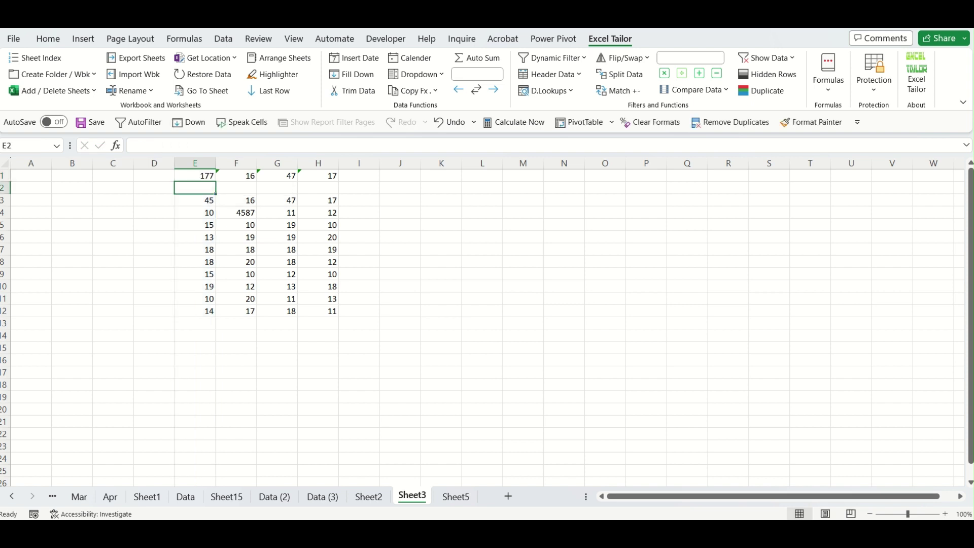
key(ctrl+z)
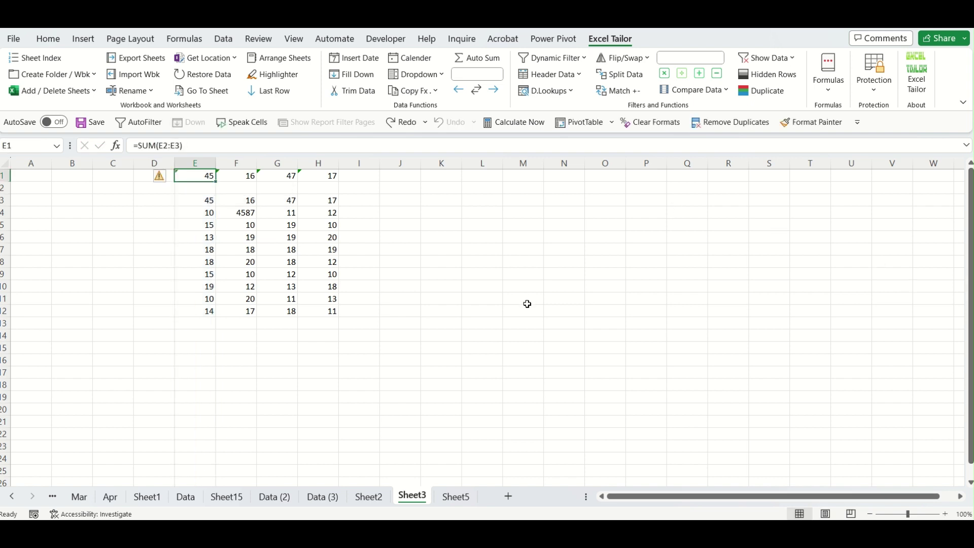
click(527, 300)
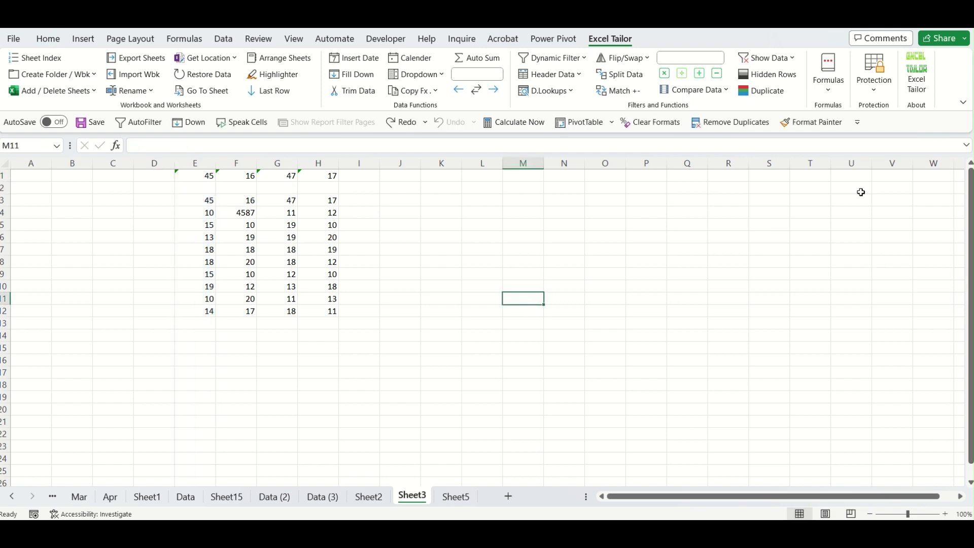
Hide the sheet's formulas and lock Sheet3 without a password.
click(876, 99)
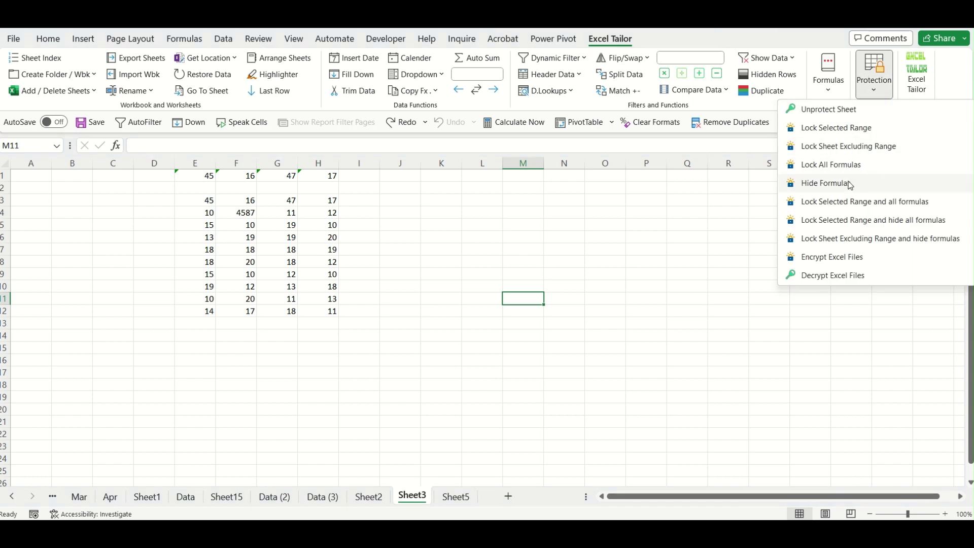
click(206, 176)
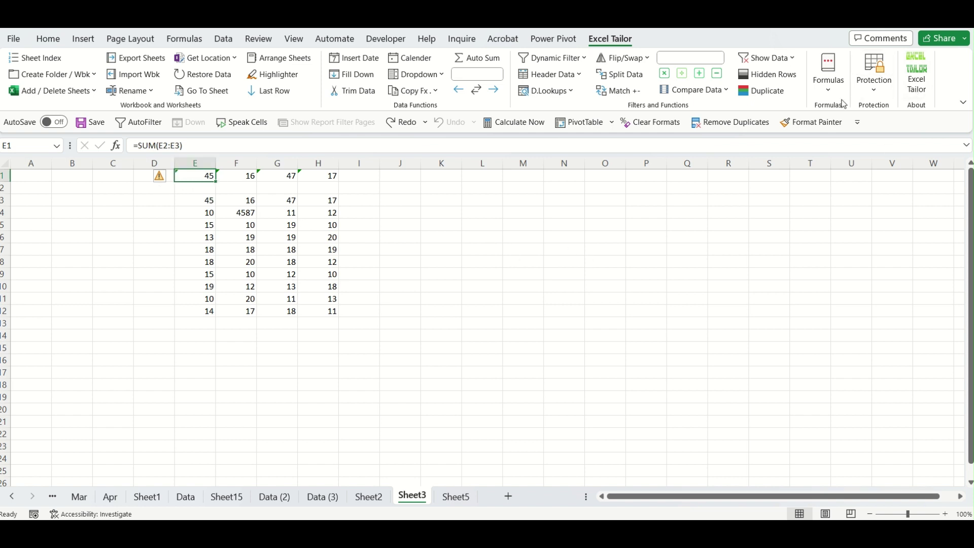
click(564, 260)
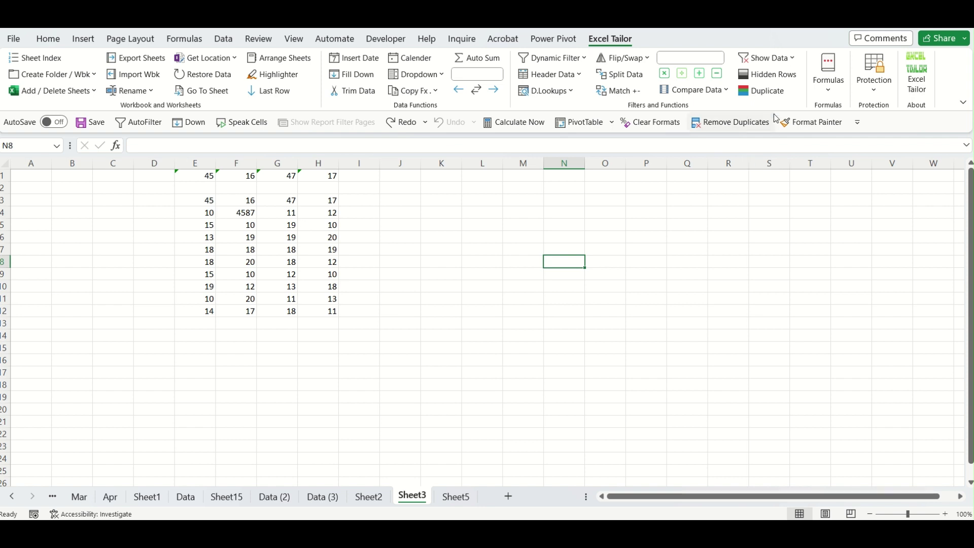
click(830, 99)
click(873, 90)
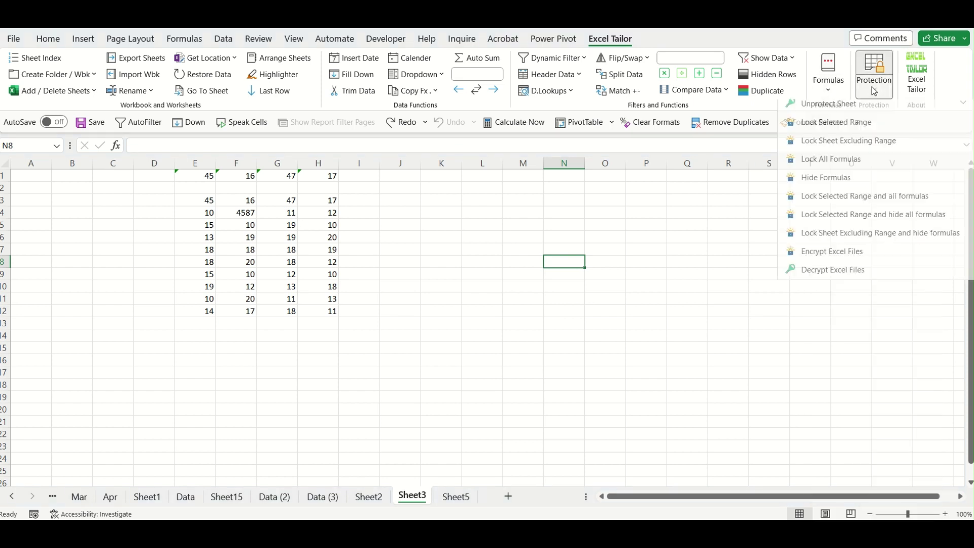
click(840, 183)
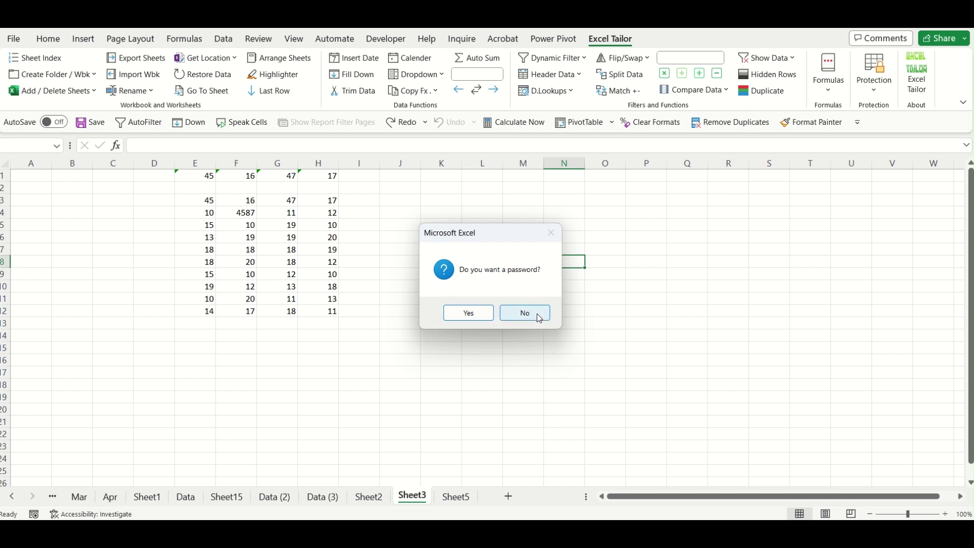
click(537, 314)
Select E1 through H1 to confirm the totals show no formulas.
click(213, 177)
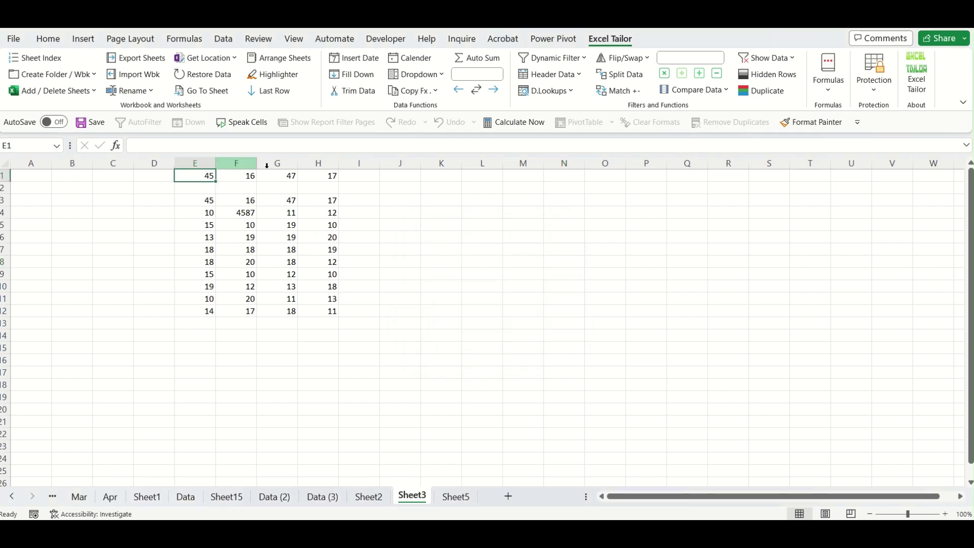
click(247, 177)
click(290, 175)
click(312, 175)
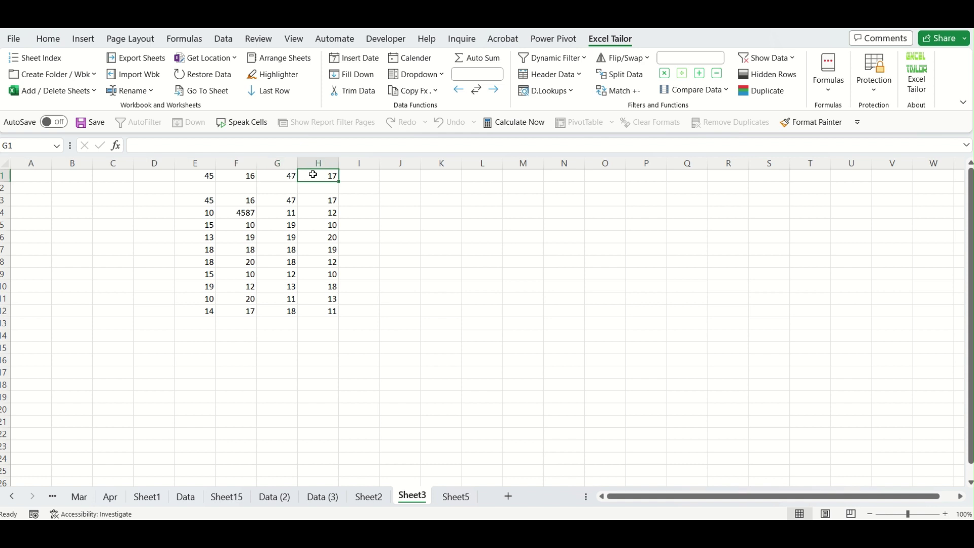
Unprotect Sheet3 via Excel Tailor's Protection menu, then review and close the protection options.
click(873, 92)
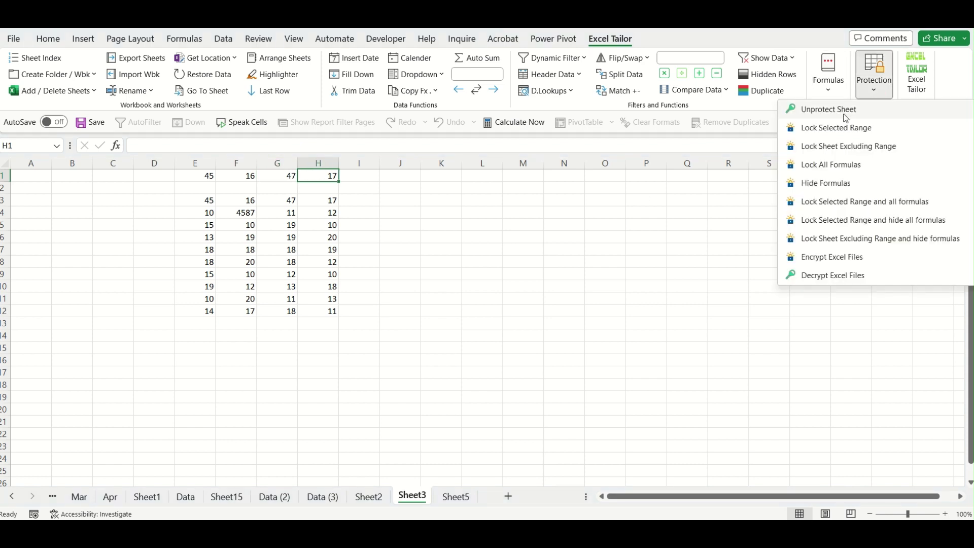
click(842, 109)
click(720, 236)
click(873, 93)
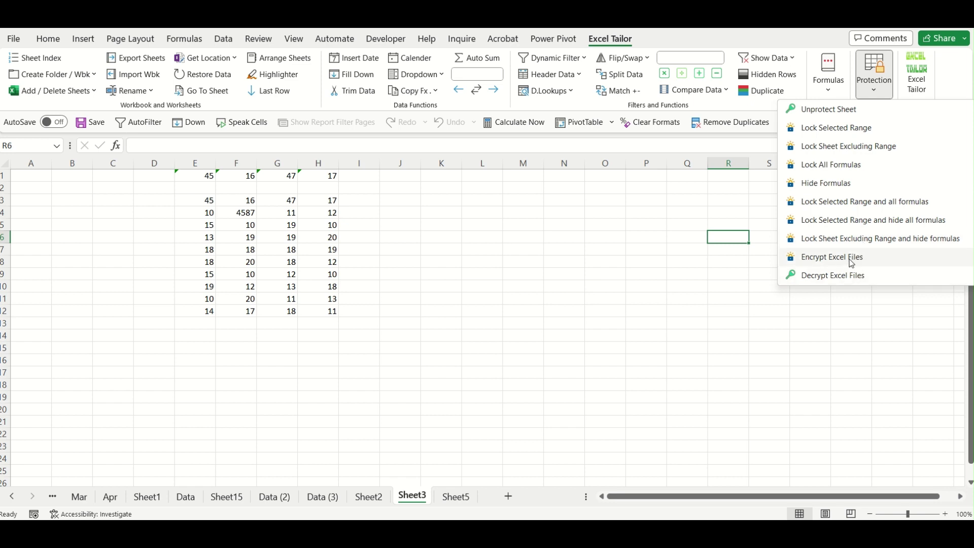
click(712, 309)
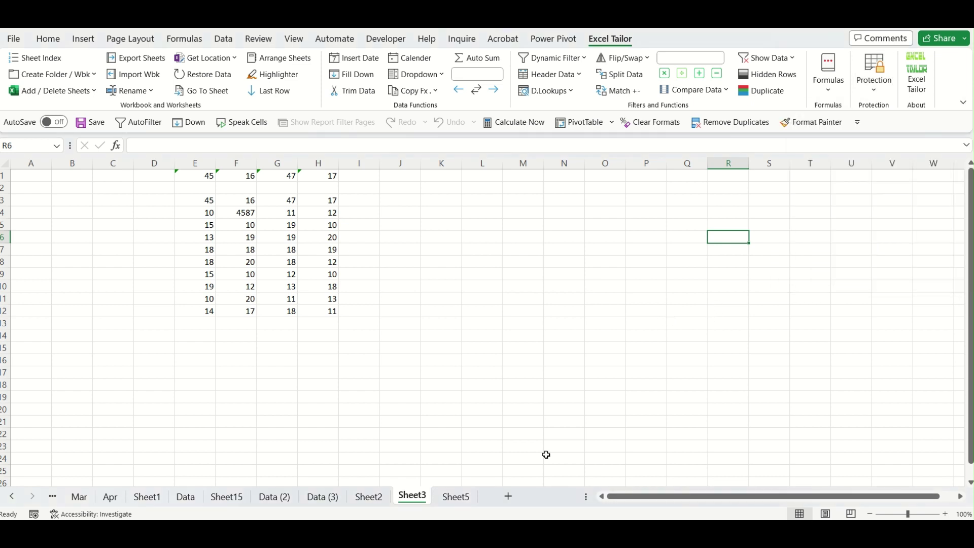
Show the 01_Jan folder in File Explorer with no files selected, then return to ndemo.xlsx.
mouse_move(486, 533)
click(556, 473)
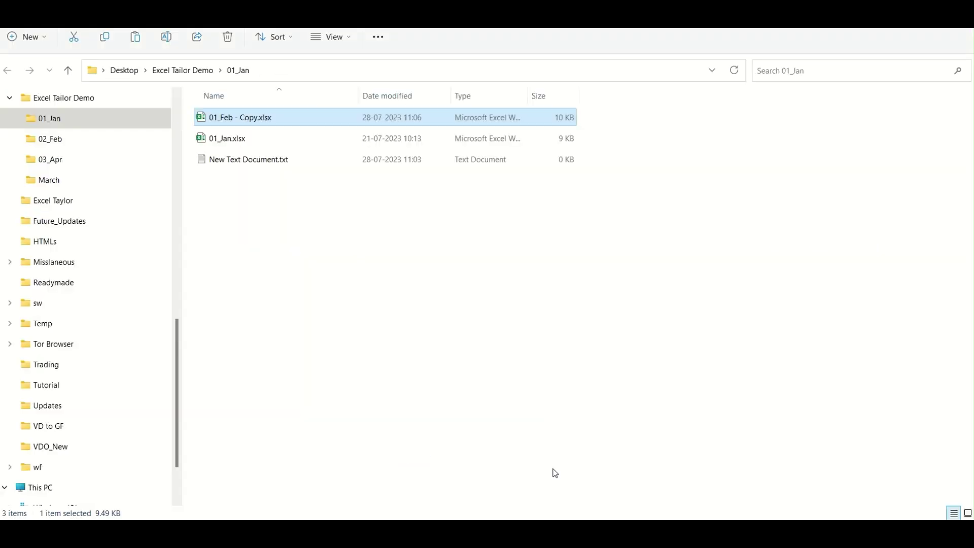
click(426, 371)
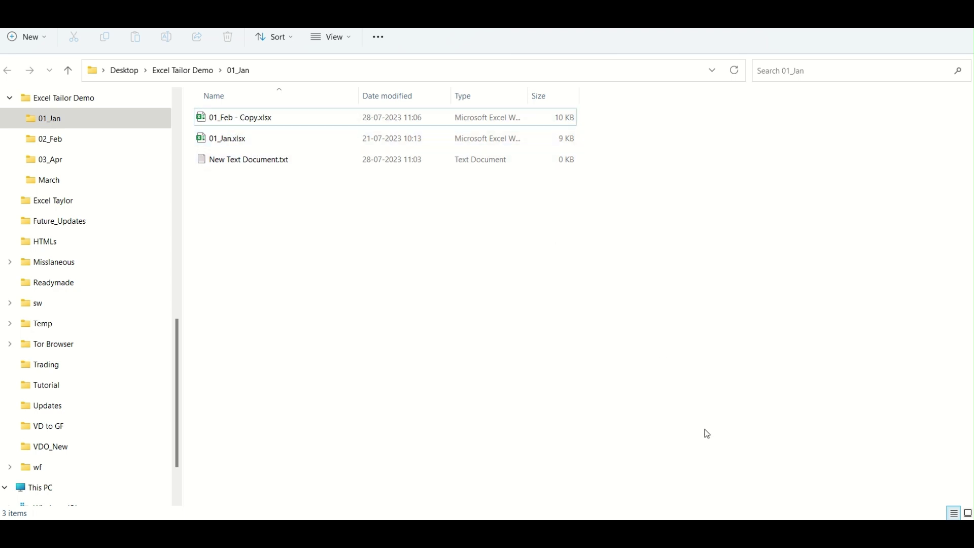
mouse_move(684, 533)
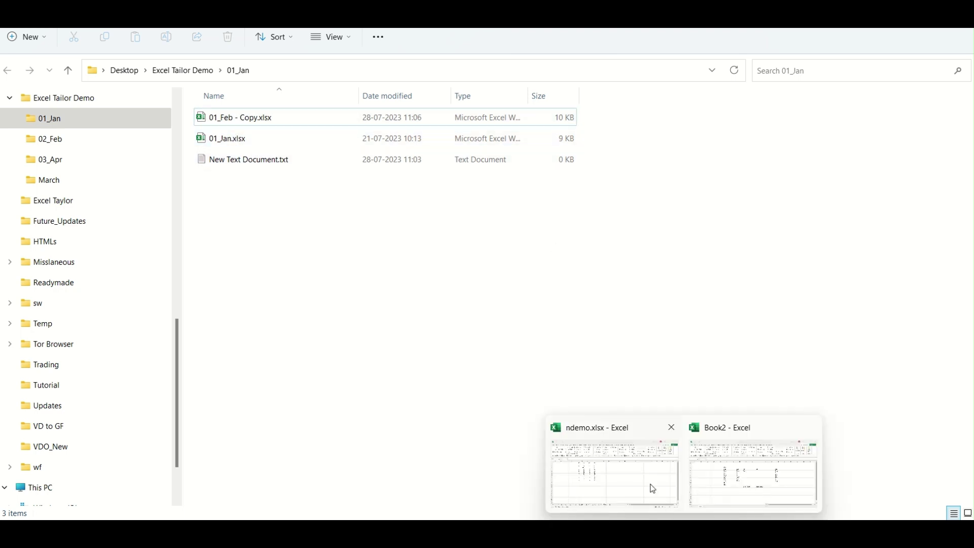
click(653, 489)
Start Encrypt Excel Files, cancel it, dismiss the no-range-selected message, and select cell M5.
click(875, 92)
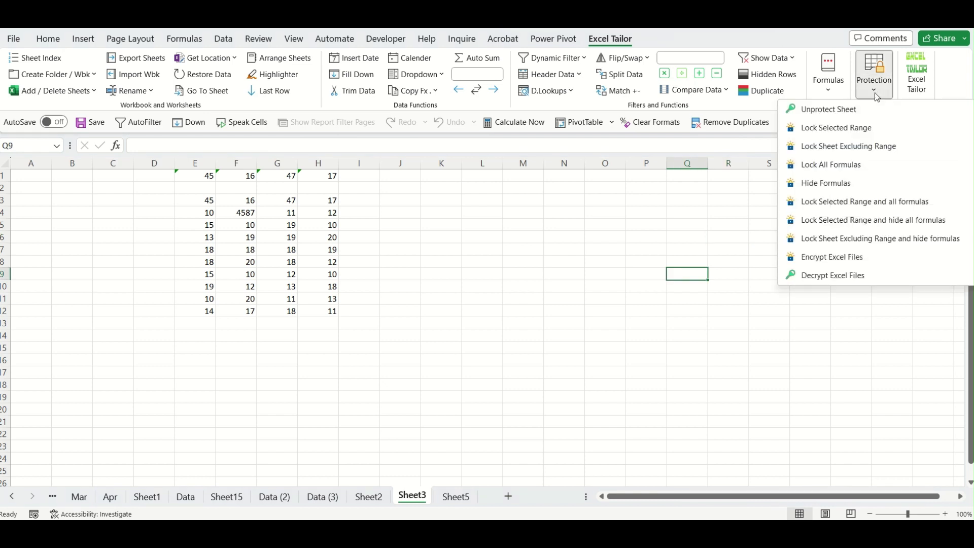
click(854, 258)
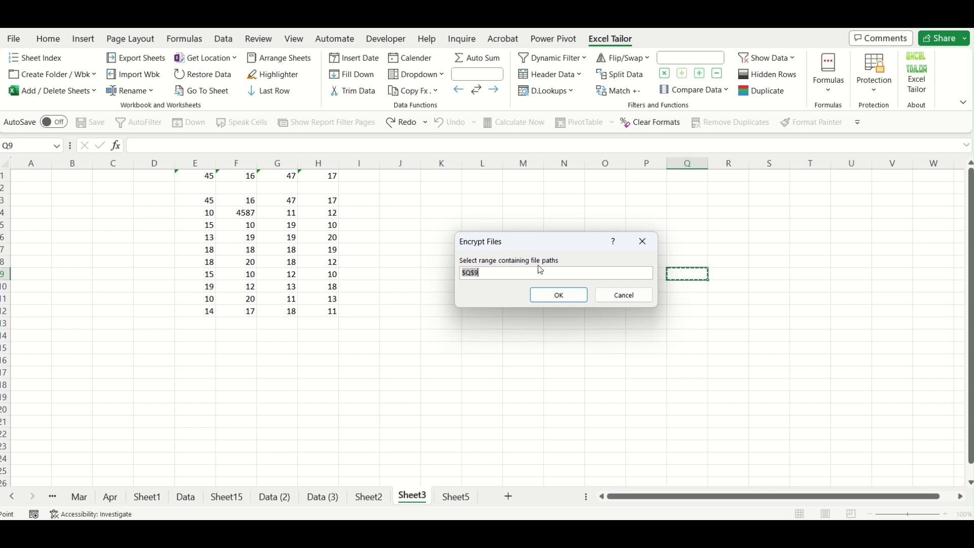
click(627, 299)
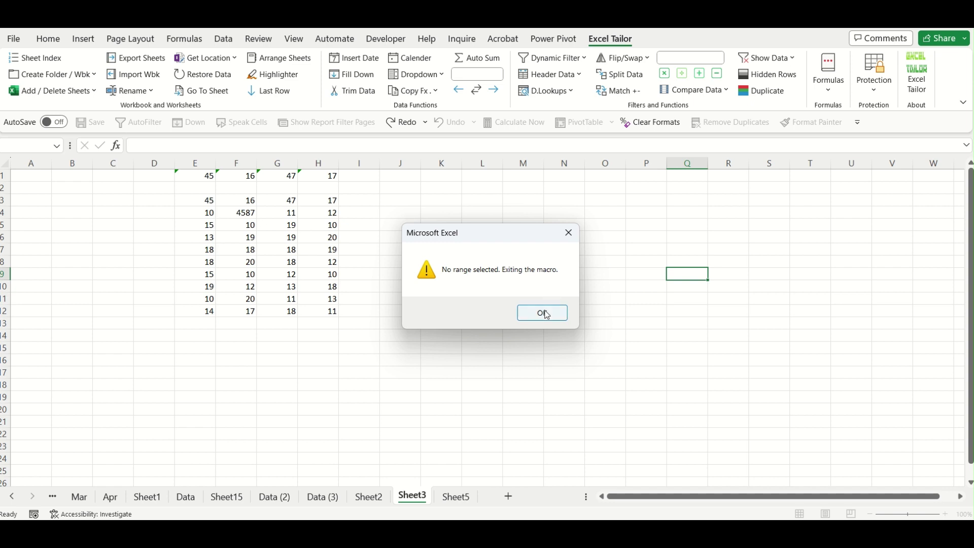
click(541, 313)
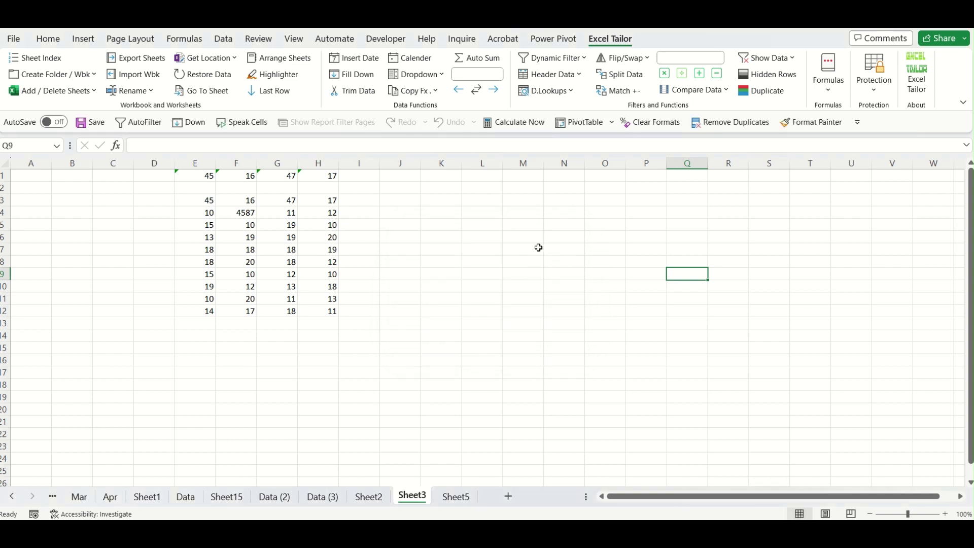
click(521, 225)
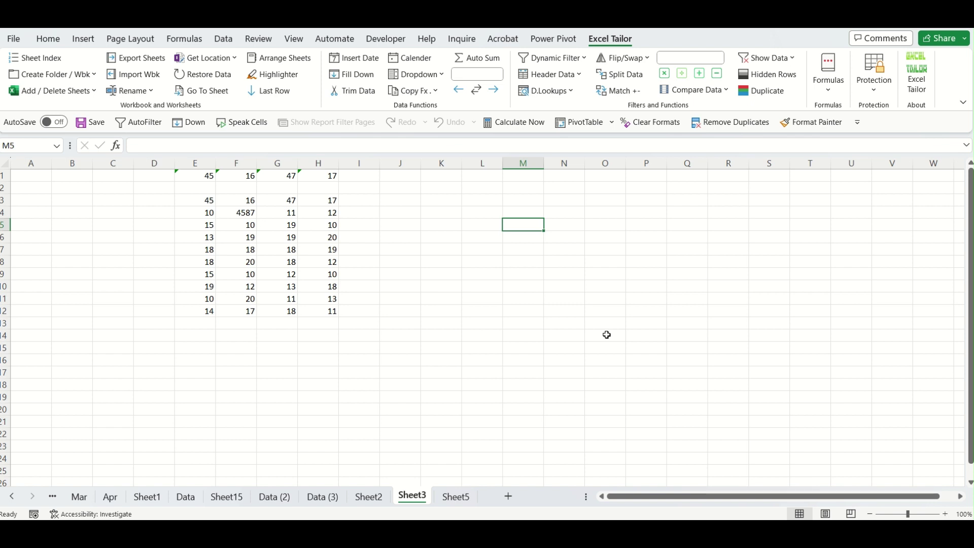
Browse and close the Excel Tailor Formulas list, then open the Get Location options.
click(820, 95)
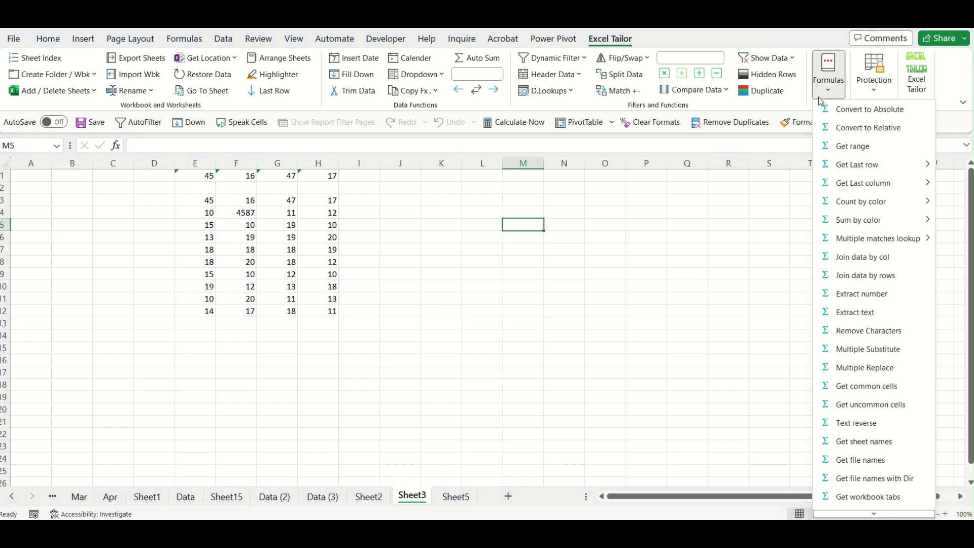
scroll(883, 421, down, 1)
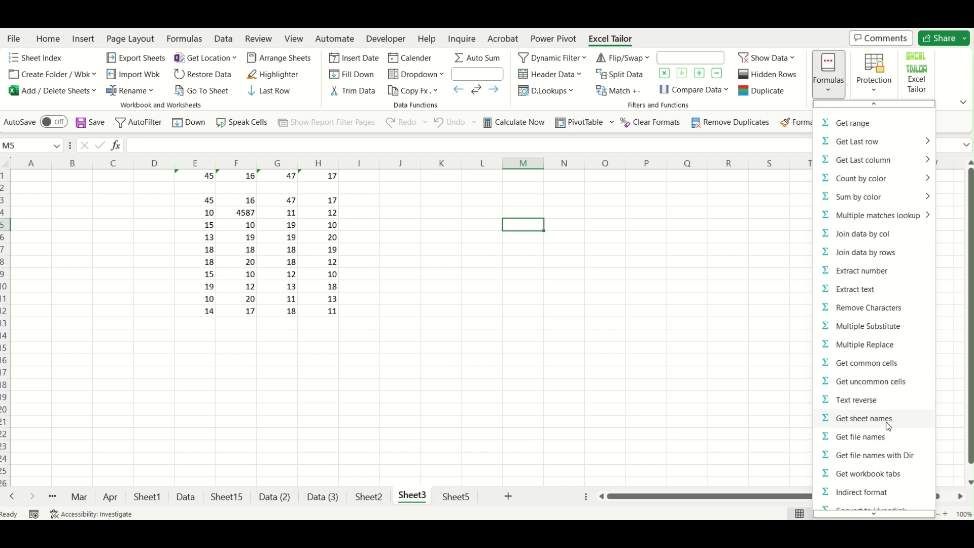
scroll(839, 342, up, 2)
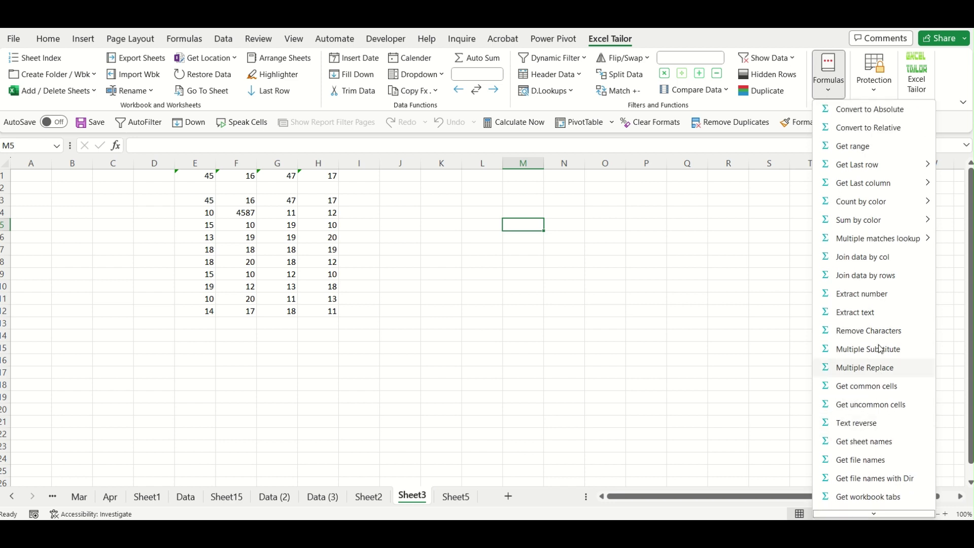
click(633, 313)
click(209, 57)
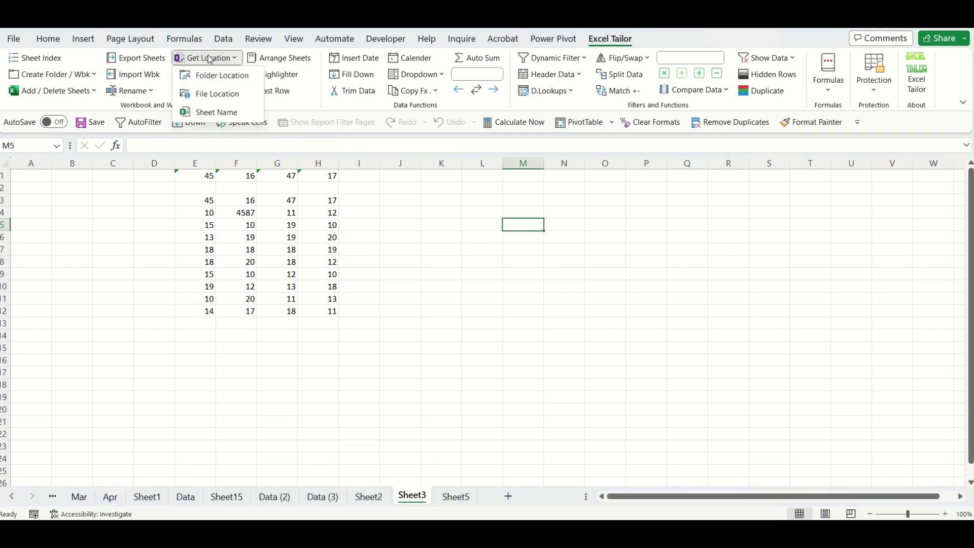
Insert the 01_Jan folder's full path into M5 using Get Location > Folder Location.
click(219, 77)
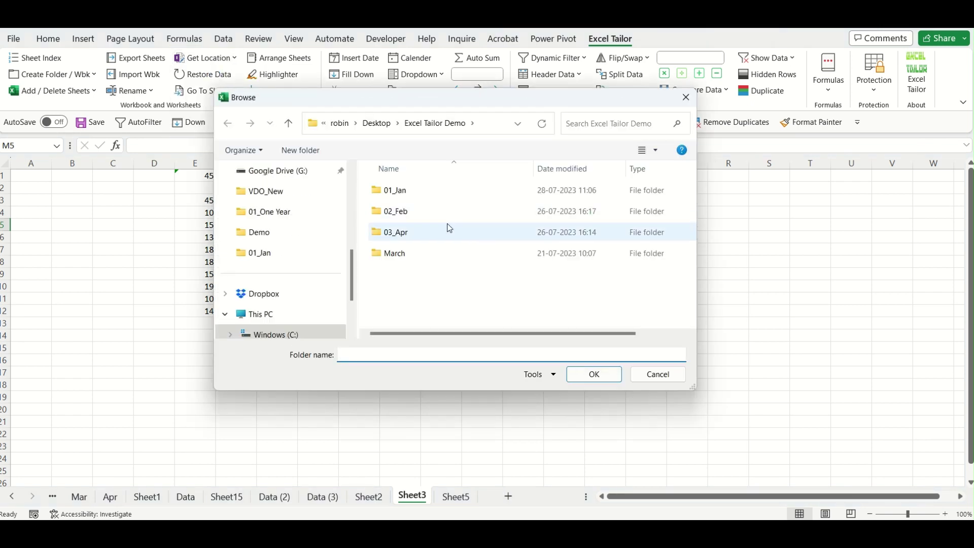
click(418, 191)
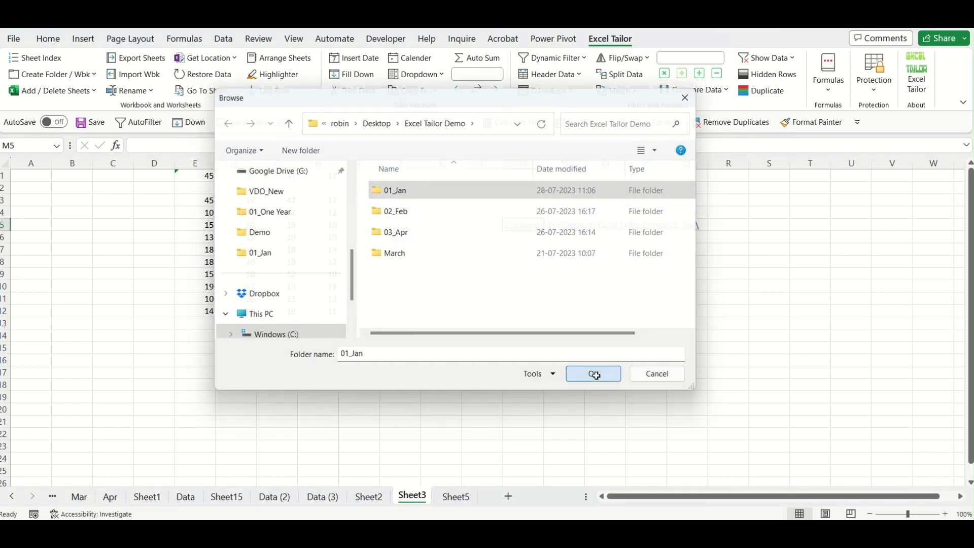
click(596, 376)
click(527, 262)
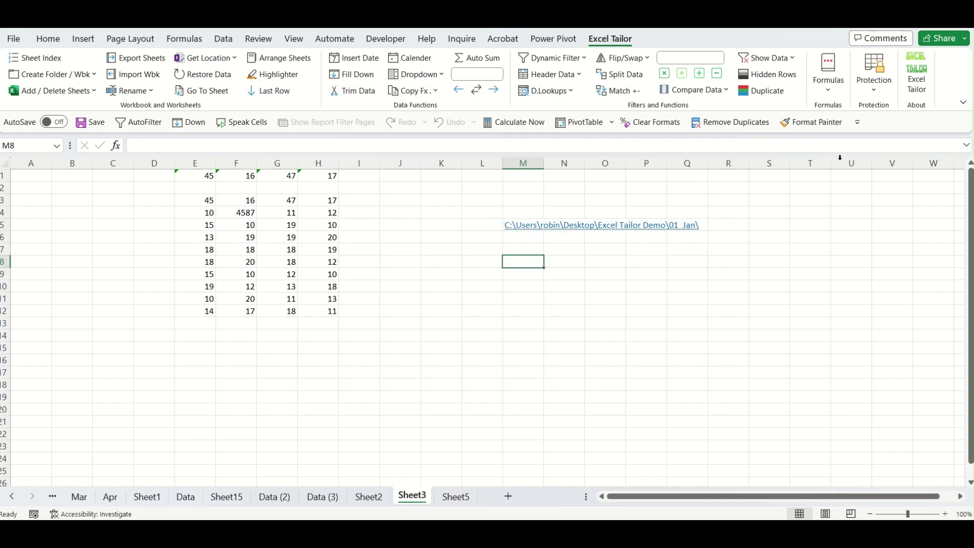
click(828, 79)
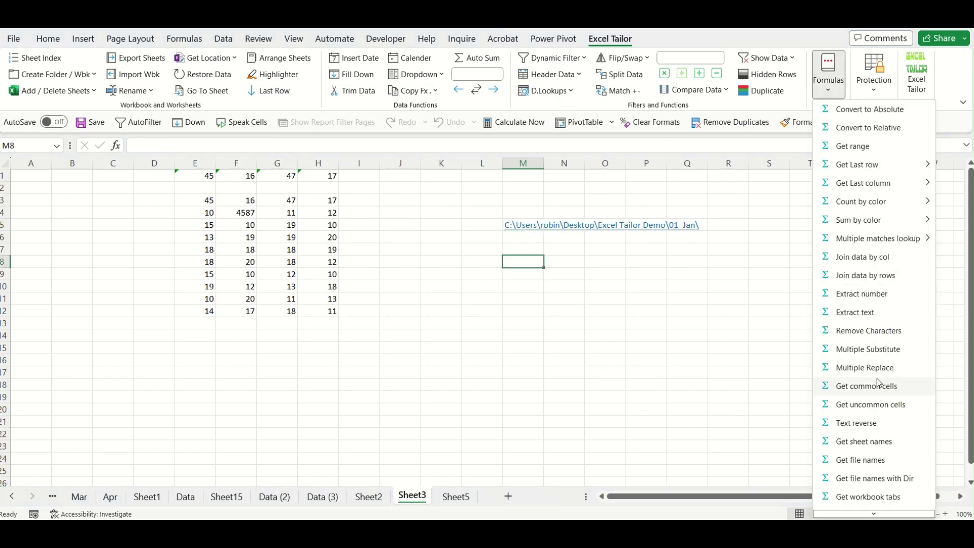
click(883, 480)
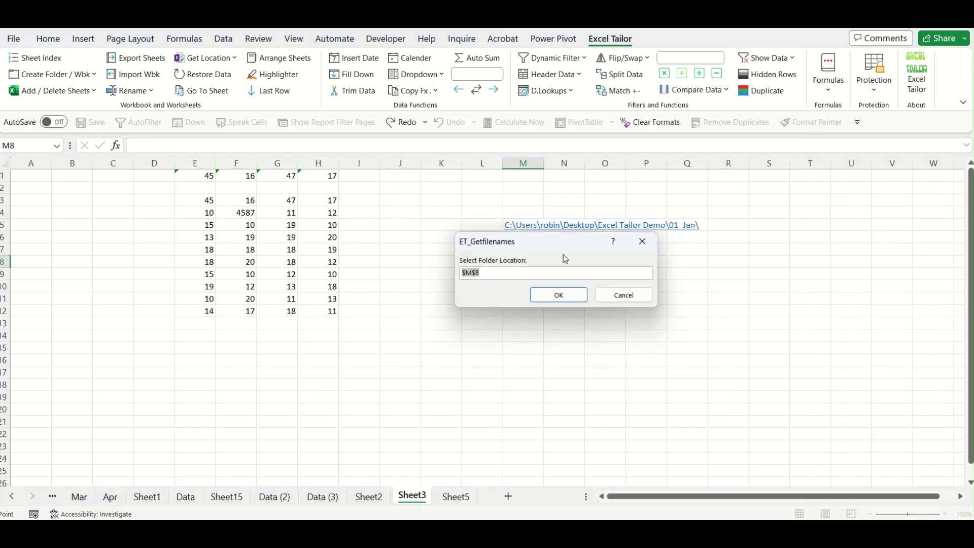
click(523, 226)
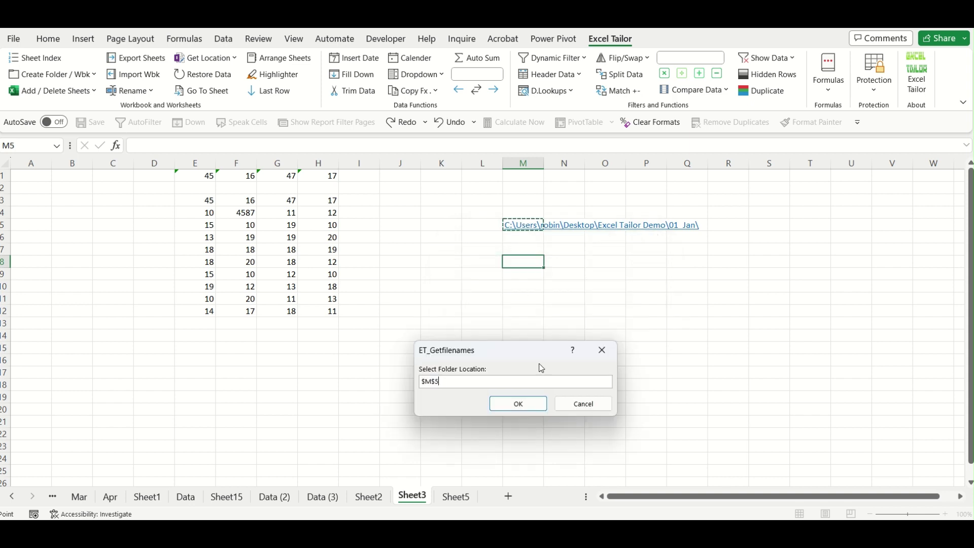
click(518, 403)
click(562, 335)
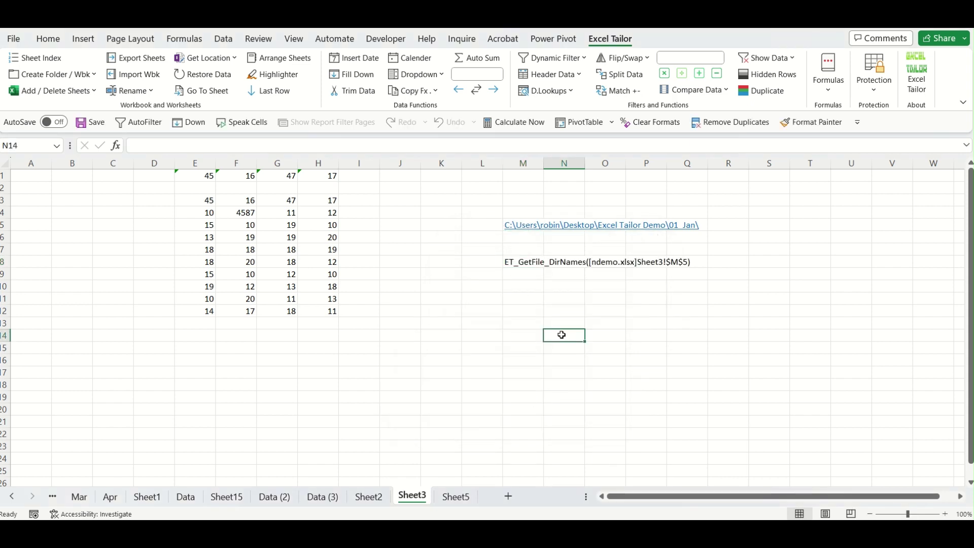
double_click(523, 263)
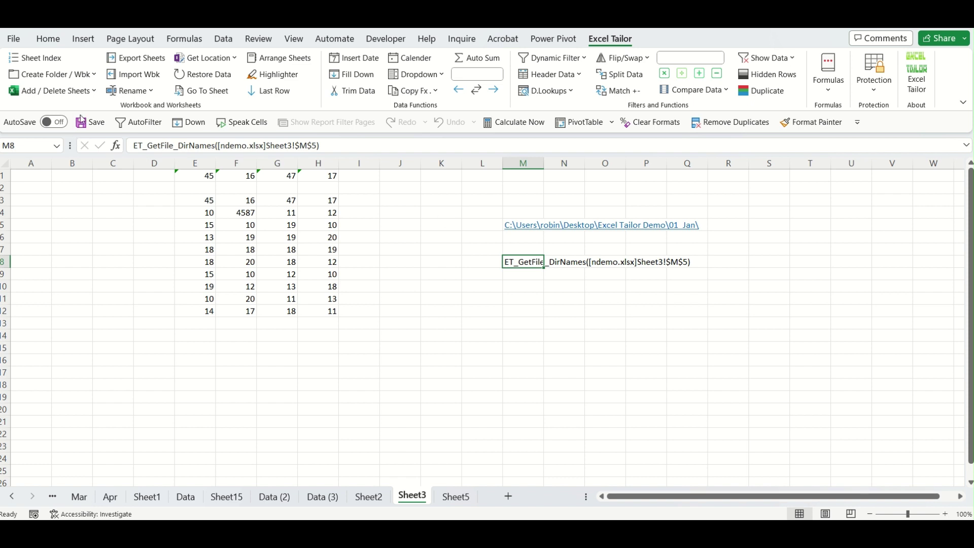
key(End)
key(Home)
text(=)
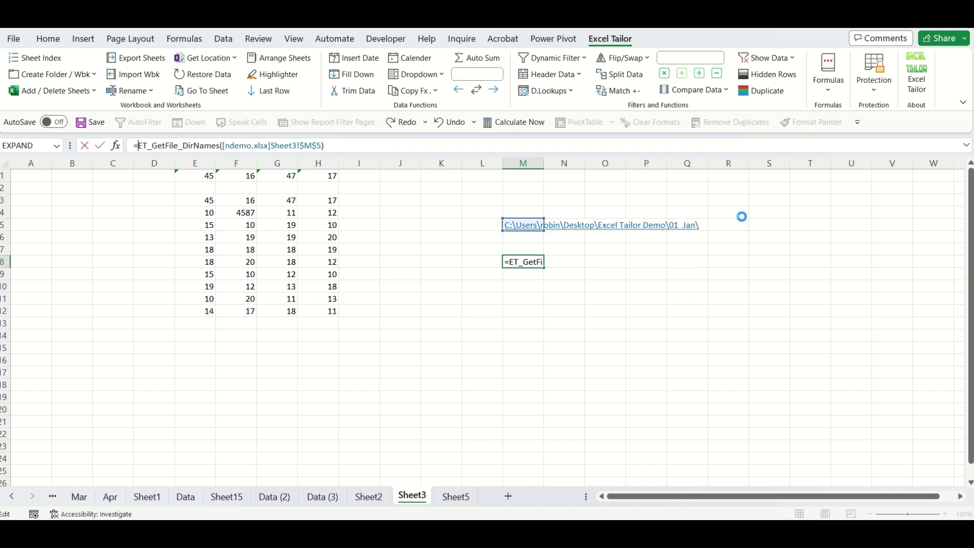
key(Return)
click(716, 407)
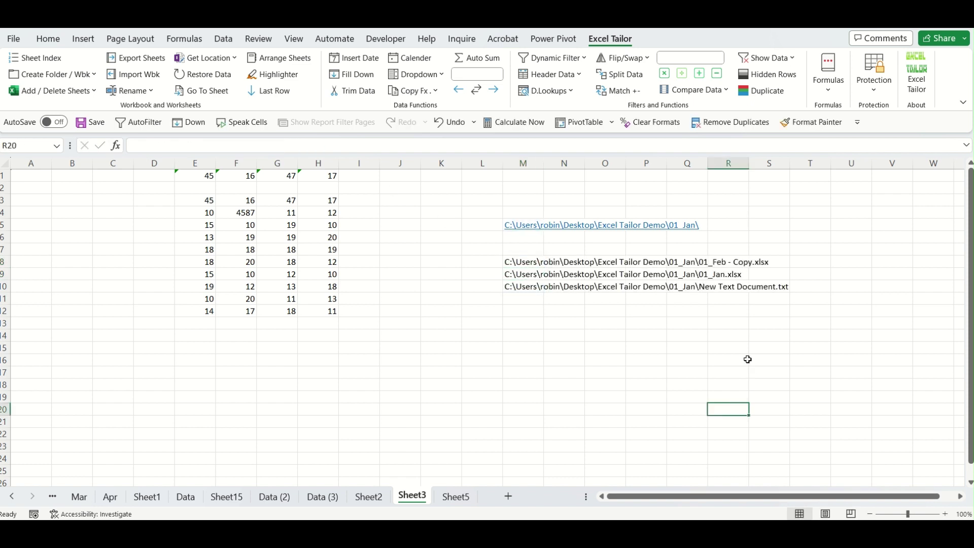
click(523, 287)
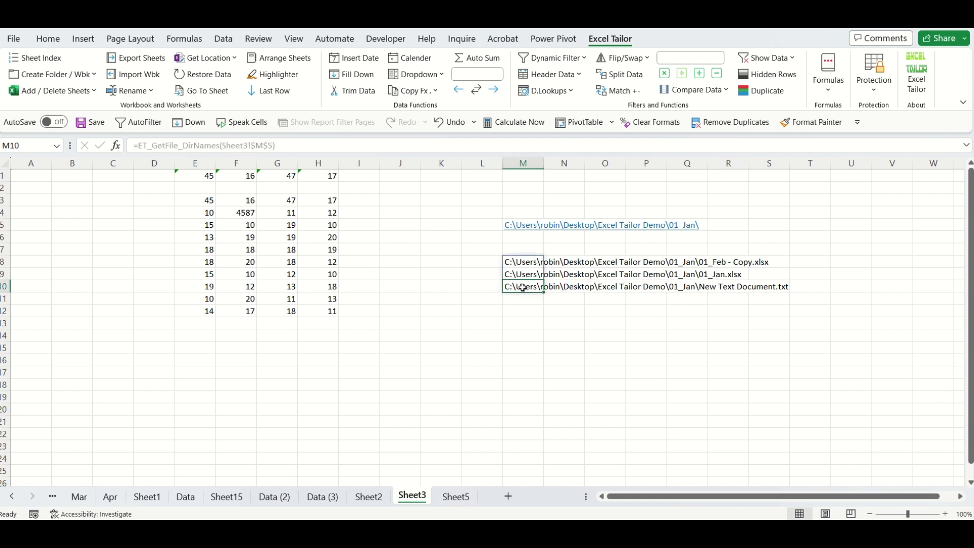
drag(530, 263, 530, 277)
click(591, 398)
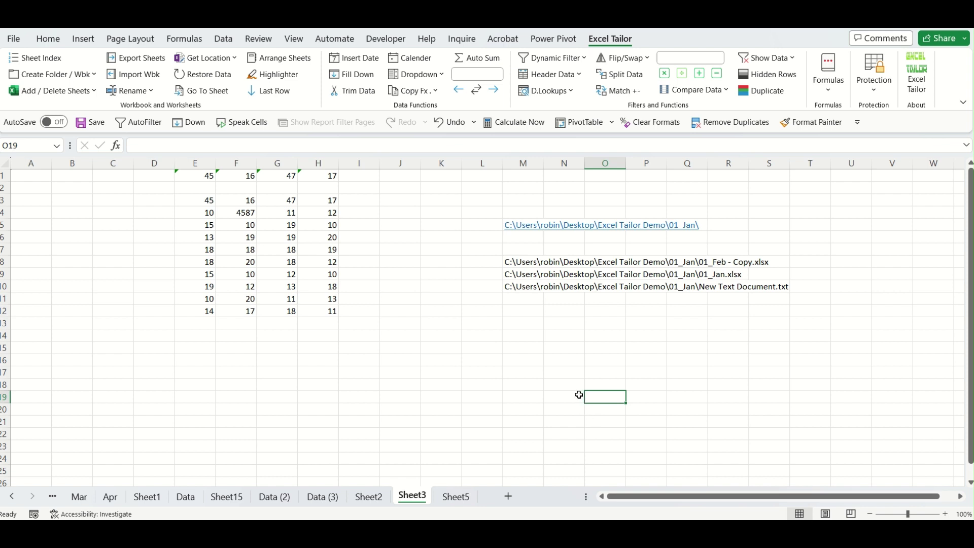
Convert the spilled M8# file list to values with Copy Array formulas as values from Selection.
drag(509, 261, 516, 282)
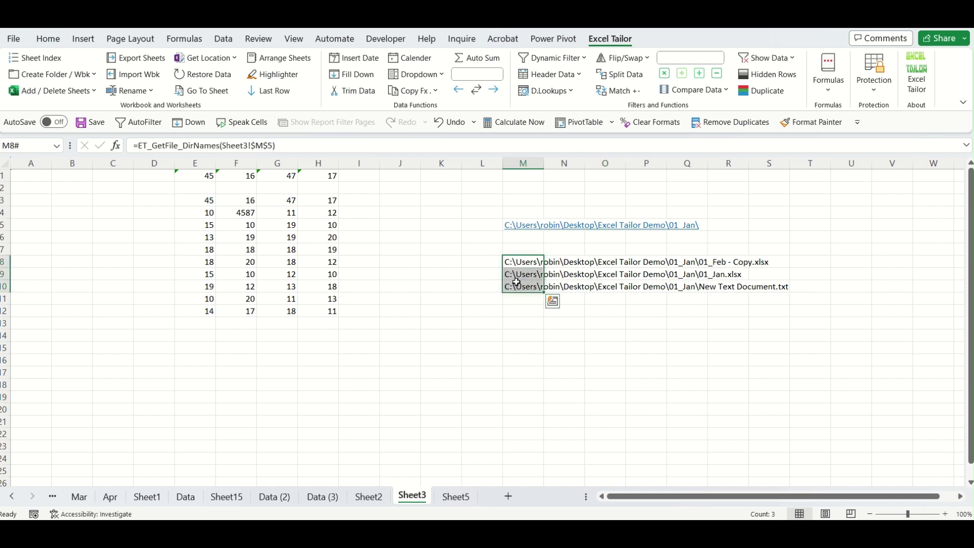
click(424, 92)
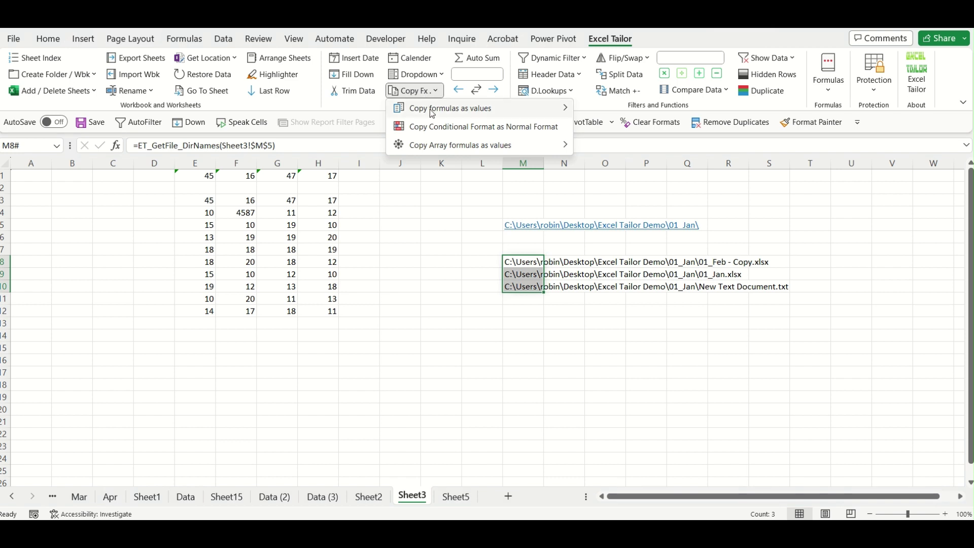
mouse_move(435, 144)
click(601, 145)
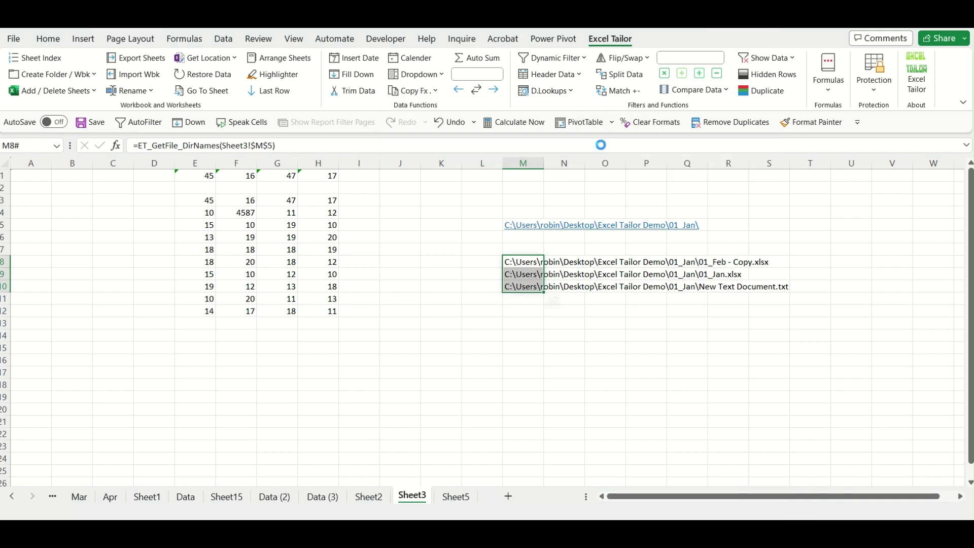
click(568, 355)
Delete the New Text Document.txt path from M10, leaving the two workbook paths in M8:M9.
click(512, 287)
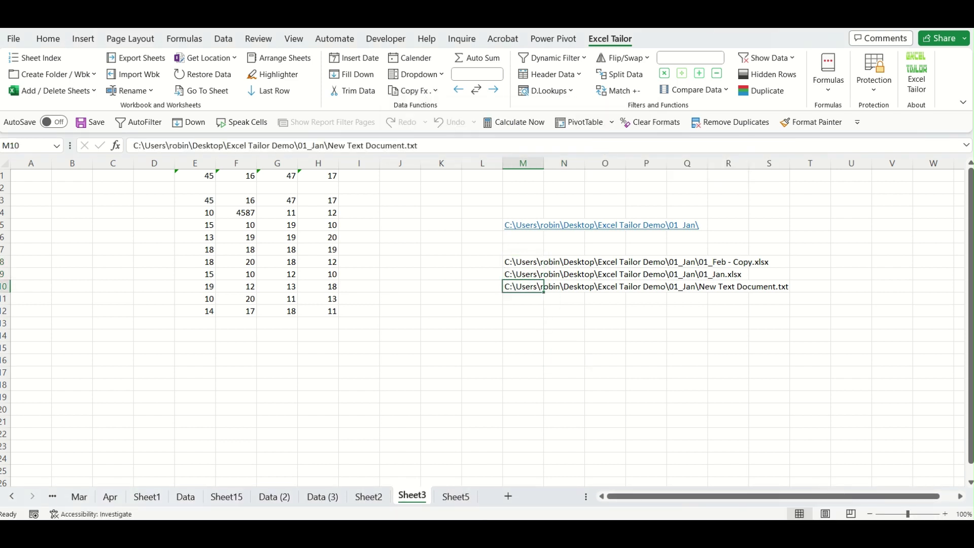
key(Delete)
click(731, 346)
click(529, 265)
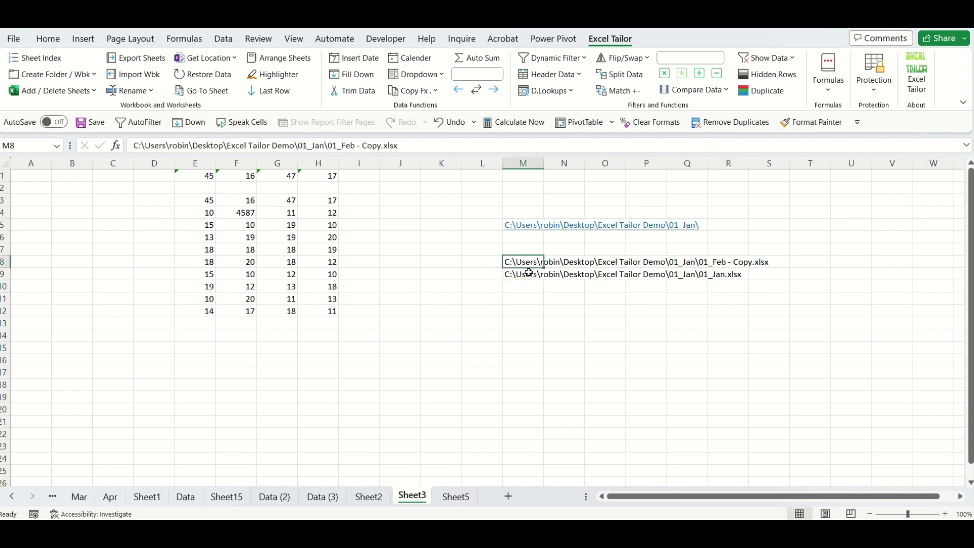
drag(528, 273, 530, 276)
click(564, 348)
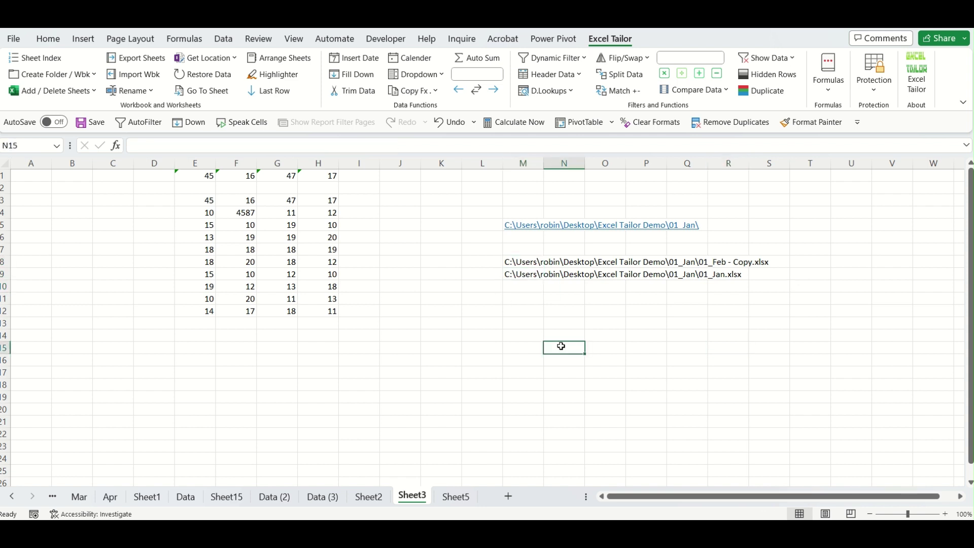
Encrypt the workbooks listed in M8:M9 with a password using Protection > Encrypt Excel Files.
click(882, 99)
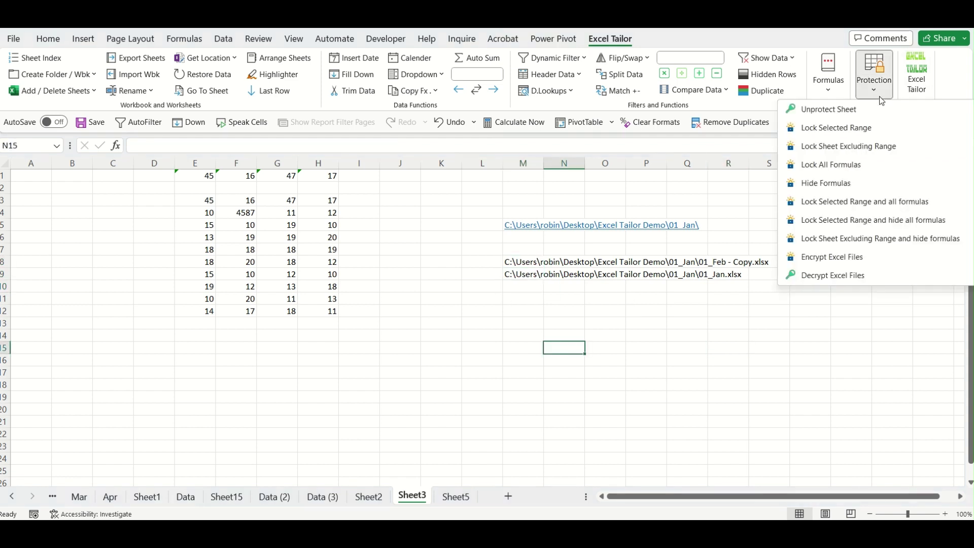
click(840, 256)
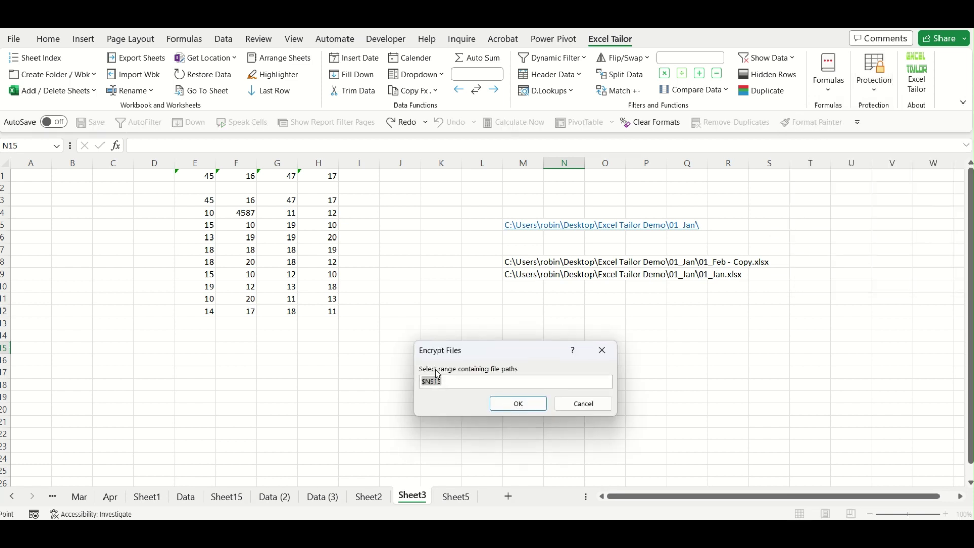
drag(528, 261, 530, 277)
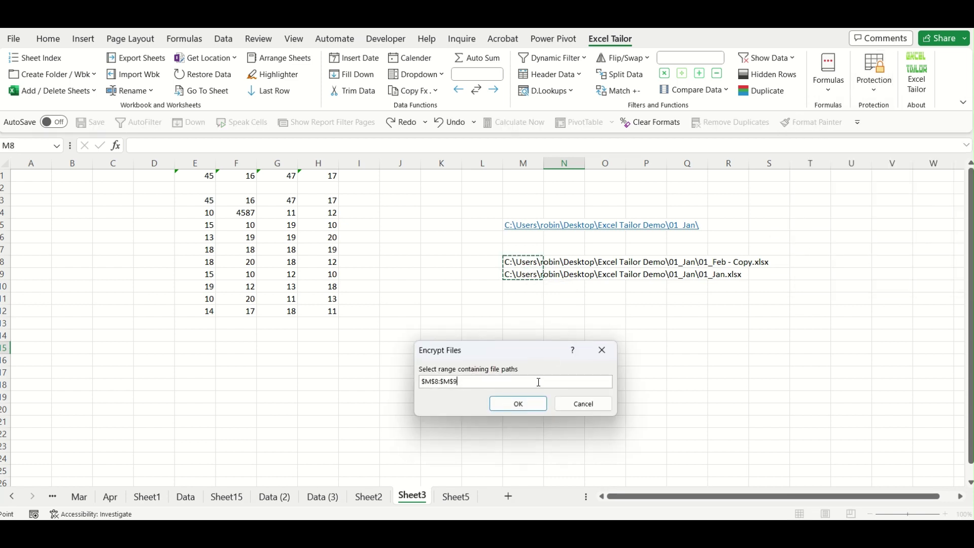
click(531, 406)
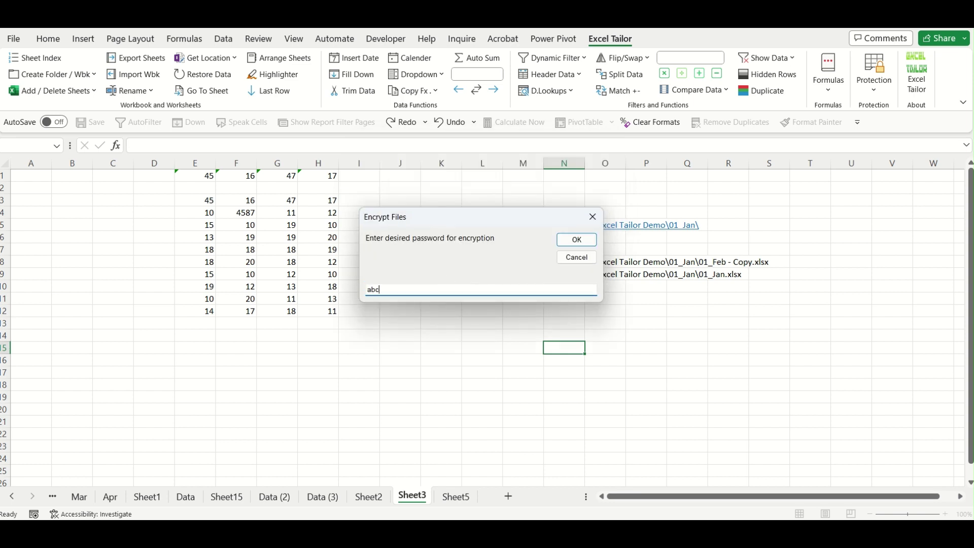
click(567, 239)
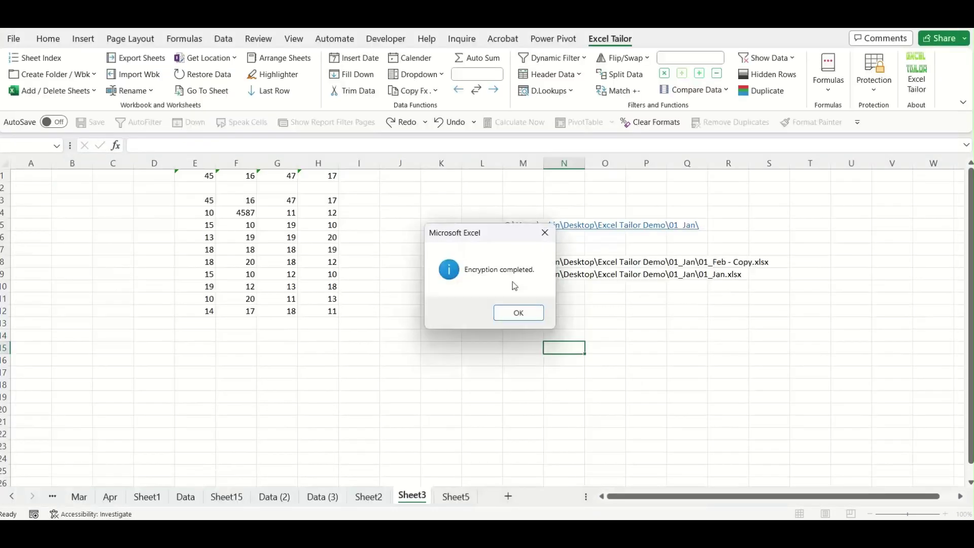
click(516, 315)
click(513, 323)
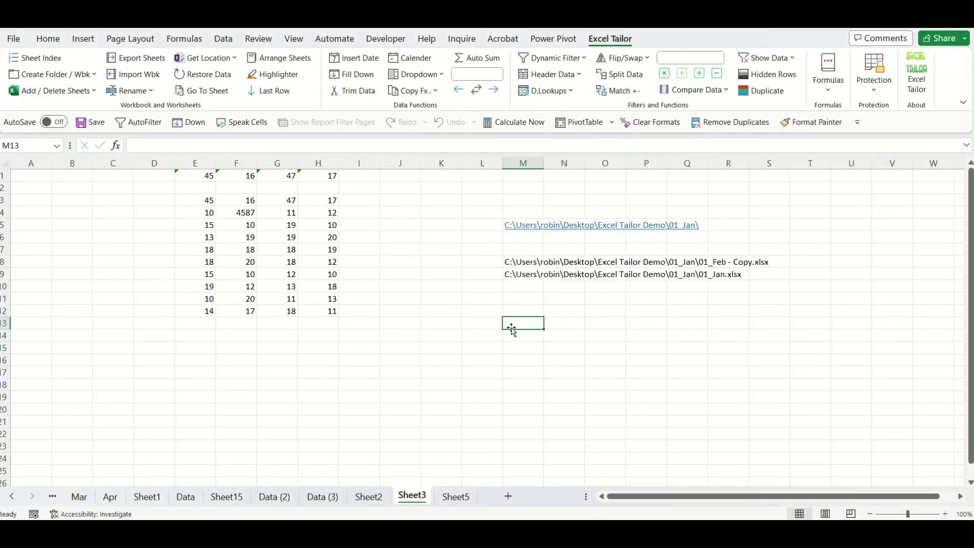
Open 01_Feb - Copy.xlsx from the M5 folder link, entering its password, then return to Sheet3.
click(531, 226)
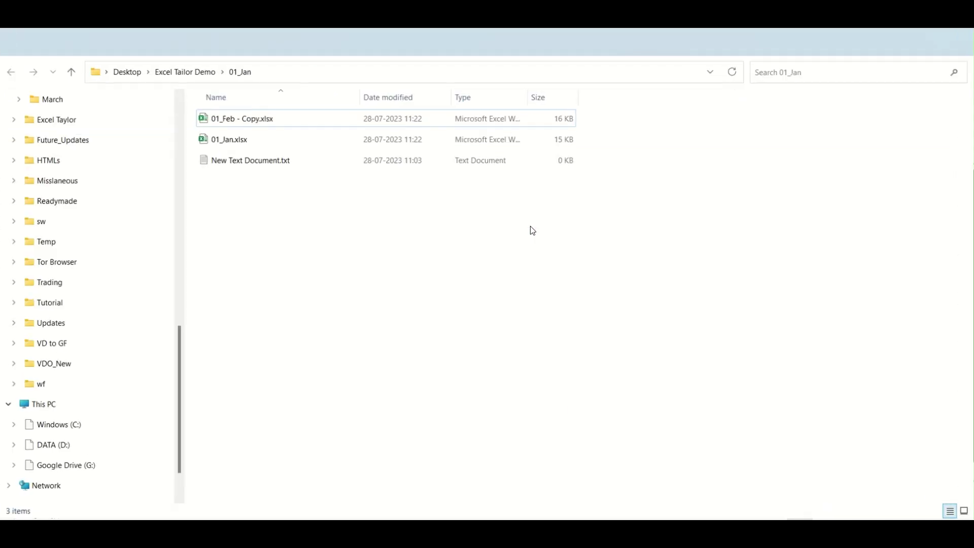
click(261, 116)
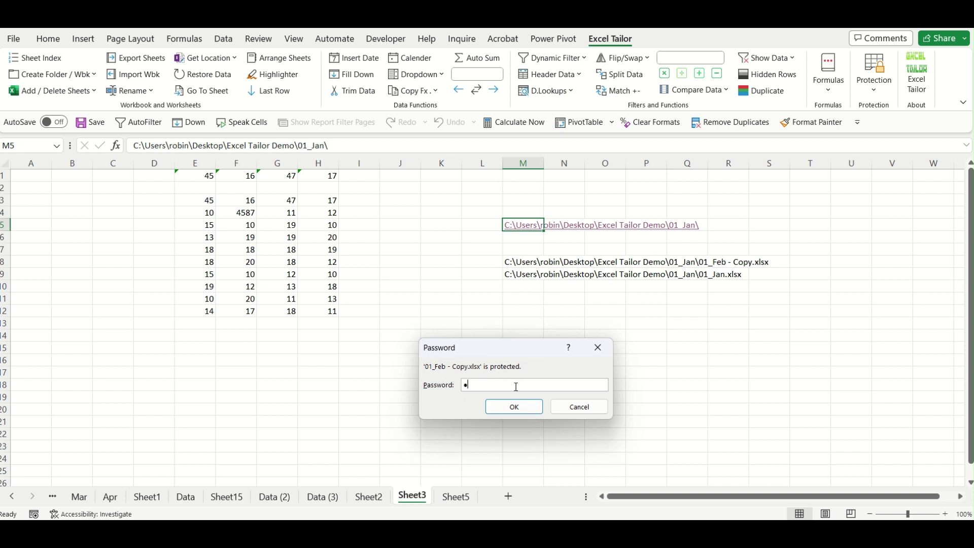
key(Return)
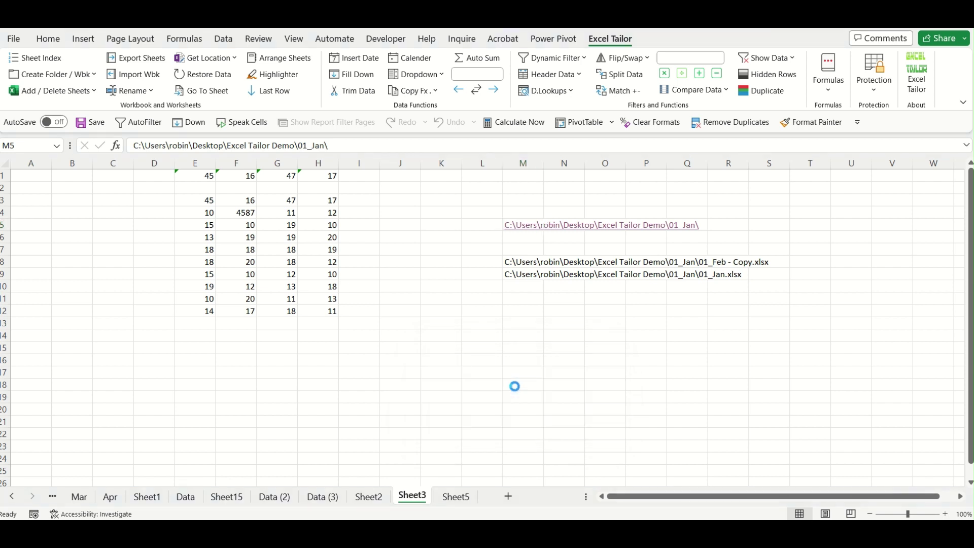
click(460, 335)
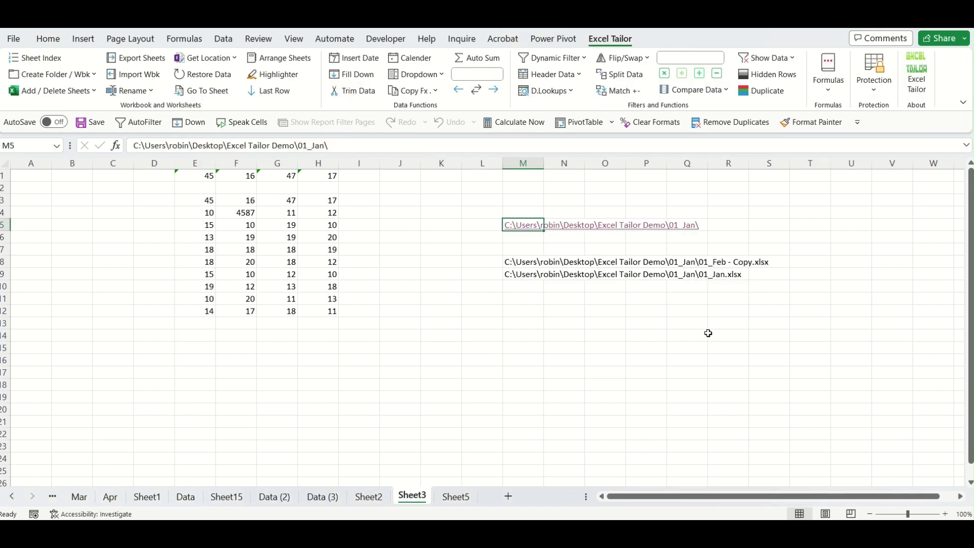
click(707, 333)
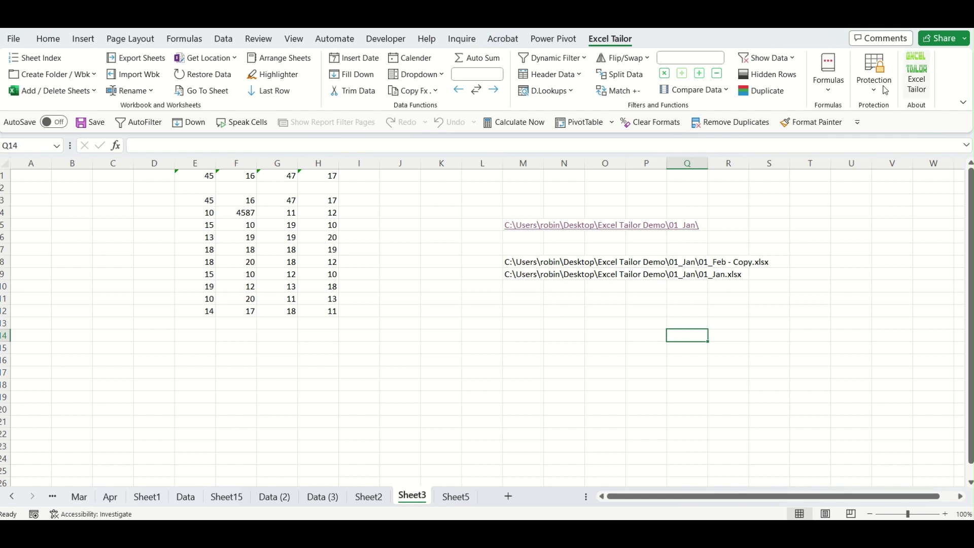
Decrypt the M8:M9 workbooks with the password via Protection > Decrypt Excel Files, then switch to the 01_Jan folder.
click(870, 98)
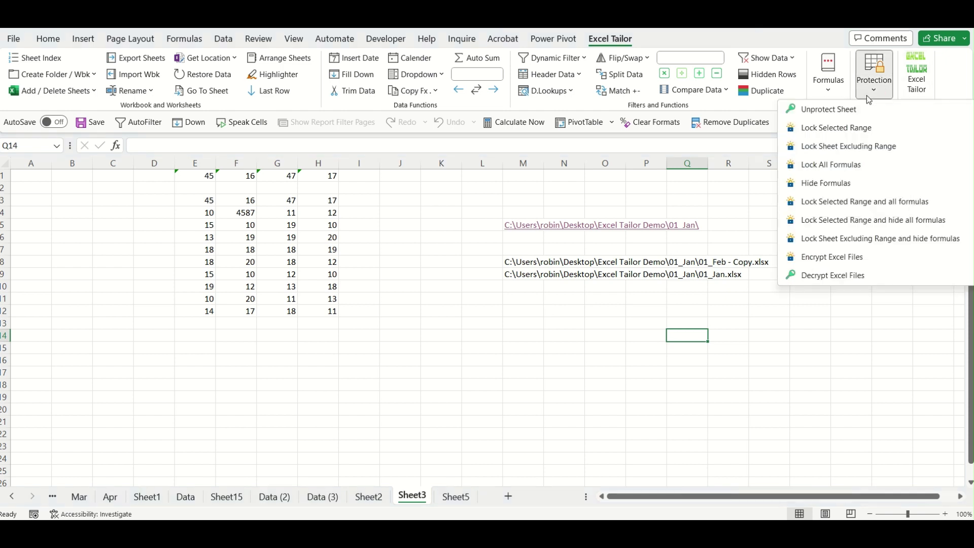
click(840, 275)
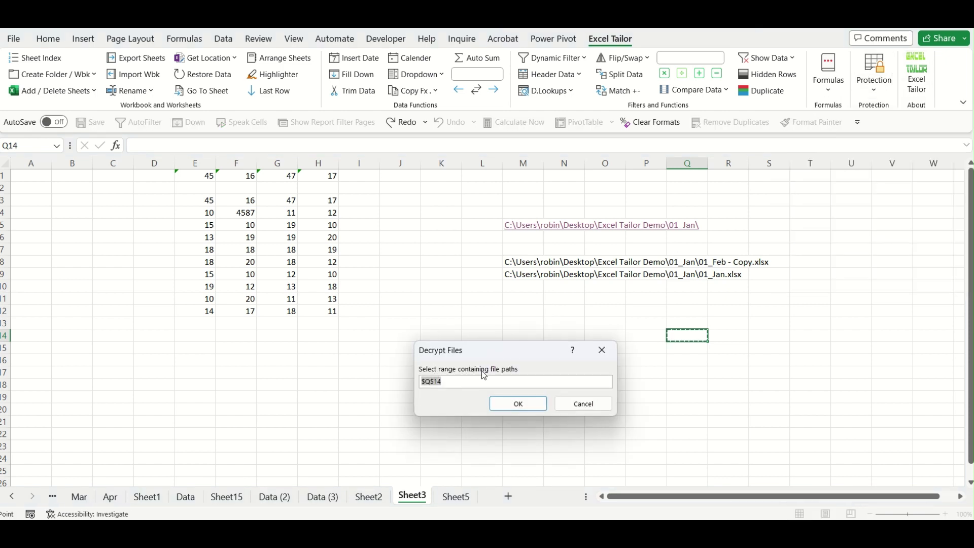
drag(537, 260, 559, 292)
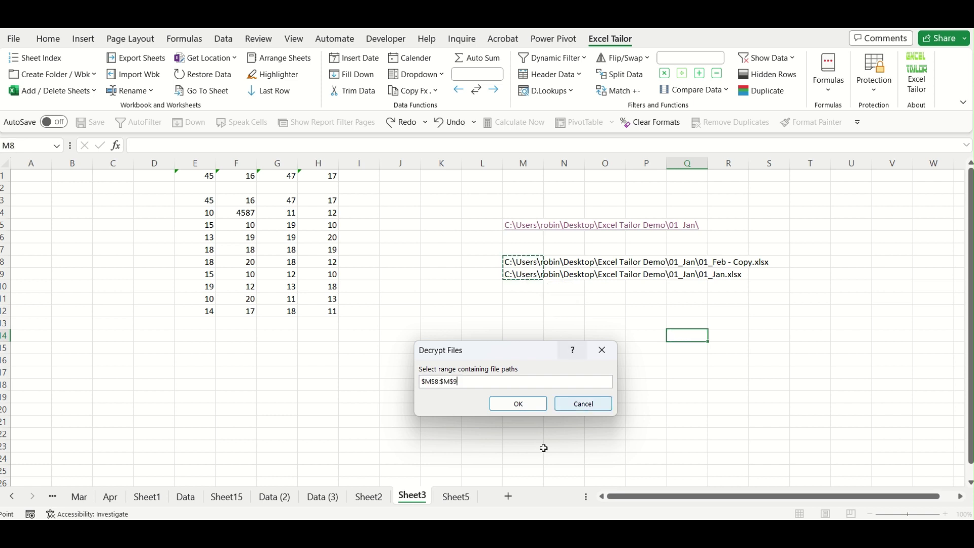
click(528, 403)
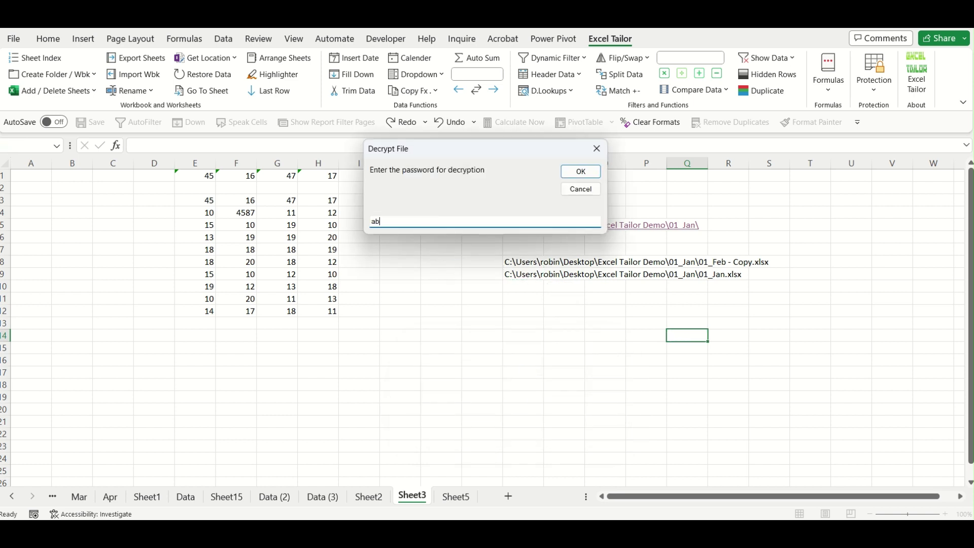
key(Return)
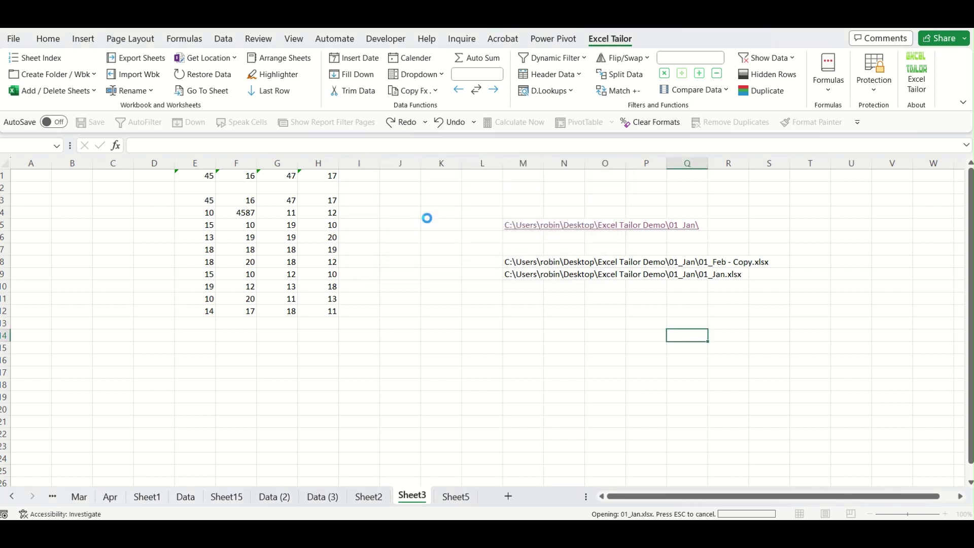
click(517, 313)
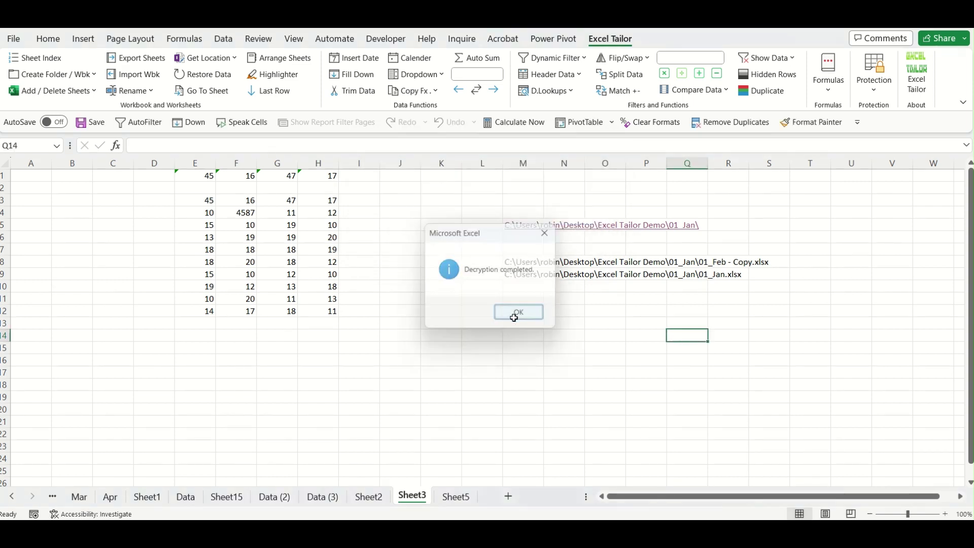
click(484, 338)
click(573, 510)
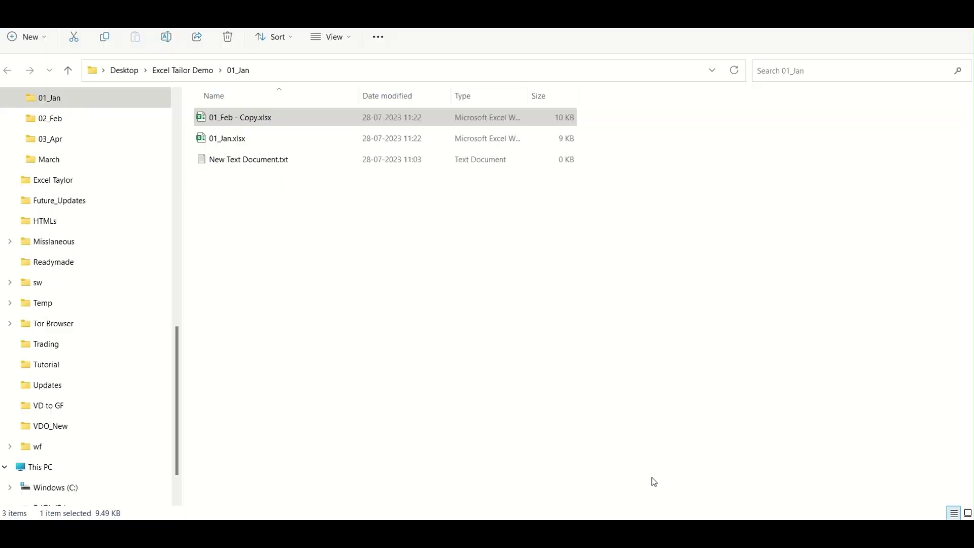
Open 01_Jan.xlsx from File Explorer, confirming it opens without a password.
click(261, 144)
double_click(261, 144)
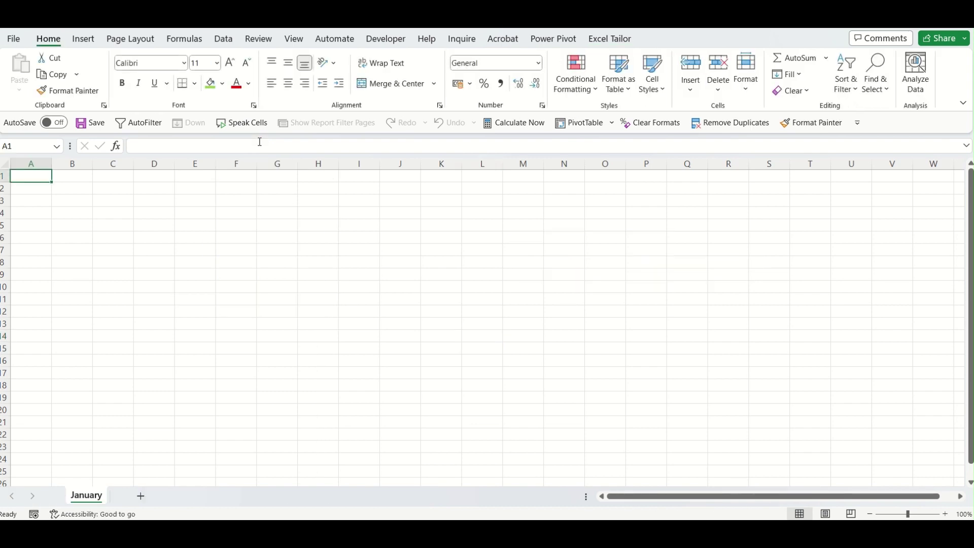
click(281, 229)
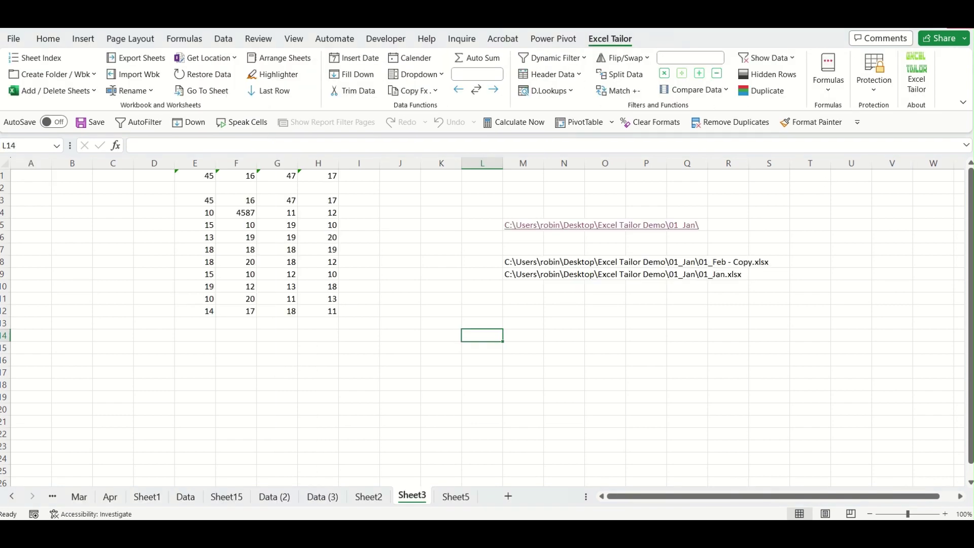
click(619, 345)
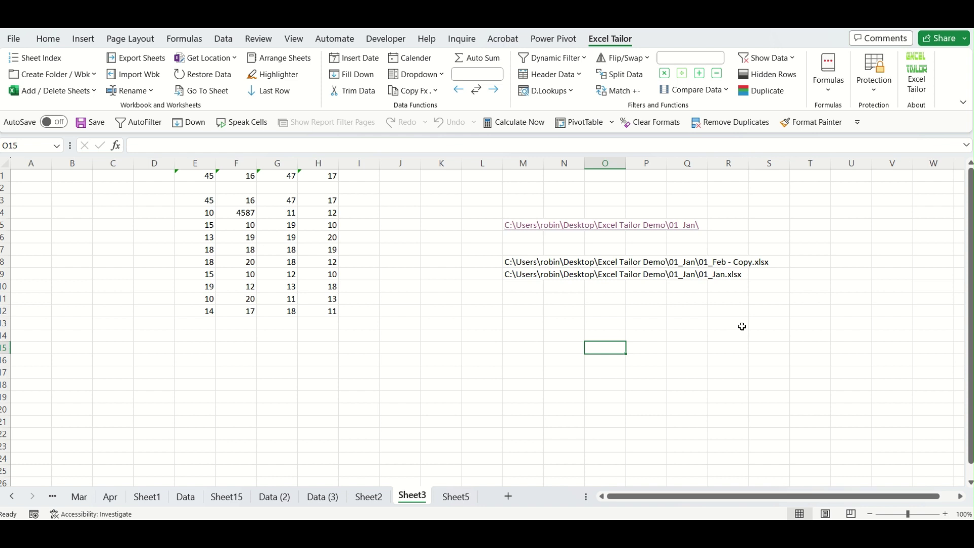
key(Left)
key(Left)
key(Left)
key(Up)
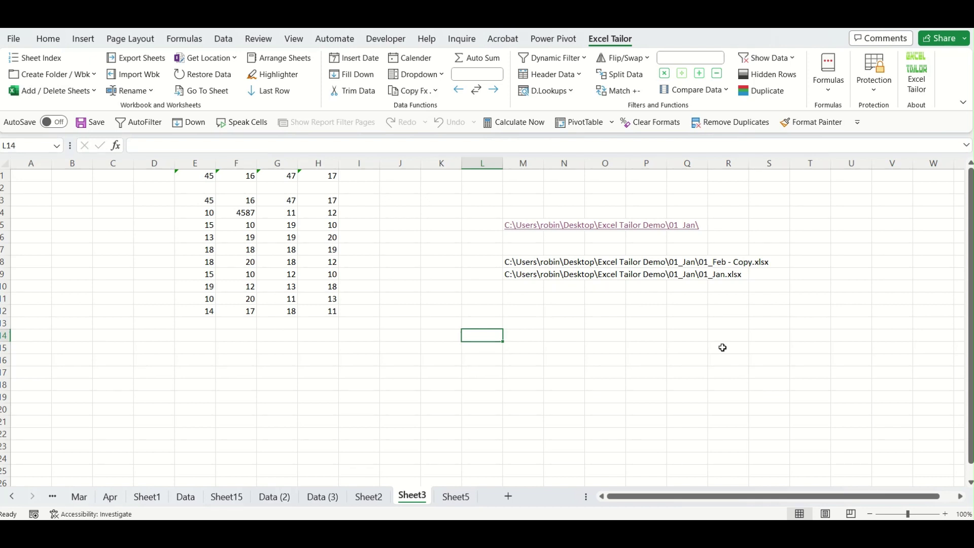